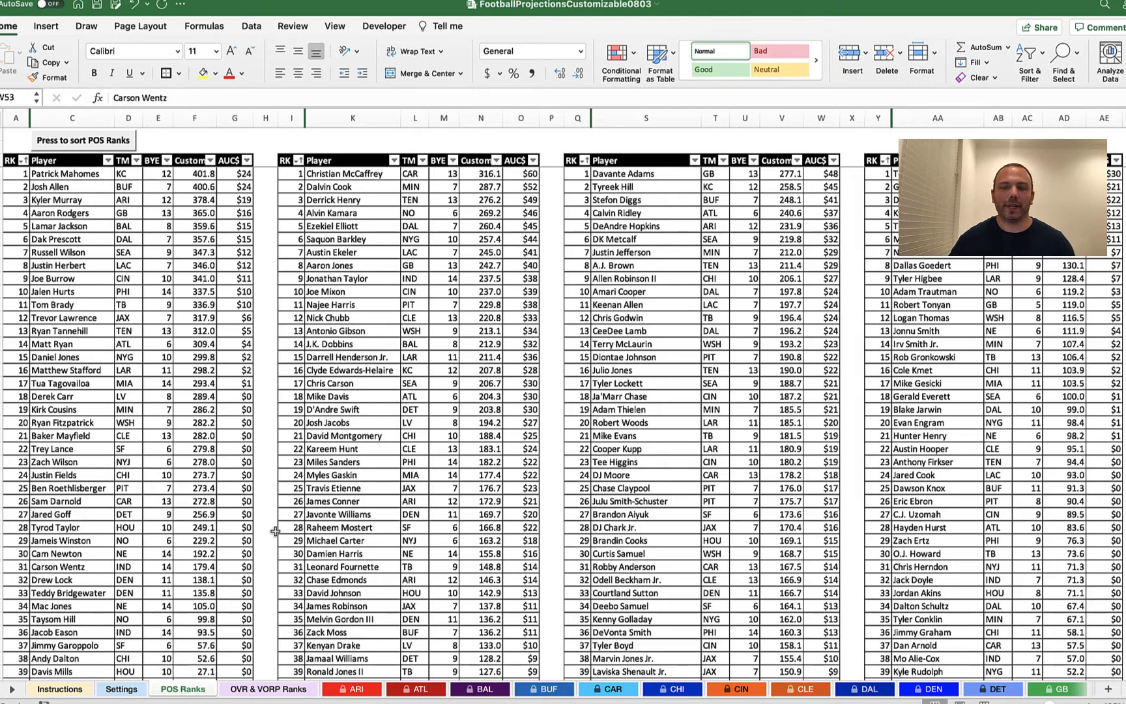
Review the scoring and league settings, and return to the POS Ranks sheet at the third quarterback's auction value.
{"action": "left_click", "coordinate": [125, 694]}
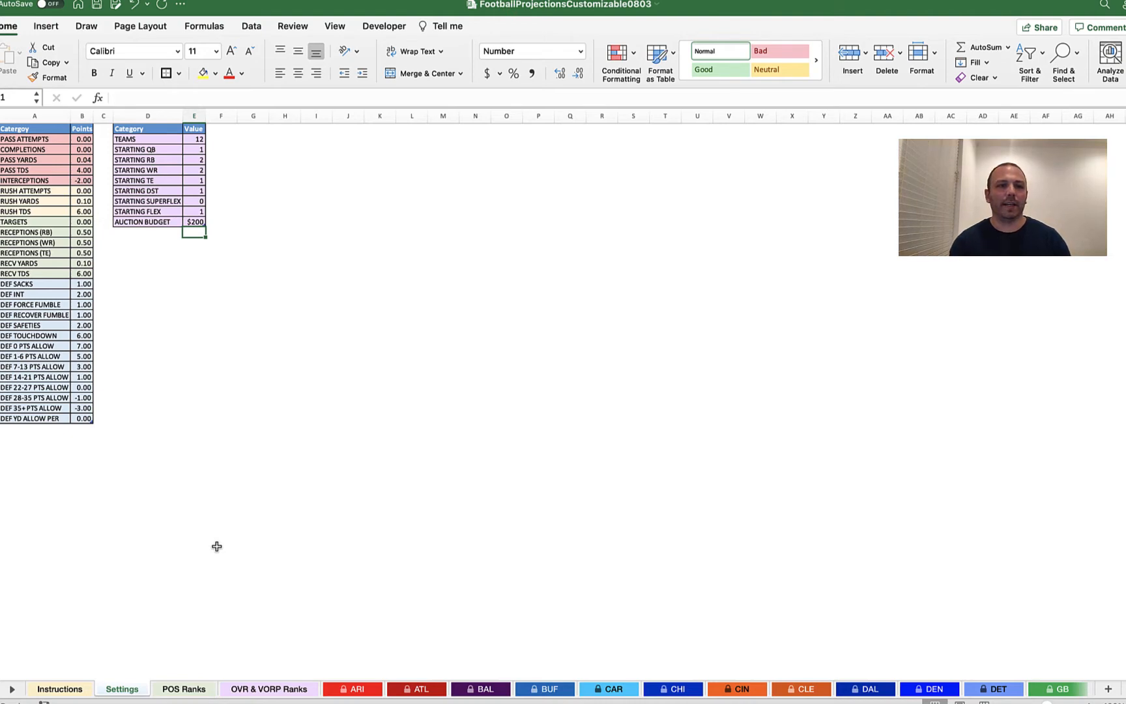
{"action": "left_click", "coordinate": [185, 689]}
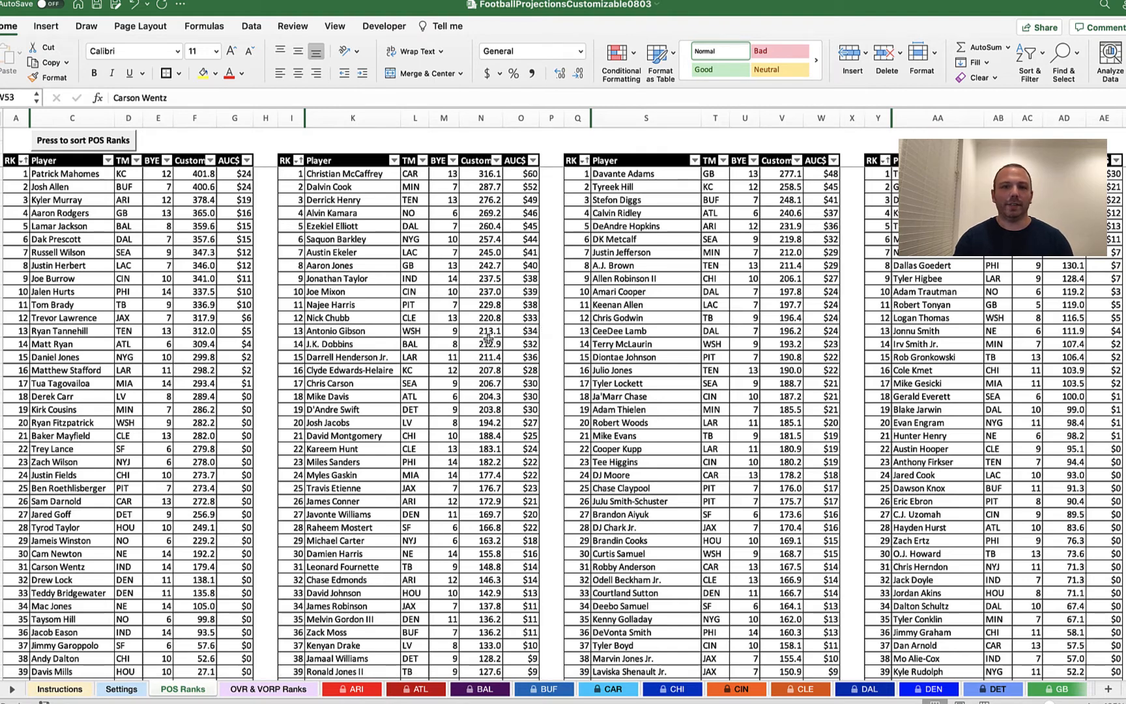
{"action": "left_click", "coordinate": [243, 197]}
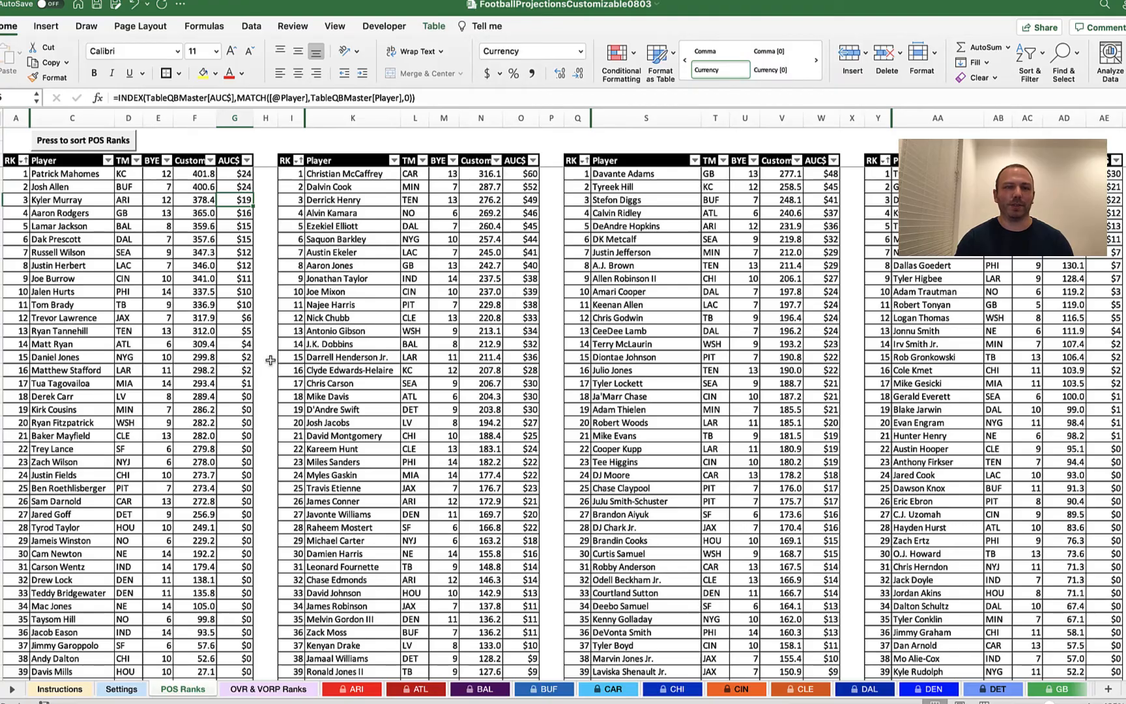
Examine the three sample auction rosters below the defense rankings, including their points and auction costs.
{"action": "scroll", "coordinate": [277, 324], "scroll_direction": "right", "scroll_amount": 10}
{"action": "scroll", "coordinate": [277, 324], "scroll_direction": "right", "scroll_amount": 6}
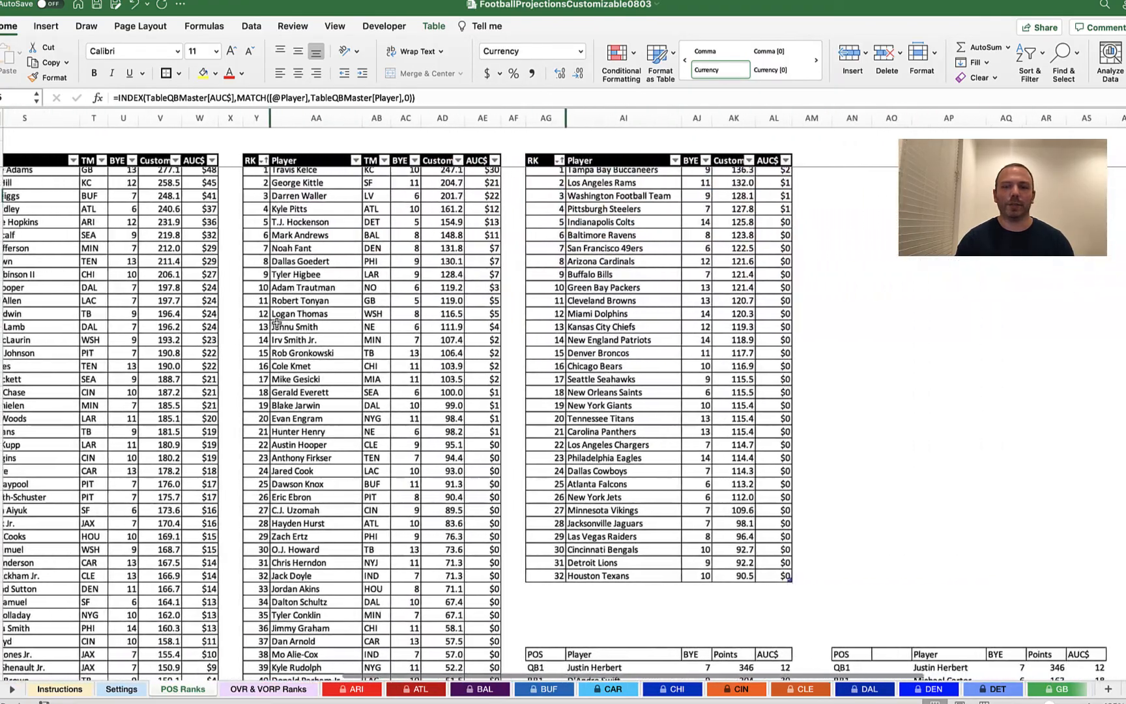
{"action": "scroll", "coordinate": [566, 454], "scroll_direction": "down", "scroll_amount": 5}
{"action": "scroll", "coordinate": [566, 454], "scroll_direction": "down", "scroll_amount": 5}
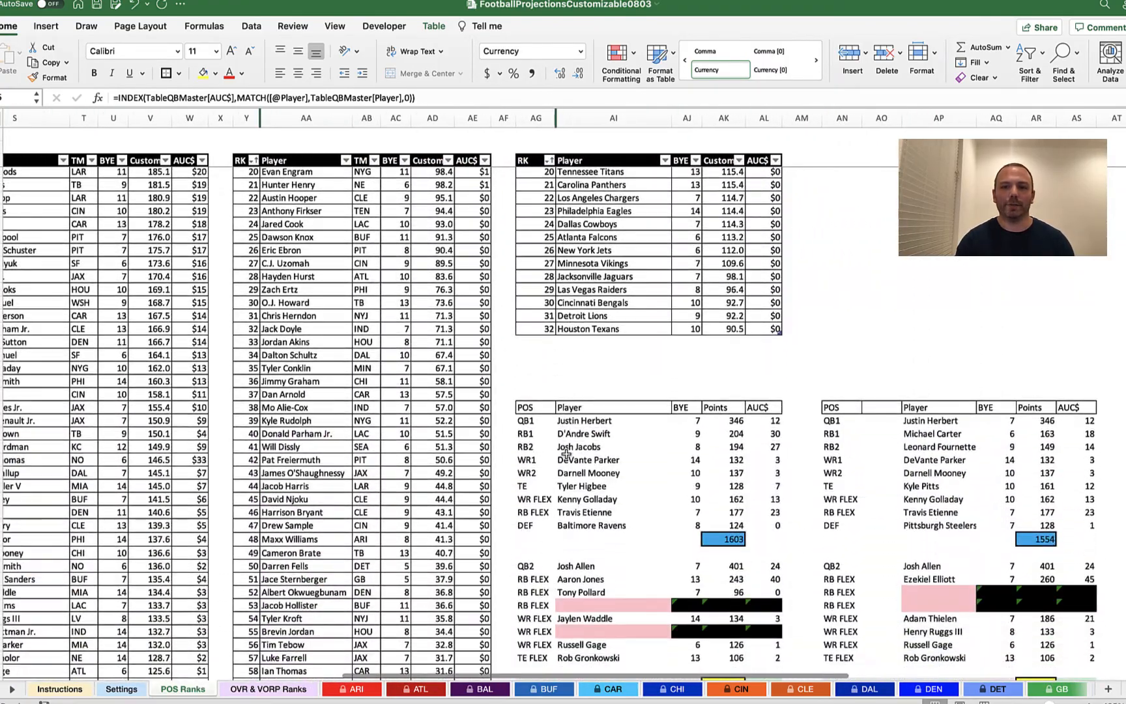
{"action": "scroll", "coordinate": [566, 454], "scroll_direction": "right", "scroll_amount": 6}
{"action": "scroll", "coordinate": [566, 454], "scroll_direction": "right", "scroll_amount": 5}
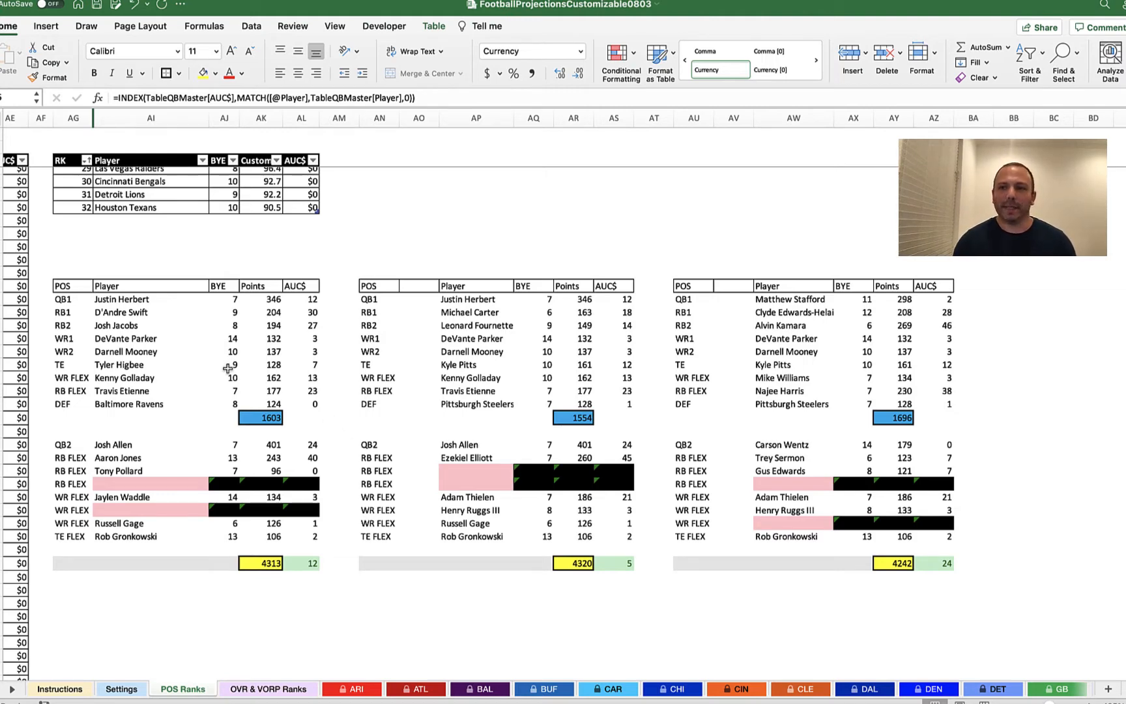
{"action": "scroll", "coordinate": [228, 368], "scroll_direction": "left", "scroll_amount": 1}
{"action": "scroll", "coordinate": [227, 368], "scroll_direction": "up", "scroll_amount": 1}
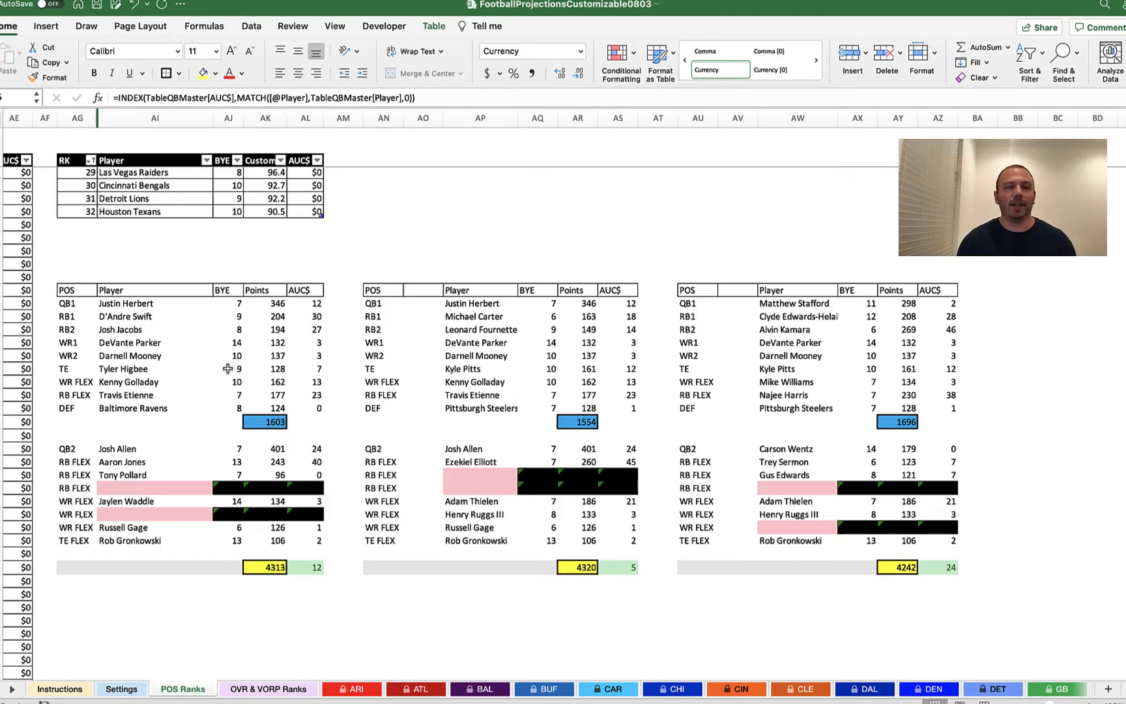
{"action": "scroll", "coordinate": [228, 369], "scroll_direction": "up", "scroll_amount": 5}
{"action": "scroll", "coordinate": [227, 369], "scroll_direction": "left", "scroll_amount": 1}
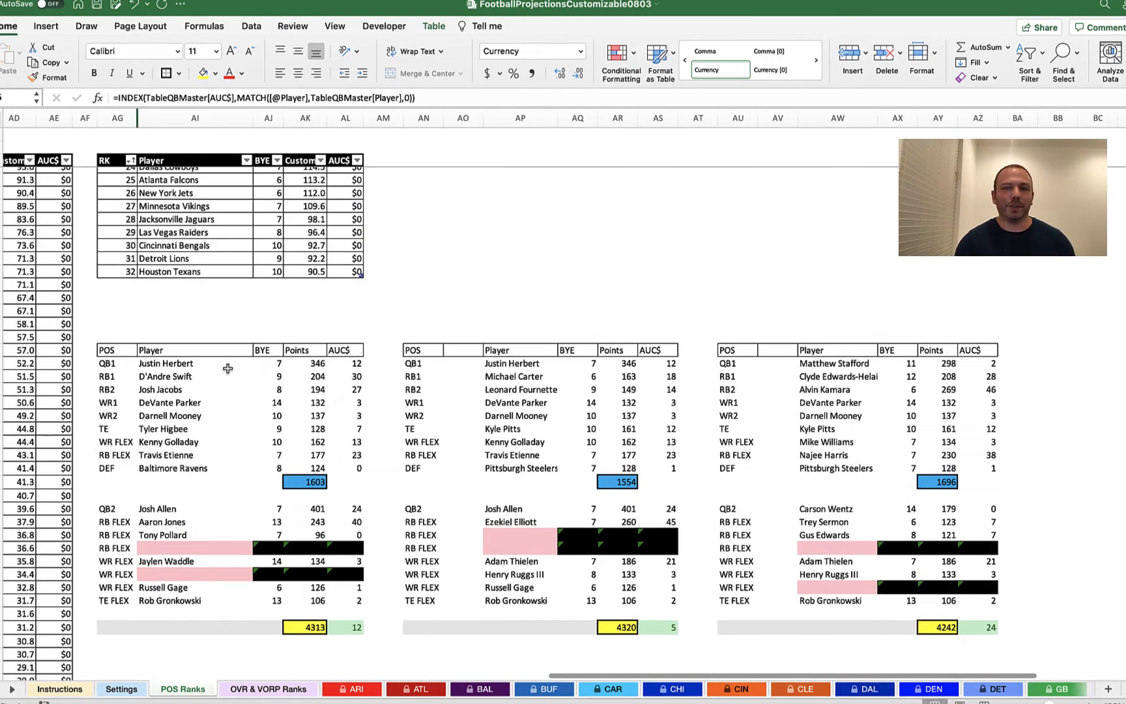
{"action": "scroll", "coordinate": [228, 369], "scroll_direction": "up", "scroll_amount": 10}
{"action": "scroll", "coordinate": [228, 369], "scroll_direction": "left", "scroll_amount": 5}
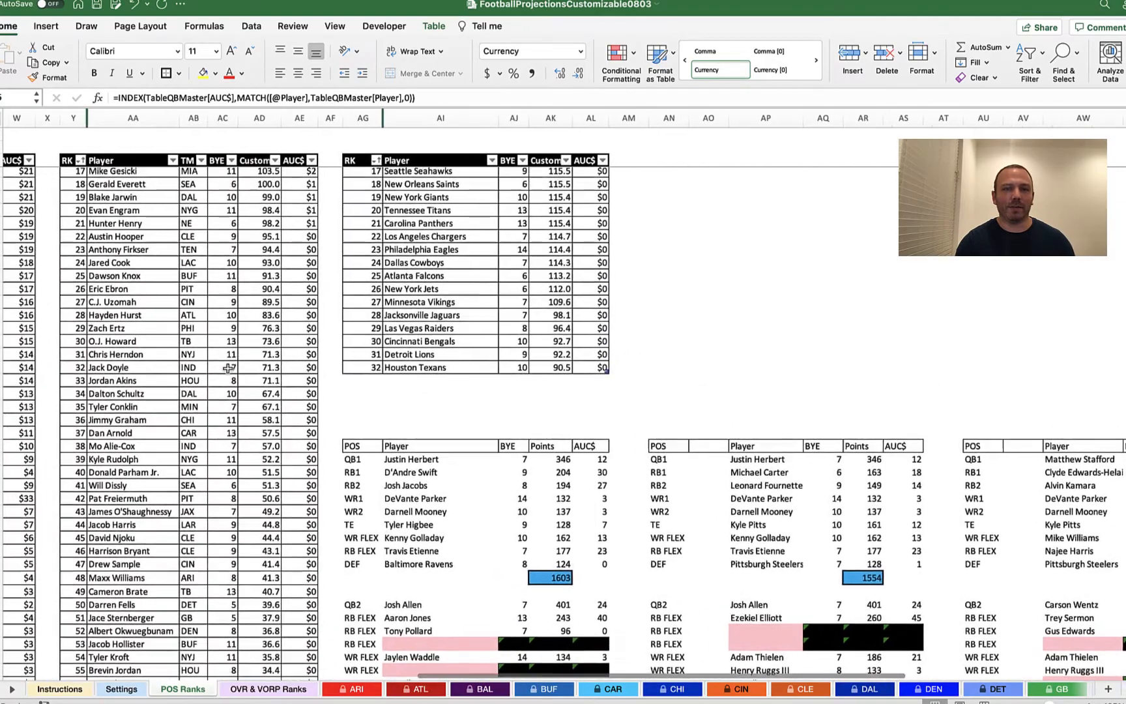
{"action": "scroll", "coordinate": [227, 369], "scroll_direction": "down", "scroll_amount": 5}
{"action": "scroll", "coordinate": [227, 369], "scroll_direction": "right", "scroll_amount": 5}
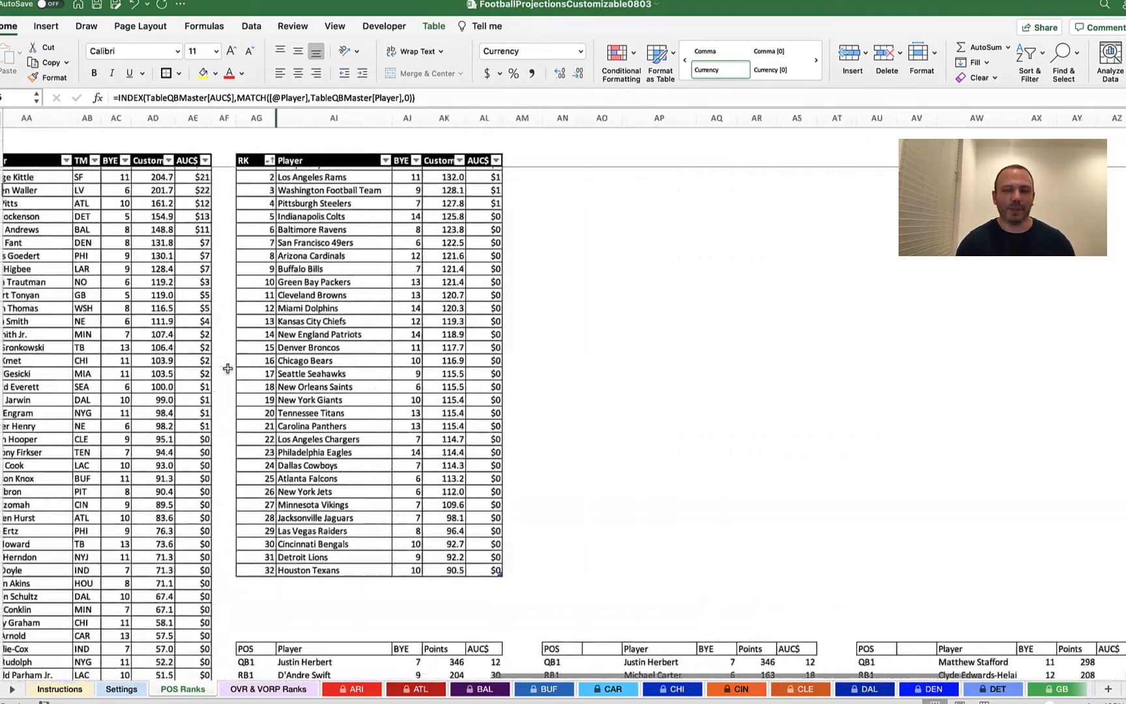
{"action": "scroll", "coordinate": [228, 369], "scroll_direction": "down", "scroll_amount": 15}
{"action": "scroll", "coordinate": [228, 365], "scroll_direction": "right", "scroll_amount": 2}
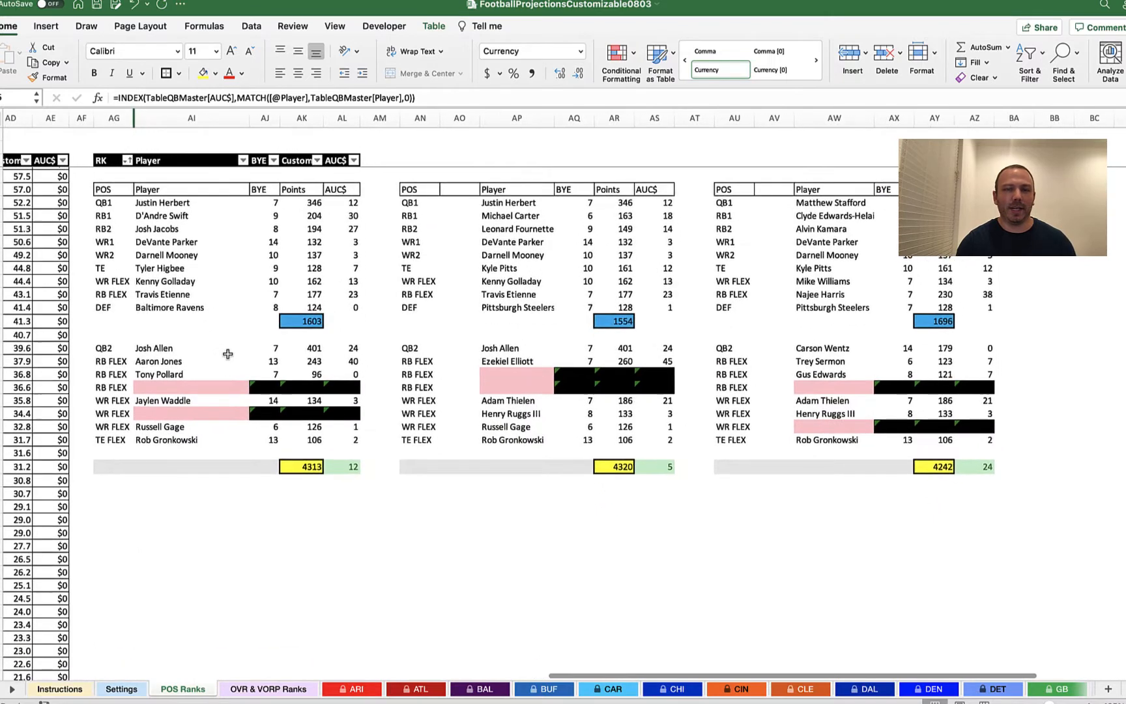
{"action": "scroll", "coordinate": [227, 353], "scroll_direction": "up", "scroll_amount": 1}
{"action": "scroll", "coordinate": [227, 354], "scroll_direction": "left", "scroll_amount": 1}
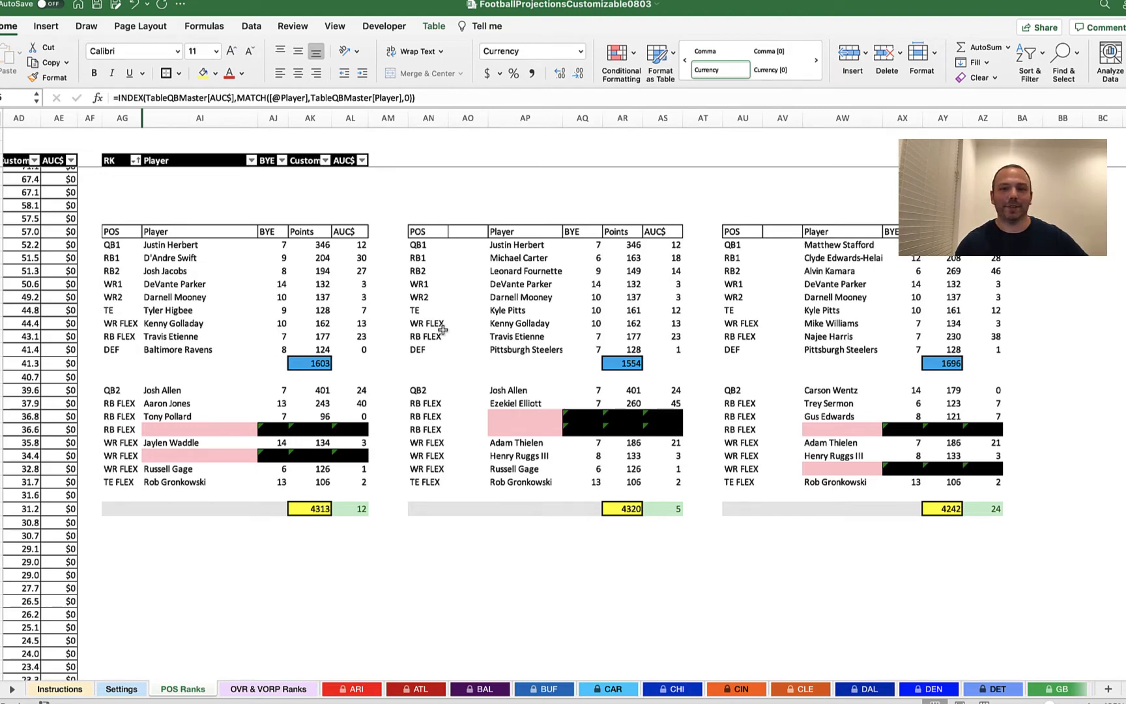
{"action": "scroll", "coordinate": [443, 330], "scroll_direction": "up", "scroll_amount": 5}
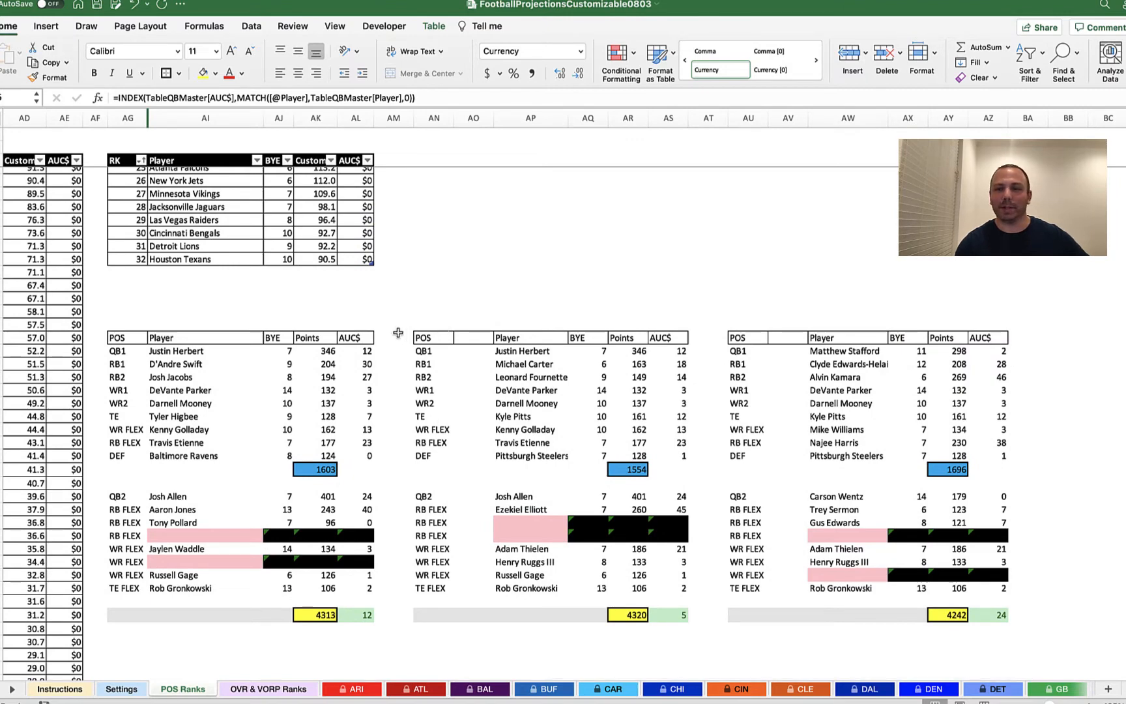
{"action": "scroll", "coordinate": [397, 333], "scroll_direction": "down", "scroll_amount": 3}
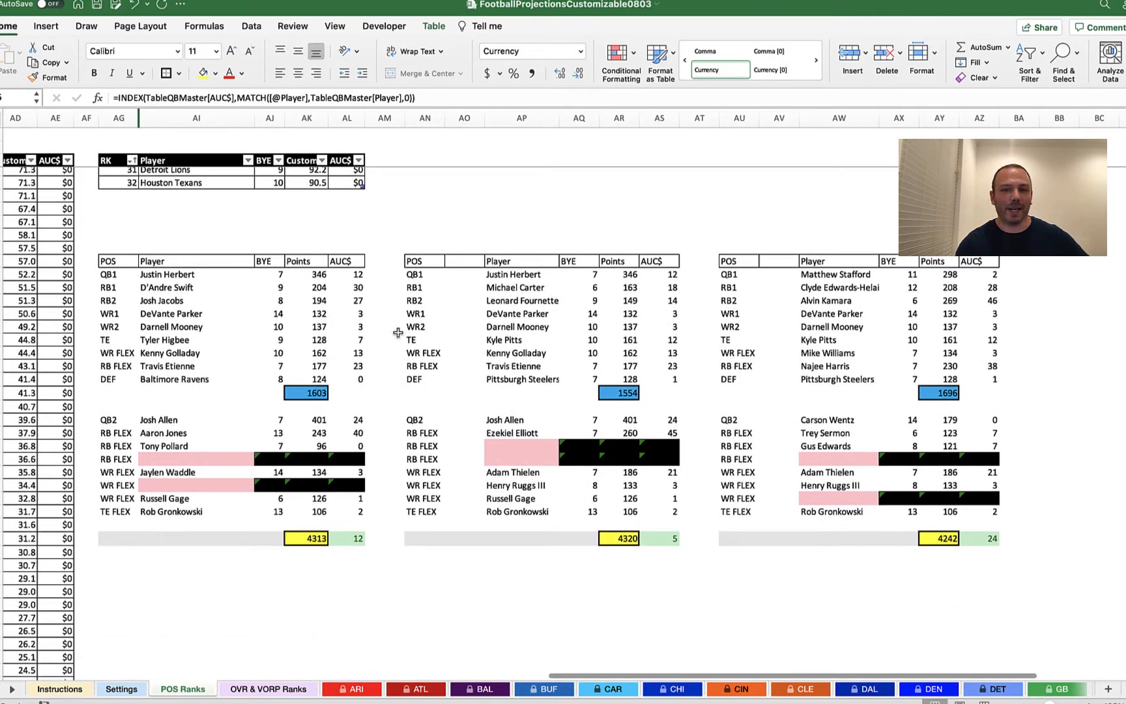
{"action": "scroll", "coordinate": [340, 319], "scroll_direction": "up", "scroll_amount": 1}
{"action": "scroll", "coordinate": [340, 319], "scroll_direction": "left", "scroll_amount": 1}
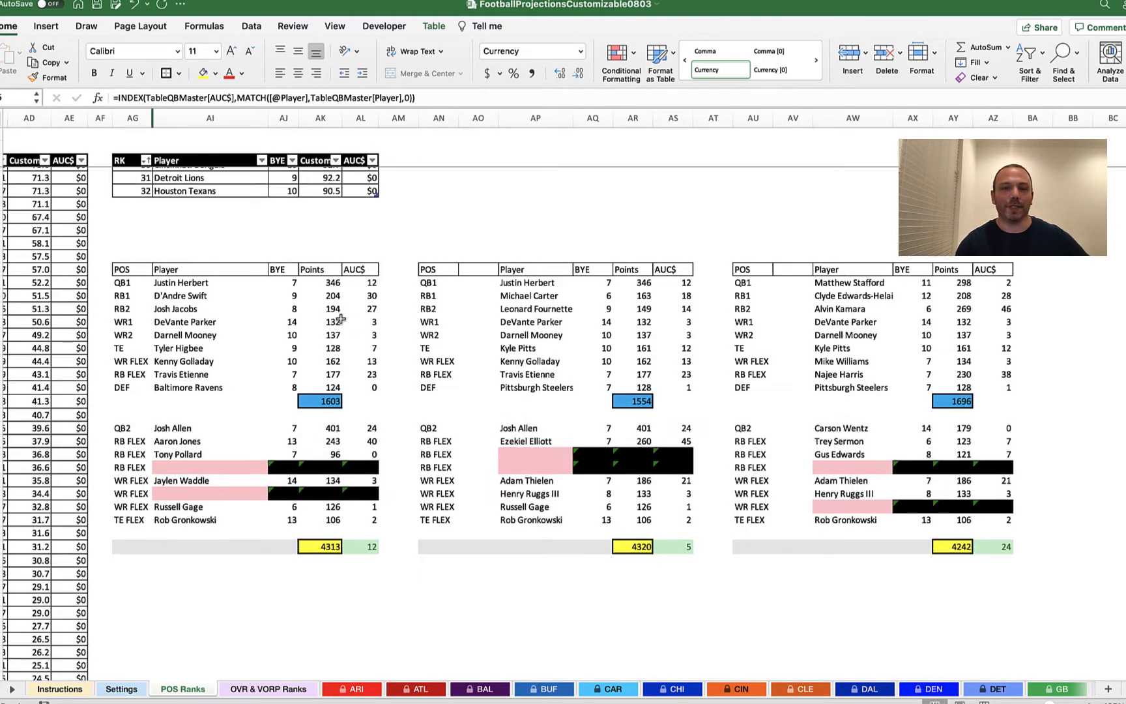
Look over the position rankings from the quarterbacks across to the defenses, ending at the three sample rosters.
{"action": "scroll", "coordinate": [340, 319], "scroll_direction": "up", "scroll_amount": 10}
{"action": "scroll", "coordinate": [340, 319], "scroll_direction": "left", "scroll_amount": 10}
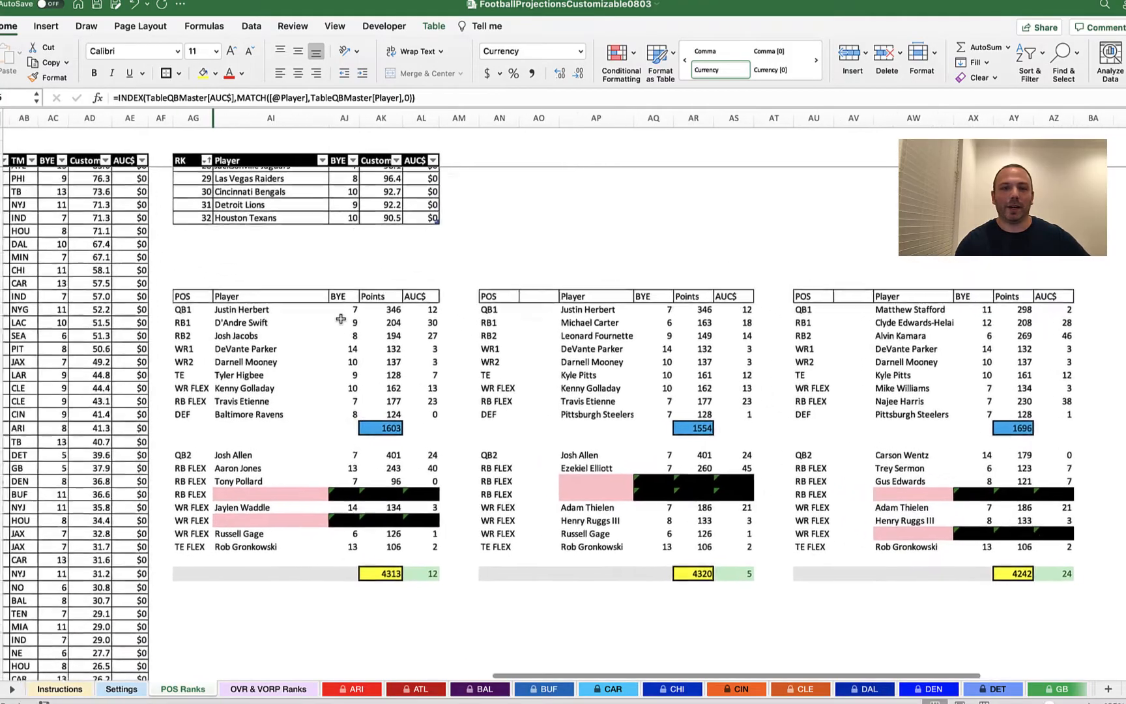
{"action": "scroll", "coordinate": [340, 319], "scroll_direction": "left", "scroll_amount": 10}
{"action": "scroll", "coordinate": [340, 318], "scroll_direction": "up", "scroll_amount": 2}
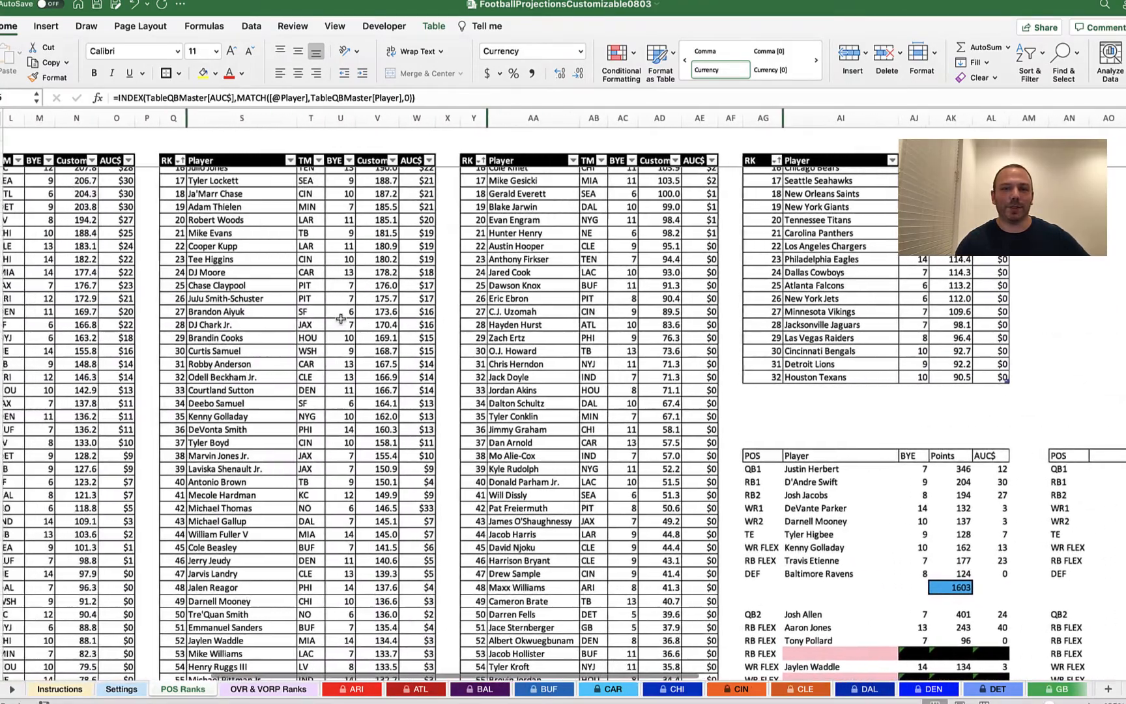
{"action": "scroll", "coordinate": [267, 296], "scroll_direction": "up", "scroll_amount": 7}
{"action": "scroll", "coordinate": [267, 297], "scroll_direction": "left", "scroll_amount": 6}
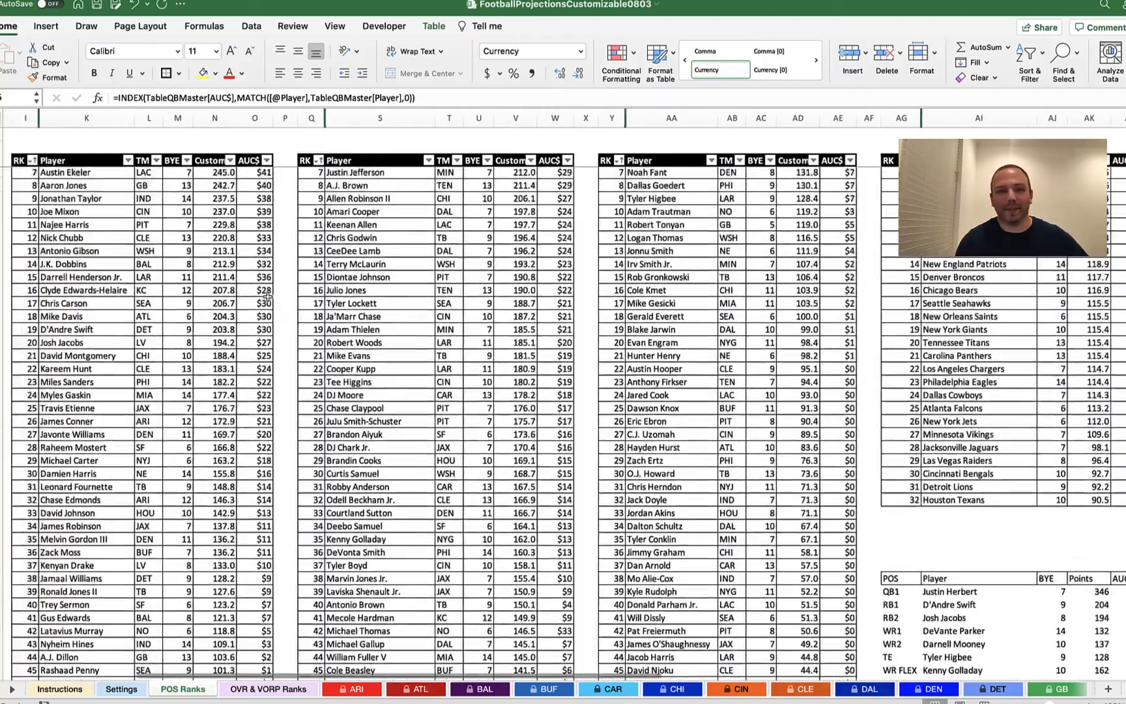
{"action": "scroll", "coordinate": [268, 296], "scroll_direction": "left", "scroll_amount": 3}
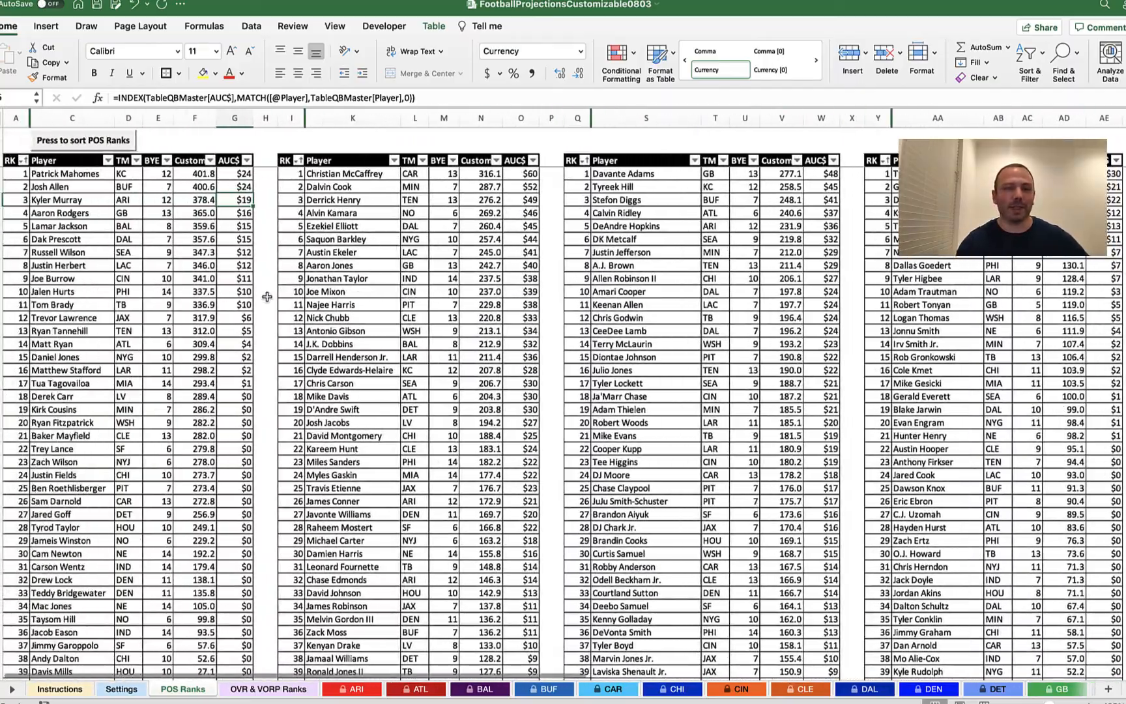
{"action": "scroll", "coordinate": [320, 303], "scroll_direction": "right", "scroll_amount": 2}
{"action": "scroll", "coordinate": [320, 303], "scroll_direction": "down", "scroll_amount": 2}
{"action": "scroll", "coordinate": [425, 374], "scroll_direction": "down", "scroll_amount": 6}
{"action": "scroll", "coordinate": [424, 374], "scroll_direction": "right", "scroll_amount": 9}
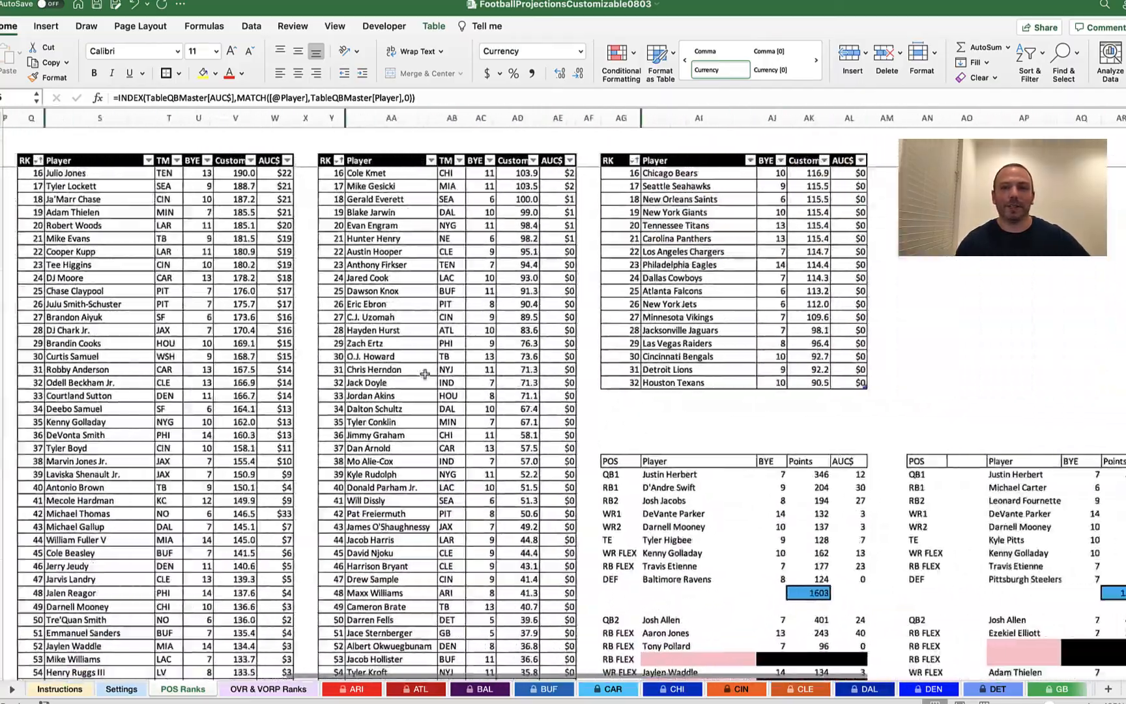
{"action": "scroll", "coordinate": [593, 437], "scroll_direction": "down", "scroll_amount": 7}
{"action": "scroll", "coordinate": [593, 436], "scroll_direction": "right", "scroll_amount": 9}
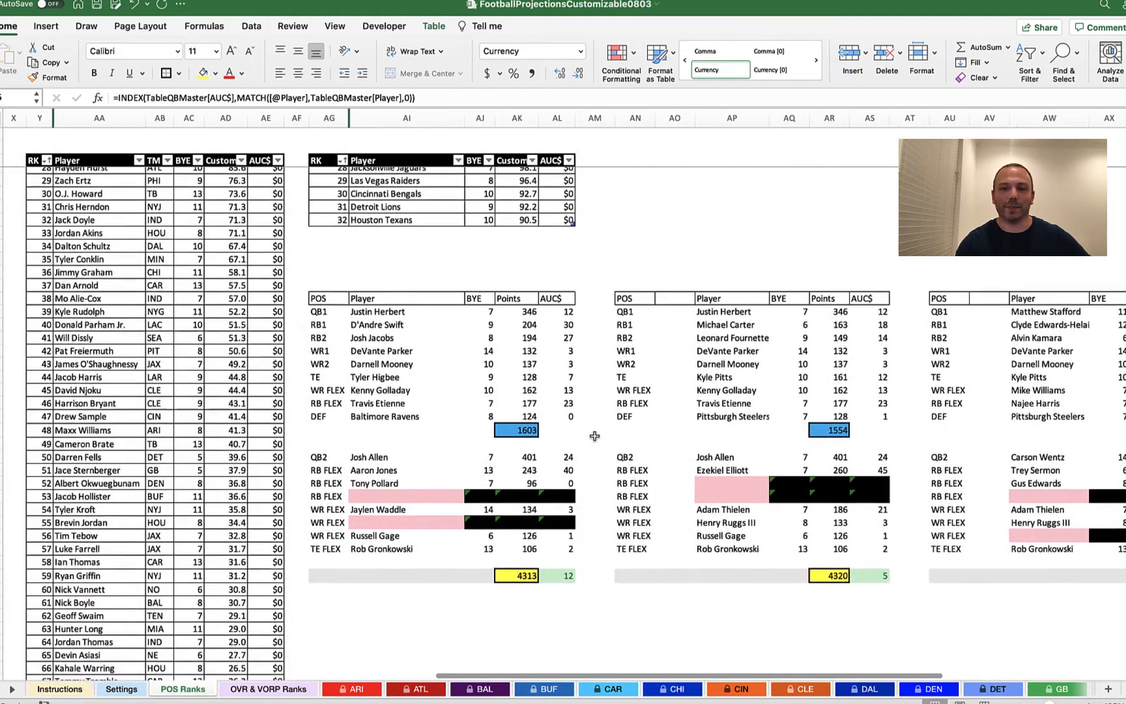
{"action": "scroll", "coordinate": [594, 435], "scroll_direction": "right", "scroll_amount": 2}
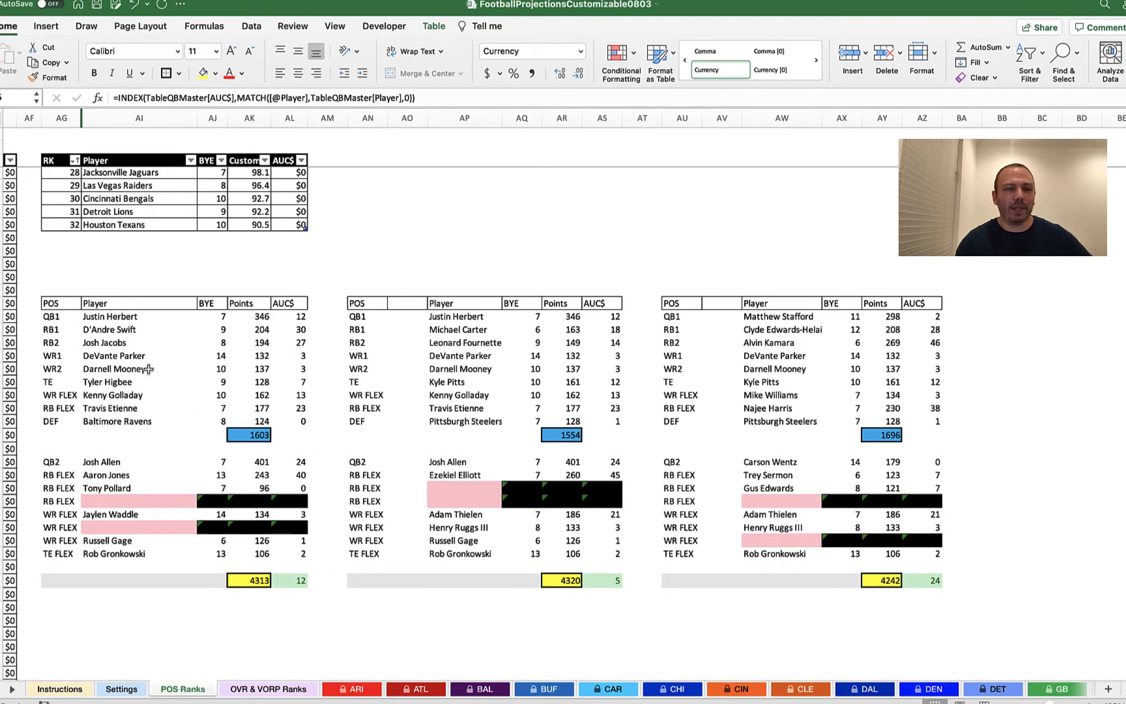
Clear all contents from the first roster's QB1 player cell through the third roster's AUC$ column, stopping above the totals row.
{"action": "left_click", "coordinate": [73, 318]}
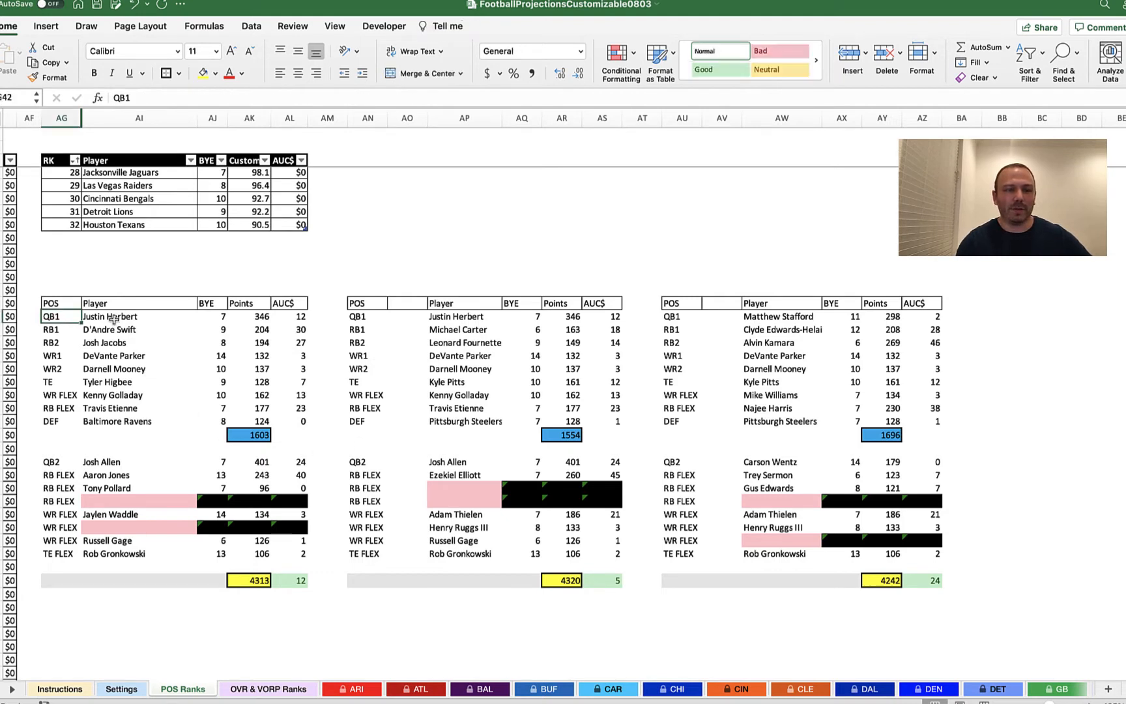
{"action": "left_click_drag", "start_coordinate": [113, 318], "coordinate": [922, 569]}
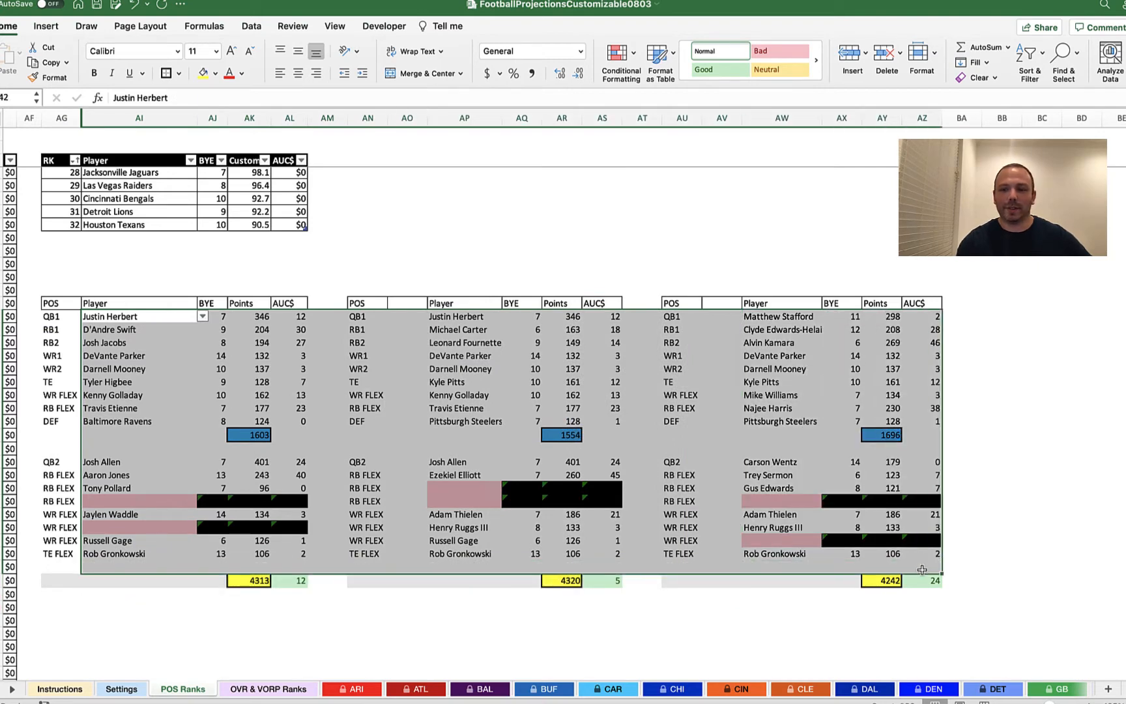
{"action": "key", "text": "Delete"}
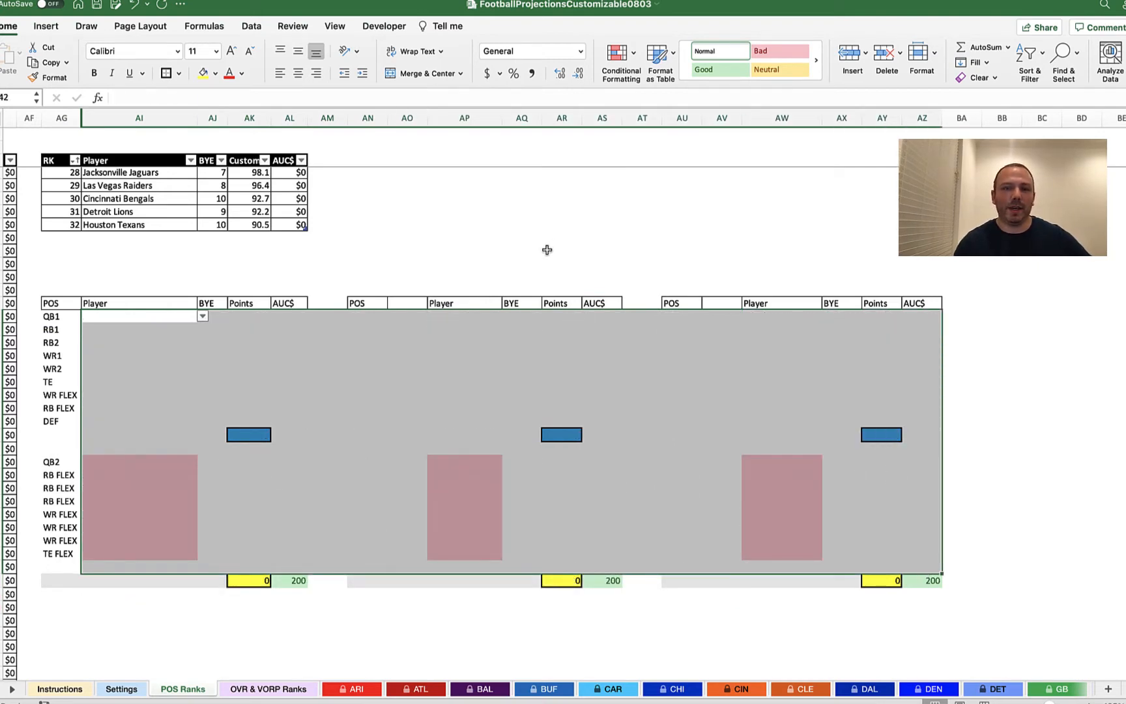
{"action": "left_click", "coordinate": [431, 211]}
Examine the projected points and auction values in the quarterback, running back, receiver, tight end and defense rankings.
{"action": "scroll", "coordinate": [166, 273], "scroll_direction": "left", "scroll_amount": 10}
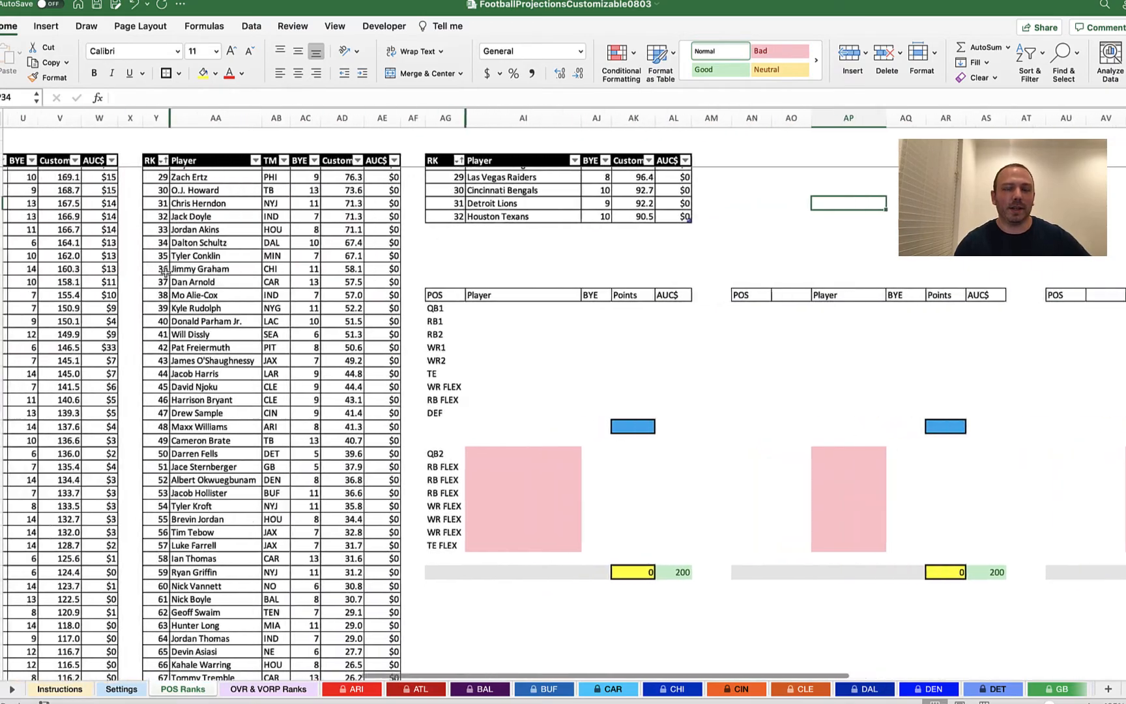
{"action": "scroll", "coordinate": [270, 315], "scroll_direction": "left", "scroll_amount": 10}
{"action": "scroll", "coordinate": [270, 316], "scroll_direction": "up", "scroll_amount": 7}
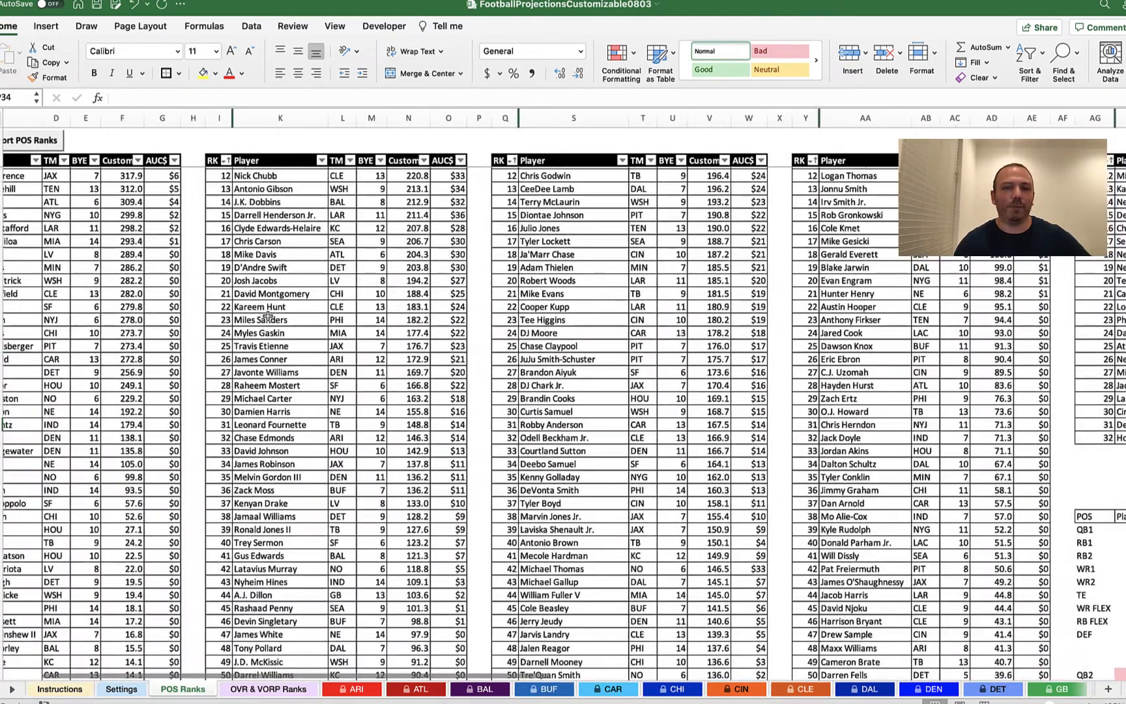
{"action": "scroll", "coordinate": [155, 299], "scroll_direction": "up", "scroll_amount": 3}
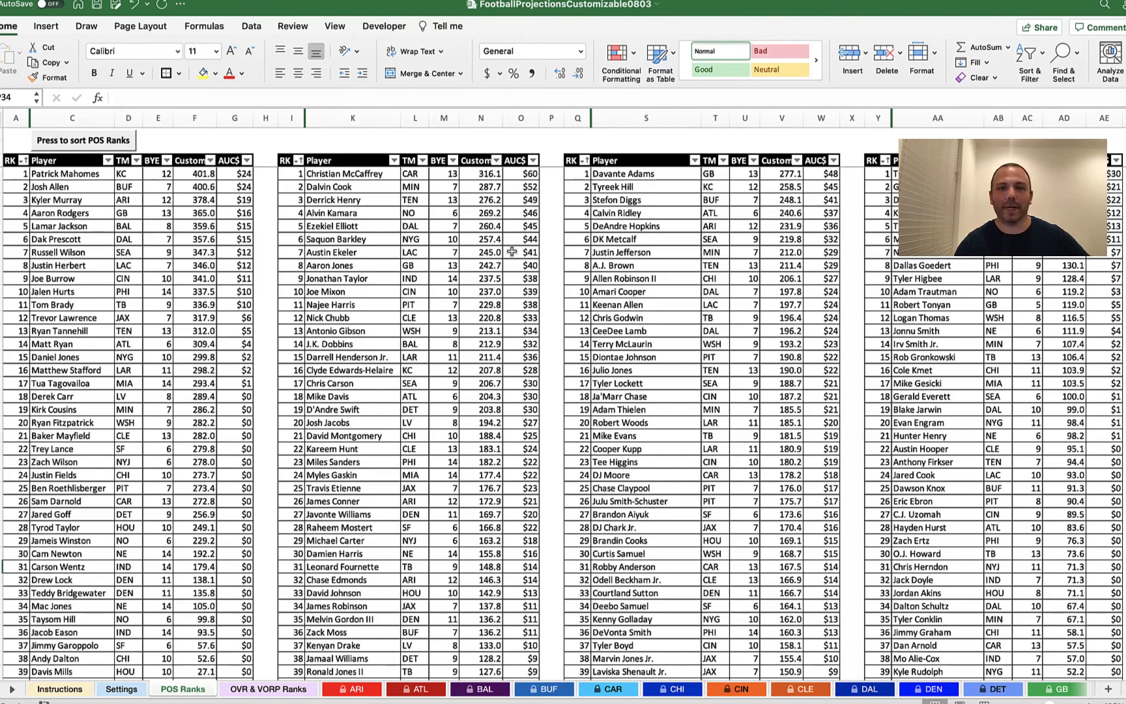
{"action": "scroll", "coordinate": [618, 317], "scroll_direction": "right", "scroll_amount": 10}
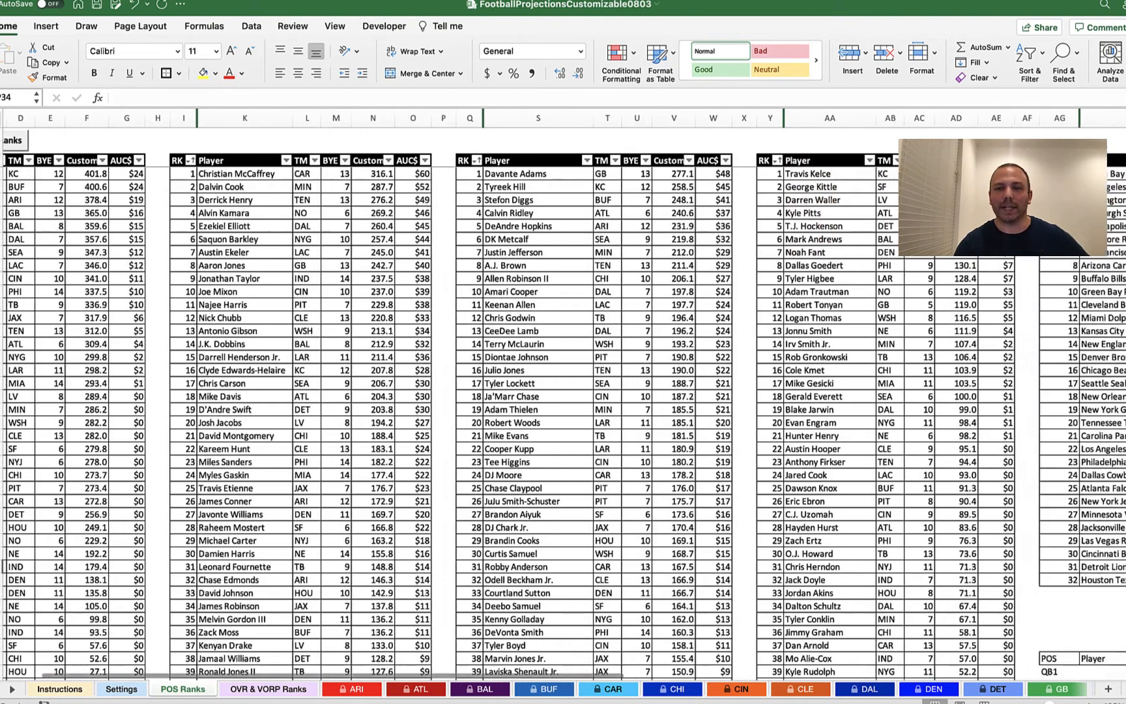
{"action": "scroll", "coordinate": [618, 317], "scroll_direction": "down", "scroll_amount": 3}
{"action": "scroll", "coordinate": [548, 417], "scroll_direction": "up", "scroll_amount": 3}
{"action": "scroll", "coordinate": [548, 417], "scroll_direction": "left", "scroll_amount": 1}
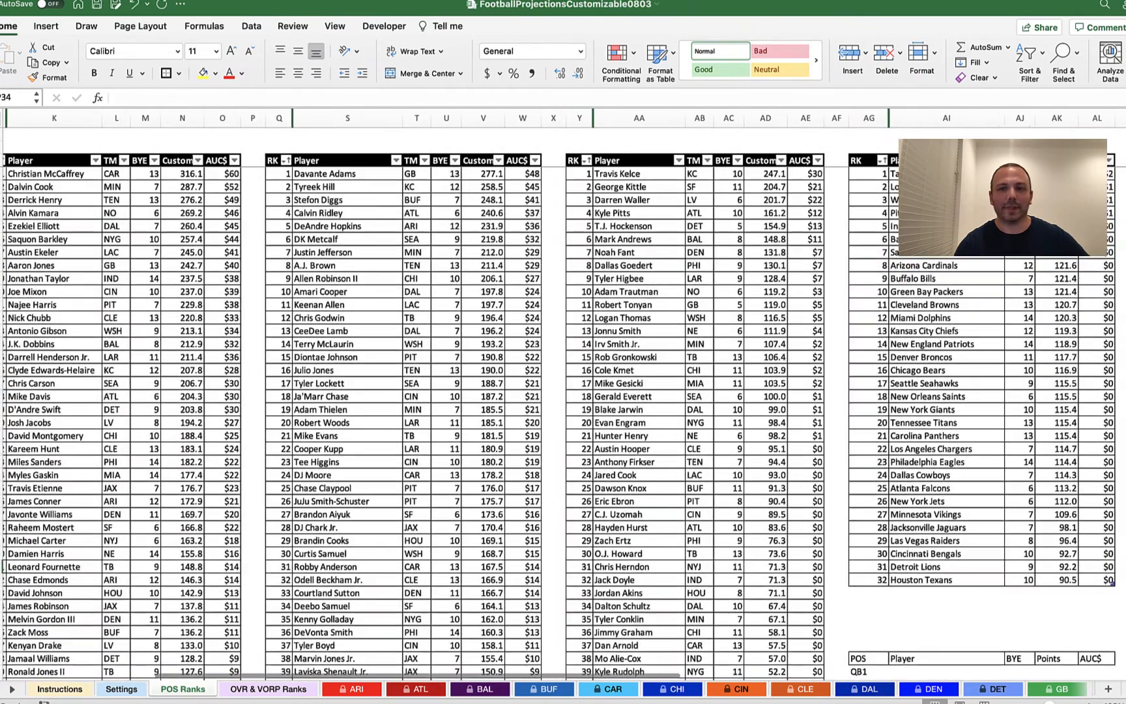
{"action": "scroll", "coordinate": [793, 331], "scroll_direction": "right", "scroll_amount": 4}
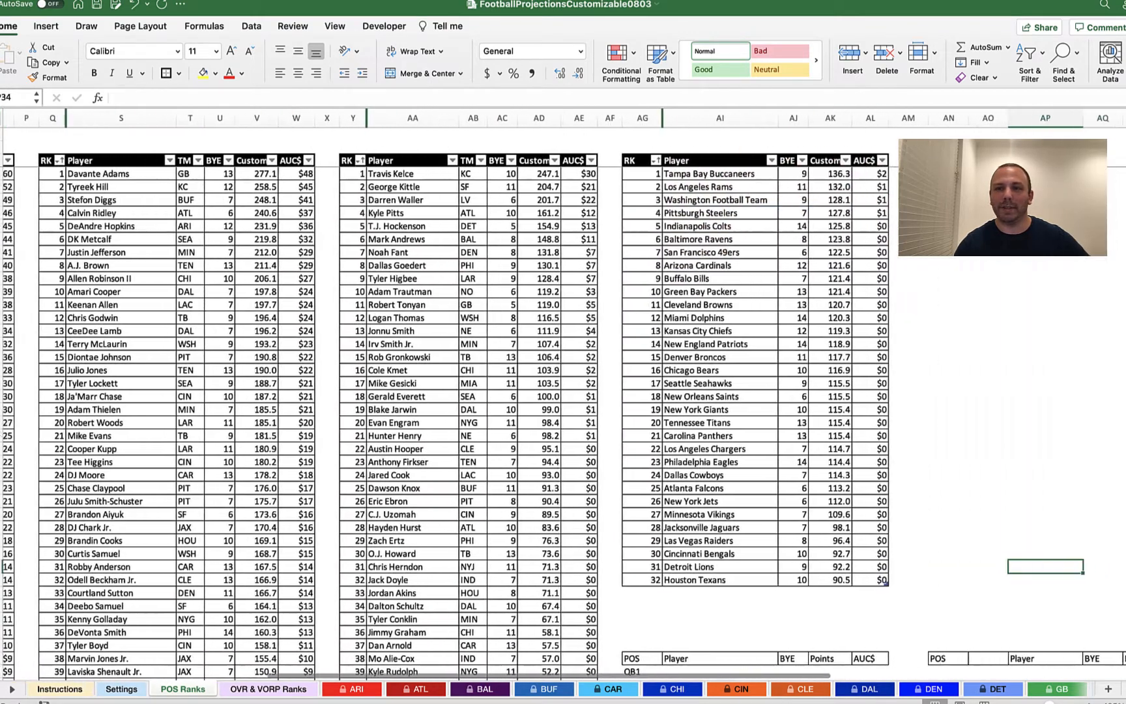
{"action": "scroll", "coordinate": [793, 331], "scroll_direction": "down", "scroll_amount": 5}
{"action": "scroll", "coordinate": [793, 331], "scroll_direction": "down", "scroll_amount": 5}
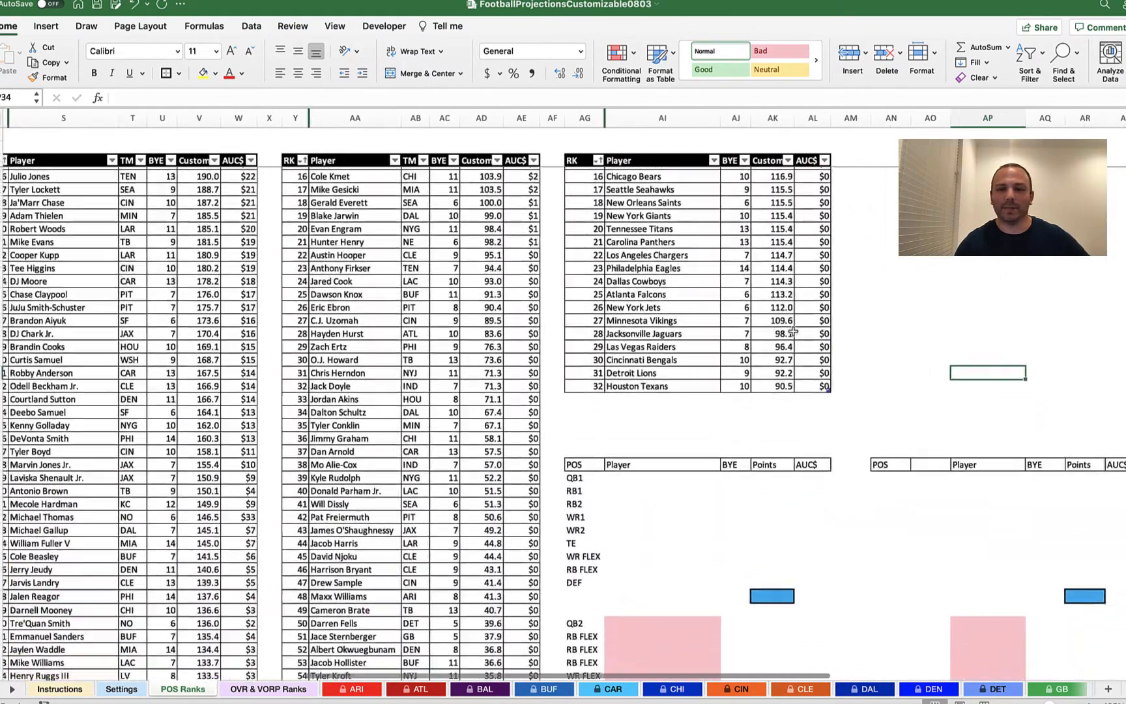
{"action": "scroll", "coordinate": [792, 331], "scroll_direction": "right", "scroll_amount": 3}
{"action": "scroll", "coordinate": [793, 331], "scroll_direction": "up", "scroll_amount": 8}
{"action": "scroll", "coordinate": [793, 331], "scroll_direction": "up", "scroll_amount": 3}
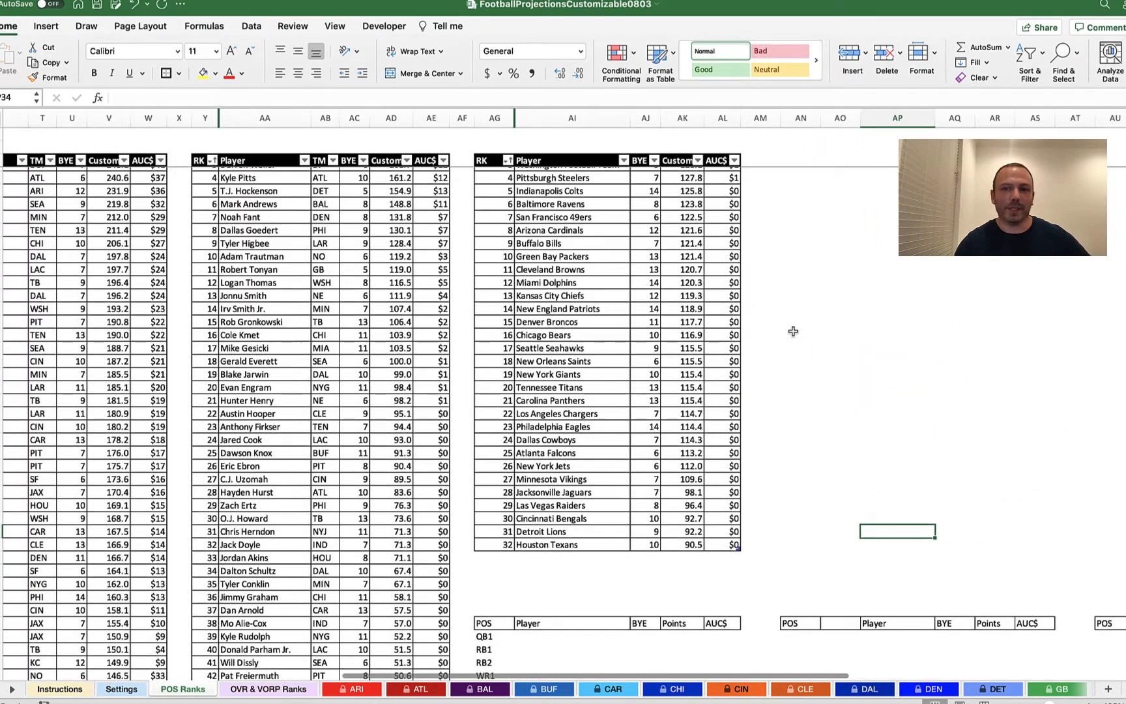
Examine the emptied first roster template below the defense rankings, from its column headers through the starter, flex and bench positions.
{"action": "scroll", "coordinate": [793, 331], "scroll_direction": "down", "scroll_amount": 9}
{"action": "scroll", "coordinate": [792, 331], "scroll_direction": "right", "scroll_amount": 2}
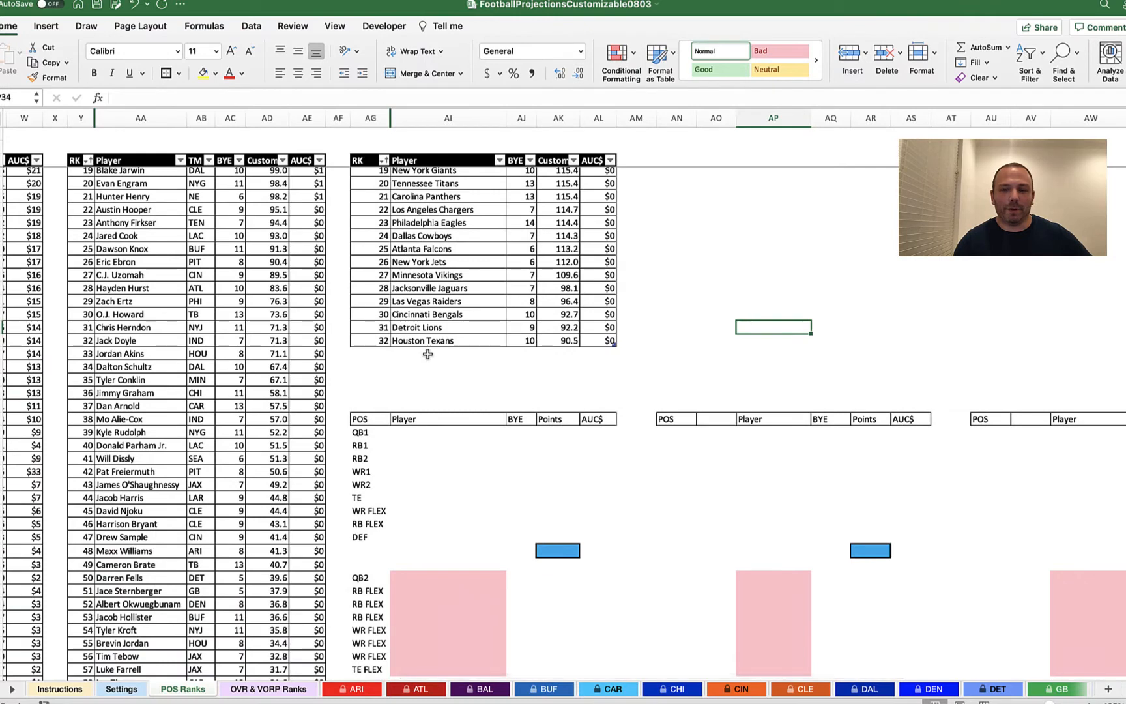
{"action": "scroll", "coordinate": [427, 355], "scroll_direction": "down", "scroll_amount": 7}
{"action": "left_click", "coordinate": [375, 218]}
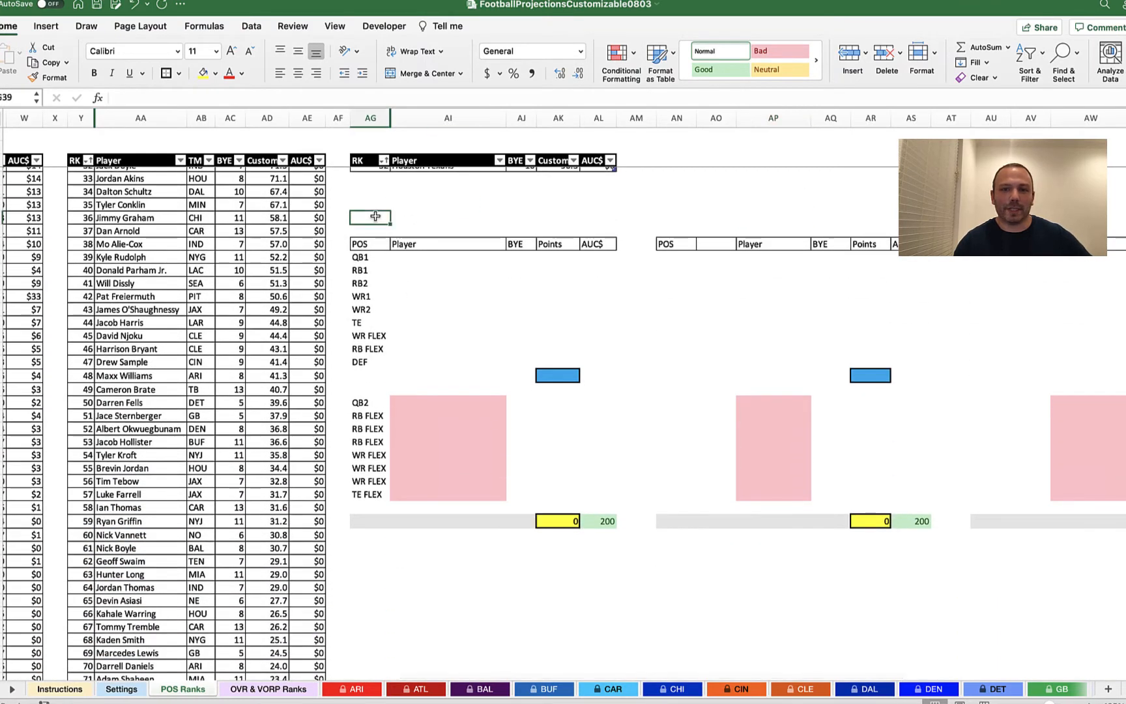
{"action": "left_click", "coordinate": [379, 249]}
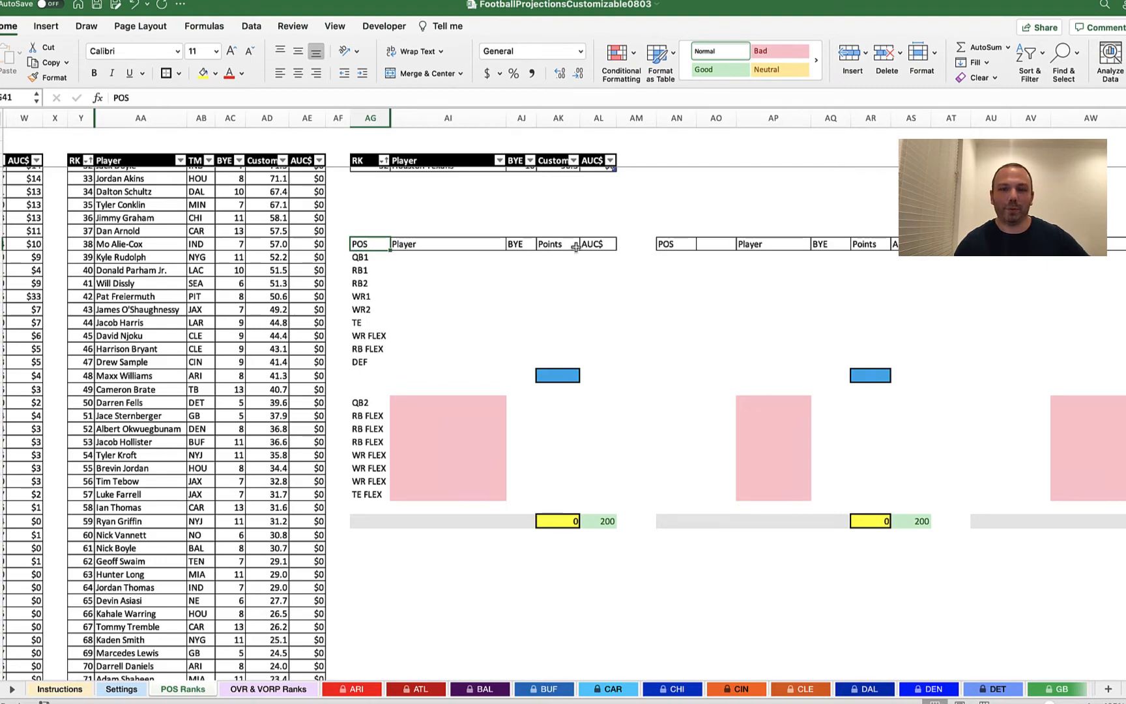
{"action": "scroll", "coordinate": [351, 266], "scroll_direction": "up", "scroll_amount": 10}
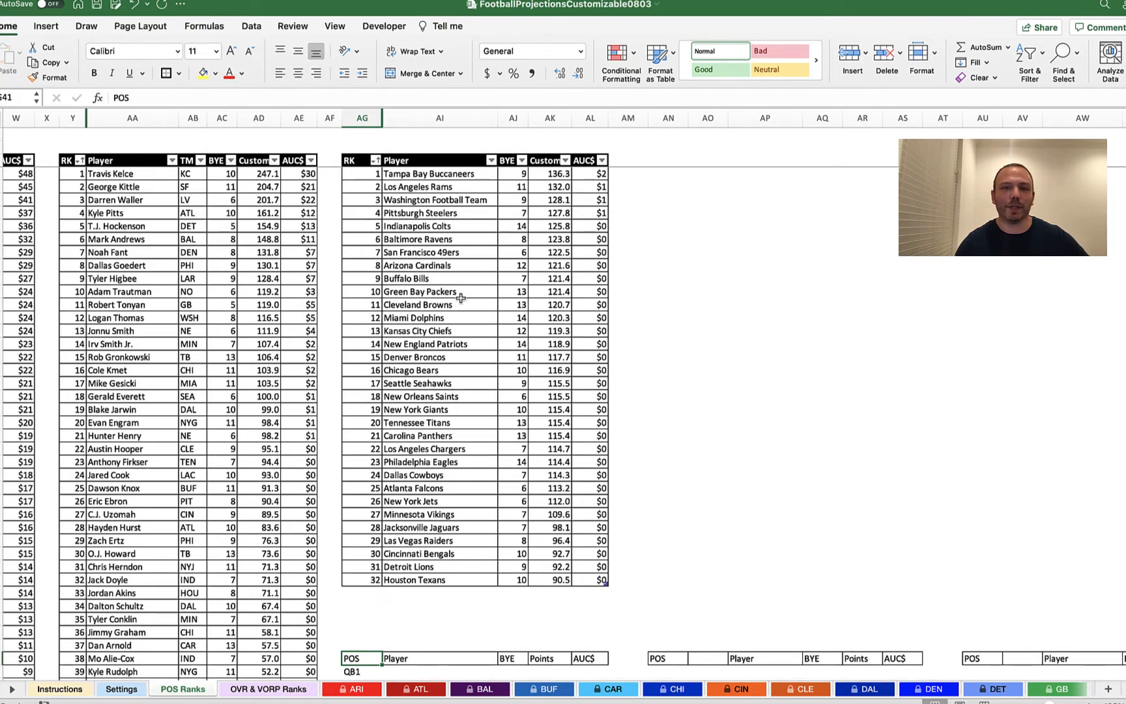
{"action": "scroll", "coordinate": [460, 297], "scroll_direction": "down", "scroll_amount": 6}
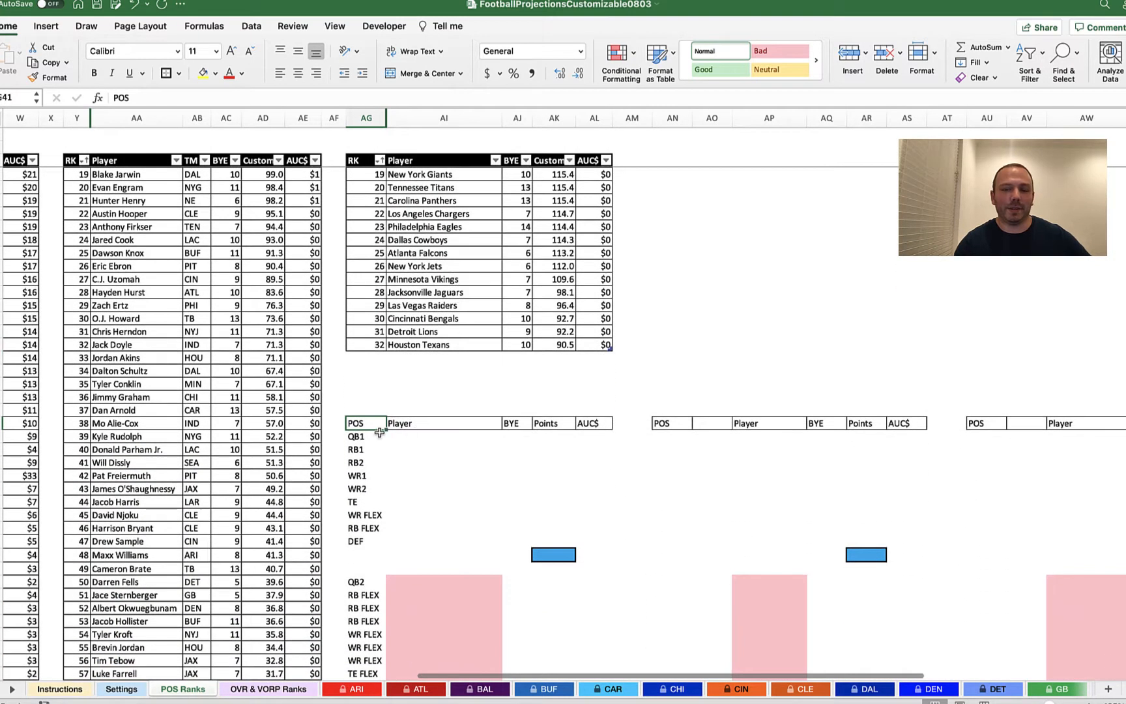
{"action": "scroll", "coordinate": [379, 417], "scroll_direction": "down", "scroll_amount": 3}
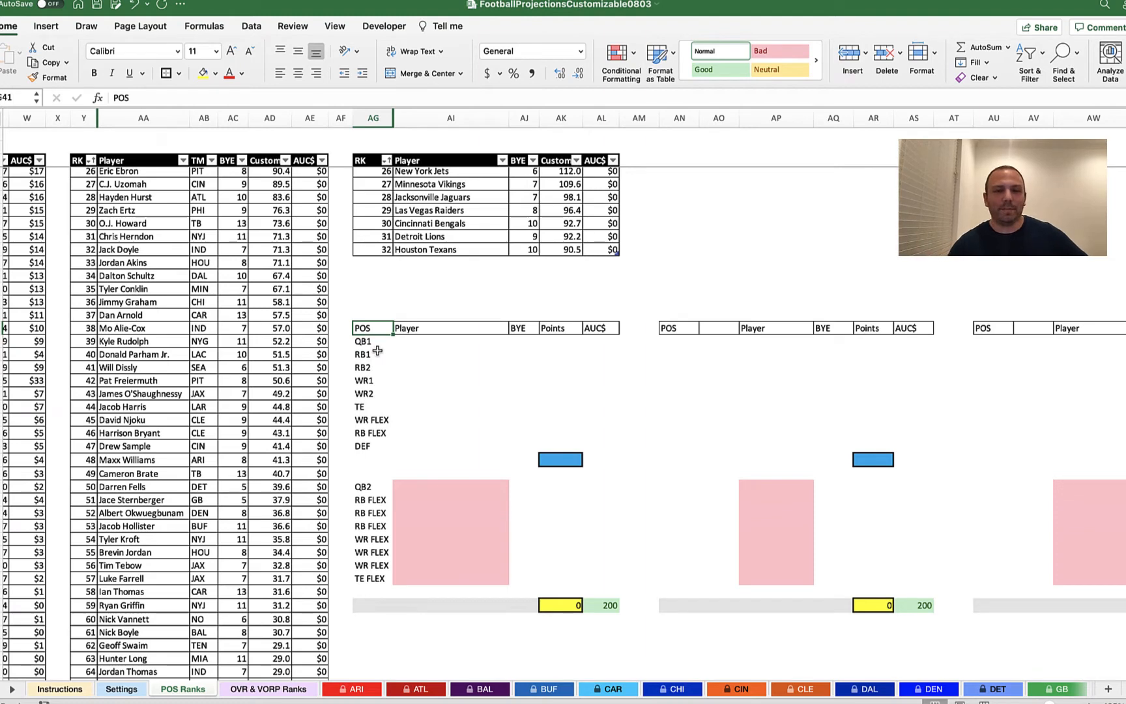
{"action": "left_click", "coordinate": [374, 419]}
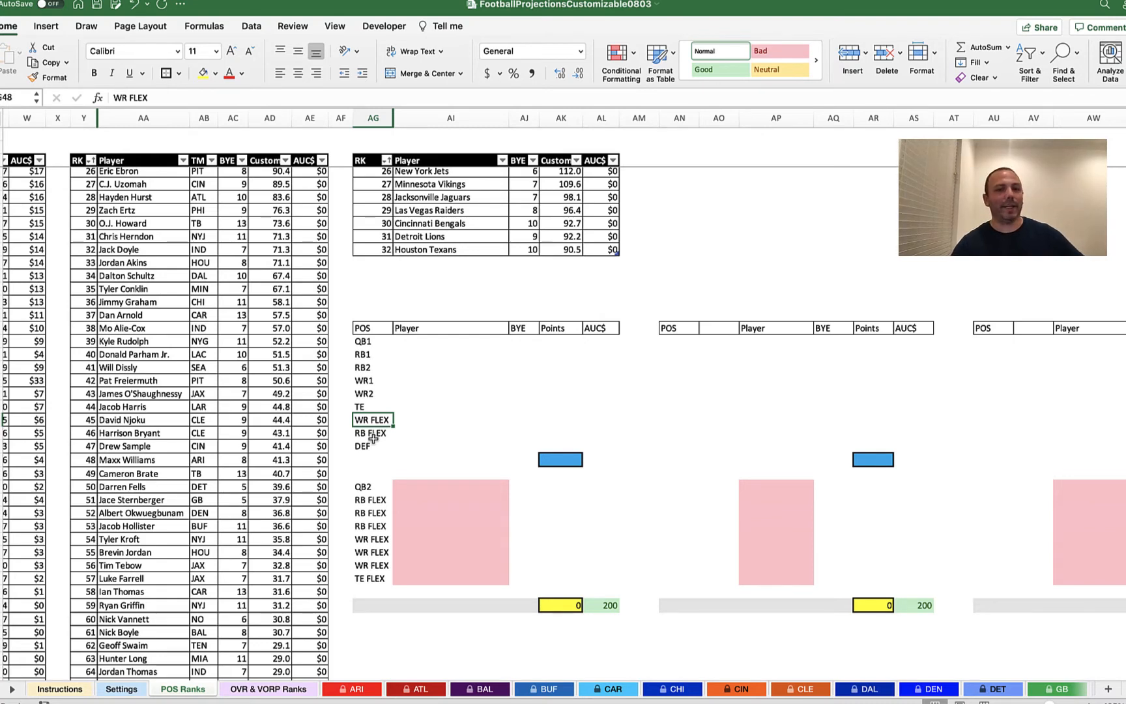
{"action": "left_click", "coordinate": [422, 421]}
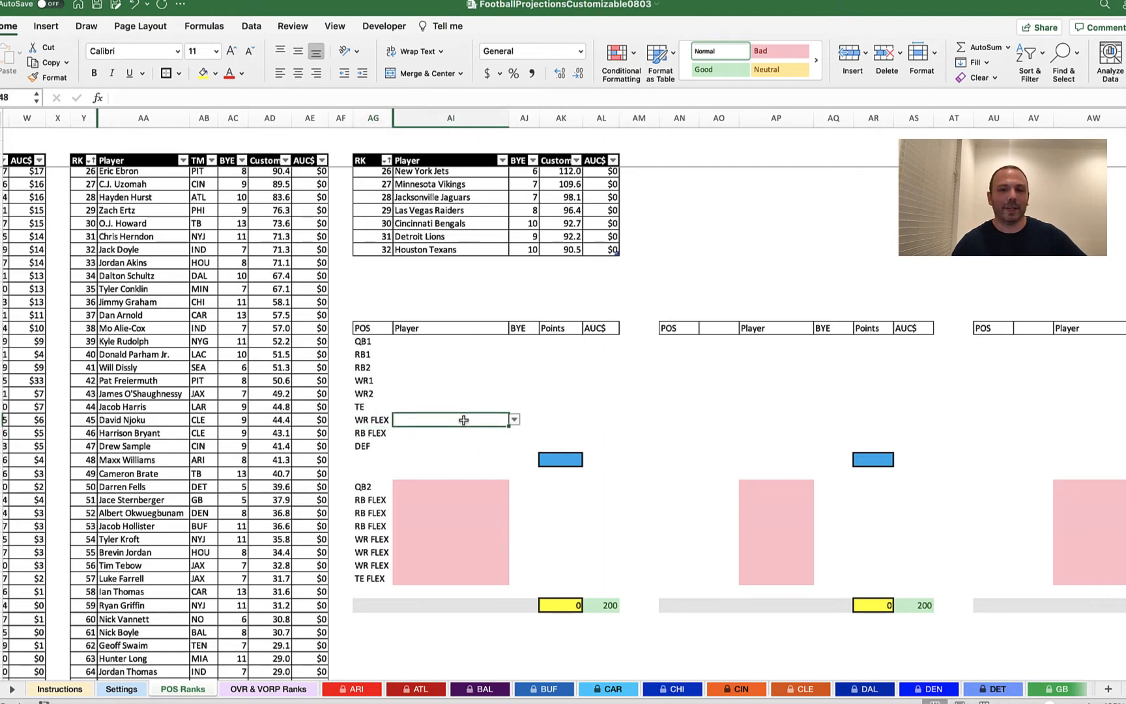
Enter a new roster header row with POS, Player, BYE, Points and AUC$ in row 65, below the first roster's totals.
{"action": "scroll", "coordinate": [515, 480], "scroll_direction": "down", "scroll_amount": 5}
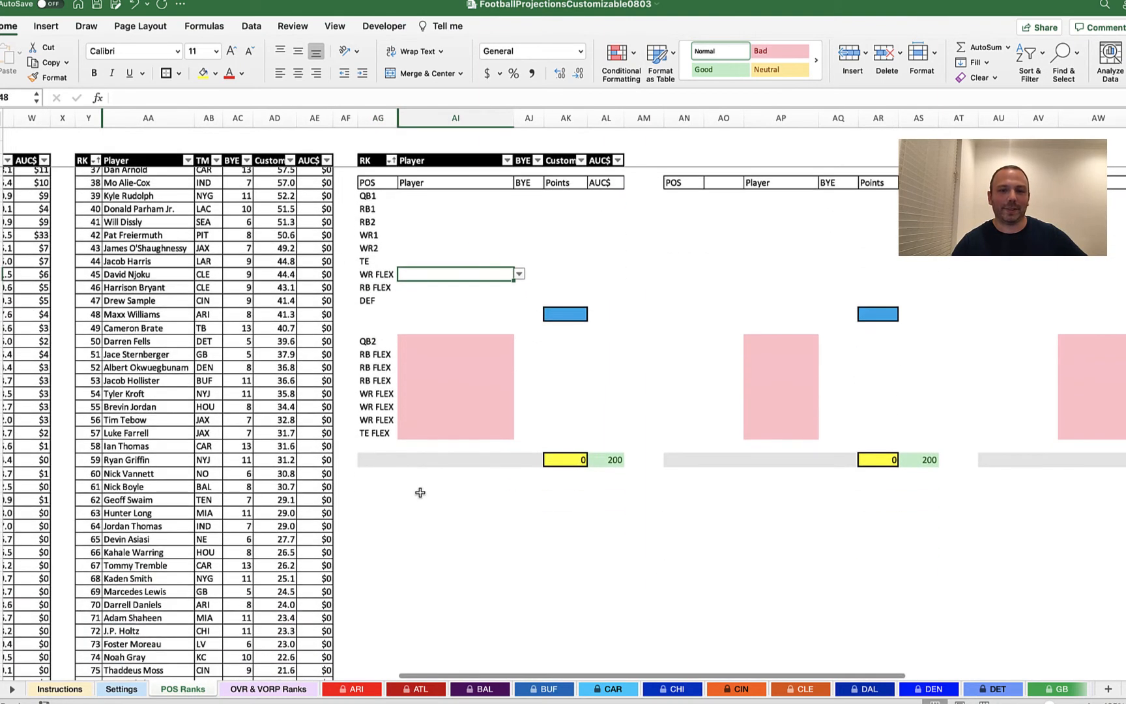
{"action": "left_click", "coordinate": [377, 497]}
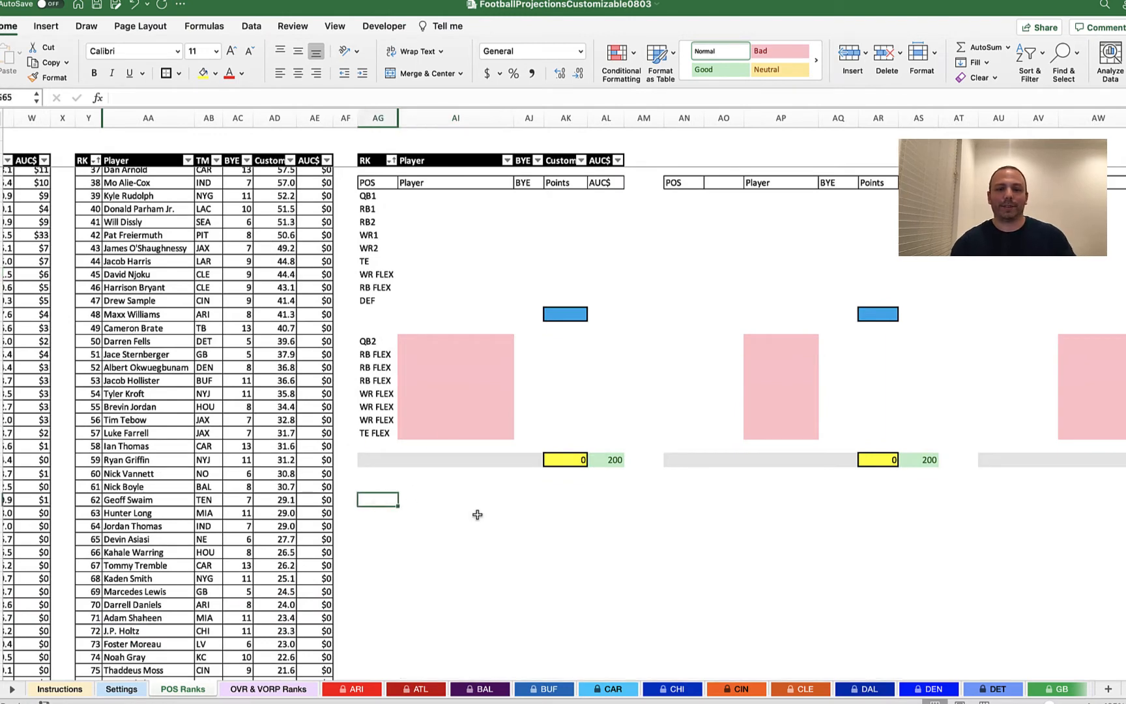
{"action": "type", "text": "POS"}
{"action": "key", "text": "Tab"}
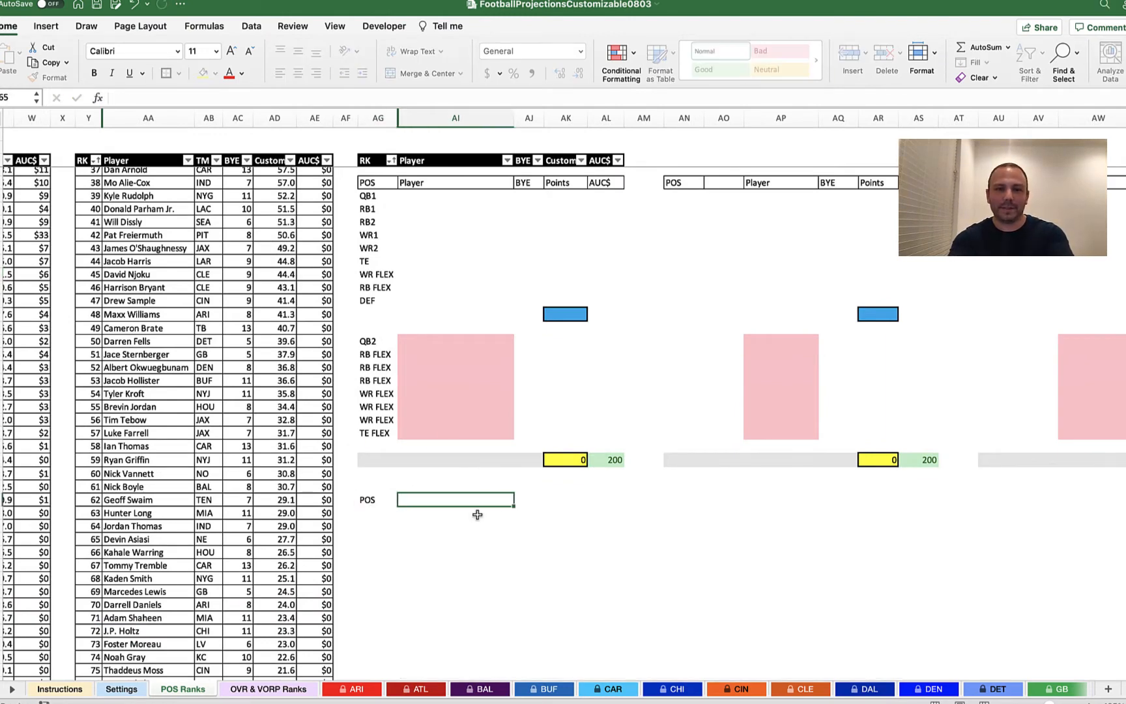
{"action": "type", "text": "PLa"}
{"action": "key", "text": "BackSpace"}
{"action": "key", "text": "BackSpace"}
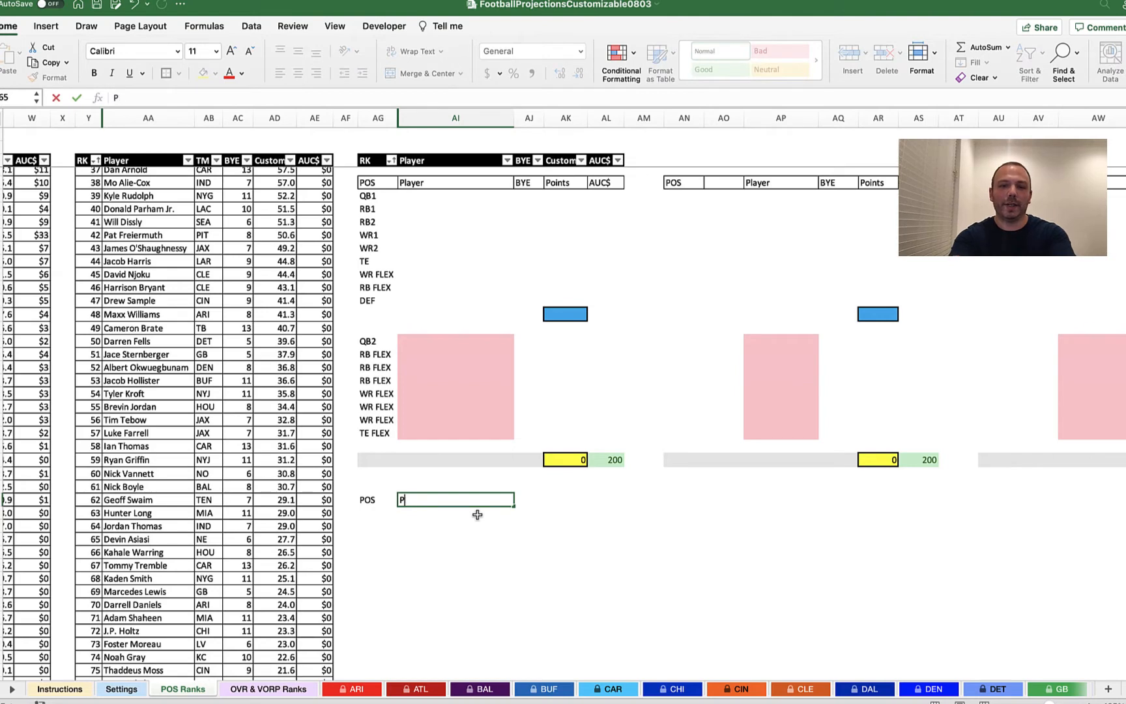
{"action": "type", "text": "player"}
{"action": "key", "text": "Tab"}
{"action": "type", "text": "BYE"}
{"action": "key", "text": "Tab"}
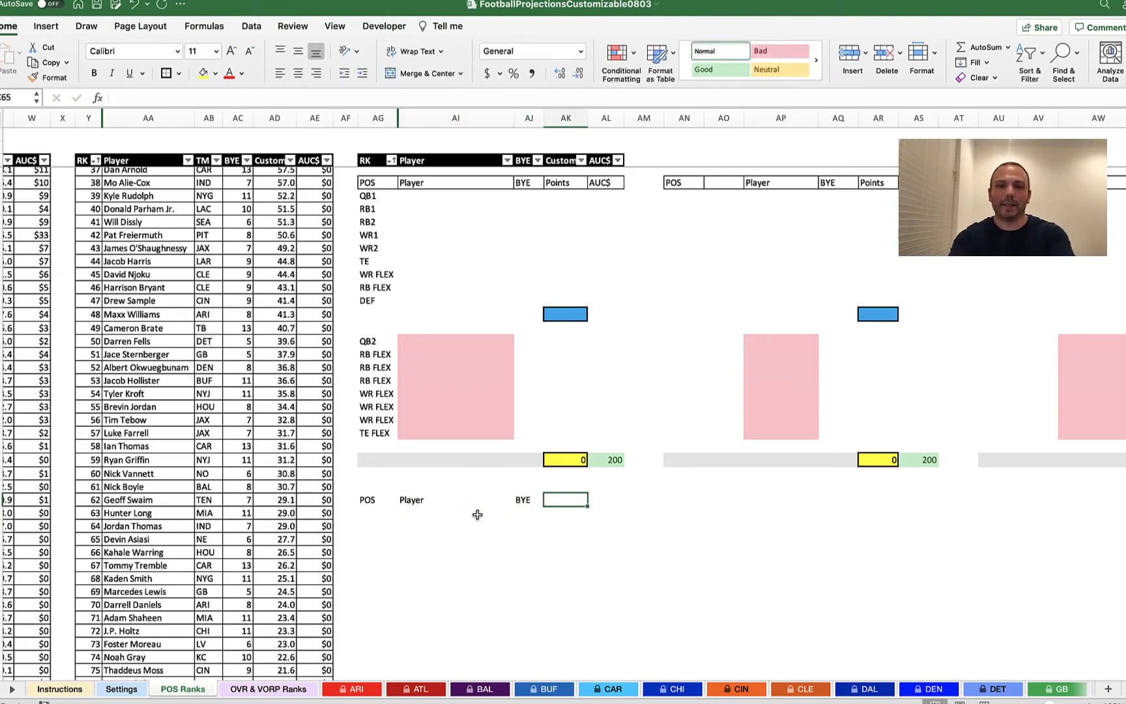
{"action": "type", "text": "Points"}
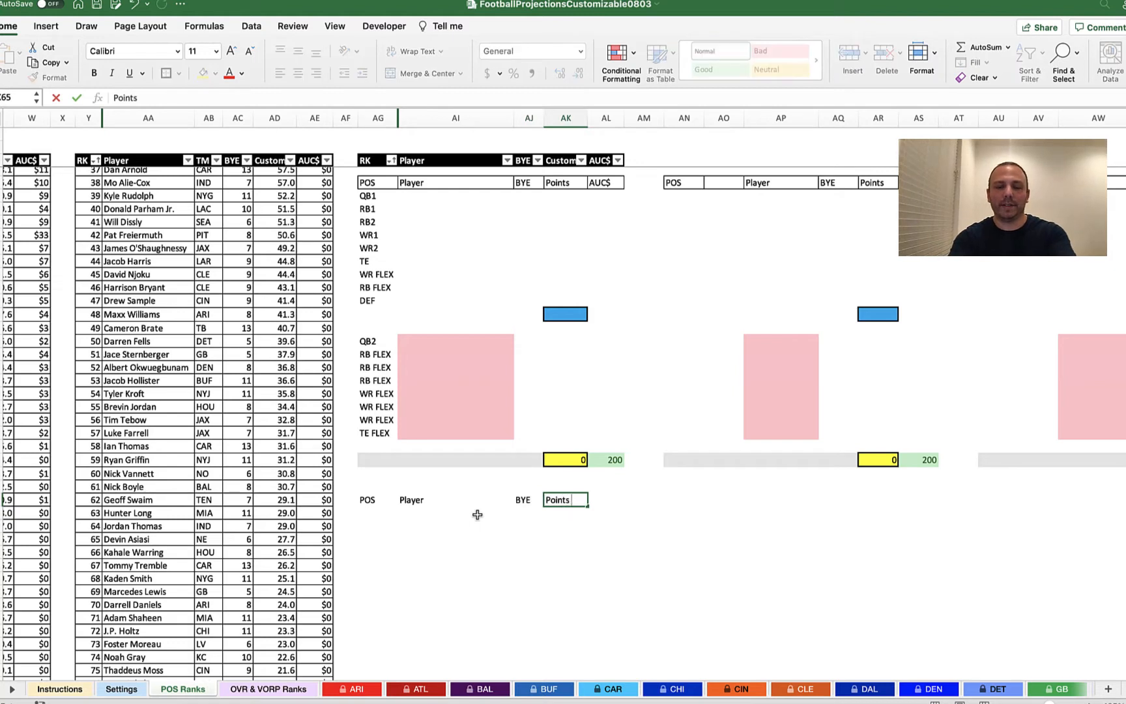
{"action": "key", "text": "Tab"}
{"action": "type", "text": "AUC"}
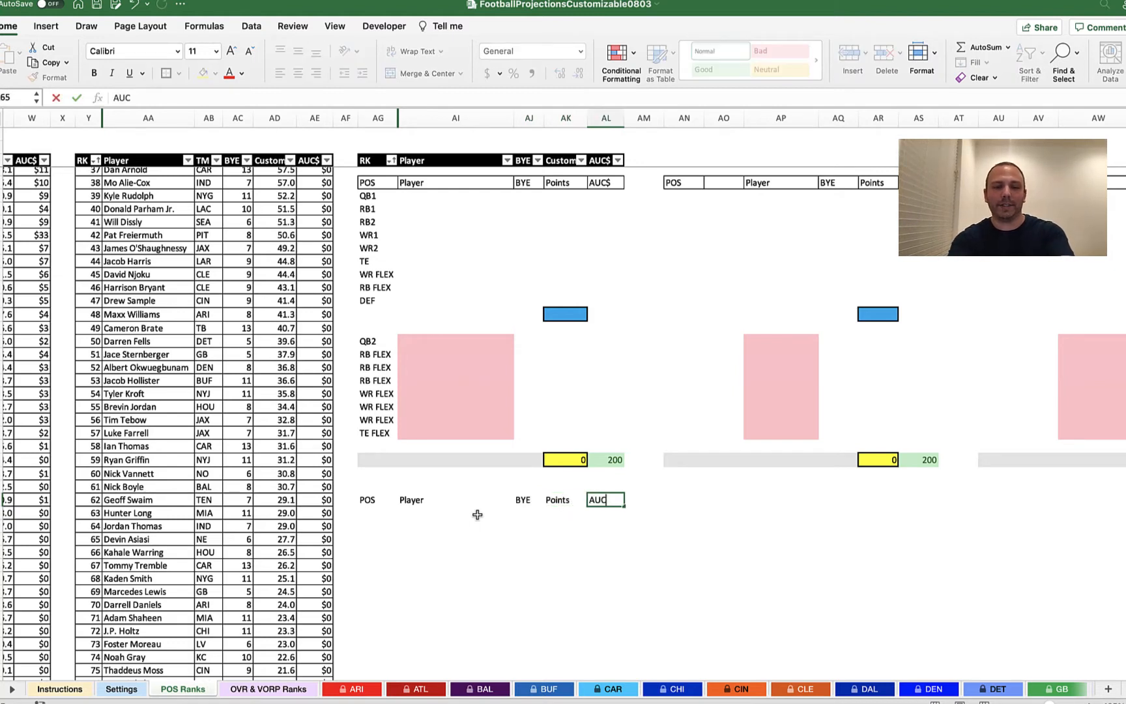
{"action": "key", "text": "Return"}
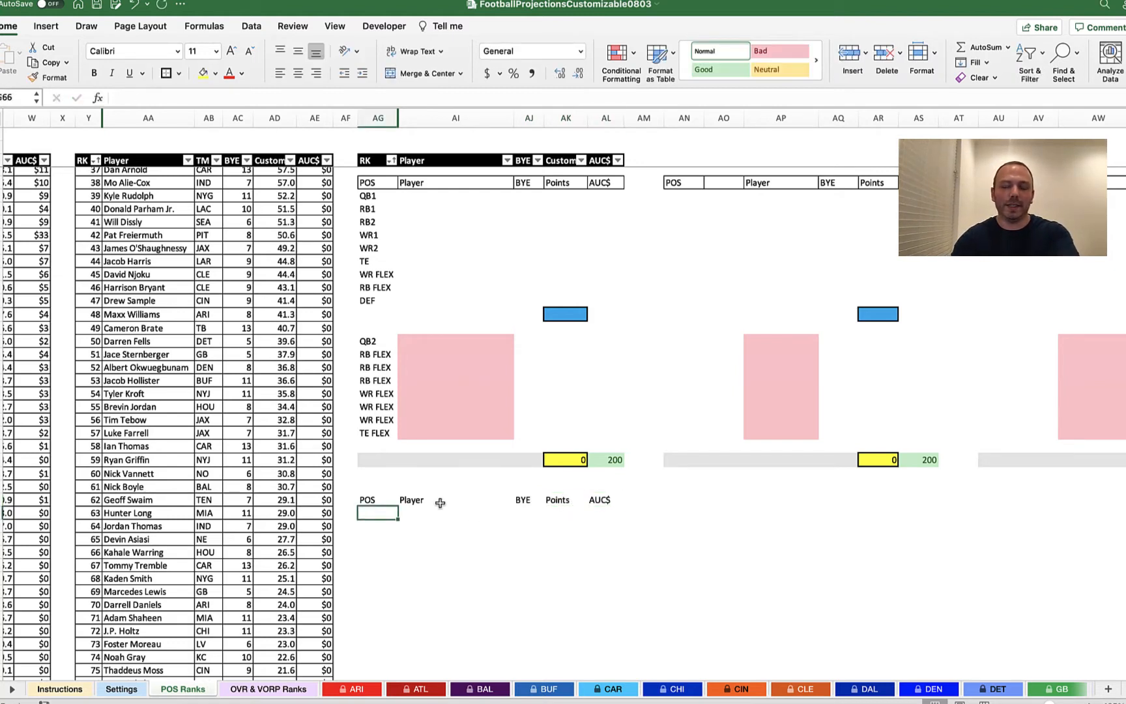
List the positions QB1, RB1, RB2, WR1, WR2 and TE down the new roster's POS column, starting in AG66.
{"action": "type", "text": "QB1"}
{"action": "key", "text": "Return"}
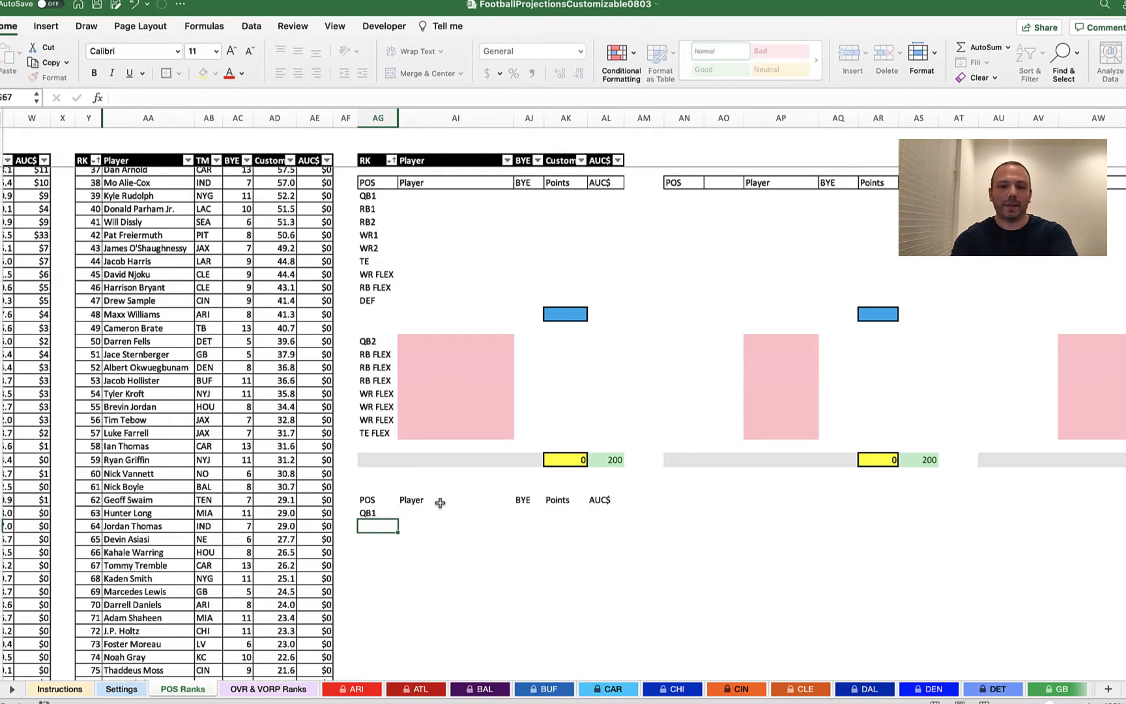
{"action": "type", "text": "RB1"}
{"action": "key", "text": "Return"}
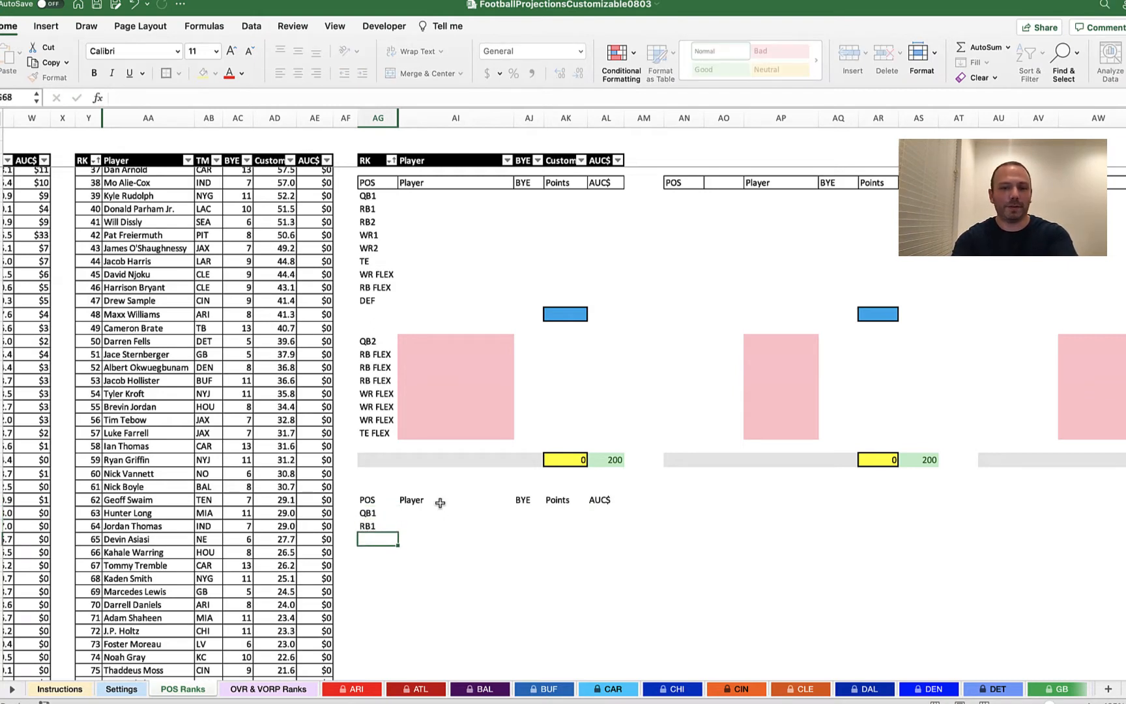
{"action": "type", "text": "RB2"}
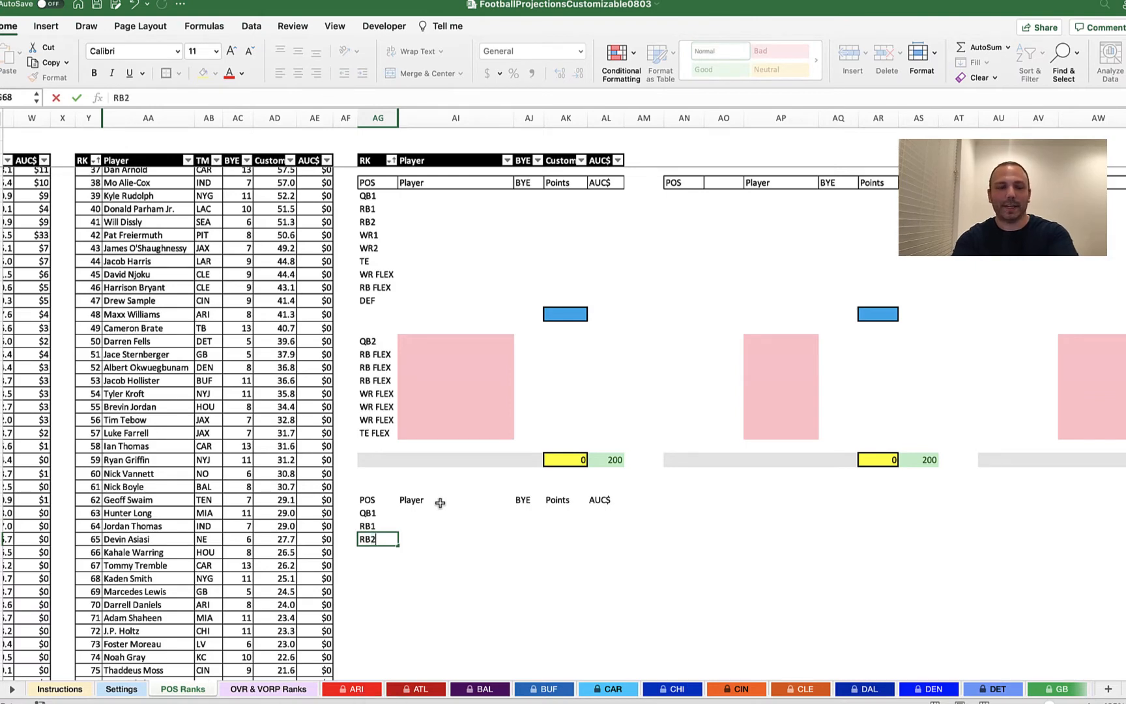
{"action": "key", "text": "Return"}
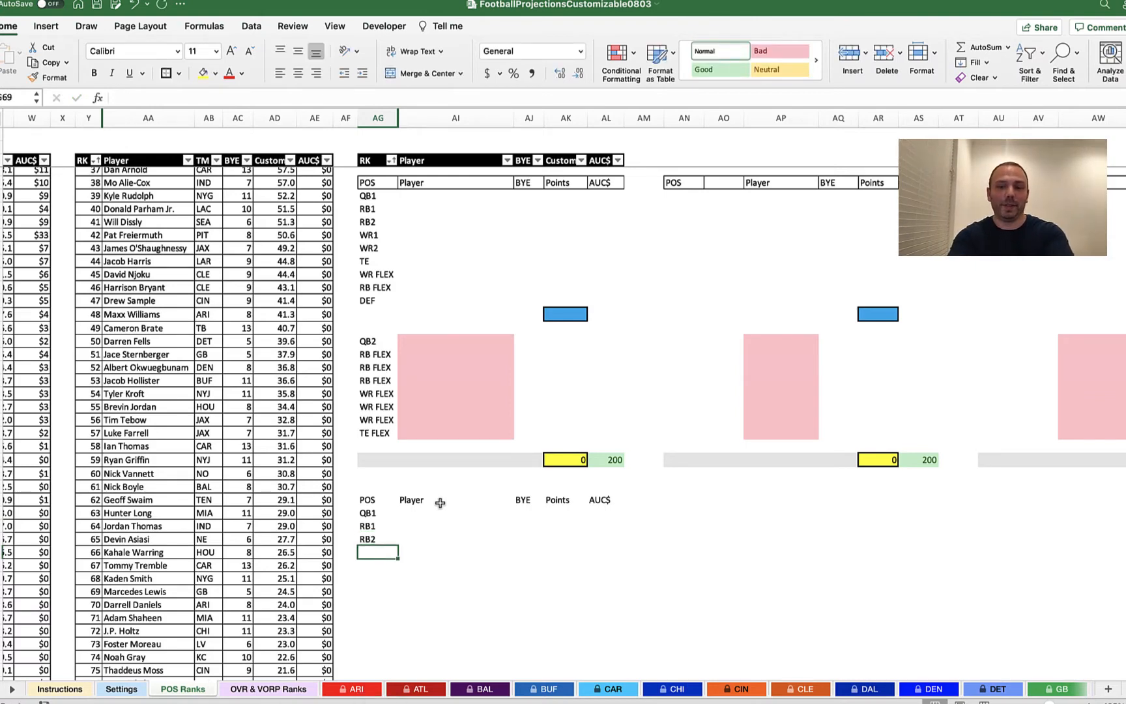
{"action": "type", "text": "WR1"}
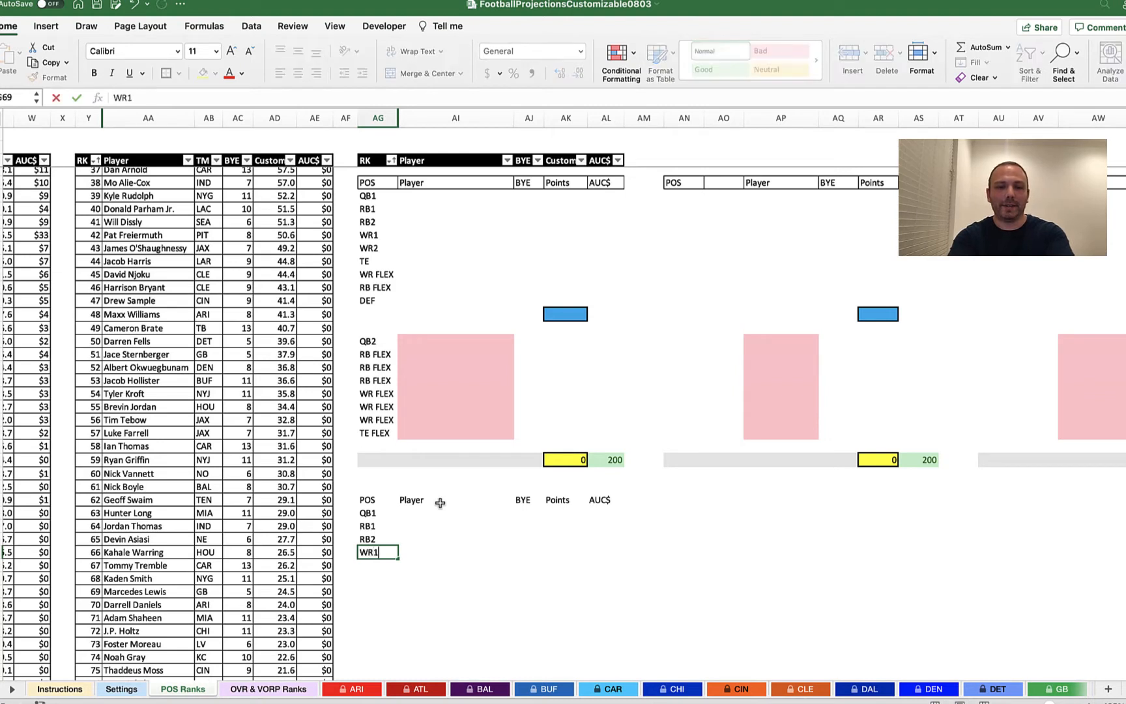
{"action": "key", "text": "Return"}
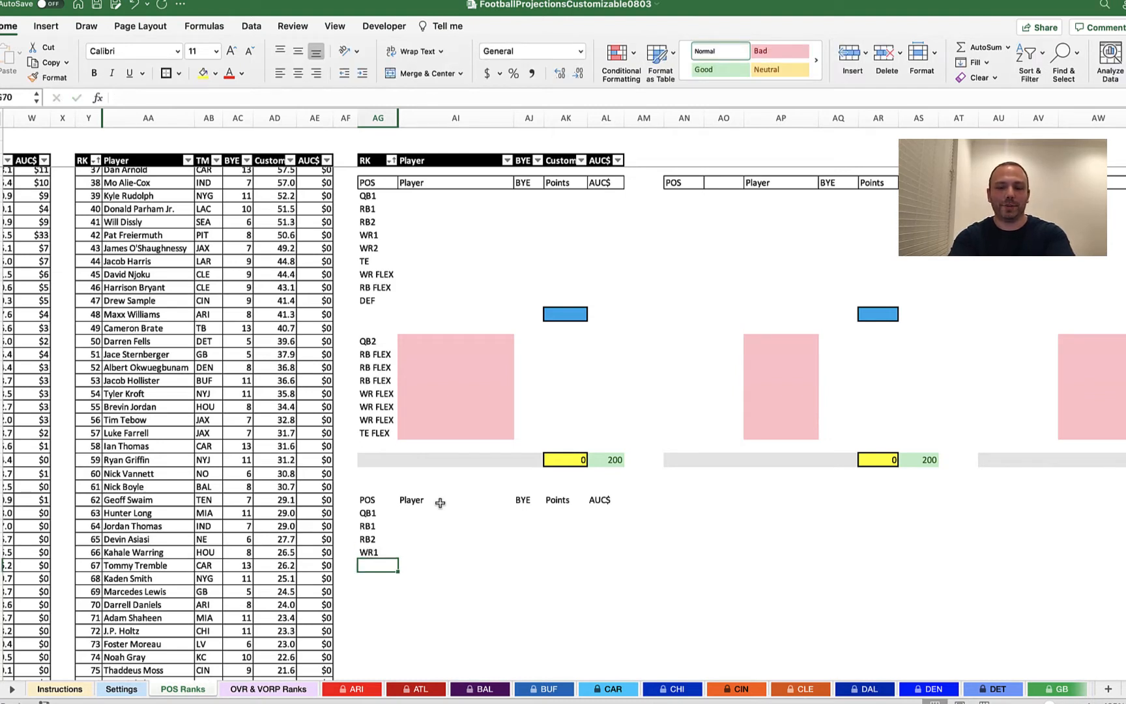
{"action": "type", "text": "WR2"}
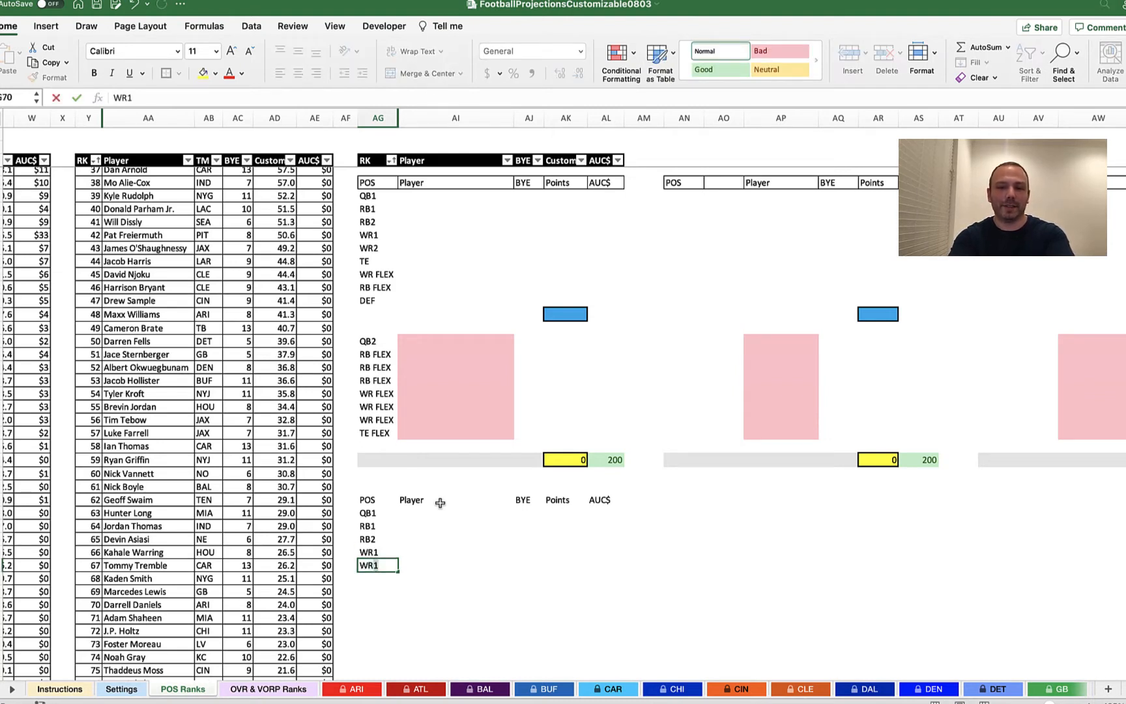
{"action": "key", "text": "Return"}
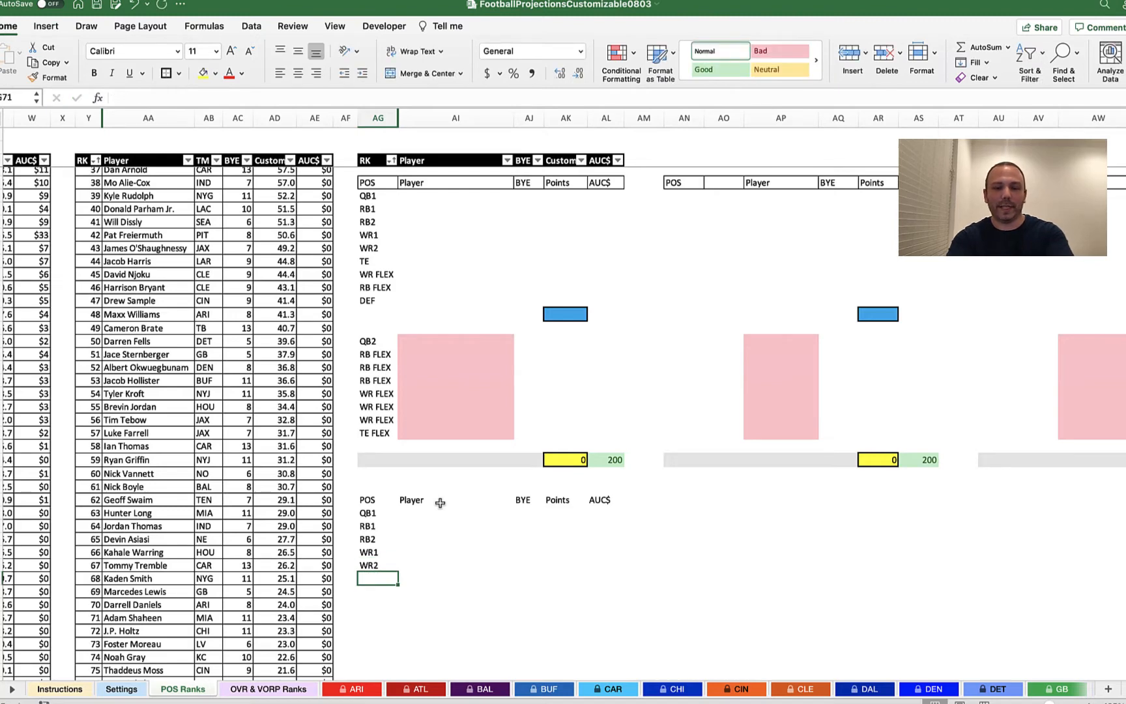
{"action": "type", "text": "TE"}
{"action": "key", "text": "Return"}
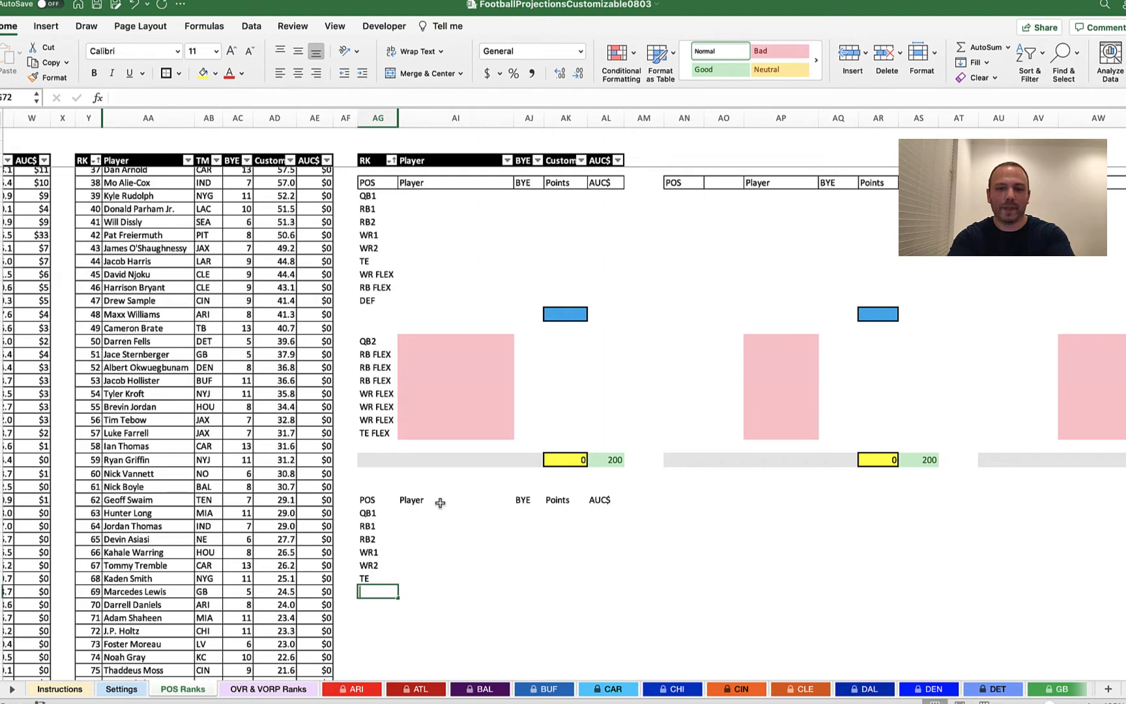
Add WR FLEX and RB FLEX below TE in the new roster's POS column.
{"action": "type", "text": "WR FLEX"}
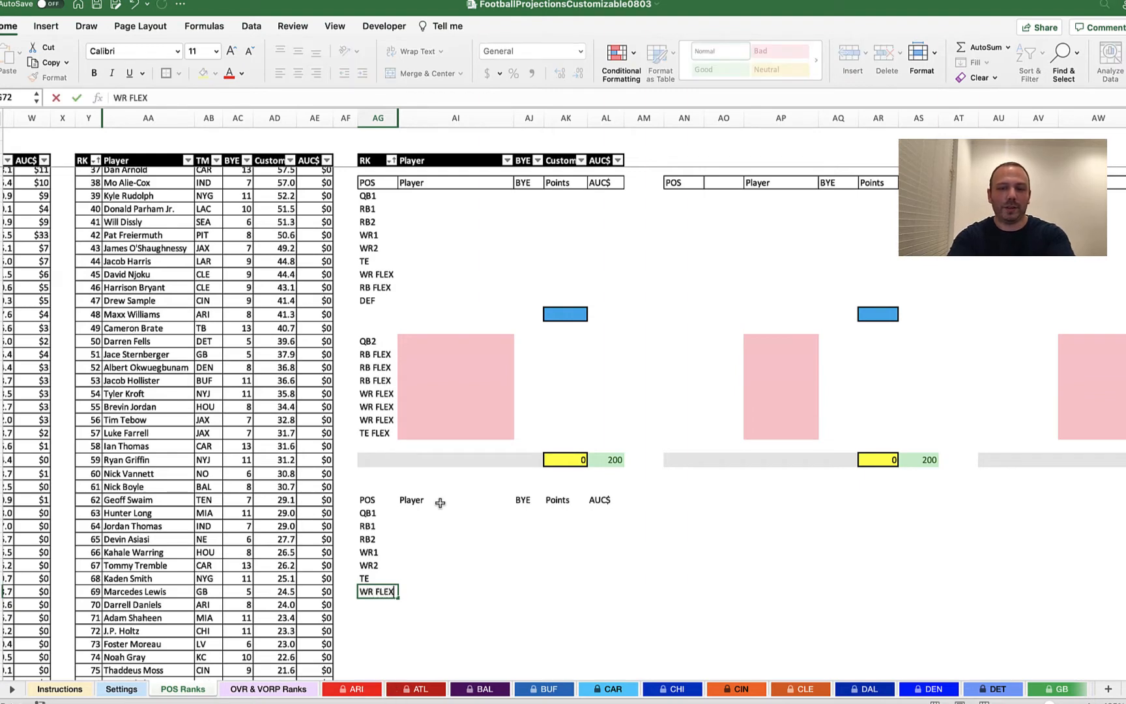
{"action": "key", "text": "Return"}
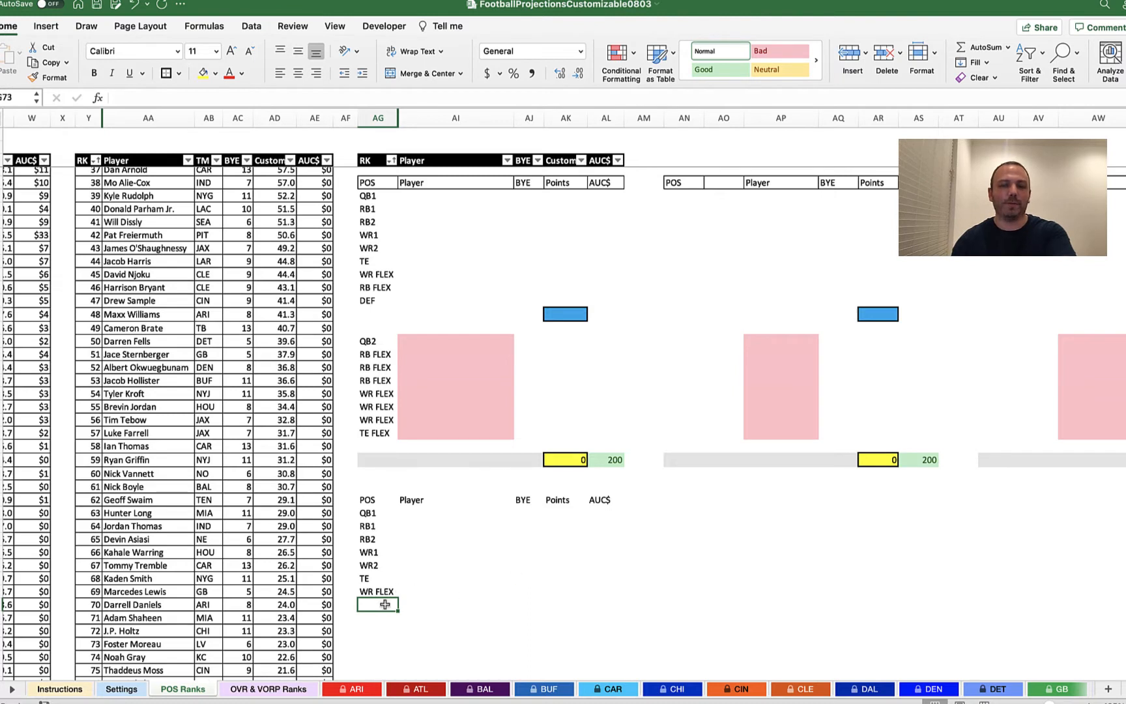
{"action": "type", "text": "RB "}
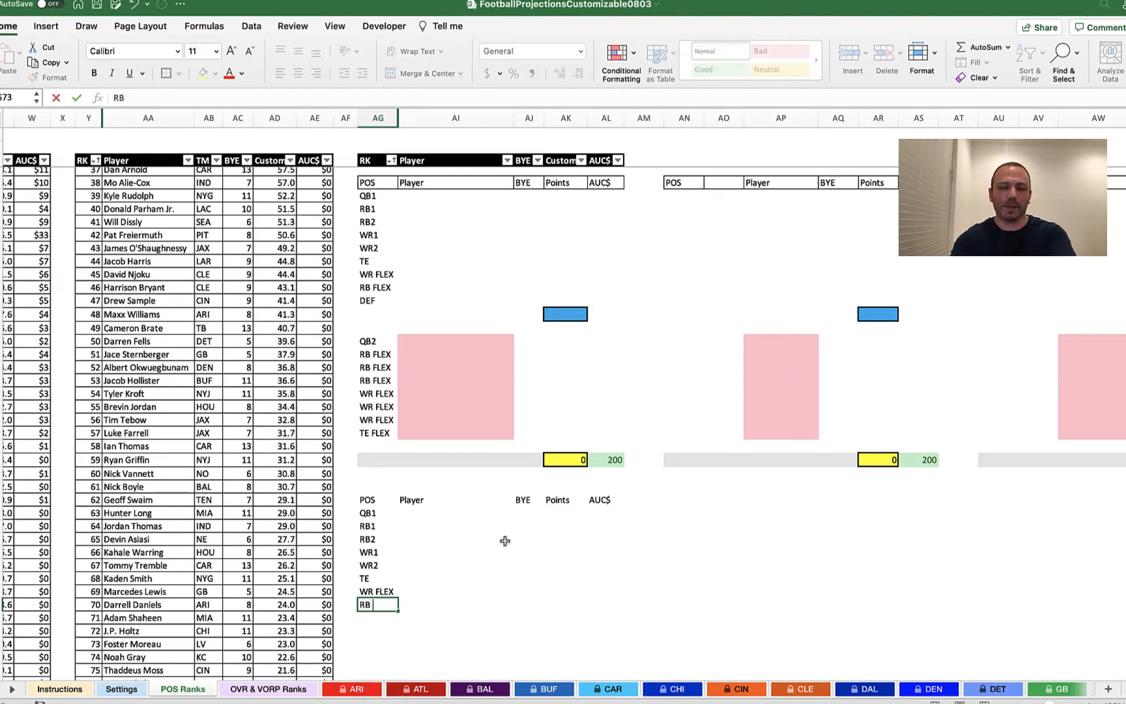
{"action": "type", "text": "FLEX"}
{"action": "key", "text": "Return"}
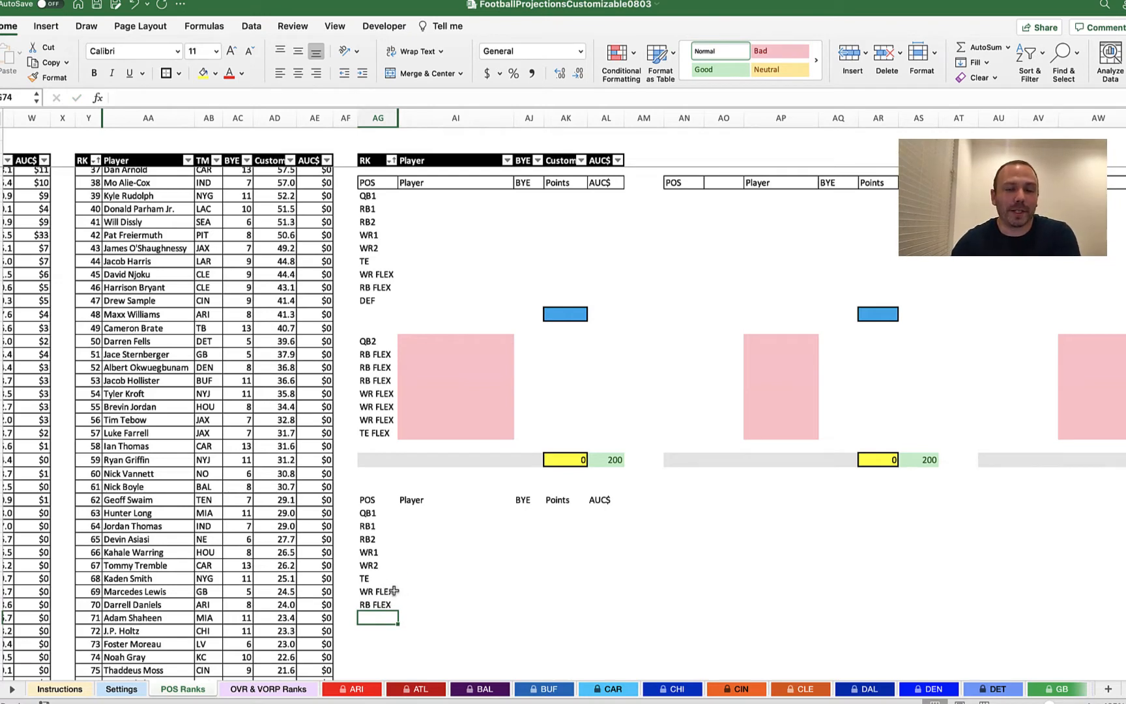
{"action": "left_click", "coordinate": [429, 590]}
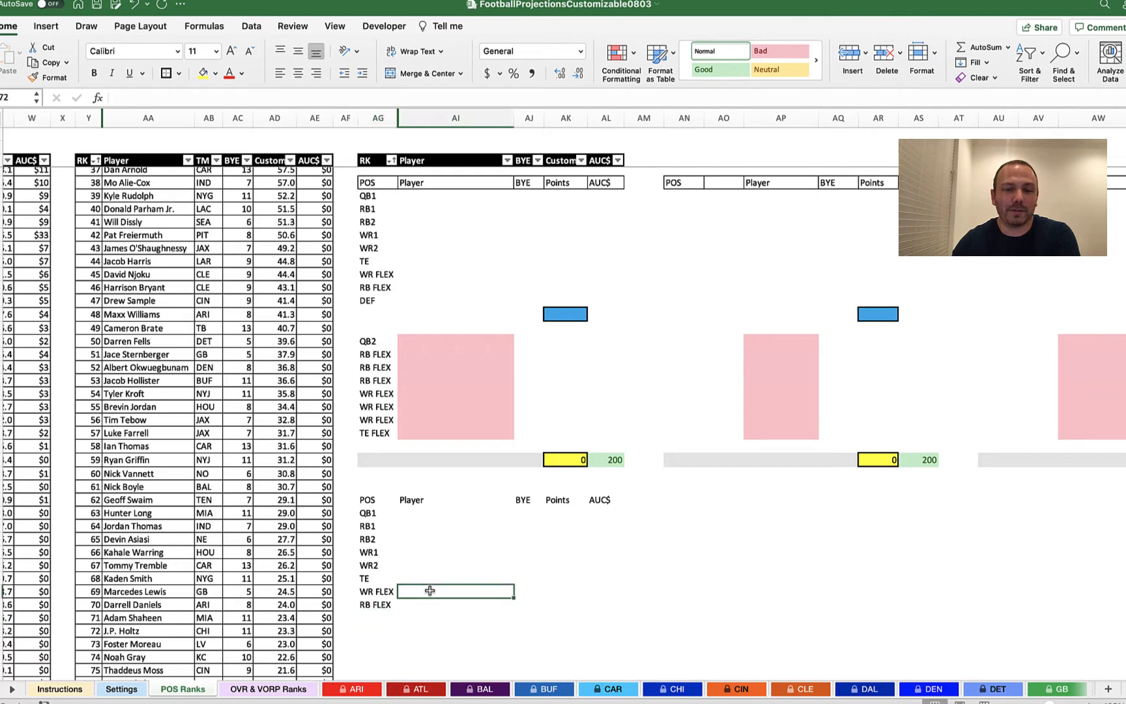
{"action": "left_click", "coordinate": [429, 605]}
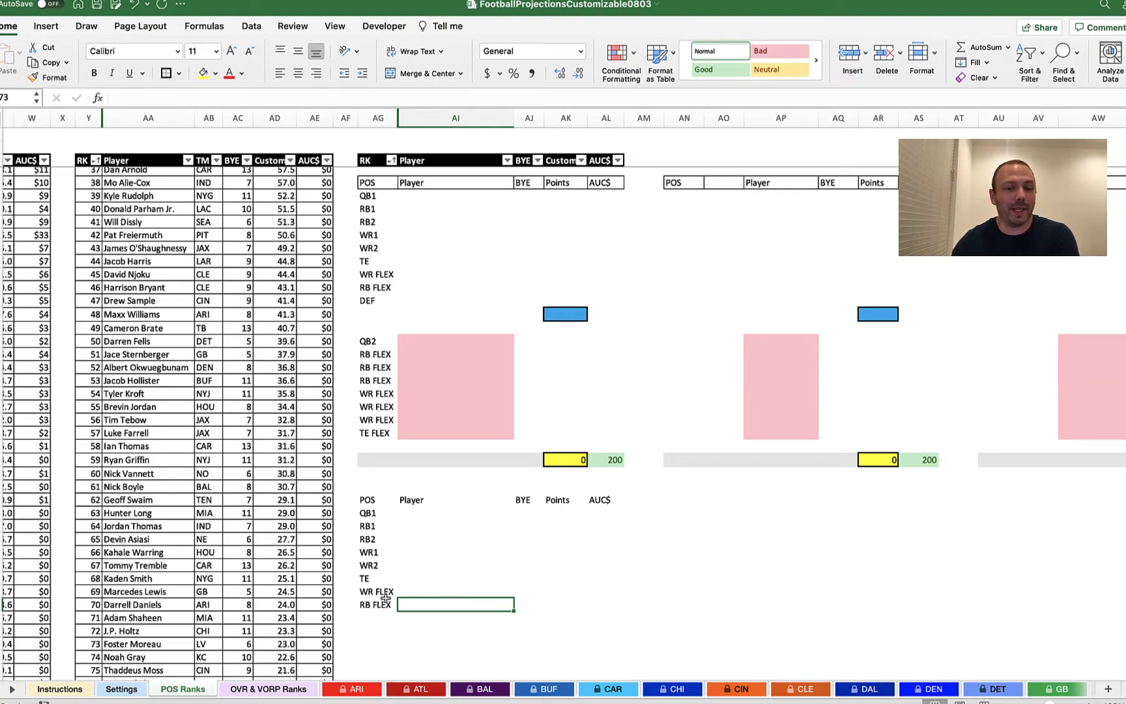
Add WR FLEX2 and RB FLEX2 below RB FLEX in the new roster's POS column.
{"action": "scroll", "coordinate": [383, 589], "scroll_direction": "down", "scroll_amount": 5}
{"action": "left_click", "coordinate": [379, 519]}
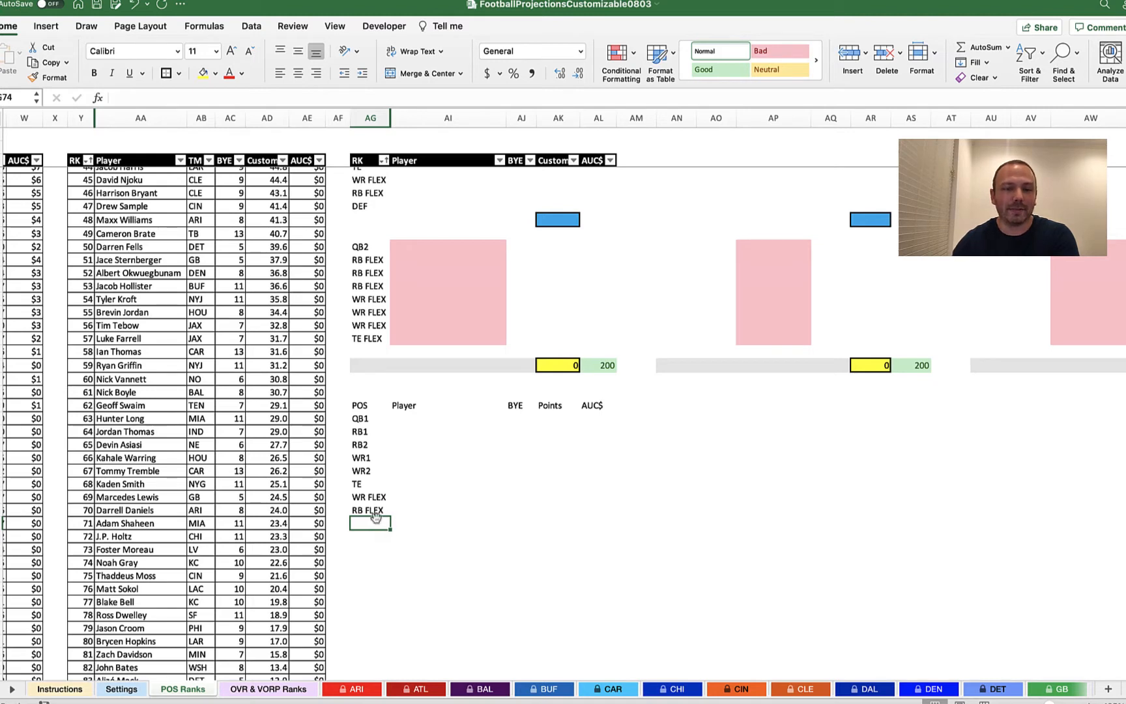
{"action": "key", "text": "Right"}
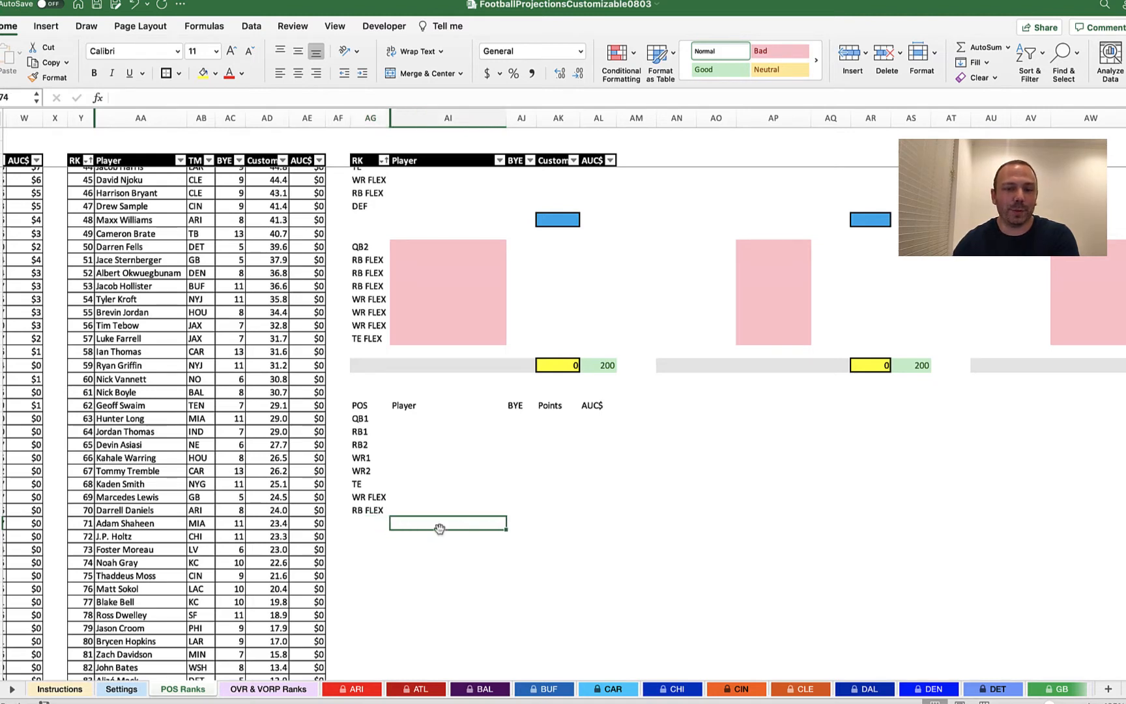
{"action": "left_click", "coordinate": [362, 520]}
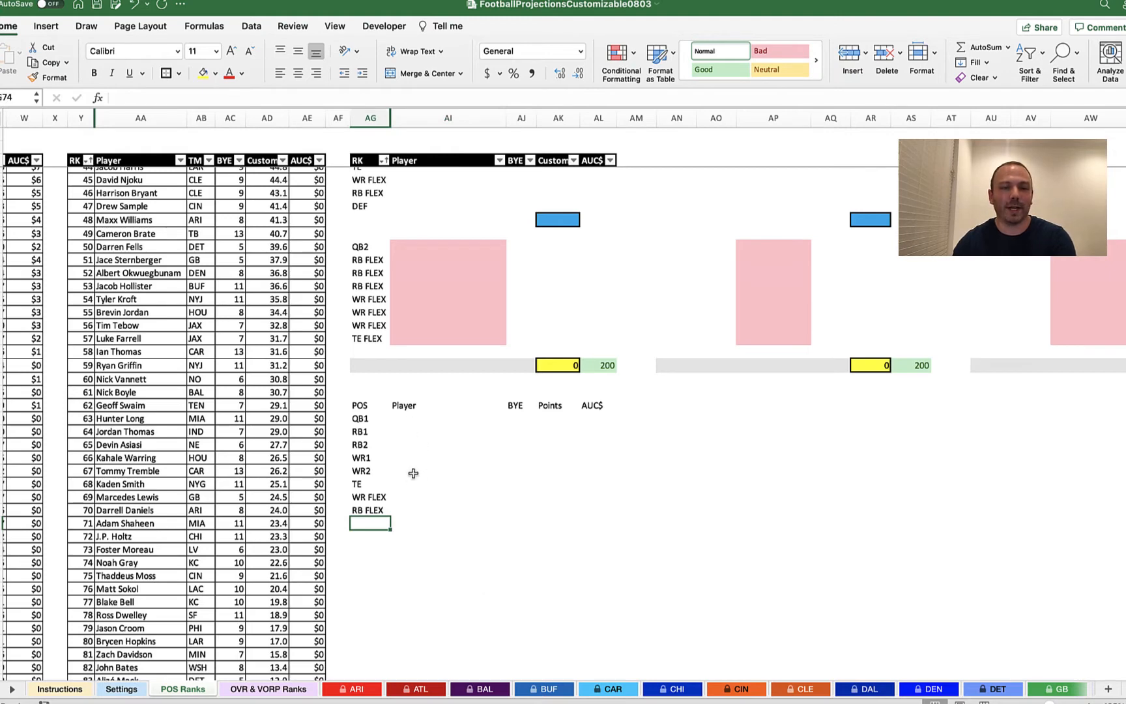
{"action": "type", "text": "WR"}
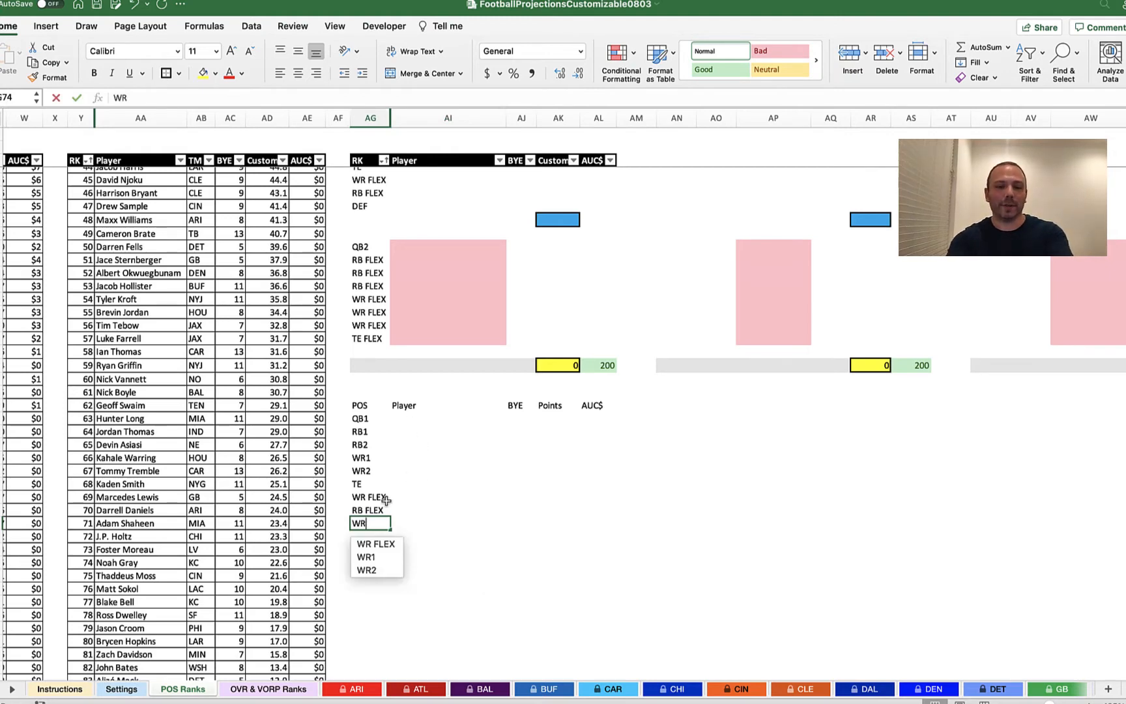
{"action": "type", "text": " FLEX2"}
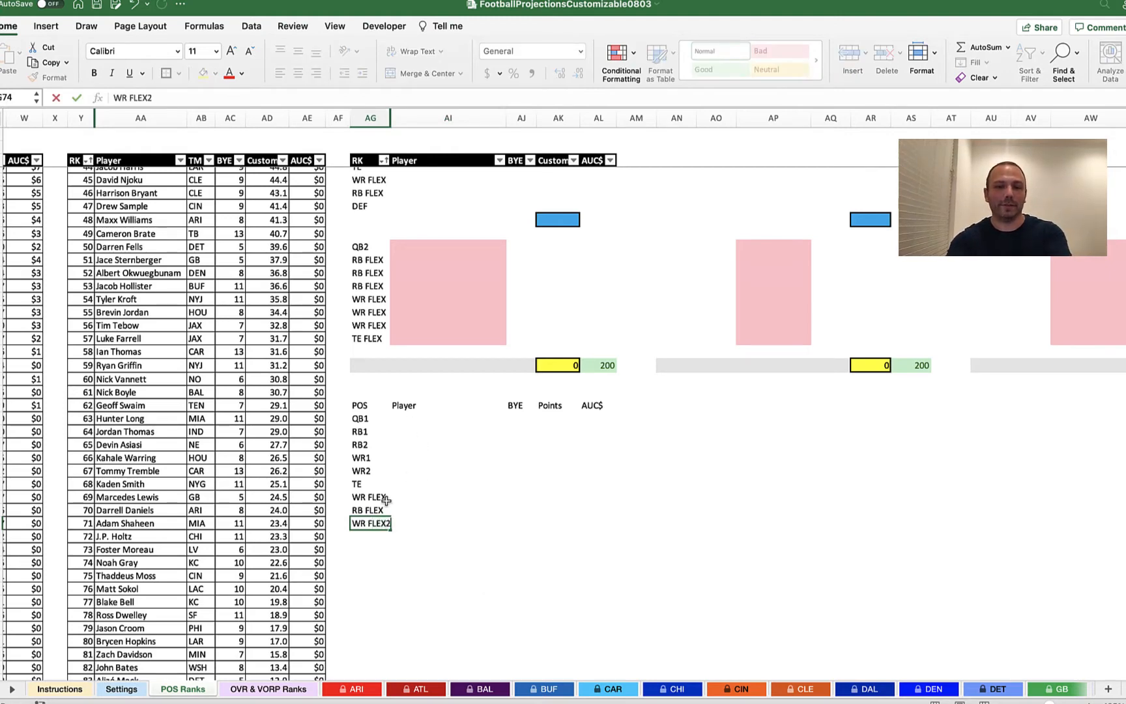
{"action": "key", "text": "Return"}
{"action": "type", "text": "RB FLEX"}
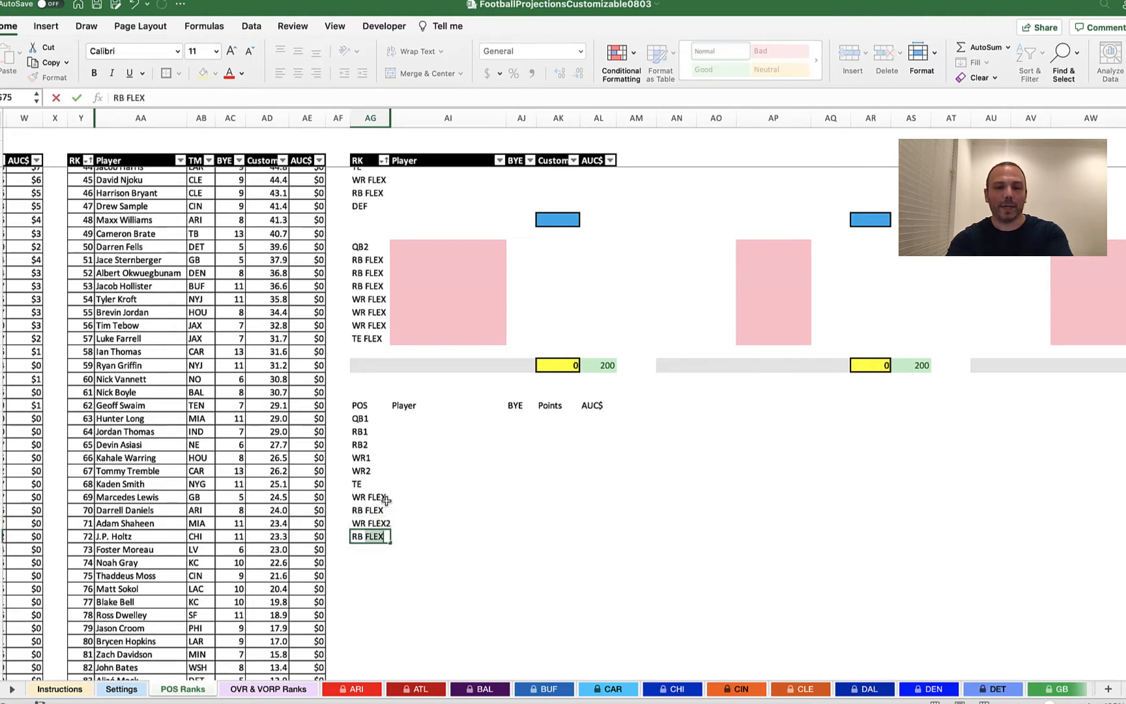
{"action": "type", "text": "2"}
{"action": "key", "text": "Return"}
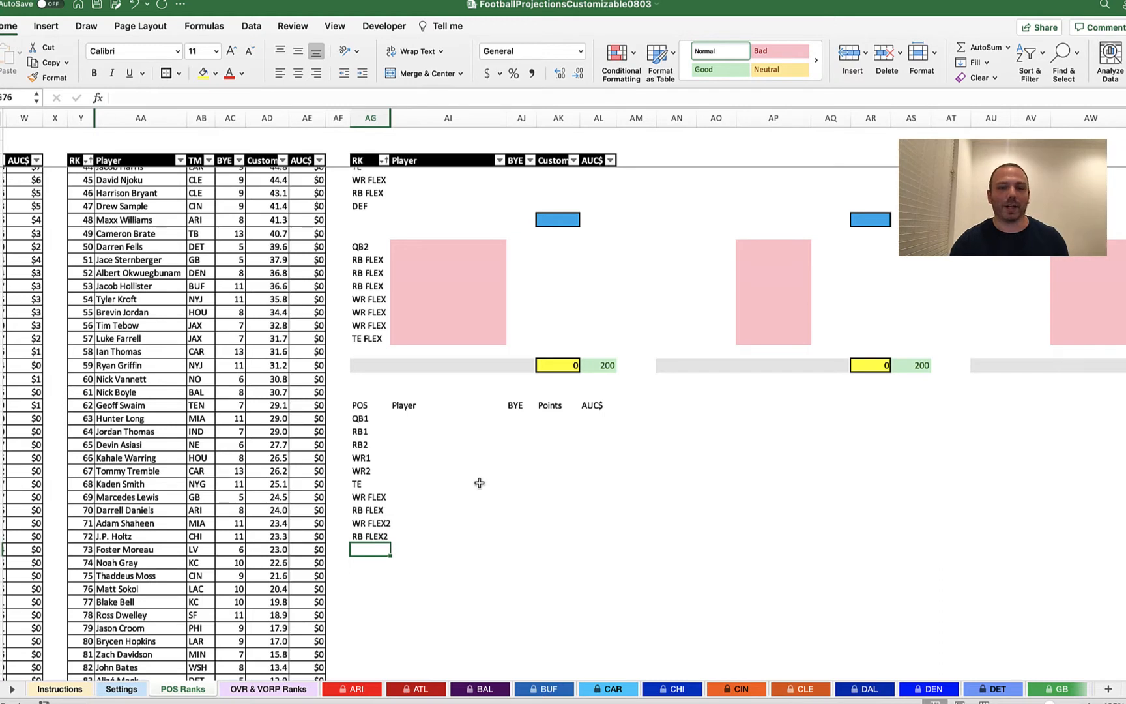
Add DEF as the last starter position in the new roster's POS column, in AG76.
{"action": "left_click", "coordinate": [436, 527]}
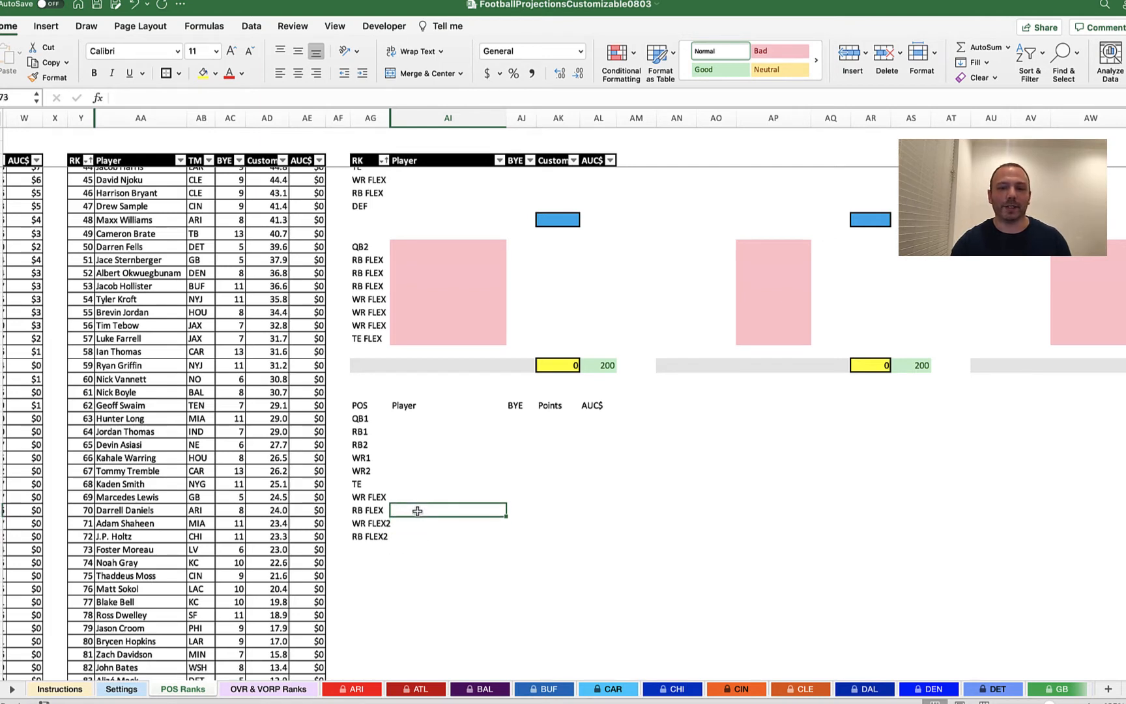
{"action": "left_click", "coordinate": [371, 548]}
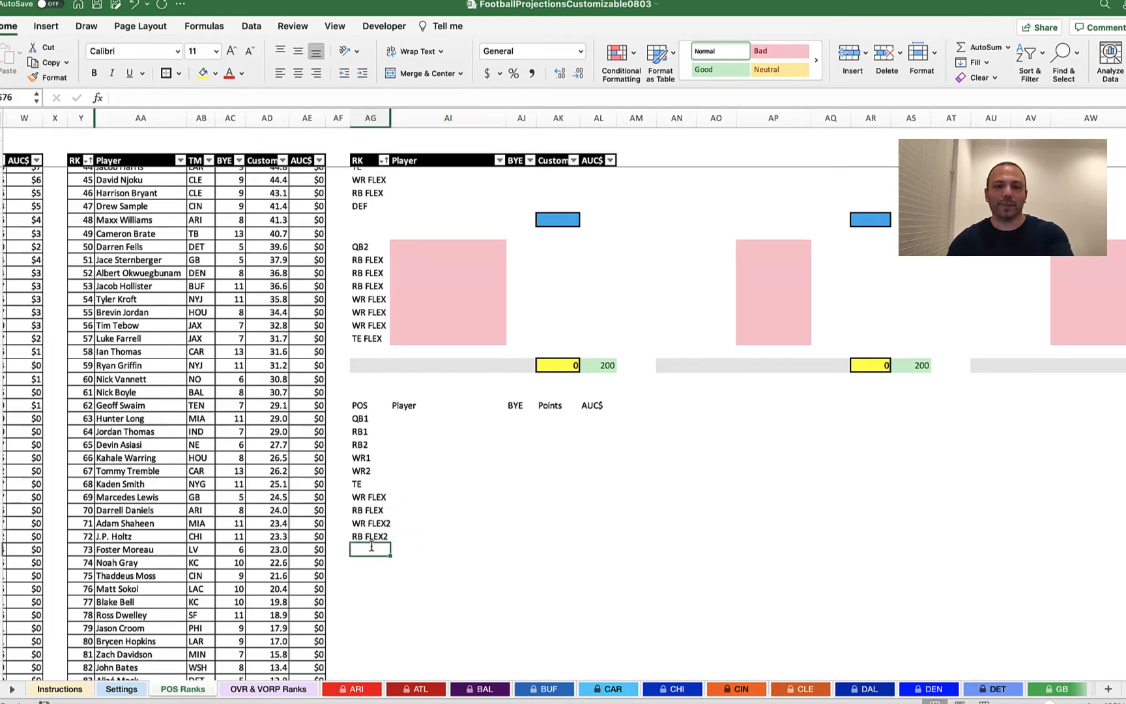
{"action": "type", "text": "DEF"}
{"action": "key", "text": "Return"}
{"action": "key", "text": "Return"}
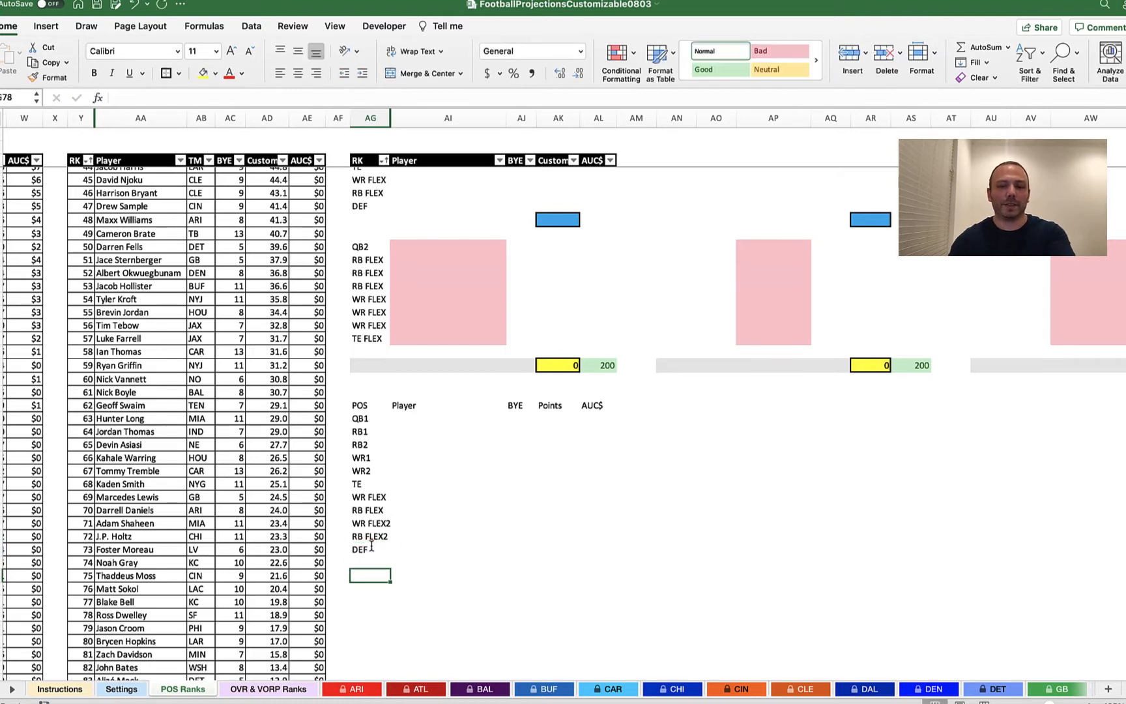
{"action": "key", "text": "Return"}
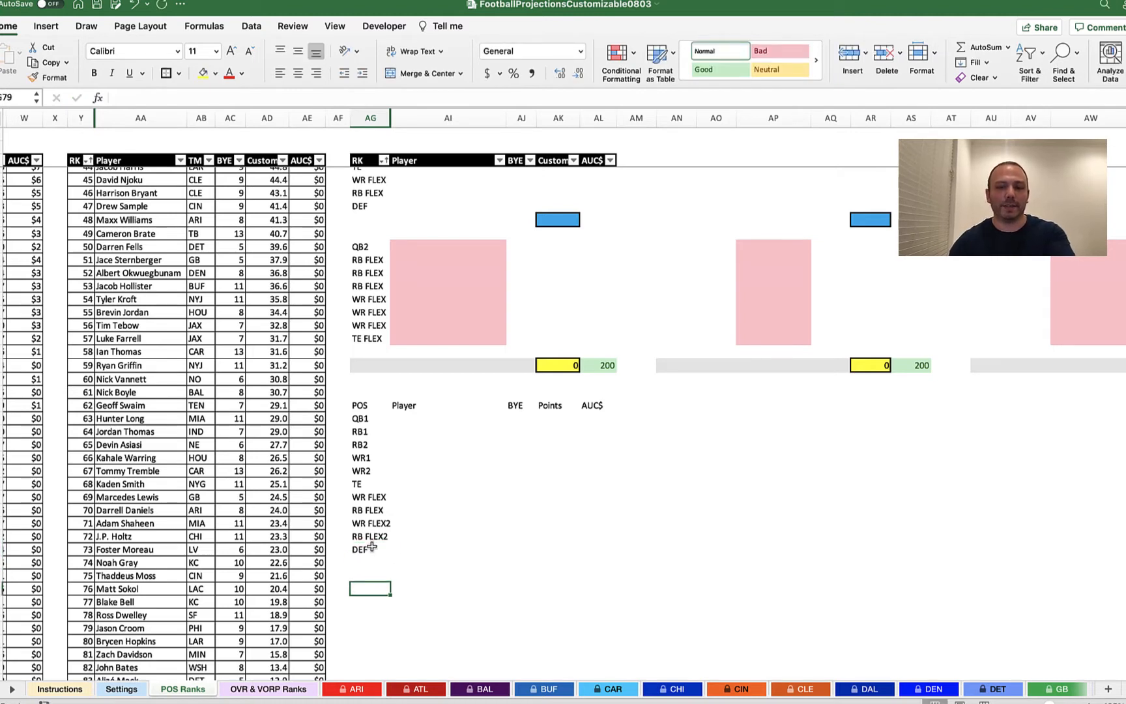
Fill the Points cell one row below DEF, AK77, with blue and give it a black outline border.
{"action": "left_click", "coordinate": [440, 562]}
{"action": "left_click", "coordinate": [368, 573]}
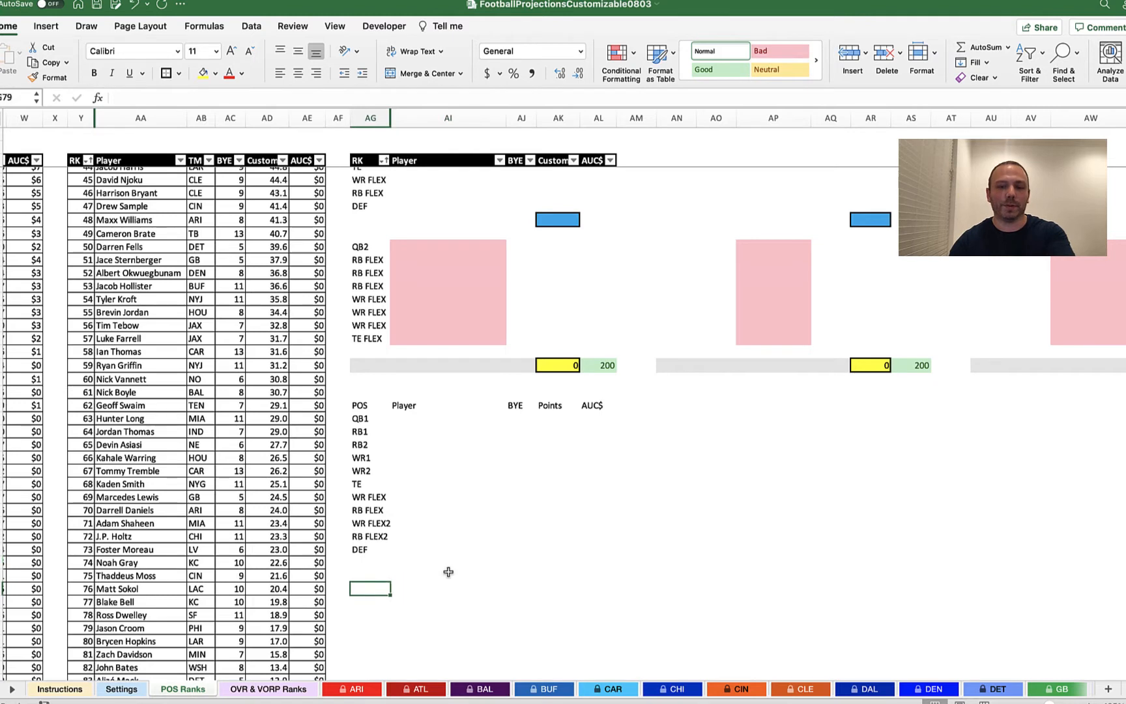
{"action": "left_click", "coordinate": [513, 561]}
{"action": "left_click", "coordinate": [557, 561]}
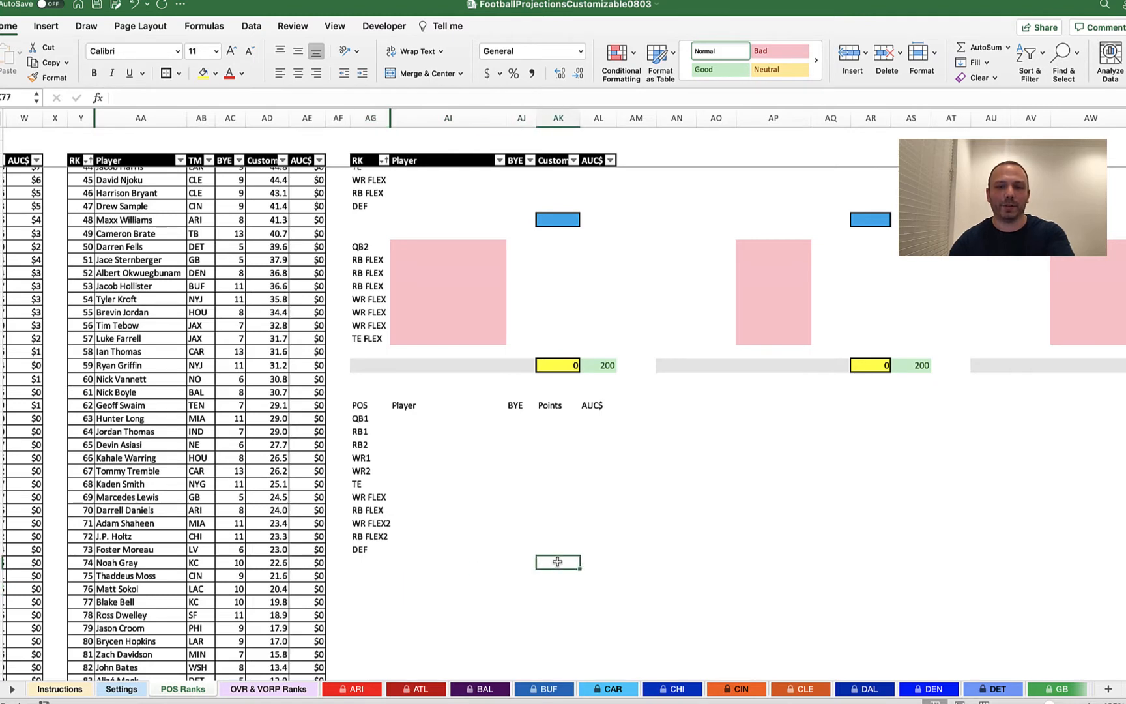
{"action": "left_click", "coordinate": [216, 73]}
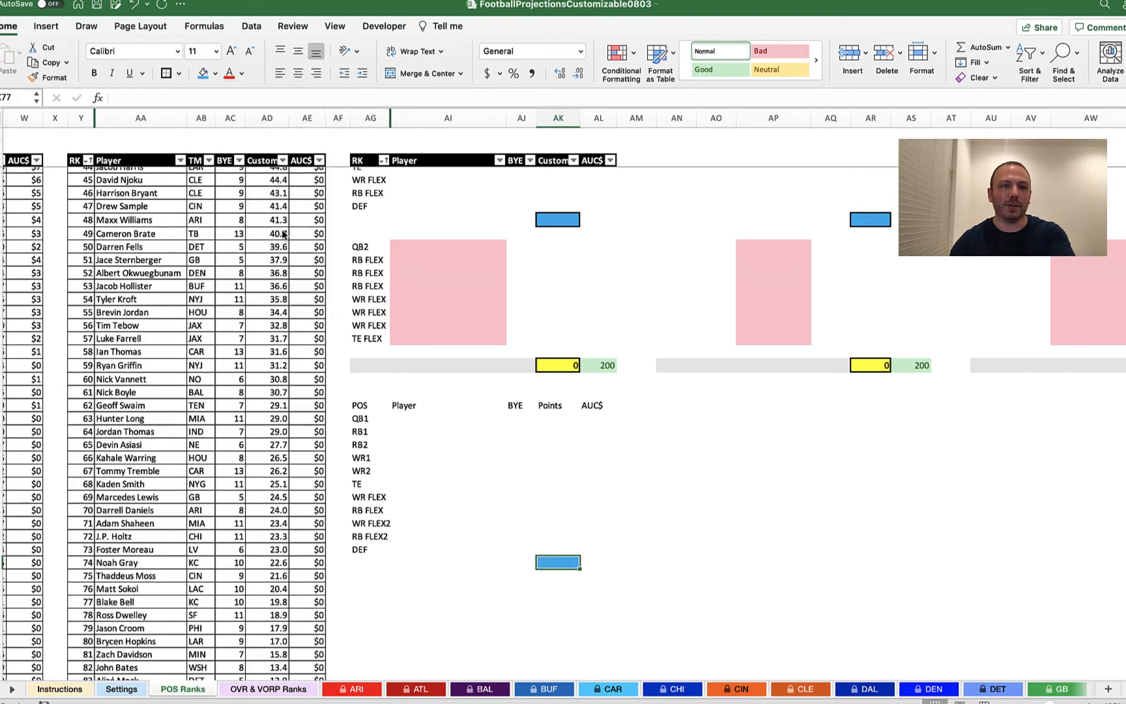
{"action": "left_click", "coordinate": [281, 230]}
{"action": "scroll", "coordinate": [491, 446], "scroll_direction": "left", "scroll_amount": 1}
{"action": "scroll", "coordinate": [492, 446], "scroll_direction": "up", "scroll_amount": 1}
{"action": "left_click", "coordinate": [552, 541]}
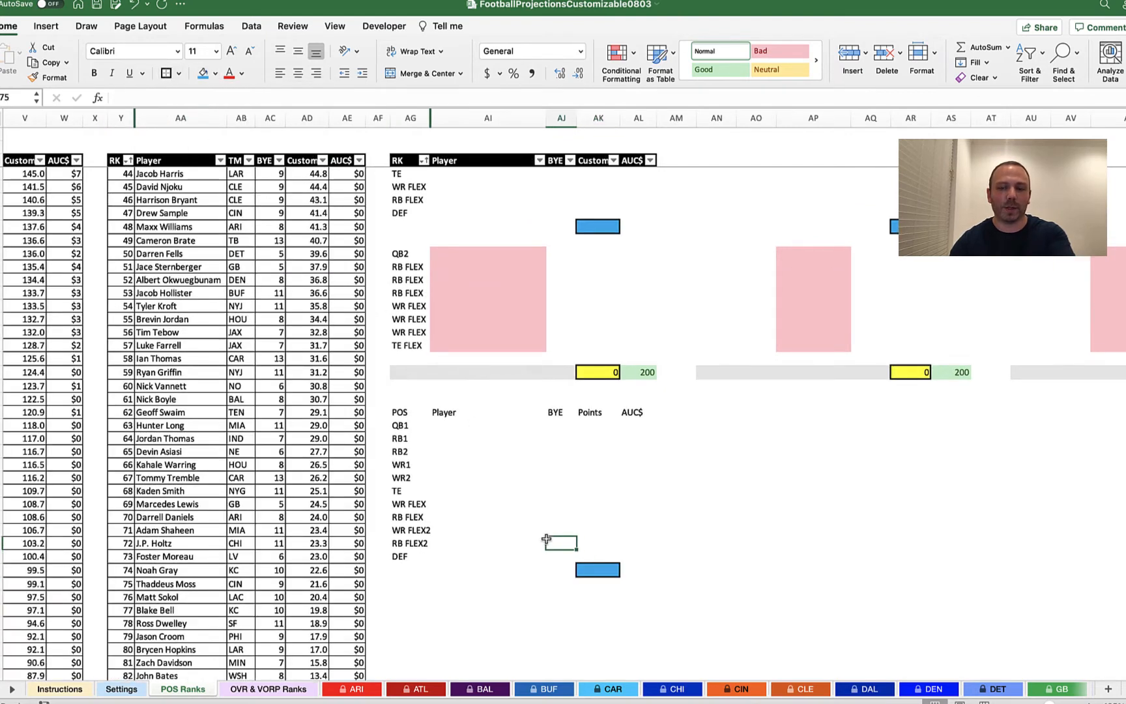
List the bench positions QB2 and three RB FLEX down the new roster's POS column, starting in AG79.
{"action": "left_click", "coordinate": [413, 600]}
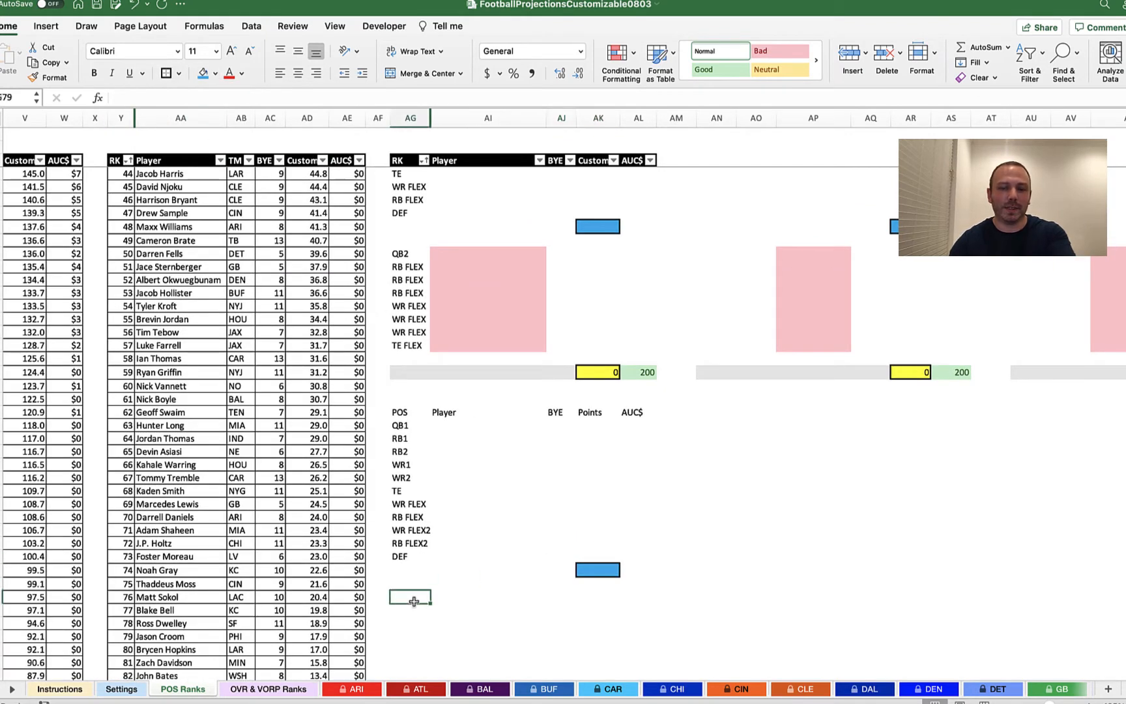
{"action": "type", "text": "Q"}
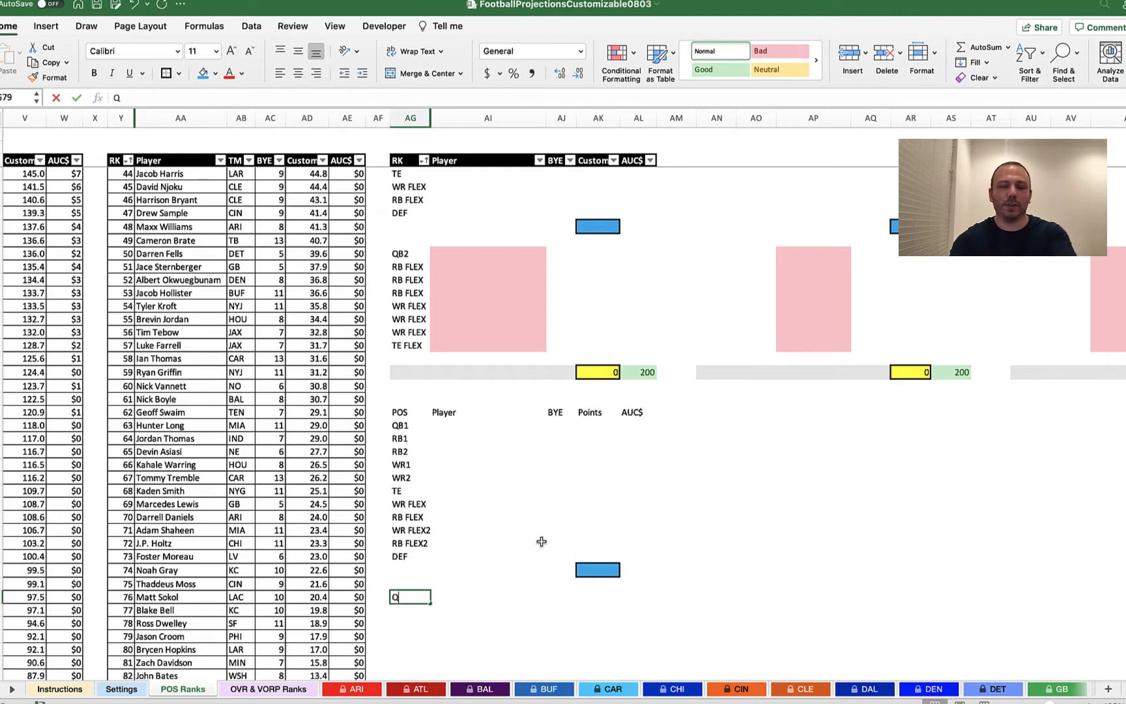
{"action": "type", "text": "B2"}
{"action": "key", "text": "Return"}
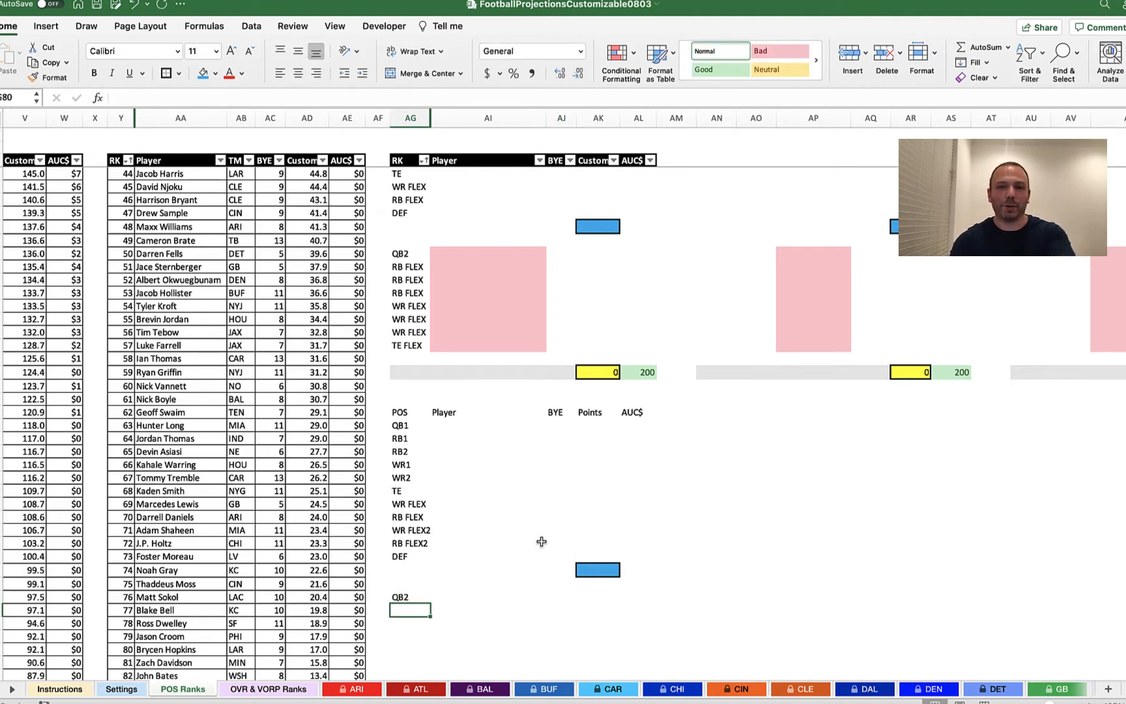
{"action": "type", "text": "FLEX"}
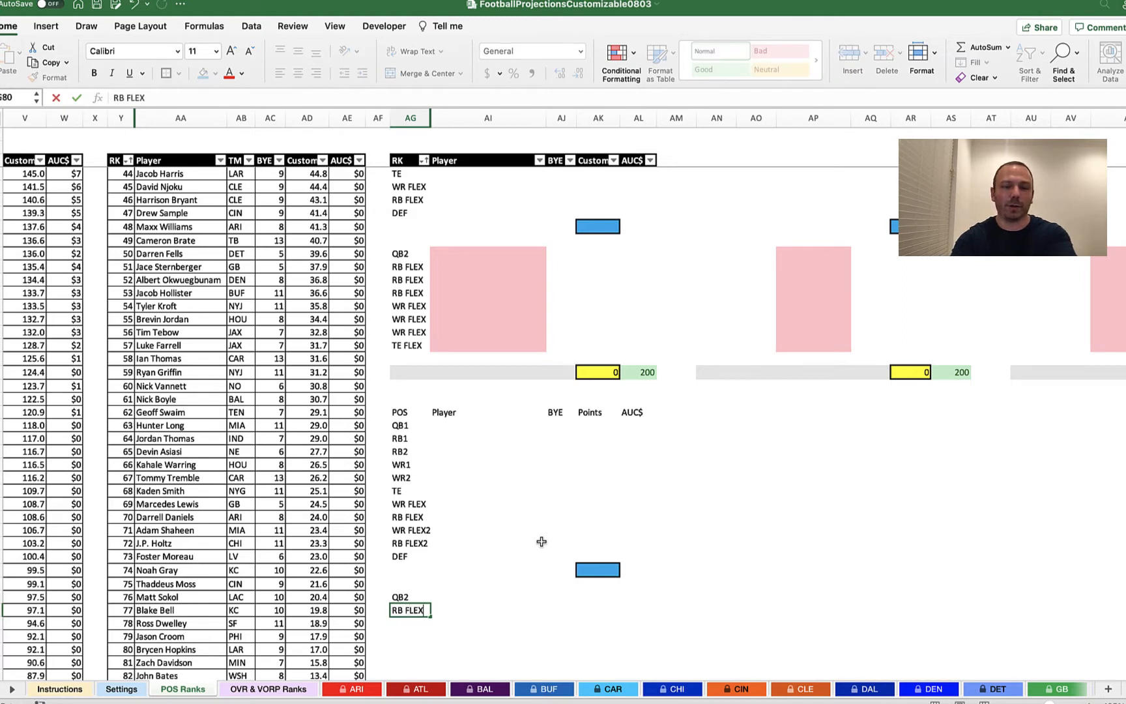
{"action": "key", "text": "Return"}
{"action": "type", "text": "RB FLEX"}
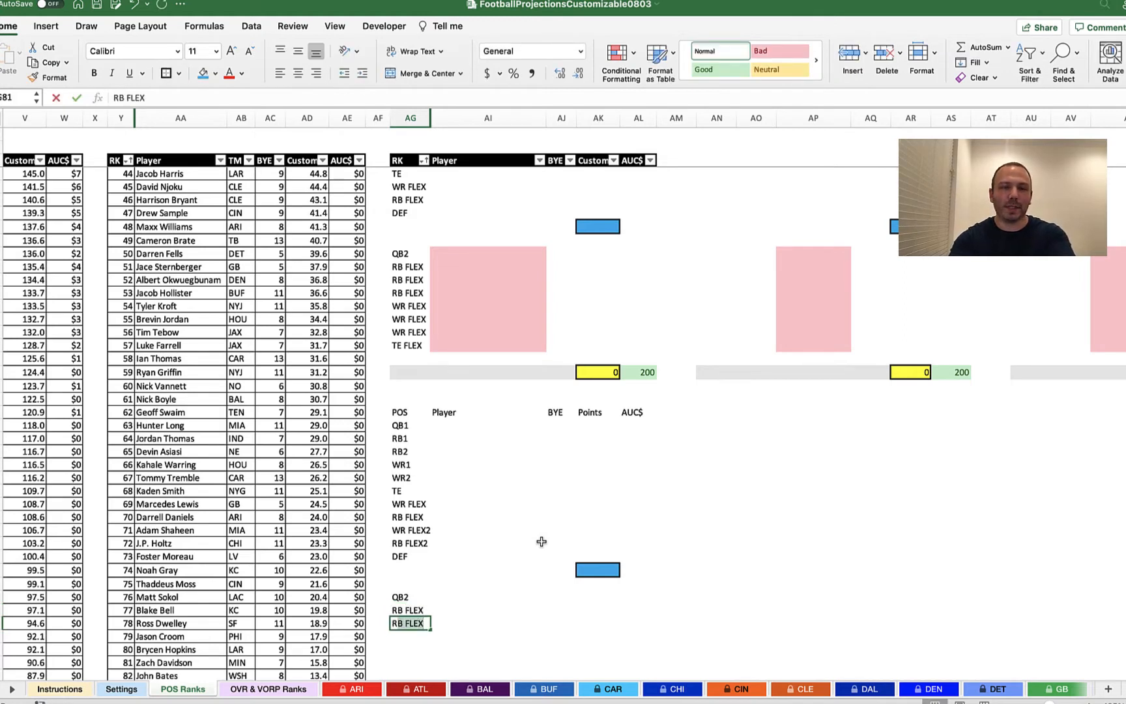
{"action": "key", "text": "Return"}
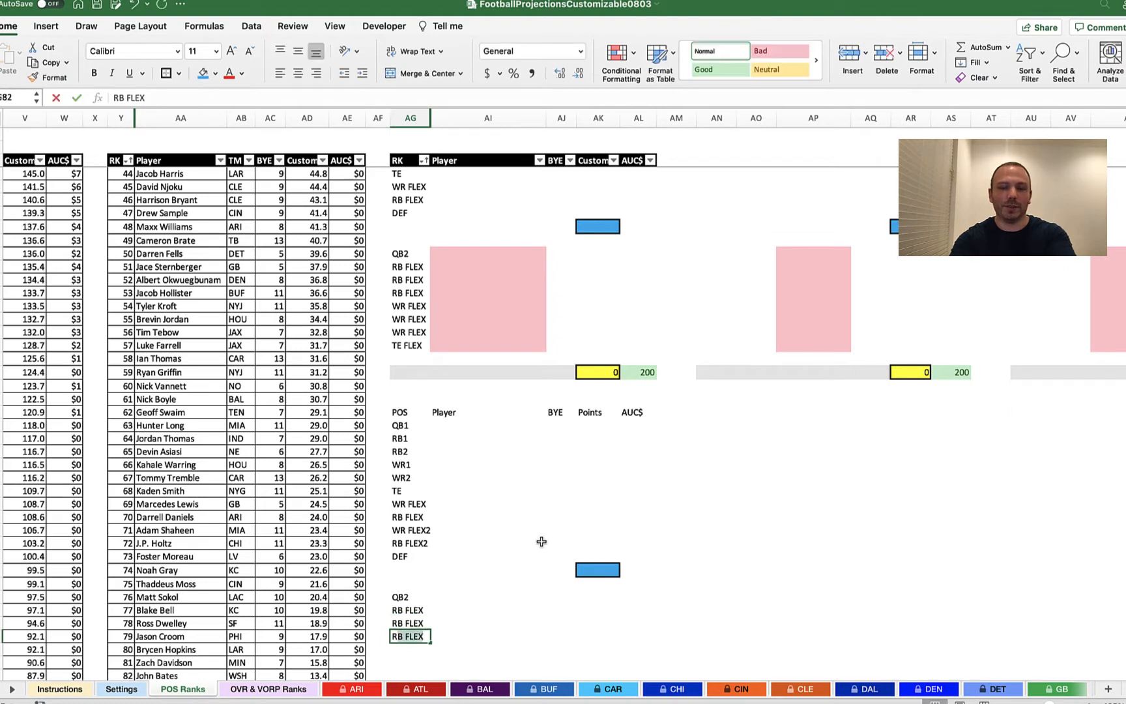
{"action": "type", "text": "RB"}
{"action": "key", "text": "Return"}
Continue the new roster's bench with three WR FLEX positions and one TE FLEX below the RB FLEX entries.
{"action": "type", "text": "WR"}
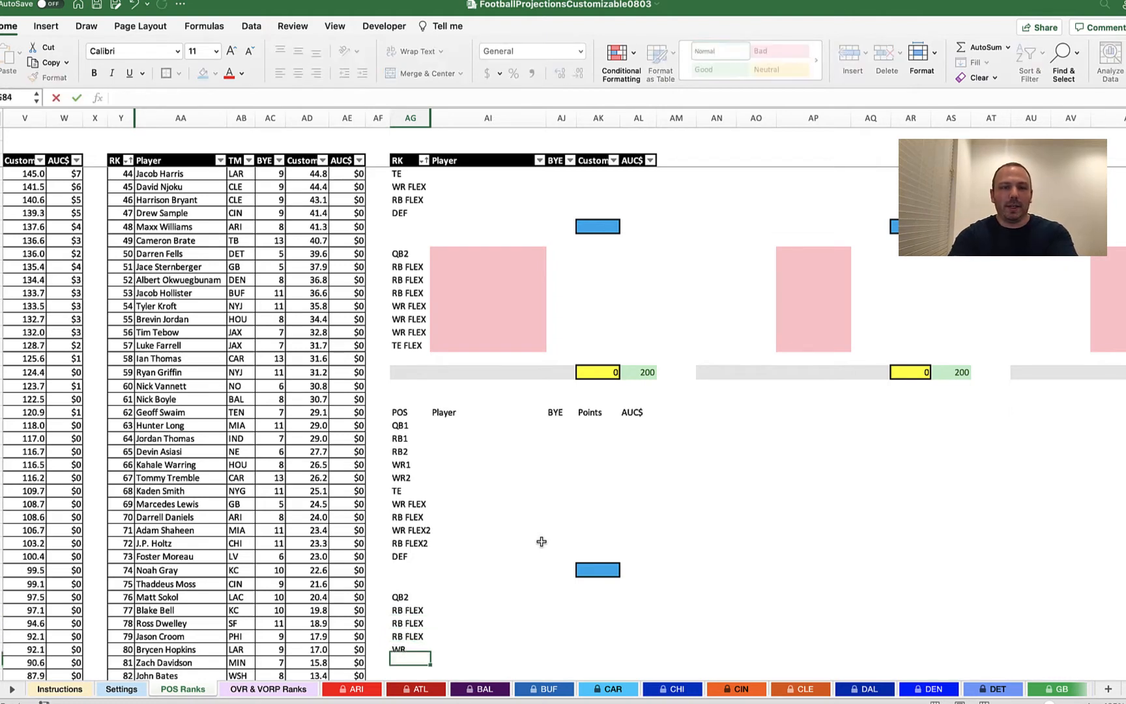
{"action": "key", "text": "Return"}
{"action": "double_click", "coordinate": [408, 649]}
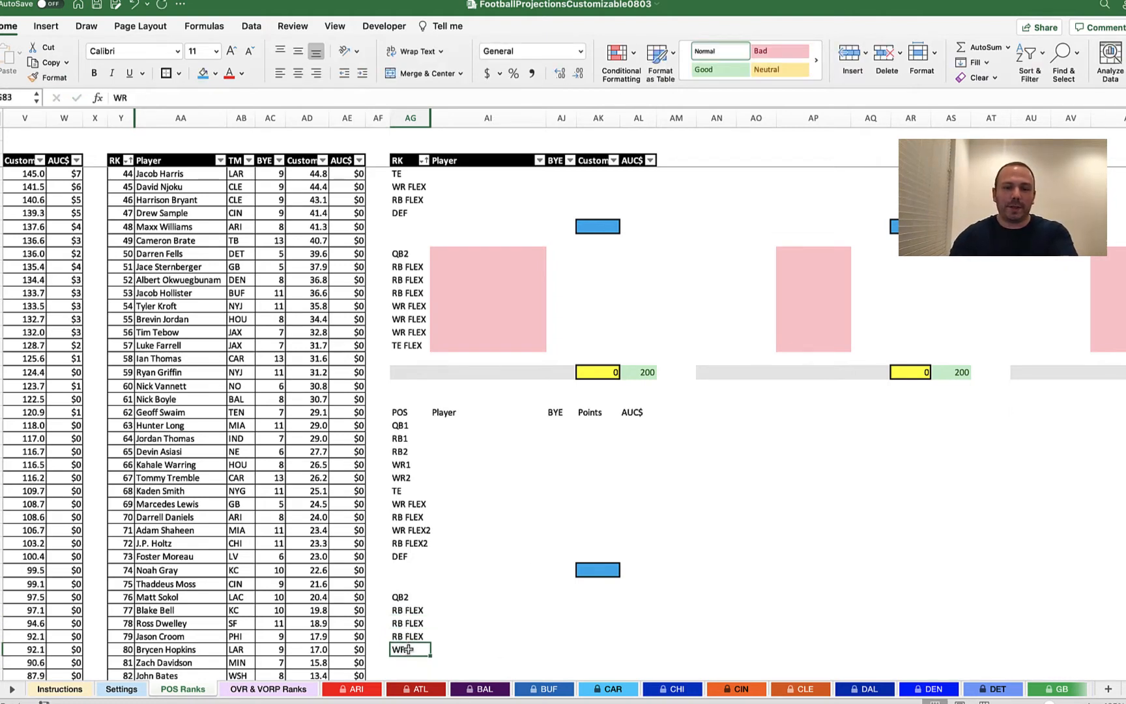
{"action": "type", "text": "FLEX"}
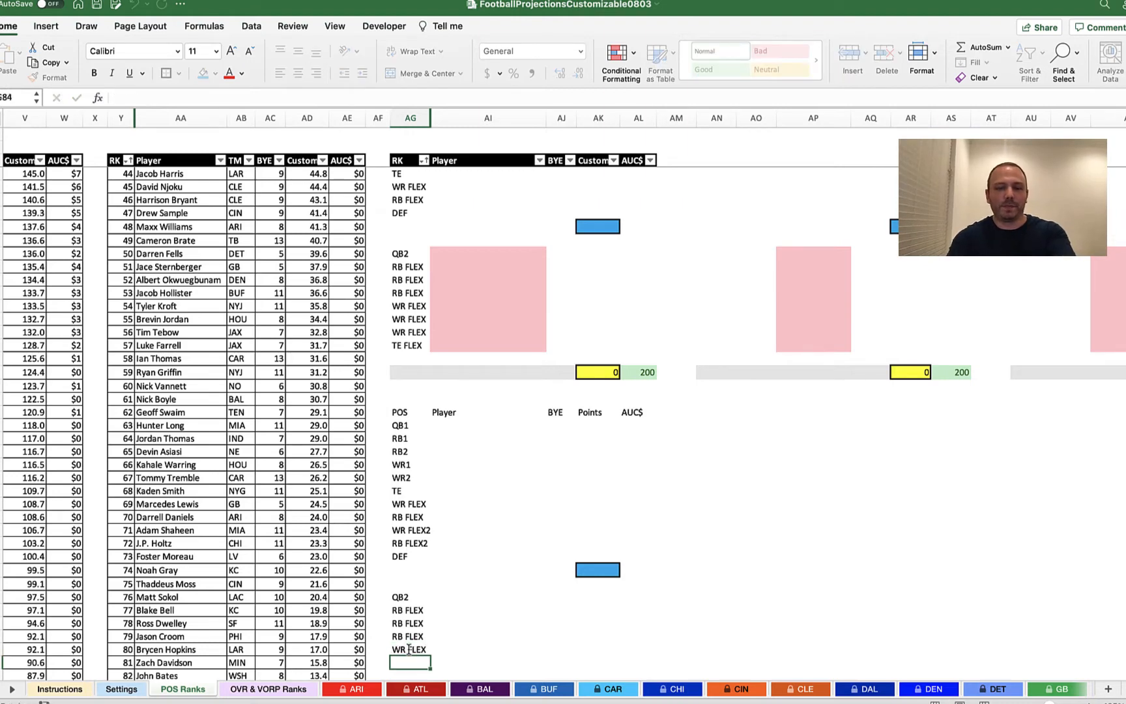
{"action": "key", "text": "Return"}
{"action": "type", "text": "WR FLEX"}
{"action": "key", "text": "Return"}
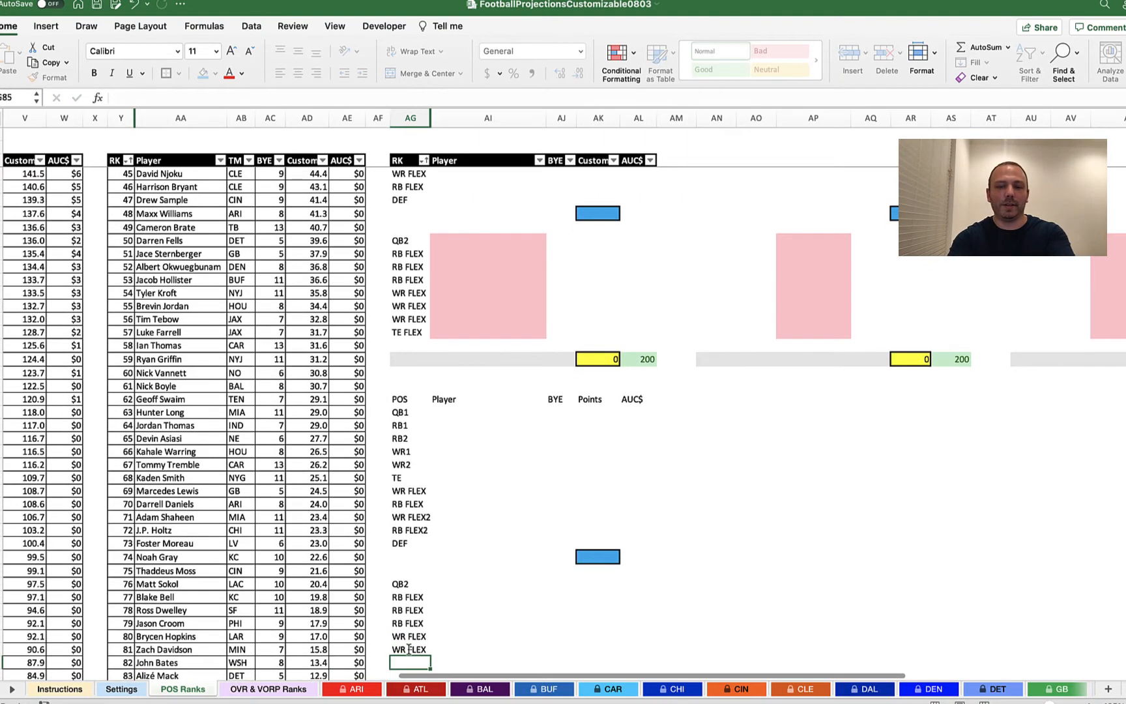
{"action": "type", "text": "WR FLEX"}
{"action": "key", "text": "Return"}
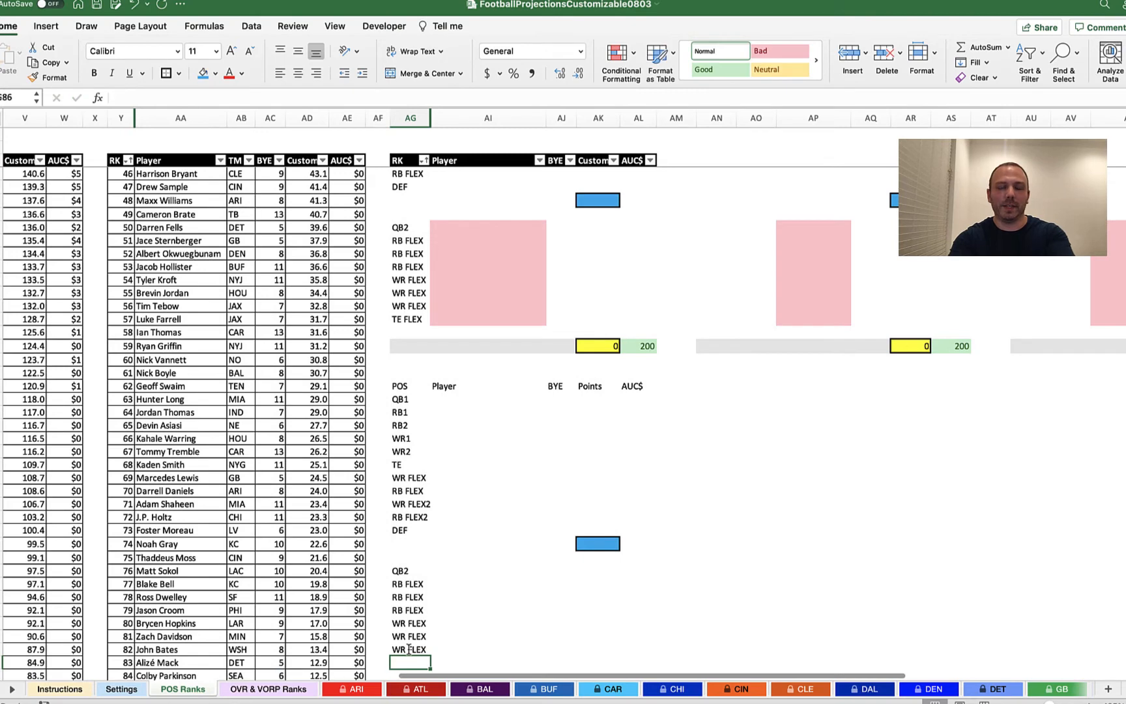
{"action": "type", "text": "TE FLEX"}
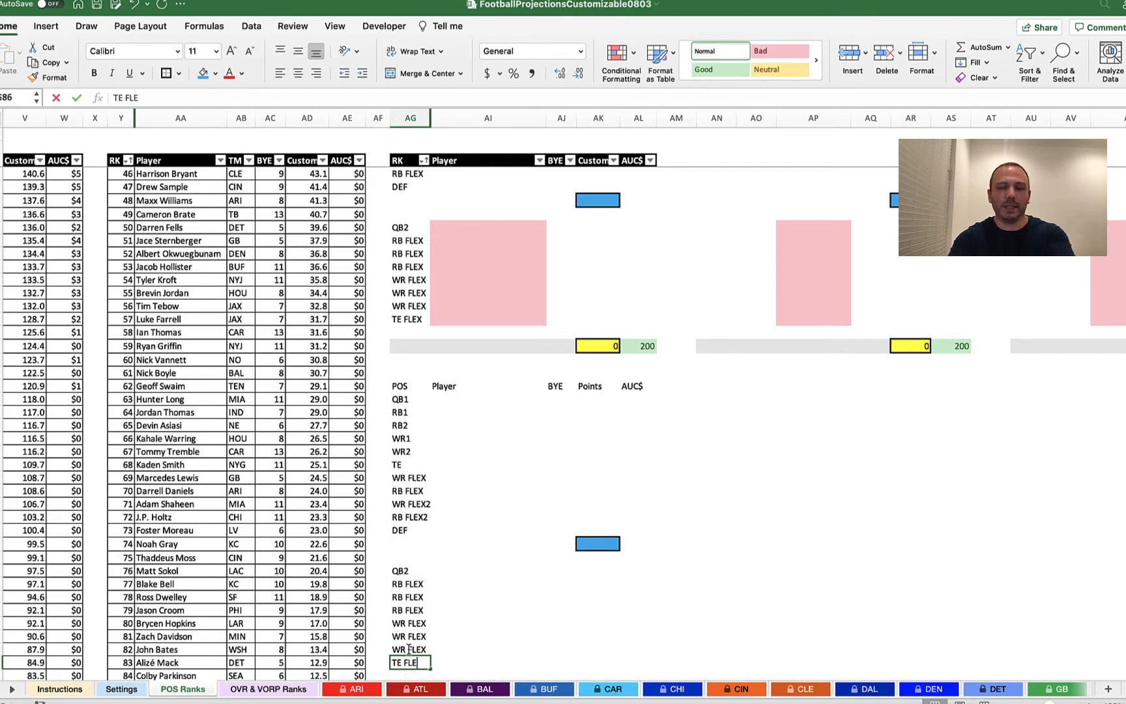
{"action": "key", "text": "Return"}
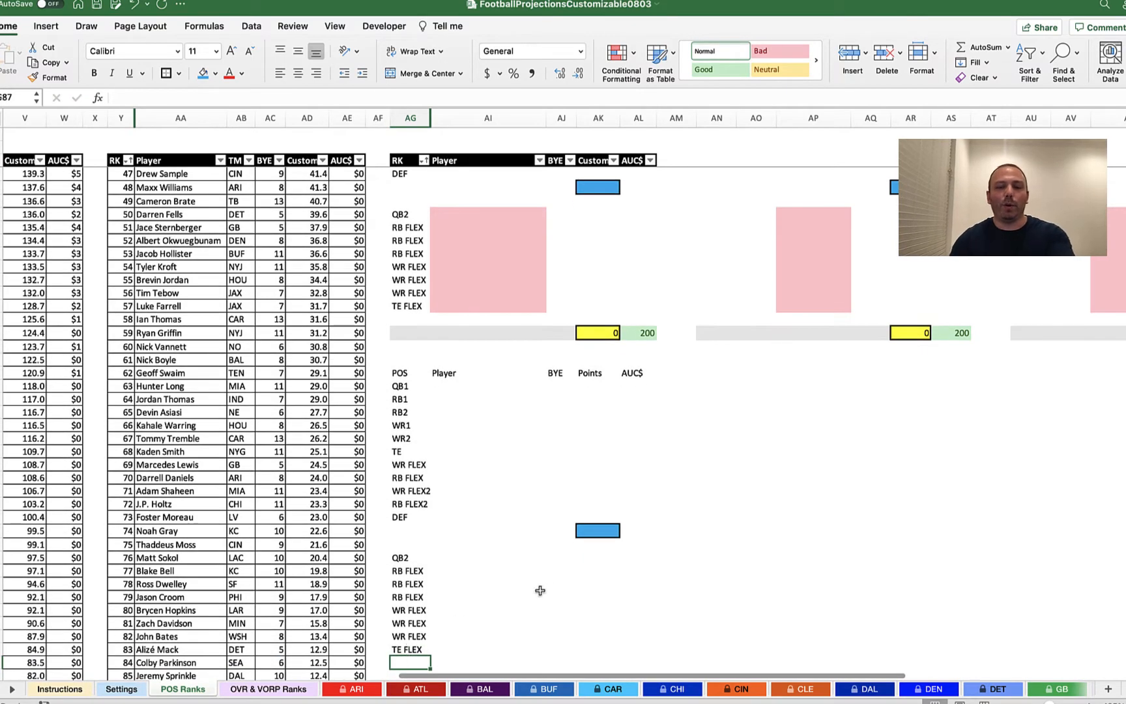
{"action": "left_click", "coordinate": [455, 573]}
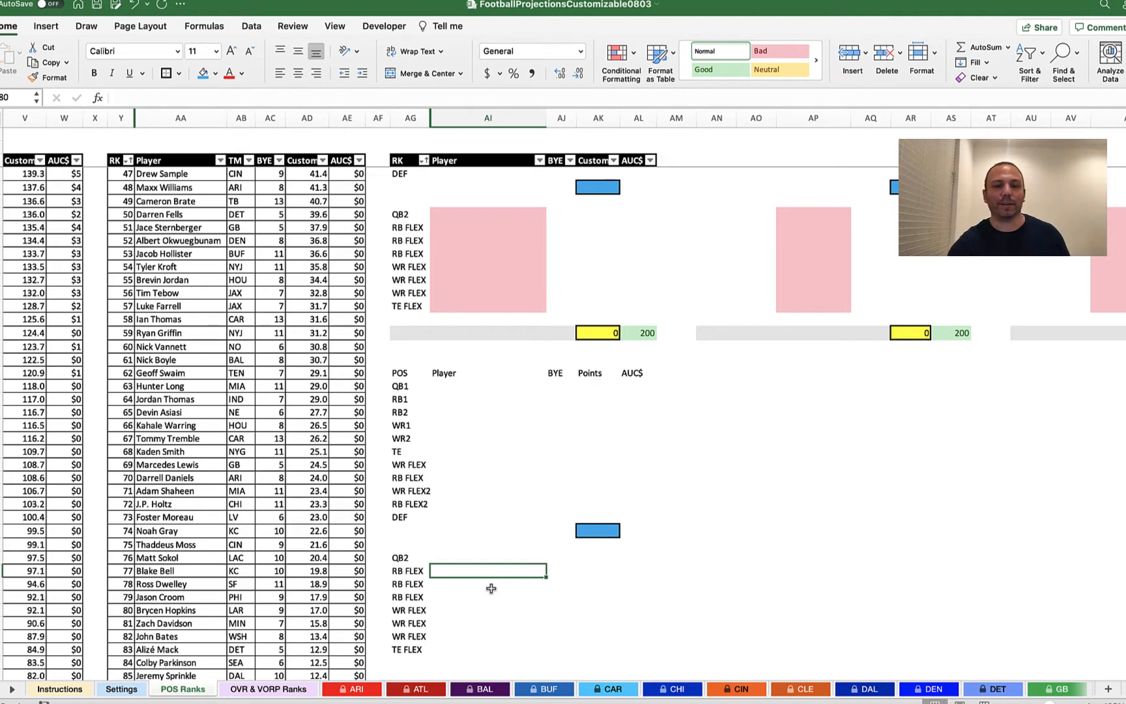
{"action": "left_click", "coordinate": [523, 464]}
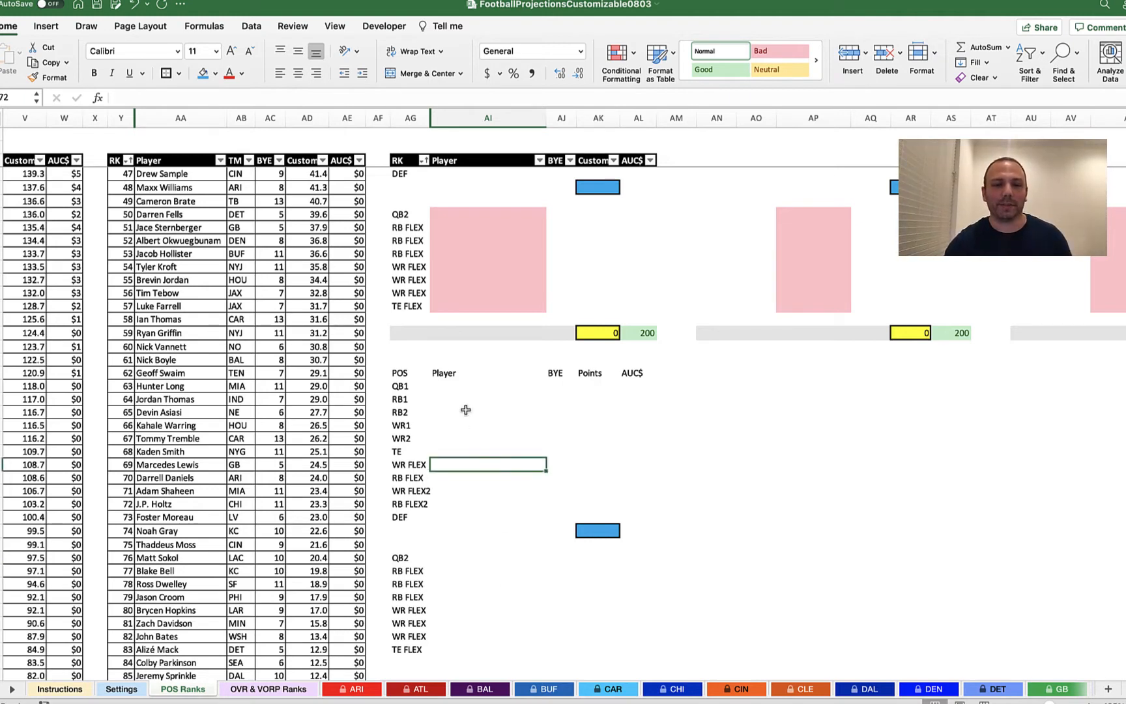
{"action": "left_click", "coordinate": [461, 400]}
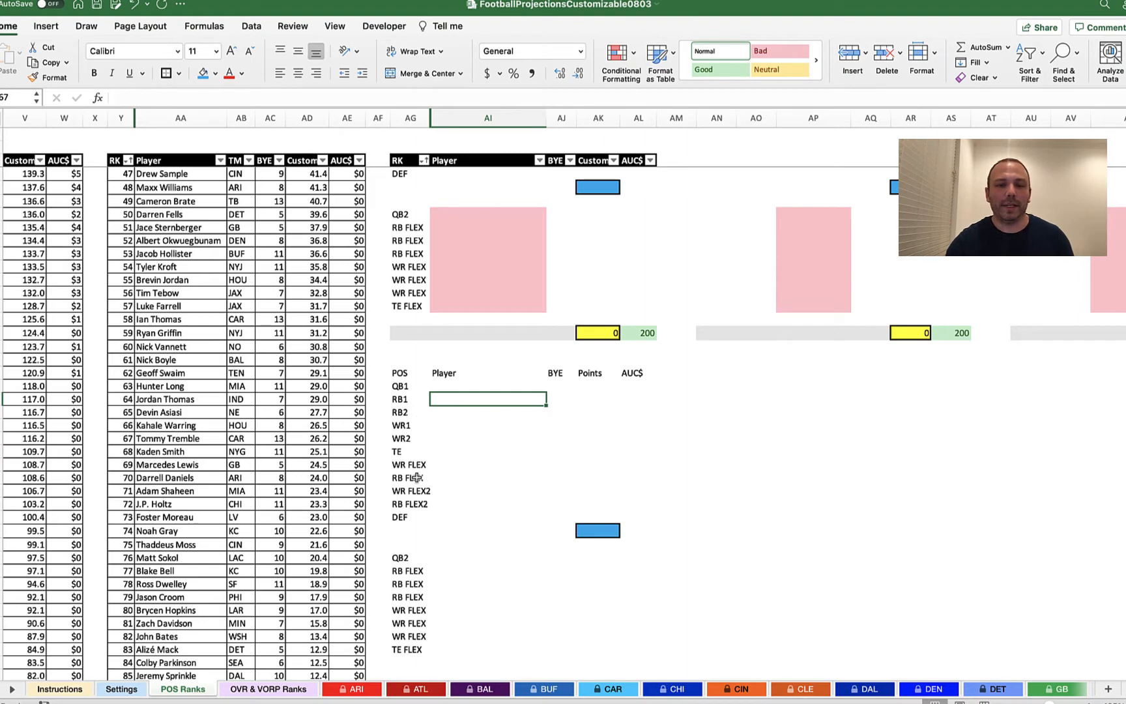
Delete the WR FLEX2 and RB FLEX2 cells across the new roster's POS to AUC$ columns, shifting the cells up.
{"action": "left_click_drag", "start_coordinate": [403, 491], "coordinate": [645, 499]}
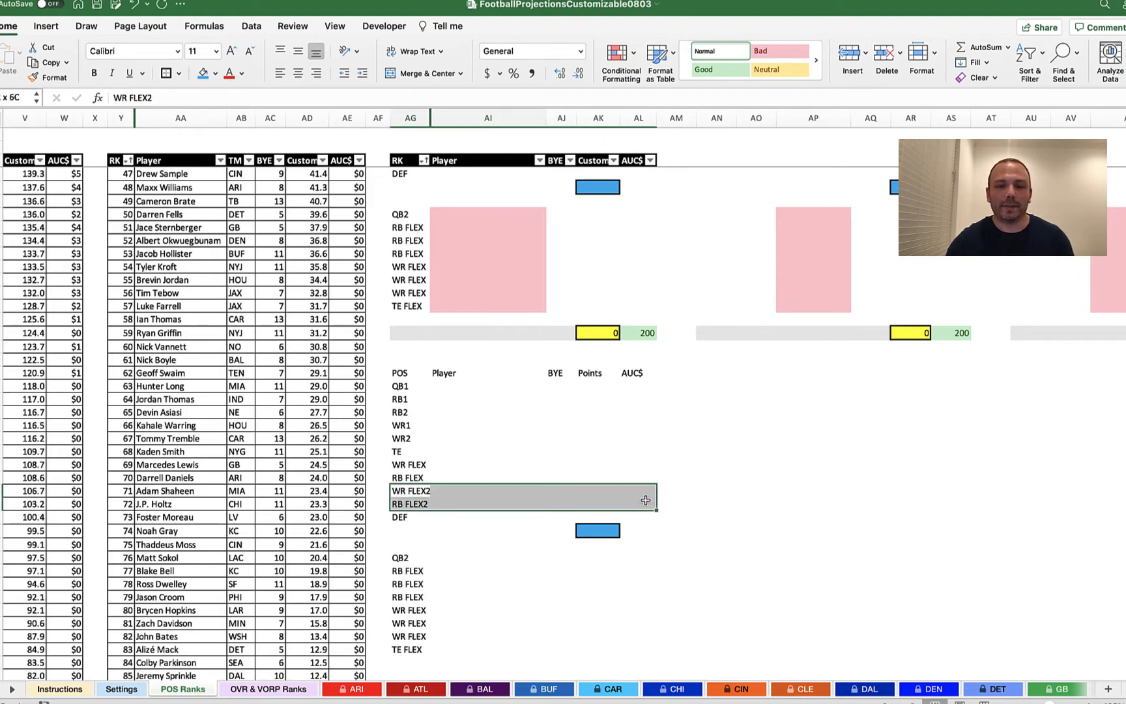
{"action": "right_click", "coordinate": [634, 496]}
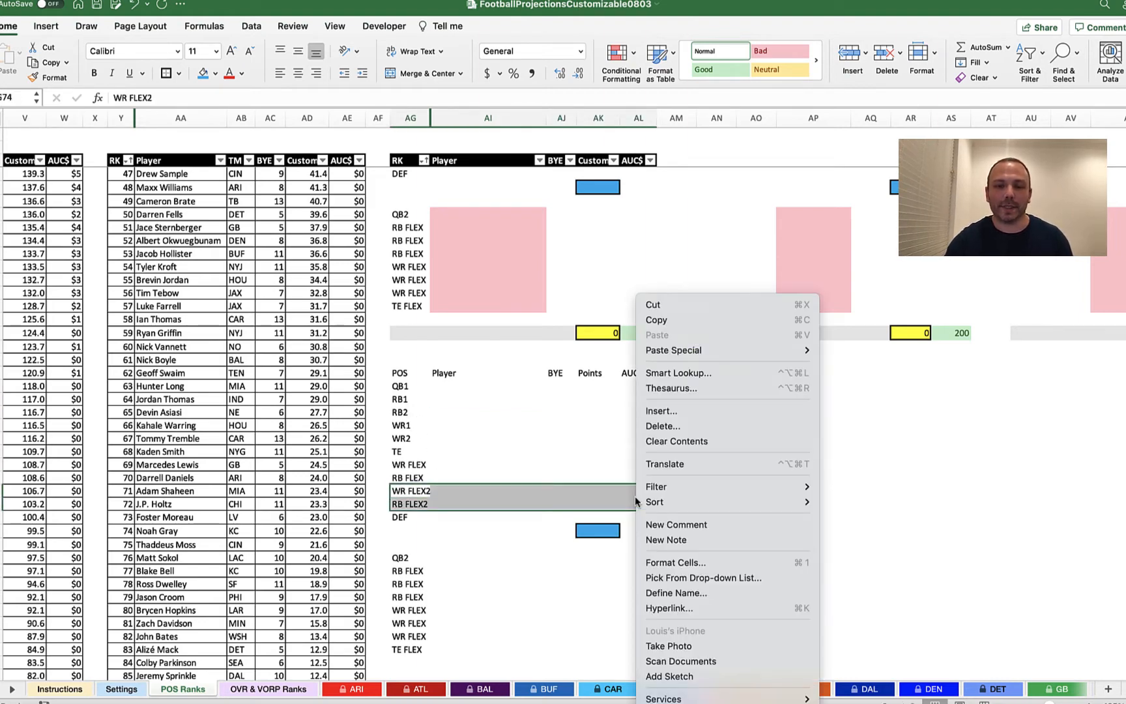
{"action": "left_click", "coordinate": [739, 424]}
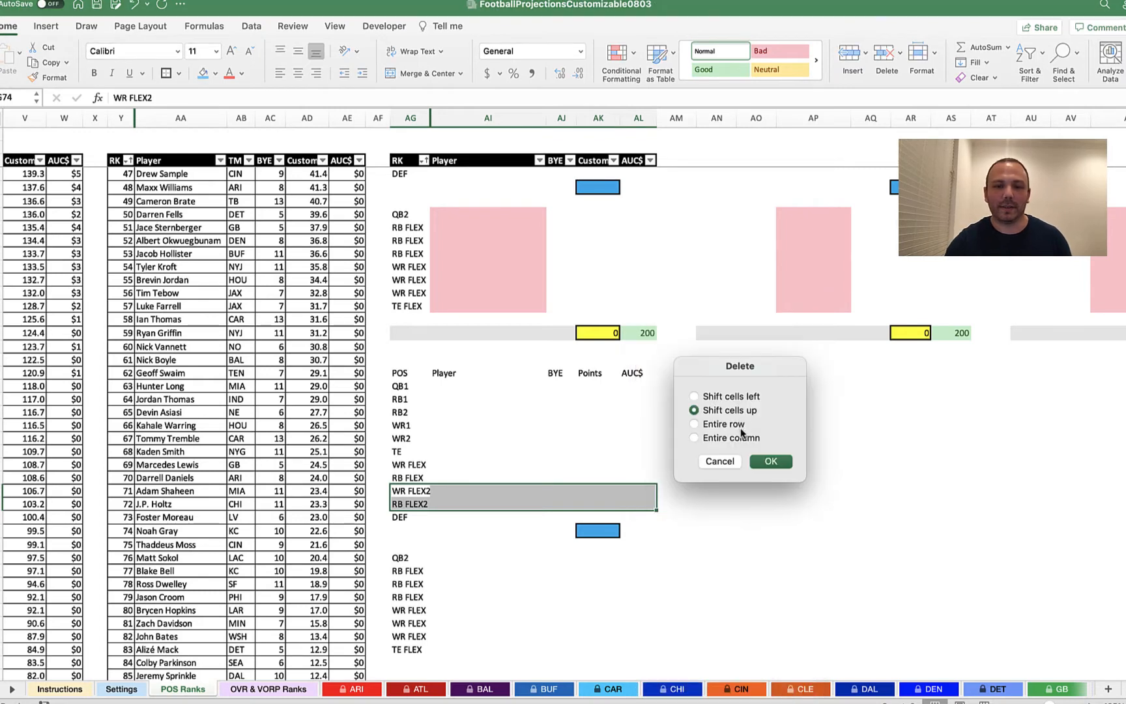
{"action": "left_click", "coordinate": [766, 461]}
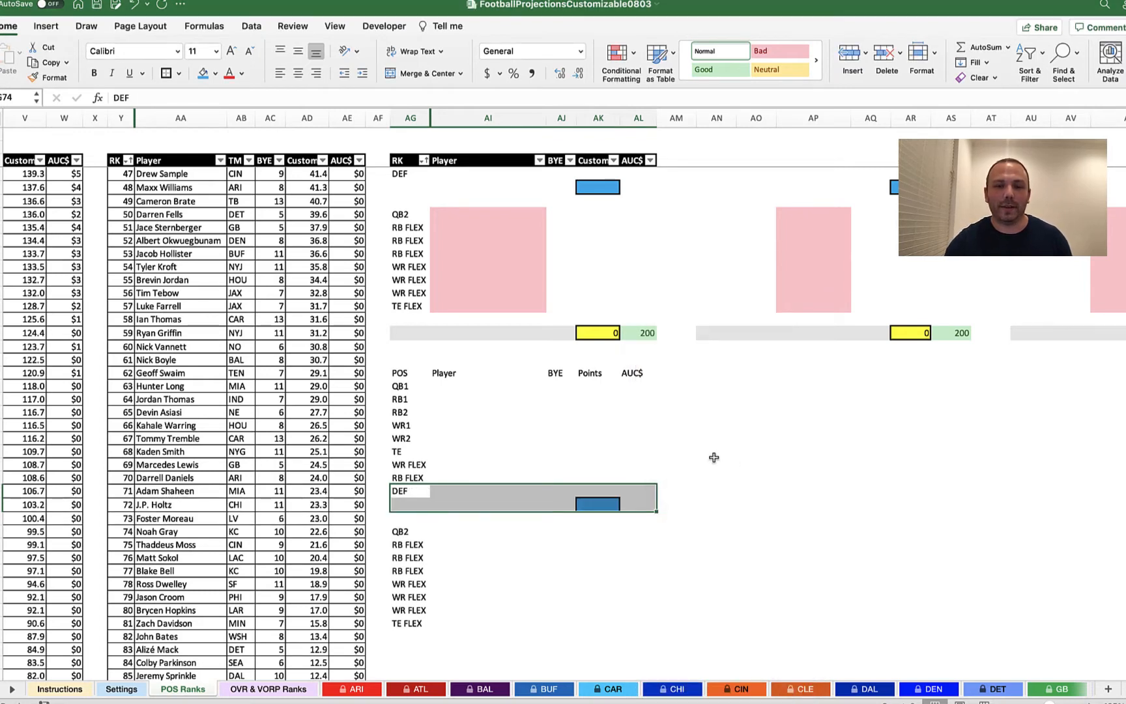
{"action": "left_click", "coordinate": [665, 425]}
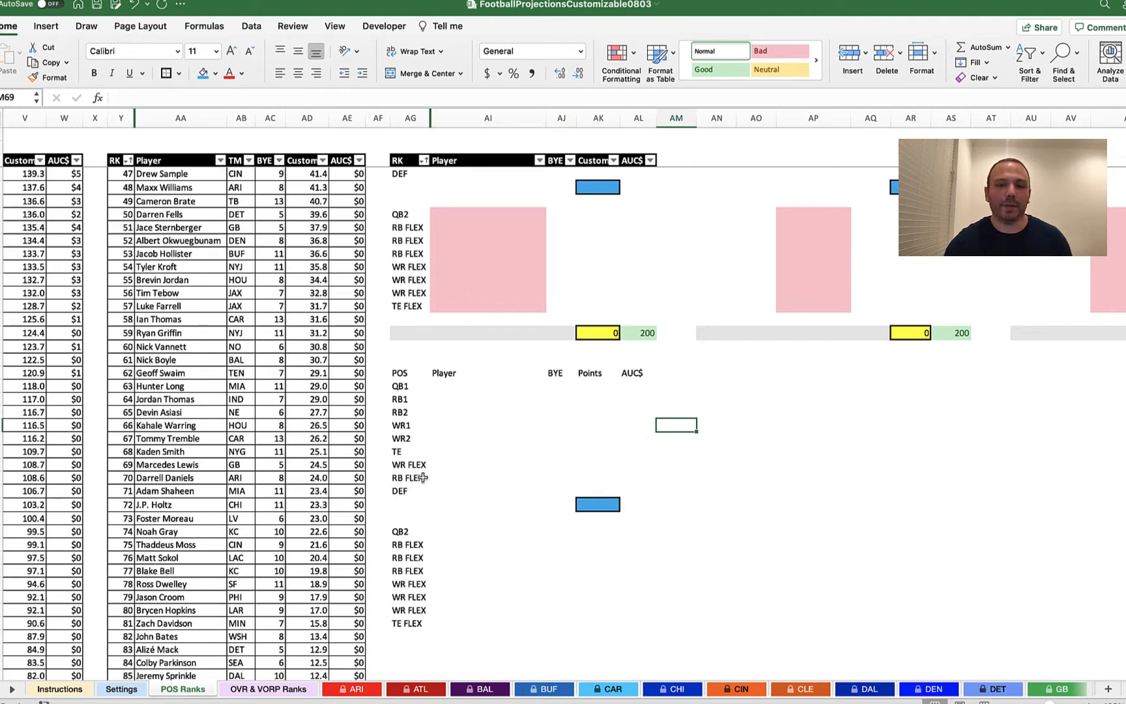
{"action": "left_click", "coordinate": [418, 402]}
{"action": "left_click", "coordinate": [413, 415]}
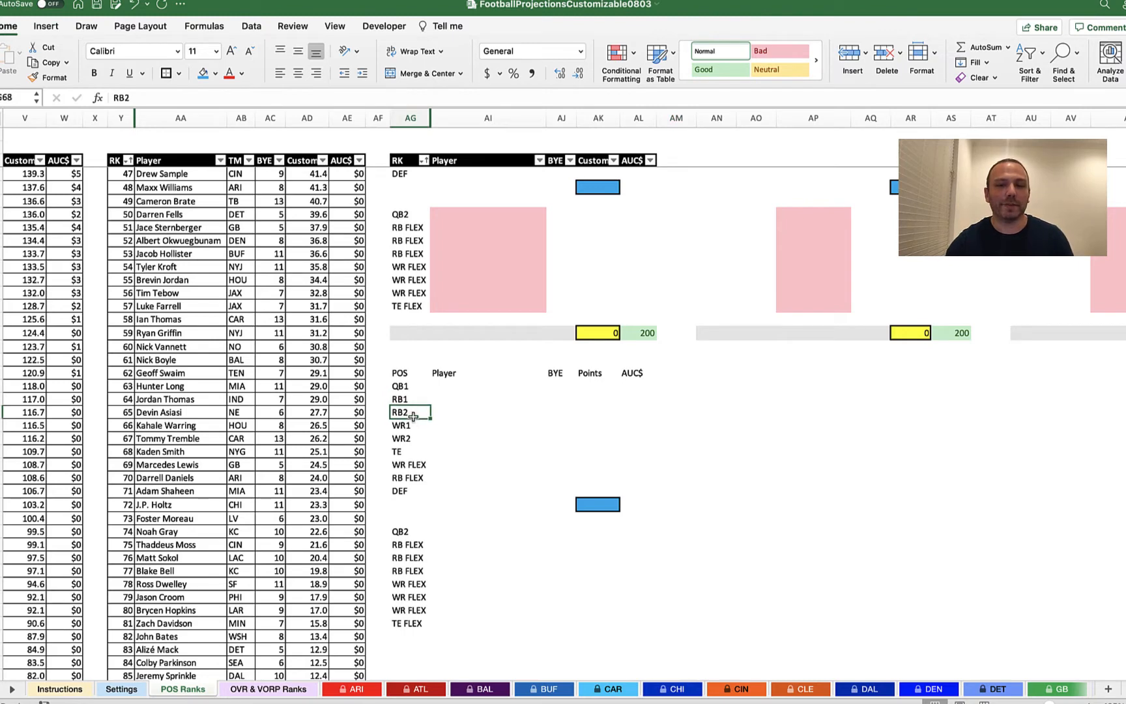
{"action": "left_click", "coordinate": [414, 402]}
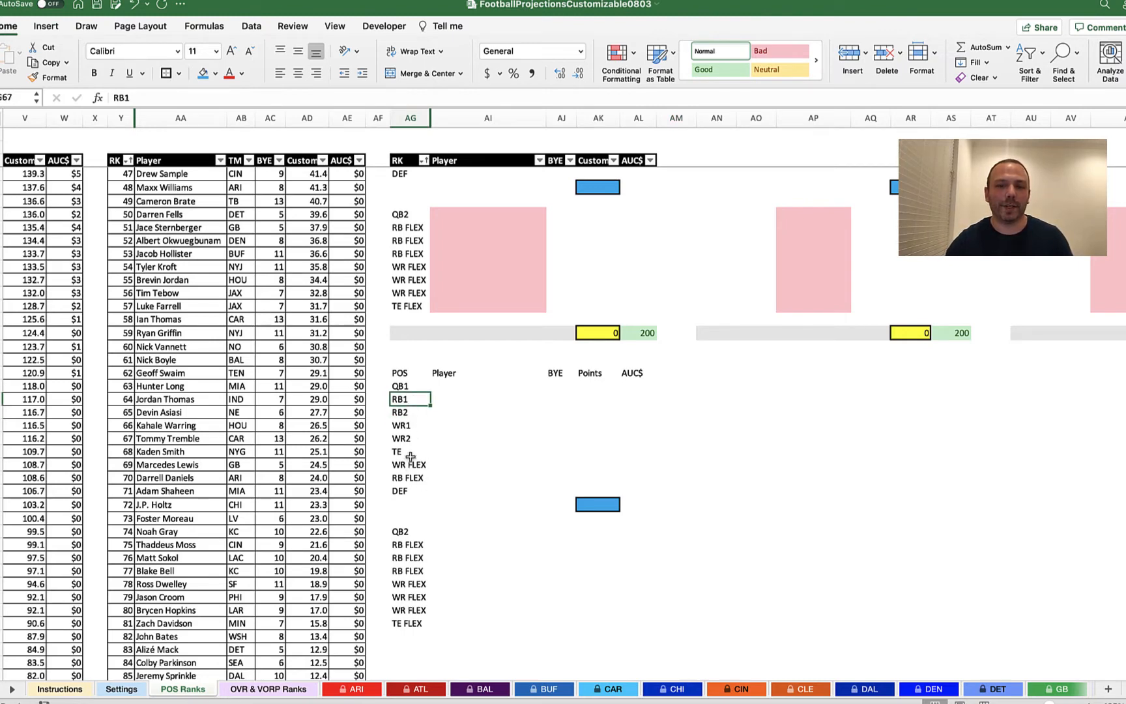
{"action": "left_click", "coordinate": [418, 481]}
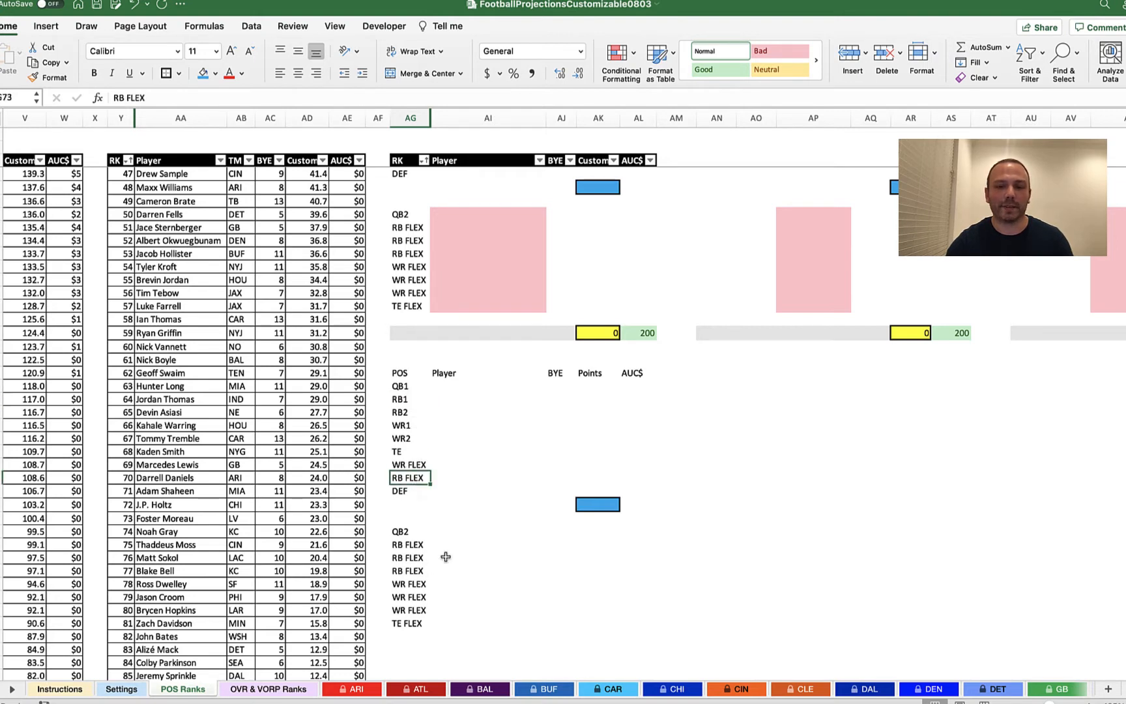
{"action": "left_click_drag", "start_coordinate": [445, 546], "coordinate": [443, 573]}
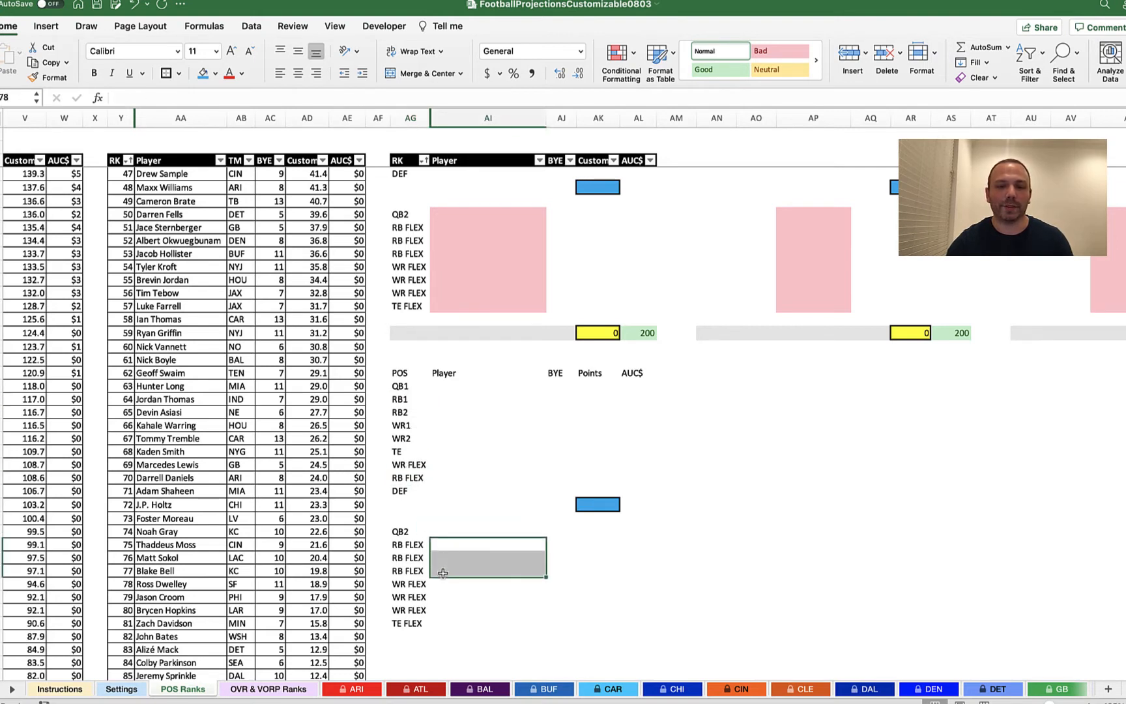
{"action": "left_click", "coordinate": [563, 483]}
{"action": "left_click", "coordinate": [452, 589]}
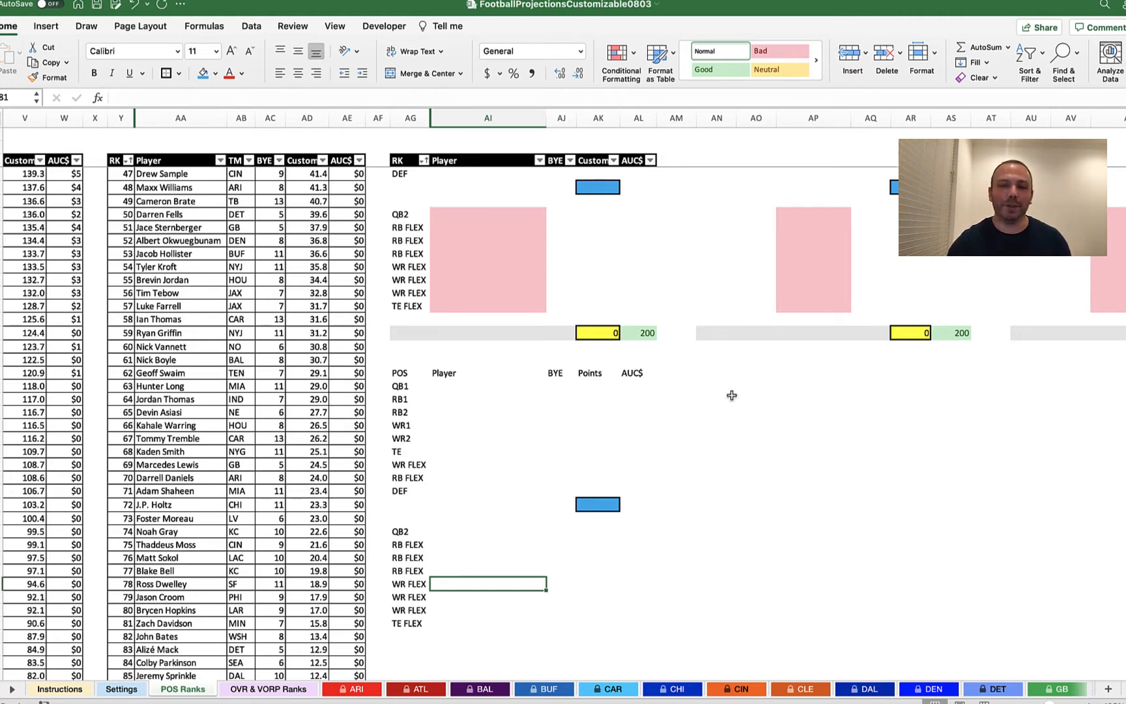
Apply all borders to the new roster's header row, from POS to AUC$.
{"action": "left_click_drag", "start_coordinate": [401, 373], "coordinate": [648, 374]}
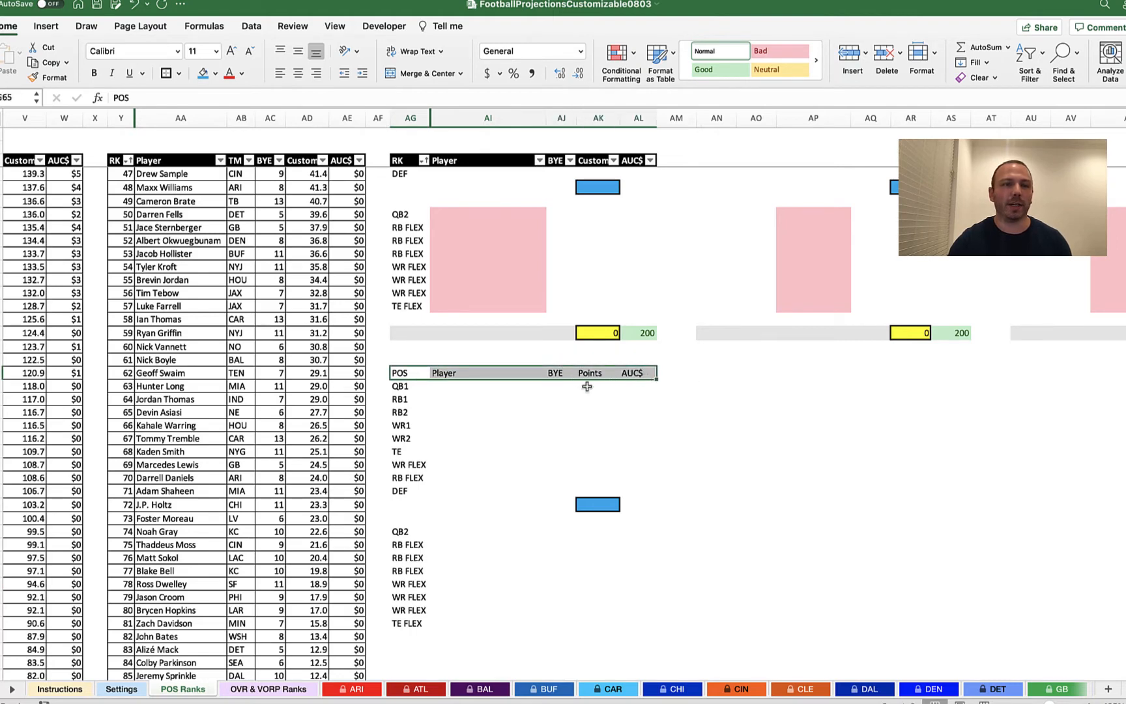
{"action": "left_click", "coordinate": [180, 73]}
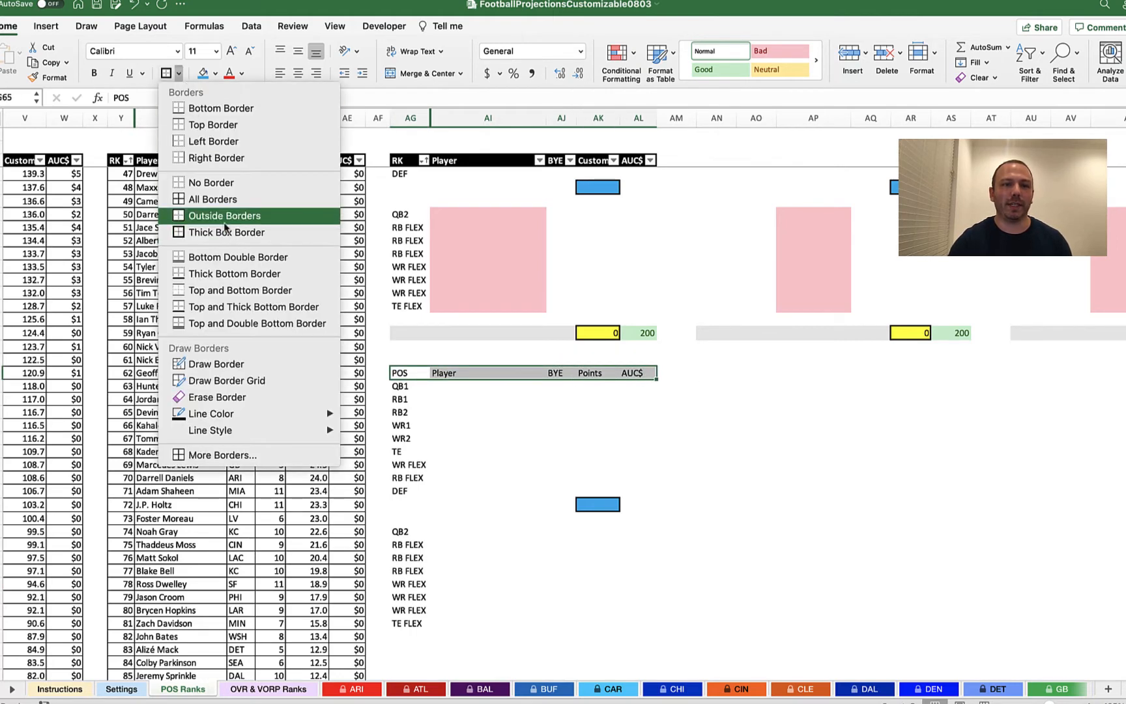
{"action": "left_click", "coordinate": [215, 199]}
{"action": "left_click", "coordinate": [599, 463]}
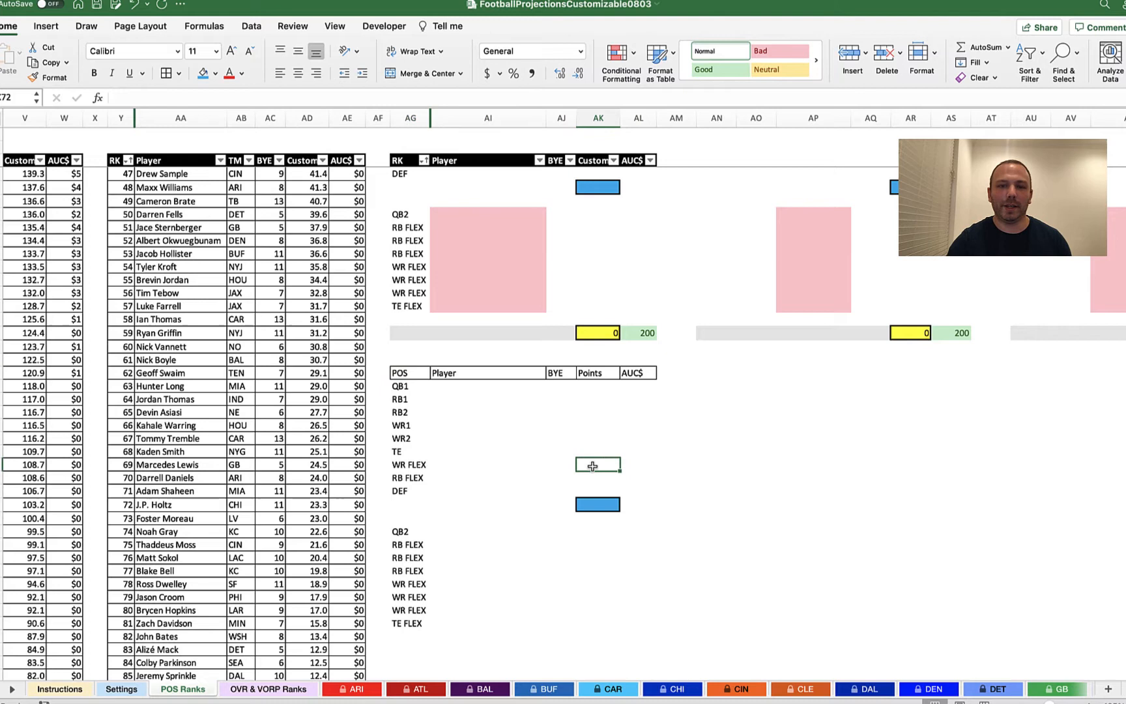
Apply all borders to the new roster's Player to AUC$ cells for the QB1 through DEF rows.
{"action": "left_click", "coordinate": [468, 387]}
{"action": "left_click_drag", "start_coordinate": [468, 387], "coordinate": [636, 488]}
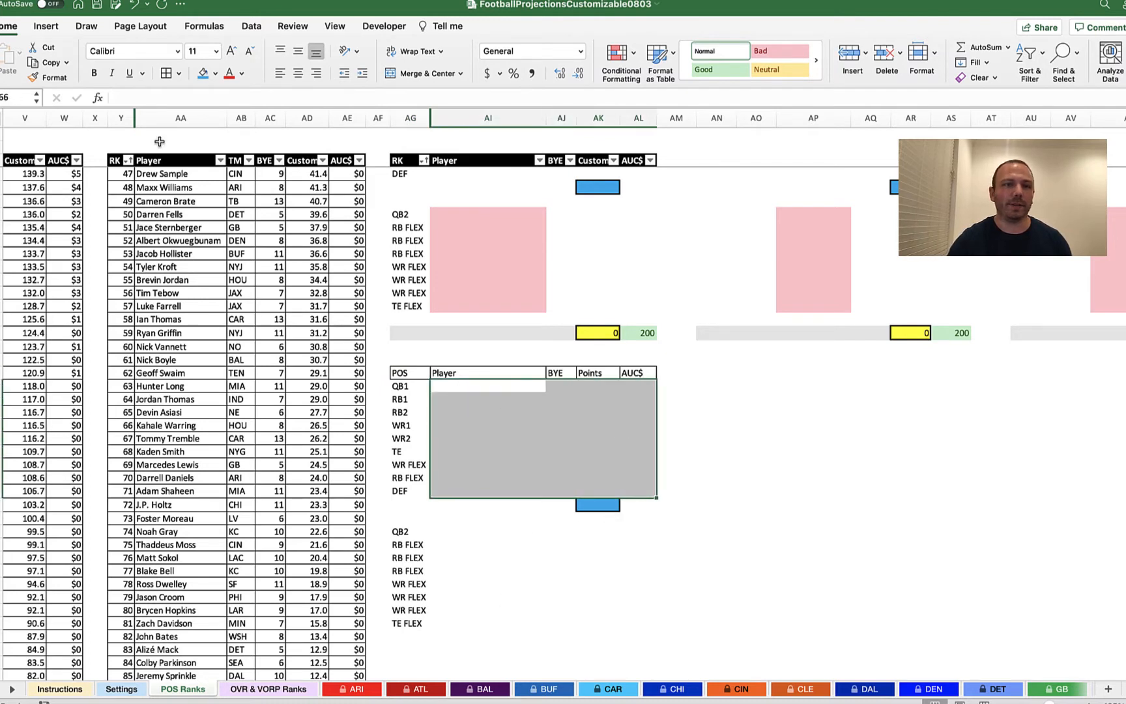
{"action": "left_click", "coordinate": [166, 72]}
{"action": "left_click", "coordinate": [798, 386]}
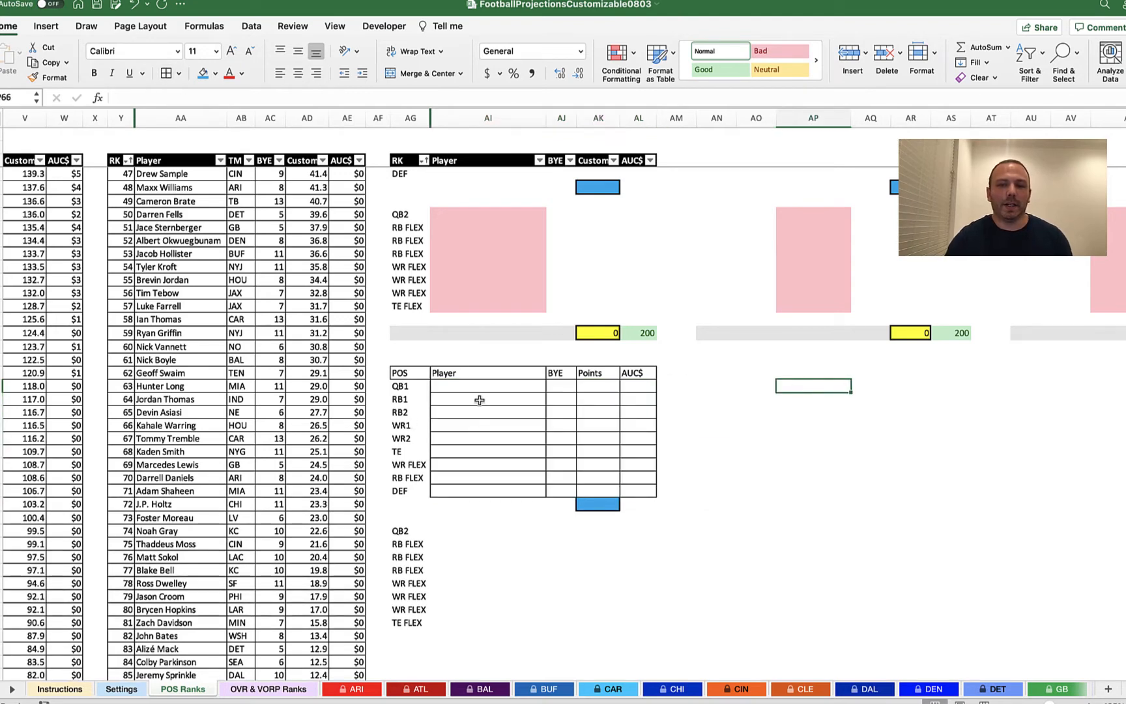
Set up a List-type data validation for the new roster's QB1 Player cell, AI66.
{"action": "left_click", "coordinate": [460, 389]}
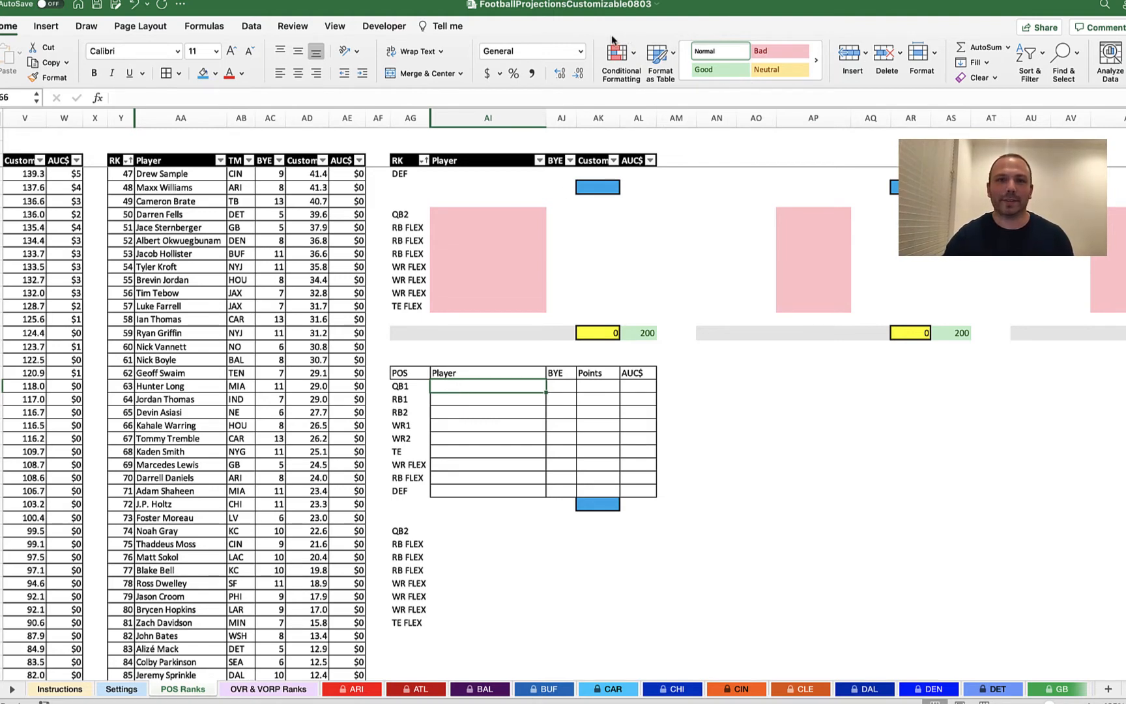
{"action": "left_click", "coordinate": [332, 28]}
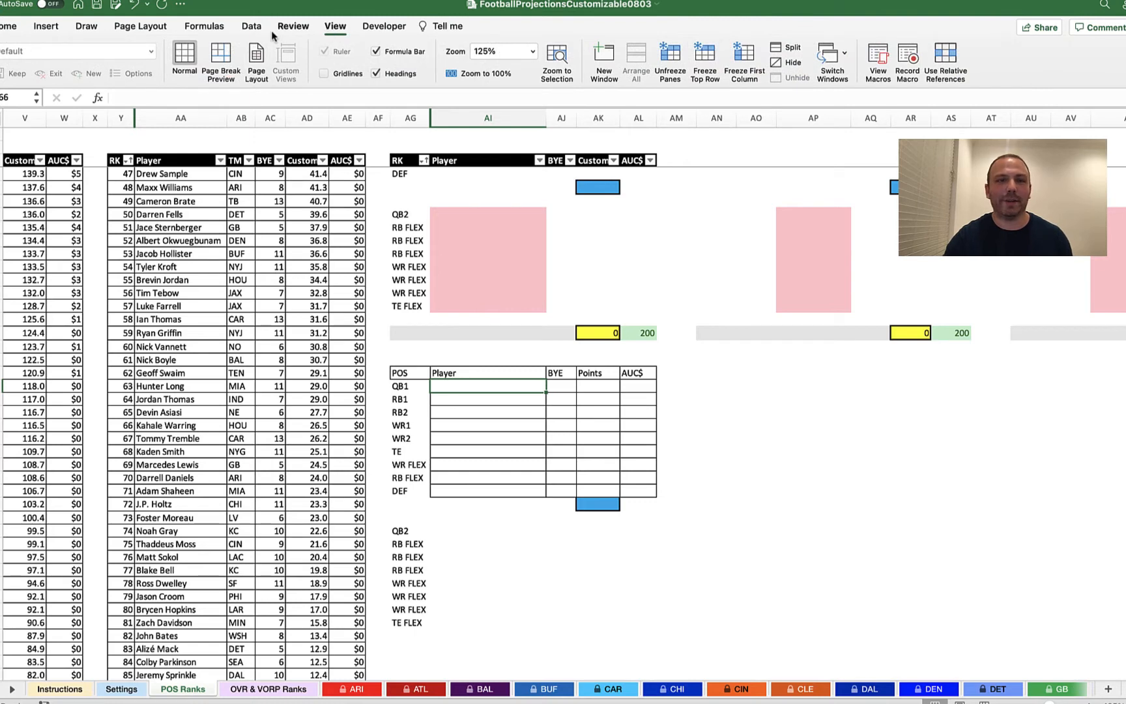
{"action": "left_click", "coordinate": [255, 33]}
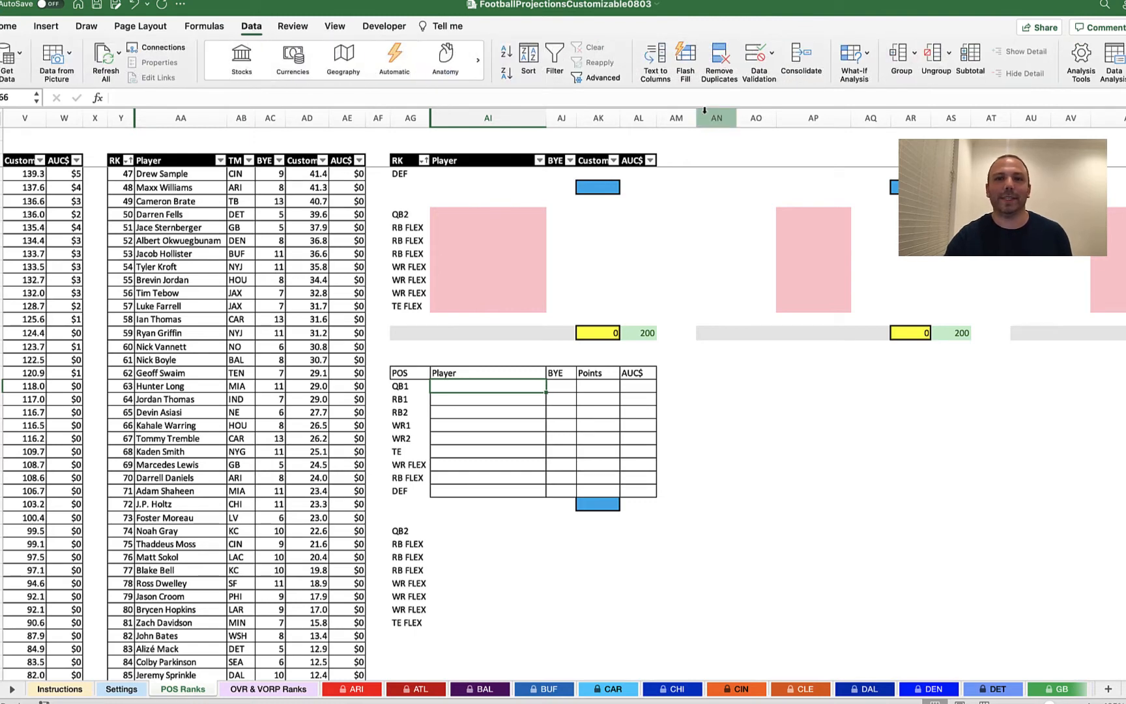
{"action": "left_click", "coordinate": [771, 55]}
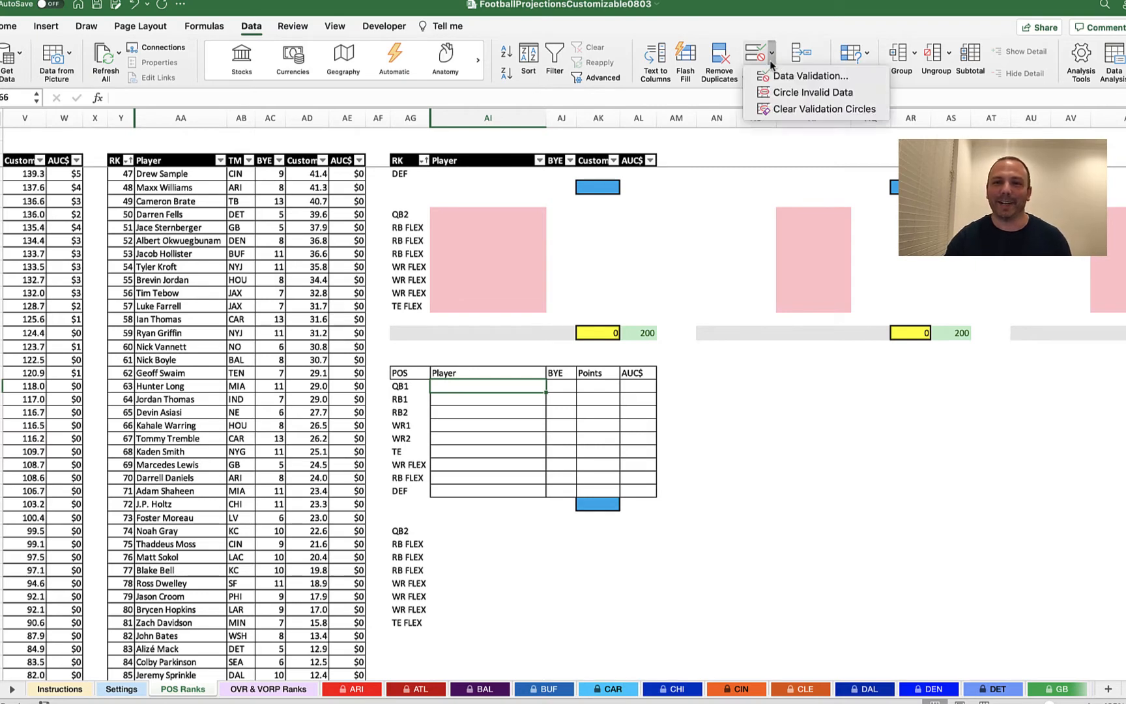
{"action": "left_click", "coordinate": [777, 485]}
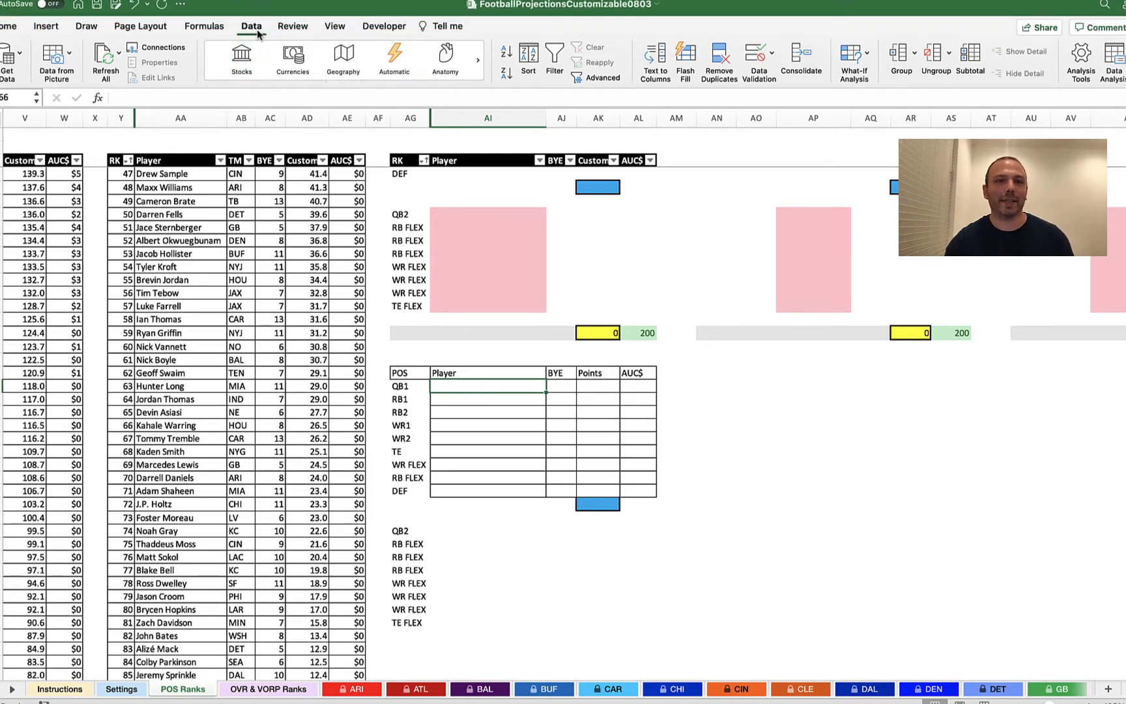
{"action": "left_click", "coordinate": [772, 54]}
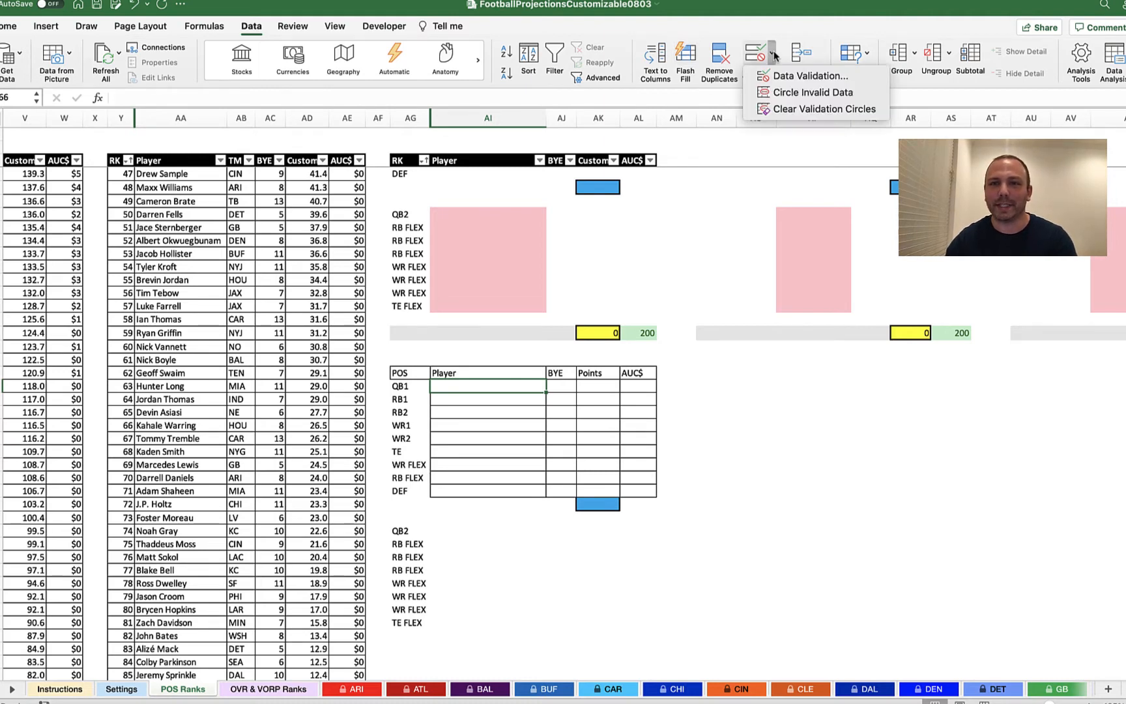
{"action": "left_click", "coordinate": [778, 76]}
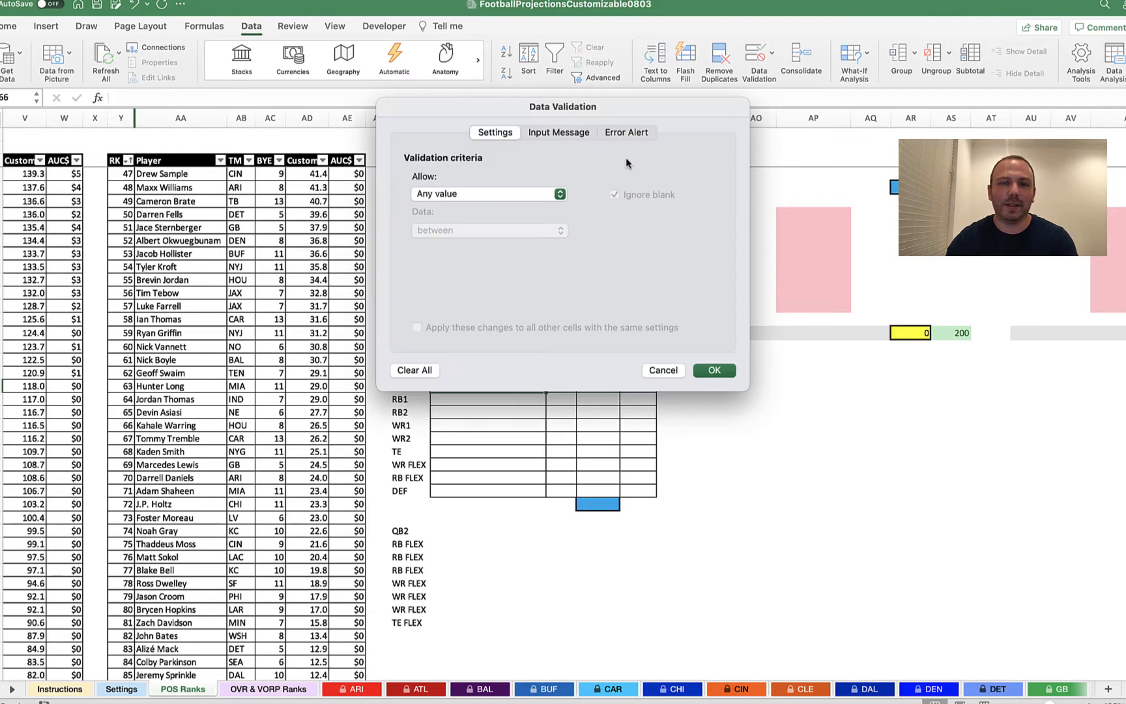
{"action": "left_click", "coordinate": [493, 194]}
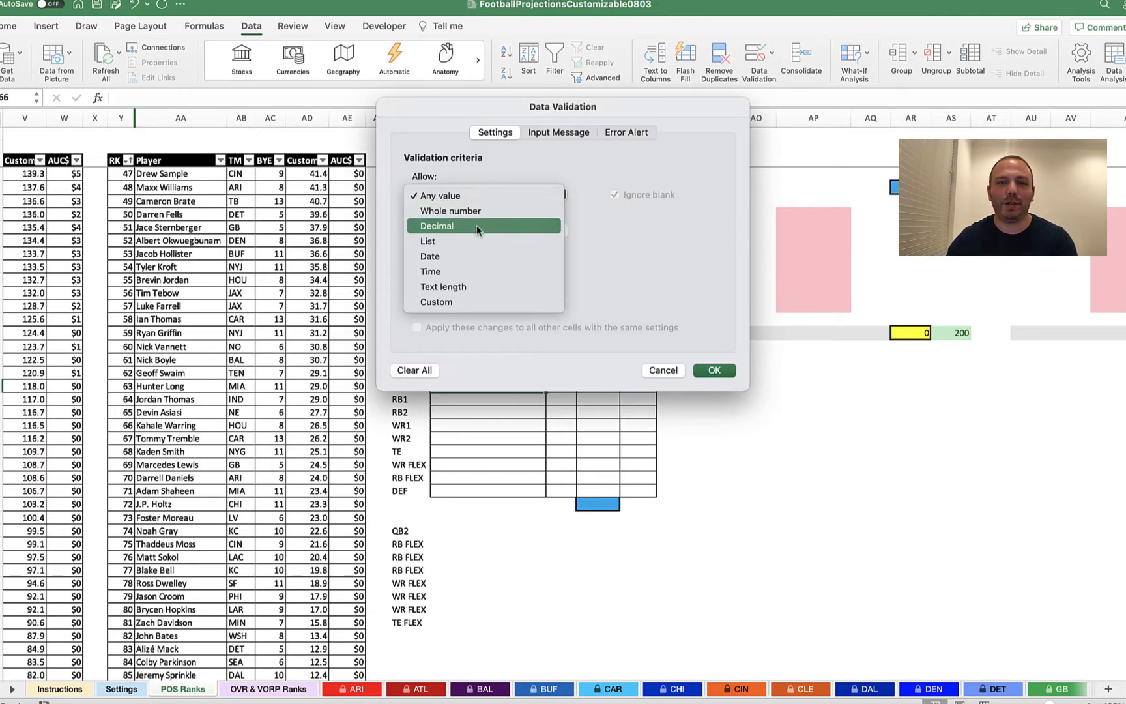
{"action": "left_click", "coordinate": [466, 241]}
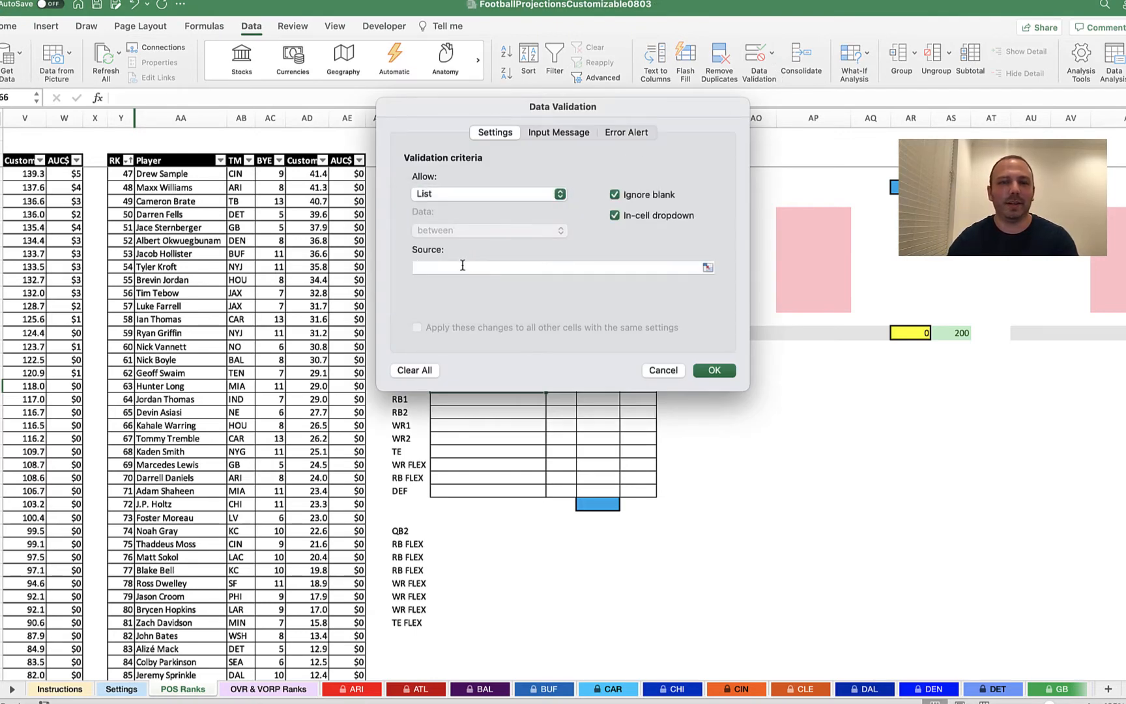
Use the top 30 quarterback names, =$C$4:$C$33, as the validation list's source and apply it.
{"action": "left_click", "coordinate": [461, 266]}
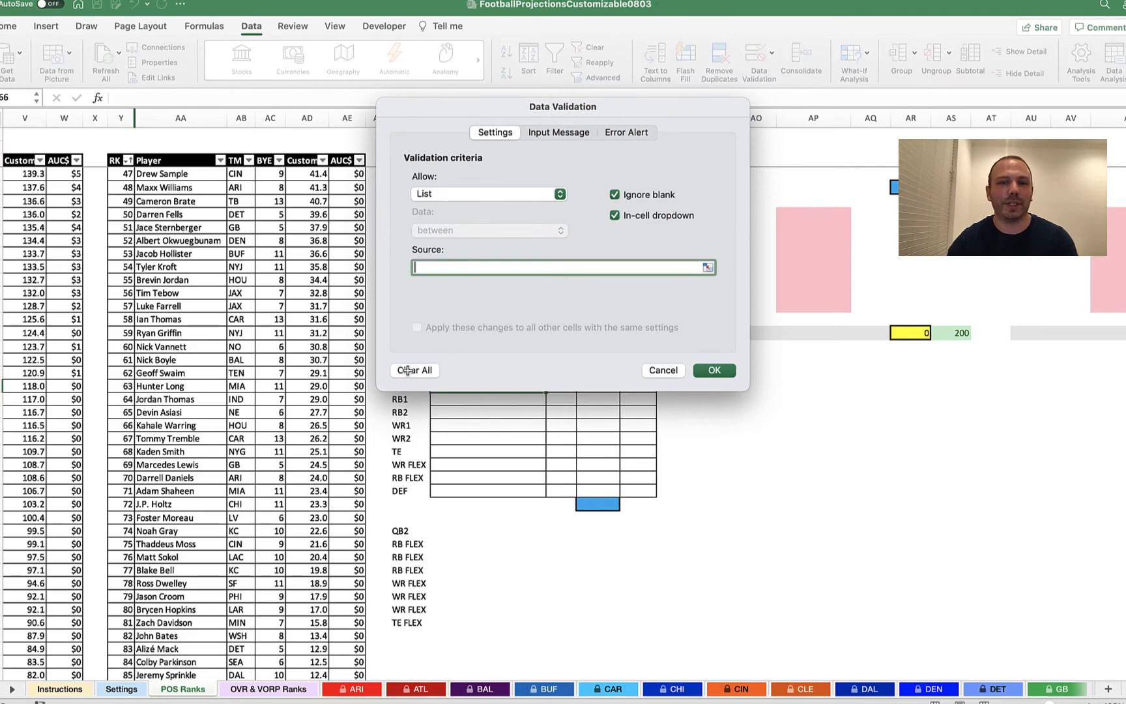
{"action": "scroll", "coordinate": [221, 376], "scroll_direction": "left", "scroll_amount": 15}
{"action": "scroll", "coordinate": [220, 376], "scroll_direction": "up", "scroll_amount": 10}
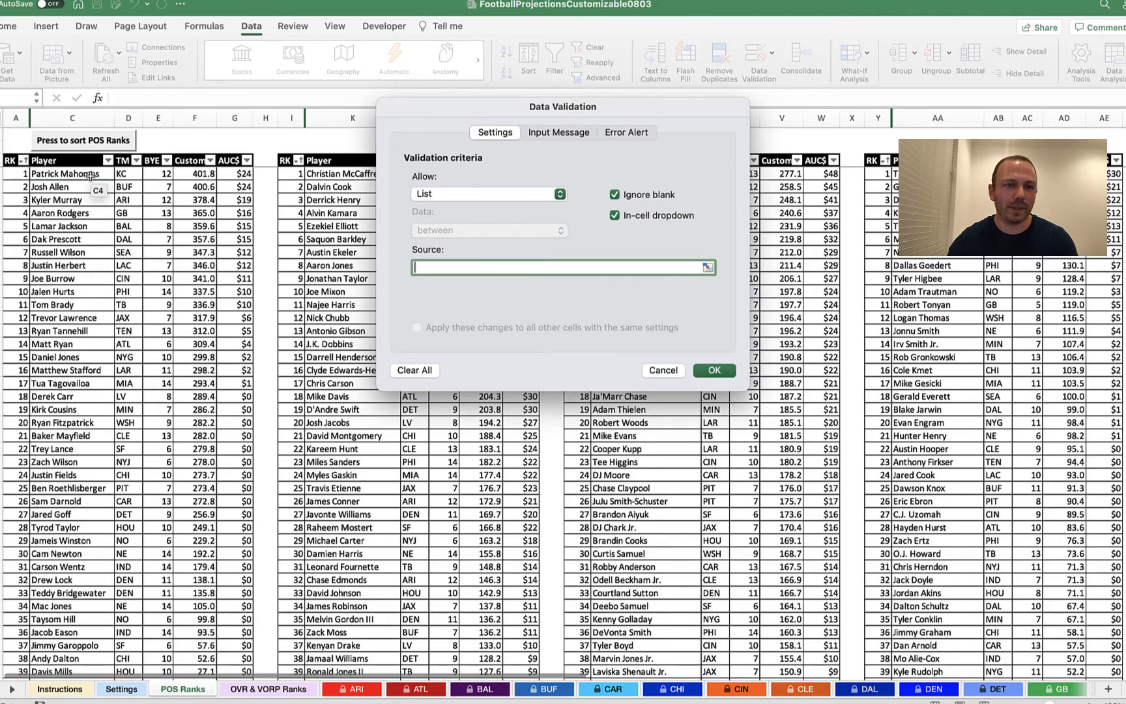
{"action": "left_click", "coordinate": [90, 173]}
{"action": "left_click_drag", "start_coordinate": [89, 172], "coordinate": [68, 430]}
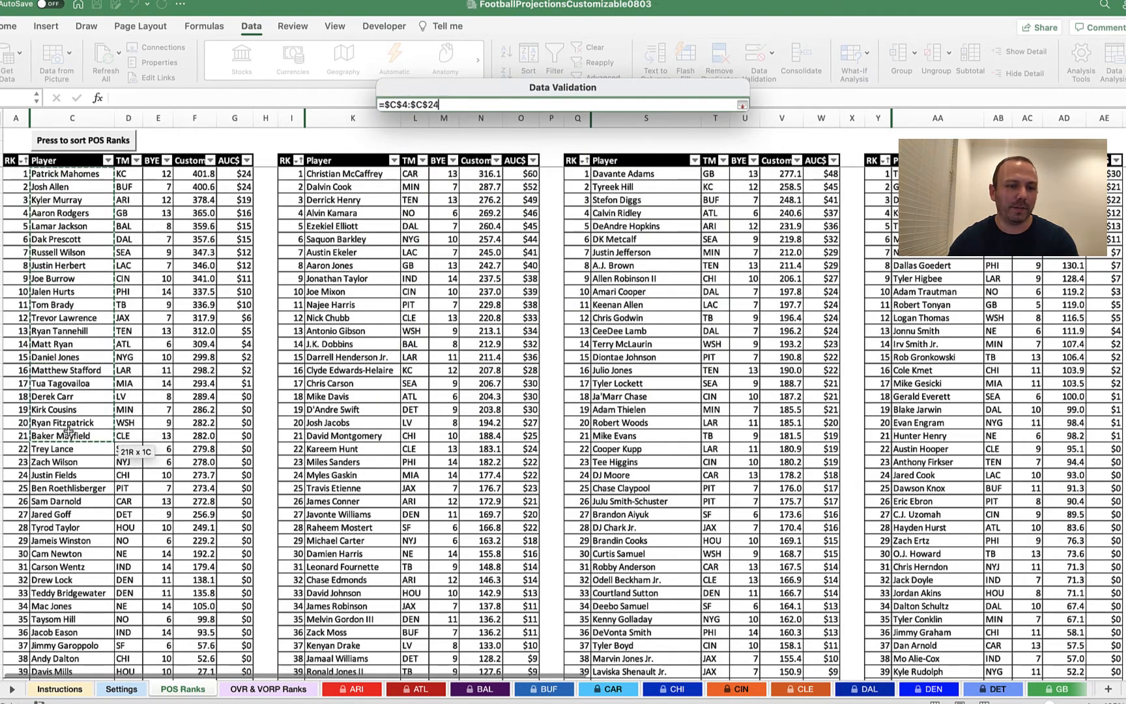
{"action": "left_click_drag", "start_coordinate": [41, 501], "coordinate": [38, 567]}
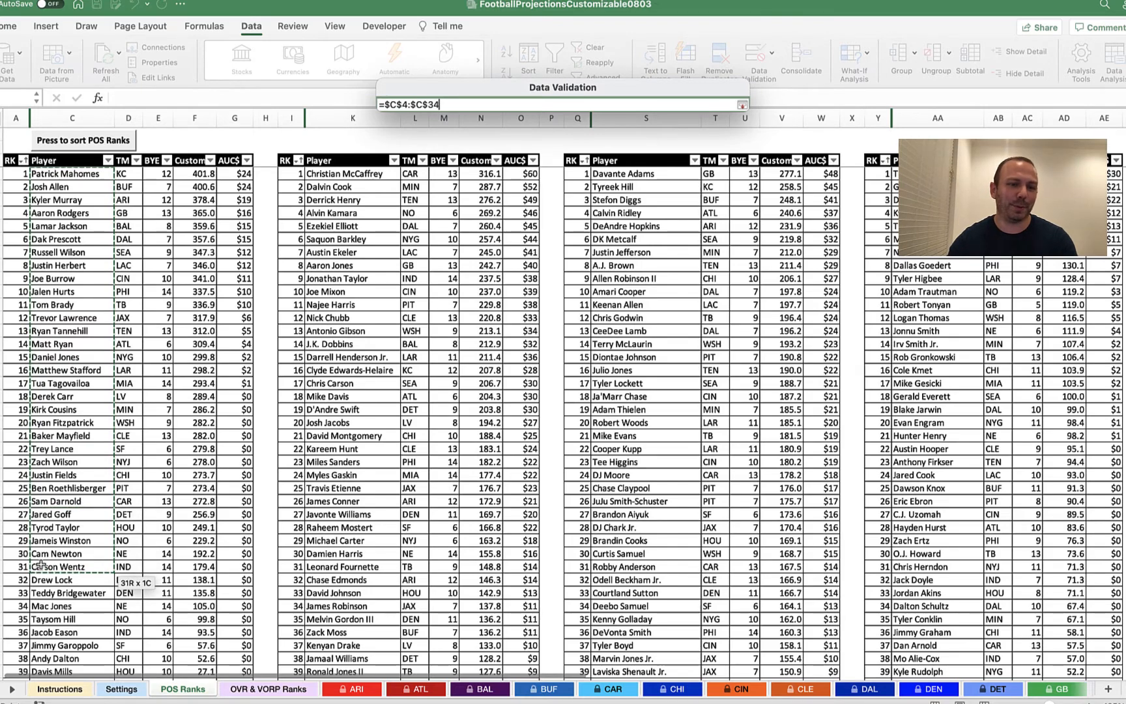
{"action": "left_click_drag", "start_coordinate": [39, 565], "coordinate": [52, 542]}
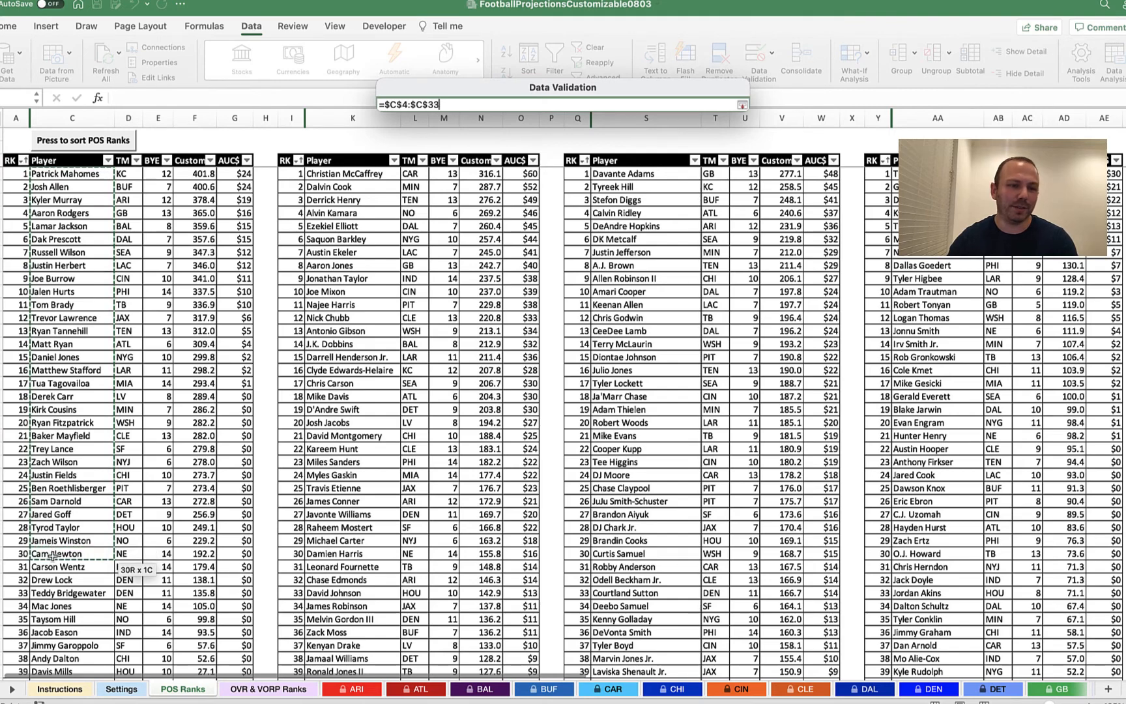
{"action": "left_click_drag", "start_coordinate": [53, 555], "coordinate": [53, 554]}
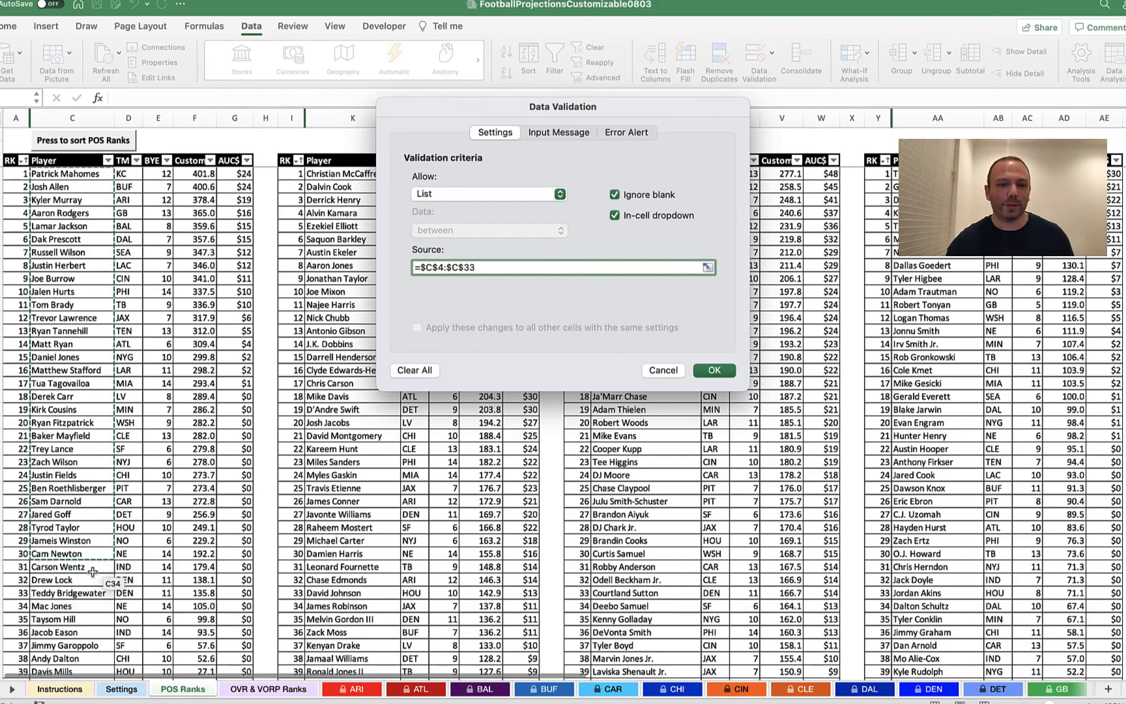
{"action": "left_click", "coordinate": [715, 370]}
Choose Lamar Jackson from the QB1 player dropdown in the original roster, cell AI42.
{"action": "scroll", "coordinate": [782, 391], "scroll_direction": "right", "scroll_amount": 5}
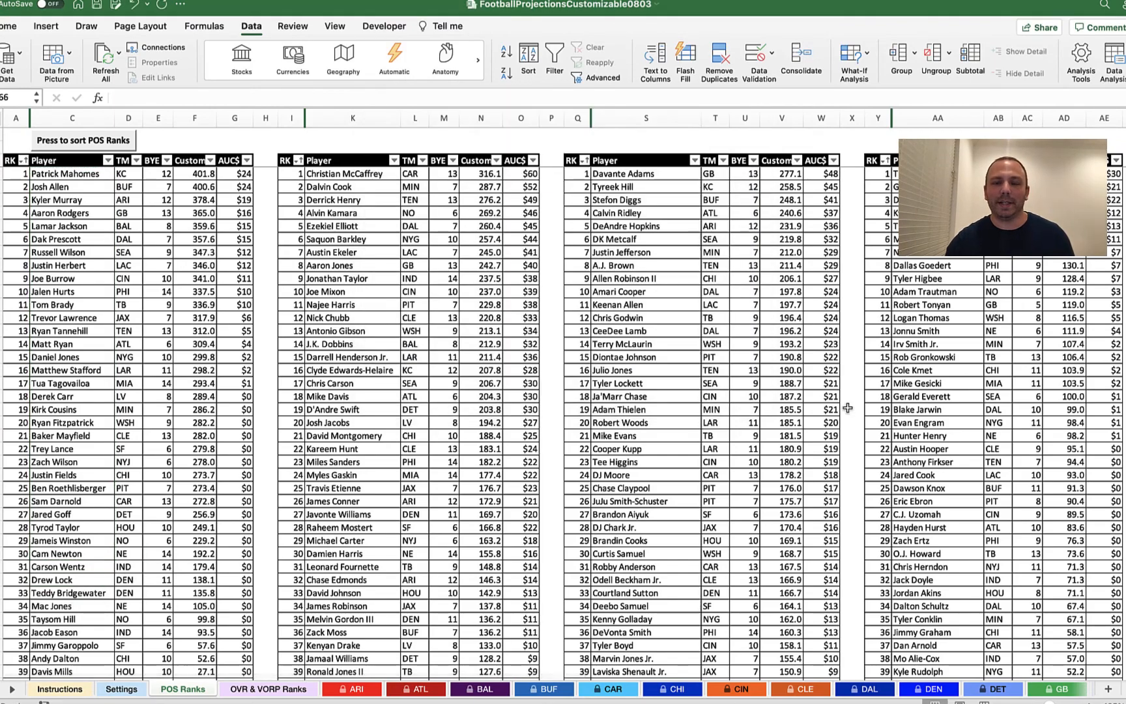
{"action": "scroll", "coordinate": [847, 408], "scroll_direction": "down", "scroll_amount": 3}
{"action": "scroll", "coordinate": [847, 408], "scroll_direction": "down", "scroll_amount": 4}
{"action": "scroll", "coordinate": [847, 408], "scroll_direction": "right", "scroll_amount": 5}
{"action": "left_click", "coordinate": [637, 387]}
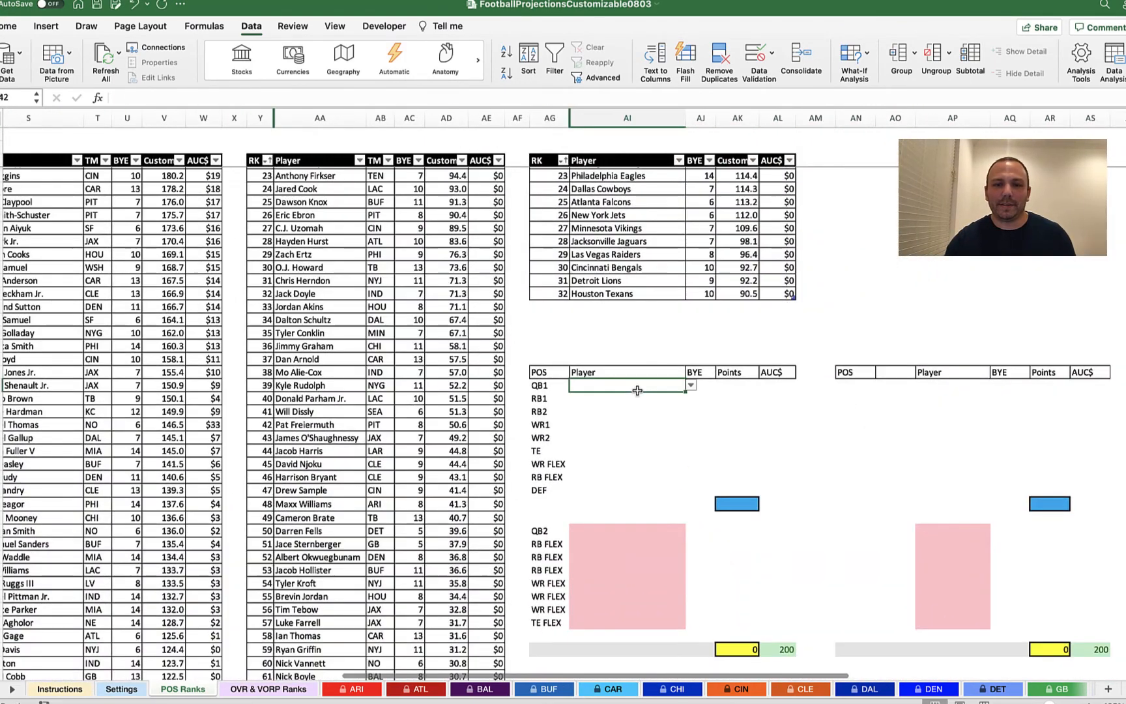
{"action": "left_click", "coordinate": [690, 386]}
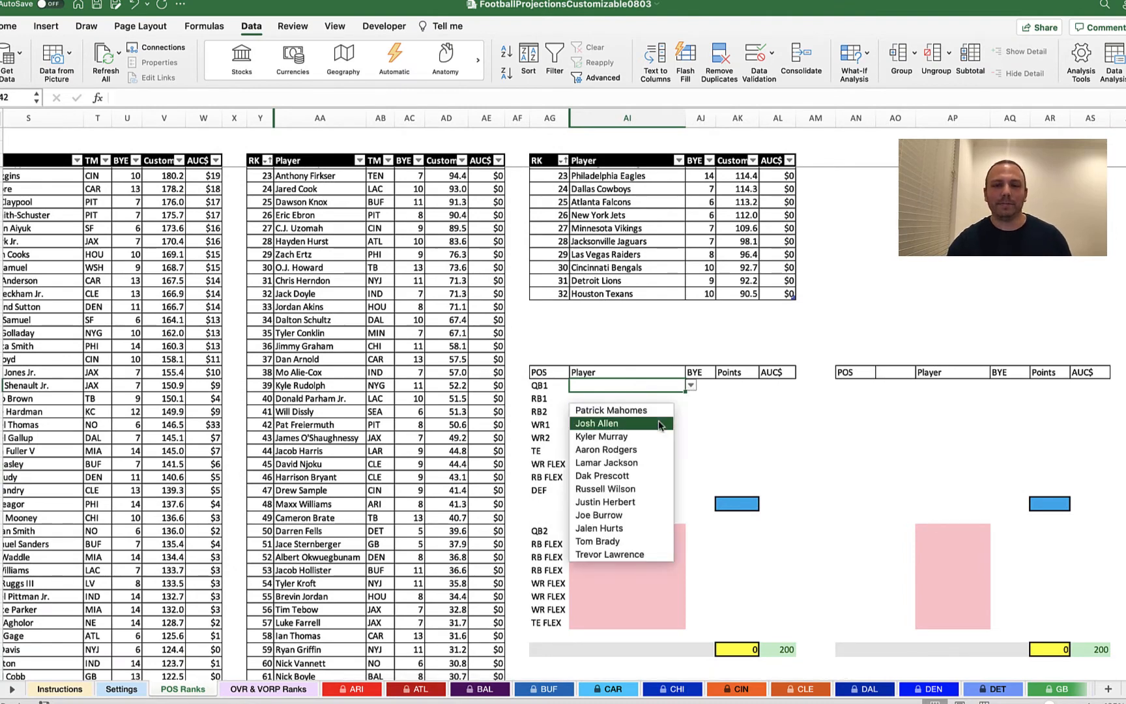
{"action": "scroll", "coordinate": [645, 433], "scroll_direction": "down", "scroll_amount": 4}
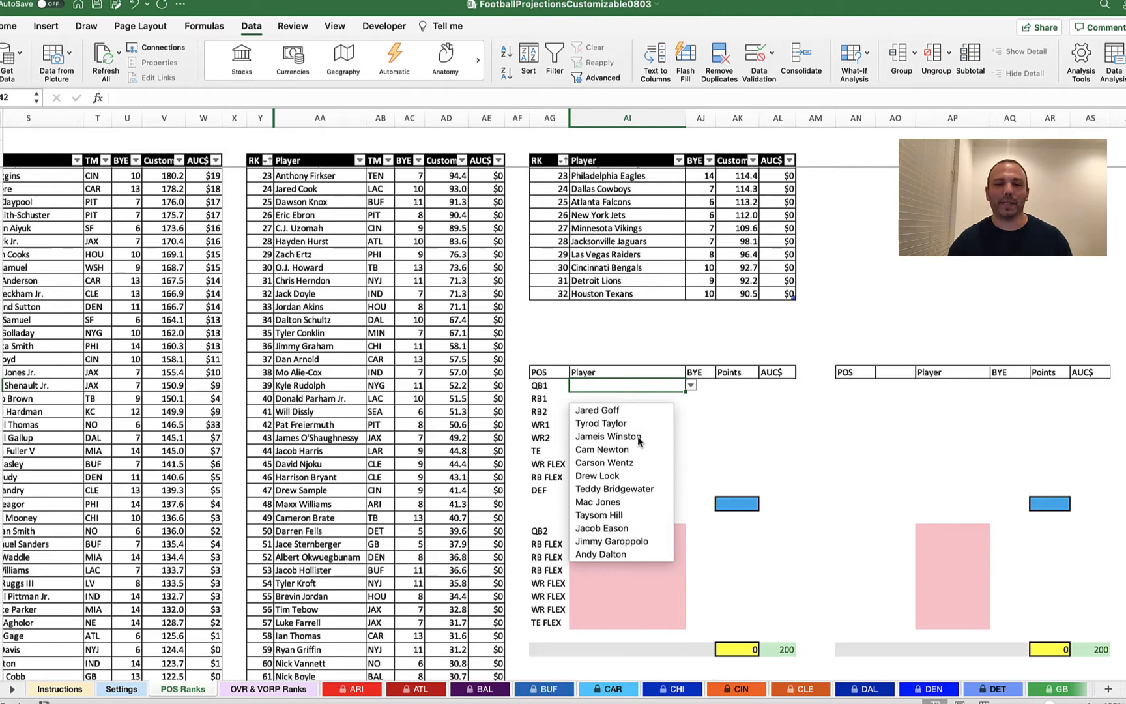
{"action": "scroll", "coordinate": [637, 441], "scroll_direction": "up", "scroll_amount": 4}
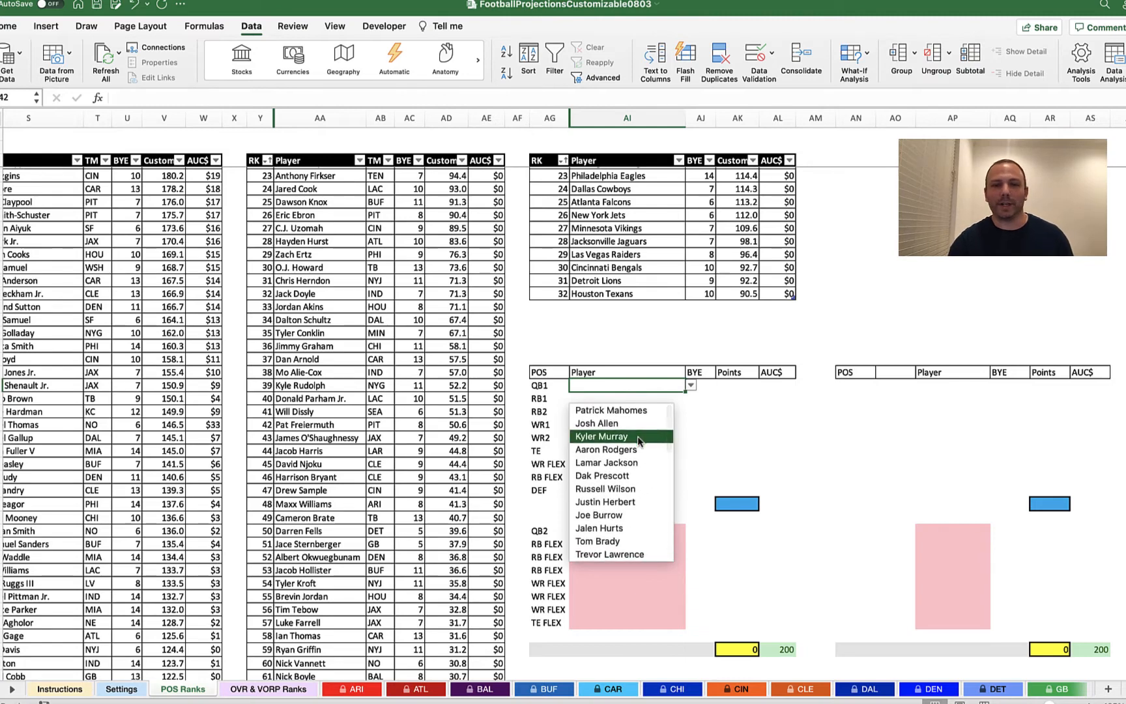
{"action": "left_click", "coordinate": [607, 465]}
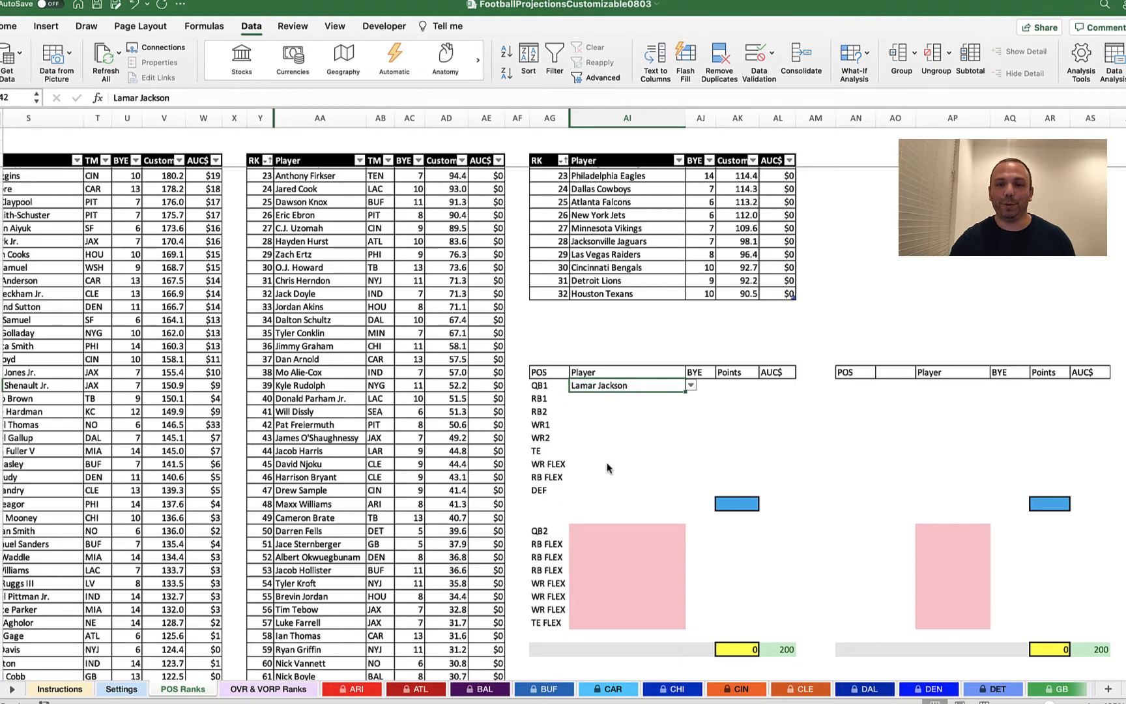
Start an INDEX formula in the original roster's QB1 BYE cell, AJ42, with the top 30 quarterbacks' byes, E4:E33, as the array.
{"action": "left_click", "coordinate": [713, 386]}
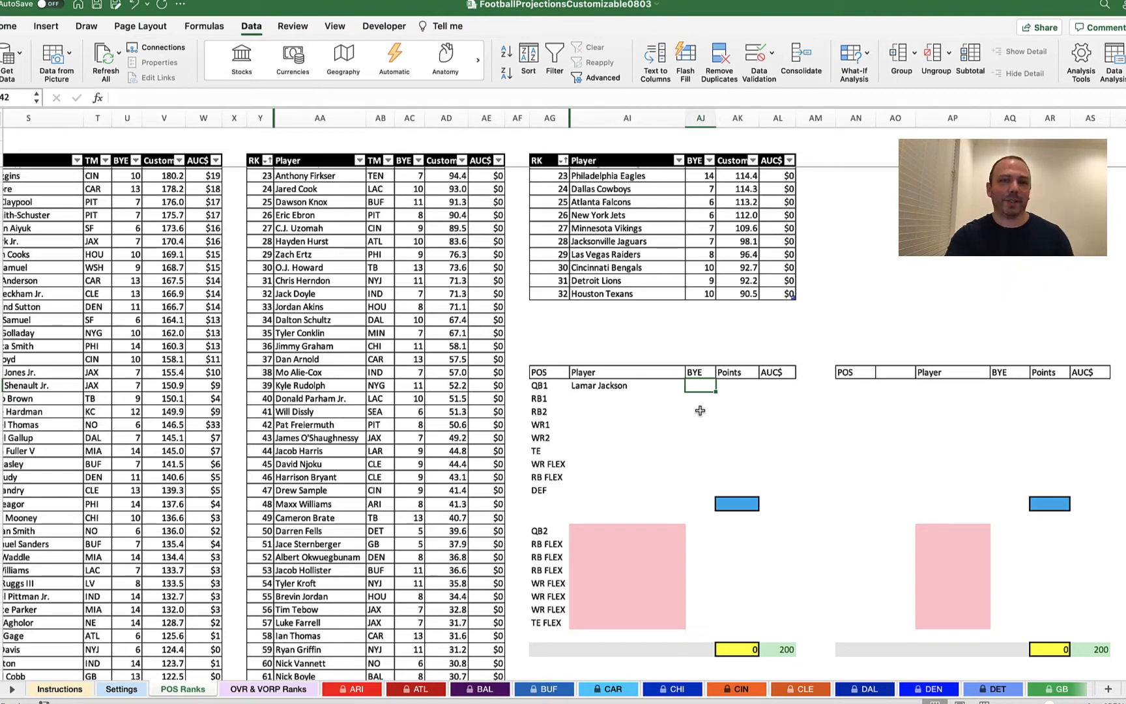
{"action": "type", "text": "="}
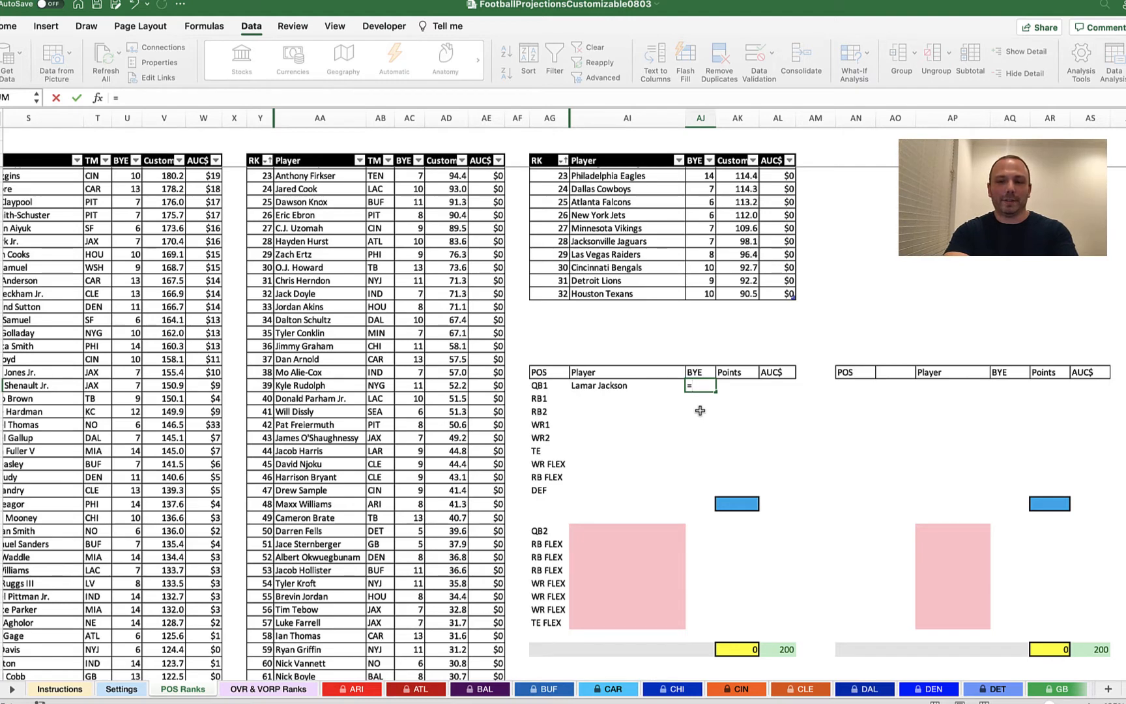
{"action": "type", "text": "index"}
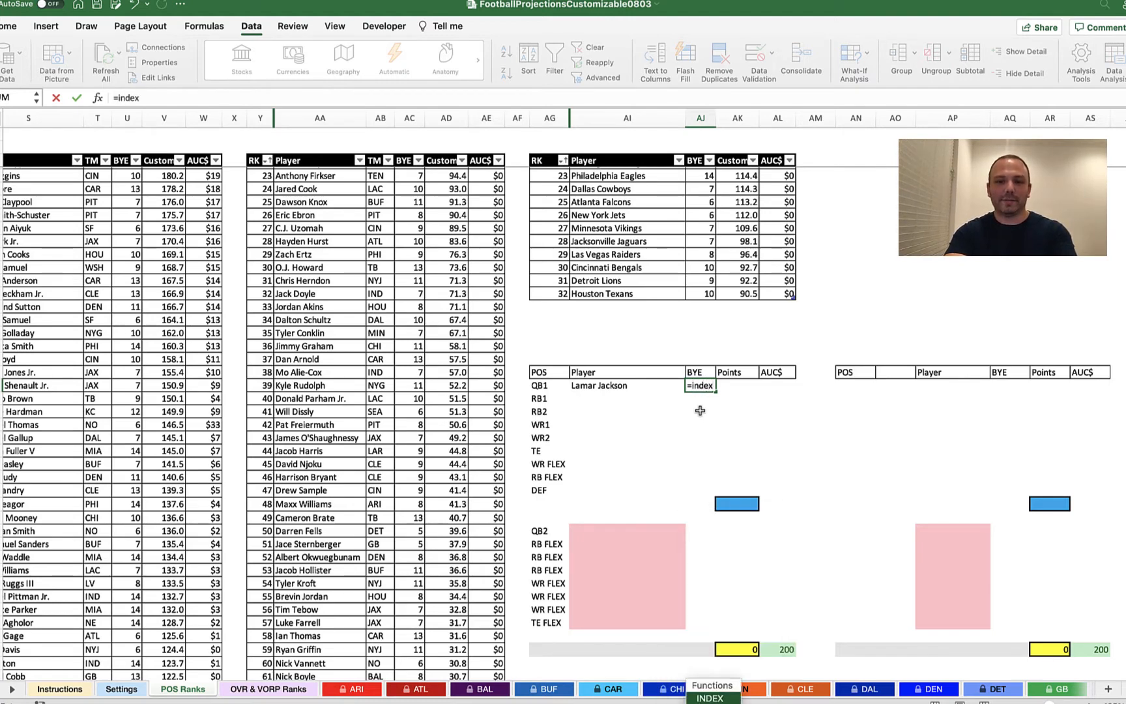
{"action": "double_click", "coordinate": [710, 698]}
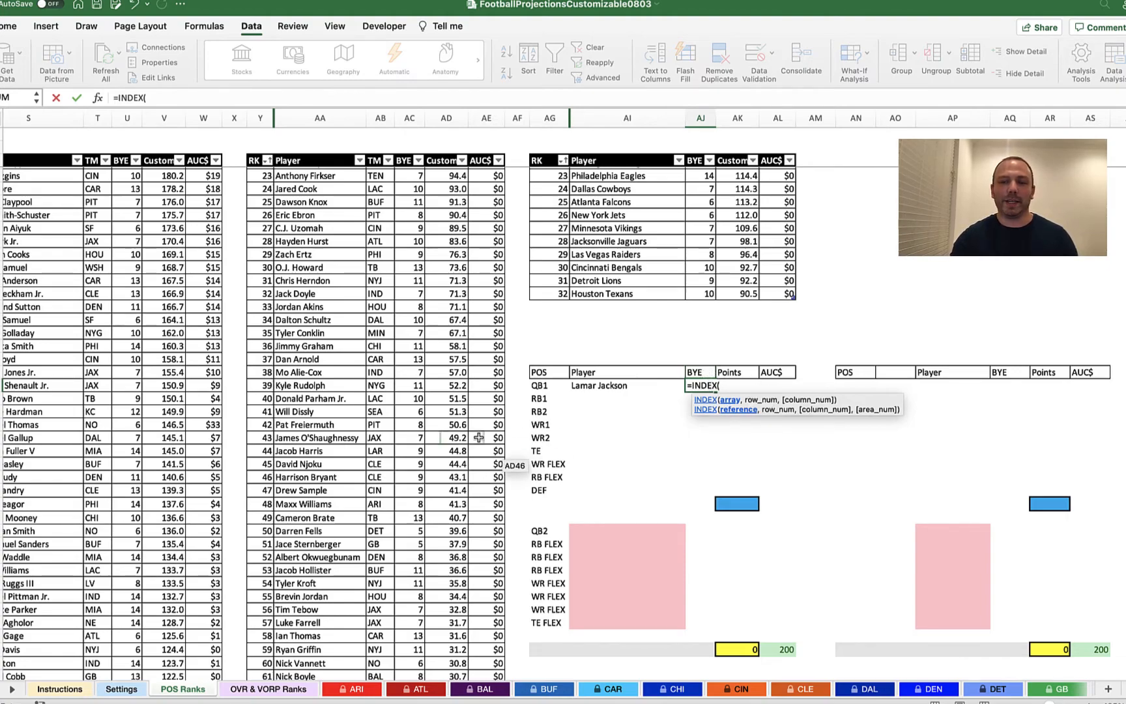
{"action": "scroll", "coordinate": [452, 429], "scroll_direction": "left", "scroll_amount": 10}
{"action": "scroll", "coordinate": [452, 430], "scroll_direction": "up", "scroll_amount": 7}
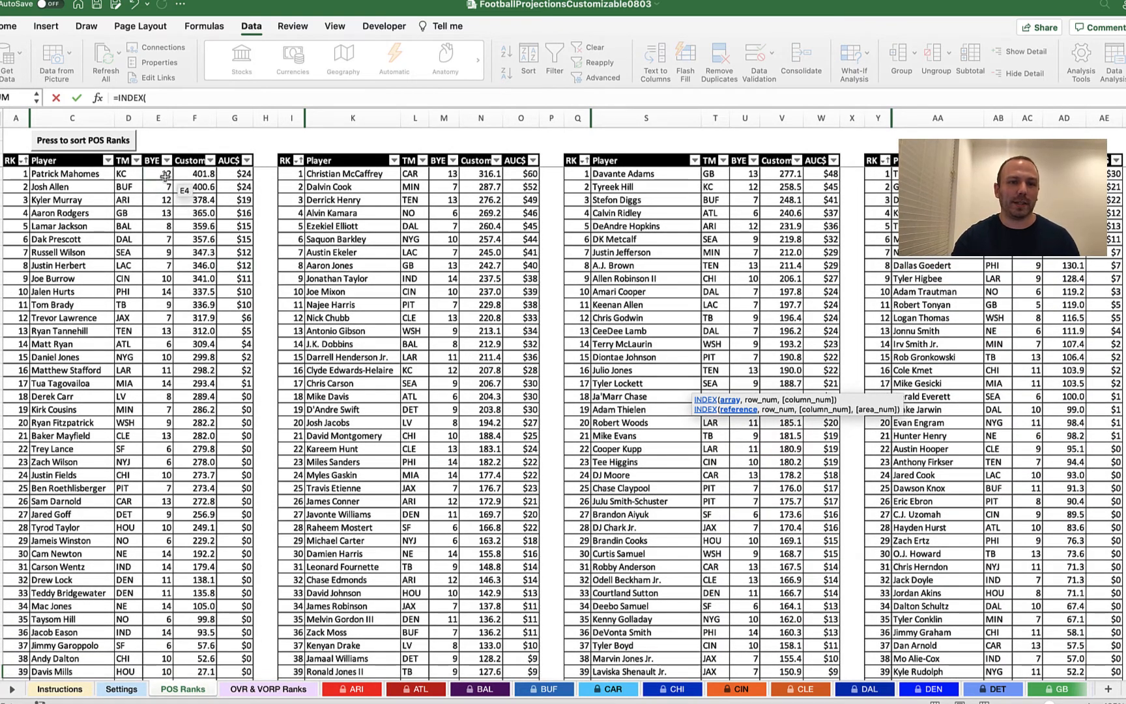
{"action": "left_click_drag", "start_coordinate": [158, 175], "coordinate": [159, 387]}
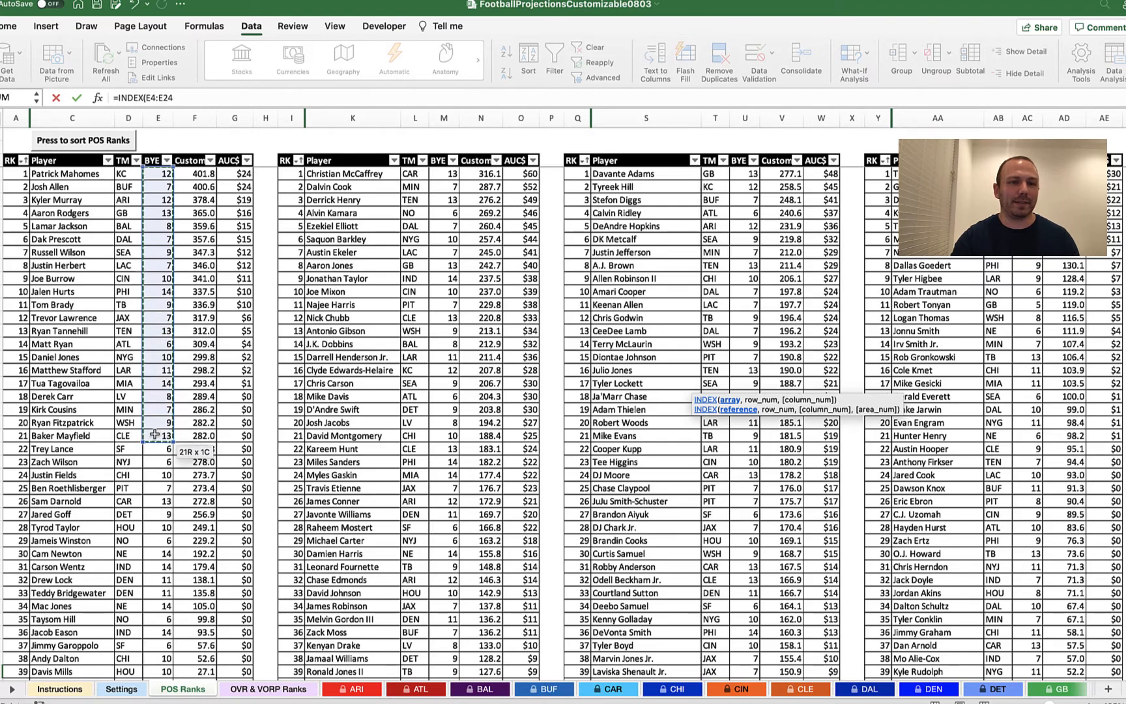
{"action": "left_click_drag", "start_coordinate": [148, 488], "coordinate": [157, 554]}
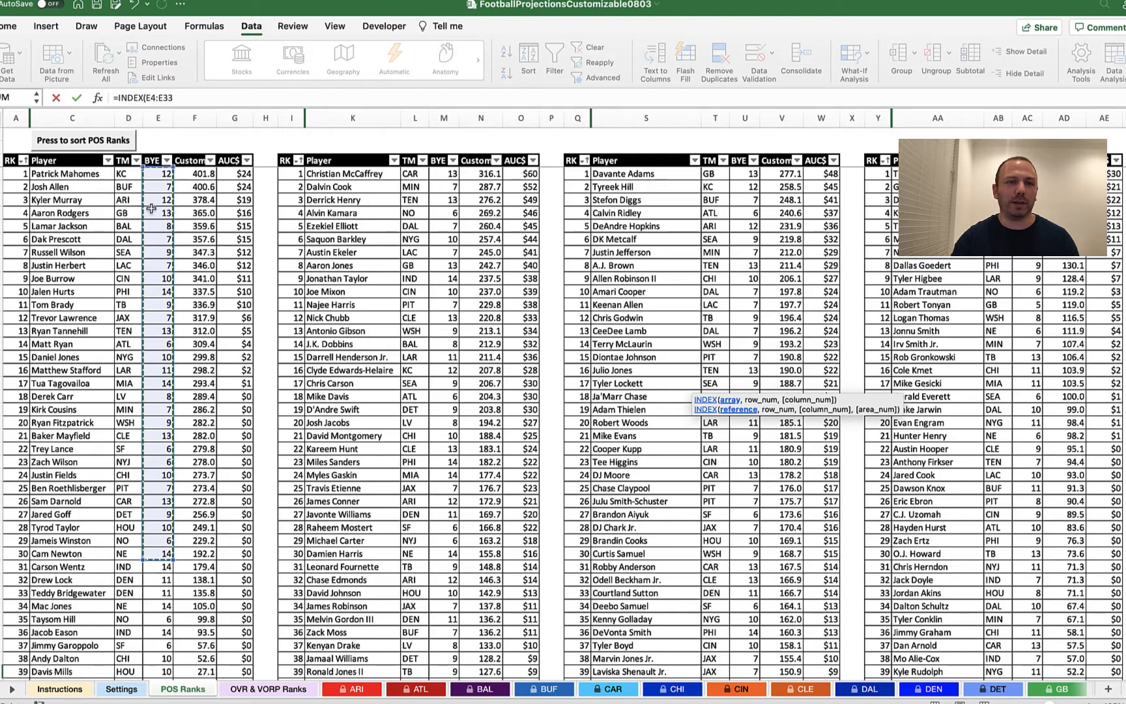
{"action": "left_click", "coordinate": [194, 100]}
{"action": "type", "text": ","}
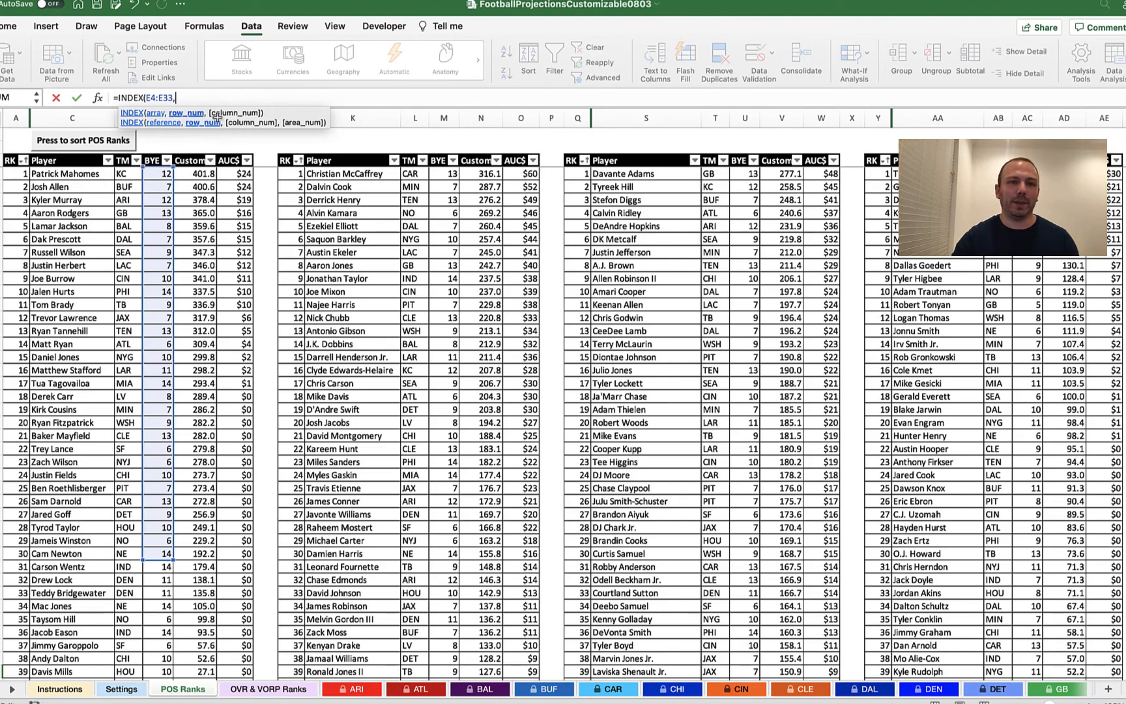
Add a MATCH function as the formula's row number, with the QB1 player cell AI42 as the lookup value.
{"action": "scroll", "coordinate": [496, 370], "scroll_direction": "down", "scroll_amount": 10}
{"action": "scroll", "coordinate": [497, 370], "scroll_direction": "right", "scroll_amount": 5}
{"action": "scroll", "coordinate": [496, 370], "scroll_direction": "right", "scroll_amount": 8}
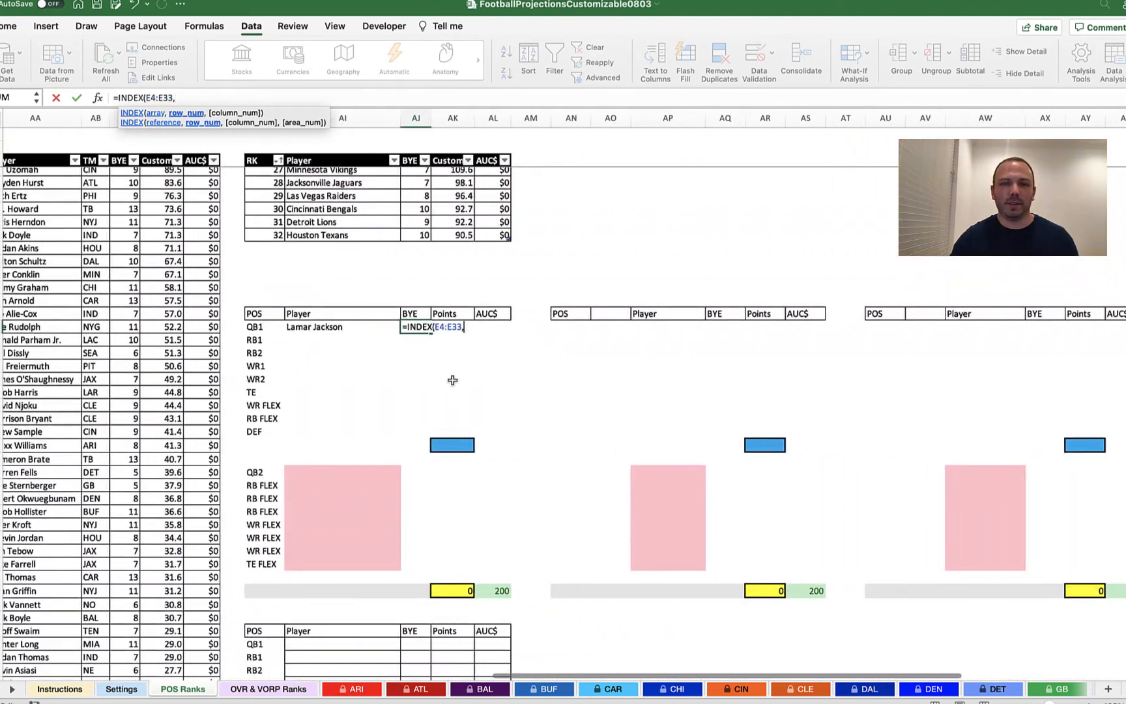
{"action": "type", "text": "MAT"}
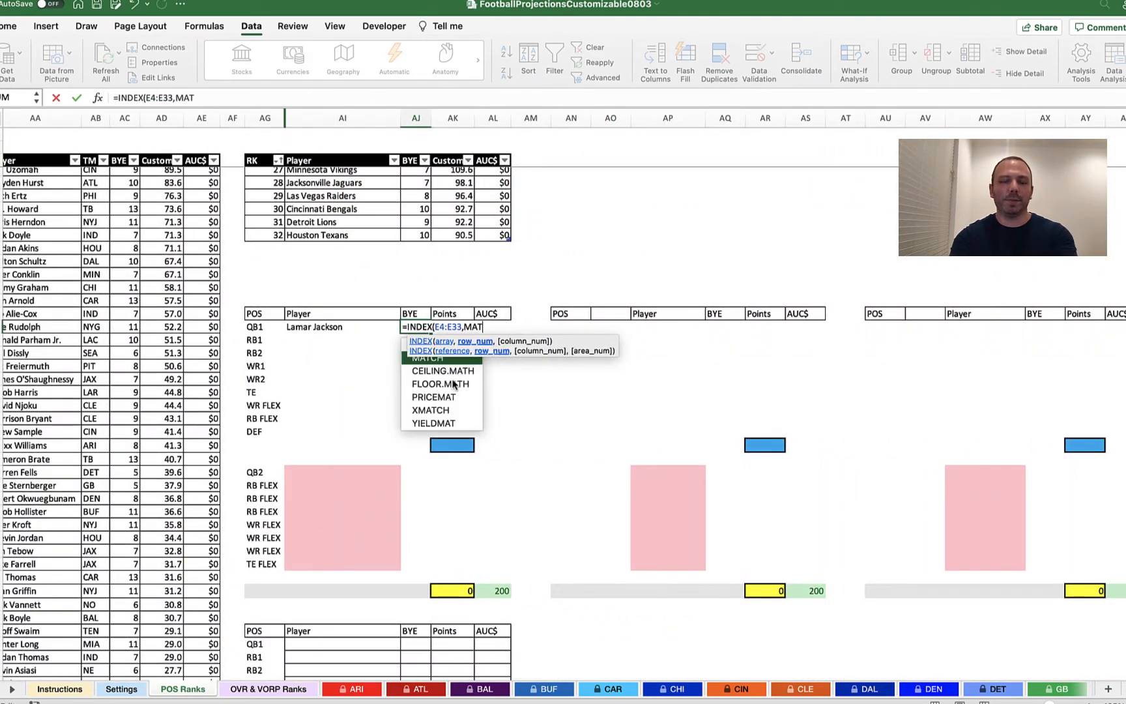
{"action": "type", "text": "CH("}
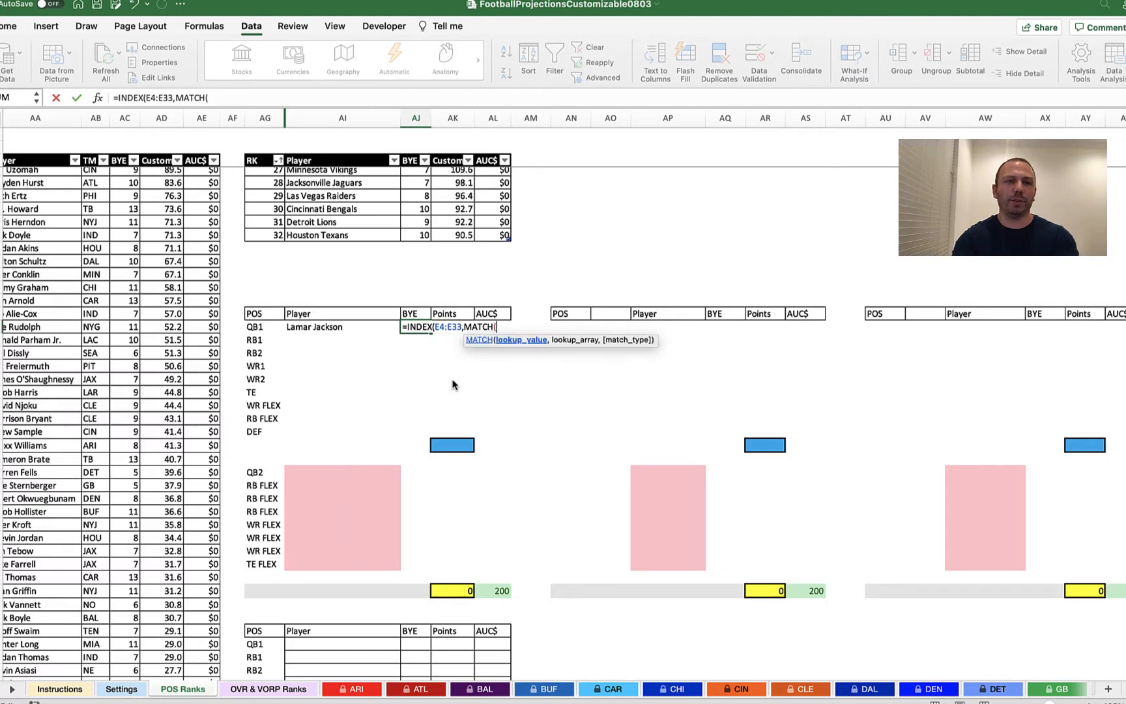
{"action": "left_click", "coordinate": [357, 326]}
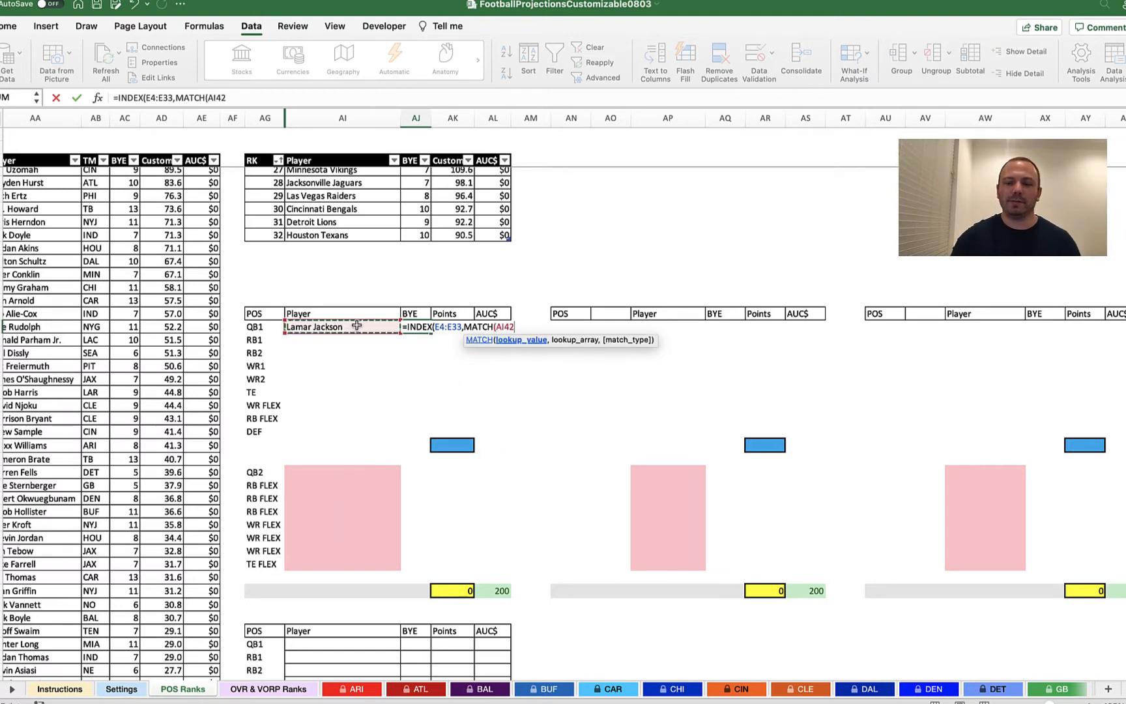
{"action": "type", "text": ","}
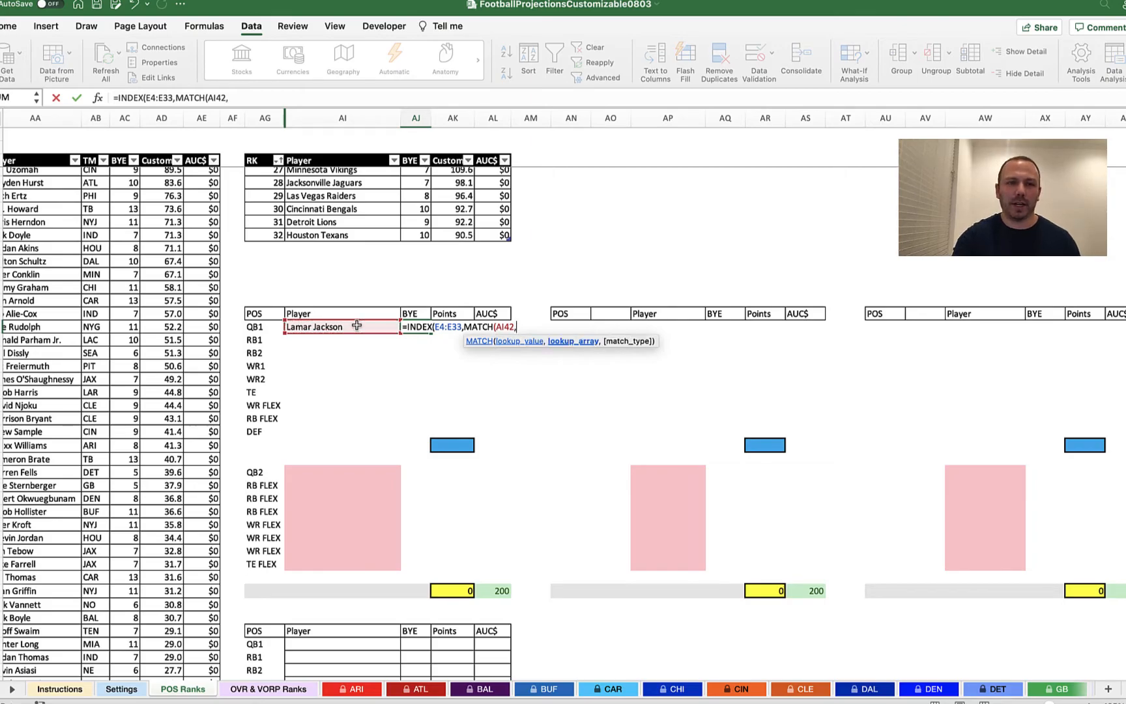
Use the top 30 quarterback names, C4:C33, as the MATCH lookup array.
{"action": "scroll", "coordinate": [140, 349], "scroll_direction": "up", "scroll_amount": 10}
{"action": "scroll", "coordinate": [140, 348], "scroll_direction": "left", "scroll_amount": 15}
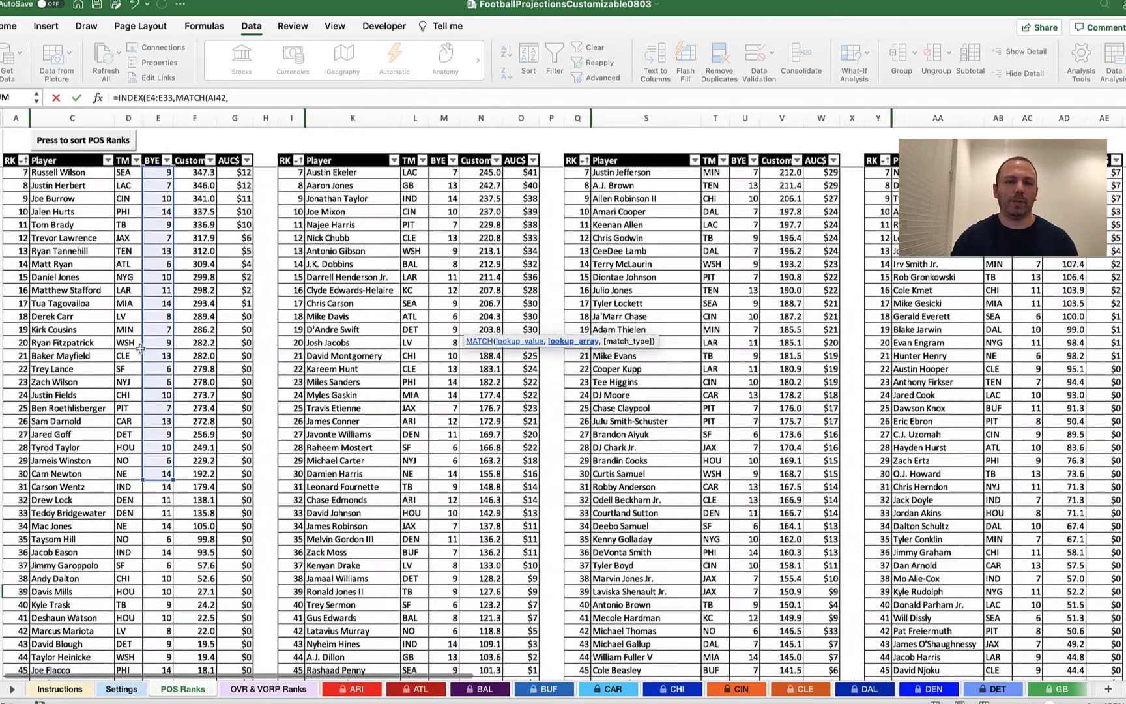
{"action": "scroll", "coordinate": [89, 174], "scroll_direction": "up", "scroll_amount": 3}
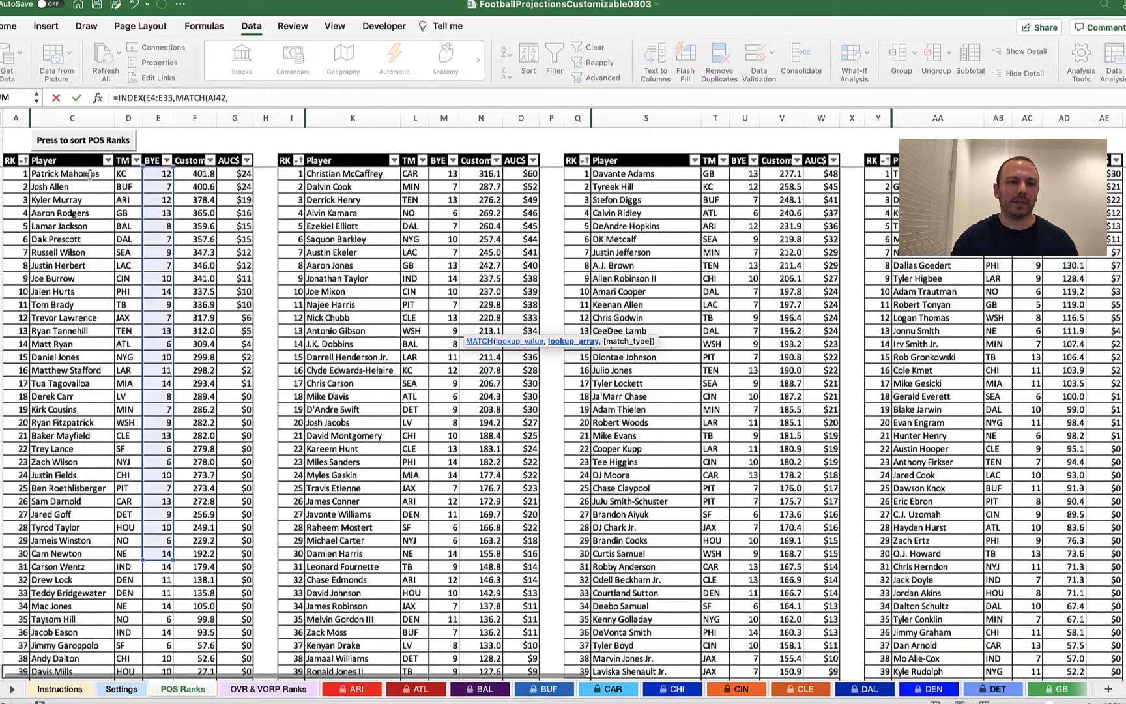
{"action": "left_click_drag", "start_coordinate": [89, 174], "coordinate": [69, 294]}
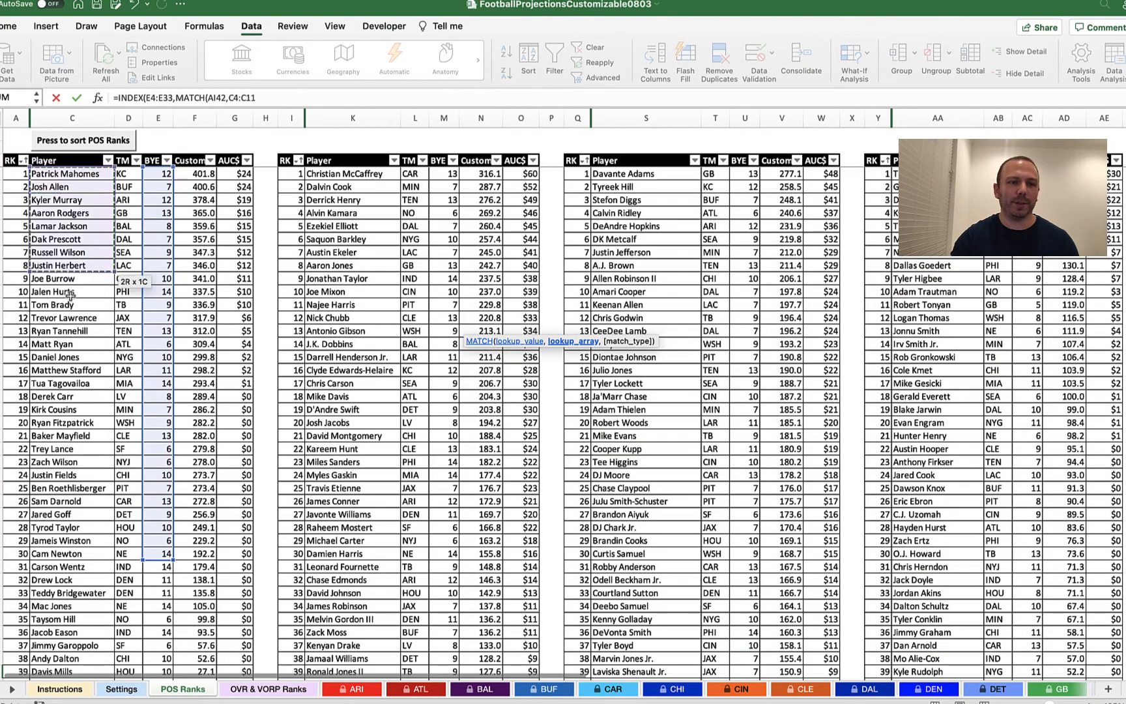
{"action": "left_click_drag", "start_coordinate": [78, 384], "coordinate": [73, 554]}
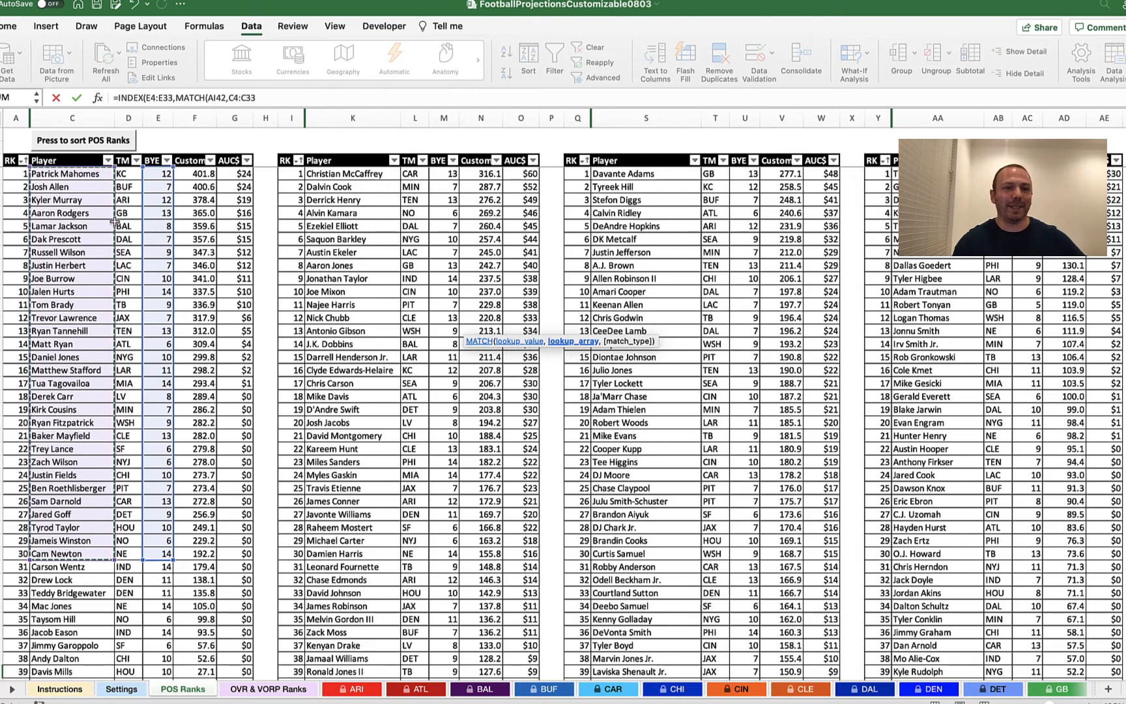
{"action": "left_click", "coordinate": [281, 99]}
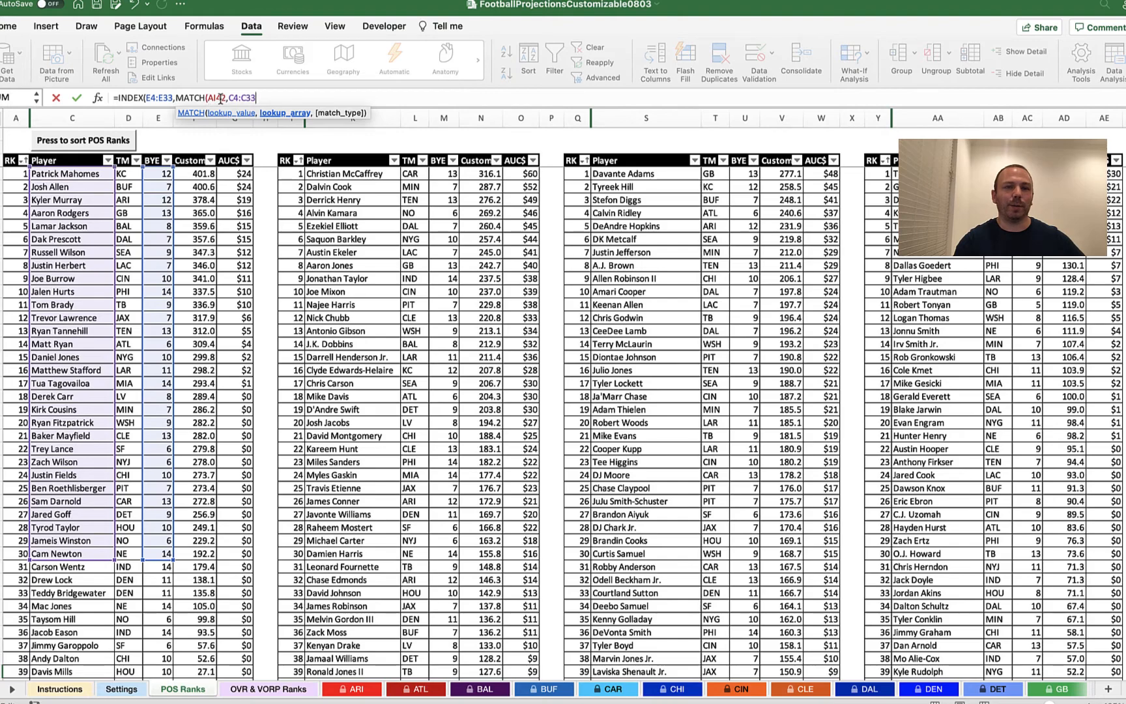
Set the match type to 0 for an exact match and enter the completed formula =INDEX(E4:E33,MATCH(AI42,C4:C33,0)).
{"action": "scroll", "coordinate": [531, 324], "scroll_direction": "right", "scroll_amount": 10}
{"action": "scroll", "coordinate": [531, 324], "scroll_direction": "down", "scroll_amount": 7}
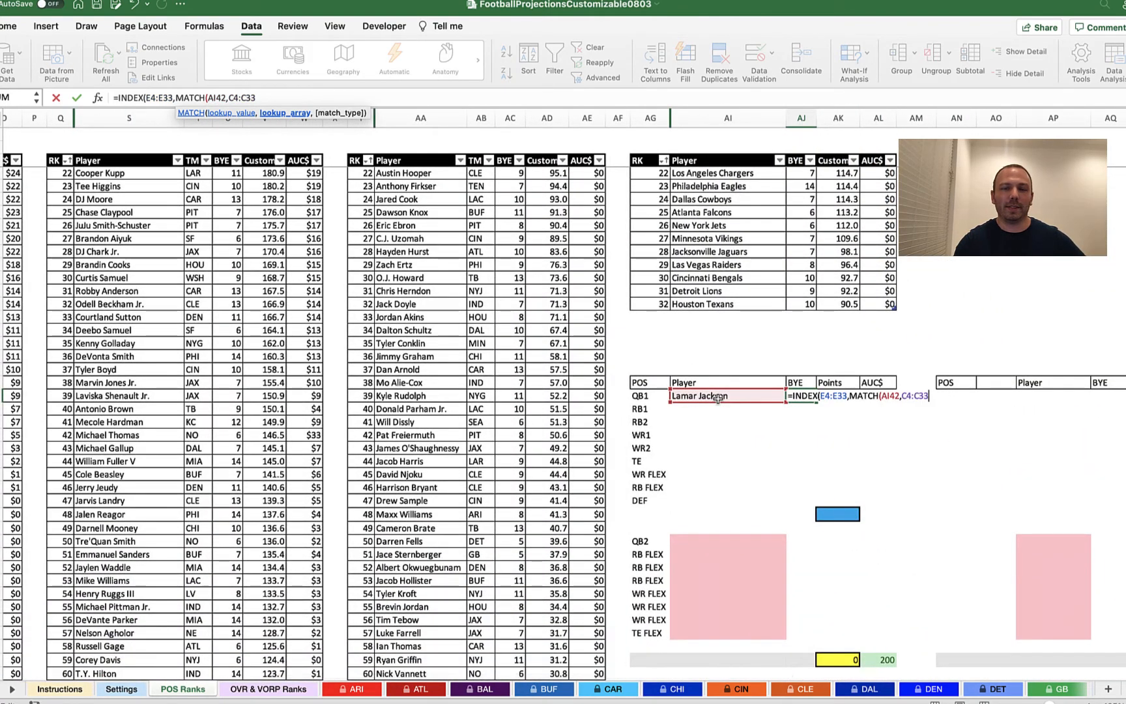
{"action": "scroll", "coordinate": [329, 316], "scroll_direction": "left", "scroll_amount": 10}
{"action": "scroll", "coordinate": [329, 316], "scroll_direction": "up", "scroll_amount": 5}
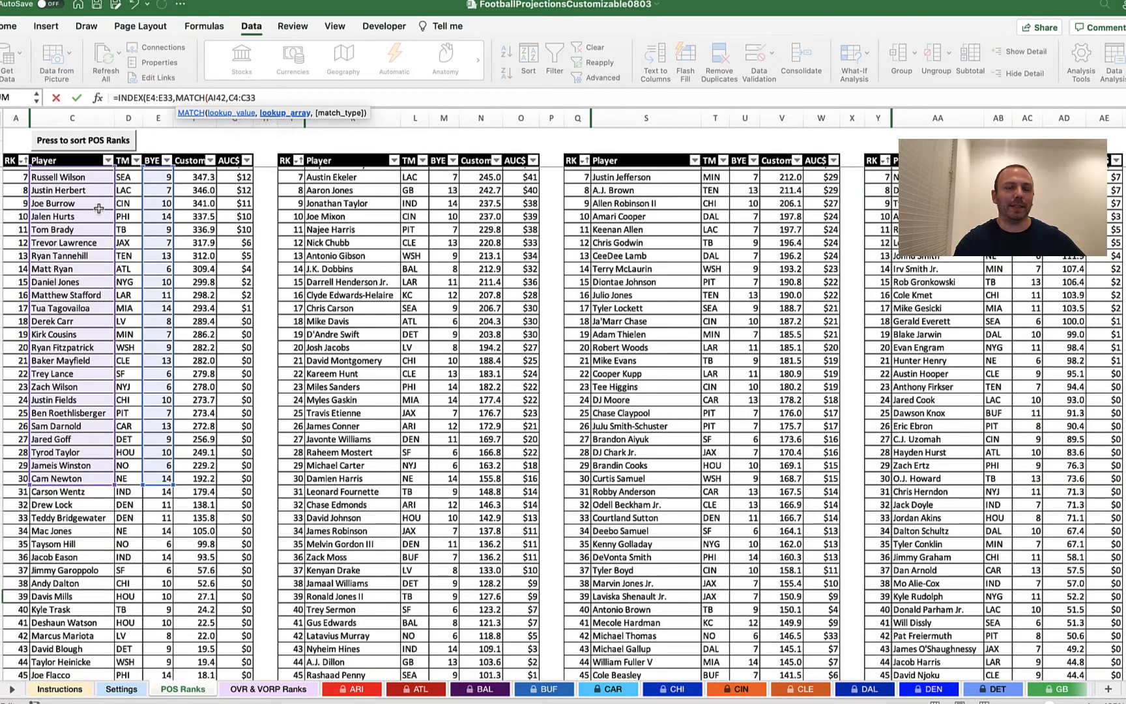
{"action": "scroll", "coordinate": [99, 208], "scroll_direction": "up", "scroll_amount": 3}
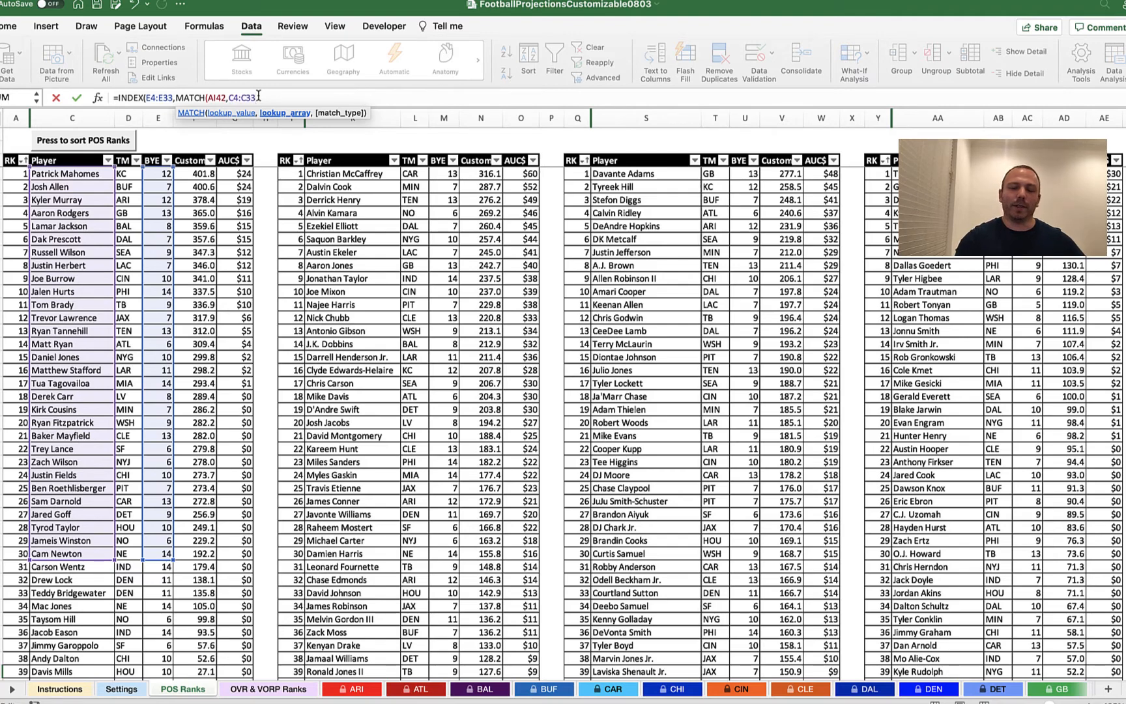
{"action": "type", "text": ","}
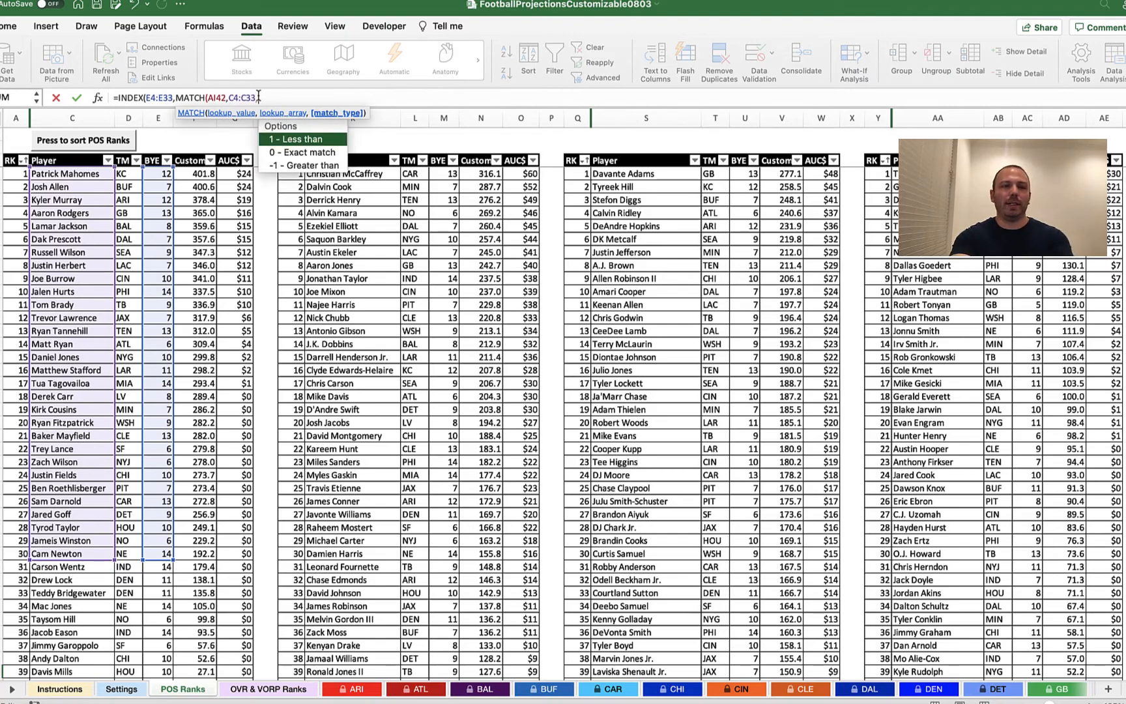
{"action": "type", "text": "0"}
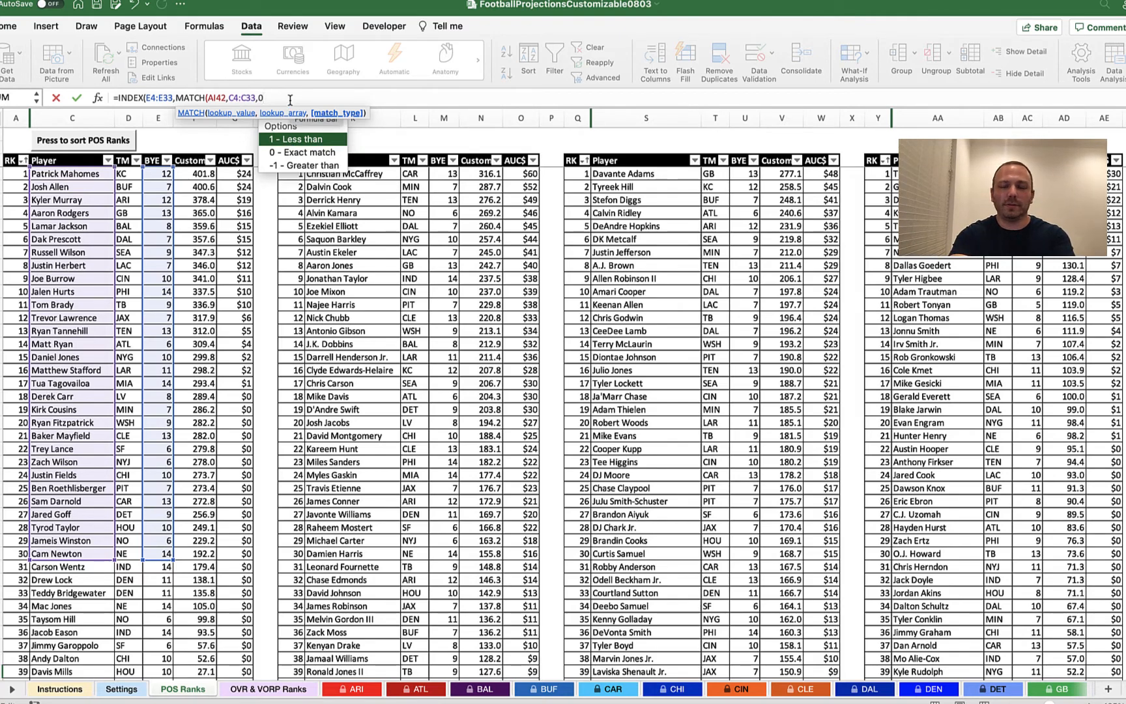
{"action": "type", "text": ")"}
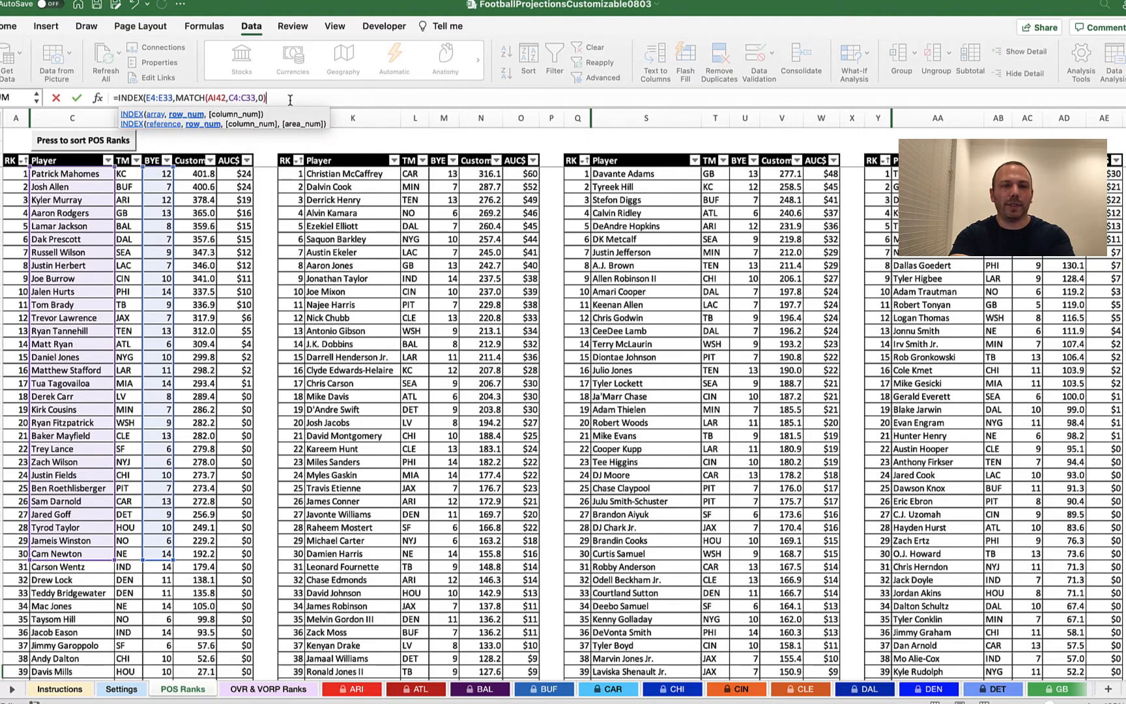
{"action": "type", "text": ")"}
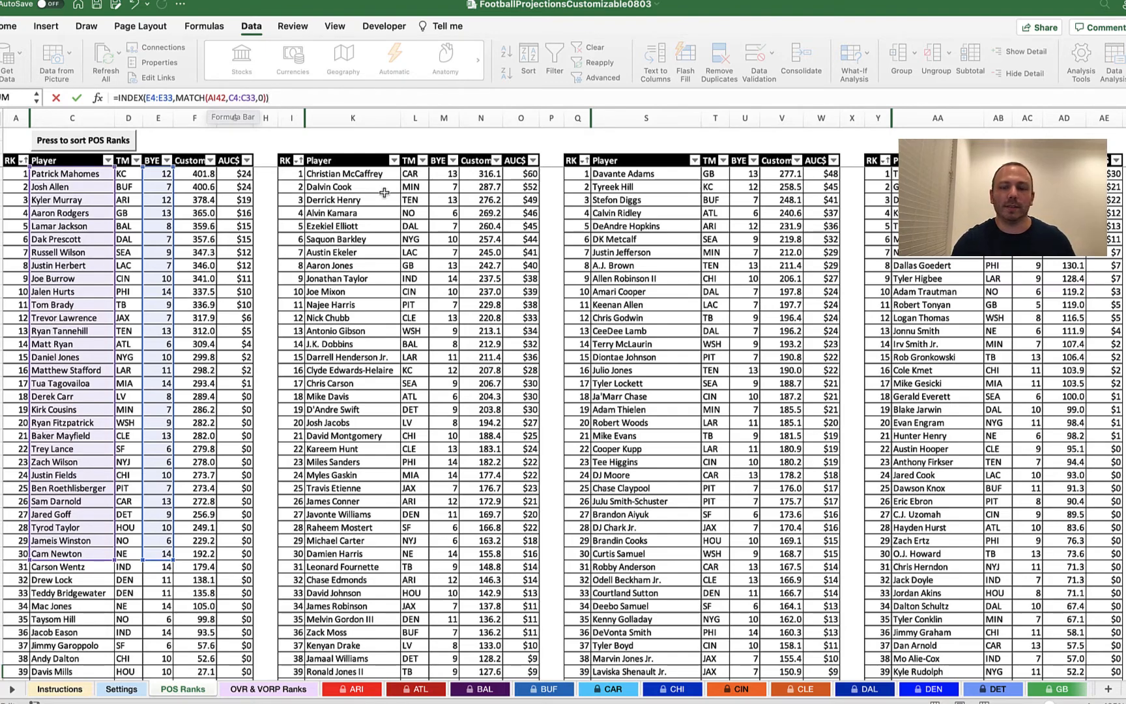
{"action": "key", "text": "Return"}
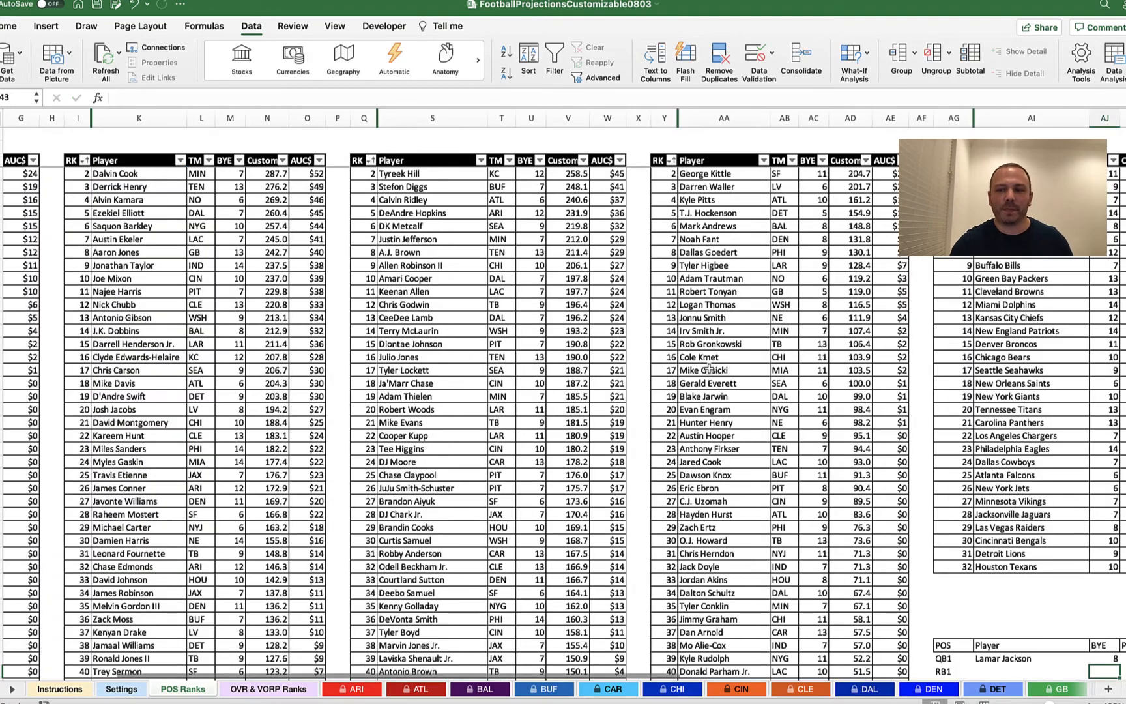
Change the original roster's QB1 player to Joe Burrow using the dropdown to test the bye lookup.
{"action": "scroll", "coordinate": [709, 369], "scroll_direction": "down", "scroll_amount": 5}
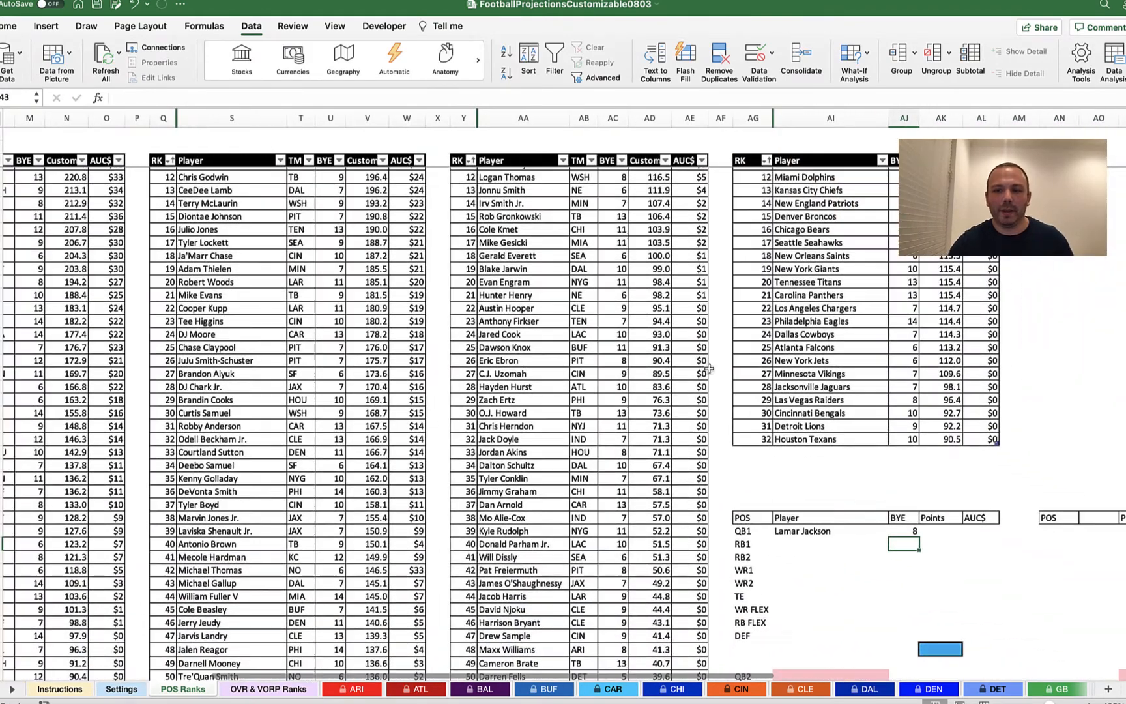
{"action": "left_click", "coordinate": [910, 530]}
{"action": "scroll", "coordinate": [827, 599], "scroll_direction": "right", "scroll_amount": 3}
{"action": "scroll", "coordinate": [827, 599], "scroll_direction": "down", "scroll_amount": 1}
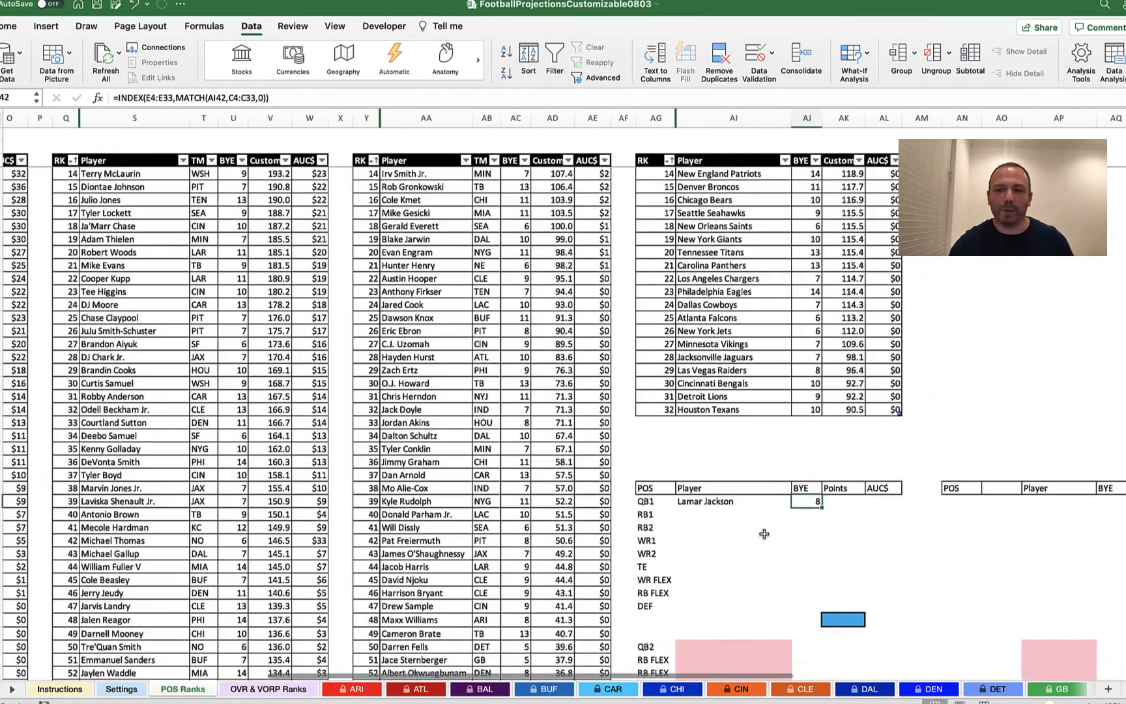
{"action": "left_click", "coordinate": [749, 506]}
{"action": "left_click", "coordinate": [796, 500]}
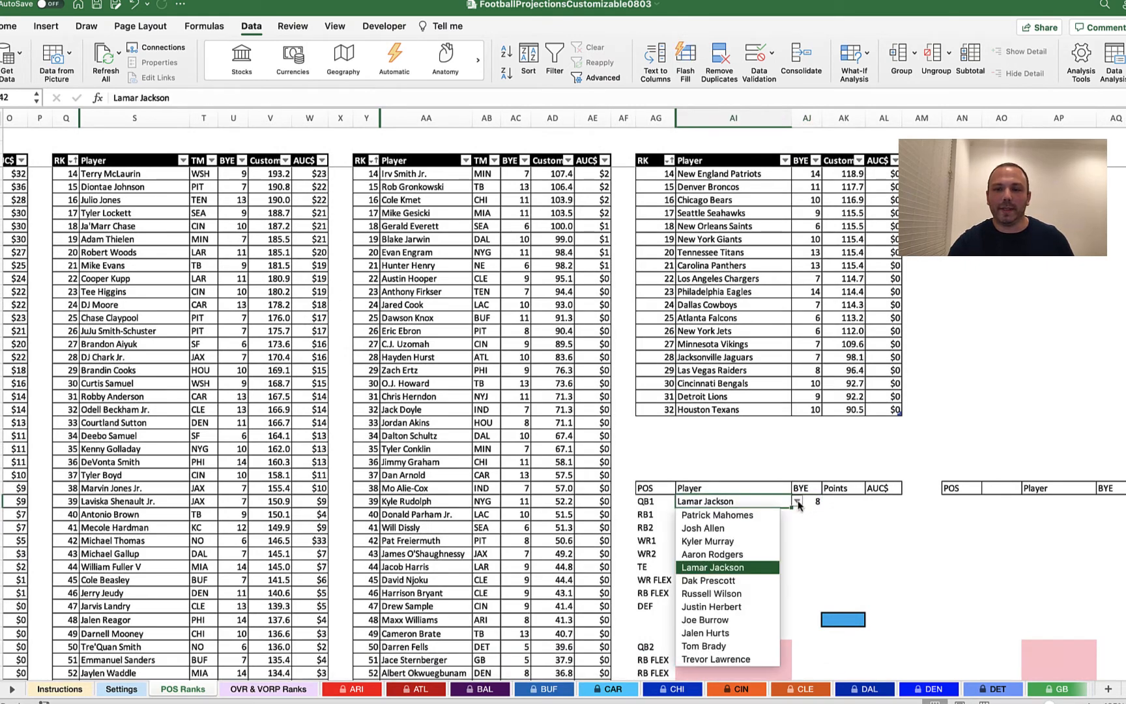
{"action": "left_click", "coordinate": [734, 619]}
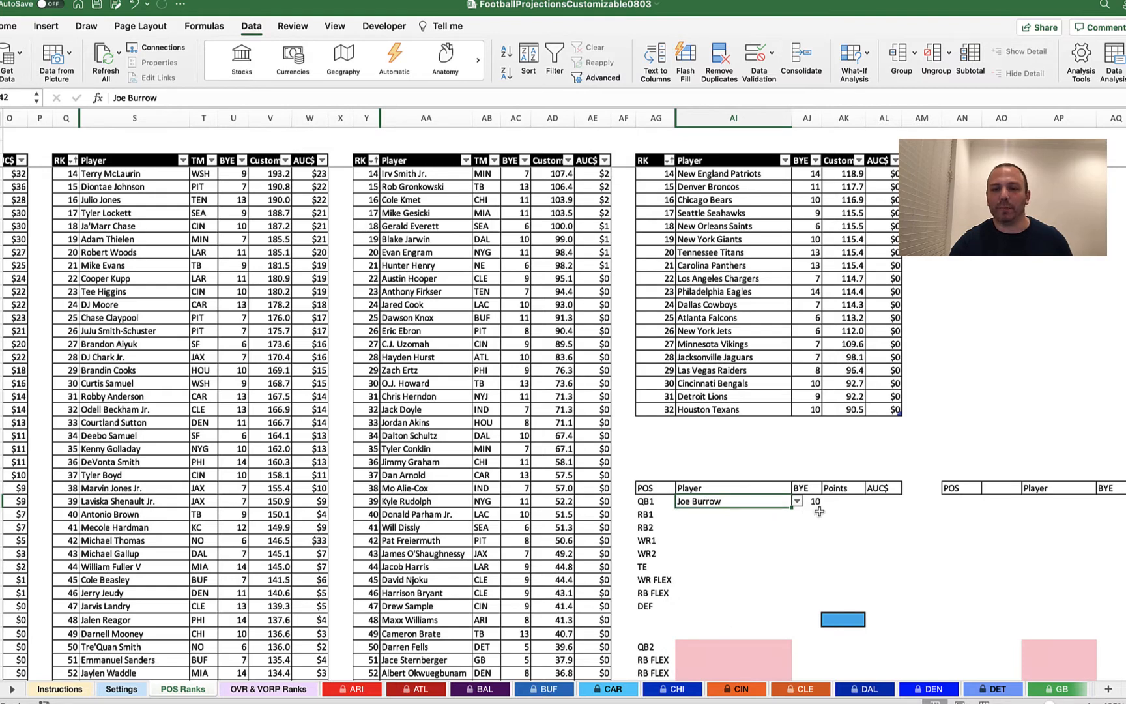
Start an INDEX formula in the QB1 Points cell AK42 with the top 30 quarterbacks' custom points, F4:F33, as the array.
{"action": "left_click", "coordinate": [843, 502]}
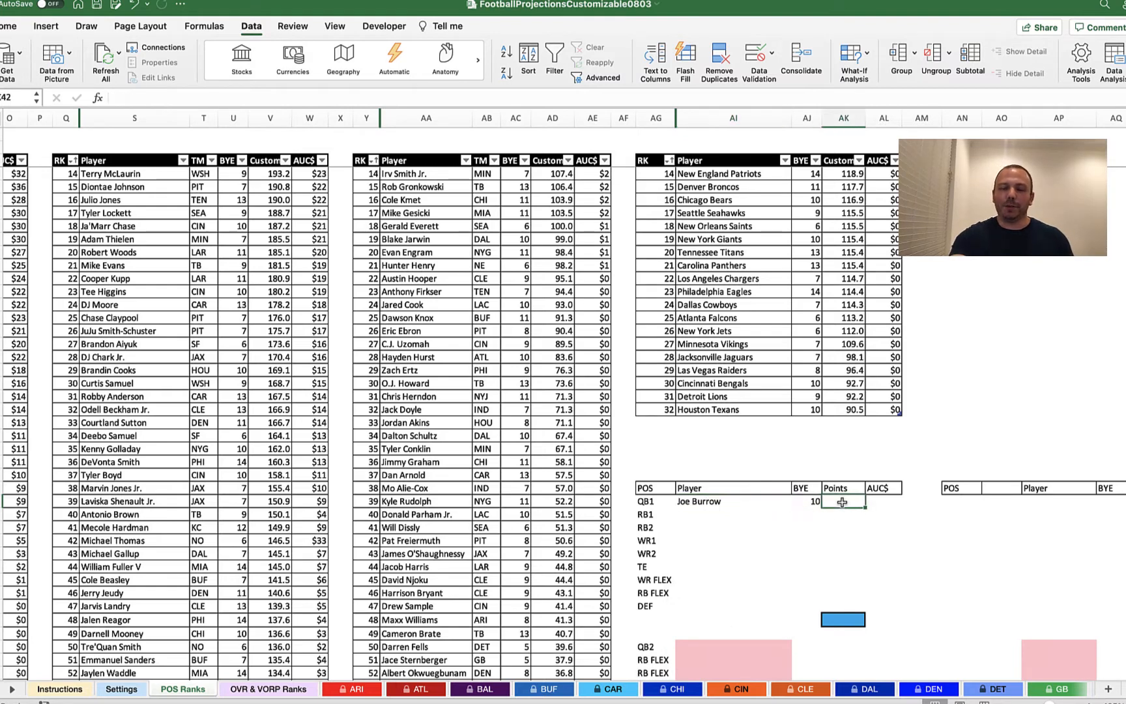
{"action": "type", "text": "=index"}
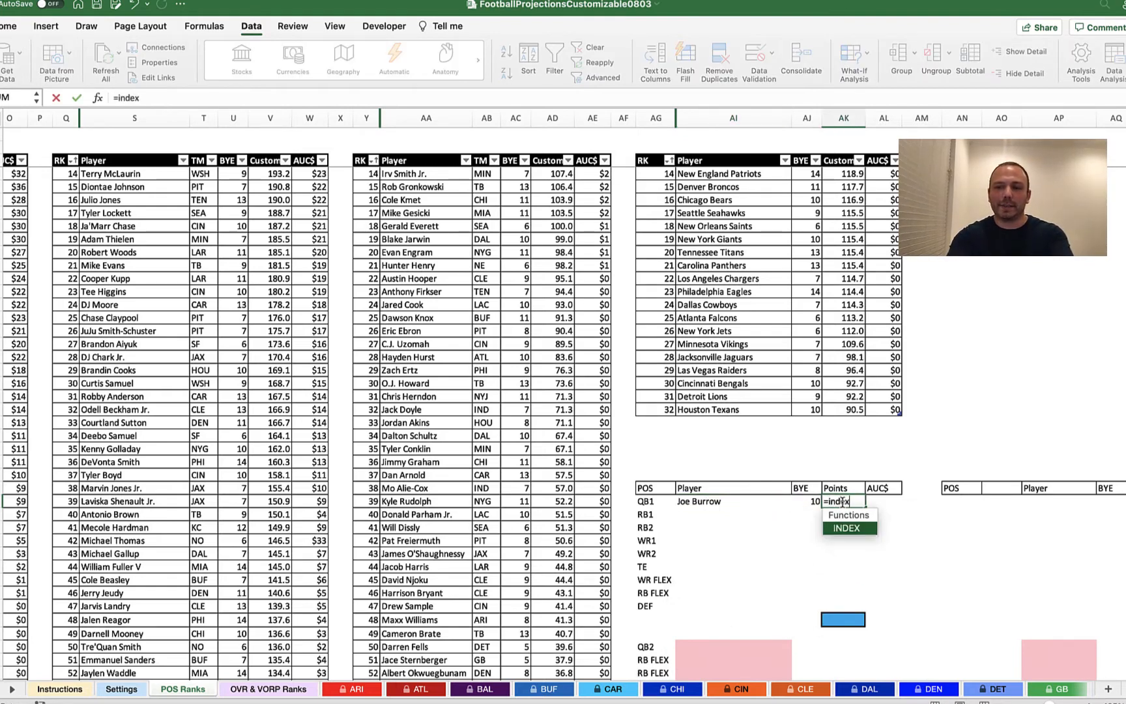
{"action": "key", "text": "Tab"}
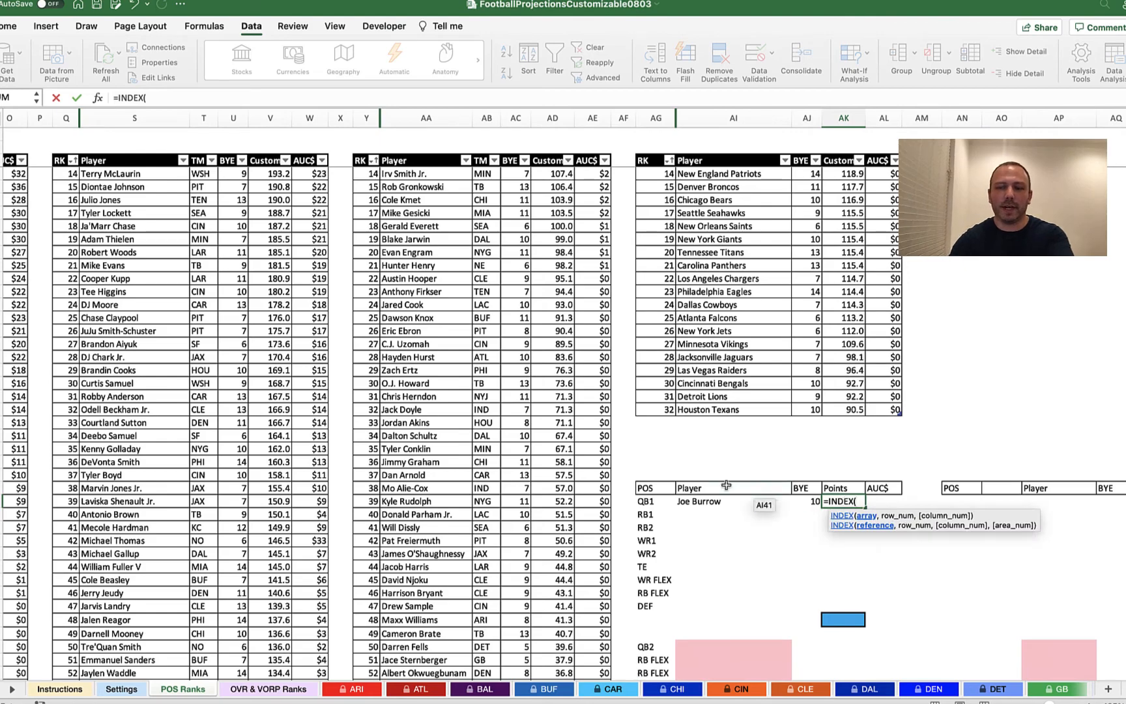
{"action": "scroll", "coordinate": [725, 484], "scroll_direction": "left", "scroll_amount": 10}
{"action": "scroll", "coordinate": [725, 484], "scroll_direction": "up", "scroll_amount": 5}
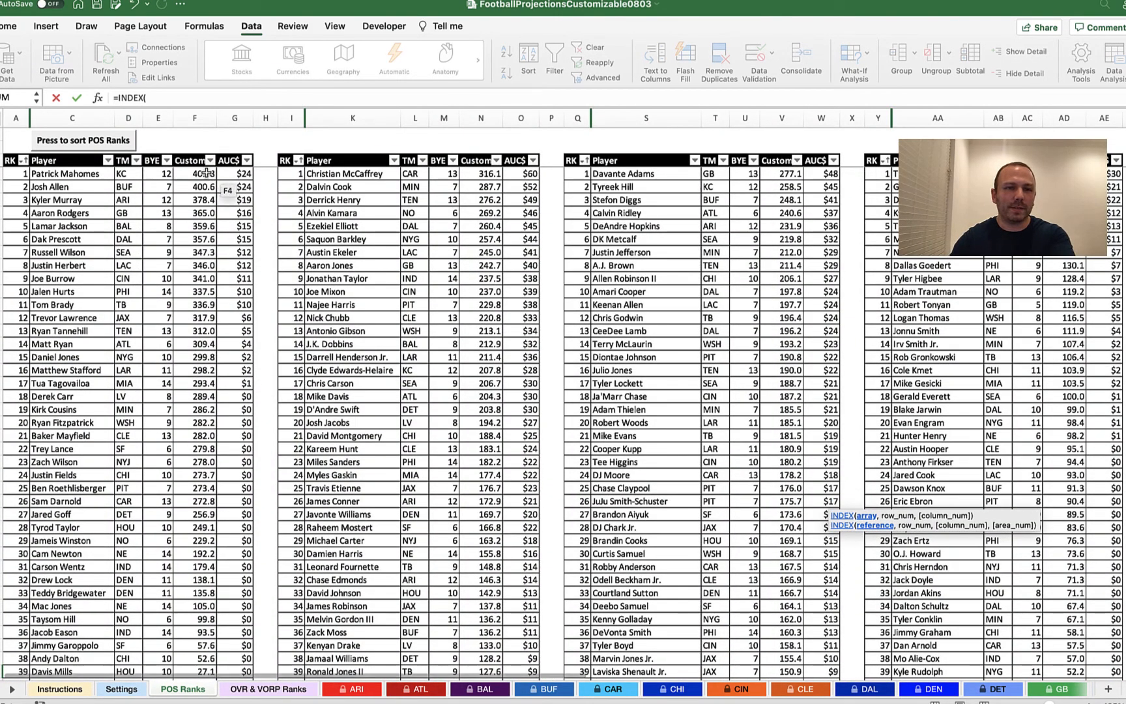
{"action": "left_click_drag", "start_coordinate": [194, 174], "coordinate": [185, 552]}
{"action": "type", "text": ","}
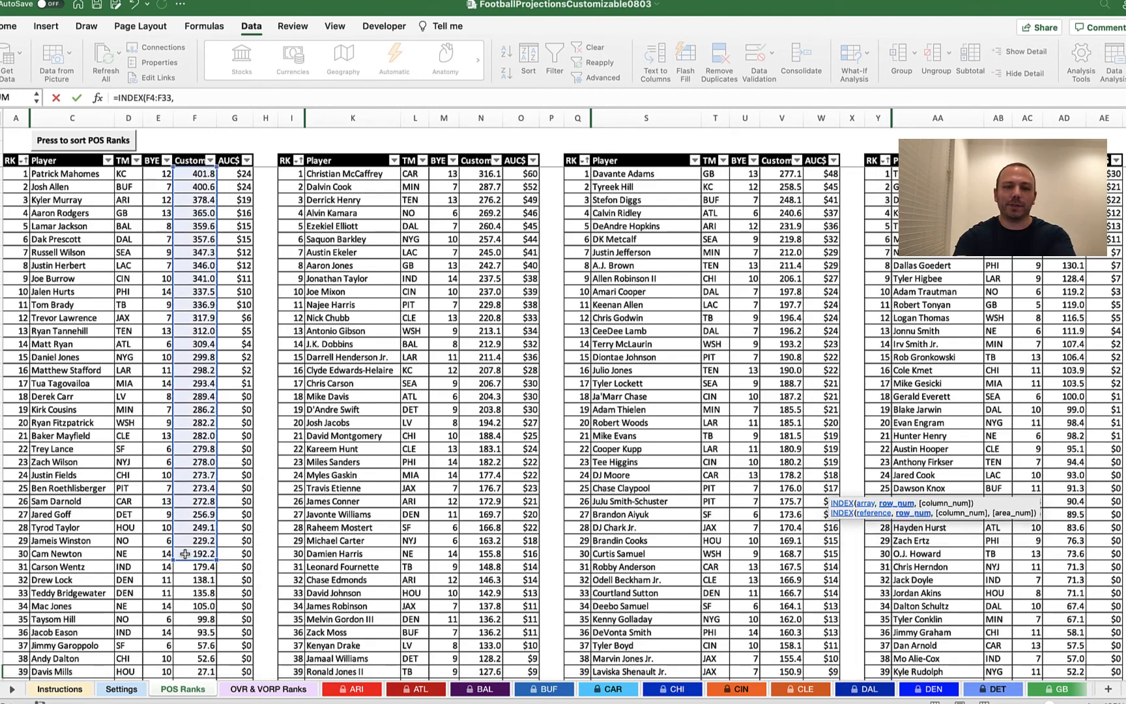
Add a MATCH function as the Points formula's row number, with the QB1 player cell AI42 as the lookup value.
{"action": "type", "text": "MATCH"}
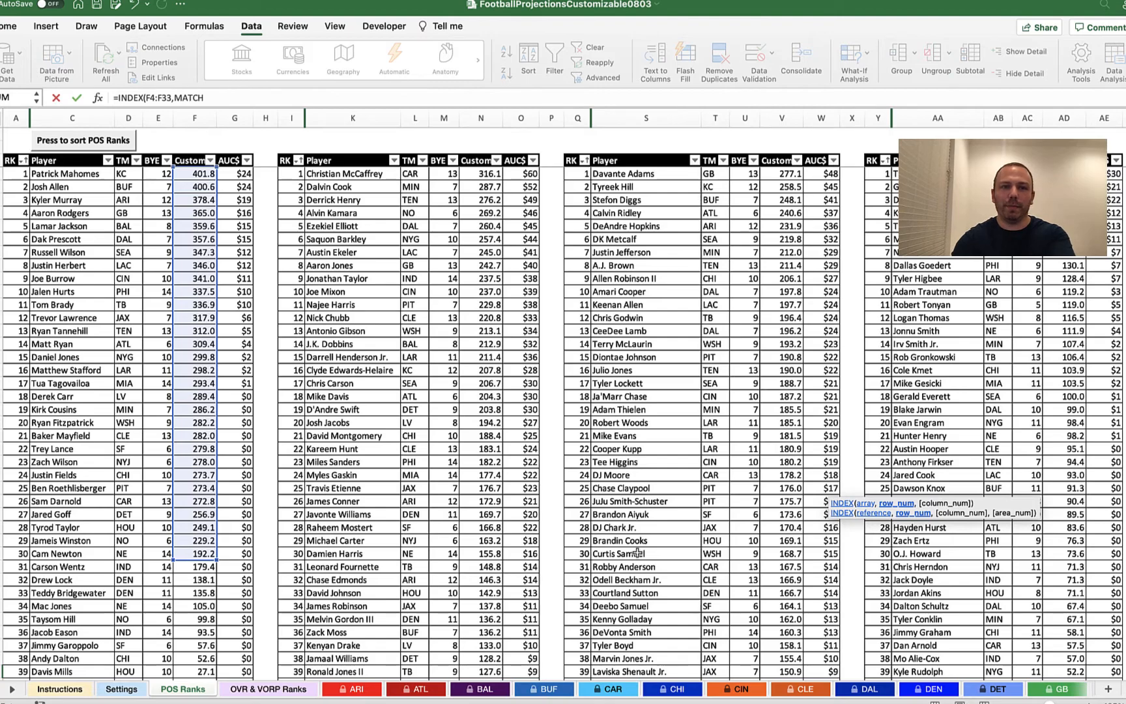
{"action": "scroll", "coordinate": [637, 553], "scroll_direction": "right", "scroll_amount": 10}
{"action": "scroll", "coordinate": [599, 584], "scroll_direction": "down", "scroll_amount": 7}
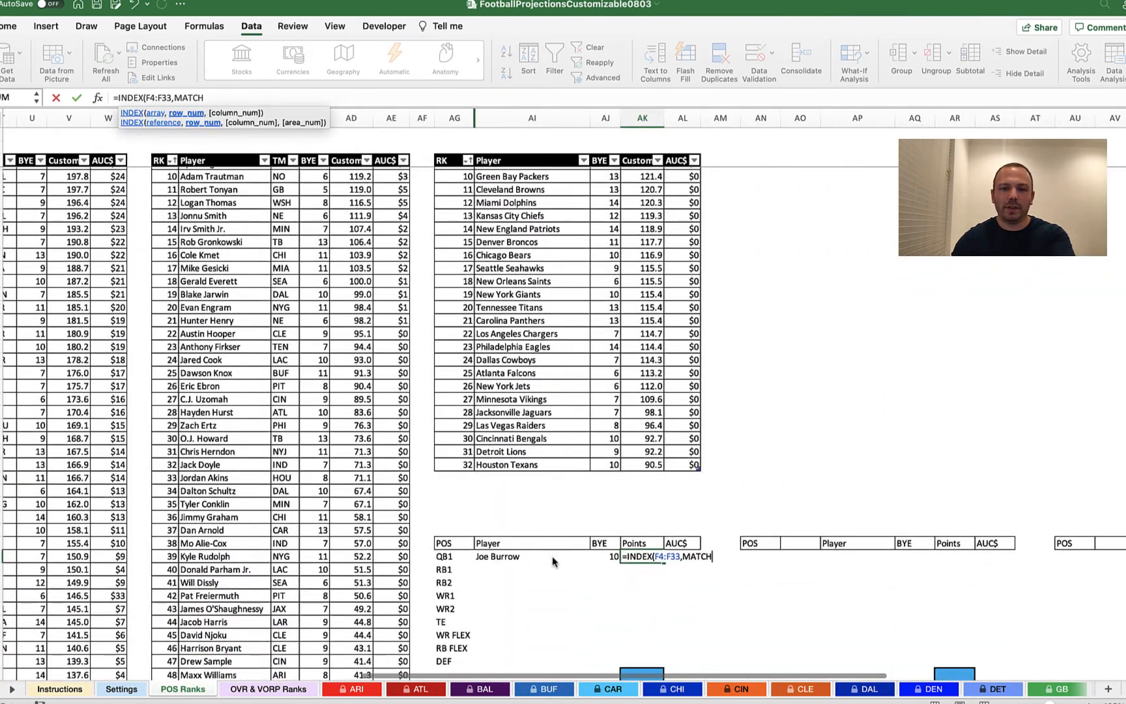
{"action": "left_click", "coordinate": [551, 556]}
{"action": "left_click", "coordinate": [641, 556]}
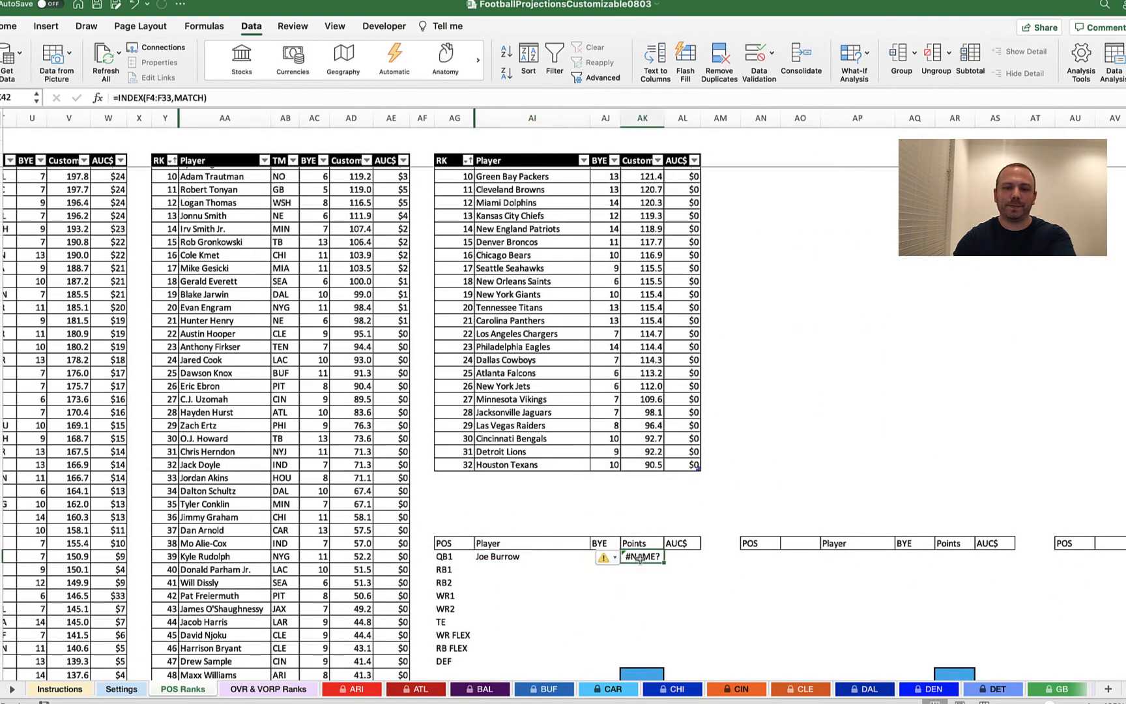
{"action": "left_click", "coordinate": [217, 97]}
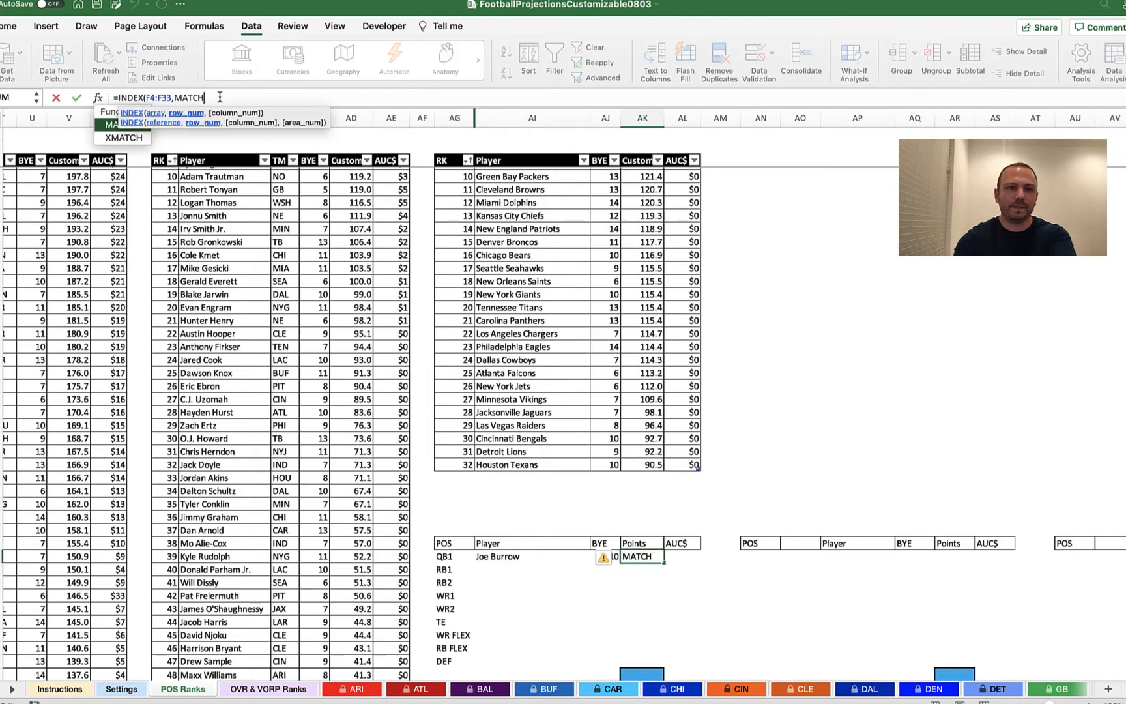
{"action": "type", "text": "("}
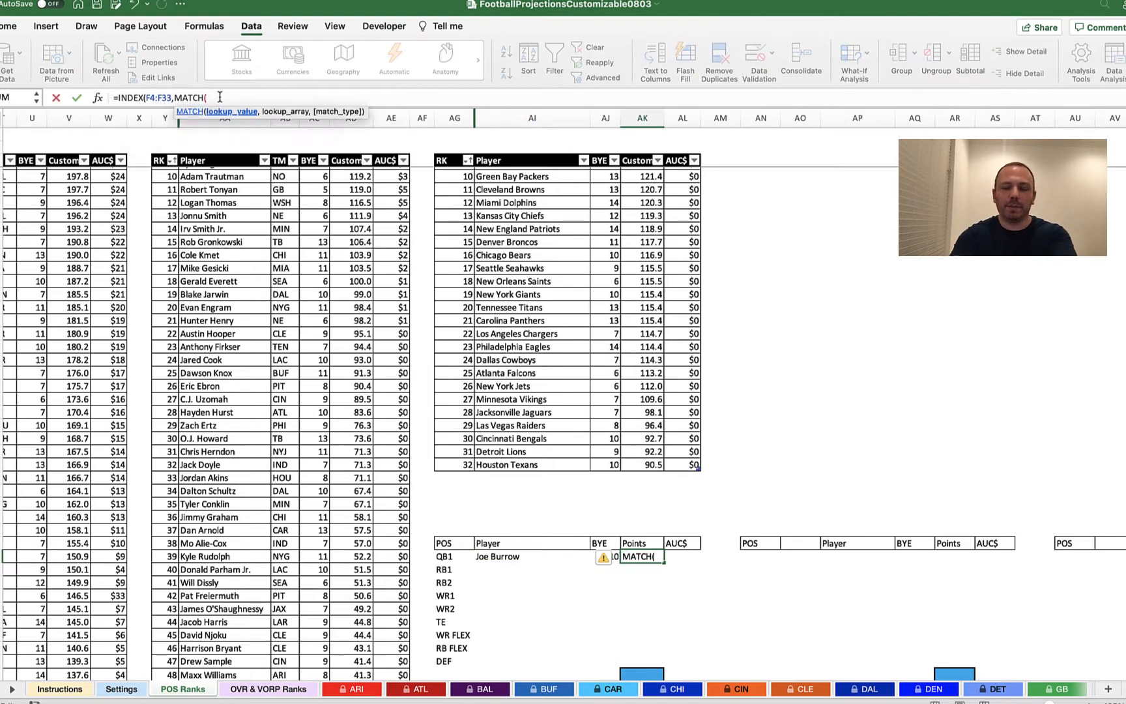
{"action": "left_click", "coordinate": [523, 555]}
{"action": "type", "text": ","}
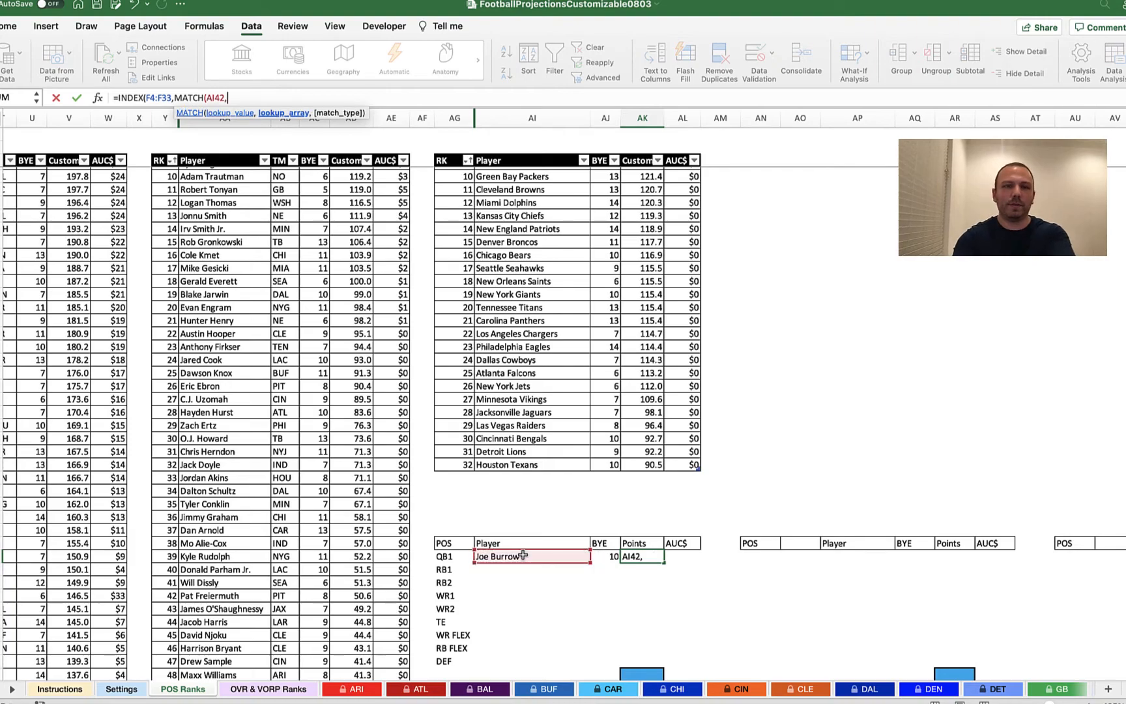
Complete the Points formula as =INDEX(F4:F33,MATCH(AI42,C4:C33,0)), using quarterback names C4:C33 as lookup array with an exact match.
{"action": "scroll", "coordinate": [229, 502], "scroll_direction": "left", "scroll_amount": 10}
{"action": "scroll", "coordinate": [229, 501], "scroll_direction": "up", "scroll_amount": 3}
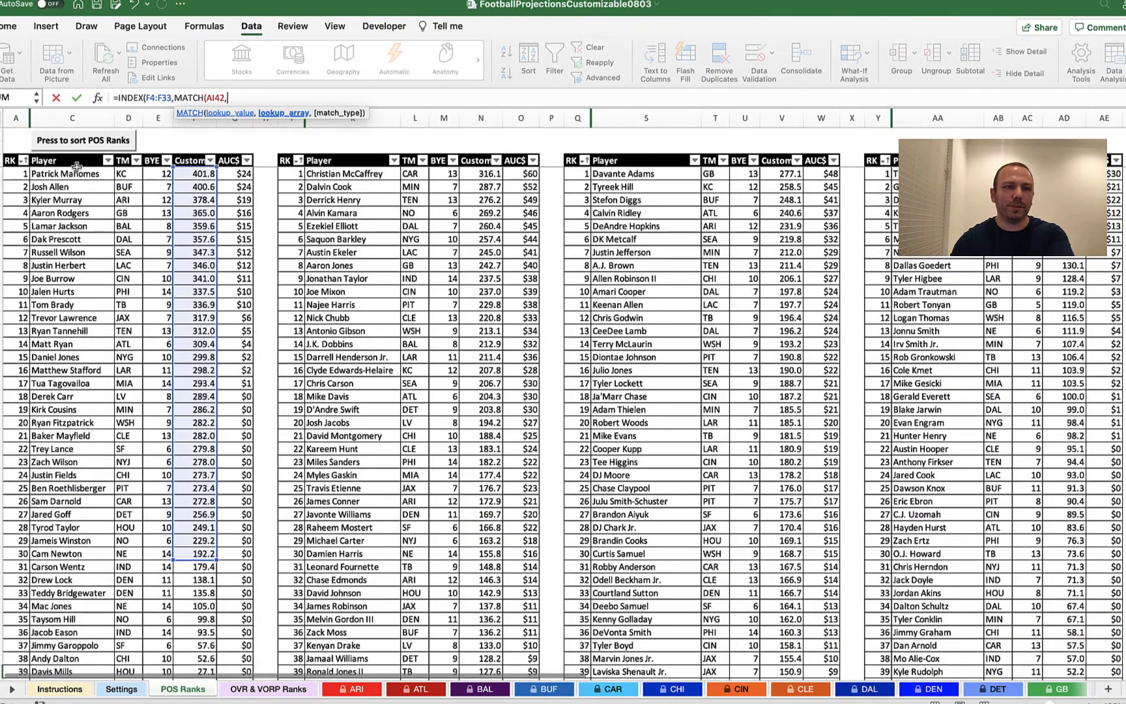
{"action": "left_click_drag", "start_coordinate": [74, 174], "coordinate": [73, 553]}
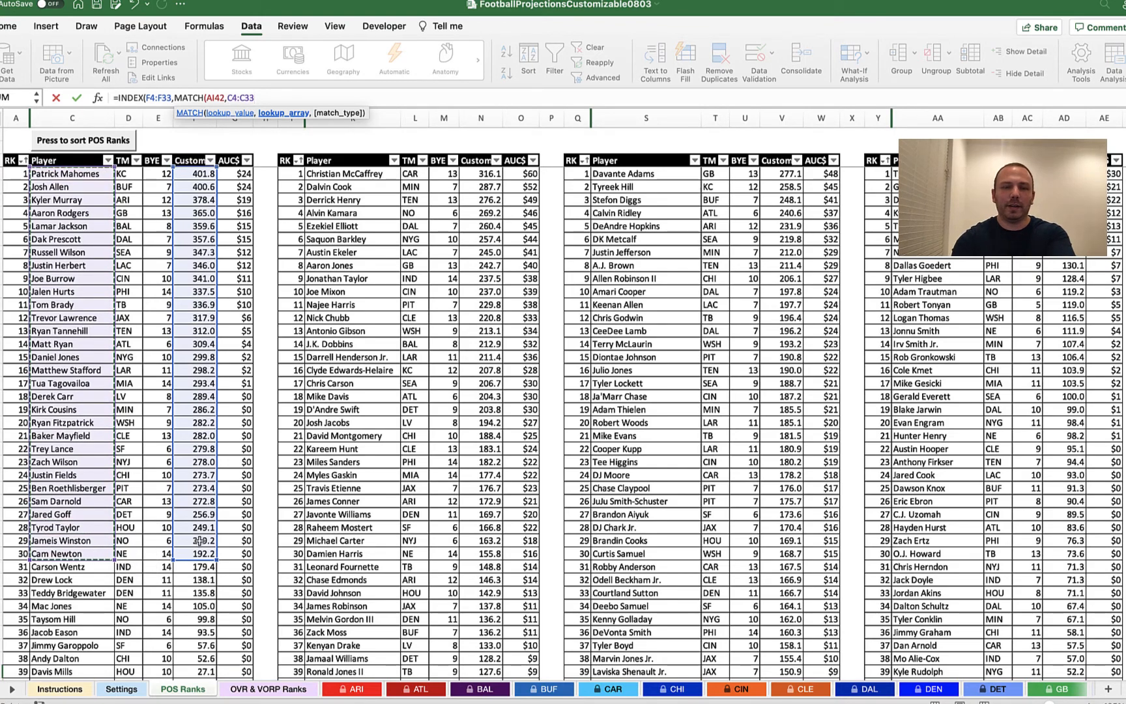
{"action": "type", "text": ",0"}
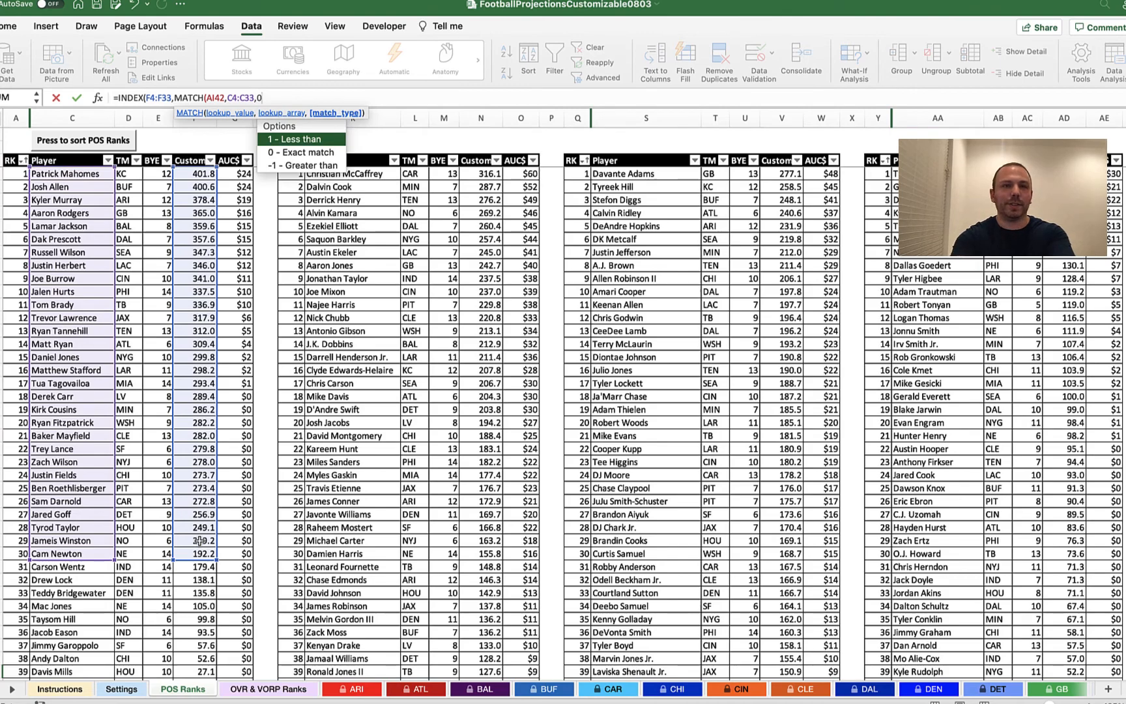
{"action": "type", "text": "))"}
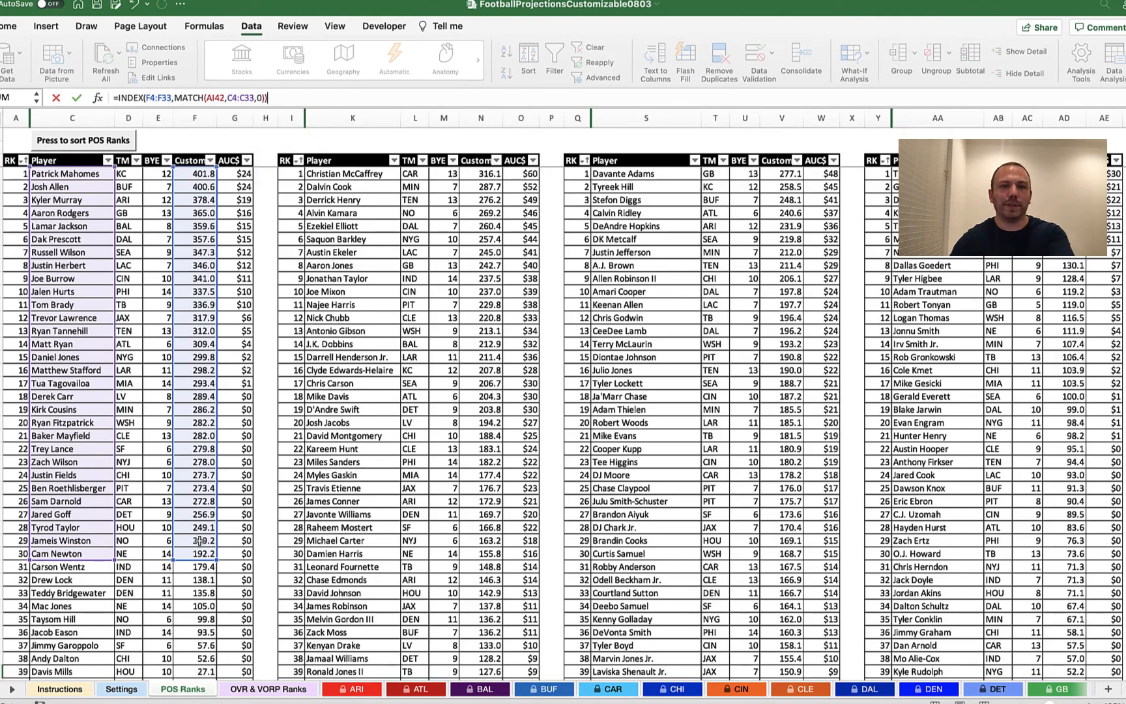
{"action": "key", "text": "Return"}
Start an INDEX formula in the QB1 AUC$ cell AL42 with the top 30 quarterbacks' auction values, G4:G33, as the array.
{"action": "scroll", "coordinate": [759, 607], "scroll_direction": "right", "scroll_amount": 5}
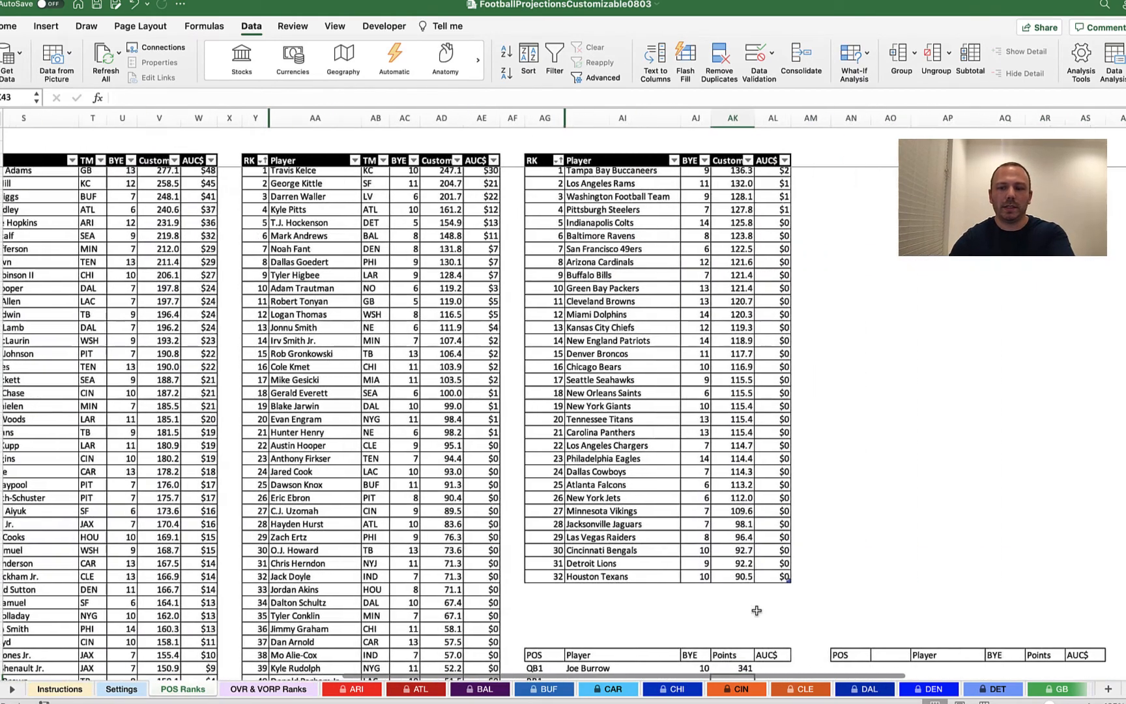
{"action": "scroll", "coordinate": [758, 608], "scroll_direction": "down", "scroll_amount": 5}
{"action": "left_click", "coordinate": [758, 576]}
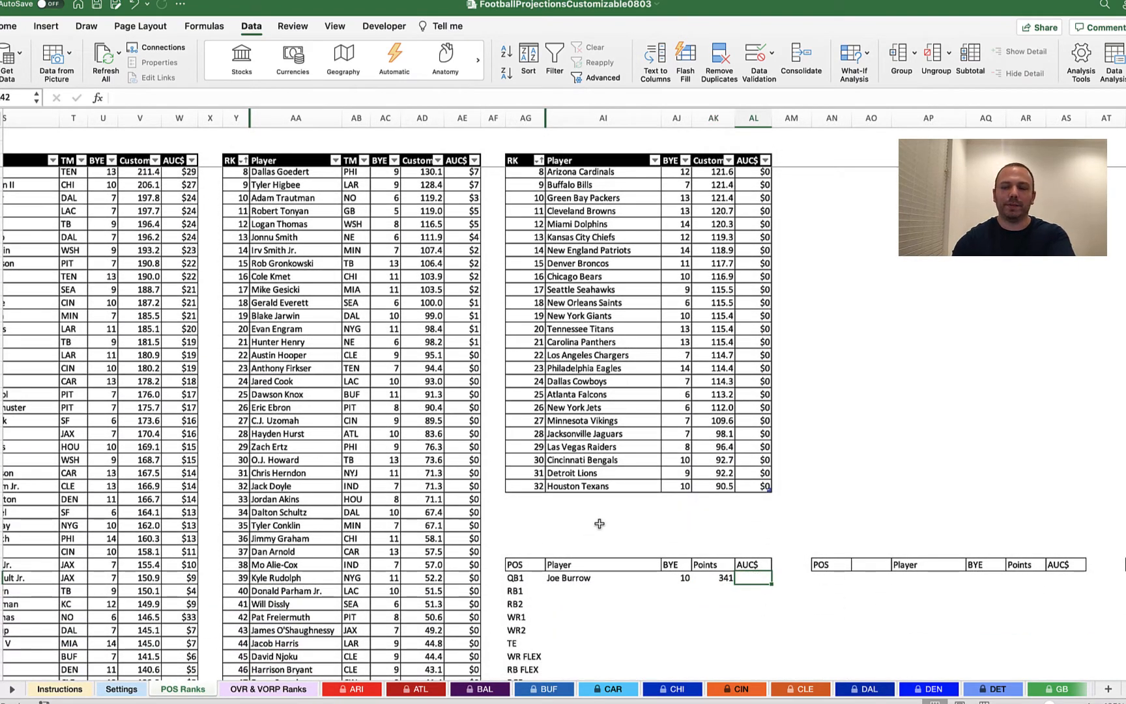
{"action": "type", "text": "=index"}
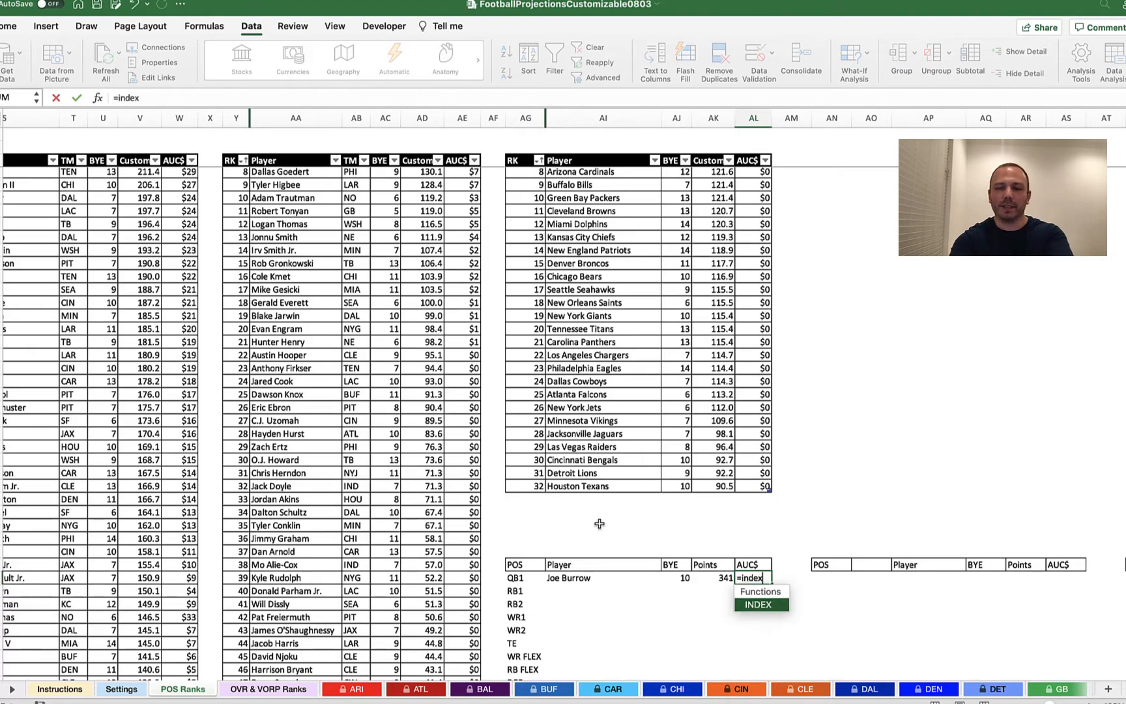
{"action": "double_click", "coordinate": [750, 604]}
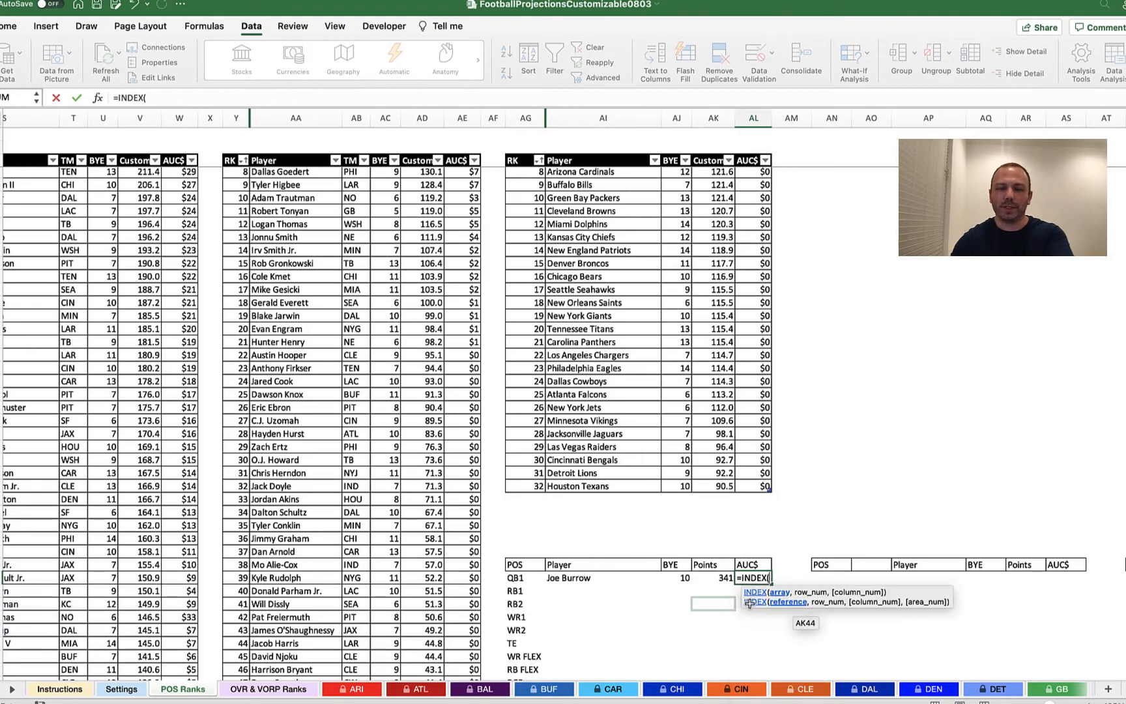
{"action": "scroll", "coordinate": [391, 518], "scroll_direction": "left", "scroll_amount": 15}
{"action": "scroll", "coordinate": [391, 517], "scroll_direction": "up", "scroll_amount": 3}
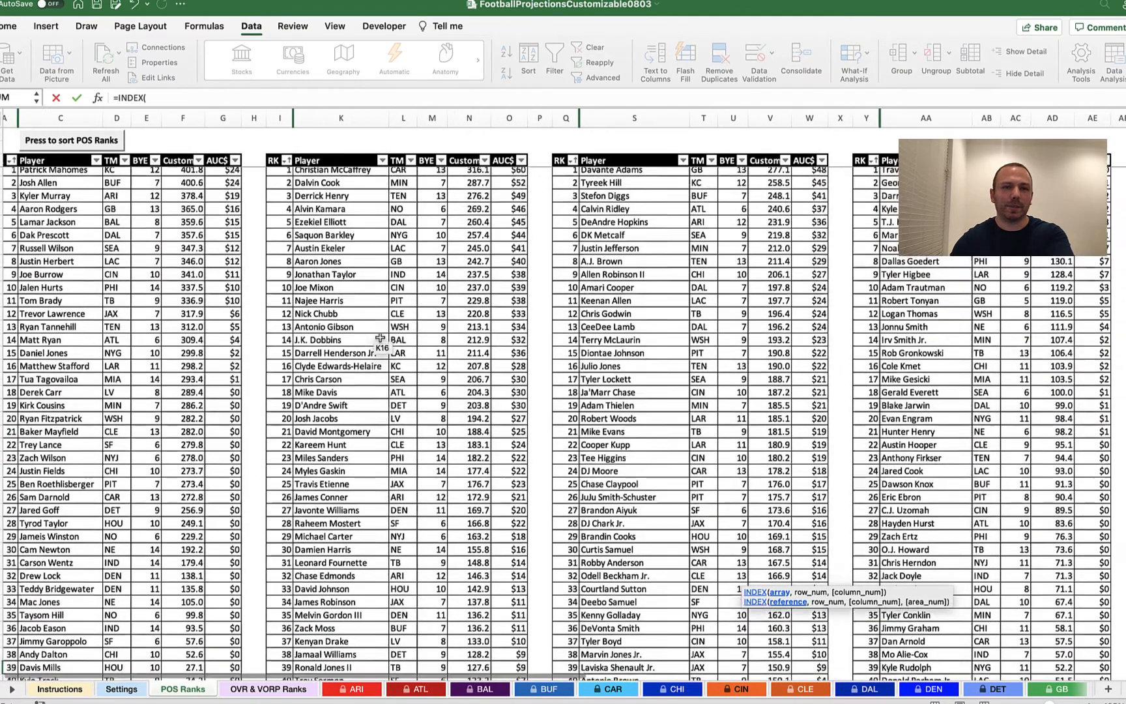
{"action": "scroll", "coordinate": [360, 297], "scroll_direction": "left", "scroll_amount": 1}
{"action": "scroll", "coordinate": [360, 298], "scroll_direction": "up", "scroll_amount": 1}
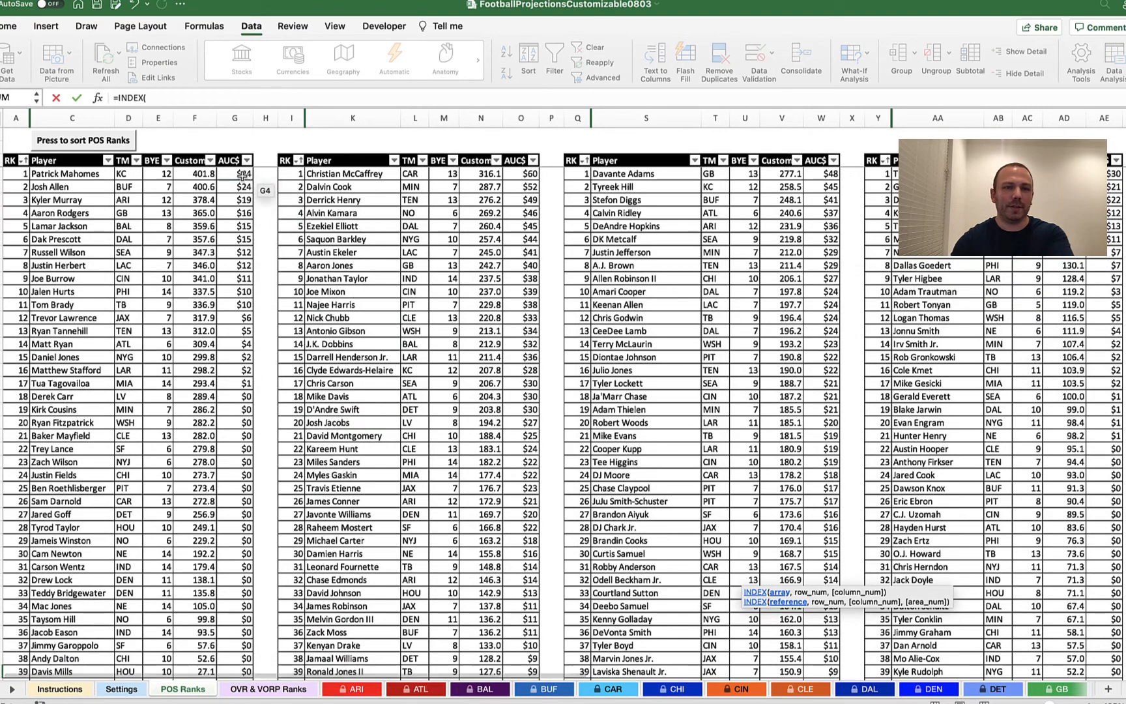
{"action": "left_click_drag", "start_coordinate": [240, 172], "coordinate": [226, 552]}
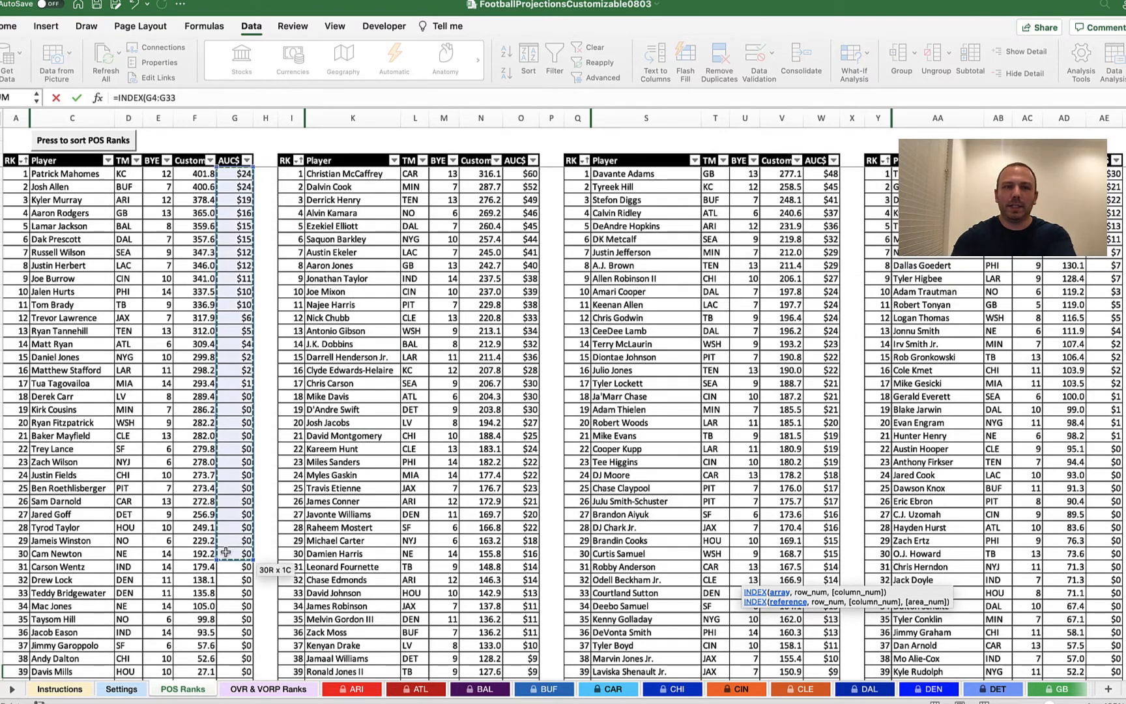
{"action": "type", "text": ","}
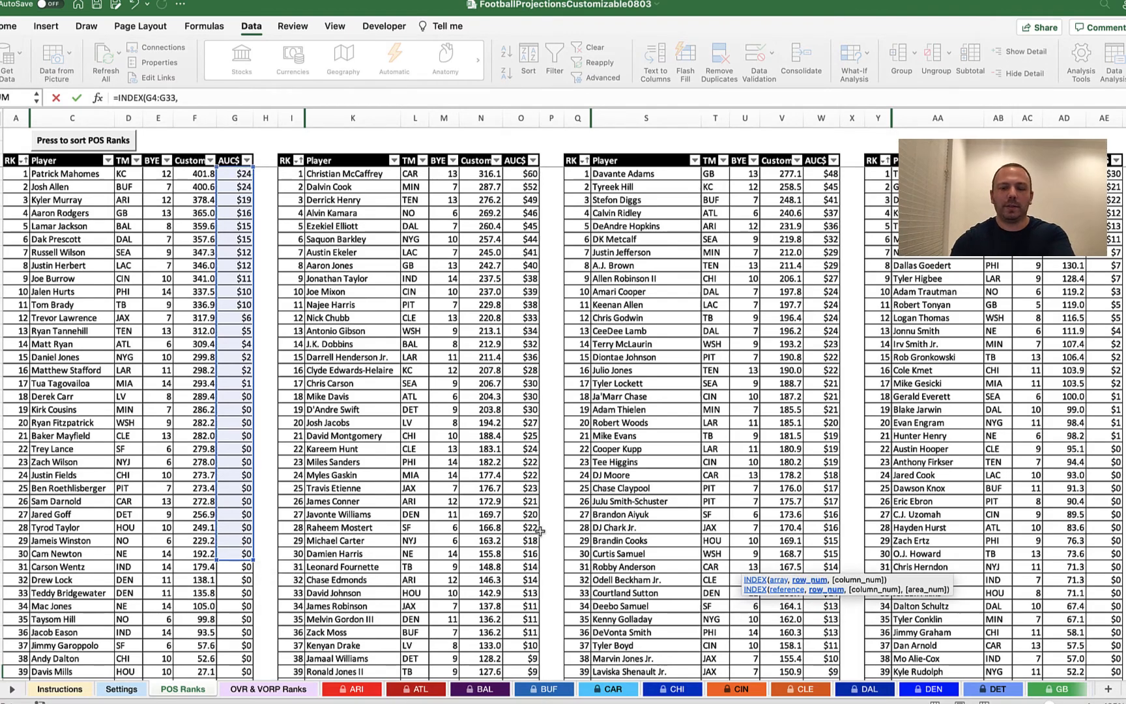
Add a MATCH function as the AUC$ formula's row number, with the QB1 player cell AI42 as the lookup value.
{"action": "type", "text": "MATCH("}
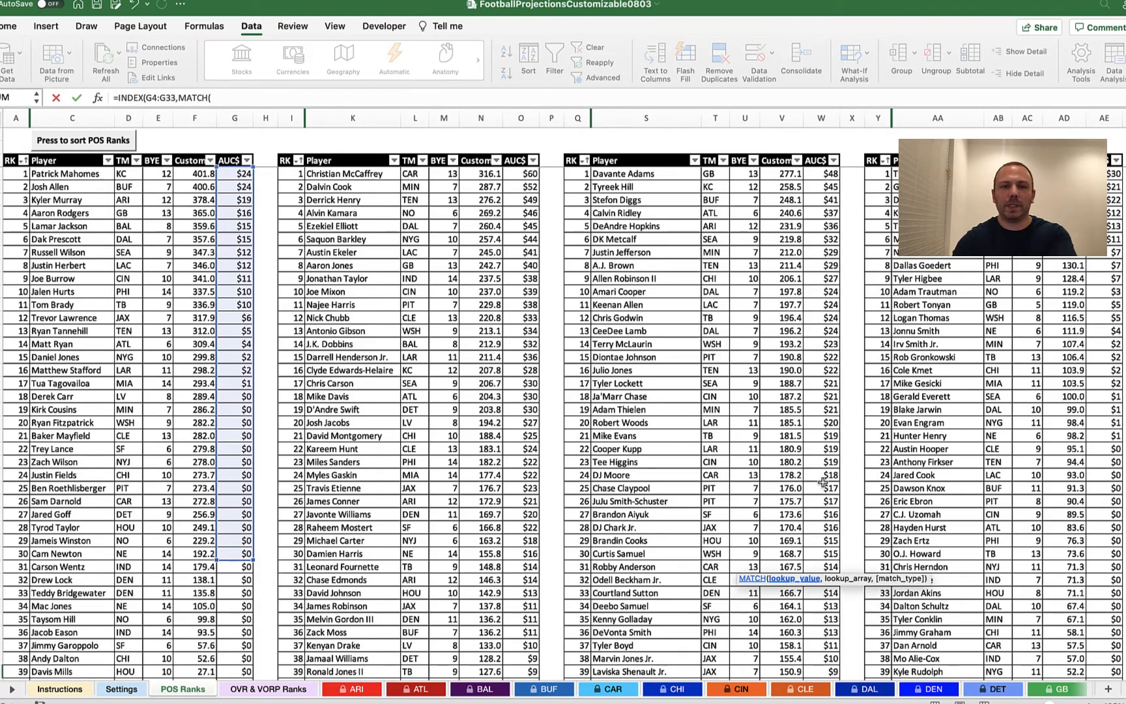
{"action": "scroll", "coordinate": [822, 482], "scroll_direction": "down", "scroll_amount": 6}
{"action": "scroll", "coordinate": [822, 482], "scroll_direction": "right", "scroll_amount": 6}
{"action": "left_click", "coordinate": [843, 412]}
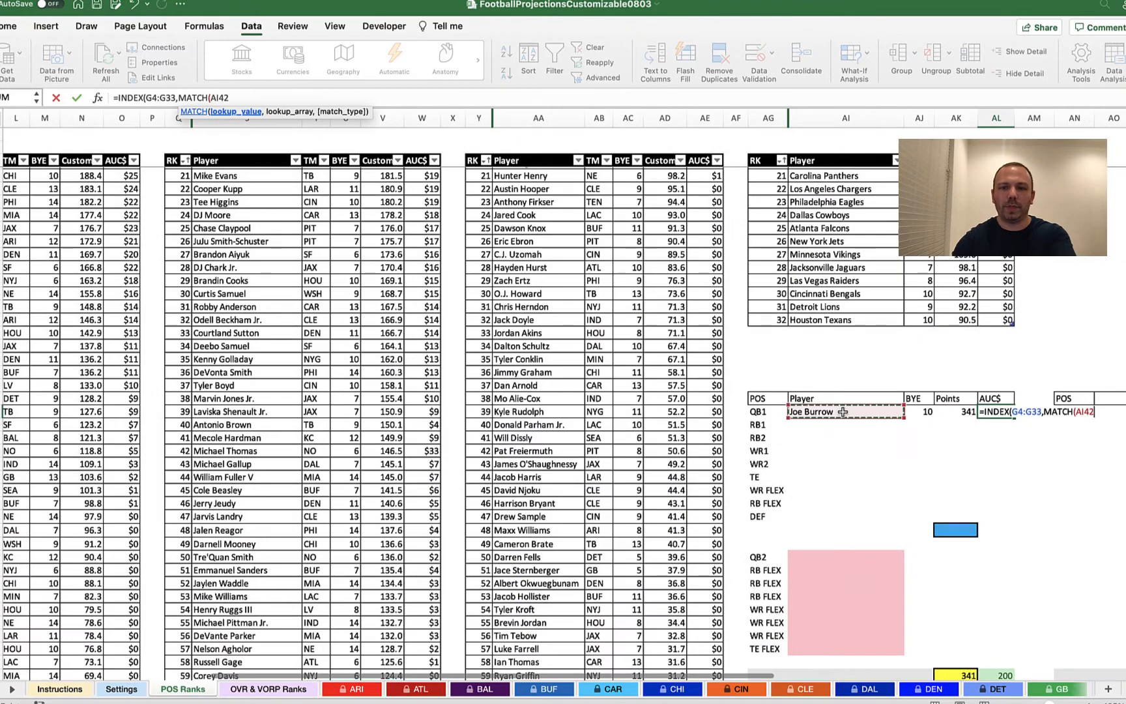
{"action": "type", "text": ","}
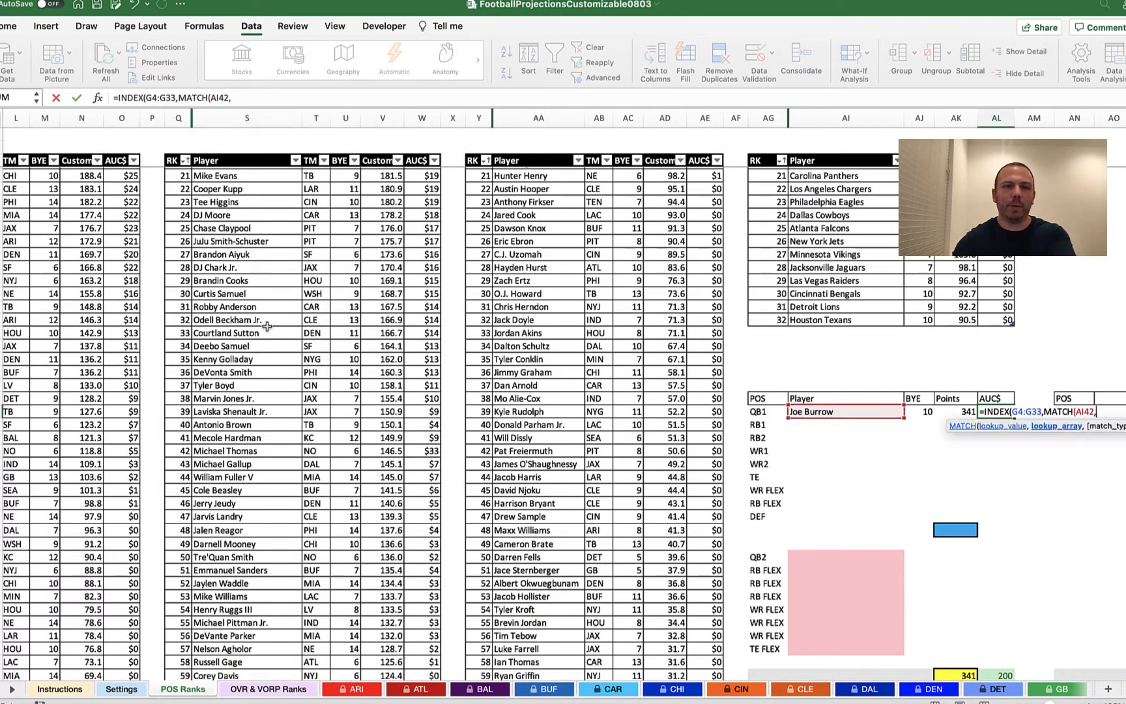
Complete the AUC$ formula as =INDEX(G4:G33,MATCH(AI42,C4:C33,0)), using quarterback names C4:C33 as lookup array with an exact match.
{"action": "scroll", "coordinate": [266, 327], "scroll_direction": "up", "scroll_amount": 3}
{"action": "scroll", "coordinate": [266, 327], "scroll_direction": "left", "scroll_amount": 5}
{"action": "scroll", "coordinate": [258, 324], "scroll_direction": "up", "scroll_amount": 4}
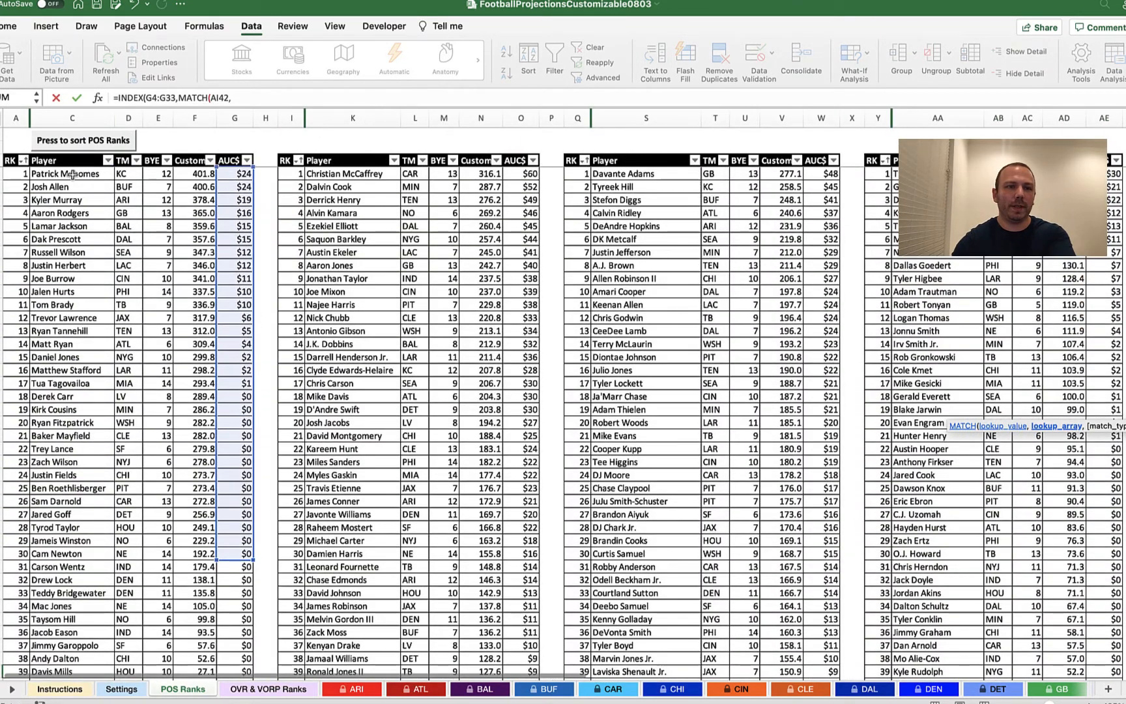
{"action": "left_click_drag", "start_coordinate": [73, 175], "coordinate": [95, 552]}
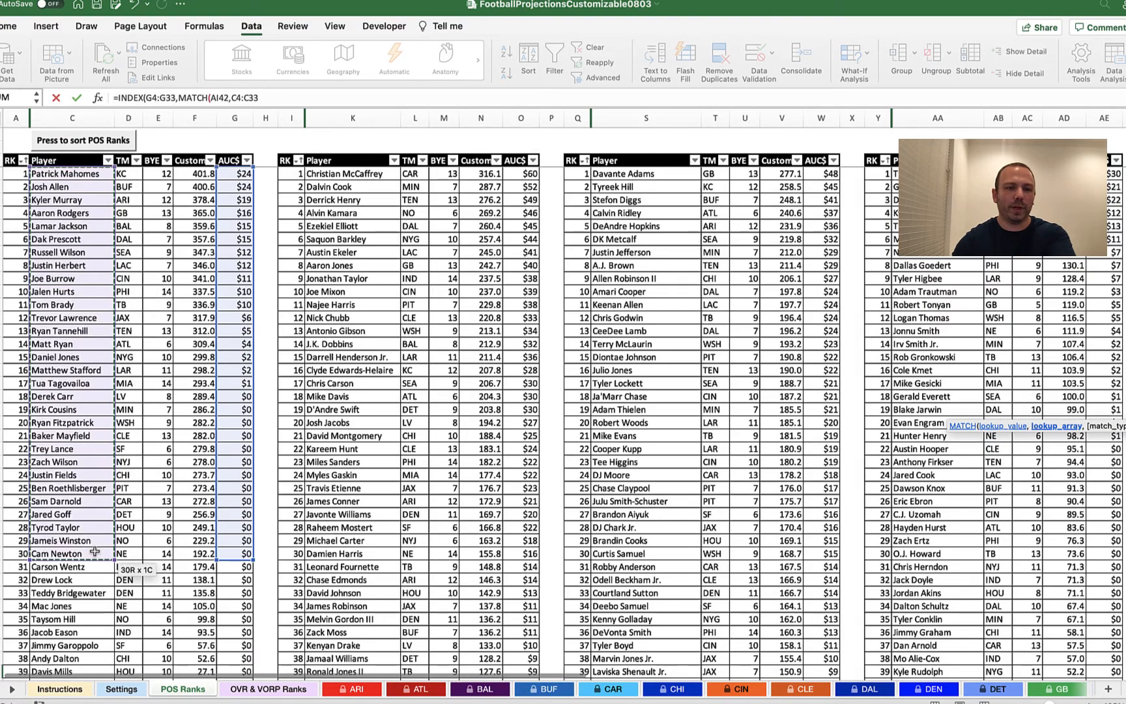
{"action": "type", "text": ","}
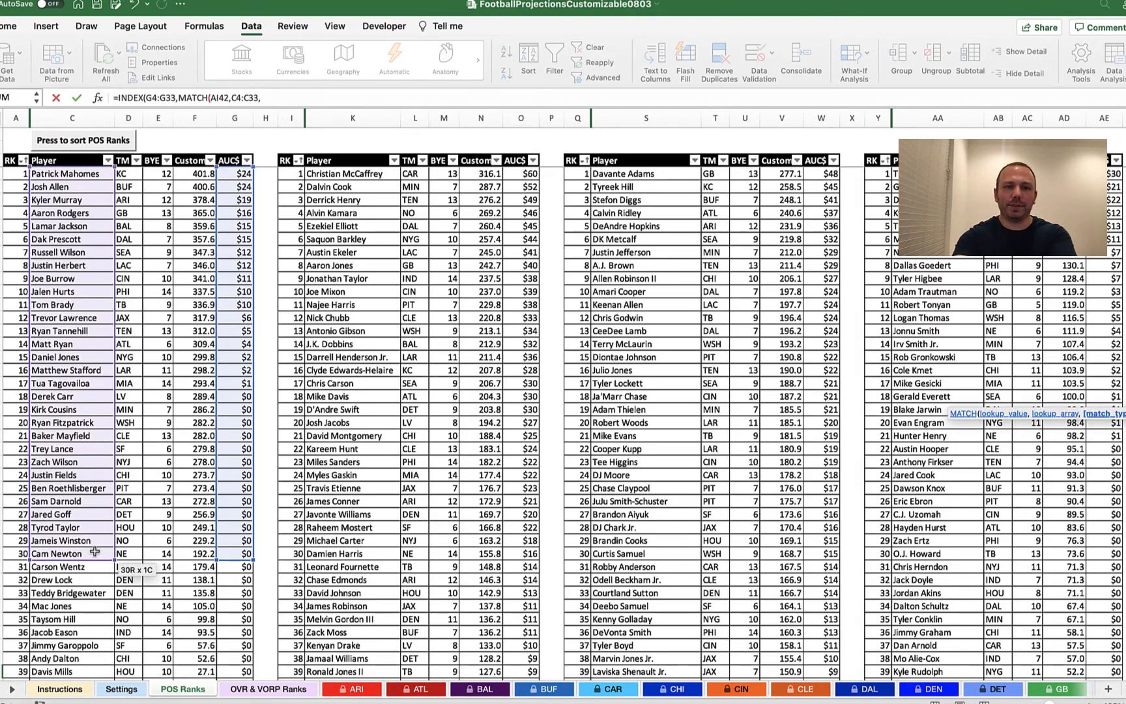
{"action": "type", "text": "0"}
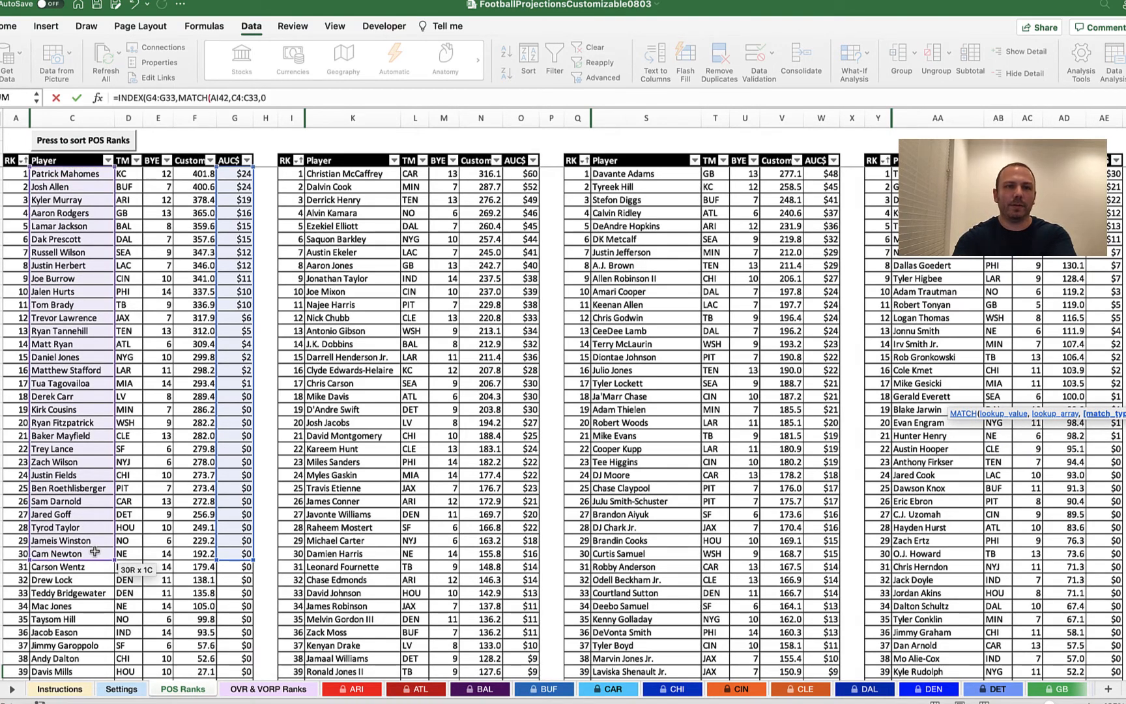
{"action": "type", "text": "))"}
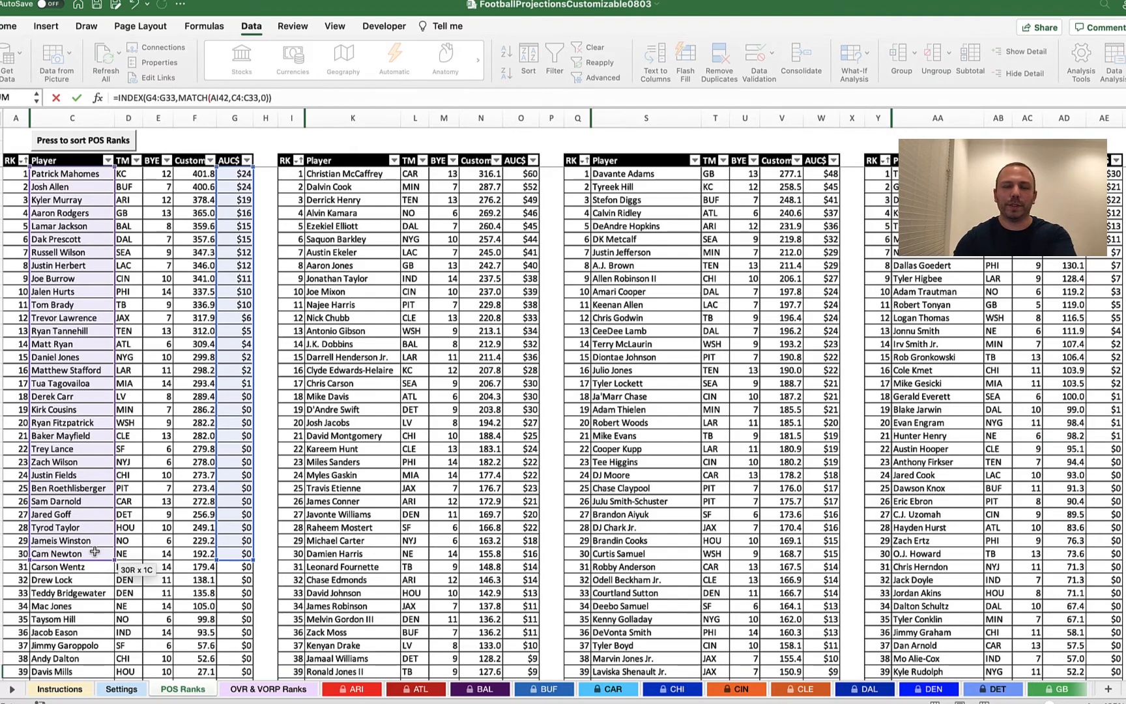
{"action": "key", "text": "Return"}
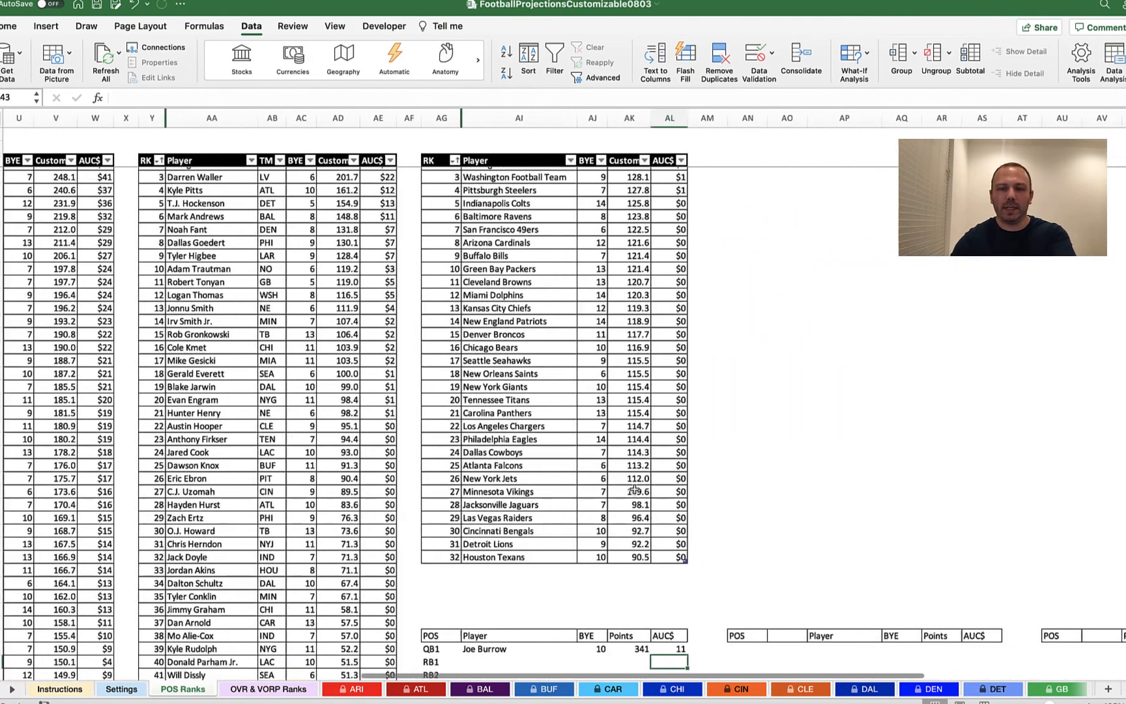
Test the QB1 lookup formulas by choosing Tua Tagovailoa and then Russell Wilson as the QB1 player.
{"action": "scroll", "coordinate": [644, 531], "scroll_direction": "down", "scroll_amount": 6}
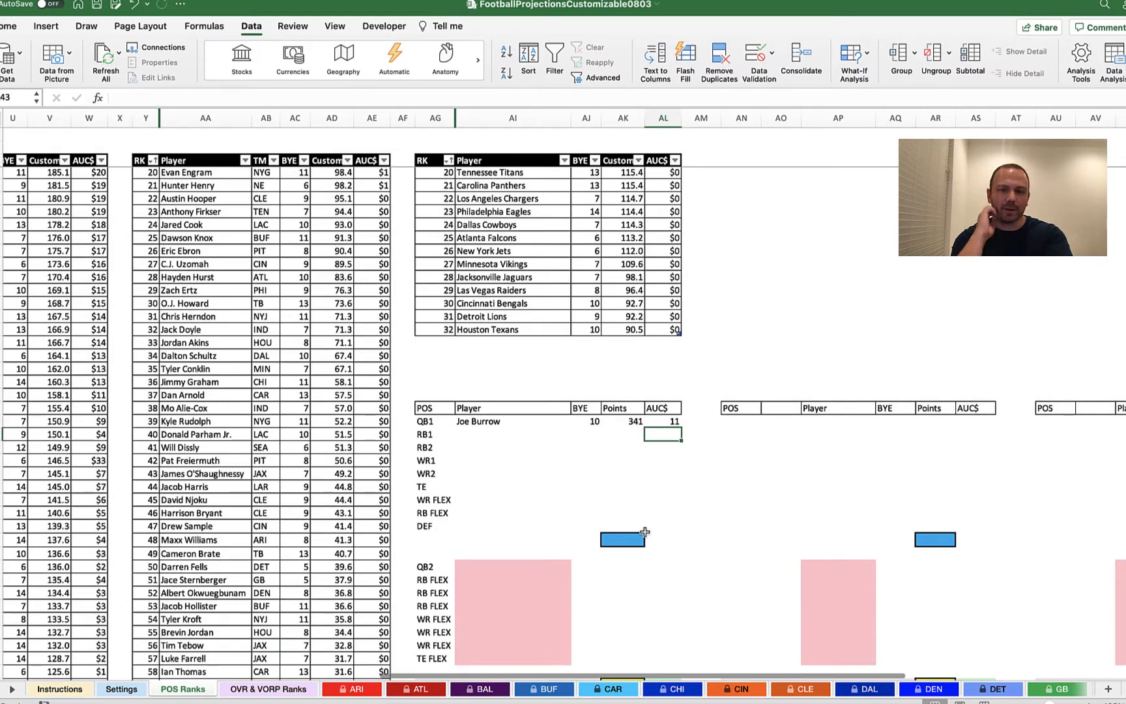
{"action": "left_click", "coordinate": [519, 423]}
{"action": "left_click", "coordinate": [578, 423]}
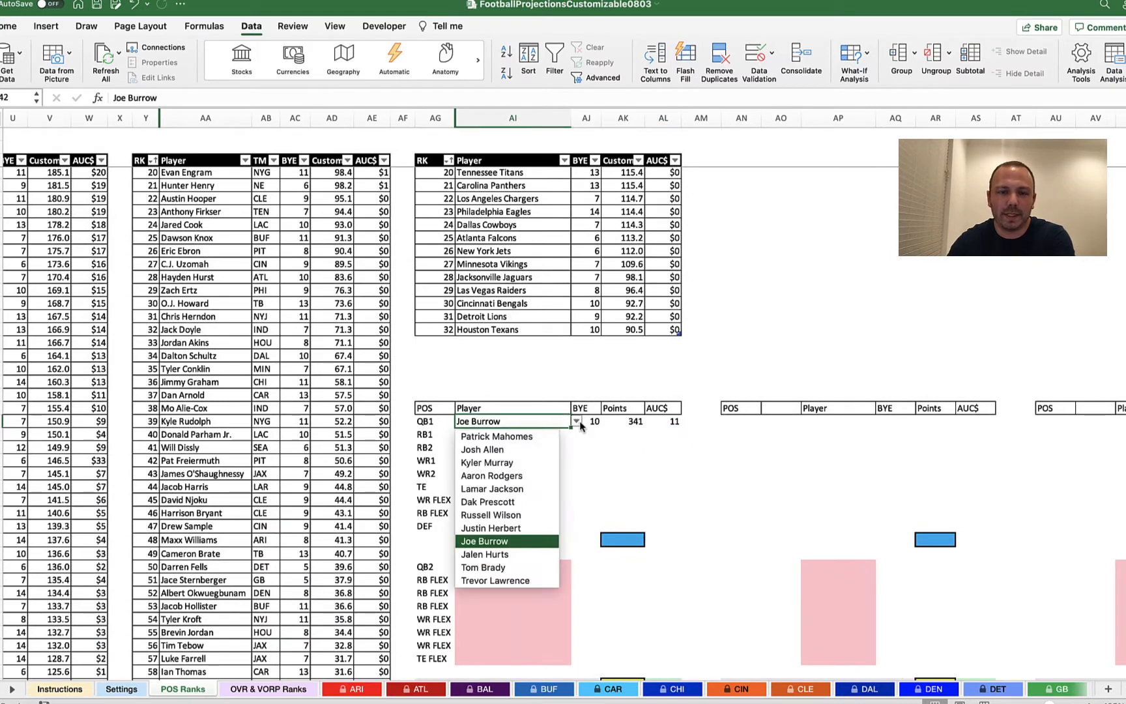
{"action": "scroll", "coordinate": [504, 485], "scroll_direction": "down", "scroll_amount": 7}
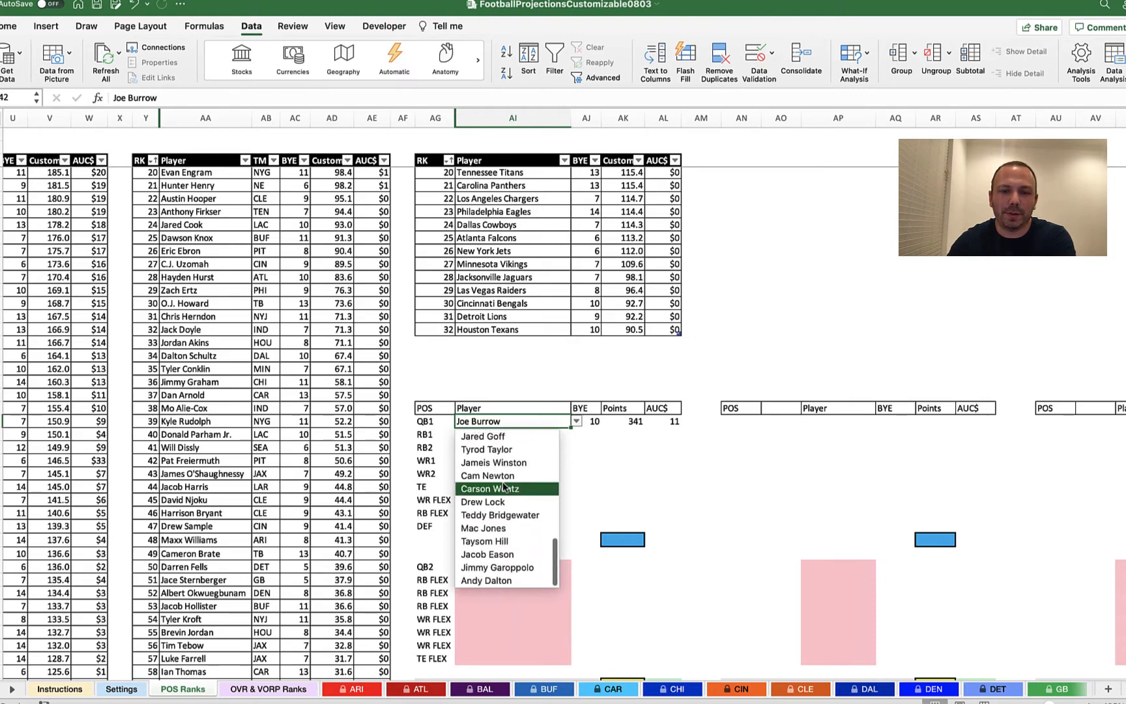
{"action": "scroll", "coordinate": [503, 485], "scroll_direction": "up", "scroll_amount": 5}
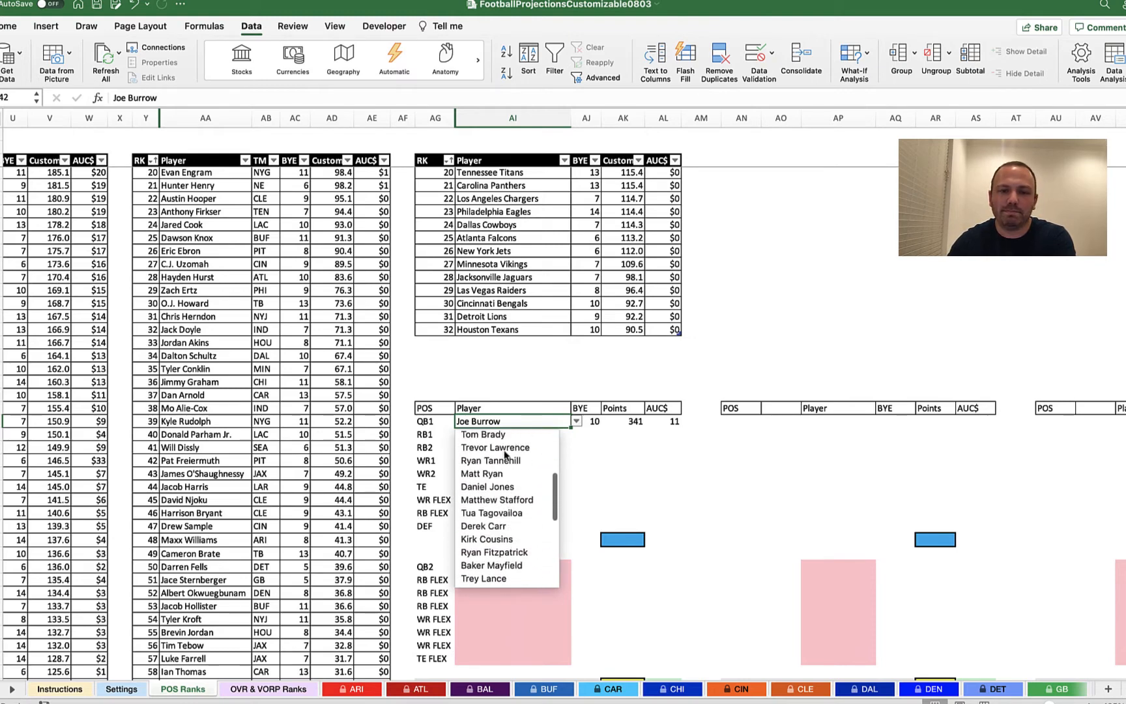
{"action": "left_click", "coordinate": [493, 513]}
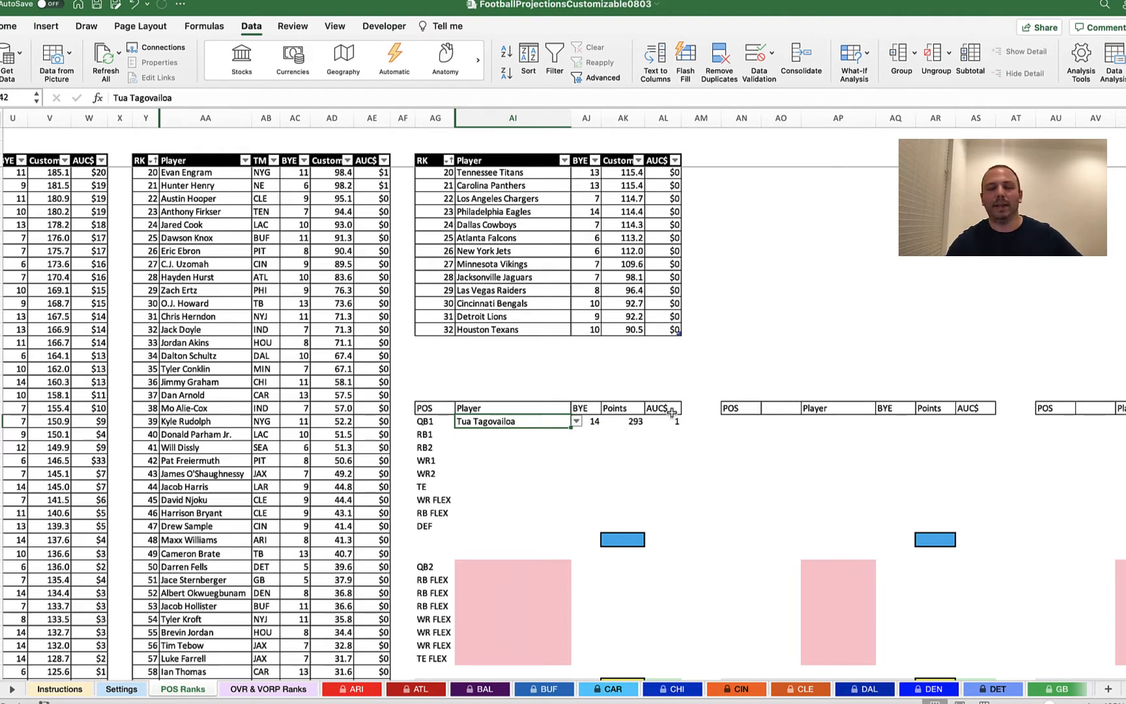
{"action": "left_click", "coordinate": [576, 421]}
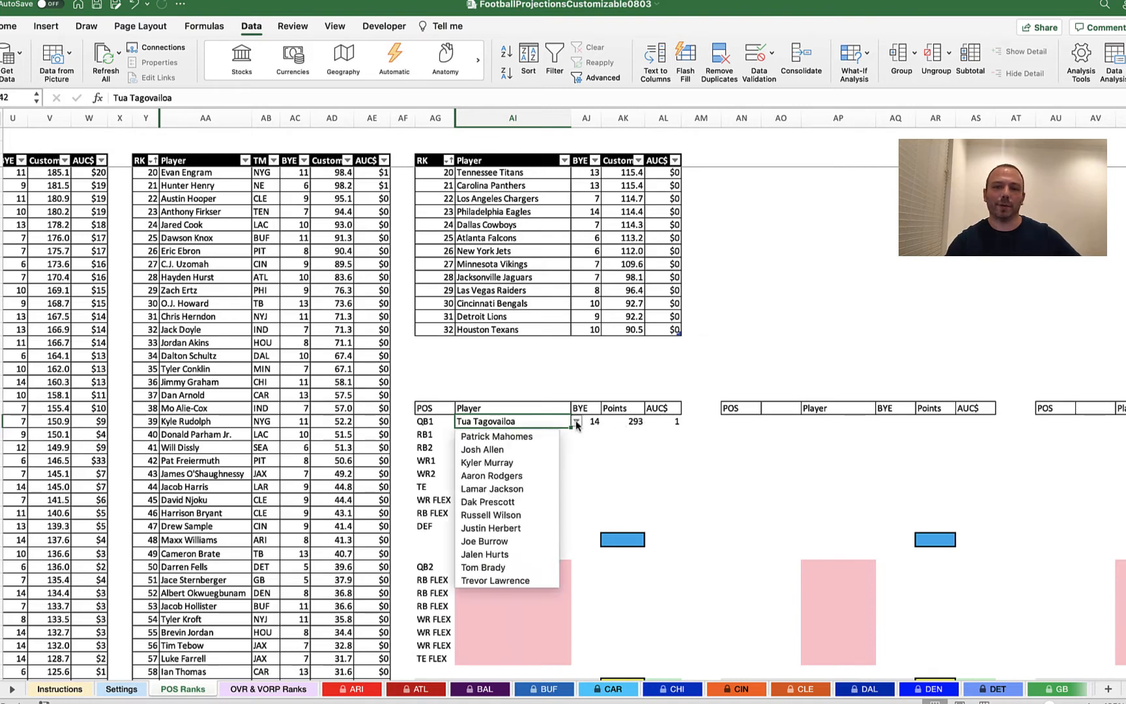
{"action": "left_click", "coordinate": [508, 516]}
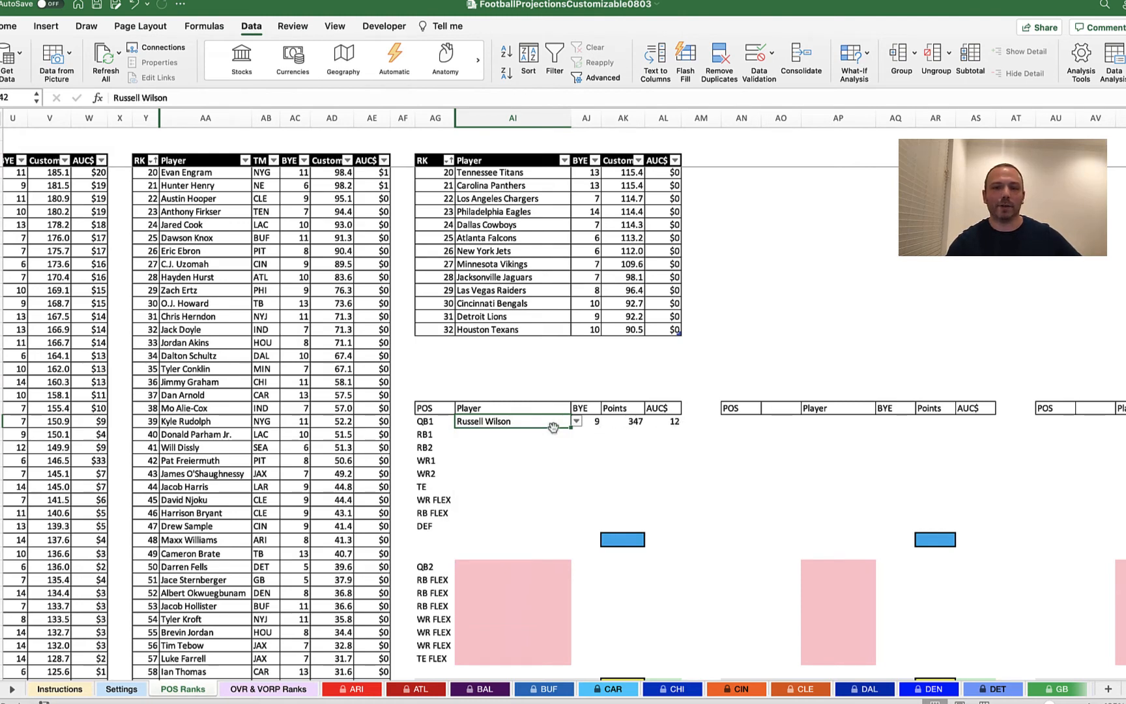
Make the INDEX array in the QB1 BYE formula absolute, as $E$4:$E$33.
{"action": "left_click", "coordinate": [597, 423]}
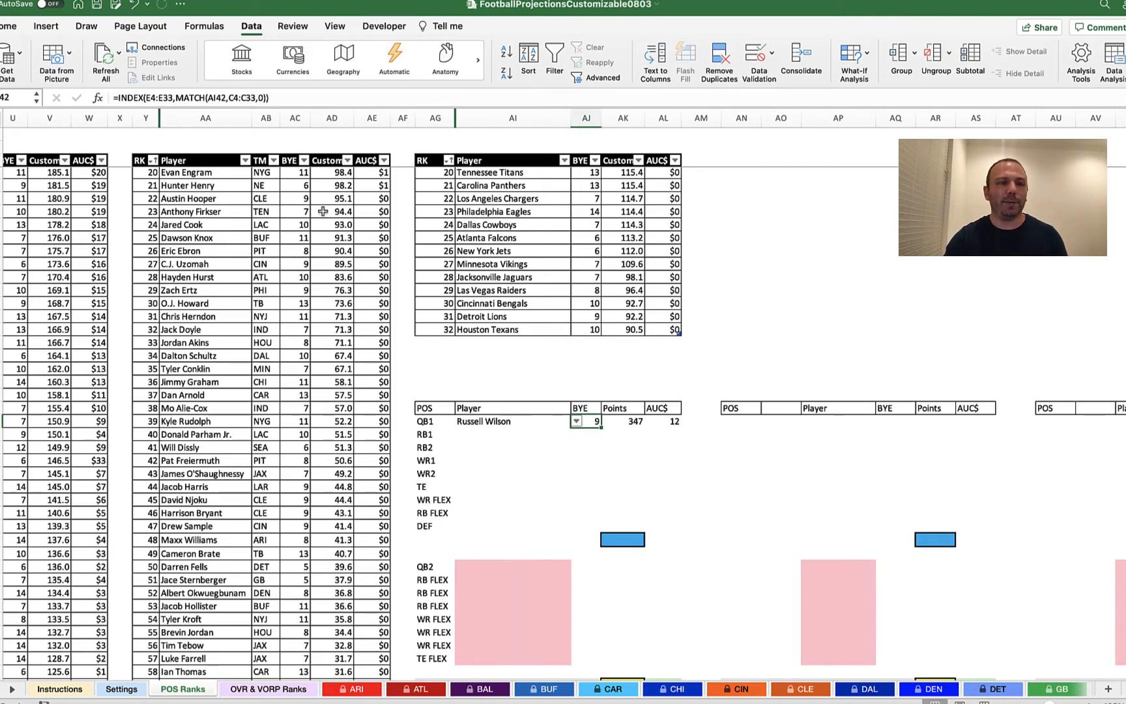
{"action": "left_click", "coordinate": [148, 99]}
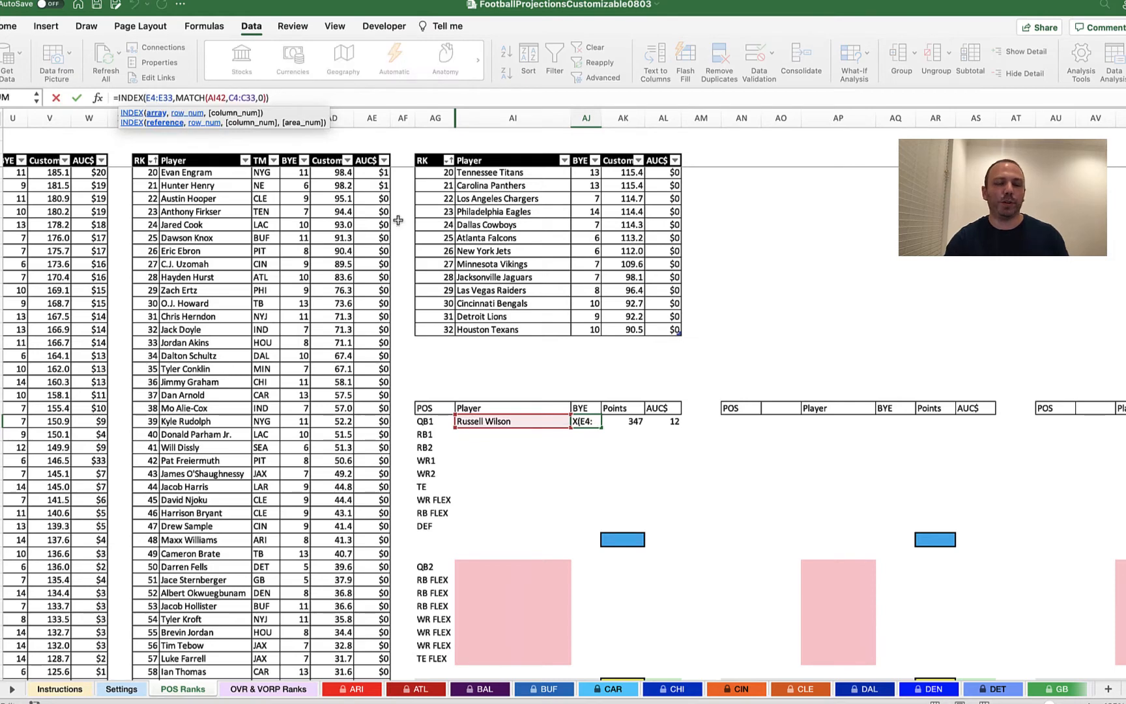
{"action": "type", "text": "$"}
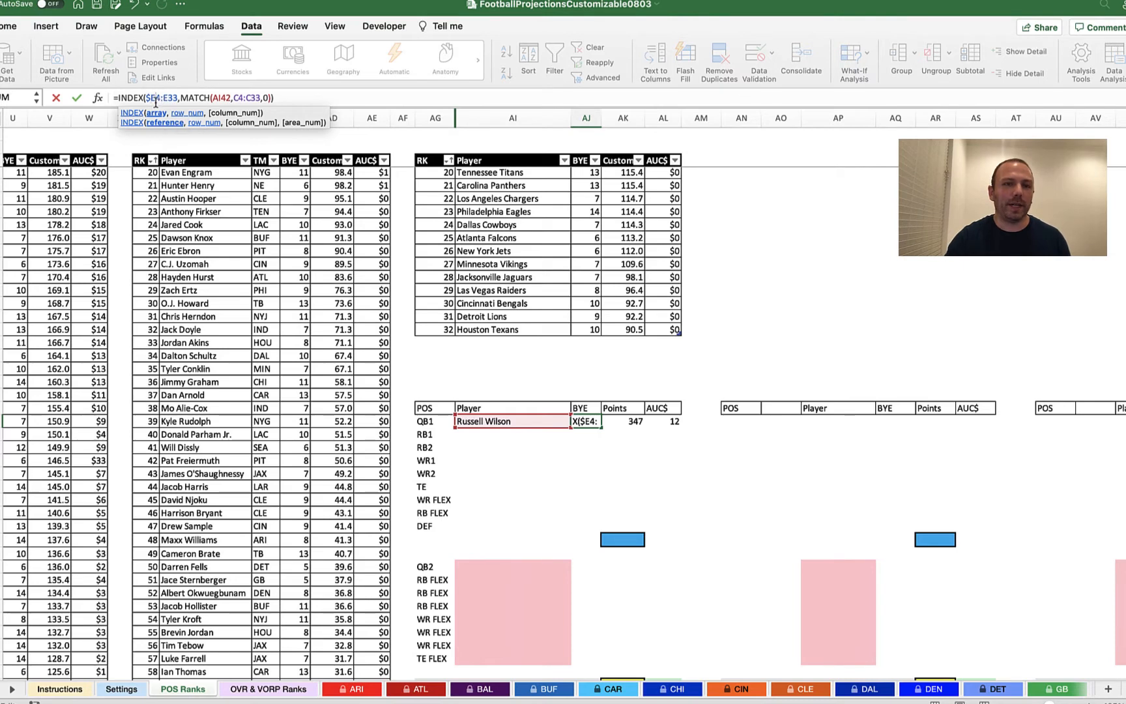
{"action": "type", "text": "$"}
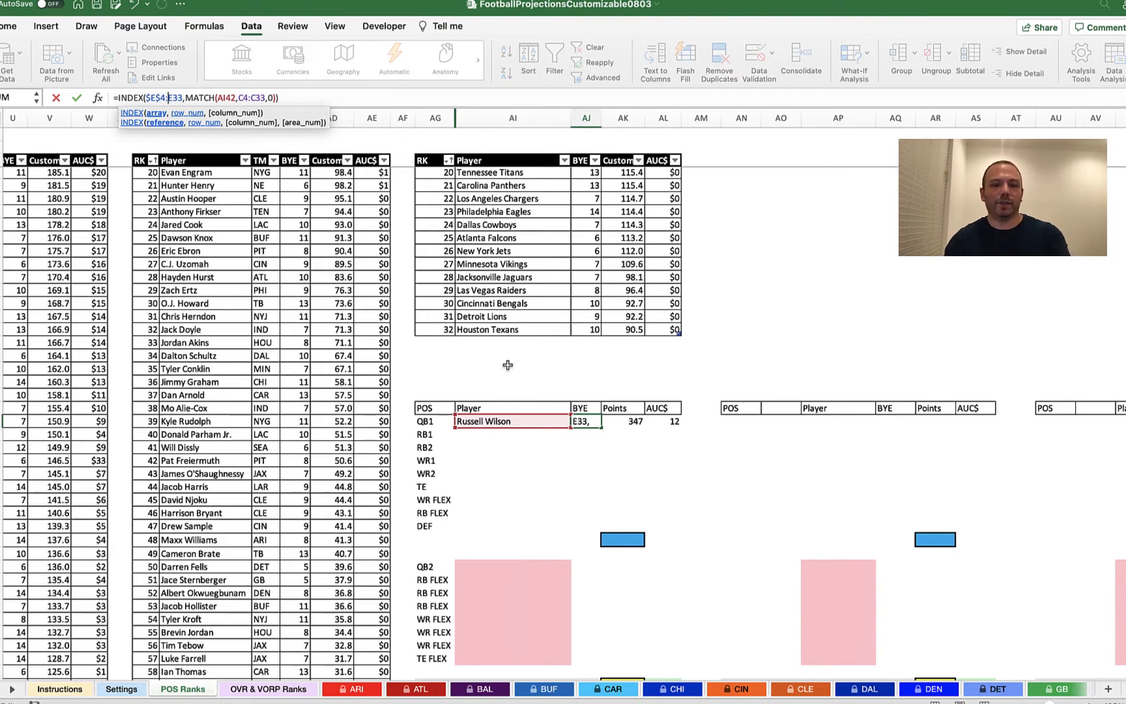
{"action": "type", "text": "$E"}
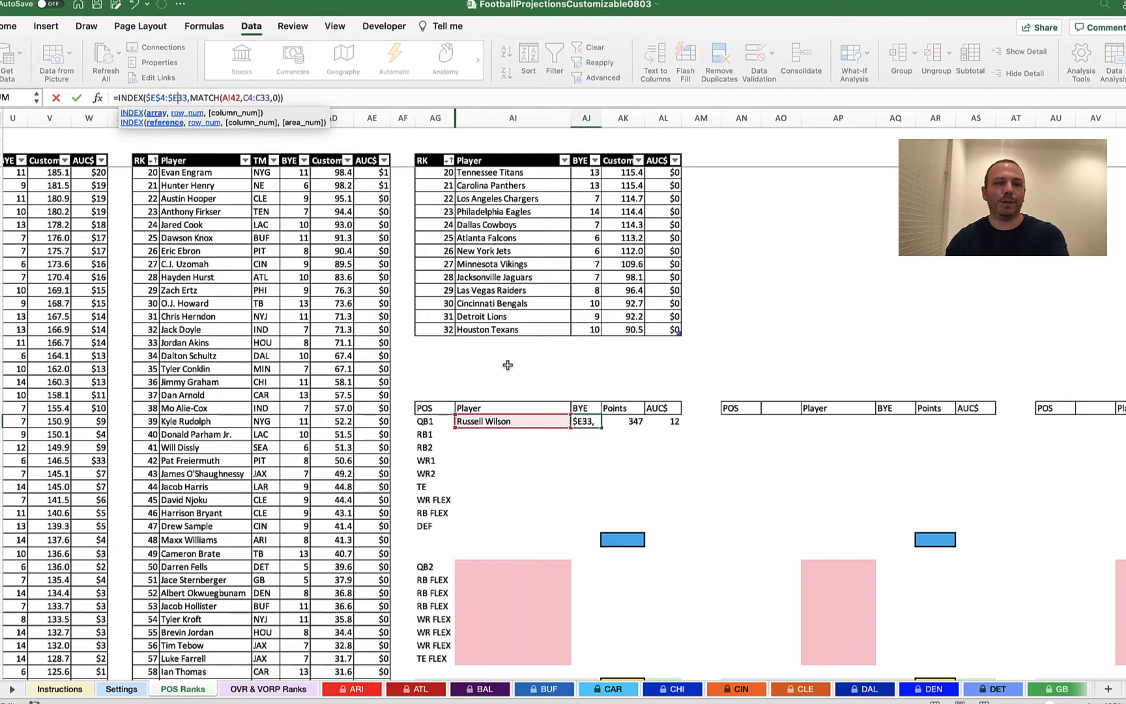
{"action": "type", "text": "$"}
{"action": "key", "text": "Right"}
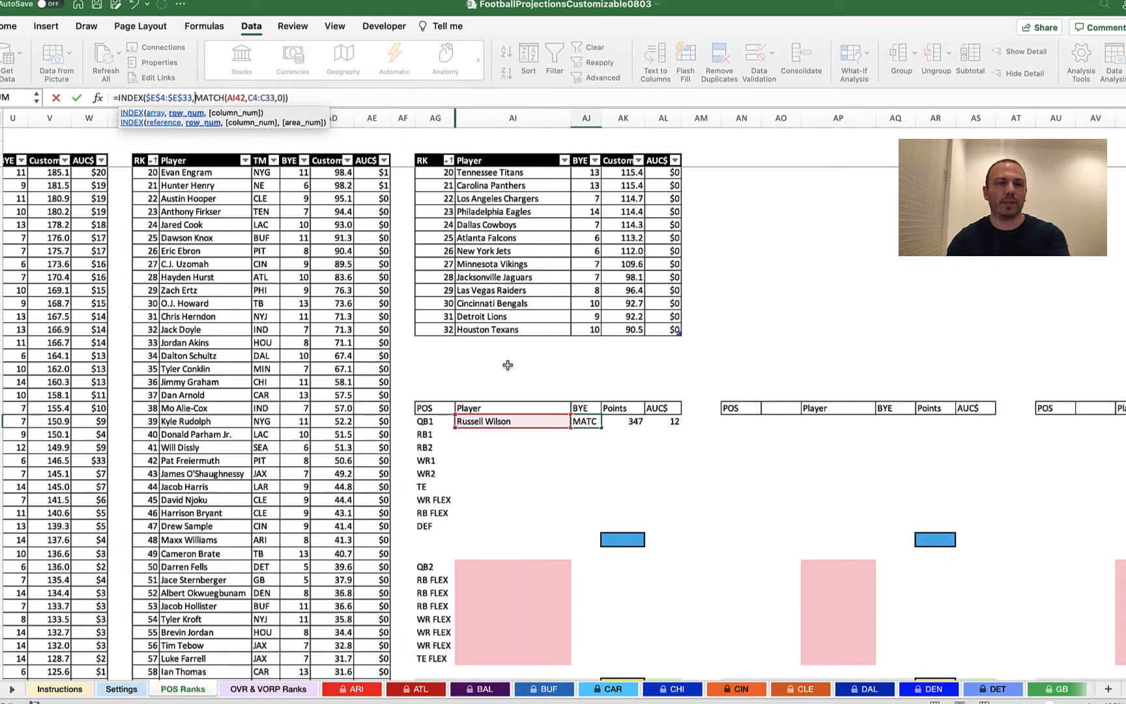
Make the MATCH lookup array in the QB1 BYE formula absolute, as $C$4:$C$33, keeping AI42 relative, and commit the formula.
{"action": "key", "text": "Right"}
{"action": "key", "text": "Right"}
{"action": "key", "text": "Right"}
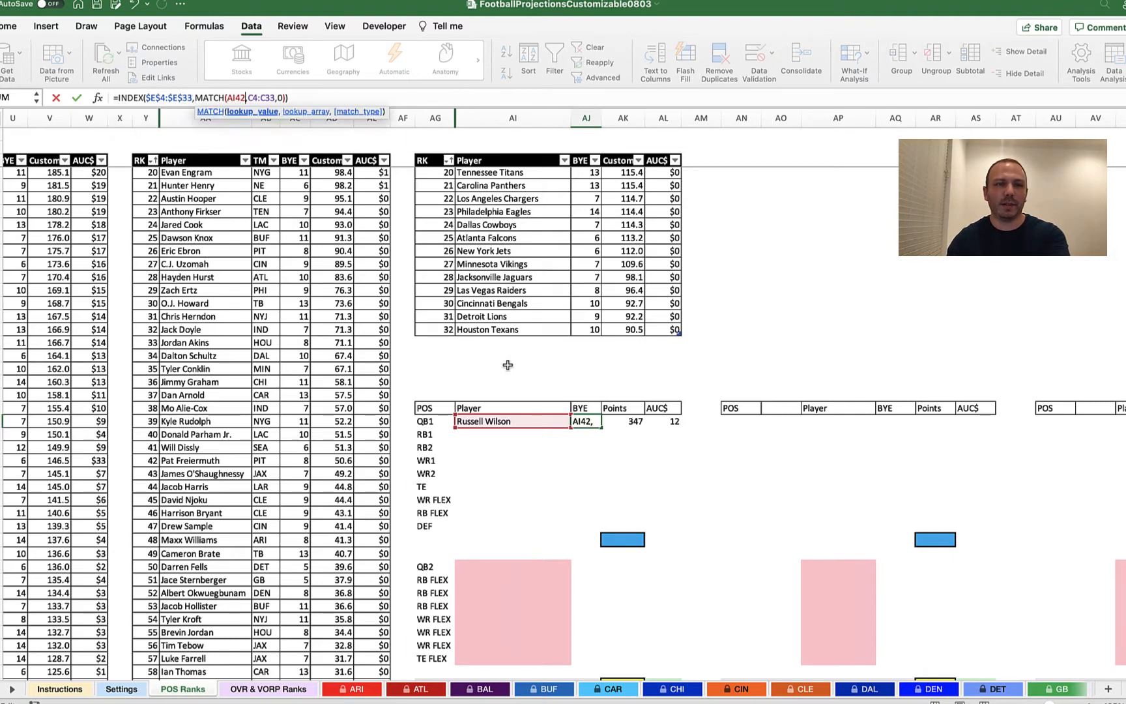
{"action": "key", "text": "Right"}
{"action": "type", "text": "$"}
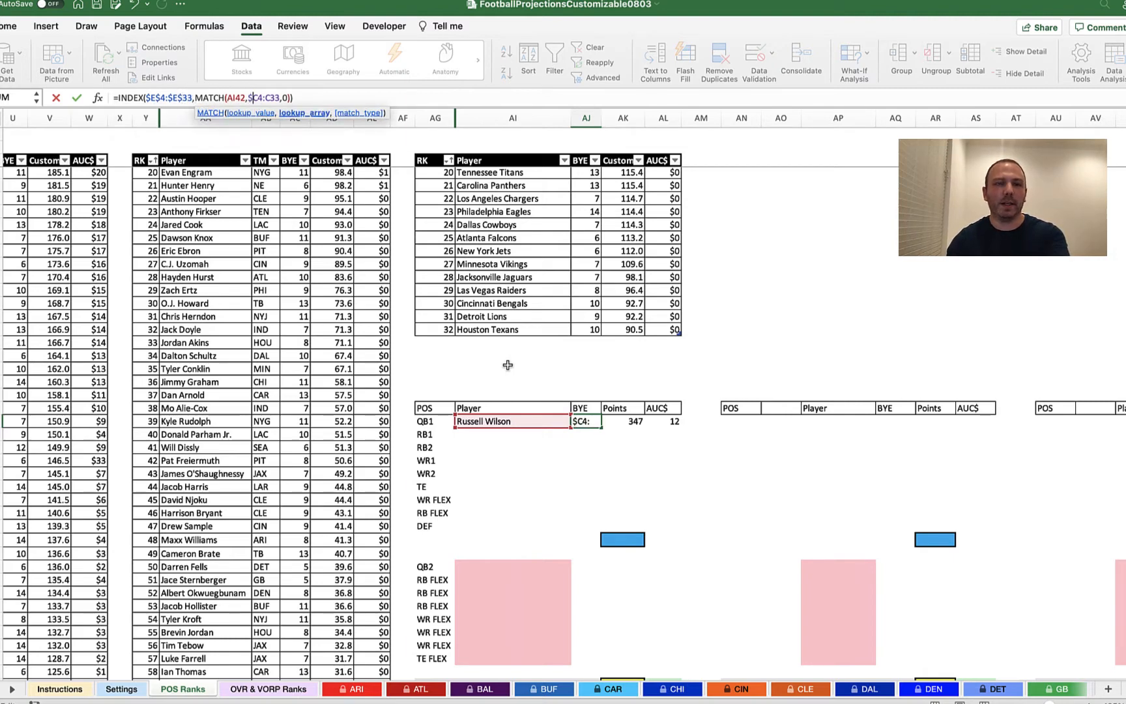
{"action": "key", "text": "Right"}
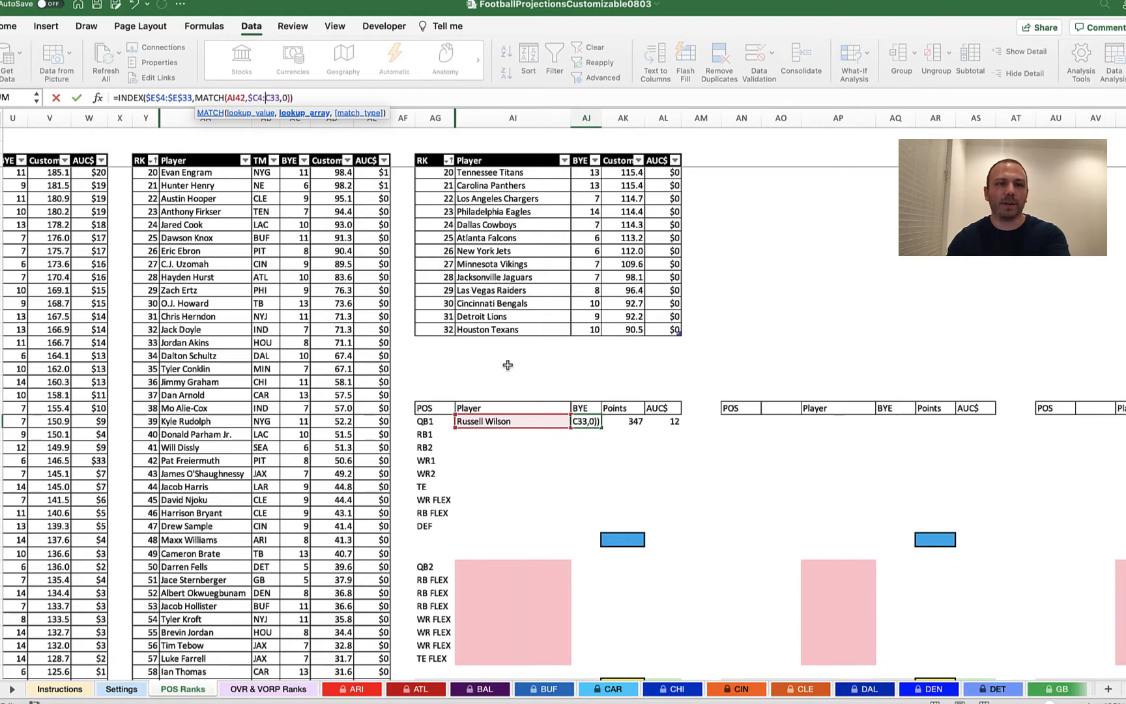
{"action": "type", "text": "$E"}
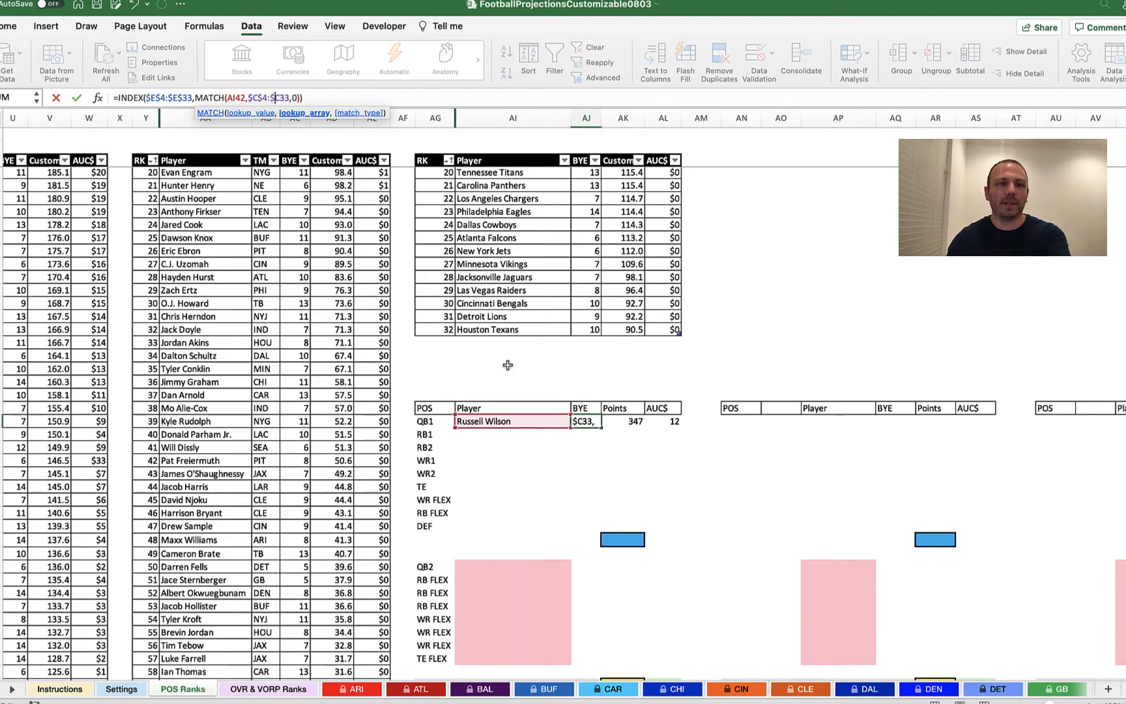
{"action": "type", "text": "$"}
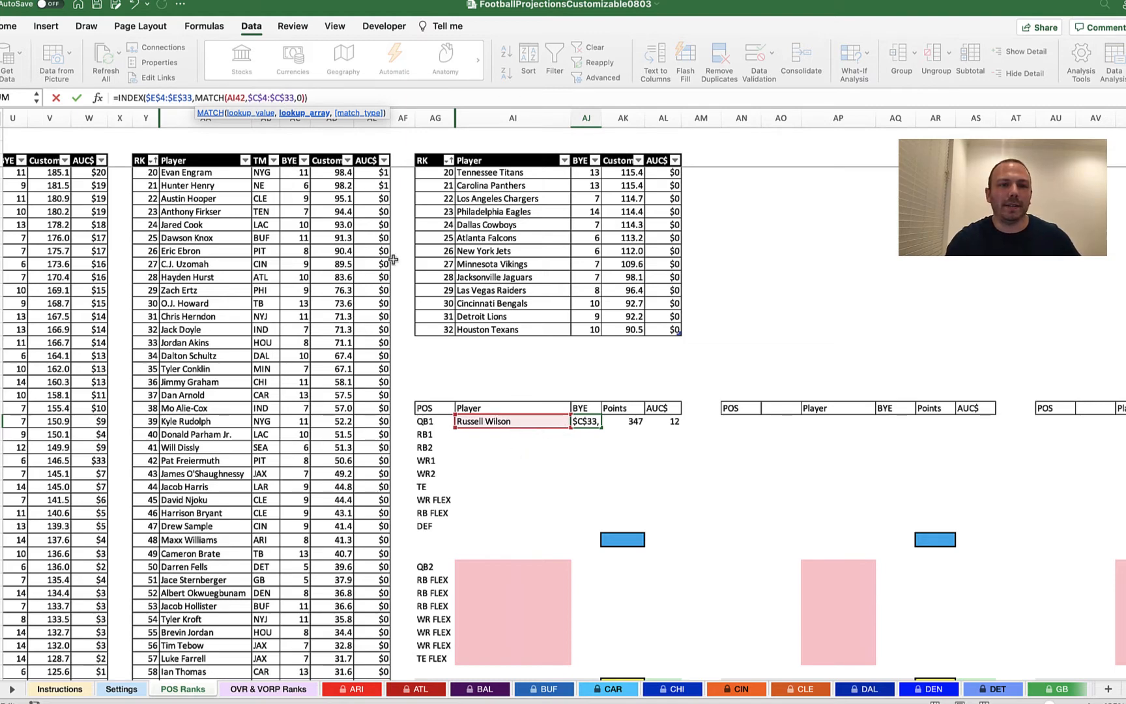
{"action": "left_click", "coordinate": [555, 372]}
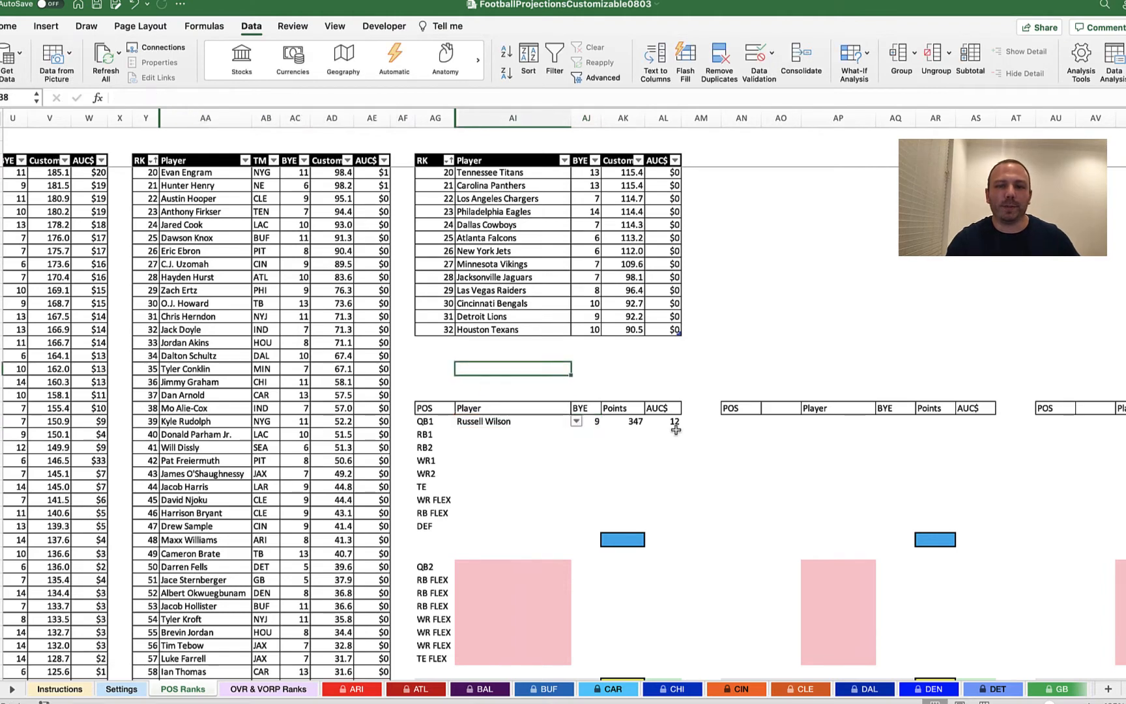
Copy the QB1 player, BYE, Points and AUC$ cells into the QB2 row, starting at AI53.
{"action": "left_click_drag", "start_coordinate": [506, 421], "coordinate": [665, 421]}
{"action": "key", "text": "super+c"}
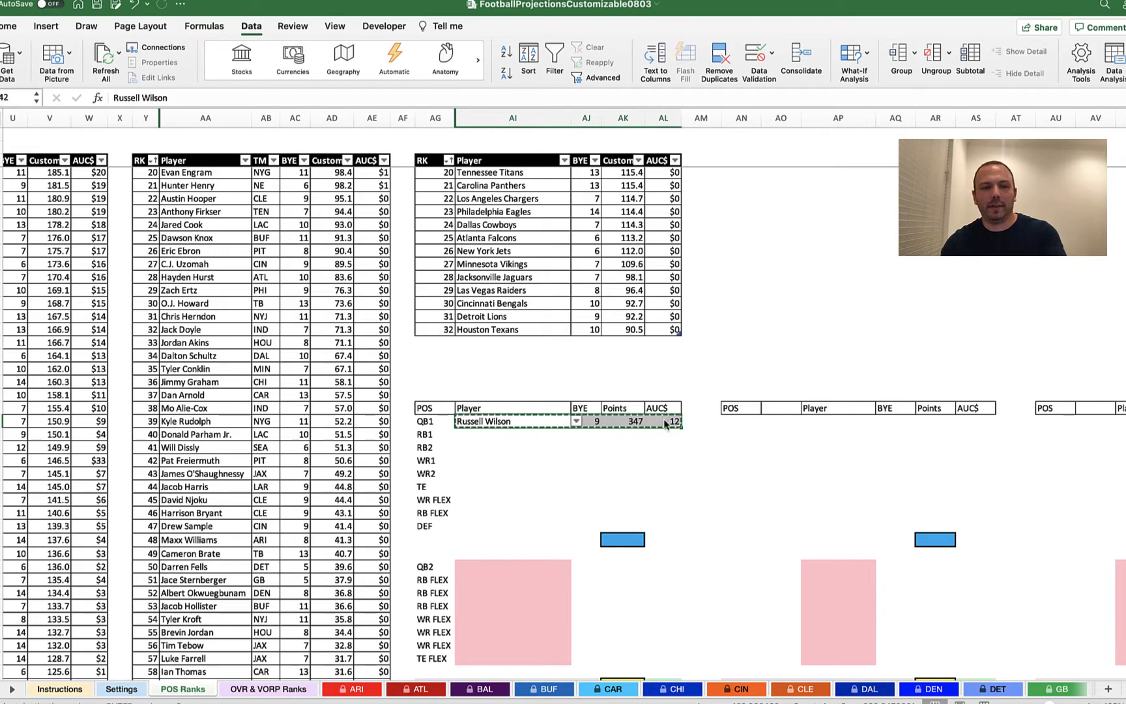
{"action": "left_click", "coordinate": [508, 565]}
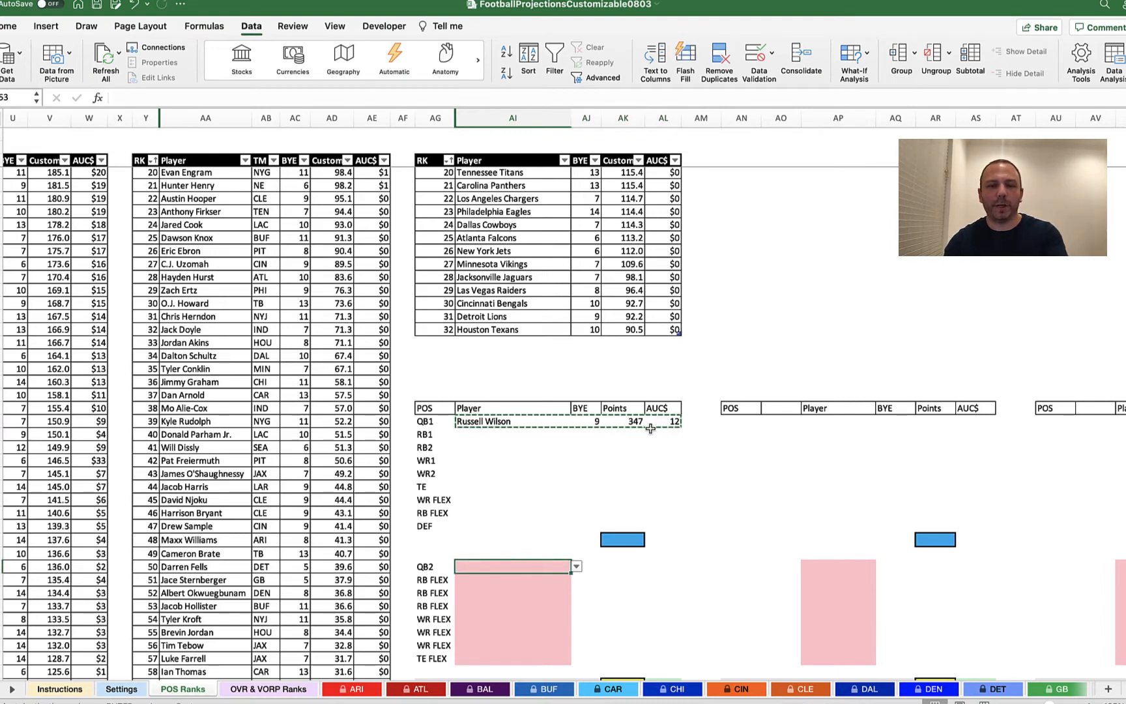
{"action": "key", "text": "super+v"}
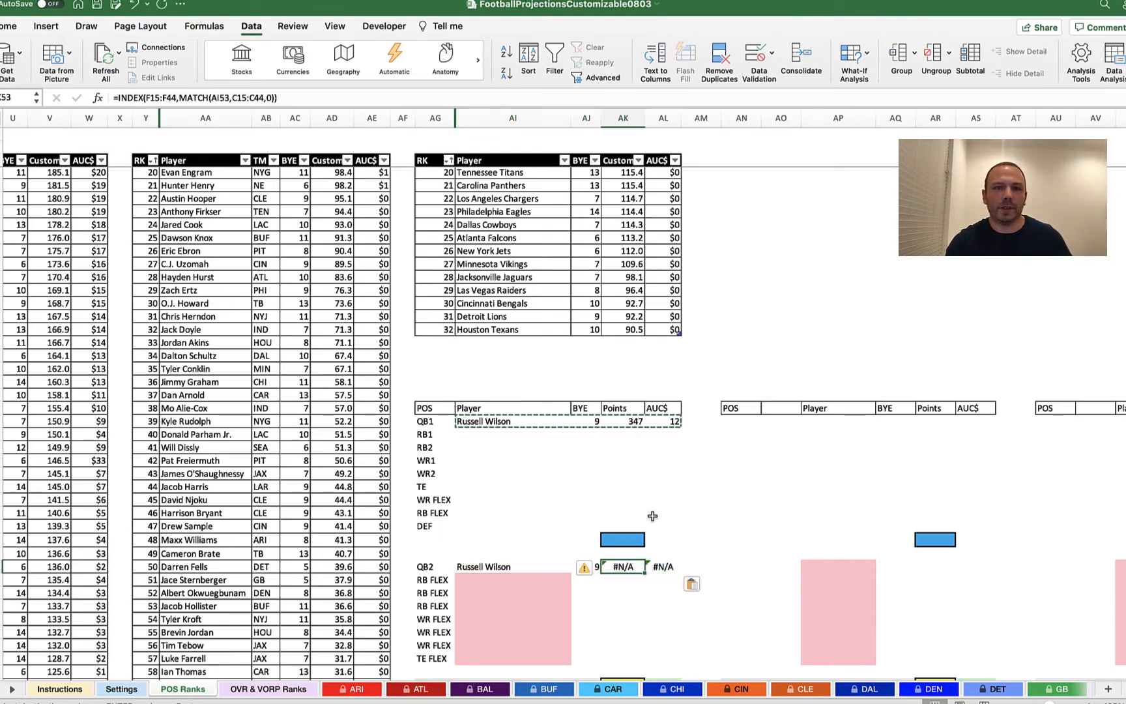
{"action": "left_click", "coordinate": [700, 554]}
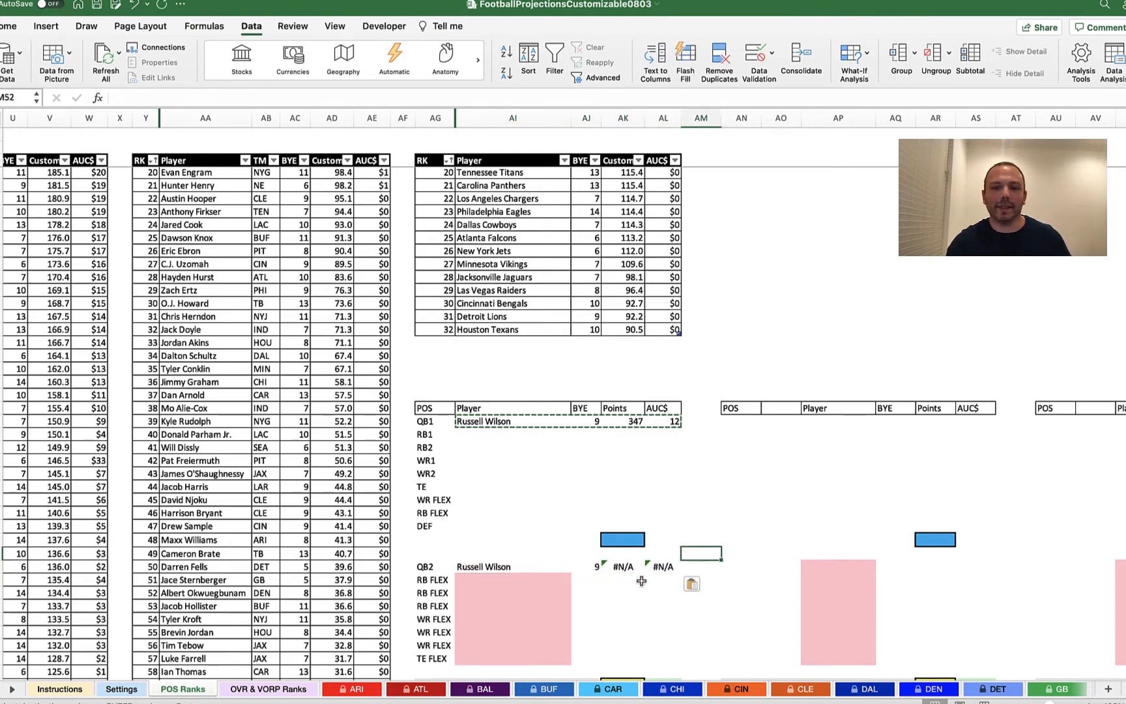
Compare the Points and BYE formulas in the QB1 and QB2 rows, checking how relative and absolute ranges carry over when copied.
{"action": "left_click", "coordinate": [622, 565]}
{"action": "left_click", "coordinate": [621, 420]}
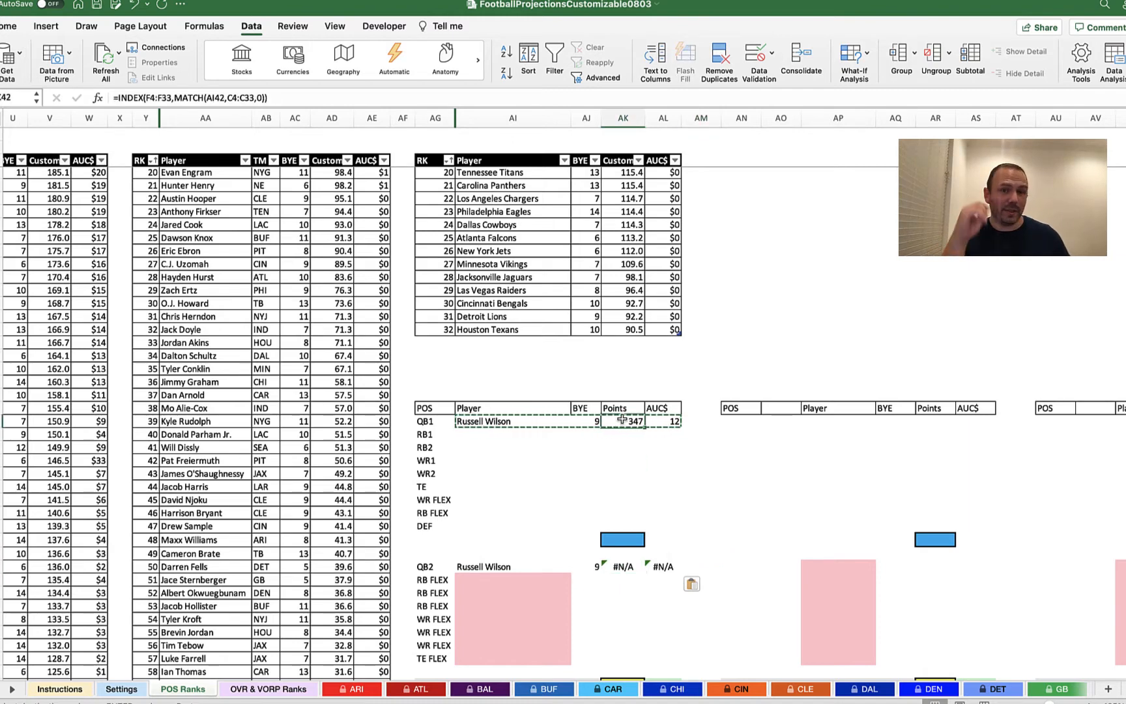
{"action": "left_click", "coordinate": [623, 567]}
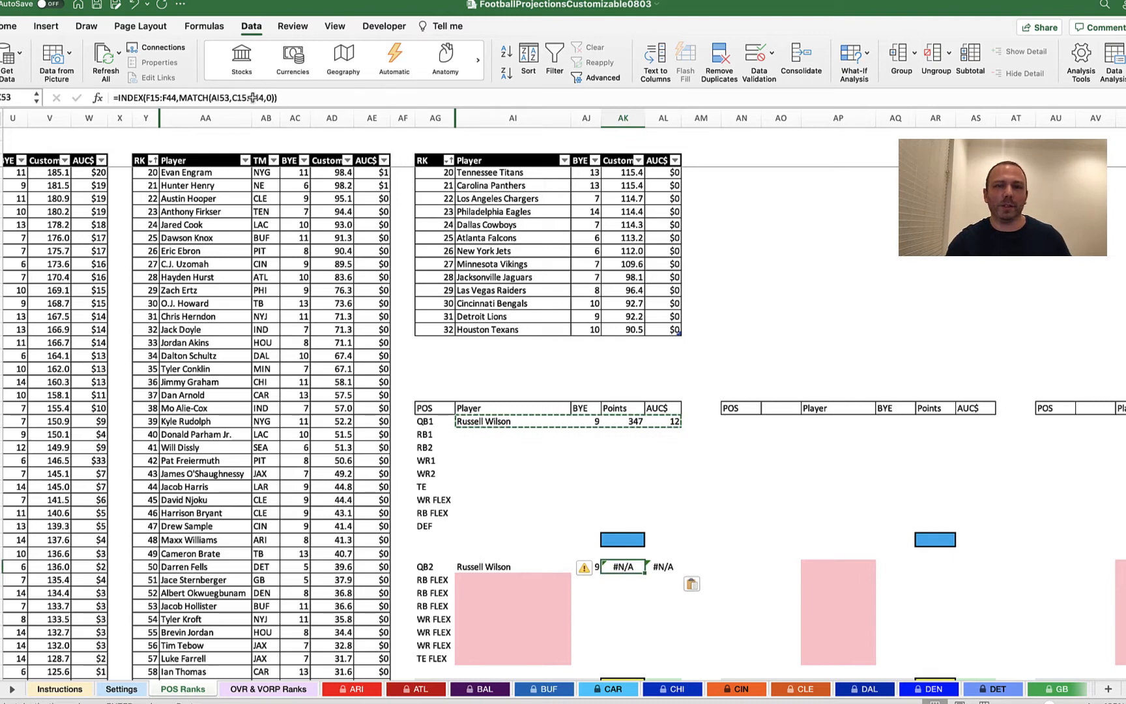
{"action": "left_click", "coordinate": [629, 423]}
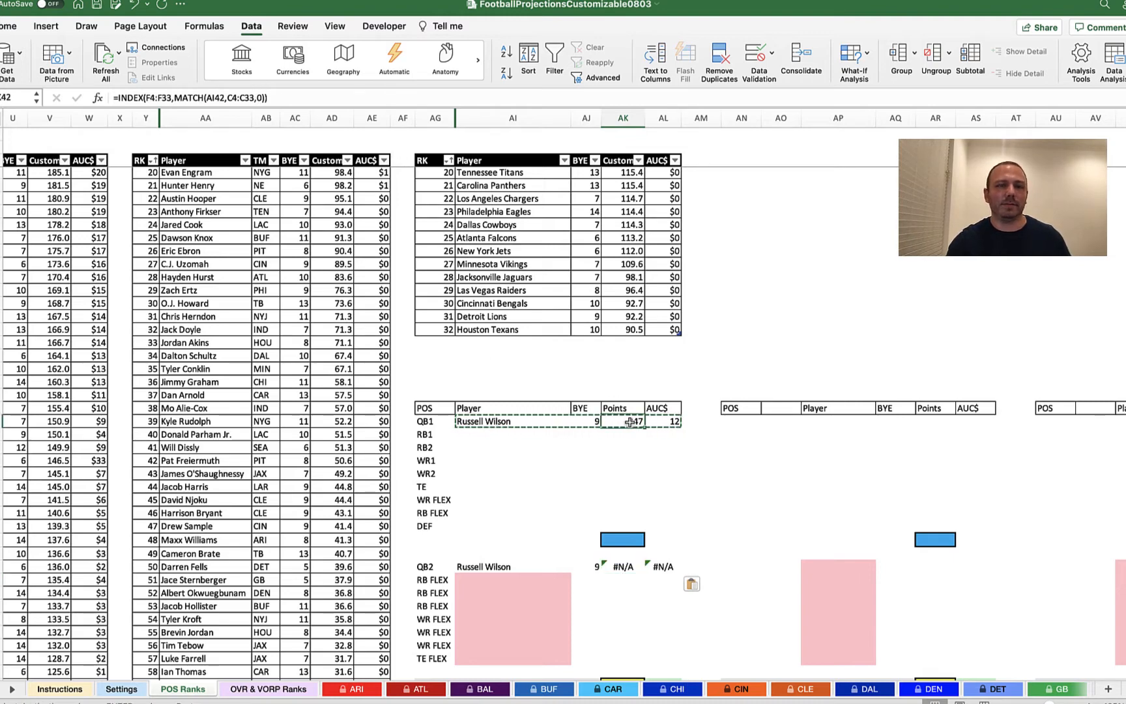
{"action": "left_click", "coordinate": [627, 567]}
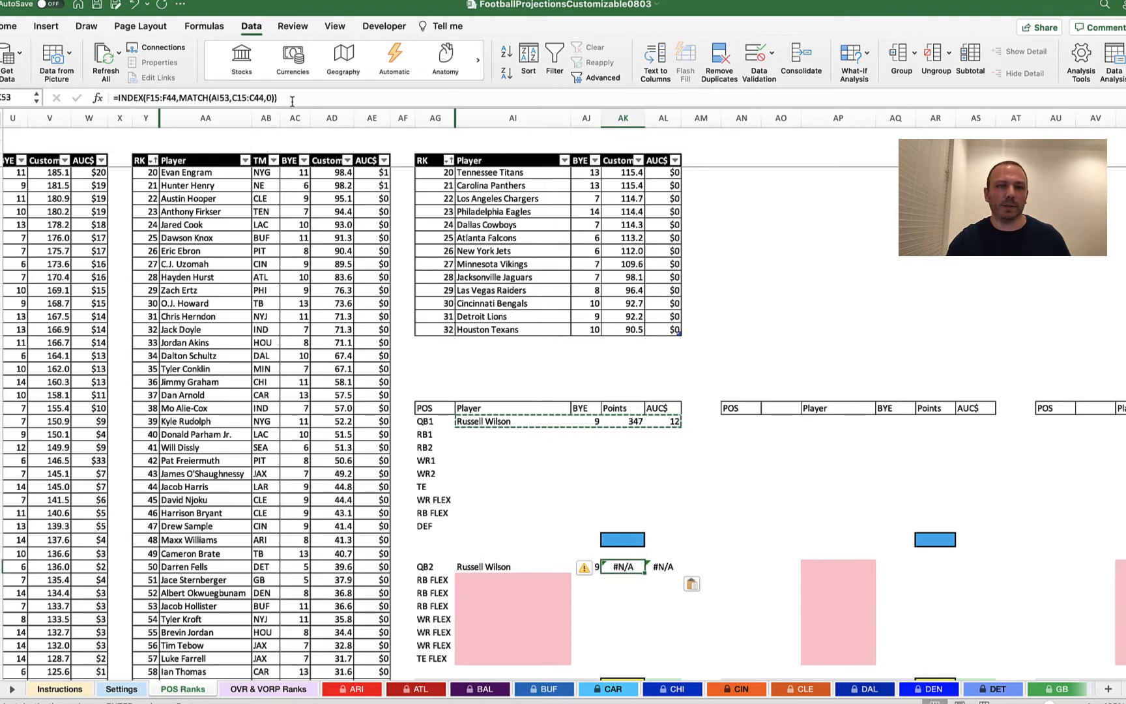
{"action": "left_click", "coordinate": [627, 620]}
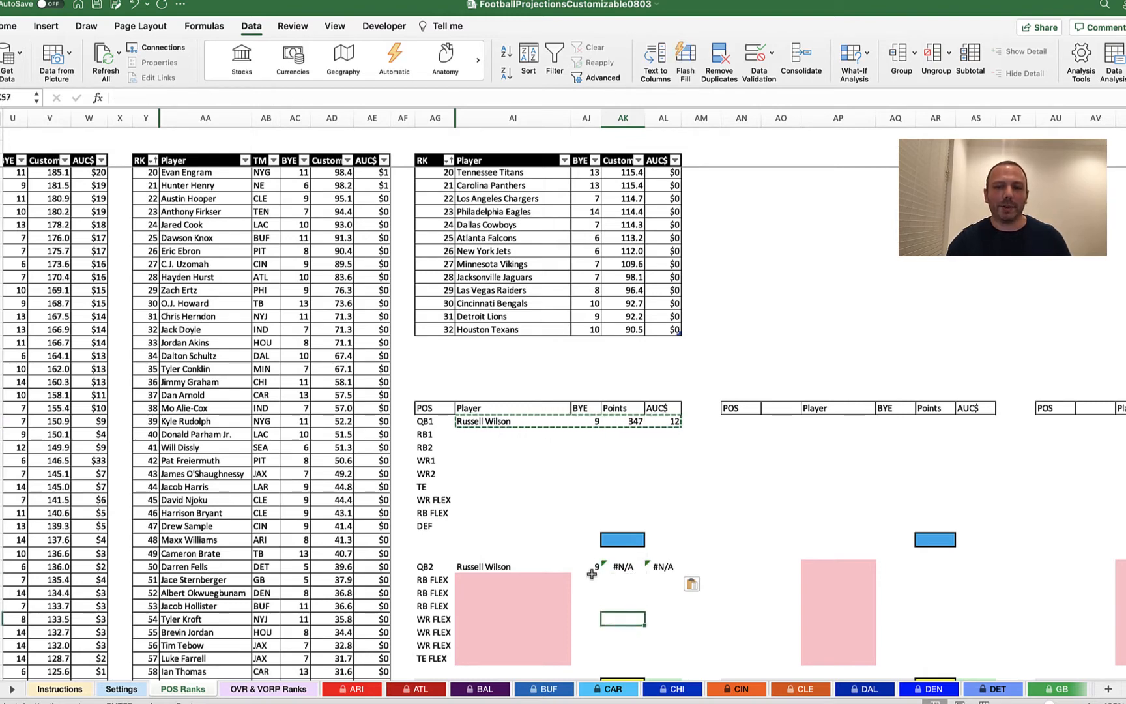
{"action": "left_click", "coordinate": [586, 566]}
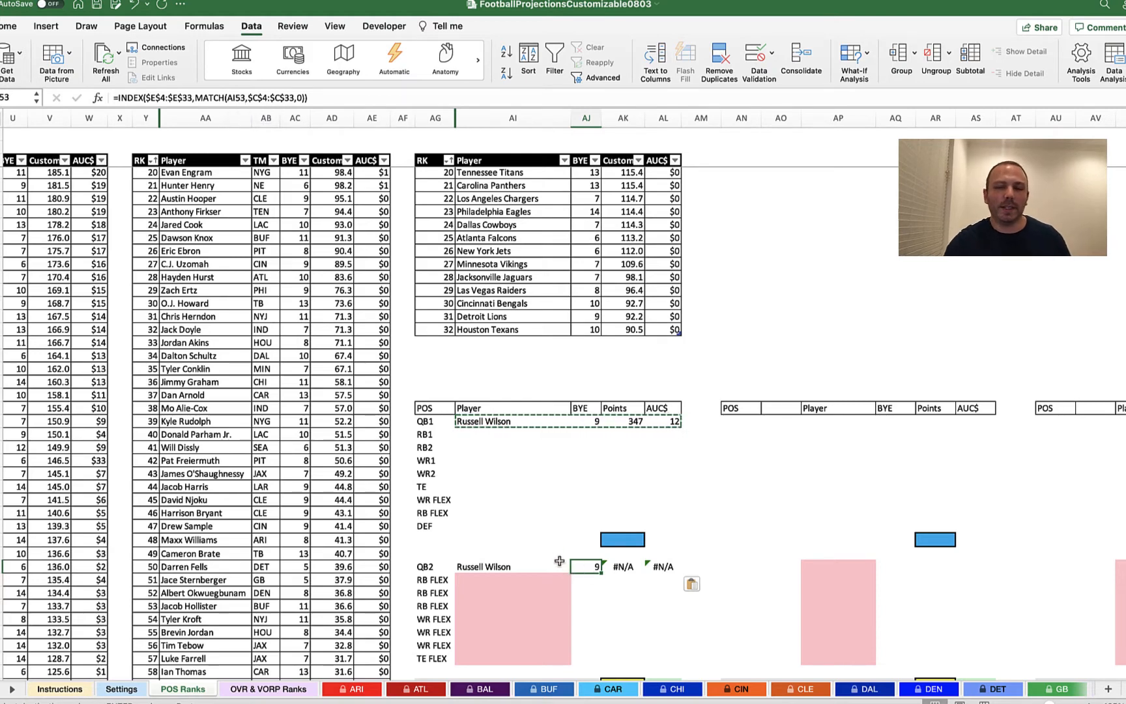
{"action": "left_click", "coordinate": [538, 566]}
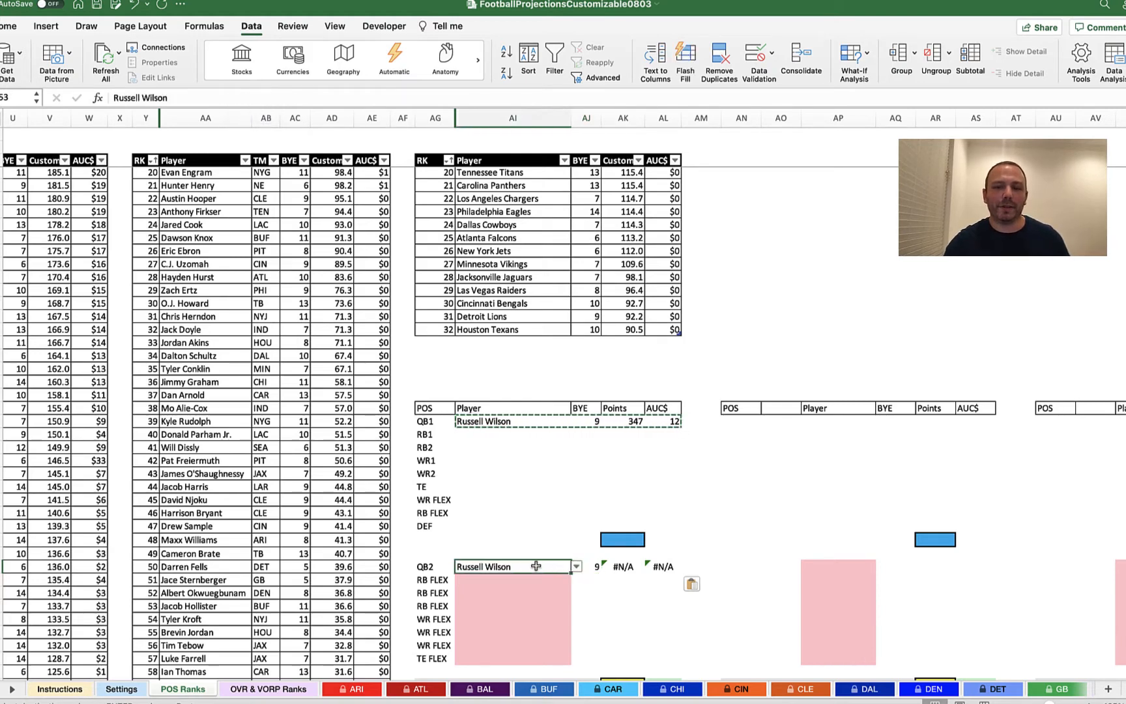
{"action": "left_click", "coordinate": [597, 567]}
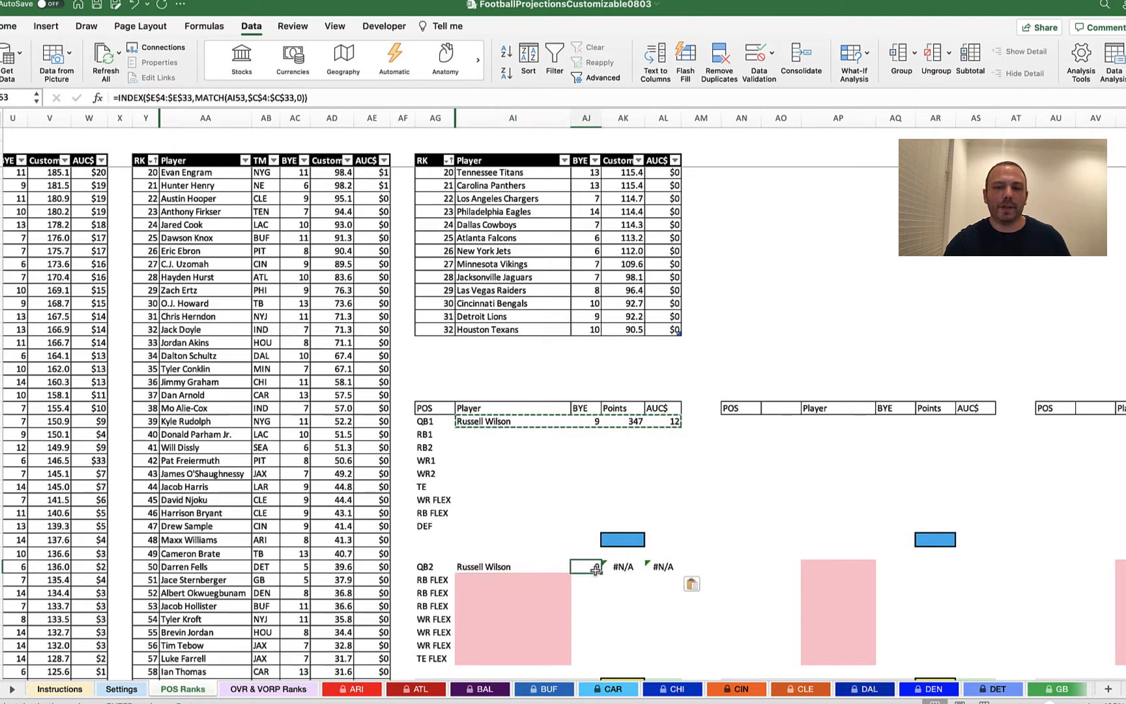
{"action": "left_click", "coordinate": [588, 422]}
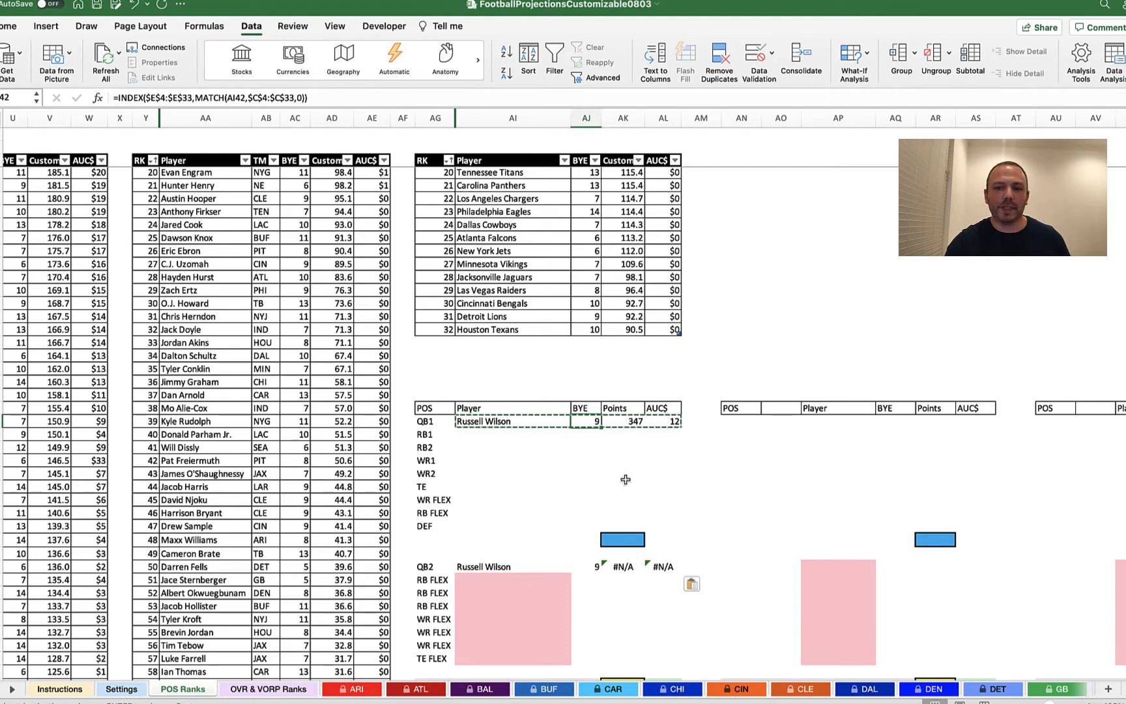
{"action": "left_click", "coordinate": [536, 568]}
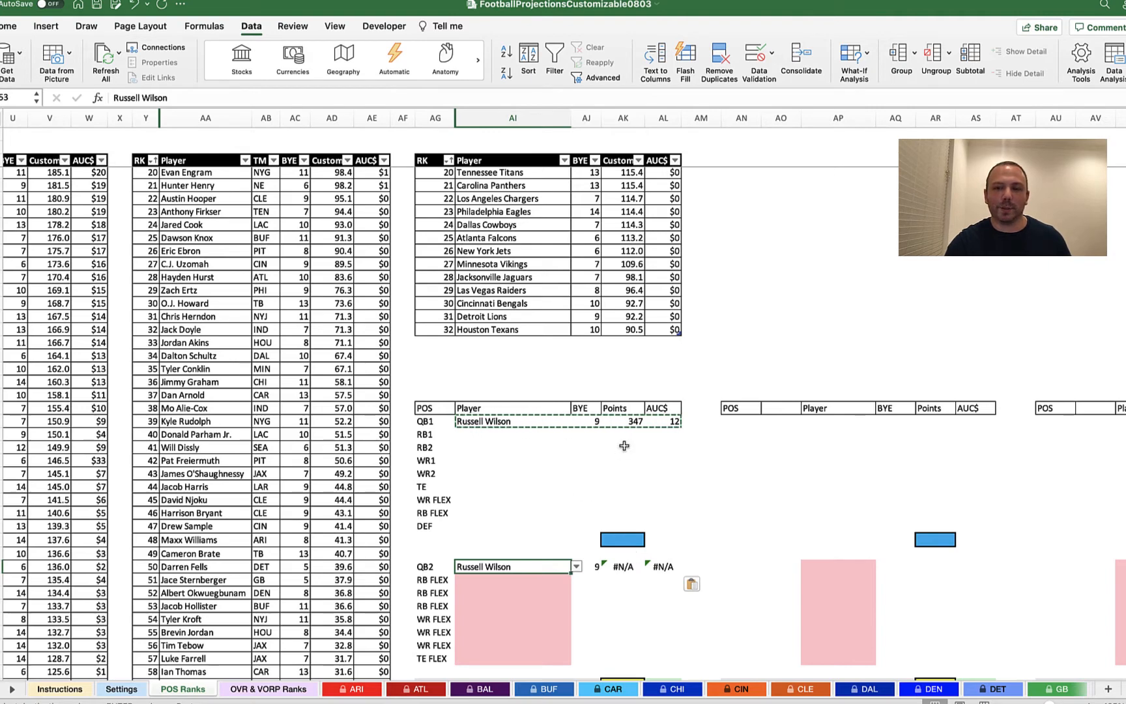
Make the INDEX array in the QB1 Points formula absolute, as $F$4:$F$33.
{"action": "left_click", "coordinate": [622, 421]}
{"action": "left_click", "coordinate": [146, 98]}
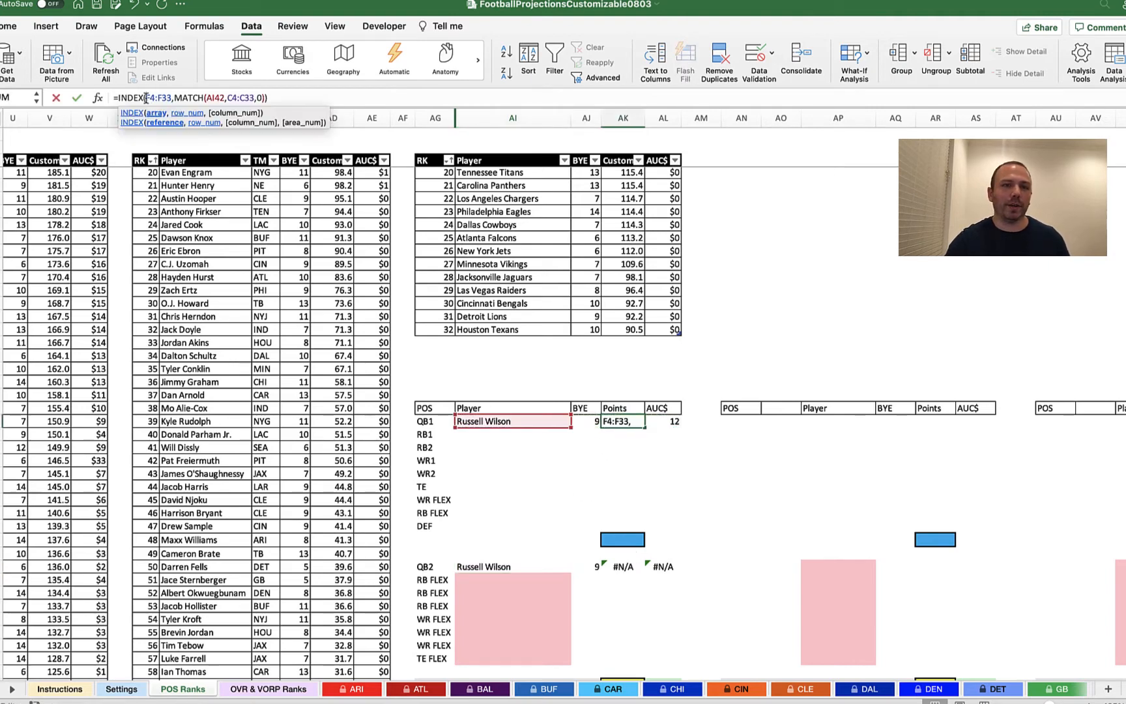
{"action": "type", "text": "$F"}
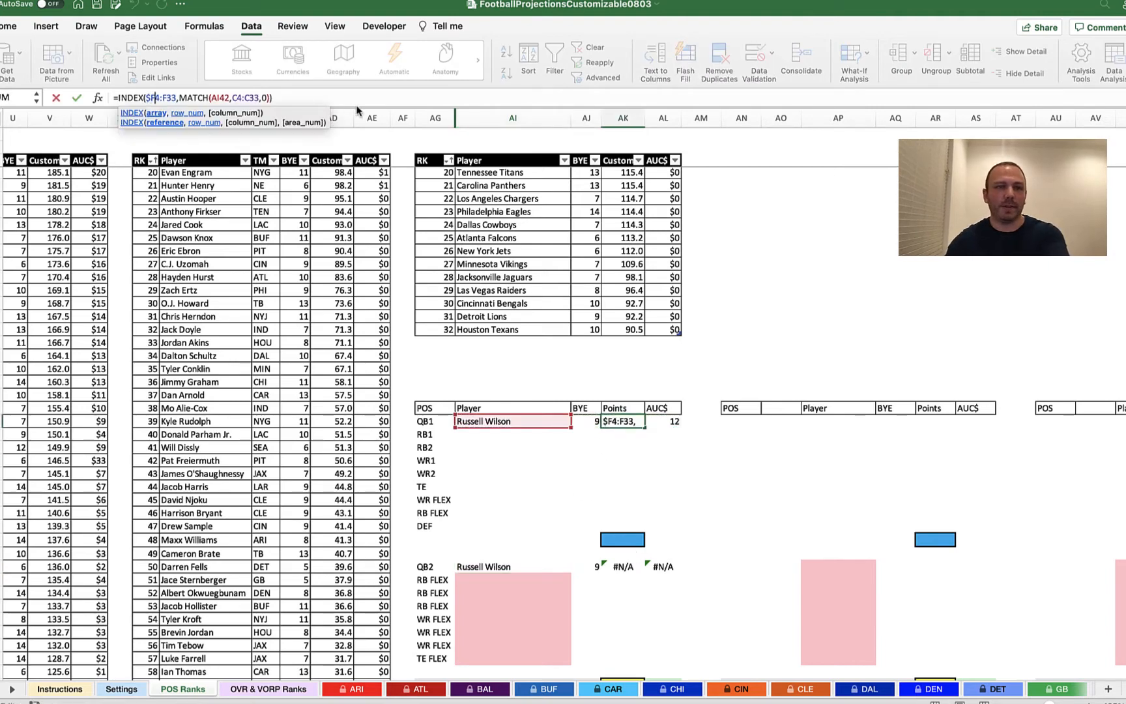
{"action": "type", "text": "$4:$F"}
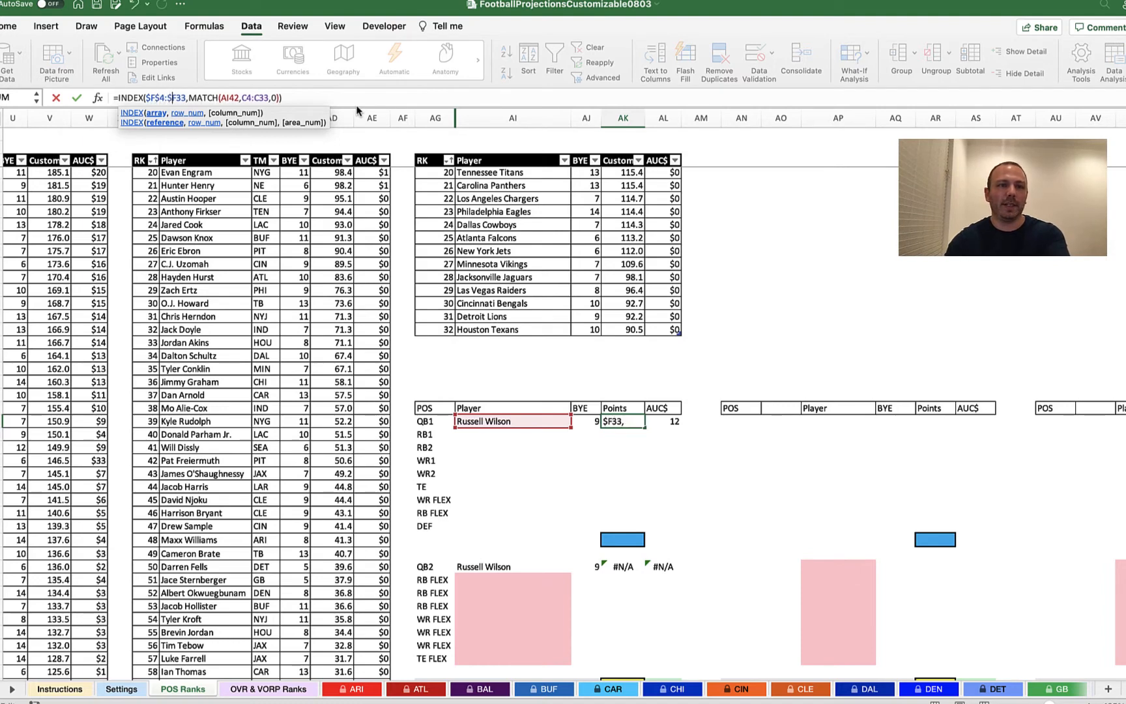
{"action": "type", "text": "$"}
Make the MATCH lookup array in the QB1 Points formula absolute, as $C$4:$C$33, keeping AI42 relative, and commit the formula.
{"action": "key", "text": "Right"}
{"action": "key", "text": "Right"}
{"action": "key", "text": "Right"}
{"action": "key", "text": "Right"}
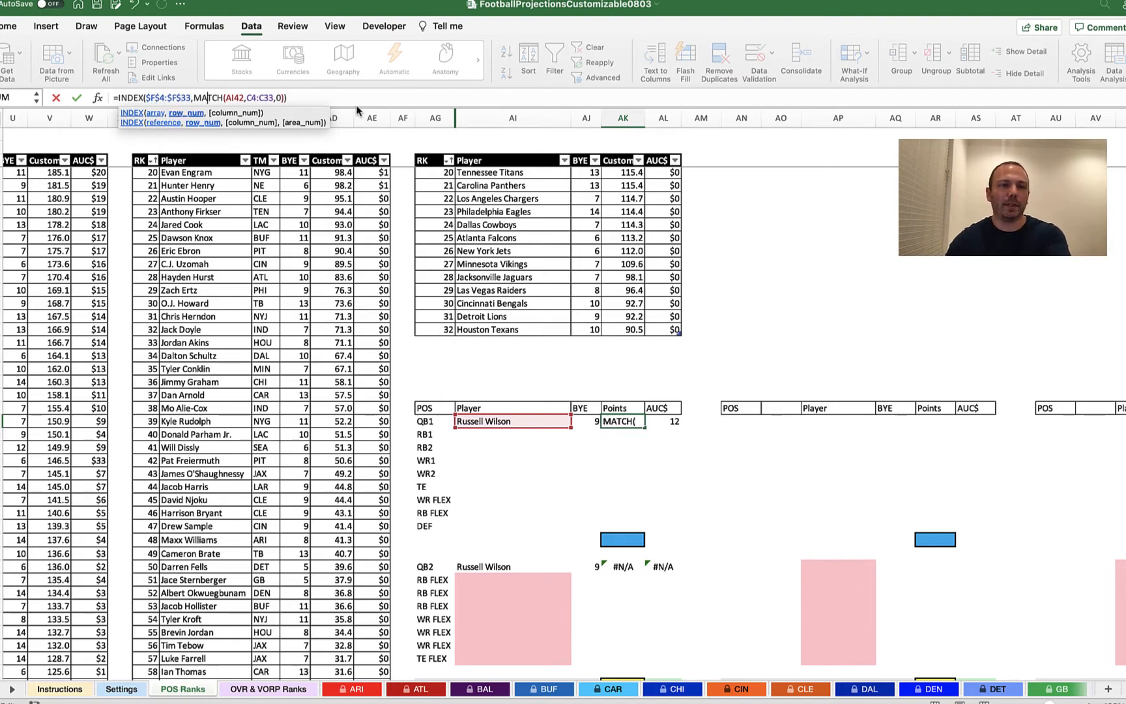
{"action": "key", "text": "Right"}
{"action": "key", "text": "Right"}
{"action": "key", "text": "Right"}
{"action": "key", "text": "Right"}
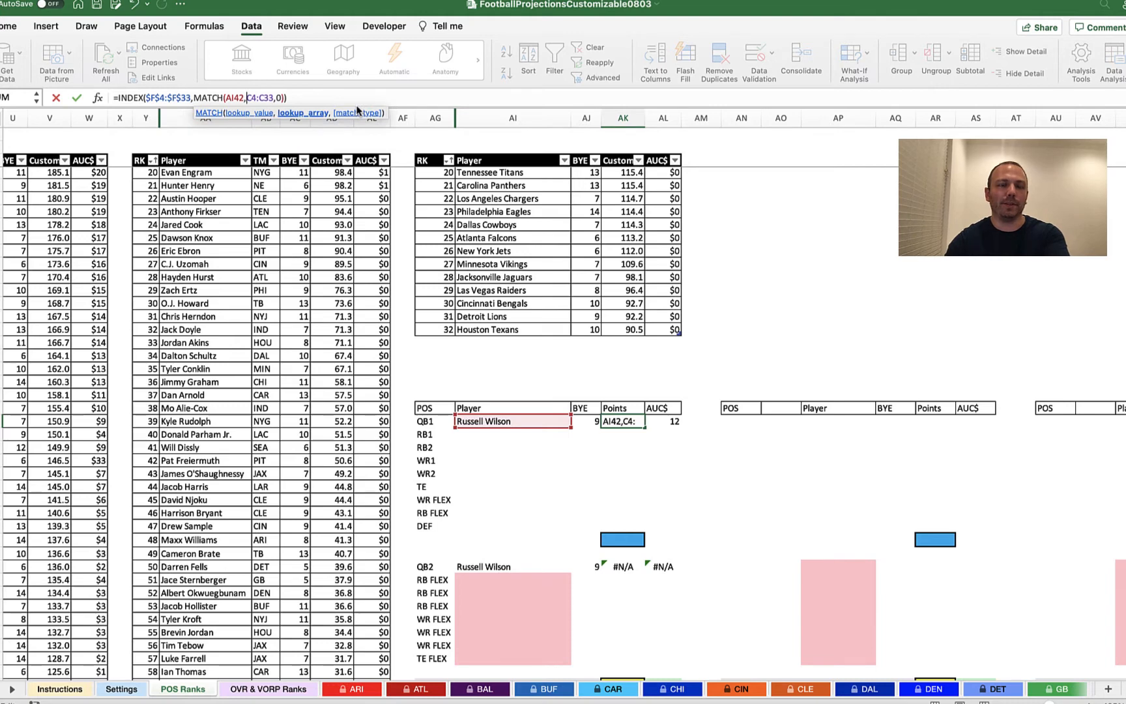
{"action": "type", "text": "$F$4:"}
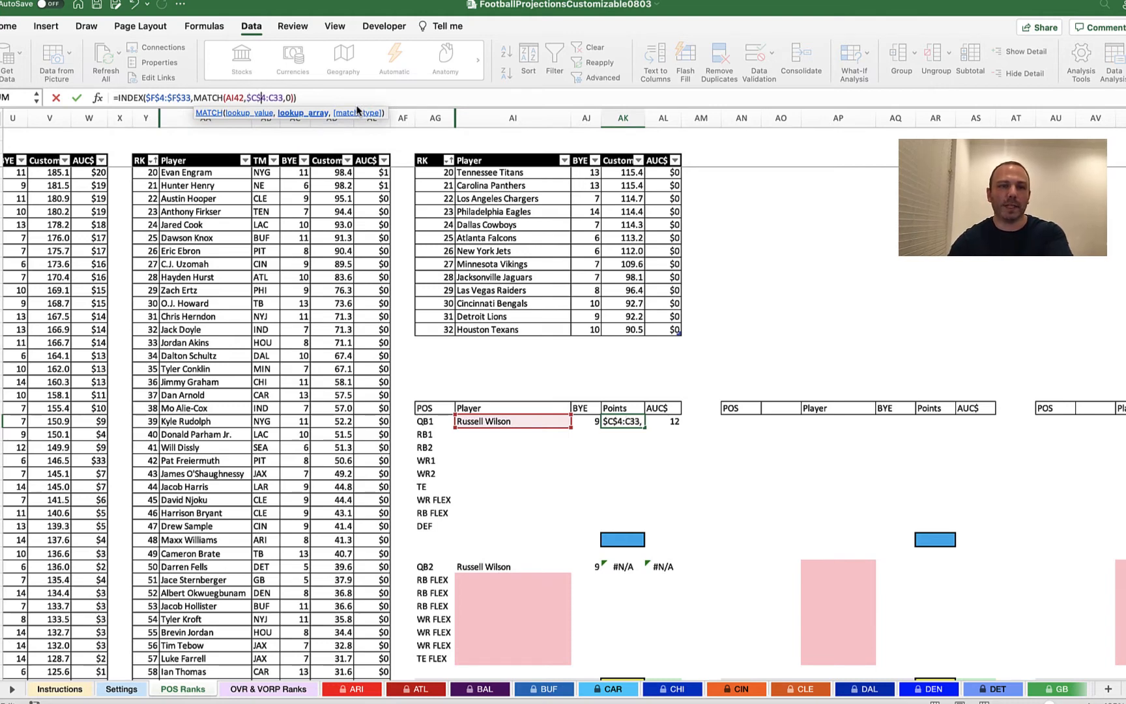
{"action": "type", "text": "$"}
{"action": "key", "text": "Right"}
{"action": "type", "text": "$"}
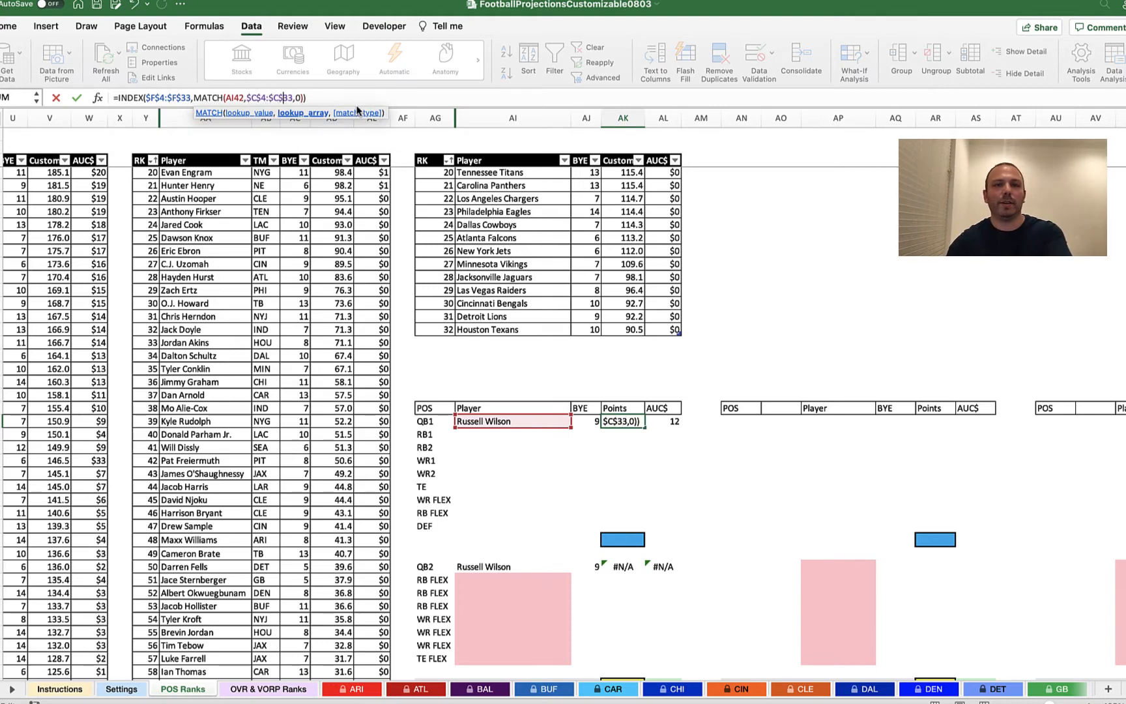
{"action": "key", "text": "Tab"}
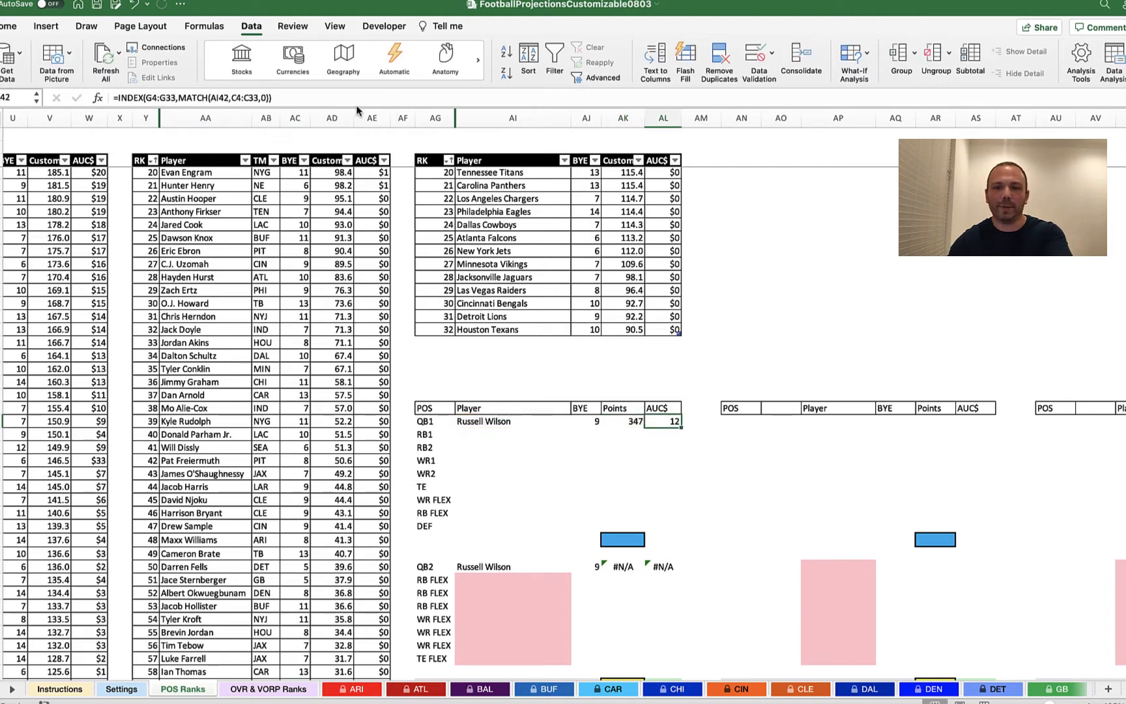
Make the INDEX array in the QB1 AUC$ formula absolute, as $G$4:$G$33.
{"action": "left_click", "coordinate": [149, 98]}
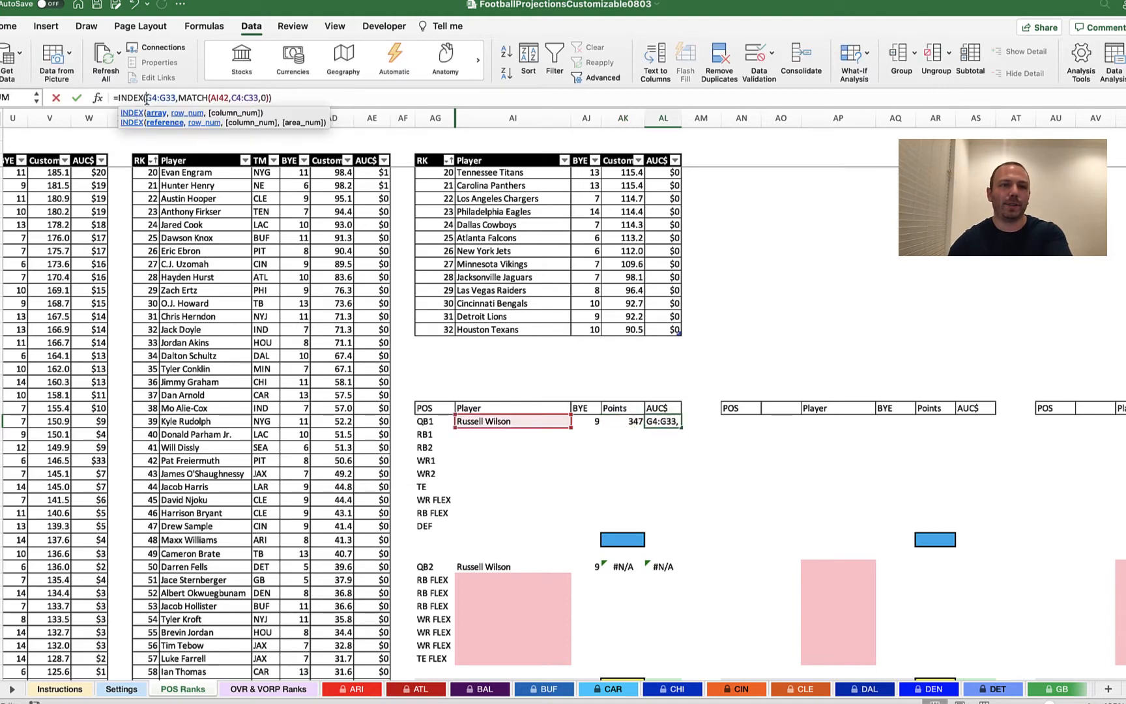
{"action": "type", "text": "$"}
{"action": "key", "text": "Right"}
{"action": "type", "text": "$"}
{"action": "key", "text": "Right"}
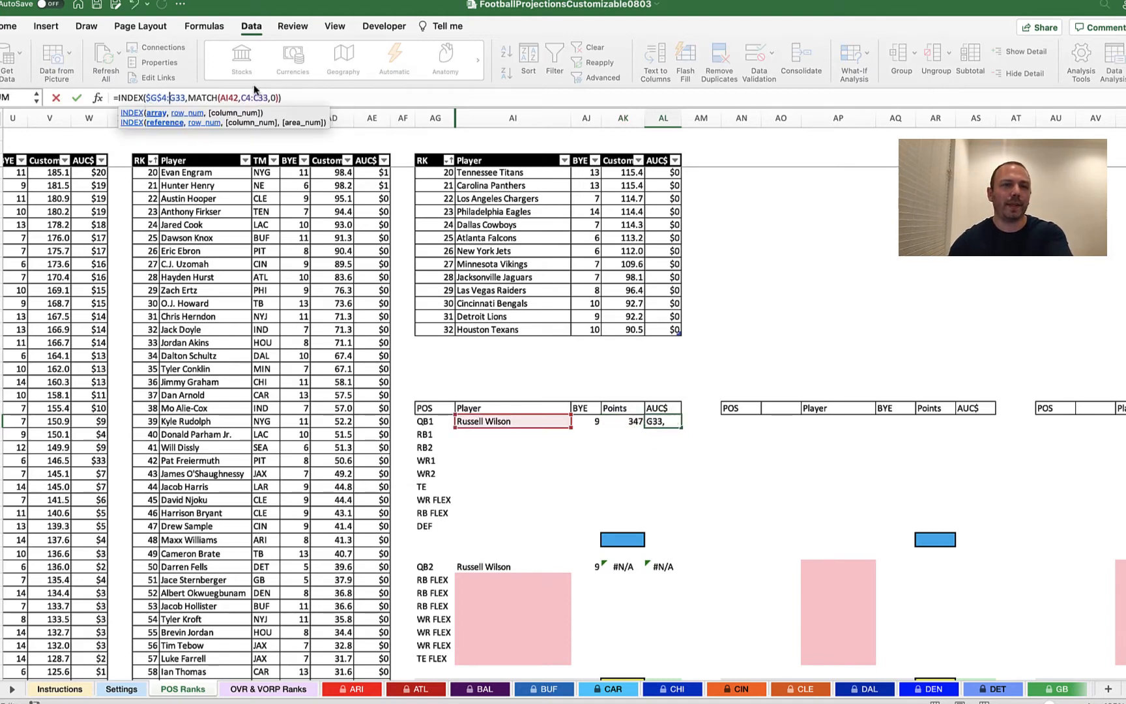
{"action": "type", "text": "$"}
{"action": "key", "text": "Right"}
{"action": "type", "text": "$"}
Make the MATCH lookup array in the QB1 AUC$ formula absolute, as $C$4:$C$33, keeping AI42 relative, and commit the formula.
{"action": "key", "text": "Right"}
{"action": "key", "text": "Right"}
{"action": "key", "text": "Right"}
{"action": "key", "text": "Right"}
{"action": "key", "text": "Right"}
{"action": "key", "text": "Right"}
{"action": "key", "text": "Right"}
{"action": "key", "text": "Right"}
{"action": "key", "text": "Right"}
{"action": "key", "text": "Right"}
{"action": "key", "text": "Right"}
{"action": "key", "text": "Right"}
{"action": "key", "text": "Right"}
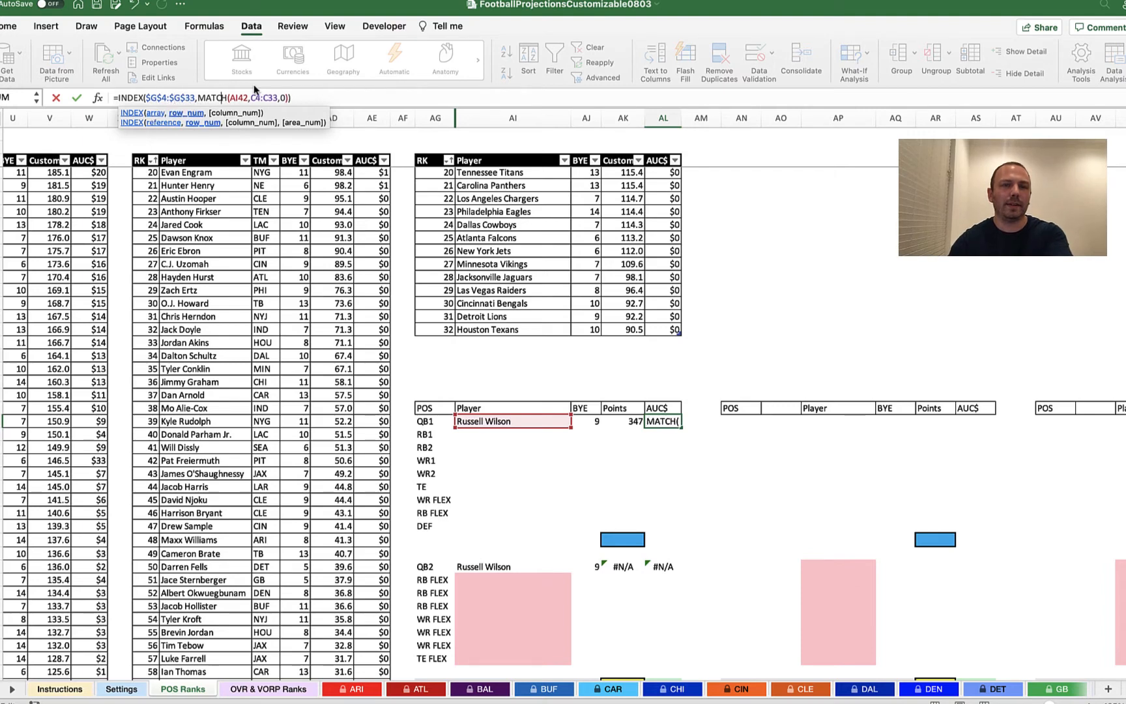
{"action": "type", "text": "$"}
{"action": "key", "text": "Right"}
{"action": "type", "text": "$"}
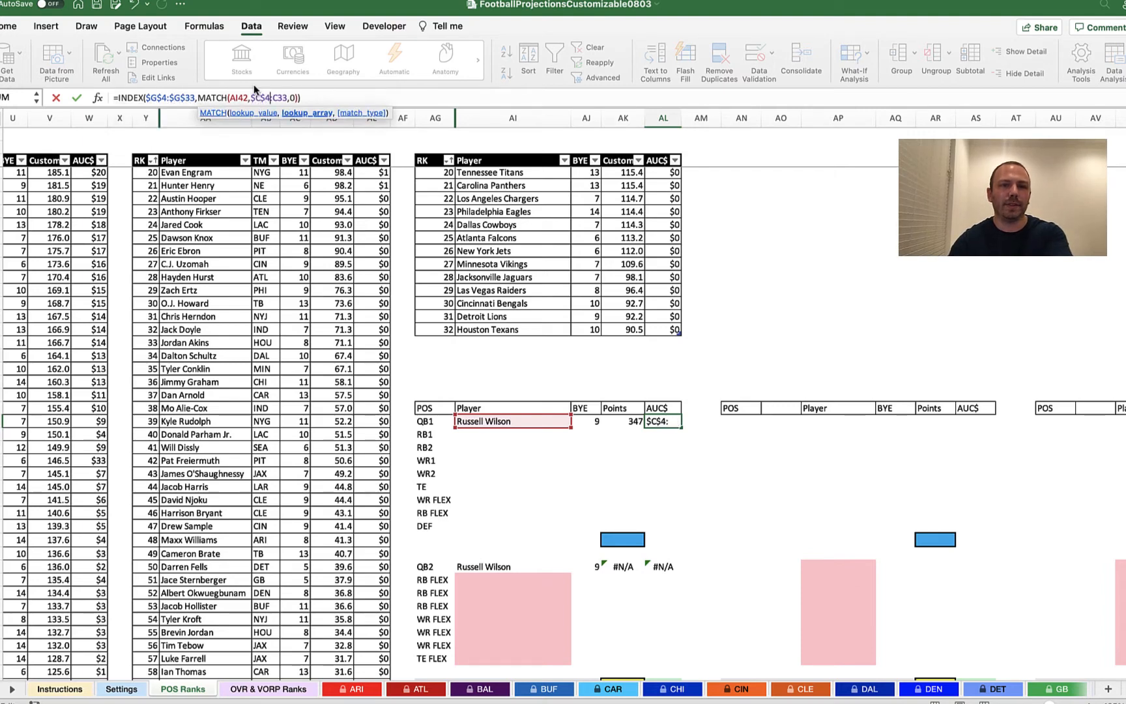
{"action": "key", "text": "Right"}
{"action": "key", "text": "Right"}
{"action": "type", "text": "$"}
{"action": "key", "text": "Right"}
{"action": "type", "text": "$"}
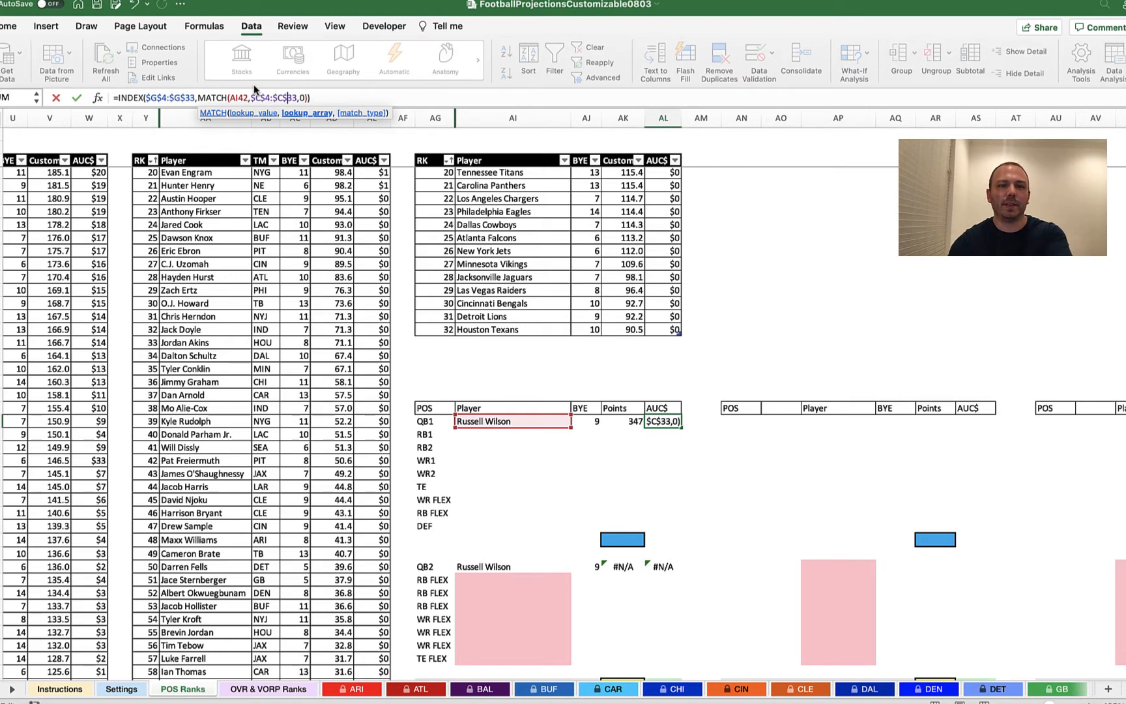
{"action": "key", "text": "Return"}
{"action": "left_click", "coordinate": [782, 448]}
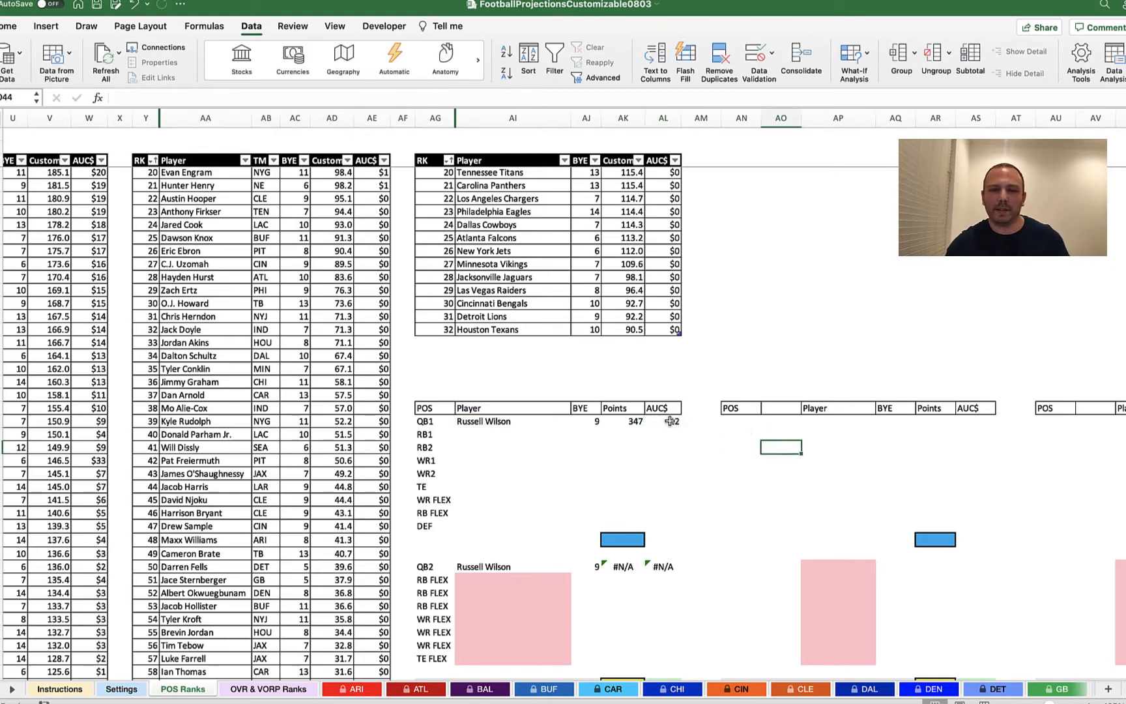
Copy the QB1 BYE, Points and AUC$ formulas over the matching cells in the QB2 row.
{"action": "left_click_drag", "start_coordinate": [671, 421], "coordinate": [581, 422]}
{"action": "key", "text": "cmd+c"}
{"action": "left_click", "coordinate": [593, 565]}
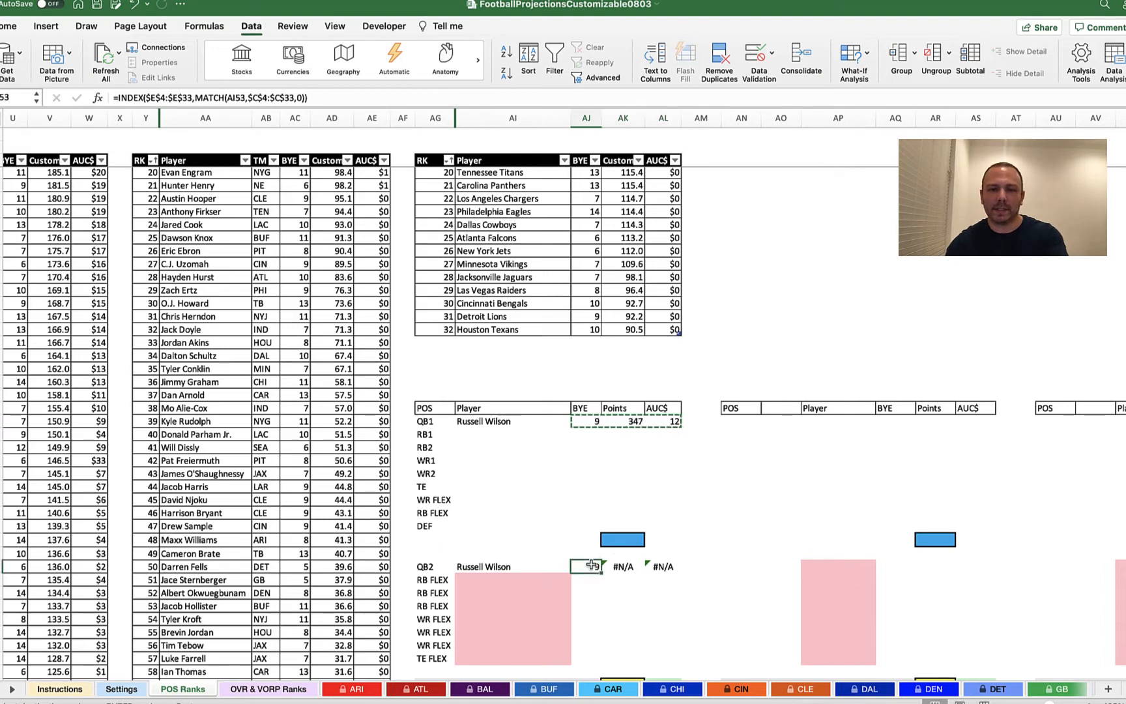
{"action": "key", "text": "cmd+v"}
{"action": "left_click", "coordinate": [755, 501]}
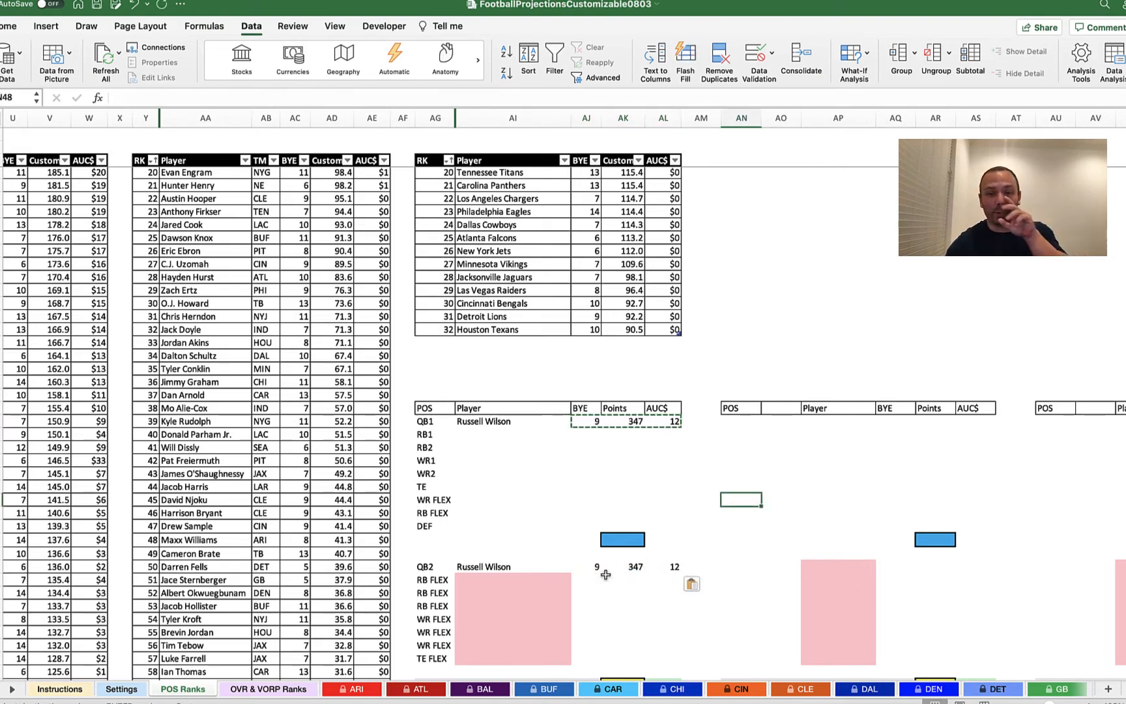
Choose Justin Fields as the QB2 player from the cell's dropdown list.
{"action": "left_click", "coordinate": [563, 568]}
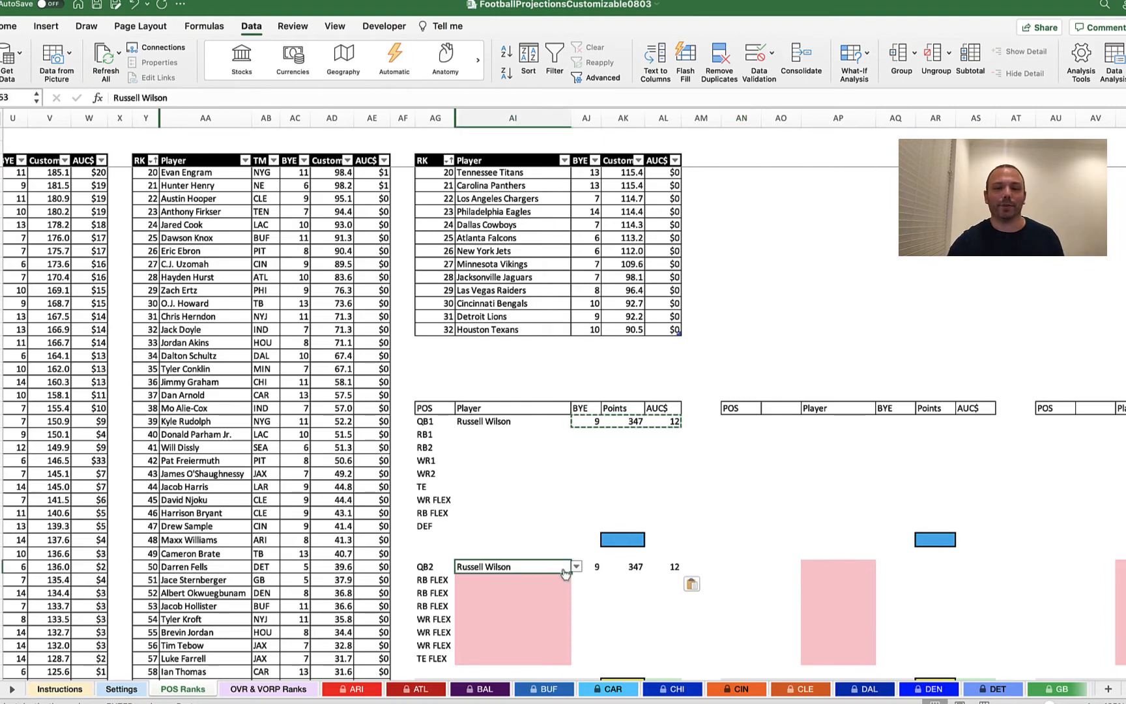
{"action": "left_click", "coordinate": [577, 566]}
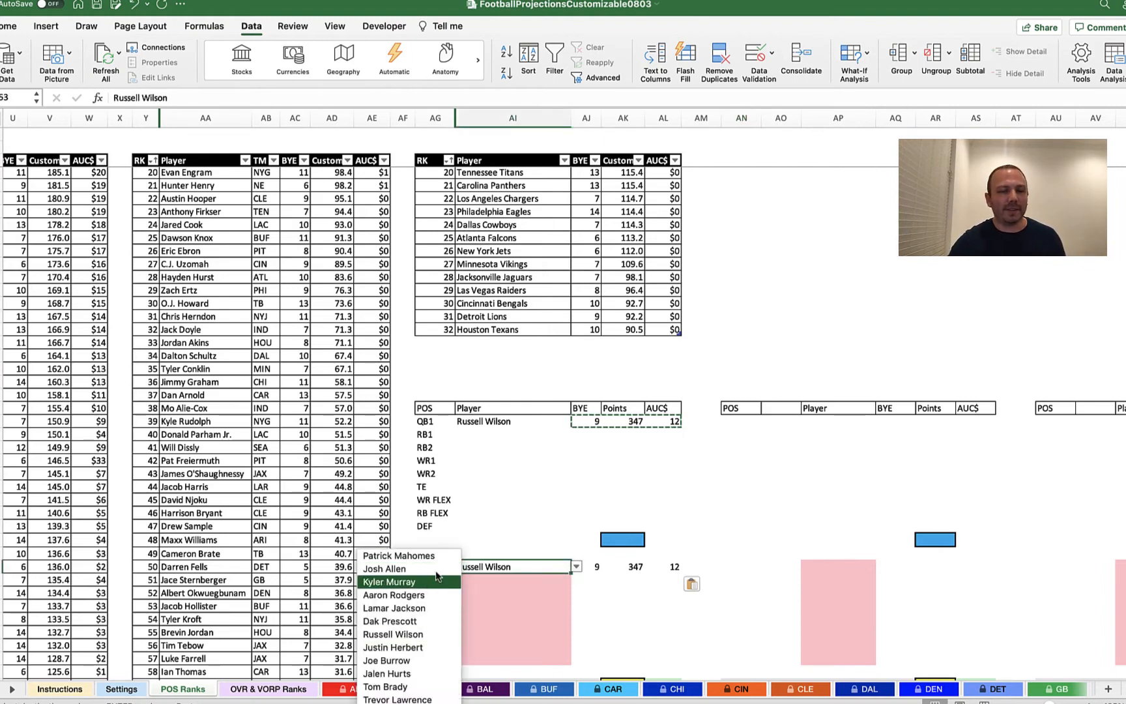
{"action": "scroll", "coordinate": [428, 588], "scroll_direction": "down", "scroll_amount": 10}
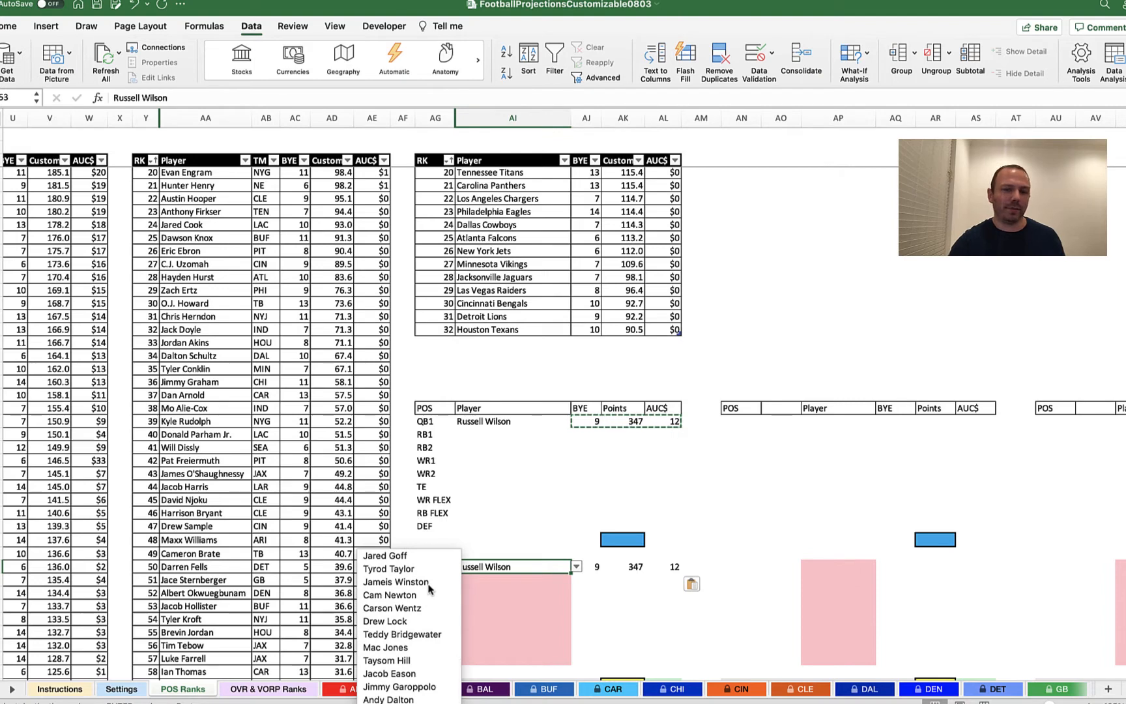
{"action": "scroll", "coordinate": [429, 588], "scroll_direction": "up", "scroll_amount": 3}
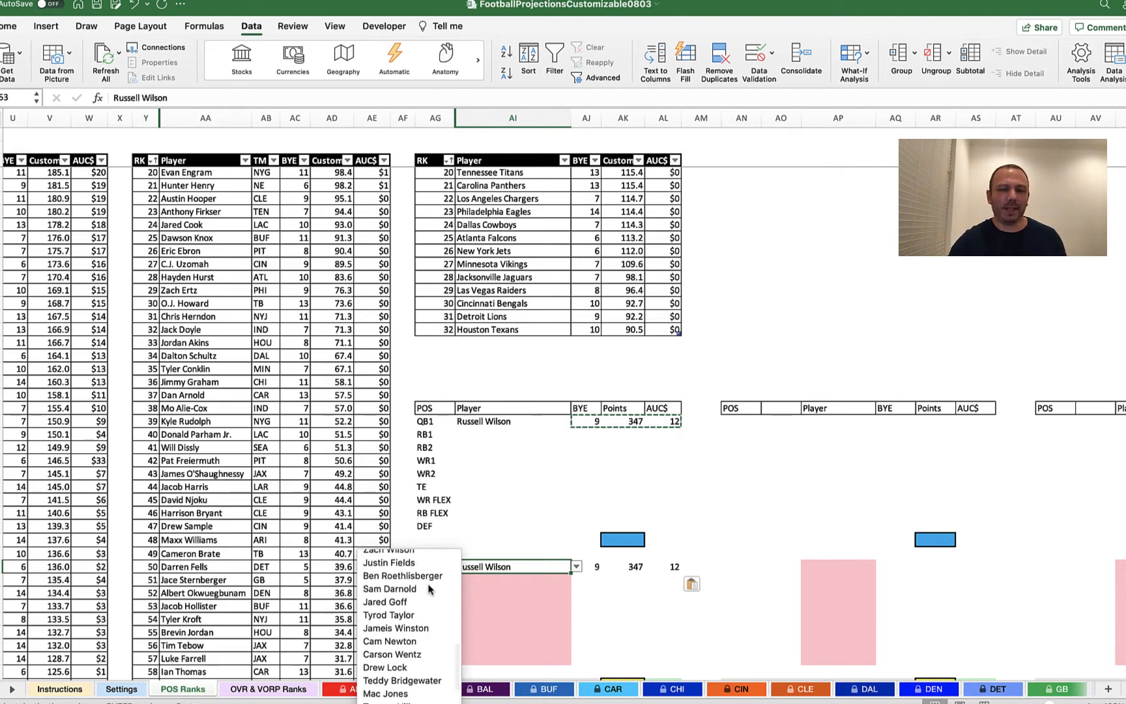
{"action": "scroll", "coordinate": [429, 588], "scroll_direction": "down", "scroll_amount": 1}
{"action": "scroll", "coordinate": [429, 588], "scroll_direction": "down", "scroll_amount": 1}
{"action": "scroll", "coordinate": [429, 589], "scroll_direction": "up", "scroll_amount": 5}
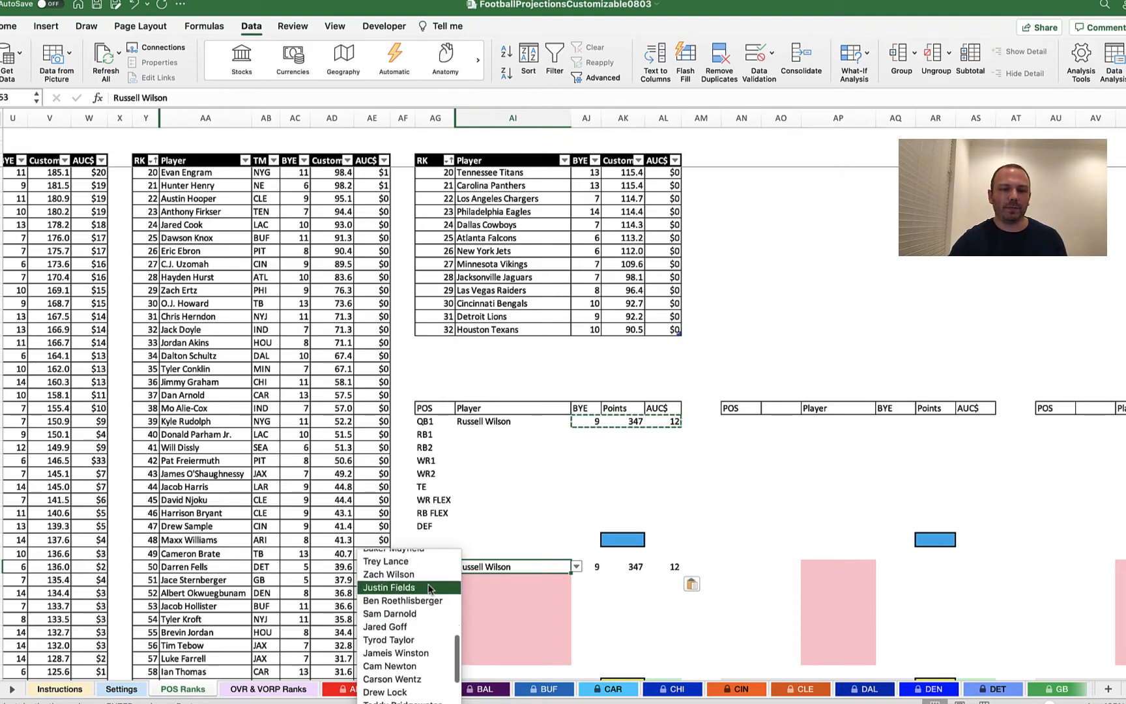
{"action": "left_click", "coordinate": [420, 588]}
{"action": "left_click", "coordinate": [622, 486]}
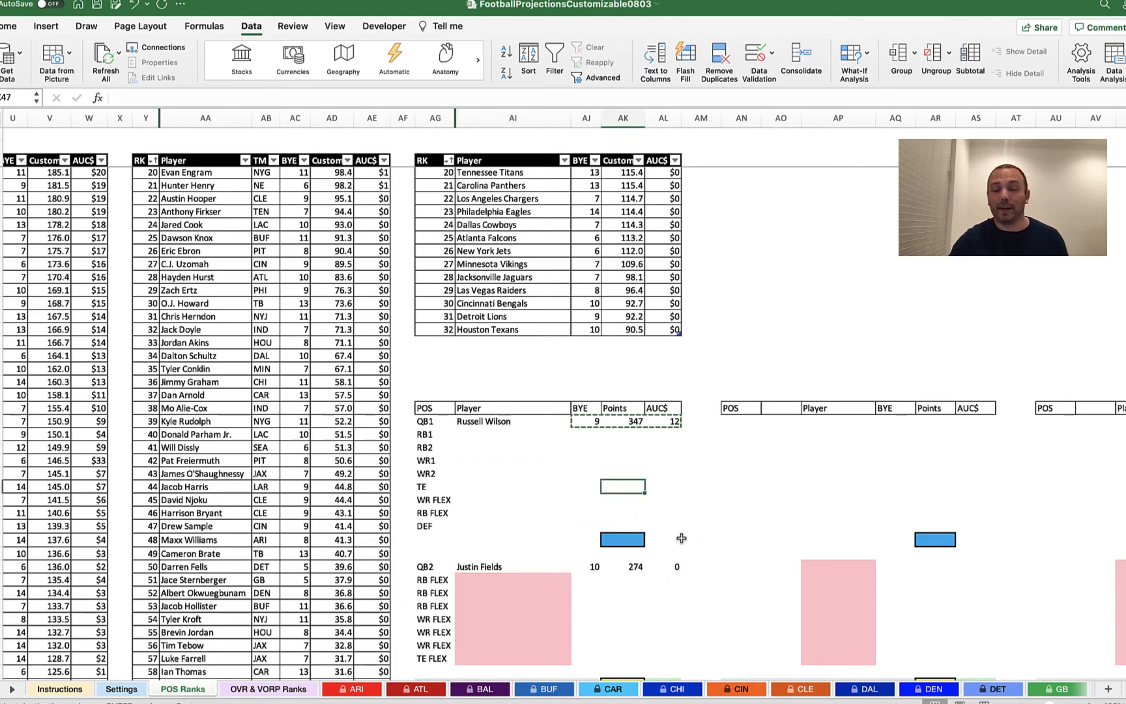
Check the QB2 AUC$ formula and the points and budget totals below the first roster.
{"action": "left_click", "coordinate": [667, 570]}
{"action": "scroll", "coordinate": [707, 503], "scroll_direction": "down", "scroll_amount": 1}
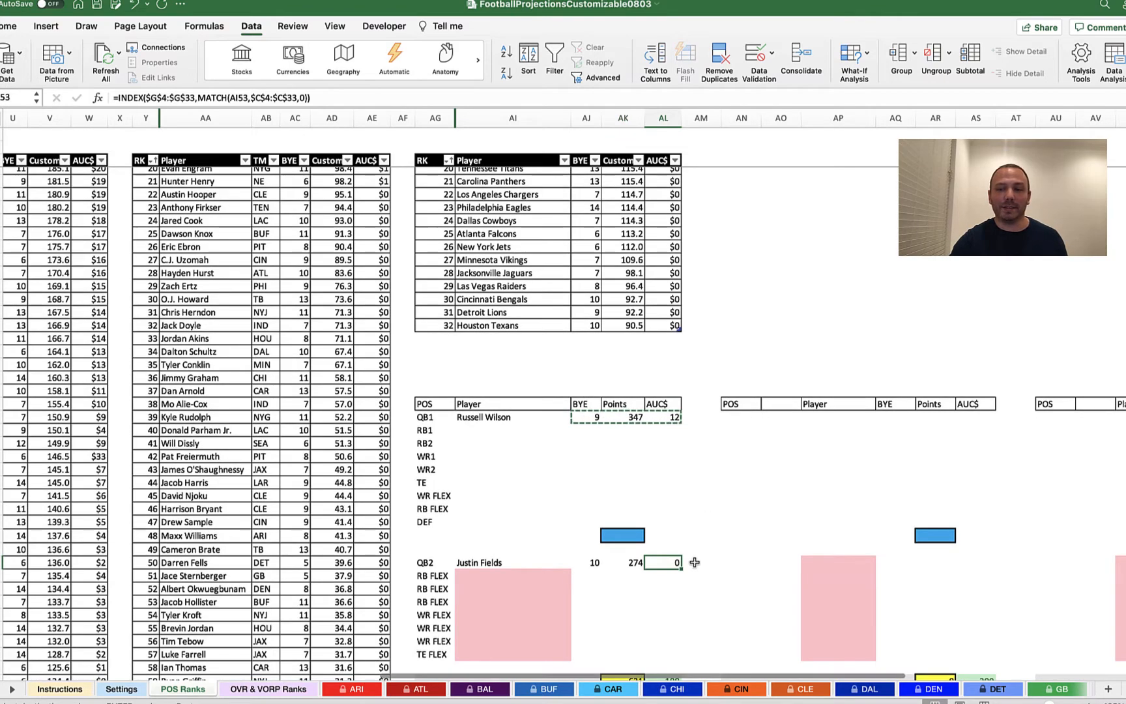
{"action": "scroll", "coordinate": [695, 562], "scroll_direction": "down", "scroll_amount": 7}
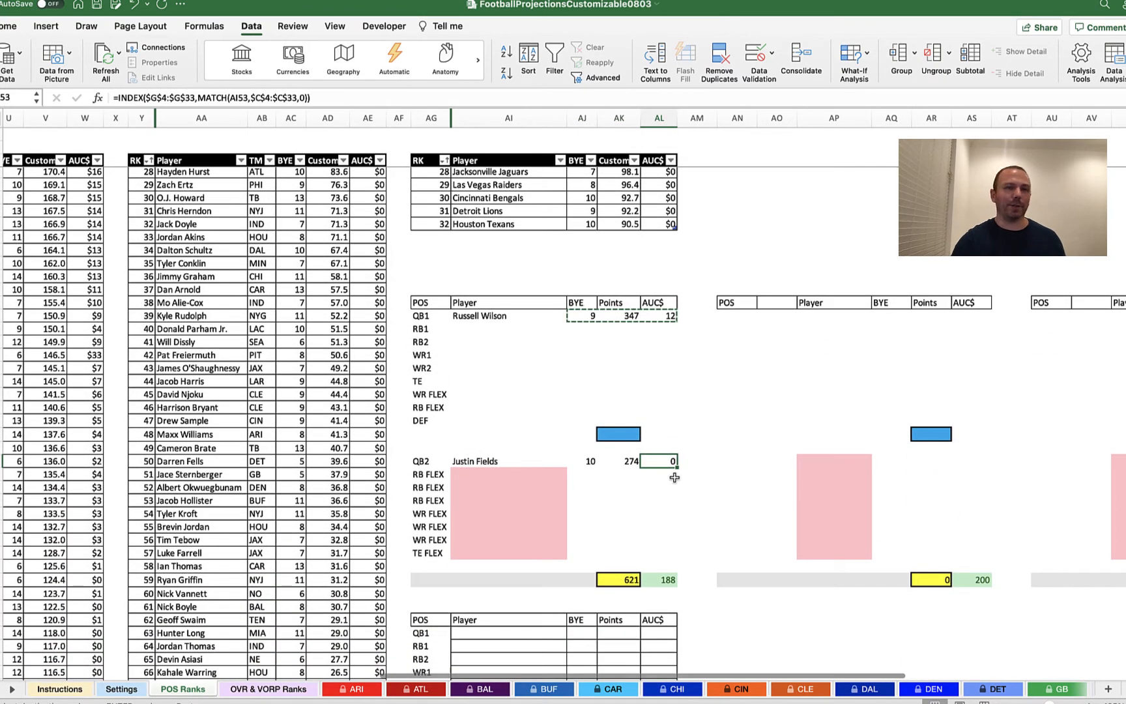
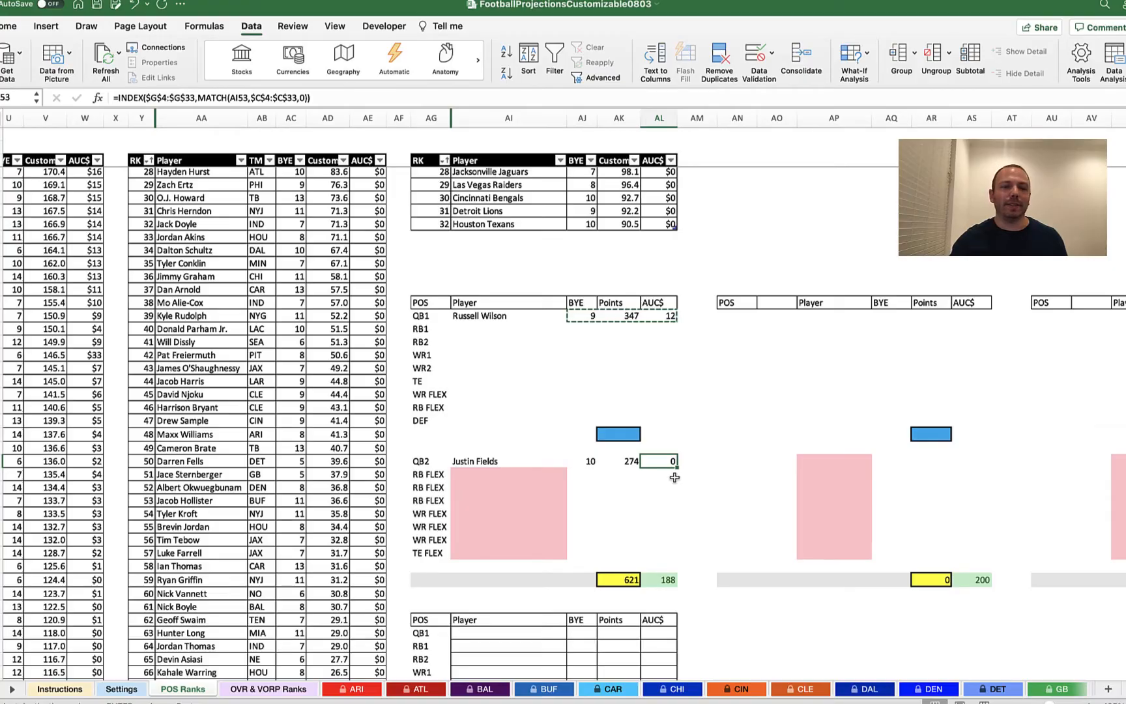
Review the position ranking tables against the unfilled roster rows, starting with RB1, to see which ranges their lookups need.
{"action": "scroll", "coordinate": [298, 459], "scroll_direction": "left", "scroll_amount": 15}
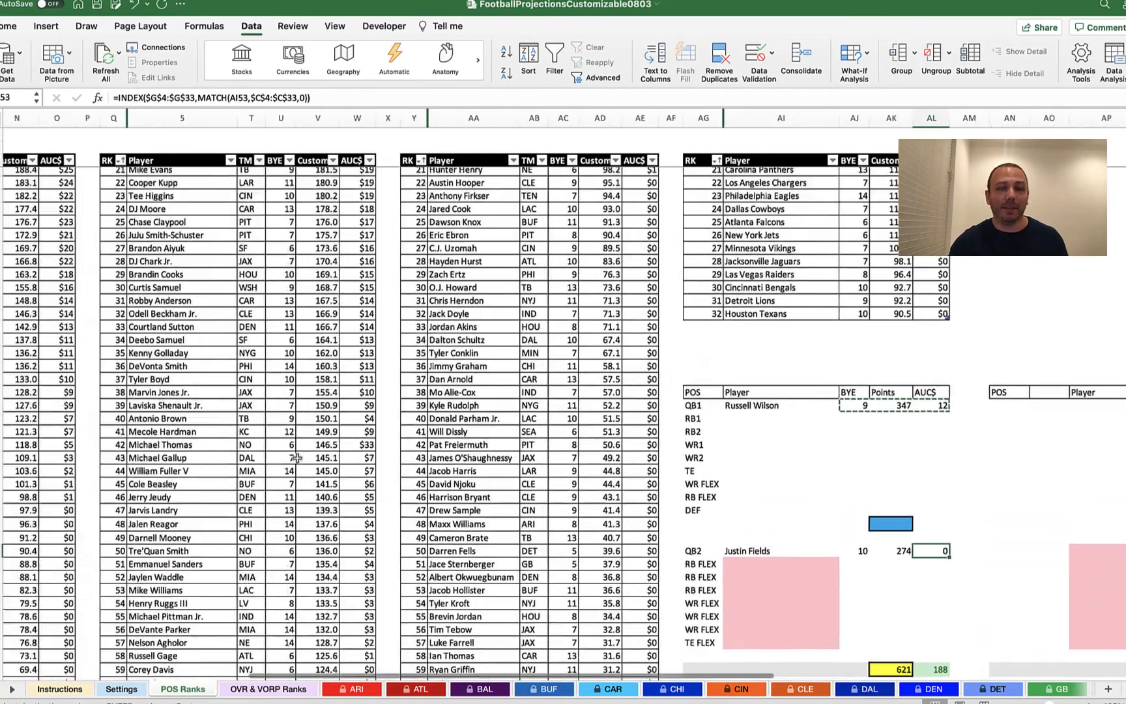
{"action": "scroll", "coordinate": [810, 578], "scroll_direction": "right", "scroll_amount": 10}
{"action": "scroll", "coordinate": [809, 578], "scroll_direction": "down", "scroll_amount": 10}
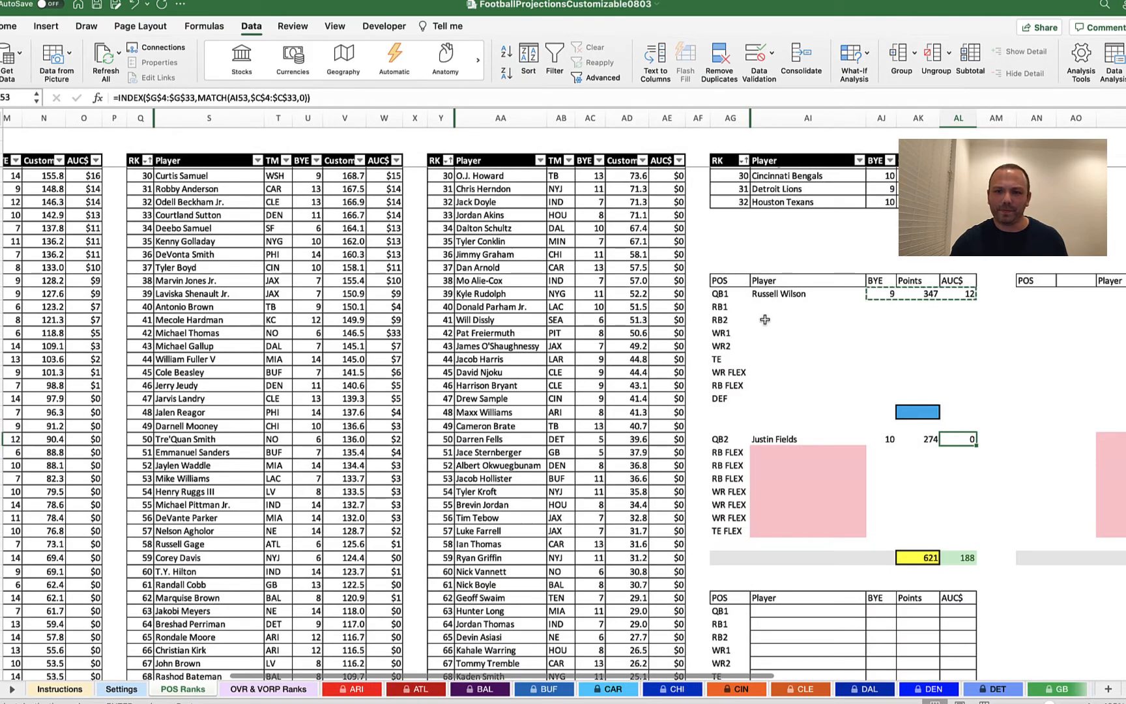
{"action": "left_click_drag", "start_coordinate": [735, 306], "coordinate": [958, 308]}
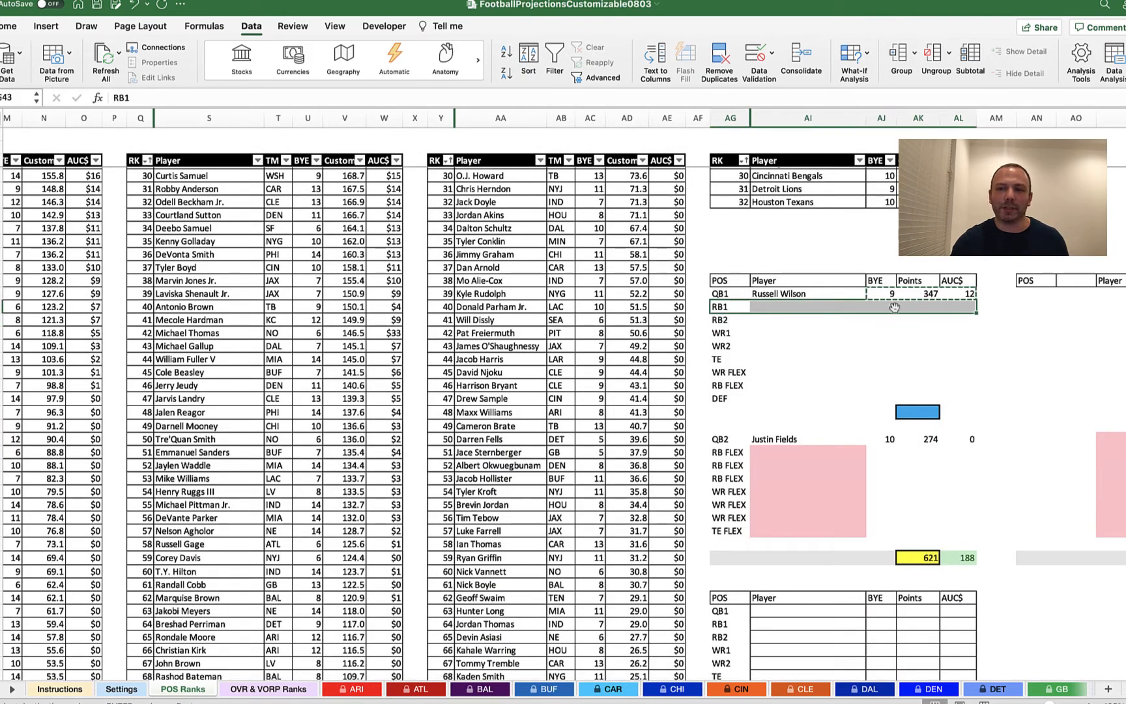
{"action": "scroll", "coordinate": [789, 332], "scroll_direction": "up", "scroll_amount": 10}
{"action": "scroll", "coordinate": [788, 332], "scroll_direction": "left", "scroll_amount": 10}
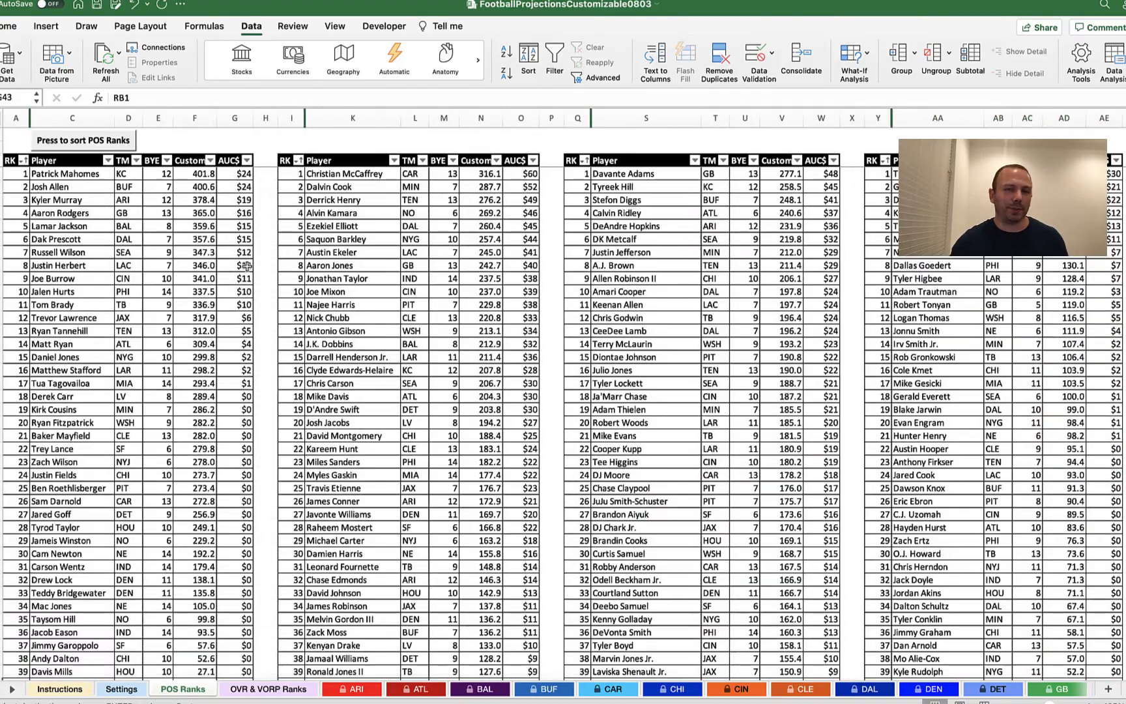
{"action": "scroll", "coordinate": [254, 394], "scroll_direction": "down", "scroll_amount": 5}
{"action": "scroll", "coordinate": [254, 394], "scroll_direction": "right", "scroll_amount": 3}
{"action": "scroll", "coordinate": [254, 394], "scroll_direction": "up", "scroll_amount": 5}
{"action": "scroll", "coordinate": [254, 394], "scroll_direction": "left", "scroll_amount": 3}
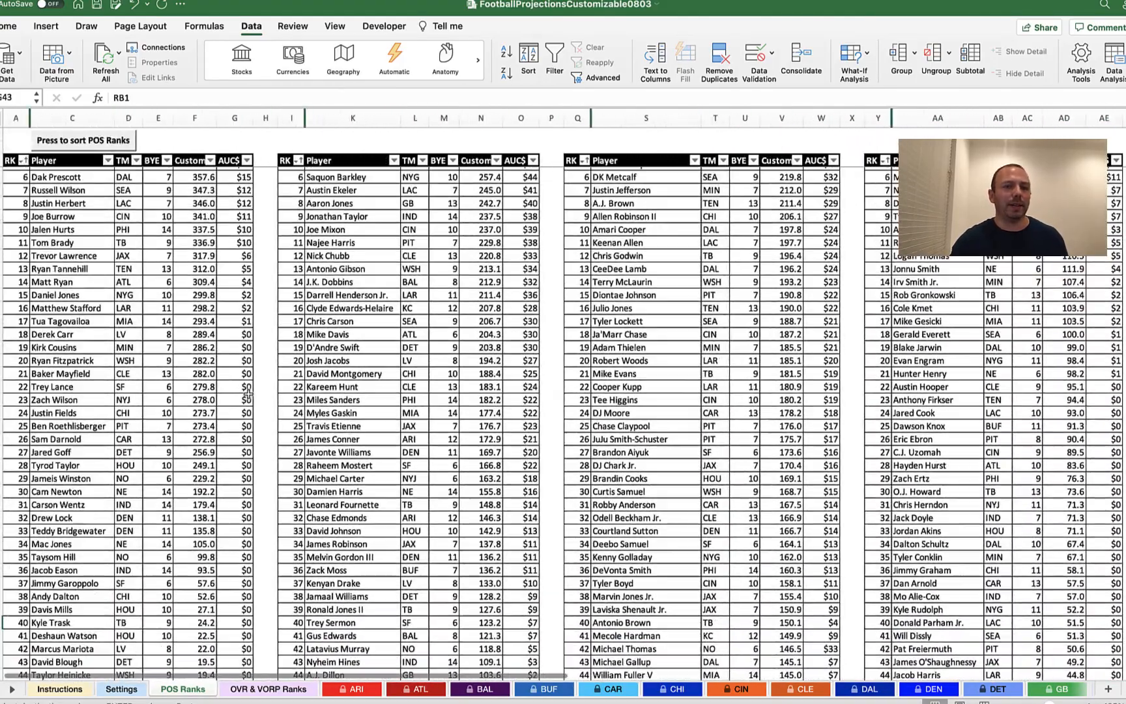
{"action": "scroll", "coordinate": [673, 407], "scroll_direction": "down", "scroll_amount": 10}
{"action": "scroll", "coordinate": [674, 407], "scroll_direction": "right", "scroll_amount": 15}
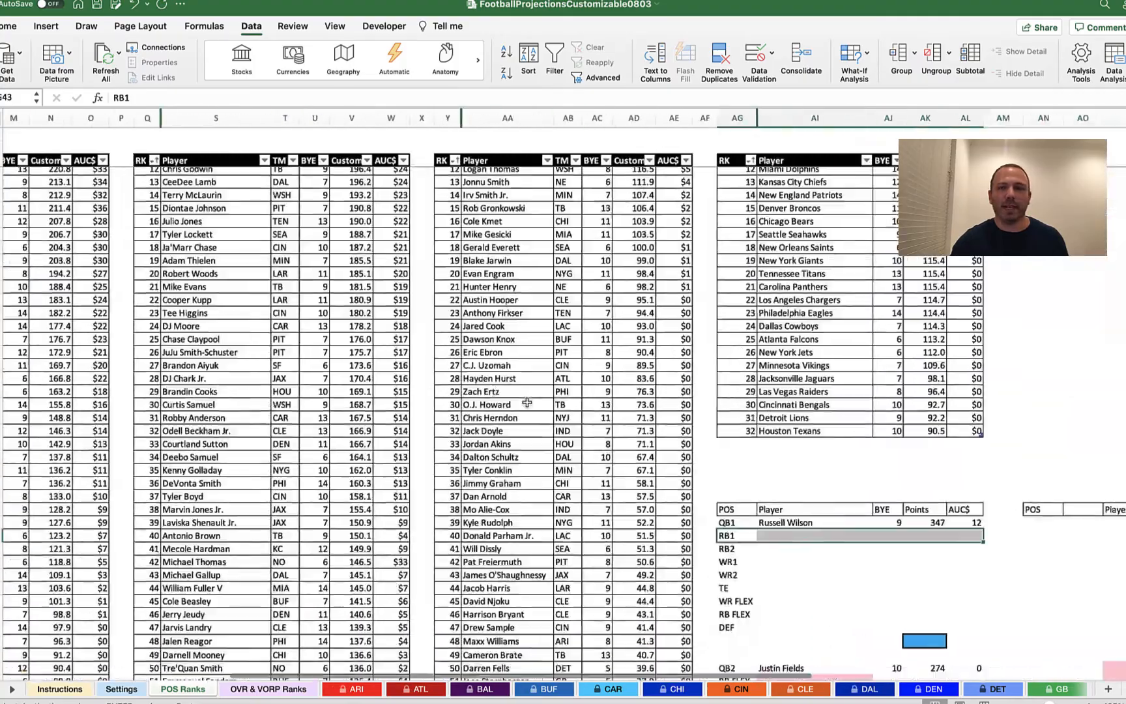
{"action": "scroll", "coordinate": [361, 428], "scroll_direction": "up", "scroll_amount": 5}
{"action": "scroll", "coordinate": [361, 427], "scroll_direction": "left", "scroll_amount": 7}
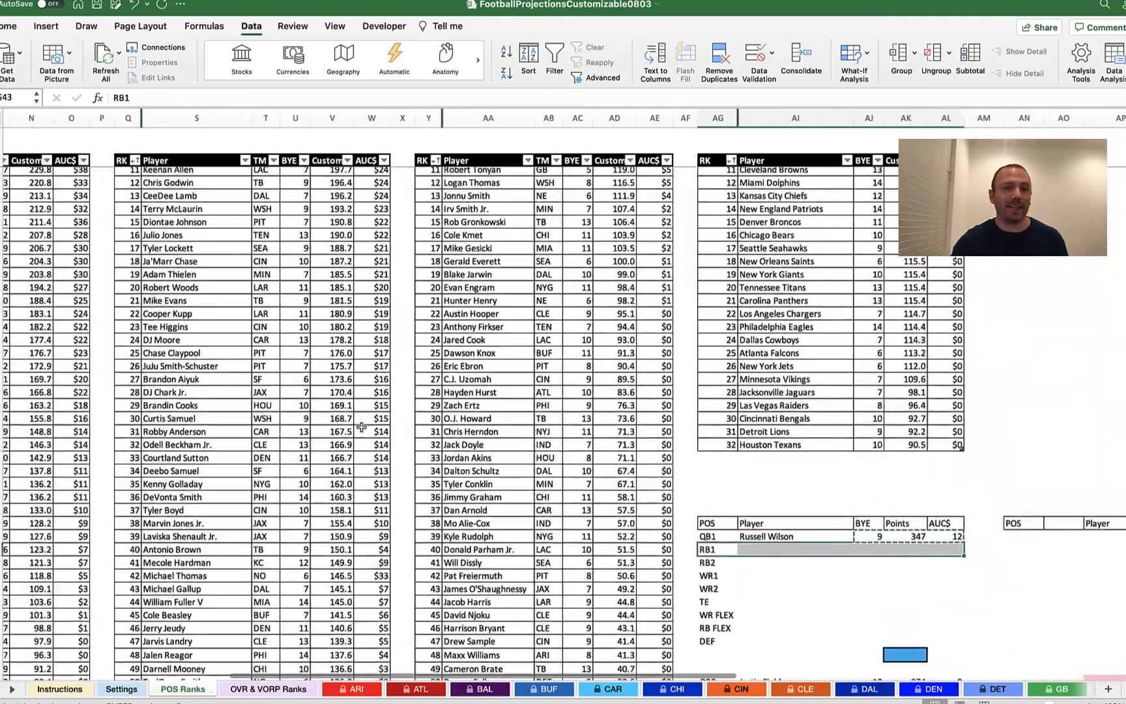
{"action": "left_click", "coordinate": [161, 308]}
{"action": "scroll", "coordinate": [161, 308], "scroll_direction": "up", "scroll_amount": 5}
{"action": "scroll", "coordinate": [161, 308], "scroll_direction": "left", "scroll_amount": 3}
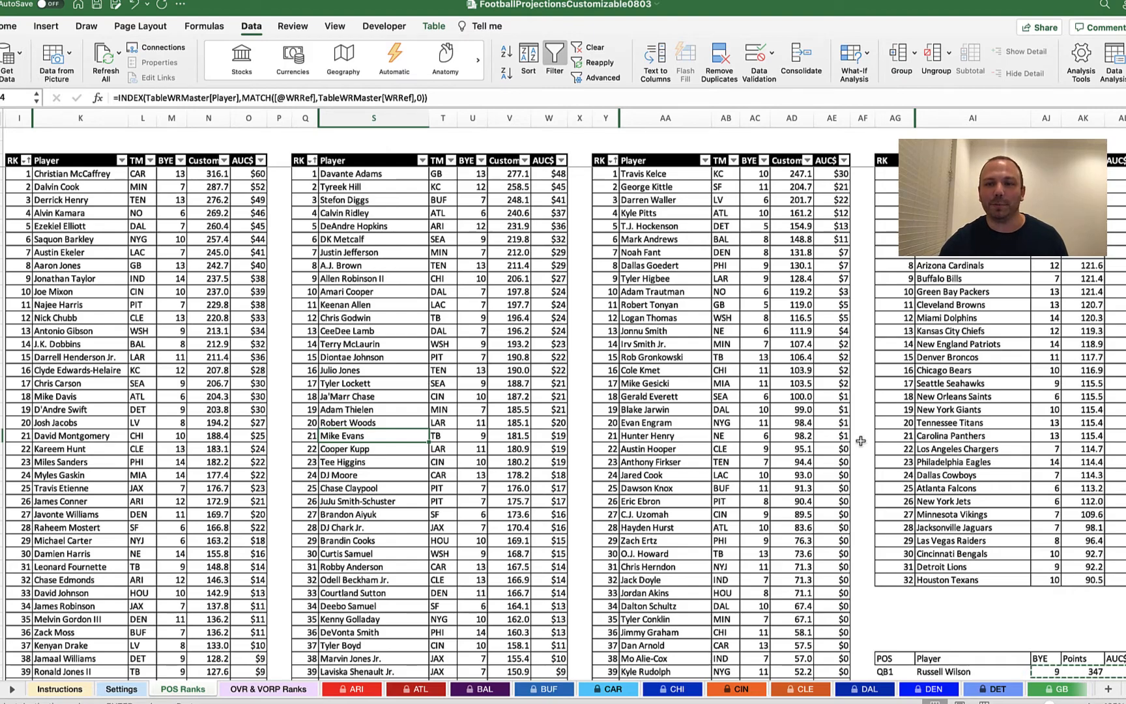
{"action": "scroll", "coordinate": [860, 440], "scroll_direction": "down", "scroll_amount": 5}
{"action": "scroll", "coordinate": [859, 441], "scroll_direction": "right", "scroll_amount": 5}
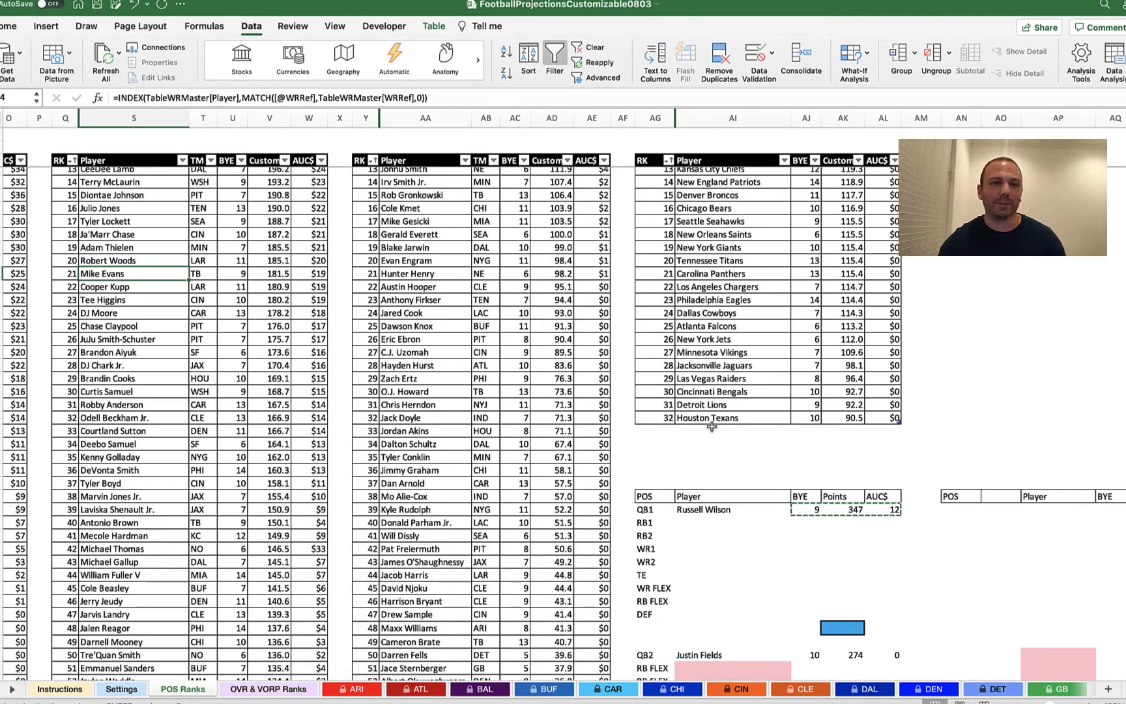
{"action": "scroll", "coordinate": [773, 477], "scroll_direction": "down", "scroll_amount": 5}
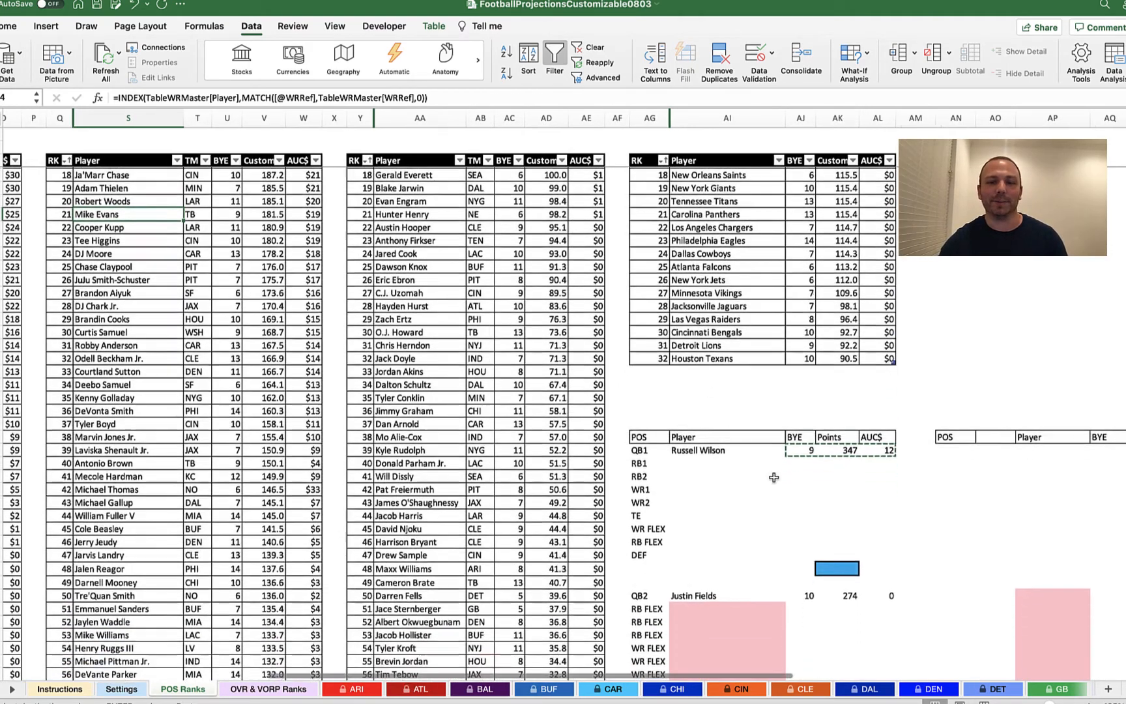
{"action": "scroll", "coordinate": [775, 509], "scroll_direction": "up", "scroll_amount": 10}
{"action": "scroll", "coordinate": [395, 485], "scroll_direction": "left", "scroll_amount": 4}
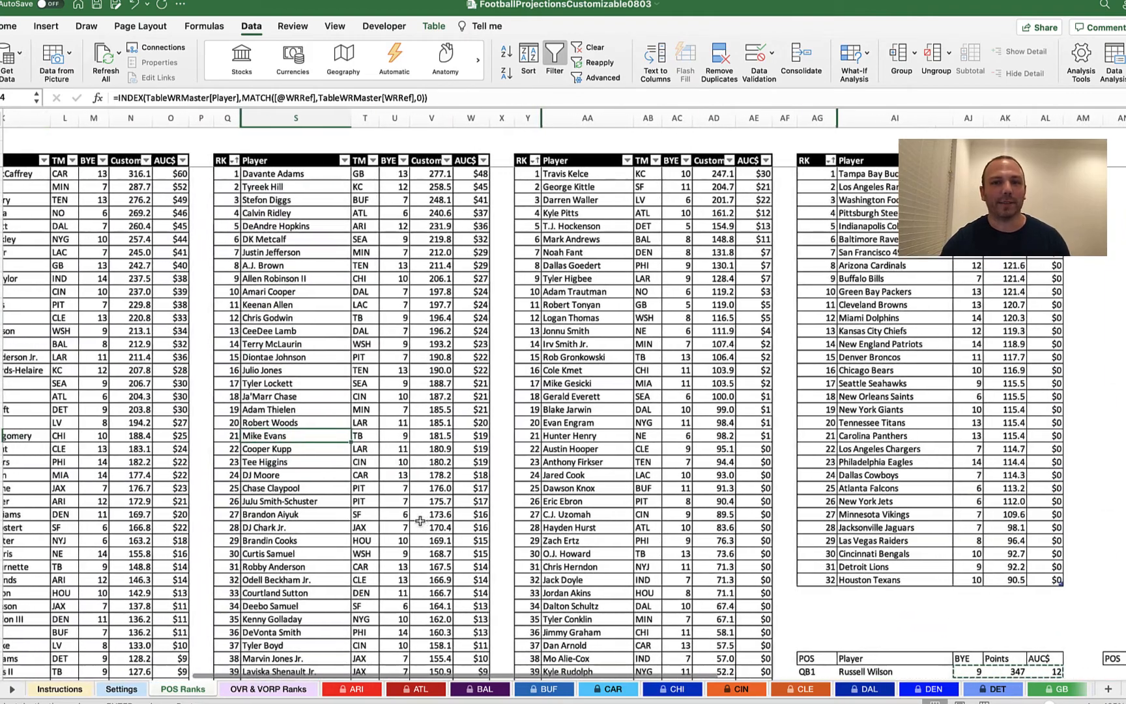
{"action": "scroll", "coordinate": [283, 261], "scroll_direction": "left", "scroll_amount": 5}
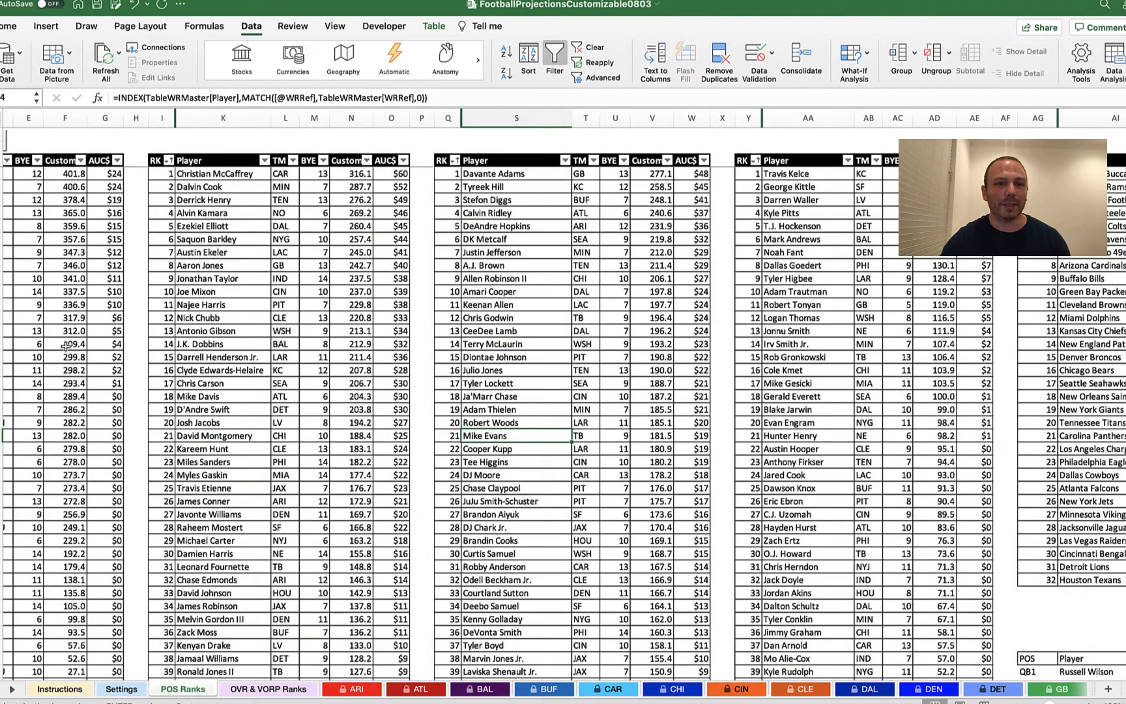
{"action": "scroll", "coordinate": [66, 345], "scroll_direction": "left", "scroll_amount": 3}
{"action": "scroll", "coordinate": [518, 371], "scroll_direction": "down", "scroll_amount": 10}
{"action": "scroll", "coordinate": [518, 372], "scroll_direction": "right", "scroll_amount": 12}
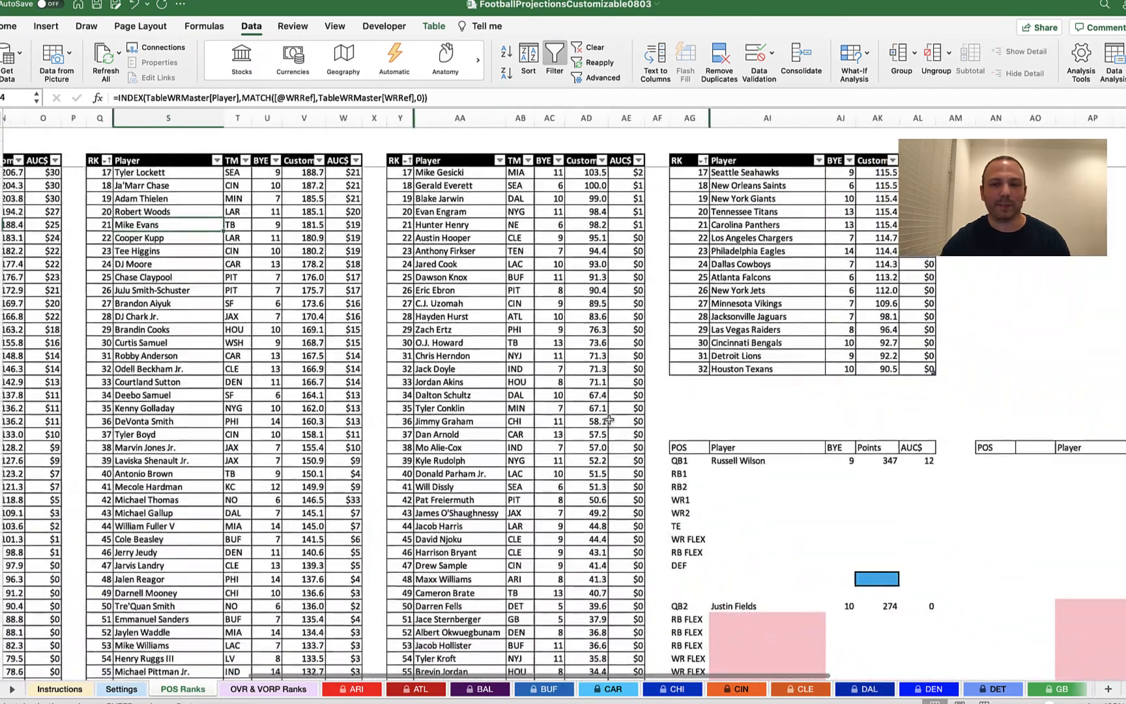
{"action": "key", "text": "super+c"}
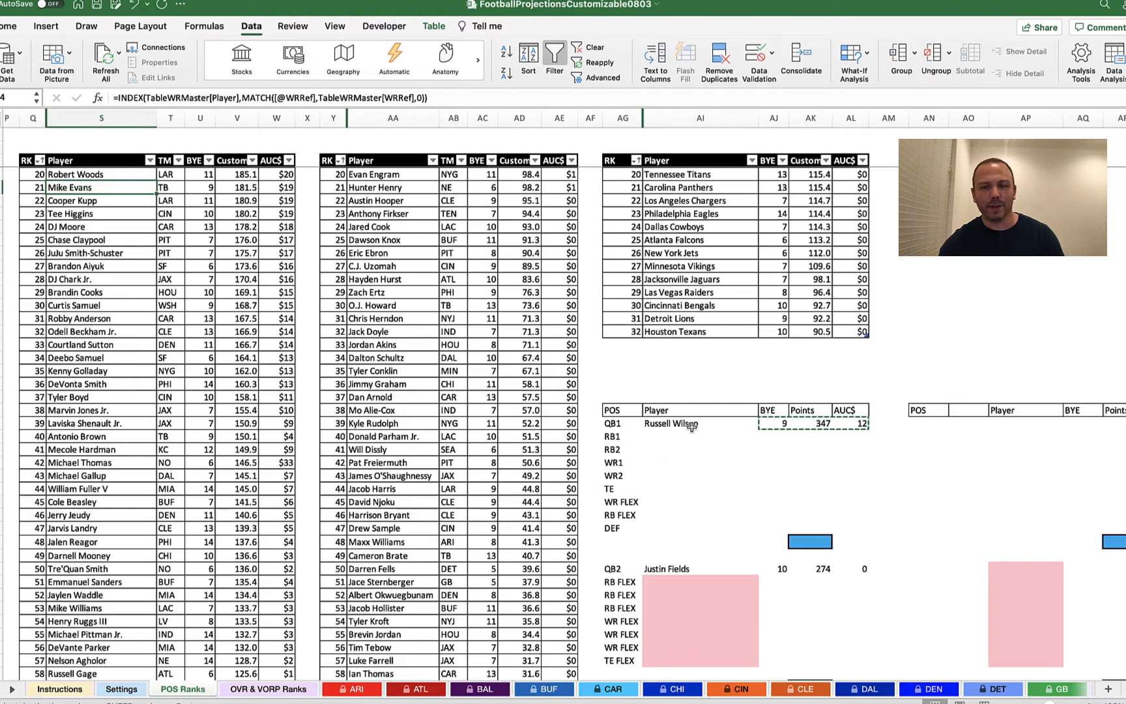
Set the source of the RB1 player cell's dropdown list to the running back names in $K$4:$K$51.
{"action": "left_click", "coordinate": [669, 438]}
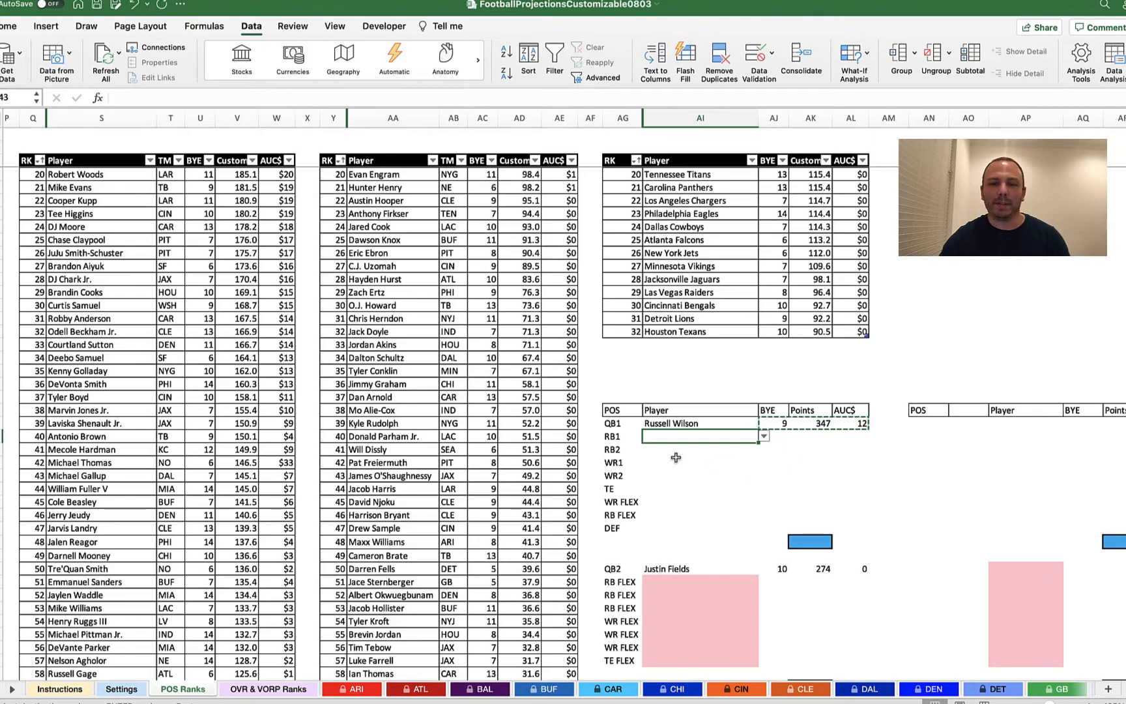
{"action": "scroll", "coordinate": [757, 541], "scroll_direction": "down", "scroll_amount": 10}
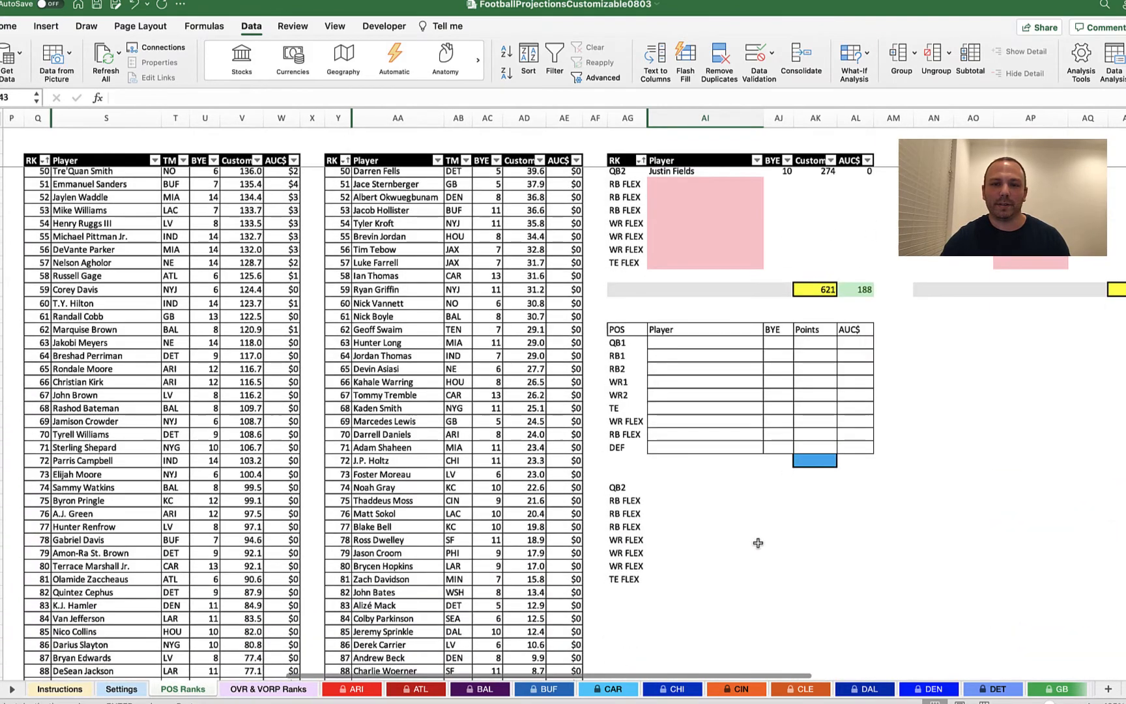
{"action": "scroll", "coordinate": [757, 542], "scroll_direction": "up", "scroll_amount": 4}
{"action": "scroll", "coordinate": [682, 510], "scroll_direction": "up", "scroll_amount": 5}
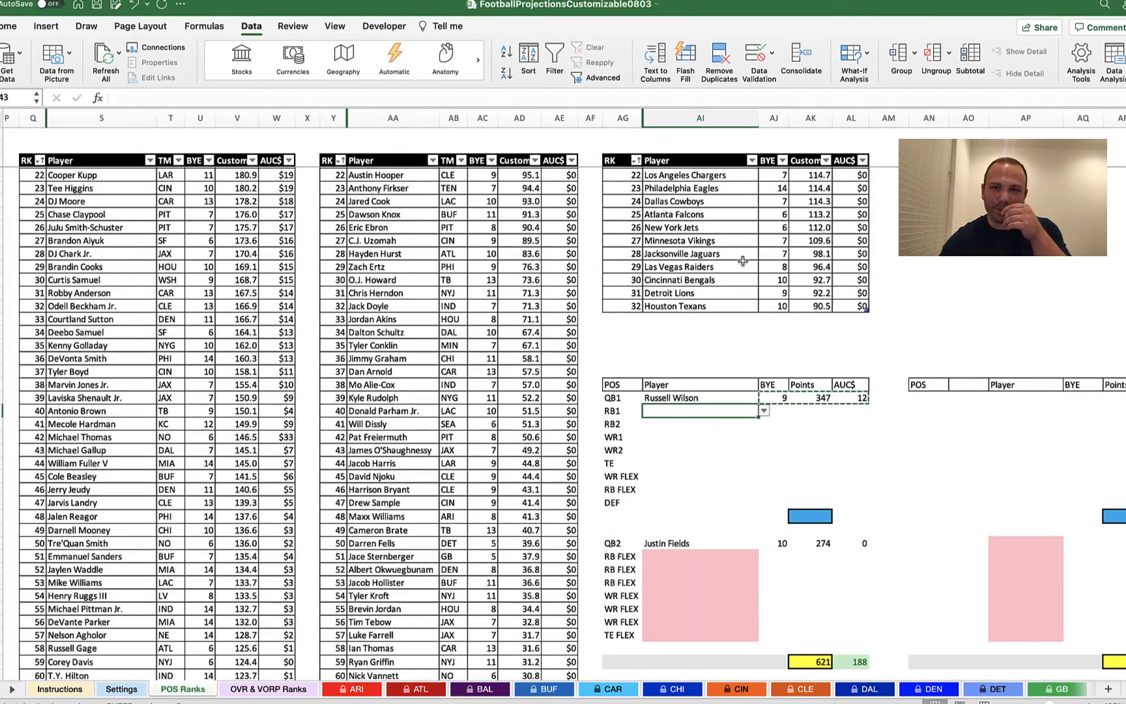
{"action": "left_click", "coordinate": [758, 58]}
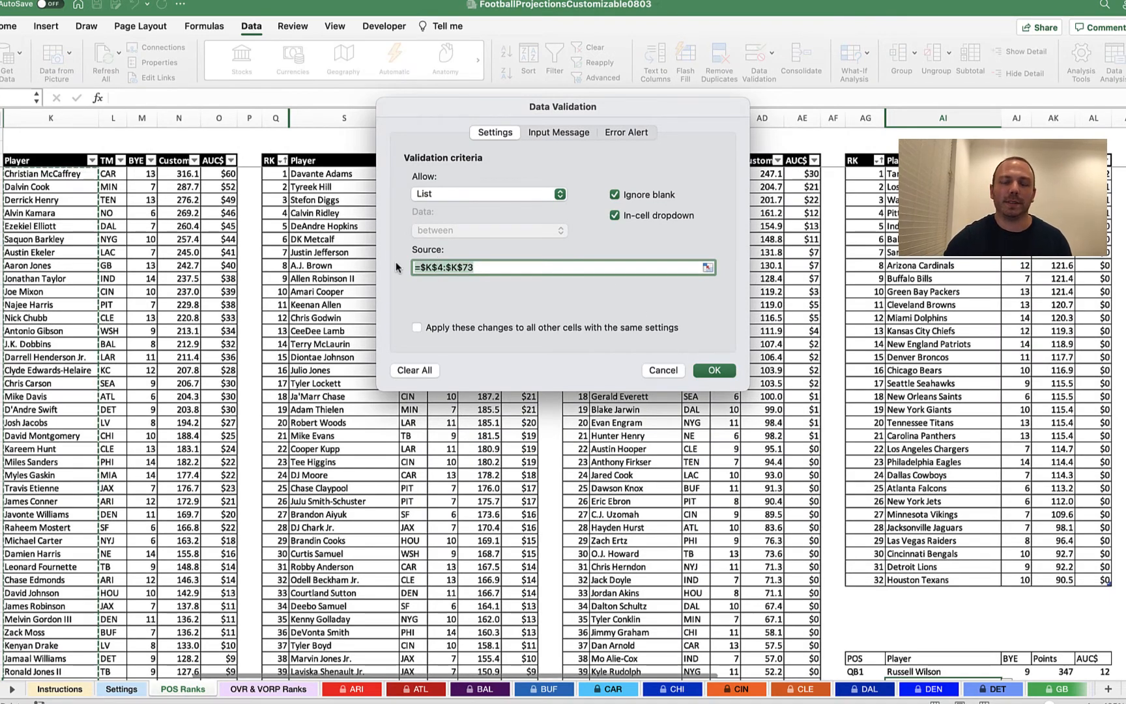
{"action": "key", "text": "BackSpace"}
{"action": "scroll", "coordinate": [303, 285], "scroll_direction": "left", "scroll_amount": 5}
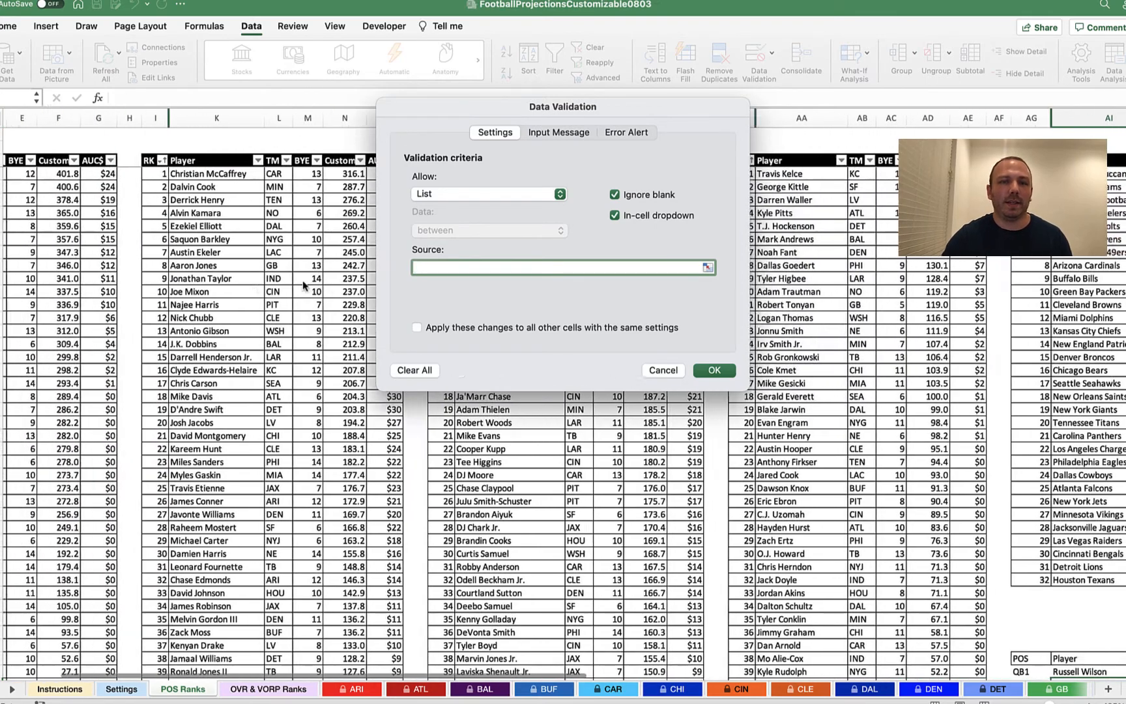
{"action": "scroll", "coordinate": [303, 285], "scroll_direction": "left", "scroll_amount": 2}
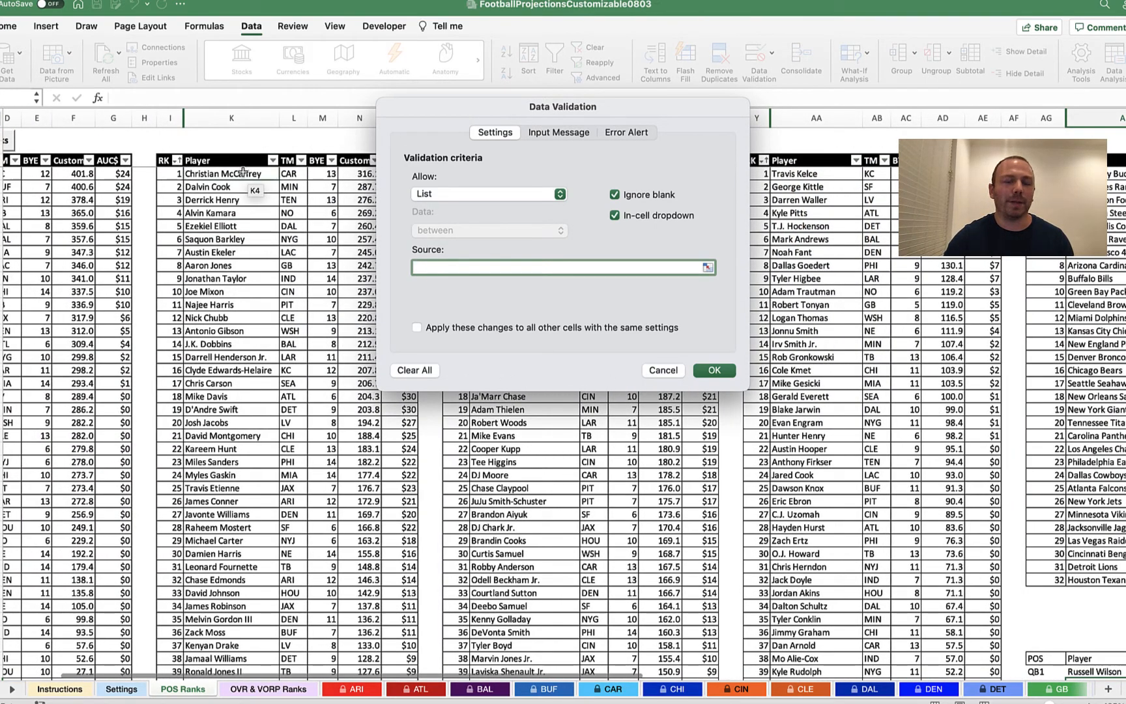
{"action": "left_click_drag", "start_coordinate": [242, 171], "coordinate": [220, 683]}
{"action": "left_click_drag", "start_coordinate": [222, 688], "coordinate": [236, 517]}
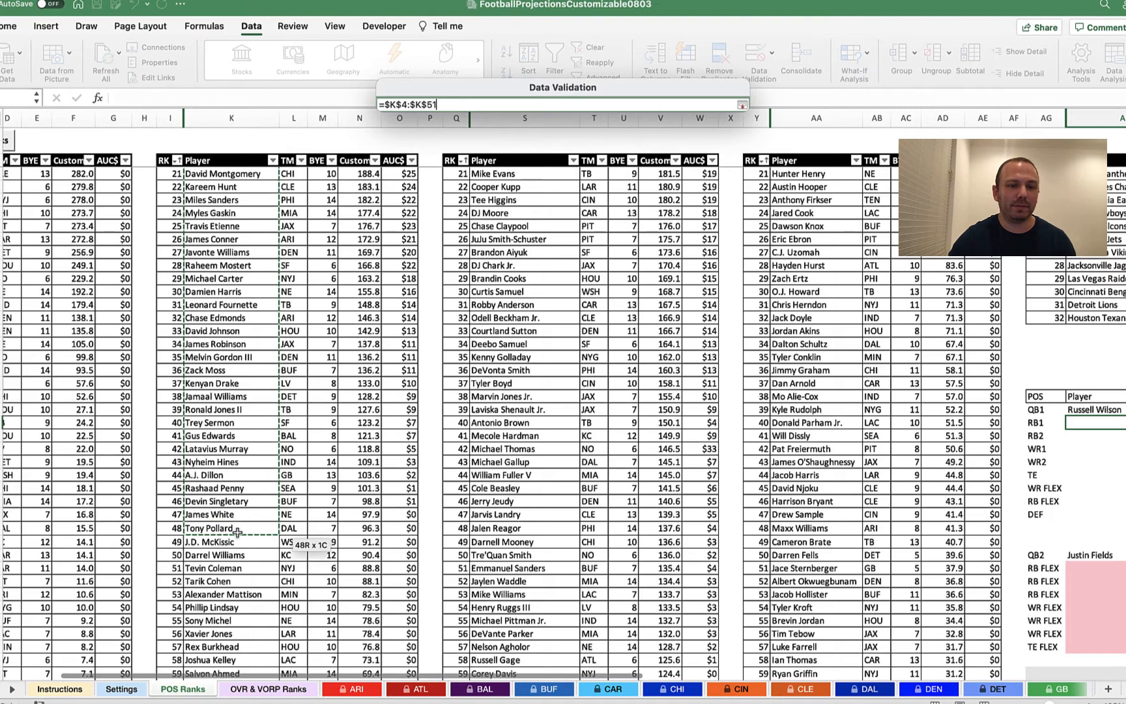
{"action": "left_click_drag", "start_coordinate": [241, 533], "coordinate": [241, 533]}
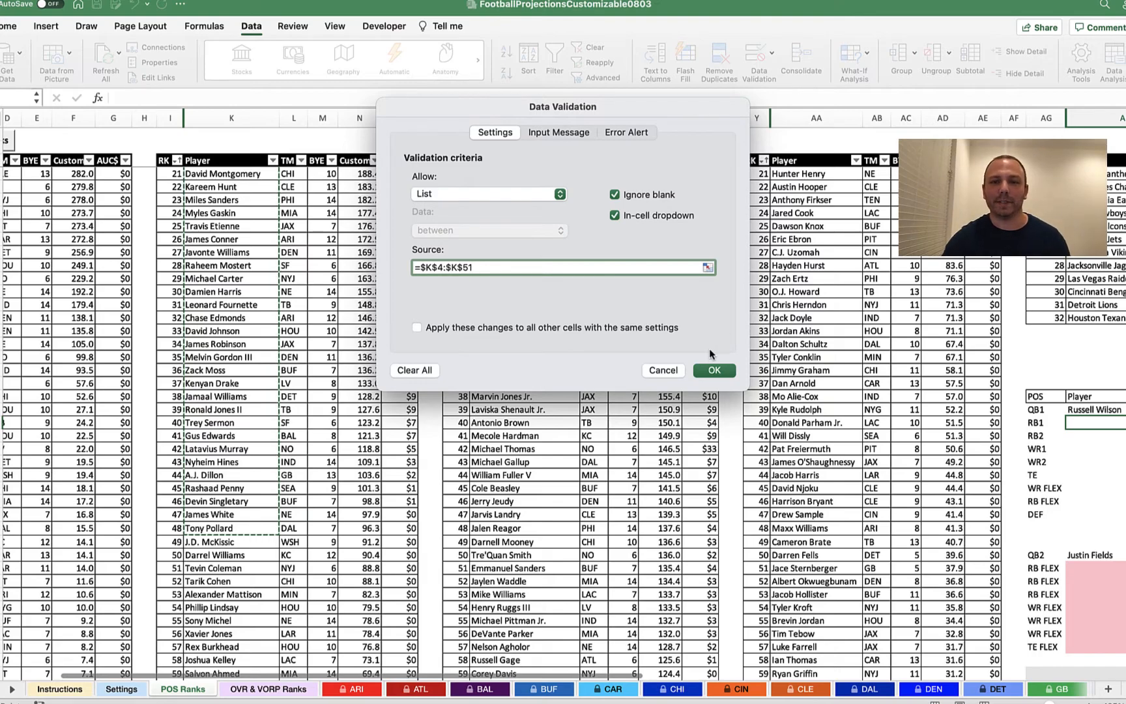
{"action": "left_click", "coordinate": [714, 369]}
Choose James Conner as the RB1 player from the cell's dropdown list.
{"action": "scroll", "coordinate": [822, 411], "scroll_direction": "down", "scroll_amount": 5}
{"action": "scroll", "coordinate": [822, 411], "scroll_direction": "right", "scroll_amount": 3}
{"action": "scroll", "coordinate": [822, 411], "scroll_direction": "up", "scroll_amount": 4}
{"action": "scroll", "coordinate": [822, 411], "scroll_direction": "right", "scroll_amount": 4}
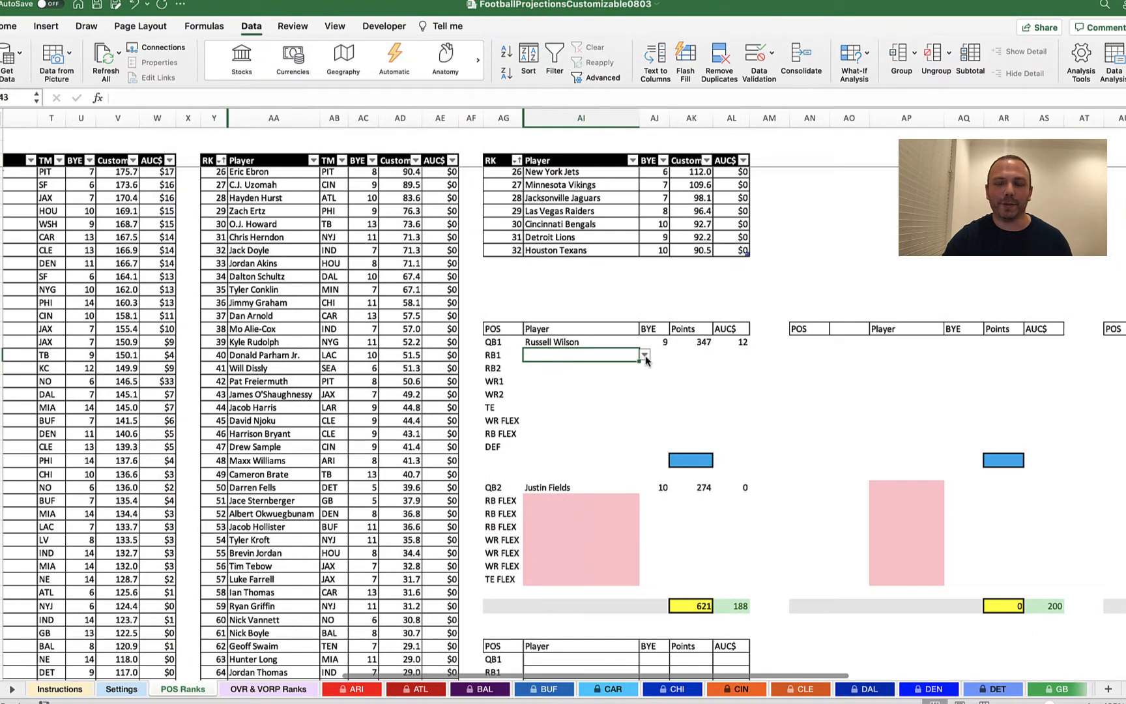
{"action": "left_click", "coordinate": [644, 355]}
{"action": "scroll", "coordinate": [586, 430], "scroll_direction": "down", "scroll_amount": 5}
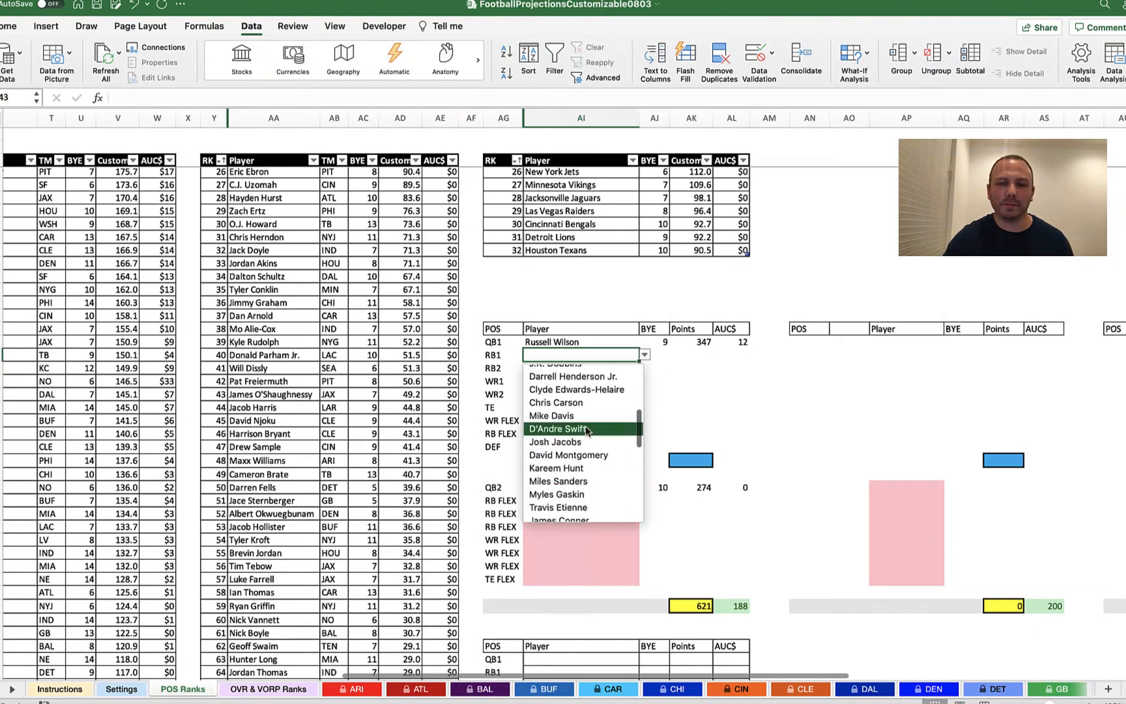
{"action": "scroll", "coordinate": [579, 466], "scroll_direction": "down", "scroll_amount": 2}
{"action": "left_click", "coordinate": [578, 479]}
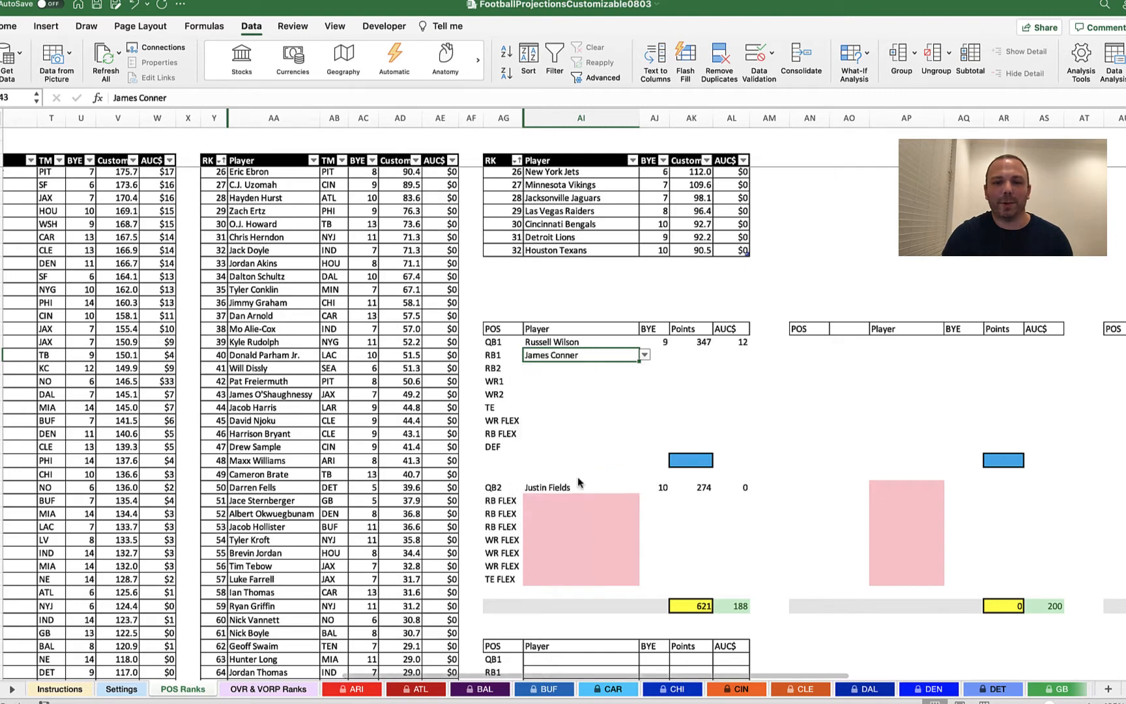
Change the RB1 player to Aaron Jones using the cell's dropdown list.
{"action": "left_click", "coordinate": [659, 353]}
{"action": "left_click", "coordinate": [597, 357]}
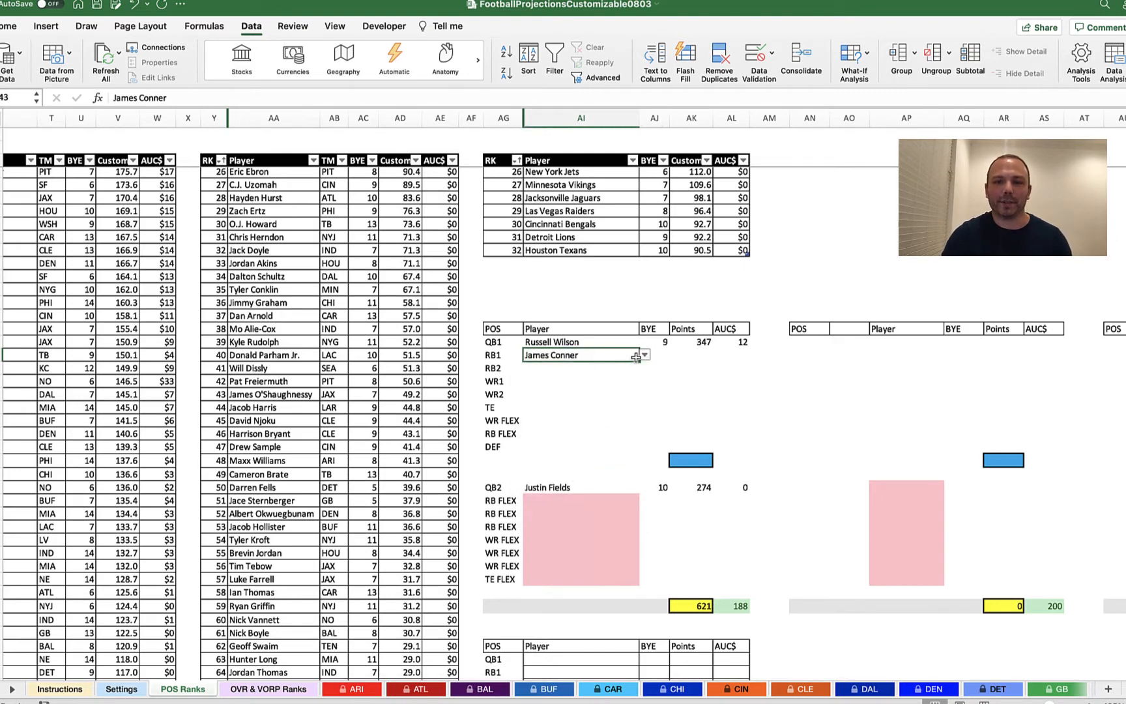
{"action": "left_click", "coordinate": [645, 356]}
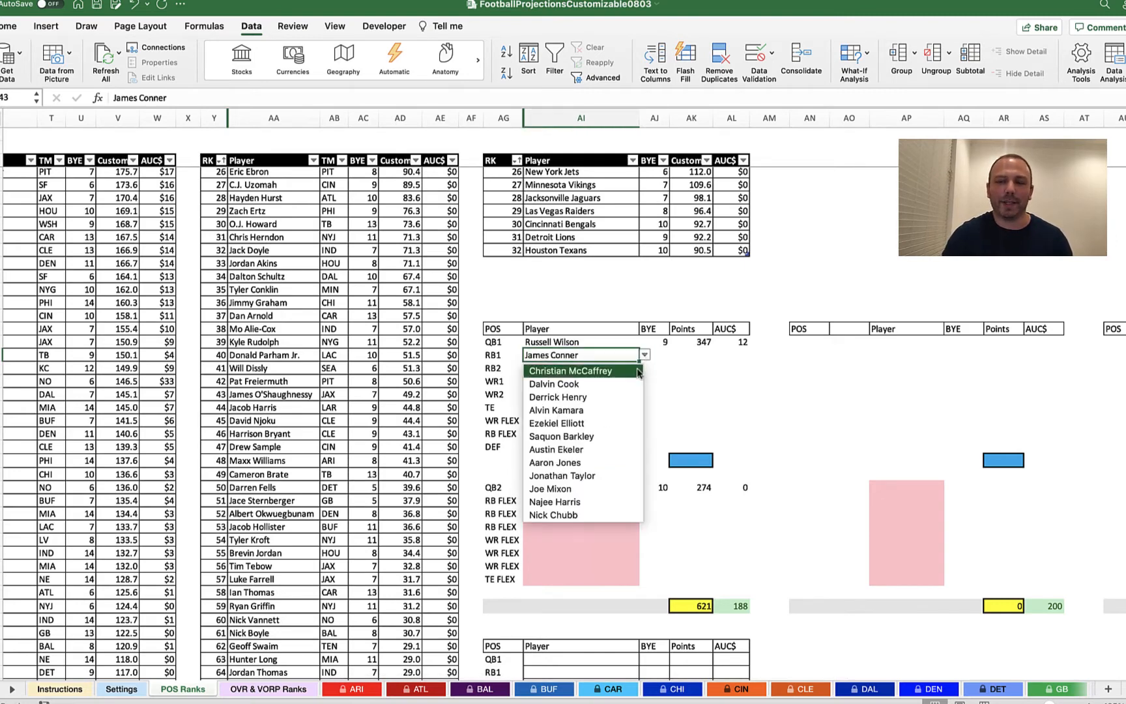
{"action": "left_click", "coordinate": [593, 463]}
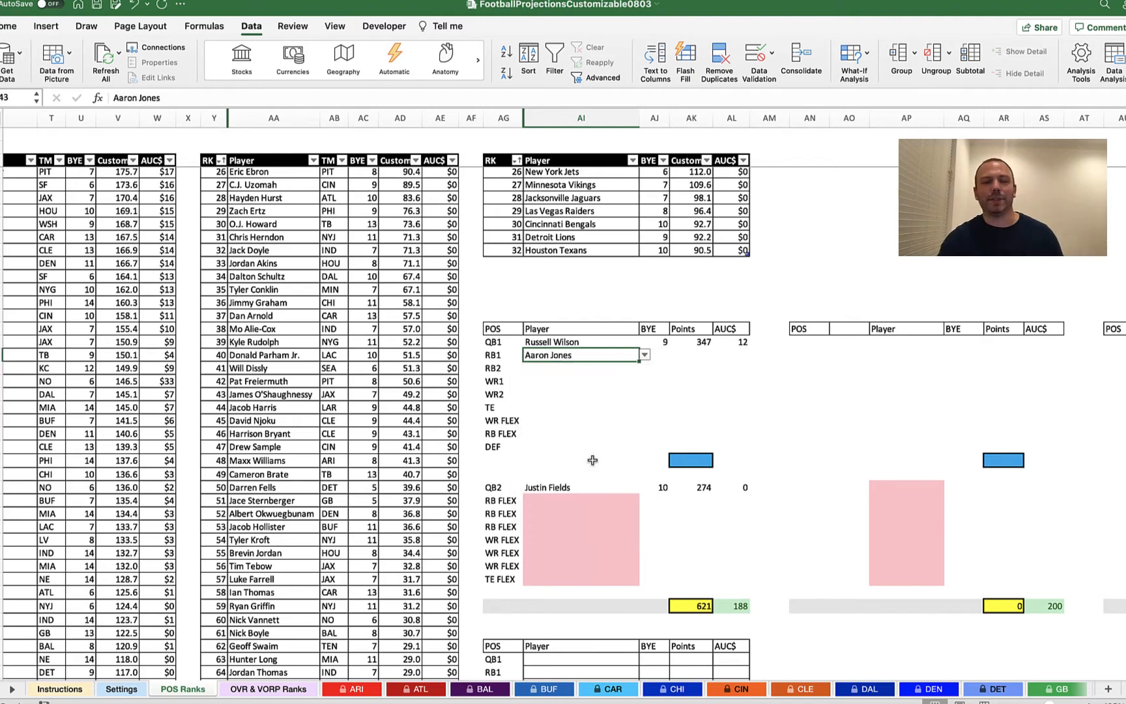
Start an INDEX formula in the RB1 BYE cell with the running back bye weeks M4:M51 as its array.
{"action": "left_click", "coordinate": [663, 354]}
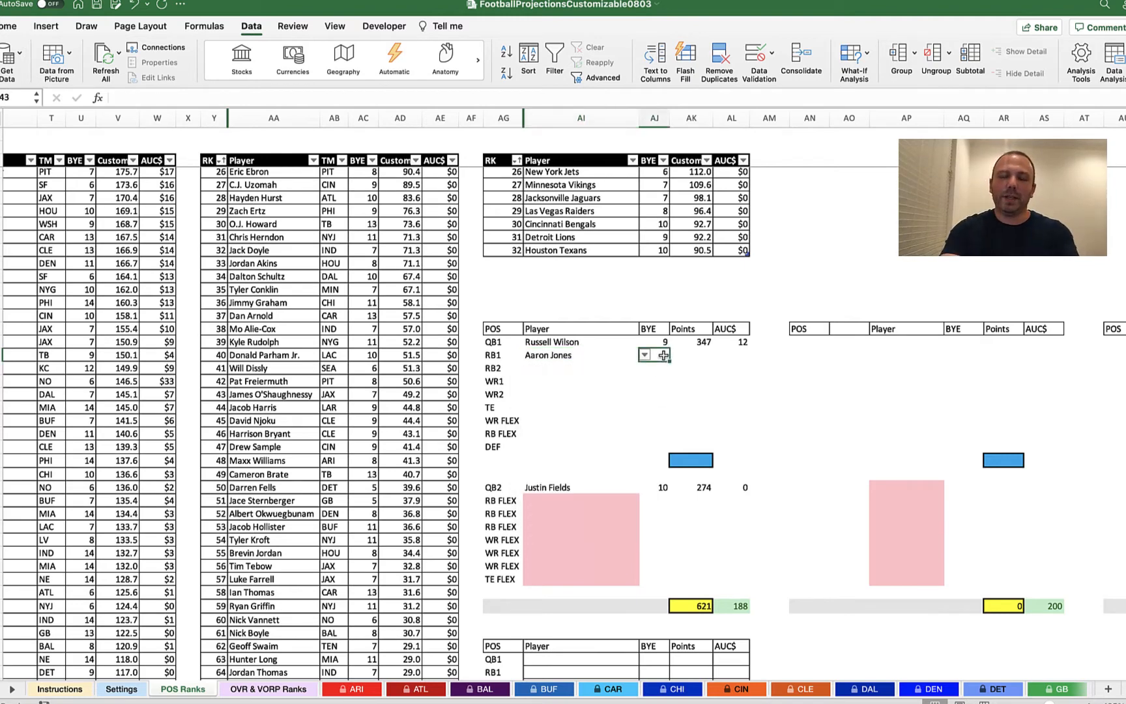
{"action": "type", "text": "=inde"}
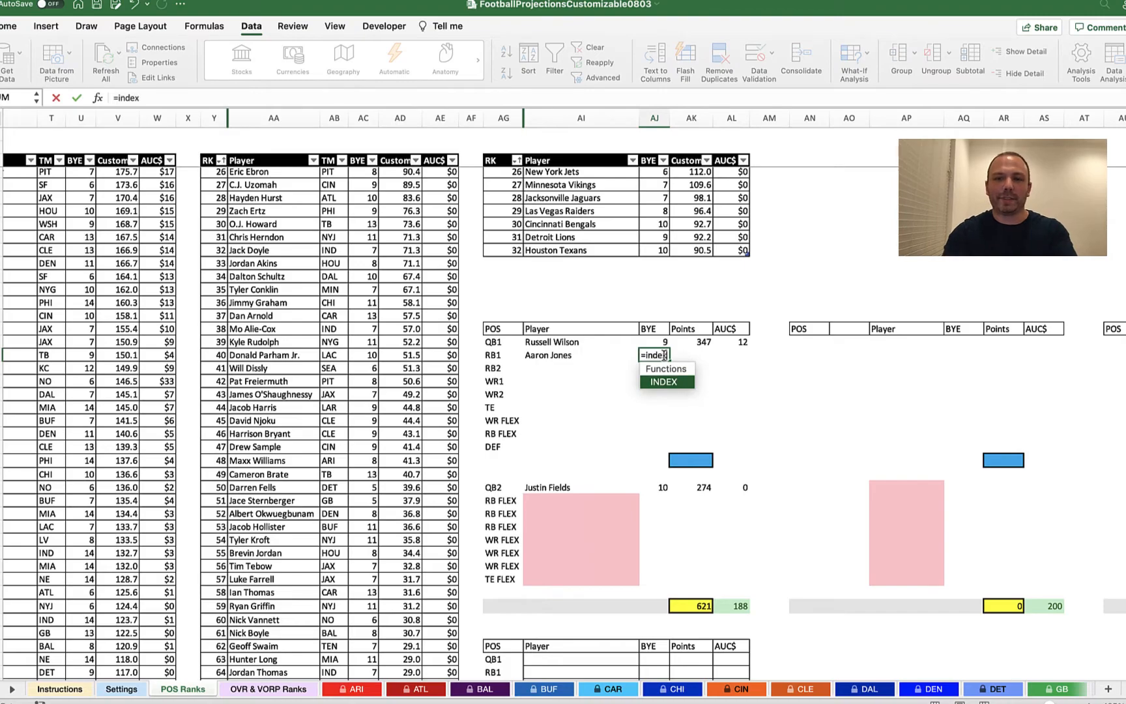
{"action": "type", "text": "x"}
{"action": "double_click", "coordinate": [664, 381]}
{"action": "scroll", "coordinate": [385, 431], "scroll_direction": "left", "scroll_amount": 10}
{"action": "scroll", "coordinate": [385, 431], "scroll_direction": "up", "scroll_amount": 5}
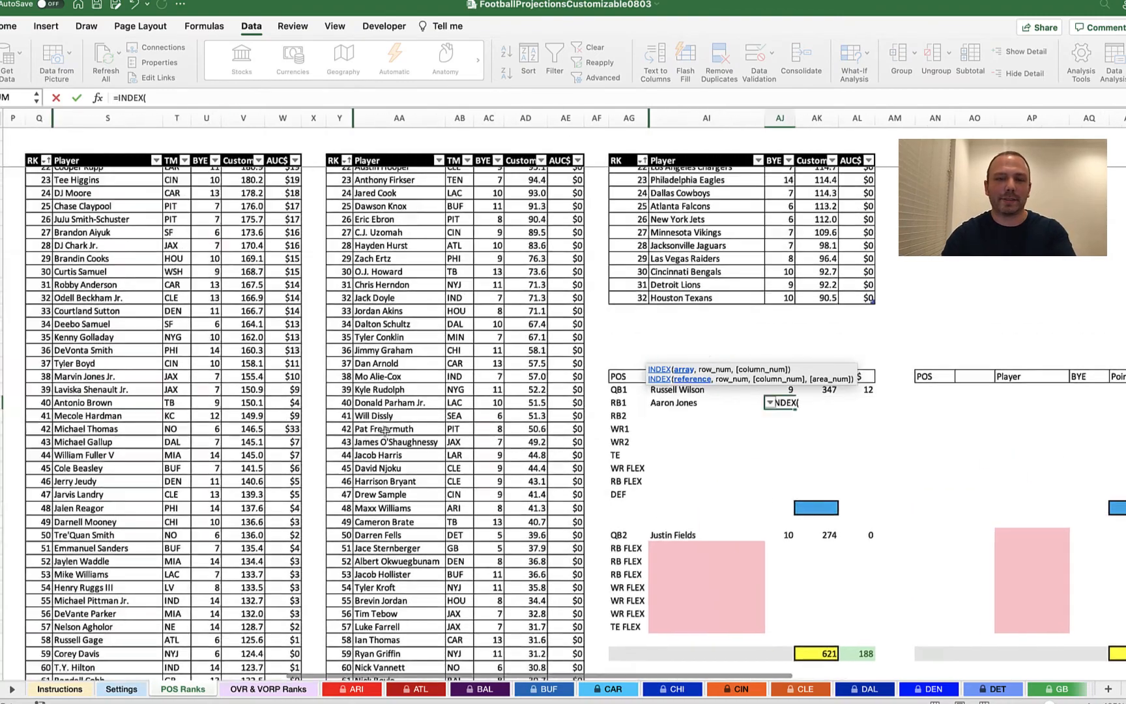
{"action": "scroll", "coordinate": [385, 431], "scroll_direction": "up", "scroll_amount": 2}
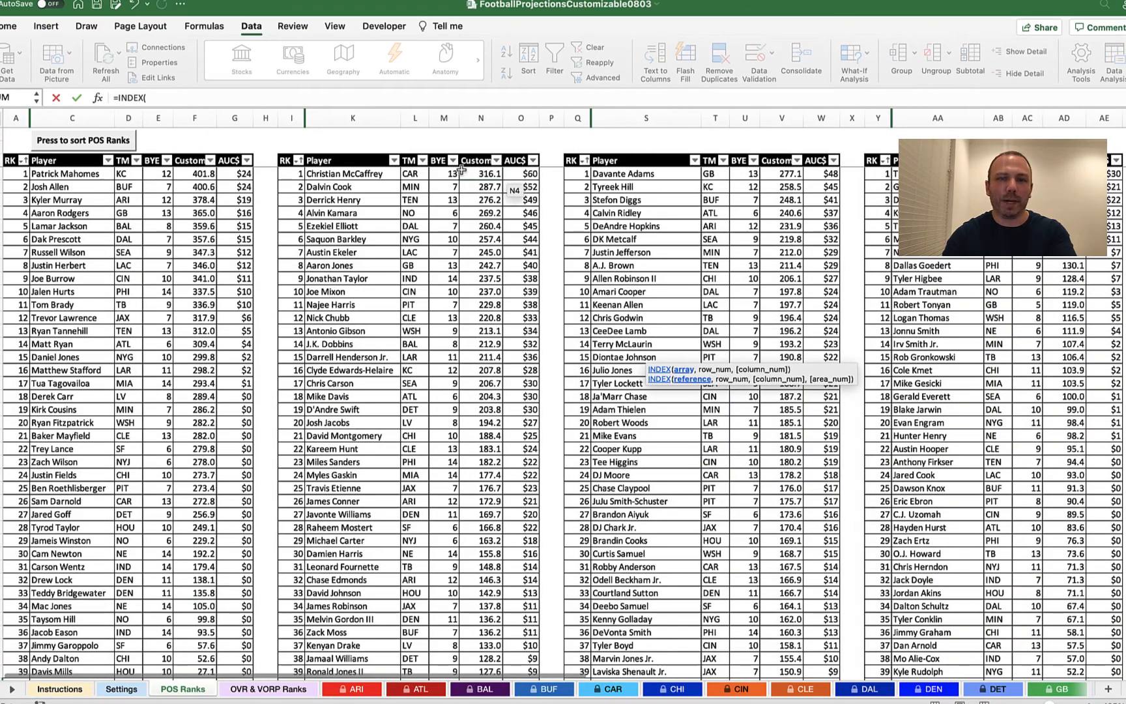
{"action": "left_click_drag", "start_coordinate": [450, 174], "coordinate": [439, 598]}
Add a MATCH function to the RB1 BYE formula with the RB1 player cell AI43 as its lookup value.
{"action": "type", "text": ",MAT"}
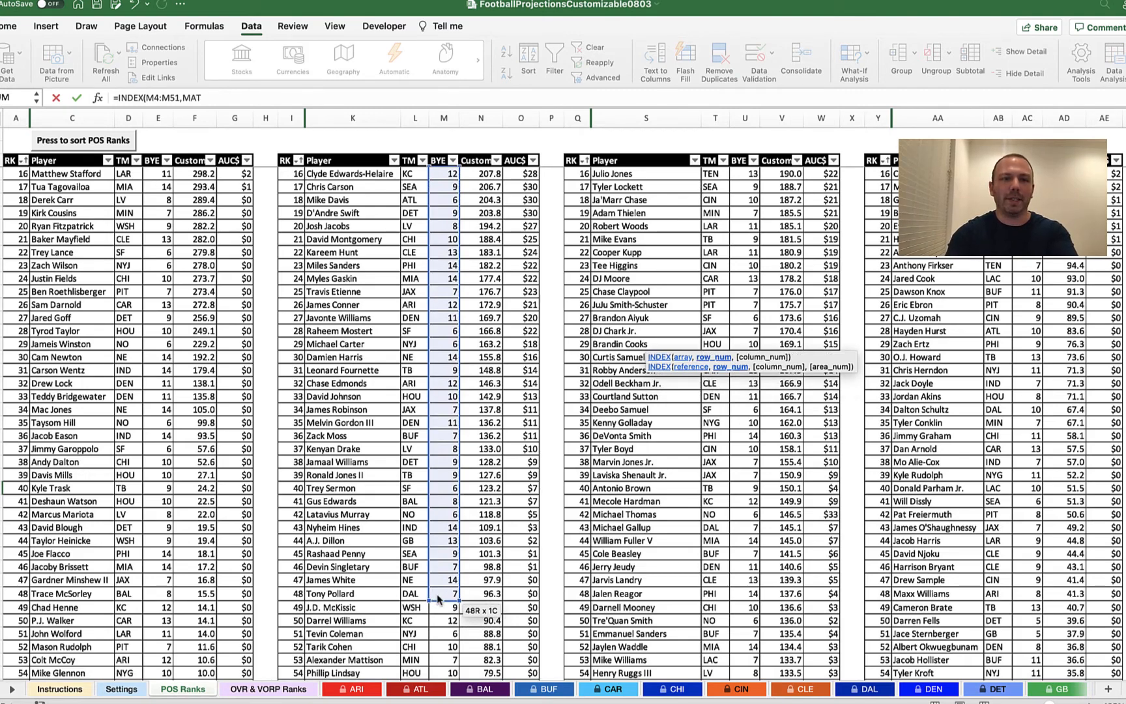
{"action": "type", "text": "CH("}
{"action": "scroll", "coordinate": [835, 537], "scroll_direction": "right", "scroll_amount": 10}
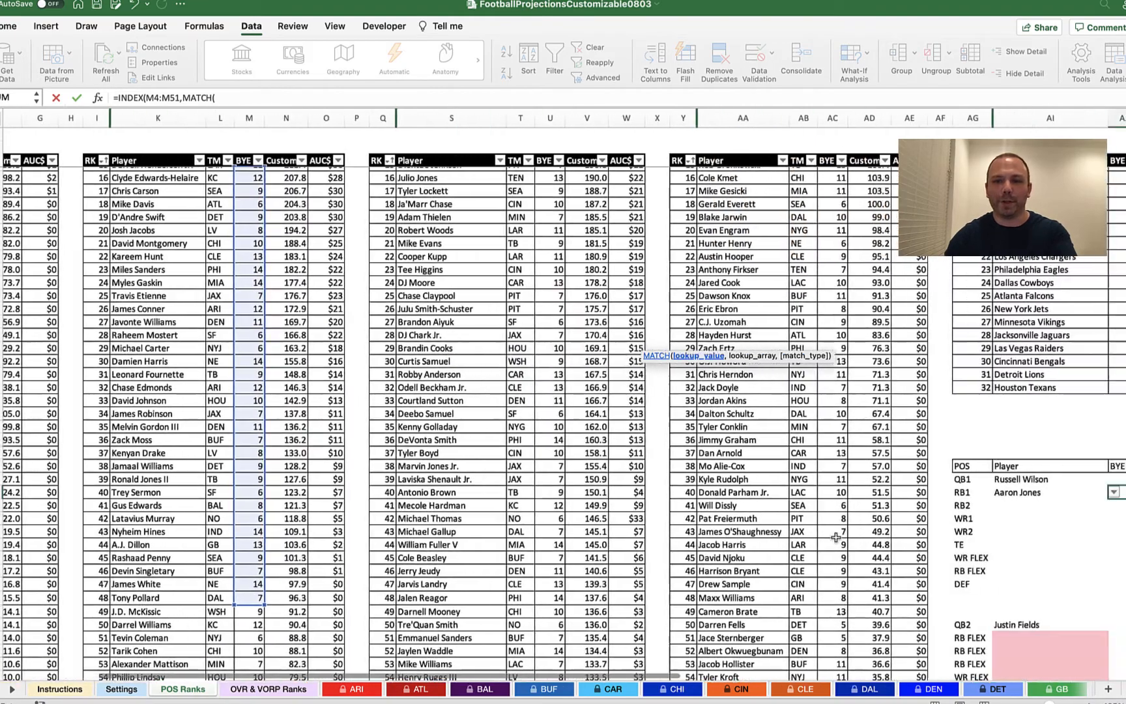
{"action": "left_click", "coordinate": [785, 497]}
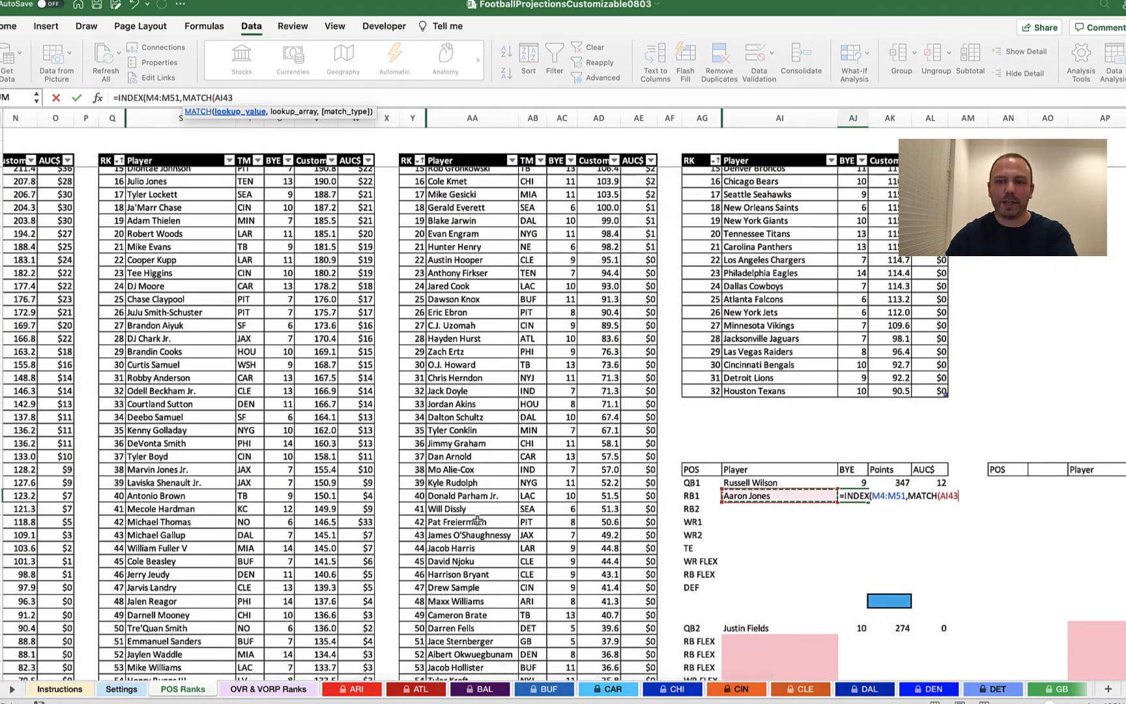
{"action": "type", "text": ","}
Complete the RB1 BYE formula with K4:K51 as the lookup array and match type 0, and enter it.
{"action": "scroll", "coordinate": [239, 493], "scroll_direction": "left", "scroll_amount": 10}
{"action": "scroll", "coordinate": [239, 494], "scroll_direction": "up", "scroll_amount": 3}
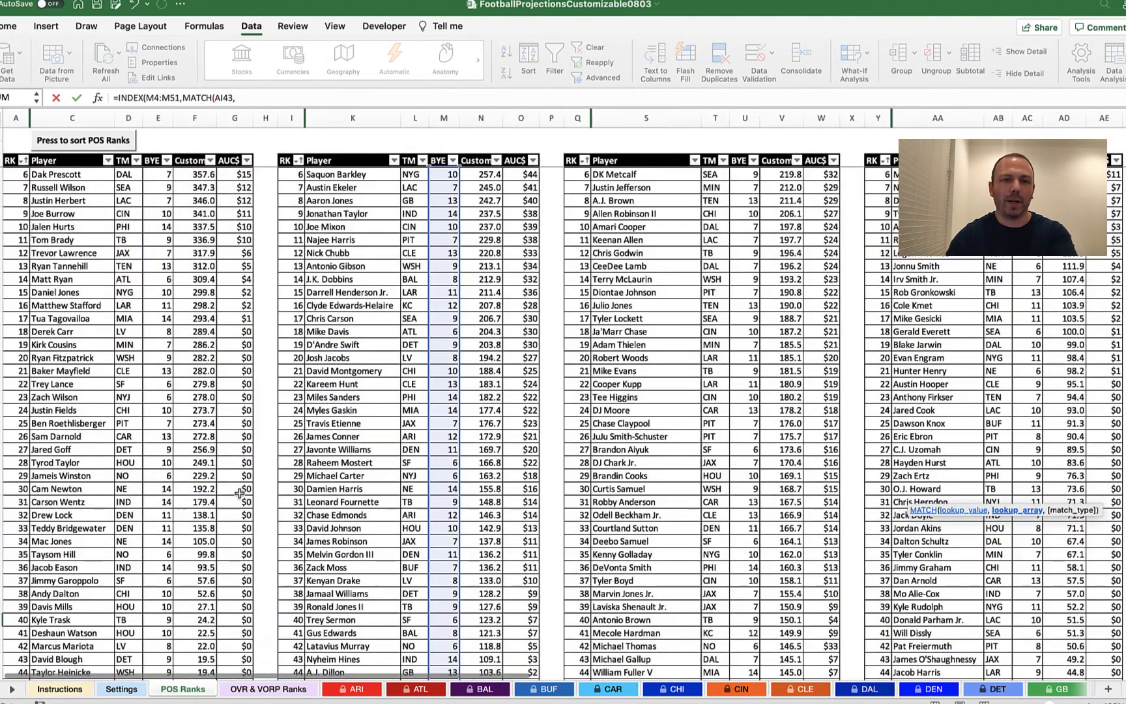
{"action": "scroll", "coordinate": [345, 248], "scroll_direction": "up", "scroll_amount": 2}
{"action": "left_click_drag", "start_coordinate": [357, 177], "coordinate": [363, 629]}
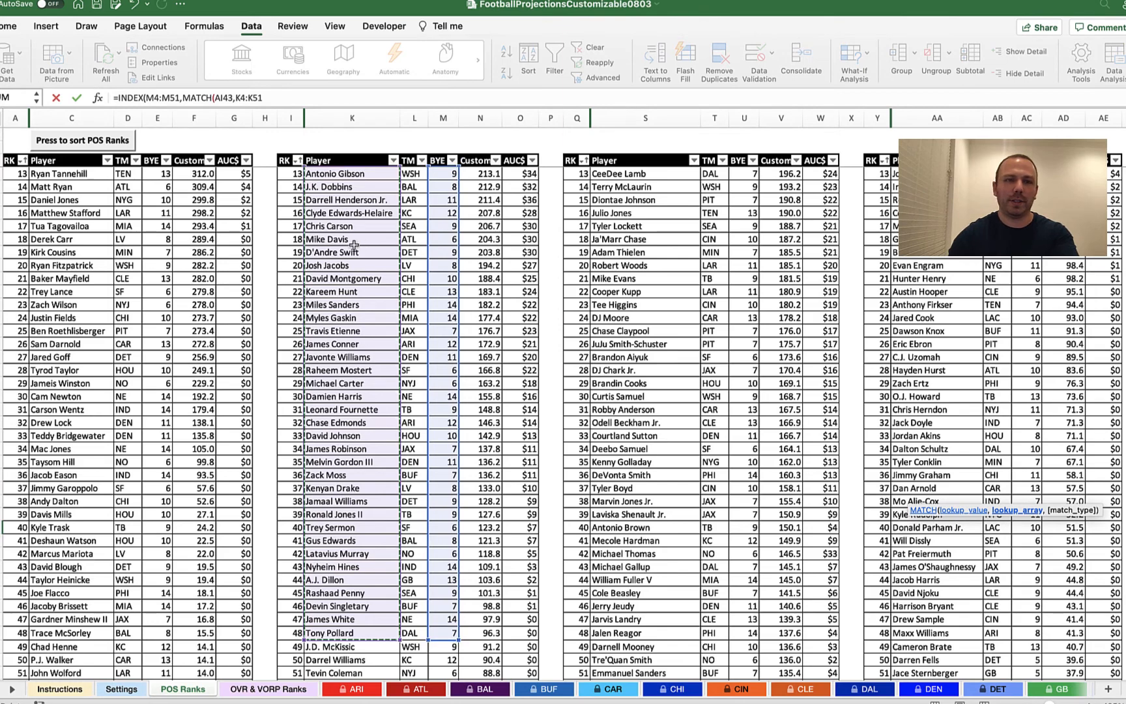
{"action": "left_click", "coordinate": [298, 101]}
{"action": "type", "text": ","}
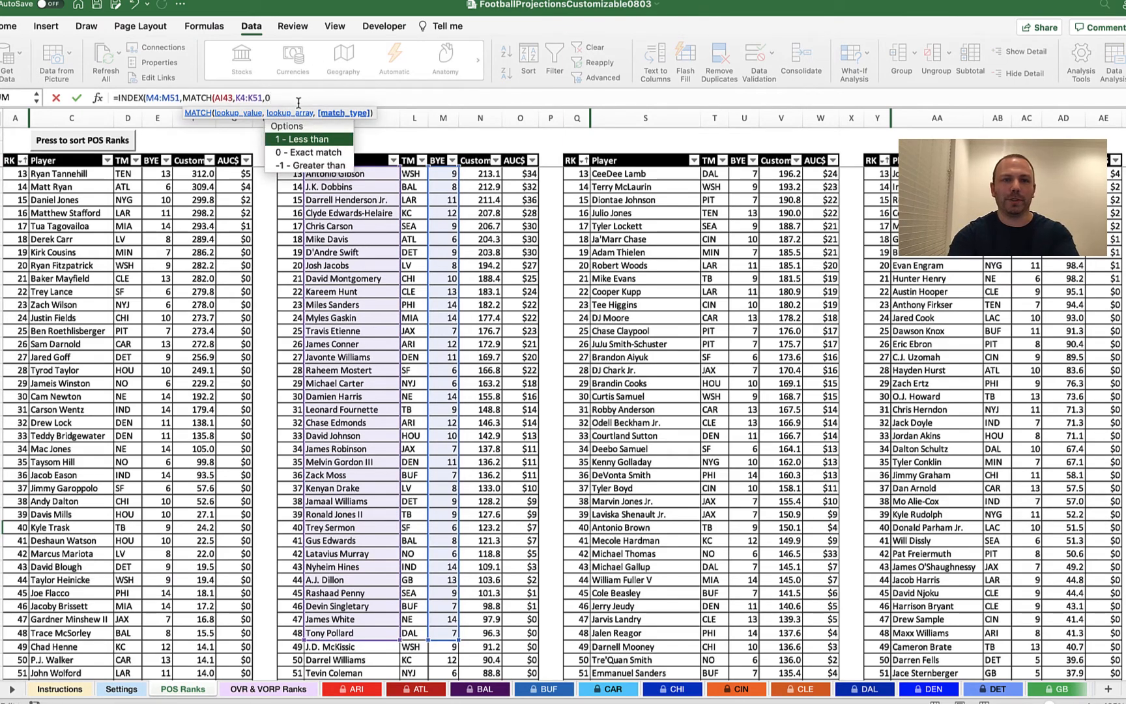
{"action": "type", "text": "0))"}
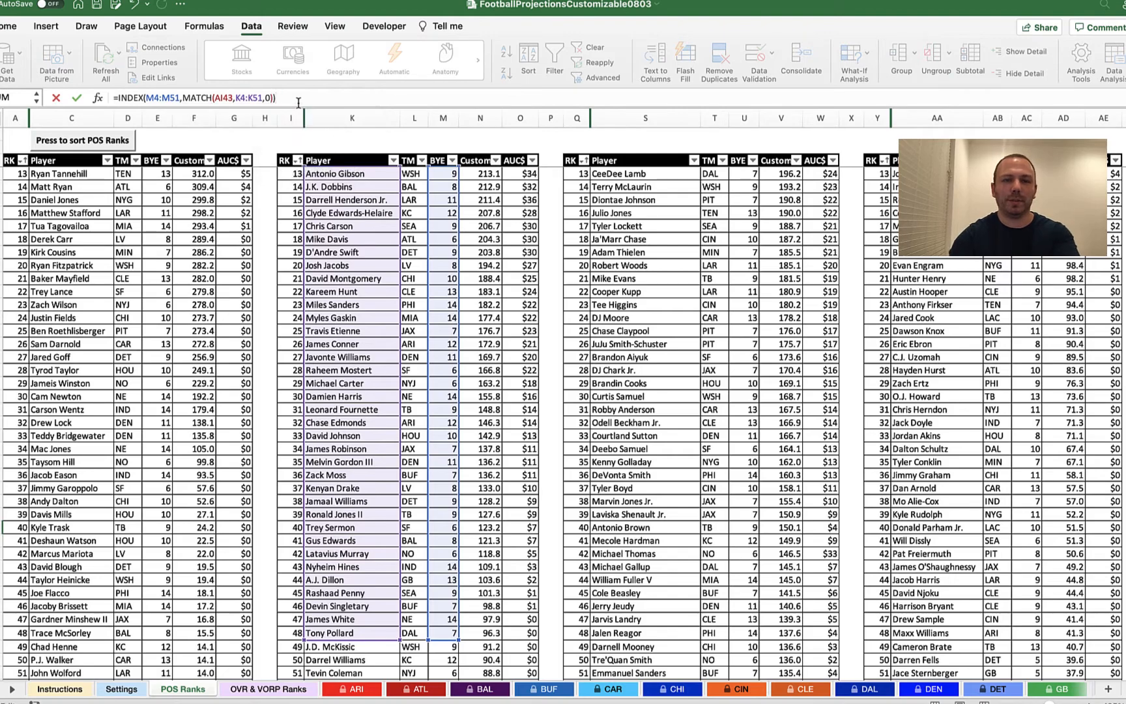
{"action": "key", "text": "Return"}
Start an INDEX formula in the RB1 Points cell with the running back points N4:N51 as its array and a nested MATCH function.
{"action": "scroll", "coordinate": [700, 507], "scroll_direction": "right", "scroll_amount": 10}
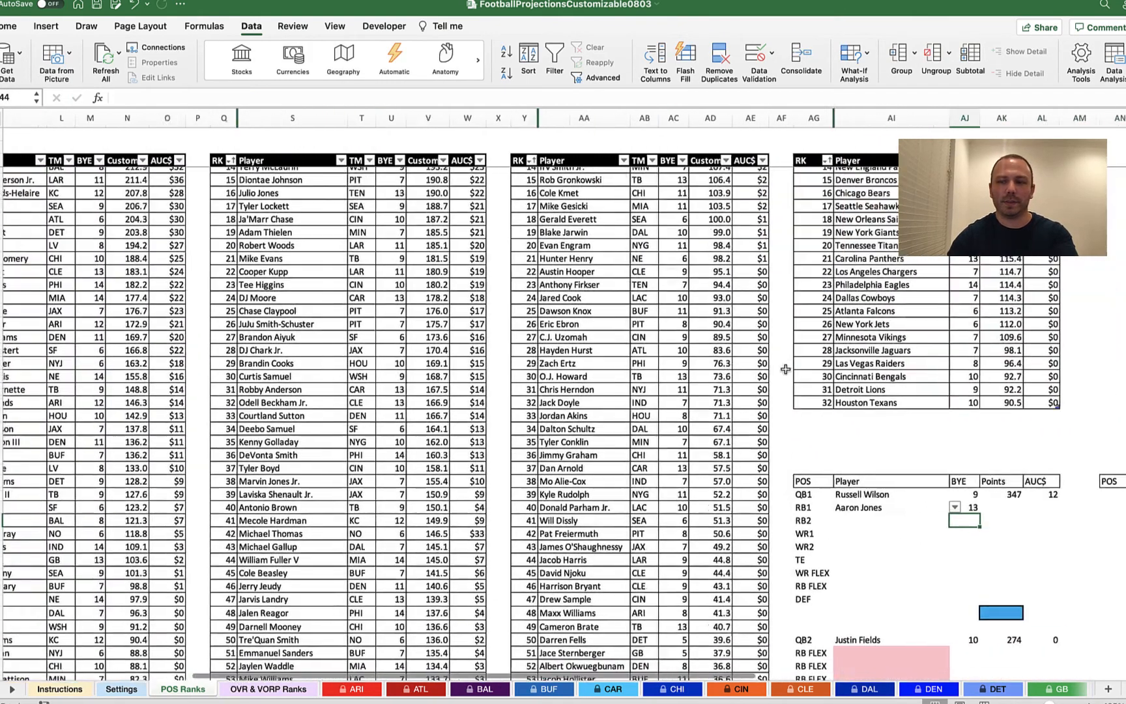
{"action": "left_click", "coordinate": [700, 506]}
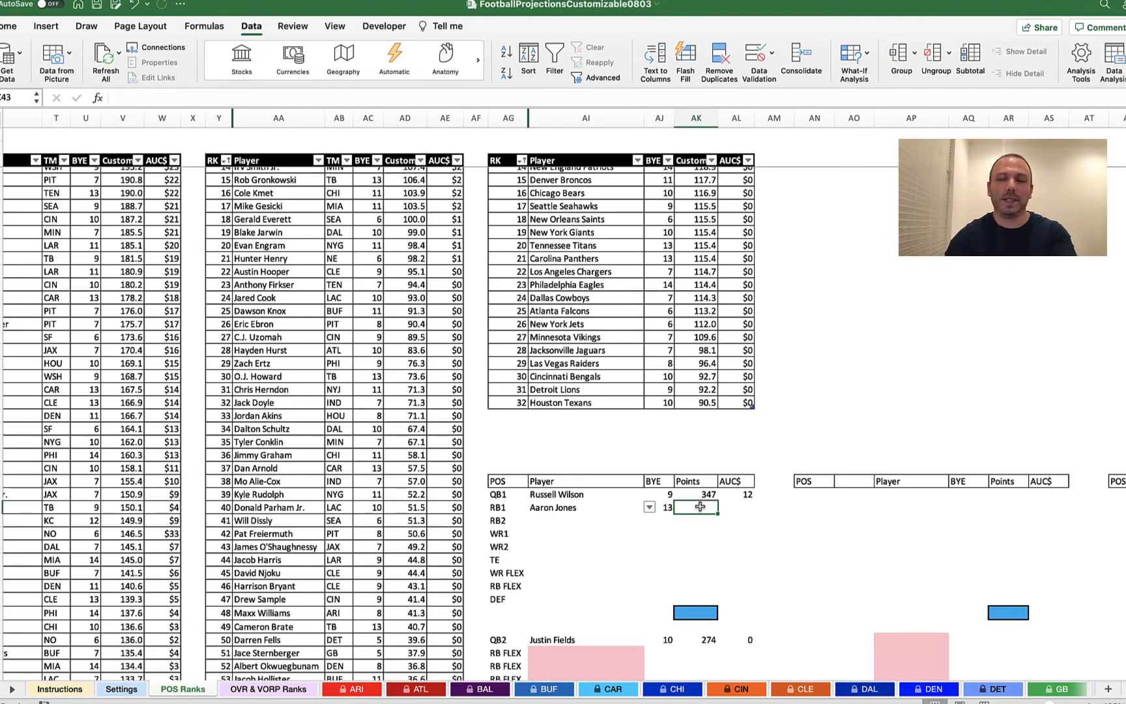
{"action": "type", "text": "="}
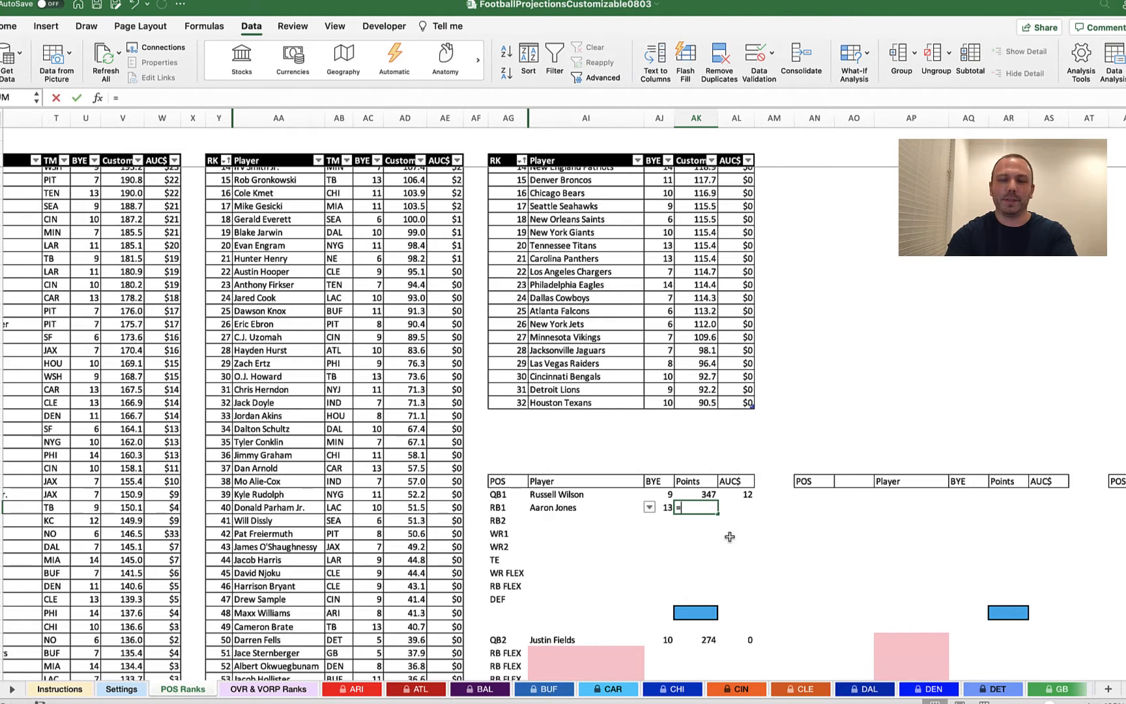
{"action": "type", "text": "index"}
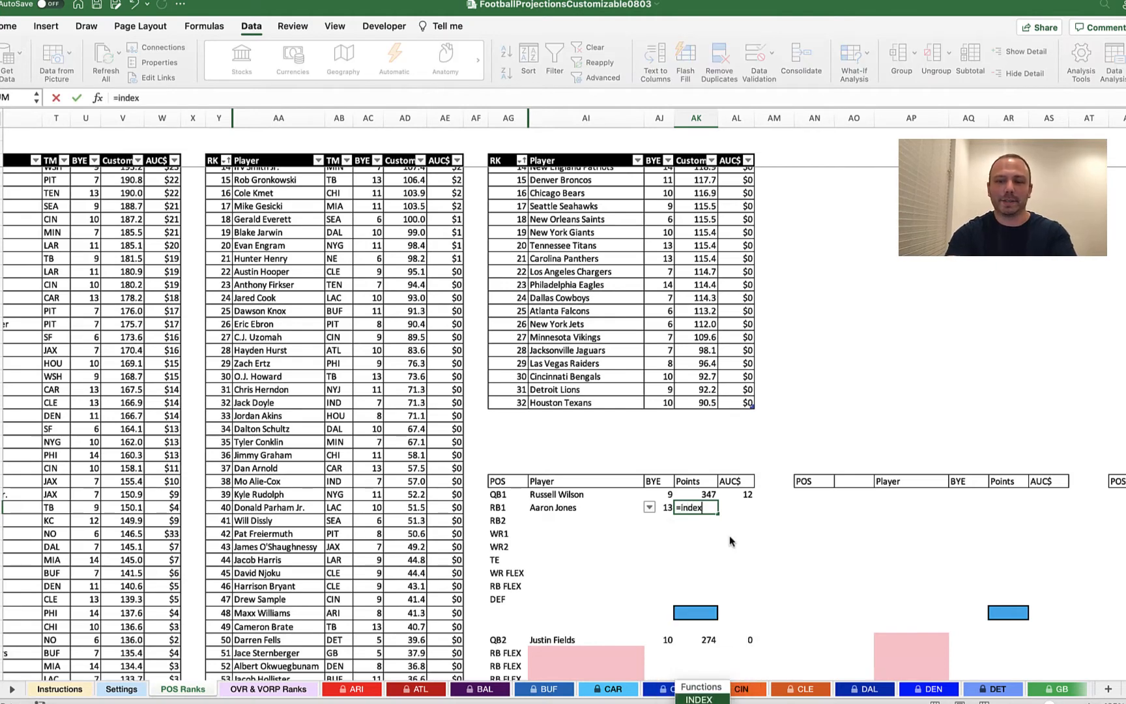
{"action": "type", "text": "("}
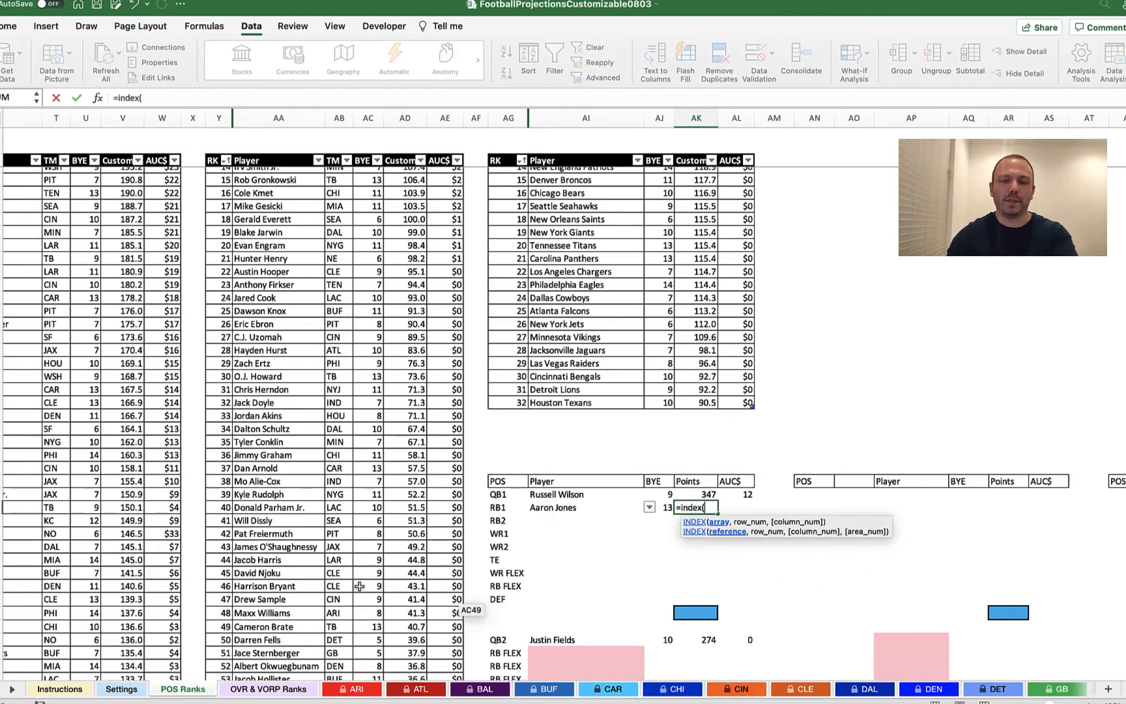
{"action": "scroll", "coordinate": [277, 351], "scroll_direction": "up", "scroll_amount": 5}
{"action": "scroll", "coordinate": [276, 351], "scroll_direction": "left", "scroll_amount": 10}
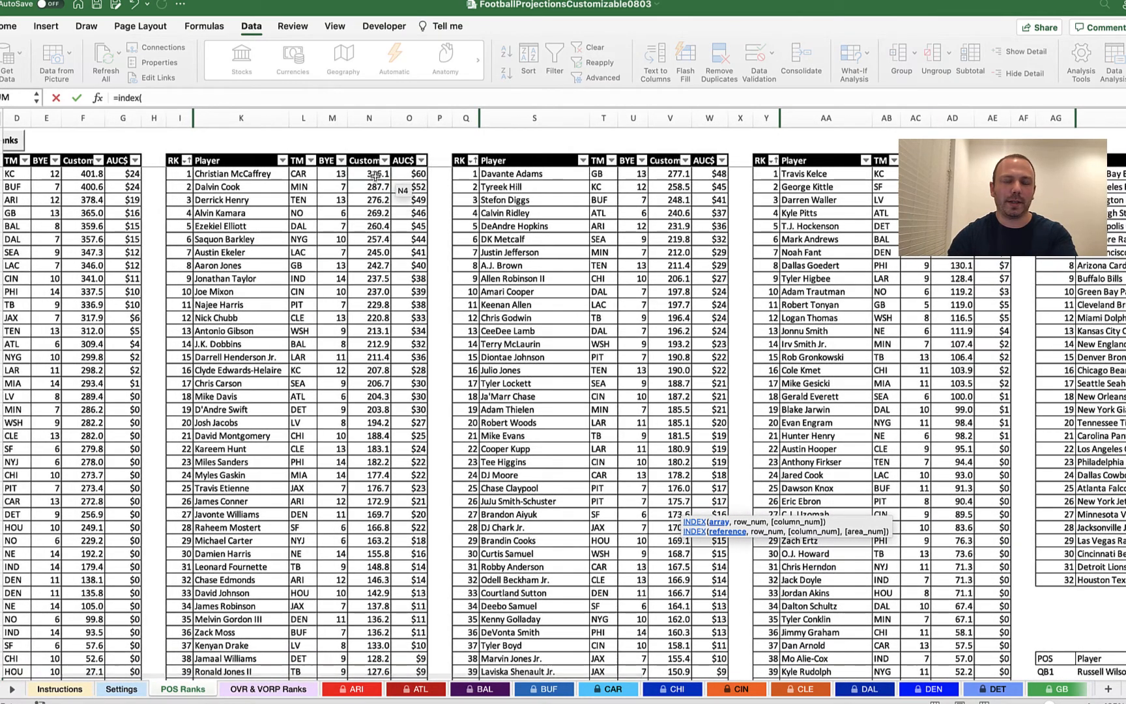
{"action": "left_click_drag", "start_coordinate": [372, 174], "coordinate": [363, 645]}
{"action": "type", "text": ","}
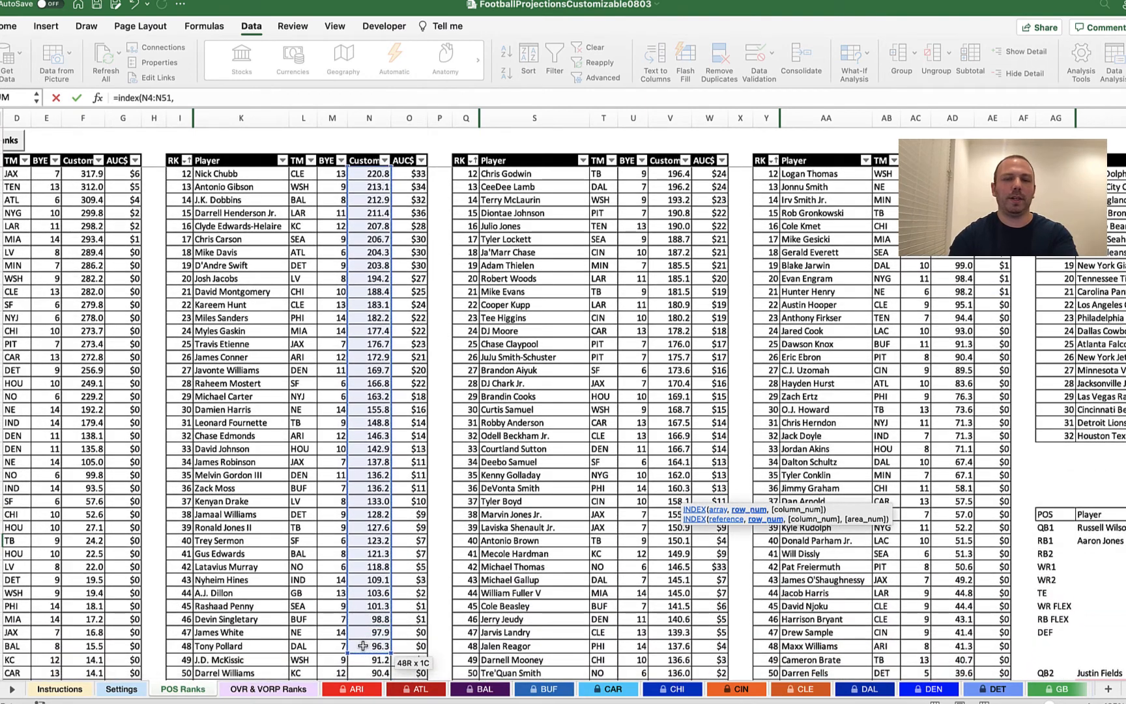
{"action": "type", "text": "MATCH"}
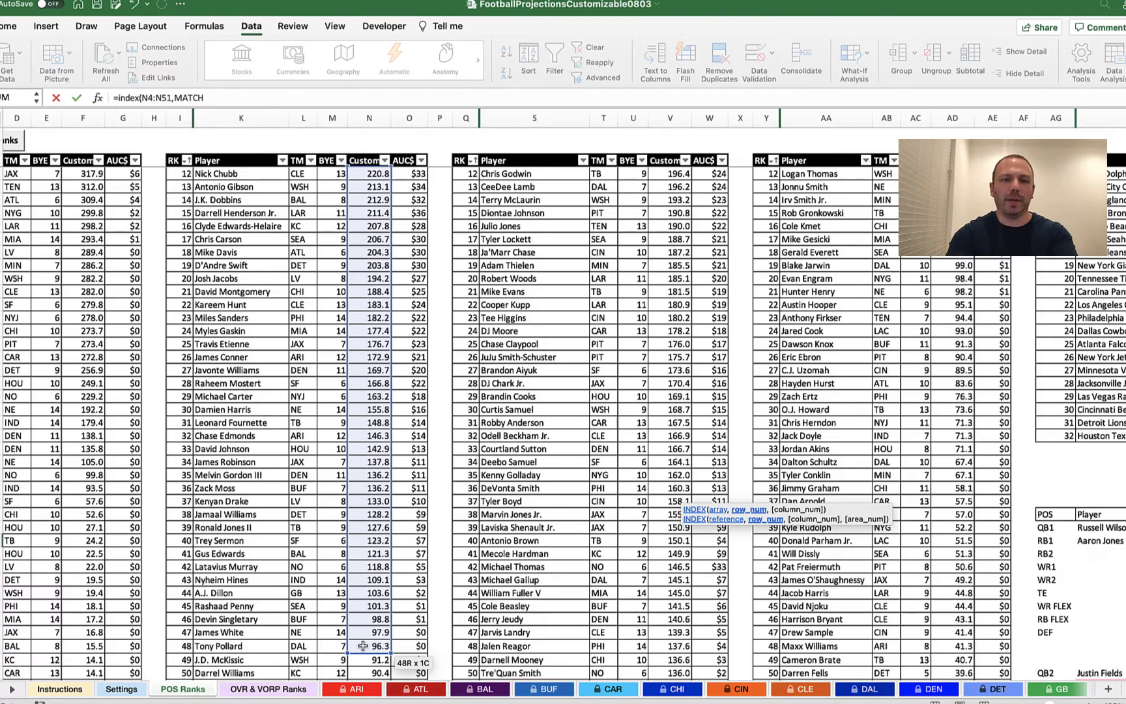
{"action": "type", "text": "("}
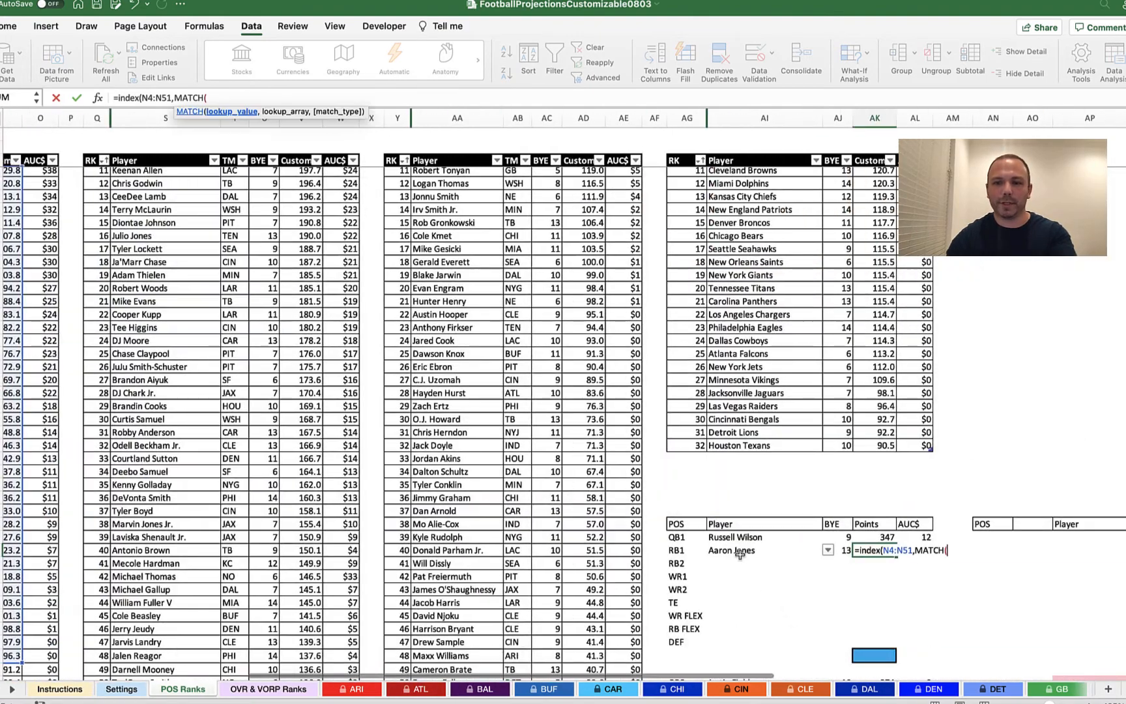
{"action": "left_click", "coordinate": [741, 550]}
{"action": "scroll", "coordinate": [409, 476], "scroll_direction": "up", "scroll_amount": 5}
{"action": "scroll", "coordinate": [408, 476], "scroll_direction": "left", "scroll_amount": 15}
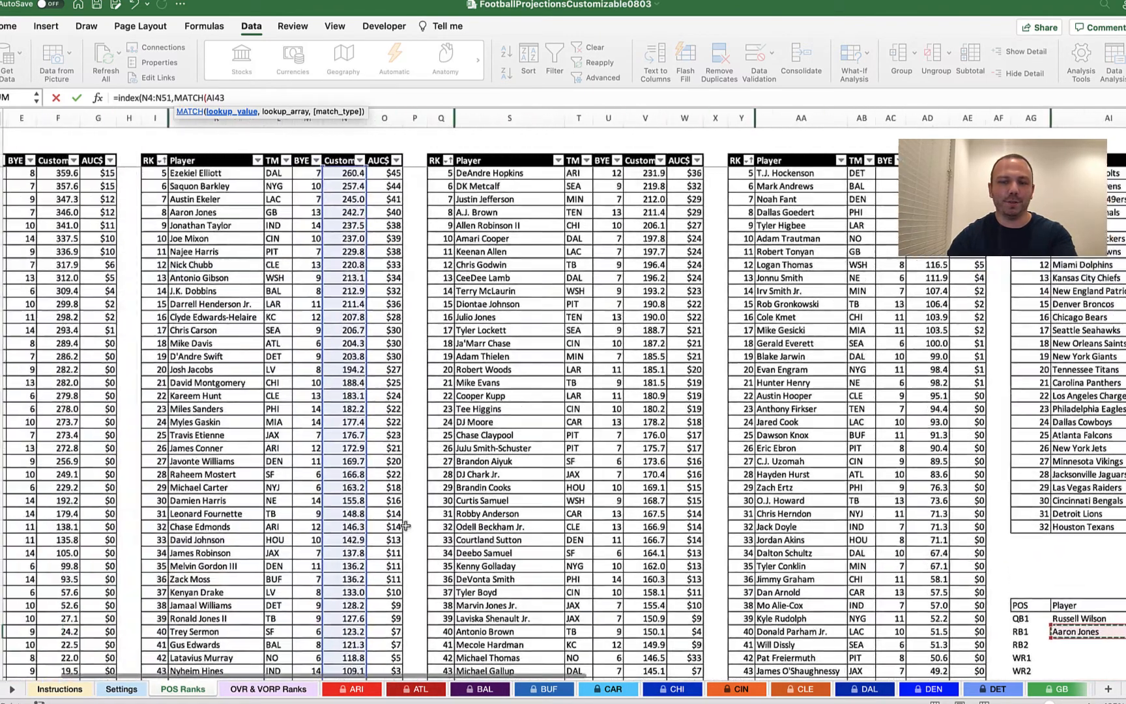
{"action": "scroll", "coordinate": [409, 475], "scroll_direction": "up", "scroll_amount": 1}
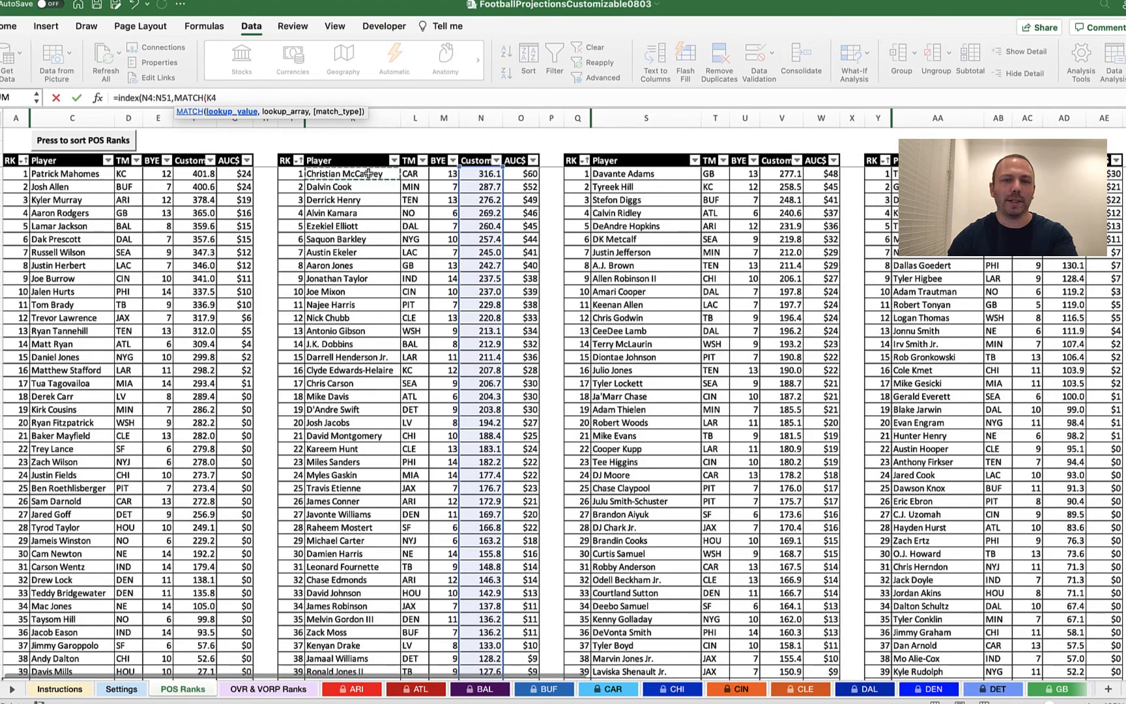
{"action": "left_click_drag", "start_coordinate": [368, 173], "coordinate": [338, 356]}
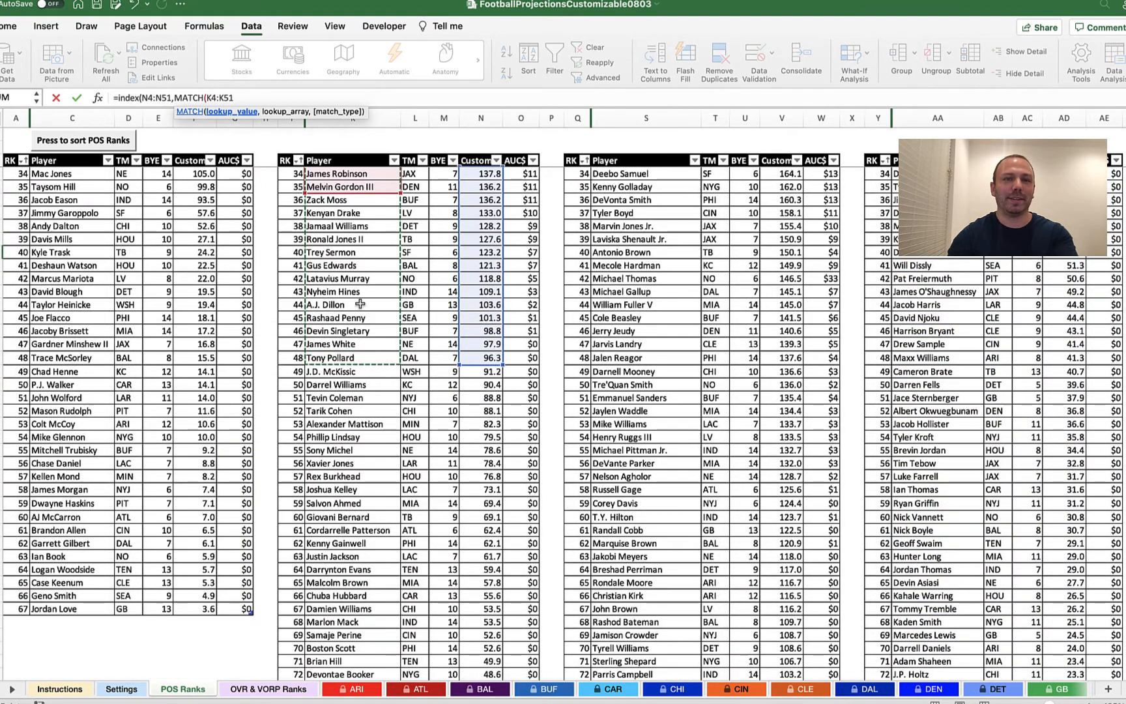
{"action": "left_click", "coordinate": [244, 97]}
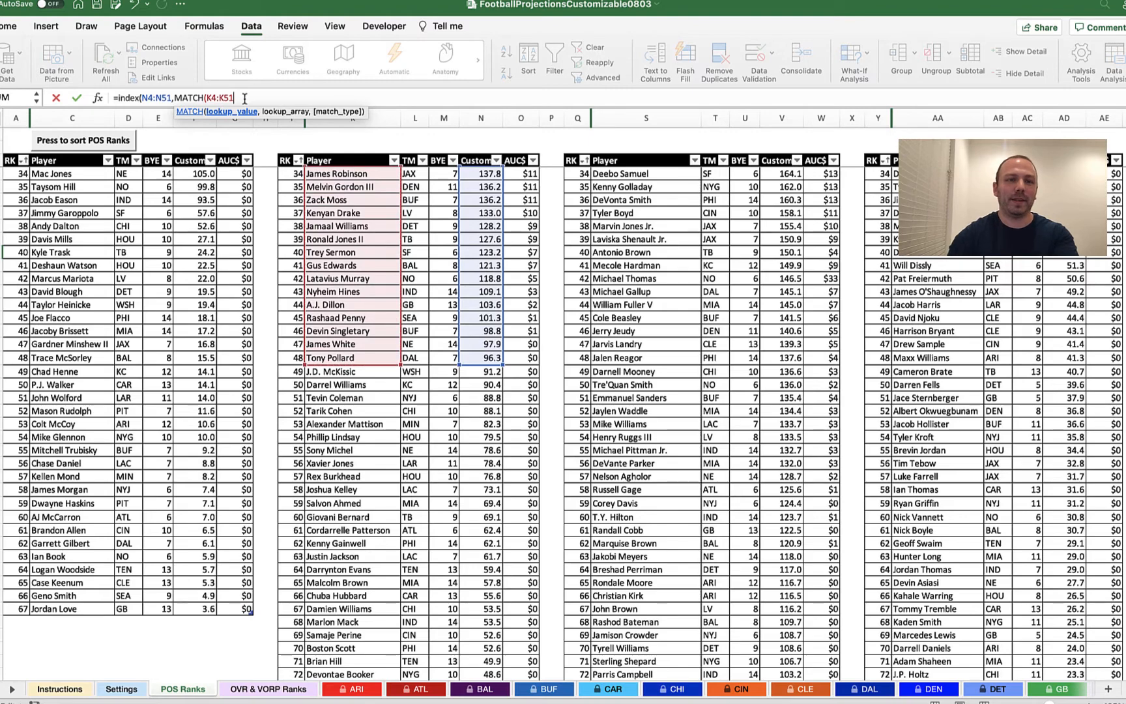
{"action": "key", "text": "BackSpace"}
{"action": "key", "text": "BackSpace"}
{"action": "key", "text": "BackSpace"}
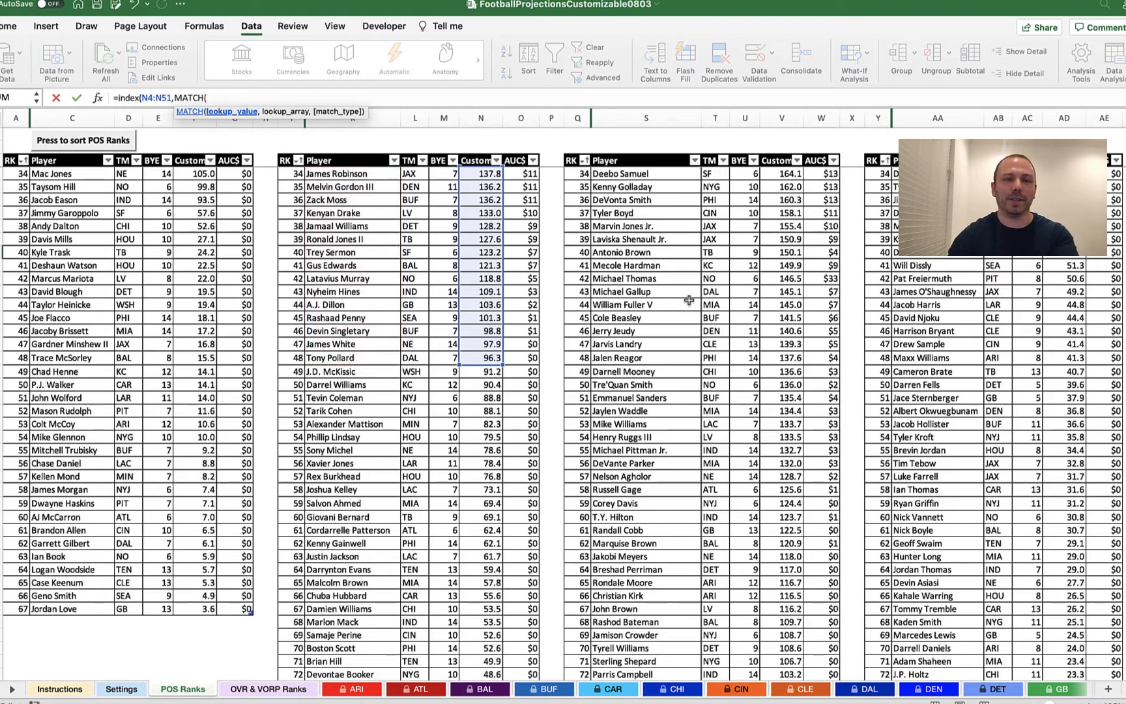
Use the RB1 player cell AI43 as the MATCH lookup value in the RB1 Points formula.
{"action": "scroll", "coordinate": [689, 299], "scroll_direction": "right", "scroll_amount": 10}
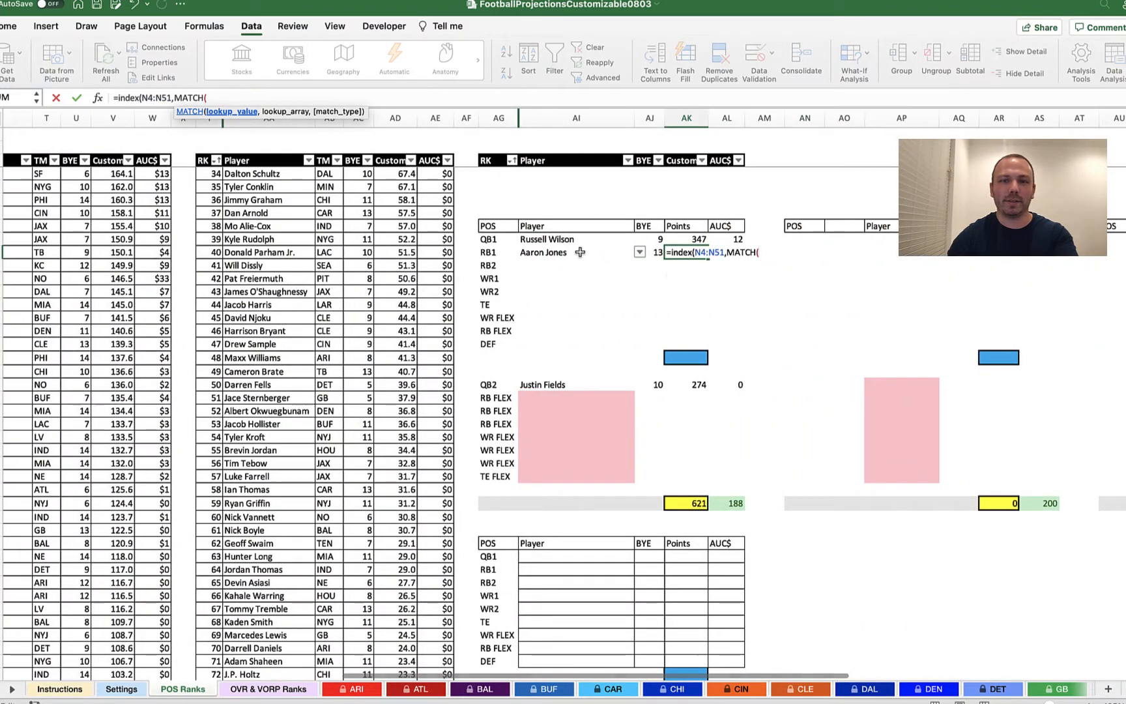
{"action": "left_click", "coordinate": [576, 252]}
{"action": "left_click", "coordinate": [254, 97]}
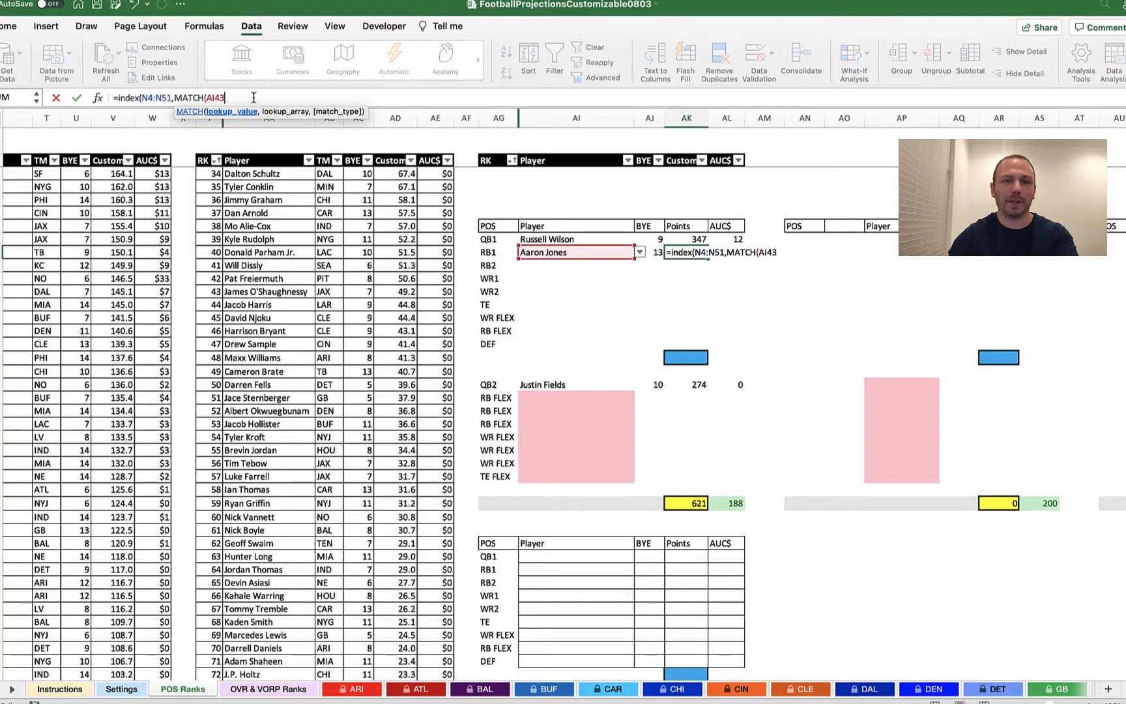
{"action": "type", "text": ","}
Complete the RB1 Points formula with K4:K51 as the lookup array and match type 0, and enter it.
{"action": "scroll", "coordinate": [120, 314], "scroll_direction": "left", "scroll_amount": 15}
{"action": "scroll", "coordinate": [120, 314], "scroll_direction": "up", "scroll_amount": 10}
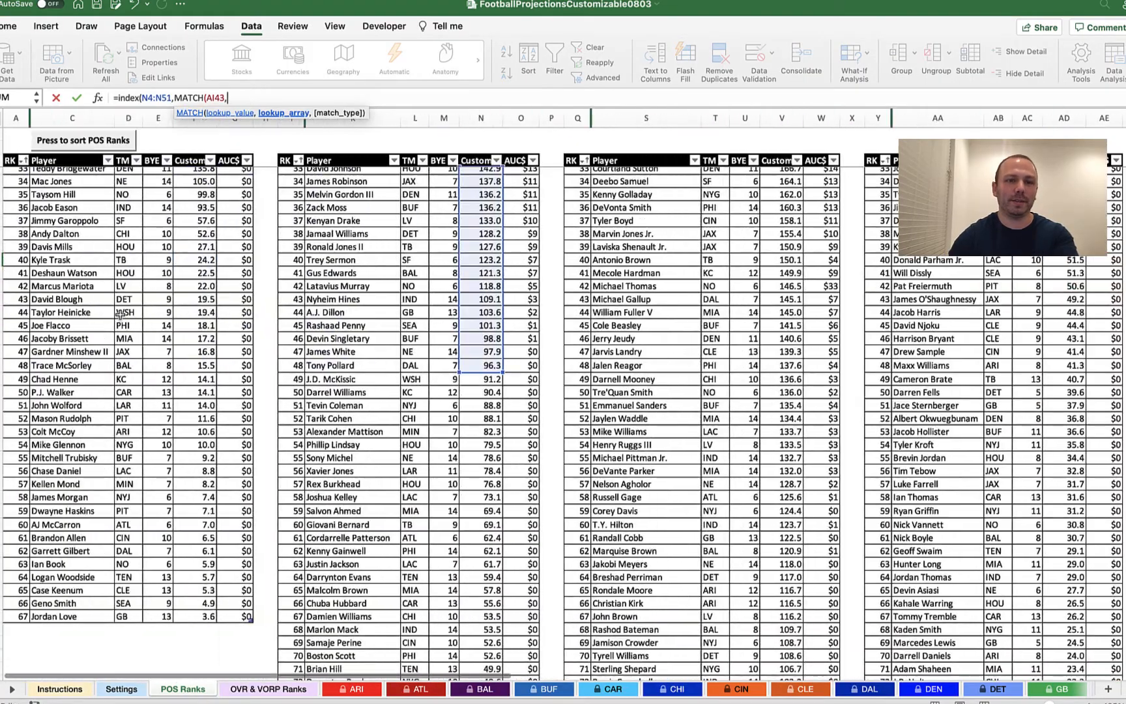
{"action": "scroll", "coordinate": [120, 314], "scroll_direction": "up", "scroll_amount": 5}
{"action": "scroll", "coordinate": [120, 314], "scroll_direction": "right", "scroll_amount": 2}
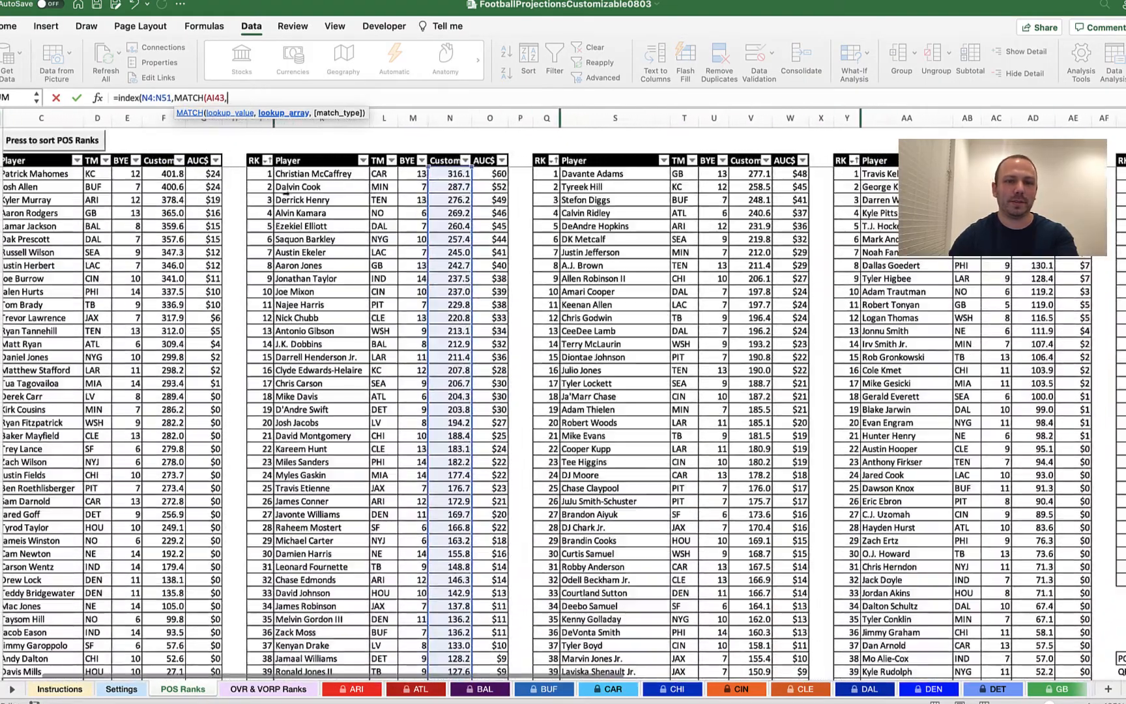
{"action": "left_click_drag", "start_coordinate": [318, 175], "coordinate": [348, 273]}
{"action": "type", "text": ",0))"}
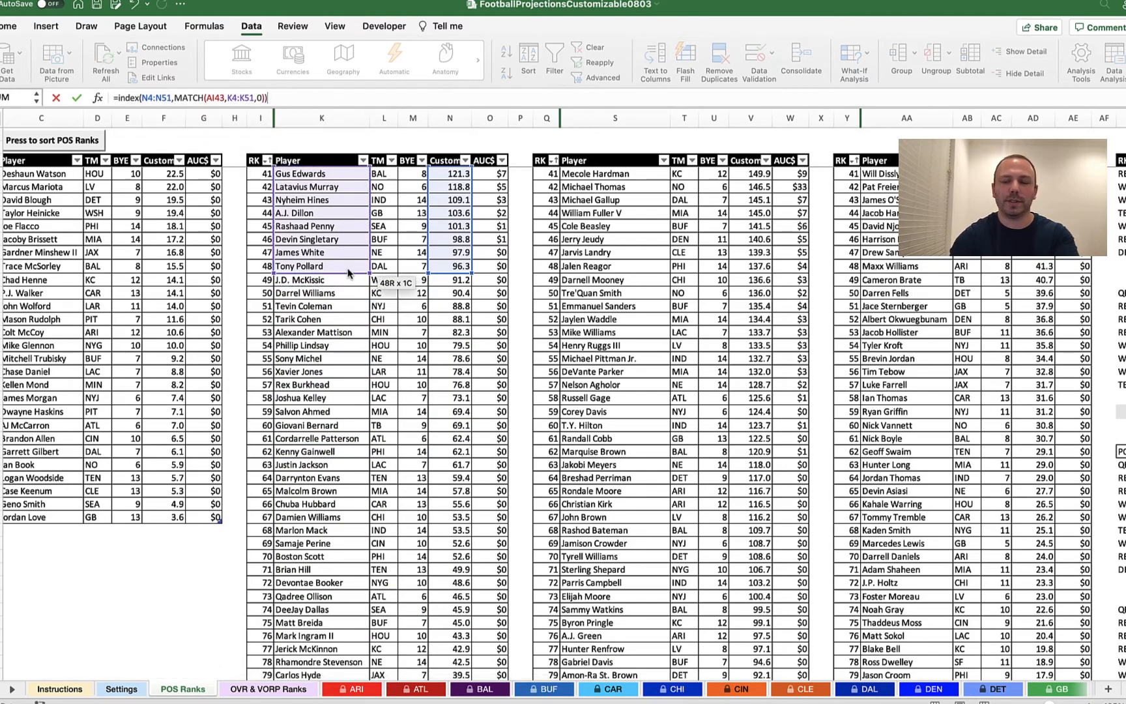
{"action": "key", "text": "Return"}
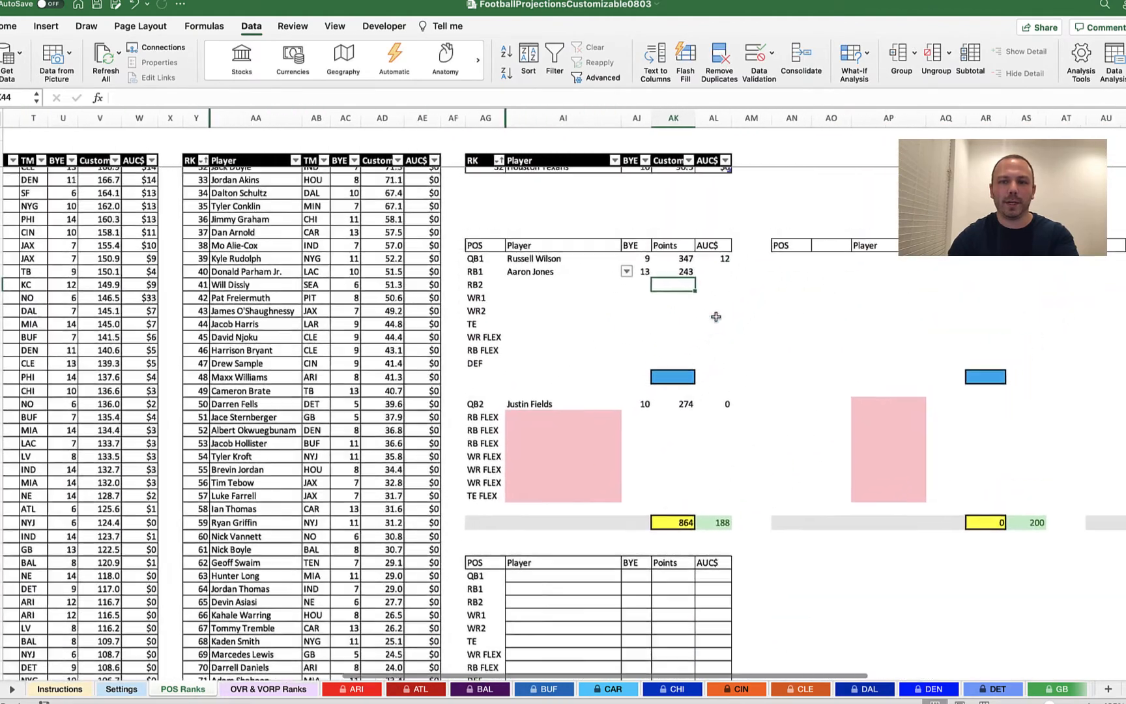
Start an INDEX formula in the RB1 AUC$ cell with the running back auction values O4:O51 as its array.
{"action": "left_click", "coordinate": [713, 278]}
{"action": "type", "text": "="}
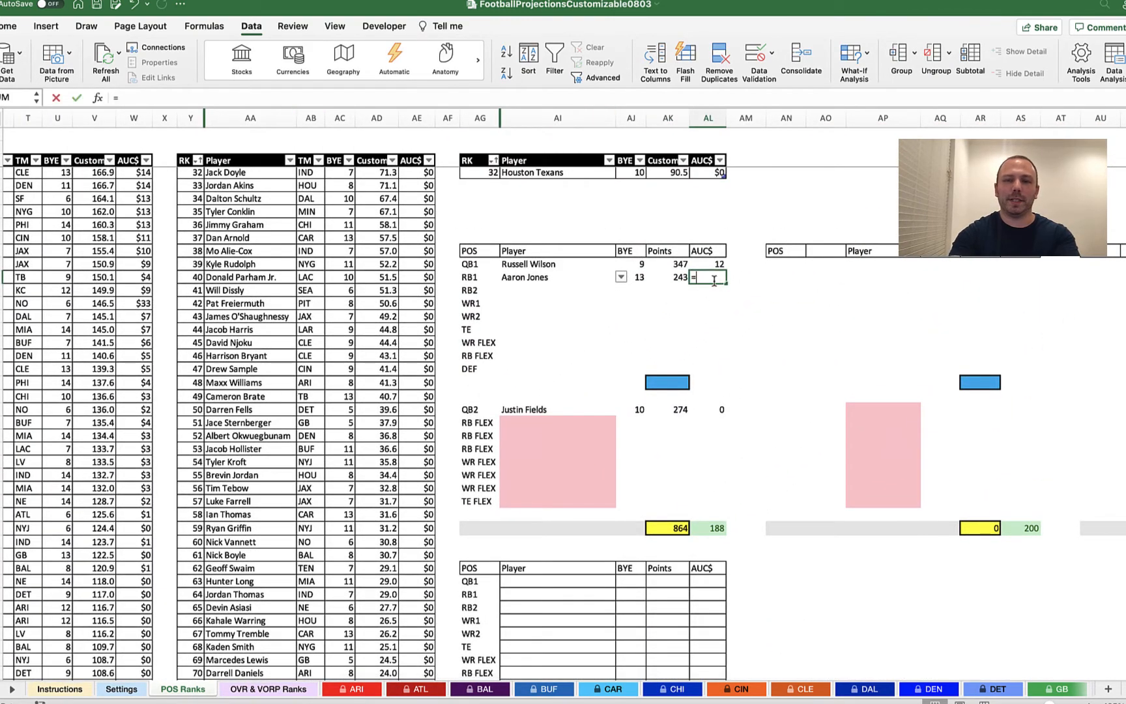
{"action": "type", "text": "index"}
{"action": "key", "text": "Return"}
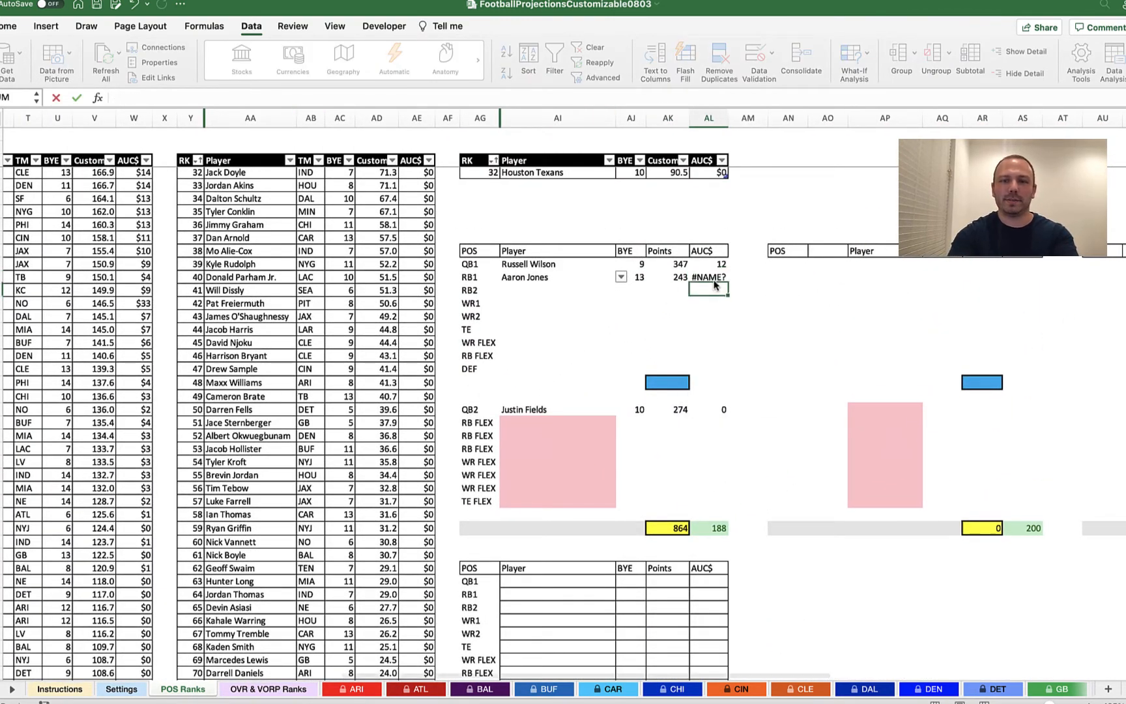
{"action": "left_click", "coordinate": [710, 280]}
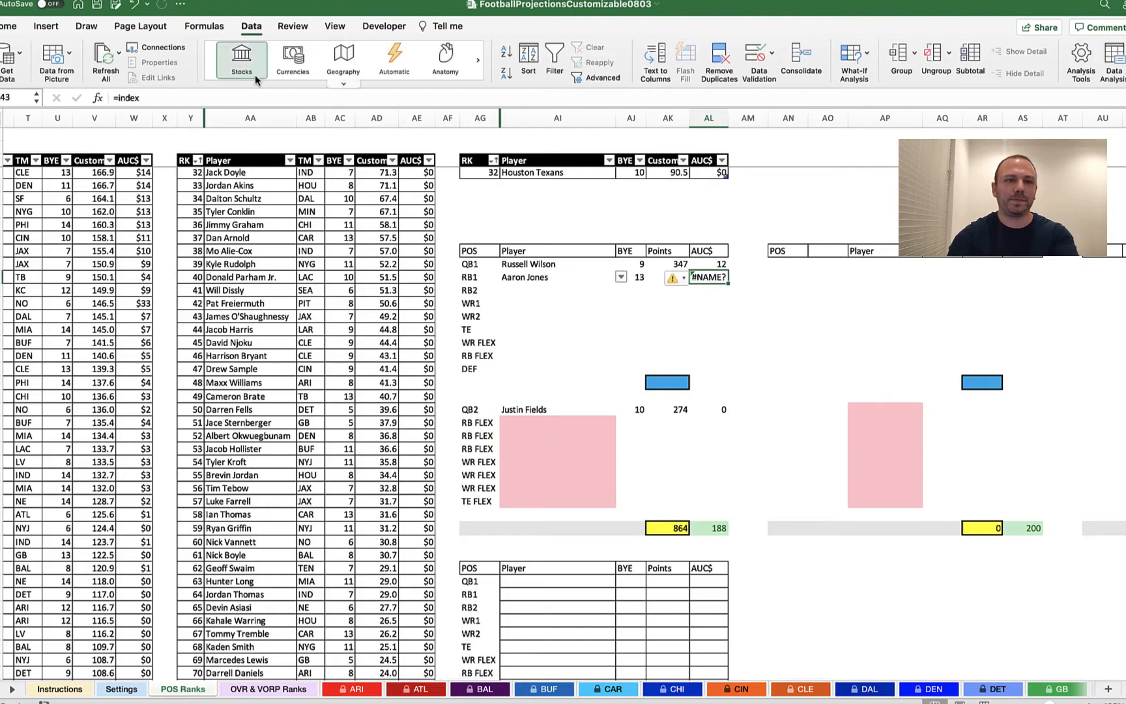
{"action": "left_click", "coordinate": [260, 95]}
{"action": "type", "text": "("}
{"action": "scroll", "coordinate": [133, 384], "scroll_direction": "left", "scroll_amount": 15}
{"action": "scroll", "coordinate": [132, 384], "scroll_direction": "up", "scroll_amount": 10}
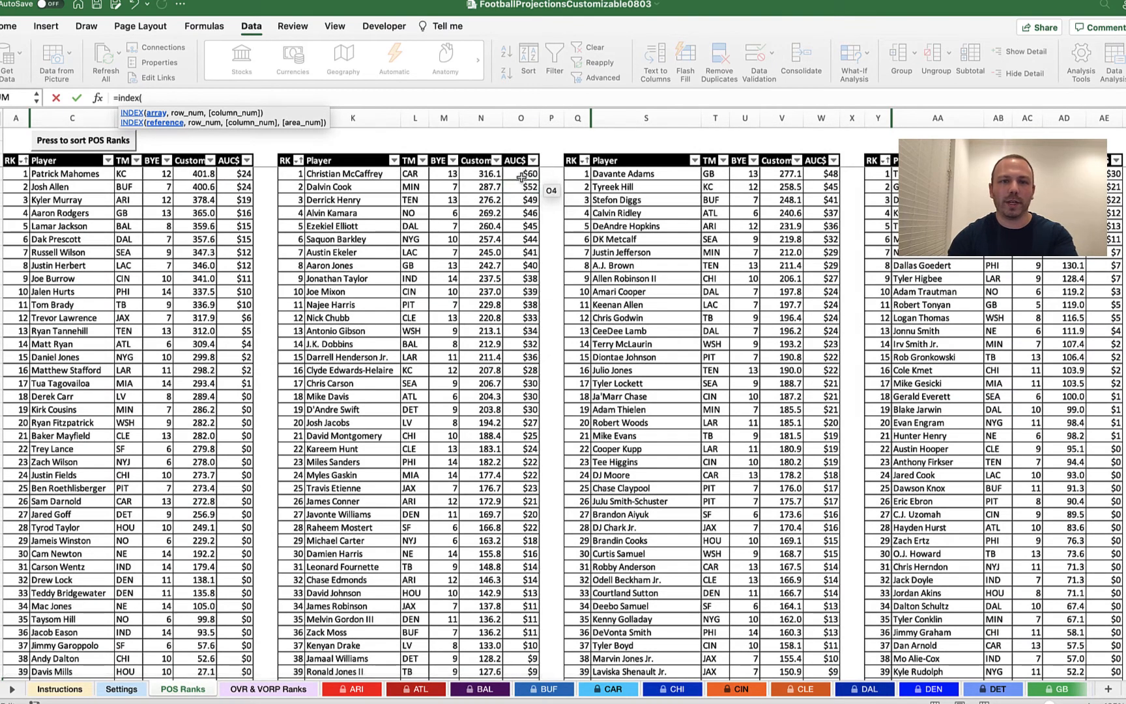
{"action": "left_click_drag", "start_coordinate": [520, 178], "coordinate": [531, 330]}
{"action": "type", "text": ","}
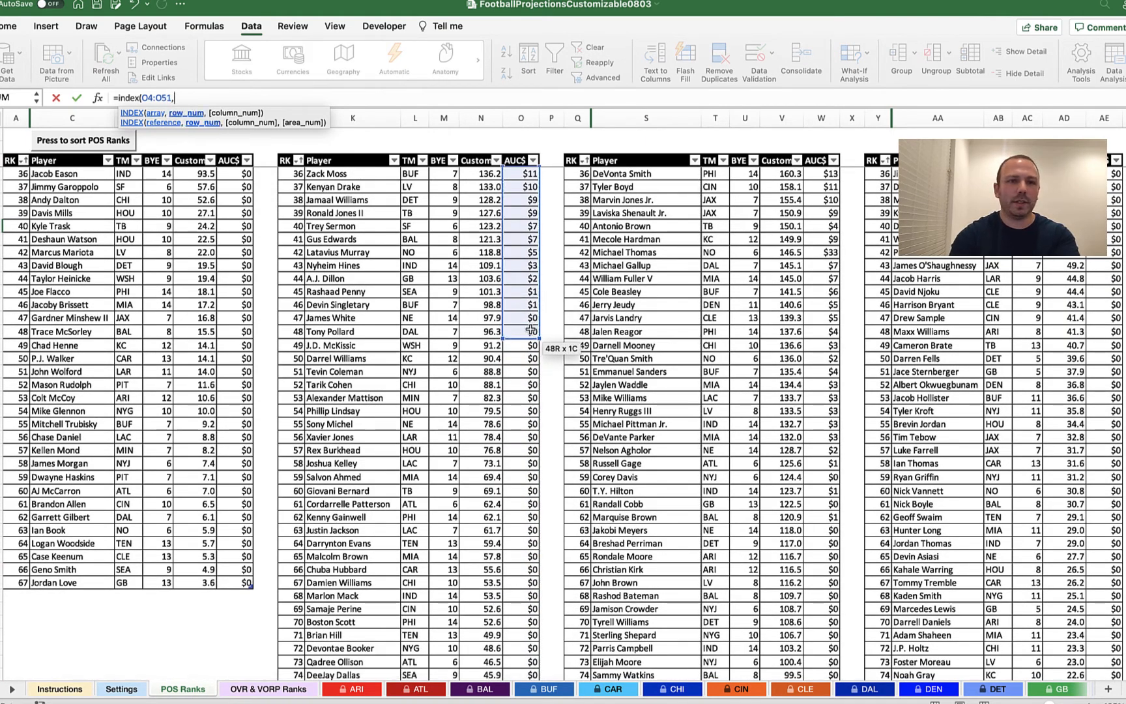
Add a MATCH function to the RB1 AUC$ formula with the RB1 player cell AI43 as its lookup value.
{"action": "type", "text": "matc"}
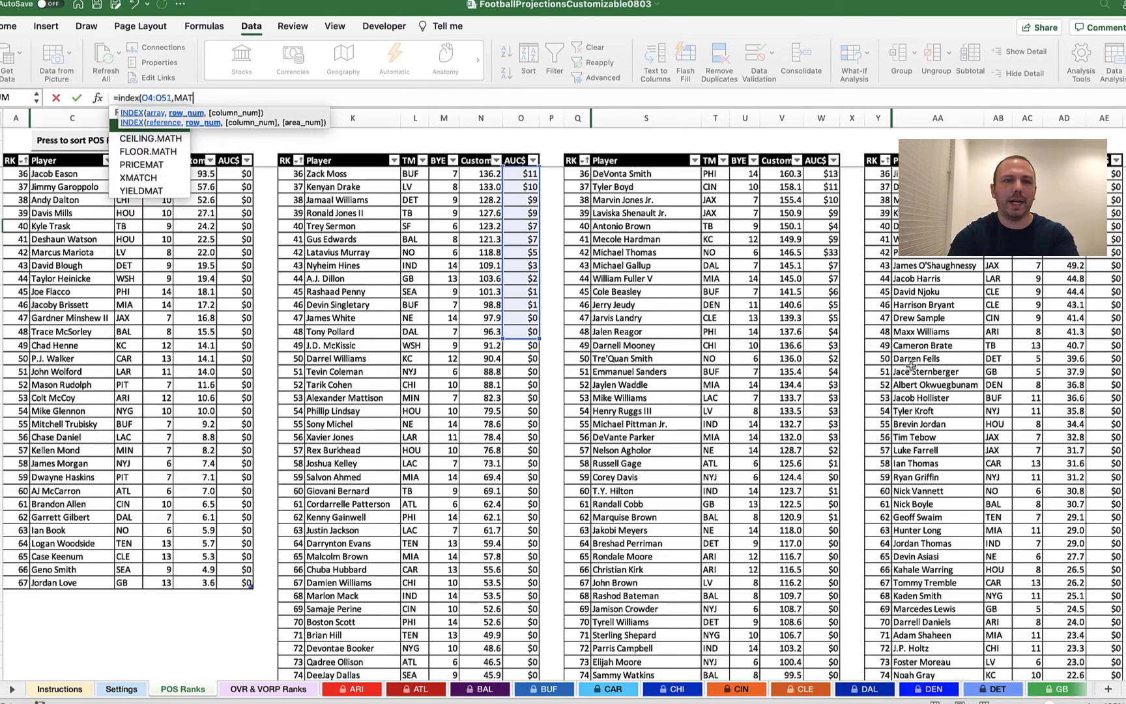
{"action": "key", "text": "Tab"}
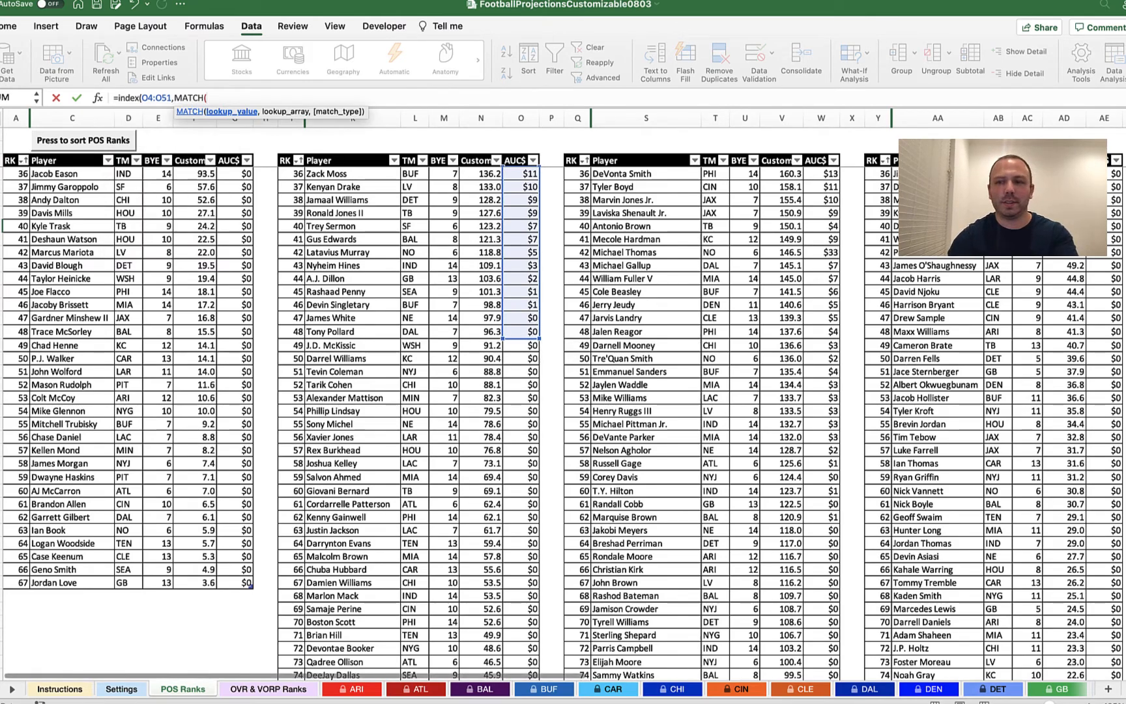
{"action": "scroll", "coordinate": [929, 384], "scroll_direction": "right", "scroll_amount": 10}
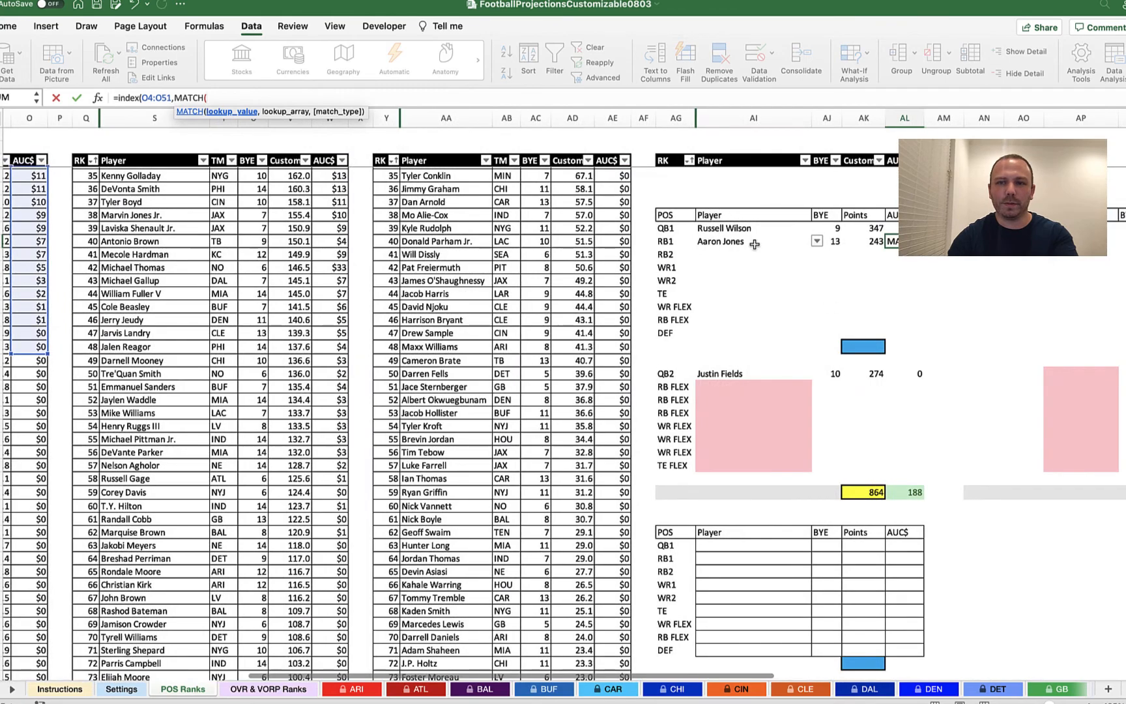
{"action": "left_click", "coordinate": [754, 241]}
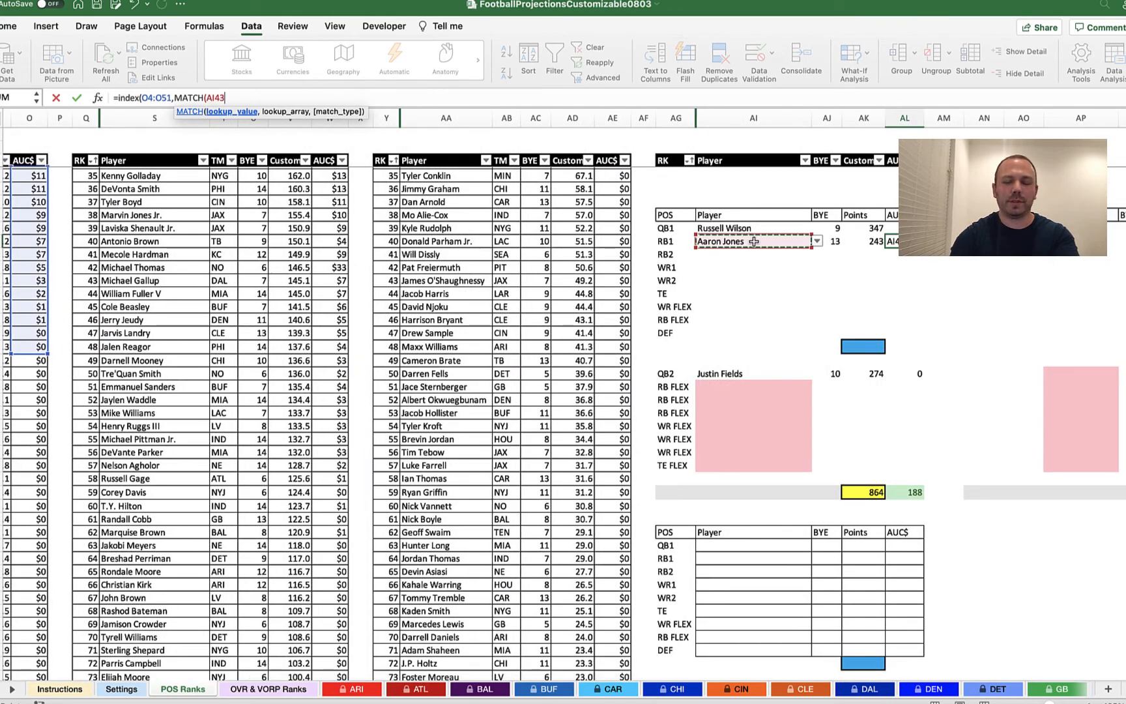
{"action": "type", "text": ","}
Complete the RB1 AUC$ formula with K4:K51 as the lookup array and match type 0, and enter it.
{"action": "scroll", "coordinate": [281, 334], "scroll_direction": "up", "scroll_amount": 10}
{"action": "scroll", "coordinate": [281, 334], "scroll_direction": "left", "scroll_amount": 10}
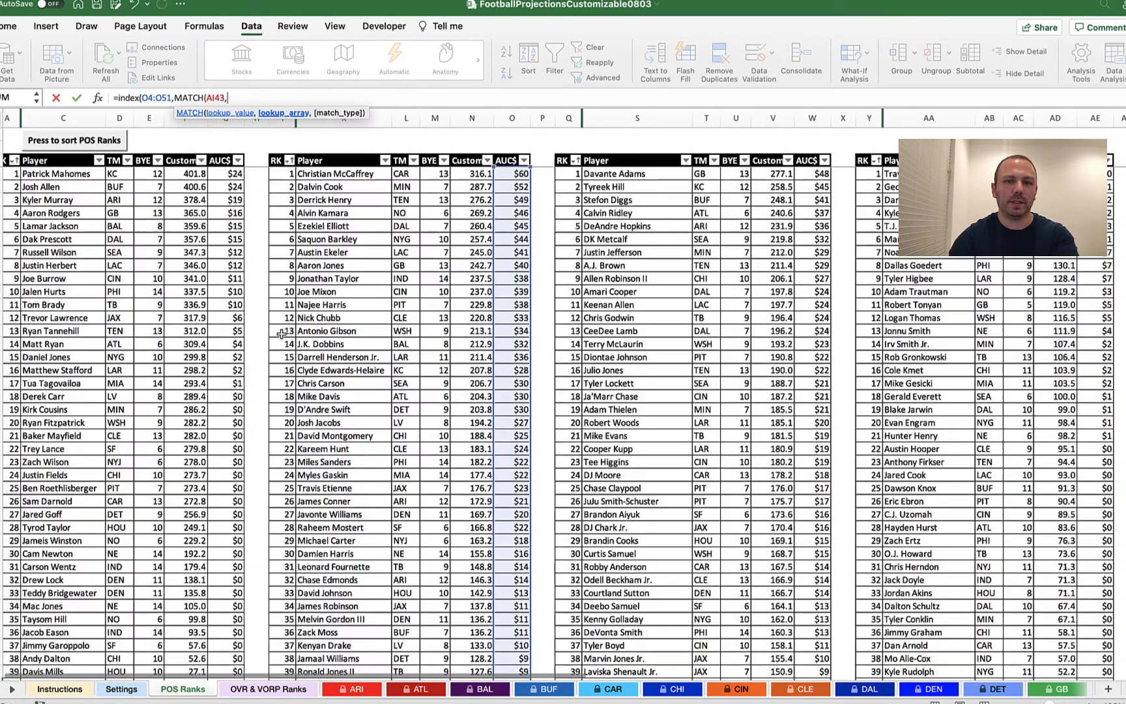
{"action": "left_click_drag", "start_coordinate": [352, 176], "coordinate": [360, 130]}
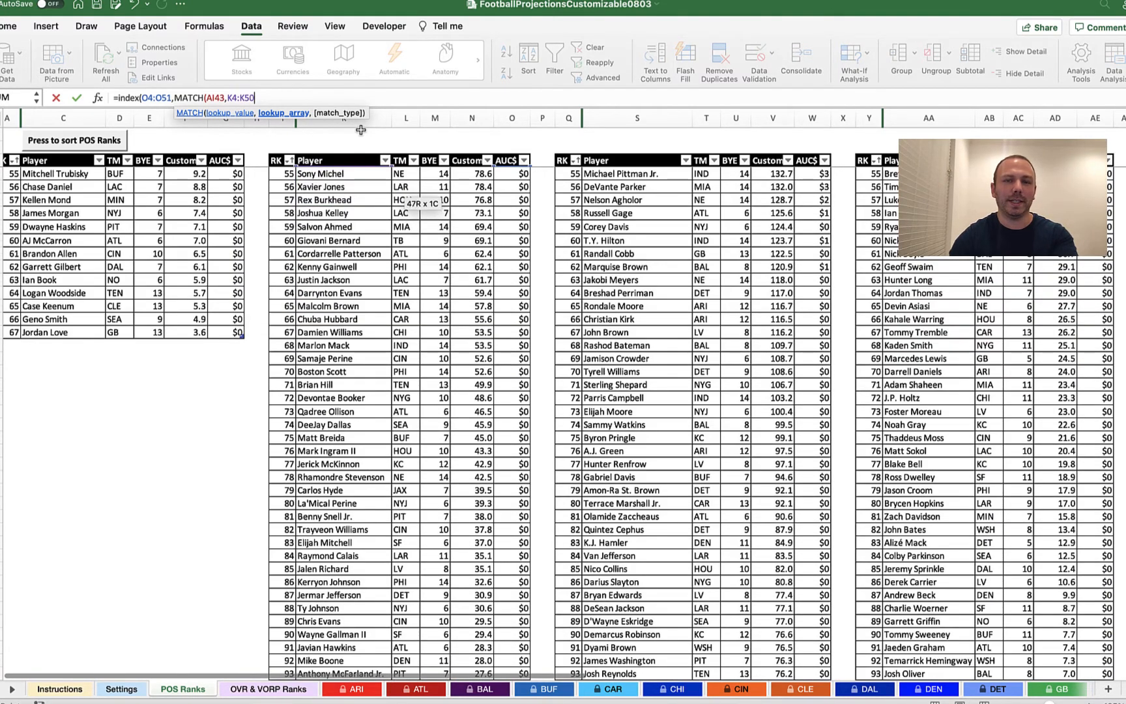
{"action": "left_click_drag", "start_coordinate": [355, 177], "coordinate": [356, 413]}
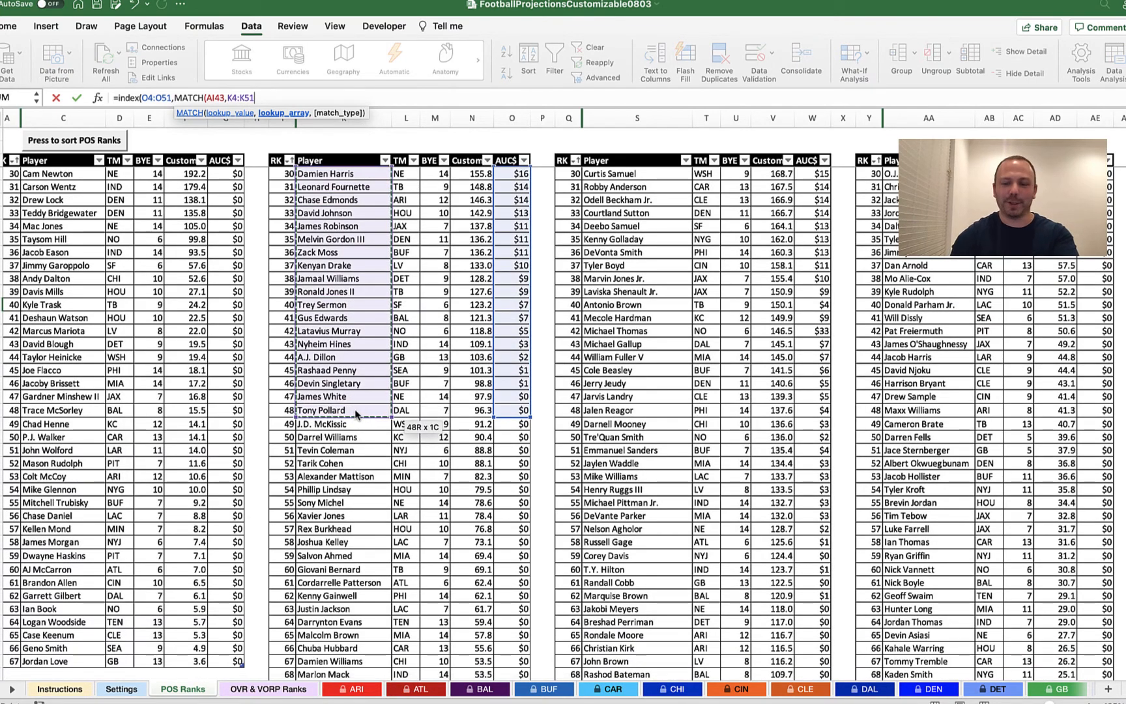
{"action": "type", "text": ",0))"}
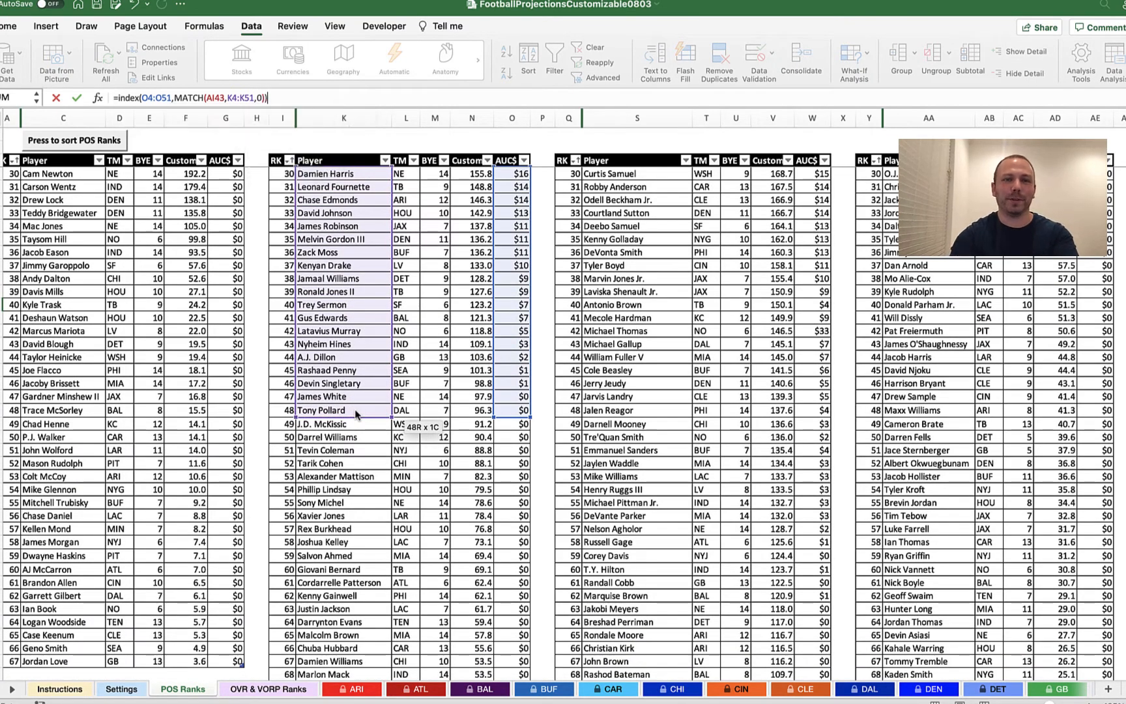
{"action": "key", "text": "Return"}
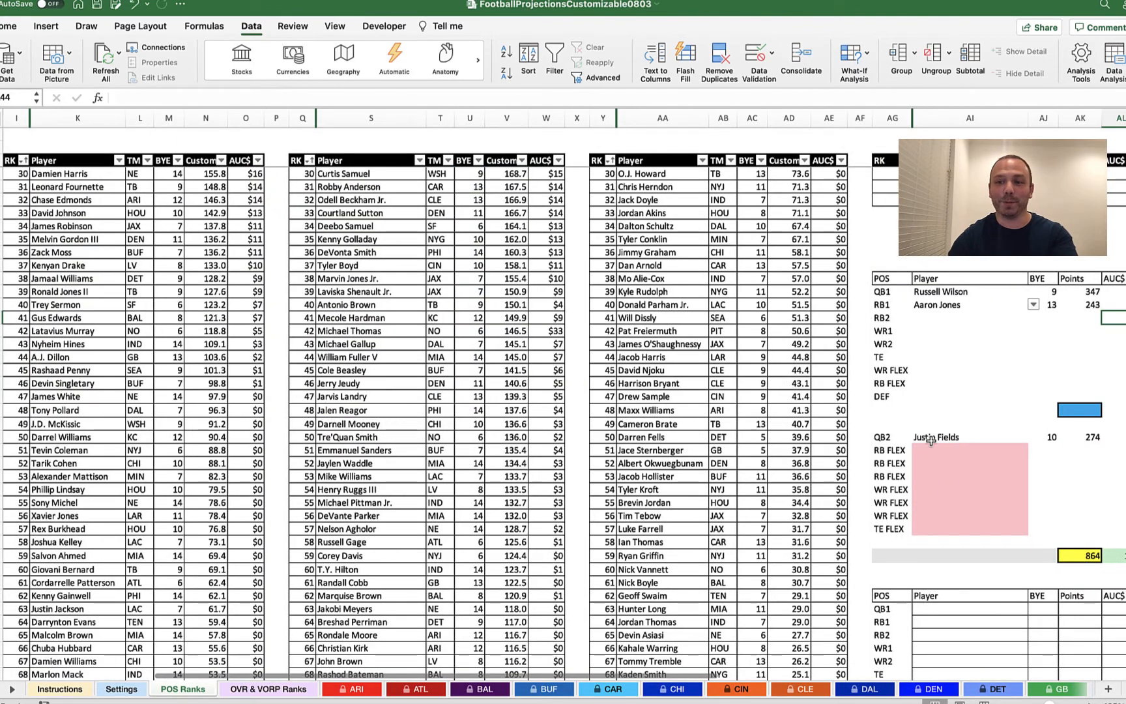
Make the INDEX range in the RB1 row's BYE formula absolute as $M$4:$M$51.
{"action": "scroll", "coordinate": [1097, 427], "scroll_direction": "right", "scroll_amount": 5}
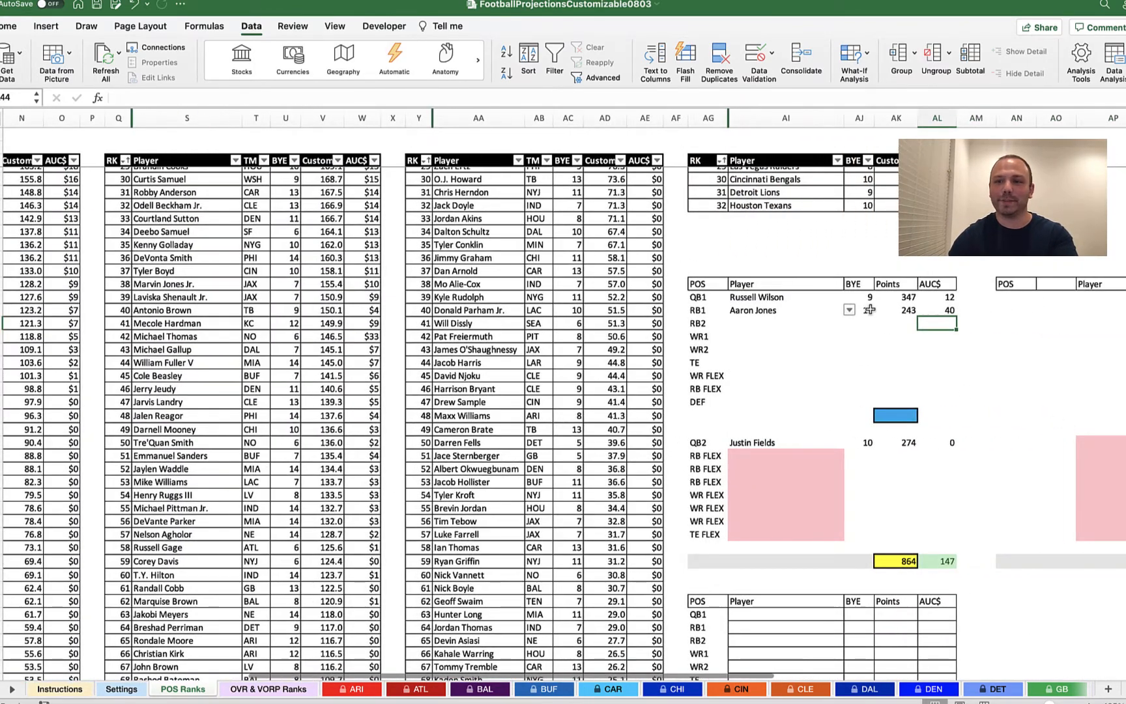
{"action": "left_click", "coordinate": [870, 309]}
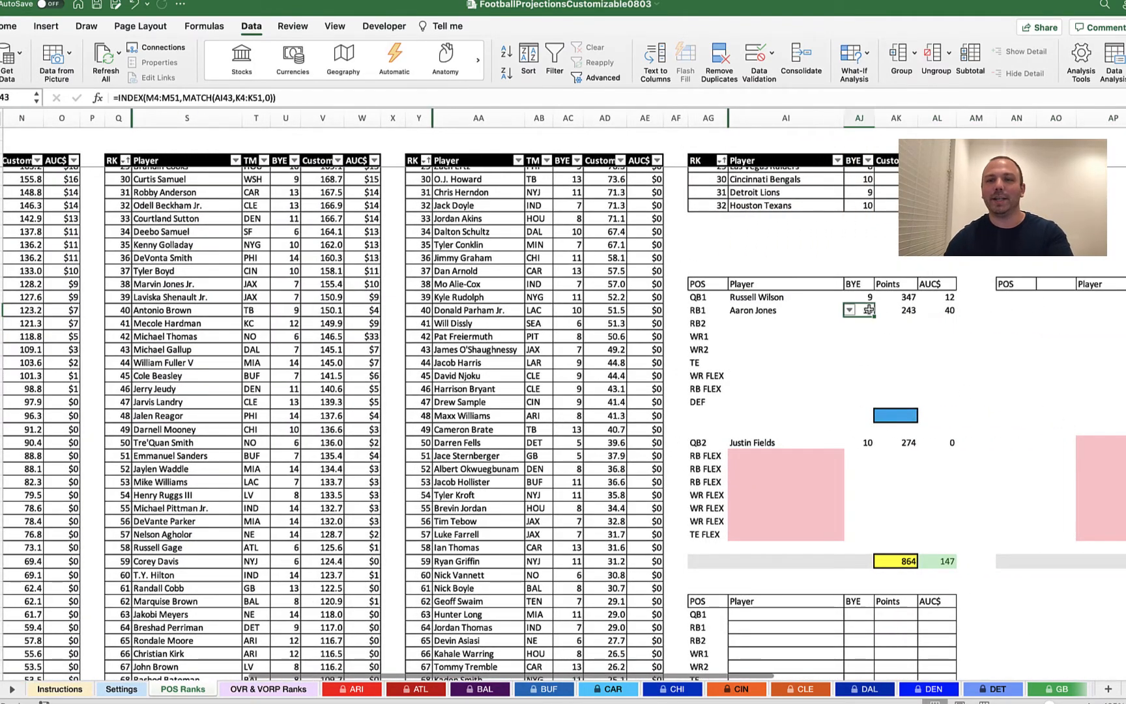
{"action": "left_click", "coordinate": [149, 98]}
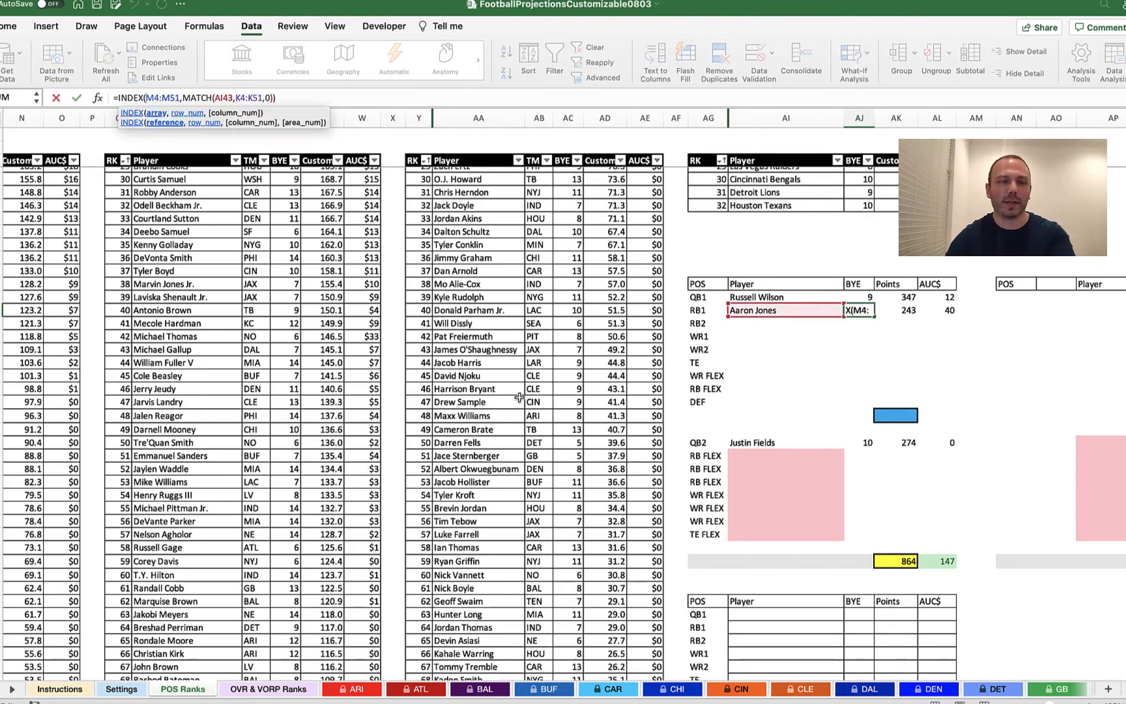
{"action": "type", "text": "$M"}
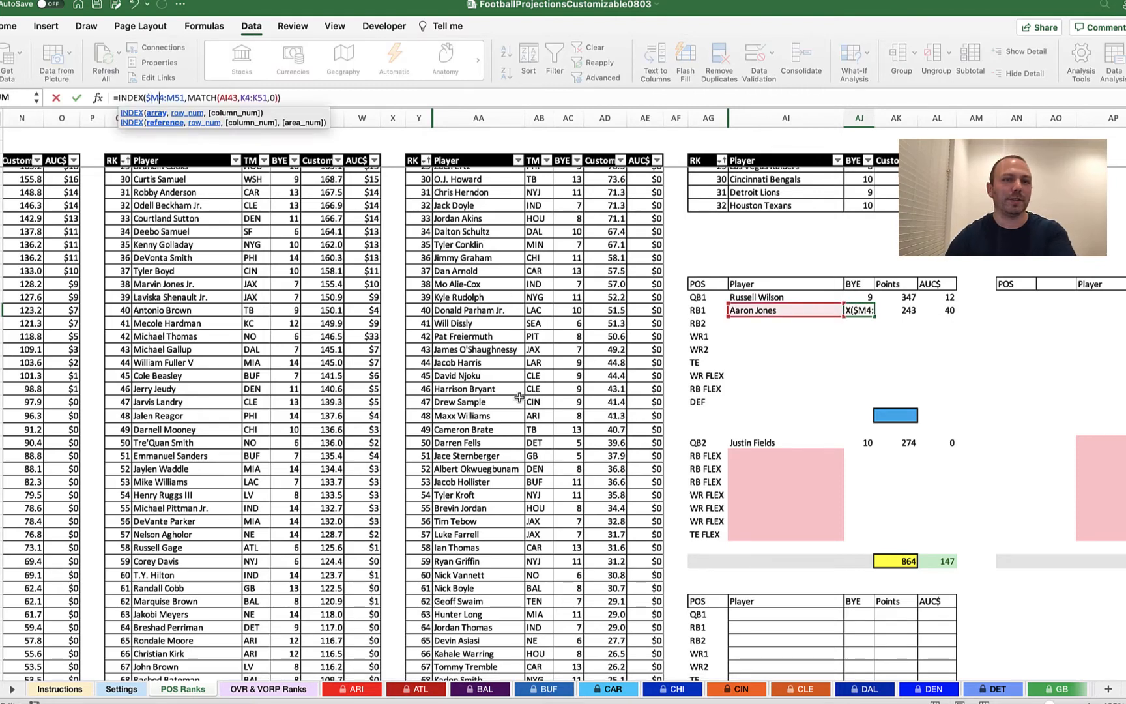
{"action": "type", "text": "$4:"}
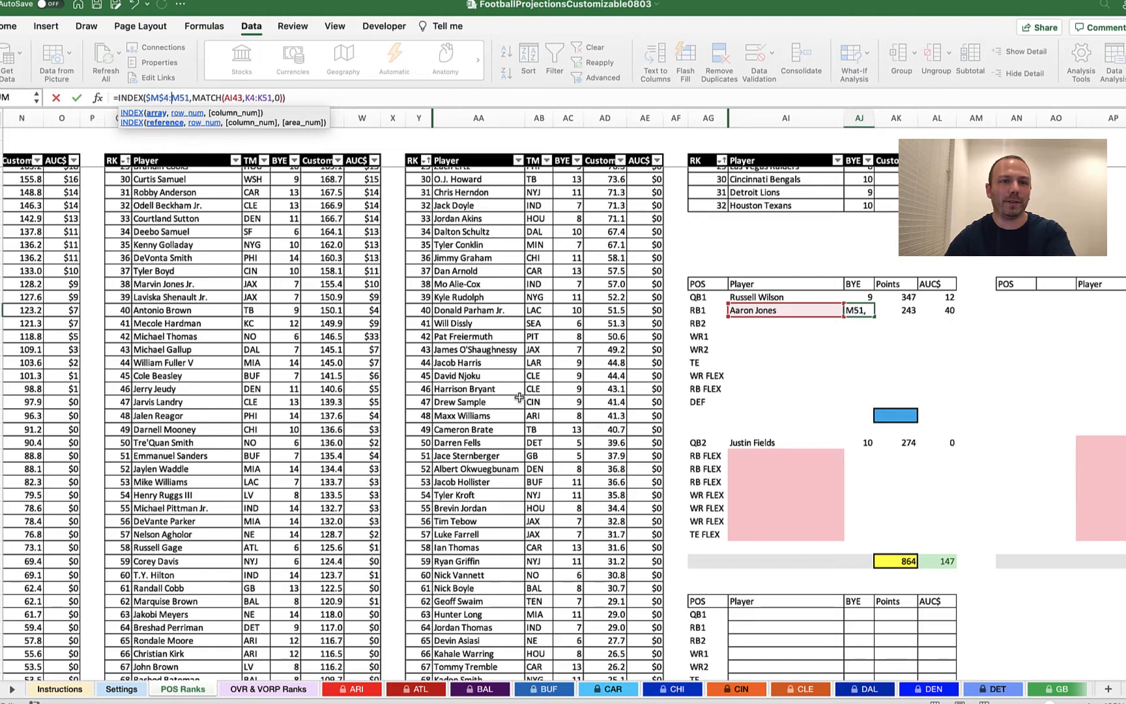
{"action": "type", "text": "$"}
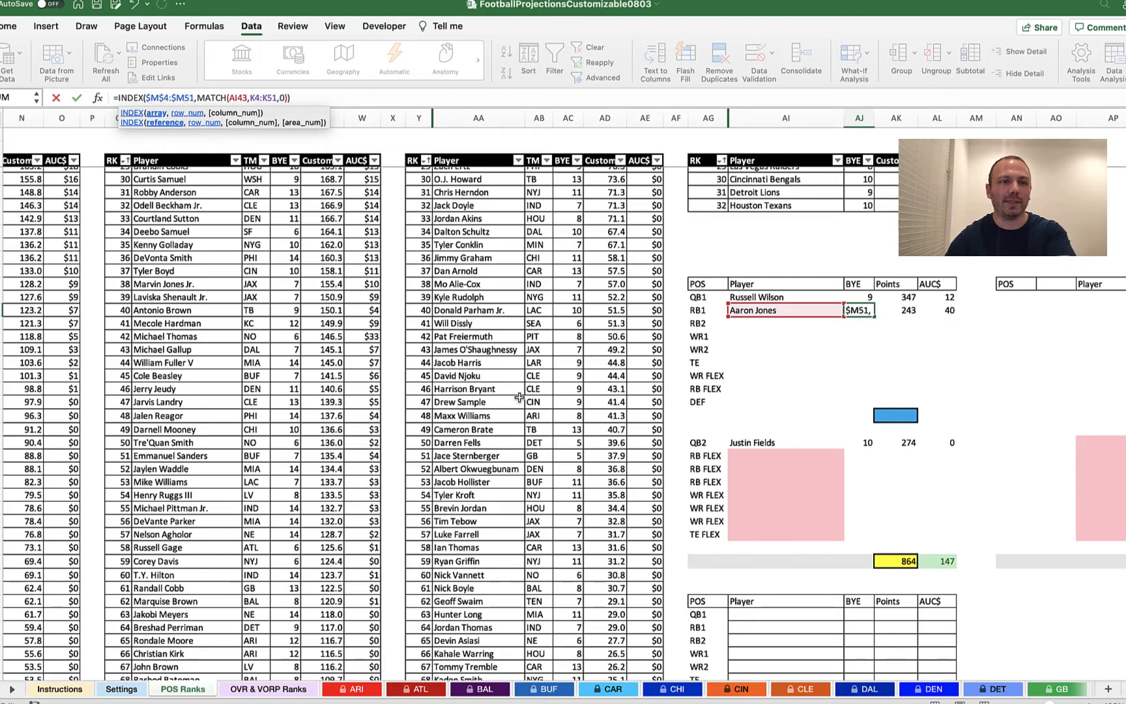
{"action": "type", "text": "$"}
Make the MATCH lookup range in RB1's BYE formula absolute as $K$4:$K$51 and commit the formula.
{"action": "key", "text": "Right"}
{"action": "key", "text": "Right"}
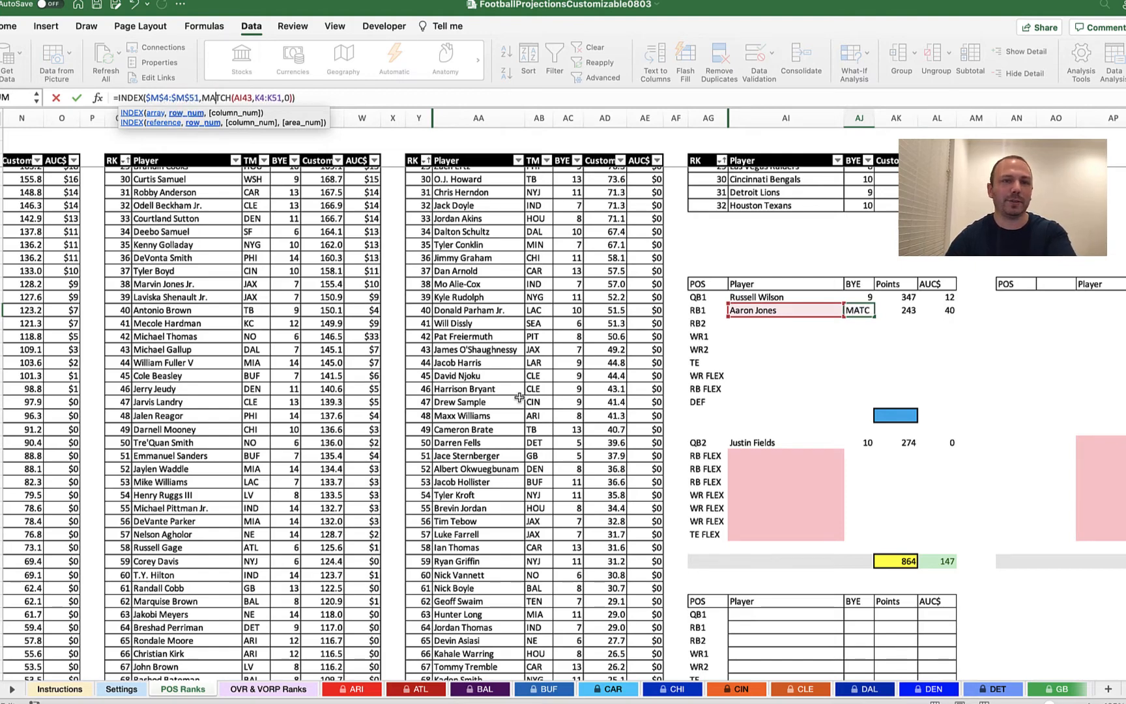
{"action": "key", "text": "Right"}
{"action": "key", "text": "Right"}
{"action": "key", "text": "Right"}
{"action": "key", "text": "Right"}
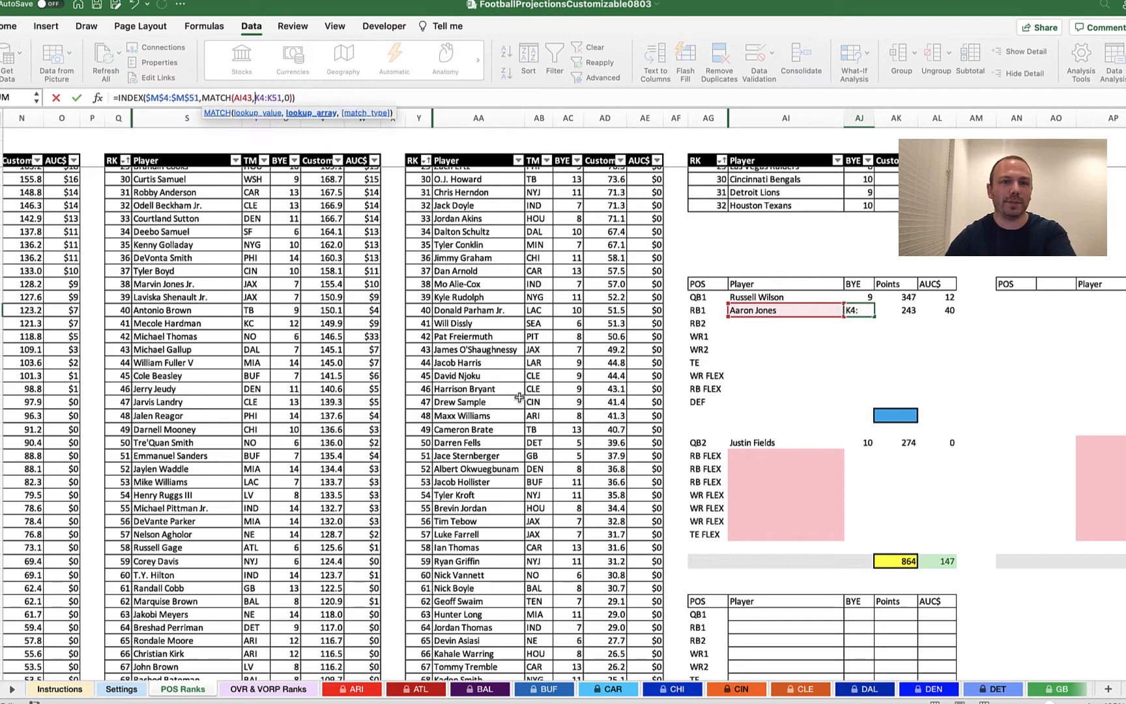
{"action": "type", "text": "$M$"}
{"action": "key", "text": "Right"}
{"action": "key", "text": "Right"}
{"action": "key", "text": "Right"}
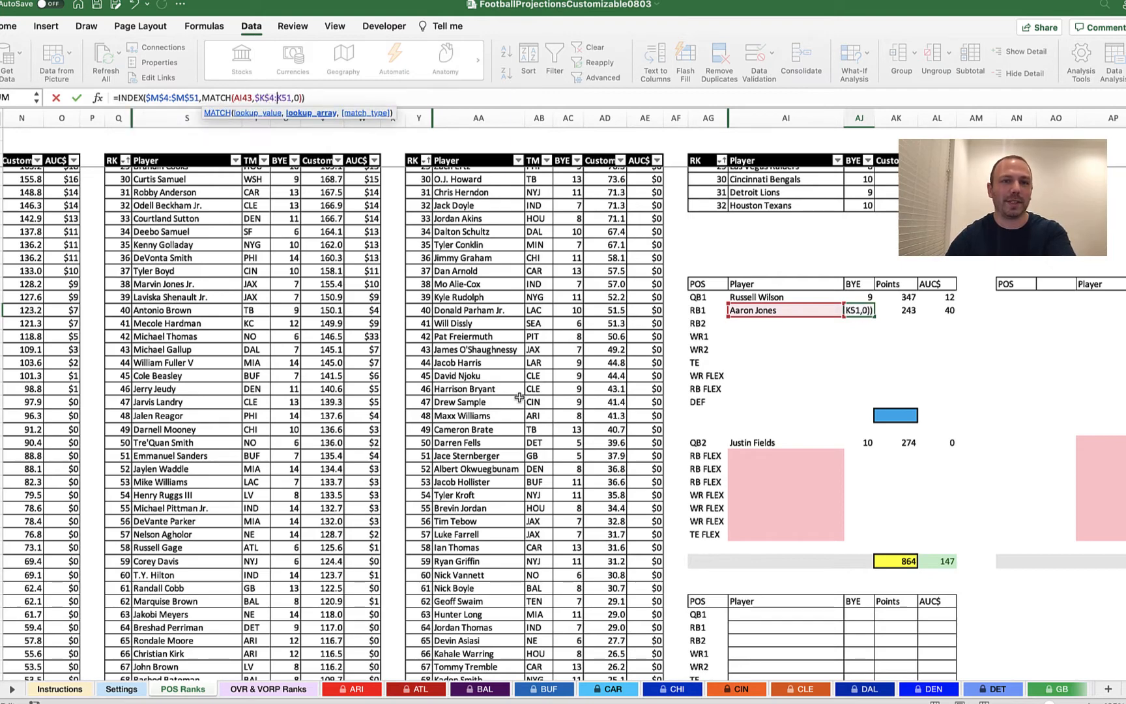
{"action": "type", "text": "$M"}
{"action": "type", "text": "$K$"}
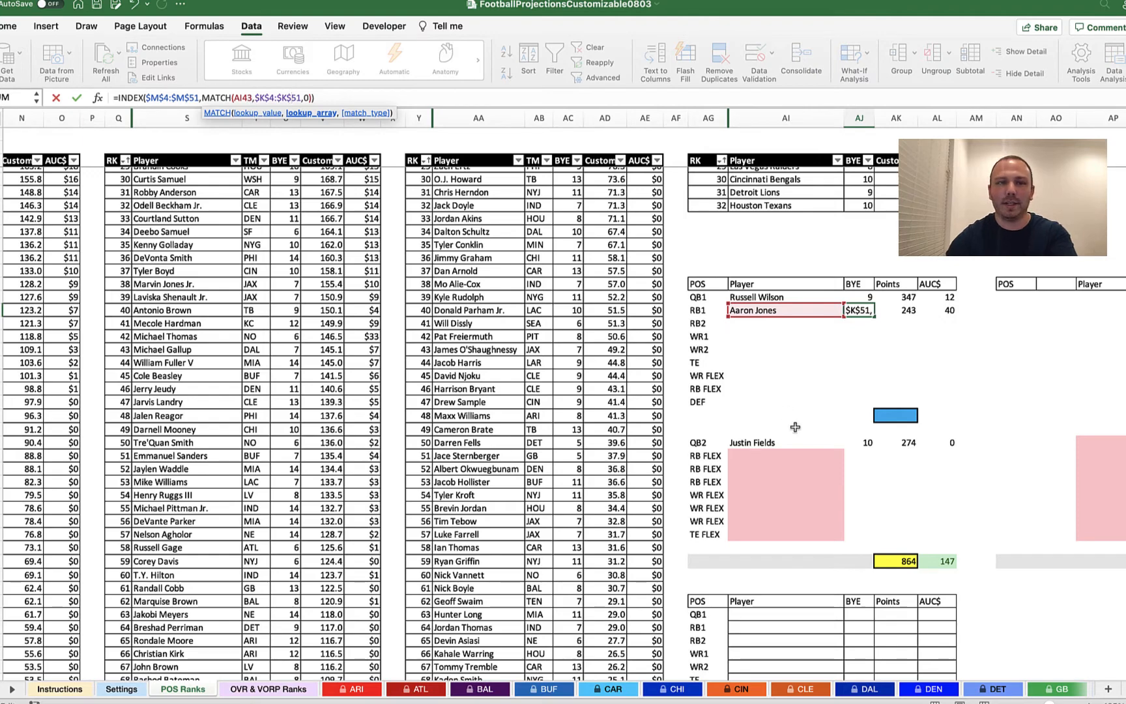
{"action": "key", "text": "Tab"}
{"action": "key", "text": "Tab"}
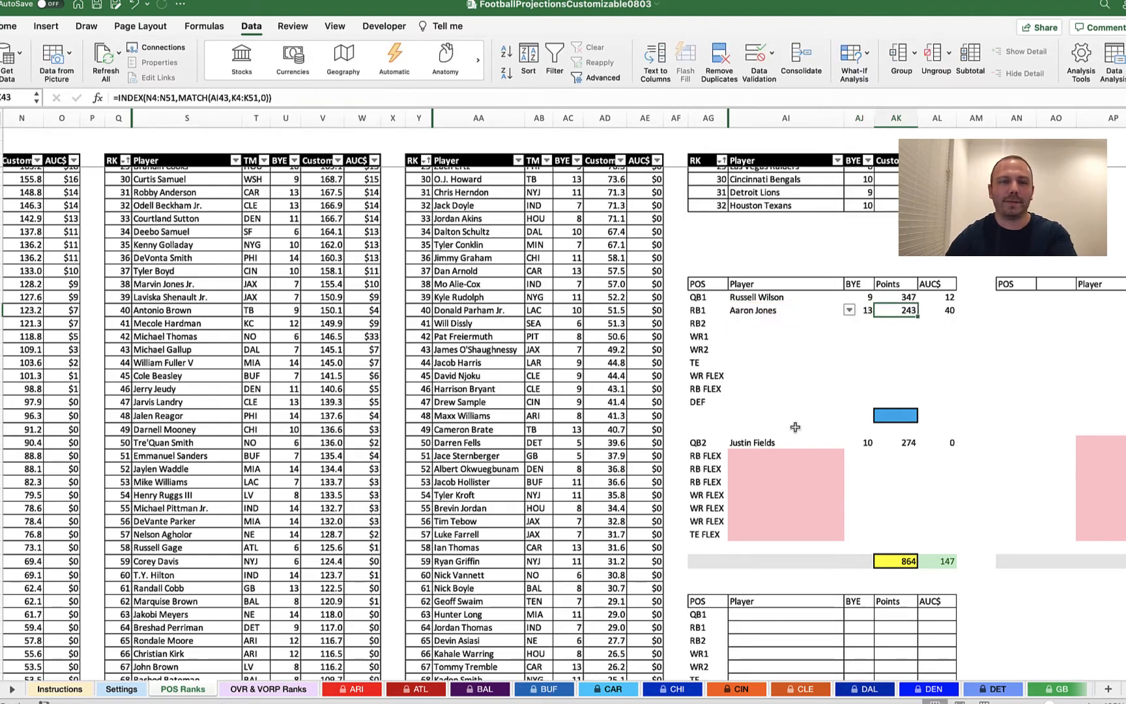
Make the INDEX range in the RB1 row's Points formula absolute as $N$4:$N$51.
{"action": "left_click", "coordinate": [148, 98]}
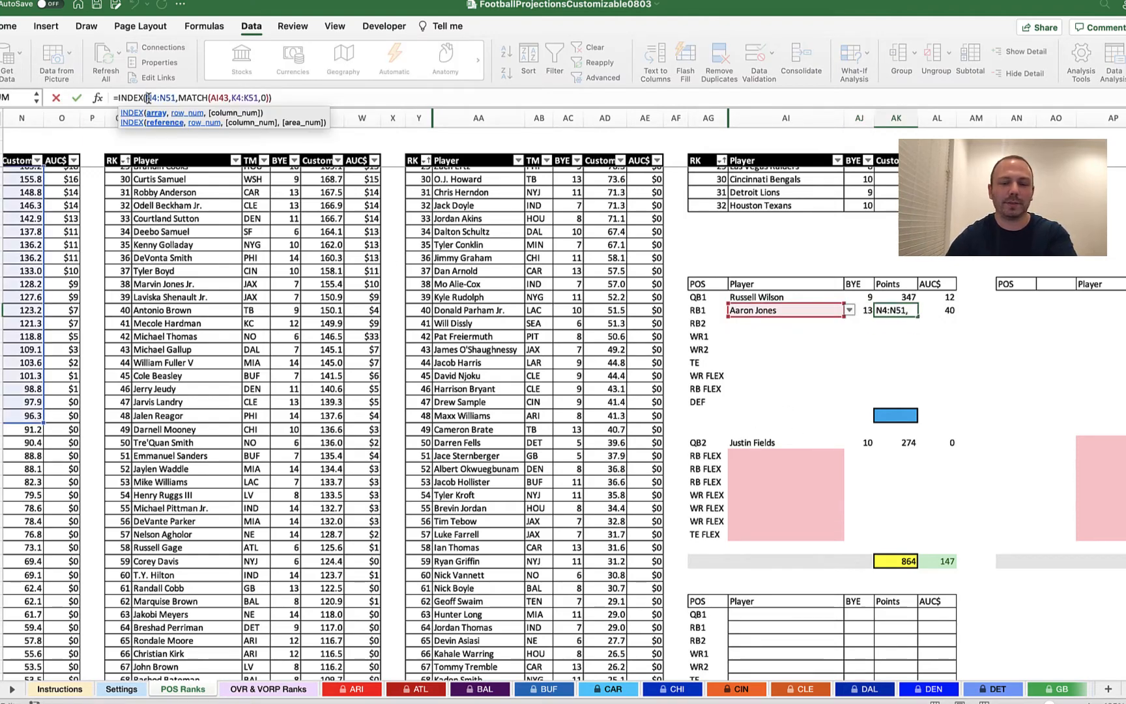
{"action": "type", "text": "$"}
{"action": "key", "text": "Right"}
{"action": "type", "text": "$N"}
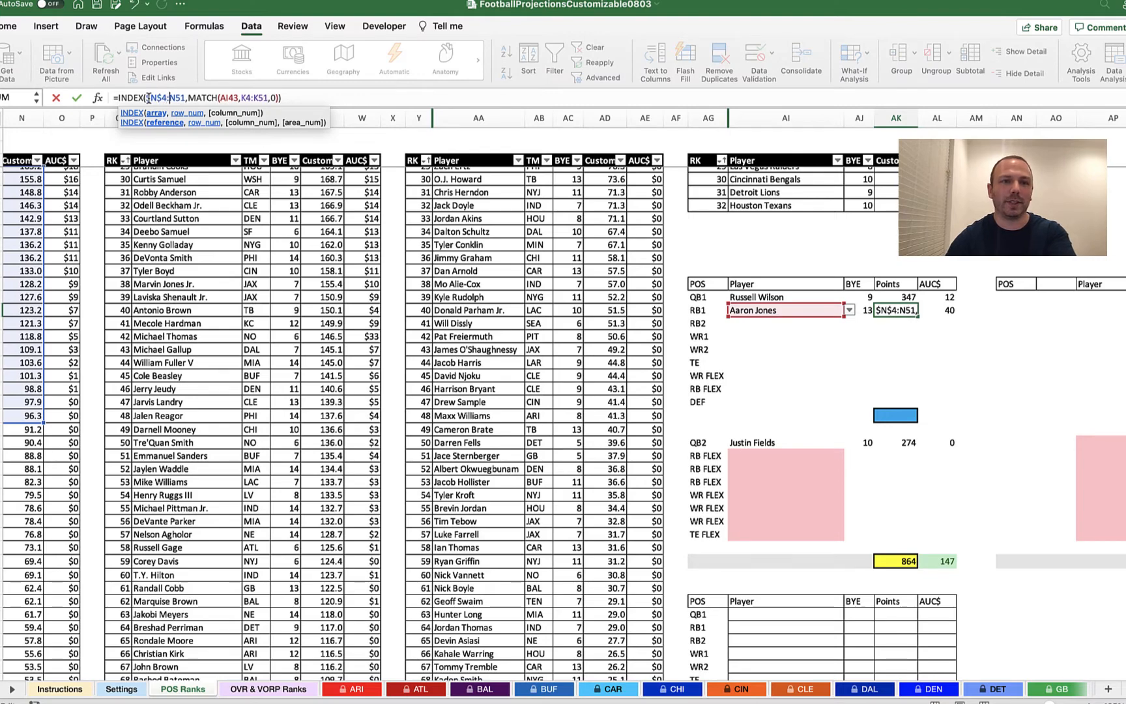
{"action": "type", "text": "$4:$N$"}
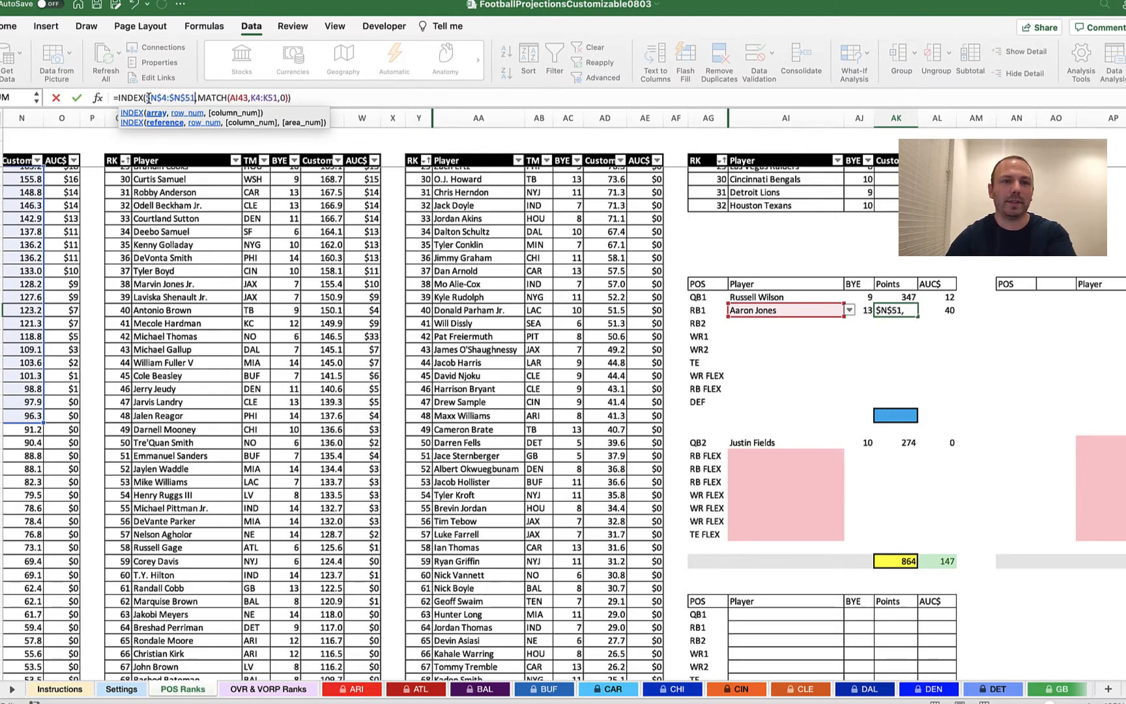
Make the MATCH lookup range in RB1's Points formula absolute as $K$4:$K$51 and commit the formula.
{"action": "key", "text": "Right"}
{"action": "key", "text": "Right"}
{"action": "key", "text": "Right"}
{"action": "key", "text": "Right"}
{"action": "key", "text": "Right"}
{"action": "key", "text": "Right"}
{"action": "key", "text": "Right"}
{"action": "key", "text": "Right"}
{"action": "key", "text": "Right"}
{"action": "key", "text": "Right"}
{"action": "key", "text": "Right"}
{"action": "key", "text": "Right"}
{"action": "type", "text": "$"}
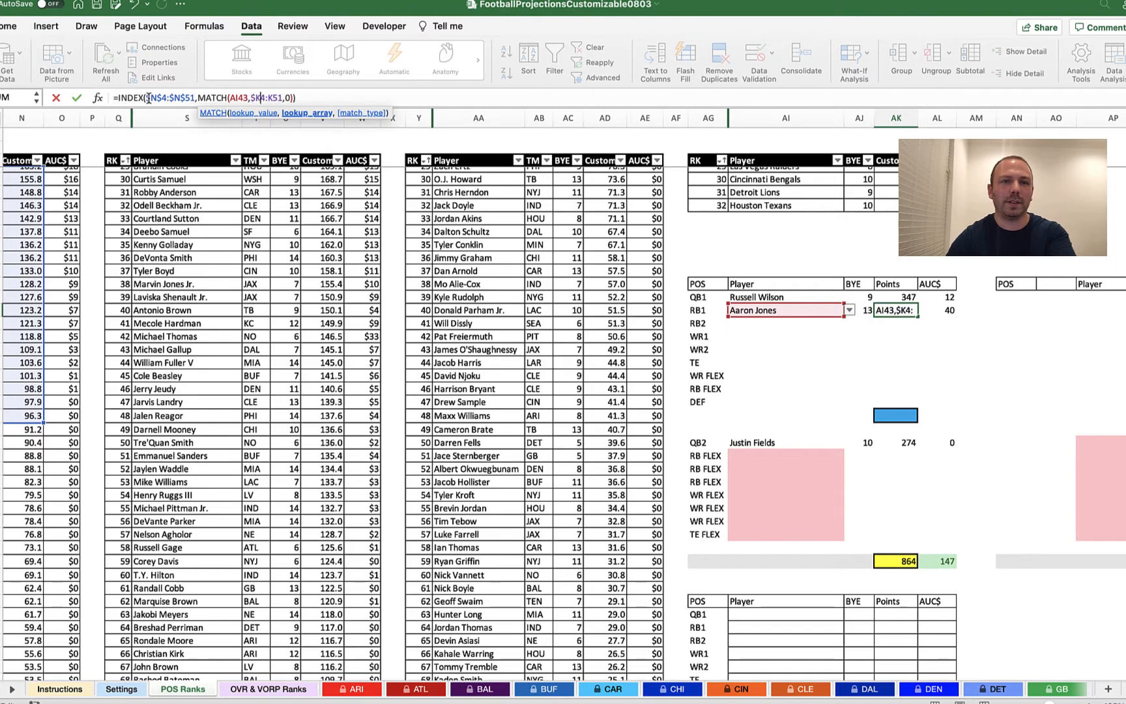
{"action": "key", "text": "Right"}
{"action": "type", "text": "$N$"}
{"action": "key", "text": "Right"}
{"action": "type", "text": "$"}
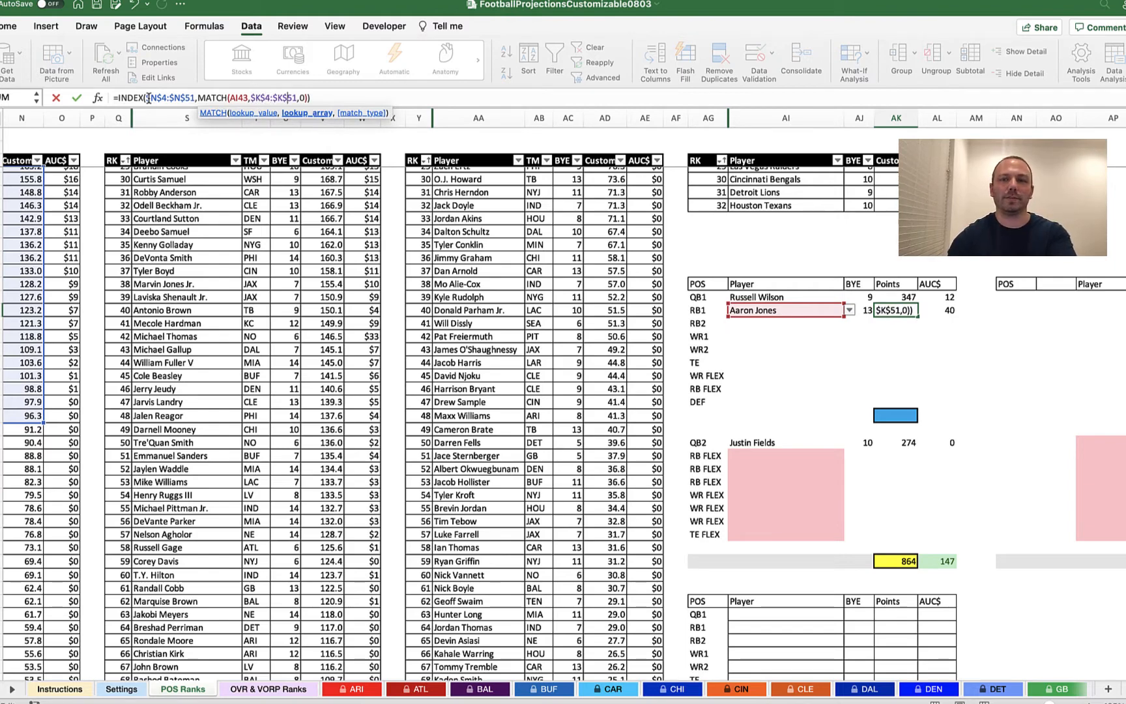
{"action": "key", "text": "Return"}
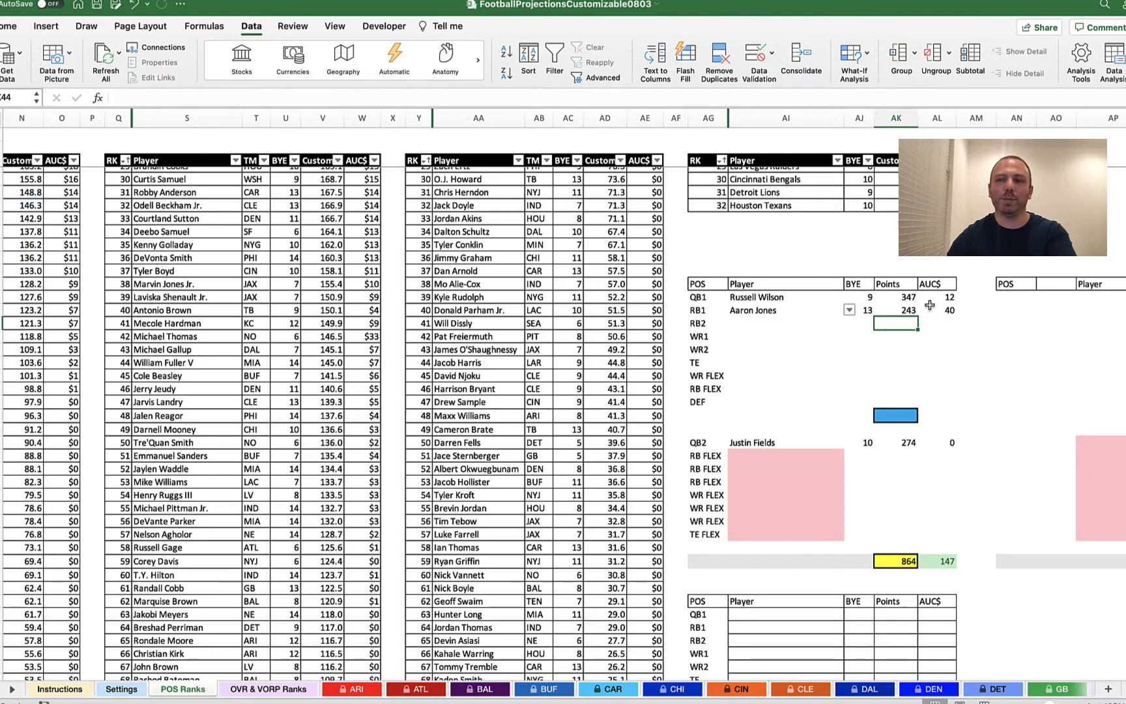
Make the INDEX range in the RB1 row's AUC$ formula absolute as $O$4:$O$51.
{"action": "left_click", "coordinate": [929, 306]}
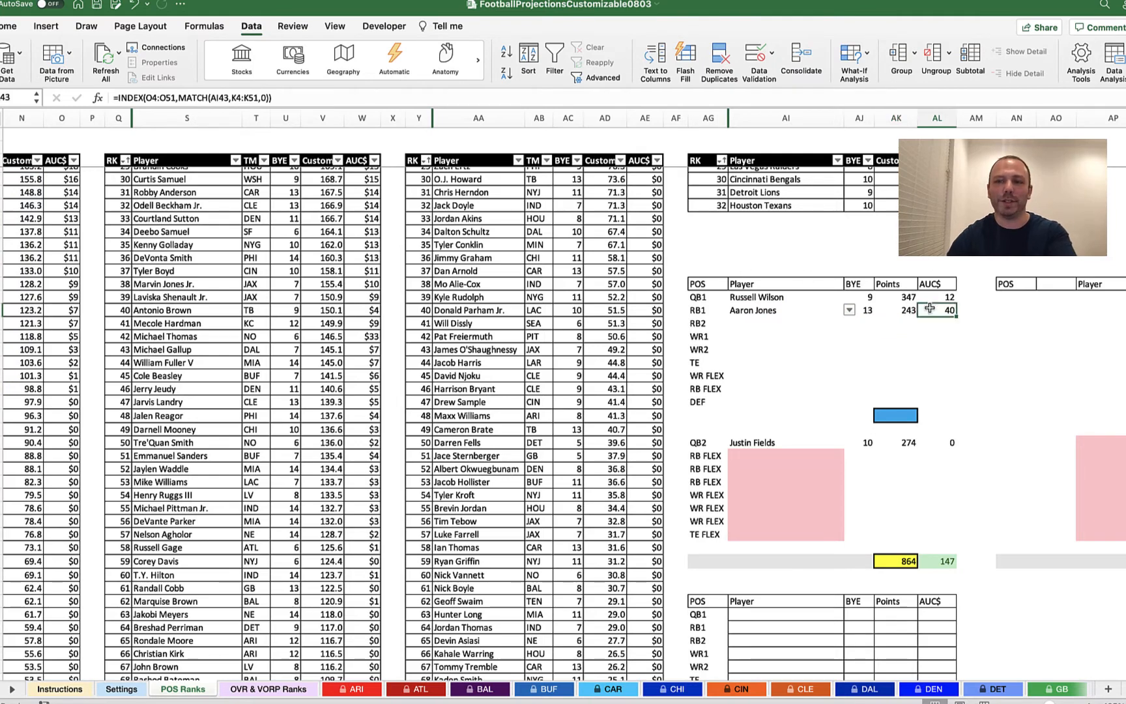
{"action": "left_click", "coordinate": [149, 98]}
{"action": "type", "text": "$O"}
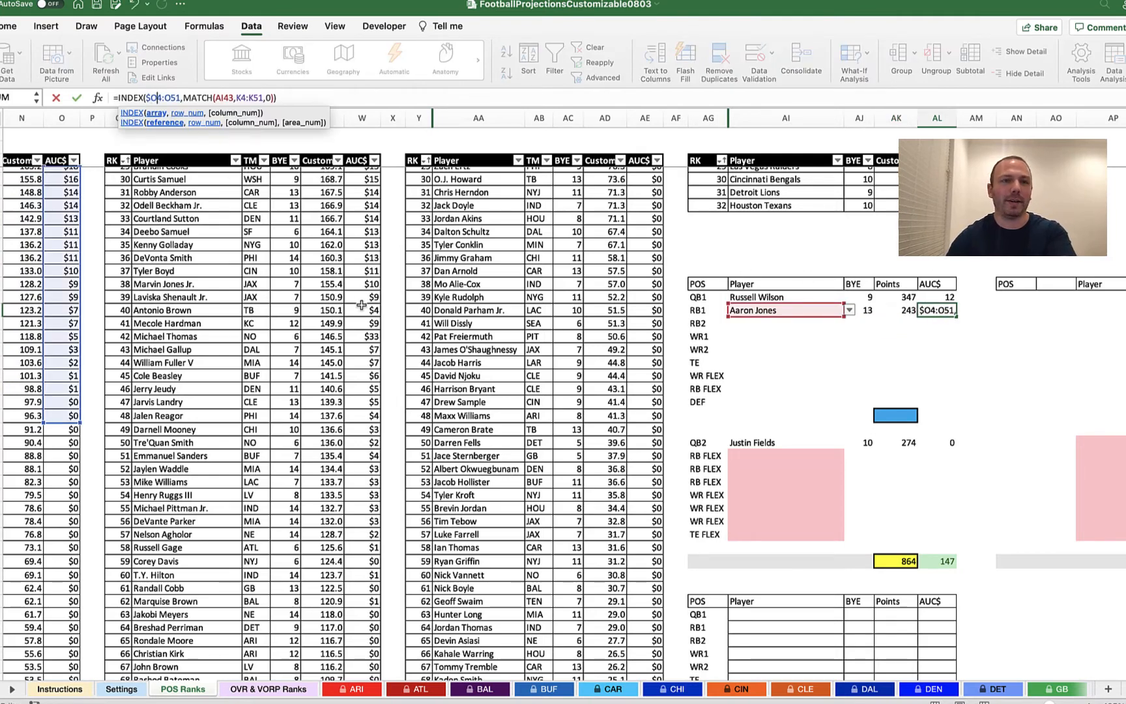
{"action": "type", "text": "$"}
{"action": "key", "text": "Right"}
{"action": "key", "text": "Right"}
{"action": "type", "text": "$"}
{"action": "key", "text": "Right"}
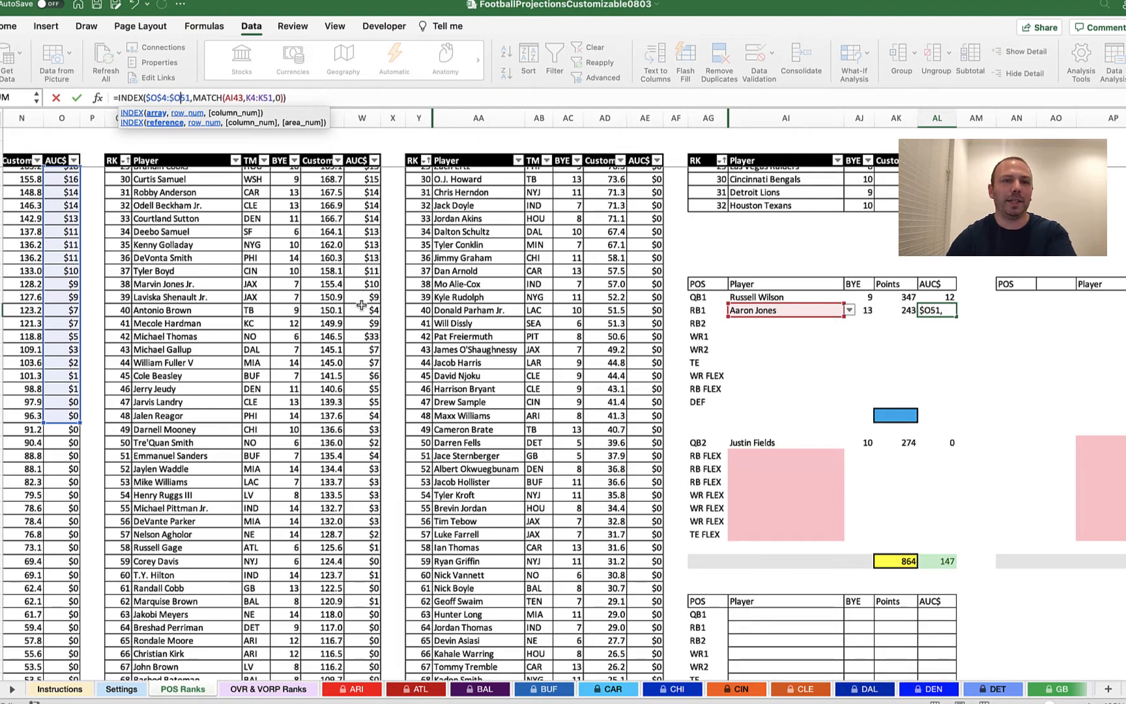
{"action": "type", "text": "$"}
Make the MATCH lookup range in RB1's AUC$ formula absolute as $K$4:$K$51 and commit the formula.
{"action": "key", "text": "Right"}
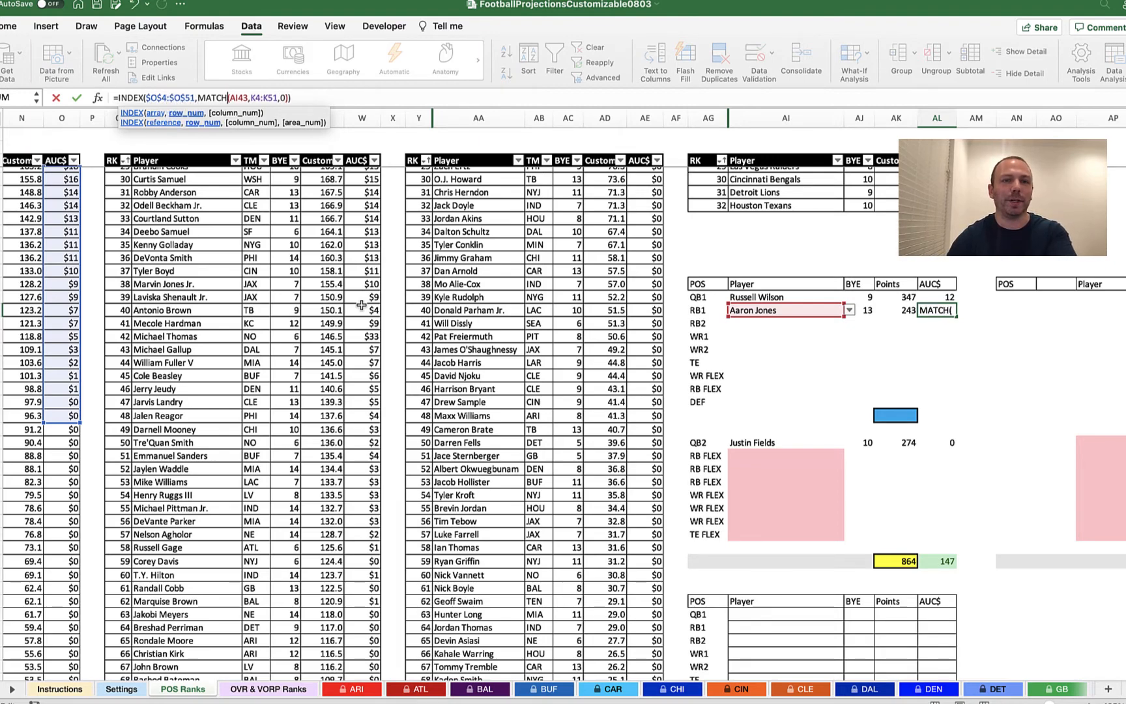
{"action": "key", "text": "Right"}
{"action": "key", "text": "Right"}
{"action": "key", "text": "Right"}
{"action": "key", "text": "Right"}
{"action": "key", "text": "Right"}
{"action": "type", "text": "$"}
{"action": "key", "text": "Right"}
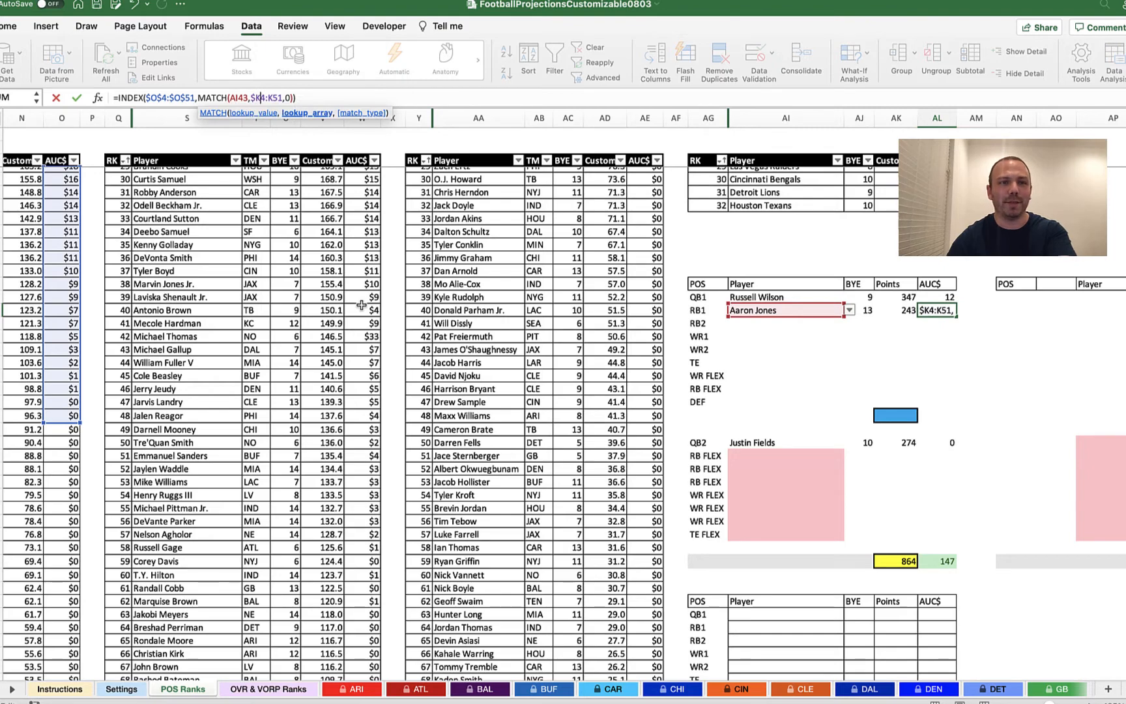
{"action": "type", "text": "$"}
{"action": "key", "text": "Right"}
{"action": "key", "text": "Right"}
{"action": "type", "text": "$"}
{"action": "key", "text": "Right"}
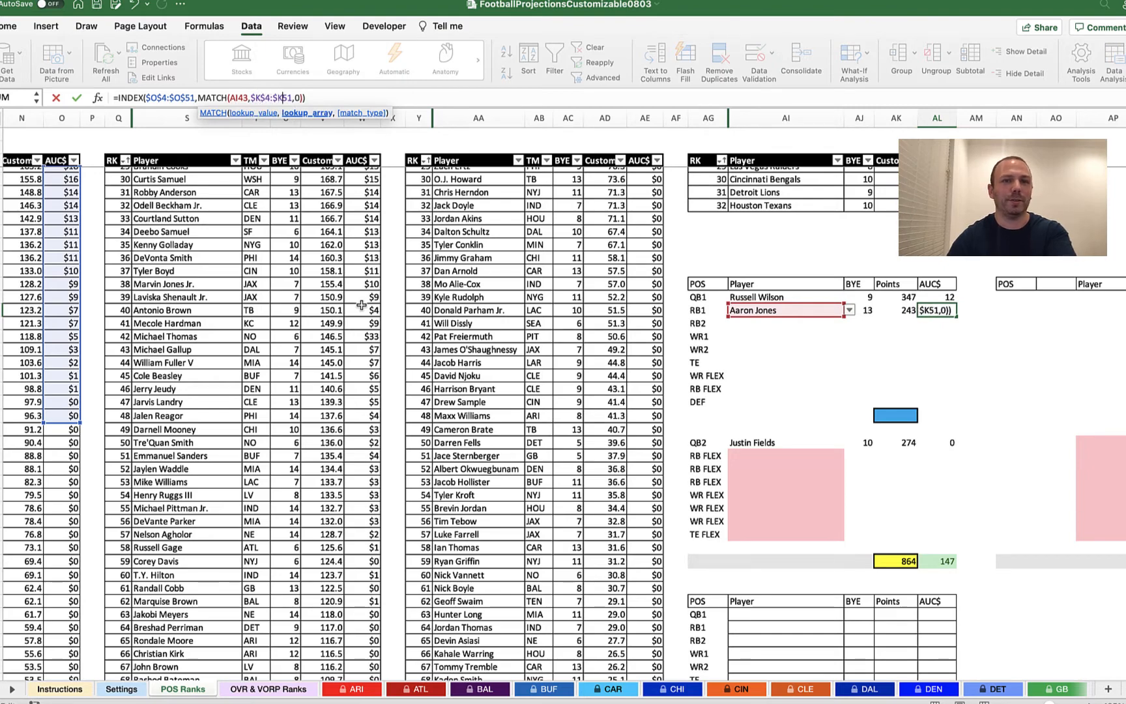
{"action": "type", "text": "$"}
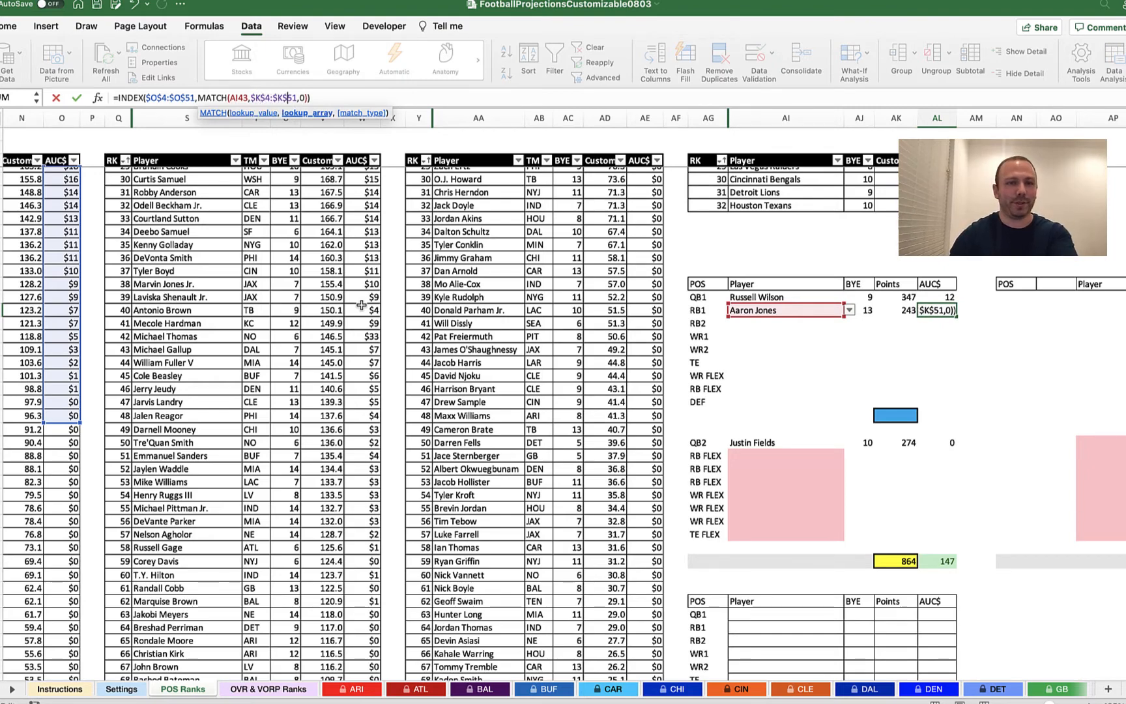
{"action": "key", "text": "Return"}
Copy RB1's Player, BYE, Points and AUC$ cells into the RB2 row.
{"action": "left_click", "coordinate": [944, 307]}
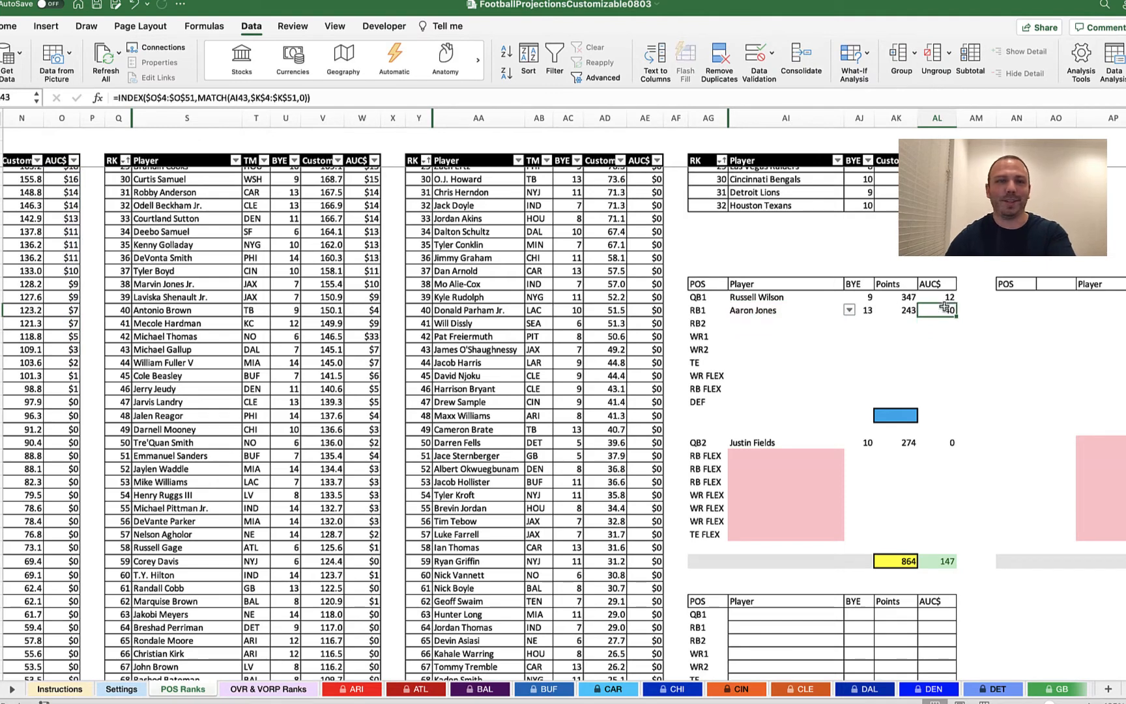
{"action": "key", "text": "Left"}
{"action": "key", "text": "Left"}
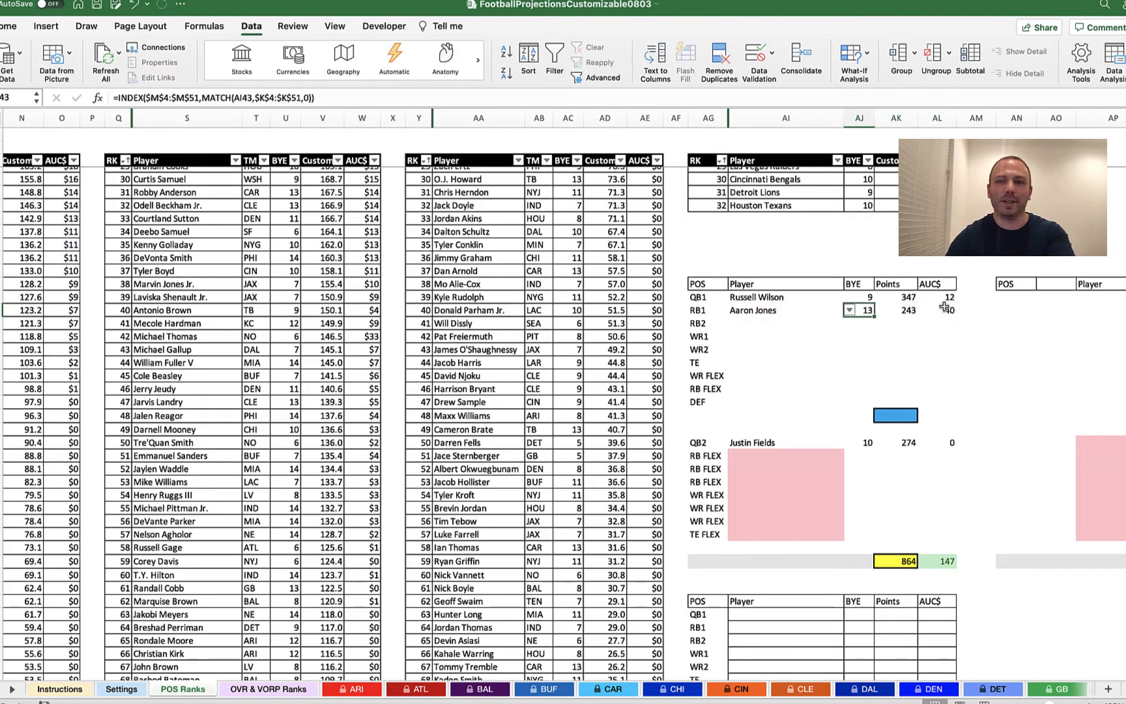
{"action": "left_click", "coordinate": [936, 324]}
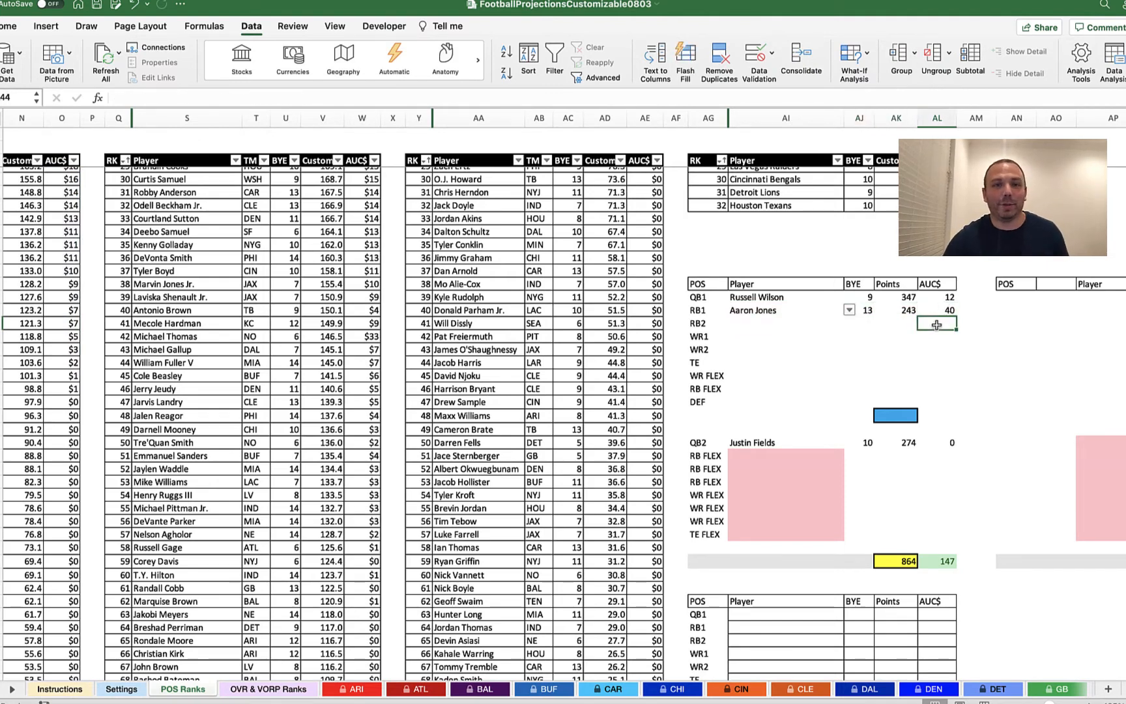
{"action": "left_click_drag", "start_coordinate": [803, 312], "coordinate": [949, 310]}
{"action": "key", "text": "super+c"}
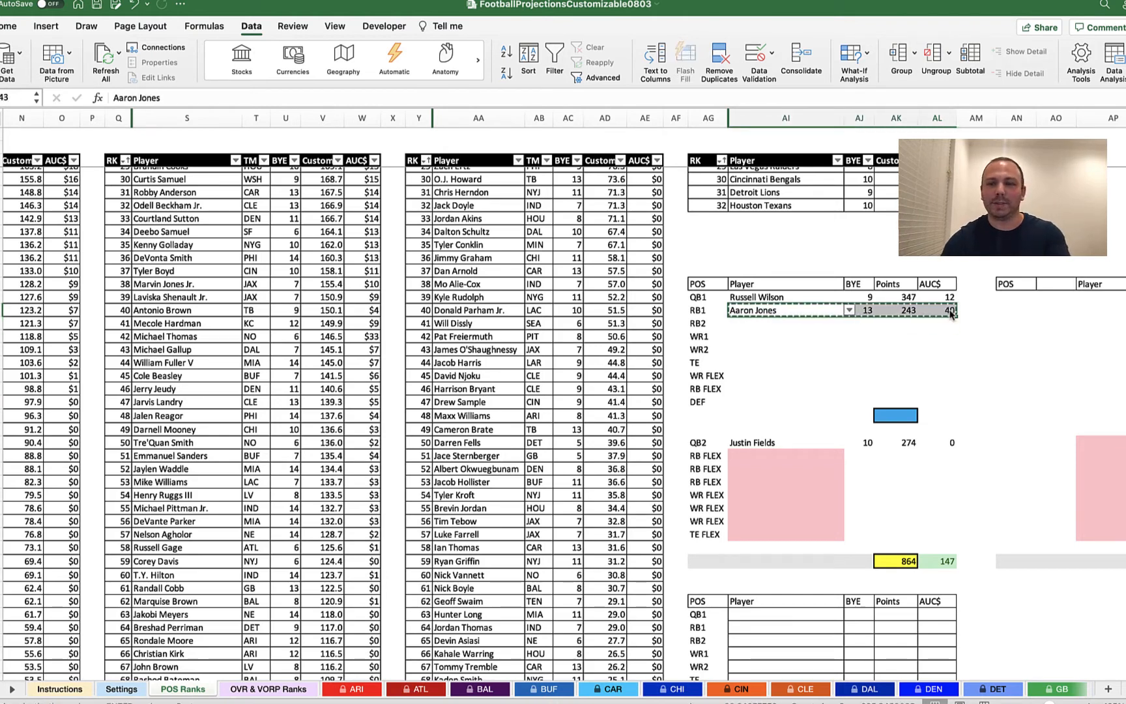
{"action": "left_click", "coordinate": [808, 324]}
{"action": "key", "text": "super+v"}
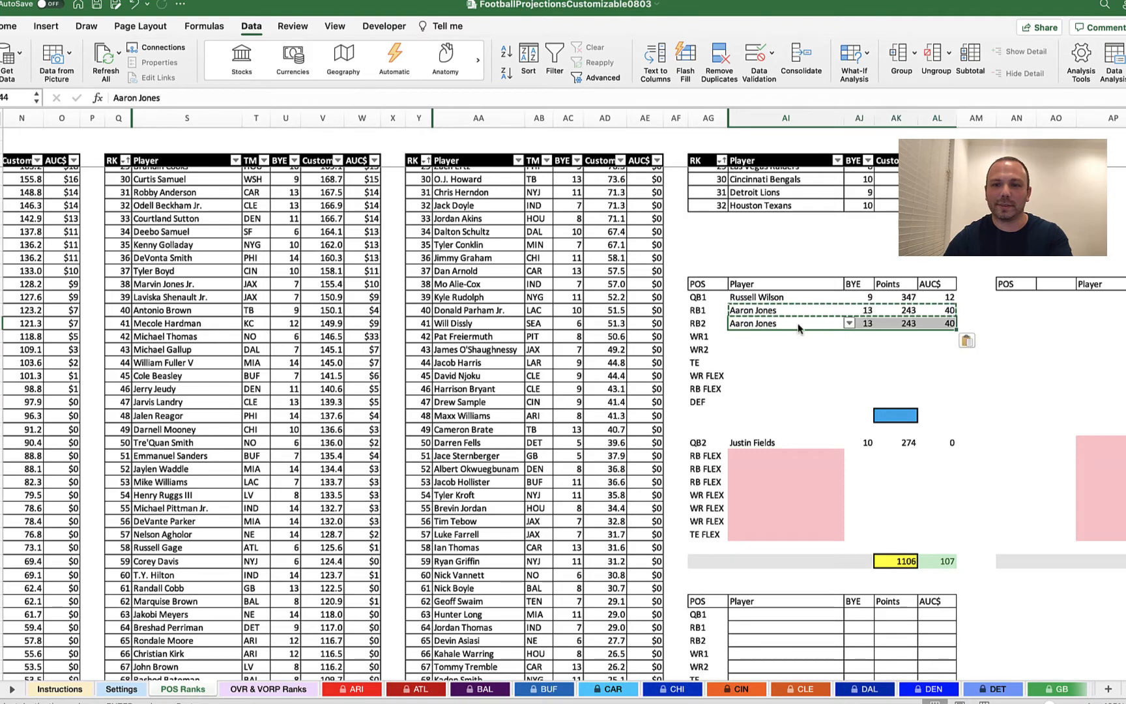
Paste the copied RB1 cells into each of the three RB FLEX rows below QB2.
{"action": "left_click", "coordinate": [770, 458]}
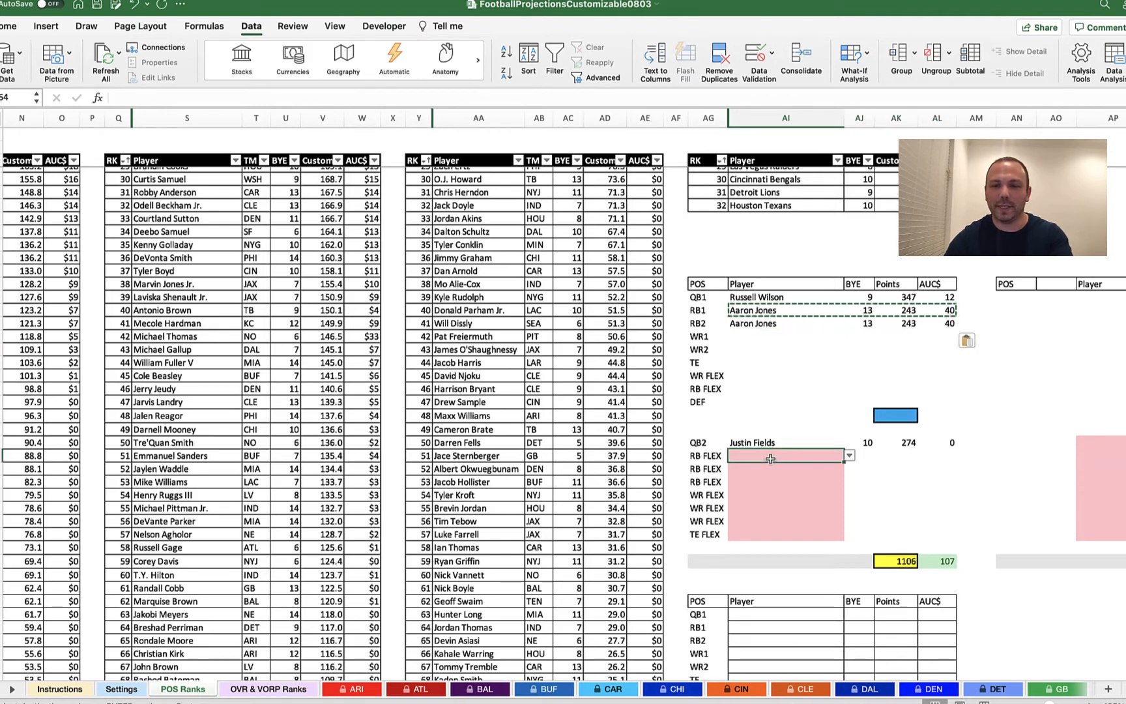
{"action": "key", "text": "super+v"}
{"action": "left_click", "coordinate": [759, 467]}
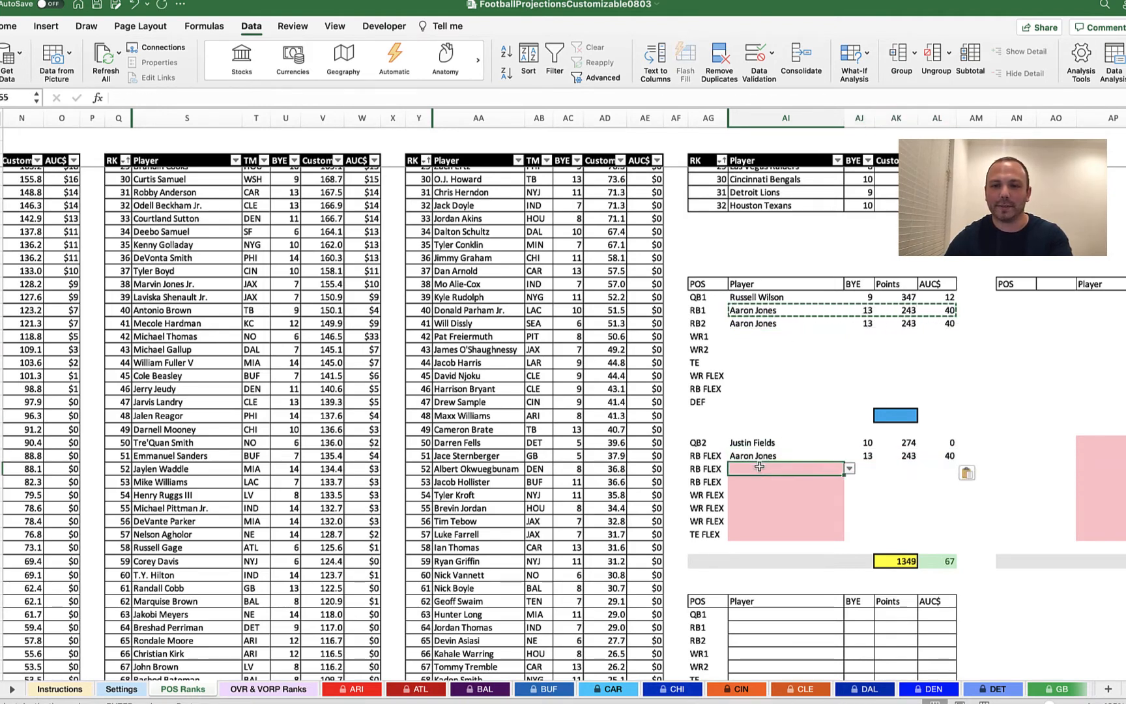
{"action": "key", "text": "super+v"}
{"action": "left_click", "coordinate": [755, 482]}
{"action": "key", "text": "super+v"}
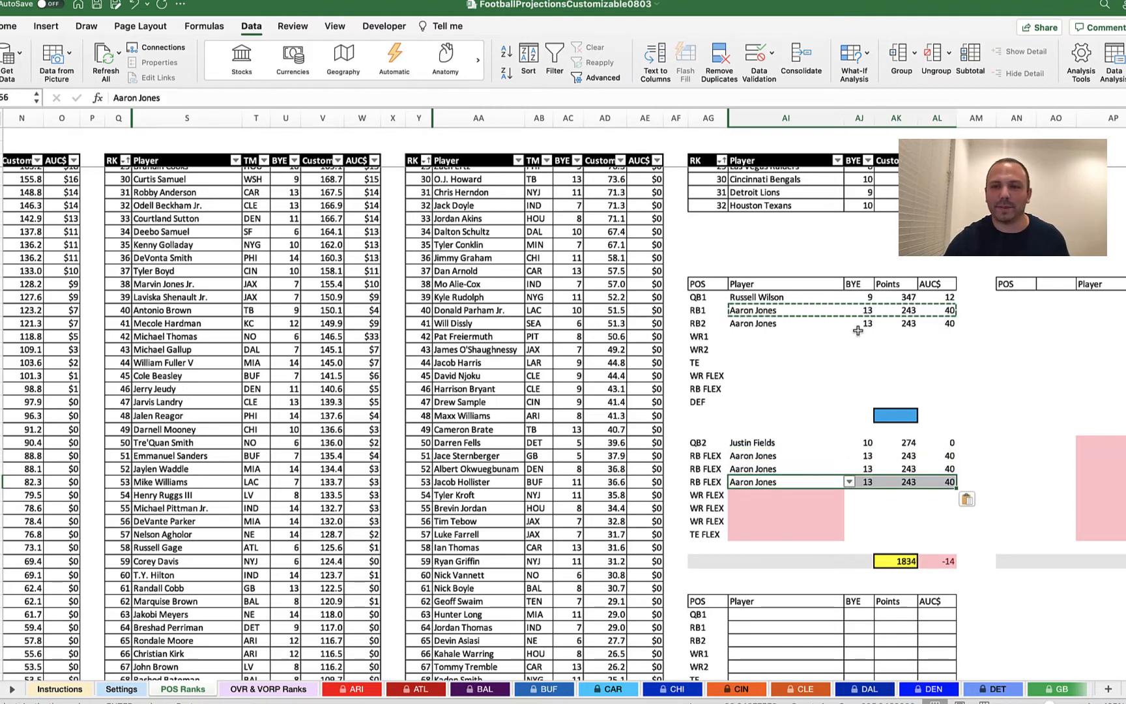
Choose David Montgomery as the RB2 player from the cell's player list.
{"action": "left_click", "coordinate": [839, 323]}
{"action": "left_click", "coordinate": [849, 323]}
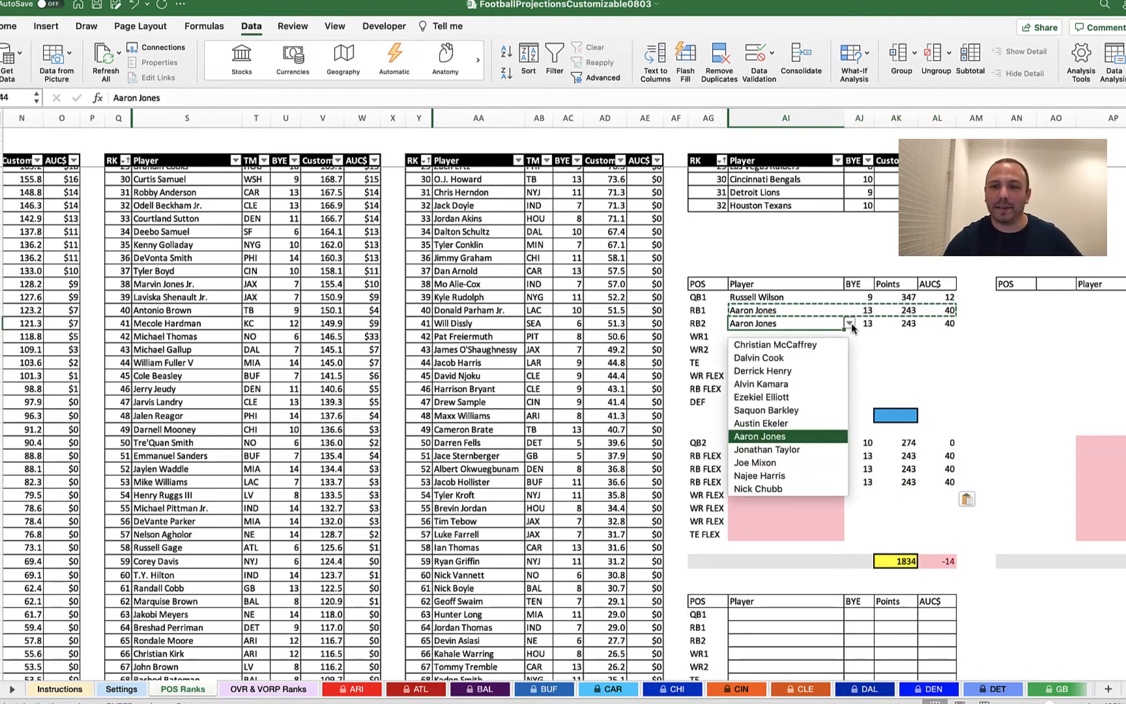
{"action": "scroll", "coordinate": [812, 398], "scroll_direction": "down", "scroll_amount": 5}
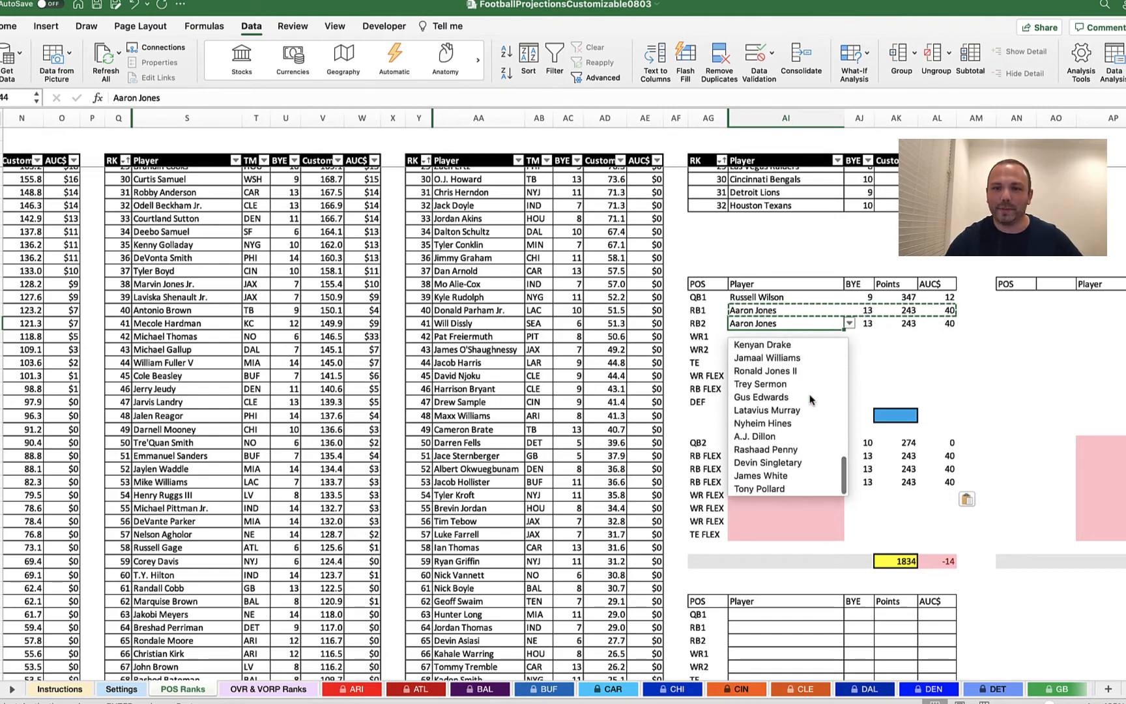
{"action": "scroll", "coordinate": [811, 399], "scroll_direction": "up", "scroll_amount": 5}
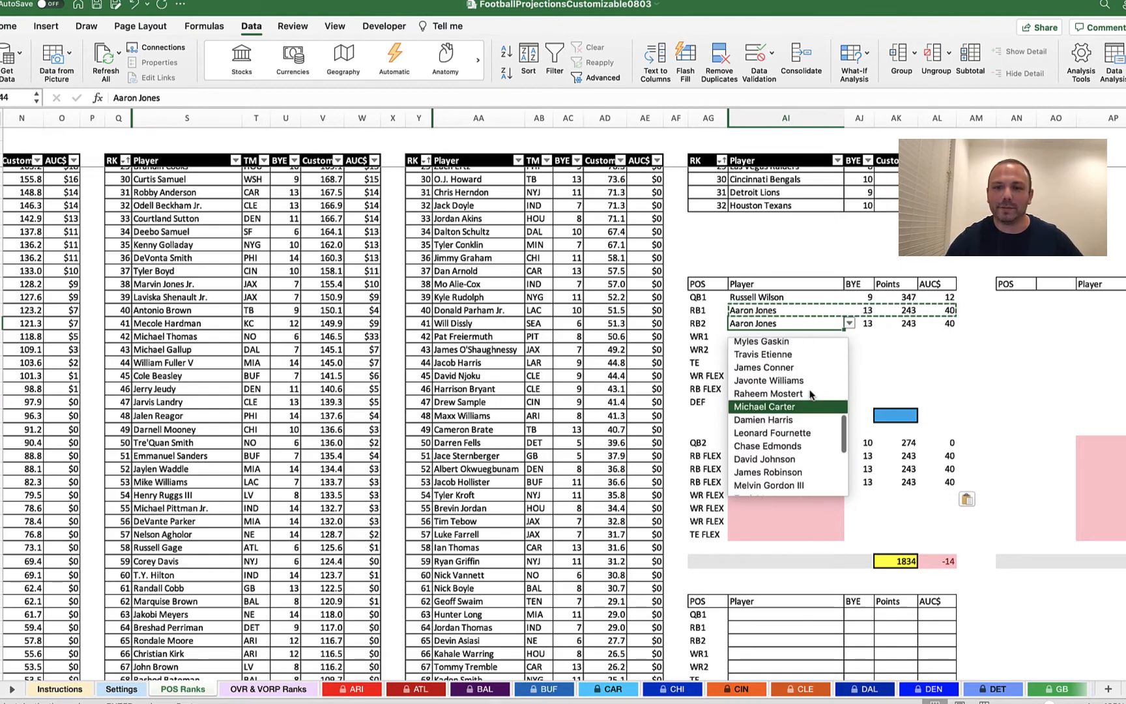
{"action": "scroll", "coordinate": [808, 391], "scroll_direction": "up", "scroll_amount": 3}
{"action": "scroll", "coordinate": [794, 365], "scroll_direction": "up", "scroll_amount": 2}
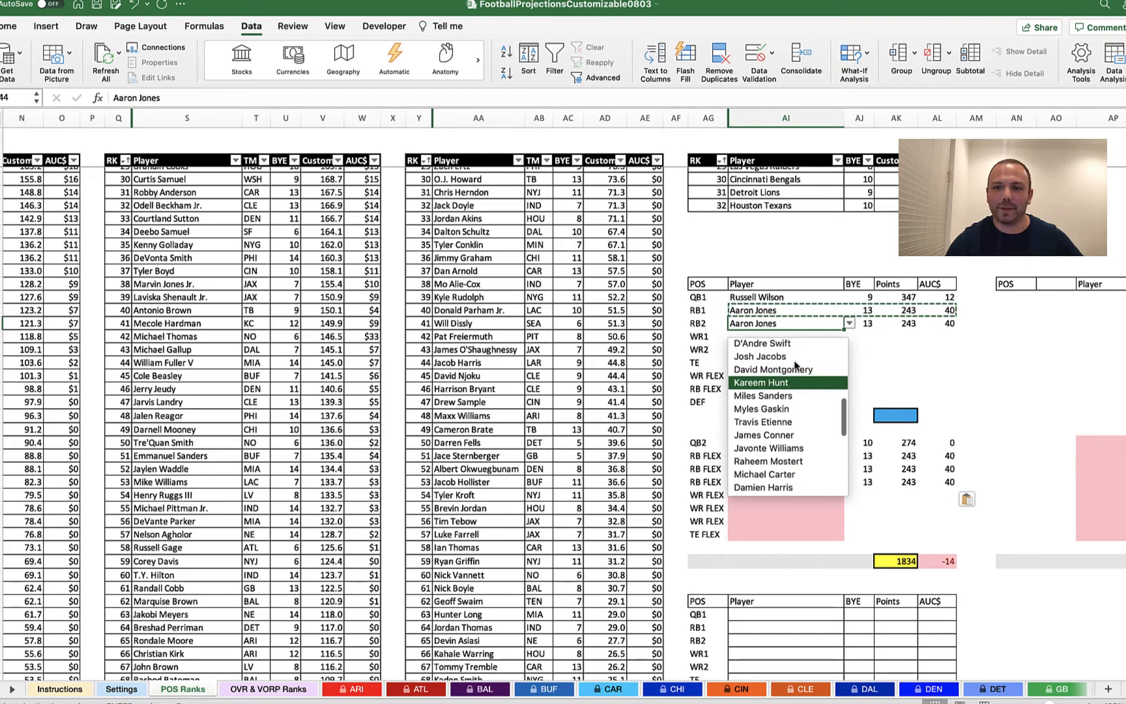
{"action": "left_click", "coordinate": [794, 369]}
{"action": "left_click", "coordinate": [815, 368]}
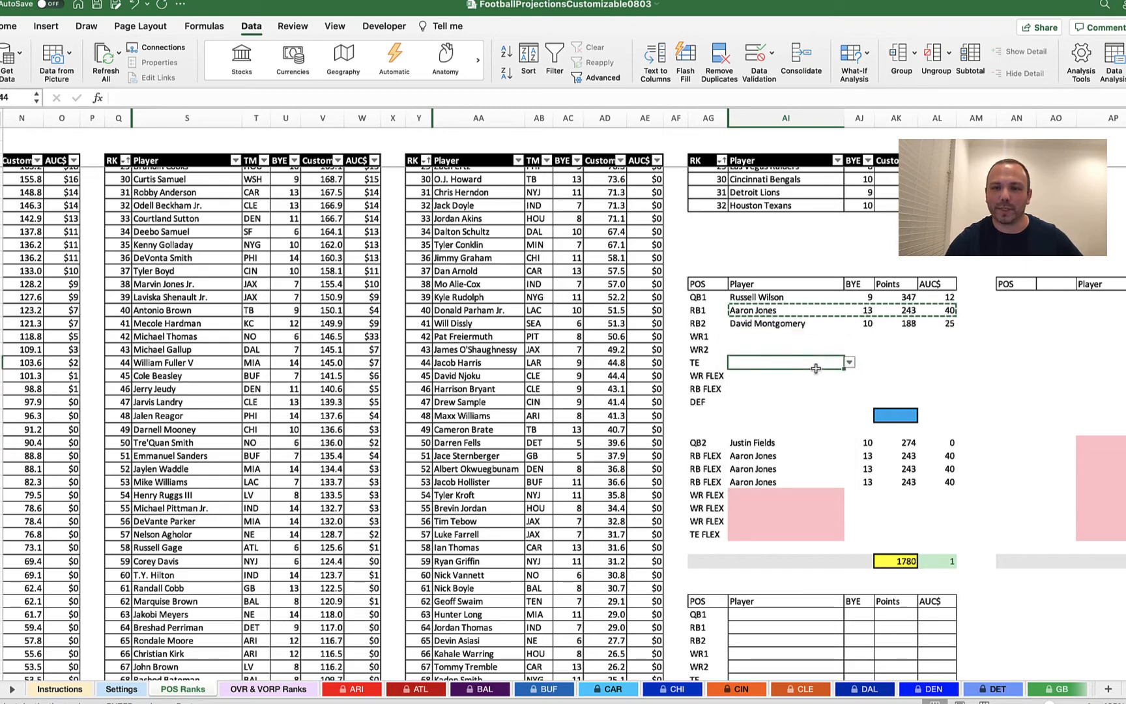
Set the players of the first two RB FLEX rows below QB2 to Travis Etienne and Javonte Williams.
{"action": "left_click", "coordinate": [822, 458]}
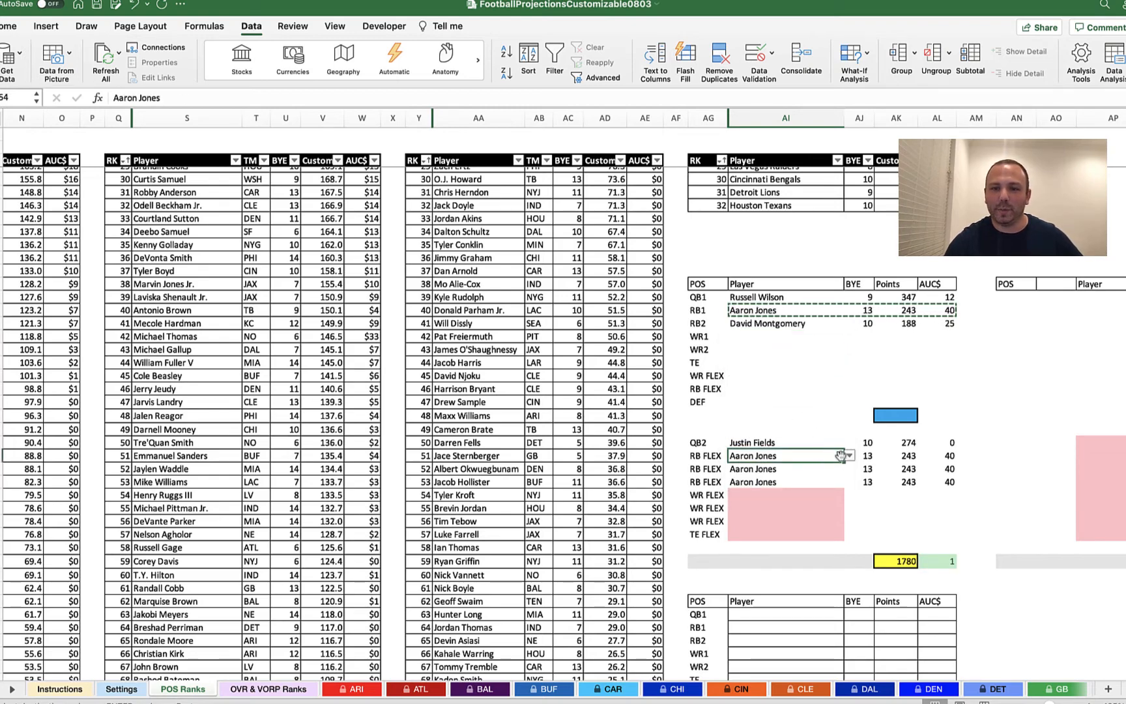
{"action": "left_click", "coordinate": [848, 455]}
{"action": "scroll", "coordinate": [792, 522], "scroll_direction": "down", "scroll_amount": 2}
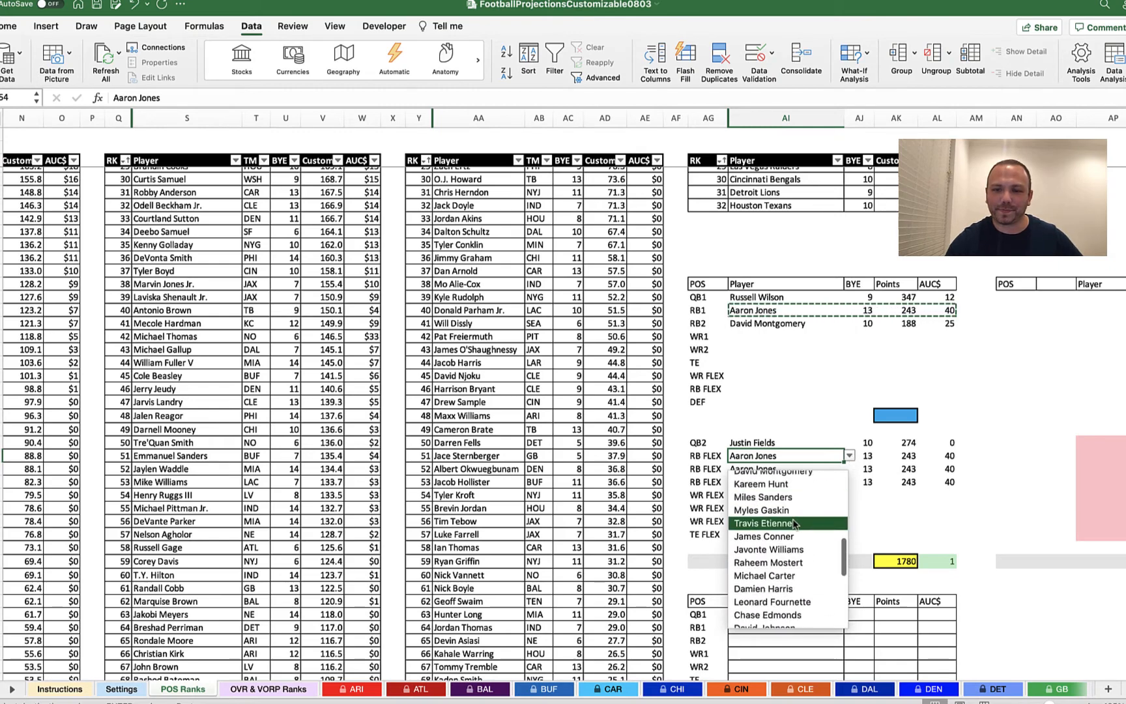
{"action": "left_click", "coordinate": [792, 523]}
{"action": "left_click", "coordinate": [819, 469]}
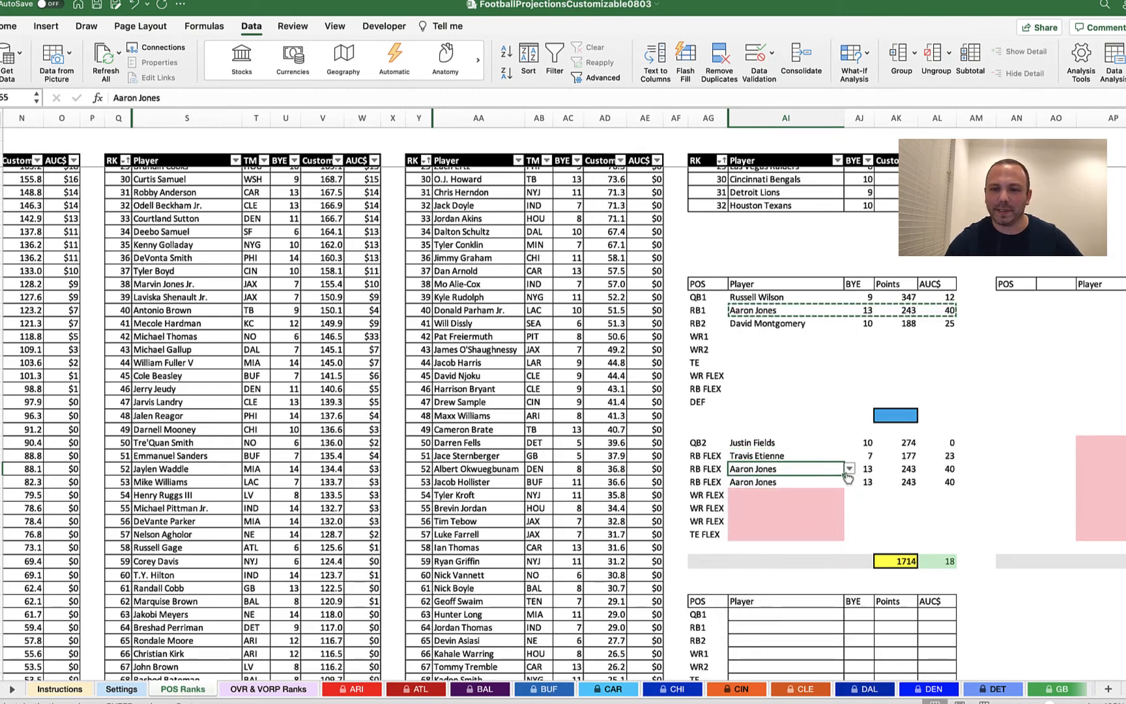
{"action": "left_click", "coordinate": [849, 468]}
{"action": "scroll", "coordinate": [792, 547], "scroll_direction": "down", "scroll_amount": 3}
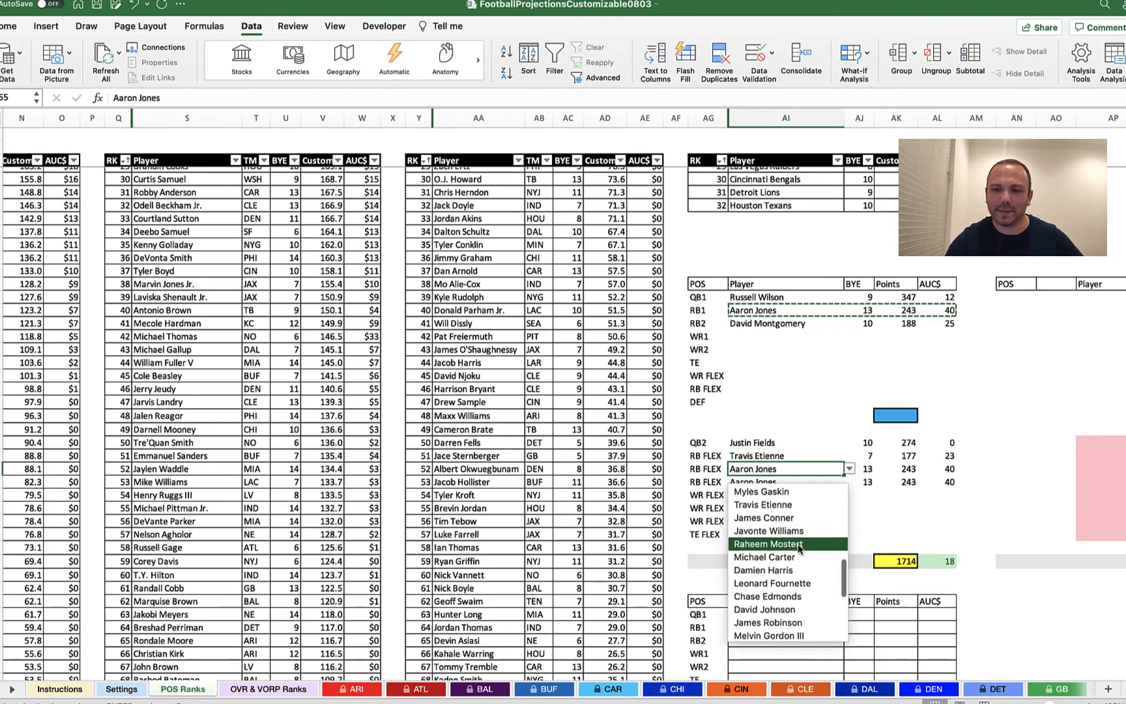
{"action": "left_click", "coordinate": [797, 531]}
Choose Trey Sermon as the player in the third RB FLEX row below QB2.
{"action": "left_click", "coordinate": [841, 482]}
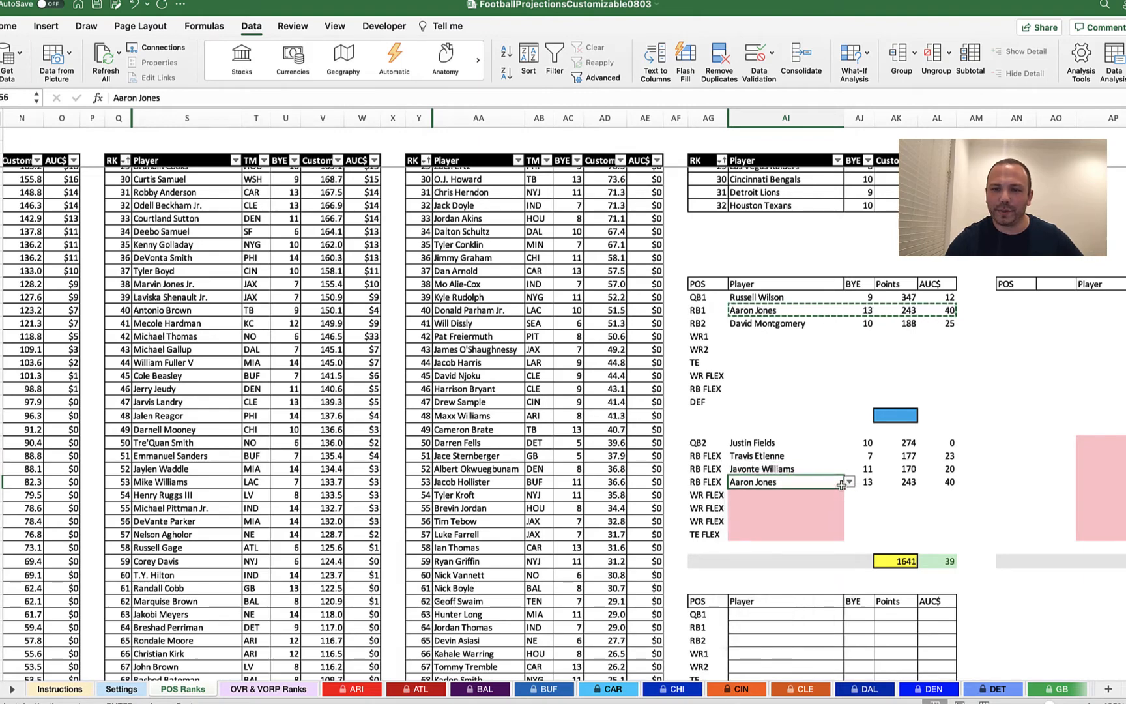
{"action": "left_click", "coordinate": [850, 482]}
{"action": "scroll", "coordinate": [796, 565], "scroll_direction": "down", "scroll_amount": 5}
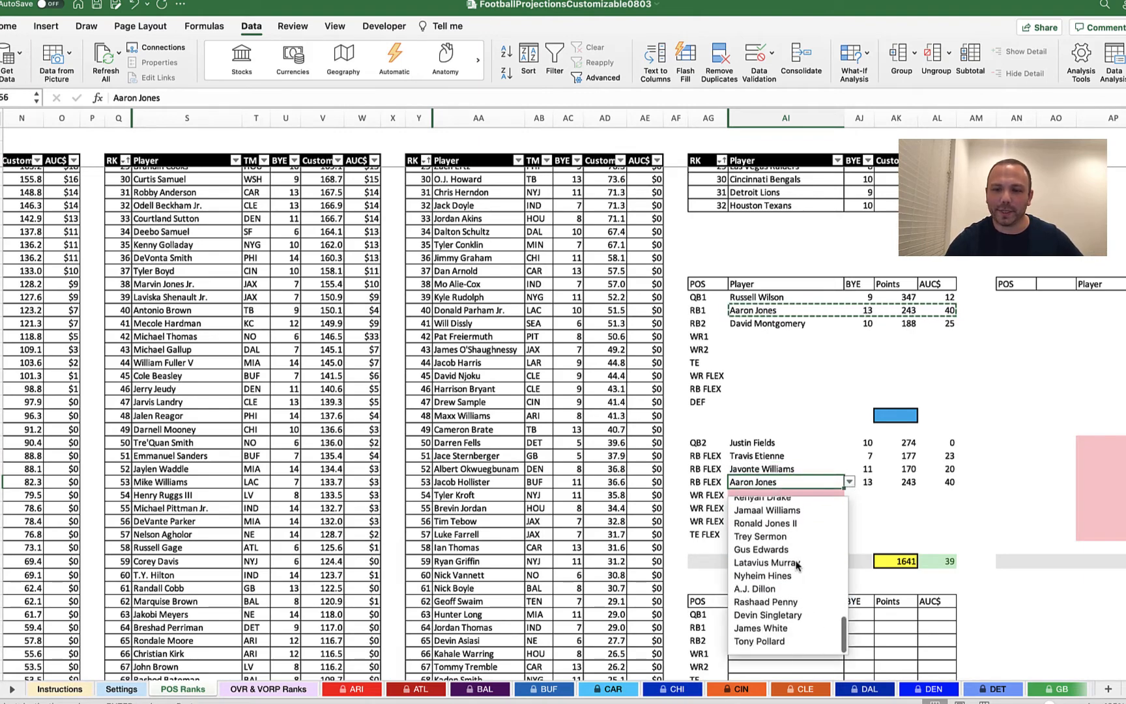
{"action": "left_click", "coordinate": [792, 542]}
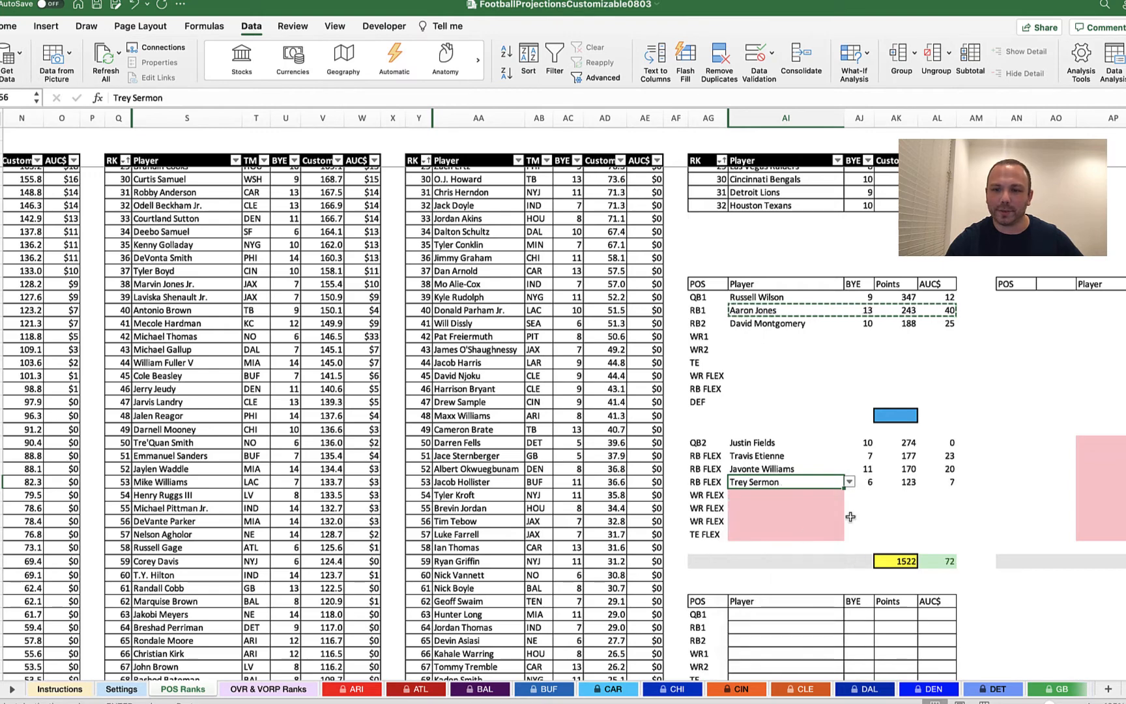
{"action": "left_click", "coordinate": [927, 486]}
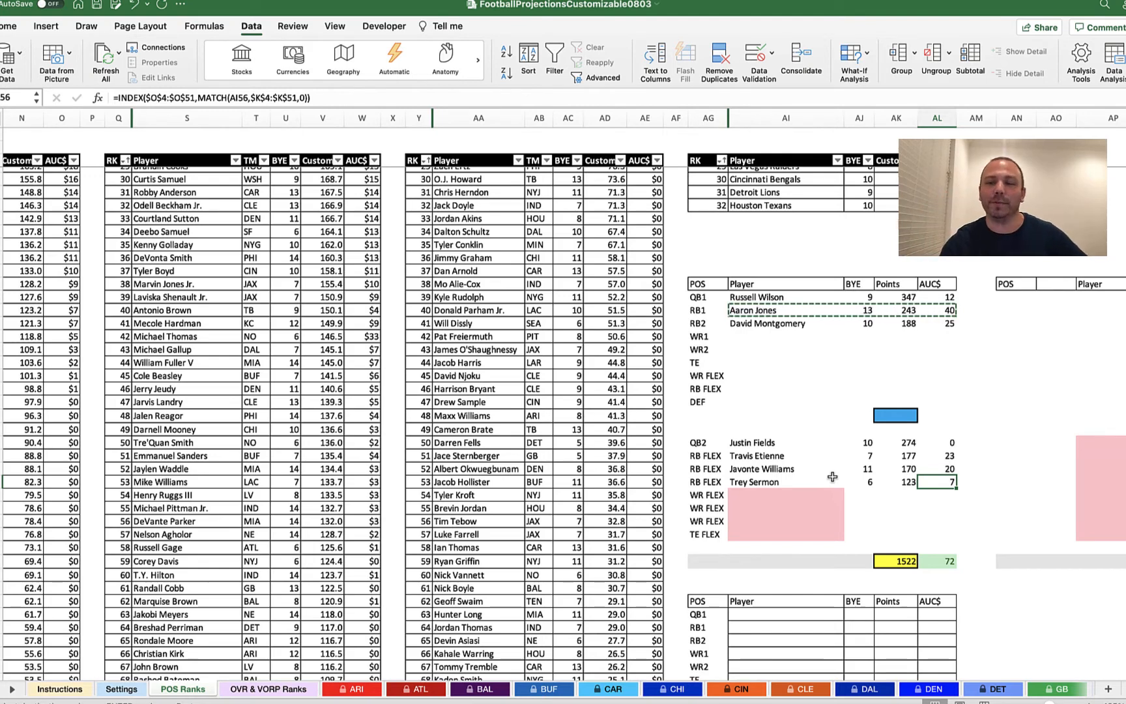
Paste the copied RB1 cells into the RB FLEX row above DEF and choose Zack Moss as its player.
{"action": "left_click", "coordinate": [761, 334]}
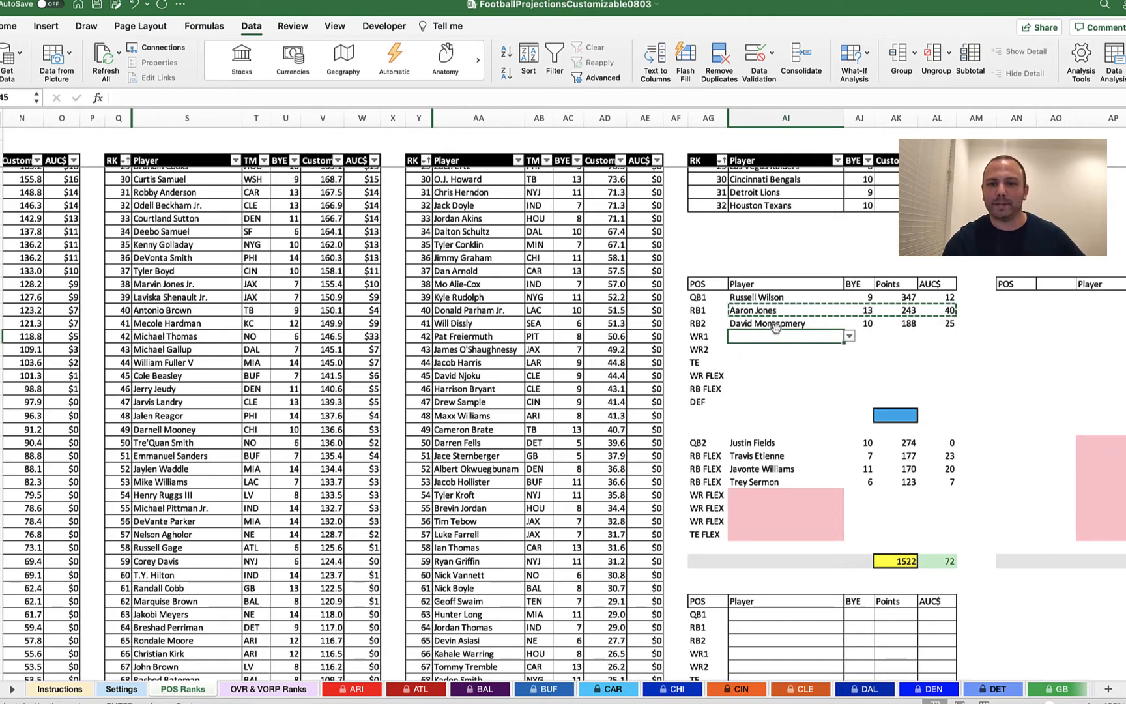
{"action": "left_click", "coordinate": [761, 389]}
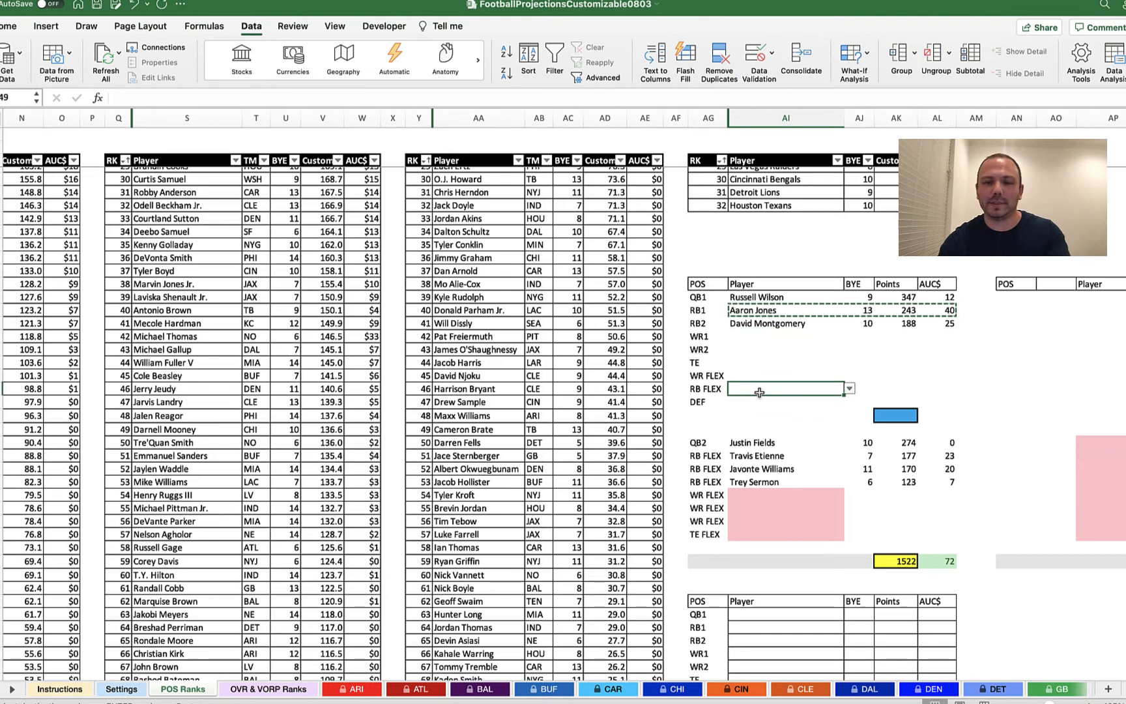
{"action": "type", "text": "Aaron Jones\t13\t243\t40"}
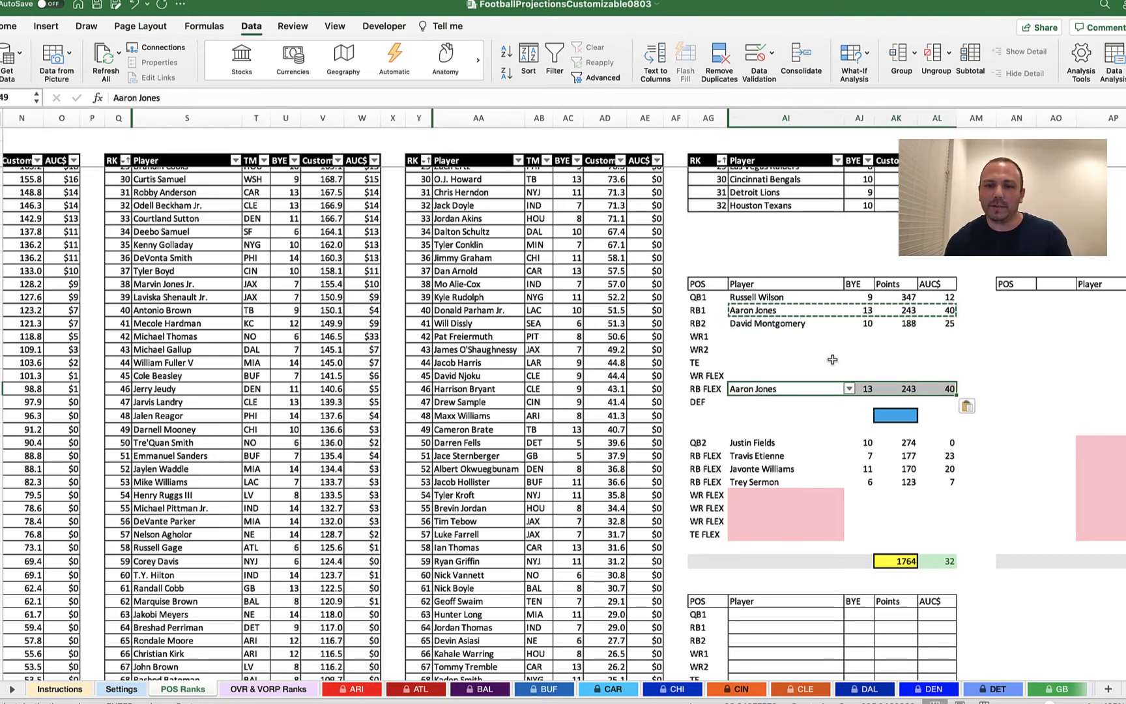
{"action": "left_click", "coordinate": [849, 388]}
{"action": "scroll", "coordinate": [786, 467], "scroll_direction": "down", "scroll_amount": 8}
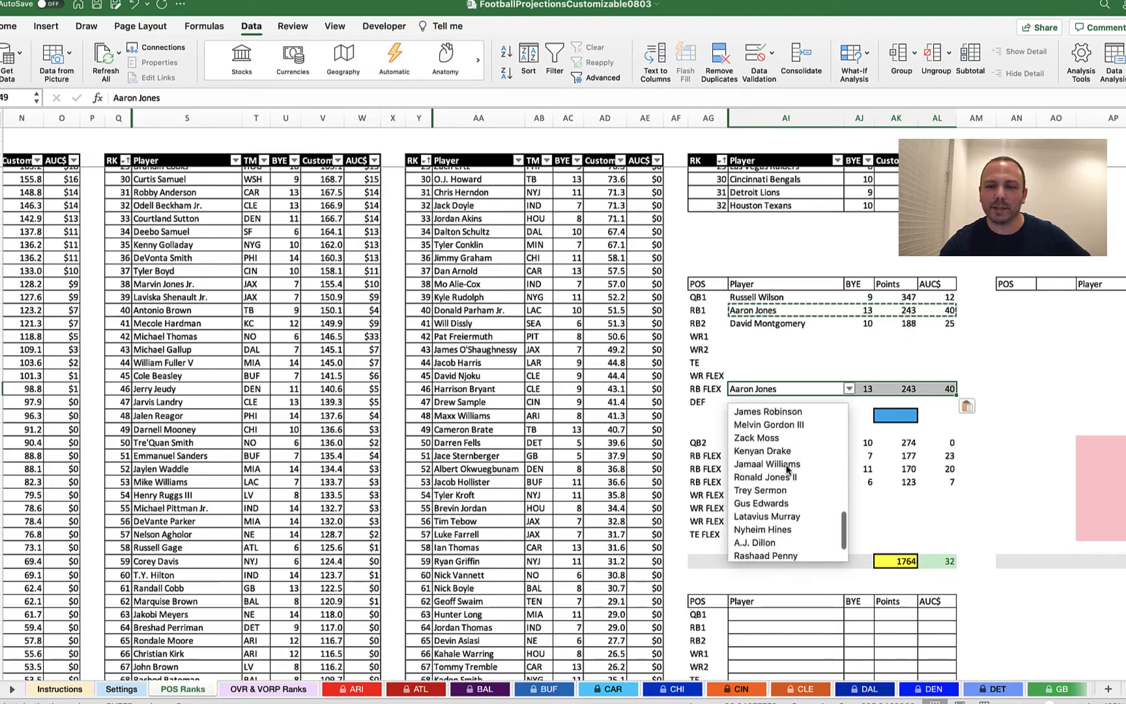
{"action": "scroll", "coordinate": [772, 495], "scroll_direction": "up", "scroll_amount": 3}
{"action": "left_click", "coordinate": [756, 511]}
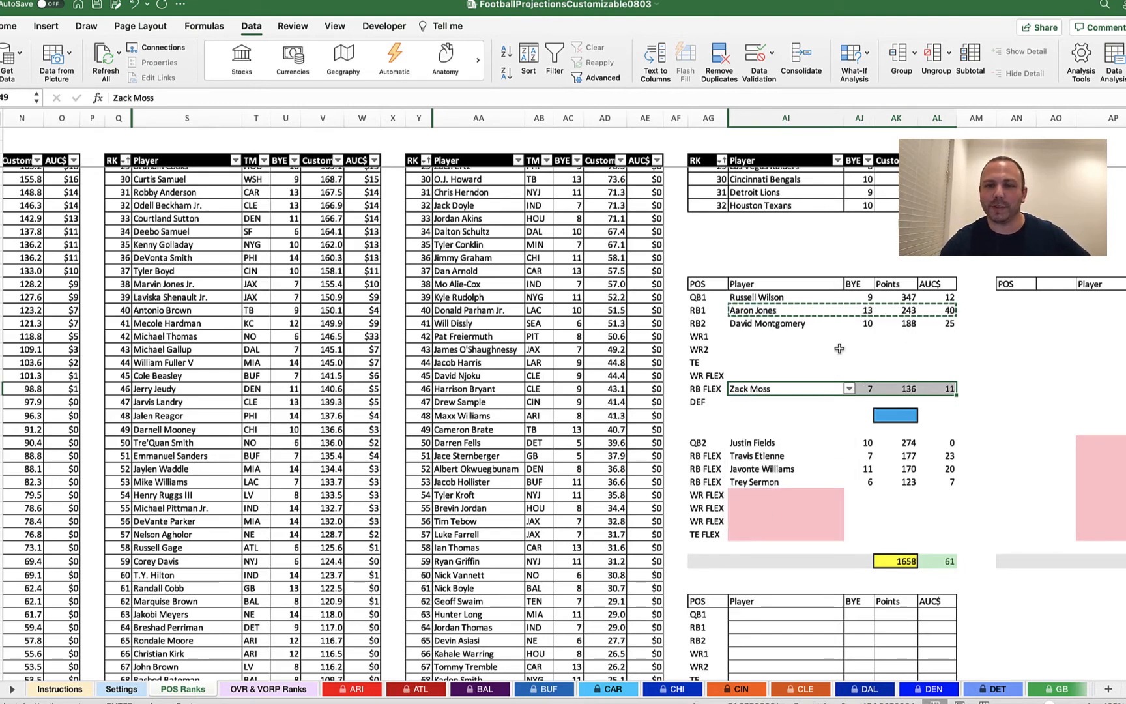
{"action": "left_click", "coordinate": [846, 346]}
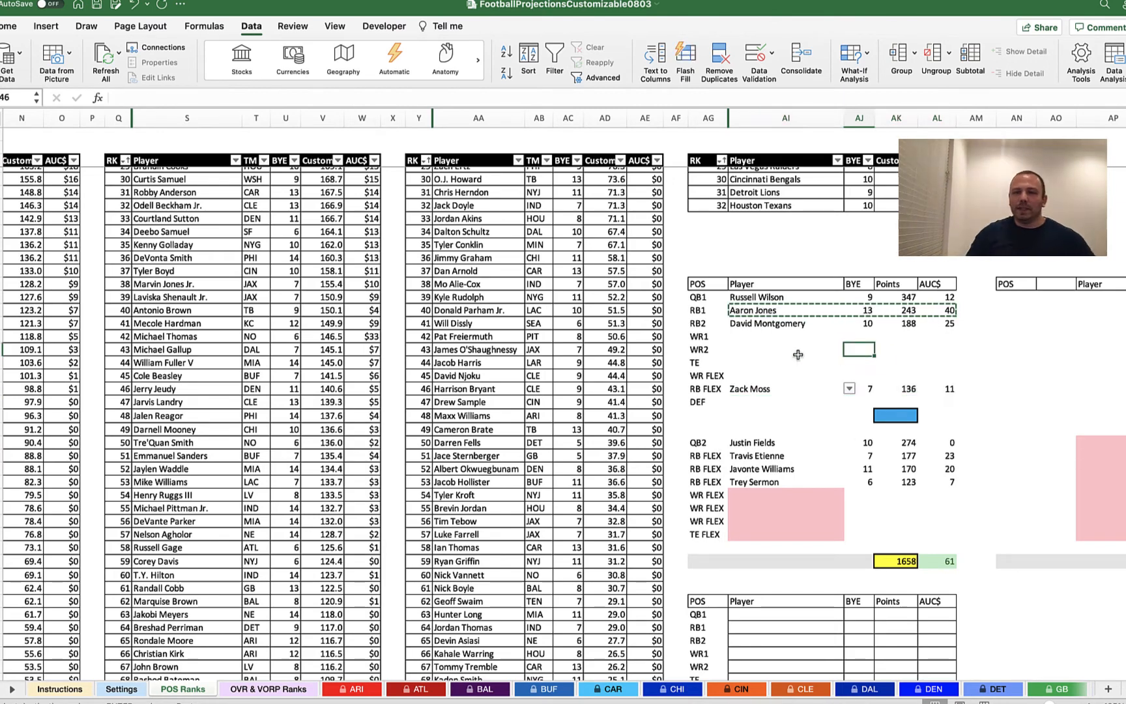
Reselect the wide receiver names $S$4:$S$63 as the list source in the WR1 Player cell's data validation and apply it.
{"action": "left_click", "coordinate": [790, 335]}
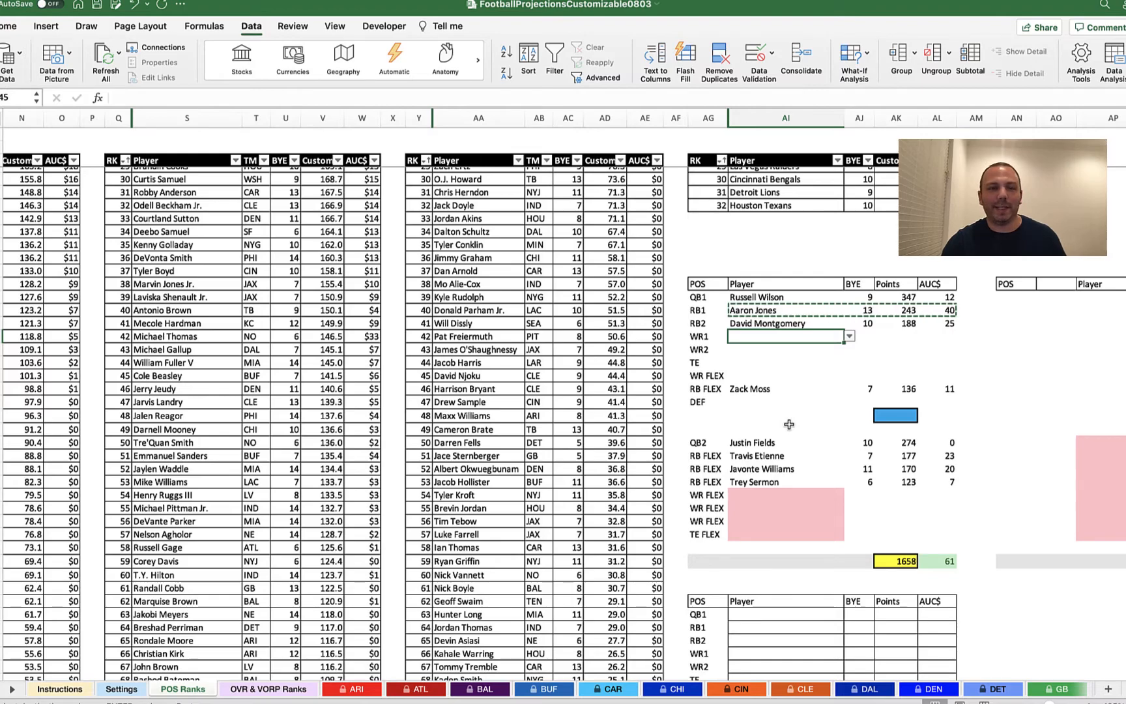
{"action": "scroll", "coordinate": [794, 424], "scroll_direction": "right", "scroll_amount": 1}
{"action": "scroll", "coordinate": [794, 425], "scroll_direction": "up", "scroll_amount": 1}
{"action": "scroll", "coordinate": [793, 424], "scroll_direction": "right", "scroll_amount": 5}
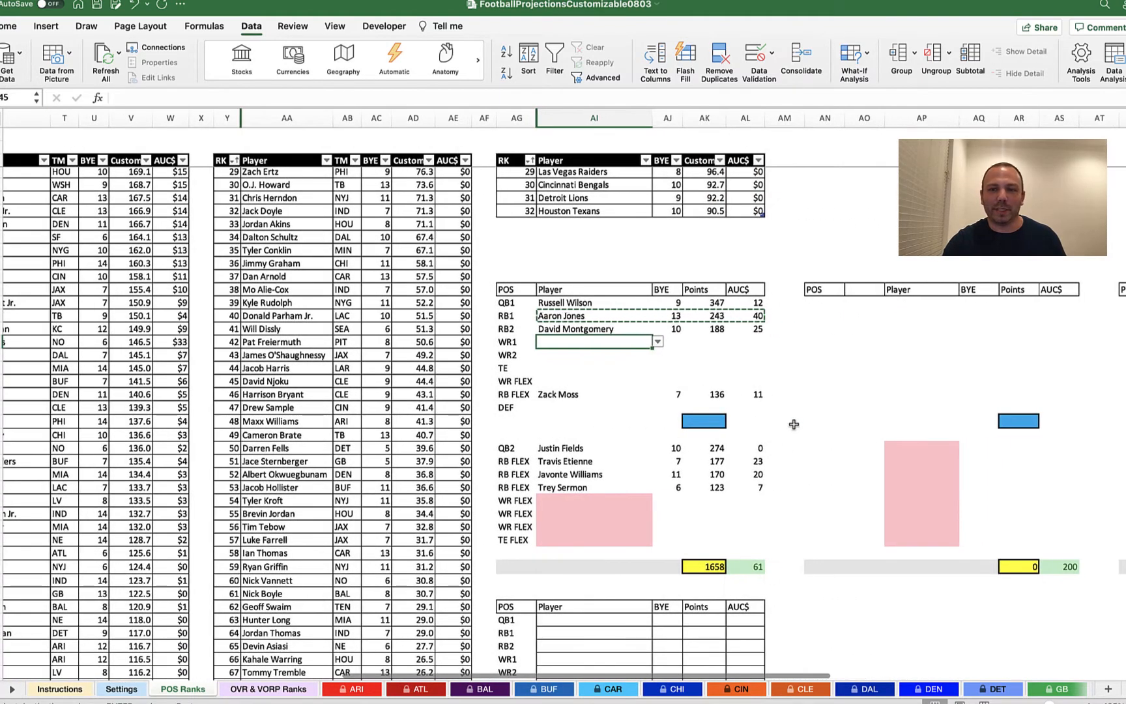
{"action": "scroll", "coordinate": [793, 424], "scroll_direction": "right", "scroll_amount": 7}
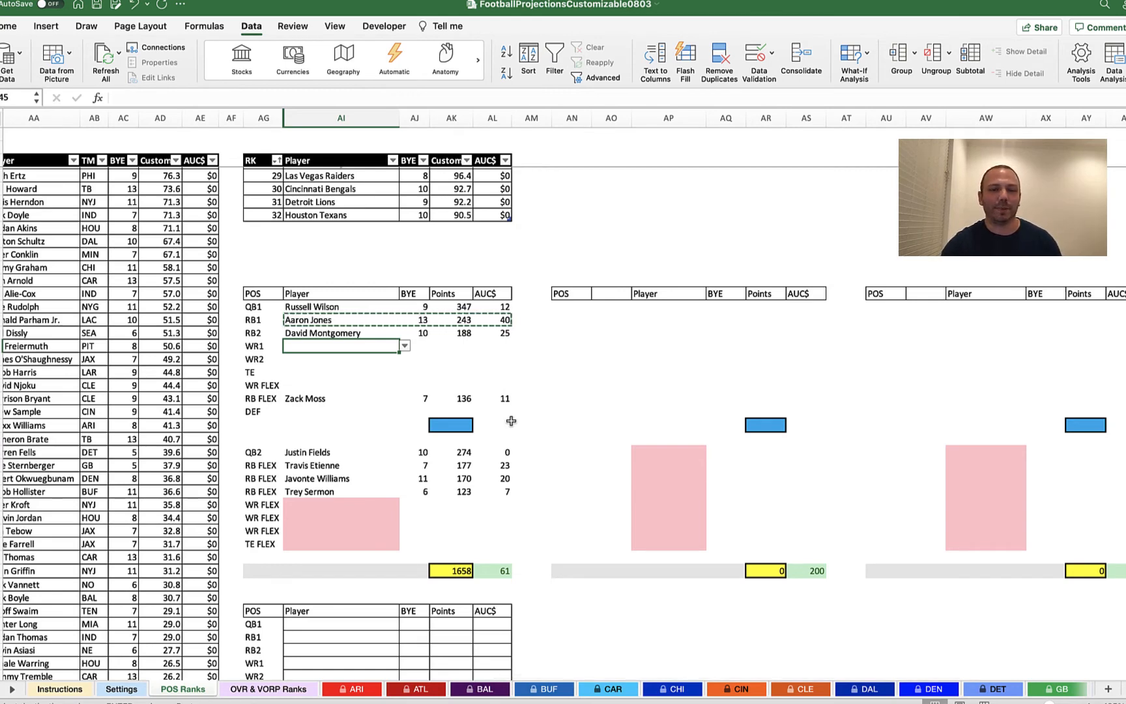
{"action": "scroll", "coordinate": [285, 389], "scroll_direction": "left", "scroll_amount": 5}
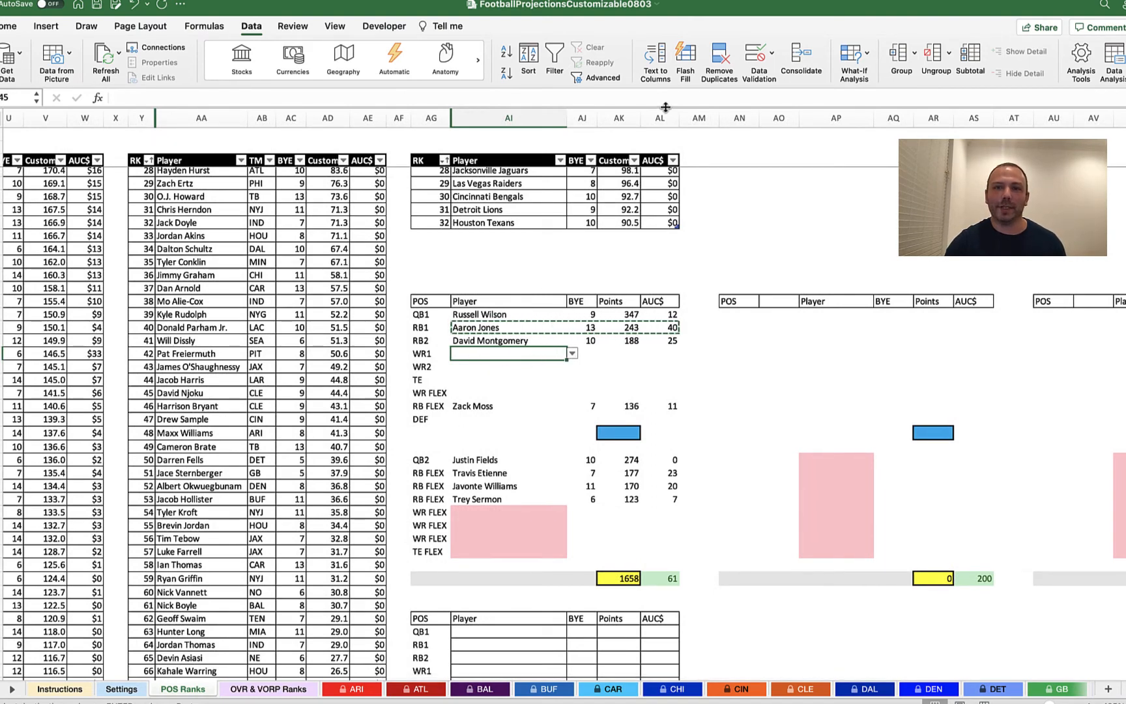
{"action": "left_click", "coordinate": [756, 57]}
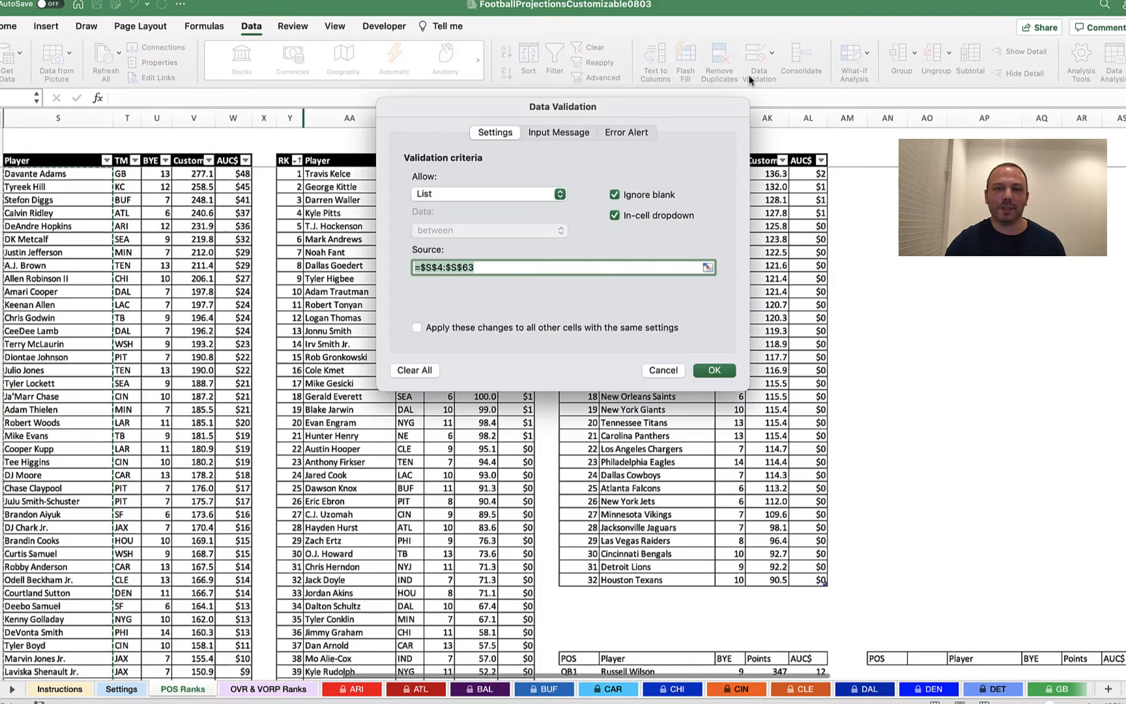
{"action": "key", "text": "BackSpace"}
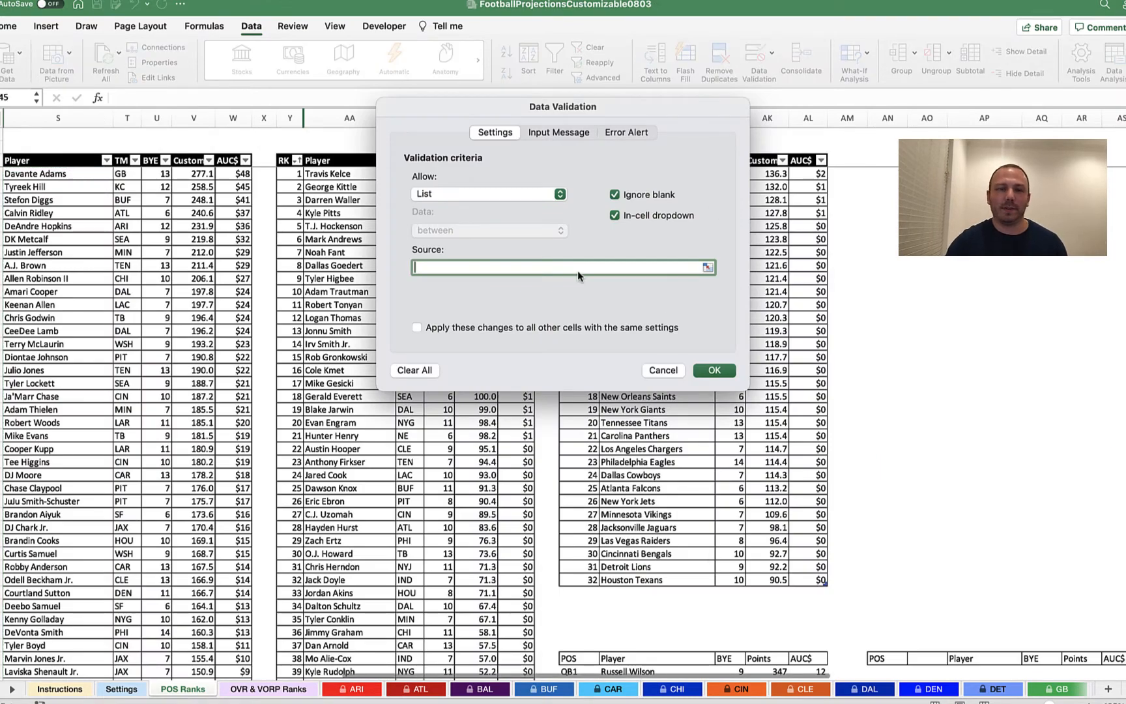
{"action": "scroll", "coordinate": [387, 335], "scroll_direction": "left", "scroll_amount": 5}
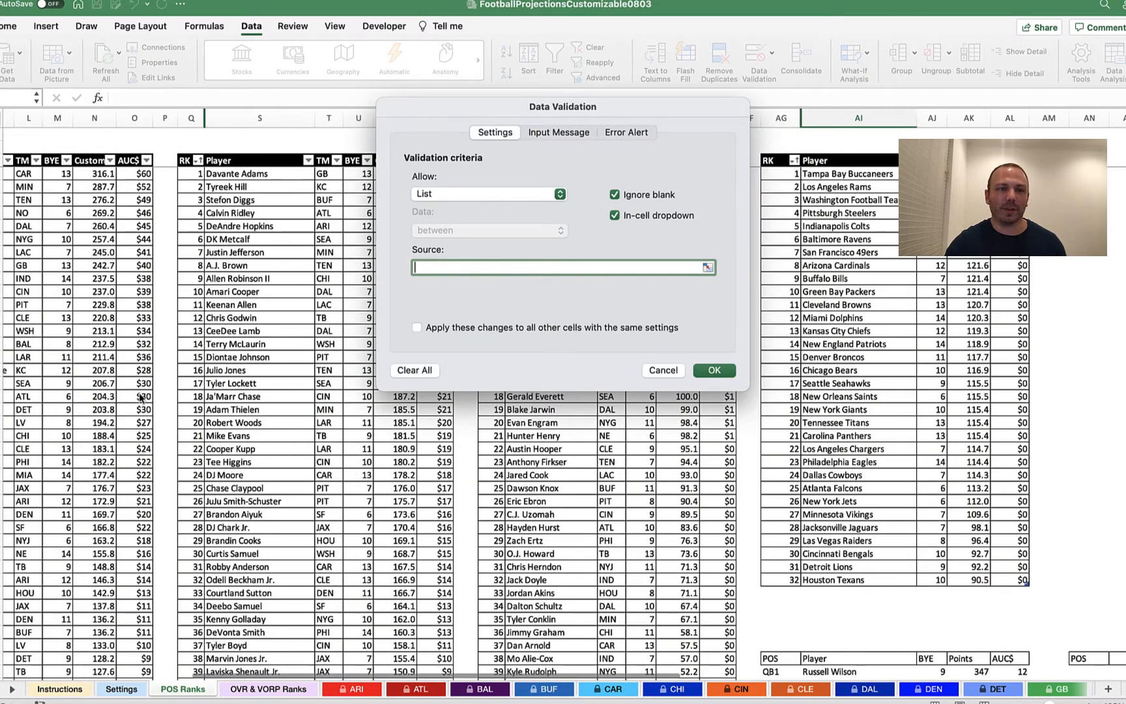
{"action": "left_click_drag", "start_coordinate": [254, 173], "coordinate": [254, 646]}
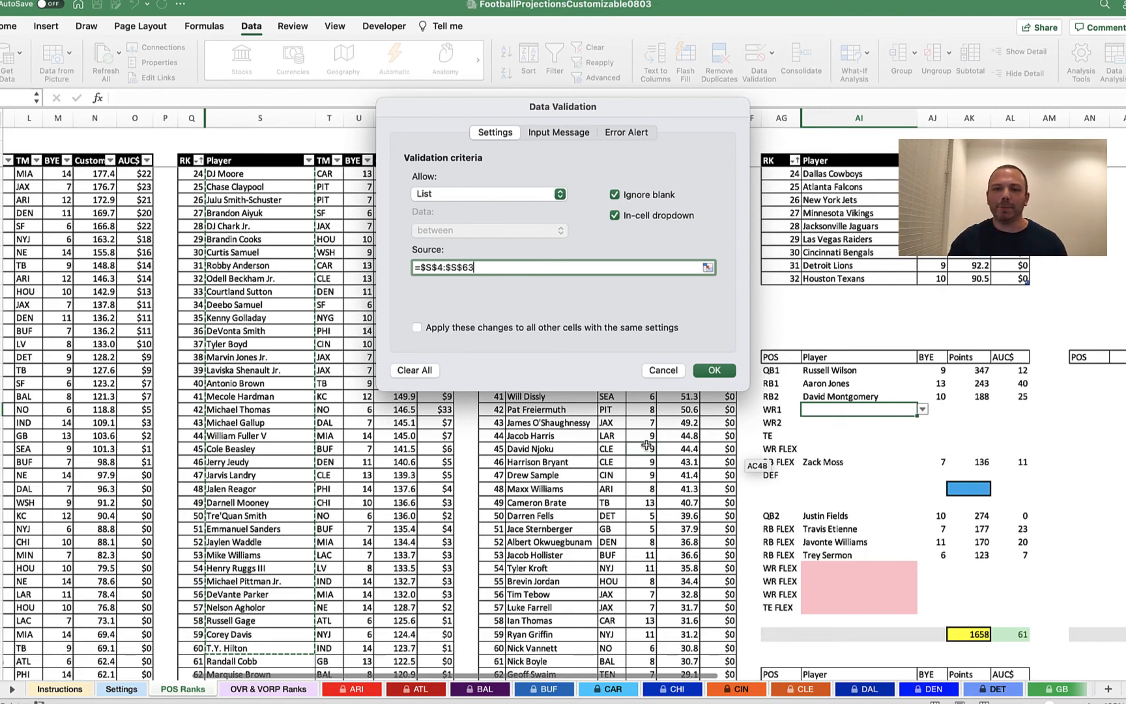
{"action": "key", "text": "Return"}
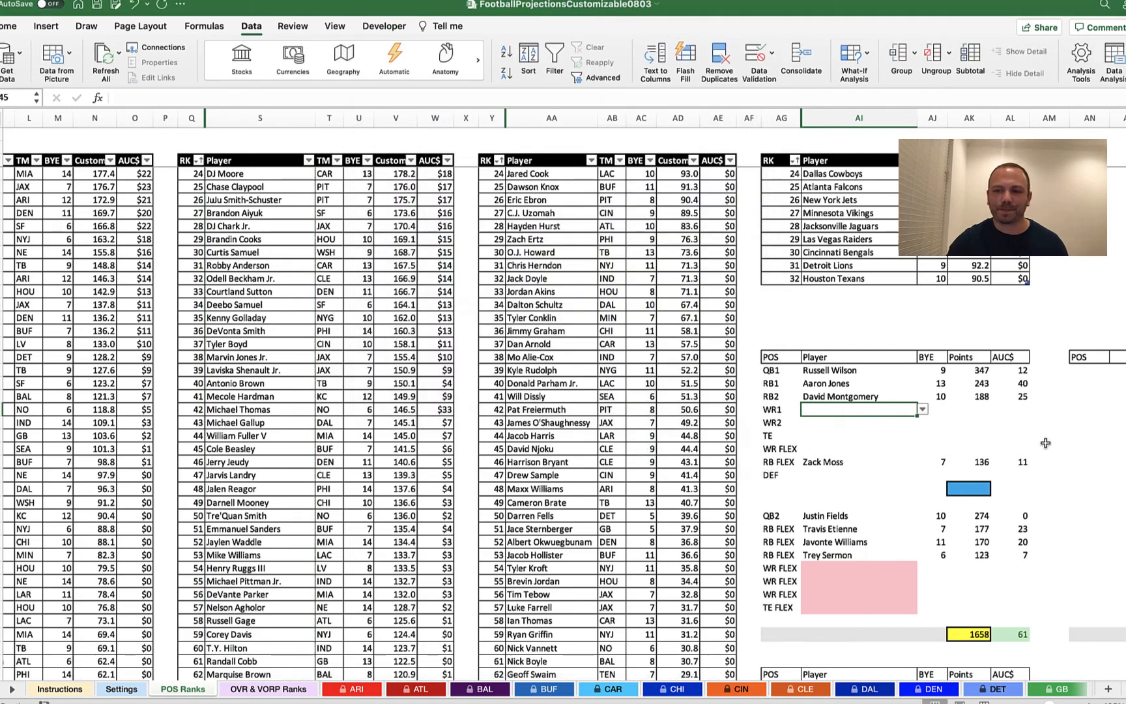
Choose A.J. Brown as the WR1 player and begin an INDEX formula in that row's BYE cell.
{"action": "left_click", "coordinate": [923, 409]}
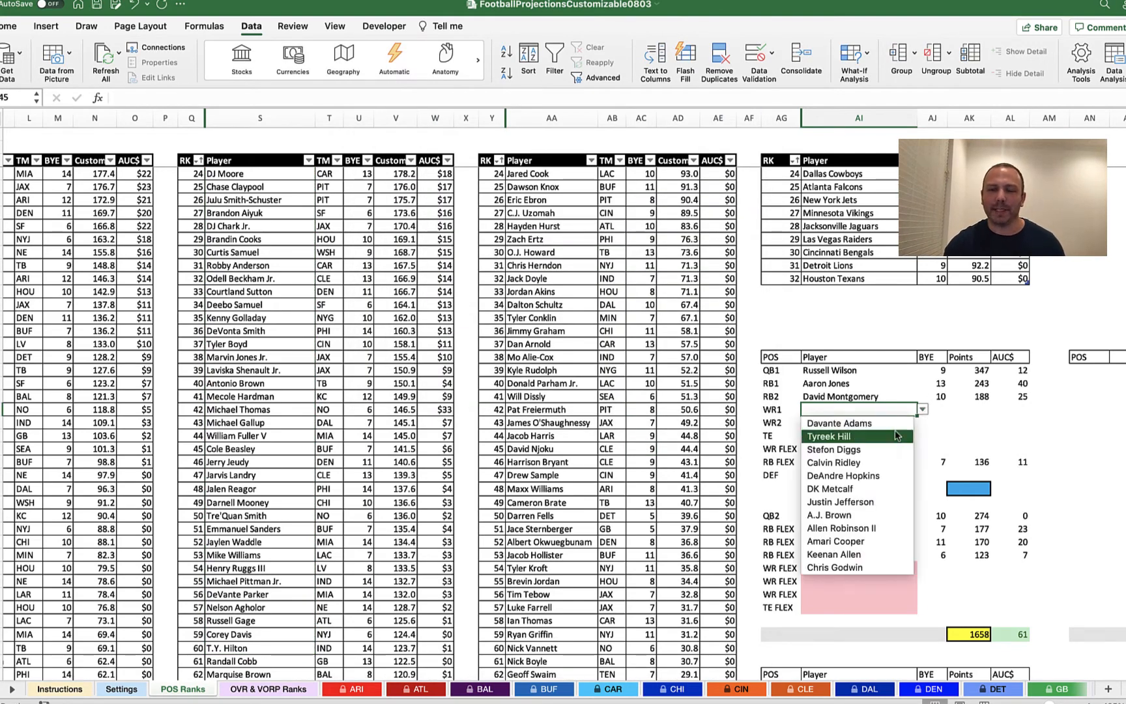
{"action": "left_click", "coordinate": [852, 514]}
{"action": "left_click", "coordinate": [938, 406]}
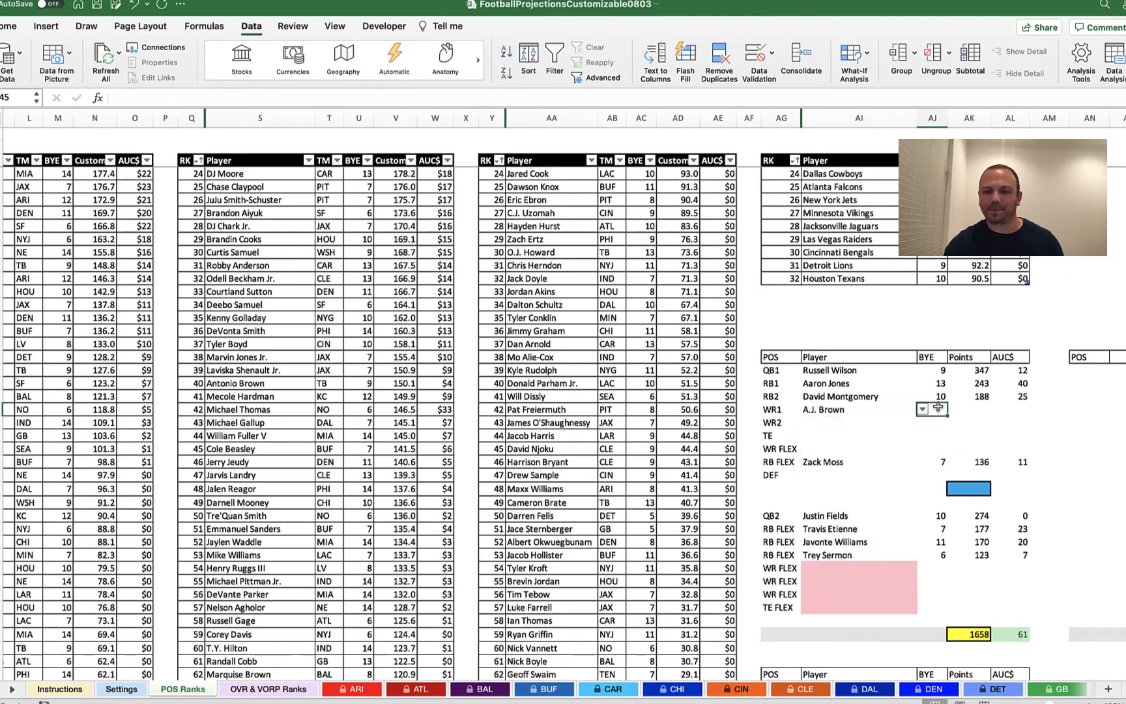
{"action": "type", "text": "="}
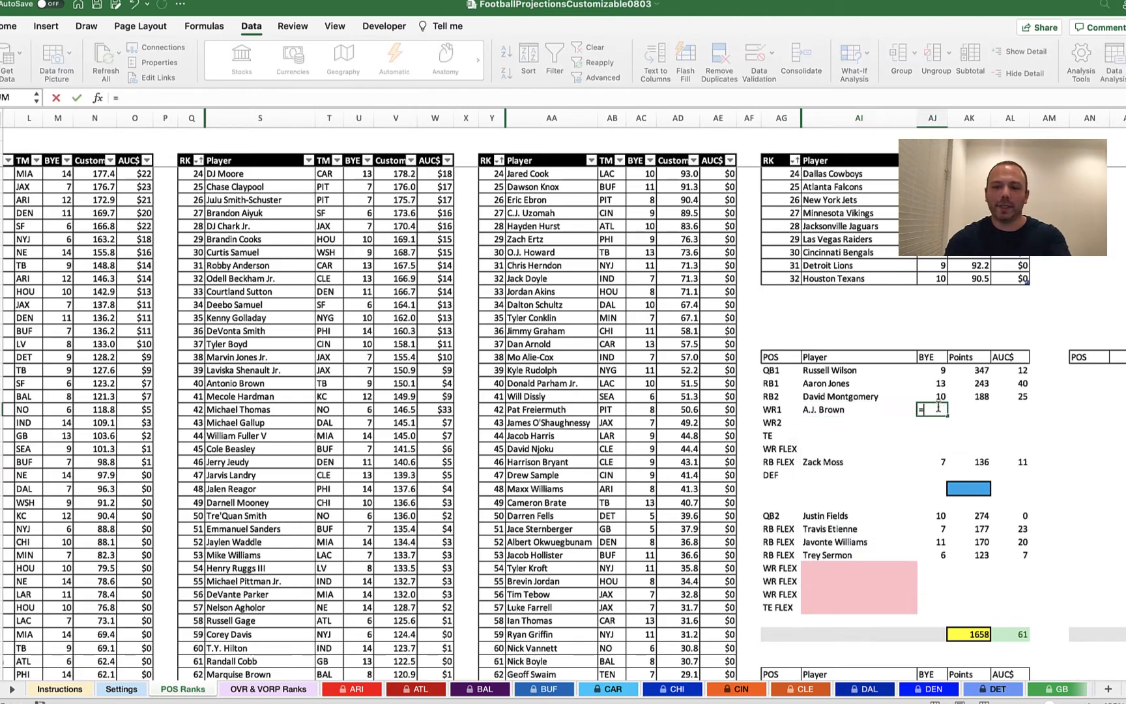
{"action": "type", "text": "index("}
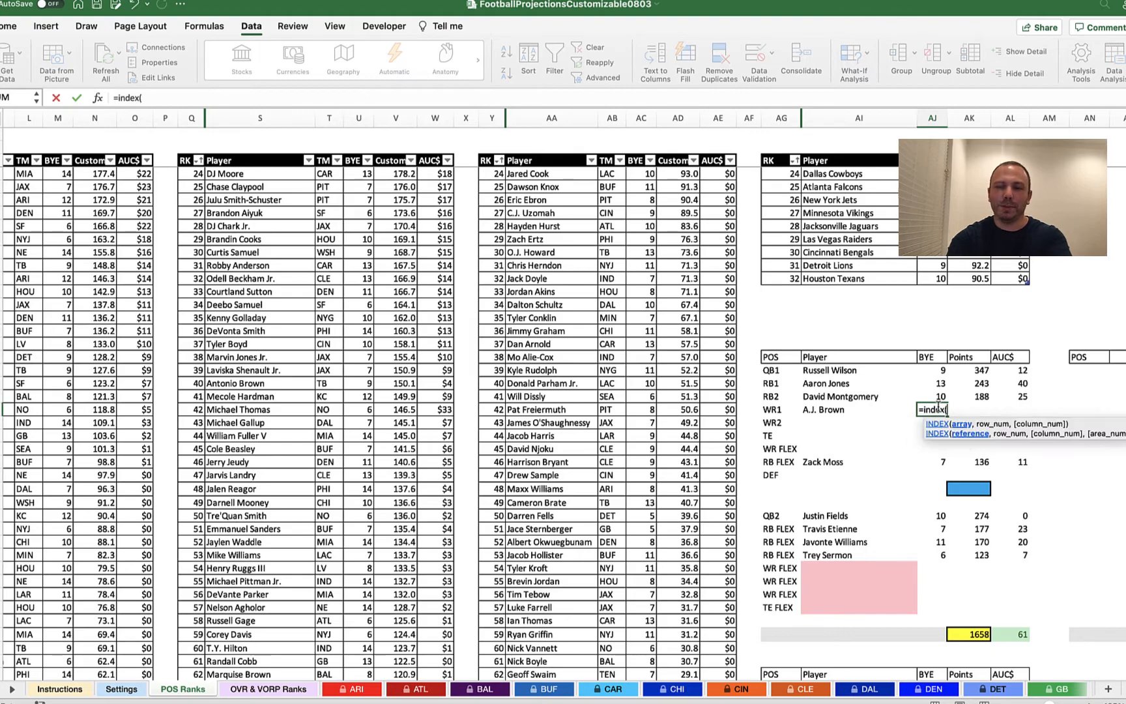
{"action": "scroll", "coordinate": [652, 372], "scroll_direction": "up", "scroll_amount": 7}
{"action": "scroll", "coordinate": [652, 372], "scroll_direction": "left", "scroll_amount": 5}
{"action": "scroll", "coordinate": [643, 373], "scroll_direction": "up", "scroll_amount": 1}
{"action": "scroll", "coordinate": [643, 373], "scroll_direction": "right", "scroll_amount": 1}
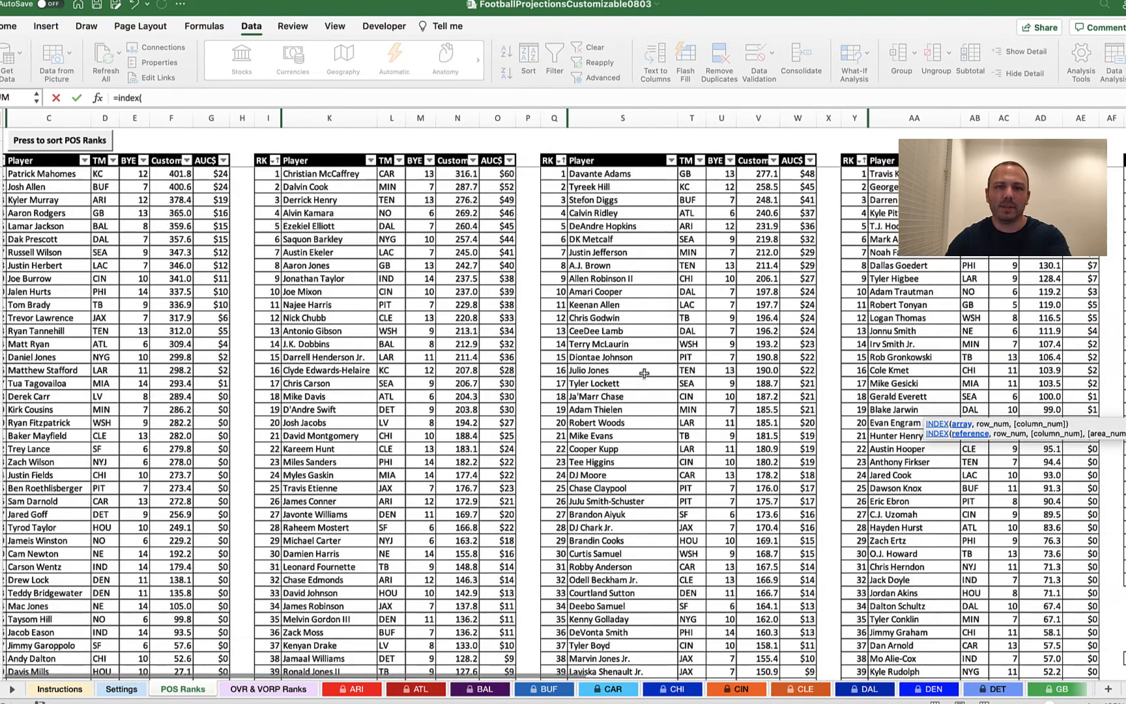
{"action": "left_click_drag", "start_coordinate": [640, 174], "coordinate": [629, 332]}
{"action": "left_click_drag", "start_coordinate": [631, 409], "coordinate": [625, 634]}
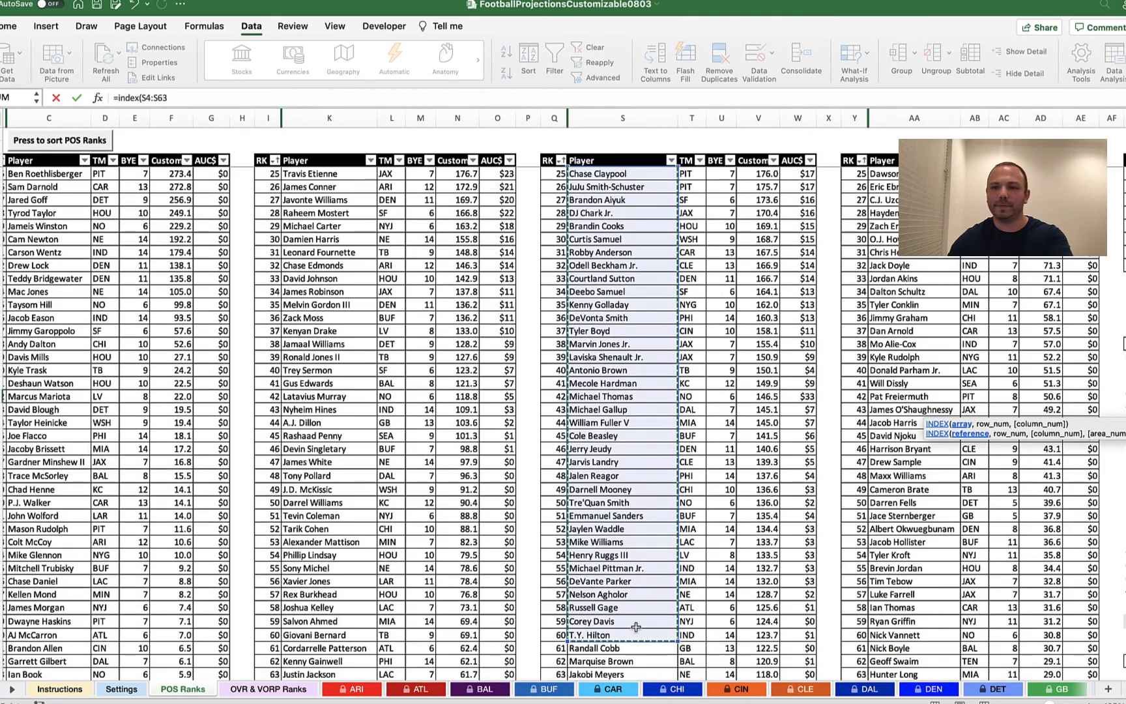
{"action": "scroll", "coordinate": [847, 430], "scroll_direction": "right", "scroll_amount": 5}
{"action": "key", "text": "BackSpace"}
{"action": "key", "text": "BackSpace"}
{"action": "key", "text": "BackSpace"}
{"action": "key", "text": "BackSpace"}
{"action": "key", "text": "BackSpace"}
{"action": "key", "text": "BackSpace"}
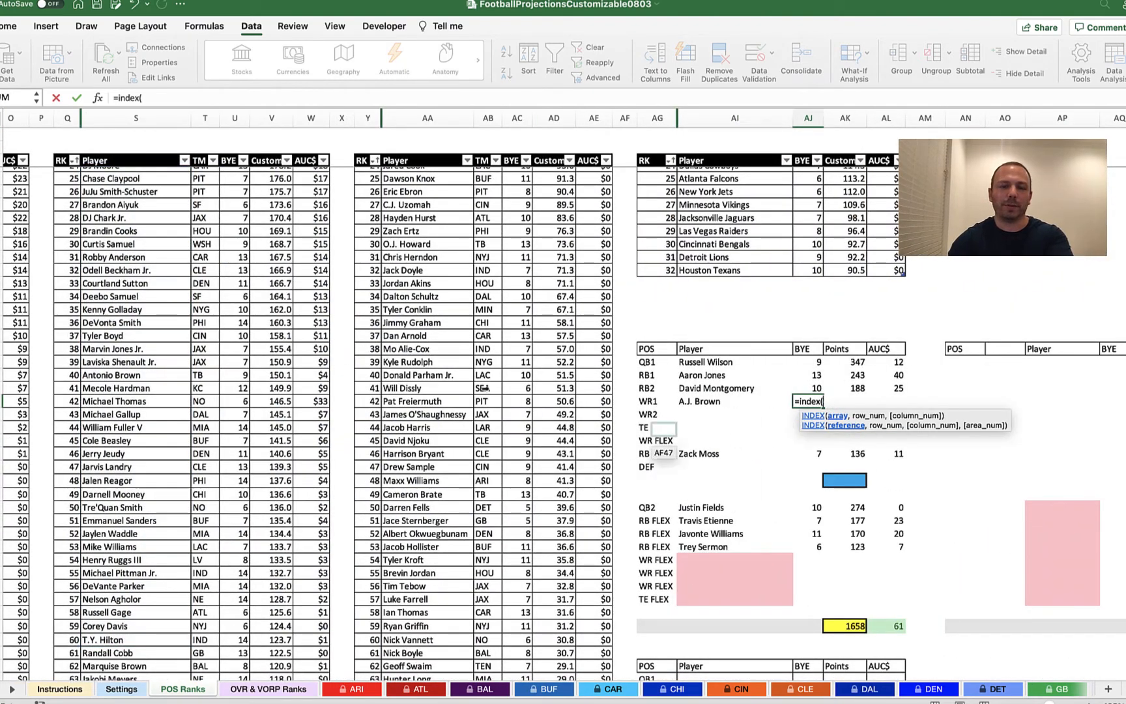
Use the wide receivers' bye weeks U4:U63 as the array of the INDEX formula in the WR1 BYE cell.
{"action": "scroll", "coordinate": [388, 293], "scroll_direction": "up", "scroll_amount": 8}
{"action": "scroll", "coordinate": [389, 294], "scroll_direction": "left", "scroll_amount": 3}
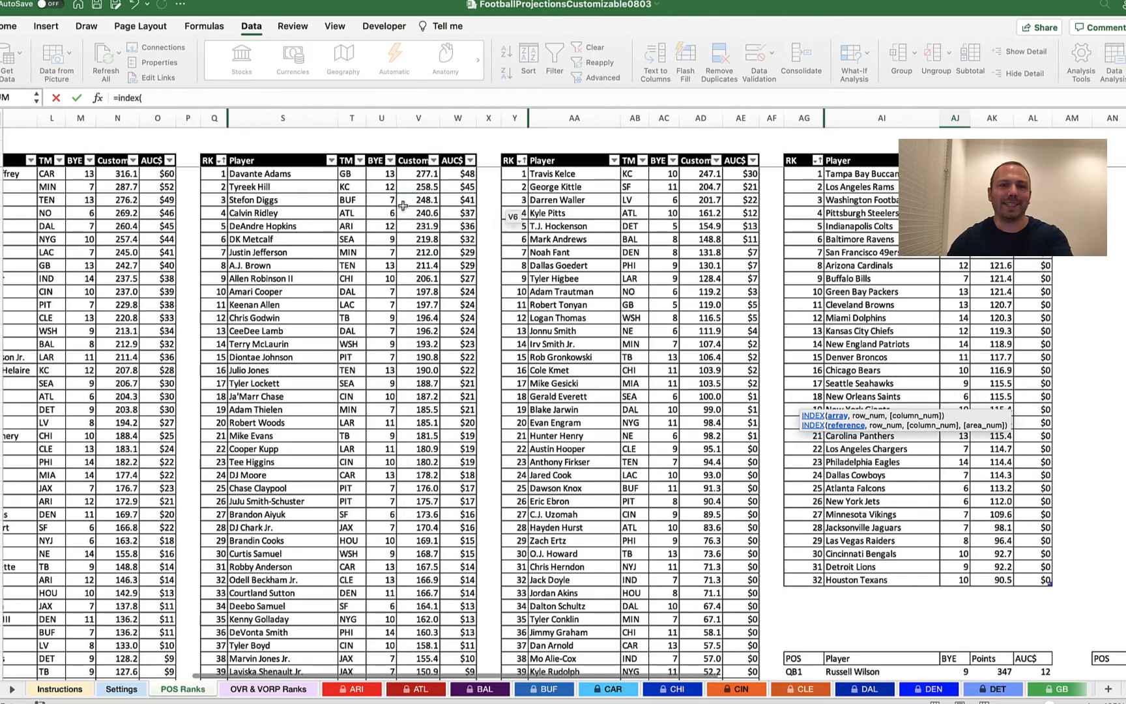
{"action": "left_click_drag", "start_coordinate": [390, 176], "coordinate": [375, 318]}
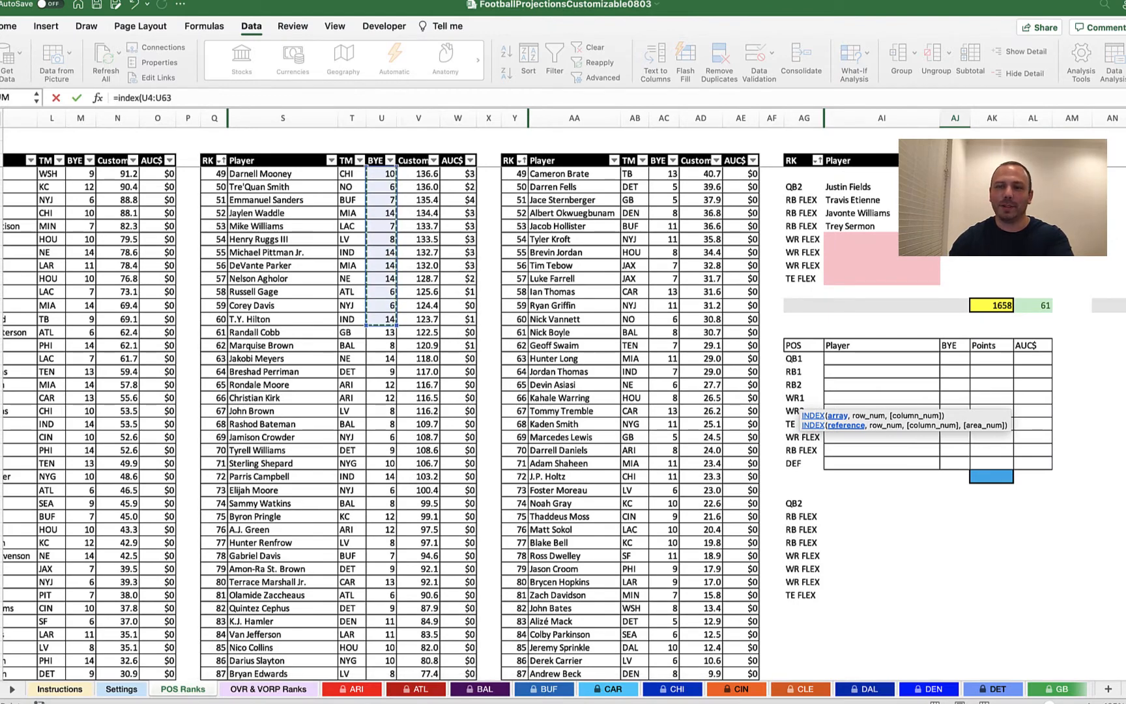
{"action": "left_click", "coordinate": [181, 98]}
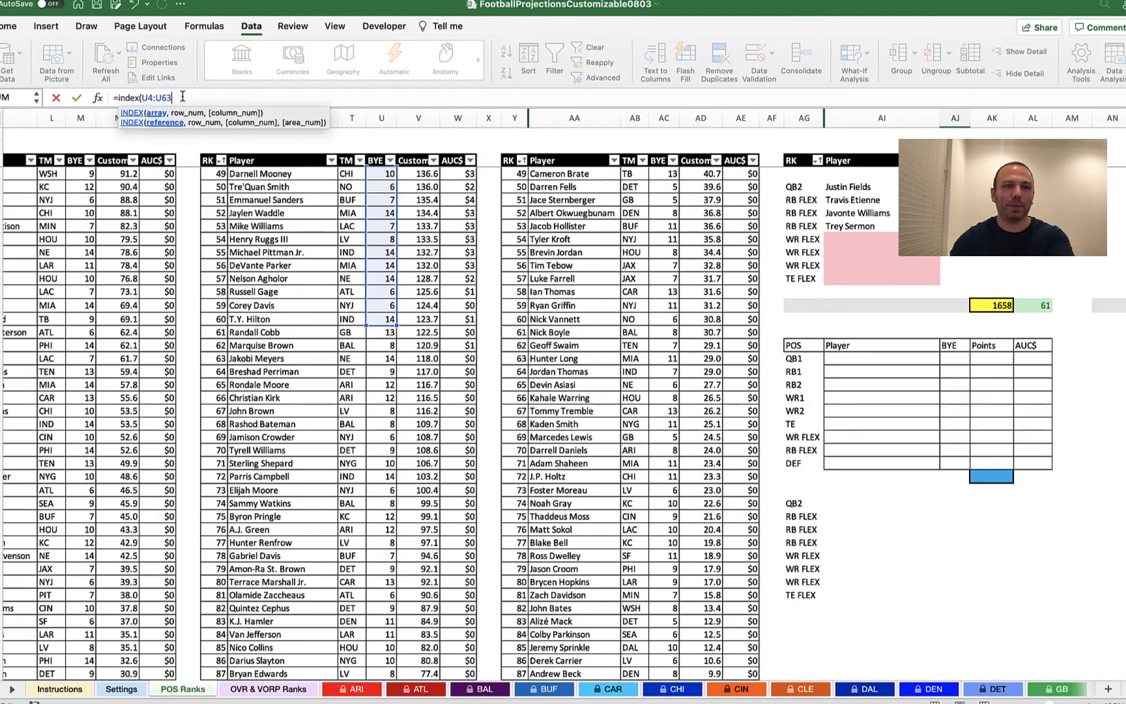
{"action": "type", "text": ","}
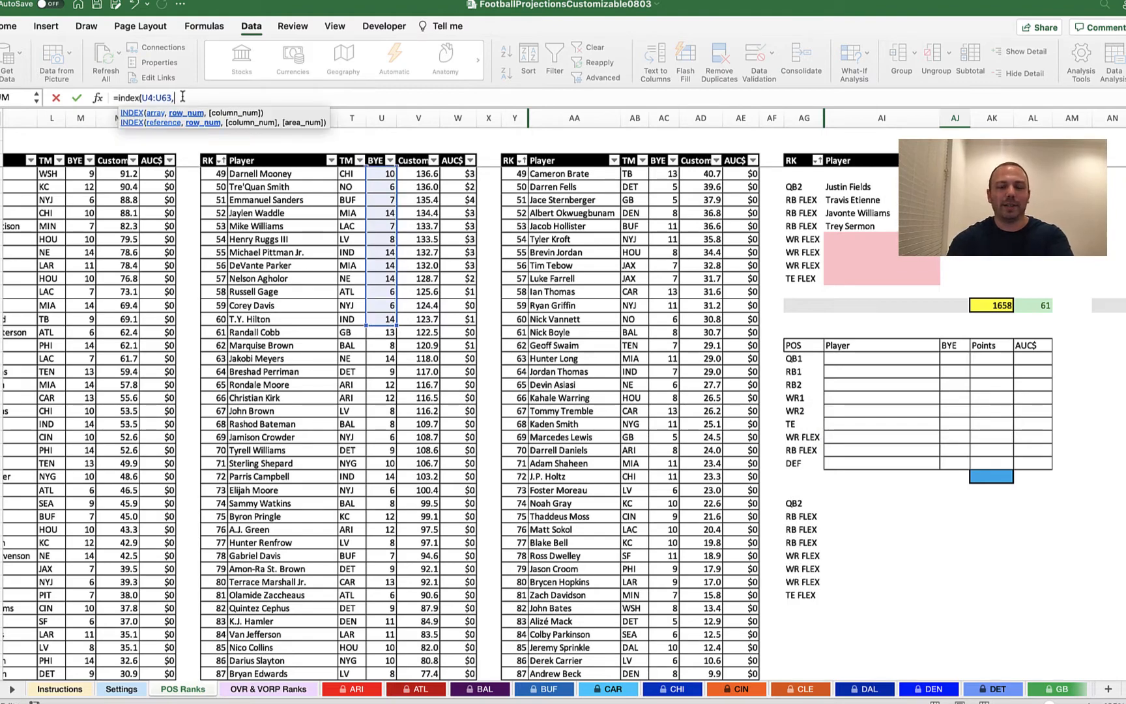
Complete the WR1 BYE formula with an exact MATCH of player cell AI45 in the wide receiver names S4:S63, match type 0.
{"action": "type", "text": "MATCH("}
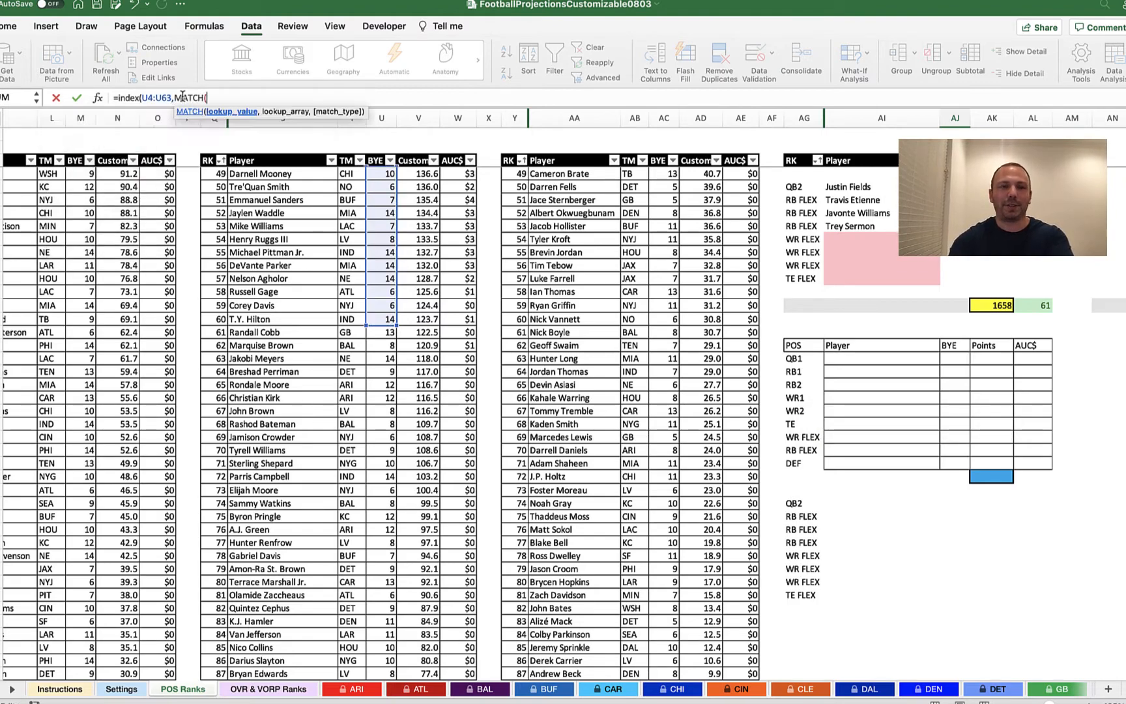
{"action": "scroll", "coordinate": [876, 357], "scroll_direction": "up", "scroll_amount": 15}
{"action": "scroll", "coordinate": [876, 357], "scroll_direction": "down", "scroll_amount": 9}
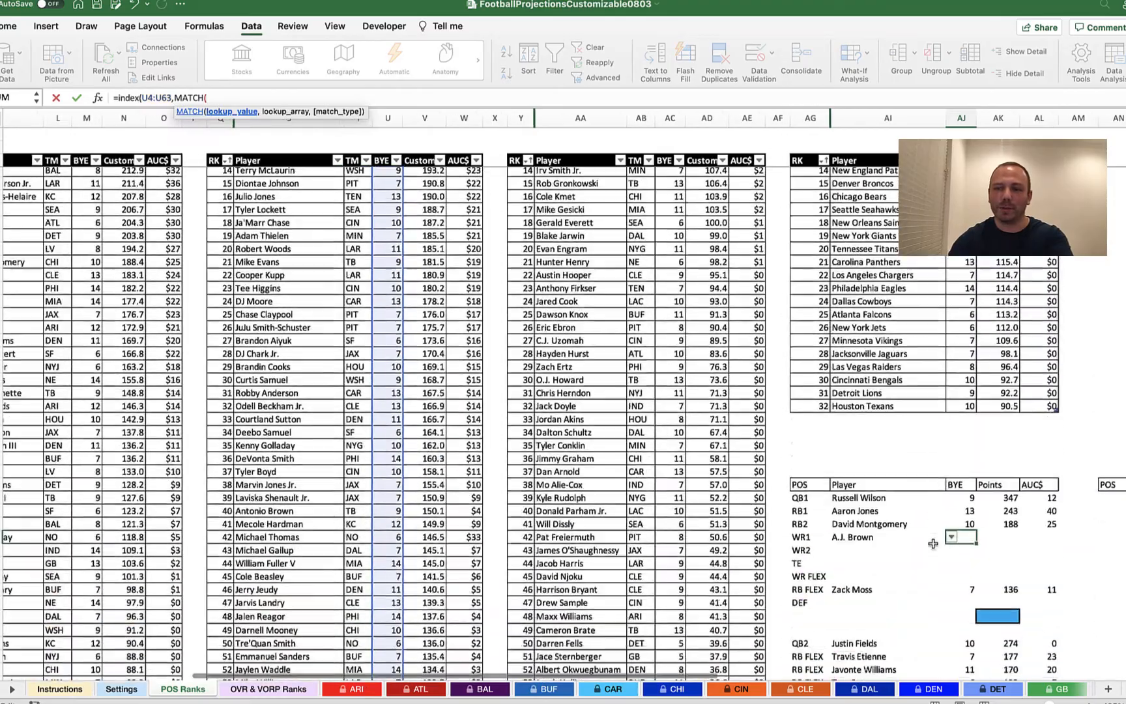
{"action": "left_click", "coordinate": [872, 358]}
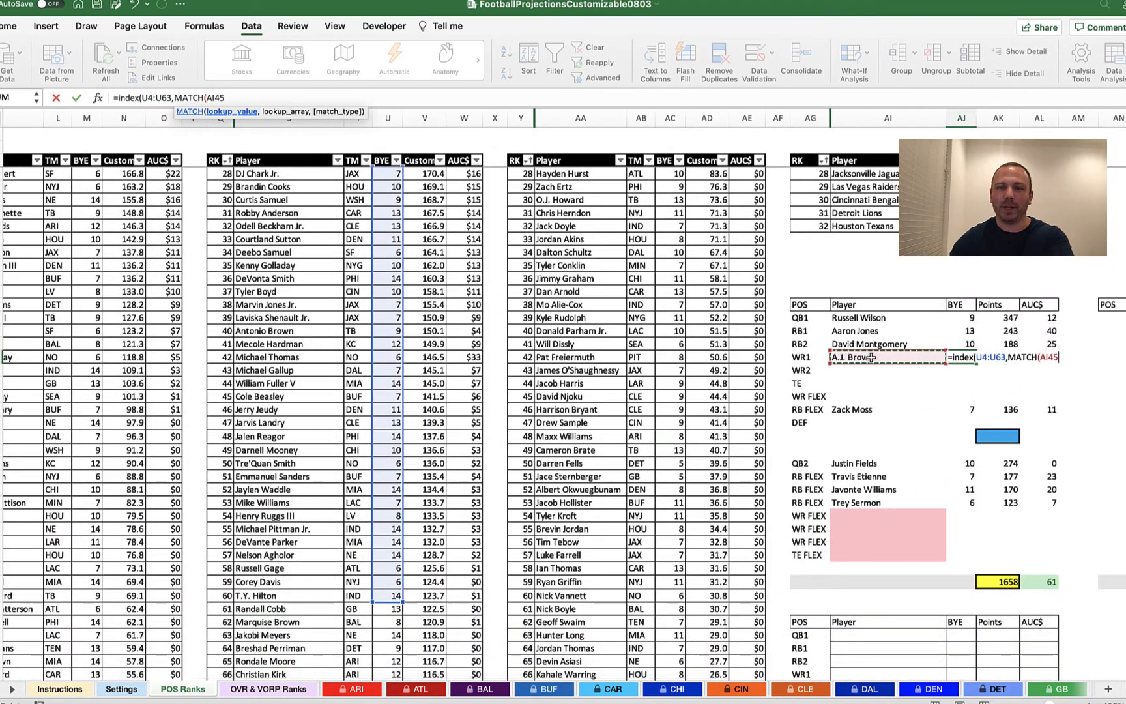
{"action": "type", "text": ","}
{"action": "scroll", "coordinate": [287, 348], "scroll_direction": "up", "scroll_amount": 9}
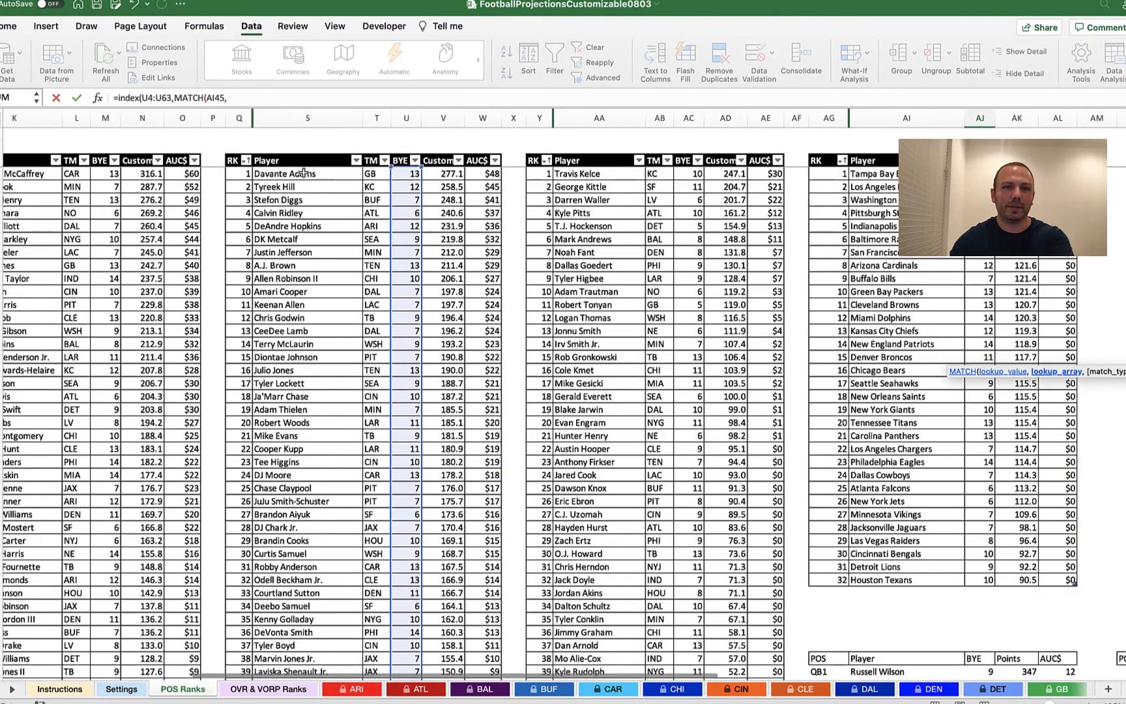
{"action": "left_click_drag", "start_coordinate": [303, 173], "coordinate": [317, 349]}
{"action": "type", "text": ",0"}
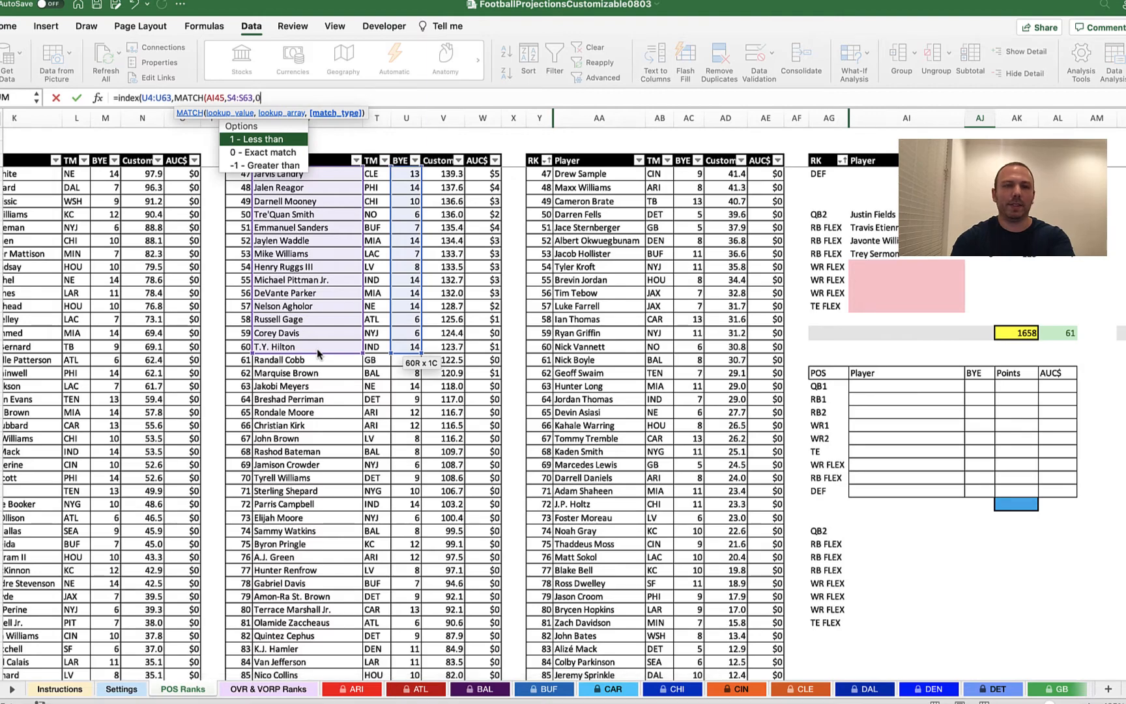
{"action": "type", "text": ")"}
{"action": "key", "text": "Return"}
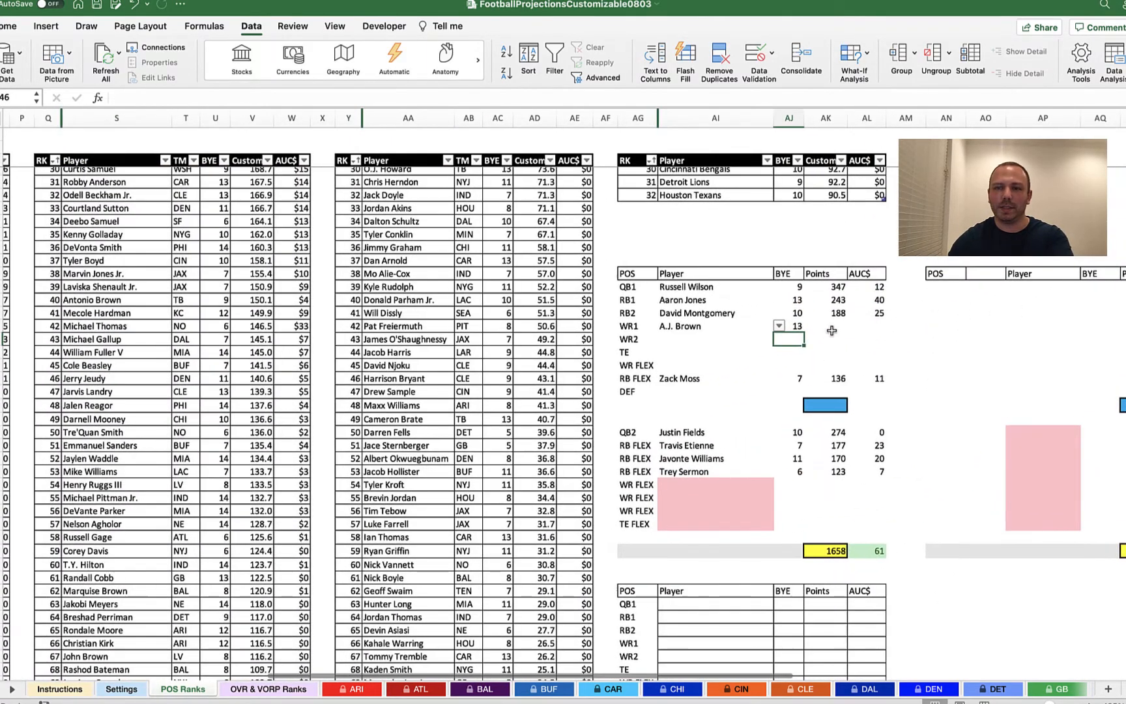
Begin an INDEX formula in the WR1 Points cell with the wide receivers' Custom points V4:V63 as its array.
{"action": "left_click", "coordinate": [827, 326]}
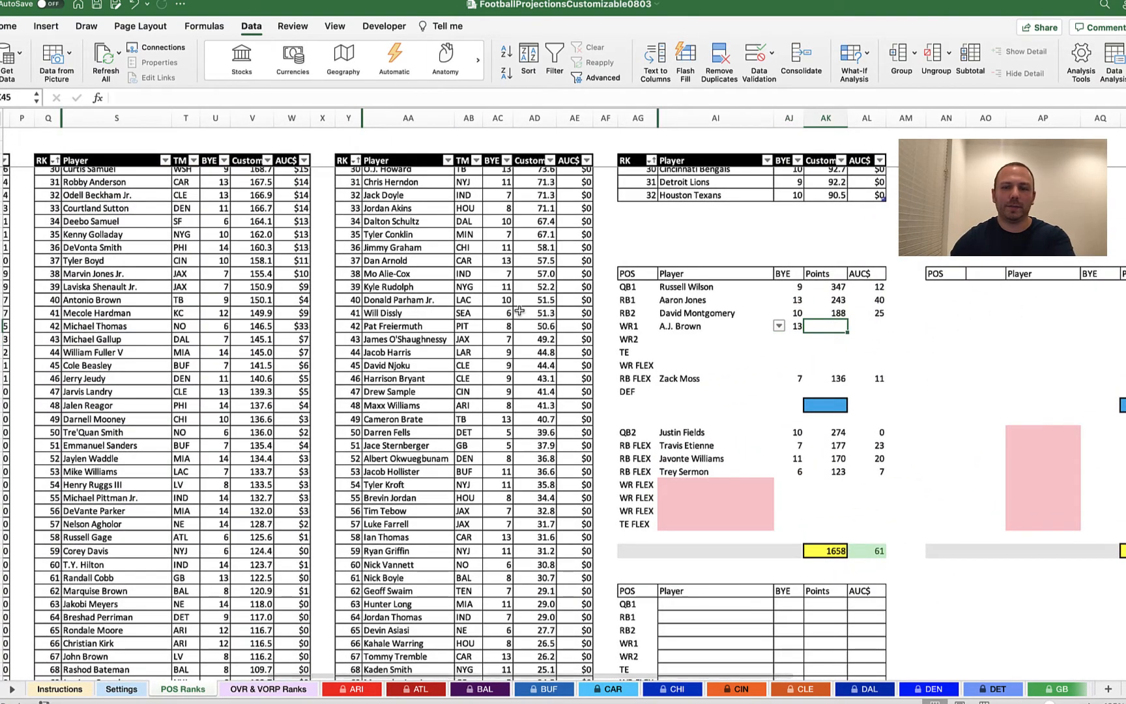
{"action": "type", "text": "=index"}
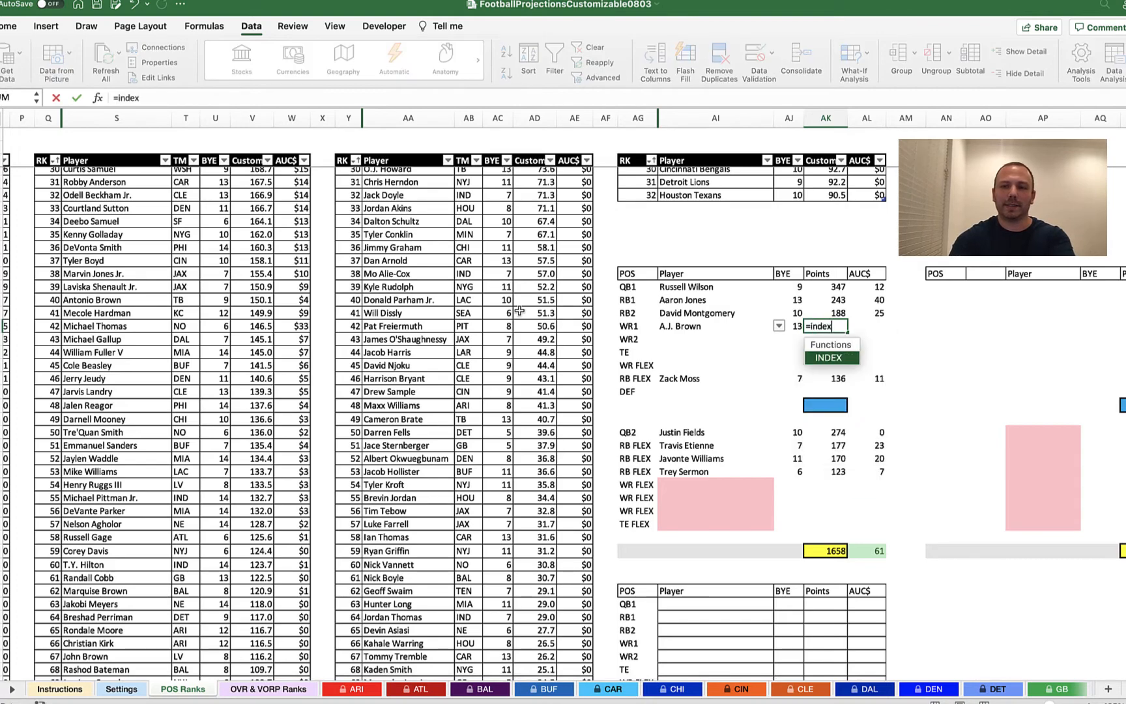
{"action": "key", "text": "Tab"}
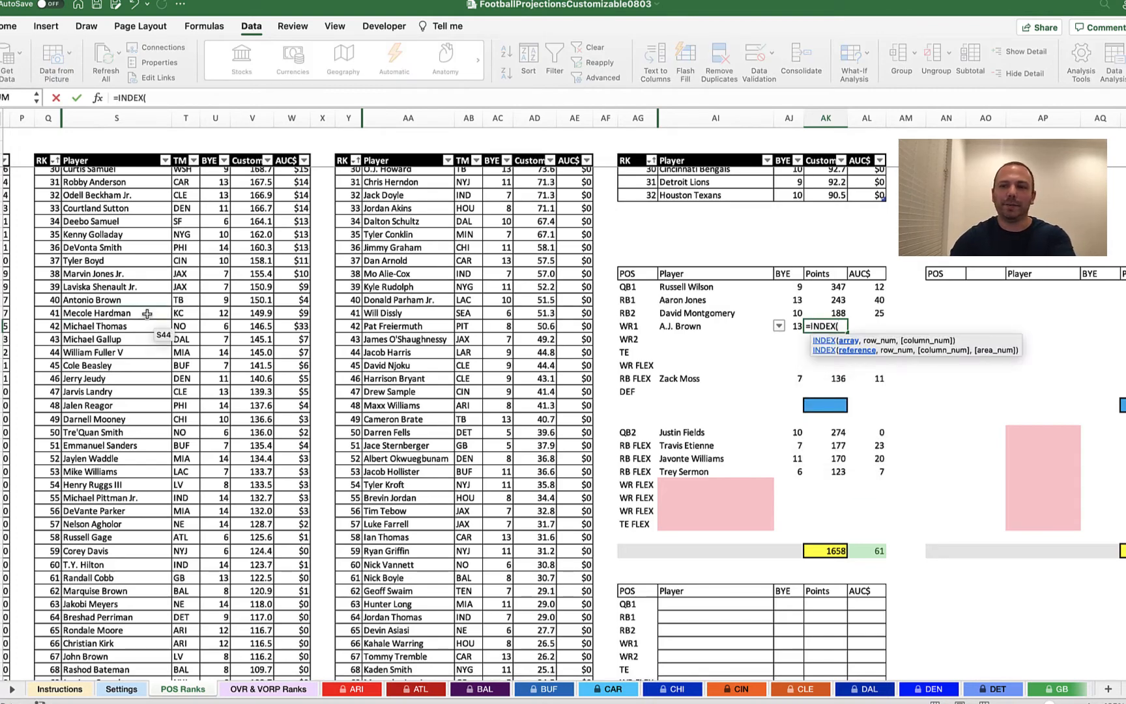
{"action": "scroll", "coordinate": [105, 280], "scroll_direction": "up", "scroll_amount": 6}
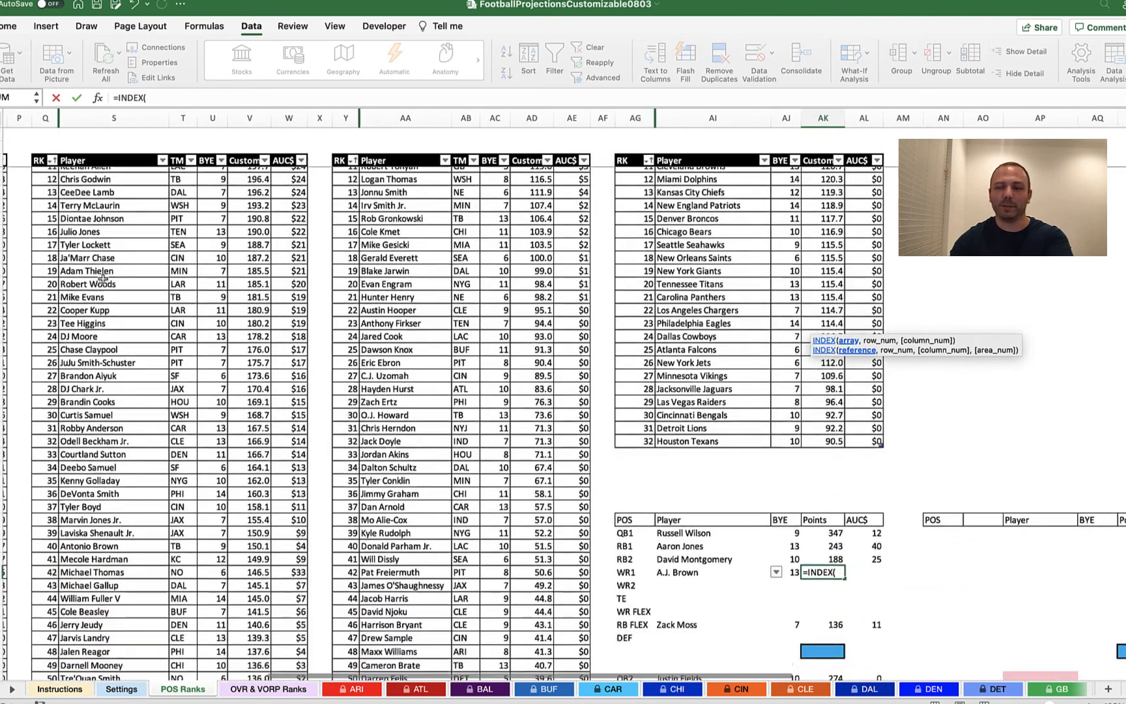
{"action": "scroll", "coordinate": [103, 278], "scroll_direction": "down", "scroll_amount": 2}
{"action": "left_click", "coordinate": [166, 98]}
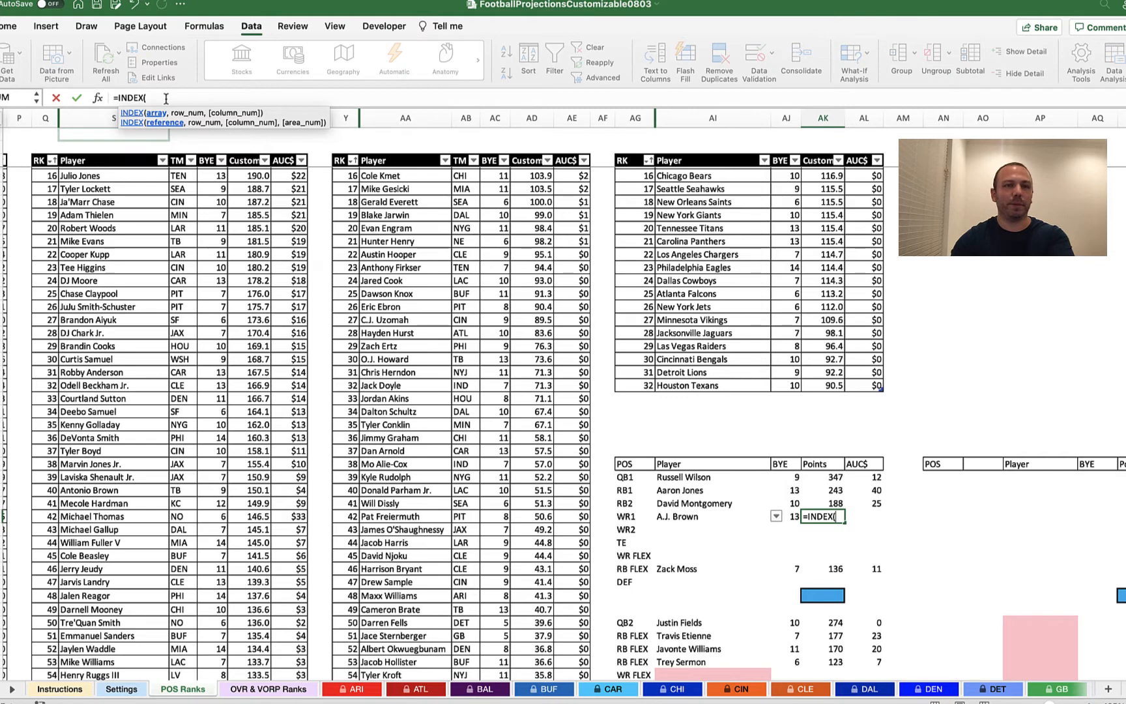
{"action": "left_click", "coordinate": [351, 380]}
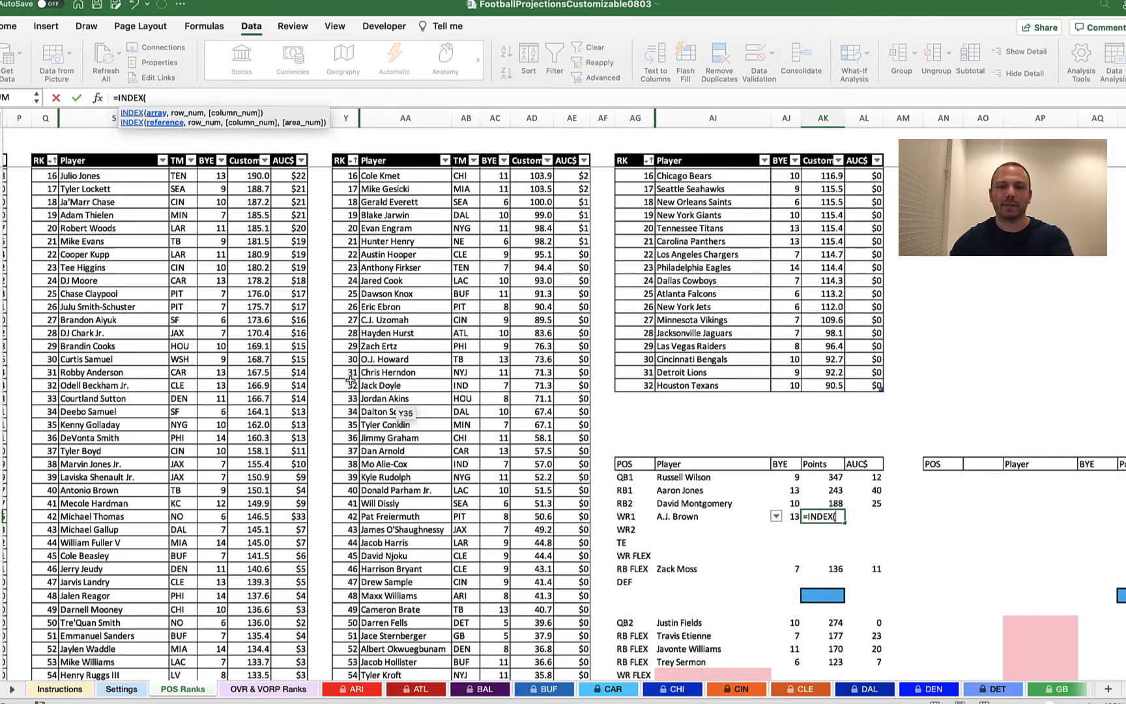
{"action": "scroll", "coordinate": [351, 379], "scroll_direction": "up", "scroll_amount": 5}
{"action": "scroll", "coordinate": [296, 350], "scroll_direction": "left", "scroll_amount": 1}
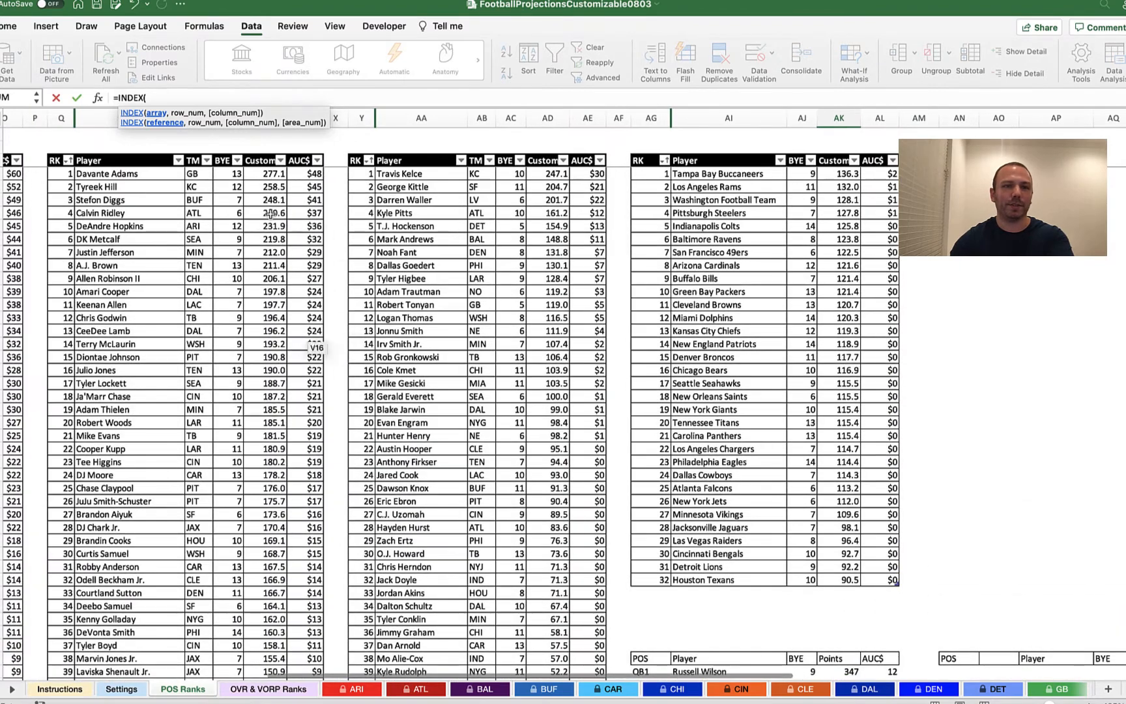
{"action": "left_click_drag", "start_coordinate": [265, 173], "coordinate": [270, 633]}
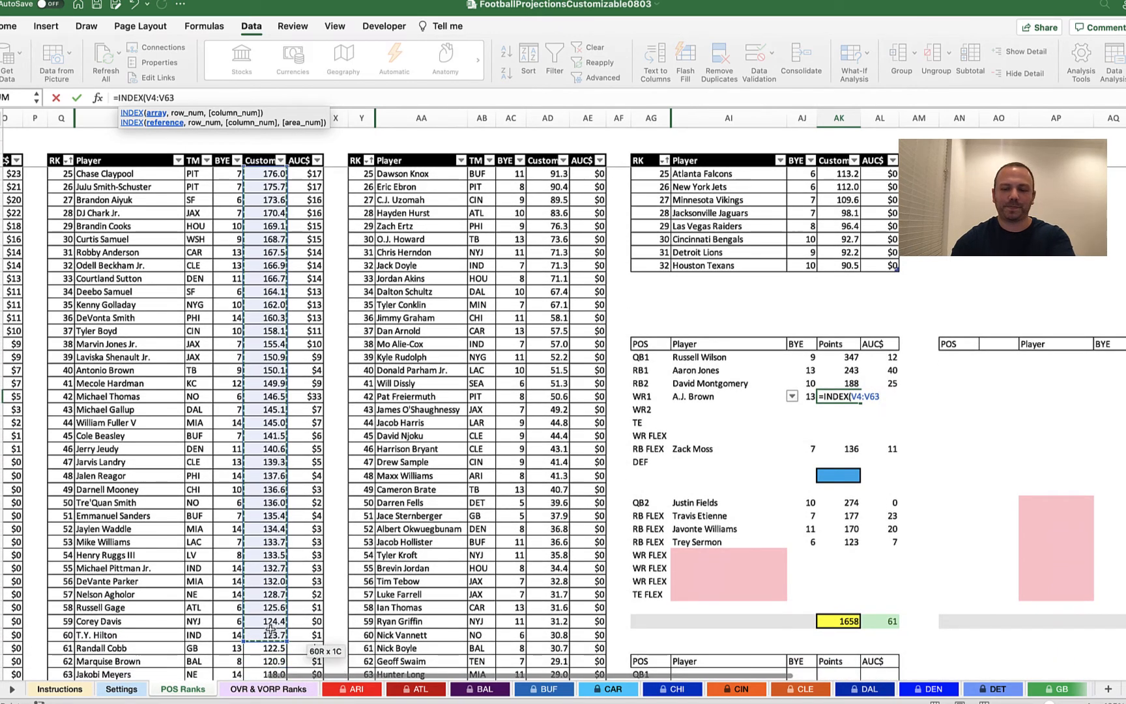
Finish the WR1 Points formula with MATCH(AI45,S4:S63,0) as the row number.
{"action": "type", "text": ",MATC"}
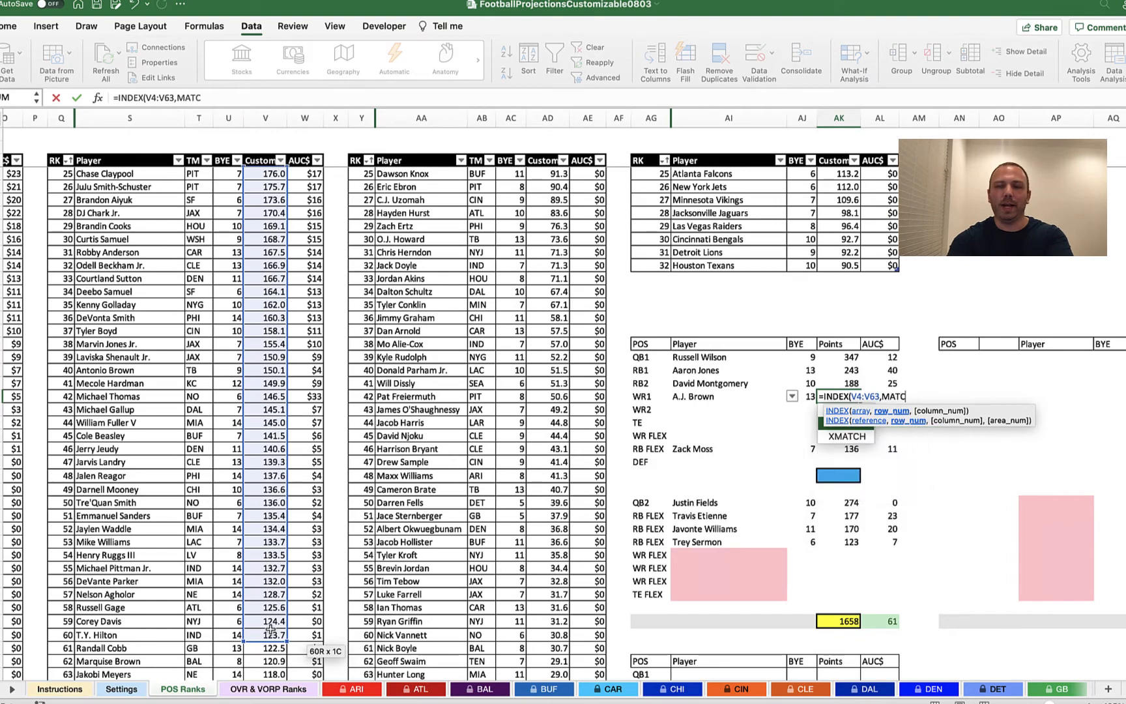
{"action": "type", "text": "H("}
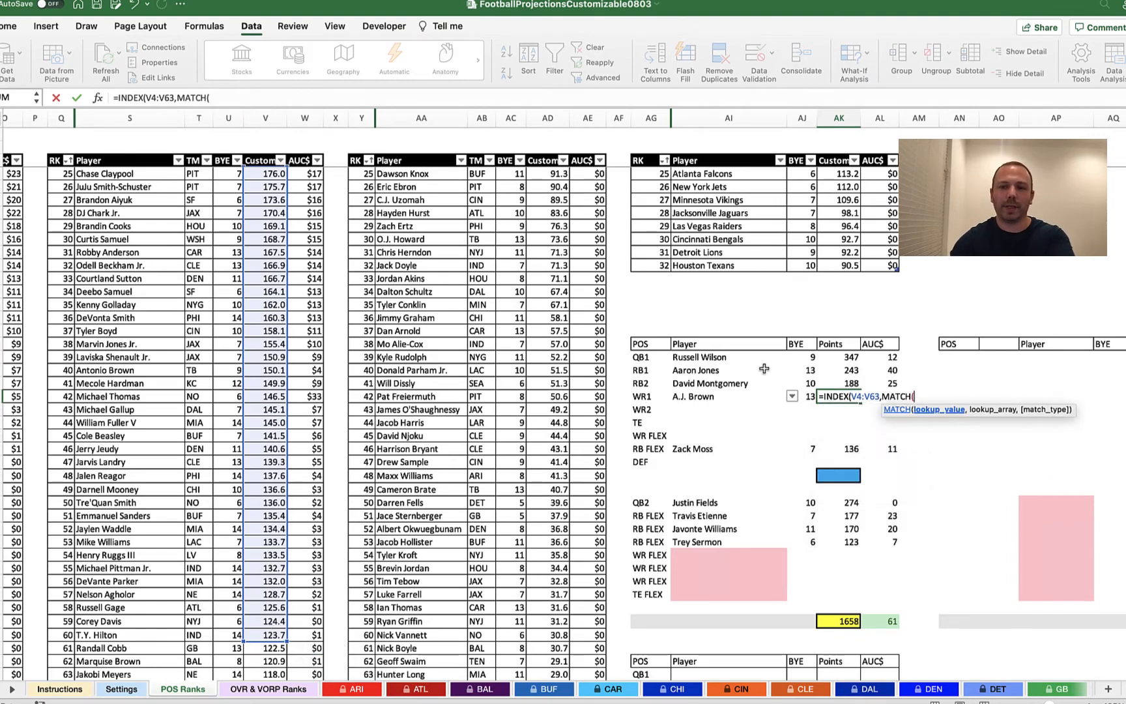
{"action": "left_click", "coordinate": [739, 397]}
{"action": "type", "text": ","}
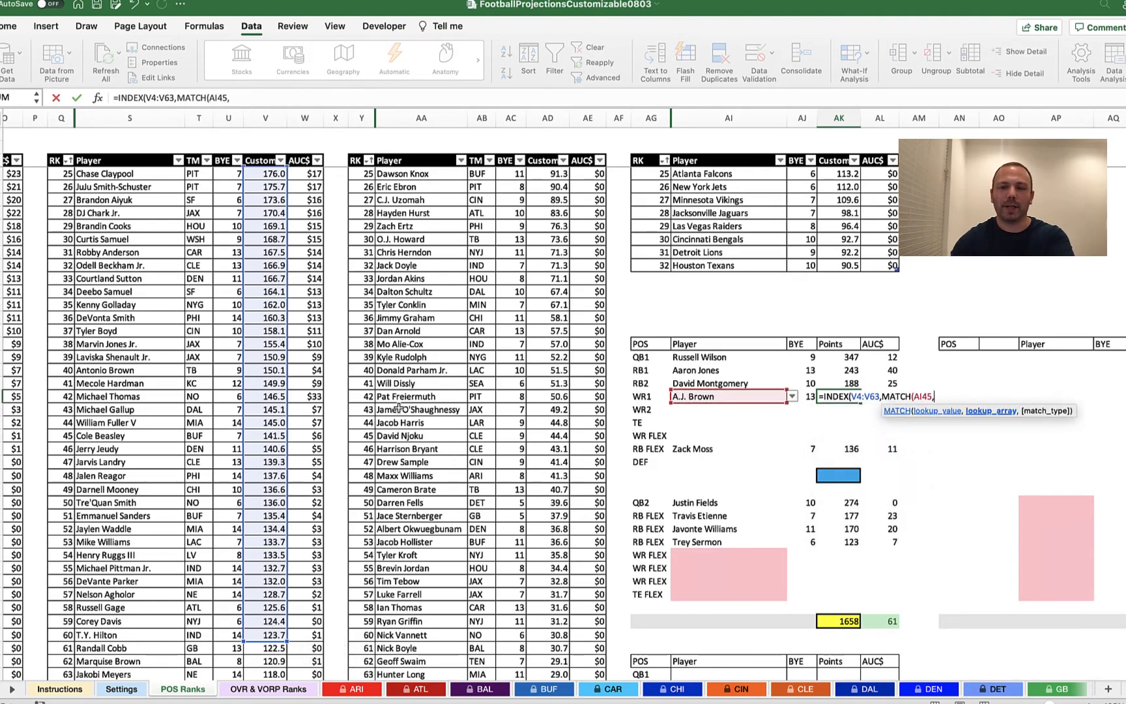
{"action": "scroll", "coordinate": [175, 430], "scroll_direction": "up", "scroll_amount": 8}
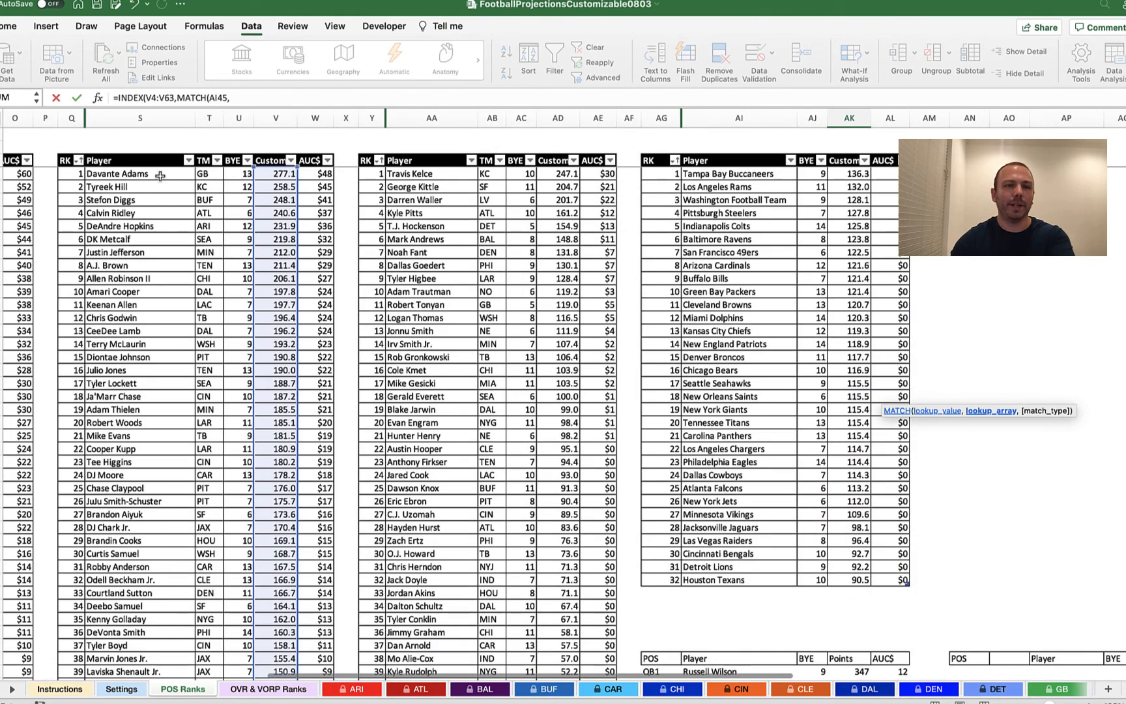
{"action": "left_click_drag", "start_coordinate": [160, 175], "coordinate": [162, 254]}
{"action": "scroll", "coordinate": [140, 416], "scroll_direction": "down", "scroll_amount": 15}
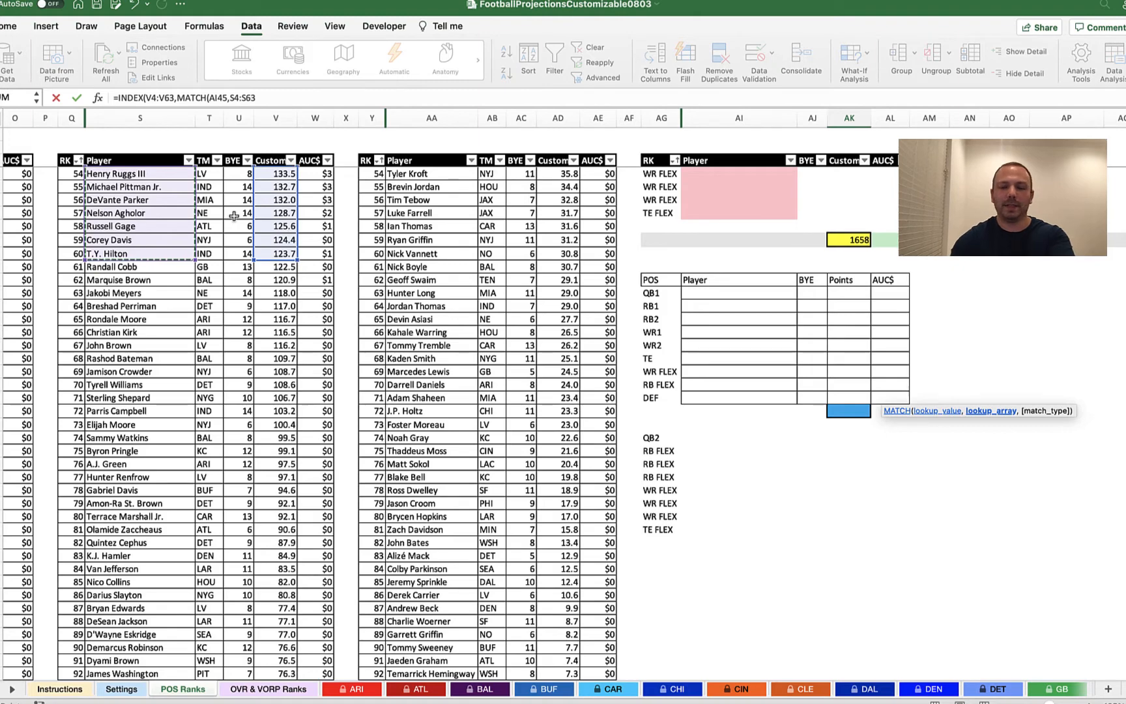
{"action": "type", "text": ","}
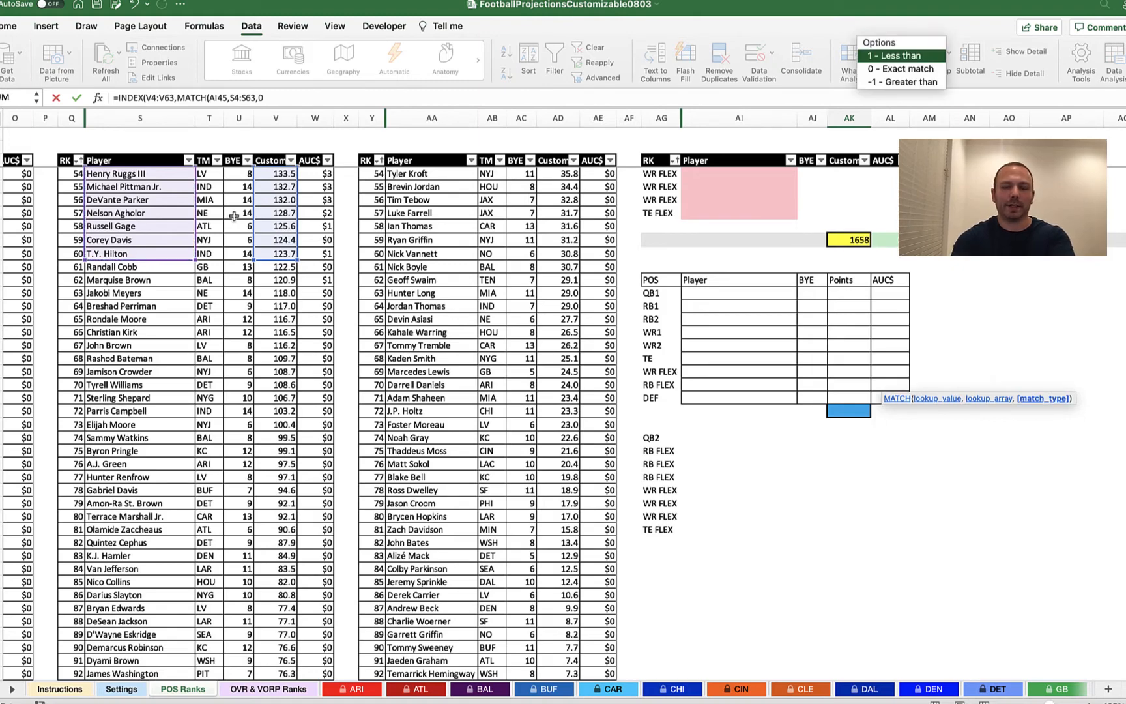
{"action": "type", "text": "0))"}
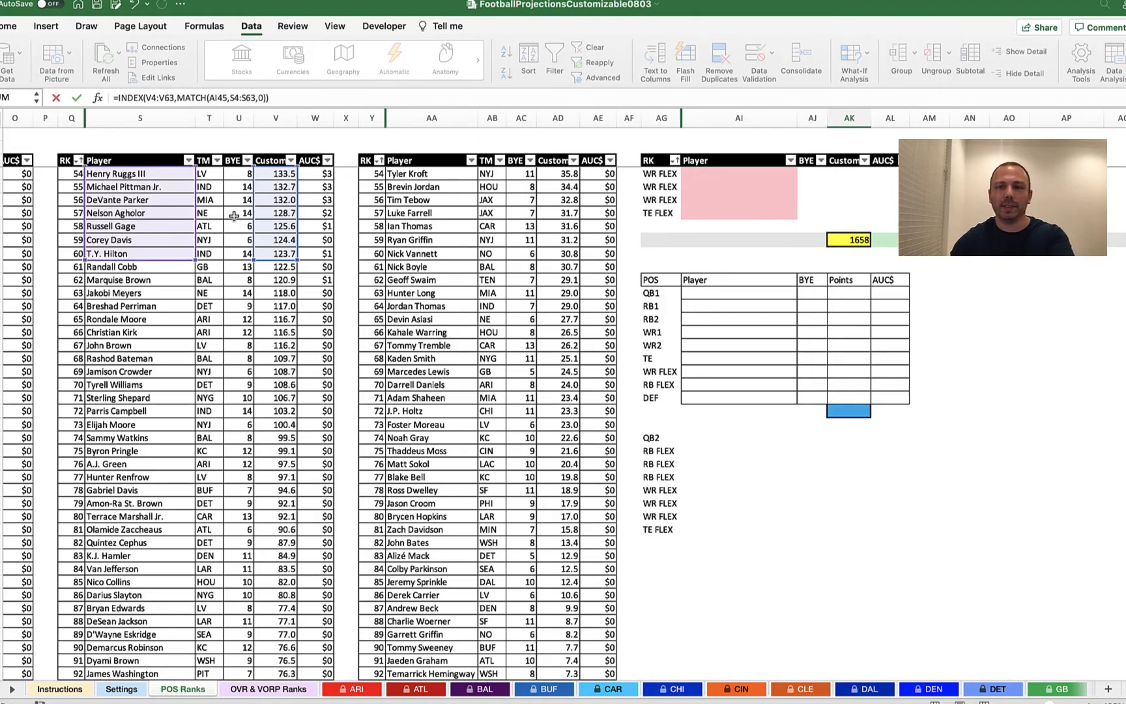
{"action": "key", "text": "Return"}
Begin an INDEX formula in the WR1 AUC$ cell with the wide receivers' auction values W4:W63 as its array.
{"action": "scroll", "coordinate": [850, 357], "scroll_direction": "up", "scroll_amount": 10}
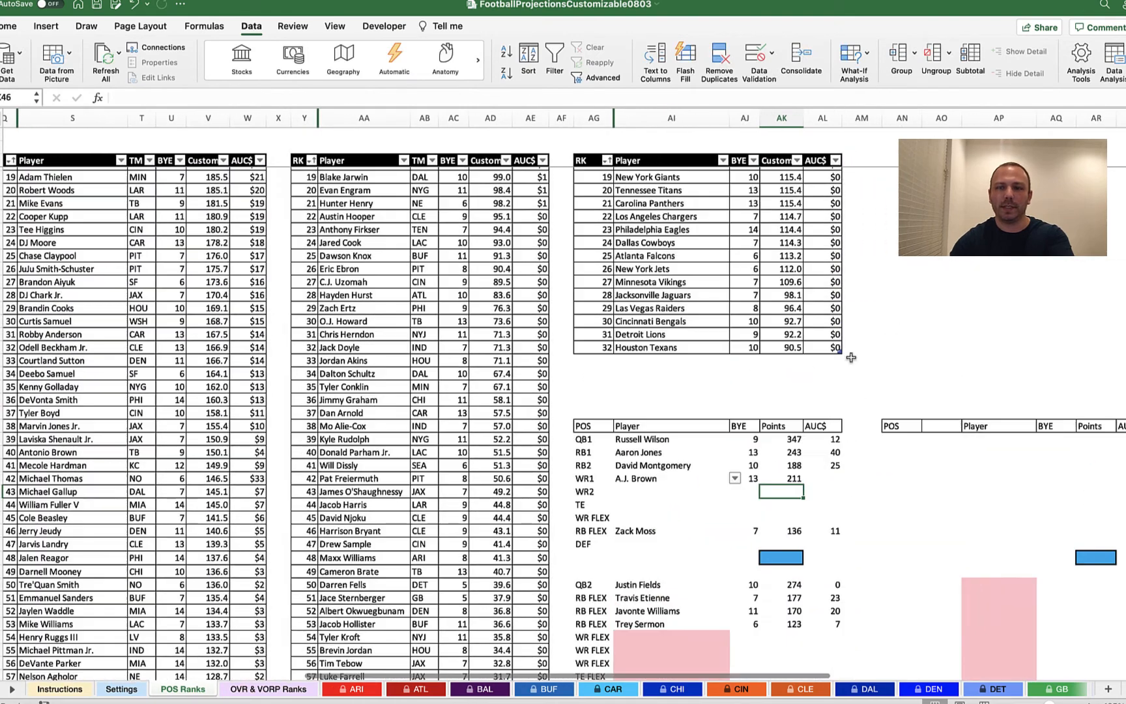
{"action": "left_click", "coordinate": [830, 478]}
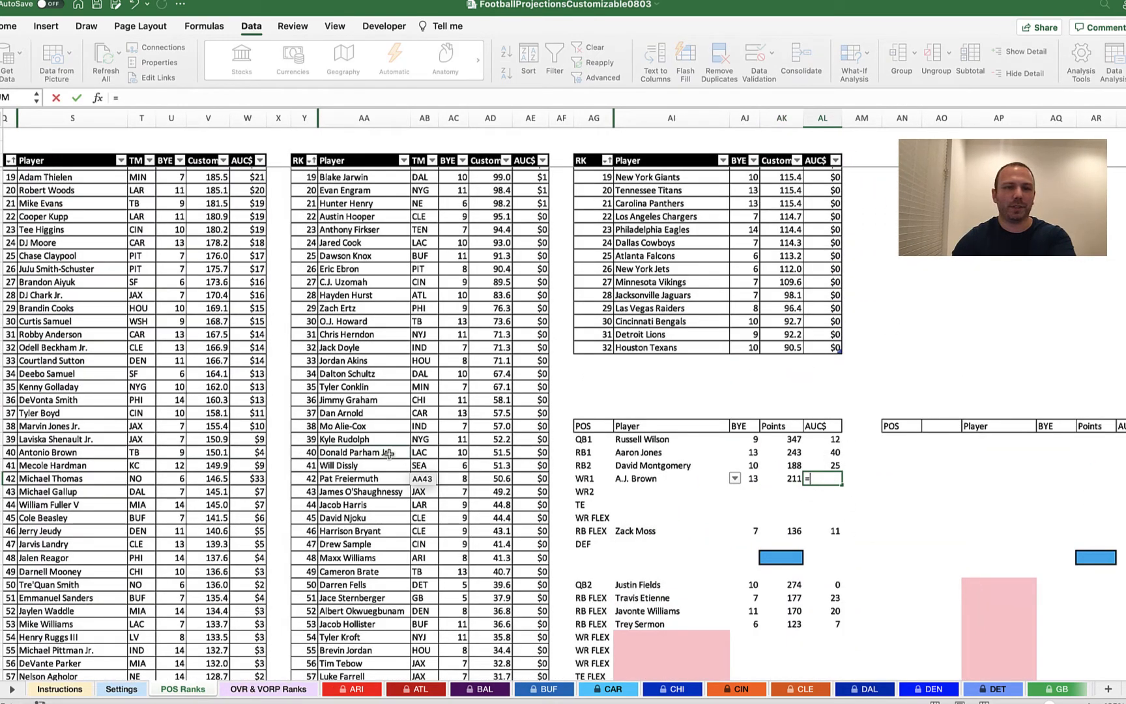
{"action": "type", "text": "=index"}
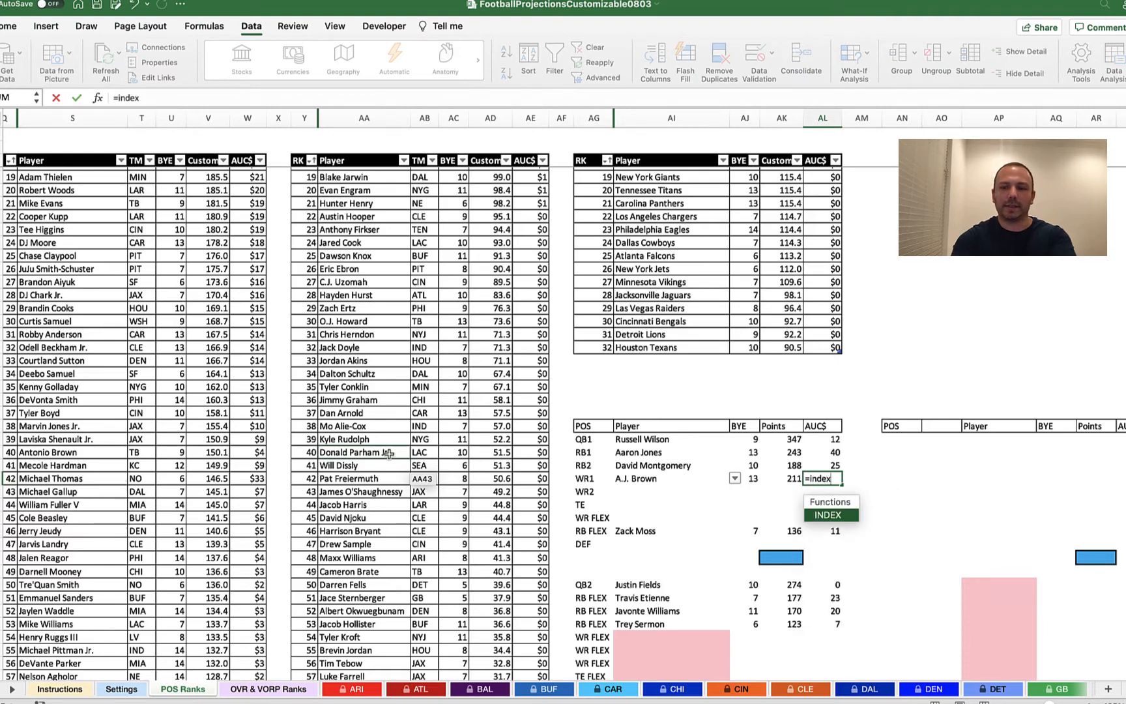
{"action": "type", "text": "("}
{"action": "scroll", "coordinate": [169, 338], "scroll_direction": "up", "scroll_amount": 5}
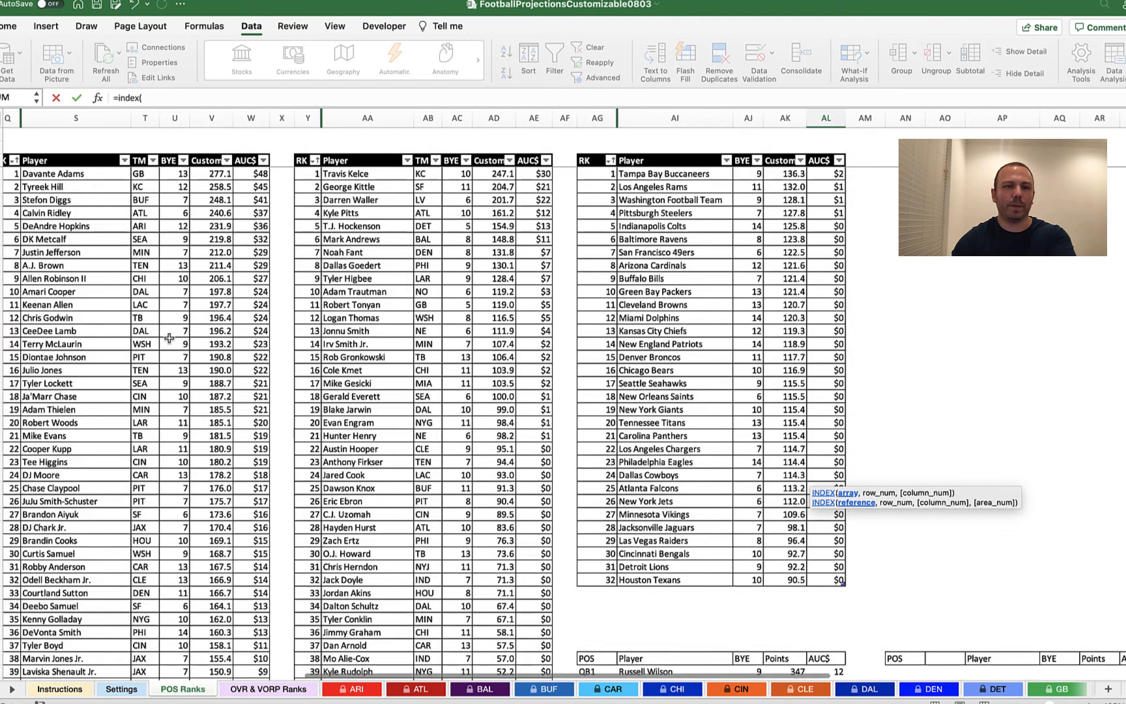
{"action": "left_click_drag", "start_coordinate": [251, 174], "coordinate": [242, 294]}
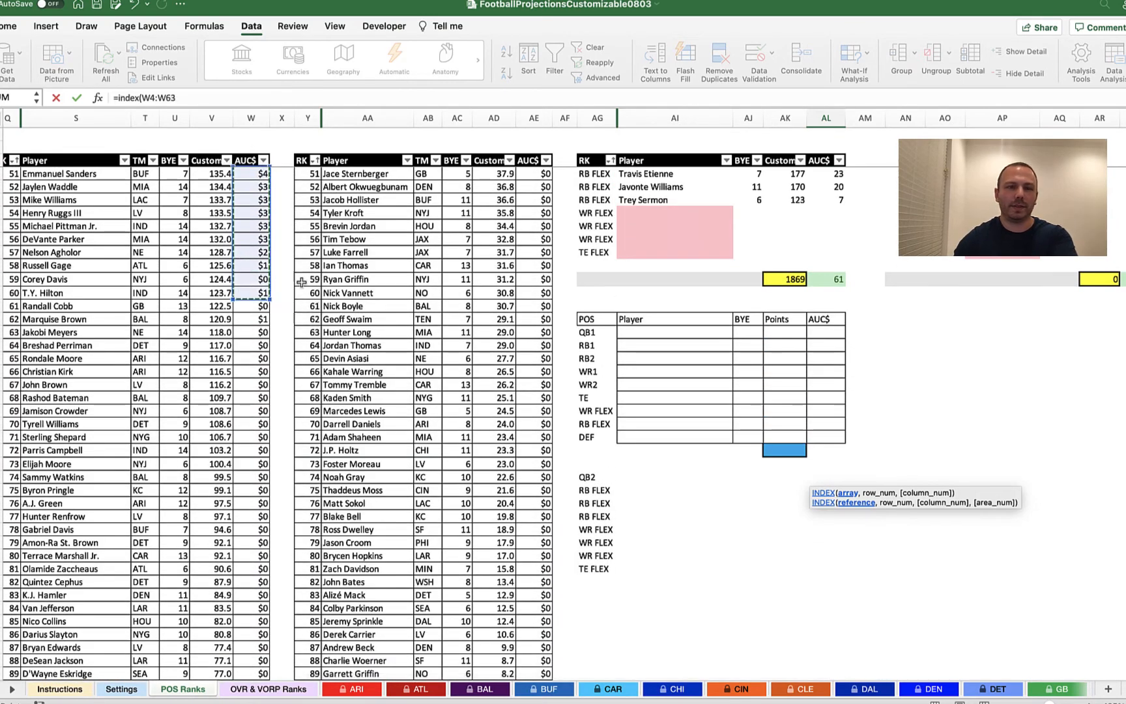
{"action": "type", "text": ","}
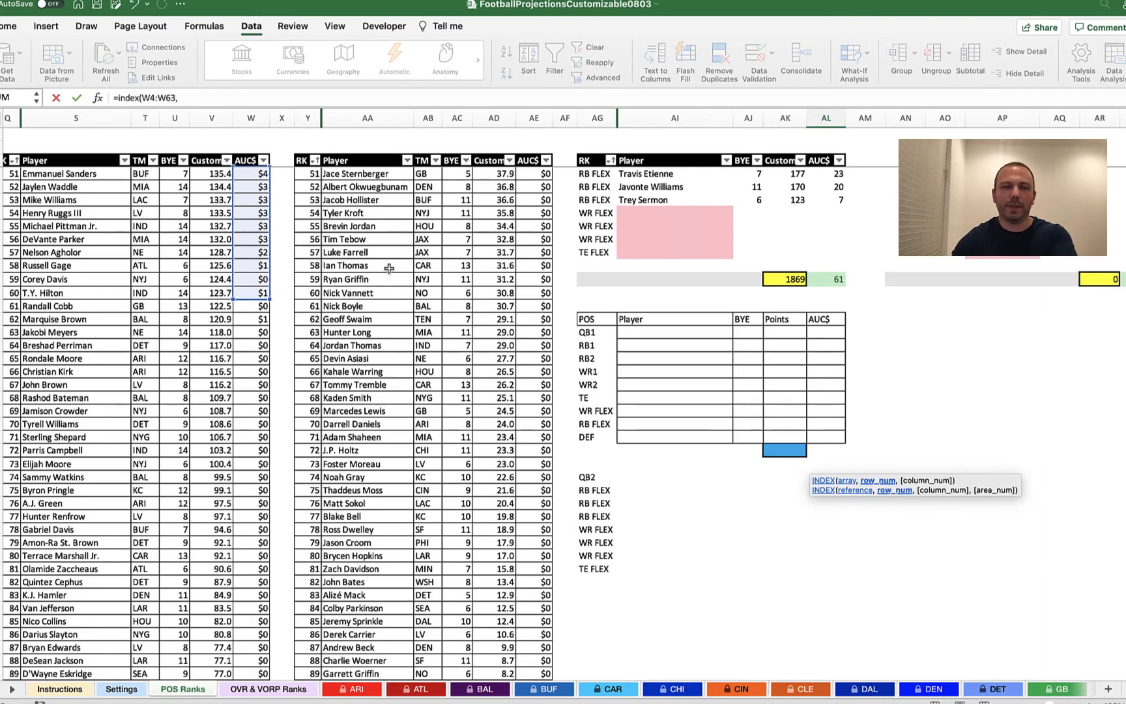
Complete the WR1 AUC$ formula with MATCH(AI45,S4:S63,0) as the row number.
{"action": "scroll", "coordinate": [767, 259], "scroll_direction": "up", "scroll_amount": 5}
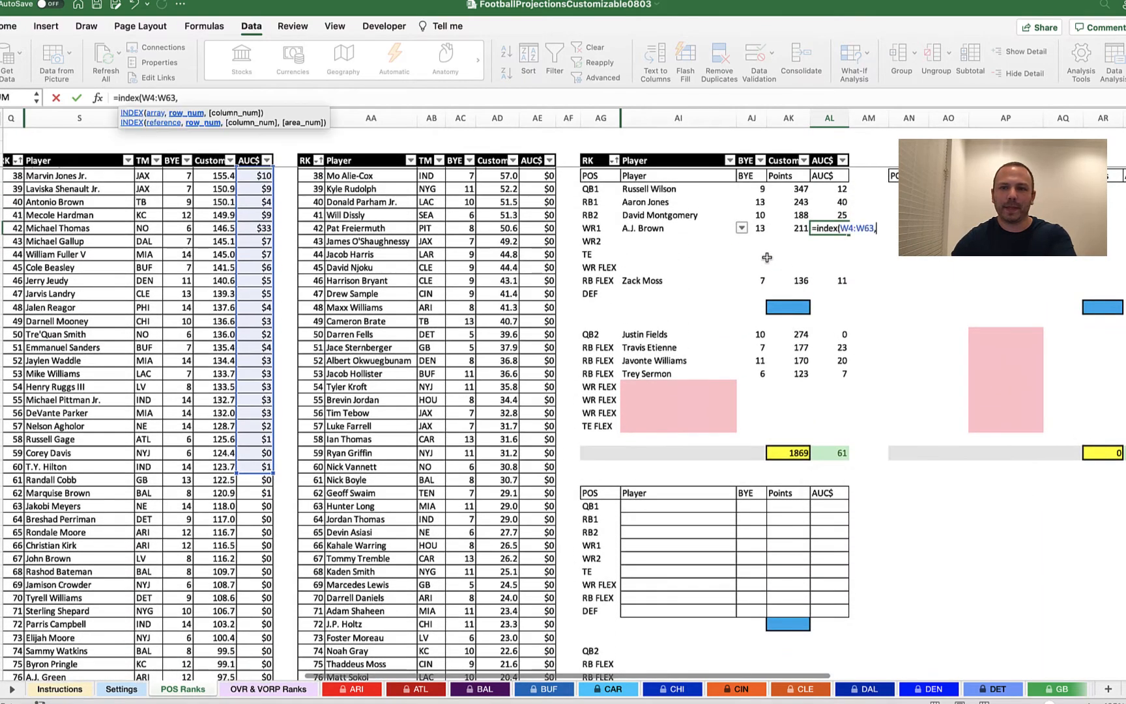
{"action": "type", "text": "matc"}
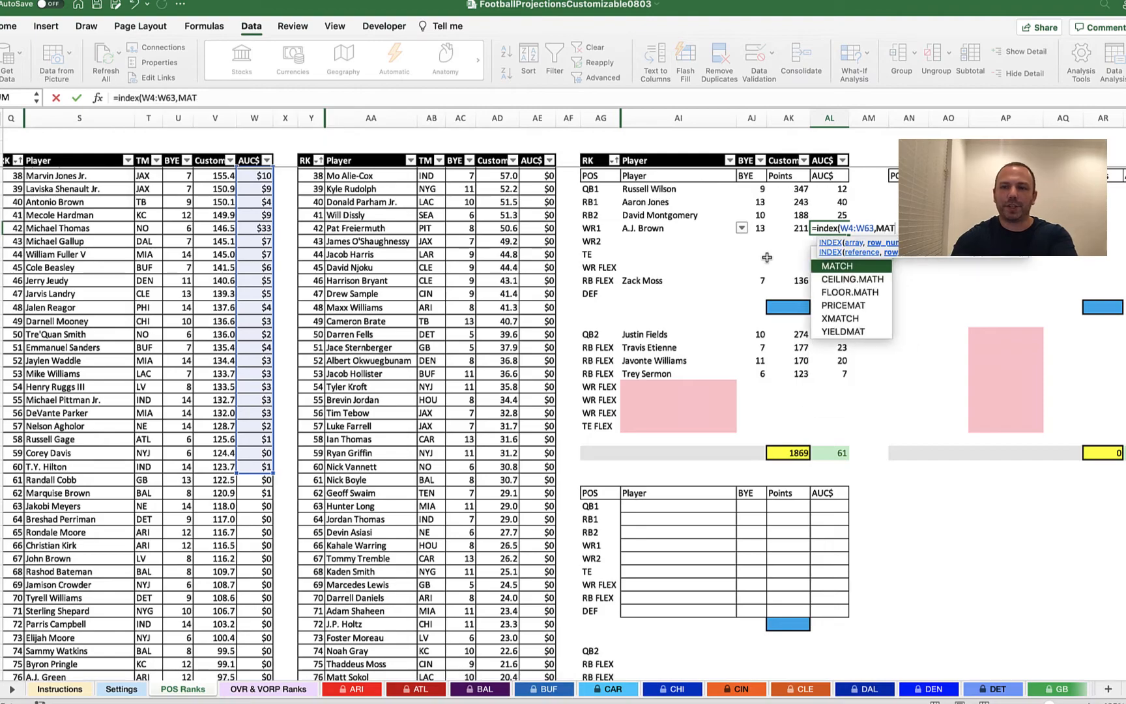
{"action": "key", "text": "Tab"}
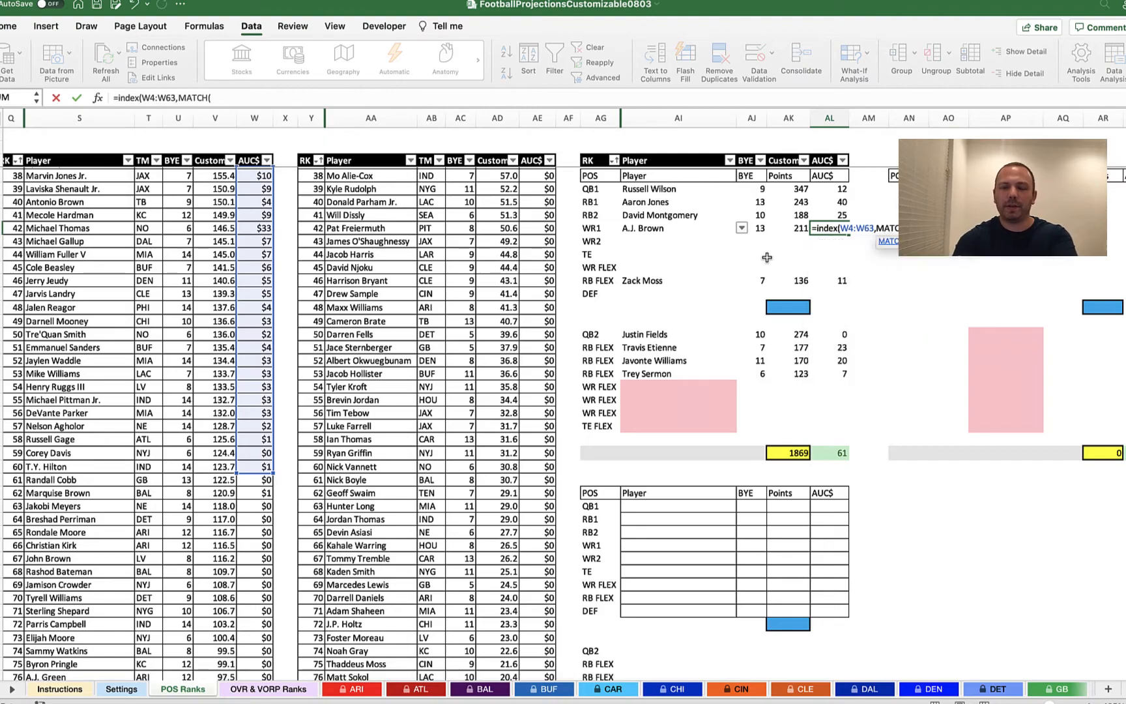
{"action": "left_click", "coordinate": [646, 227]}
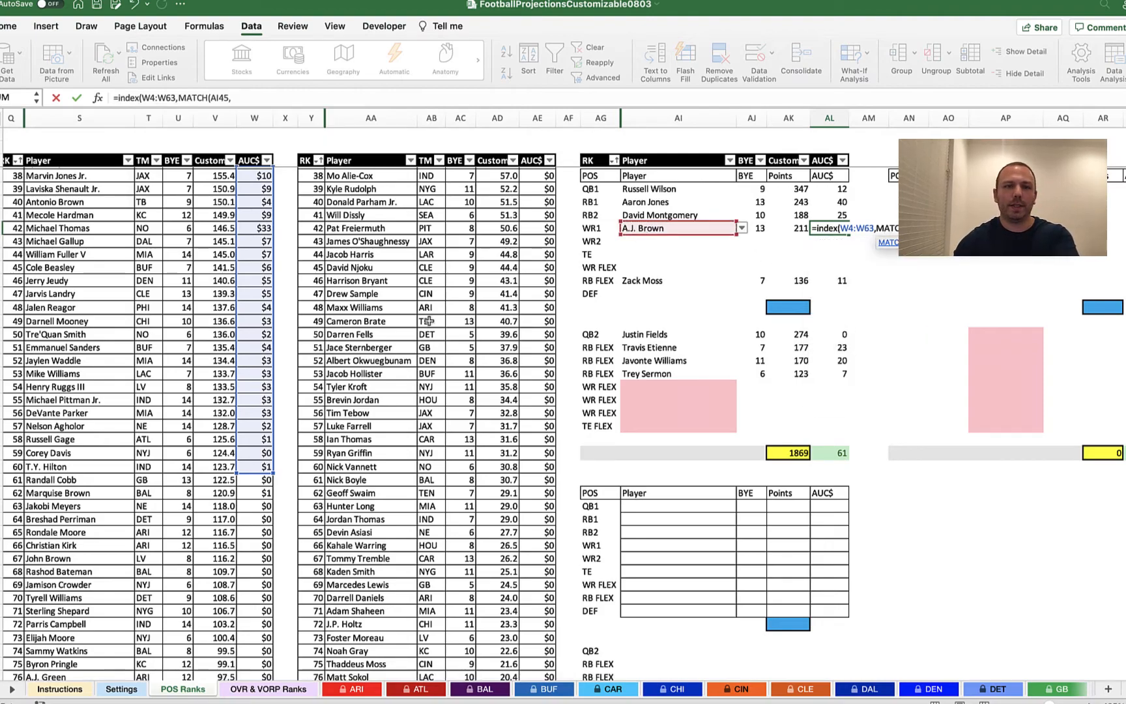
{"action": "scroll", "coordinate": [428, 321], "scroll_direction": "up", "scroll_amount": 12}
{"action": "scroll", "coordinate": [434, 280], "scroll_direction": "left", "scroll_amount": 8}
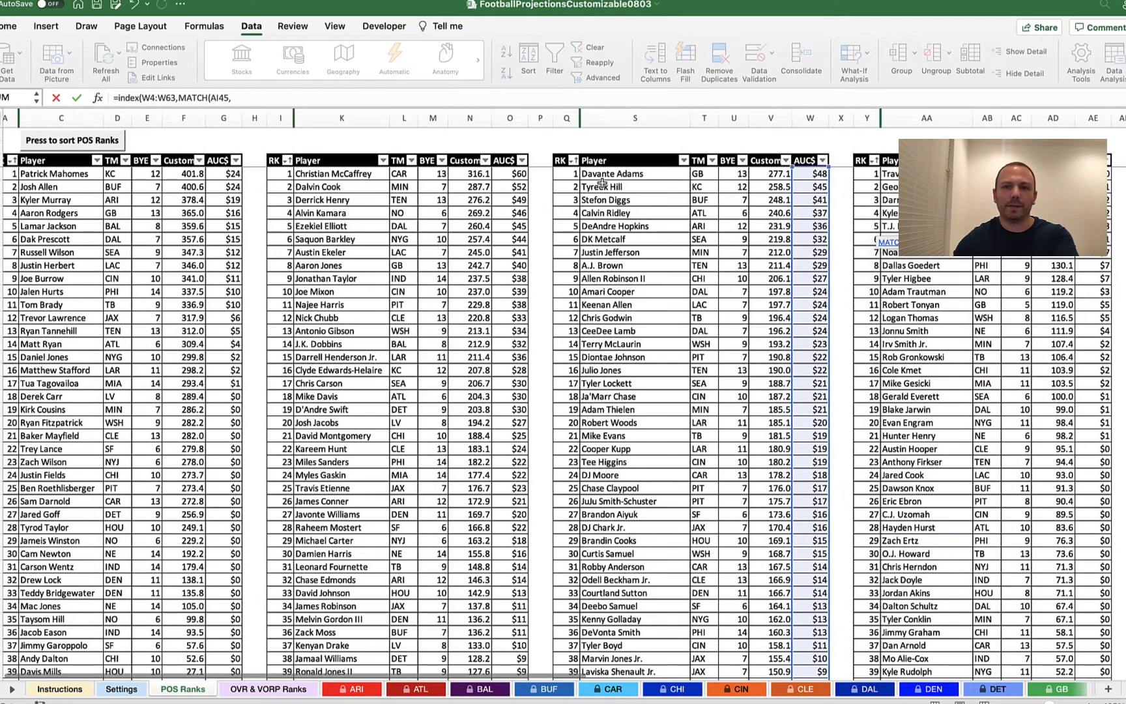
{"action": "left_click_drag", "start_coordinate": [600, 175], "coordinate": [639, 246]}
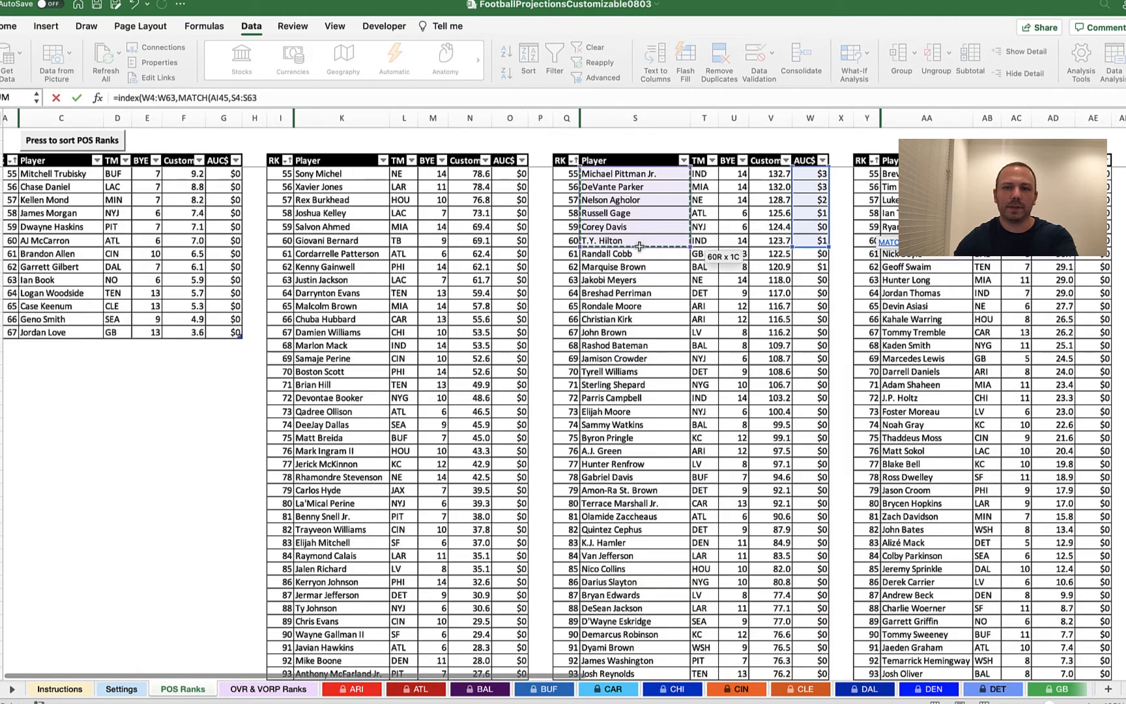
{"action": "type", "text": ",0"}
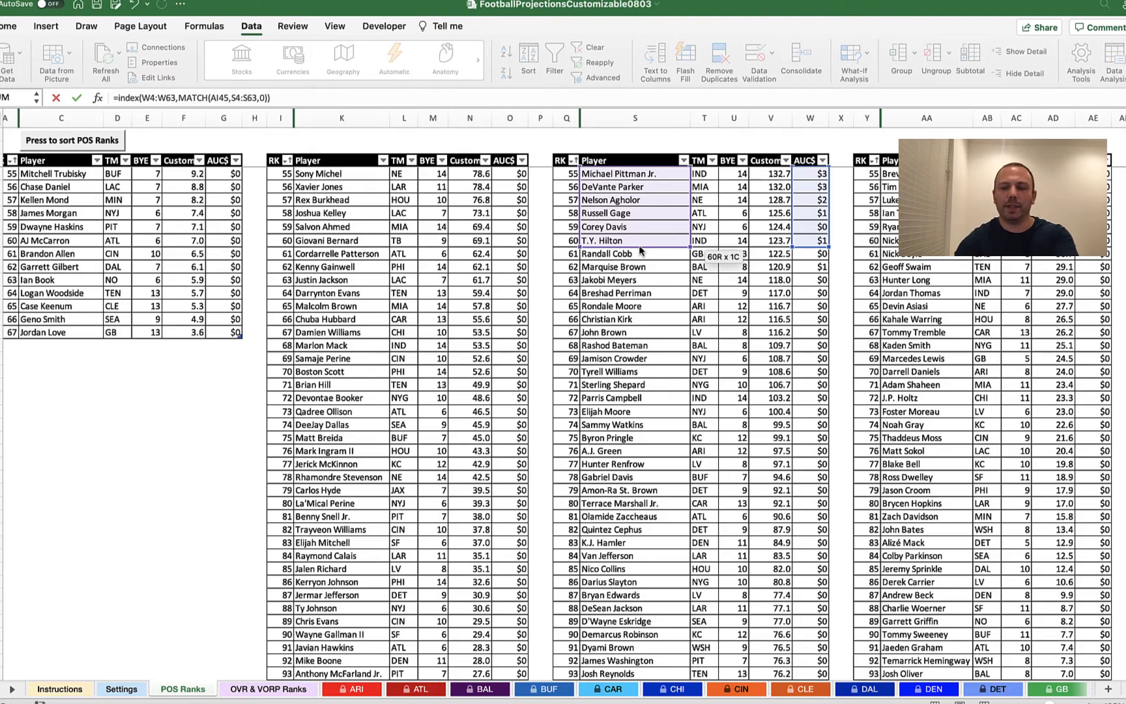
{"action": "key", "text": "Return"}
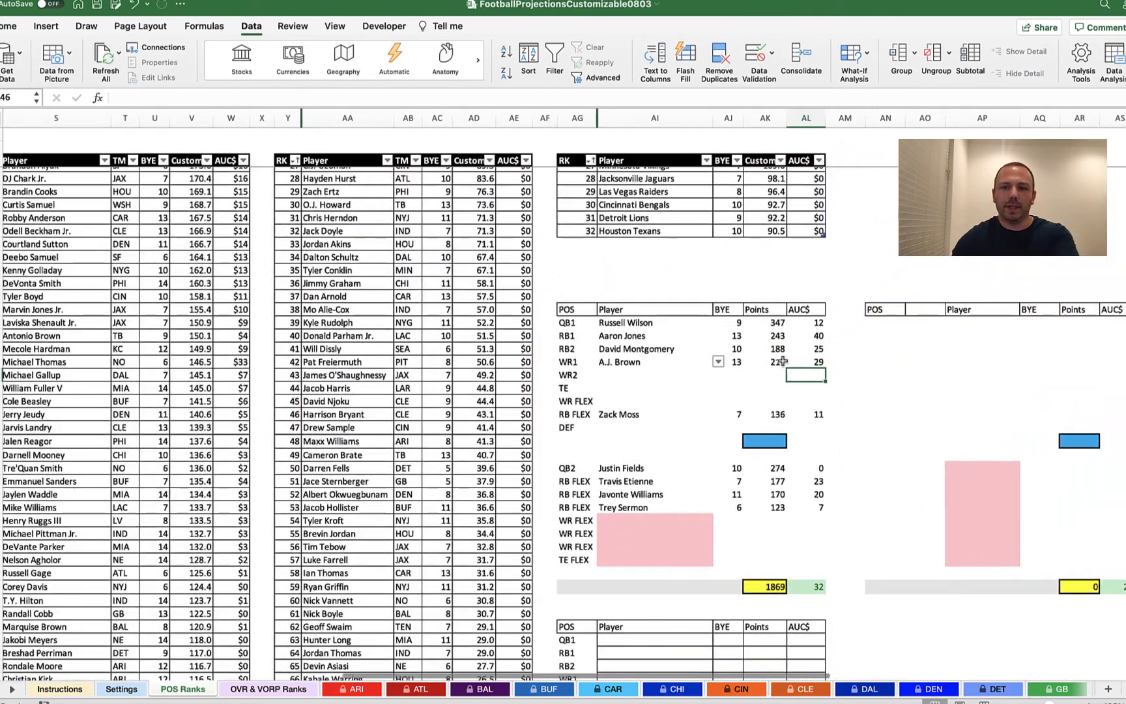
Make the INDEX array in the WR1 BYE formula absolute as $U$4:$U$63.
{"action": "left_click", "coordinate": [781, 361]}
{"action": "left_click", "coordinate": [729, 362]}
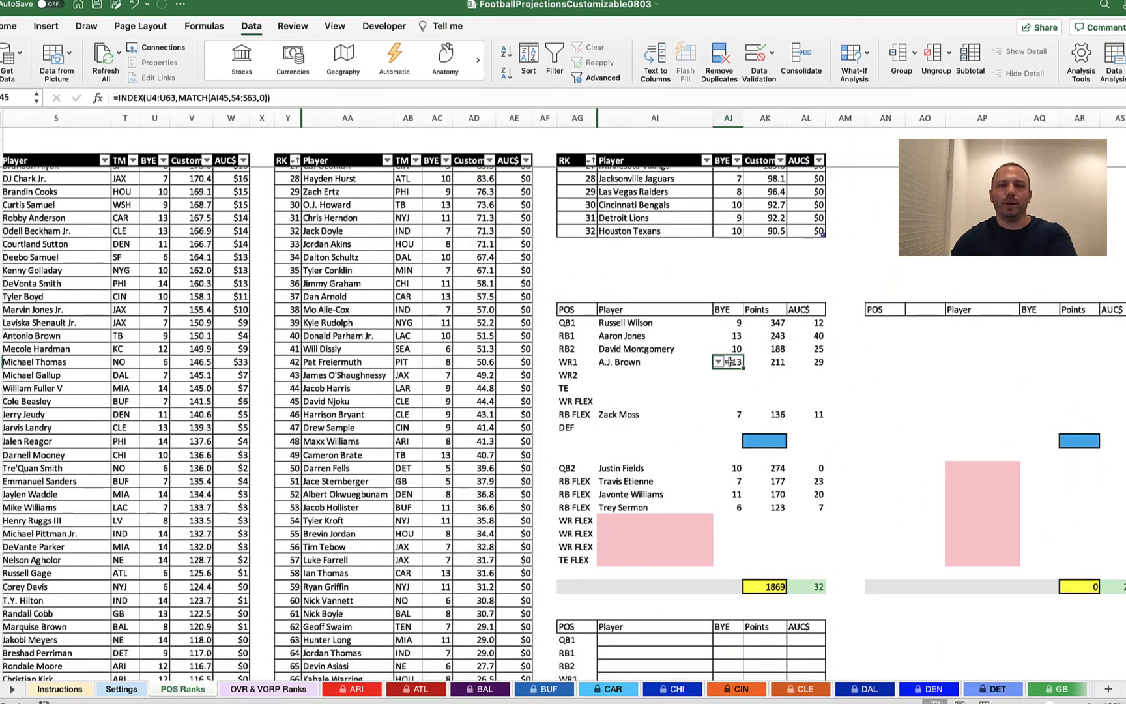
{"action": "left_click", "coordinate": [147, 98]}
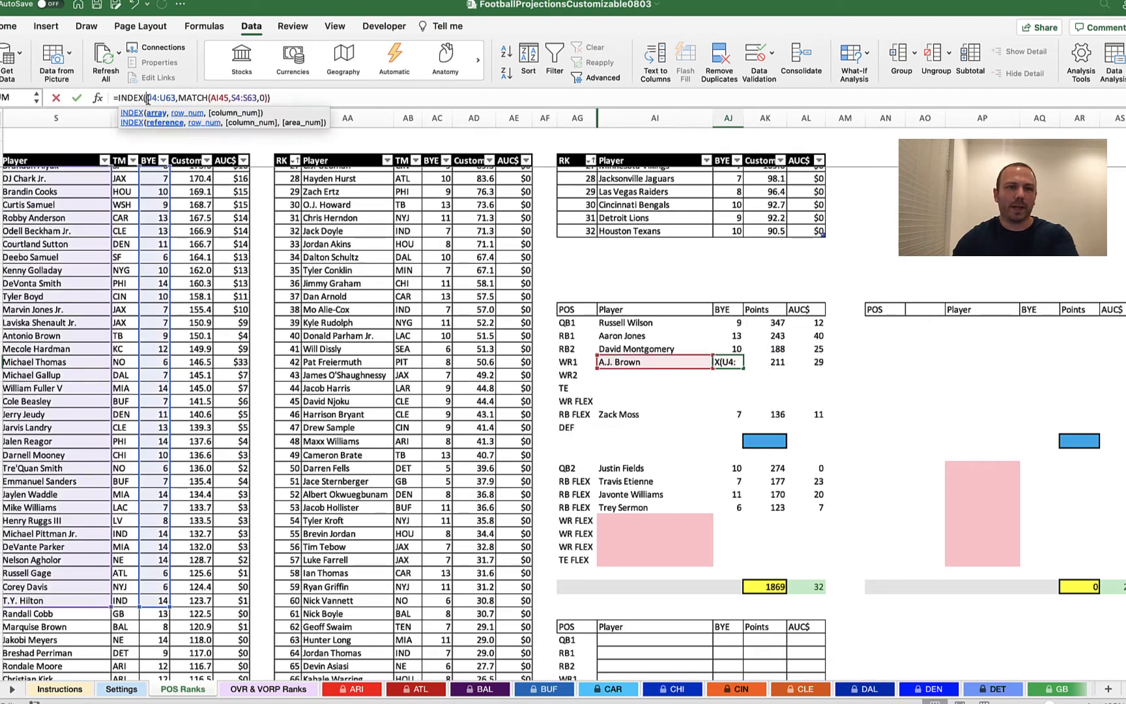
{"action": "type", "text": "$U"}
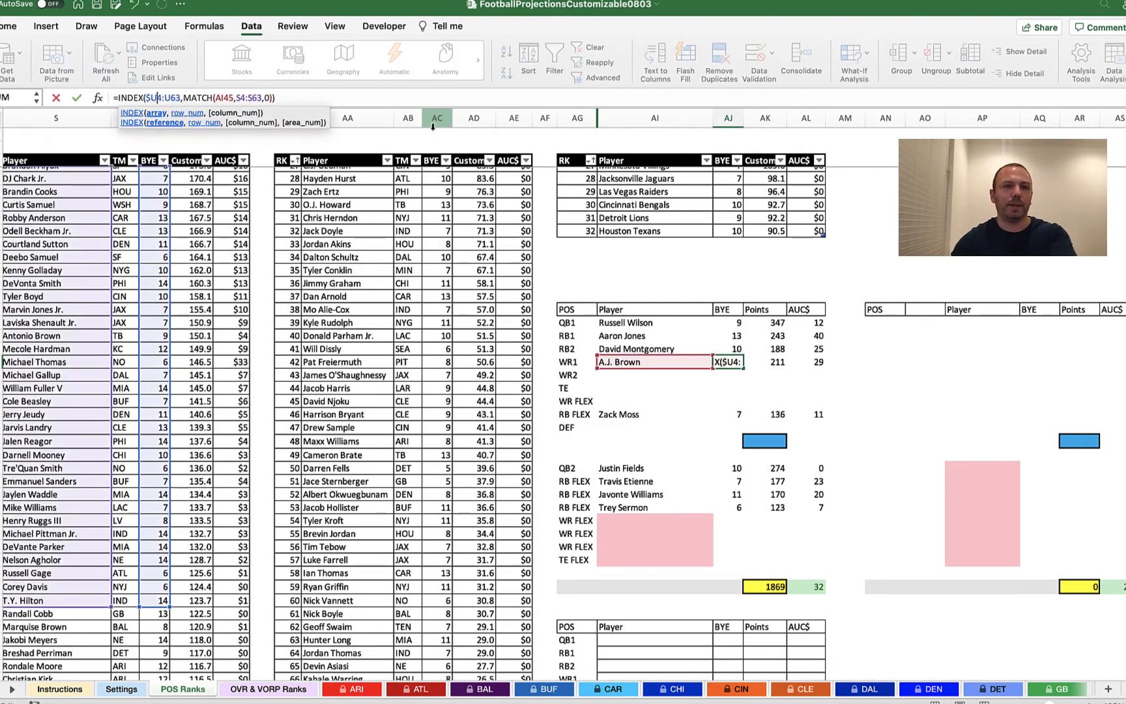
{"action": "type", "text": "$"}
{"action": "key", "text": "Right"}
{"action": "type", "text": "$"}
{"action": "key", "text": "Right"}
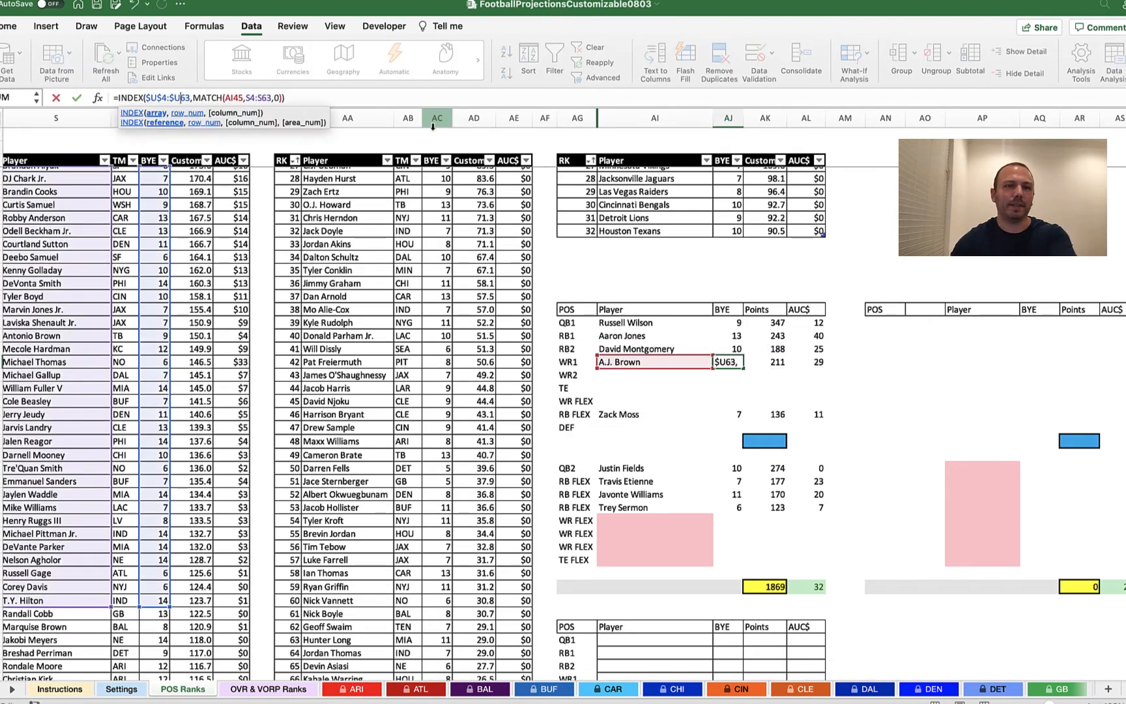
{"action": "type", "text": "$"}
{"action": "key", "text": "Right"}
{"action": "key", "text": "Right"}
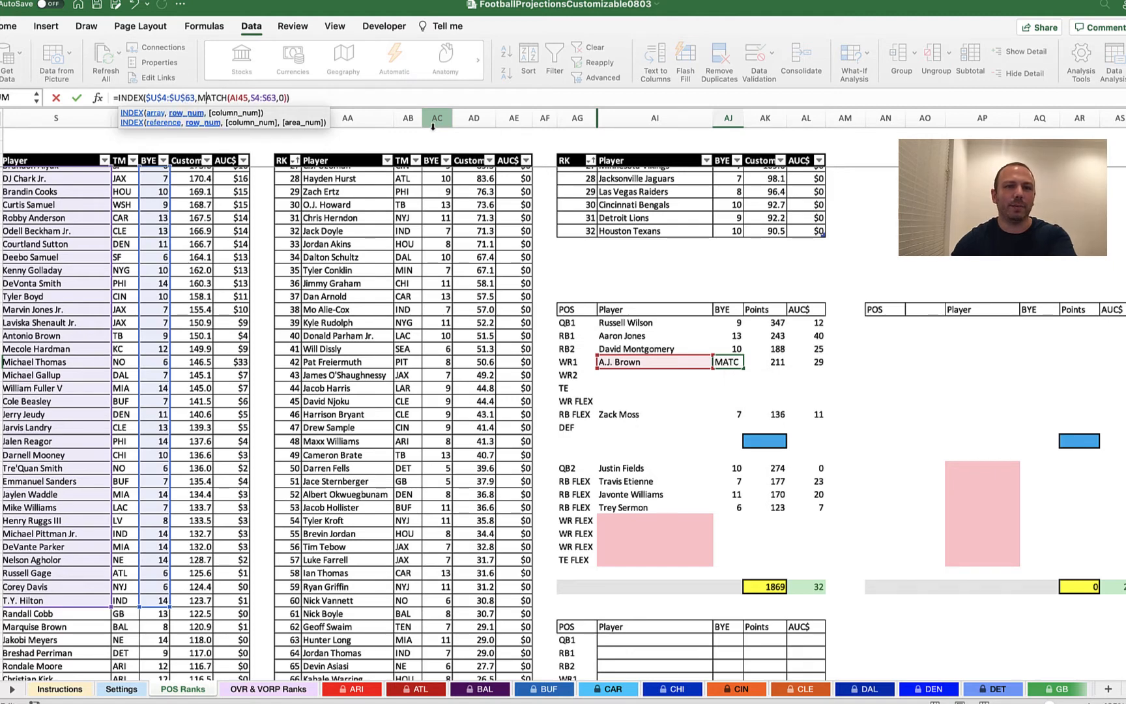
Make the MATCH lookup array in the WR1 BYE formula absolute as $S$4:$S$63, keeping AI45 relative.
{"action": "key", "text": "Right"}
{"action": "key", "text": "Right"}
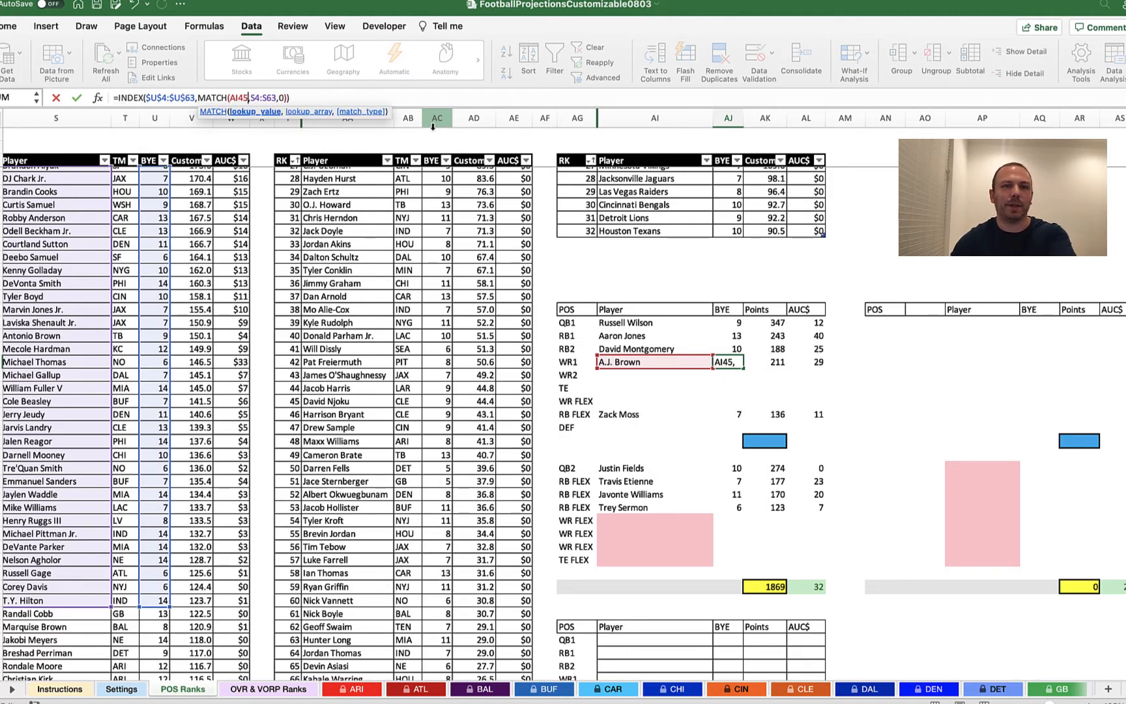
{"action": "key", "text": "Right"}
{"action": "type", "text": "$"}
{"action": "key", "text": "Right"}
{"action": "type", "text": "$"}
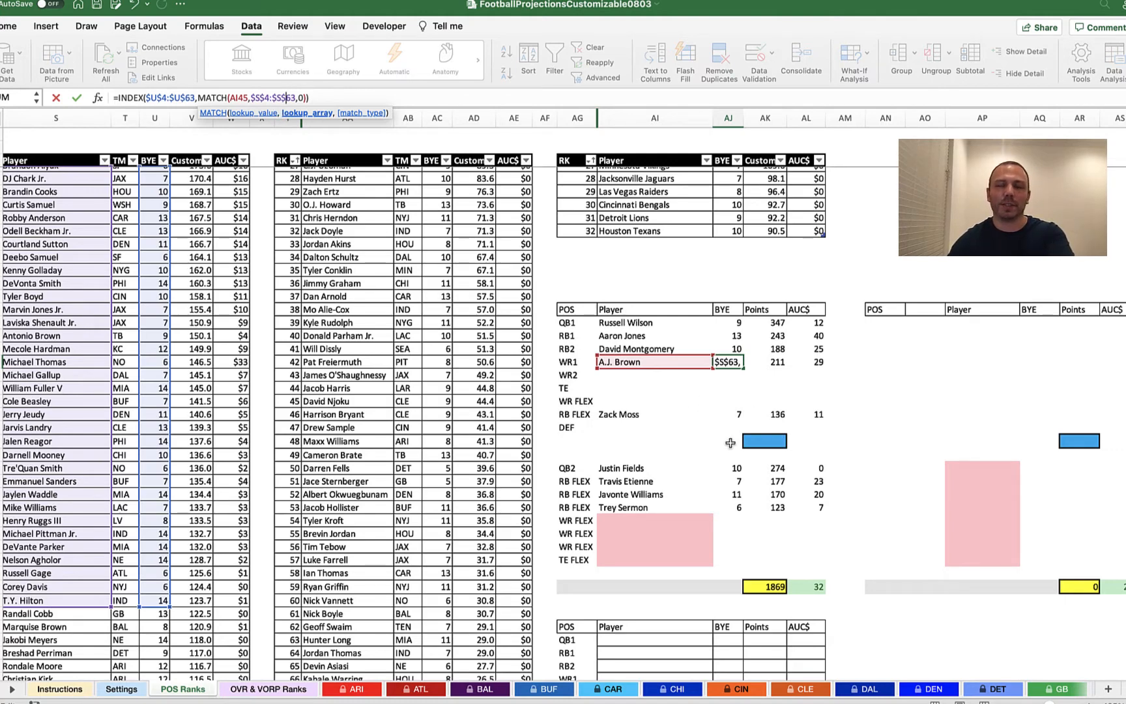
Make the INDEX array in the WR1 Points formula absolute as $V$4:$V$63.
{"action": "left_click", "coordinate": [776, 365]}
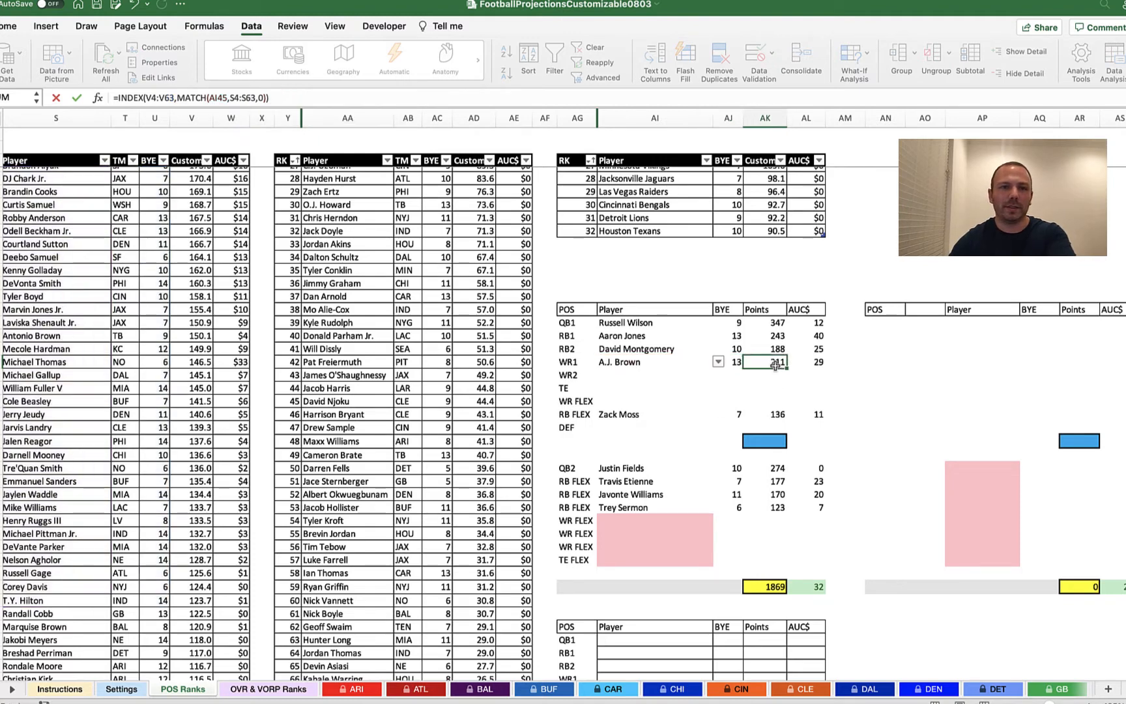
{"action": "left_click", "coordinate": [146, 97]}
{"action": "type", "text": "$"}
{"action": "key", "text": "Right"}
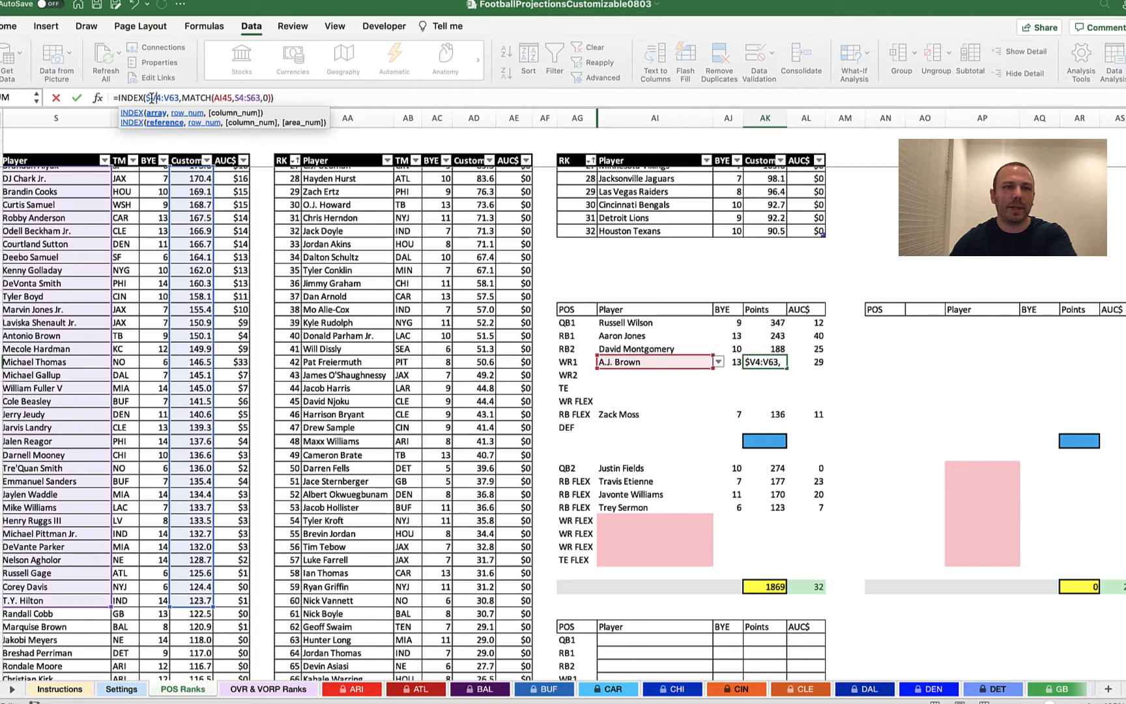
{"action": "type", "text": "$S"}
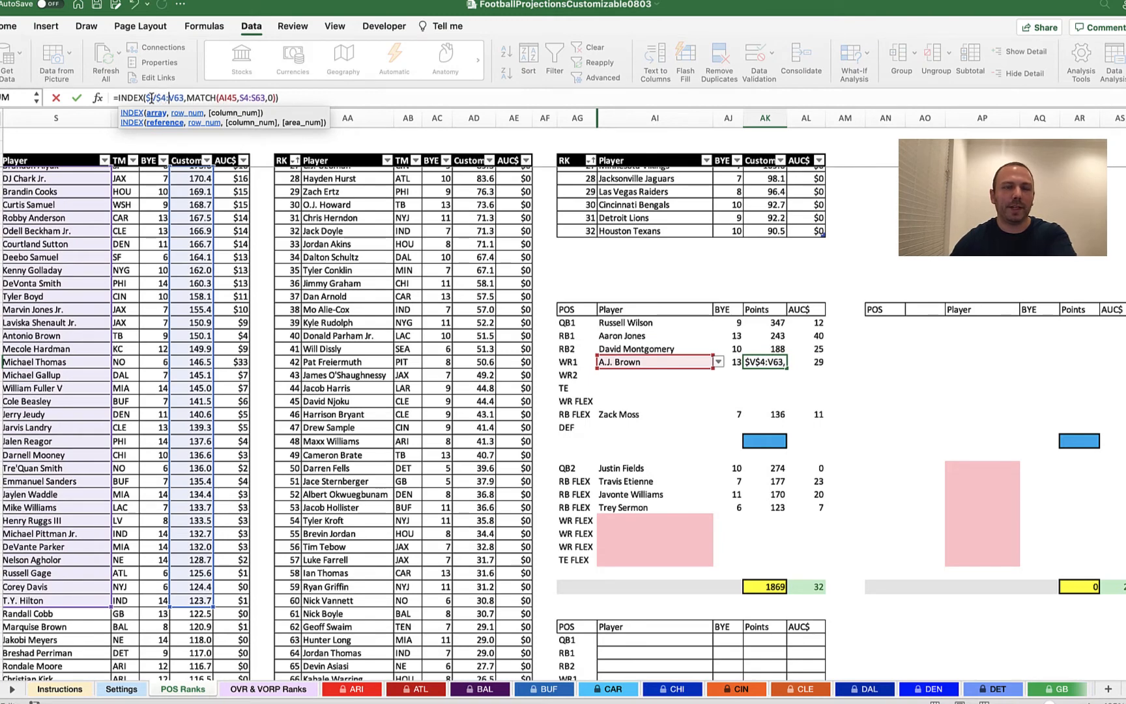
{"action": "type", "text": "$"}
{"action": "key", "text": "Right"}
{"action": "type", "text": "$"}
{"action": "key", "text": "Right"}
{"action": "key", "text": "Right"}
{"action": "key", "text": "Right"}
{"action": "key", "text": "Right"}
{"action": "key", "text": "Right"}
{"action": "key", "text": "Right"}
{"action": "key", "text": "Right"}
{"action": "key", "text": "Right"}
{"action": "key", "text": "Right"}
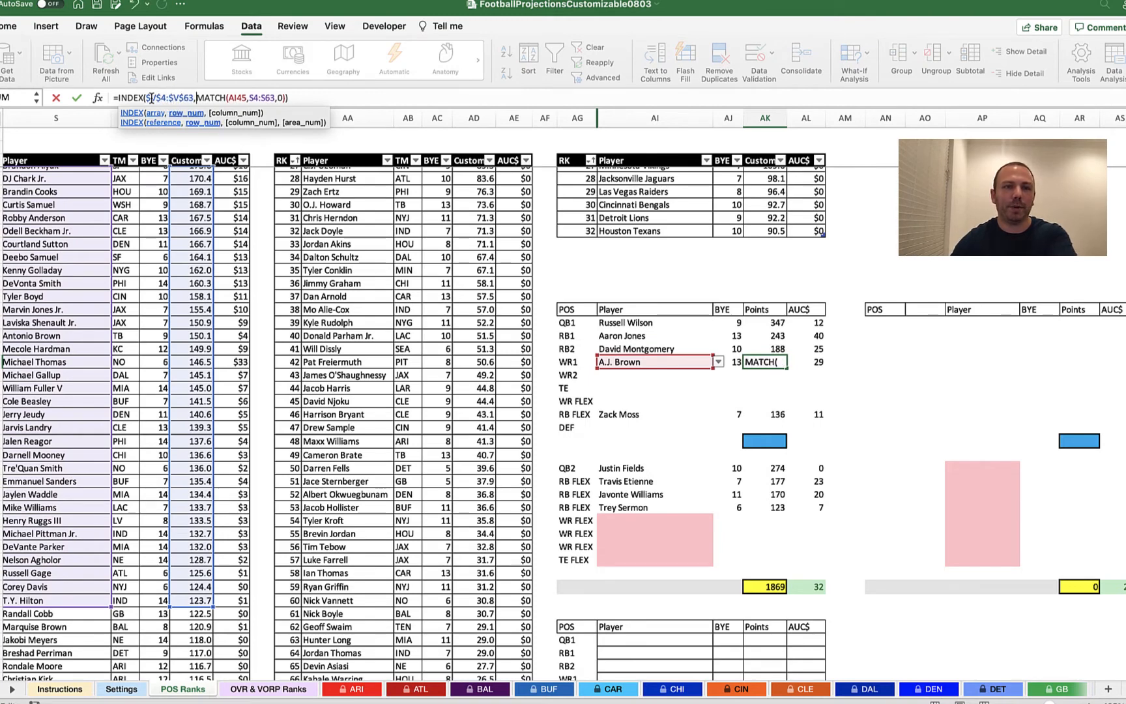
Make the MATCH lookup array in the WR1 Points formula absolute as $S$4:$S$63, keeping AI45 relative.
{"action": "key", "text": "Right"}
{"action": "key", "text": "Right"}
{"action": "key", "text": "Right"}
{"action": "key", "text": "Right"}
{"action": "key", "text": "Right"}
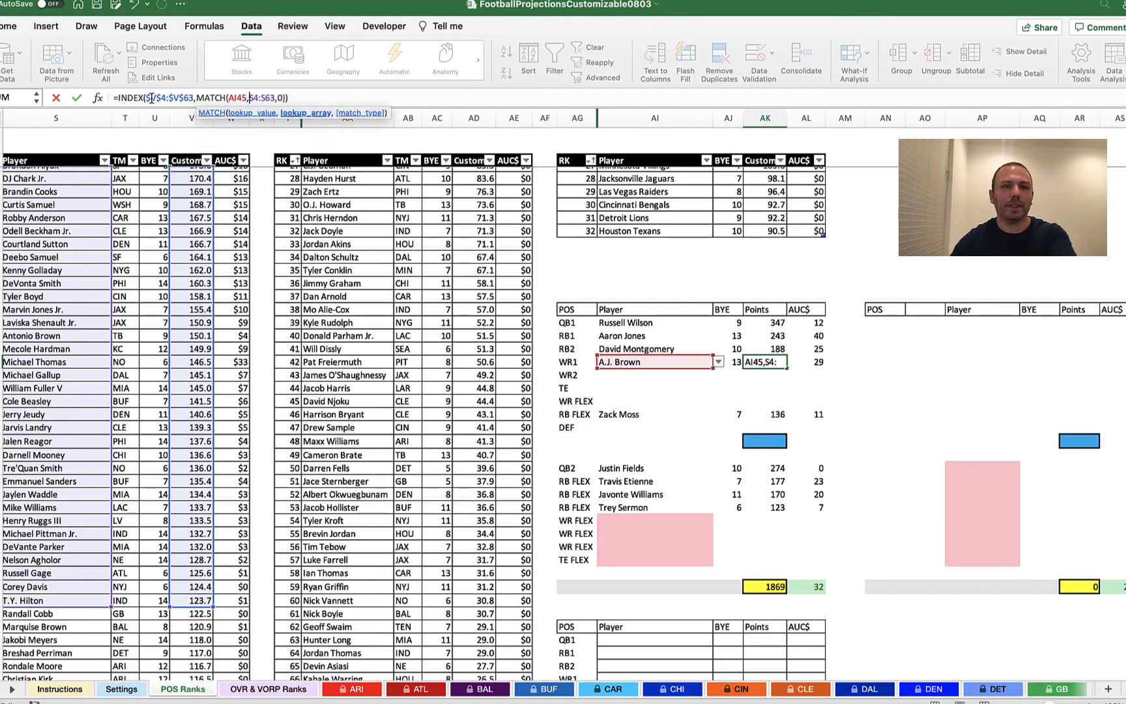
{"action": "type", "text": "$"}
{"action": "key", "text": "Right"}
{"action": "type", "text": "$"}
{"action": "key", "text": "Right"}
{"action": "key", "text": "Right"}
{"action": "type", "text": "$"}
{"action": "key", "text": "Right"}
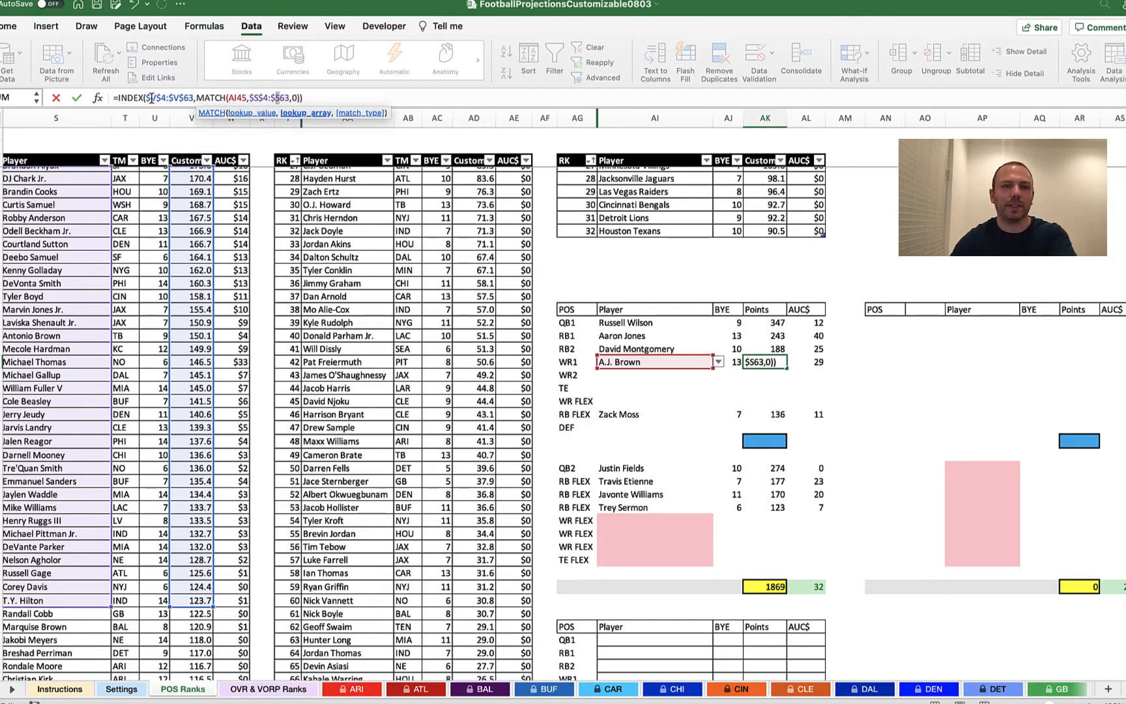
{"action": "type", "text": "$"}
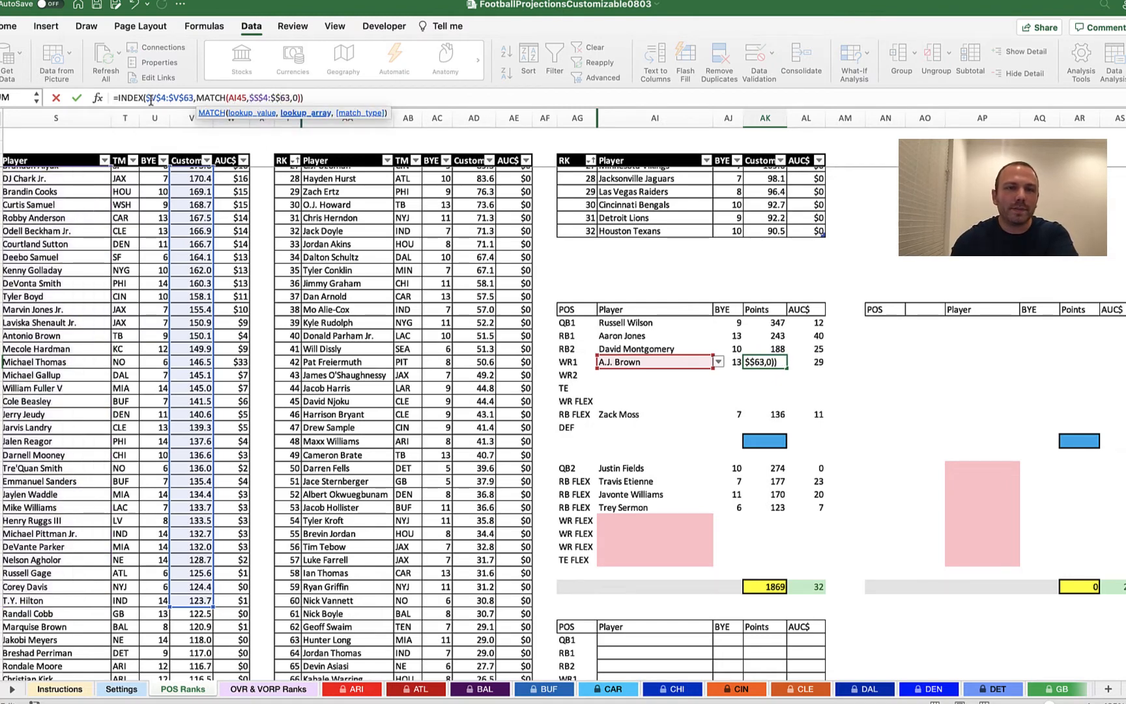
{"action": "key", "text": "BackSpace"}
{"action": "key", "text": "BackSpace"}
{"action": "type", "text": "S"}
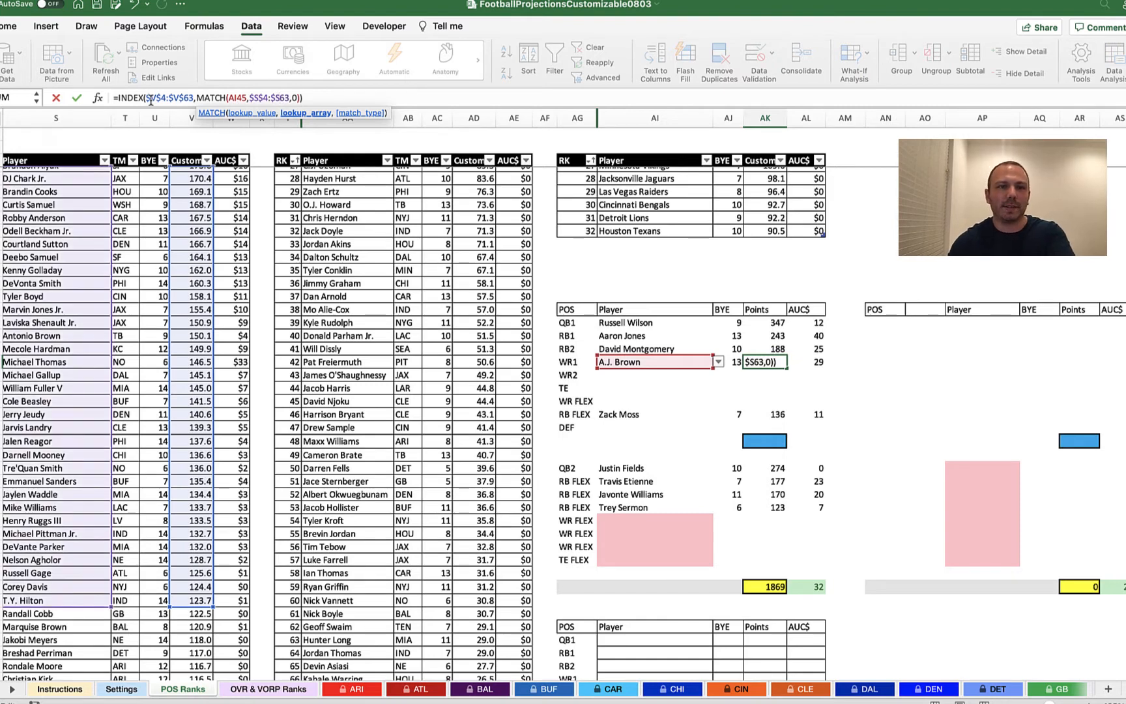
{"action": "type", "text": "$"}
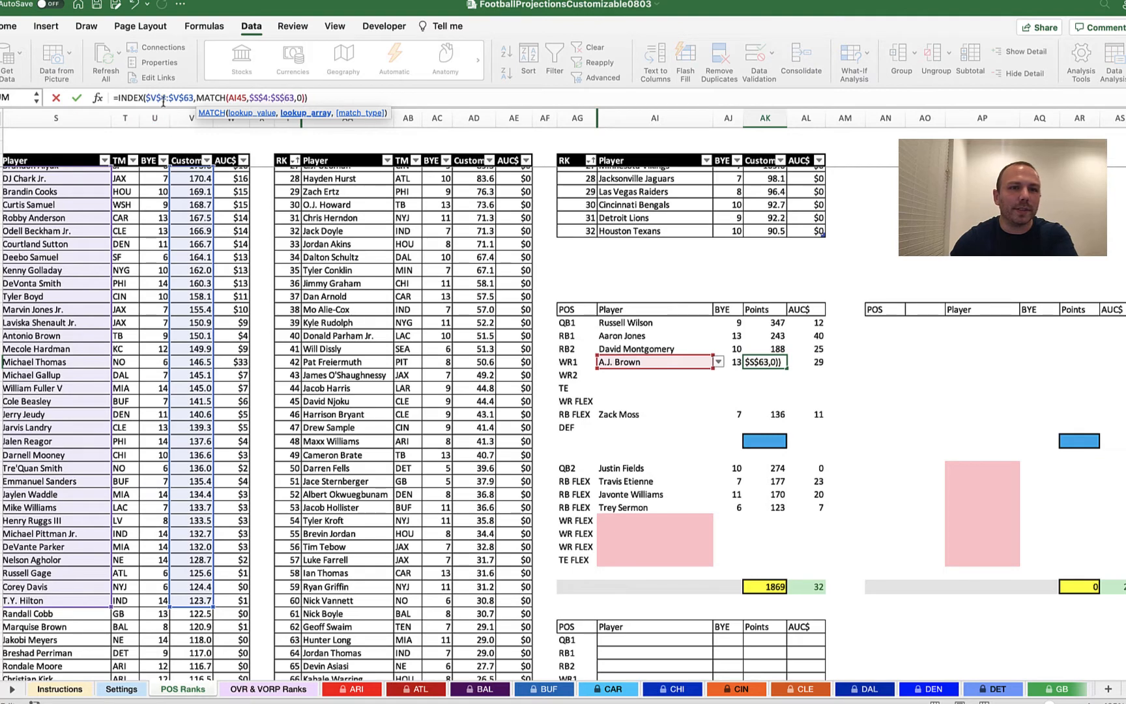
{"action": "key", "text": "Tab"}
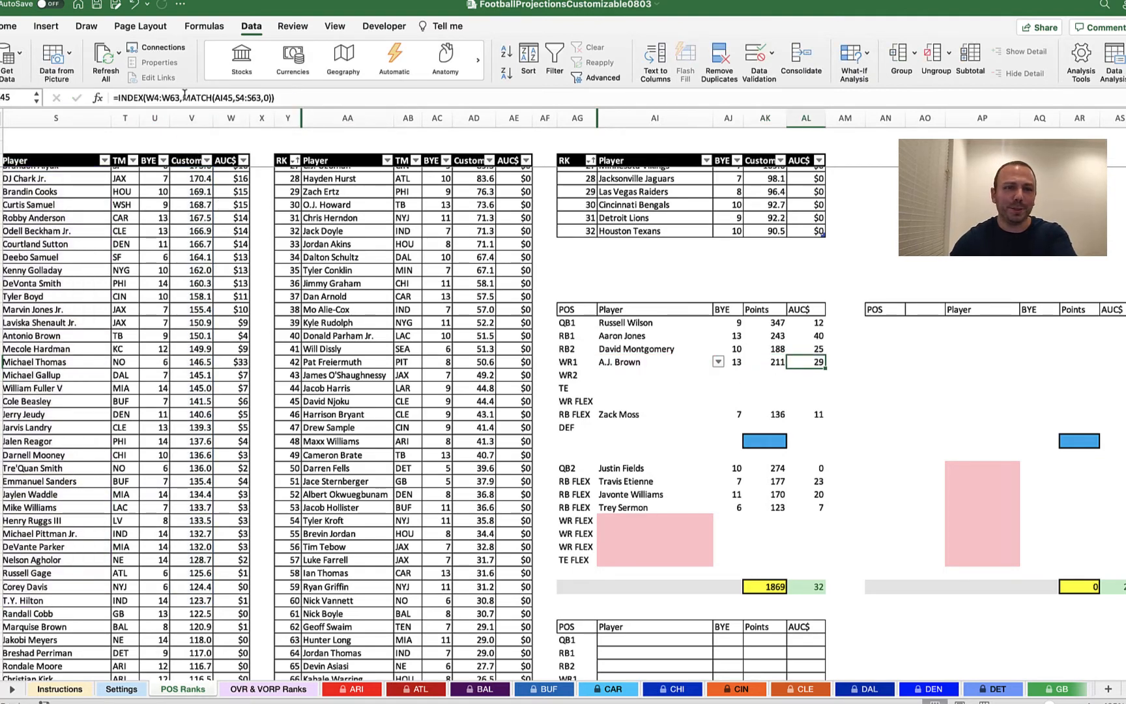
Make the INDEX array in the WR1 AUC$ formula absolute as $W$4:$W$63.
{"action": "left_click", "coordinate": [147, 98]}
{"action": "type", "text": "$W"}
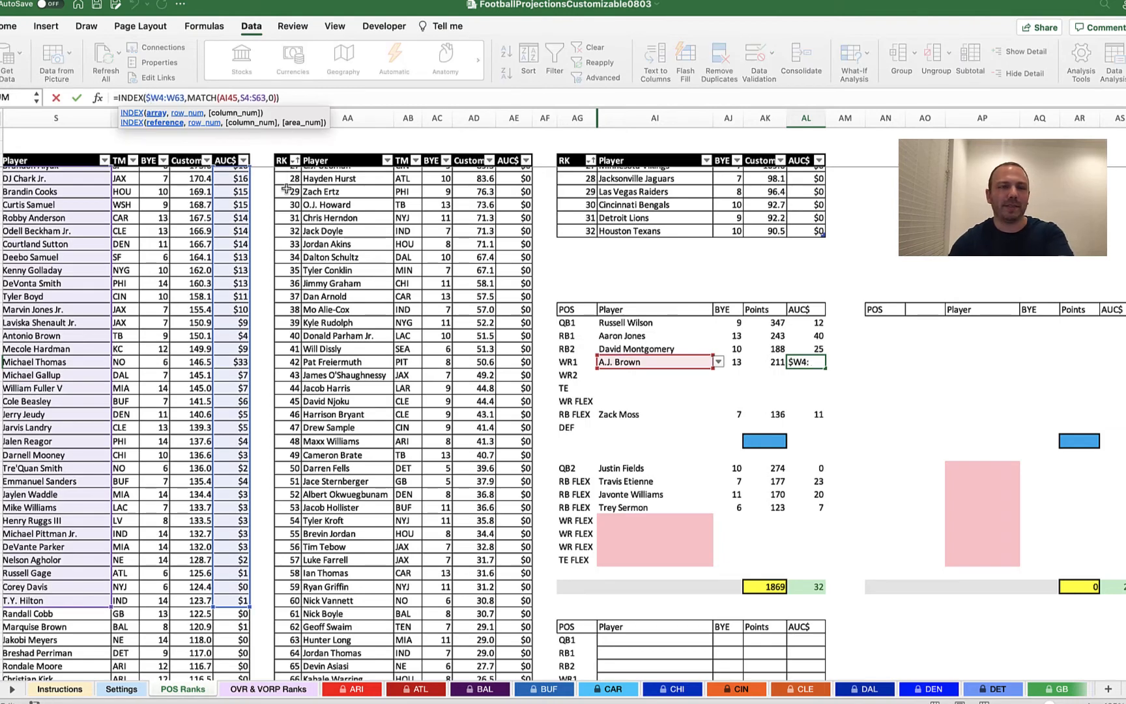
{"action": "type", "text": "$"}
{"action": "key", "text": "Right"}
{"action": "key", "text": "Right"}
{"action": "type", "text": "$W"}
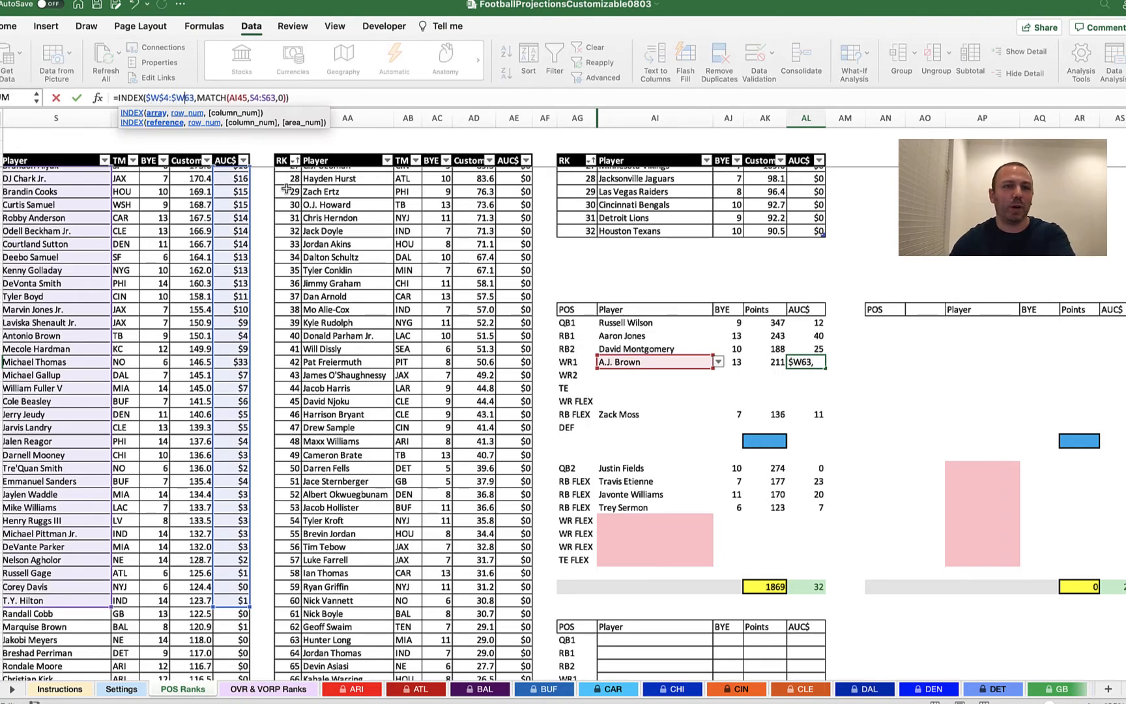
{"action": "type", "text": "$"}
{"action": "key", "text": "Right"}
{"action": "key", "text": "Right"}
{"action": "key", "text": "Right"}
{"action": "key", "text": "Right"}
{"action": "key", "text": "Right"}
{"action": "key", "text": "Right"}
{"action": "key", "text": "Right"}
{"action": "key", "text": "Right"}
{"action": "key", "text": "Right"}
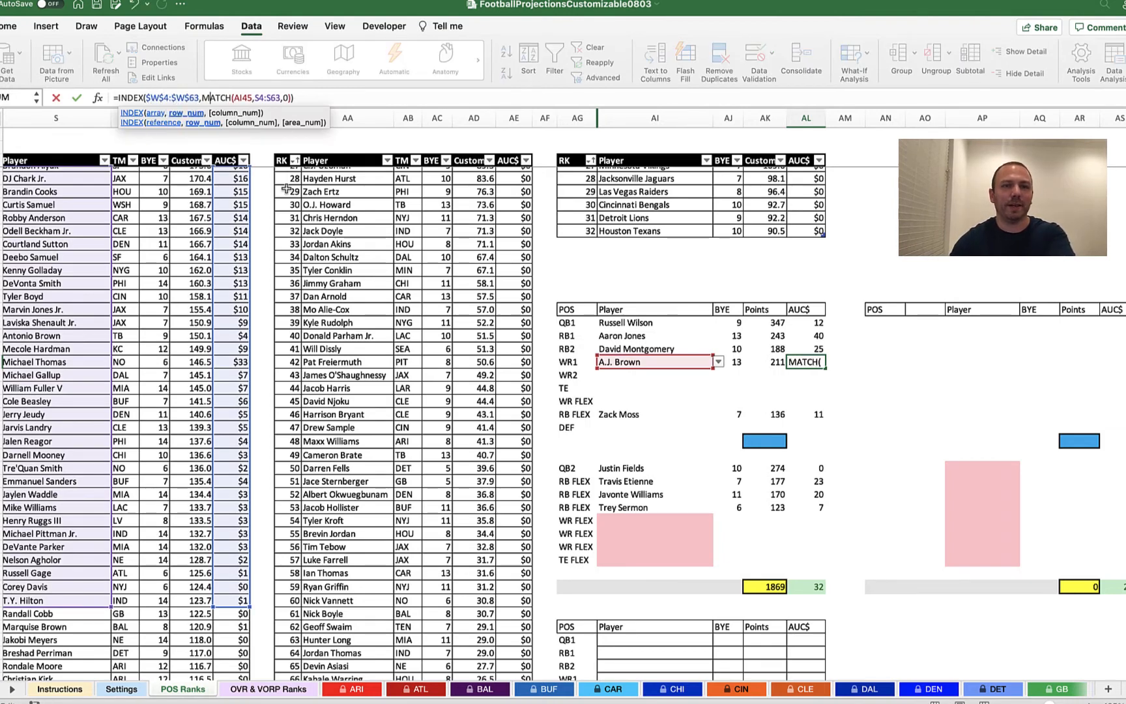
Make the MATCH lookup array in the WR1 AUC$ formula absolute as $S$4:$S$63, keeping AI45 relative.
{"action": "key", "text": "Right"}
{"action": "key", "text": "Right"}
{"action": "key", "text": "Right"}
{"action": "key", "text": "Right"}
{"action": "key", "text": "Right"}
{"action": "type", "text": "$"}
{"action": "key", "text": "Right"}
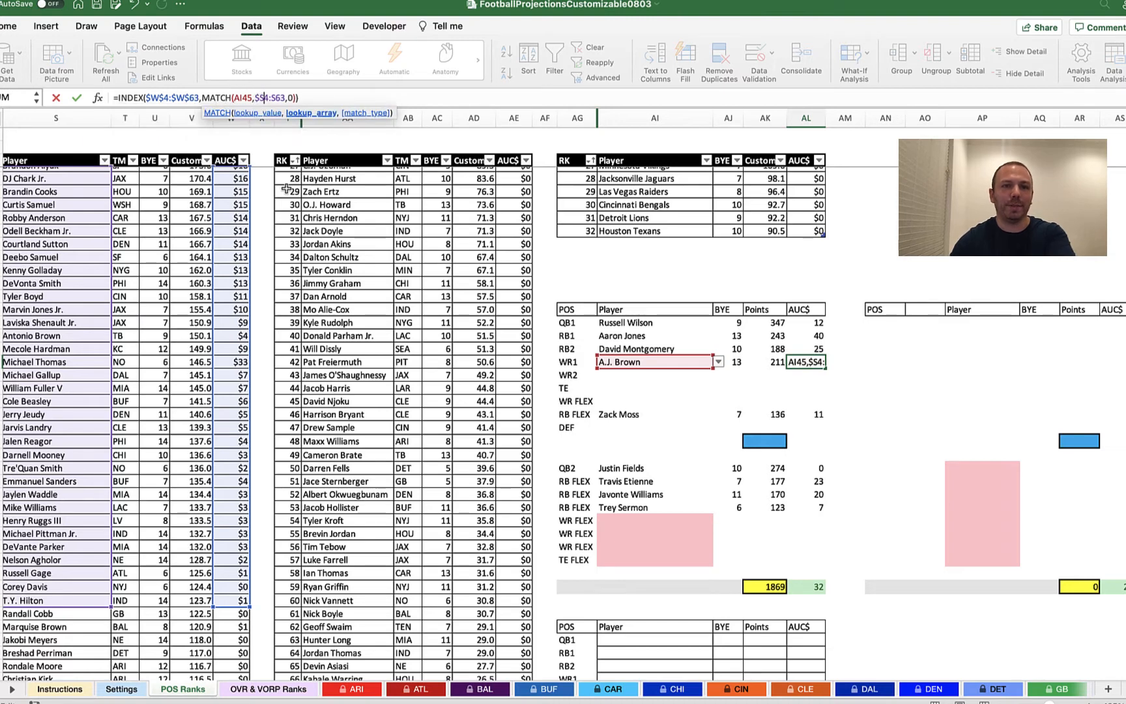
{"action": "type", "text": "$"}
{"action": "key", "text": "Right"}
{"action": "key", "text": "Right"}
{"action": "type", "text": "$"}
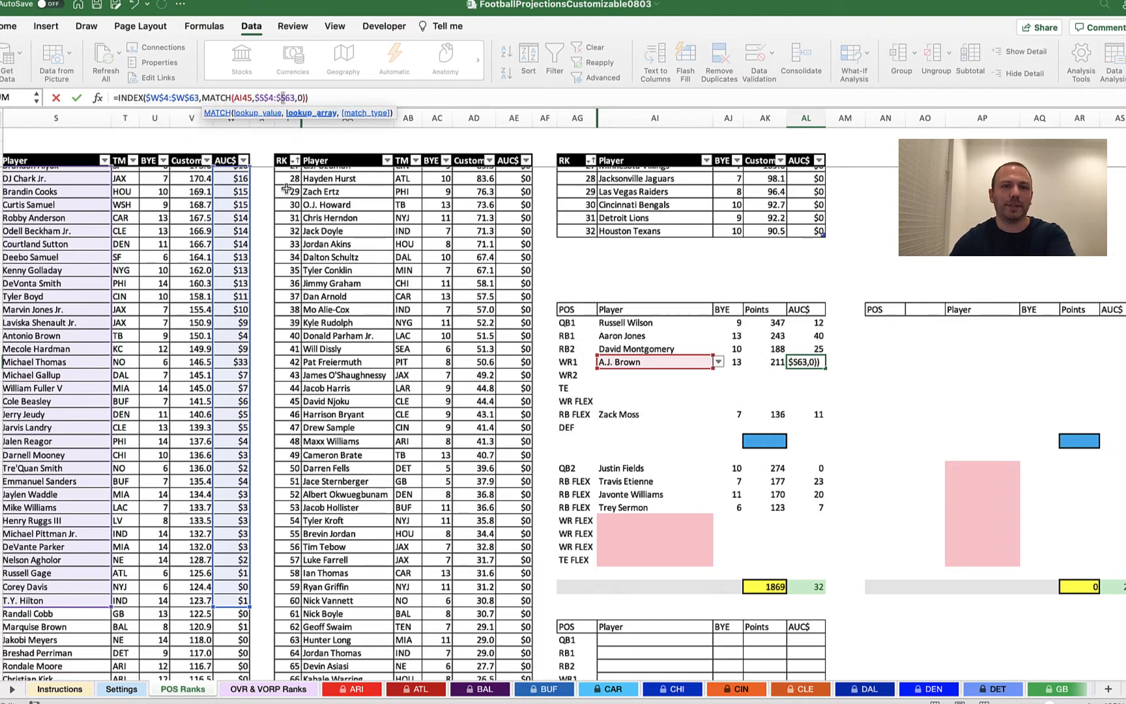
{"action": "key", "text": "Right"}
{"action": "type", "text": "$"}
{"action": "key", "text": "Left"}
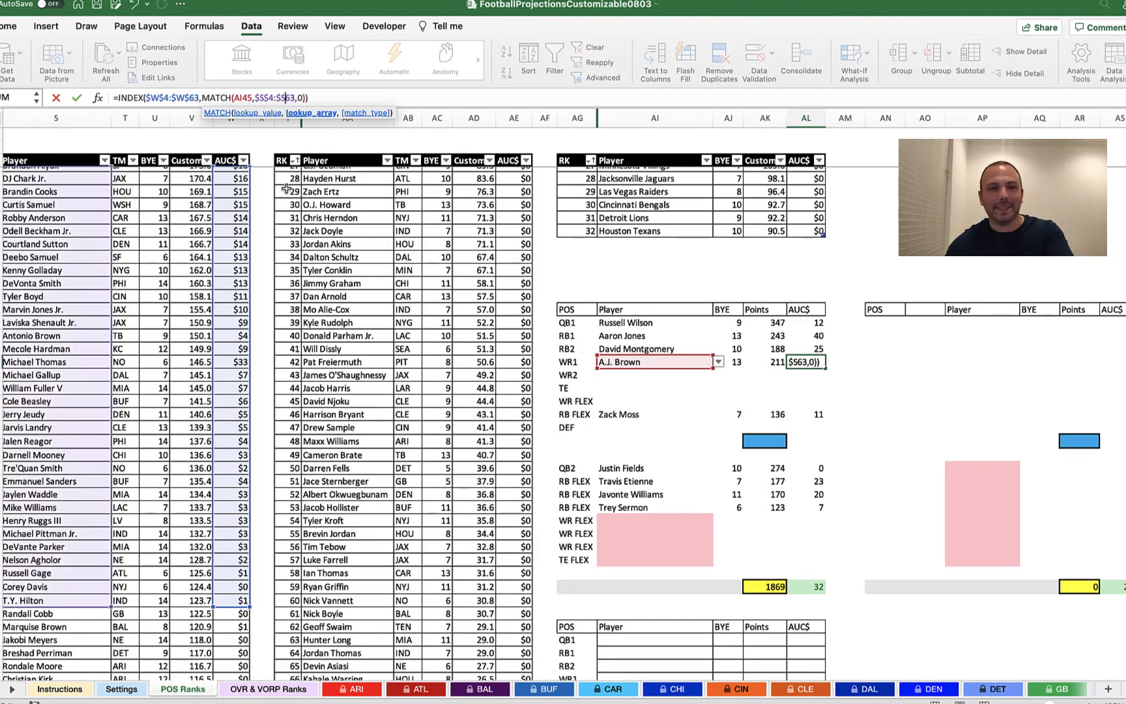
{"action": "type", "text": "$"}
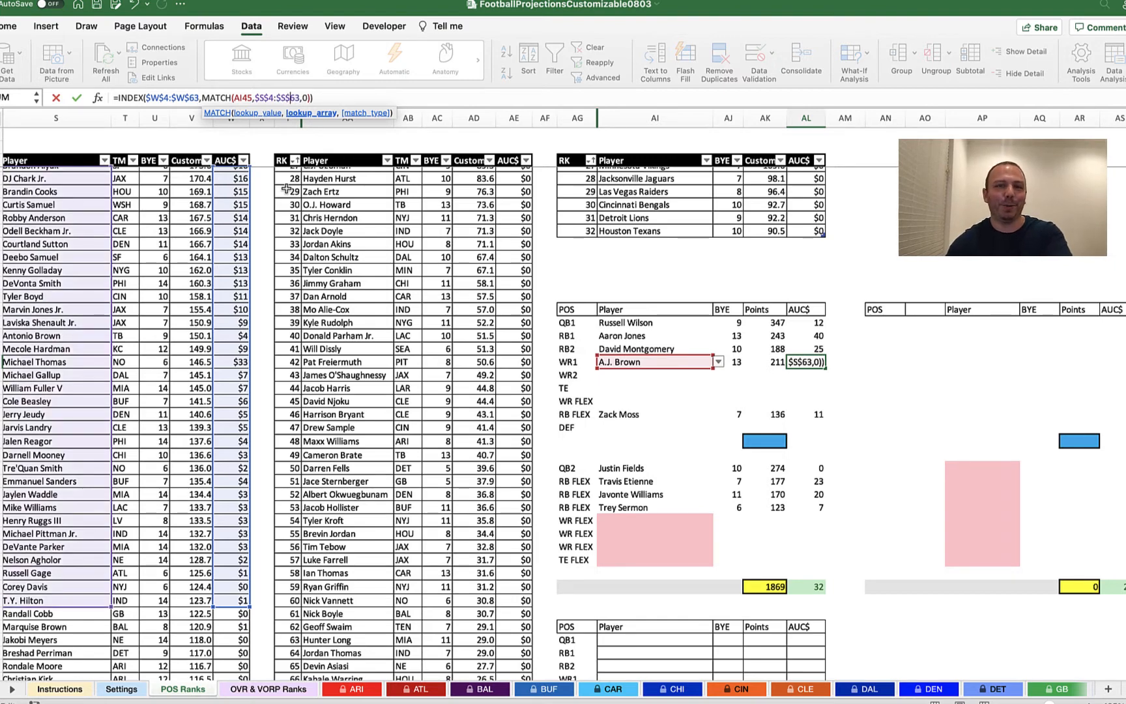
{"action": "key", "text": "Return"}
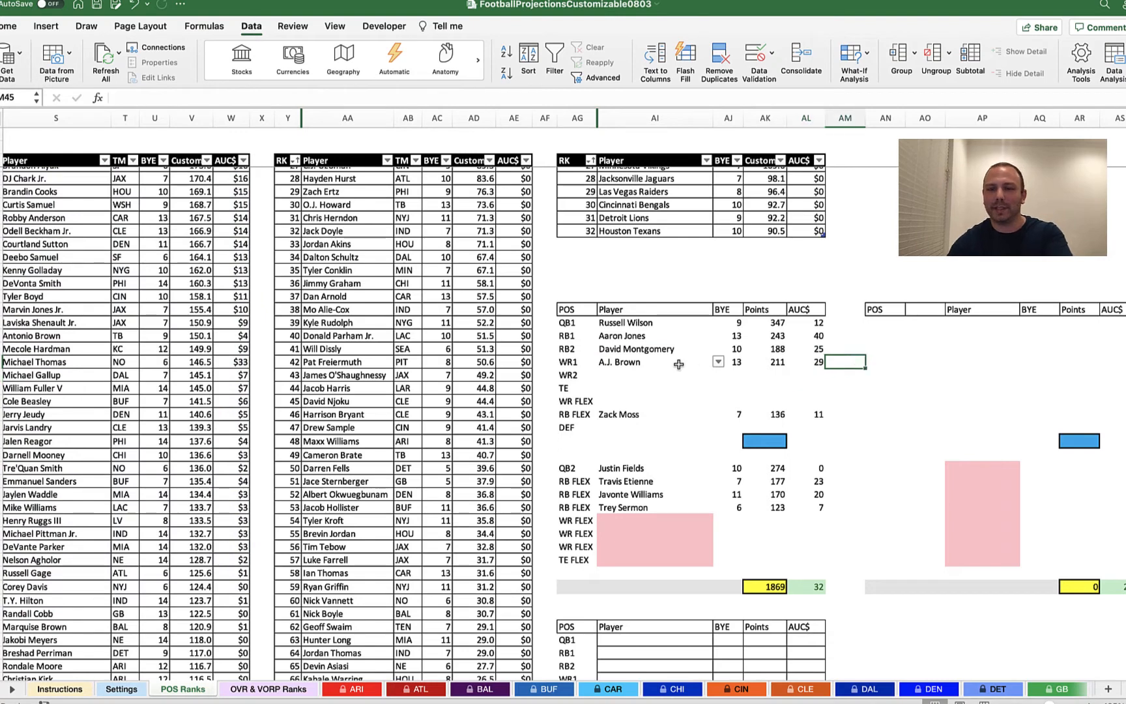
Copy the WR1 row's player dropdown and BYE, Points and AUC$ formulas into the WR2 row.
{"action": "left_click_drag", "start_coordinate": [678, 365], "coordinate": [814, 362]}
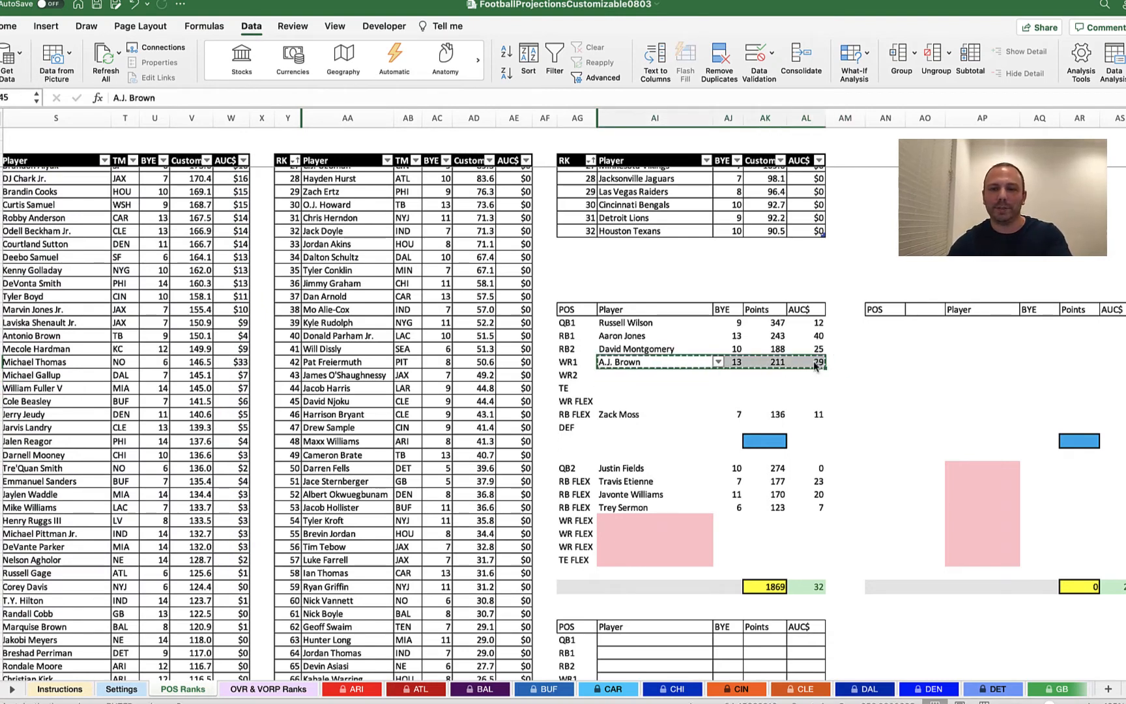
{"action": "left_click", "coordinate": [646, 377]}
{"action": "key", "text": "super+v"}
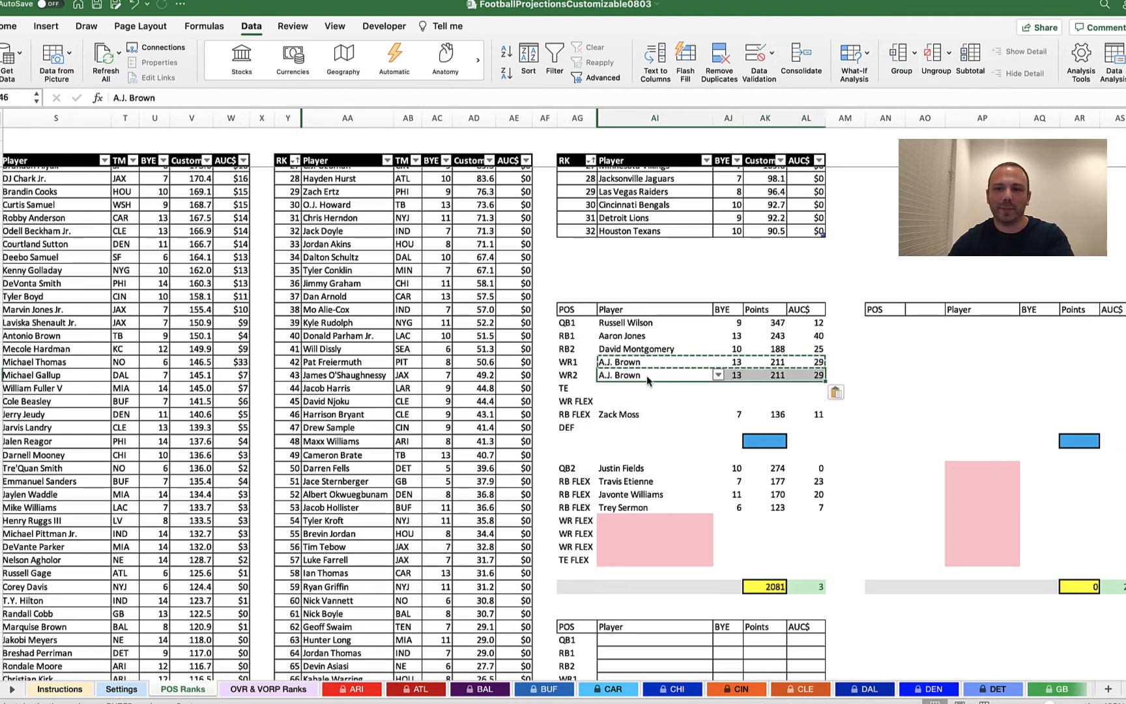
Paste the copied WR1 player dropdown and lookup formulas into the starting WR FLEX row and the three bench WR FLEX rows.
{"action": "left_click", "coordinate": [630, 401]}
{"action": "key", "text": "super+v"}
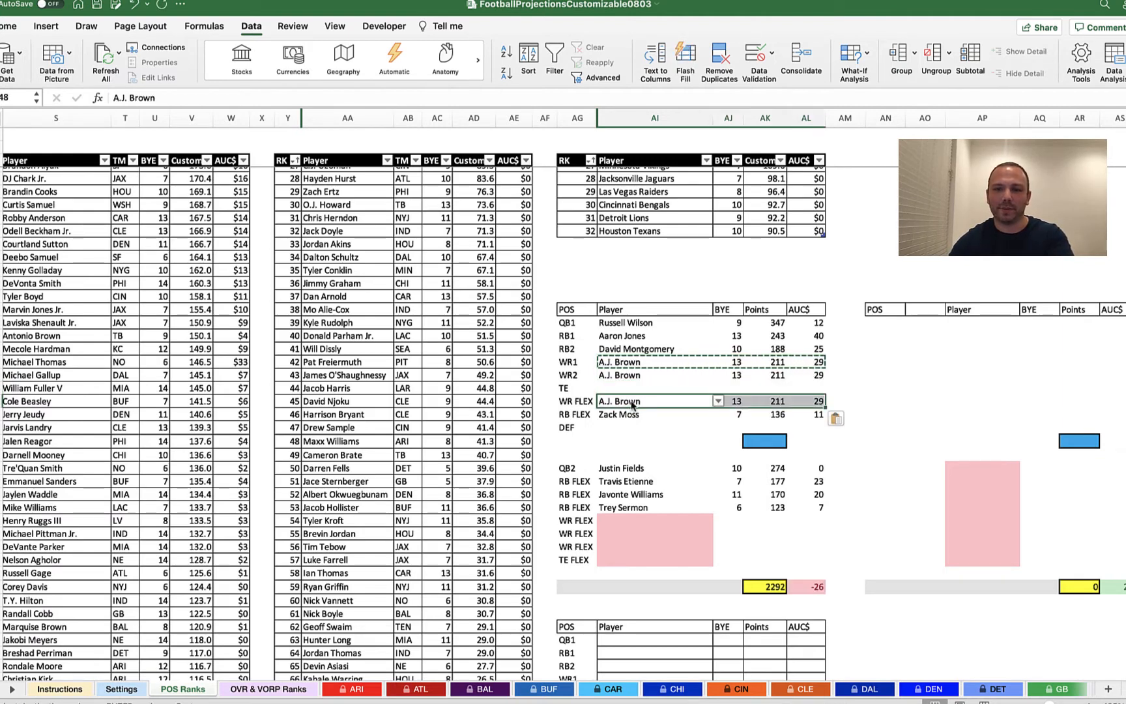
{"action": "left_click", "coordinate": [640, 515]}
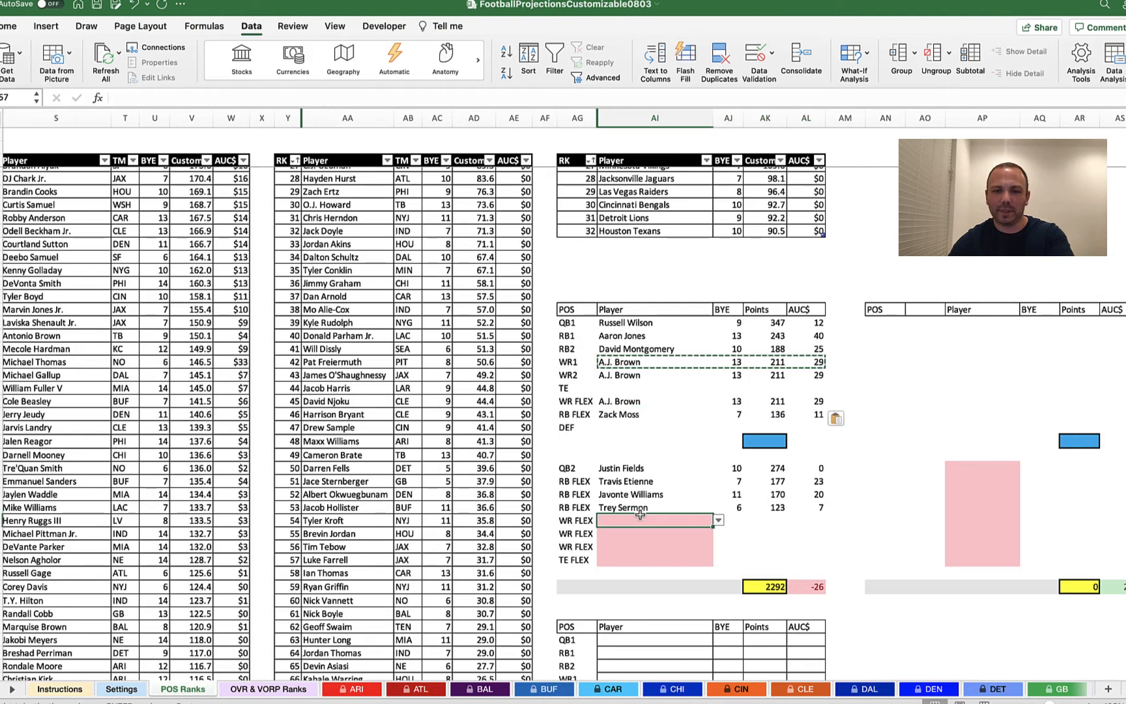
{"action": "key", "text": "super+v"}
{"action": "left_click", "coordinate": [631, 535]}
{"action": "key", "text": "super+v"}
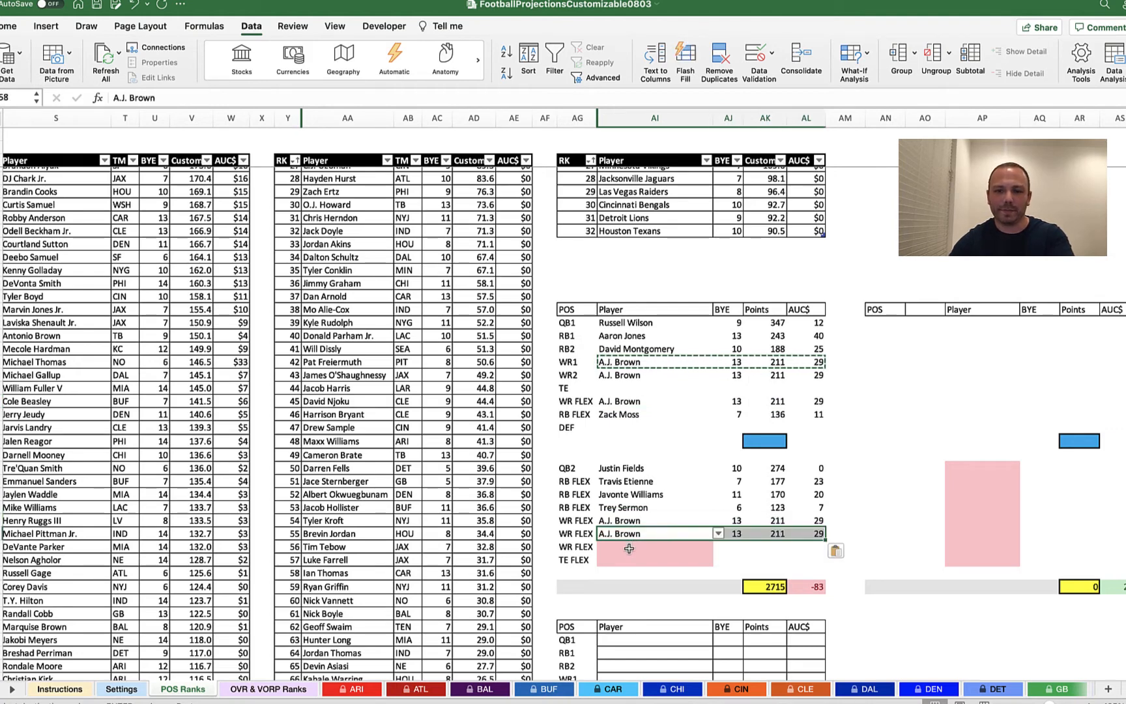
{"action": "left_click", "coordinate": [631, 547]}
{"action": "key", "text": "super+v"}
{"action": "left_click", "coordinate": [854, 481]}
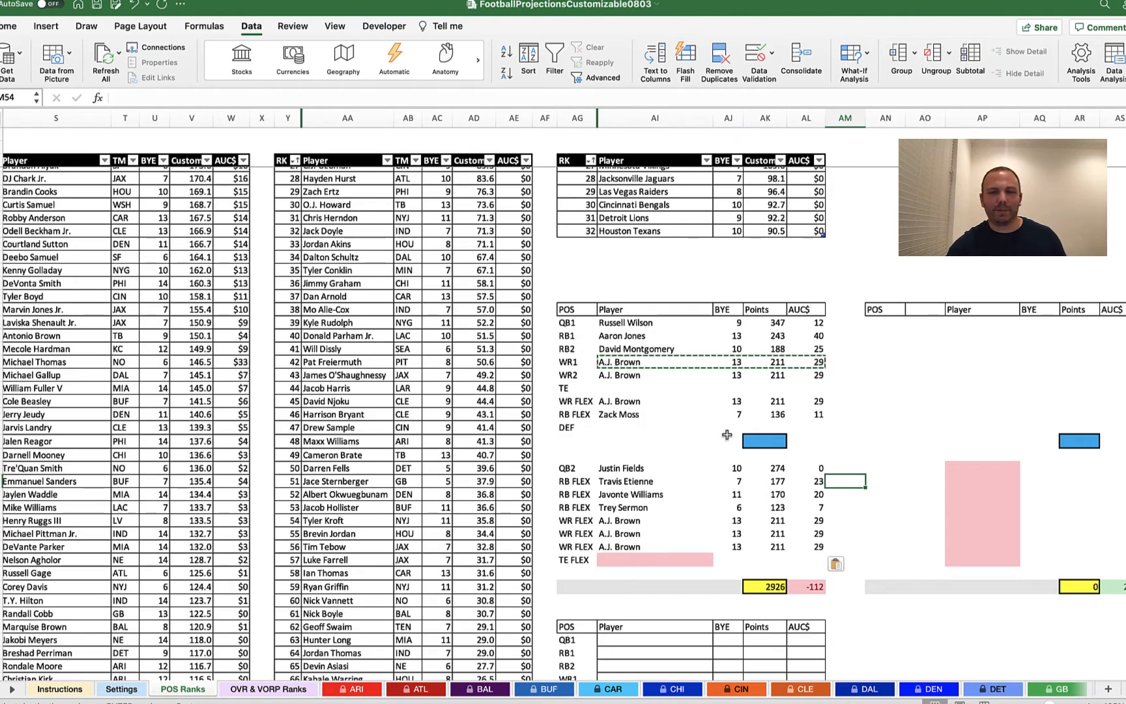
Clear the player from the starting WR FLEX row and check the row's BYE formula.
{"action": "left_click", "coordinate": [645, 401]}
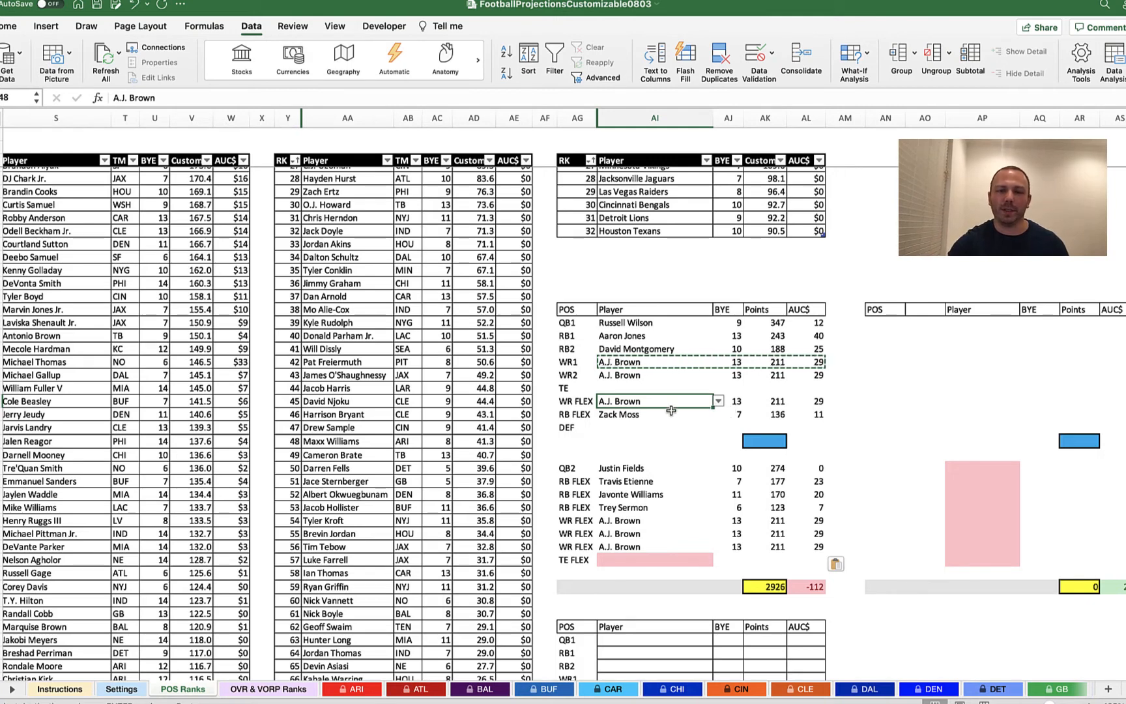
{"action": "key", "text": "Delete"}
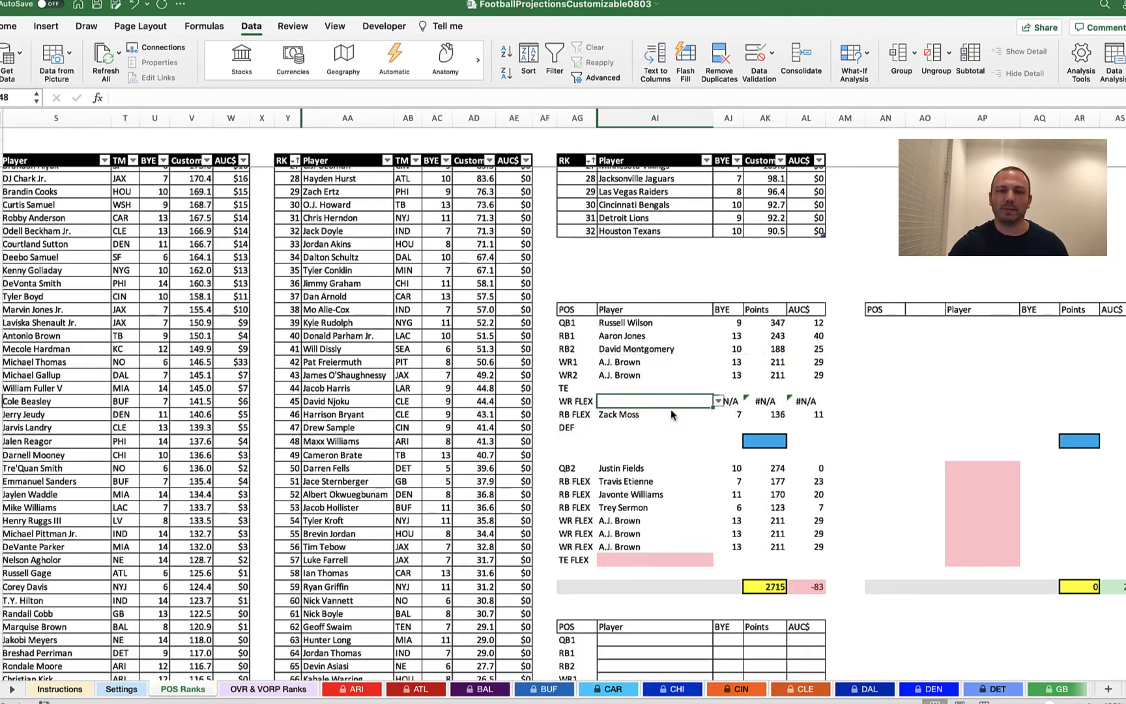
{"action": "left_click", "coordinate": [919, 401]}
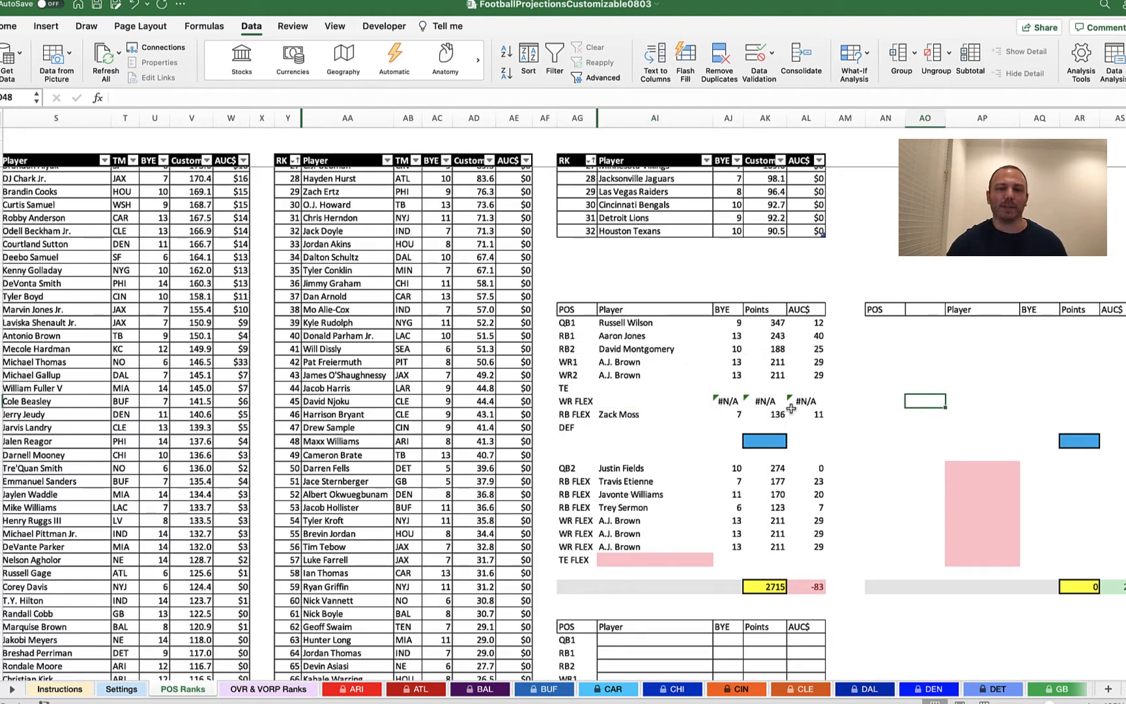
{"action": "left_click", "coordinate": [729, 401]}
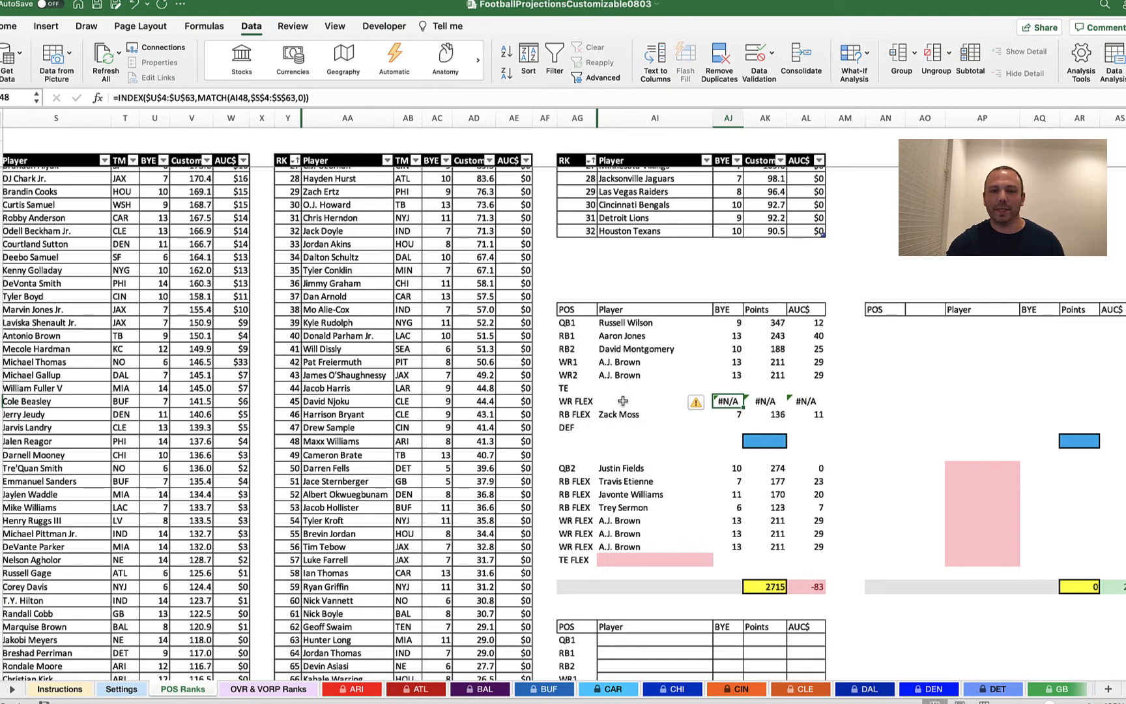
{"action": "left_click", "coordinate": [657, 402]}
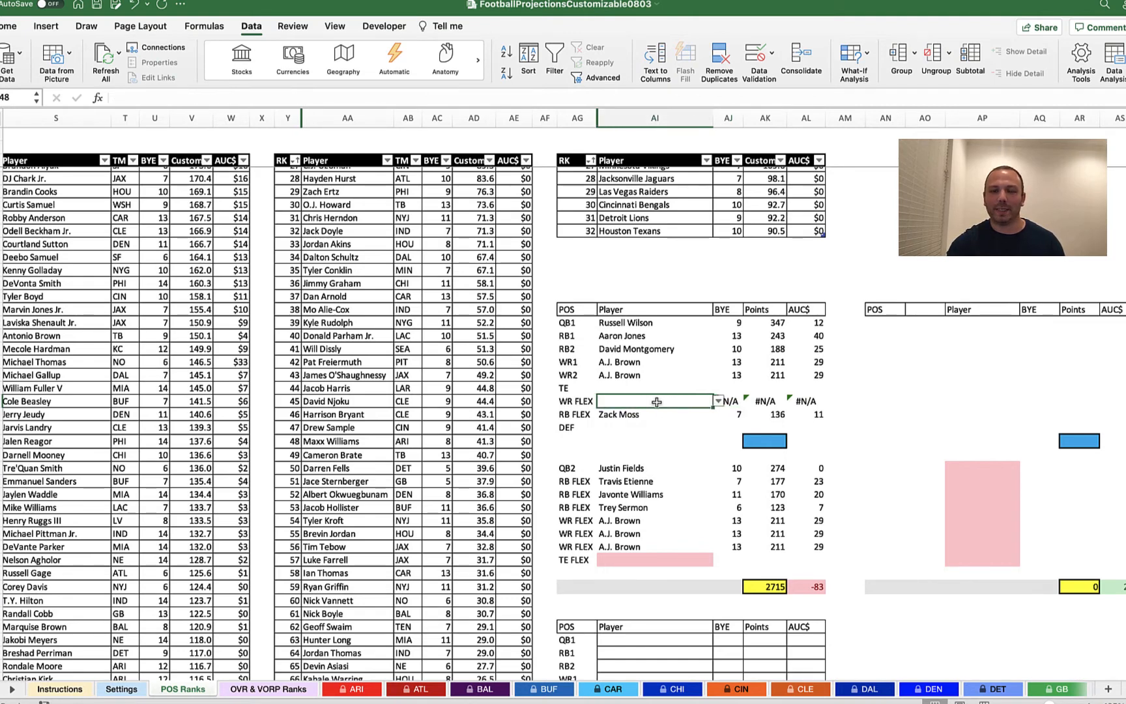
Create a conditional formatting rule for cells containing errors on the BYE, Points and AUC$ cells of the starting WR FLEX and RB FLEX rows.
{"action": "left_click_drag", "start_coordinate": [803, 418], "coordinate": [728, 399]}
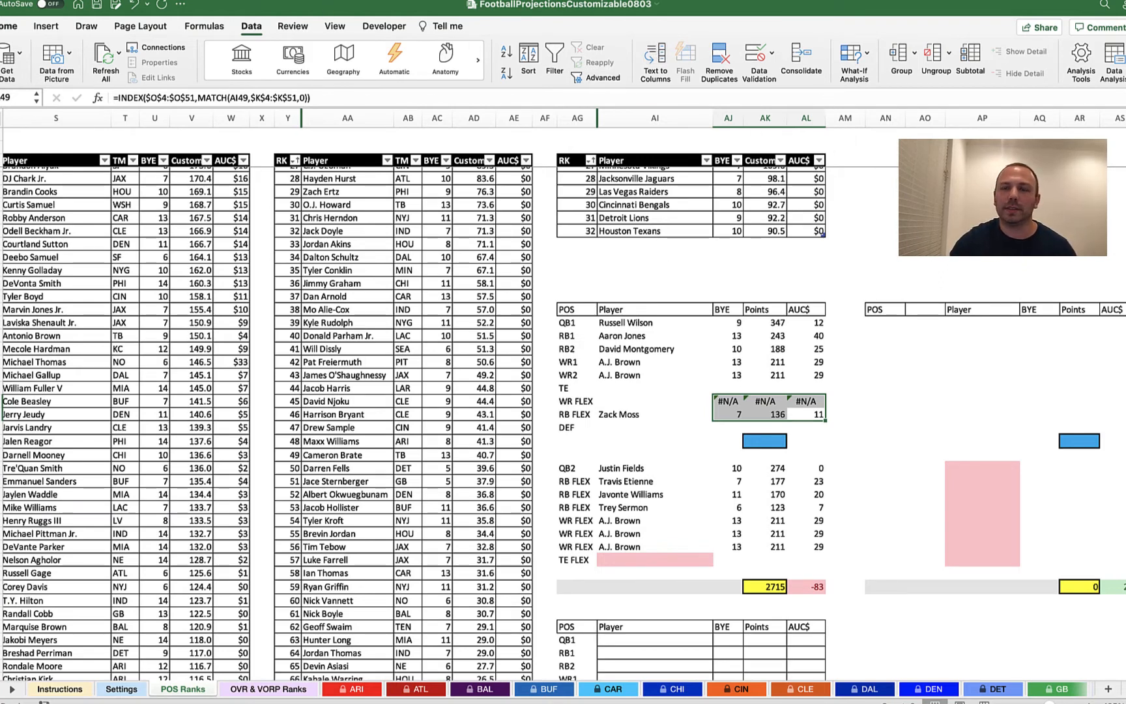
{"action": "left_click", "coordinate": [16, 26]}
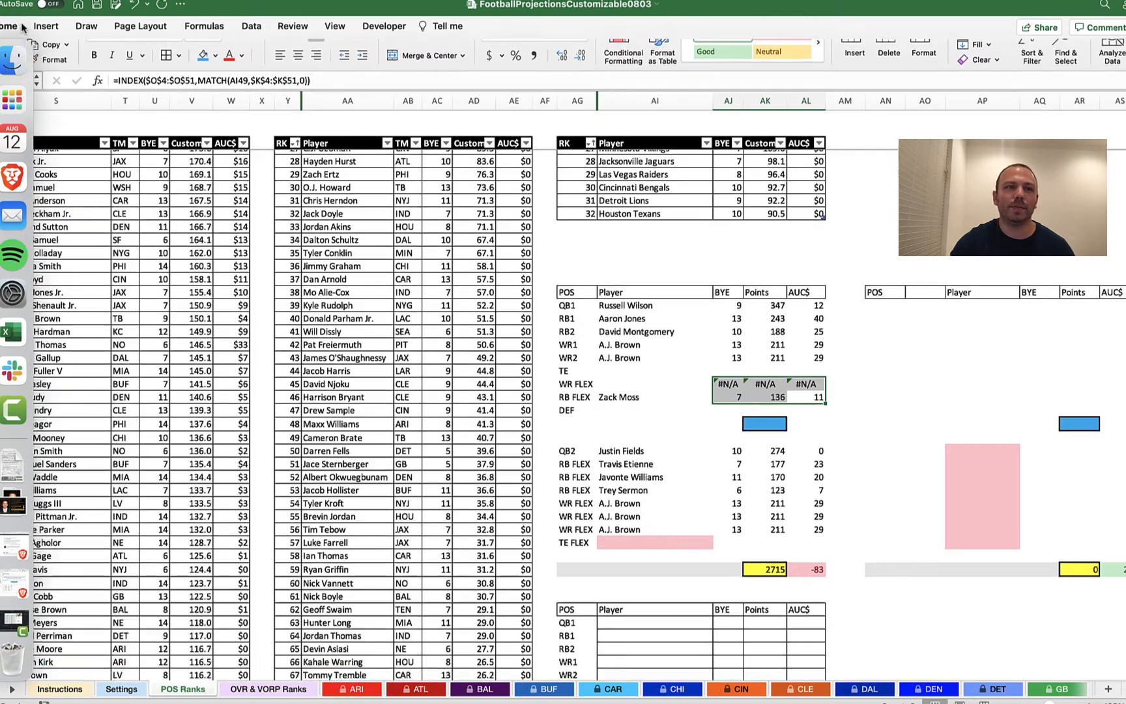
{"action": "left_click", "coordinate": [21, 26]}
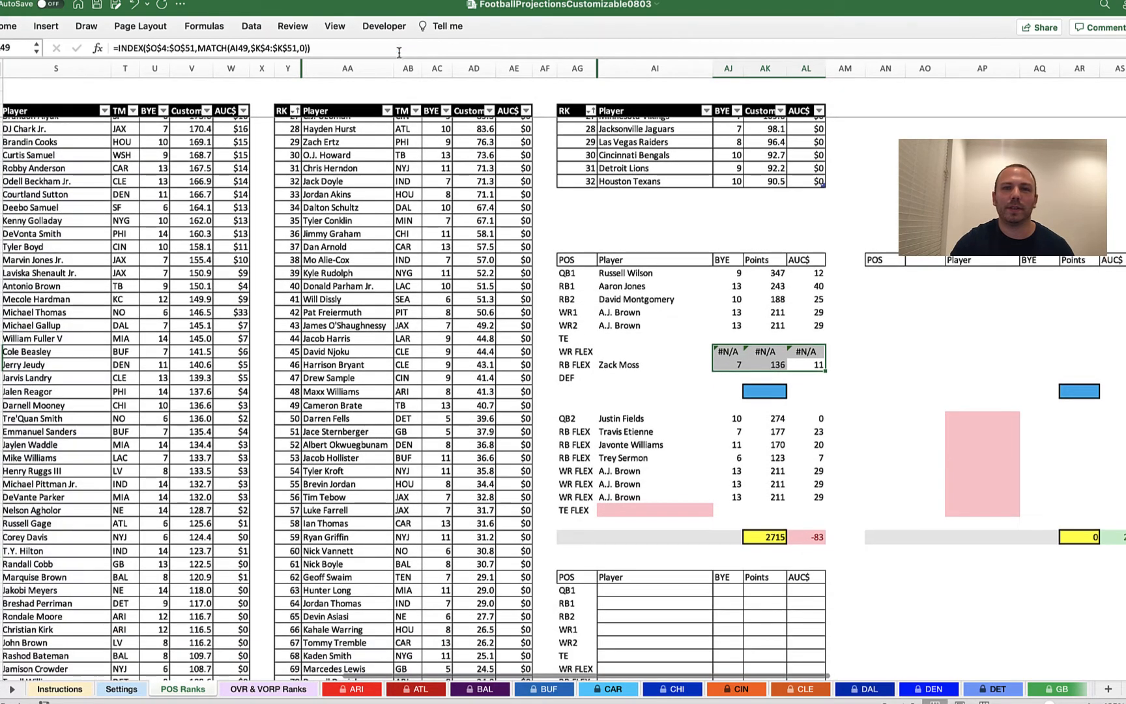
{"action": "left_click", "coordinate": [12, 26]}
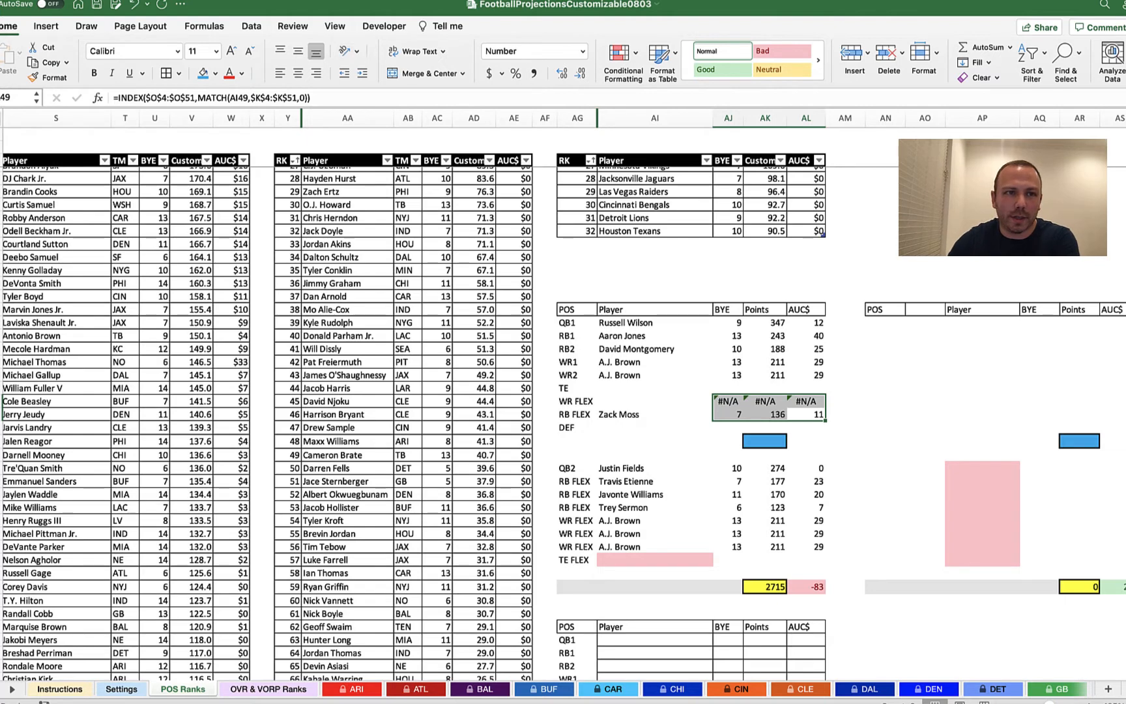
{"action": "left_click", "coordinate": [632, 61]}
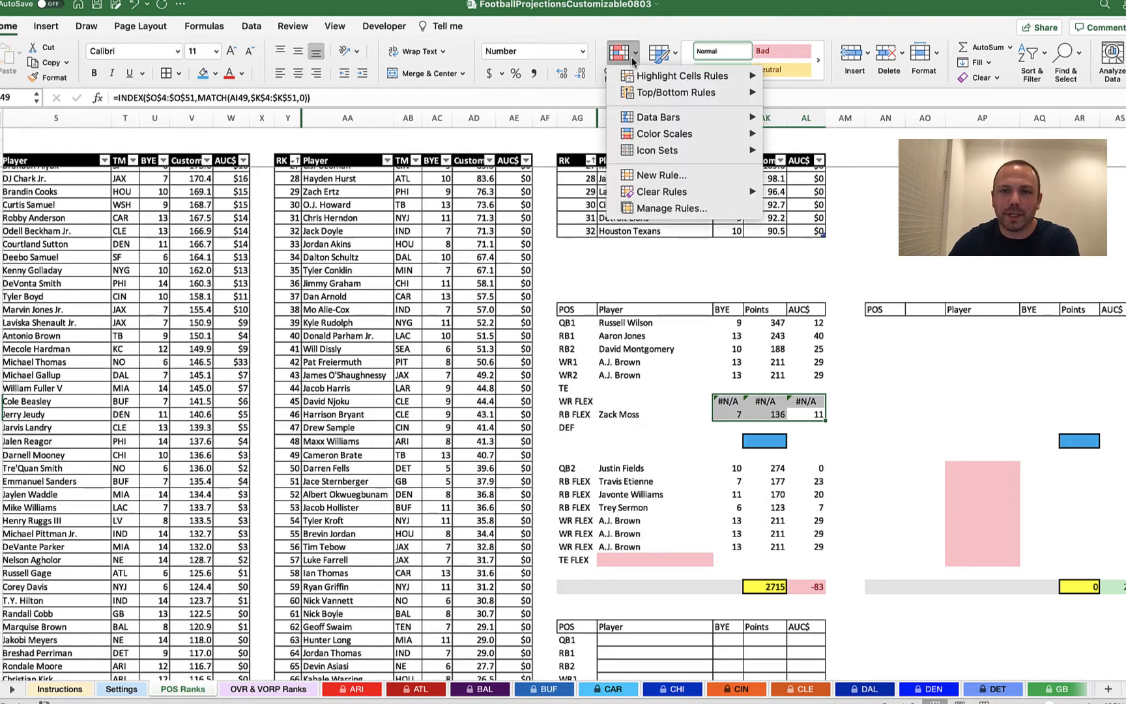
{"action": "mouse_move", "coordinate": [676, 78]}
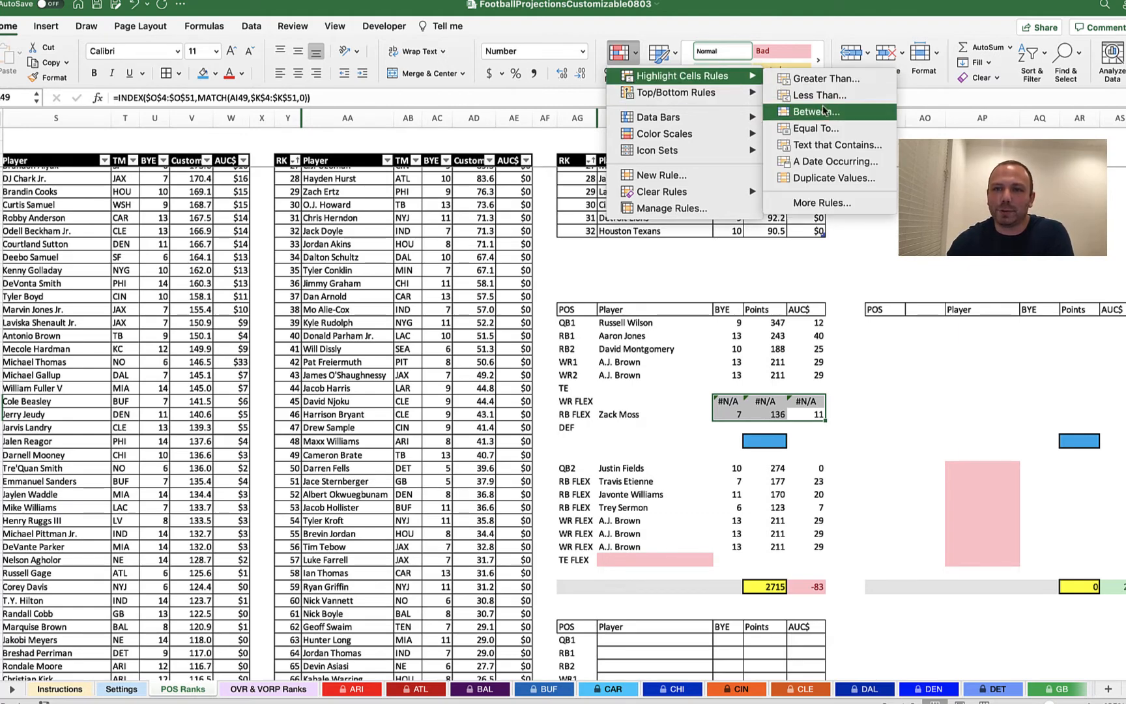
{"action": "left_click", "coordinate": [814, 147]}
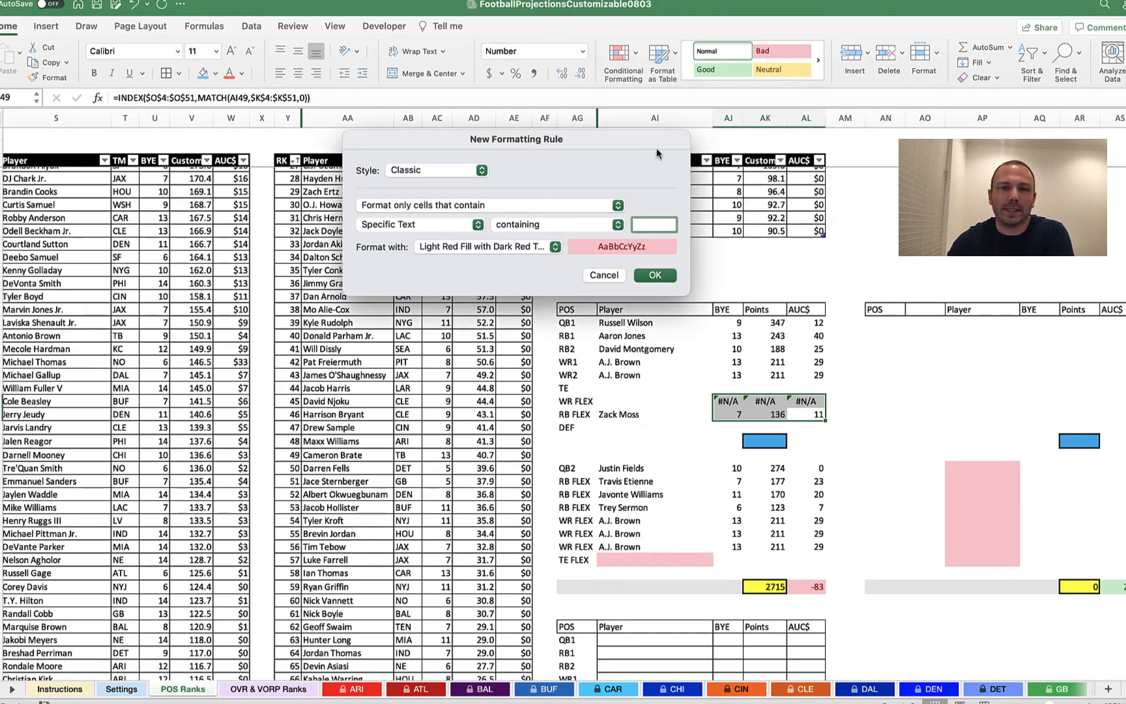
{"action": "left_click", "coordinate": [435, 225]}
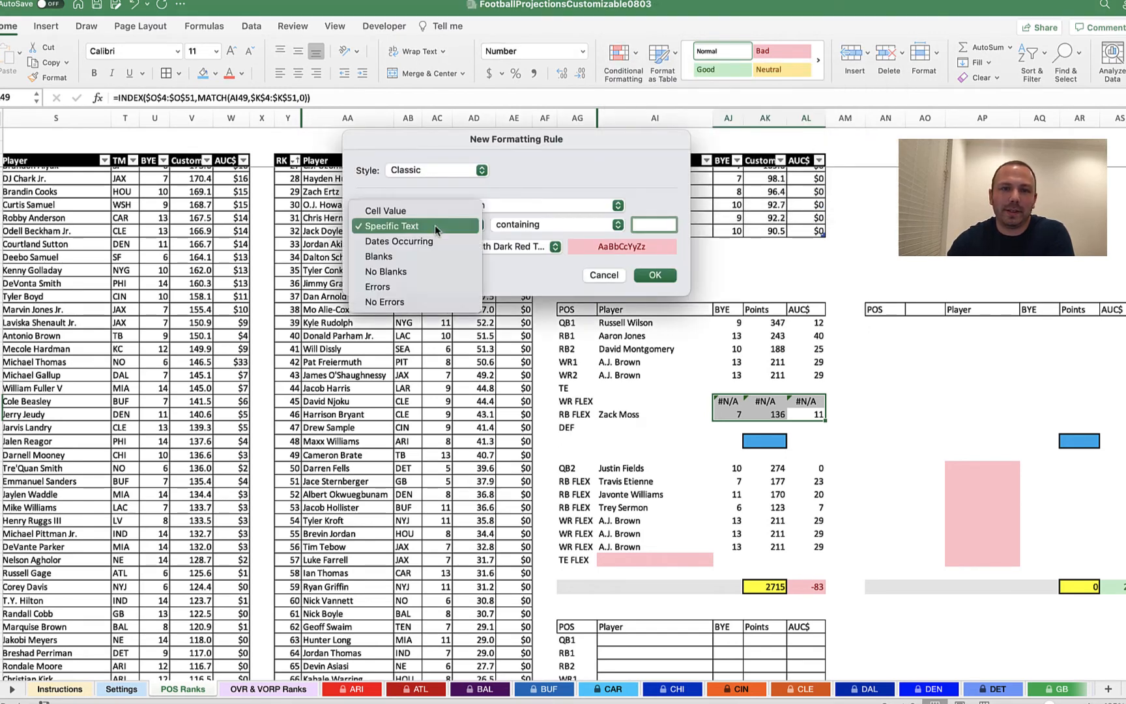
{"action": "left_click", "coordinate": [434, 225]}
{"action": "left_click", "coordinate": [422, 226]}
{"action": "left_click", "coordinate": [401, 286]}
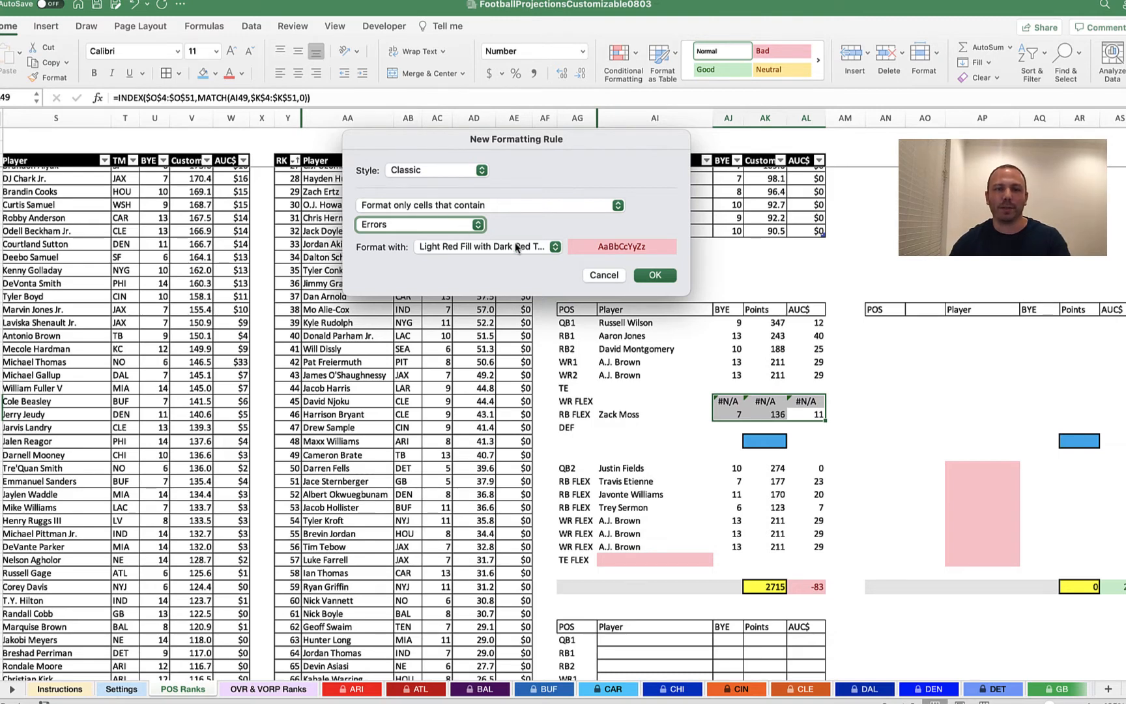
Give the error rule a custom format with a black background fill and apply it.
{"action": "left_click", "coordinate": [471, 247]}
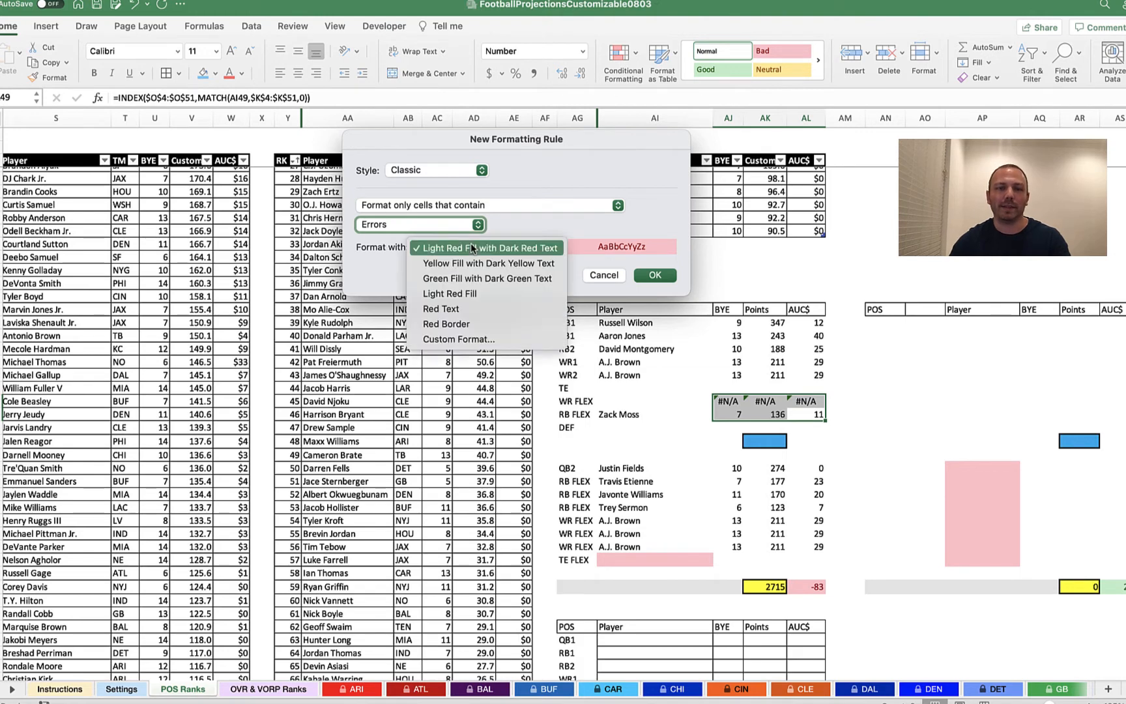
{"action": "left_click", "coordinate": [473, 339]}
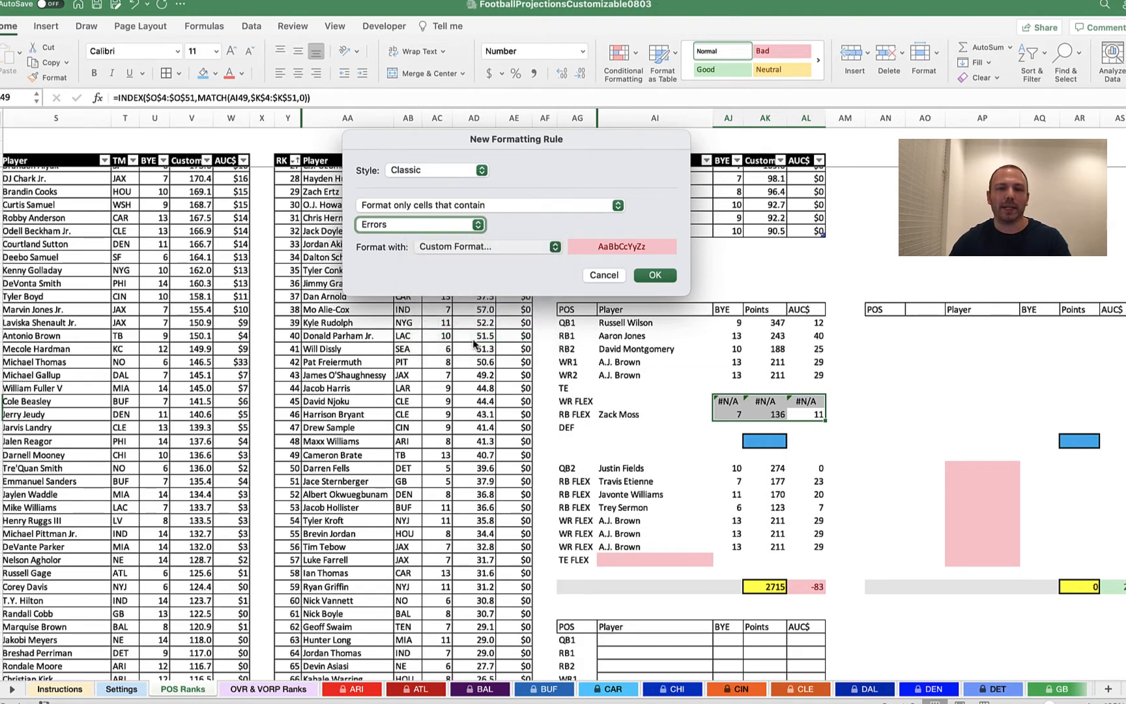
{"action": "left_click", "coordinate": [470, 149]}
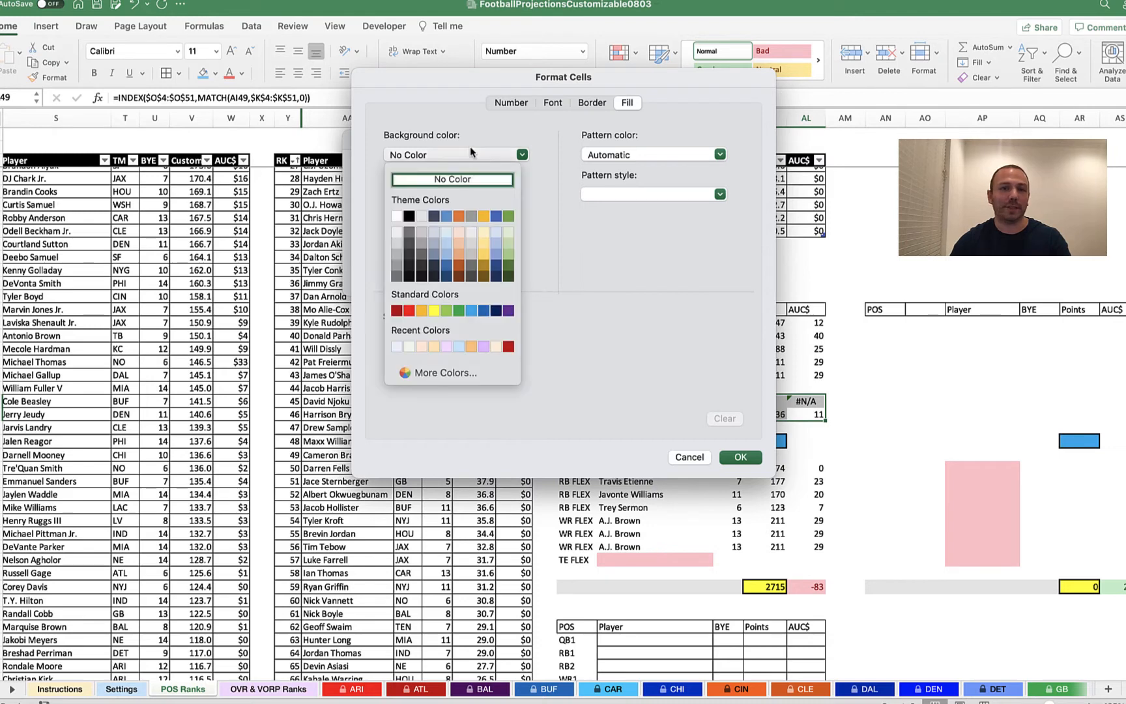
{"action": "left_click", "coordinate": [409, 216]}
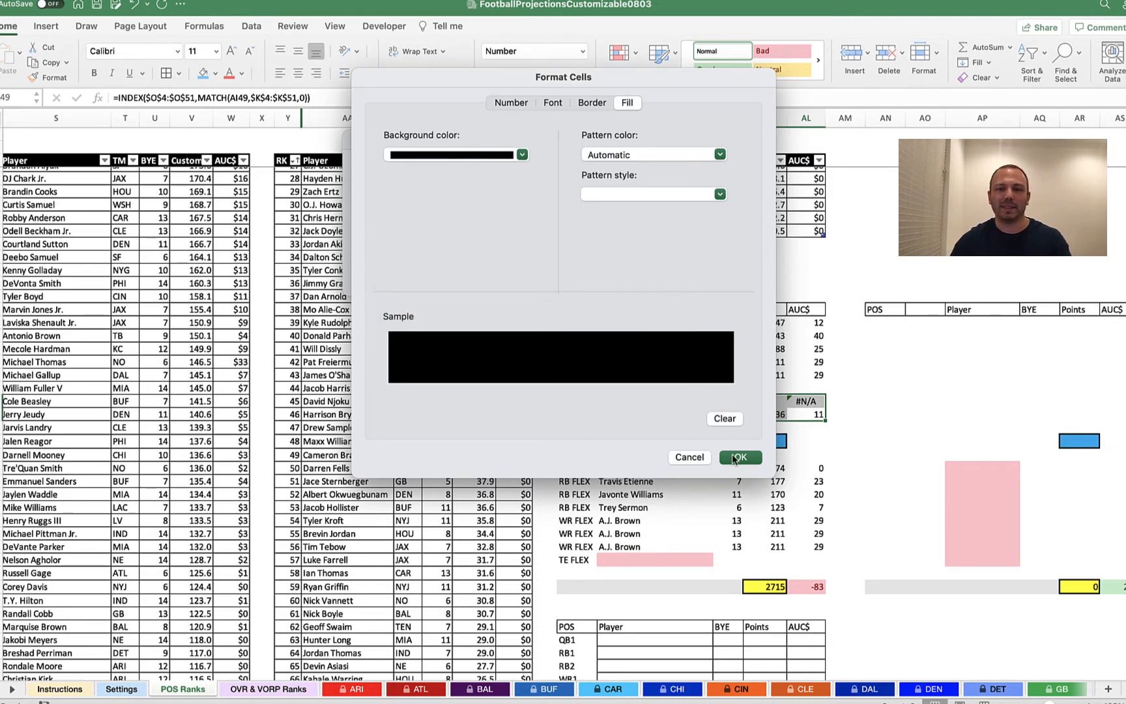
{"action": "left_click", "coordinate": [738, 457]}
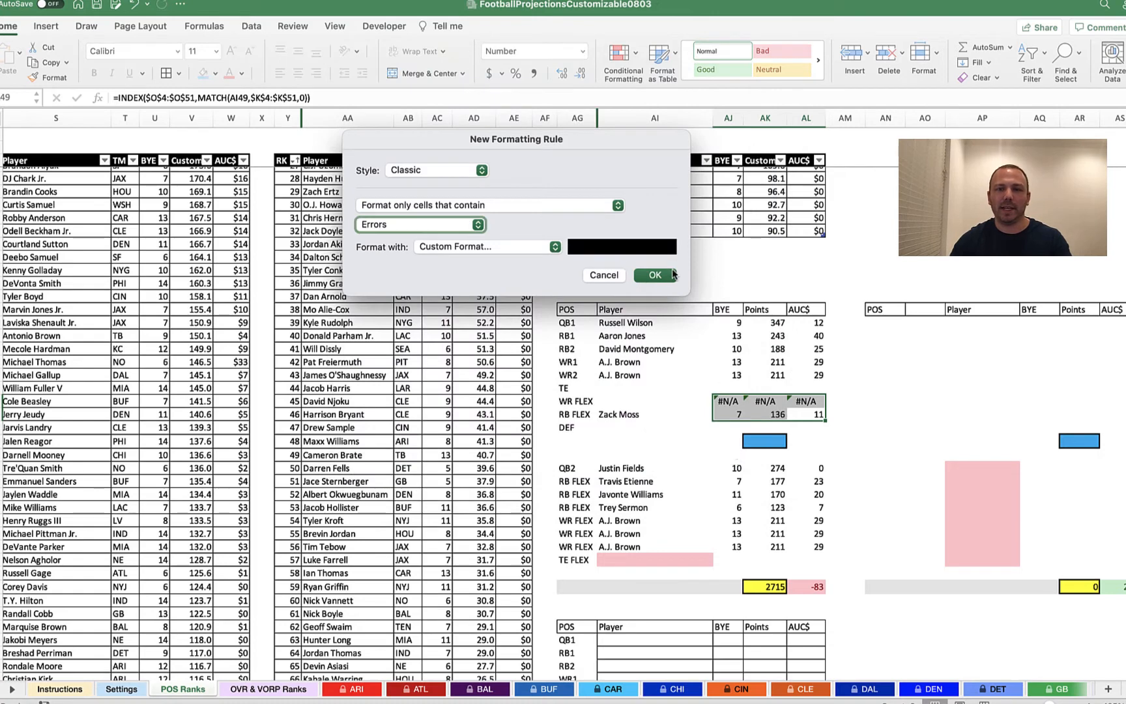
{"action": "left_click", "coordinate": [654, 274]}
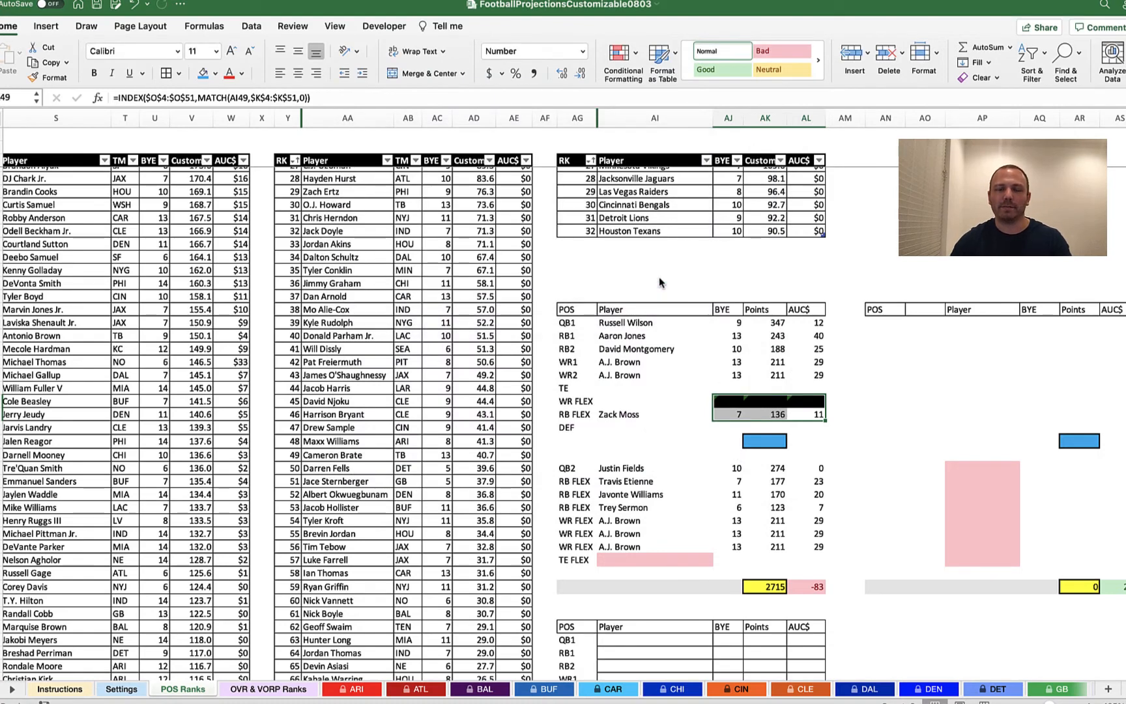
Test the error rule by choosing Calvin Ridley in the starting WR FLEX dropdown, and clear the player again.
{"action": "left_click", "coordinate": [701, 401]}
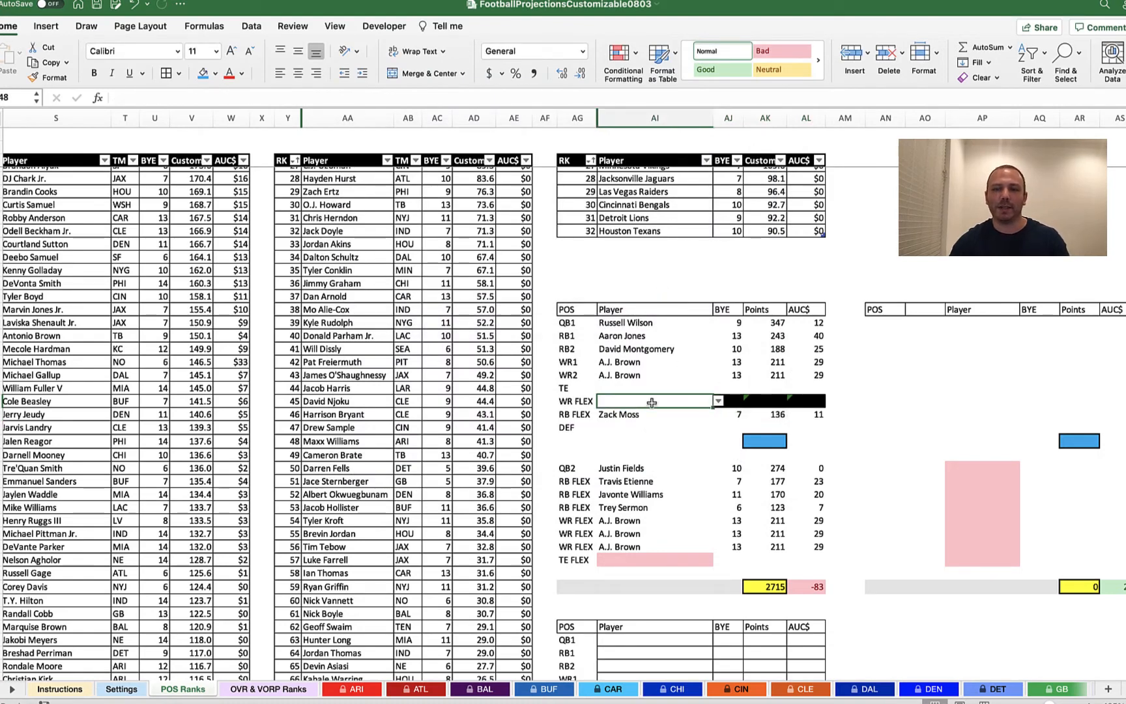
{"action": "left_click", "coordinate": [806, 376]}
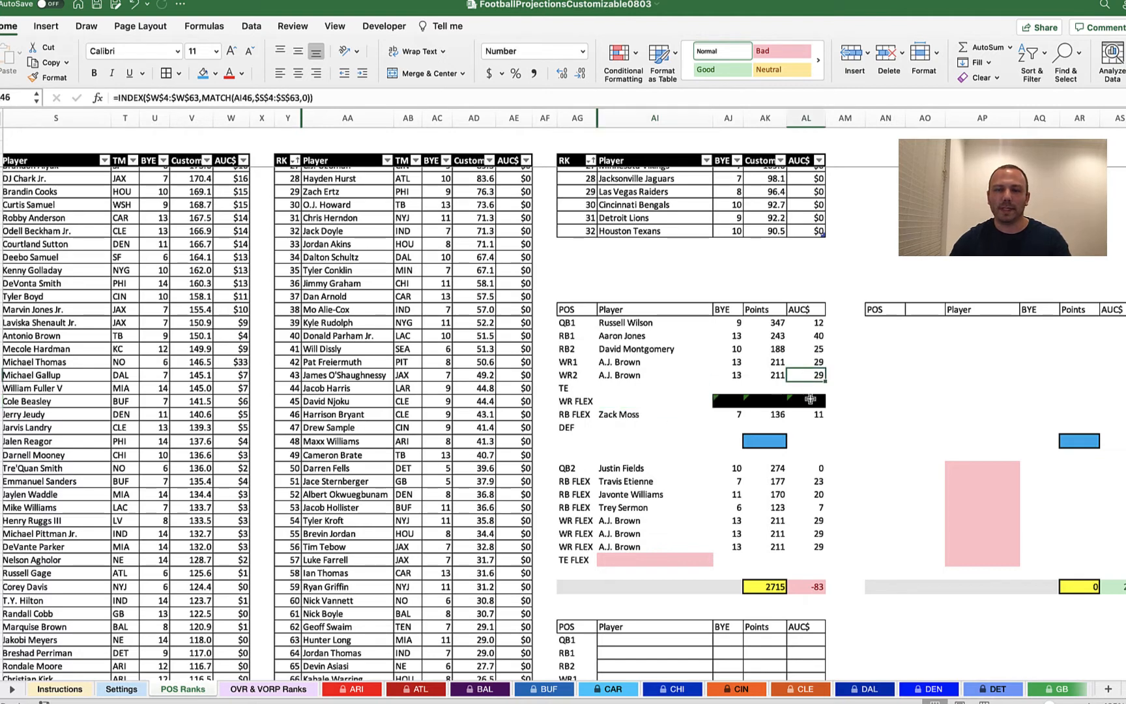
{"action": "left_click", "coordinate": [684, 400]}
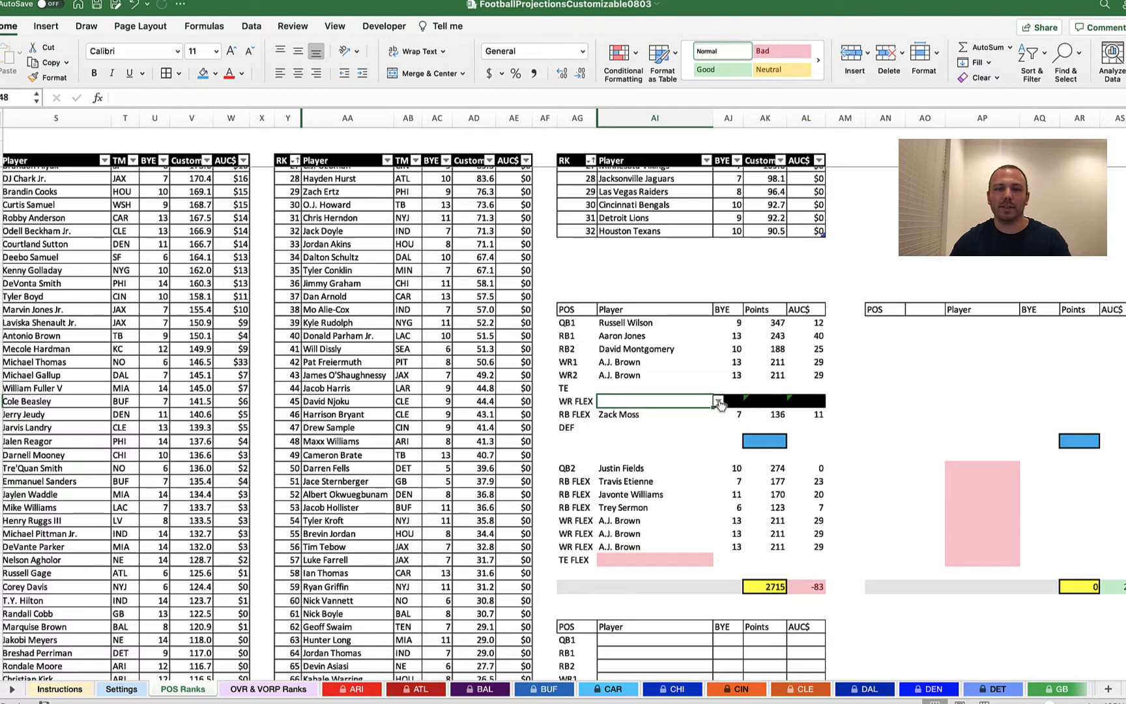
{"action": "left_click", "coordinate": [718, 402]}
{"action": "left_click", "coordinate": [662, 462]}
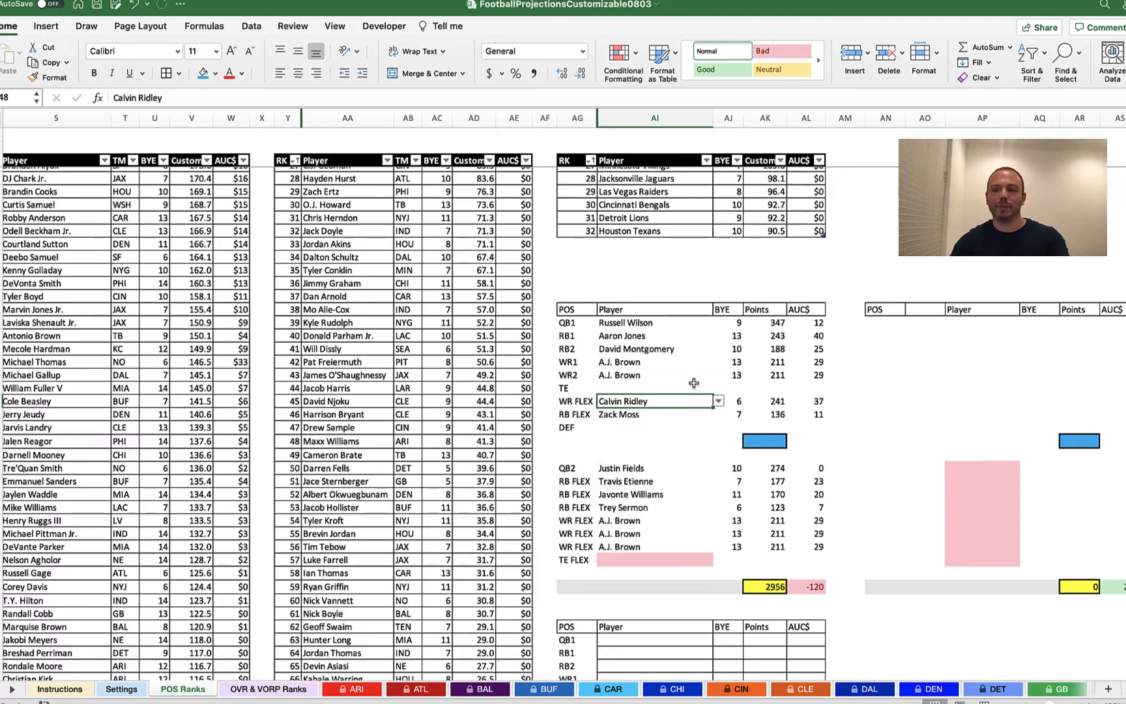
{"action": "key", "text": "Delete"}
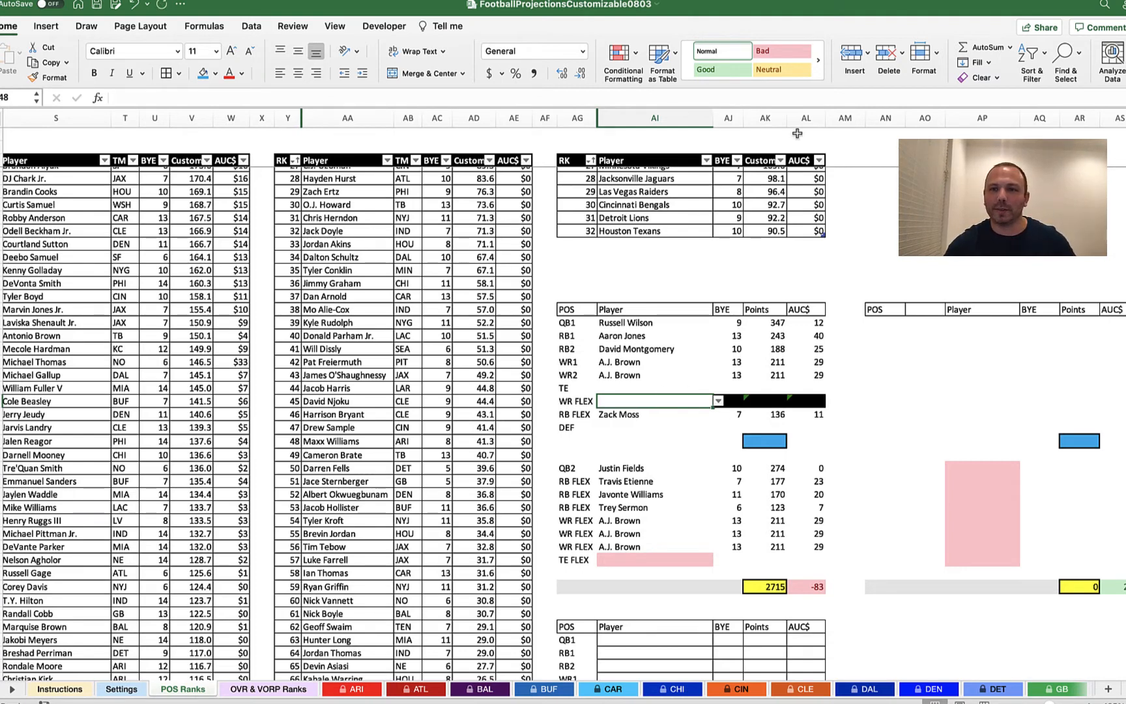
Create a conditional formatting rule for blank cells on the Player cells of the starting WR FLEX and RB FLEX rows.
{"action": "left_click", "coordinate": [694, 429]}
{"action": "left_click", "coordinate": [665, 398]}
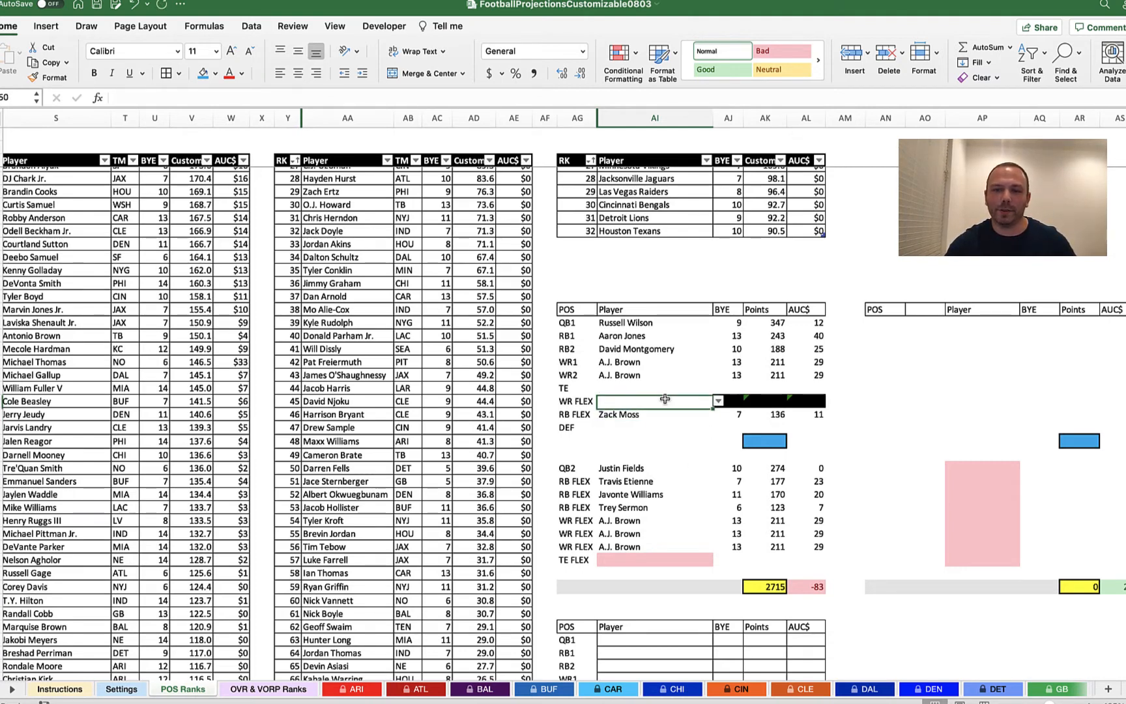
{"action": "left_click", "coordinate": [663, 416]}
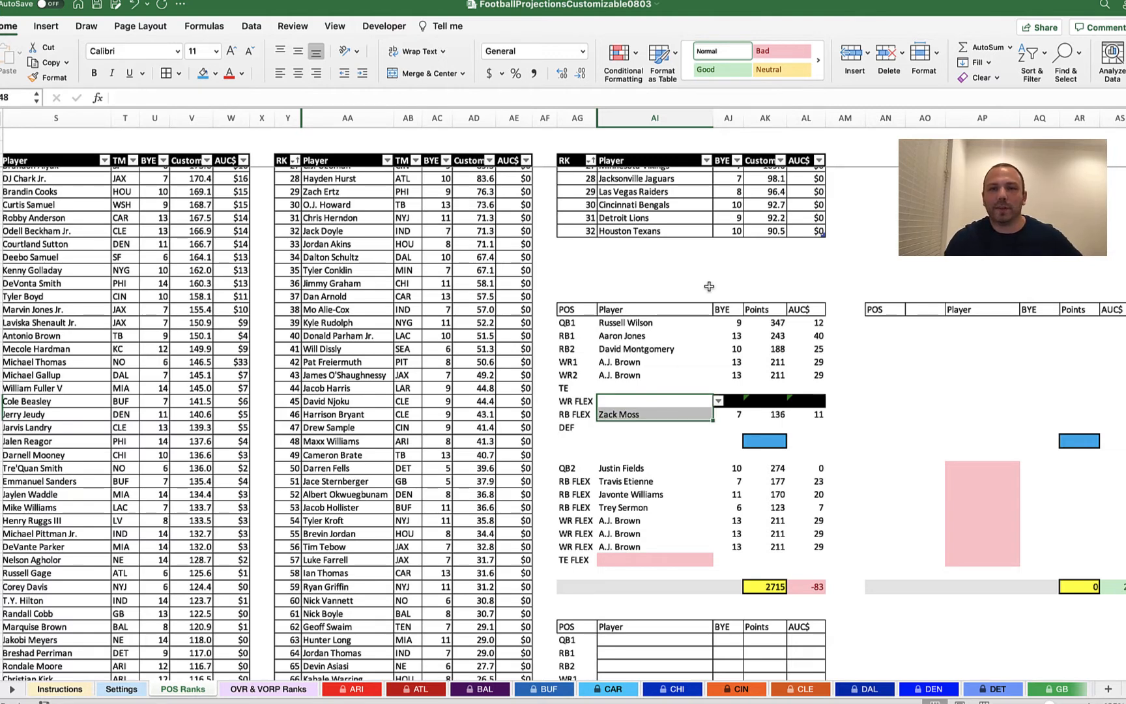
{"action": "left_click", "coordinate": [634, 55]}
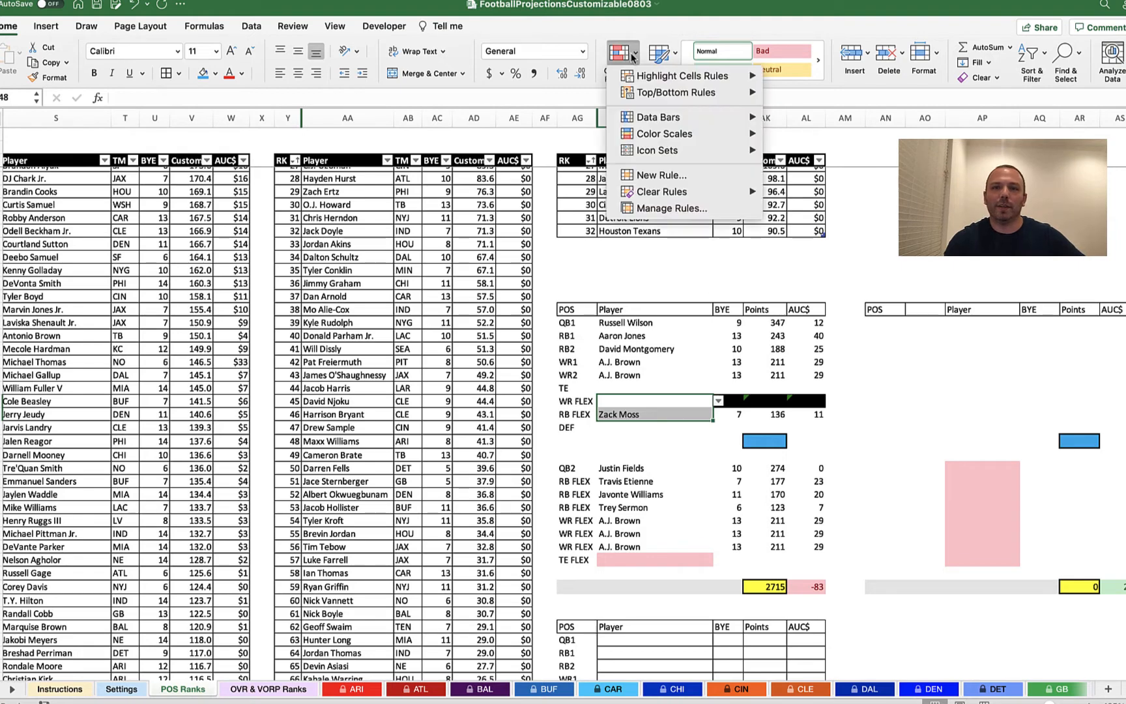
{"action": "mouse_move", "coordinate": [660, 77]}
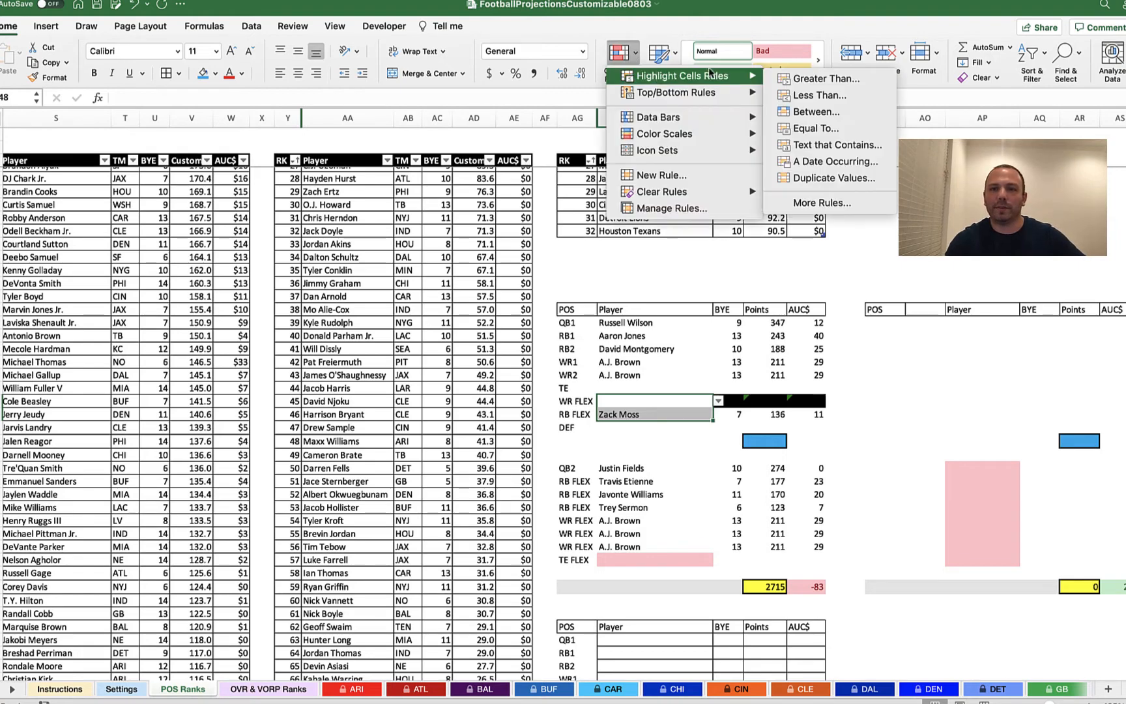
{"action": "left_click", "coordinate": [822, 146]}
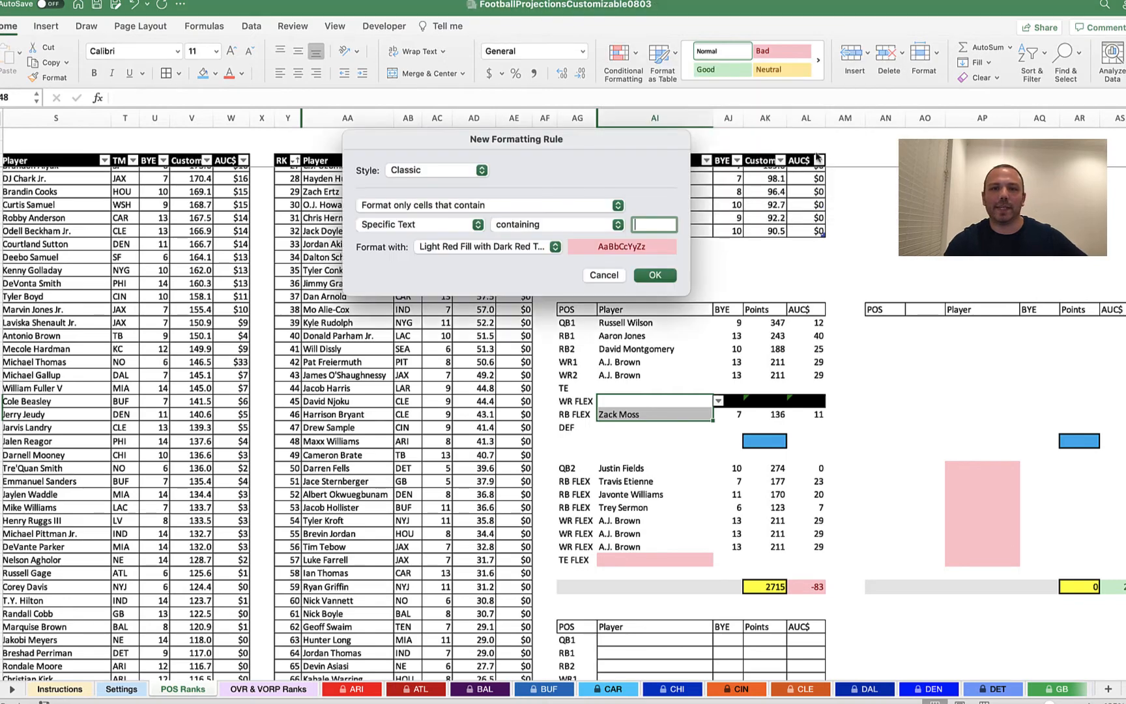
{"action": "left_click", "coordinate": [436, 223]}
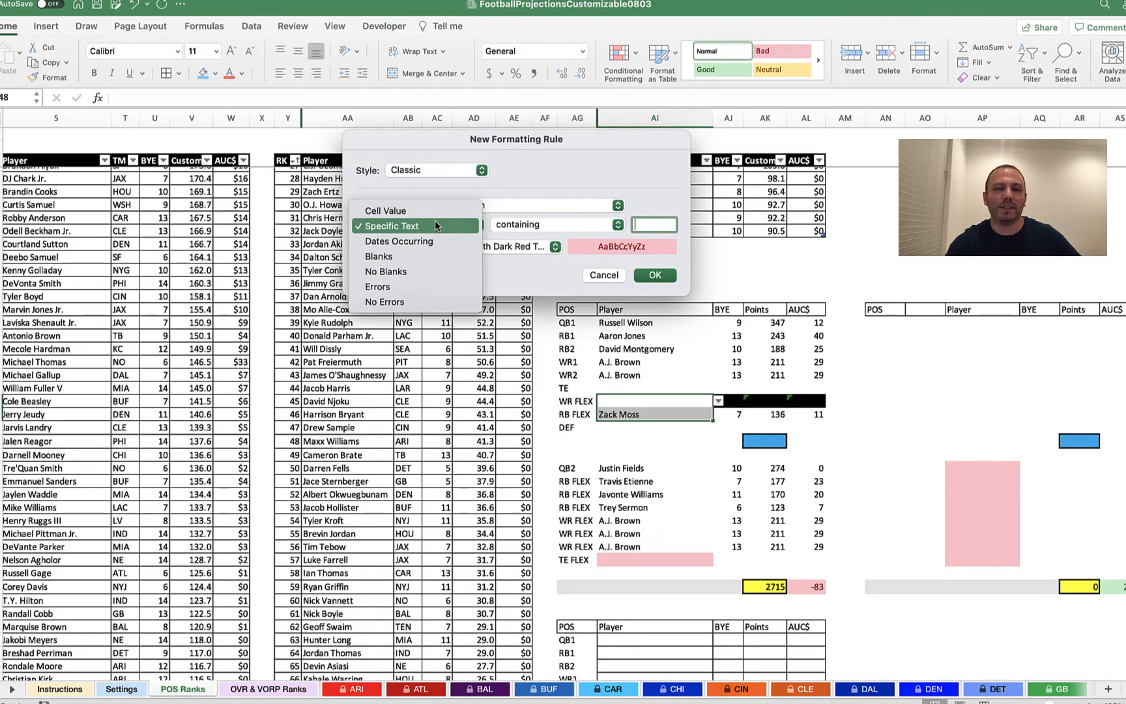
{"action": "left_click", "coordinate": [415, 256]}
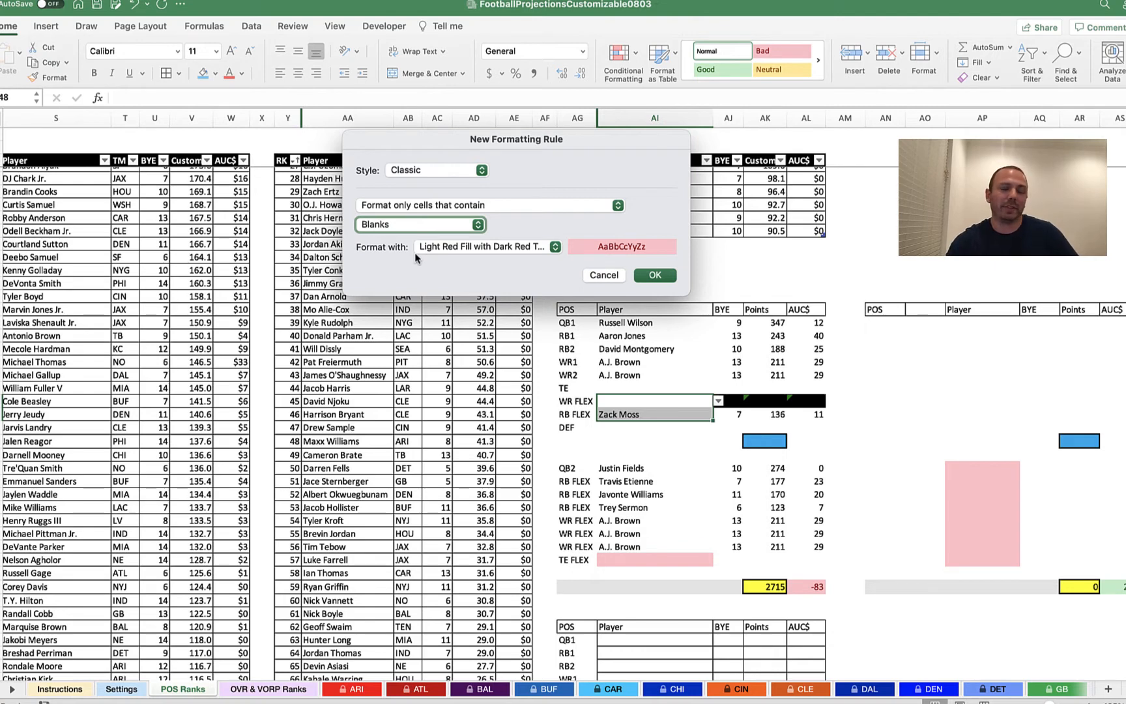
Format the blank-cell rule with Light Red Fill and apply it.
{"action": "left_click", "coordinate": [492, 247]}
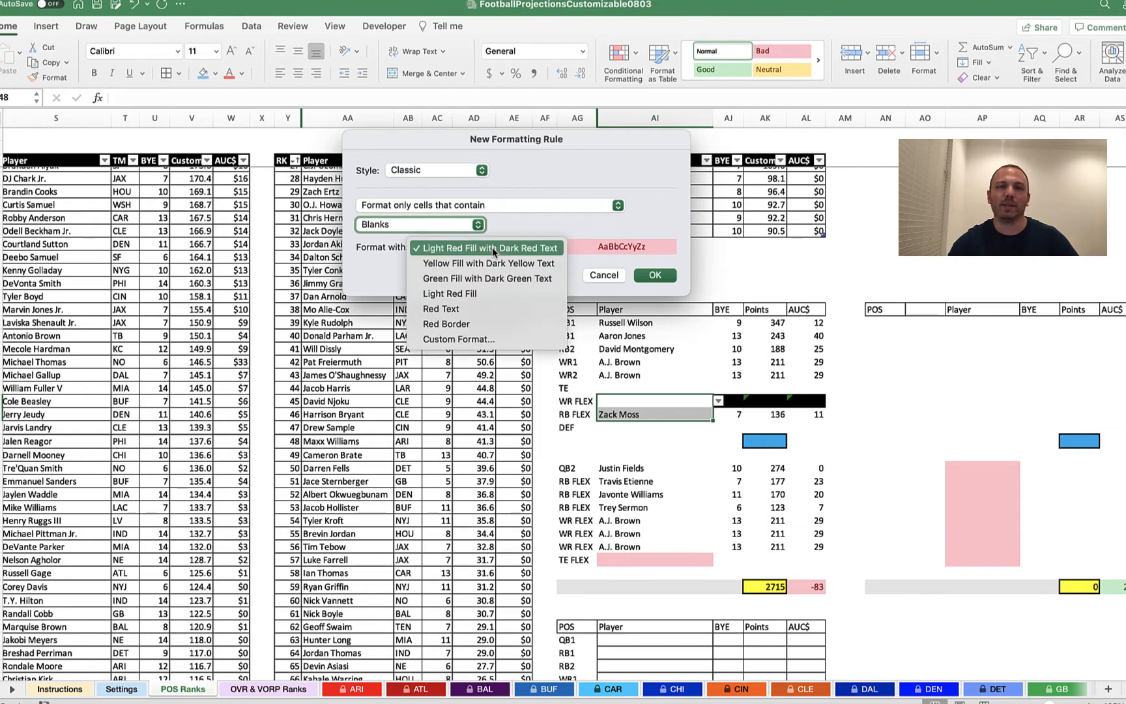
{"action": "left_click", "coordinate": [483, 292]}
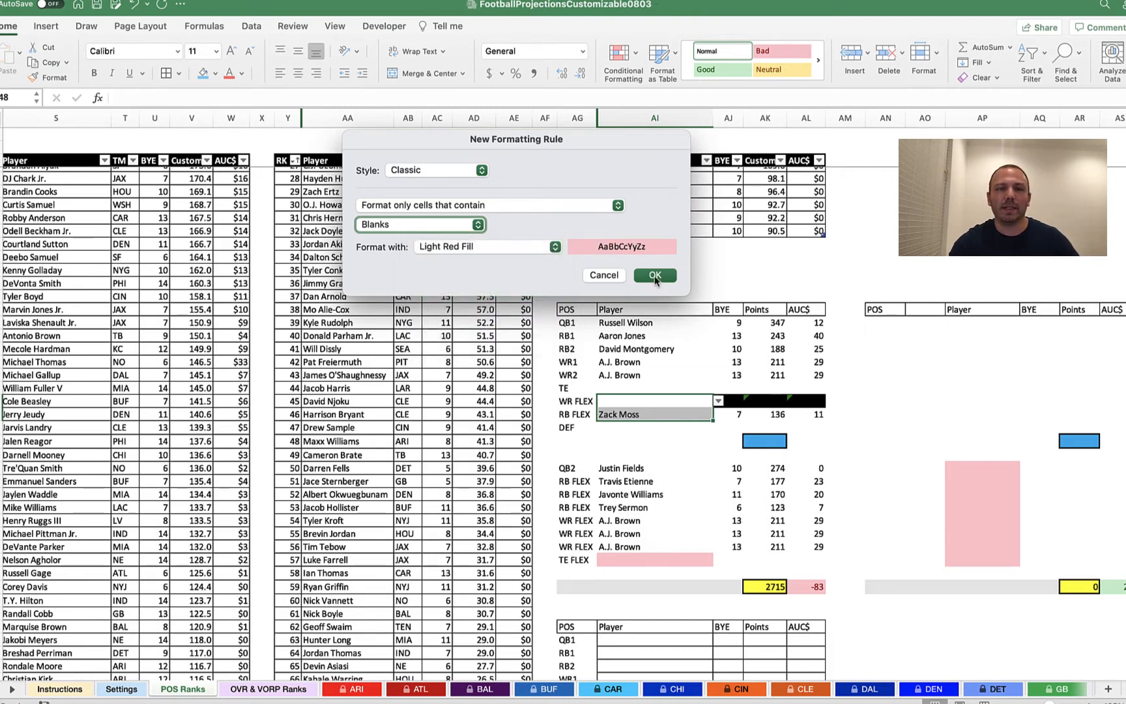
{"action": "left_click", "coordinate": [654, 275]}
{"action": "left_click", "coordinate": [845, 375]}
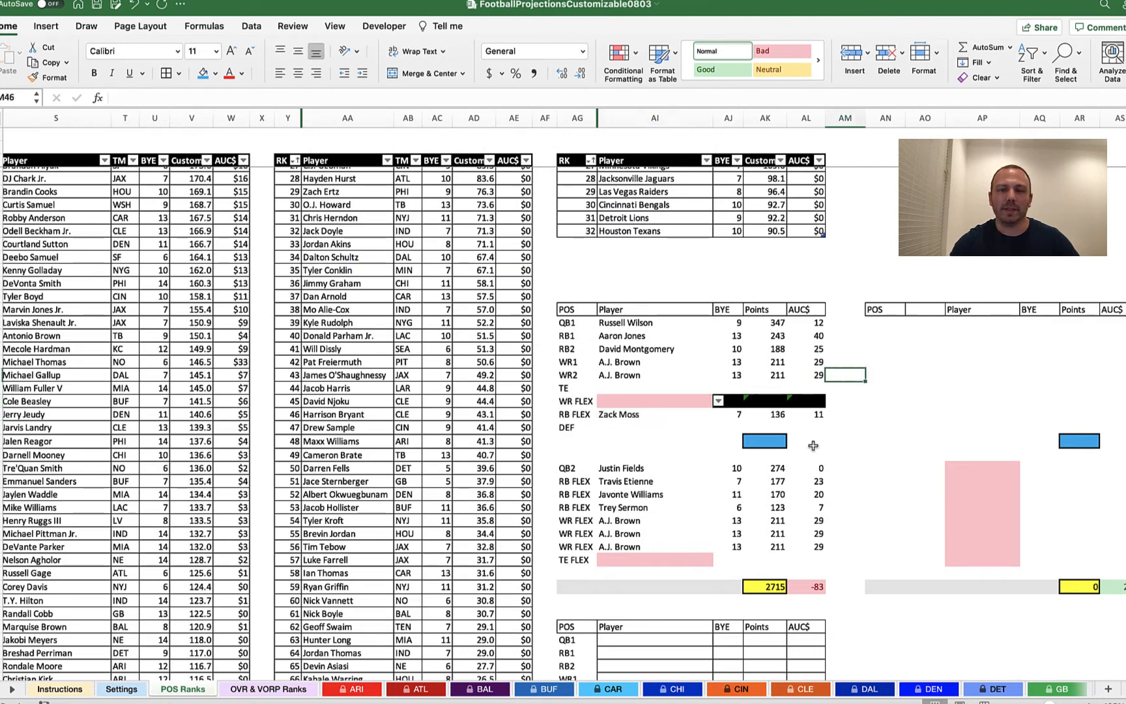
Test the blank-cell rule by choosing DK Metcalf for the starting WR FLEX and clearing the player from the starting RB FLEX row.
{"action": "left_click", "coordinate": [719, 402]}
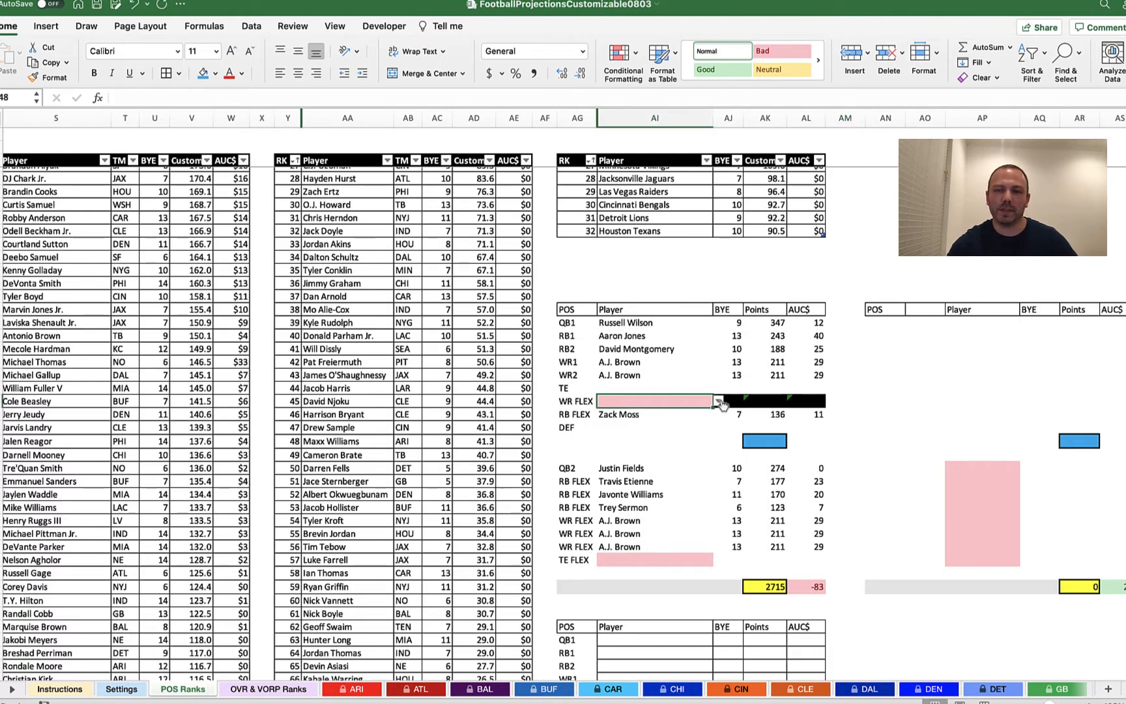
{"action": "left_click", "coordinate": [720, 402]}
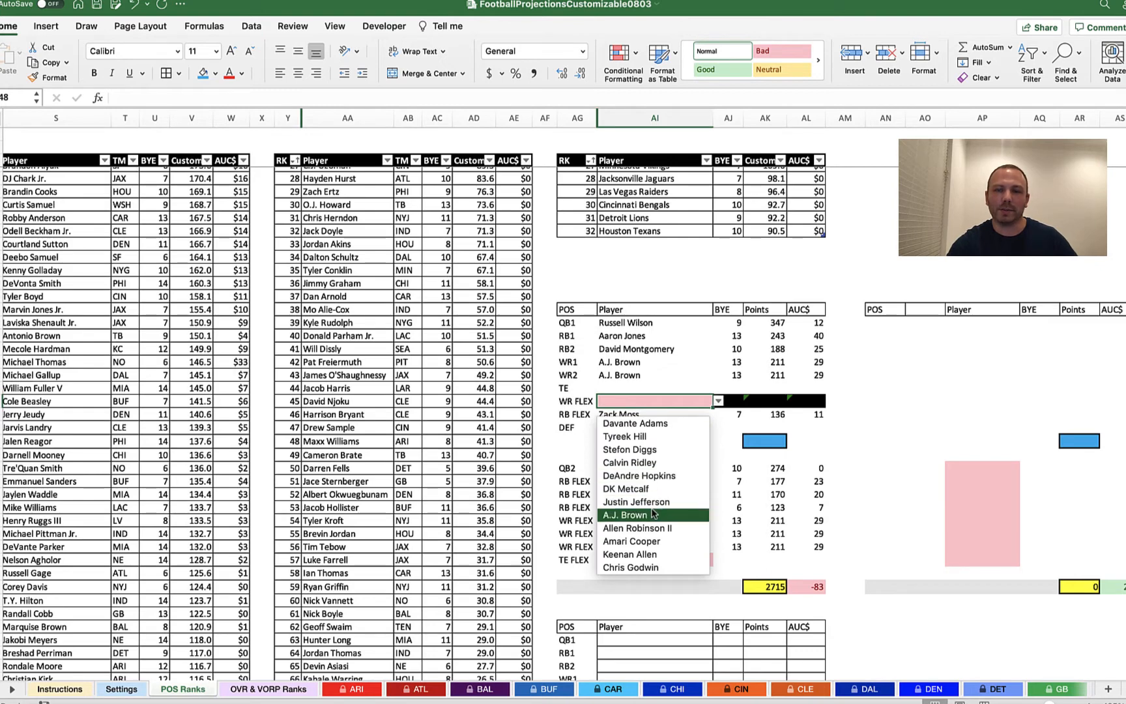
{"action": "left_click", "coordinate": [656, 489]}
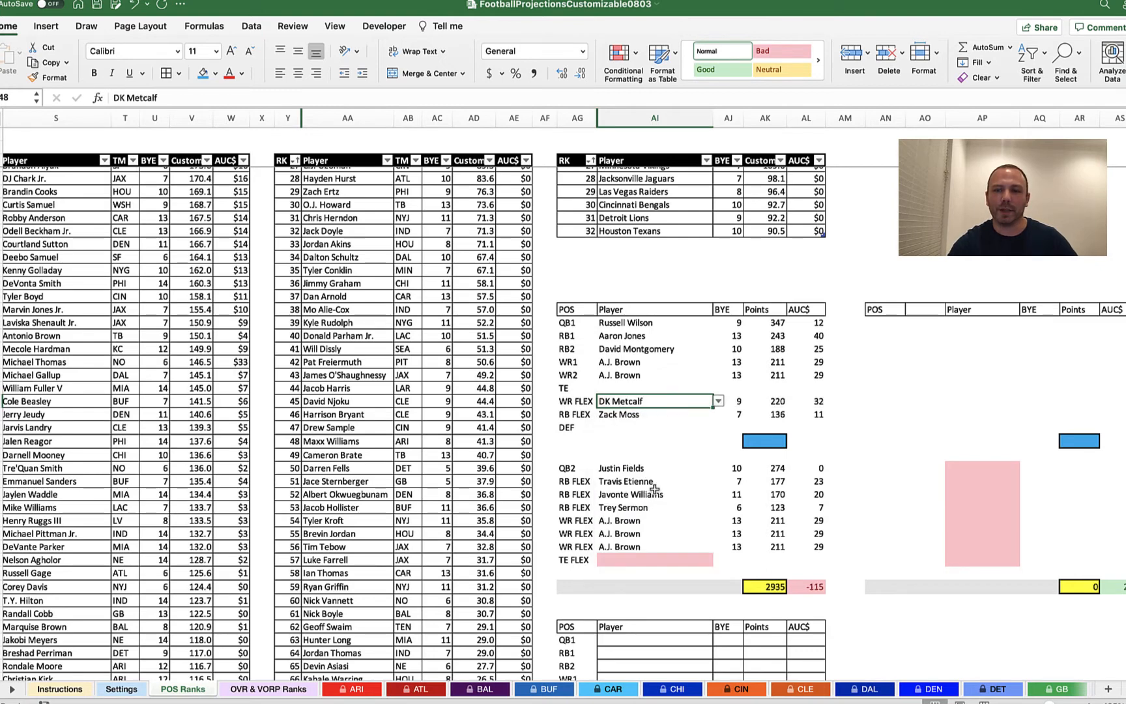
{"action": "left_click", "coordinate": [704, 412]}
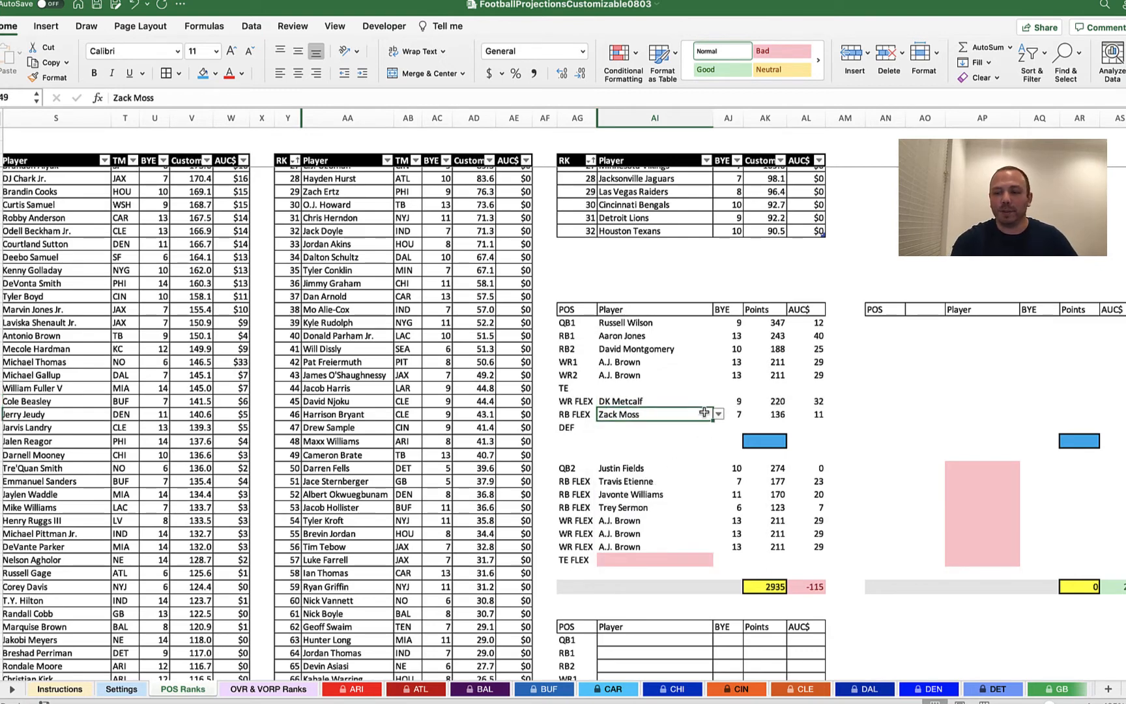
{"action": "key", "text": "Delete"}
{"action": "left_click", "coordinate": [908, 376]}
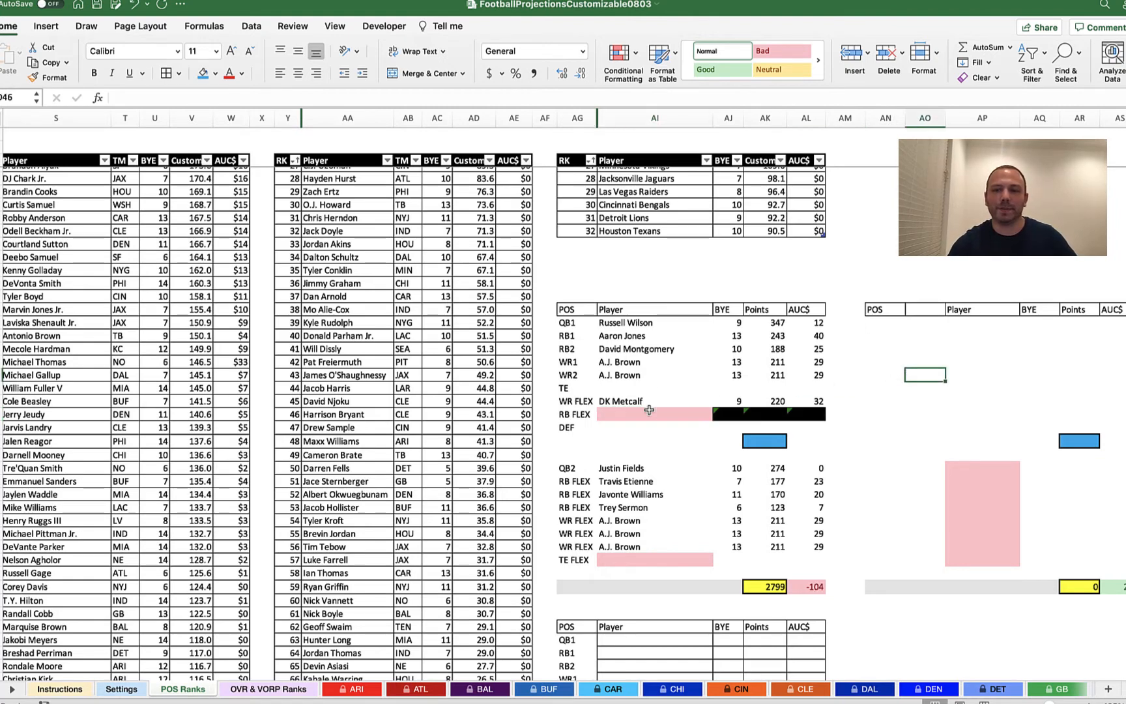
Choose Odell Beckham Jr. for the WR2 slot and Michael Pittman Jr. for the first bench WR FLEX slot.
{"action": "left_click", "coordinate": [671, 376]}
{"action": "left_click", "coordinate": [718, 376]}
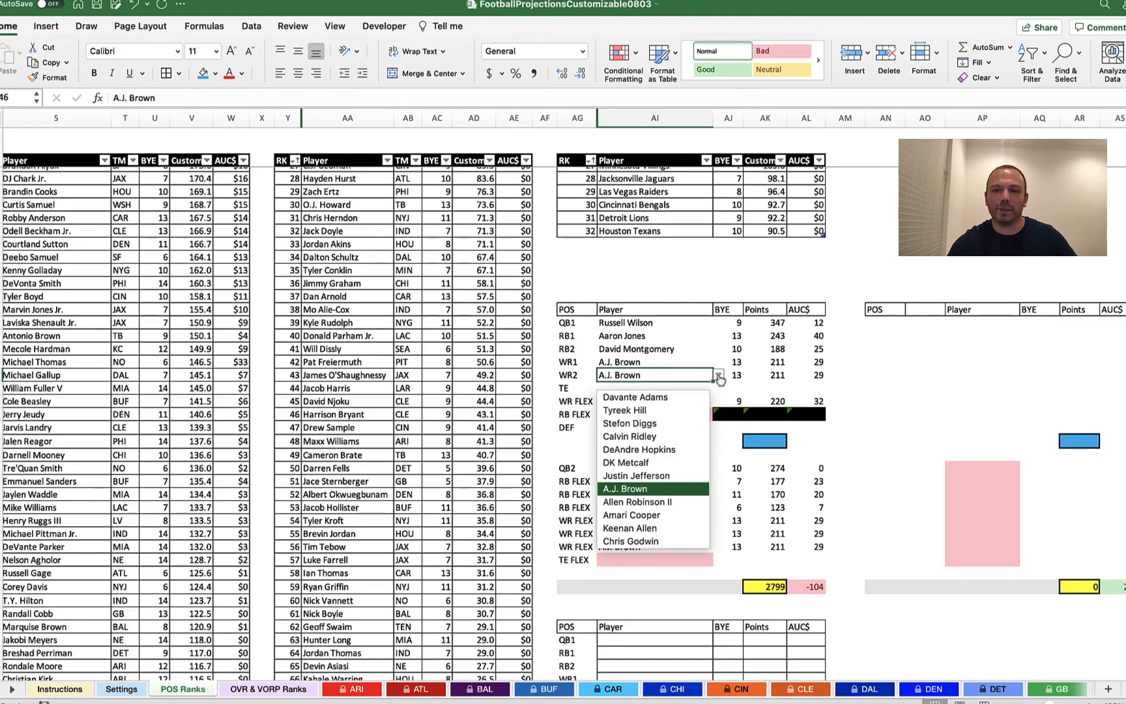
{"action": "scroll", "coordinate": [655, 479], "scroll_direction": "down", "scroll_amount": 8}
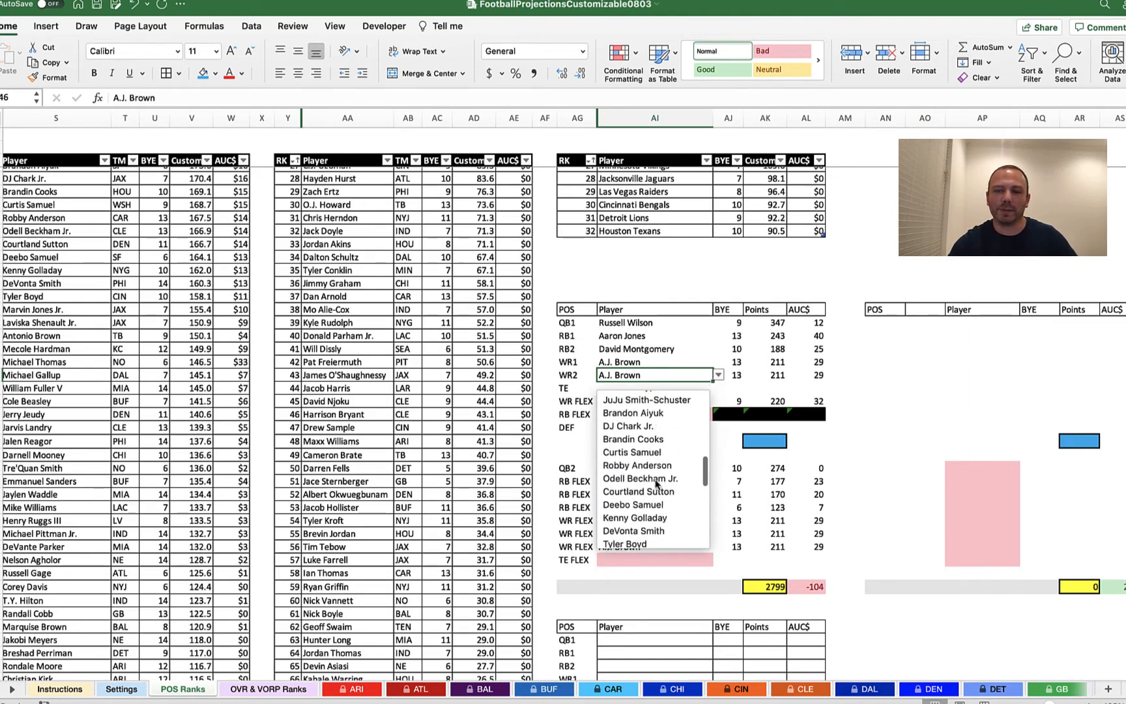
{"action": "left_click", "coordinate": [654, 479]}
{"action": "left_click", "coordinate": [637, 519]}
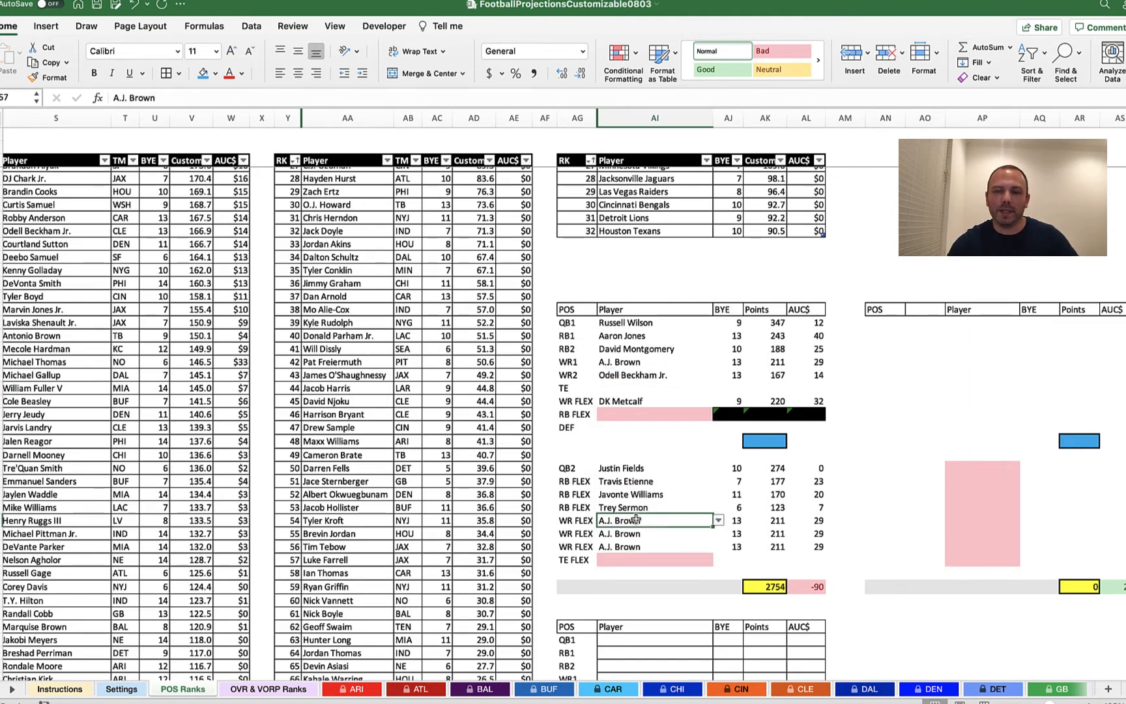
{"action": "left_click", "coordinate": [718, 520]}
{"action": "scroll", "coordinate": [667, 553], "scroll_direction": "down", "scroll_amount": 10}
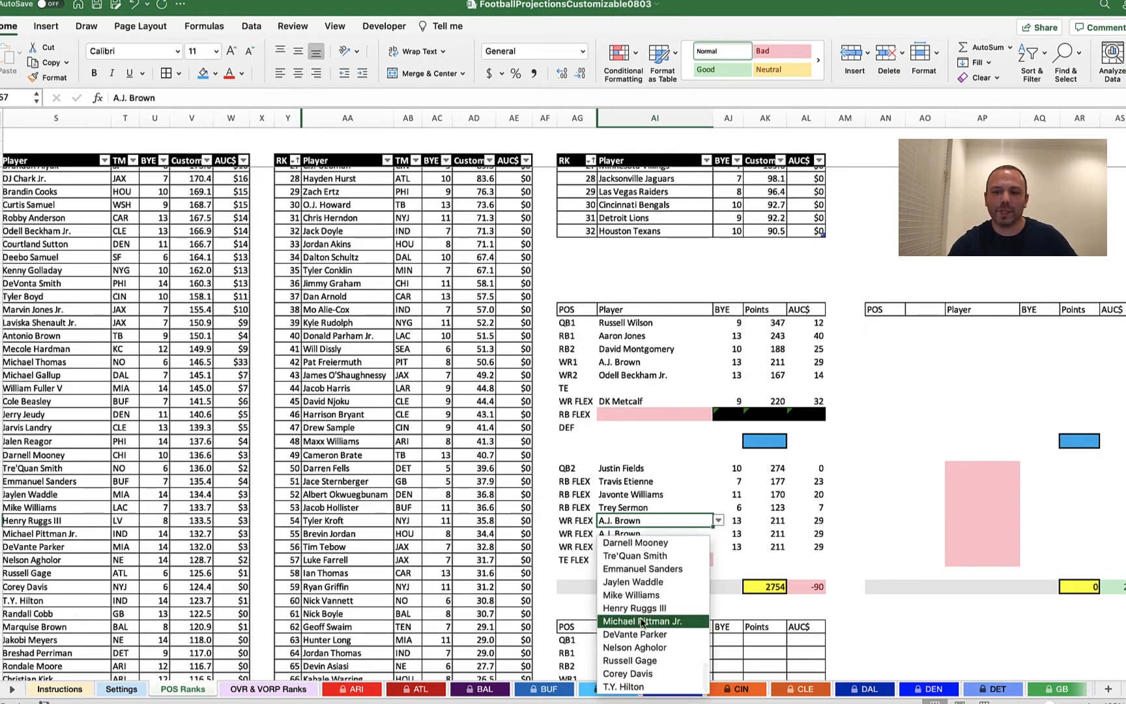
{"action": "left_click", "coordinate": [675, 616]}
Choose Russell Gage for the second bench WR FLEX slot and Corey Davis for the third.
{"action": "left_click", "coordinate": [696, 533]}
{"action": "left_click", "coordinate": [717, 532]}
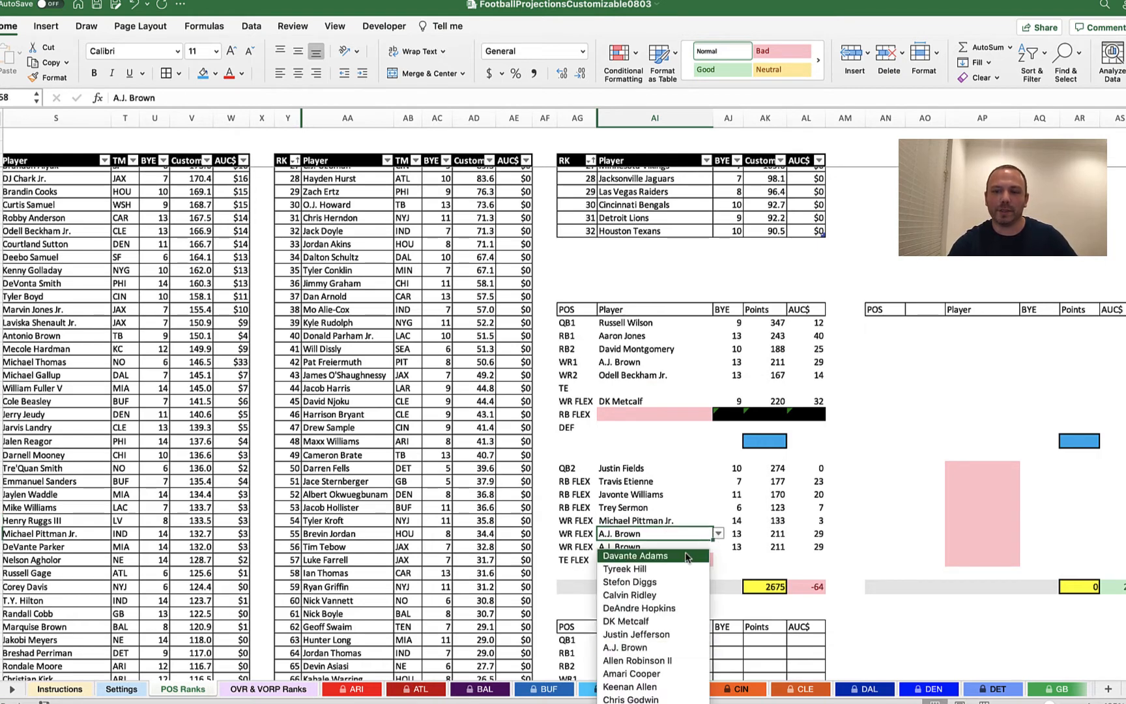
{"action": "scroll", "coordinate": [661, 622], "scroll_direction": "down", "scroll_amount": 10}
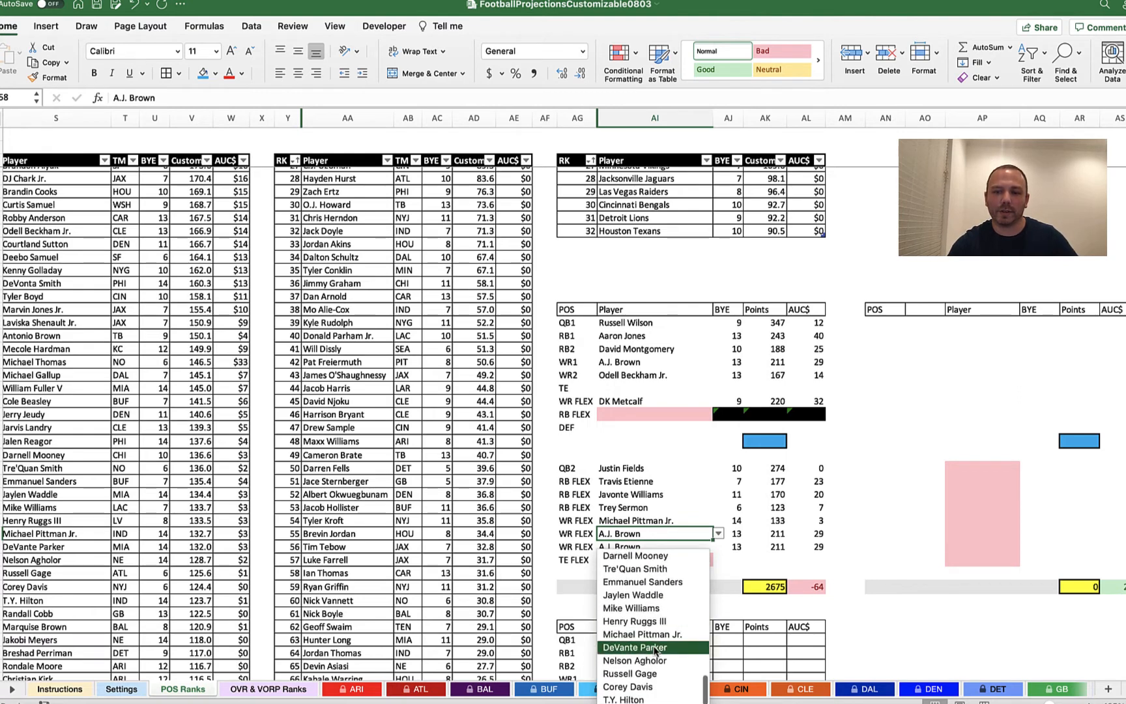
{"action": "left_click", "coordinate": [648, 678]}
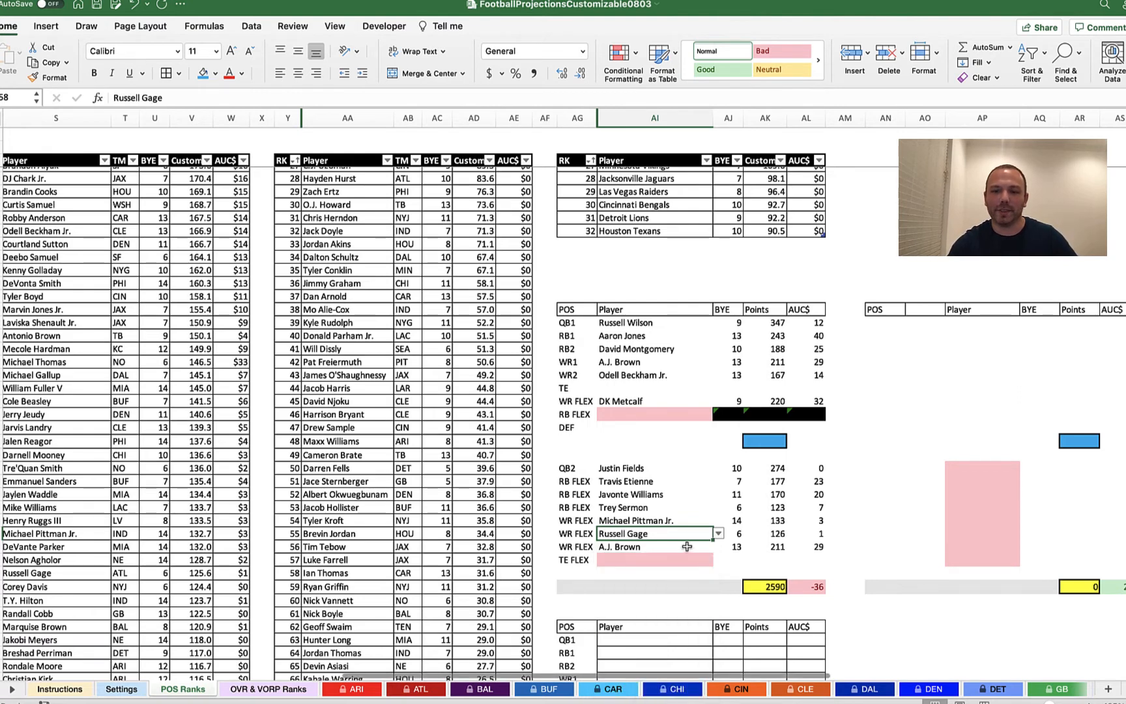
{"action": "left_click", "coordinate": [689, 547]}
{"action": "left_click", "coordinate": [720, 548]}
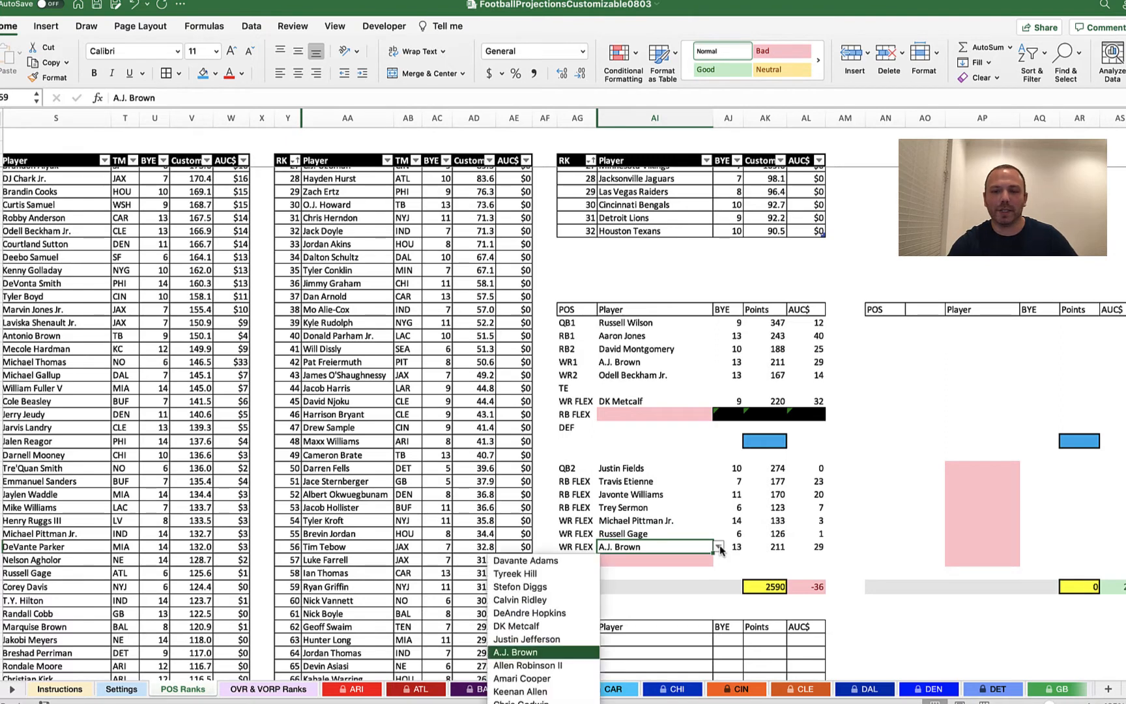
{"action": "scroll", "coordinate": [539, 576], "scroll_direction": "down", "scroll_amount": 10}
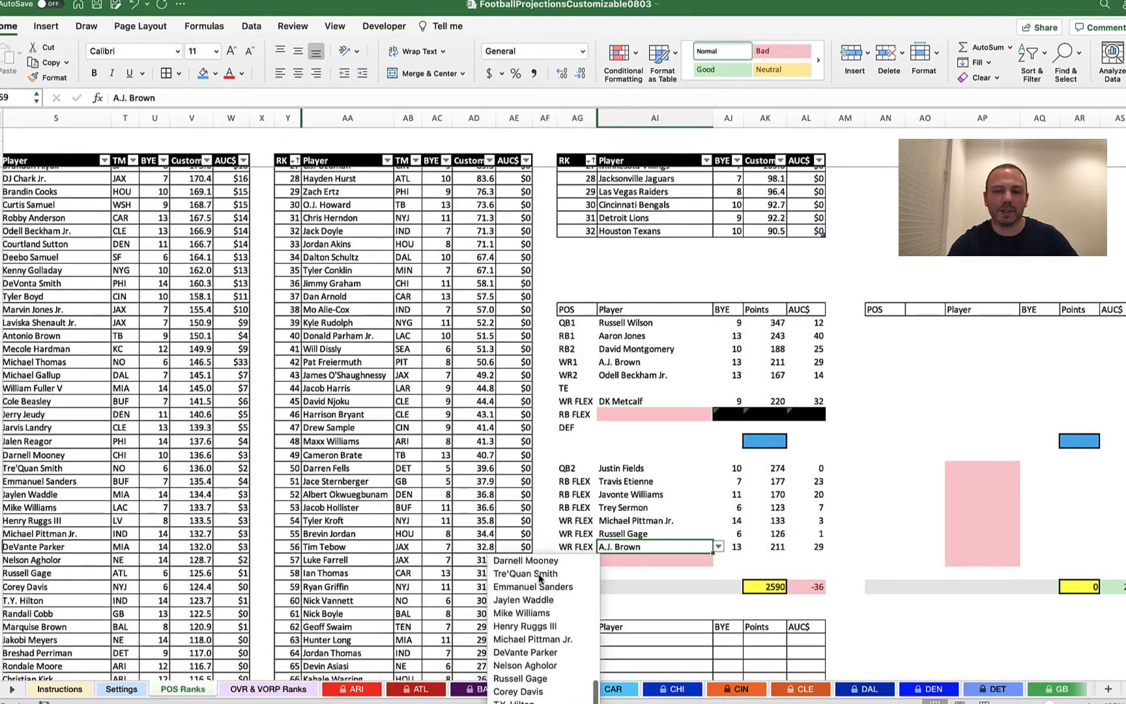
{"action": "left_click", "coordinate": [520, 692]}
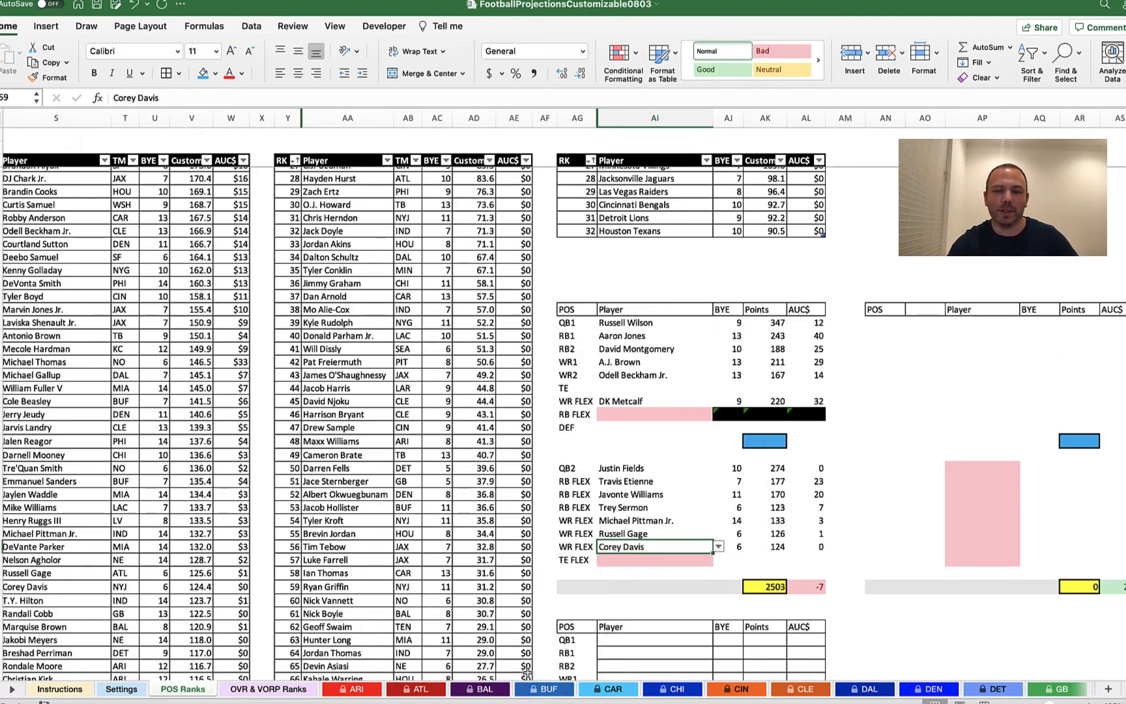
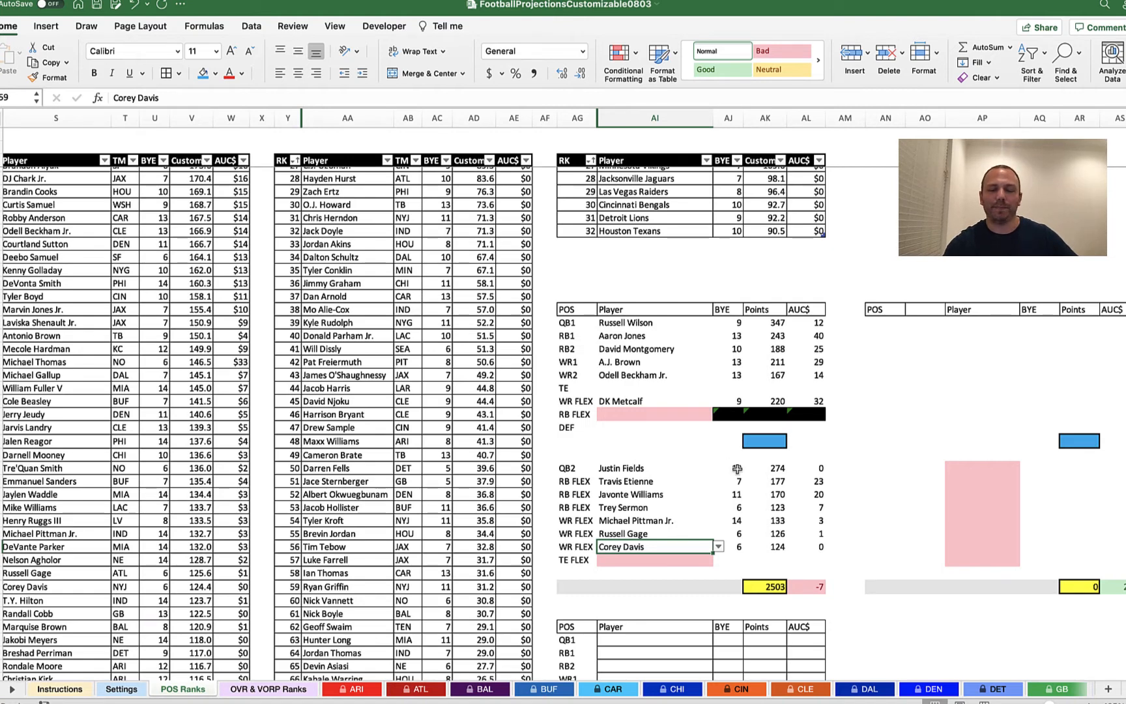
Create a conditional formatting rule for cells containing errors on the BYE, Points and AUC$ cells of the bench rows from QB2 through the last WR FLEX.
{"action": "left_click_drag", "start_coordinate": [735, 468], "coordinate": [815, 547]}
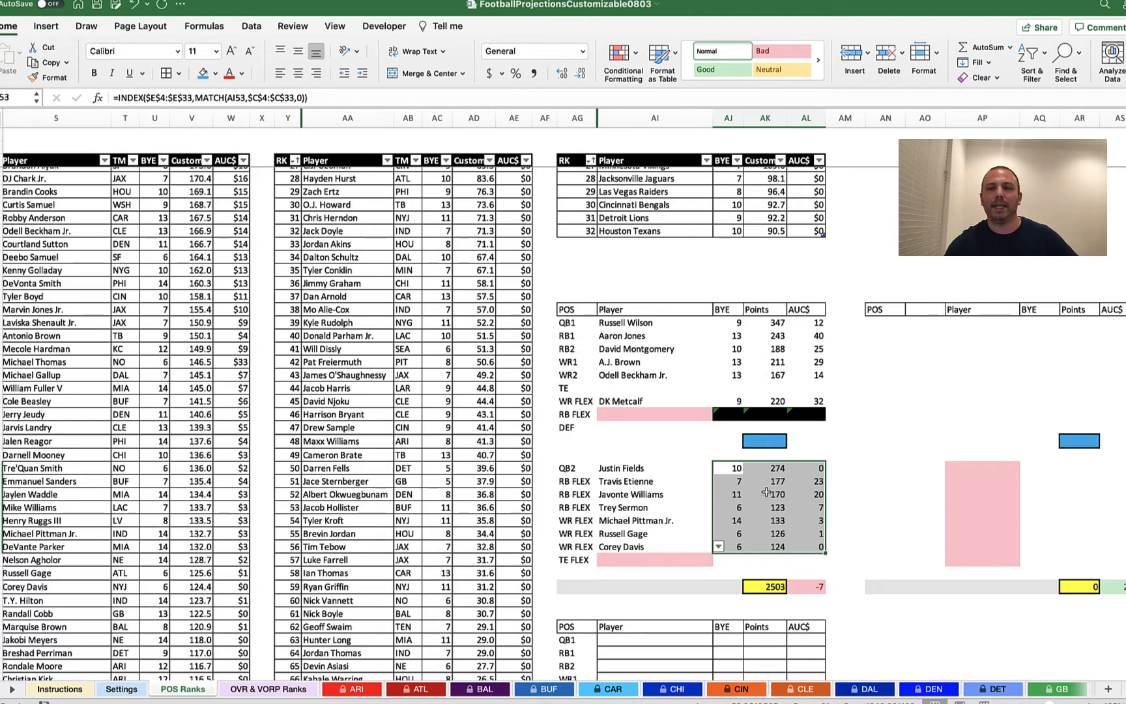
{"action": "left_click", "coordinate": [635, 63]}
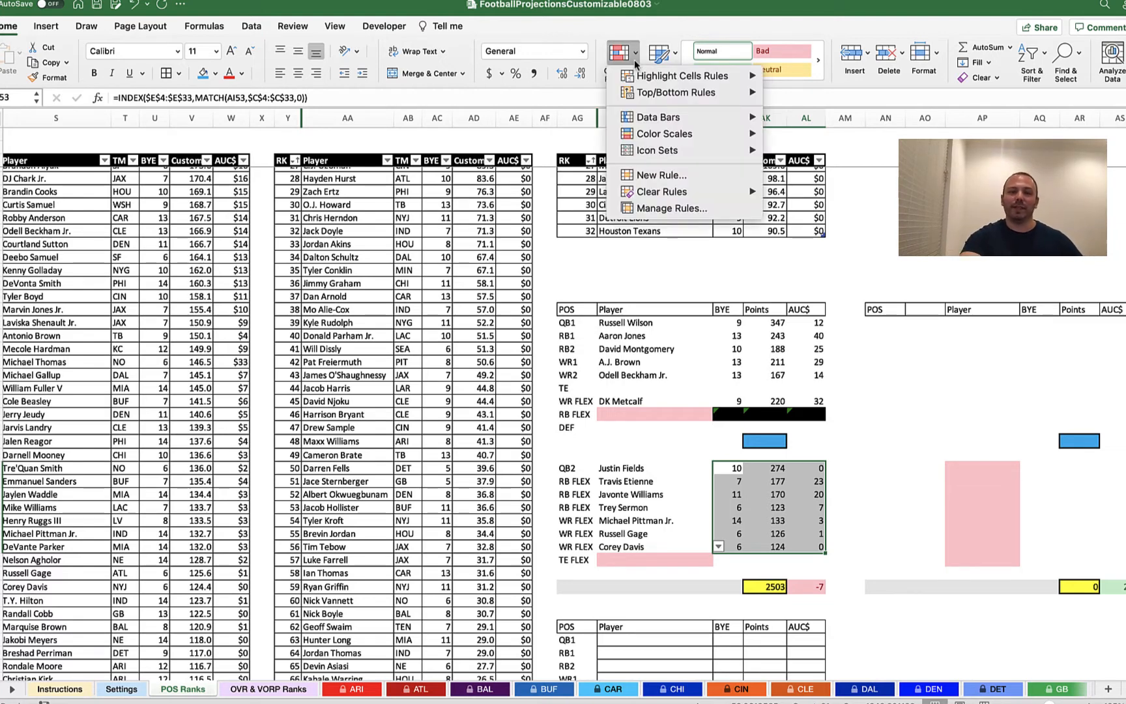
{"action": "mouse_move", "coordinate": [651, 78]}
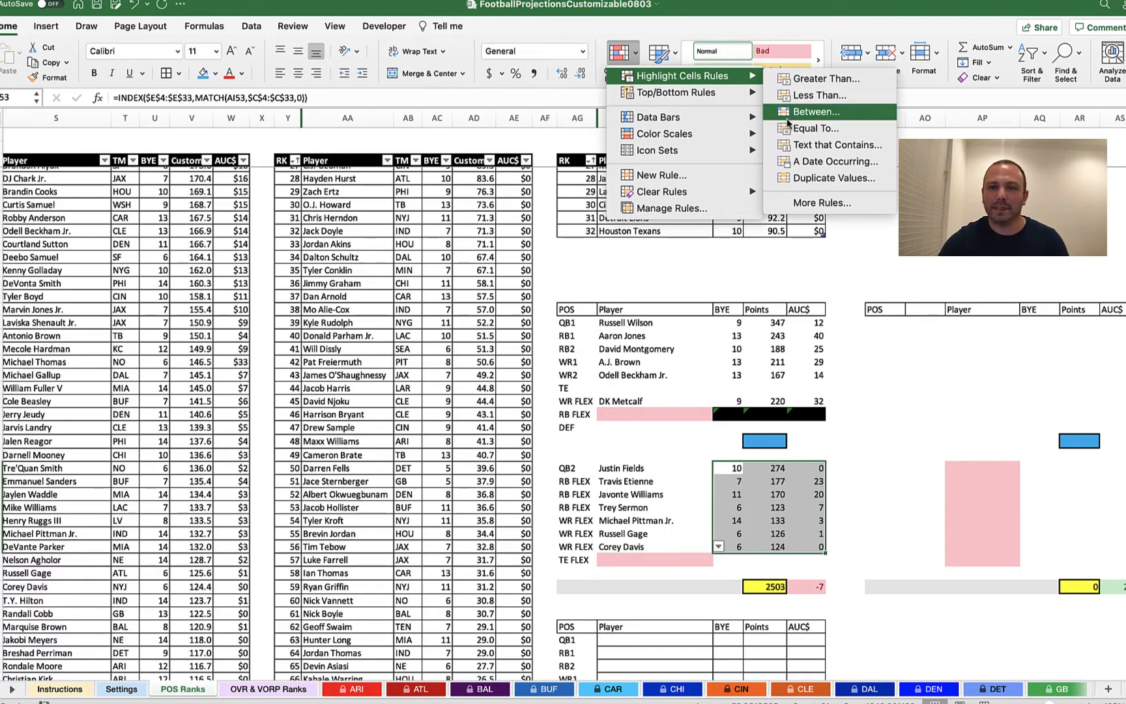
{"action": "left_click", "coordinate": [834, 146]}
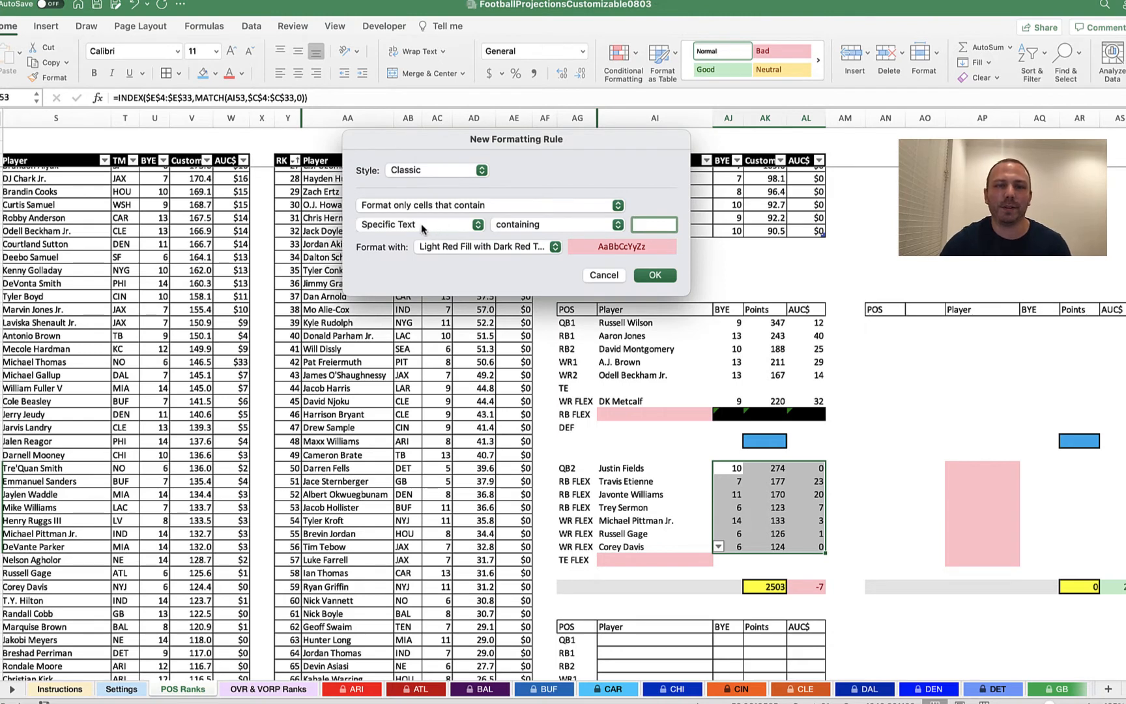
{"action": "left_click", "coordinate": [422, 223]}
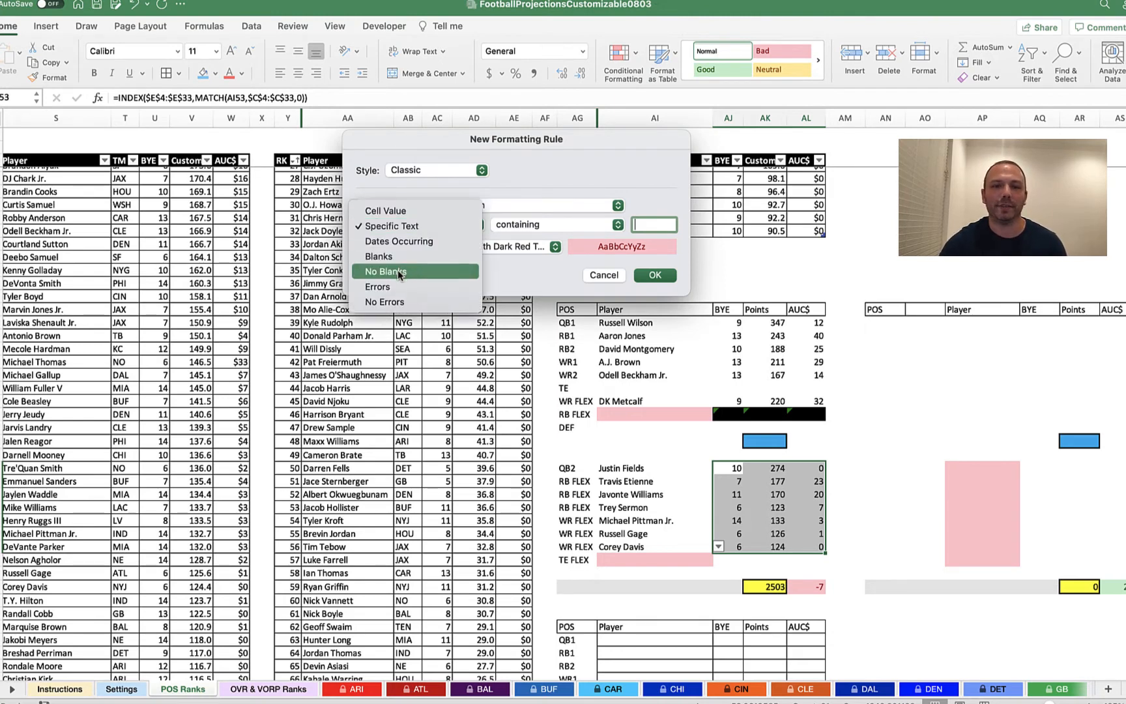
{"action": "left_click", "coordinate": [394, 285]}
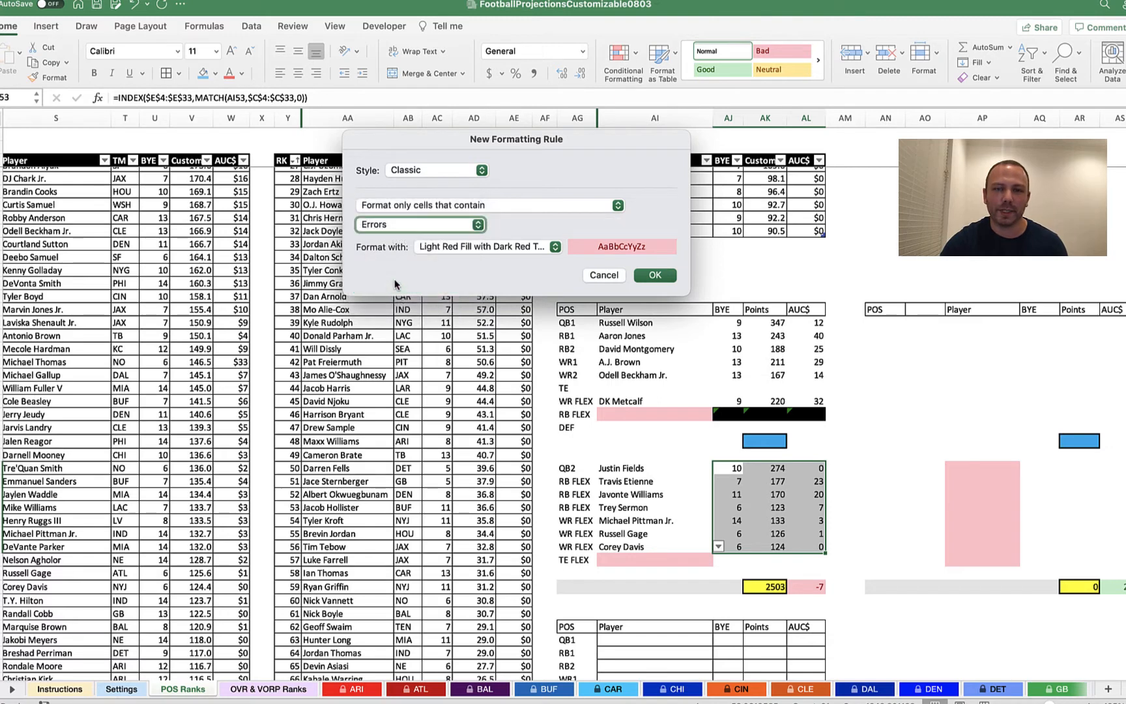
Give the bench stats' error rule a custom format with a black background fill and apply the rule.
{"action": "left_click", "coordinate": [479, 248]}
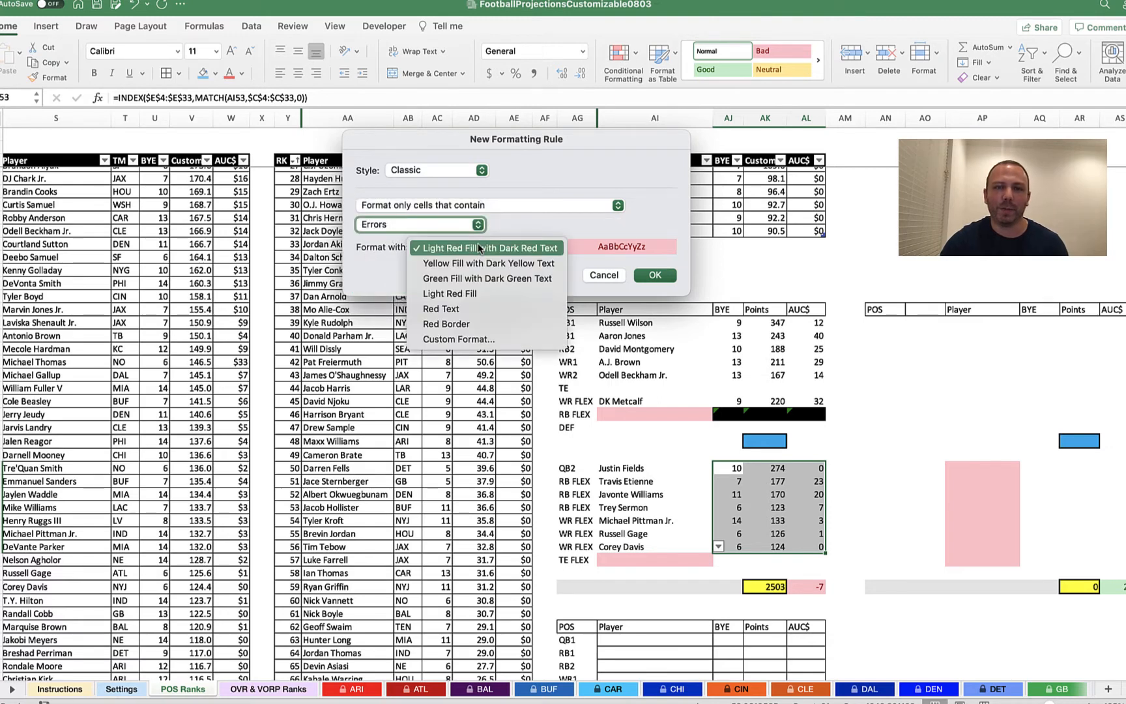
{"action": "left_click", "coordinate": [480, 338]}
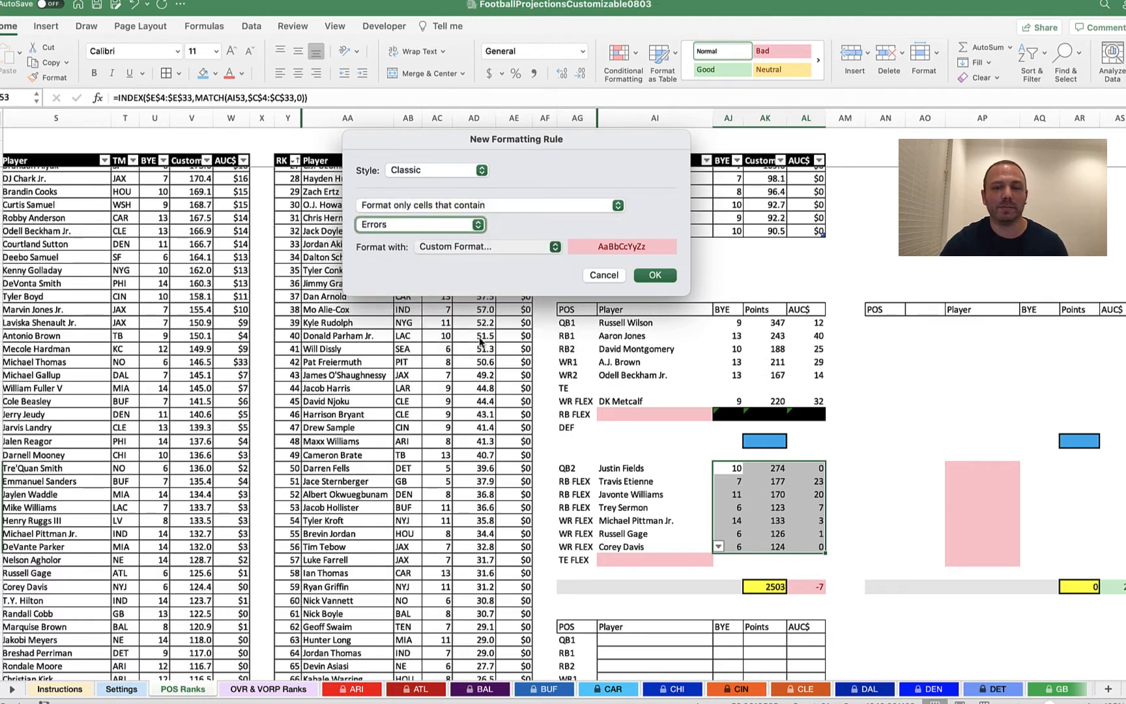
{"action": "left_click", "coordinate": [496, 164]}
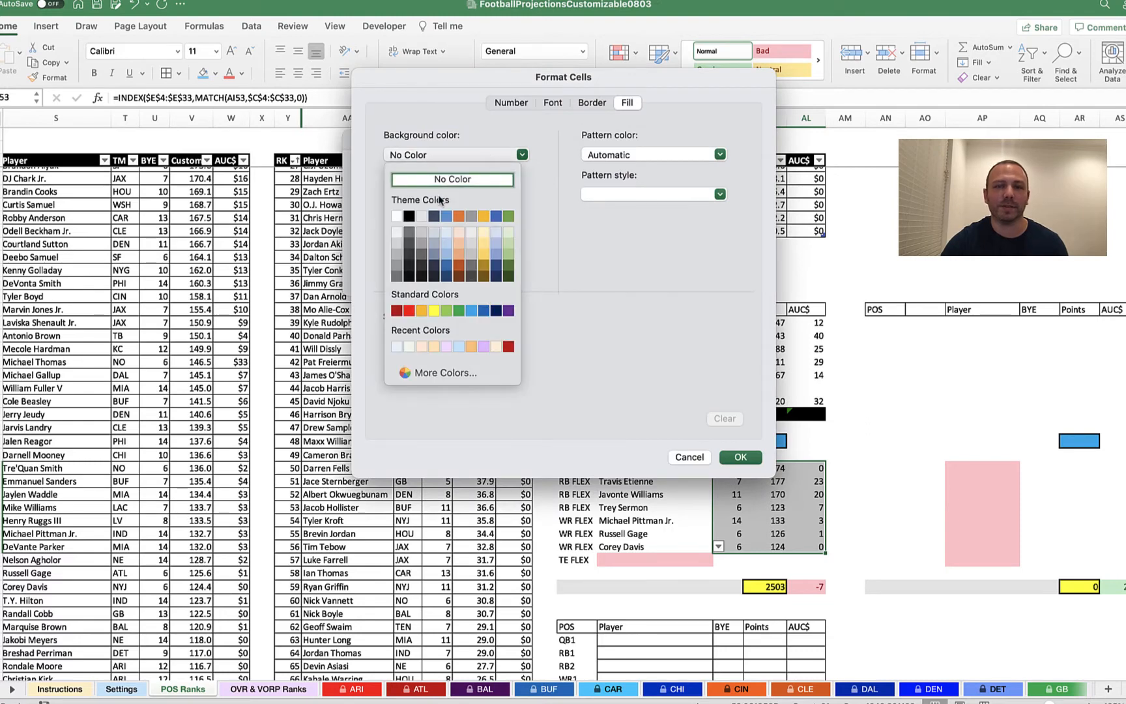
{"action": "key", "text": "Escape"}
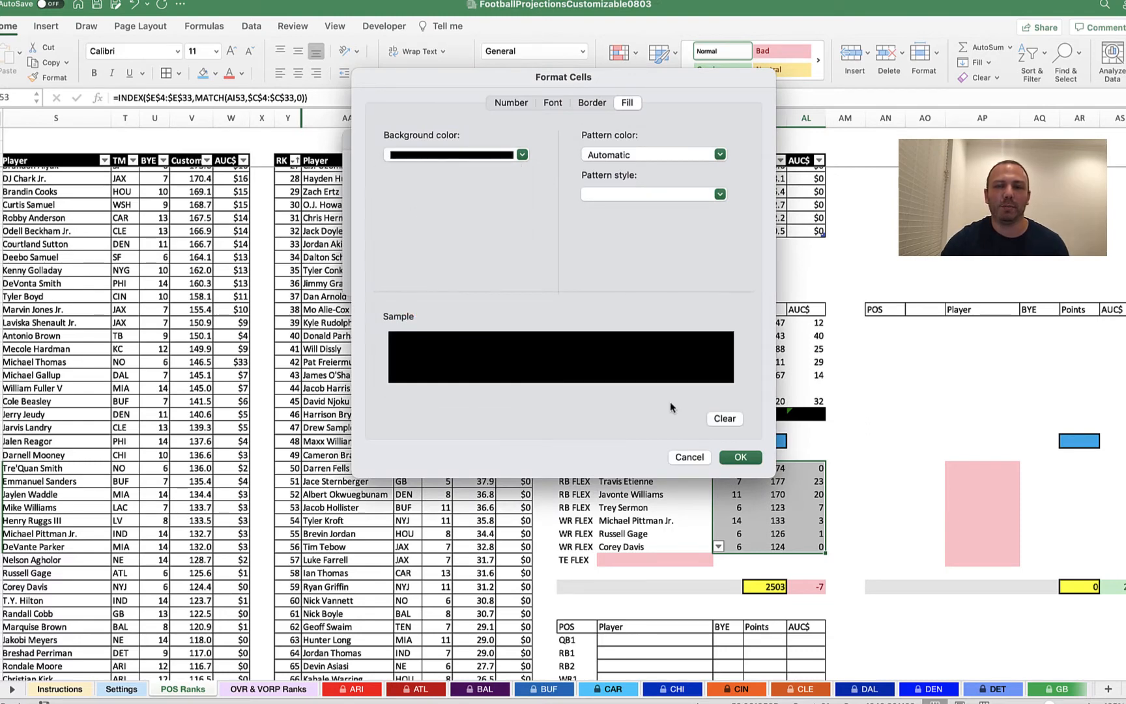
{"action": "left_click", "coordinate": [739, 457]}
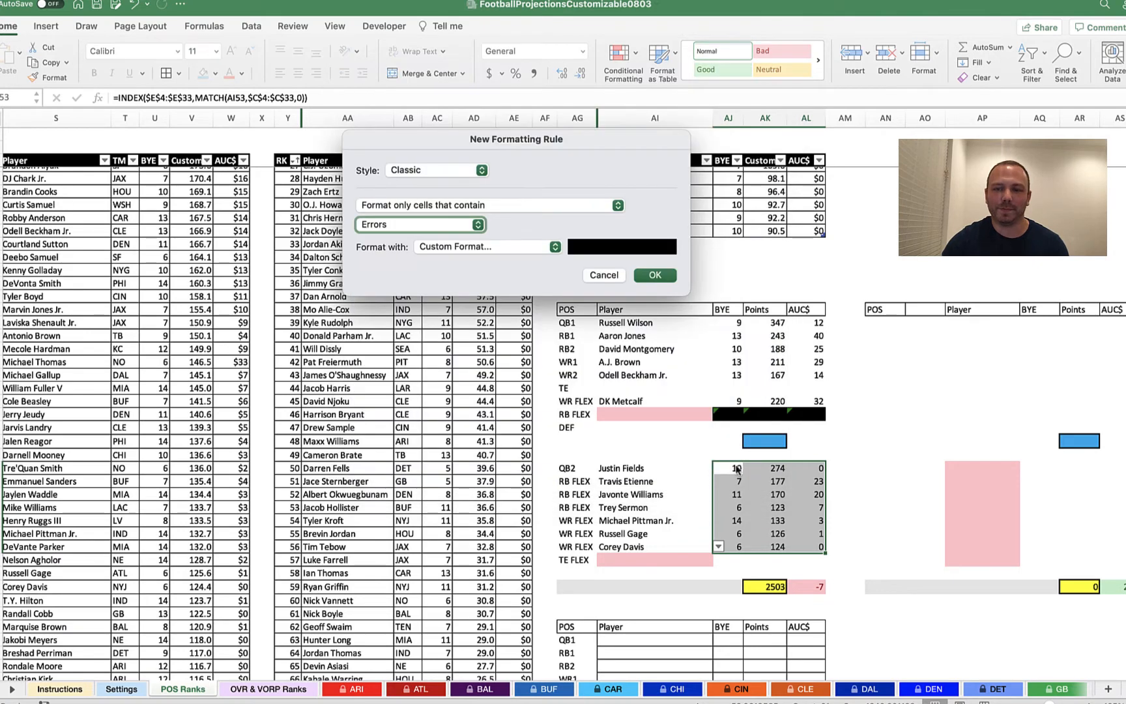
{"action": "left_click", "coordinate": [655, 274]}
{"action": "key", "text": "Up"}
{"action": "key", "text": "Up"}
{"action": "key", "text": "Up"}
{"action": "key", "text": "Up"}
{"action": "key", "text": "Up"}
{"action": "key", "text": "Up"}
{"action": "key", "text": "Up"}
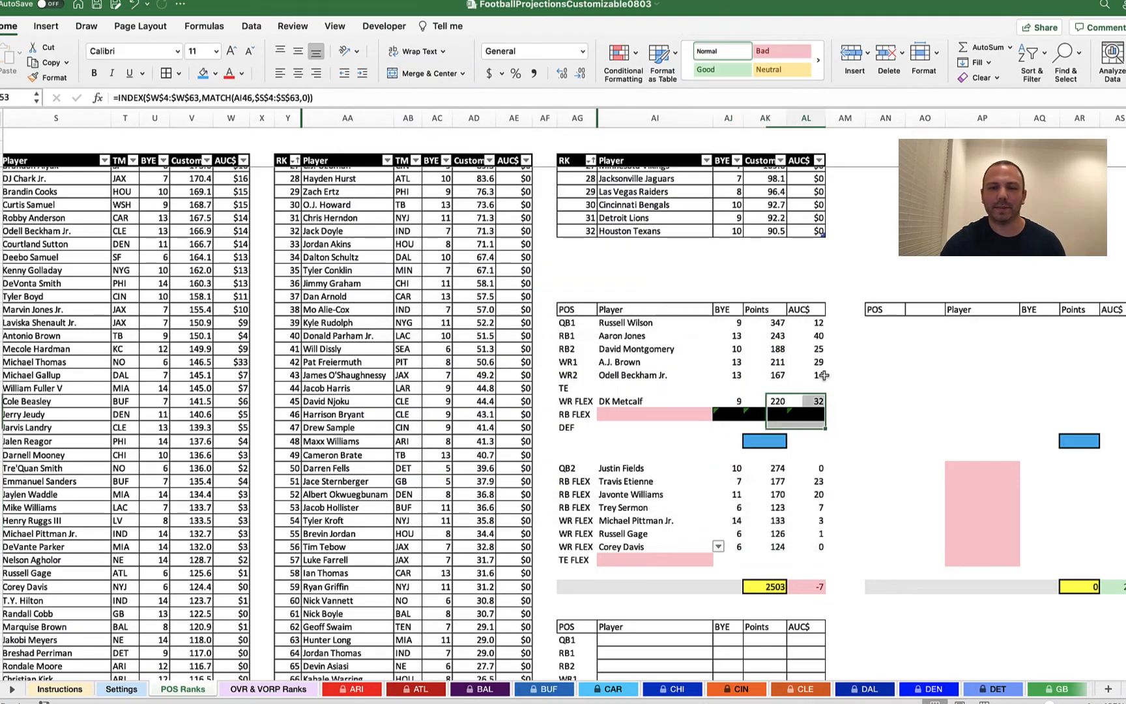
Add a conditional formatting rule giving blank cells a Light Red Fill to the bench player cells from QB2 through the last WR FLEX.
{"action": "left_click_drag", "start_coordinate": [663, 467], "coordinate": [654, 546]}
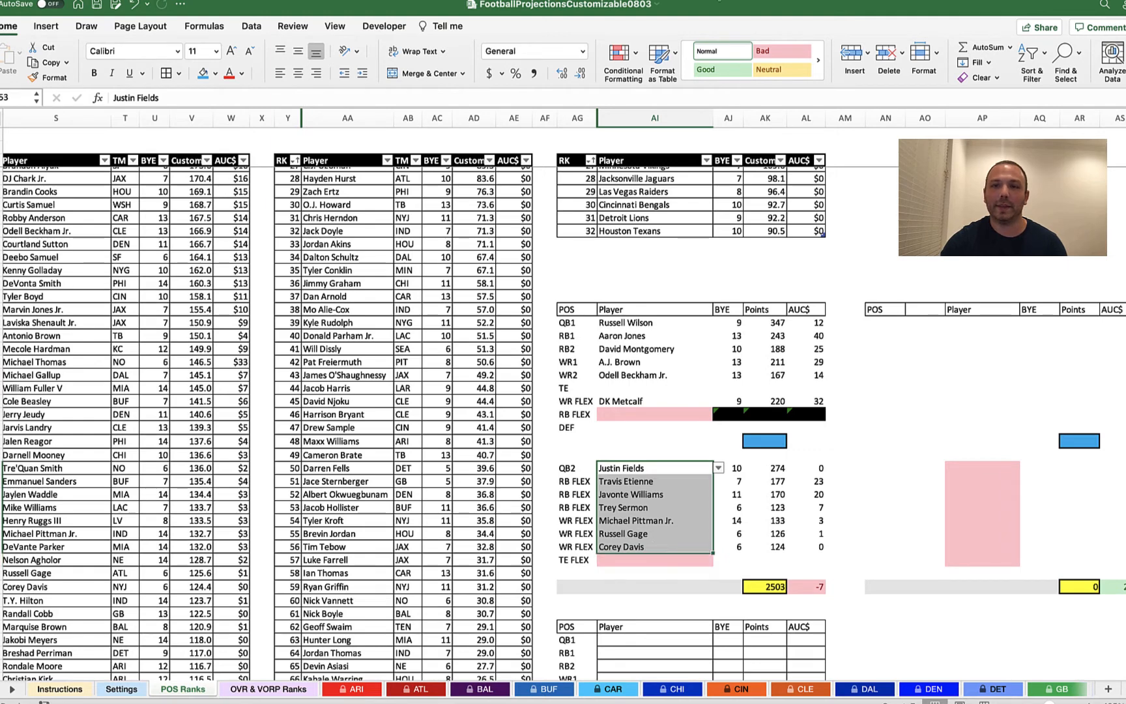
{"action": "left_click", "coordinate": [621, 57]}
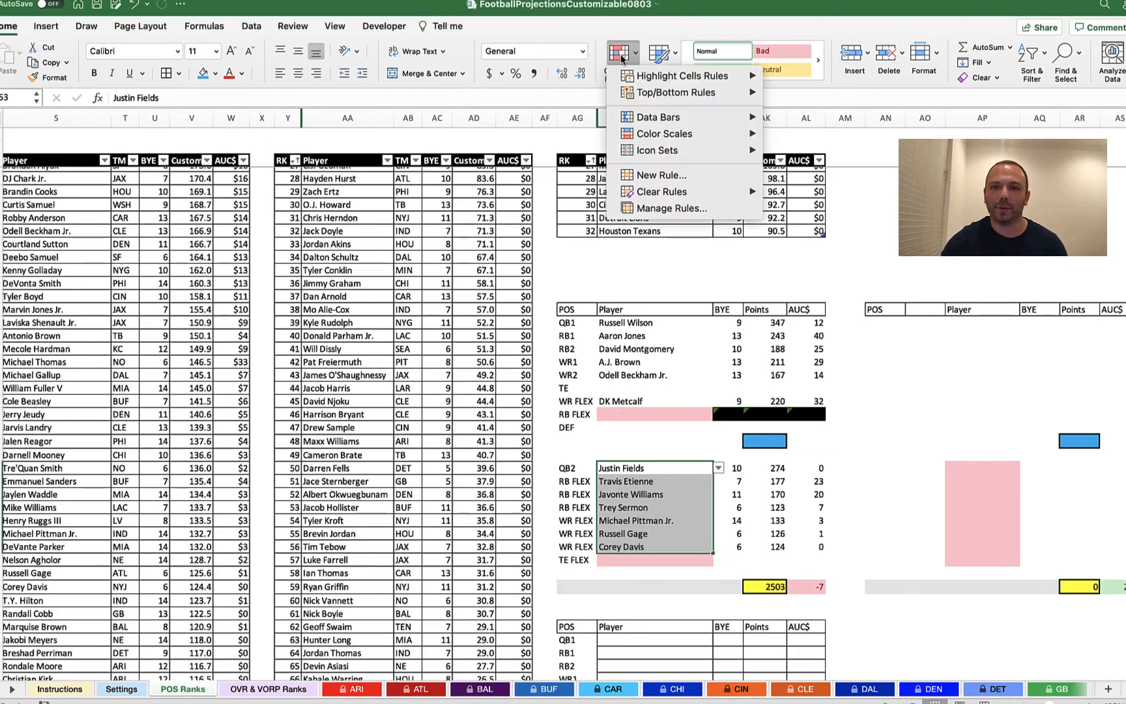
{"action": "mouse_move", "coordinate": [696, 77]}
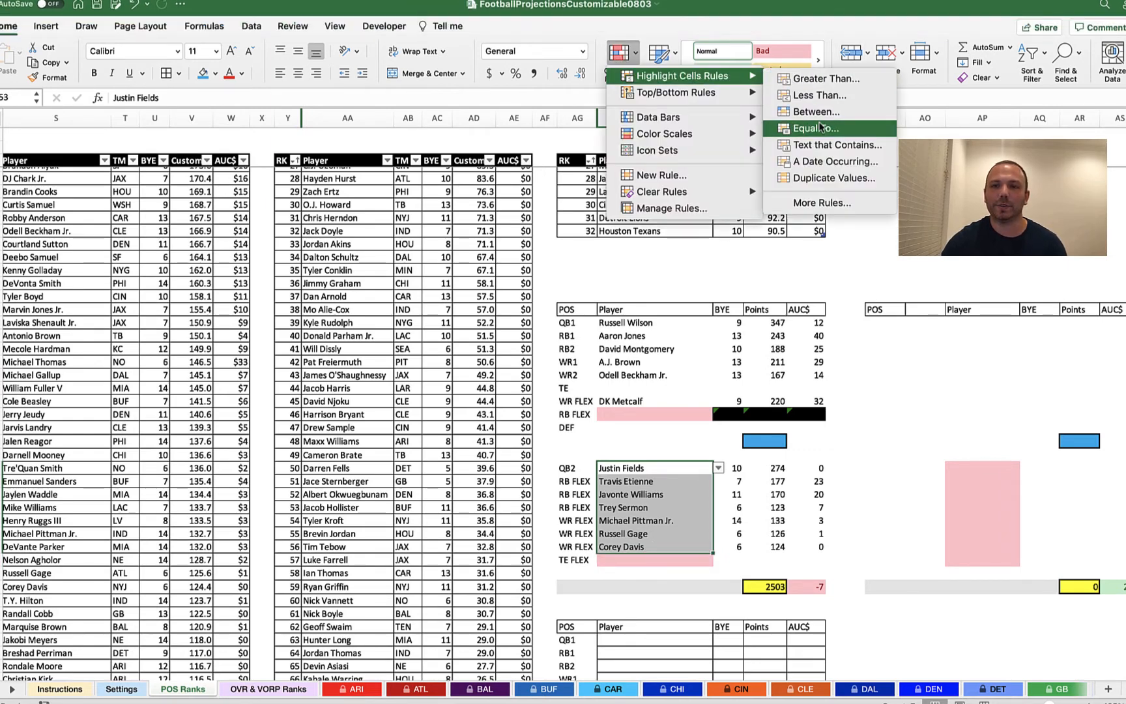
{"action": "left_click", "coordinate": [821, 145]}
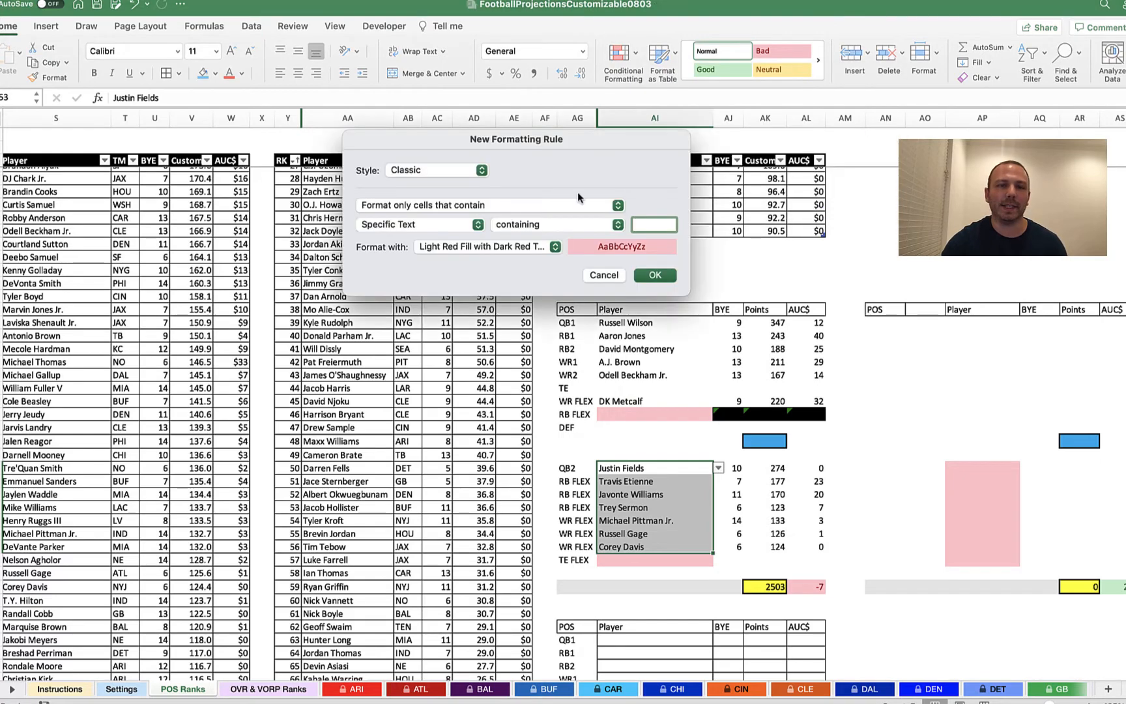
{"action": "left_click", "coordinate": [437, 223]}
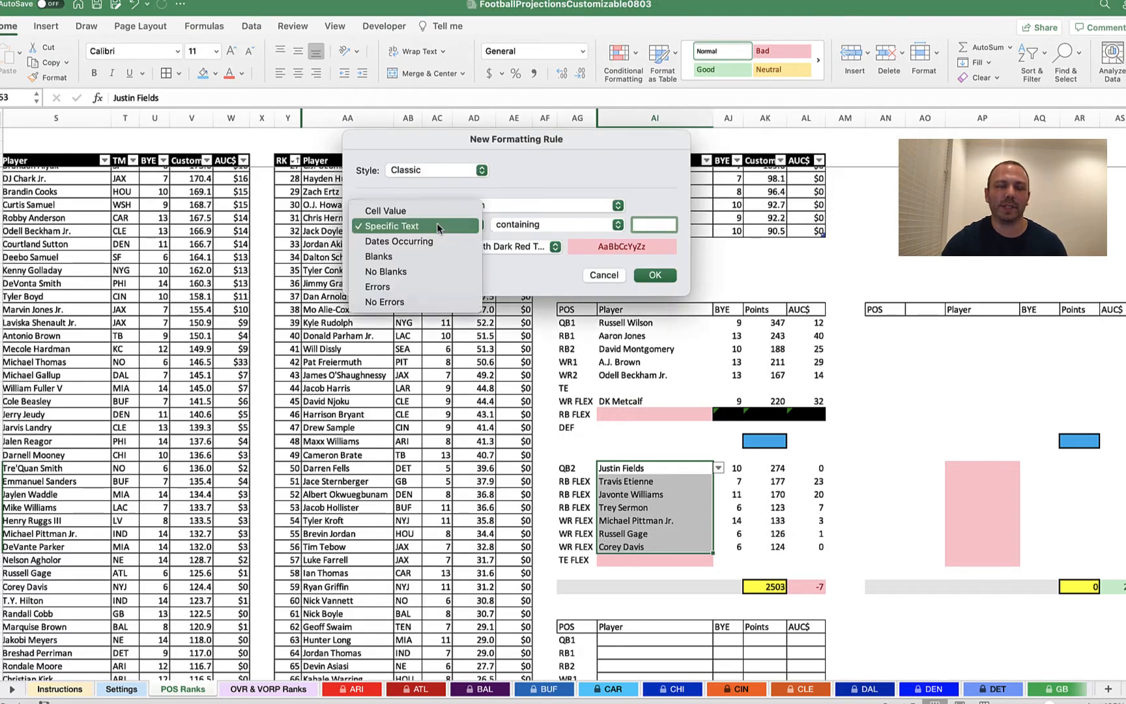
{"action": "left_click", "coordinate": [415, 255]}
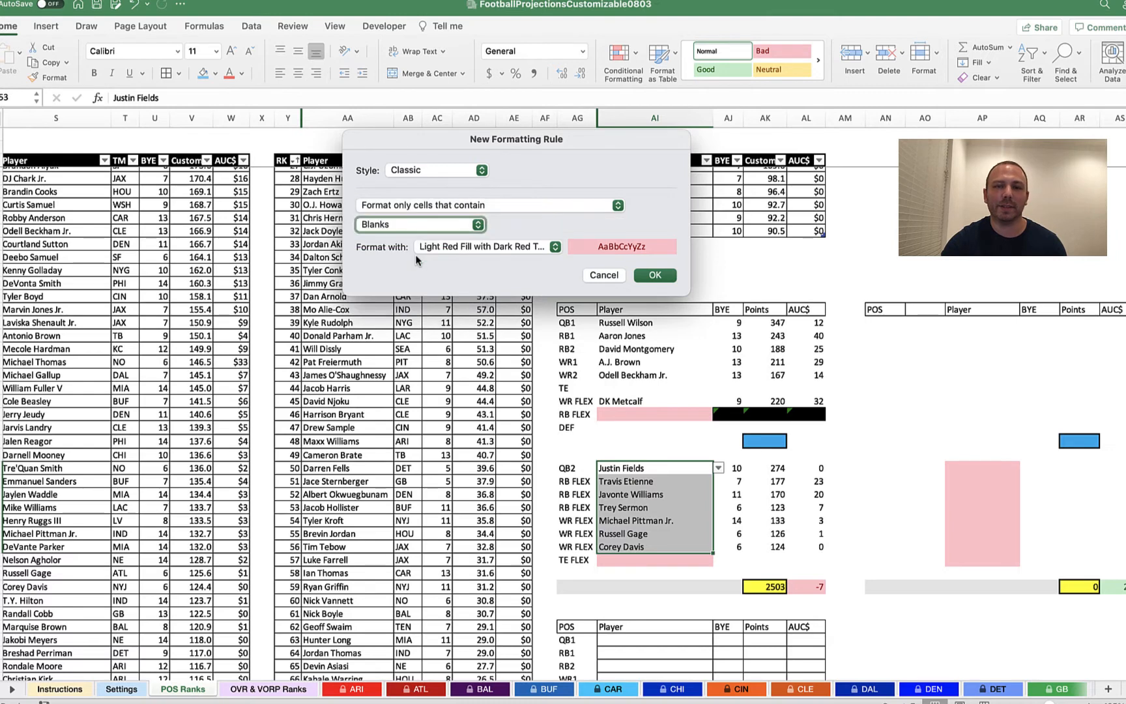
{"action": "left_click", "coordinate": [473, 250]}
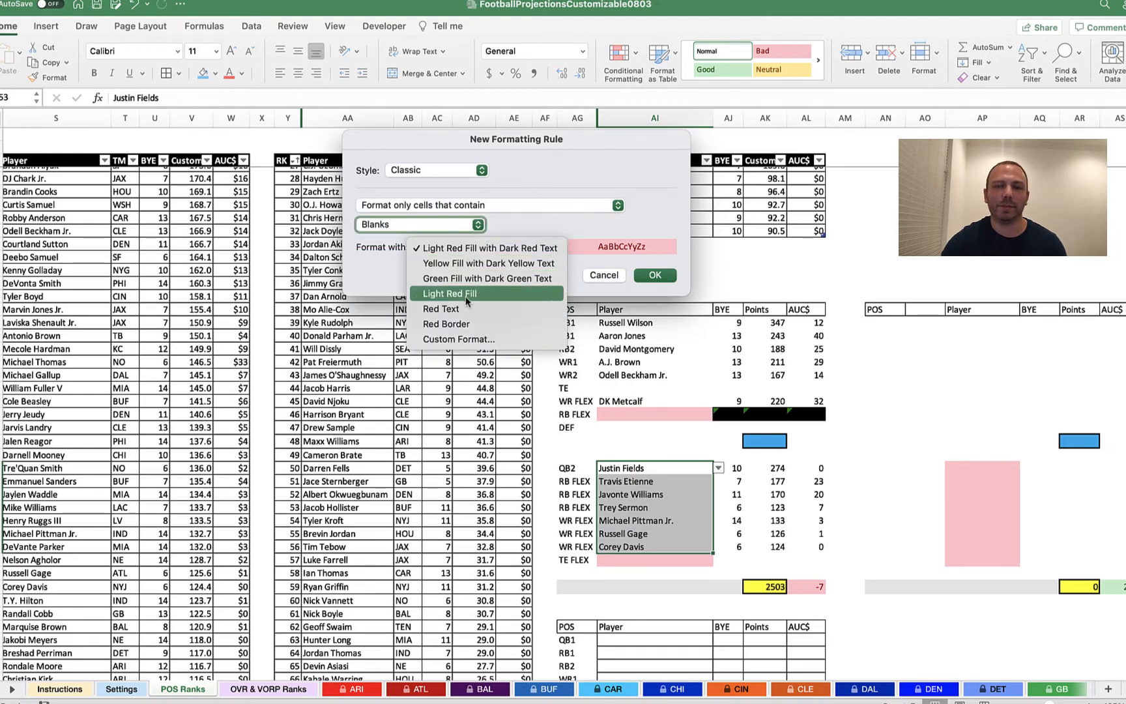
{"action": "left_click", "coordinate": [465, 301]}
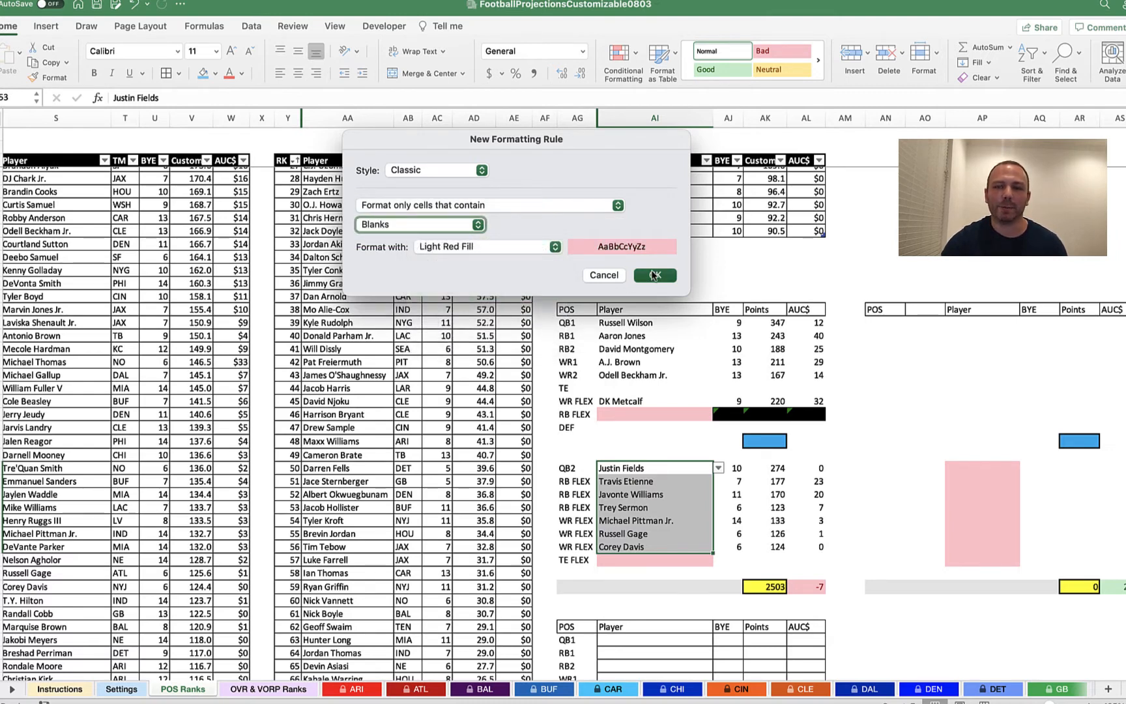
{"action": "left_click", "coordinate": [653, 275]}
{"action": "left_click", "coordinate": [828, 310]}
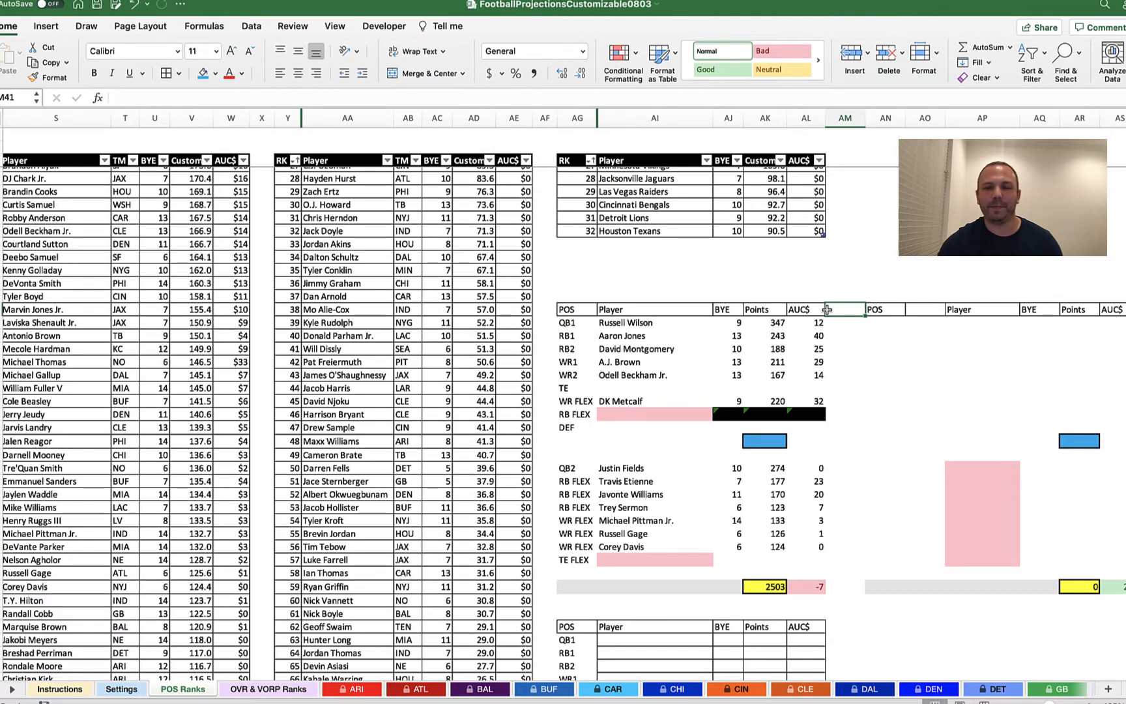
Test the bench rules by clearing Trey Sermon from the third RB FLEX row and Corey Davis from the last WR FLEX row.
{"action": "left_click", "coordinate": [654, 508]}
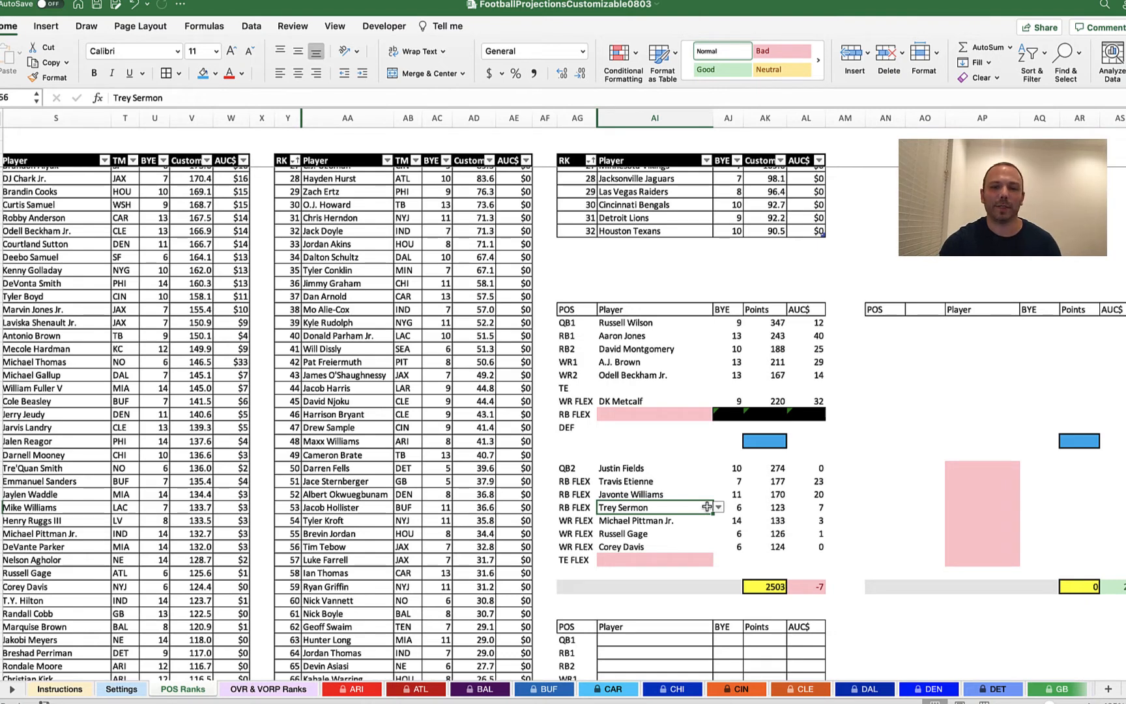
{"action": "key", "text": "Delete"}
{"action": "left_click", "coordinate": [885, 467]}
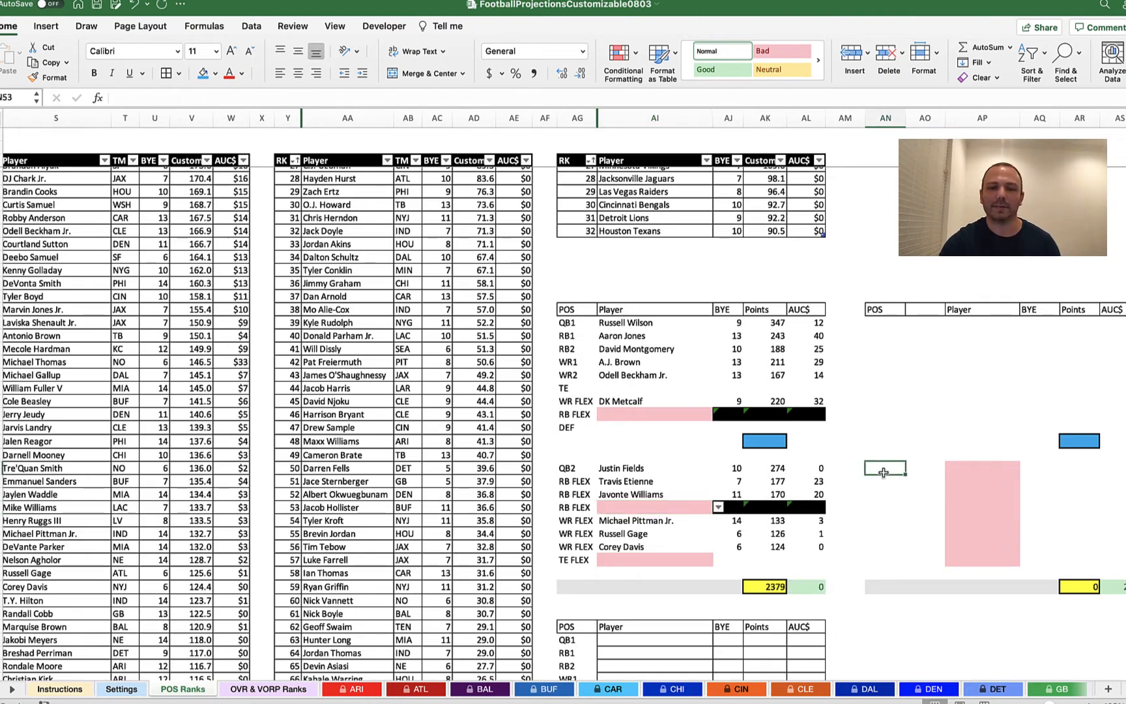
{"action": "left_click", "coordinate": [633, 546]}
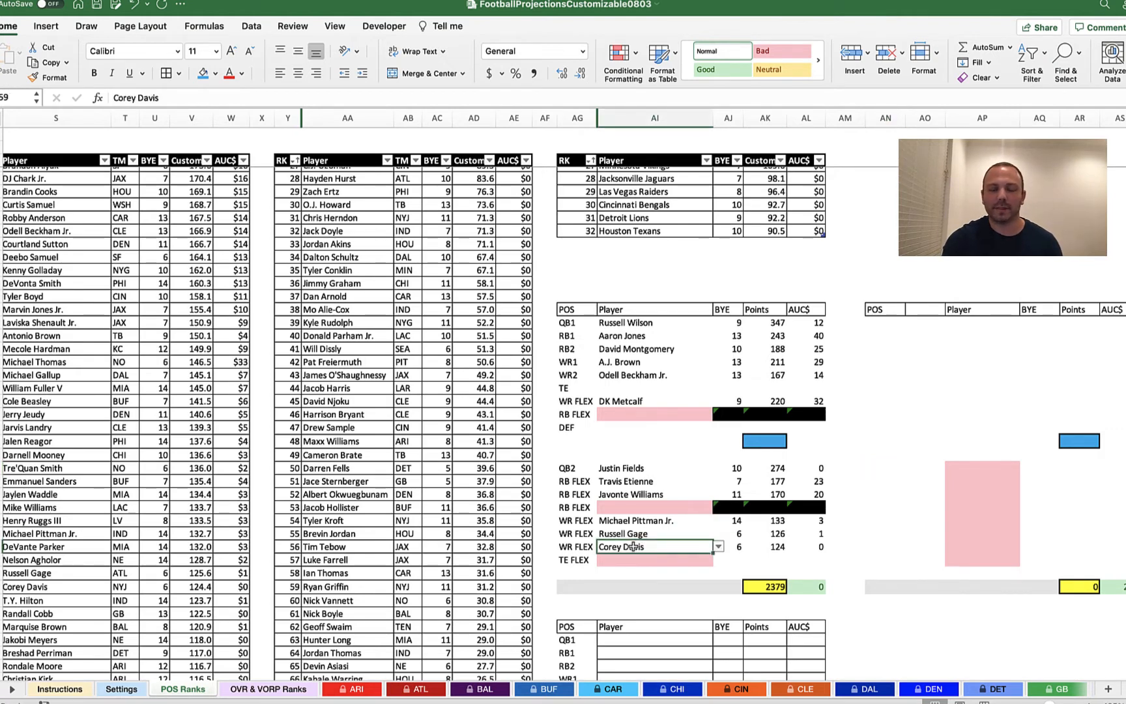
{"action": "key", "text": "Delete"}
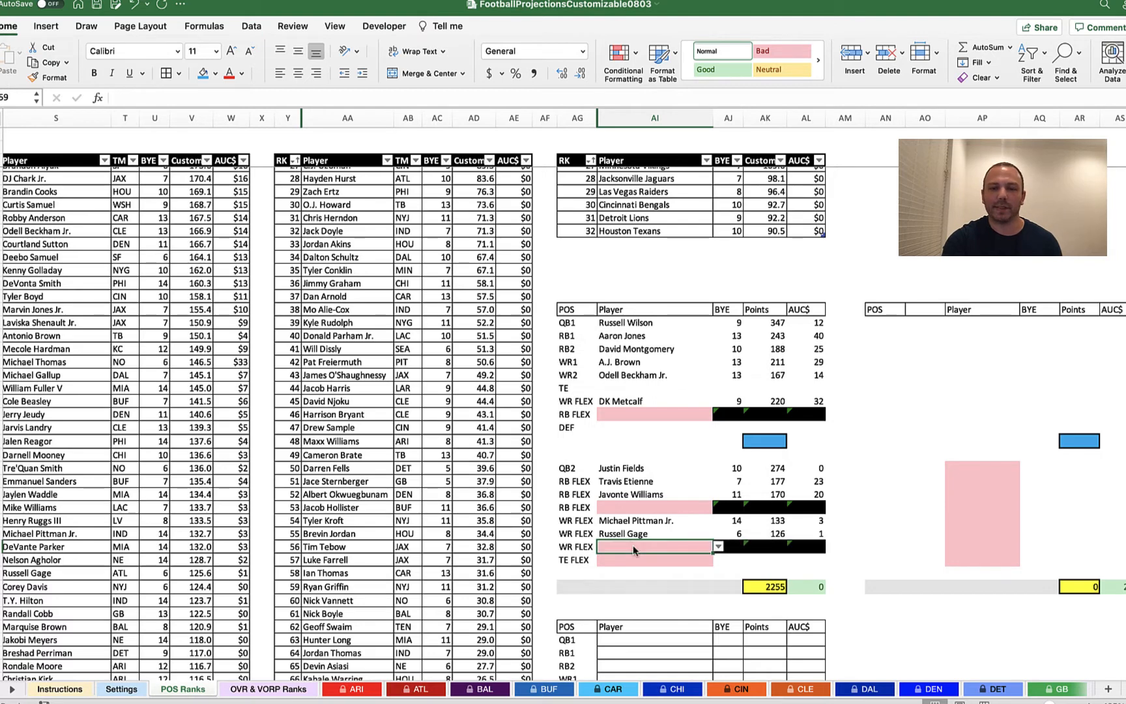
{"action": "left_click", "coordinate": [854, 451]}
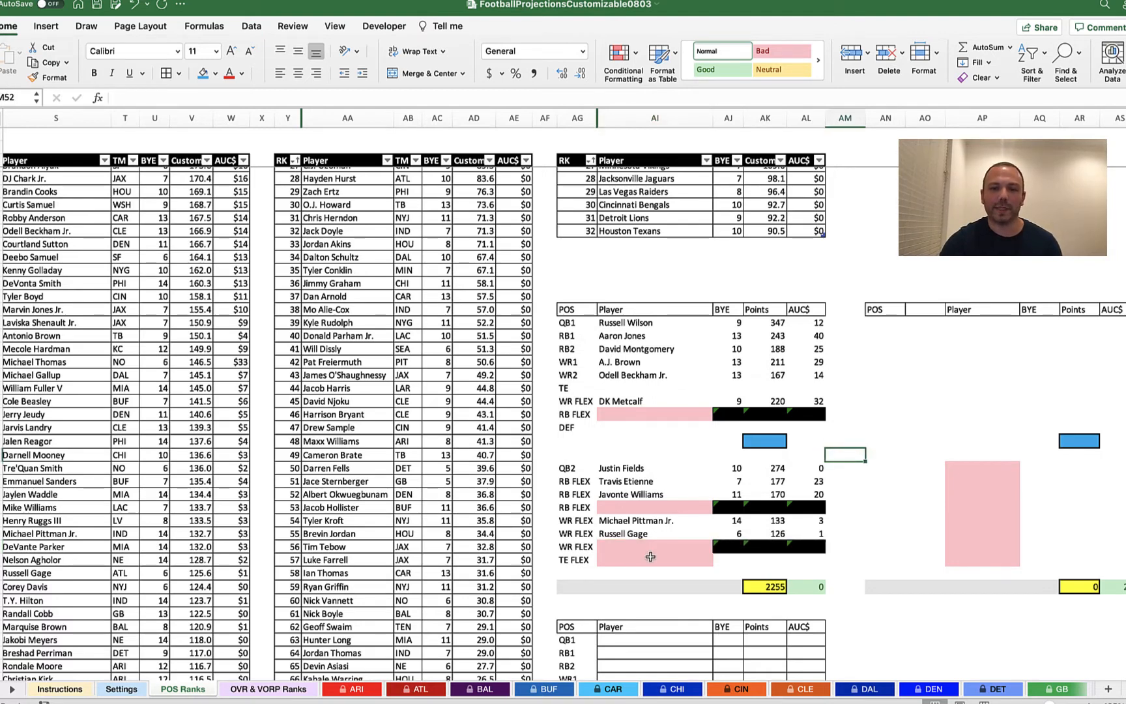
Set the starting TE player cell's list validation source to the top 20 tight ends, =$AA$4:$AA$23.
{"action": "left_click", "coordinate": [641, 388]}
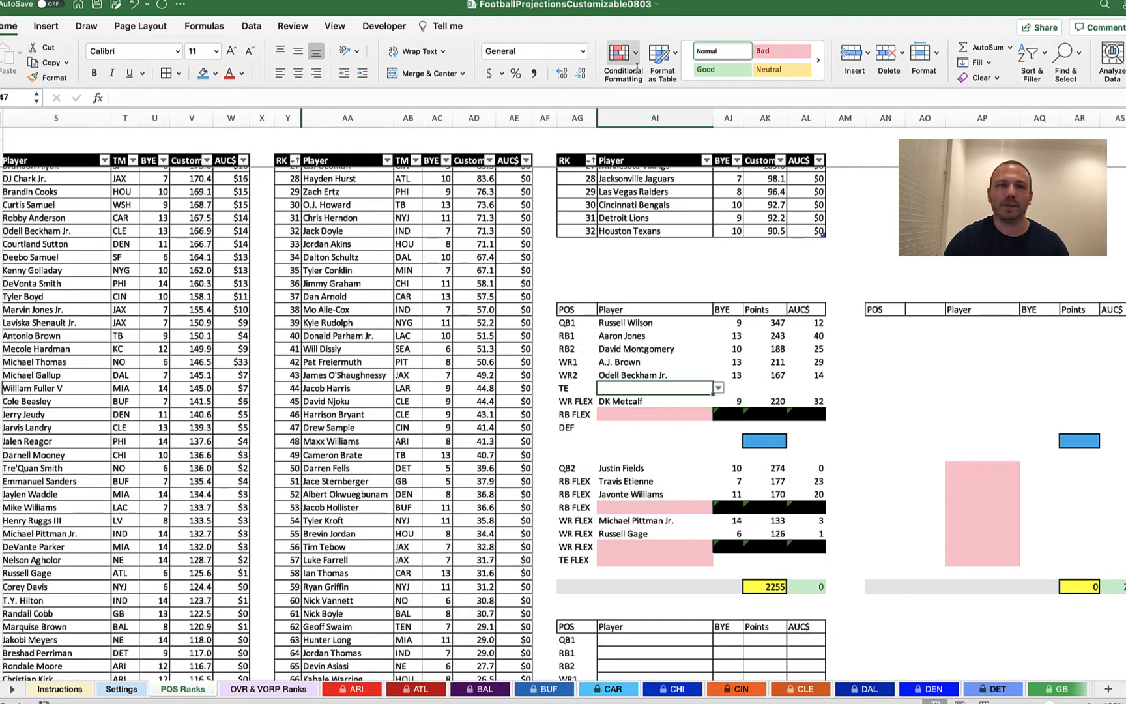
{"action": "left_click", "coordinate": [250, 27]}
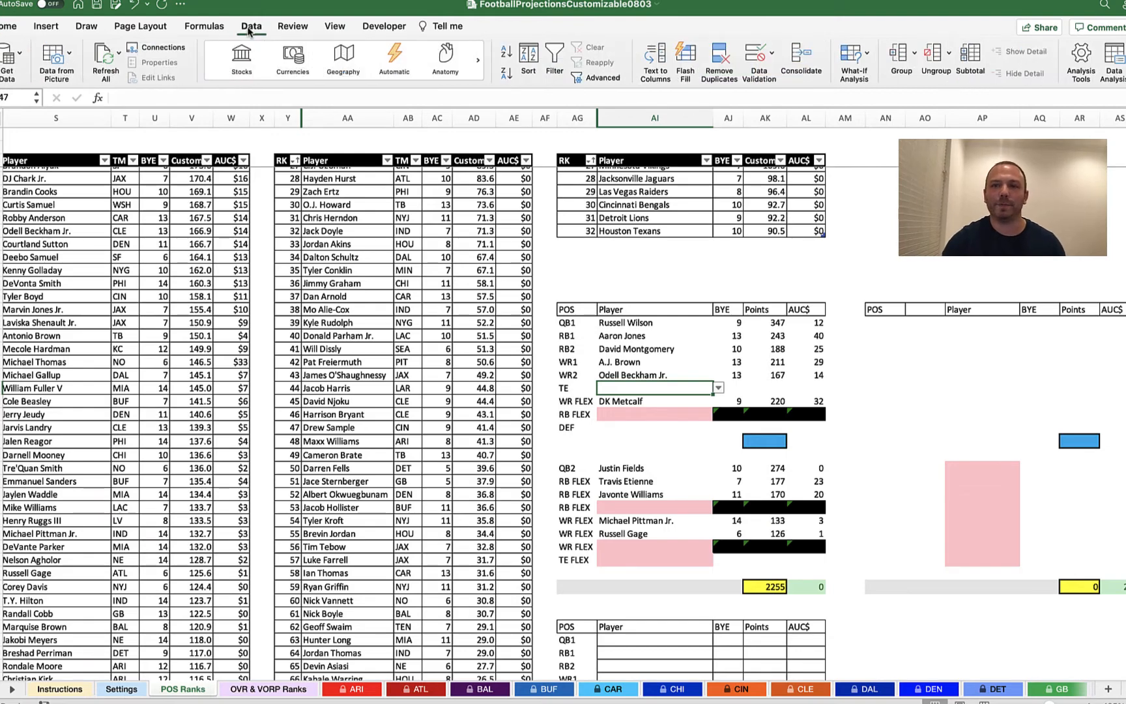
{"action": "left_click", "coordinate": [758, 58]}
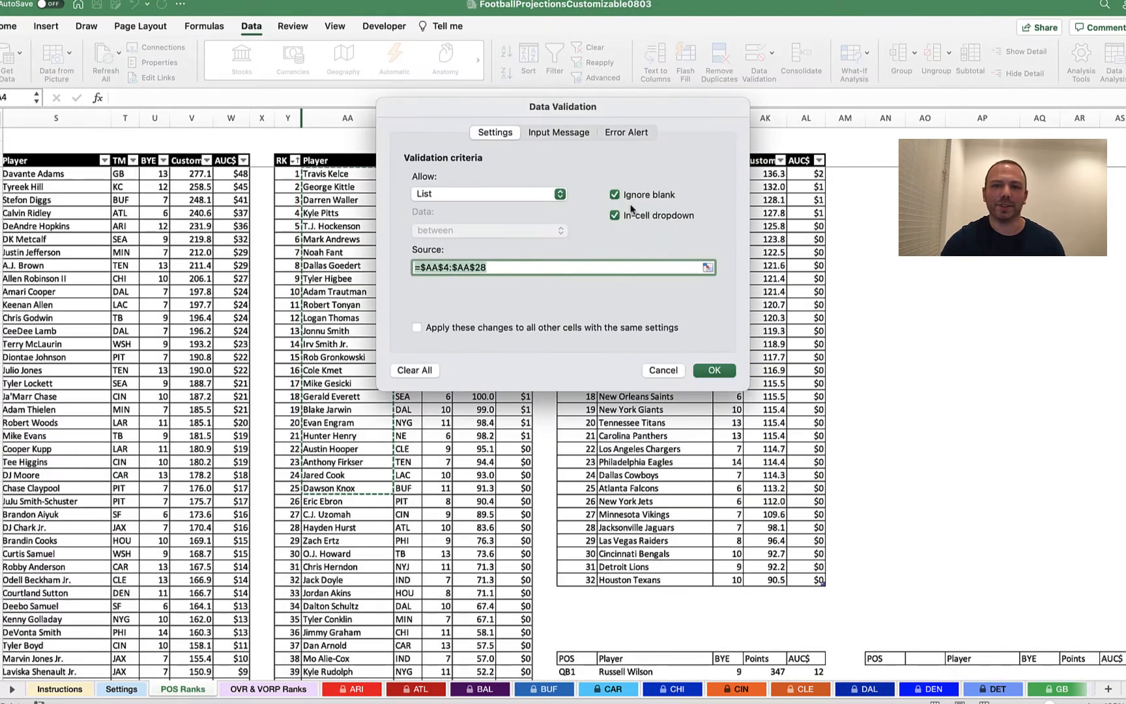
{"action": "key", "text": "BackSpace"}
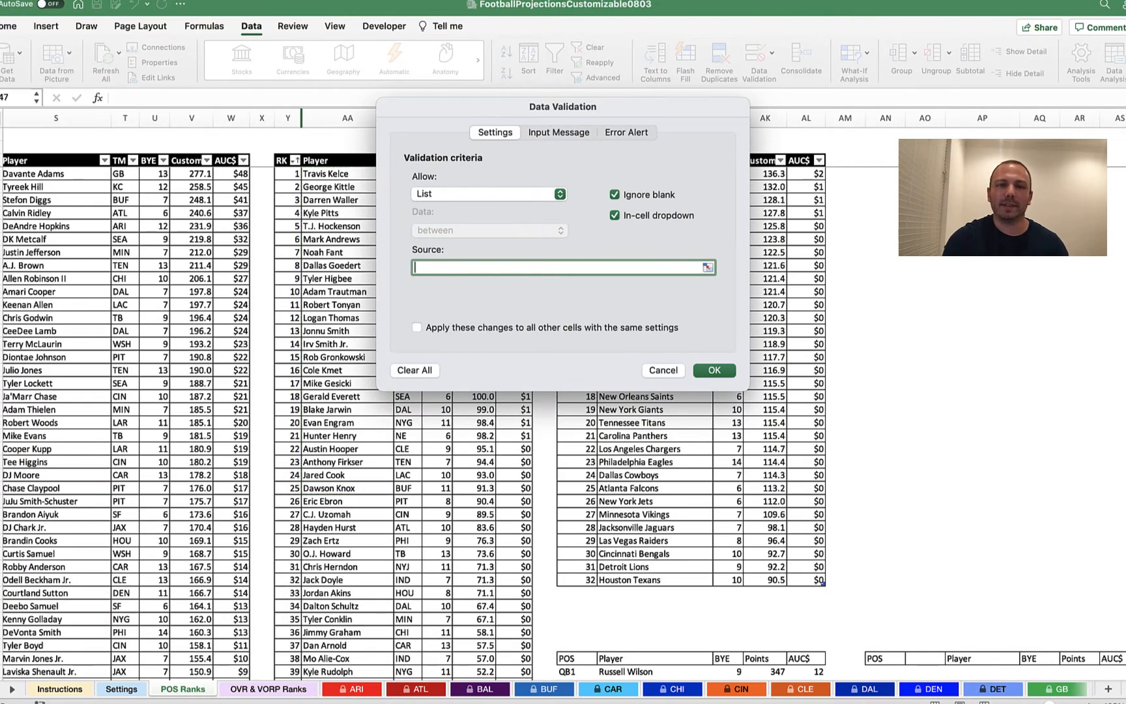
{"action": "left_click_drag", "start_coordinate": [350, 173], "coordinate": [334, 418]}
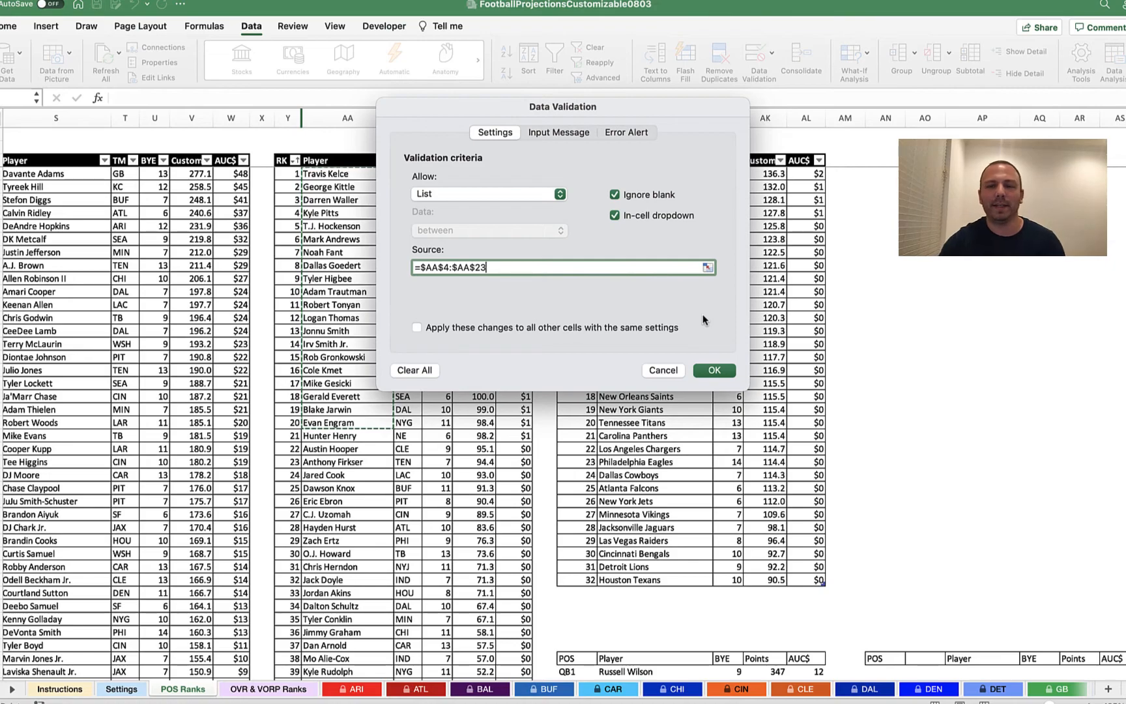
{"action": "left_click", "coordinate": [713, 370]}
Check the starting TE slot's list of tight ends and choose Adam Trautman.
{"action": "scroll", "coordinate": [751, 385], "scroll_direction": "down", "scroll_amount": 10}
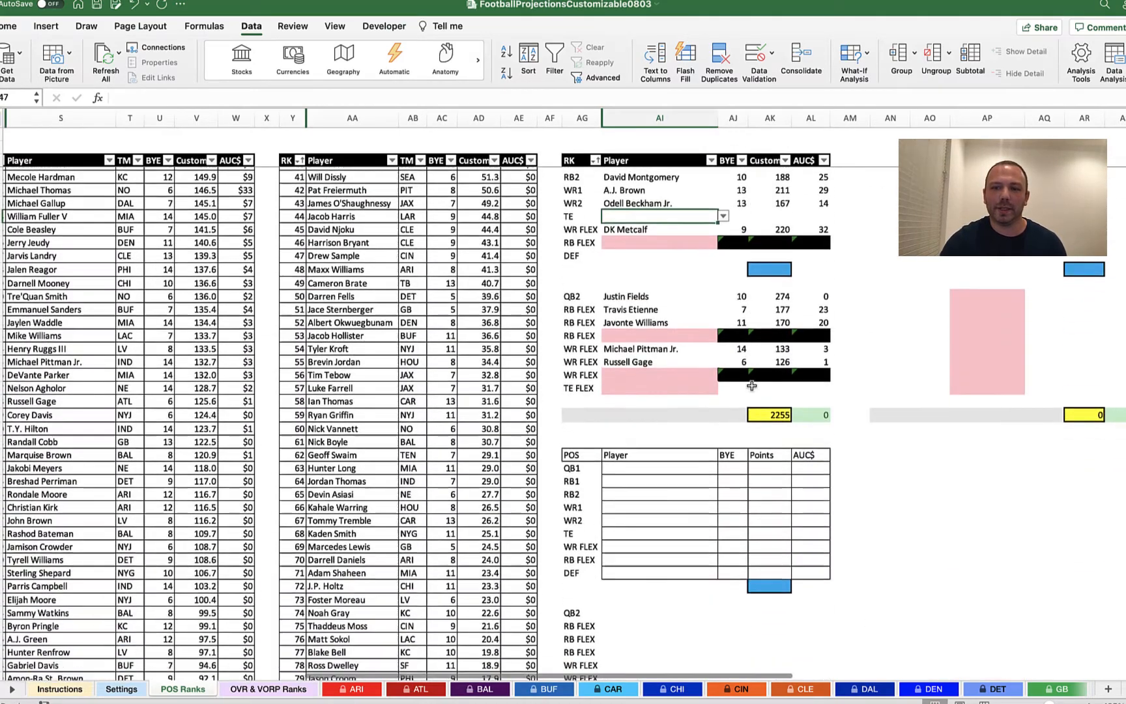
{"action": "scroll", "coordinate": [751, 385], "scroll_direction": "up", "scroll_amount": 3}
{"action": "left_click", "coordinate": [733, 360]}
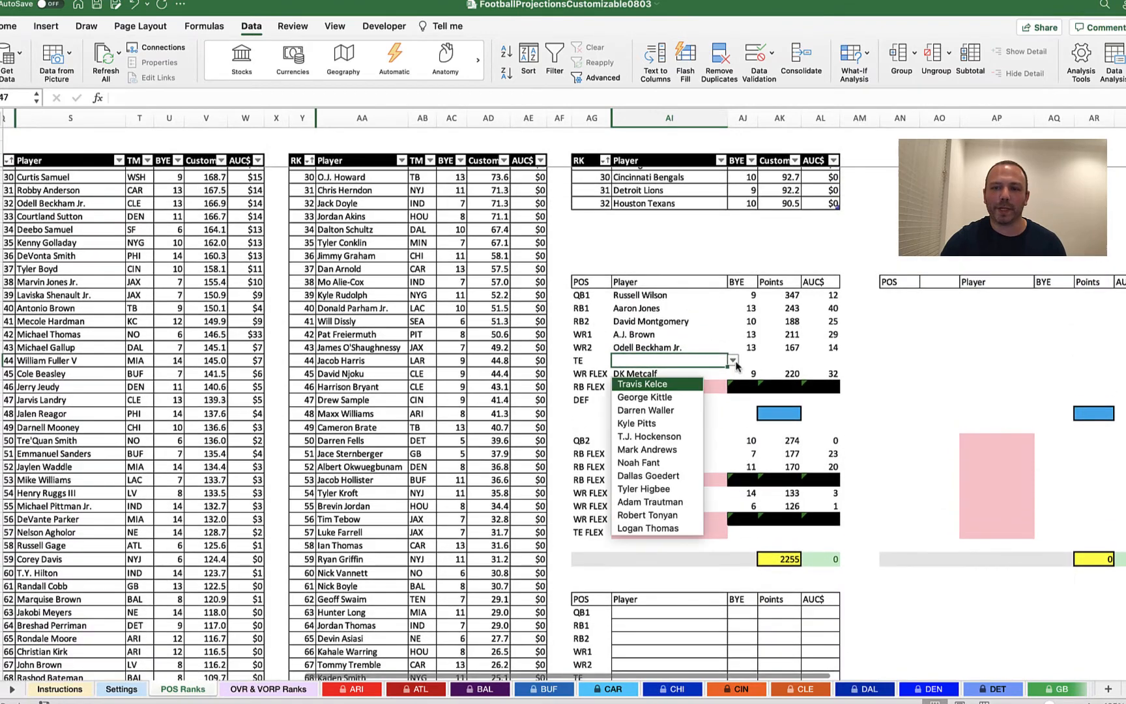
{"action": "scroll", "coordinate": [675, 427], "scroll_direction": "down", "scroll_amount": 5}
{"action": "scroll", "coordinate": [674, 430], "scroll_direction": "up", "scroll_amount": 5}
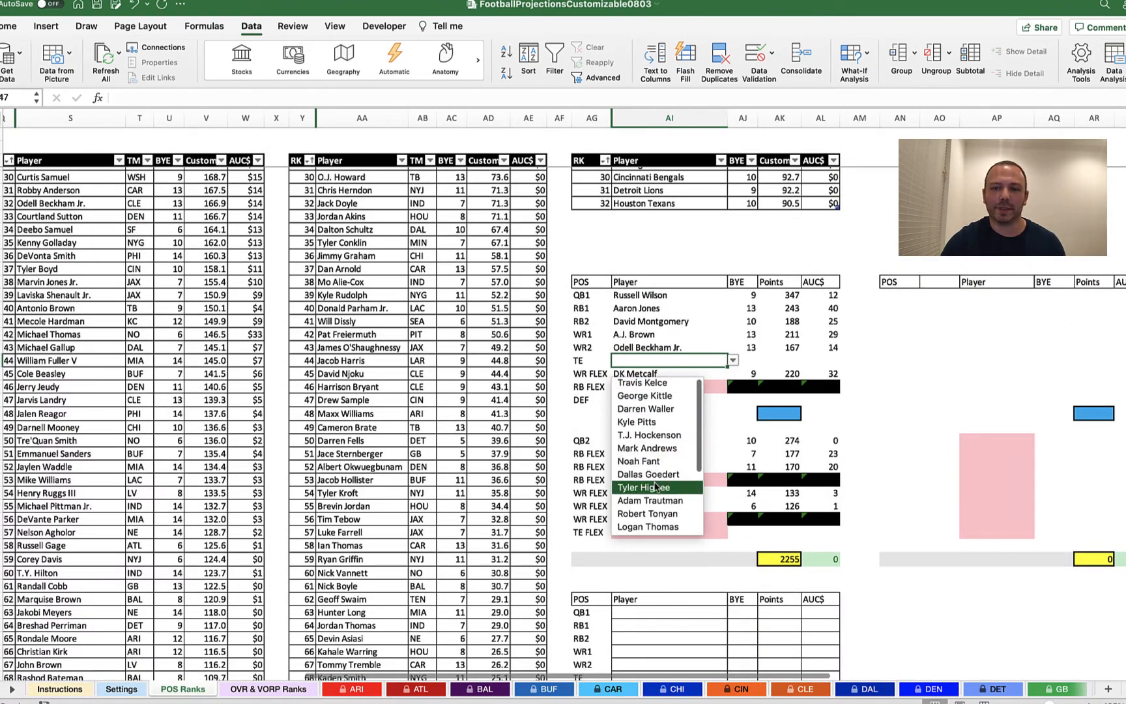
{"action": "left_click", "coordinate": [651, 501]}
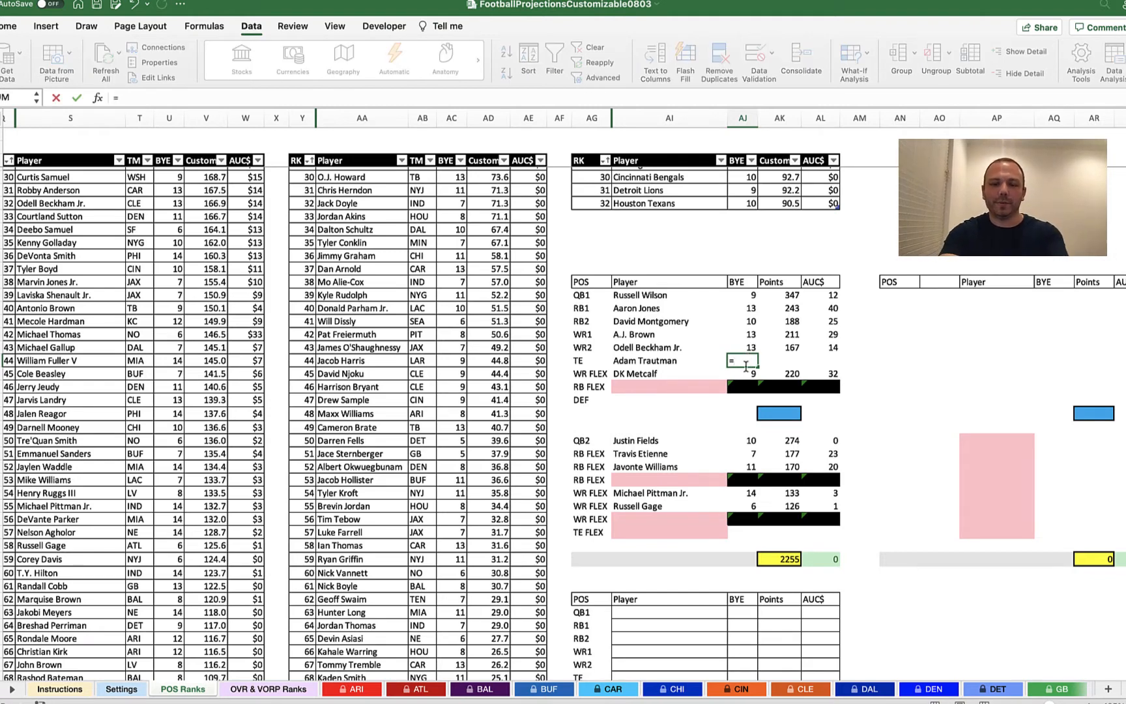
Begin the starting TE row's BYE formula with INDEX over the top 20 tight ends' bye weeks, AC4:AC23.
{"action": "type", "text": "=index"}
{"action": "key", "text": "Tab"}
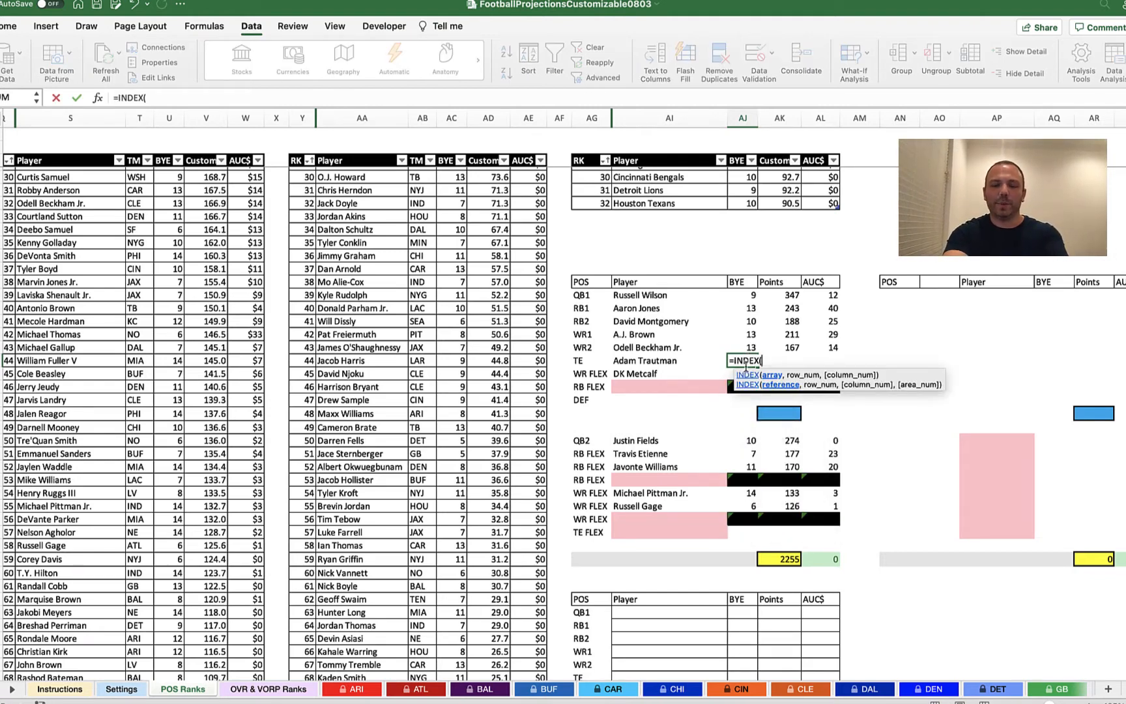
{"action": "scroll", "coordinate": [428, 215], "scroll_direction": "up", "scroll_amount": 10}
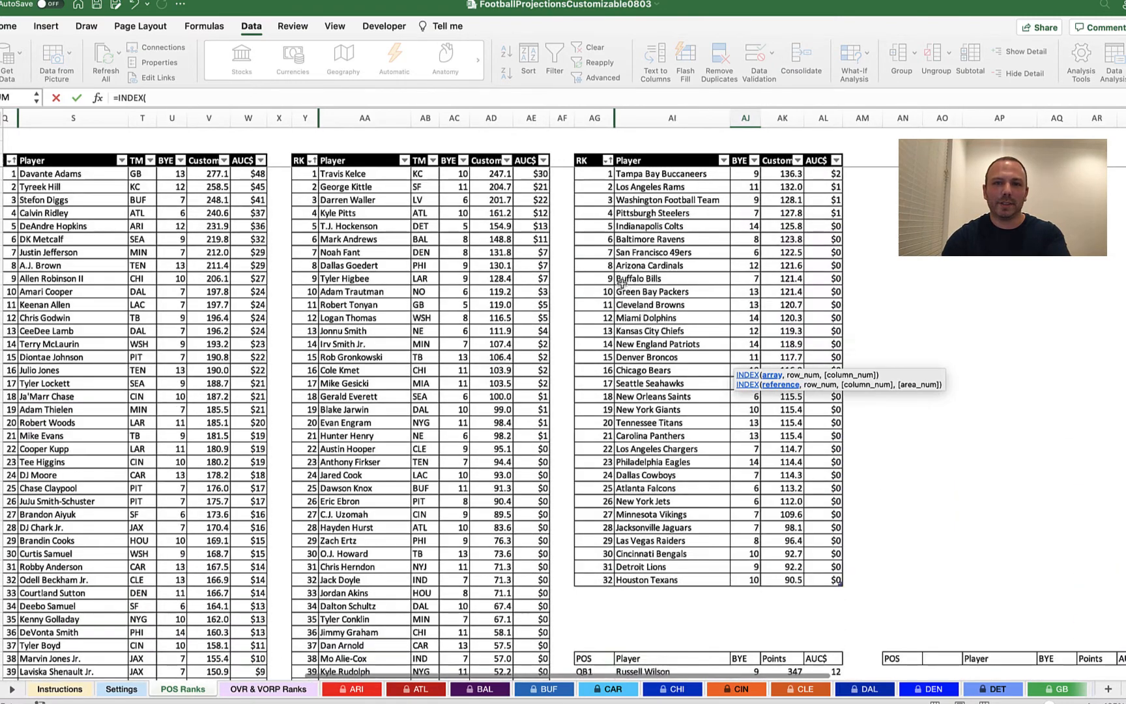
{"action": "left_click", "coordinate": [378, 174]}
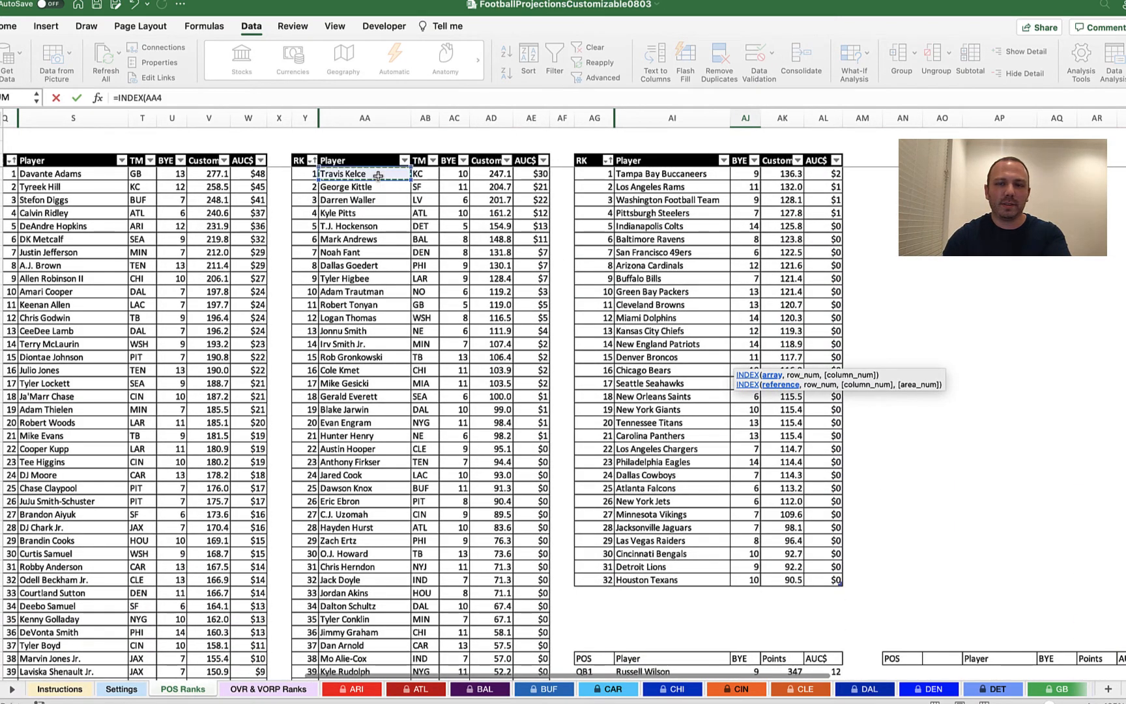
{"action": "key", "text": "BackSpace"}
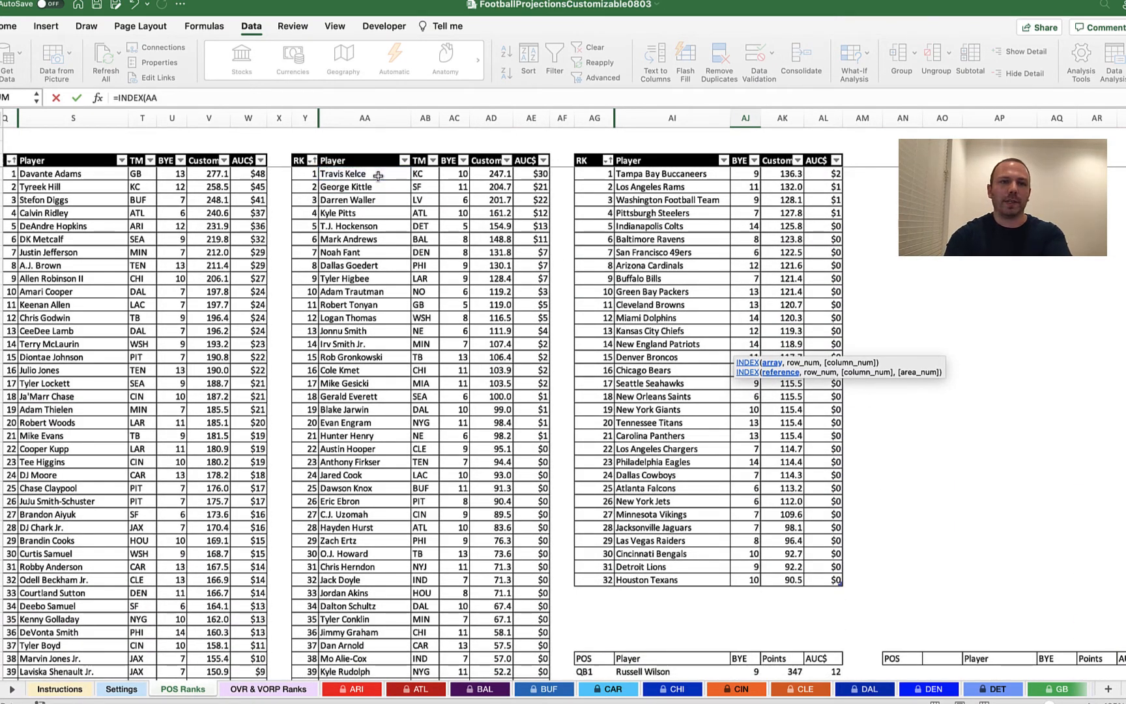
{"action": "key", "text": "BackSpace"}
{"action": "left_click", "coordinate": [463, 175]}
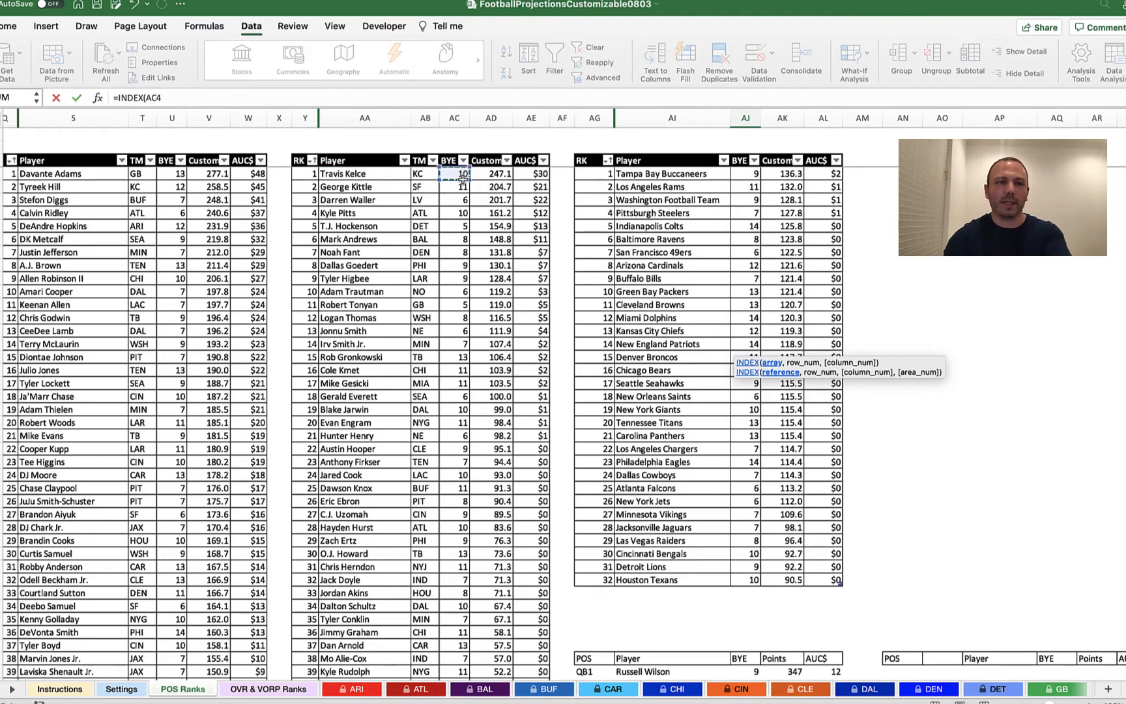
{"action": "left_click_drag", "start_coordinate": [462, 176], "coordinate": [461, 424]}
Complete the TE BYE formula with an exact MATCH of player cell AI47 against the tight end names, AA4:AA23,0.
{"action": "type", "text": ",MATCH"}
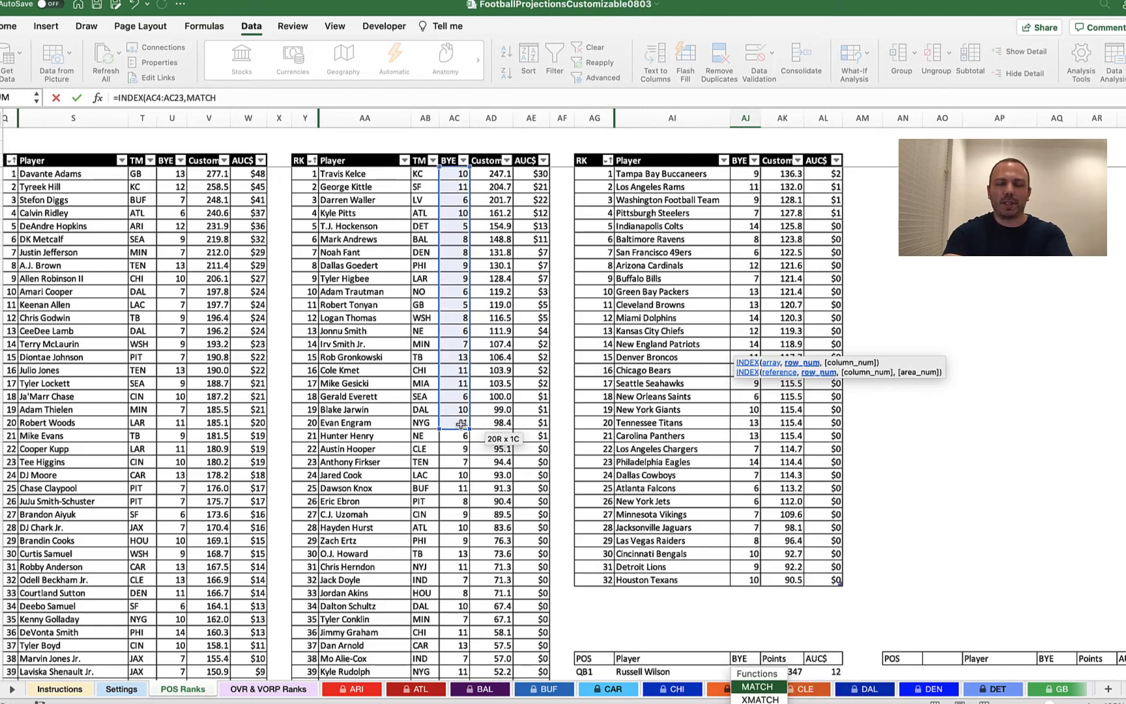
{"action": "type", "text": "("}
{"action": "scroll", "coordinate": [742, 505], "scroll_direction": "down", "scroll_amount": 13}
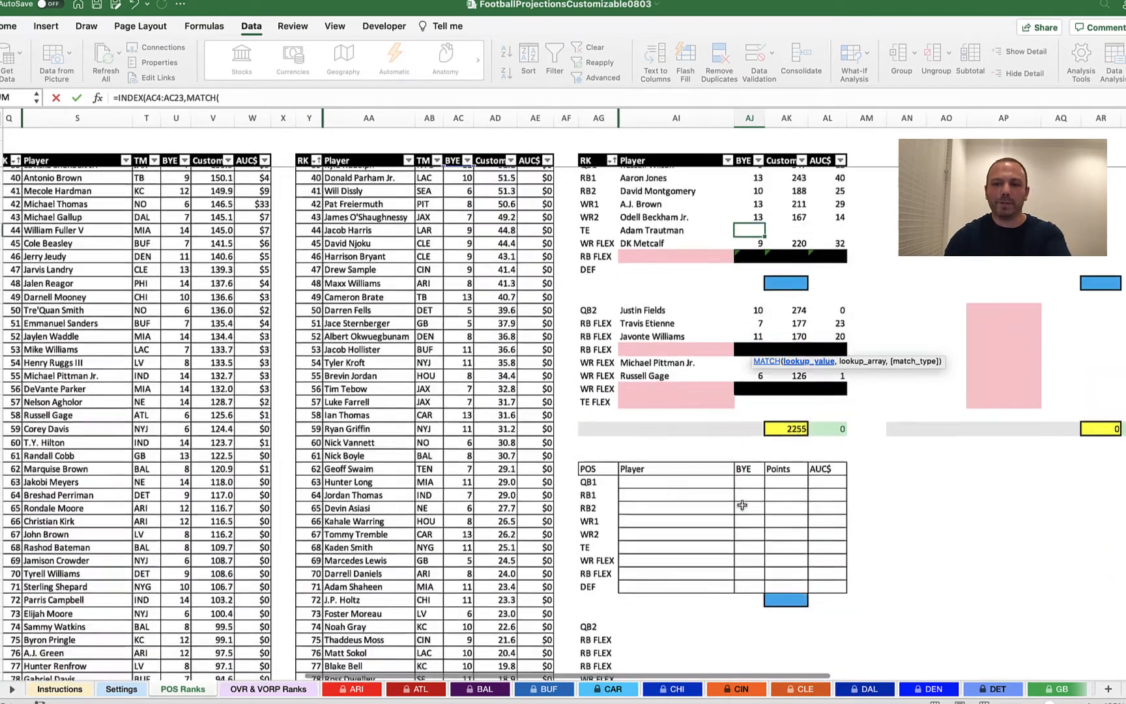
{"action": "scroll", "coordinate": [742, 505], "scroll_direction": "down", "scroll_amount": 2}
{"action": "scroll", "coordinate": [675, 379], "scroll_direction": "up", "scroll_amount": 8}
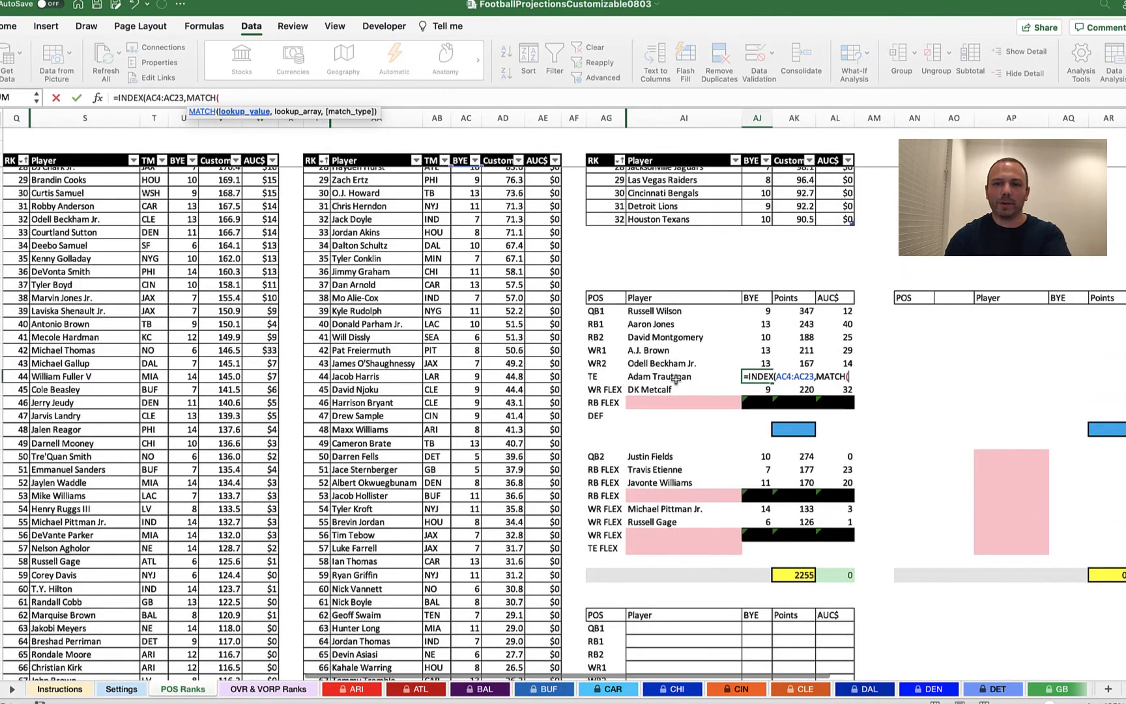
{"action": "left_click", "coordinate": [675, 379]}
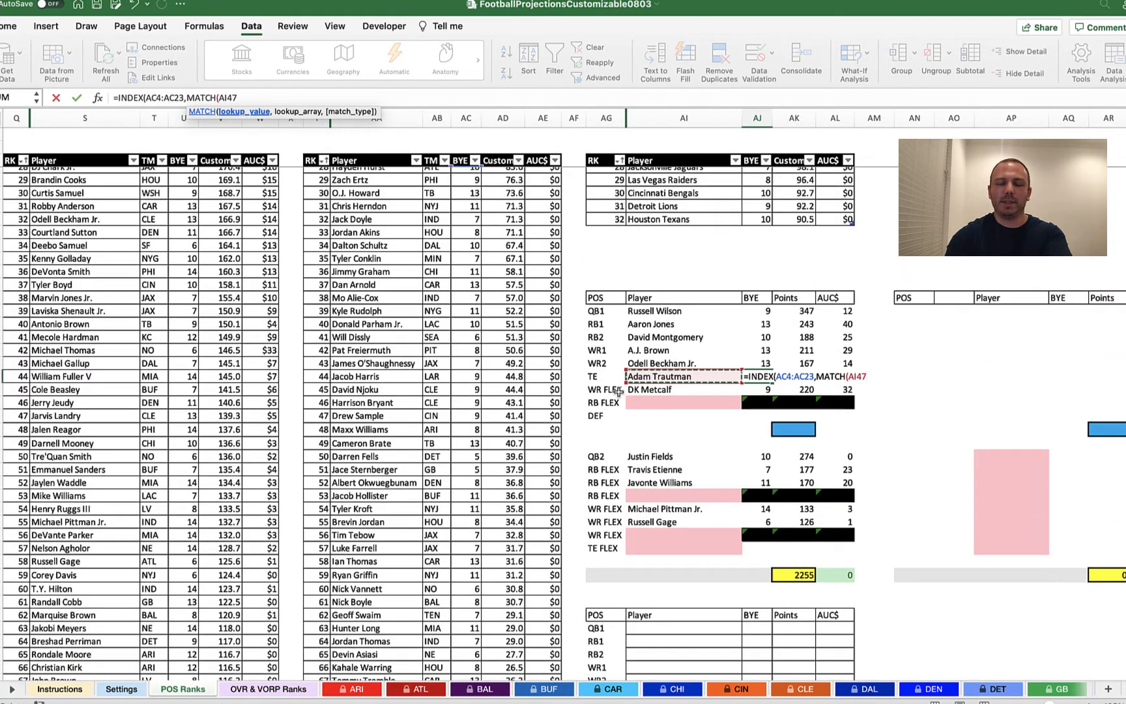
{"action": "type", "text": ","}
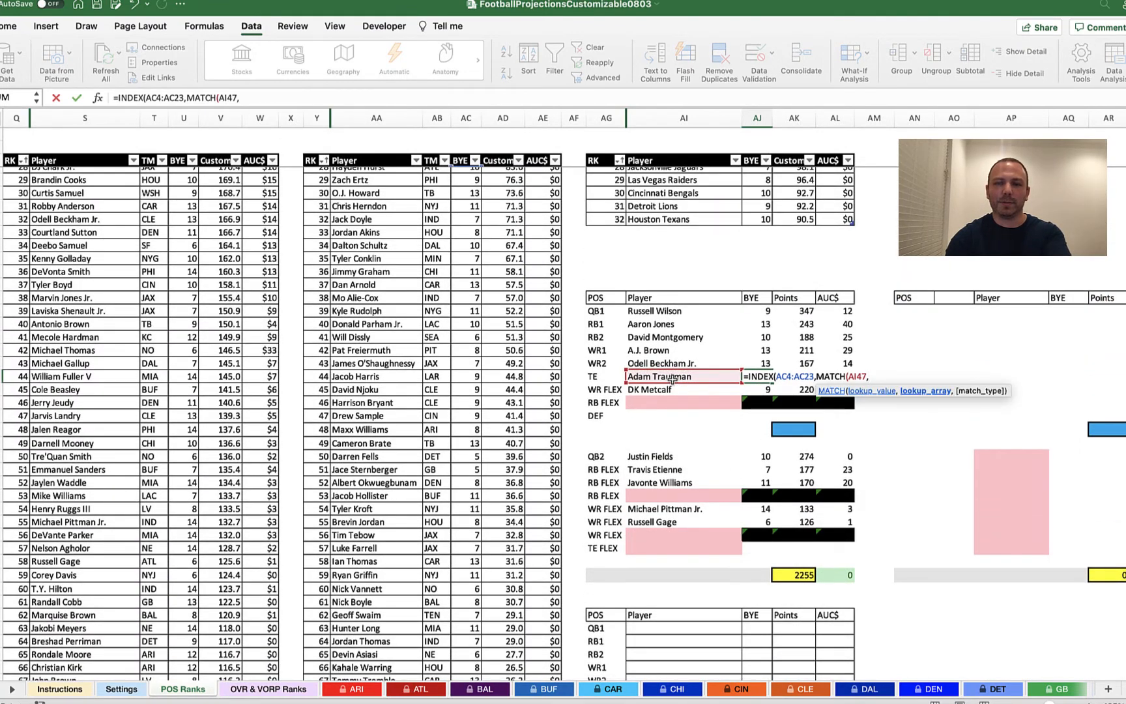
{"action": "scroll", "coordinate": [672, 378], "scroll_direction": "up", "scroll_amount": 10}
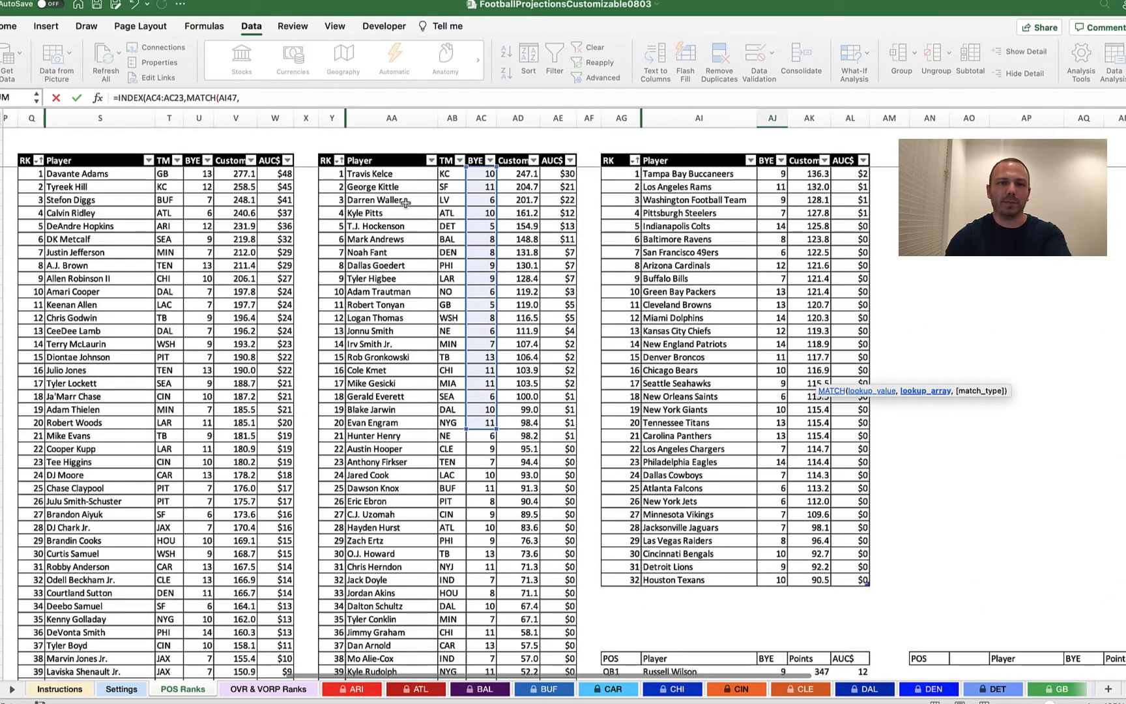
{"action": "left_click_drag", "start_coordinate": [394, 173], "coordinate": [376, 422]}
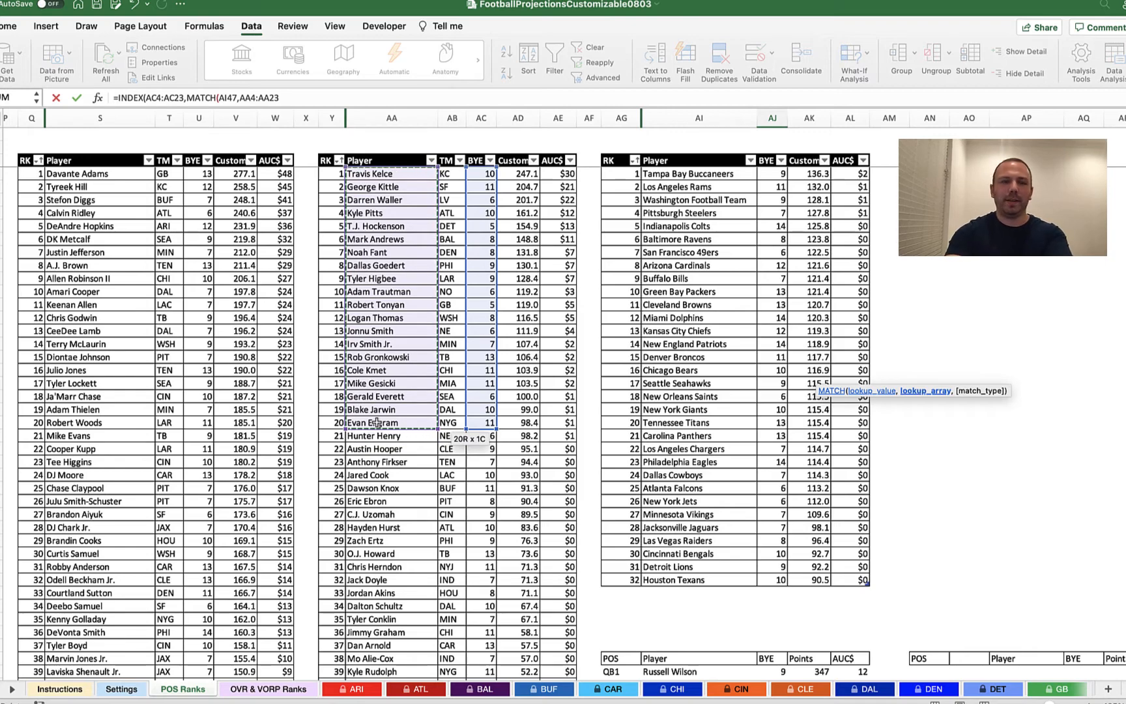
{"action": "type", "text": ","}
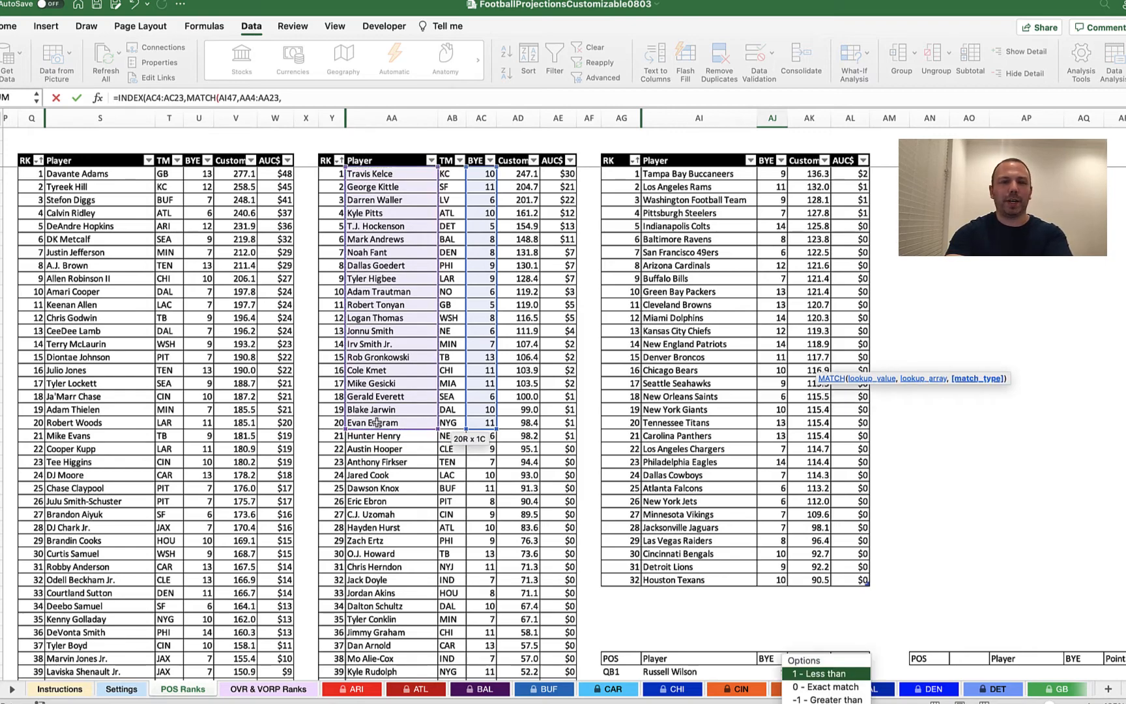
{"action": "type", "text": "0"}
{"action": "key", "text": "Return"}
Ignore the inconsistent formula error flagged on the starting TE's BYE cell.
{"action": "scroll", "coordinate": [737, 515], "scroll_direction": "down", "scroll_amount": 3}
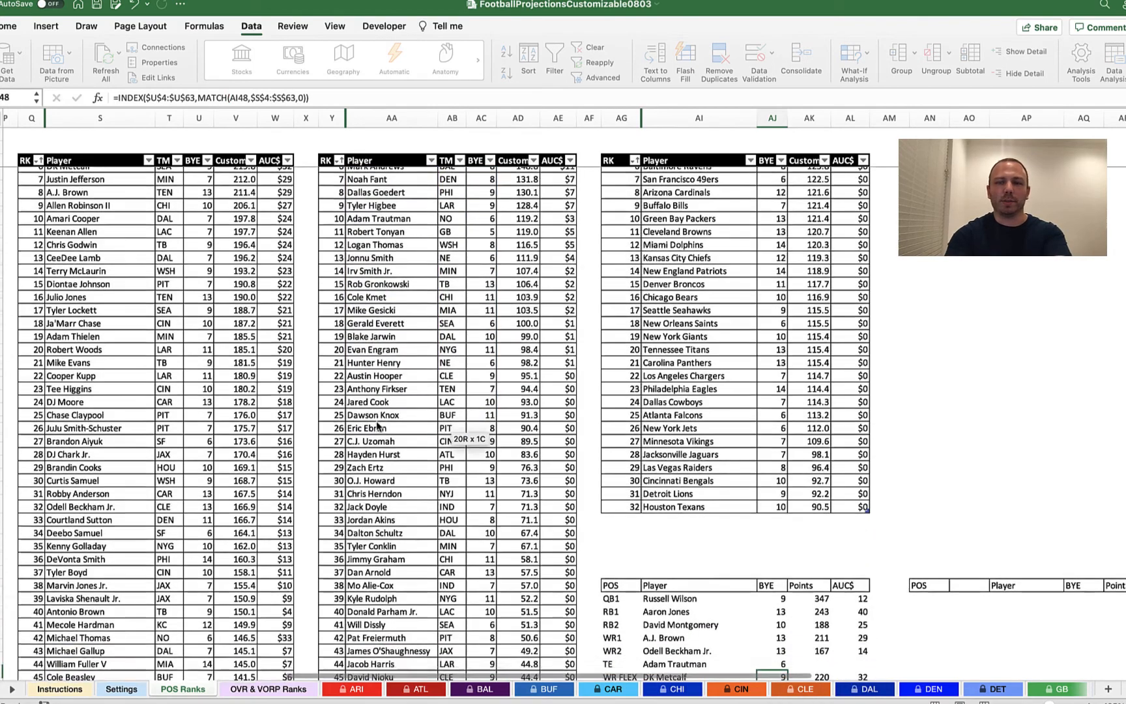
{"action": "scroll", "coordinate": [737, 515], "scroll_direction": "down", "scroll_amount": 5}
{"action": "left_click", "coordinate": [800, 589]}
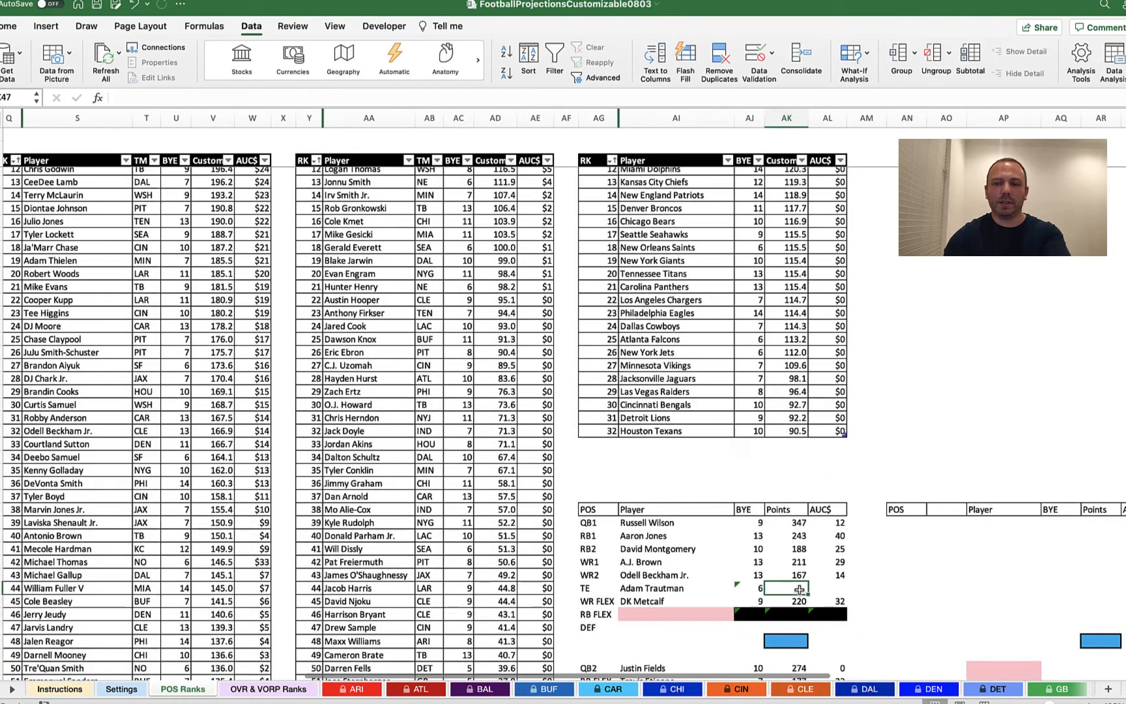
{"action": "left_click", "coordinate": [749, 588]}
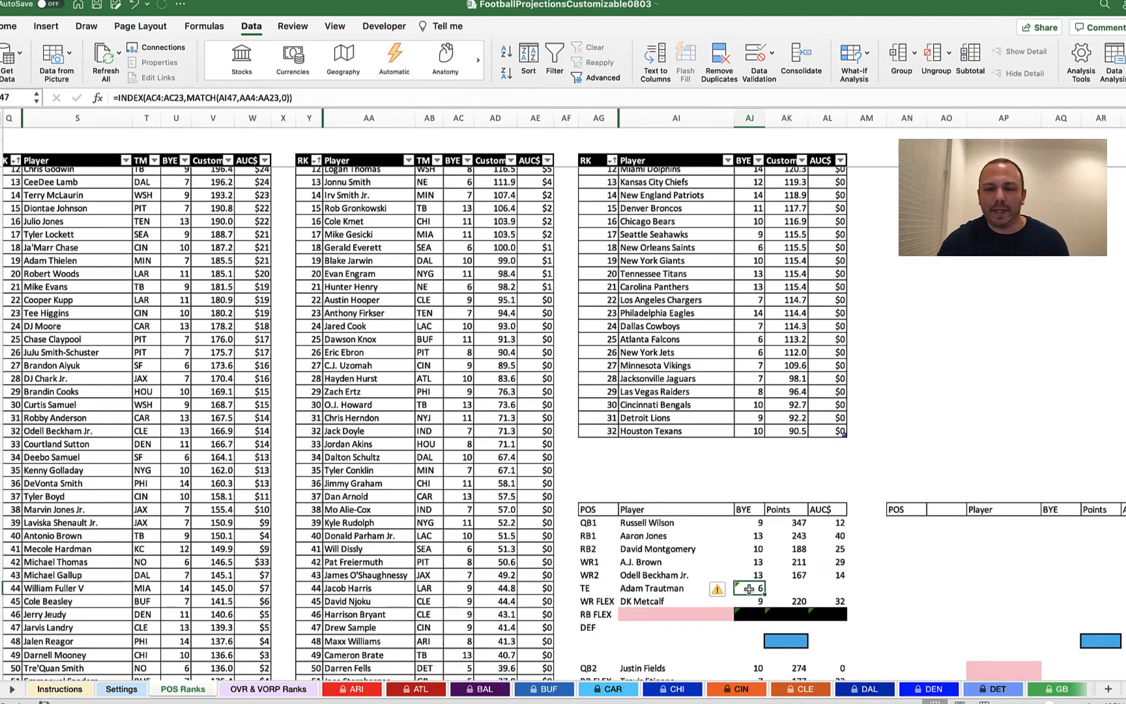
{"action": "left_click", "coordinate": [719, 591]}
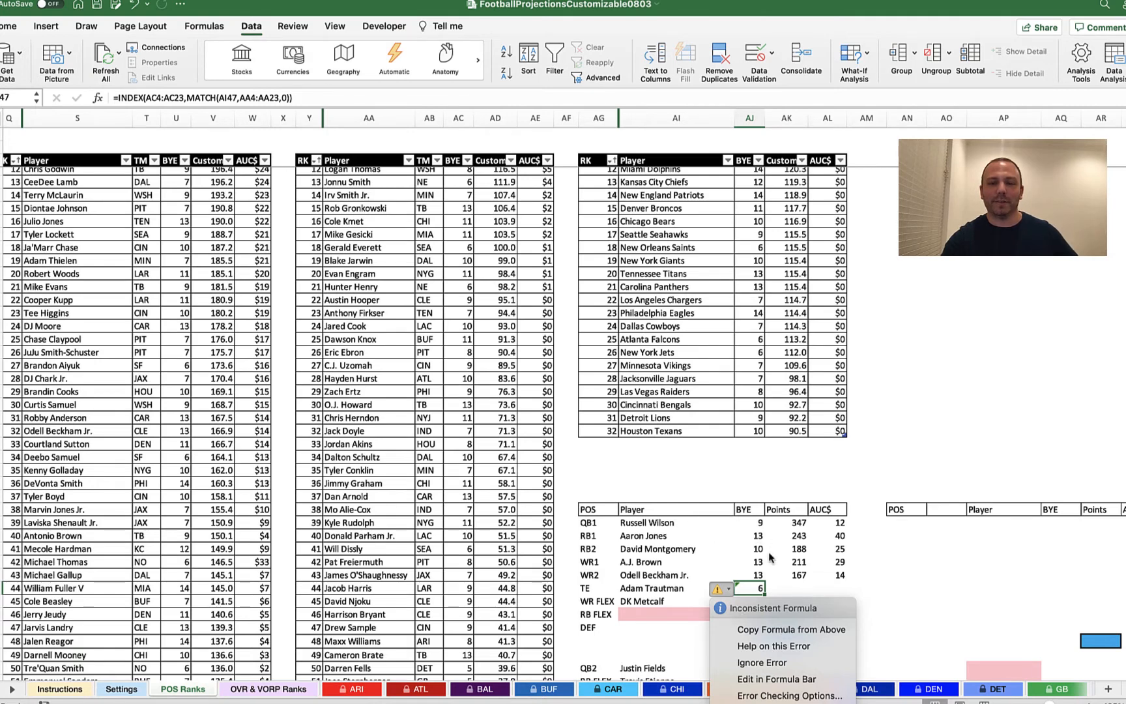
{"action": "left_click", "coordinate": [758, 663]}
Begin the starting TE row's Points formula with INDEX over the top 20 tight ends' custom points, AD4:AD23.
{"action": "left_click", "coordinate": [782, 585]}
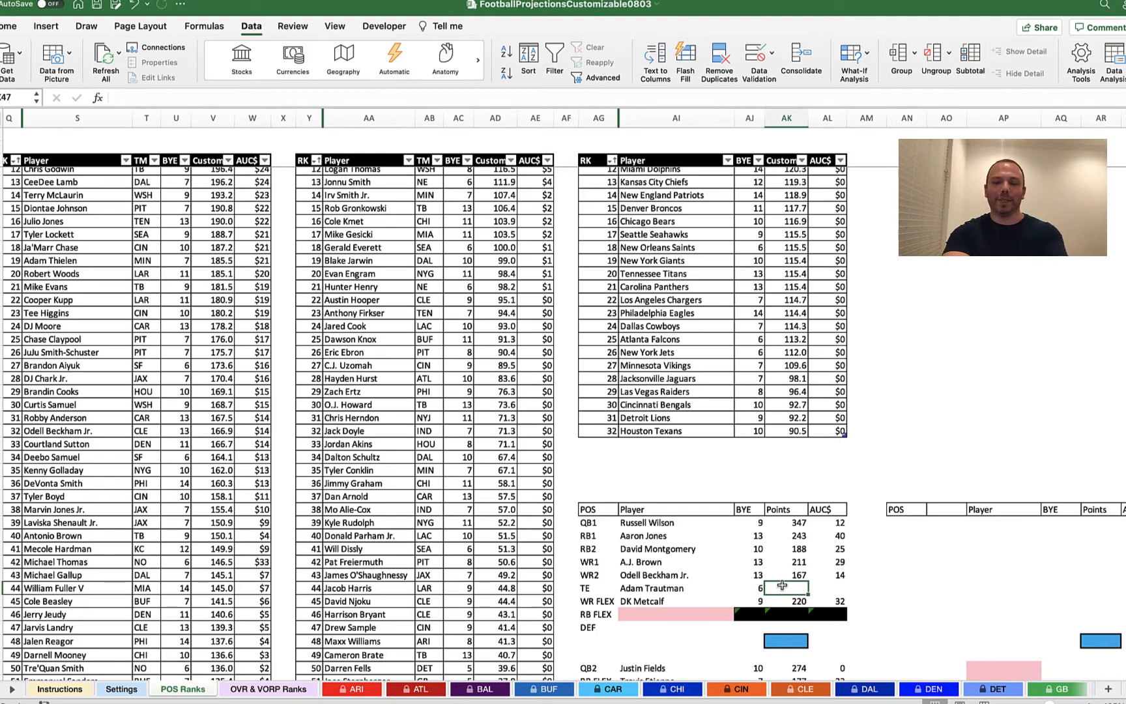
{"action": "type", "text": "=ind"}
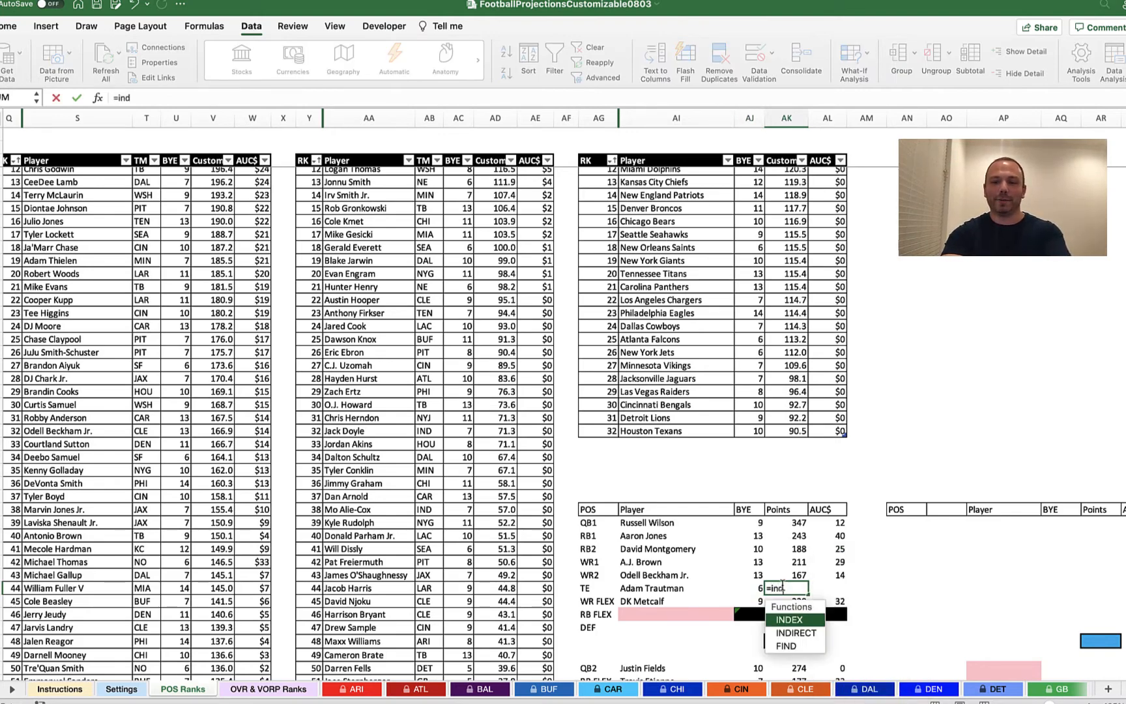
{"action": "type", "text": "ex"}
{"action": "key", "text": "Tab"}
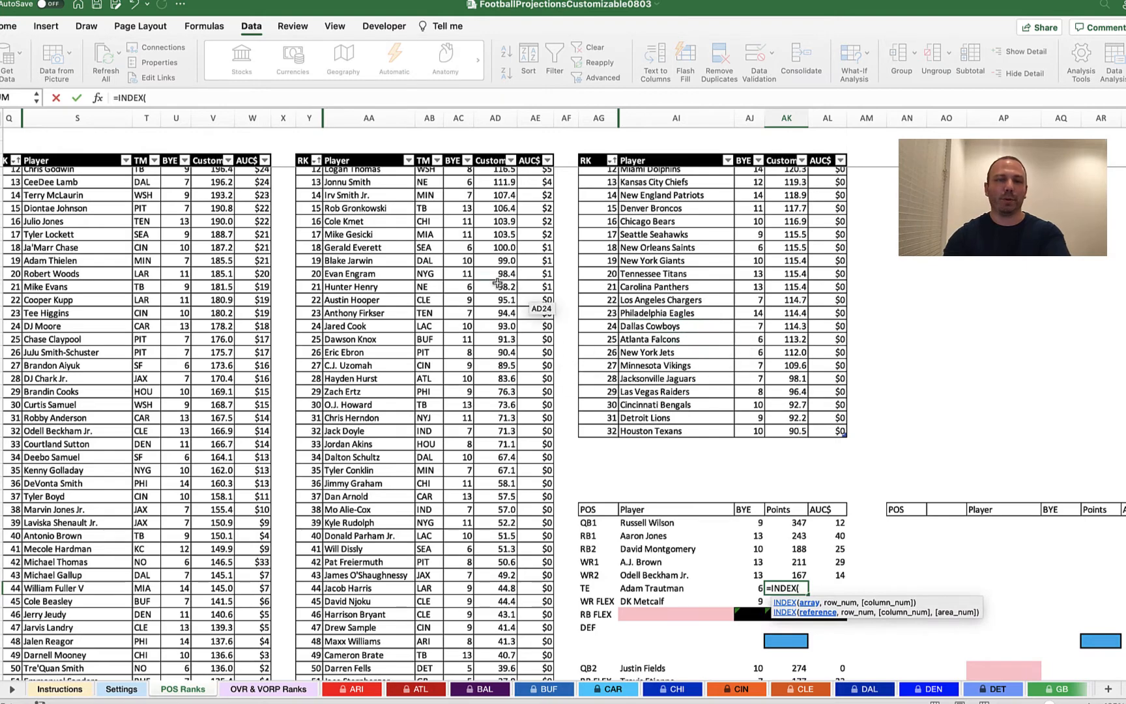
{"action": "scroll", "coordinate": [501, 215], "scroll_direction": "up", "scroll_amount": 5}
{"action": "left_click_drag", "start_coordinate": [494, 173], "coordinate": [498, 423]}
Complete the TE Points formula with MATCH(AI47,AA4:AA23,0) to look up the chosen tight end exactly.
{"action": "type", "text": ","}
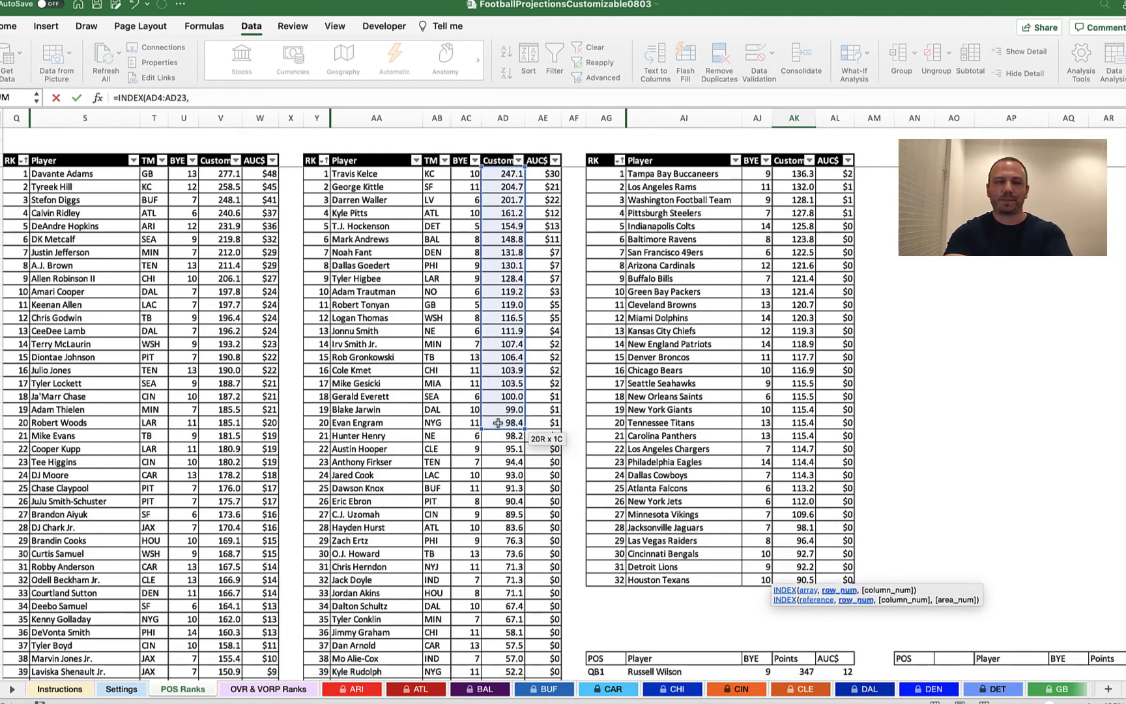
{"action": "type", "text": "MATCH"}
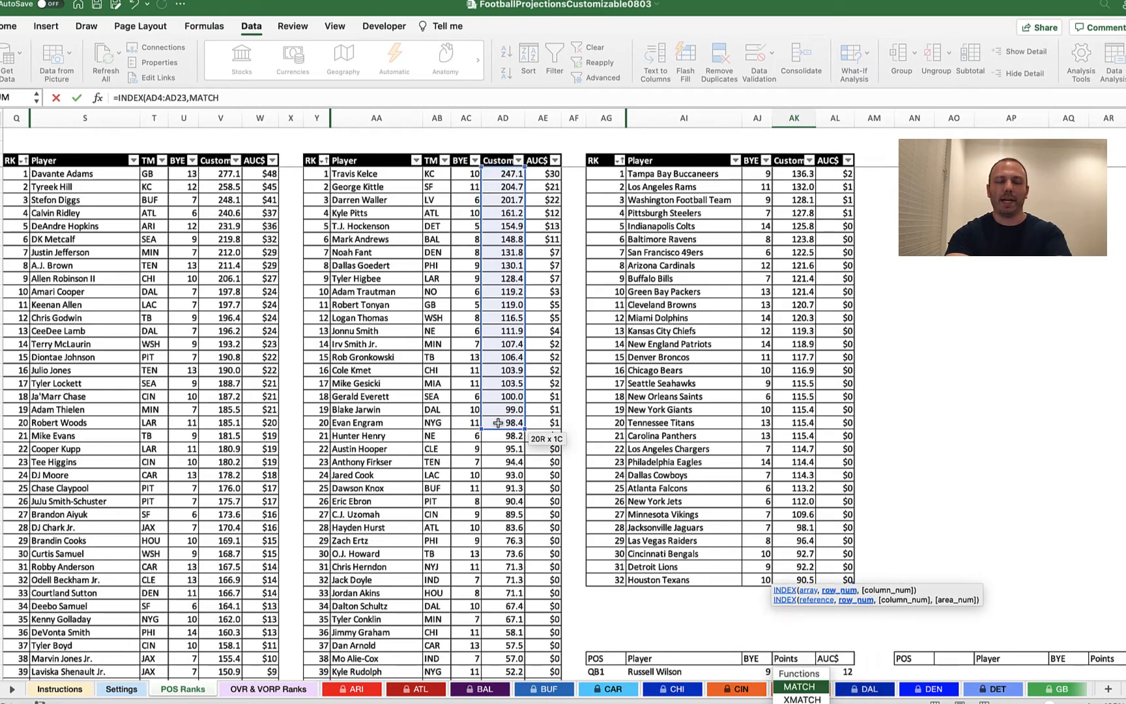
{"action": "type", "text": "("}
{"action": "scroll", "coordinate": [713, 425], "scroll_direction": "down", "scroll_amount": 9}
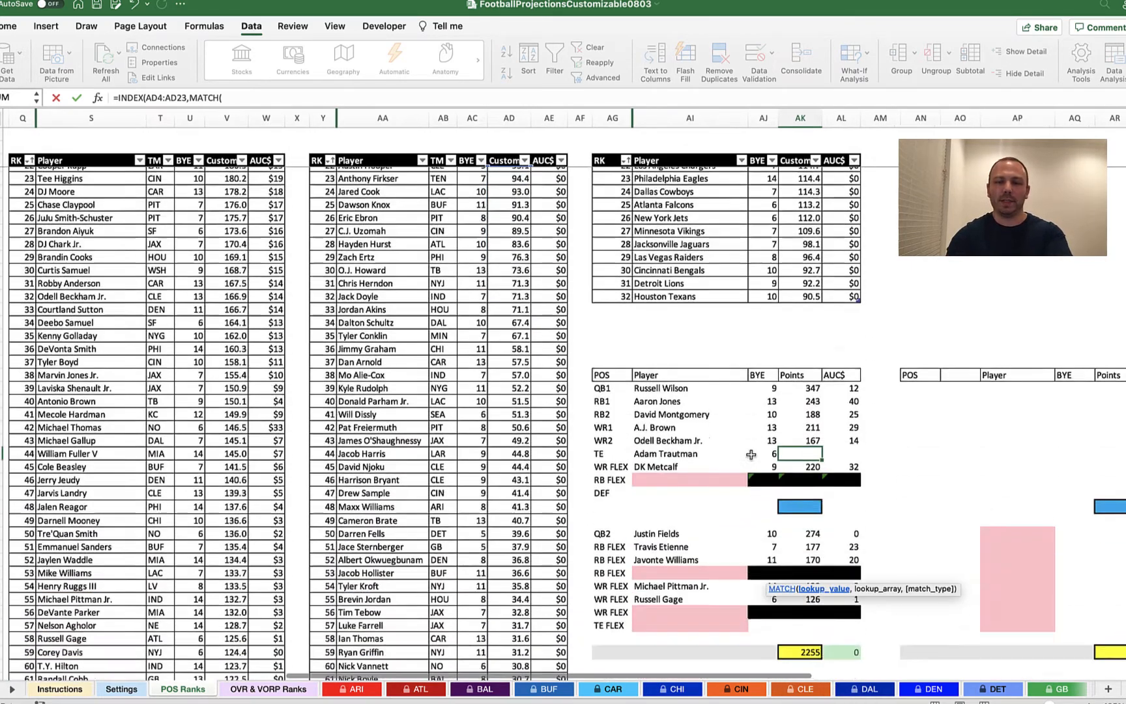
{"action": "left_click", "coordinate": [703, 401]}
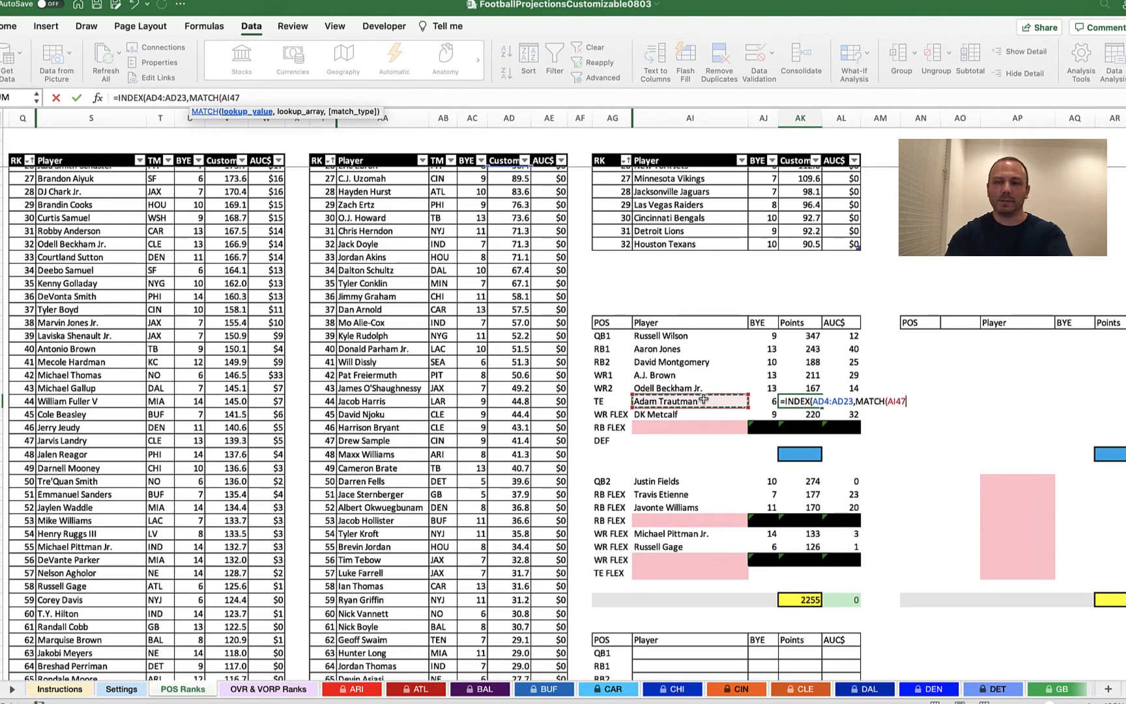
{"action": "type", "text": ","}
{"action": "scroll", "coordinate": [500, 333], "scroll_direction": "up", "scroll_amount": 8}
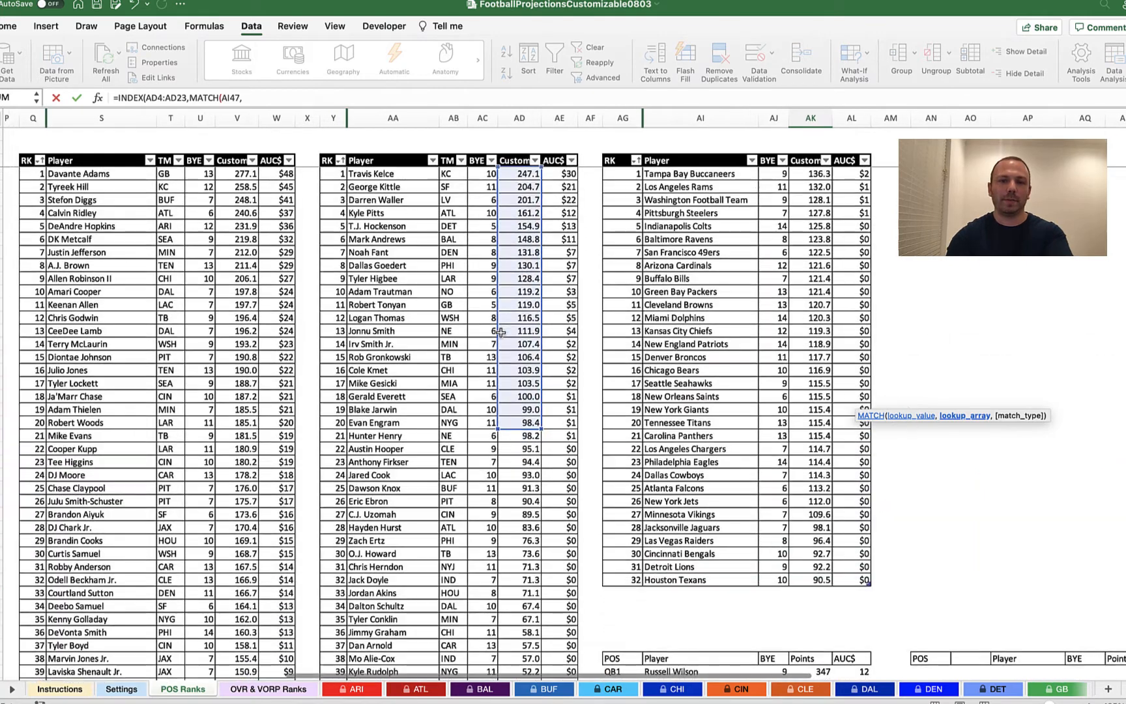
{"action": "left_click", "coordinate": [417, 178]}
{"action": "left_click_drag", "start_coordinate": [417, 178], "coordinate": [405, 424]}
{"action": "type", "text": ","}
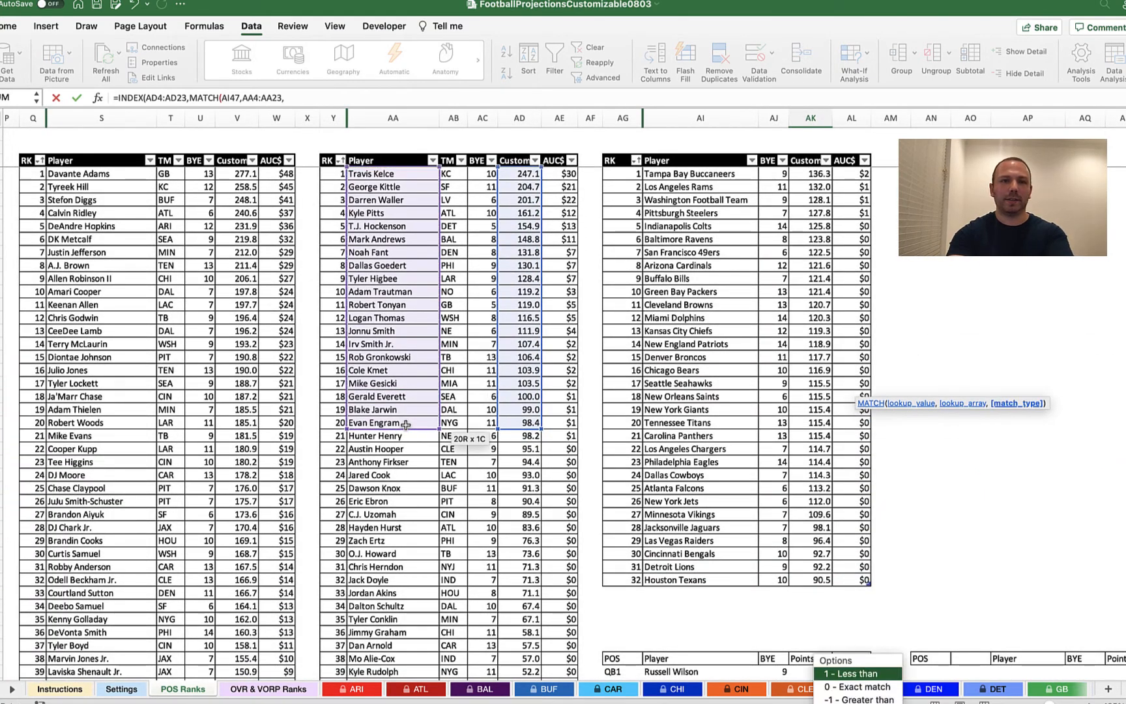
{"action": "type", "text": "0"}
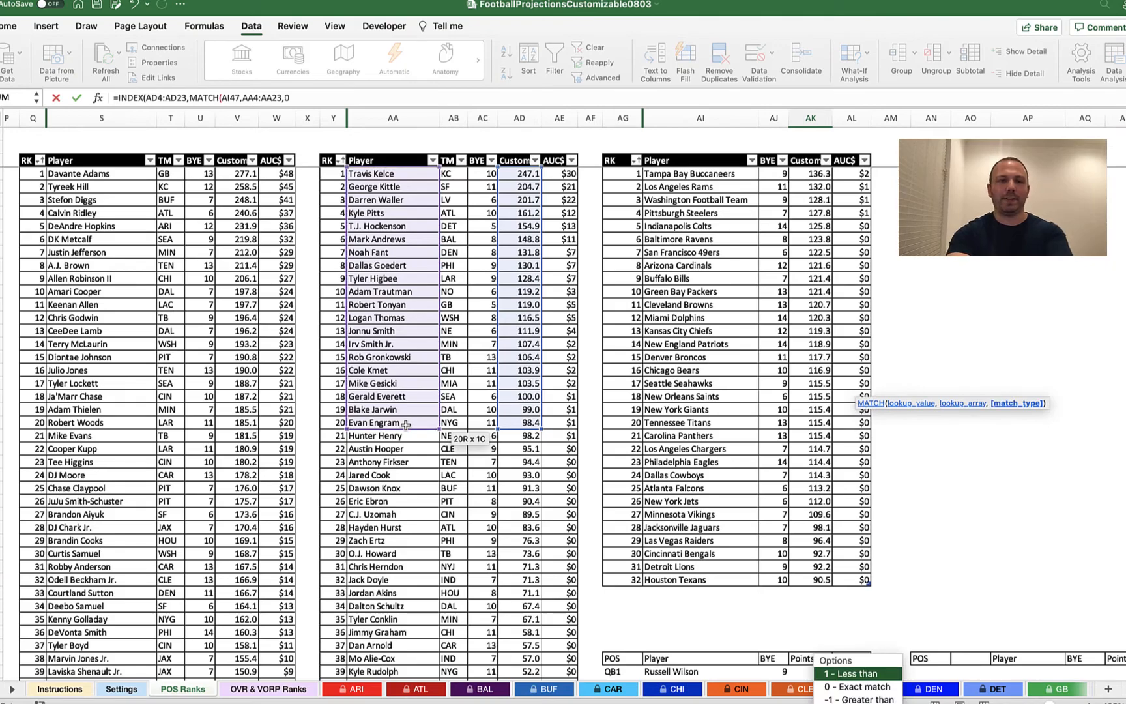
{"action": "type", "text": "))"}
{"action": "key", "text": "Return"}
Ignore the inconsistent formula error flagged on the starting TE's Points cell.
{"action": "scroll", "coordinate": [587, 456], "scroll_direction": "down", "scroll_amount": 5}
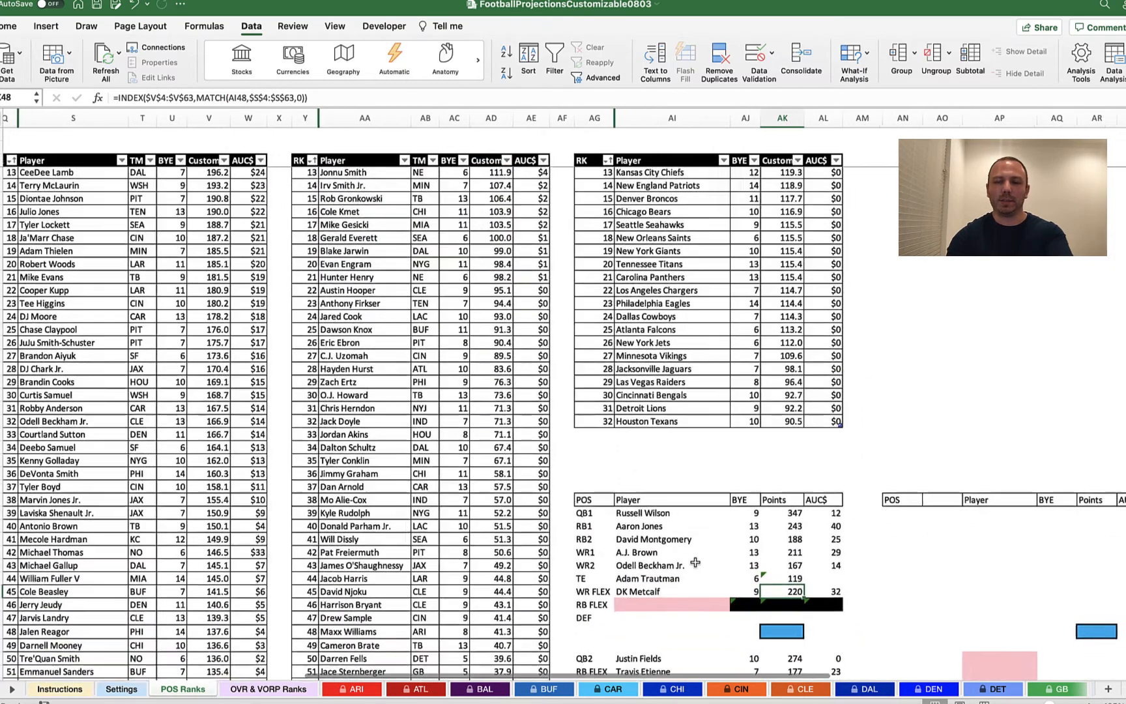
{"action": "scroll", "coordinate": [695, 562], "scroll_direction": "down", "scroll_amount": 1}
{"action": "left_click", "coordinate": [779, 566]}
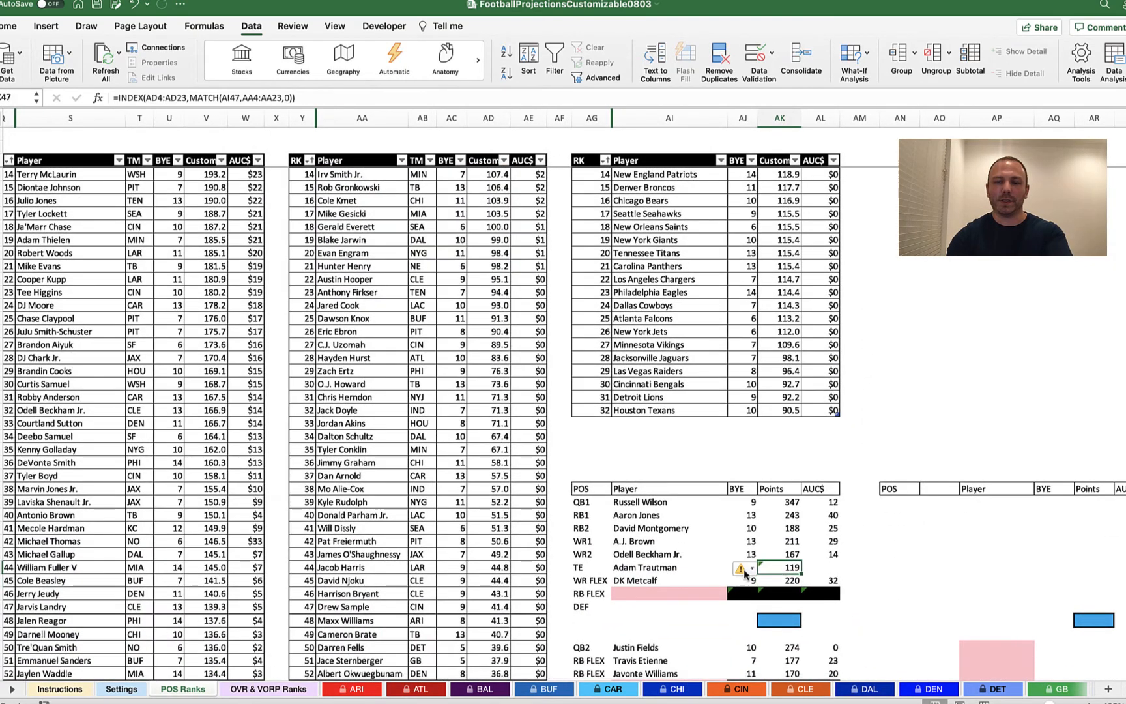
{"action": "left_click", "coordinate": [744, 572]}
{"action": "left_click", "coordinate": [768, 641]}
Begin the starting TE row's AUC$ formula with INDEX over the top 20 tight ends' auction values, AE4:AE23.
{"action": "left_click", "coordinate": [834, 567]}
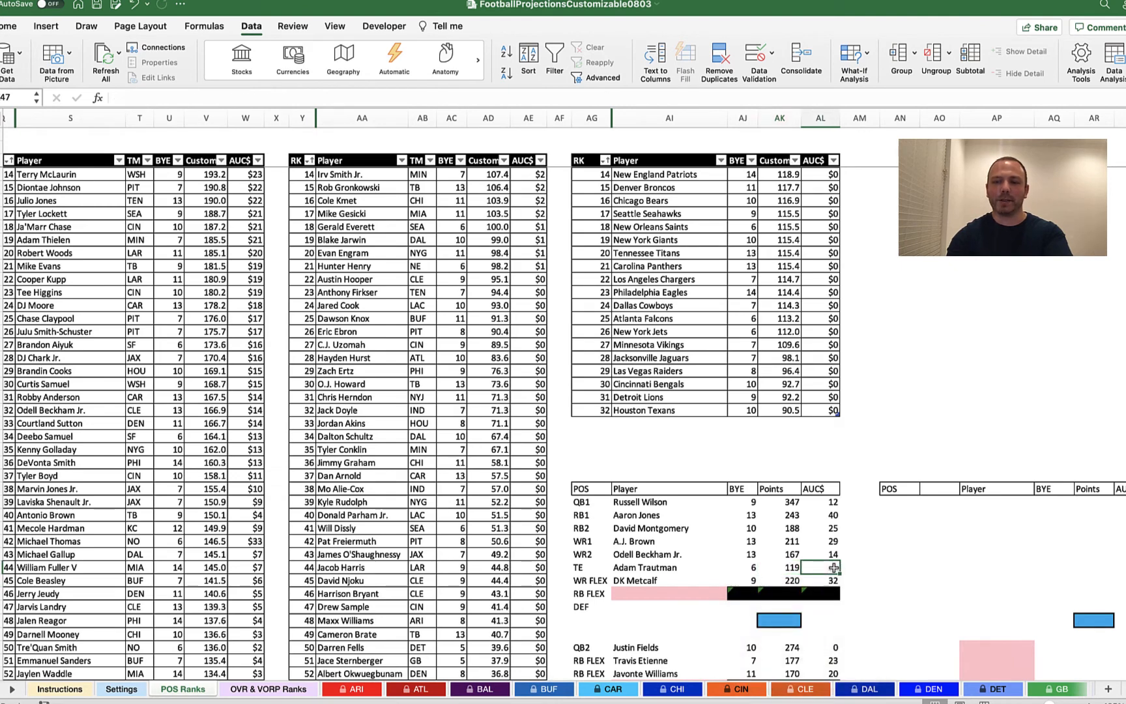
{"action": "type", "text": "=index"}
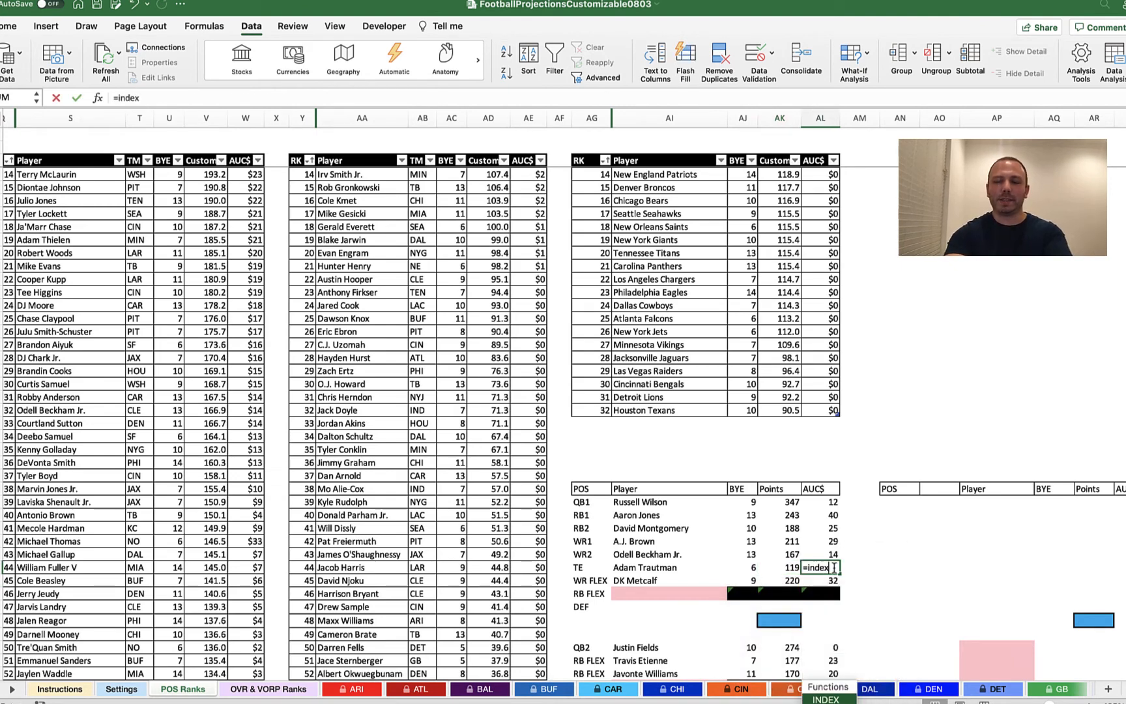
{"action": "type", "text": "("}
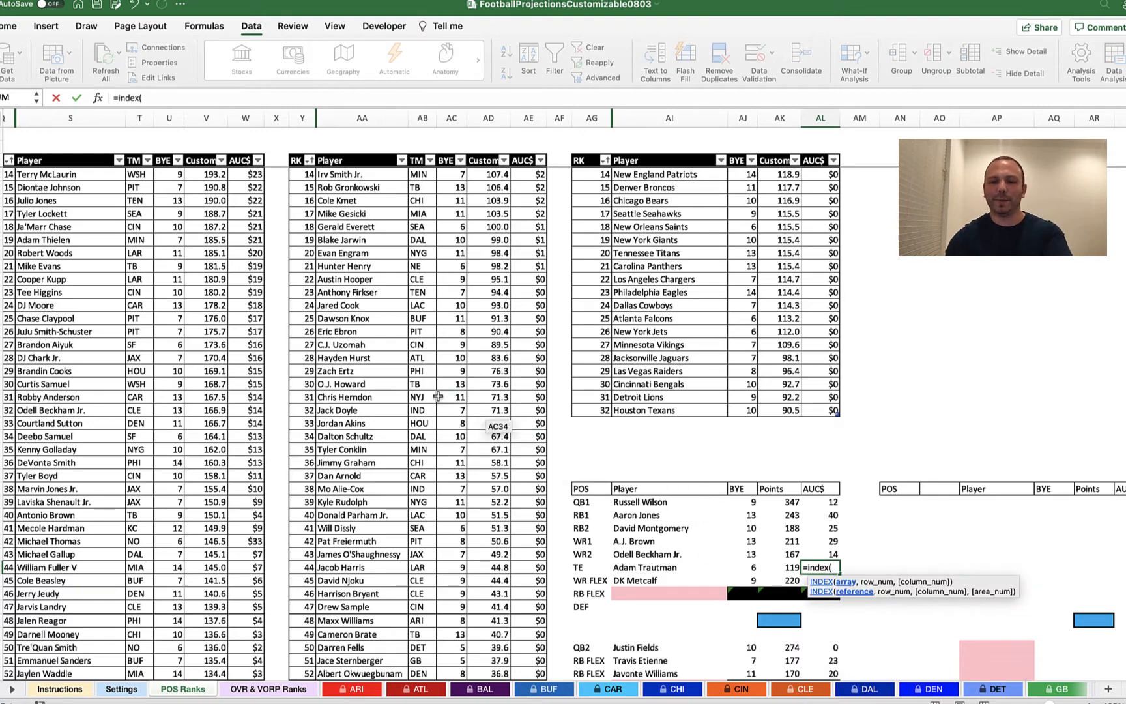
{"action": "scroll", "coordinate": [438, 396], "scroll_direction": "up", "scroll_amount": 5}
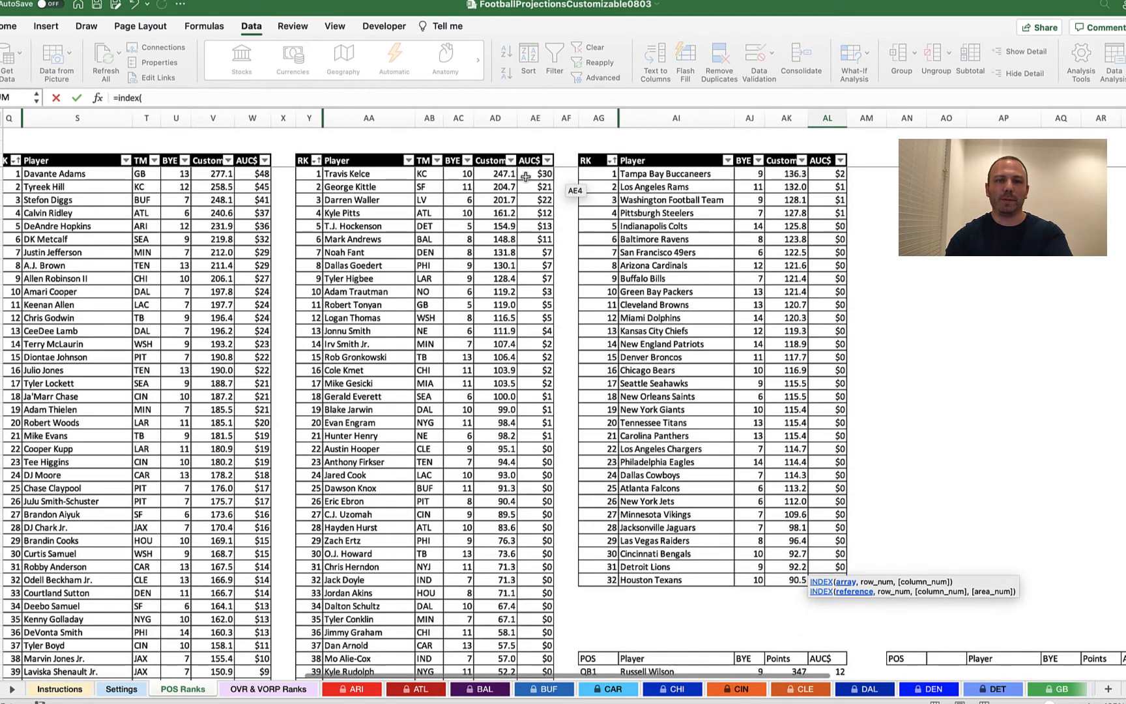
{"action": "left_click_drag", "start_coordinate": [534, 173], "coordinate": [551, 422]}
{"action": "type", "text": ","}
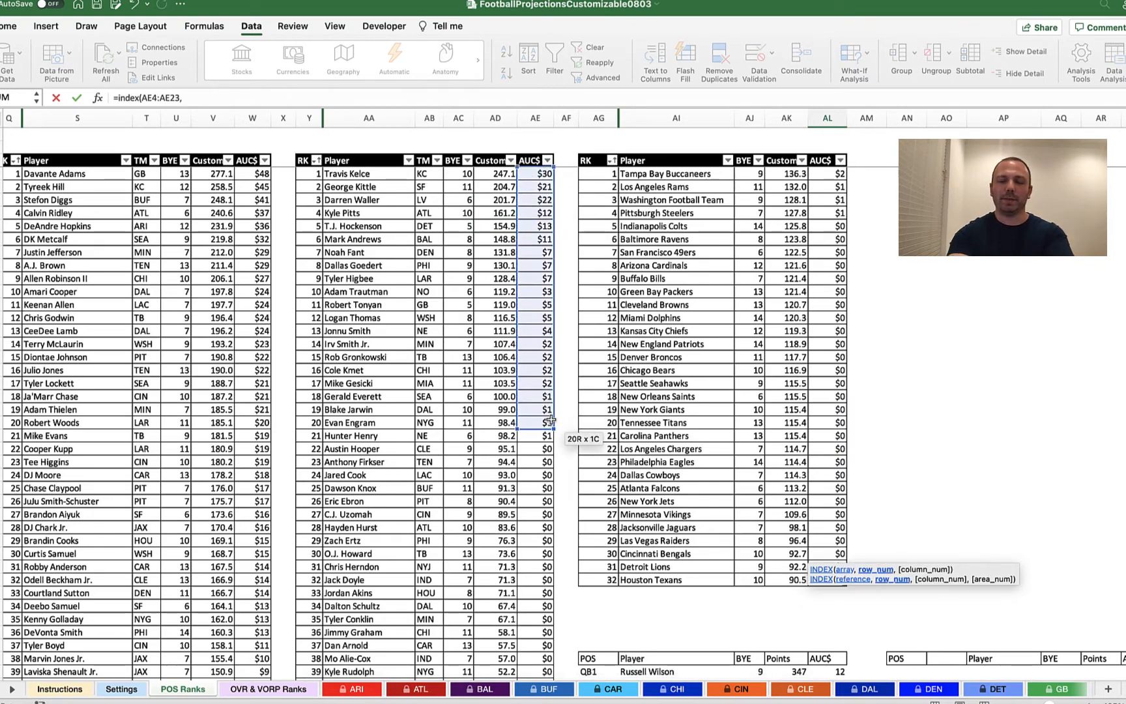
Complete the TE AUC$ formula with MATCH(AI47,AA4:AA23,0) to look up the chosen tight end exactly.
{"action": "type", "text": "MATCH"}
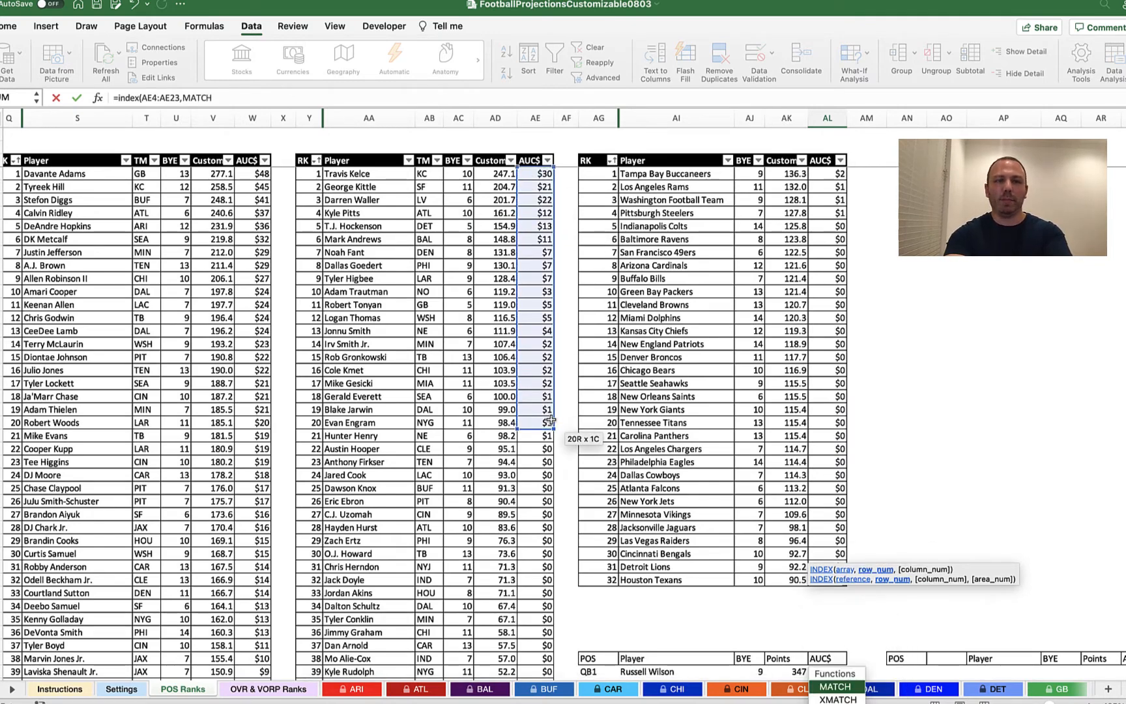
{"action": "type", "text": "("}
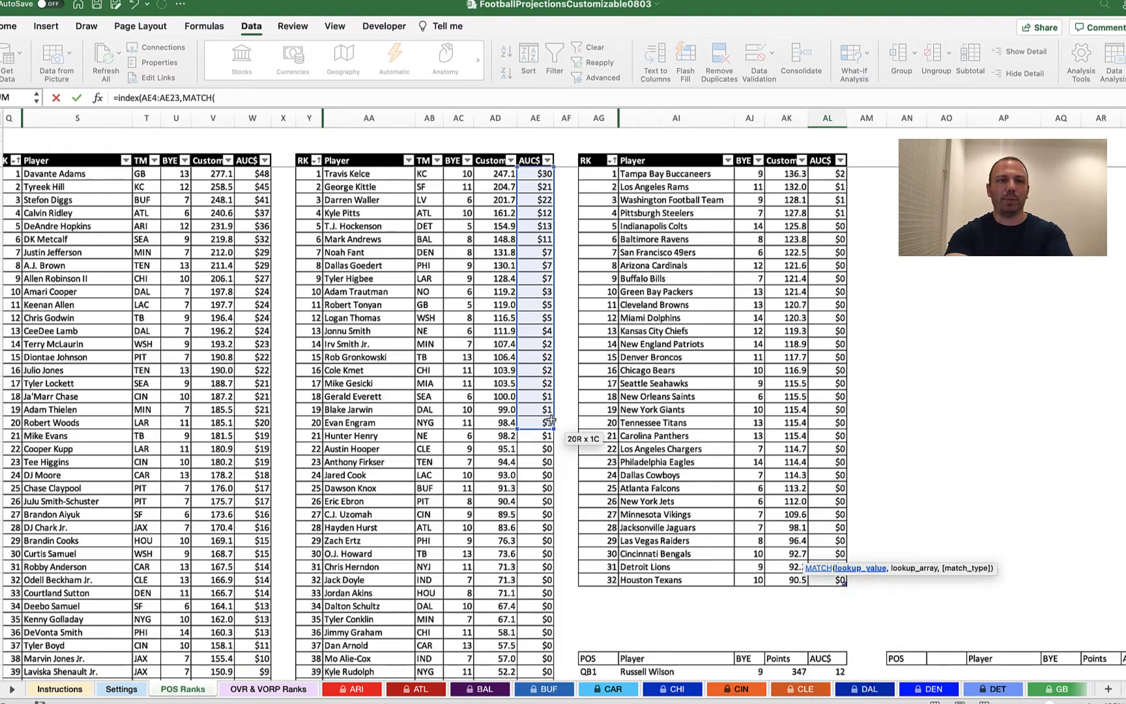
{"action": "scroll", "coordinate": [689, 531], "scroll_direction": "down", "scroll_amount": 5}
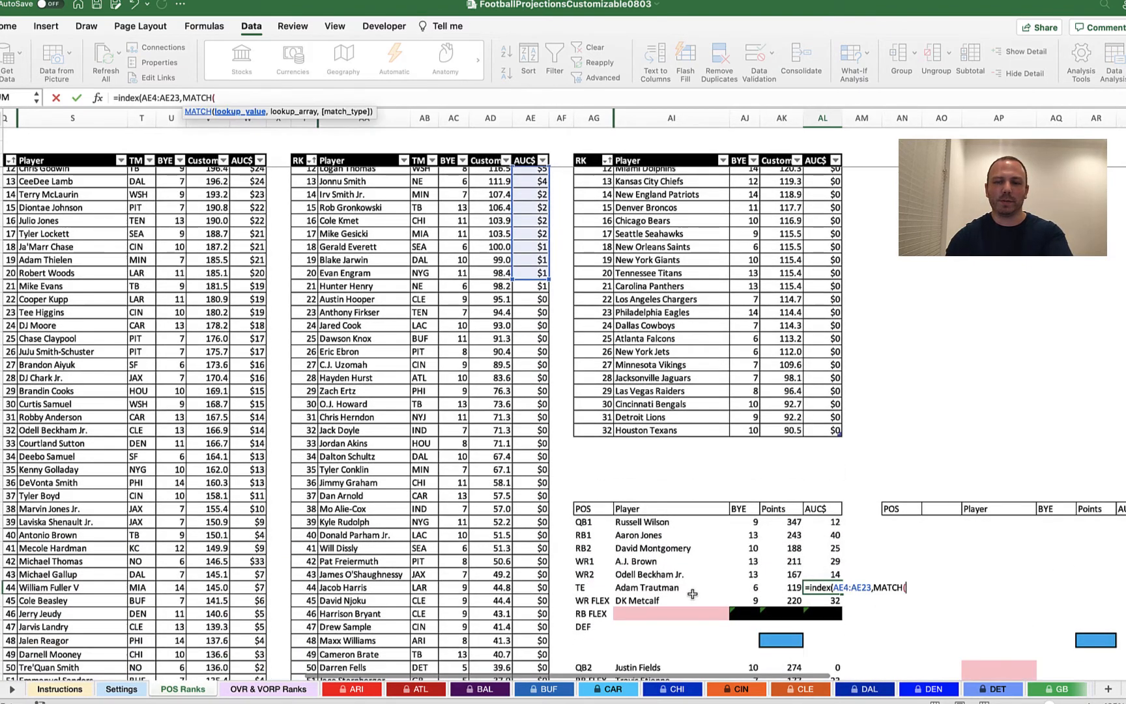
{"action": "left_click", "coordinate": [686, 589]}
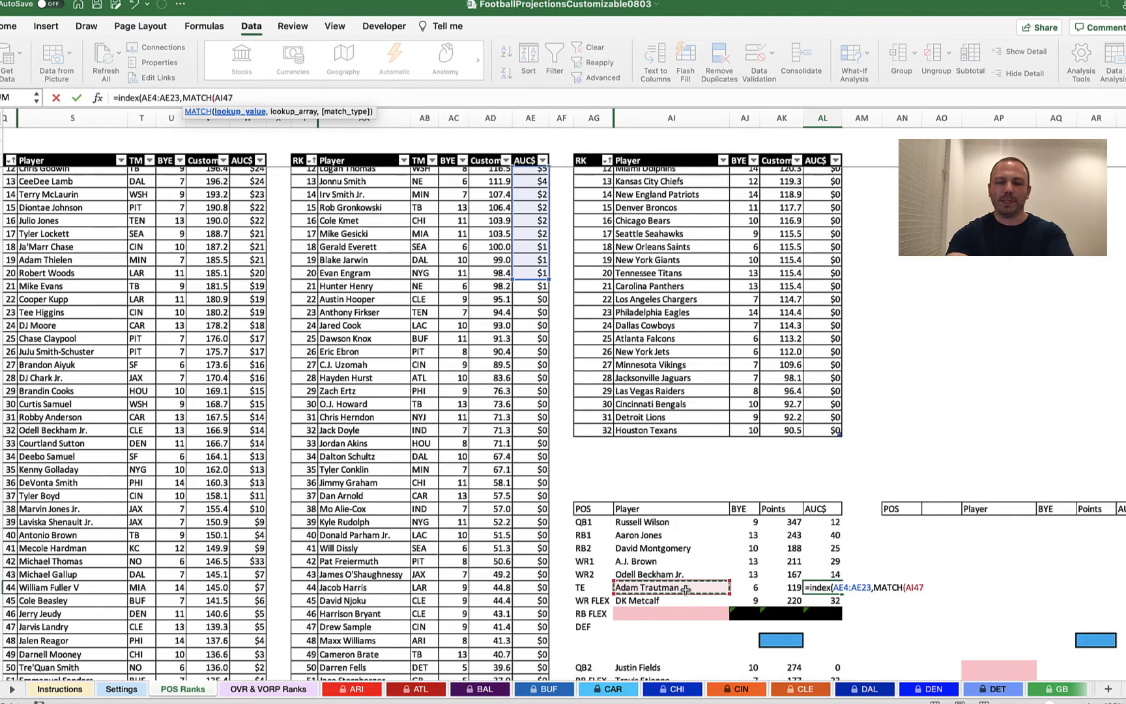
{"action": "type", "text": ","}
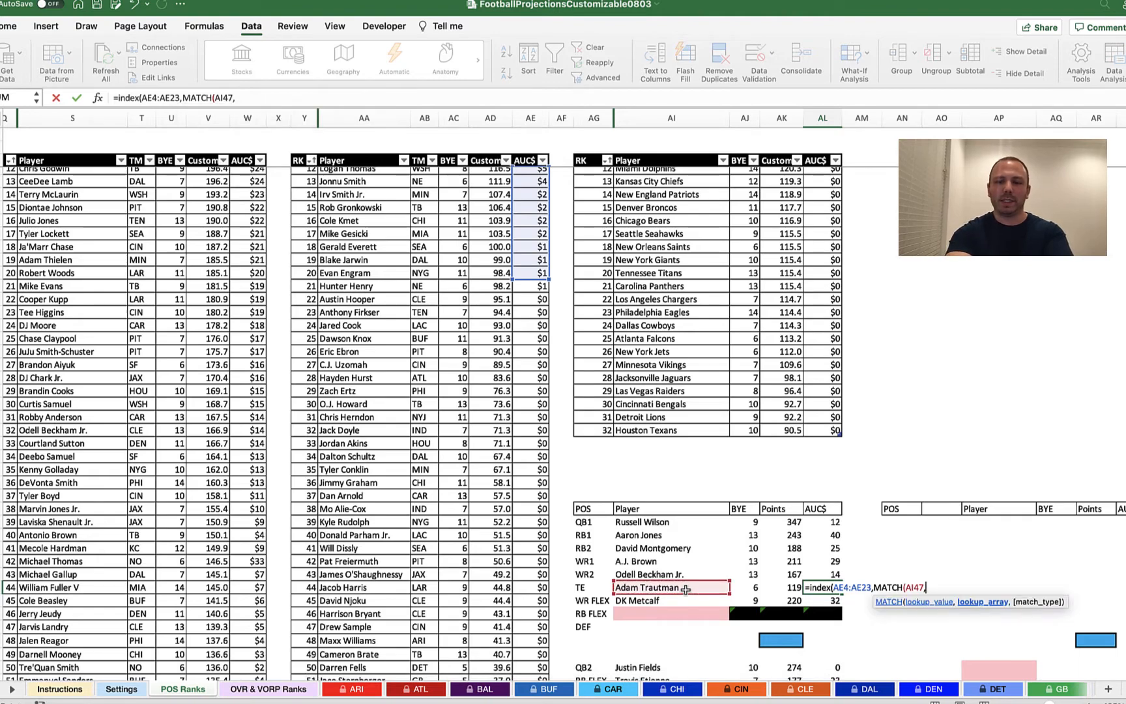
{"action": "scroll", "coordinate": [400, 247], "scroll_direction": "up", "scroll_amount": 5}
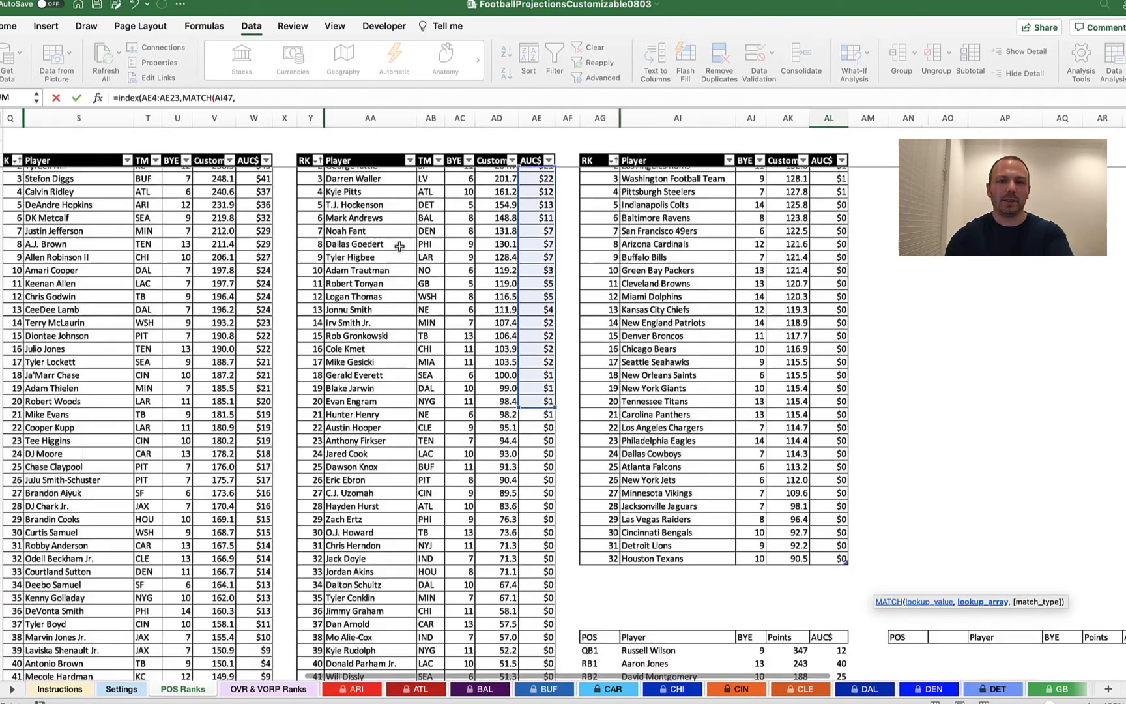
{"action": "left_click", "coordinate": [392, 174]}
{"action": "left_click_drag", "start_coordinate": [393, 174], "coordinate": [366, 428]}
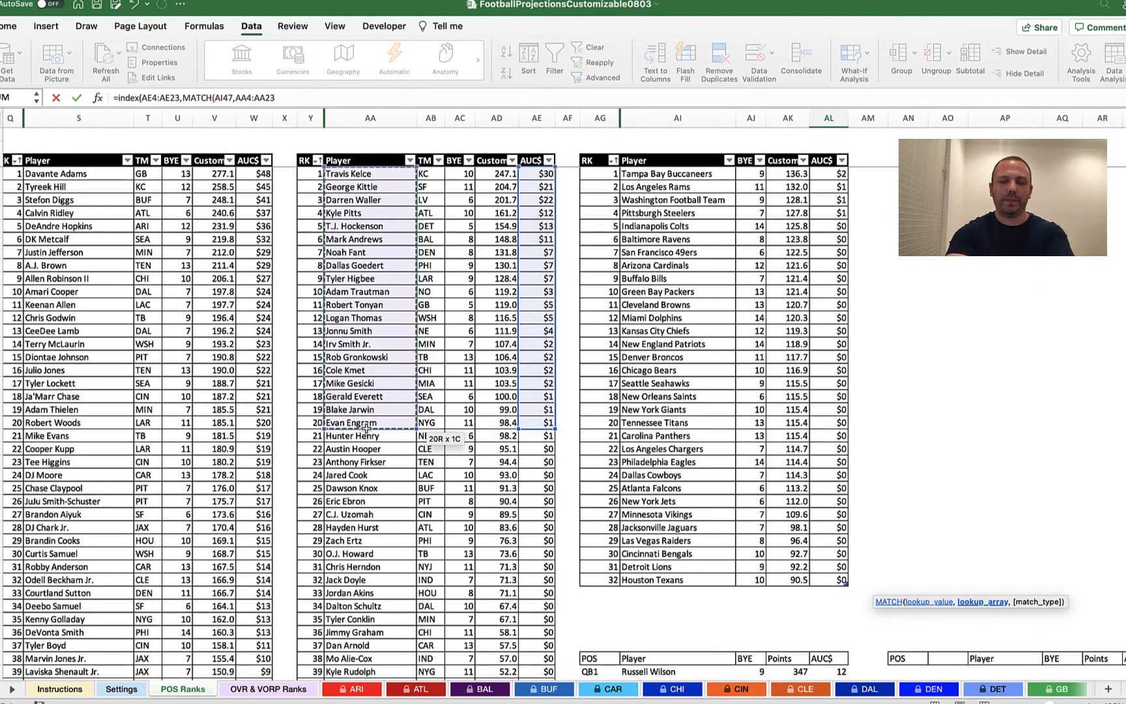
{"action": "type", "text": ","}
{"action": "type", "text": "0))"}
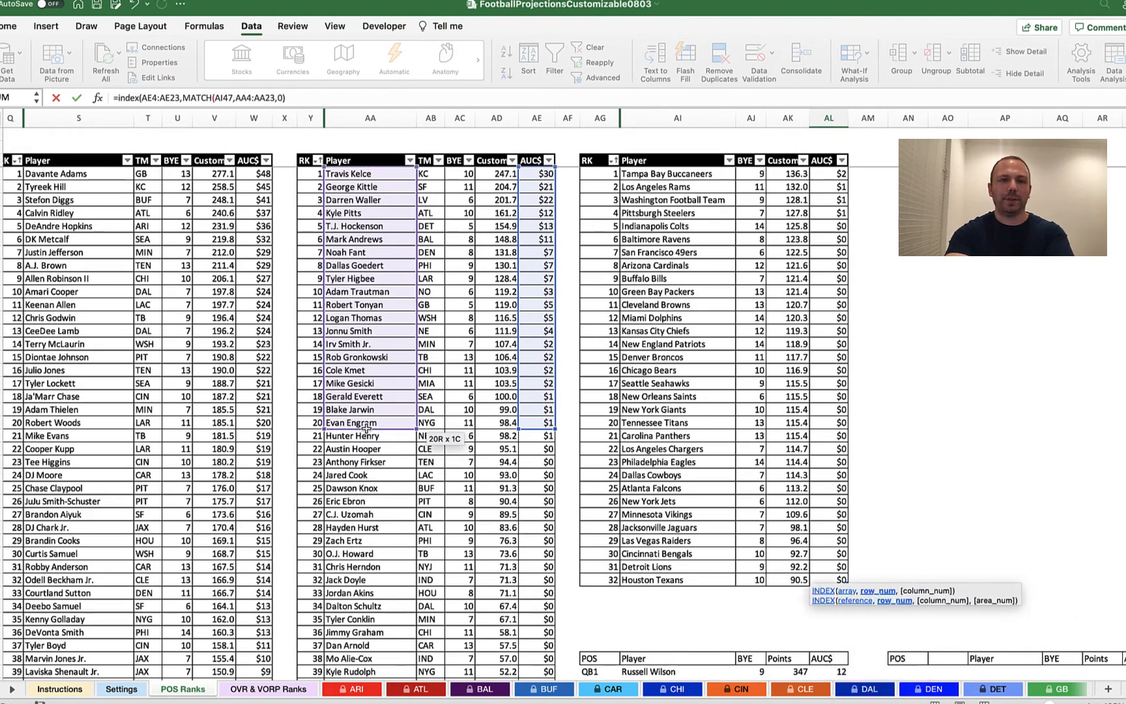
{"action": "key", "text": "Return"}
Ignore the inconsistent formula error flagged on the starting TE's AUC$ cell.
{"action": "scroll", "coordinate": [521, 456], "scroll_direction": "down", "scroll_amount": 5}
{"action": "scroll", "coordinate": [654, 495], "scroll_direction": "down", "scroll_amount": 2}
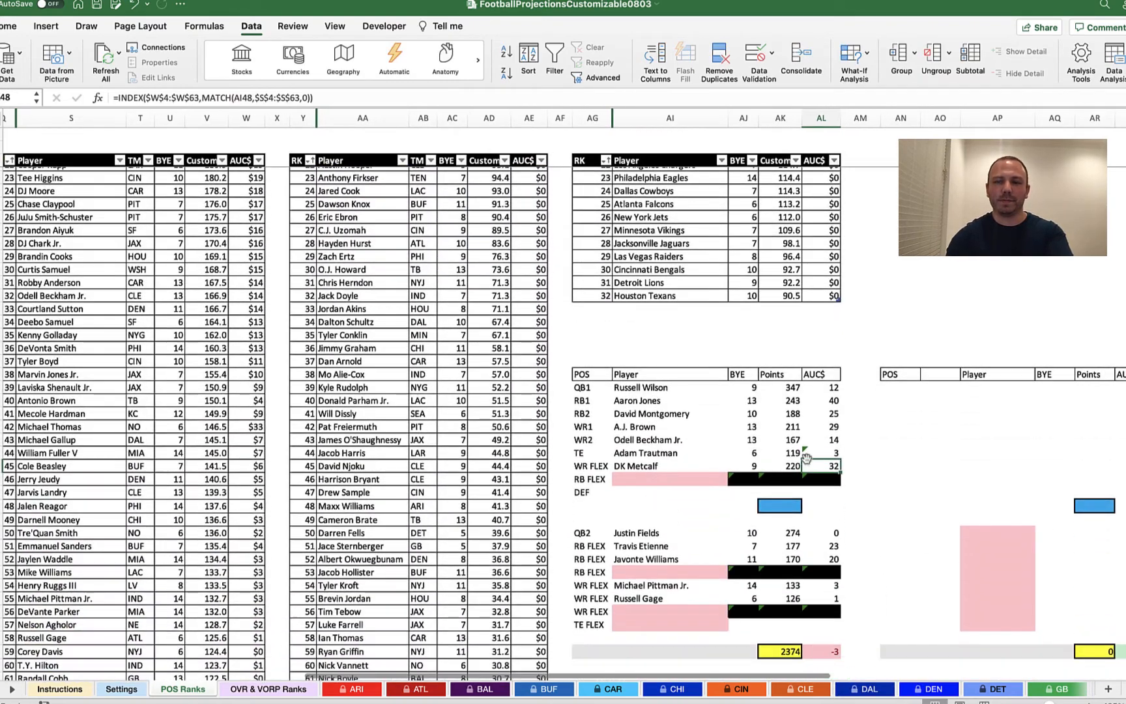
{"action": "left_click", "coordinate": [820, 452]}
{"action": "left_click", "coordinate": [790, 456]}
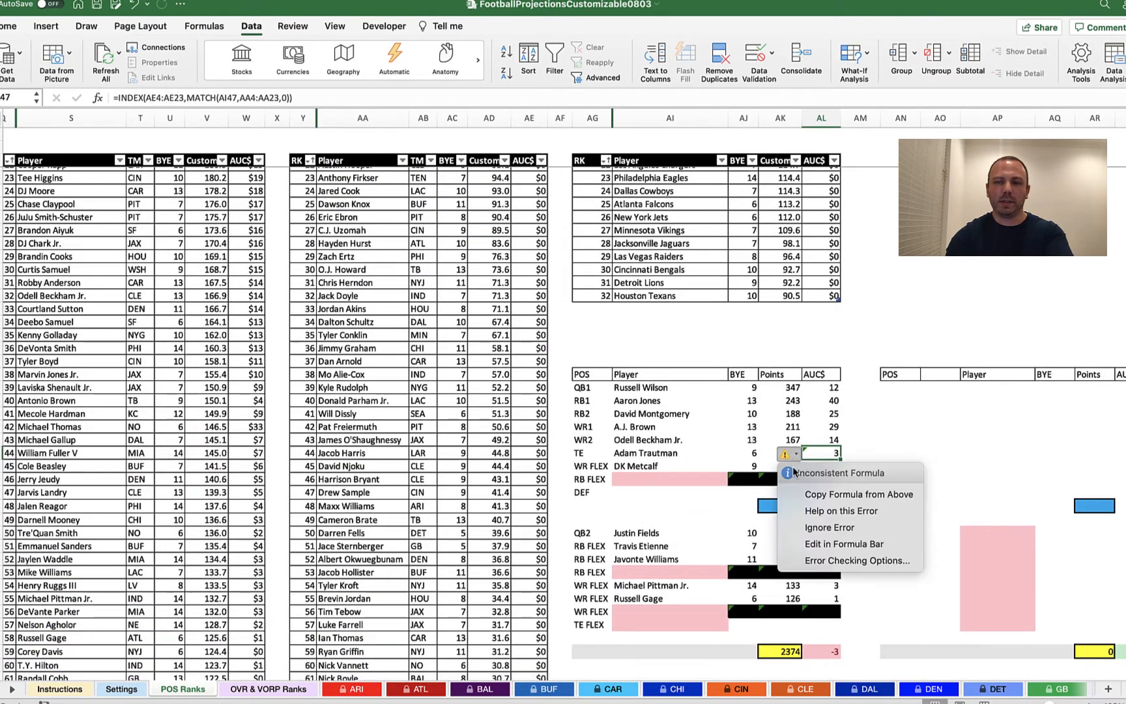
{"action": "left_click", "coordinate": [811, 527]}
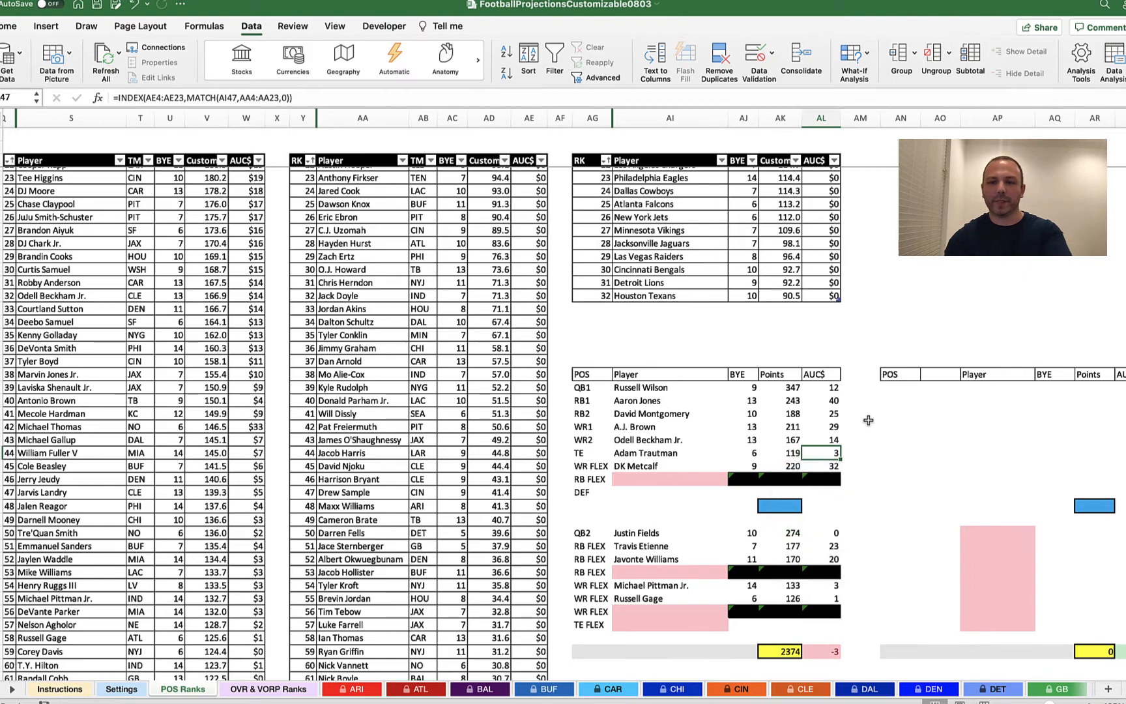
Make the INDEX range in the starting TE's BYE formula absolute, entering it as $AC$44:$AC$23.
{"action": "left_click", "coordinate": [744, 454]}
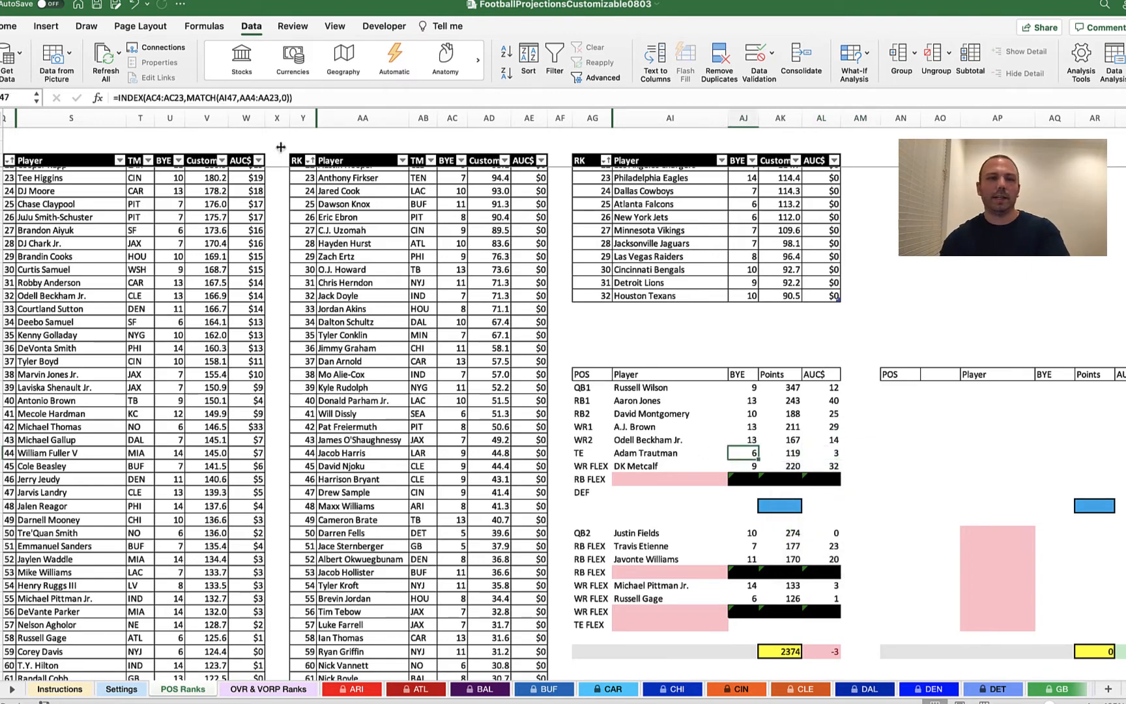
{"action": "left_click", "coordinate": [146, 98]}
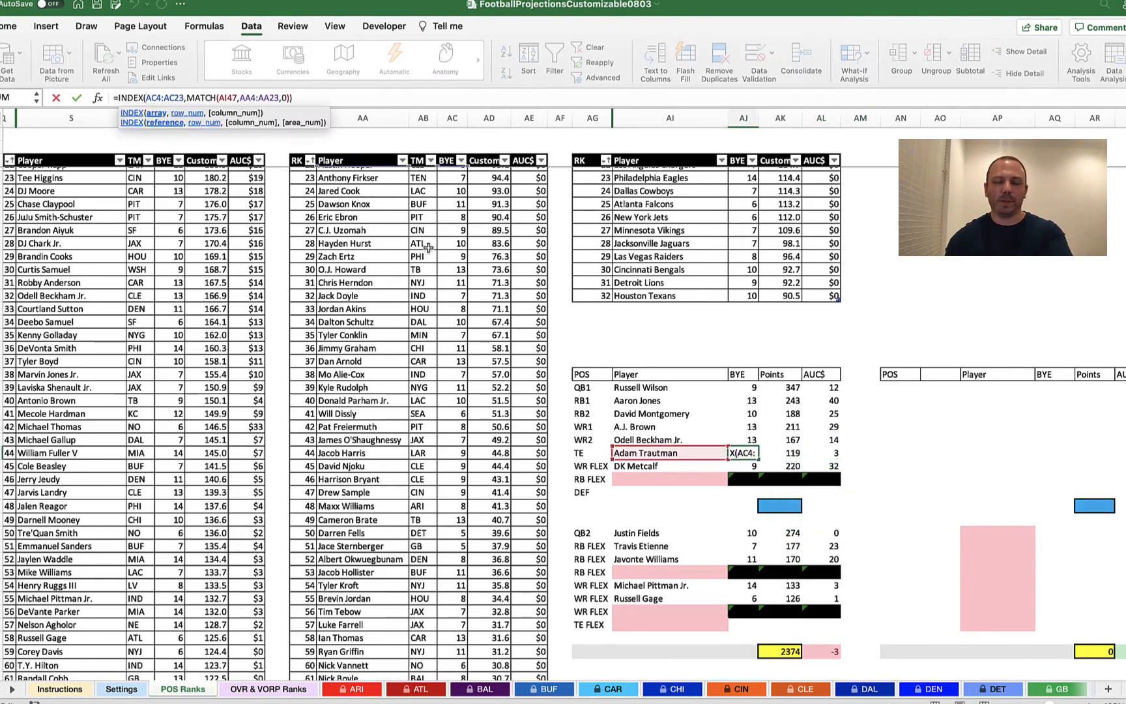
{"action": "type", "text": "$A$"}
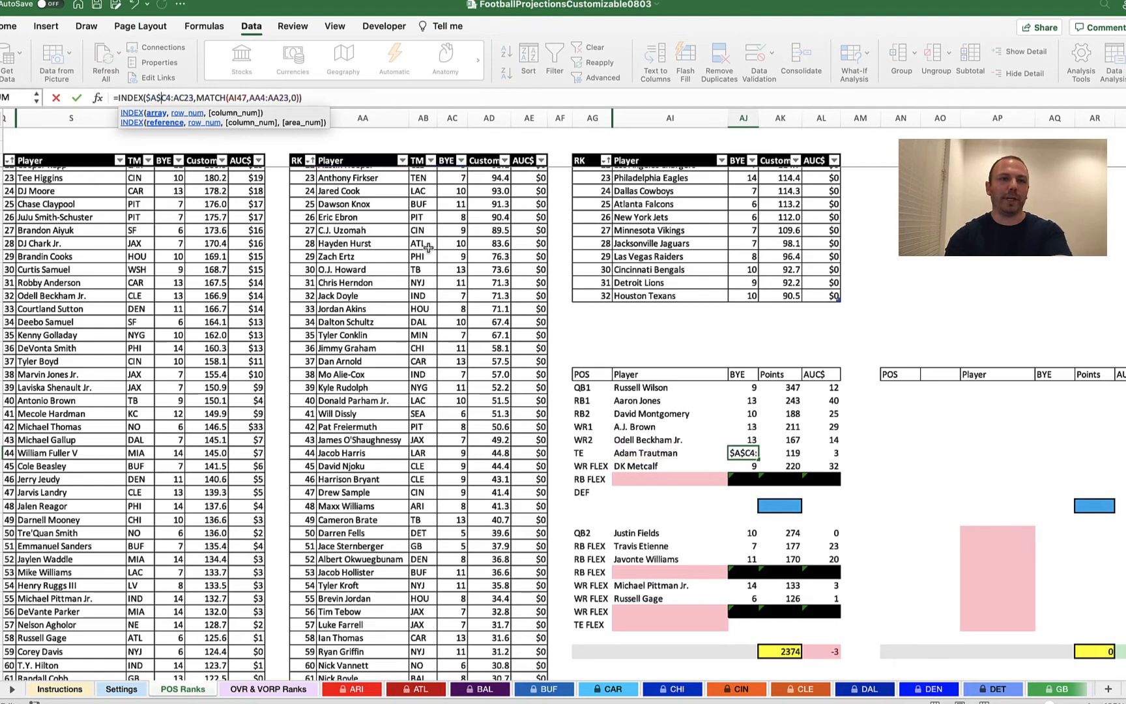
{"action": "key", "text": "BackSpace"}
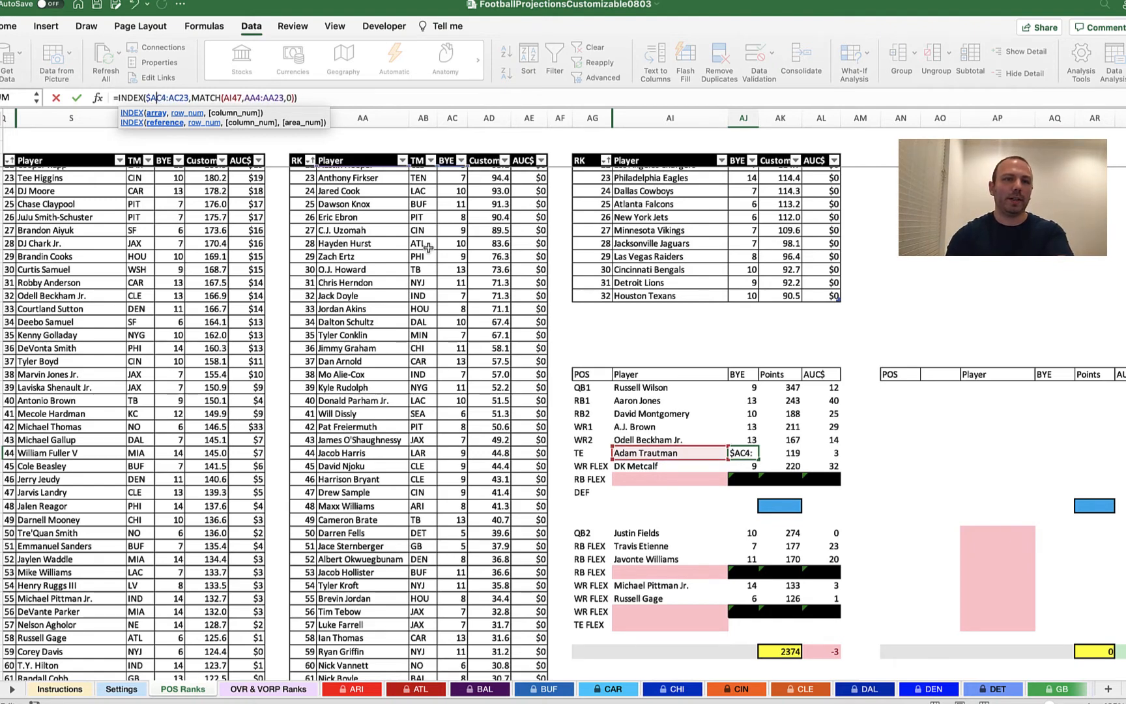
{"action": "type", "text": "4"}
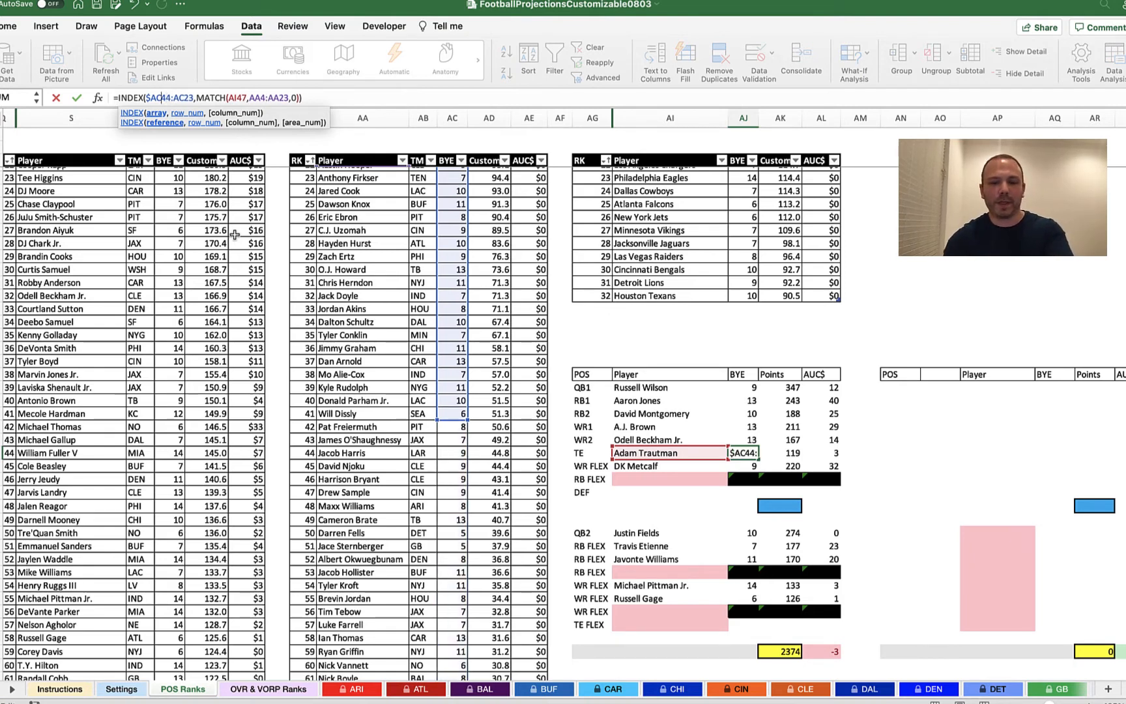
{"action": "type", "text": "$"}
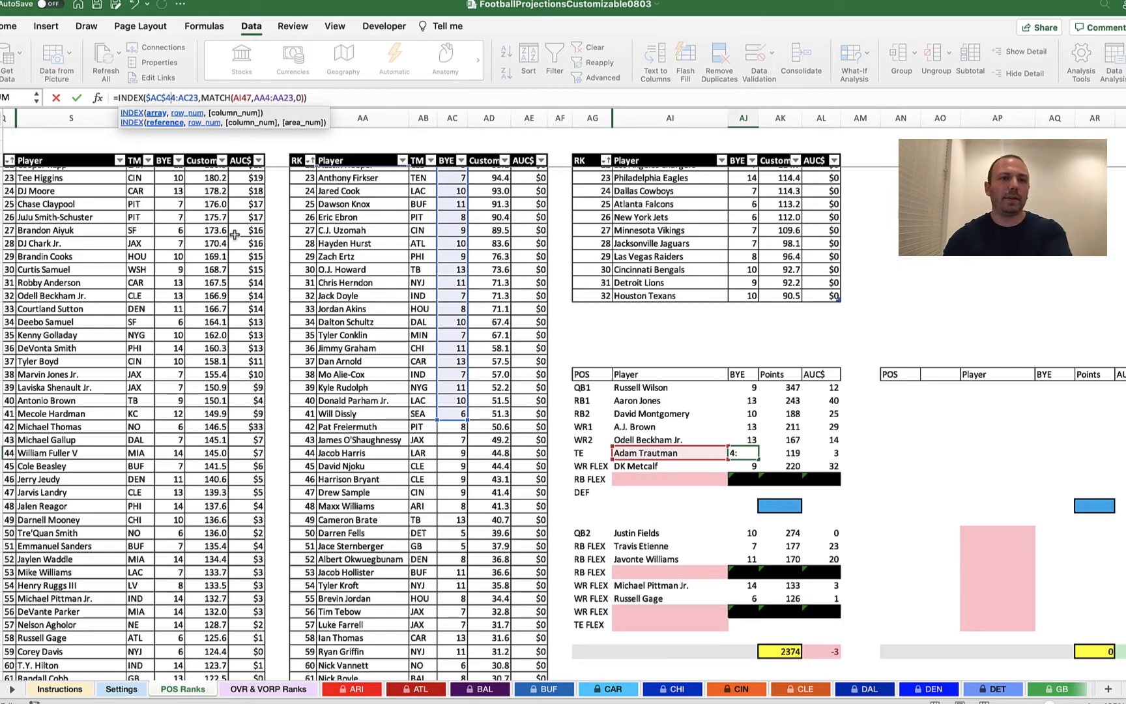
{"action": "key", "text": "Right"}
{"action": "key", "text": "Right"}
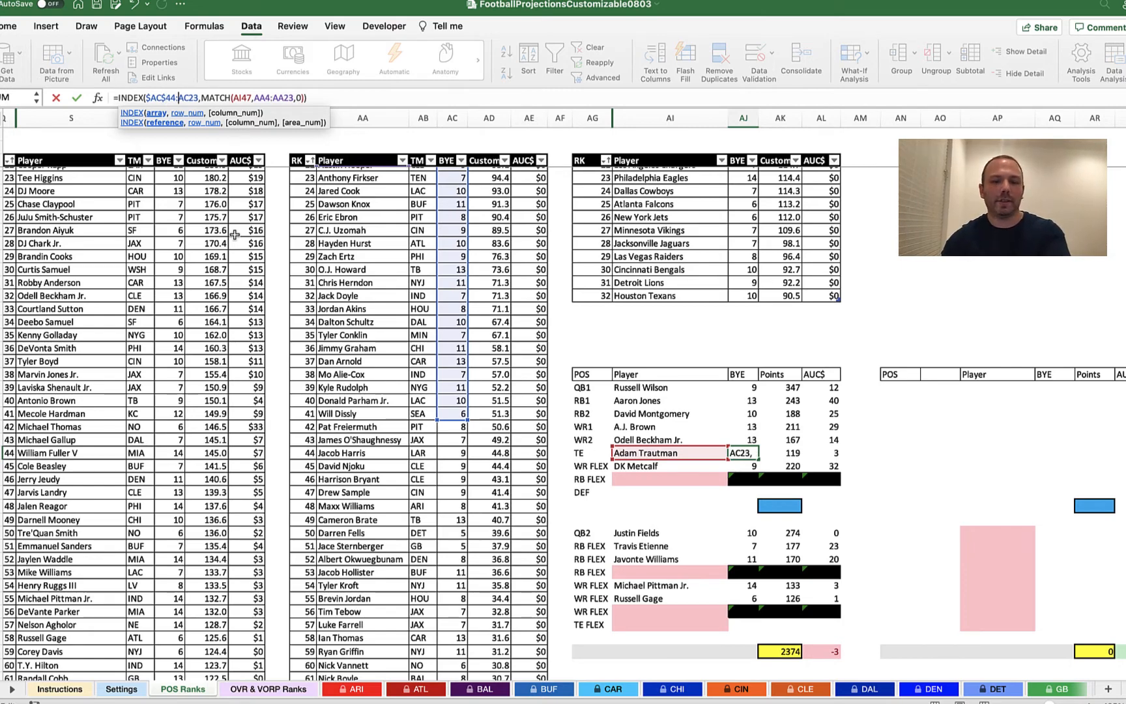
{"action": "type", "text": "$"}
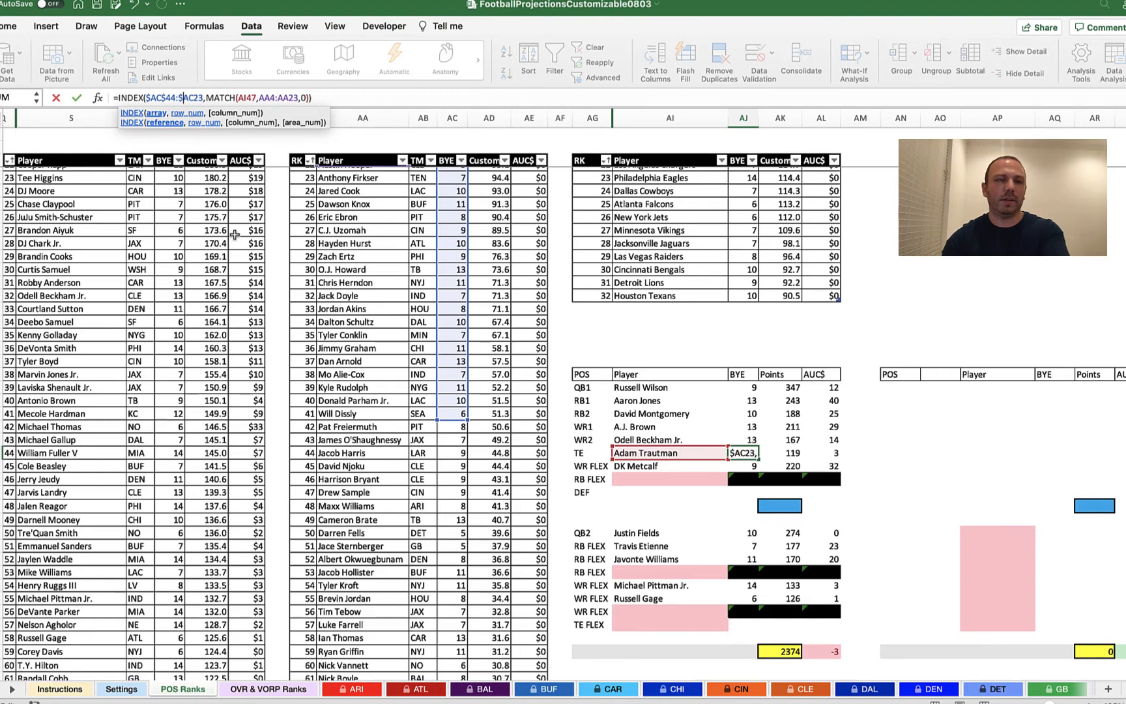
{"action": "key", "text": "Right"}
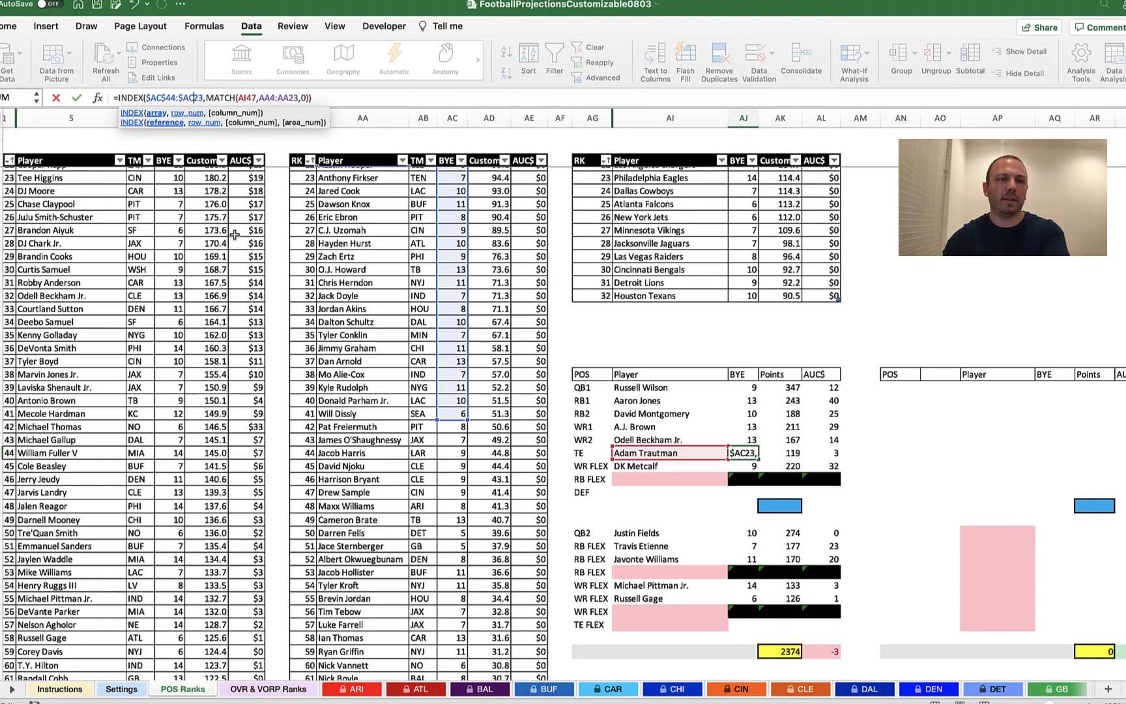
{"action": "type", "text": "4"}
{"action": "key", "text": "BackSpace"}
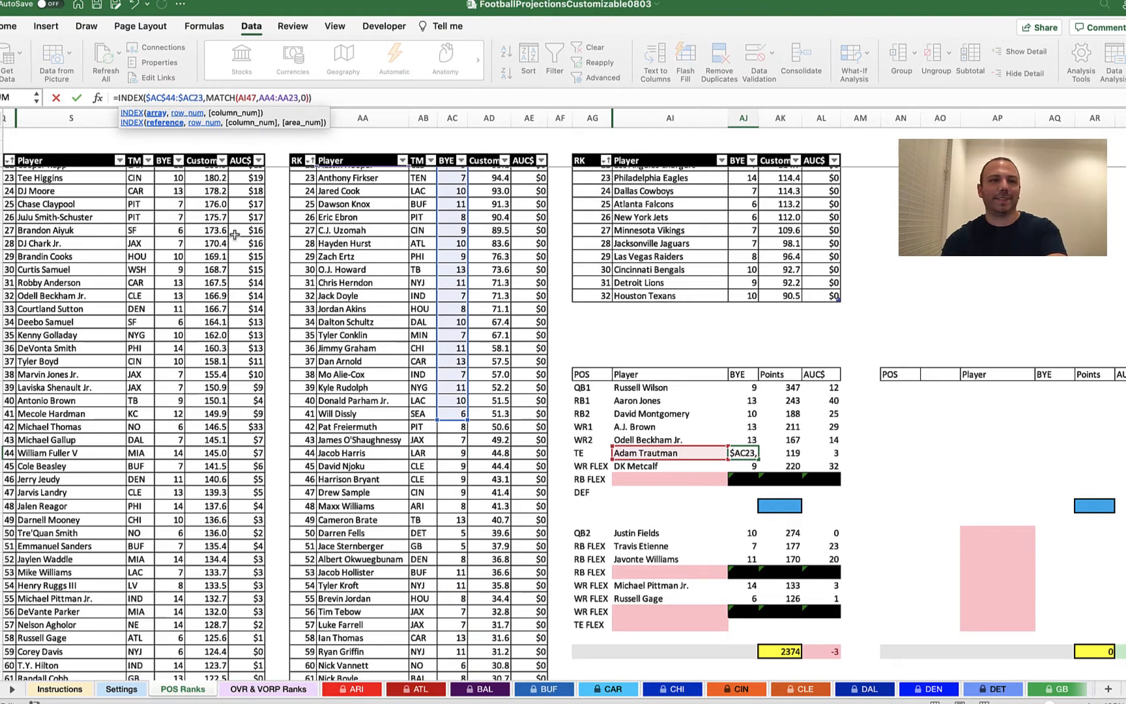
{"action": "type", "text": "$"}
Make the MATCH lookup range in the TE BYE formula absolute as $AA$4:$AA$23, keeping AI47 relative.
{"action": "key", "text": "Right"}
{"action": "key", "text": "Right"}
{"action": "key", "text": "Right"}
{"action": "key", "text": "Right"}
{"action": "key", "text": "Right"}
{"action": "key", "text": "Right"}
{"action": "key", "text": "Right"}
{"action": "key", "text": "Right"}
{"action": "key", "text": "Right"}
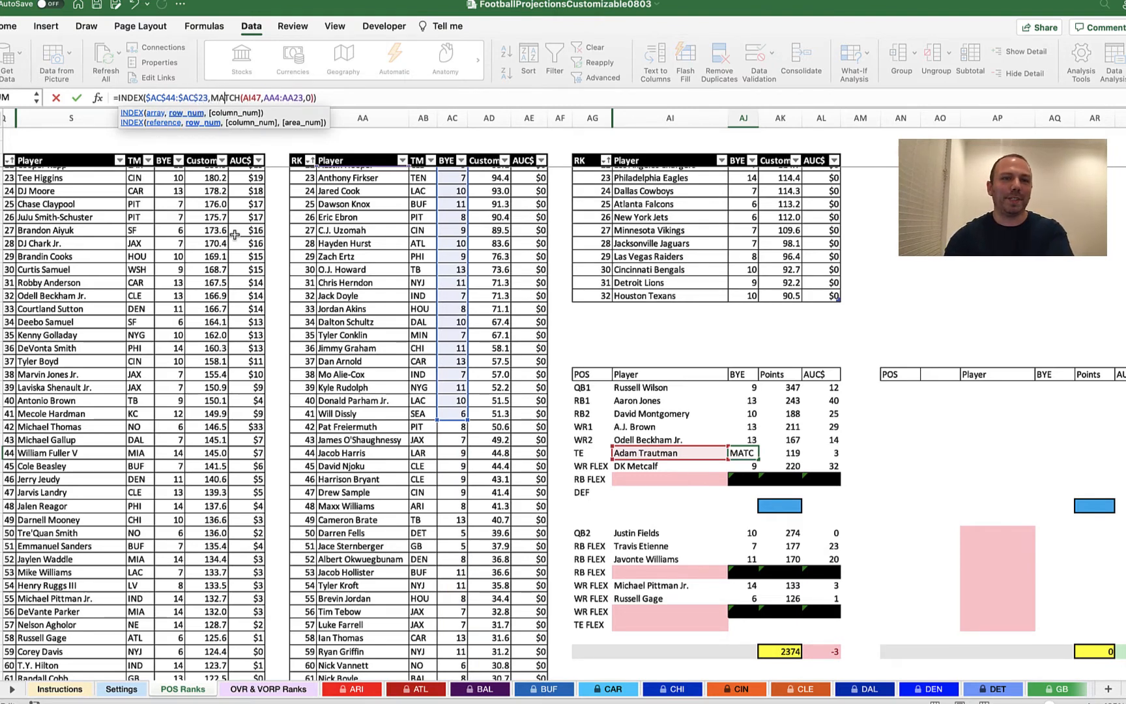
{"action": "key", "text": "Right"}
{"action": "key", "text": "Right"}
{"action": "key", "text": "Right"}
{"action": "key", "text": "Right"}
{"action": "key", "text": "Right"}
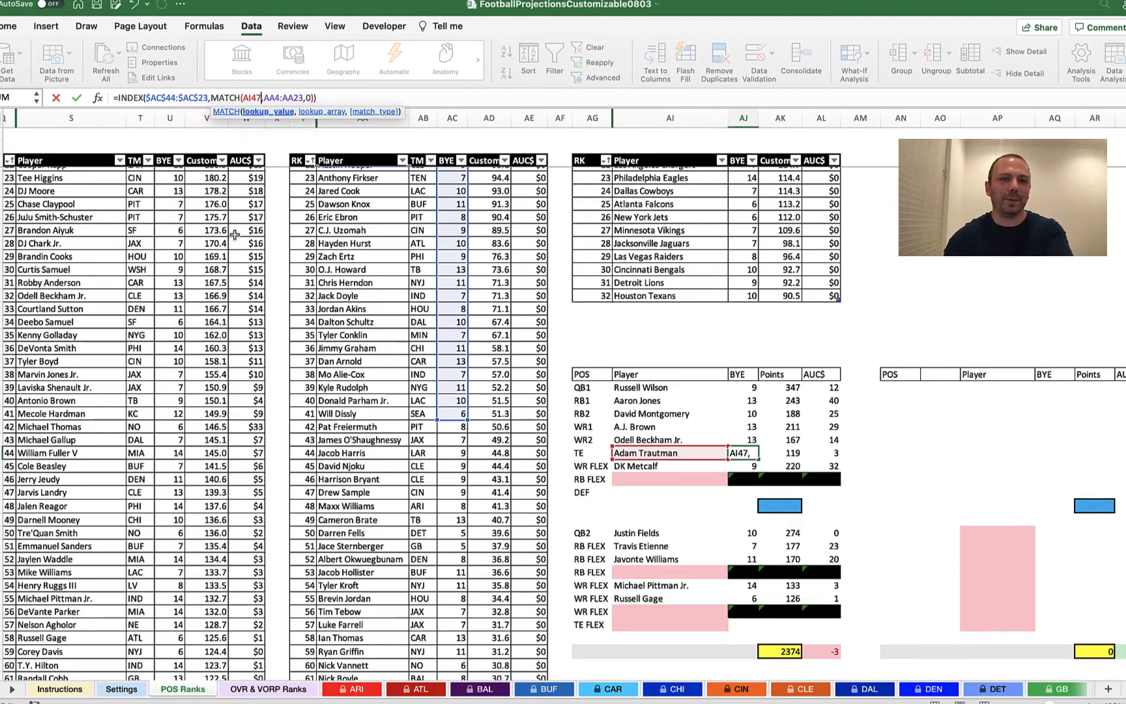
{"action": "type", "text": "$"}
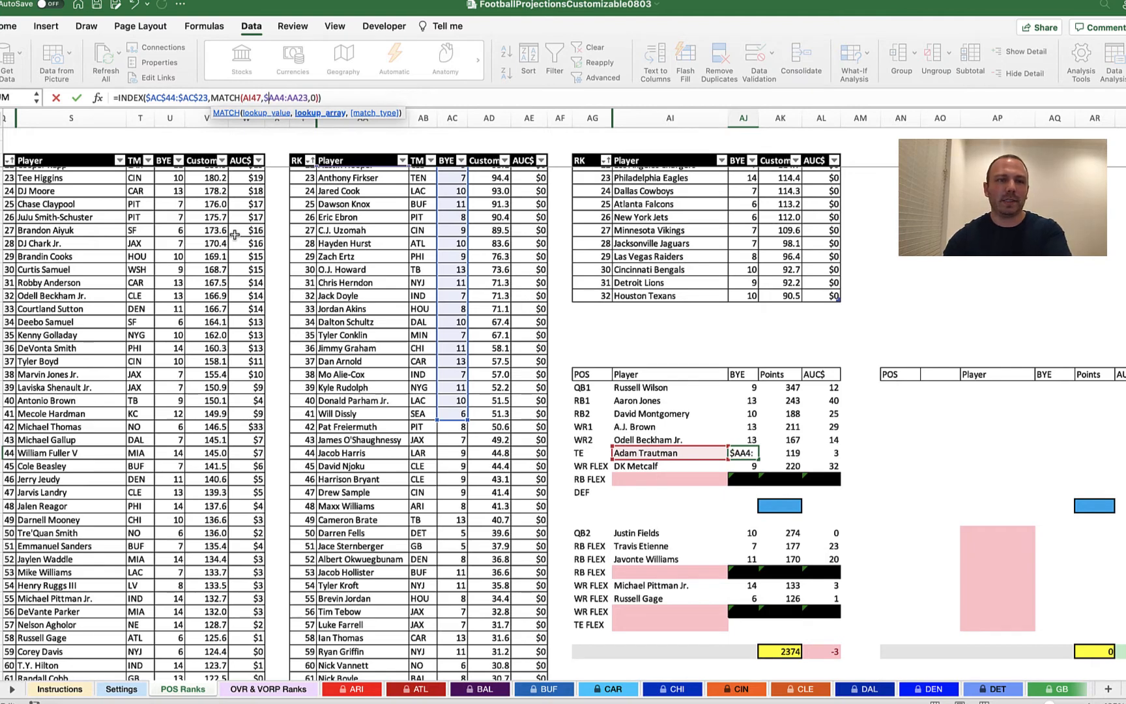
{"action": "key", "text": "Right"}
{"action": "key", "text": "Right"}
{"action": "type", "text": "$"}
{"action": "key", "text": "Right"}
{"action": "key", "text": "Right"}
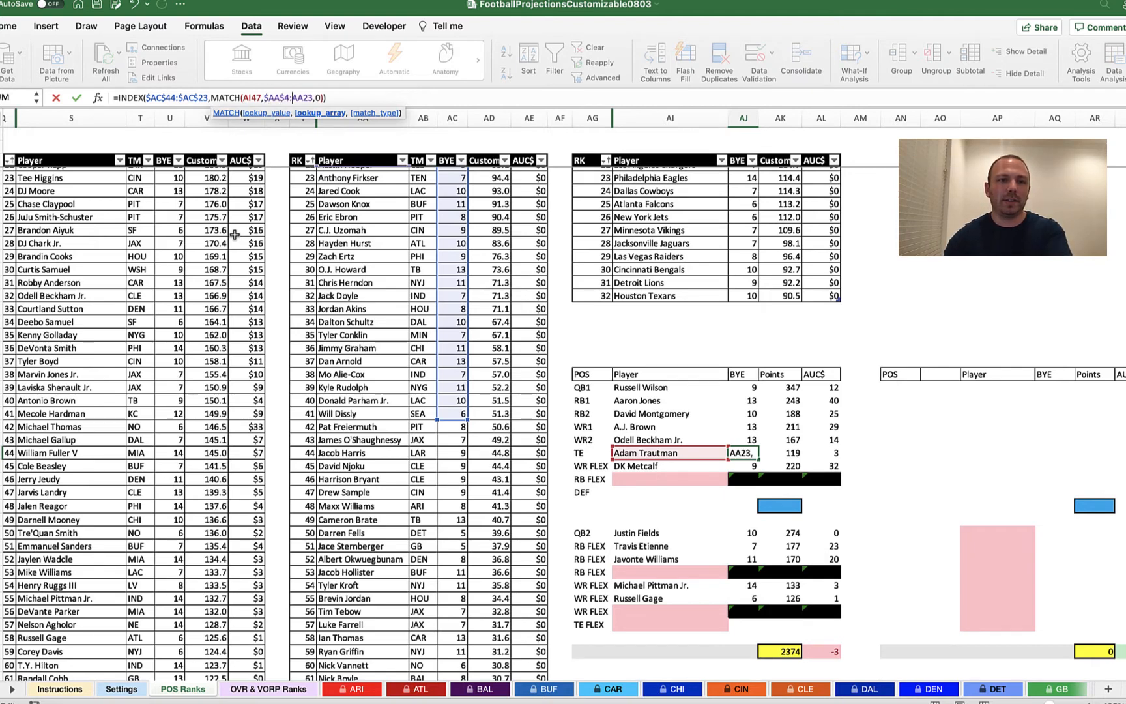
{"action": "type", "text": "$"}
{"action": "key", "text": "Right"}
{"action": "key", "text": "Right"}
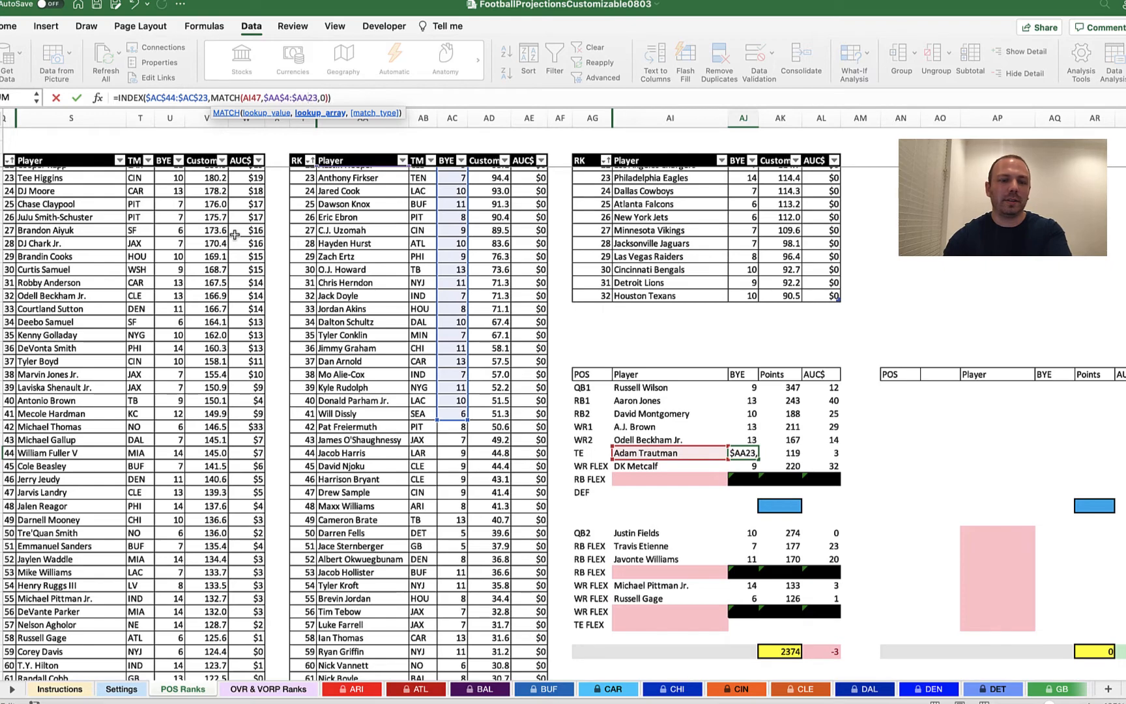
{"action": "type", "text": "$"}
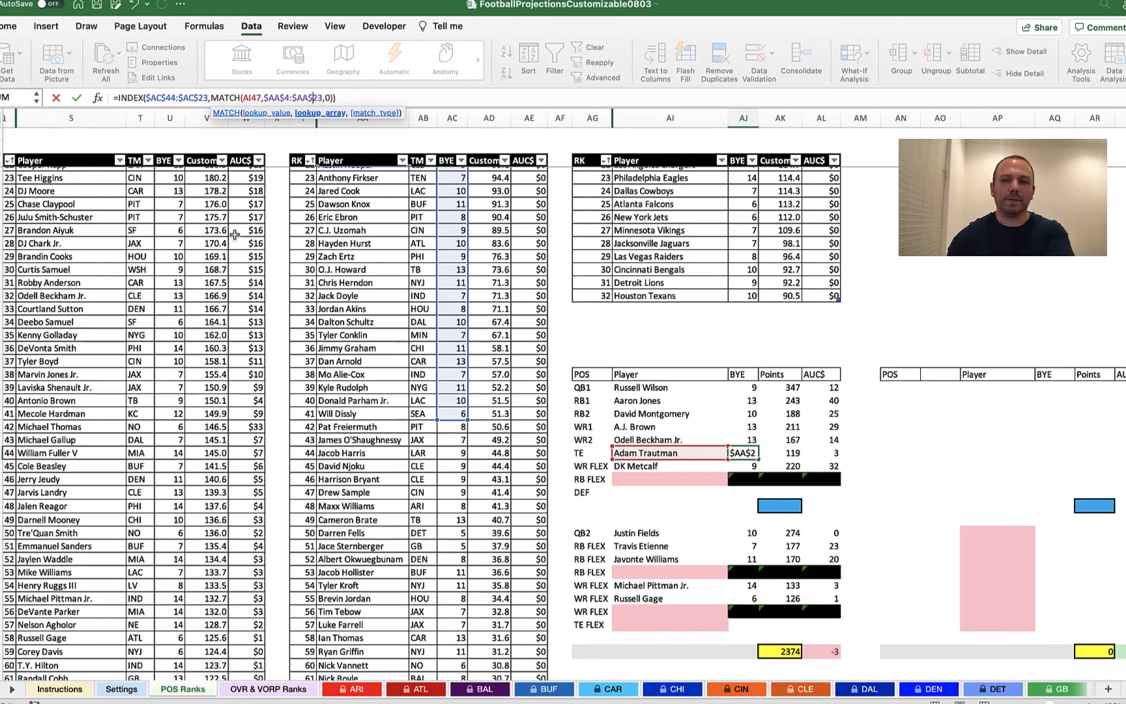
{"action": "key", "text": "Return"}
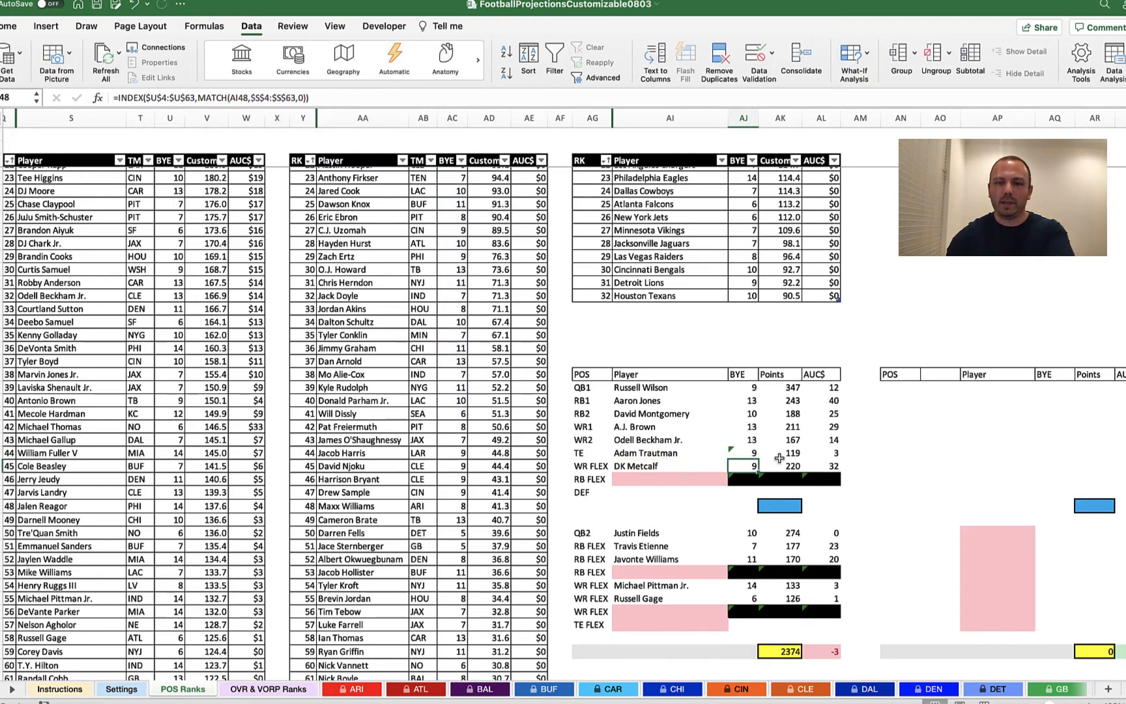
Make the INDEX range in the starting TE's Points formula absolute as $AD$4:$AD$23.
{"action": "left_click", "coordinate": [785, 454]}
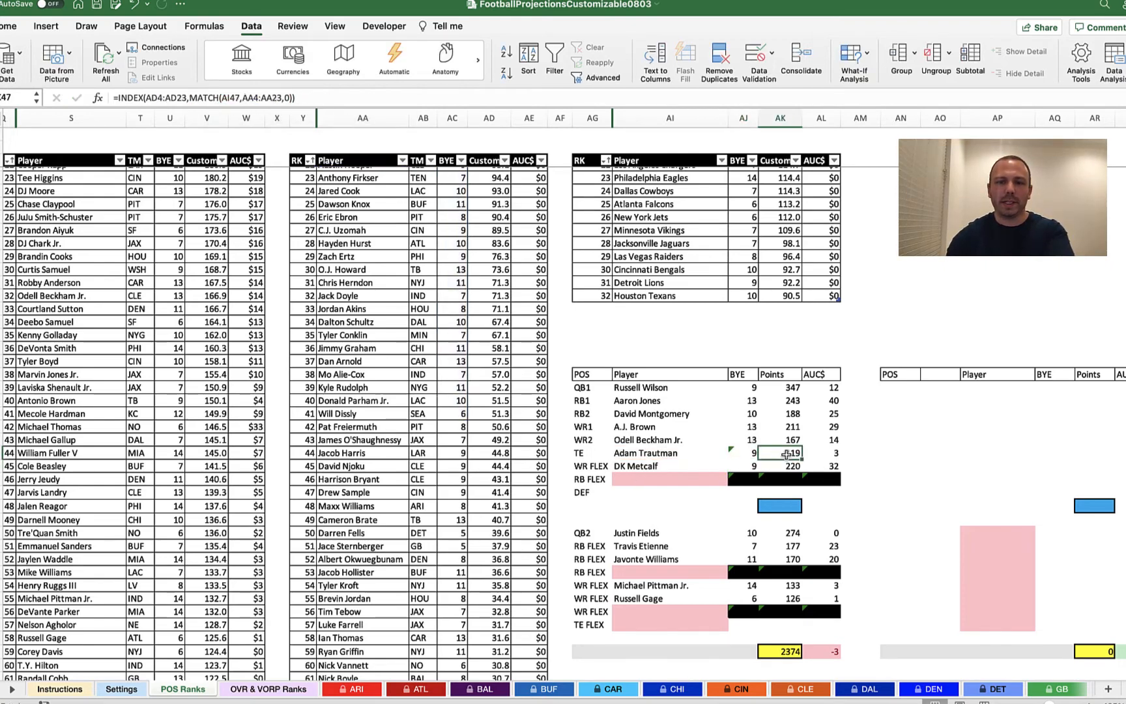
{"action": "left_click", "coordinate": [145, 97]}
{"action": "key", "text": "Right"}
{"action": "key", "text": "Right"}
{"action": "key", "text": "Right"}
{"action": "key", "text": "Right"}
{"action": "key", "text": "Right"}
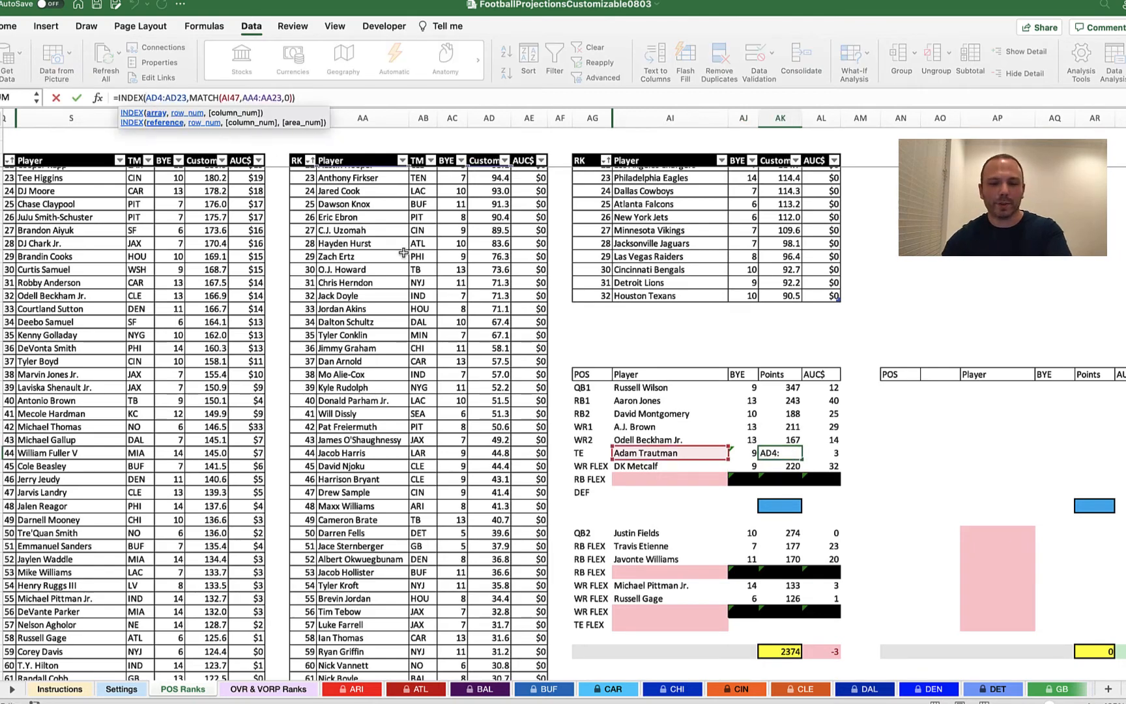
{"action": "type", "text": "$"}
{"action": "key", "text": "Right"}
{"action": "type", "text": "$"}
{"action": "key", "text": "Right"}
{"action": "key", "text": "Right"}
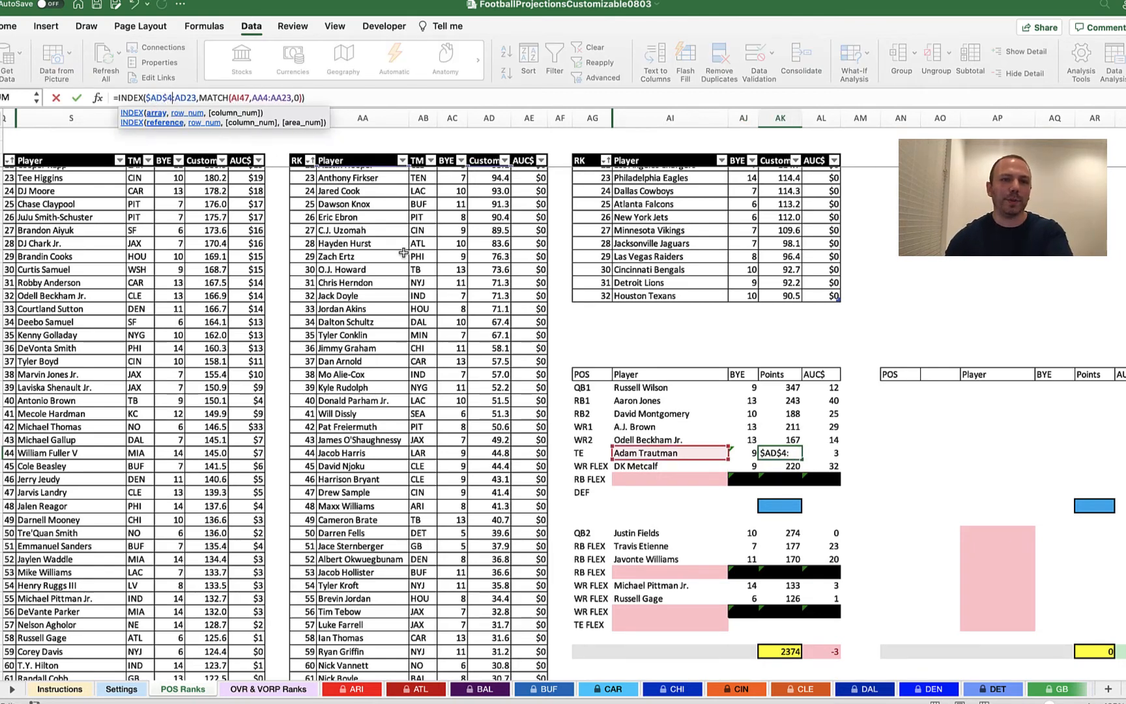
{"action": "type", "text": "$"}
{"action": "key", "text": "Right"}
{"action": "type", "text": "$"}
{"action": "key", "text": "Right"}
{"action": "key", "text": "Right"}
{"action": "key", "text": "Right"}
{"action": "key", "text": "Right"}
{"action": "key", "text": "Right"}
{"action": "key", "text": "Right"}
{"action": "key", "text": "Right"}
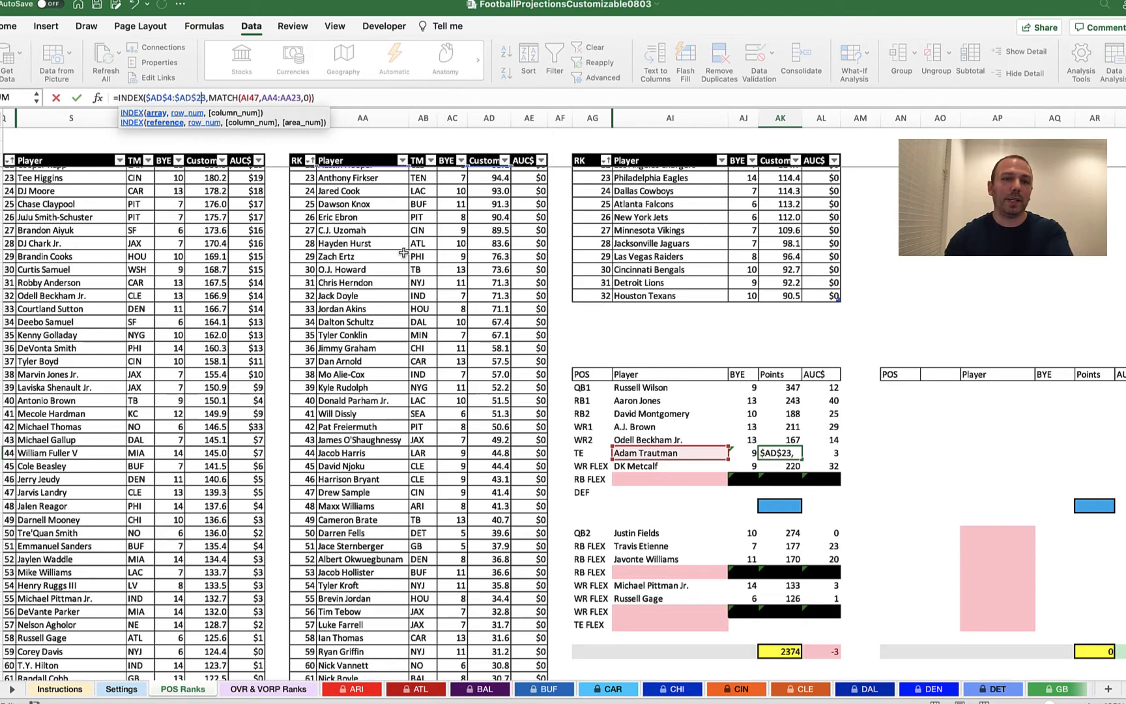
Make the MATCH lookup range in the TE Points formula absolute as $AA$4:$AA$23, keeping AI47 relative.
{"action": "key", "text": "Right"}
{"action": "key", "text": "Right"}
{"action": "key", "text": "Right"}
{"action": "key", "text": "Right"}
{"action": "key", "text": "Right"}
{"action": "key", "text": "Right"}
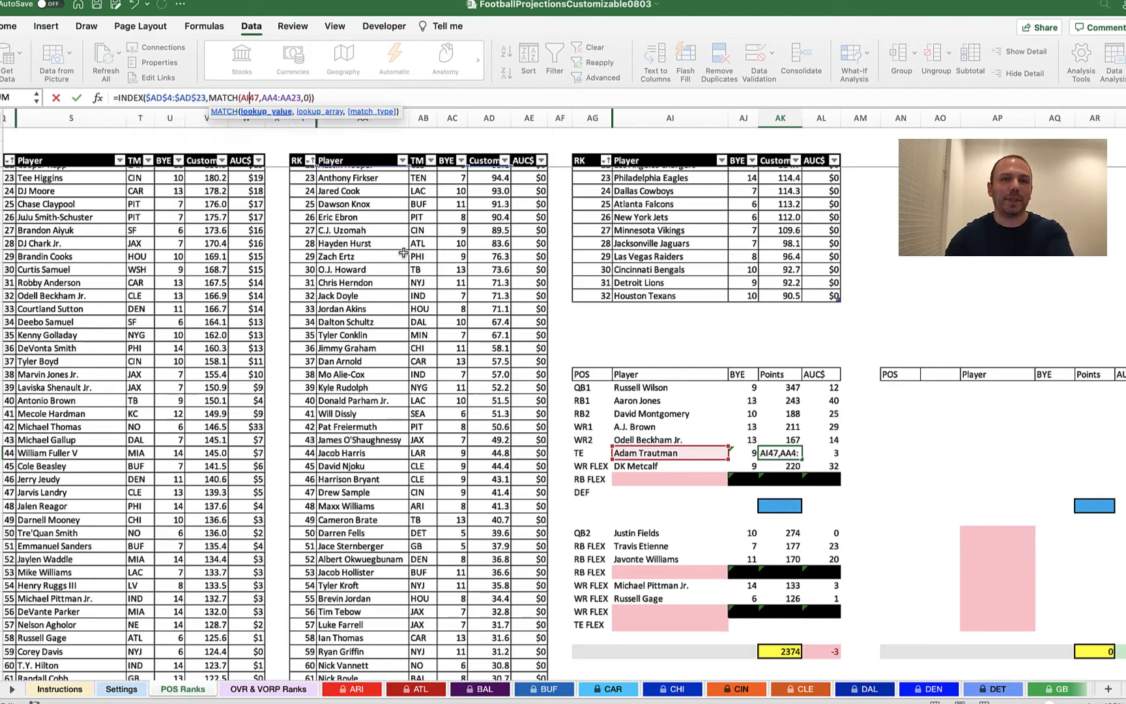
{"action": "type", "text": "4"}
{"action": "key", "text": "Right"}
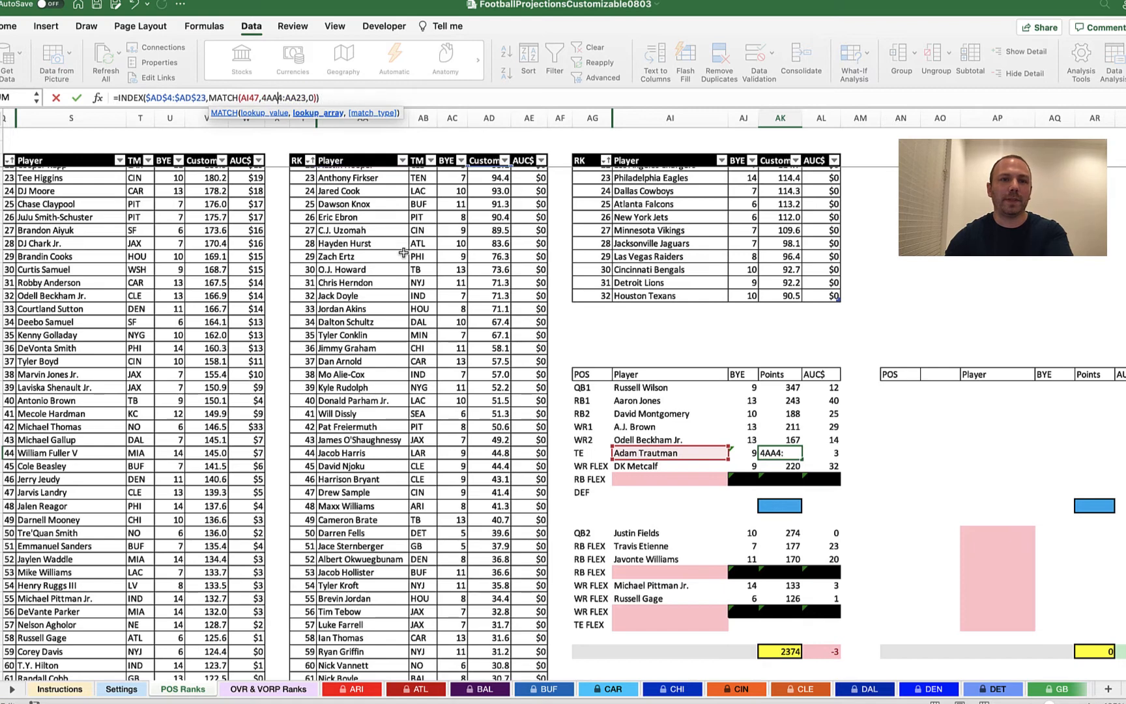
{"action": "key", "text": "BackSpace"}
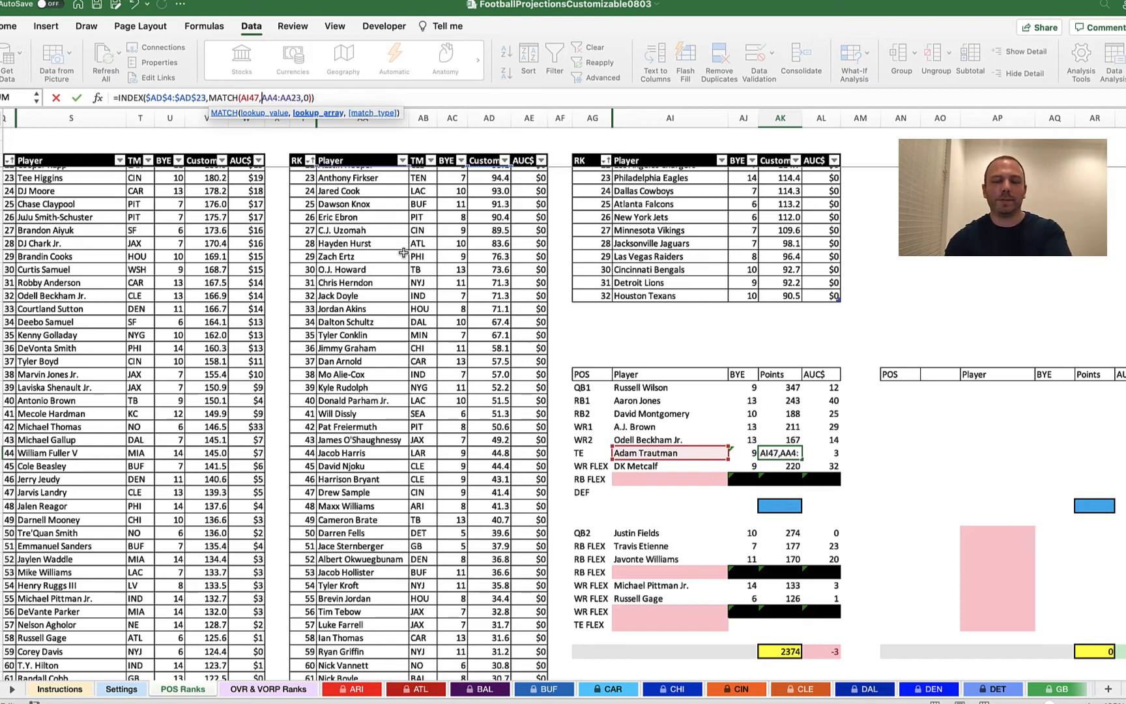
{"action": "type", "text": "$"}
{"action": "key", "text": "Right"}
{"action": "key", "text": "Right"}
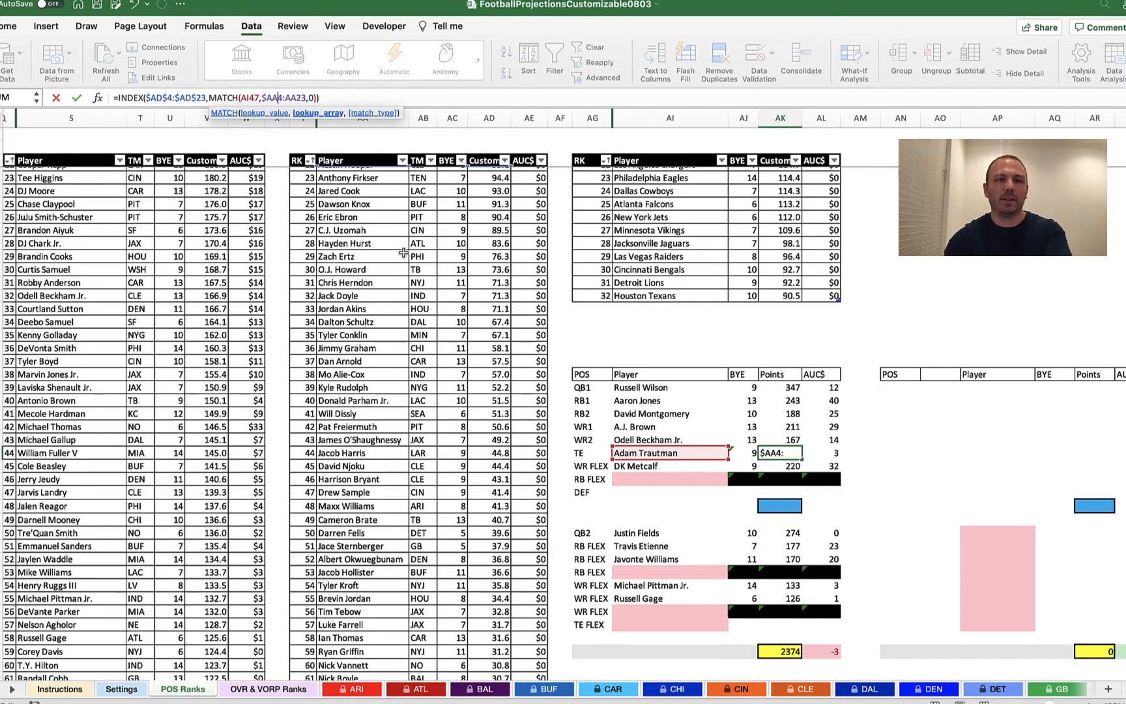
{"action": "type", "text": "$"}
{"action": "key", "text": "Right"}
{"action": "key", "text": "Right"}
{"action": "type", "text": "$"}
{"action": "key", "text": "Right"}
{"action": "key", "text": "Right"}
{"action": "type", "text": "$"}
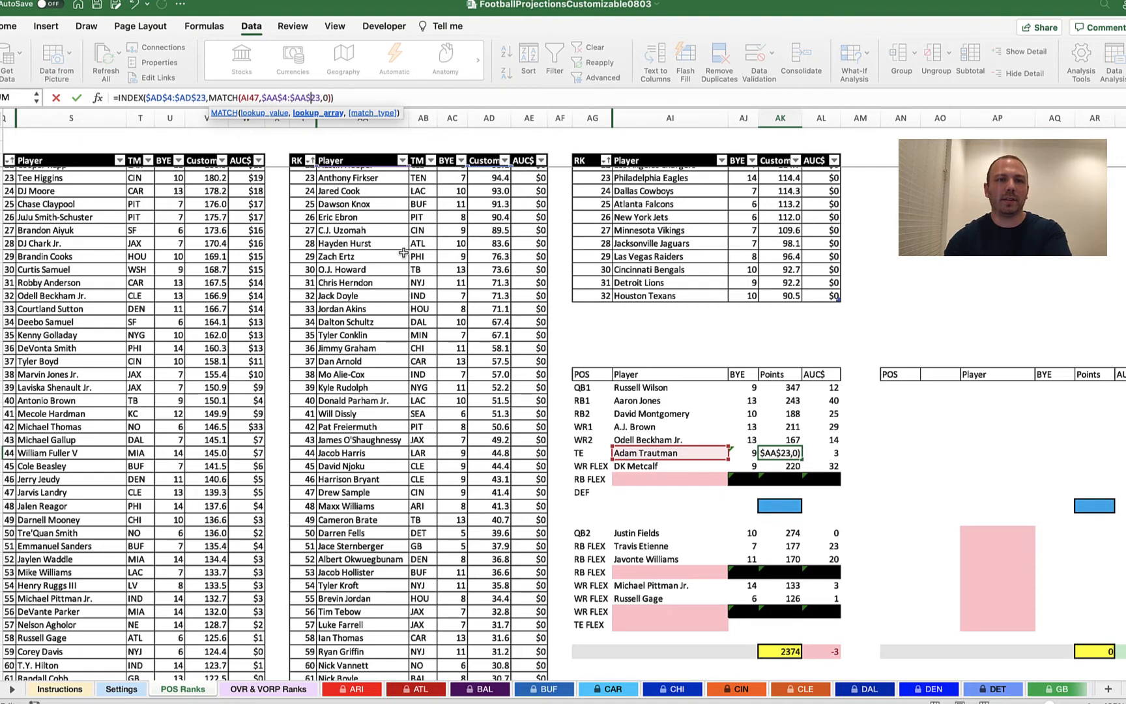
{"action": "key", "text": "Return"}
Make the INDEX range in the starting TE's AUC$ formula absolute as $AE$4:$AE$23.
{"action": "key", "text": "Up"}
{"action": "key", "text": "Right"}
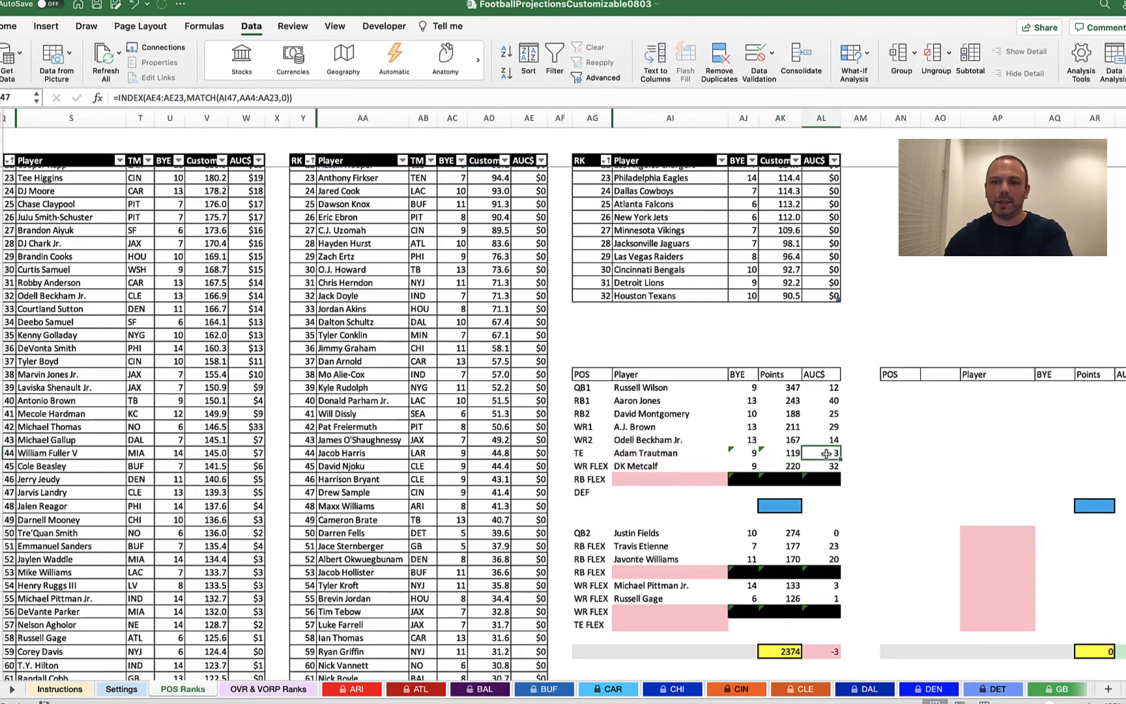
{"action": "left_click", "coordinate": [145, 97]}
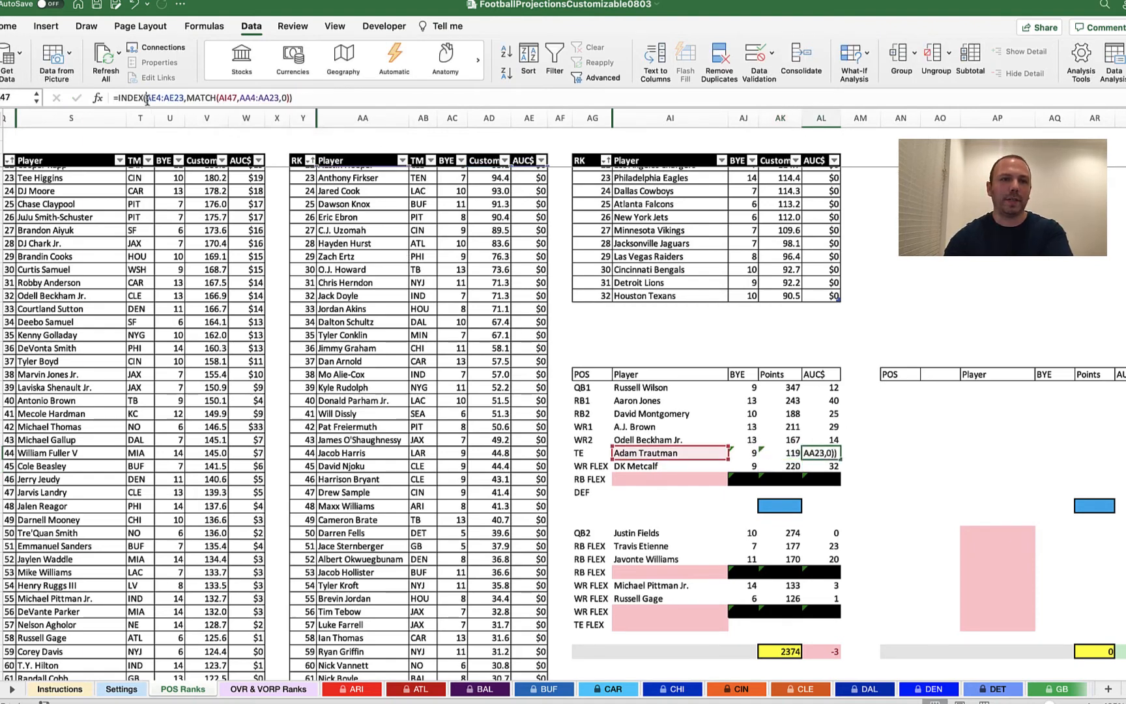
{"action": "type", "text": "$"}
{"action": "key", "text": "Right"}
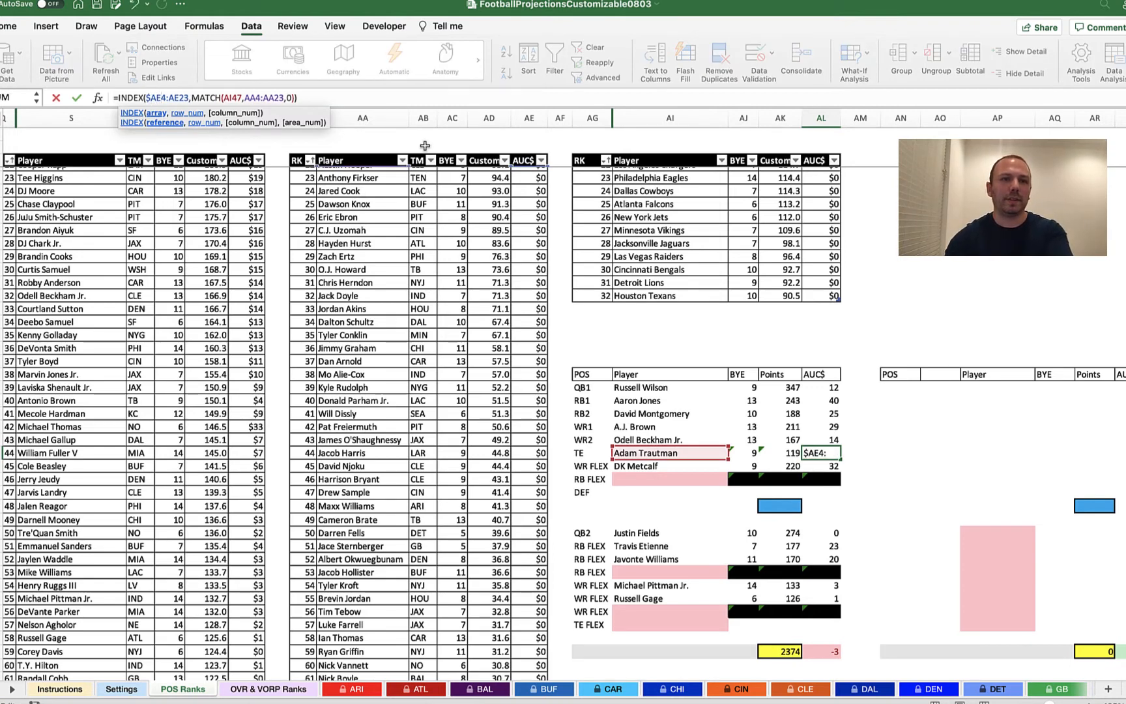
{"action": "type", "text": "$AE"}
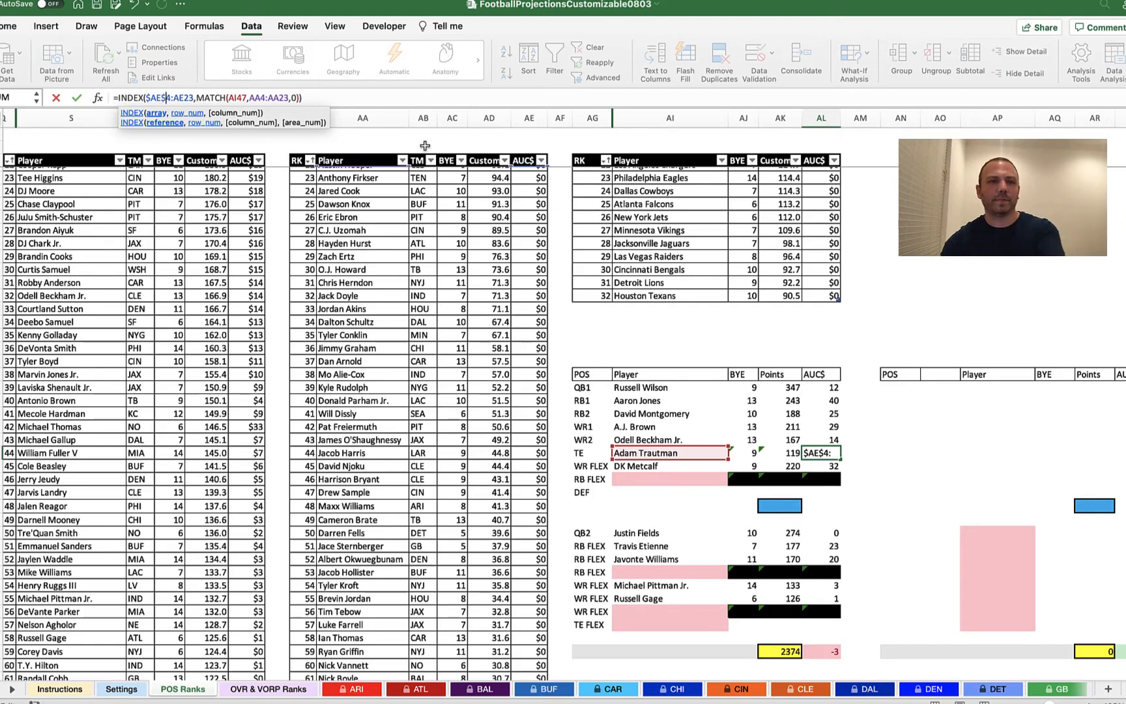
{"action": "type", "text": "$"}
{"action": "key", "text": "Right"}
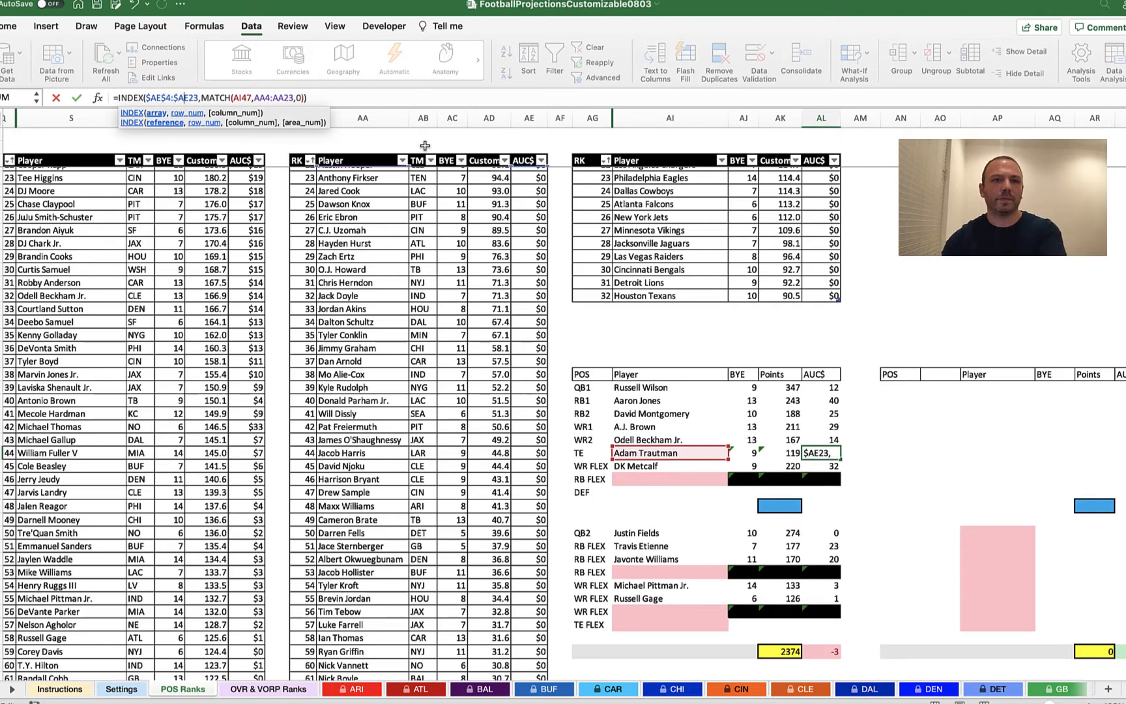
{"action": "type", "text": "$"}
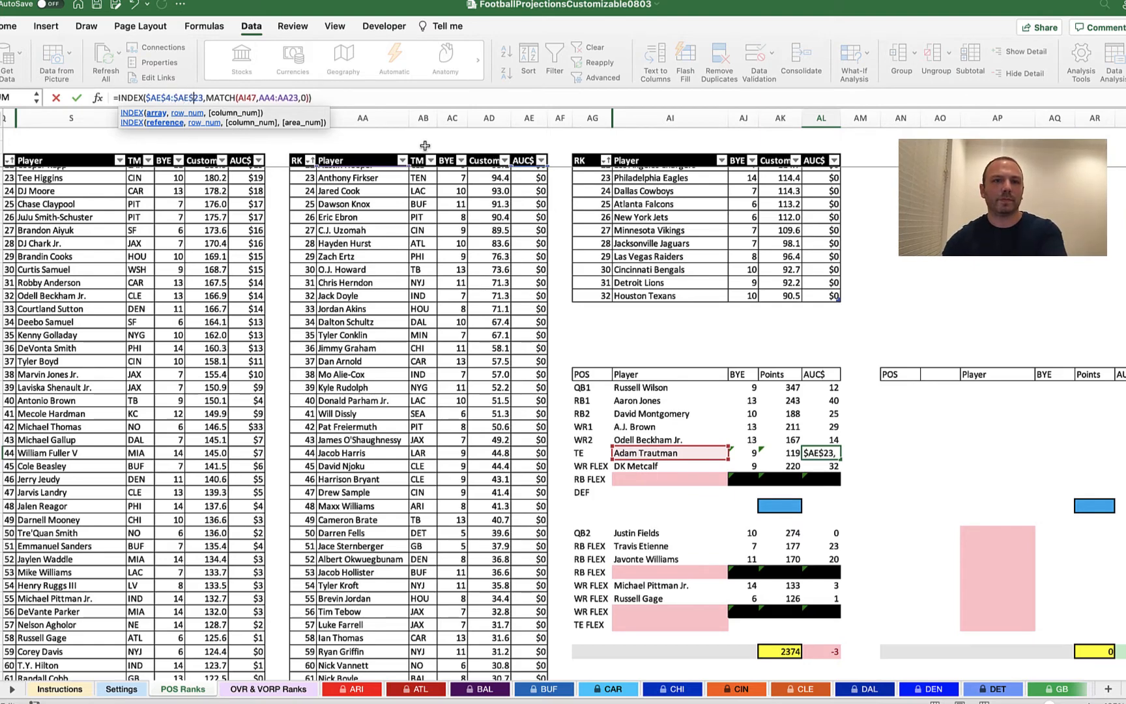
Make the MATCH lookup range in the TE AUC$ formula absolute as $AA$4:$AA$23, keeping AI47 relative.
{"action": "key", "text": "Right"}
{"action": "key", "text": "Right"}
{"action": "key", "text": "Right"}
{"action": "key", "text": "Right"}
{"action": "key", "text": "Right"}
{"action": "key", "text": "Right"}
{"action": "key", "text": "Right"}
{"action": "key", "text": "Right"}
{"action": "key", "text": "Right"}
{"action": "key", "text": "Right"}
{"action": "key", "text": "Right"}
{"action": "key", "text": "Right"}
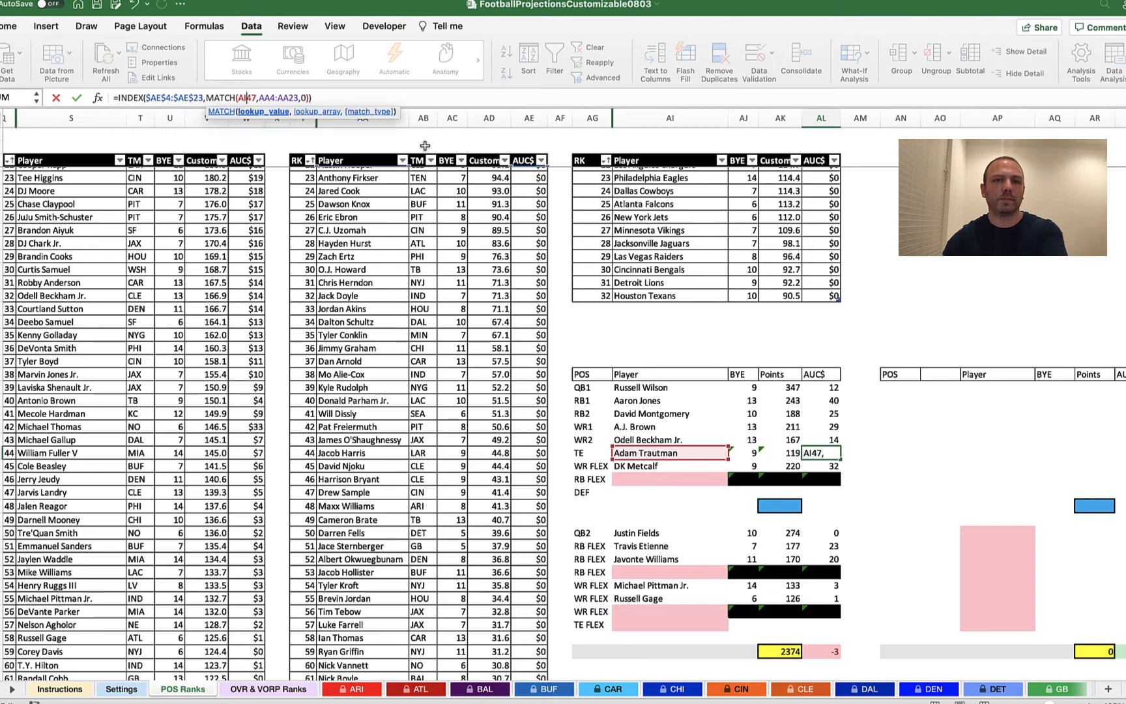
{"action": "type", "text": "$AE"}
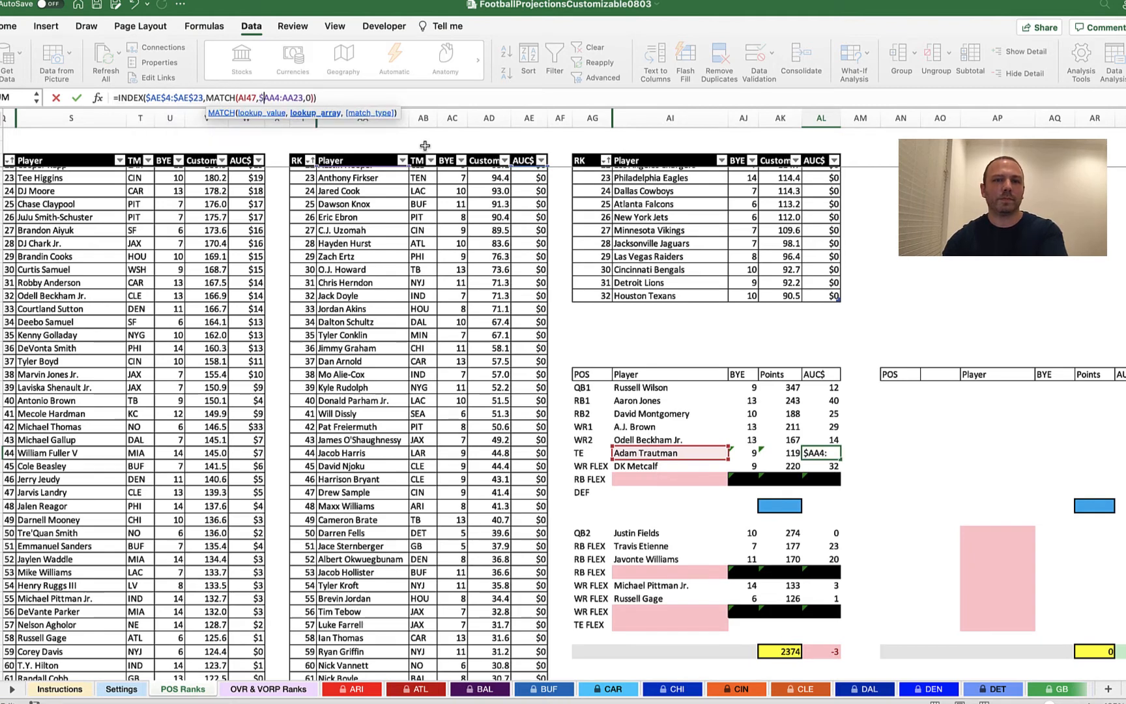
{"action": "type", "text": "$"}
{"action": "key", "text": "Right"}
{"action": "key", "text": "Right"}
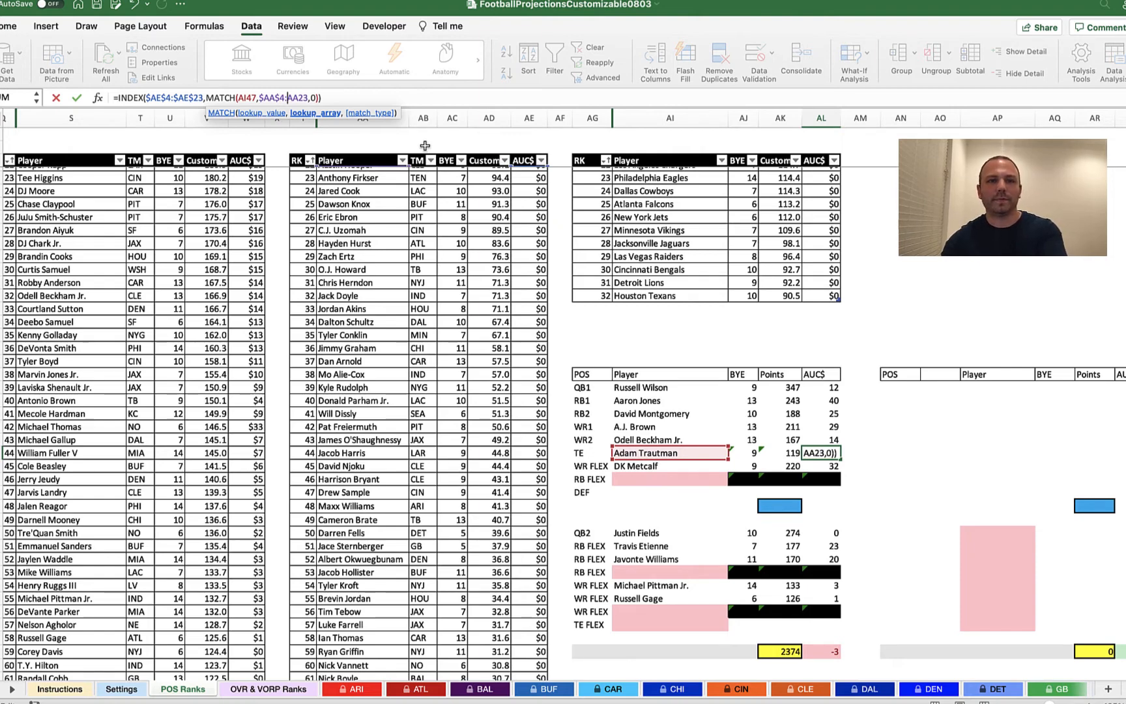
{"action": "type", "text": "$AE"}
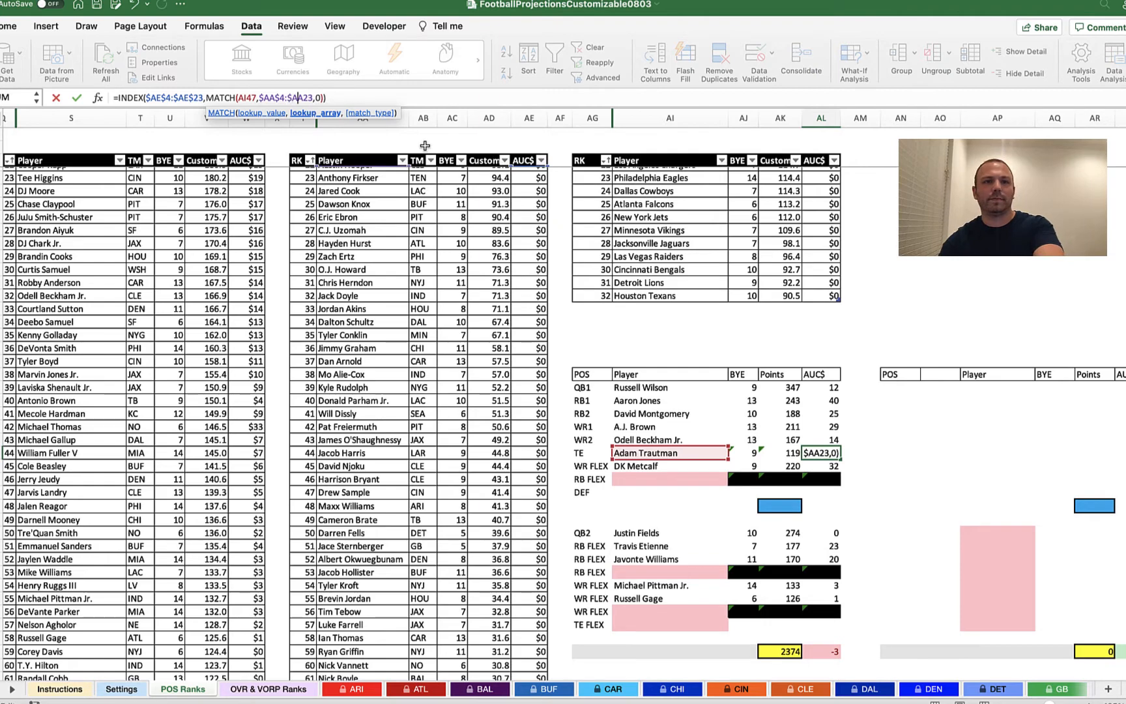
{"action": "type", "text": "$"}
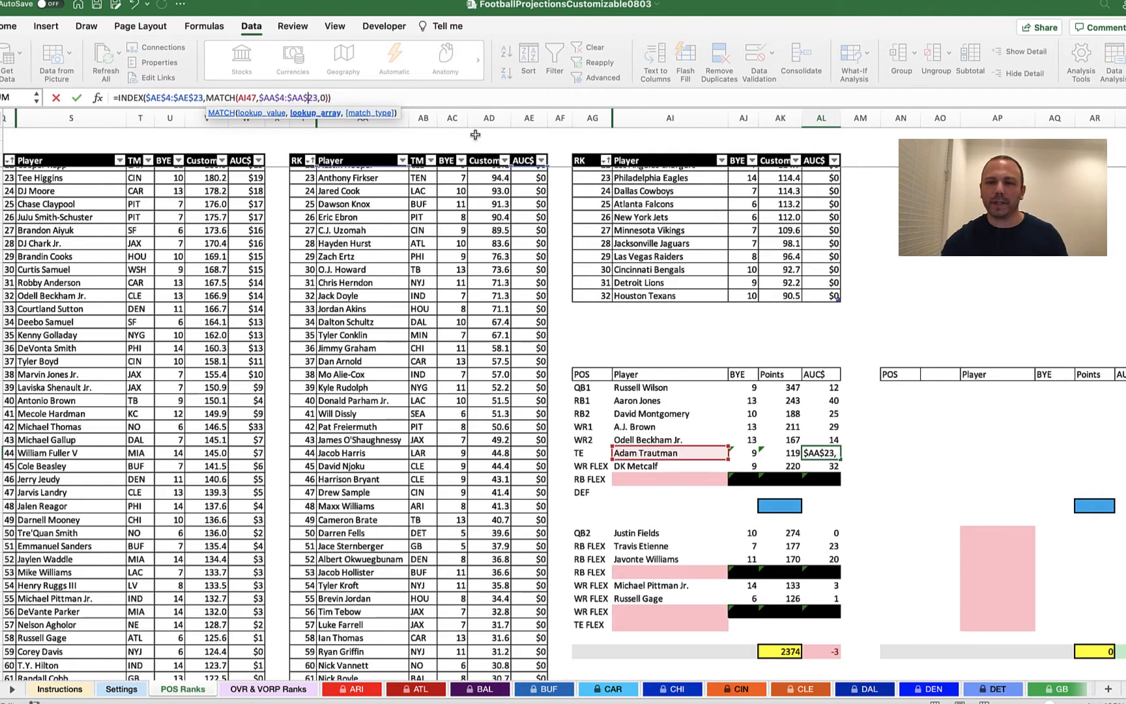
{"action": "key", "text": "Return"}
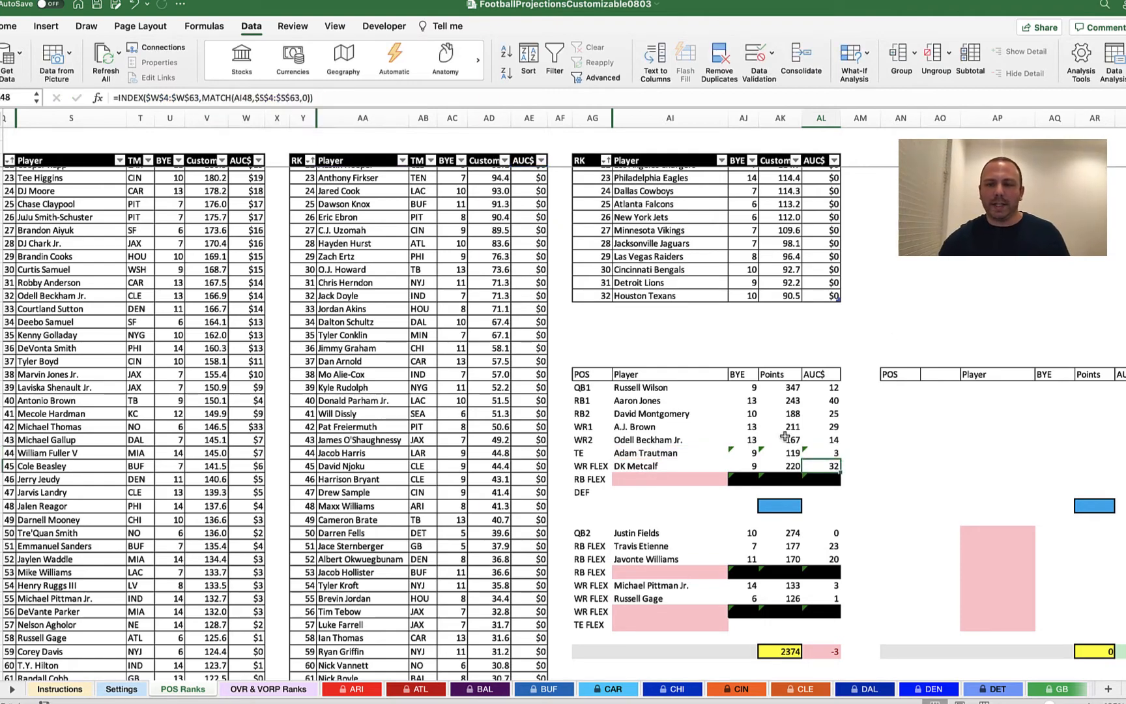
Copy the starting TE's Player, BYE, Points and AUC$ cells into the bench TE FLEX row.
{"action": "left_click_drag", "start_coordinate": [712, 448], "coordinate": [831, 458]}
{"action": "key", "text": "super+c"}
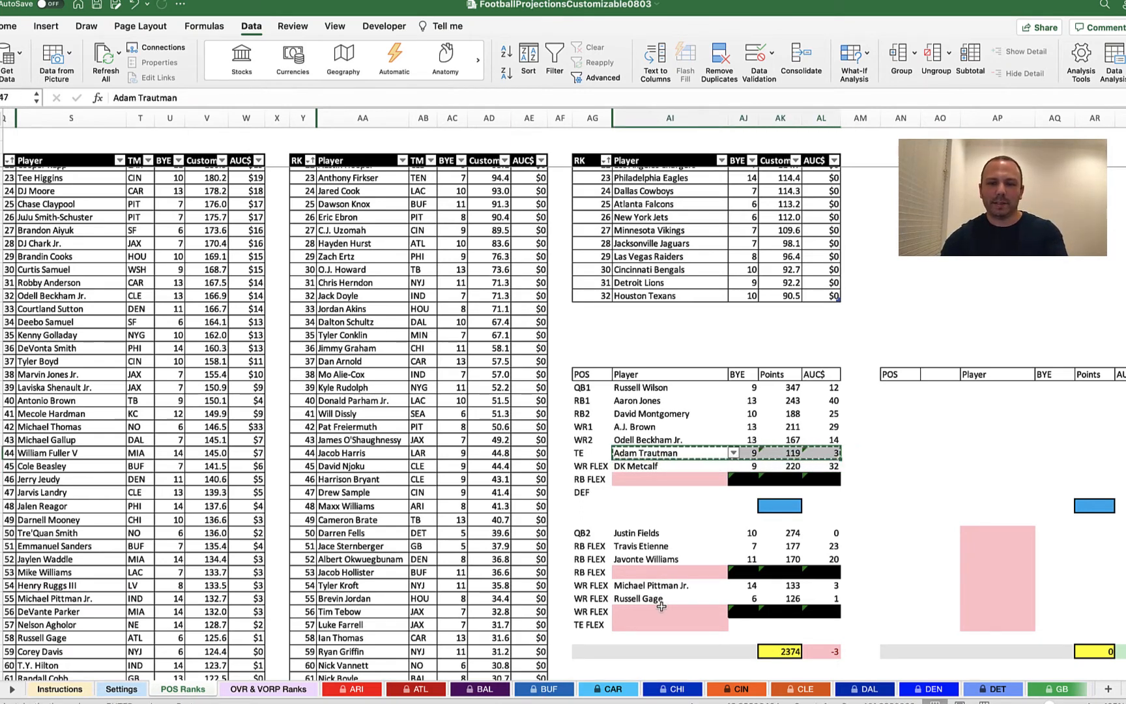
{"action": "left_click", "coordinate": [653, 627]}
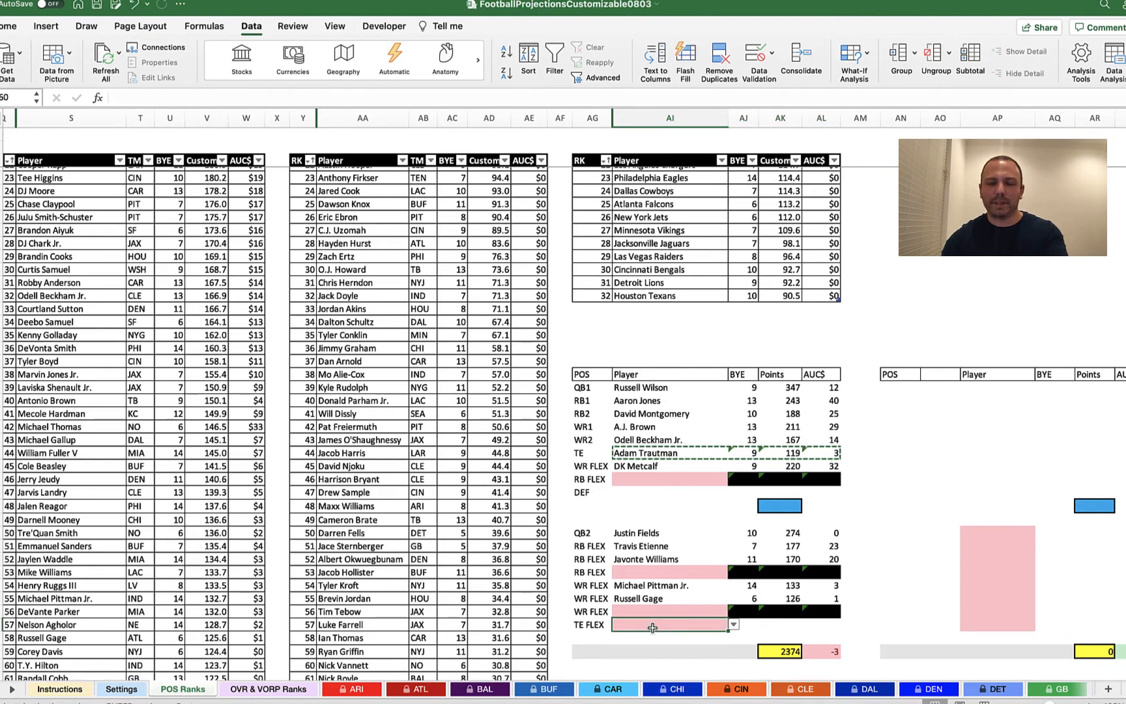
{"action": "key", "text": "super+v"}
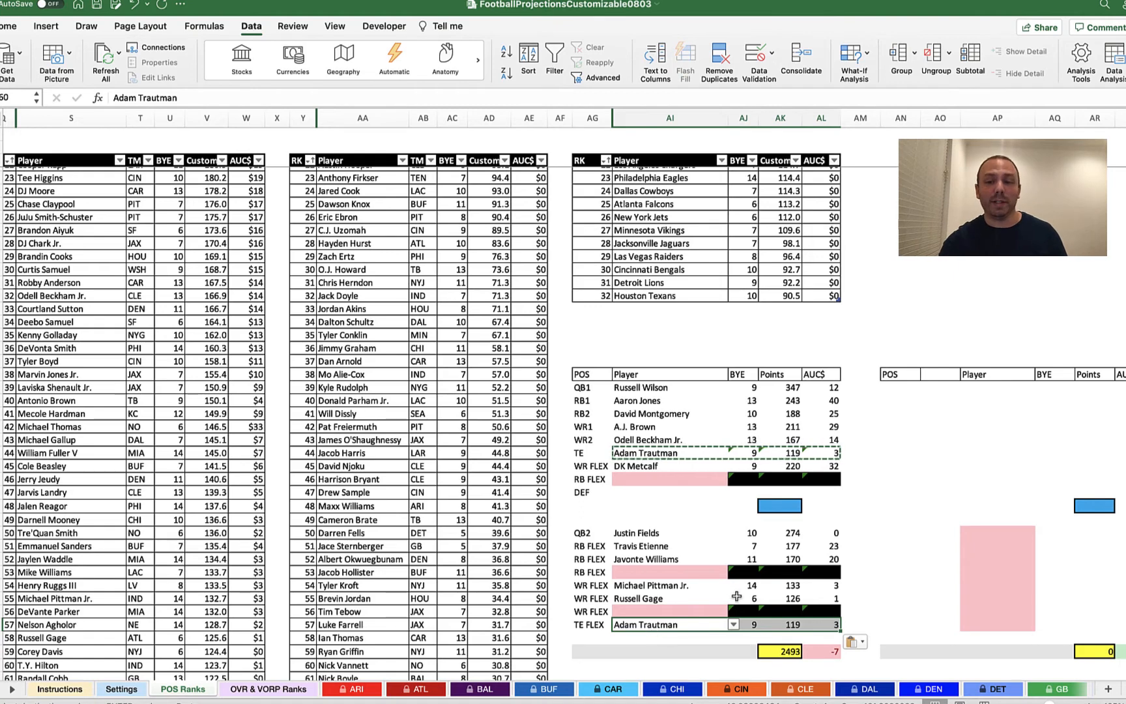
Choose Cole Kmet from the player dropdown in the TE FLEX slot.
{"action": "left_click", "coordinate": [733, 624]}
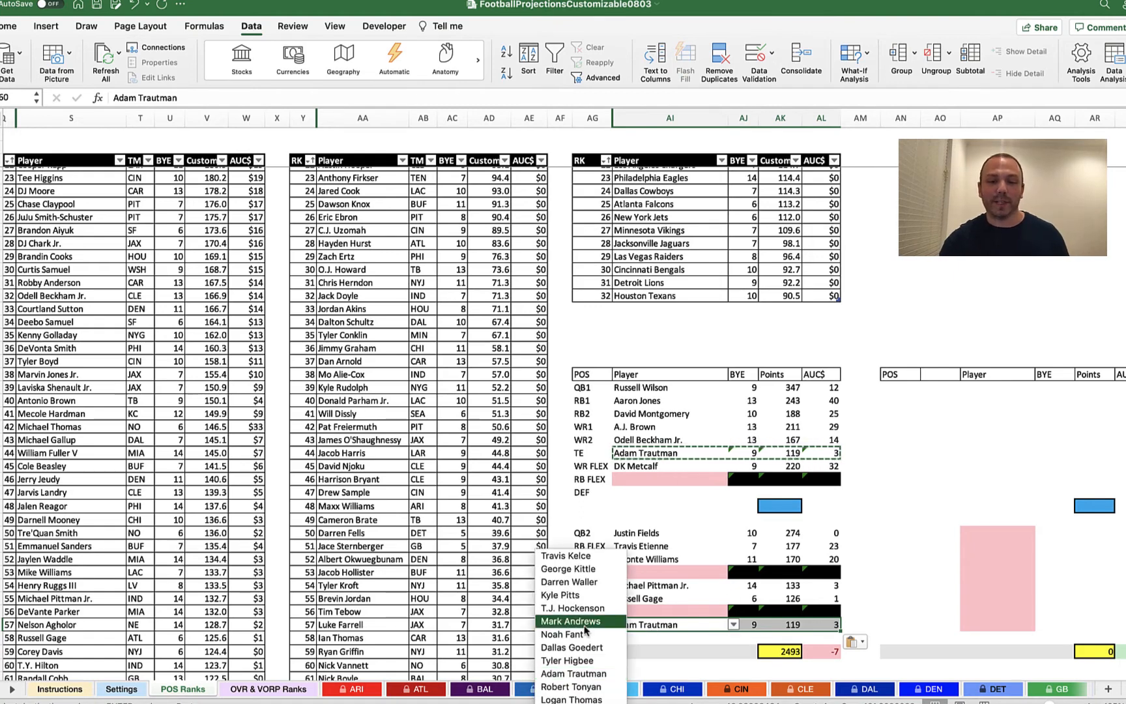
{"action": "scroll", "coordinate": [585, 629], "scroll_direction": "down", "scroll_amount": 4}
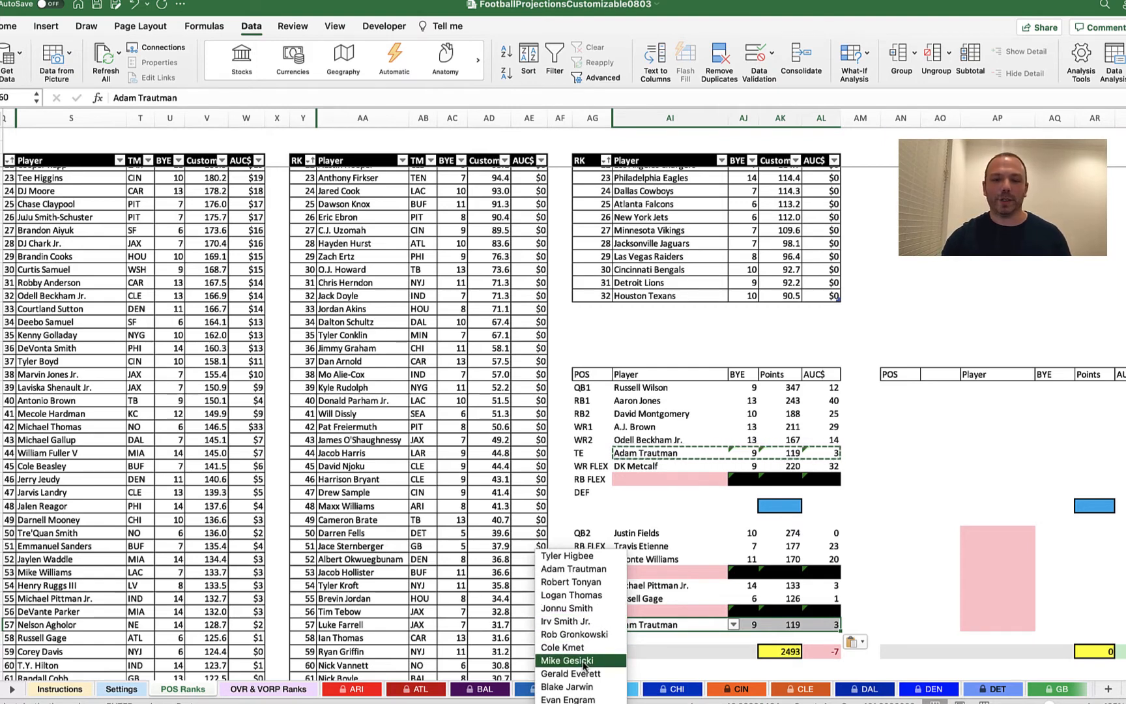
{"action": "left_click", "coordinate": [561, 647]}
{"action": "left_click", "coordinate": [852, 479]}
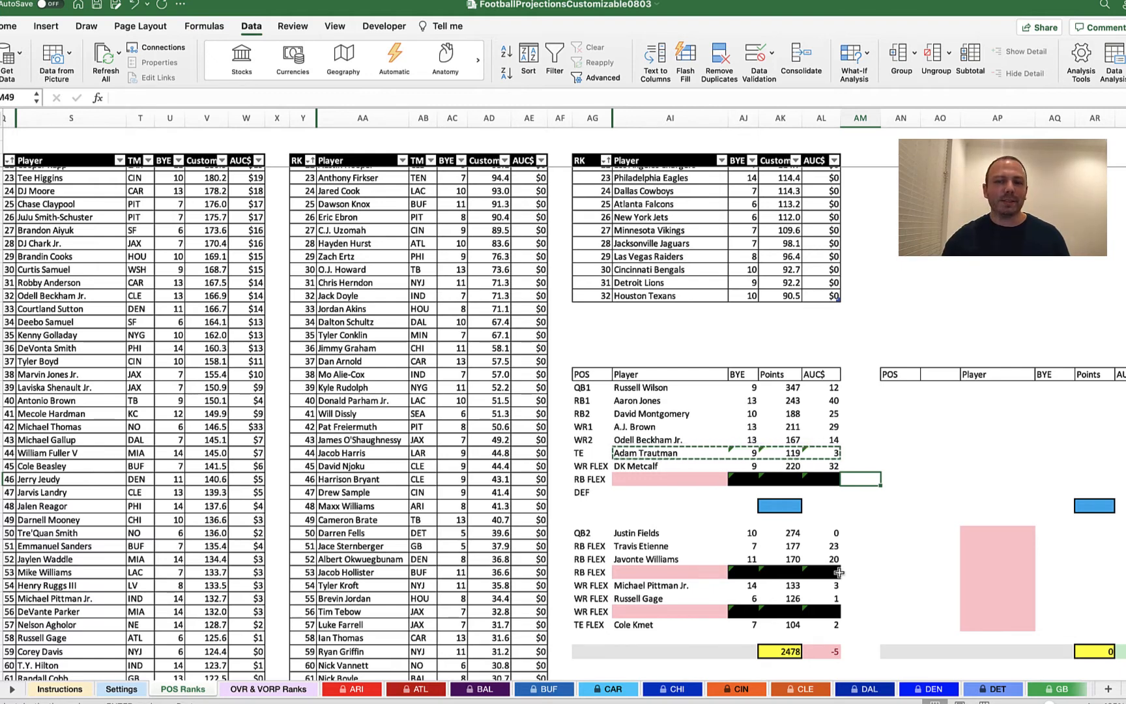
Set the DEF slot's data validation list source to =$AI$4:$AI$15, covering the top 12 ranked defenses.
{"action": "left_click", "coordinate": [663, 495]}
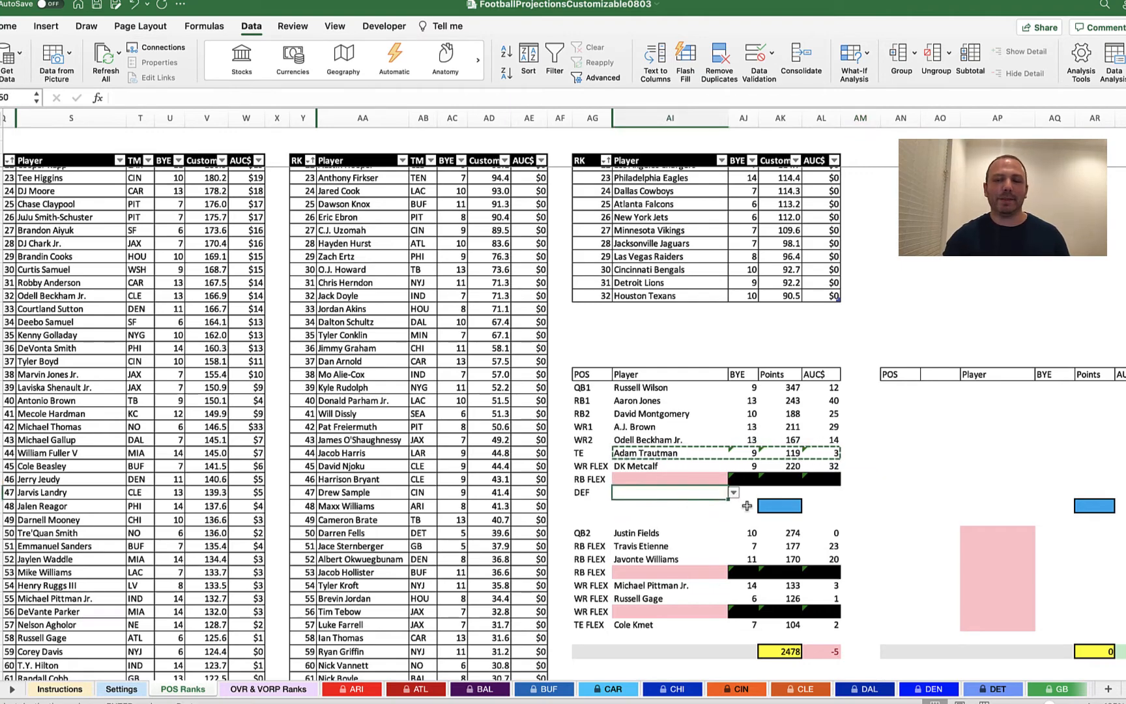
{"action": "scroll", "coordinate": [738, 384], "scroll_direction": "up", "scroll_amount": 10}
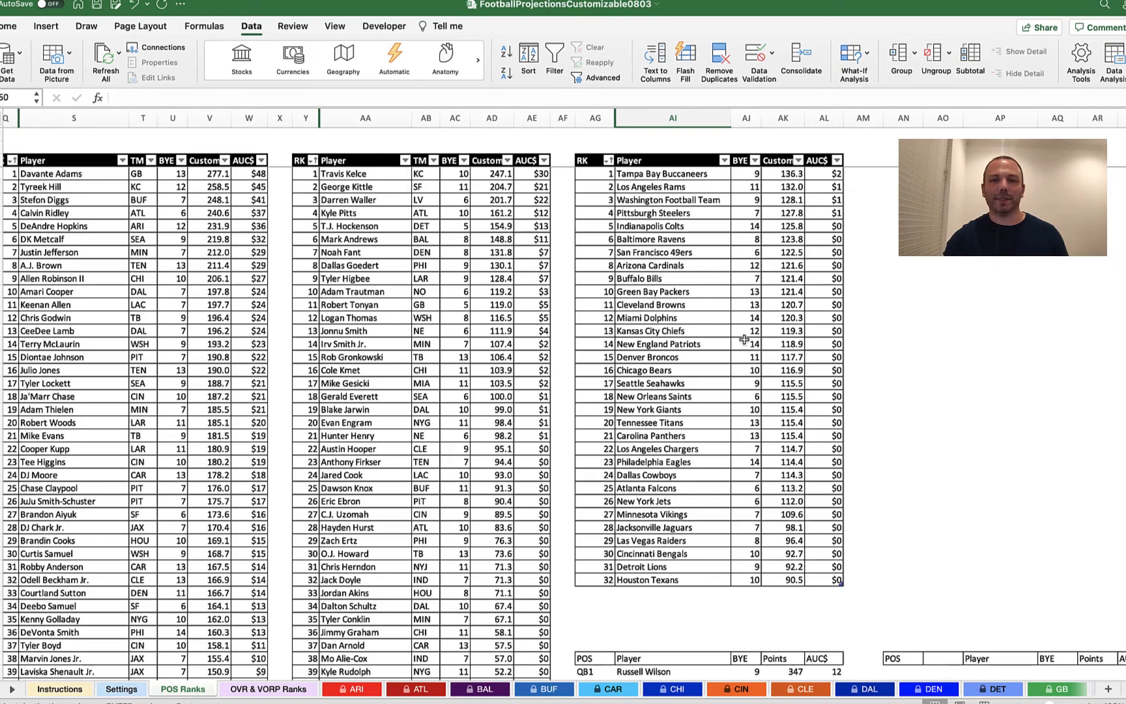
{"action": "scroll", "coordinate": [725, 386], "scroll_direction": "down", "scroll_amount": 7}
{"action": "scroll", "coordinate": [726, 385], "scroll_direction": "down", "scroll_amount": 3}
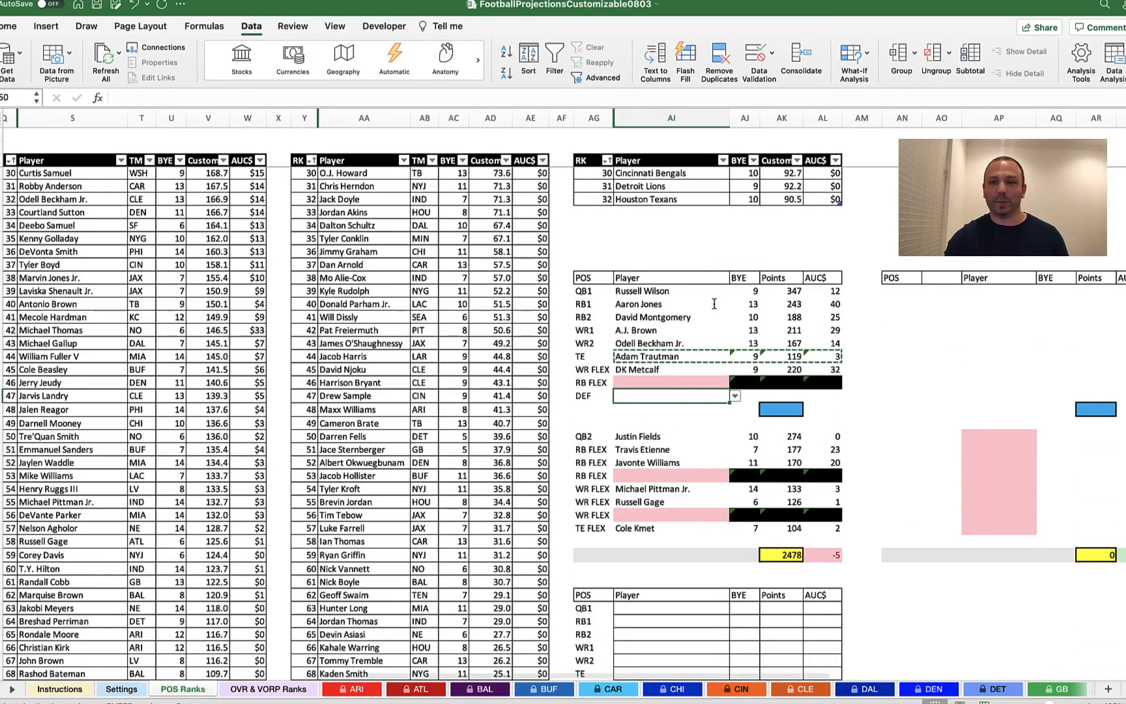
{"action": "left_click", "coordinate": [756, 56]}
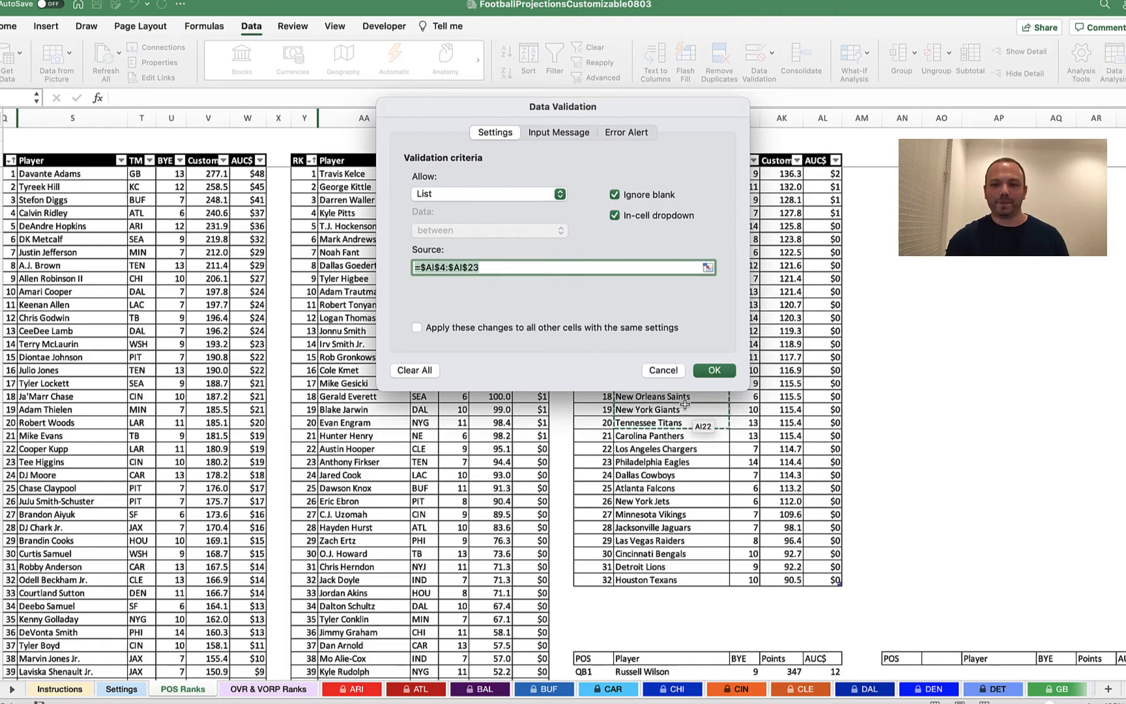
{"action": "key", "text": "BackSpace"}
{"action": "scroll", "coordinate": [627, 417], "scroll_direction": "right", "scroll_amount": 2}
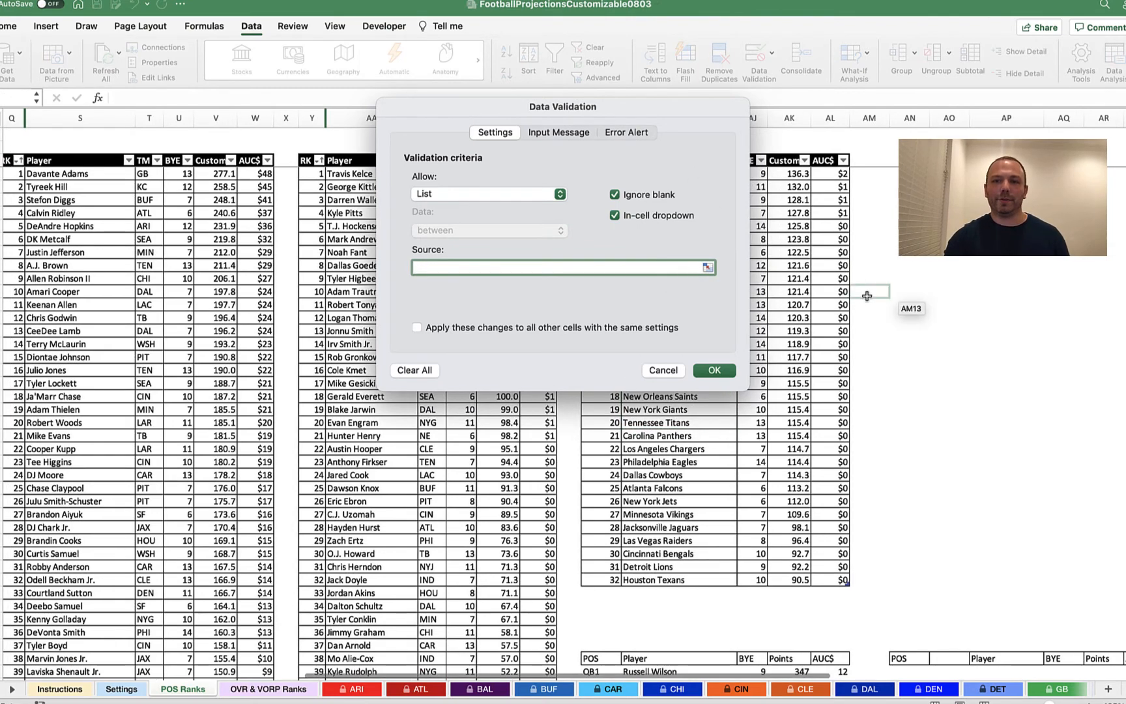
{"action": "scroll", "coordinate": [867, 300], "scroll_direction": "right", "scroll_amount": 2}
{"action": "scroll", "coordinate": [867, 300], "scroll_direction": "left", "scroll_amount": 5}
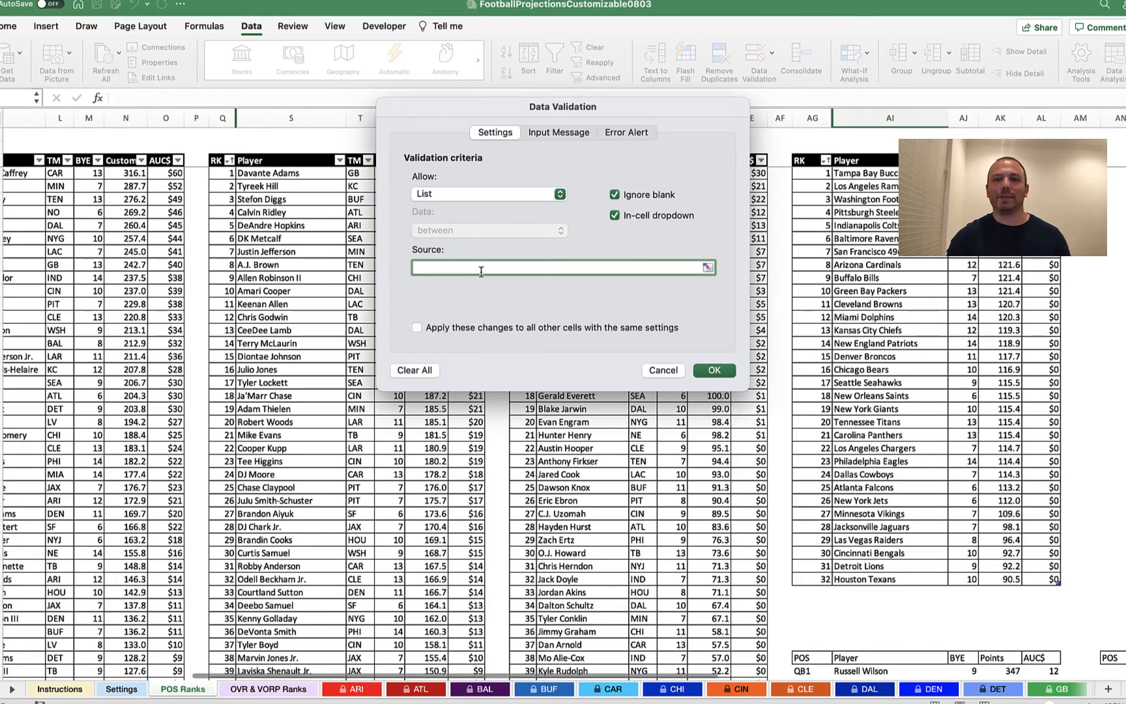
{"action": "left_click_drag", "start_coordinate": [866, 173], "coordinate": [894, 326]}
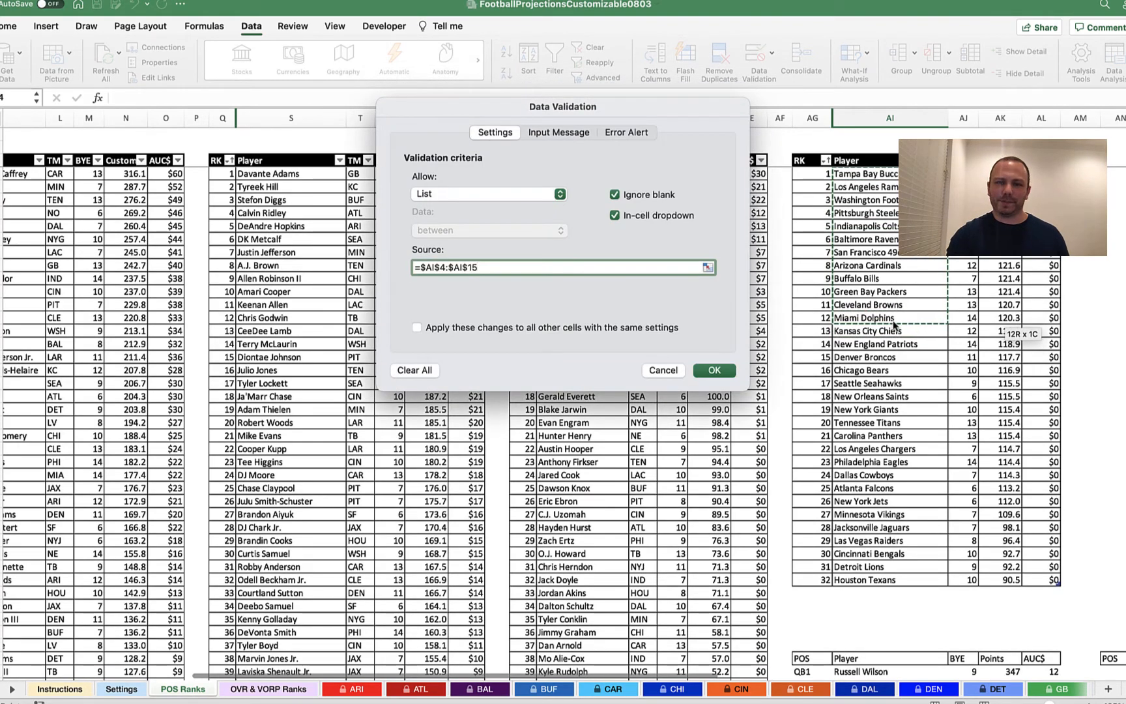
{"action": "key", "text": "Return"}
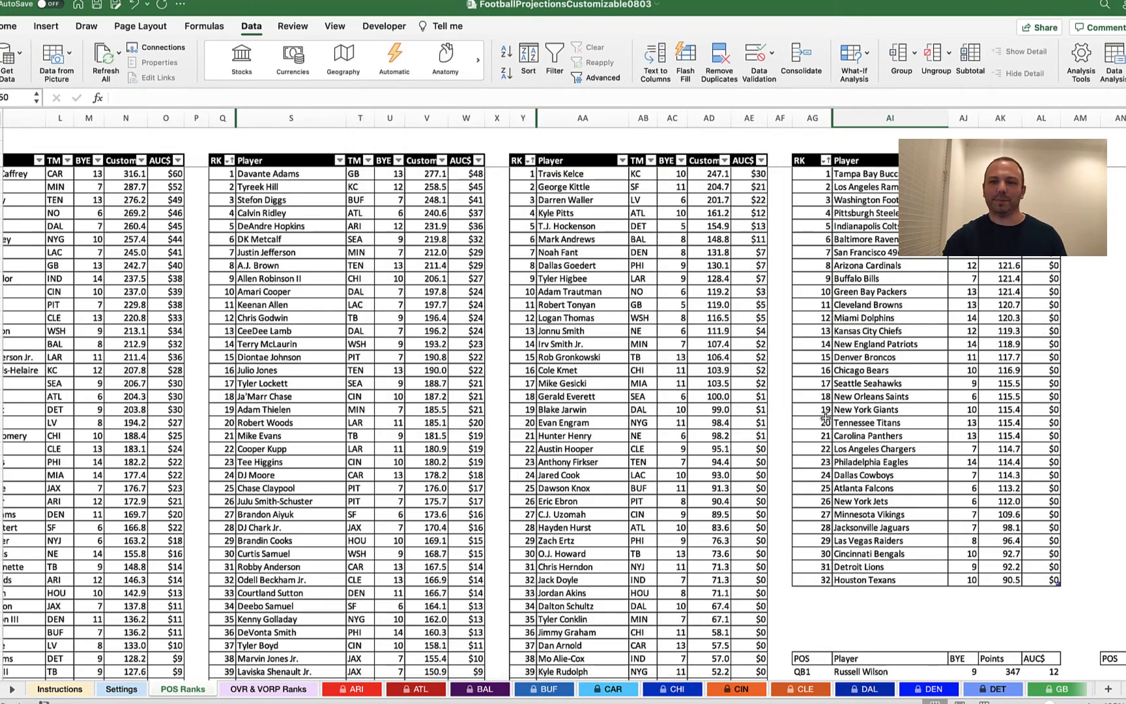
Choose Baltimore Ravens from the dropdown in the DEF slot.
{"action": "scroll", "coordinate": [824, 417], "scroll_direction": "down", "scroll_amount": 10}
{"action": "scroll", "coordinate": [824, 417], "scroll_direction": "right", "scroll_amount": 5}
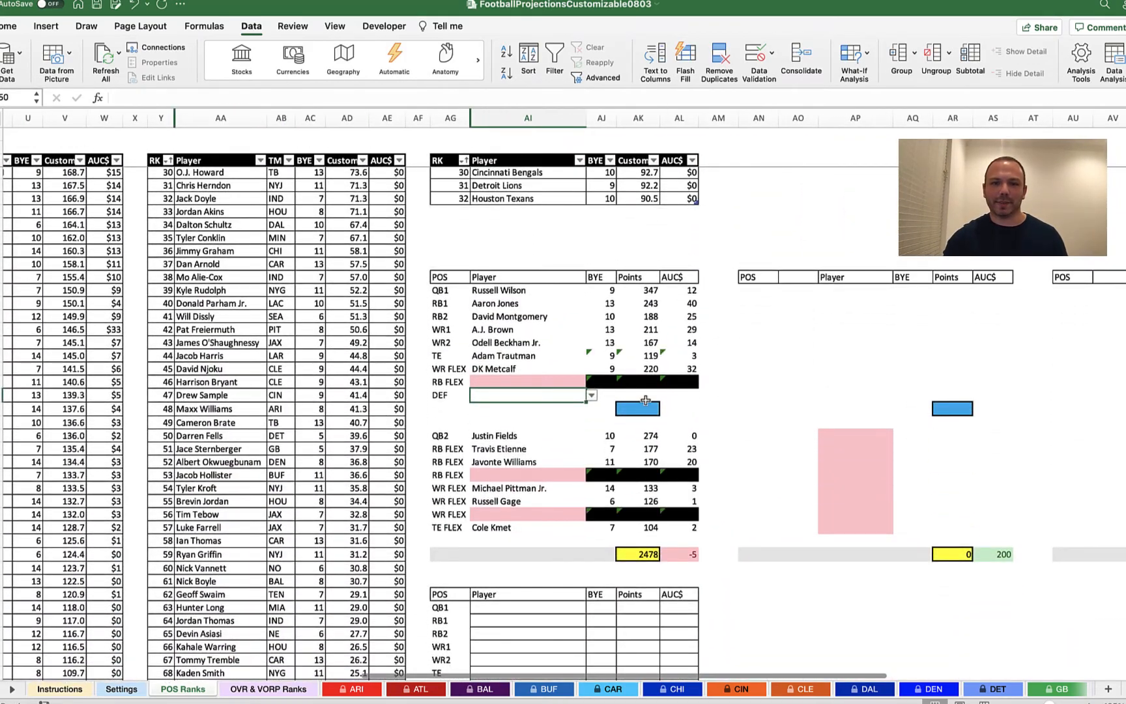
{"action": "left_click", "coordinate": [591, 396]}
{"action": "left_click", "coordinate": [540, 476]}
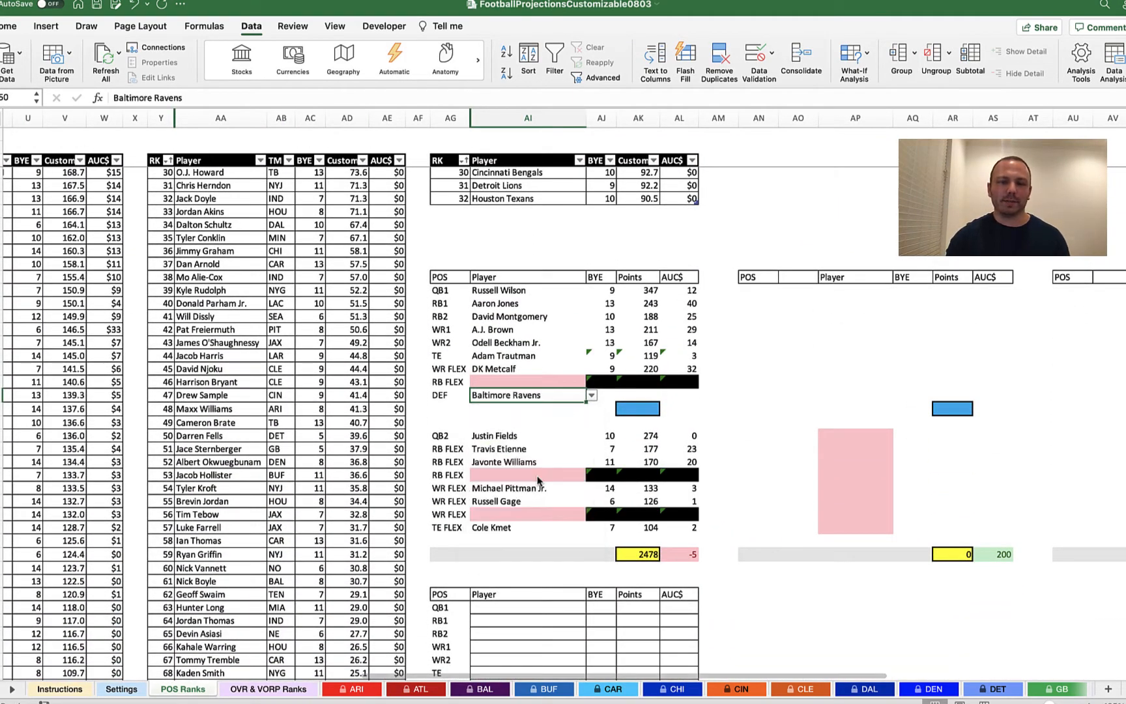
Select the DEF slot's BYE cell and check the row range of the defense rankings table.
{"action": "left_click", "coordinate": [609, 395]}
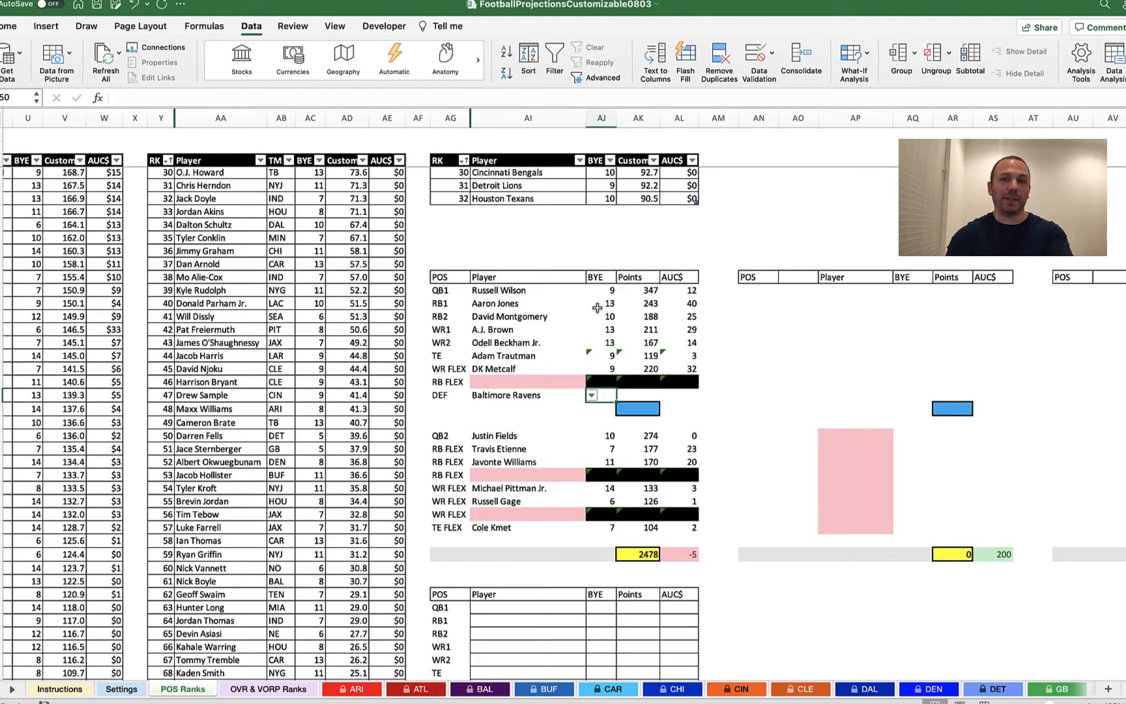
{"action": "scroll", "coordinate": [596, 308], "scroll_direction": "up", "scroll_amount": 10}
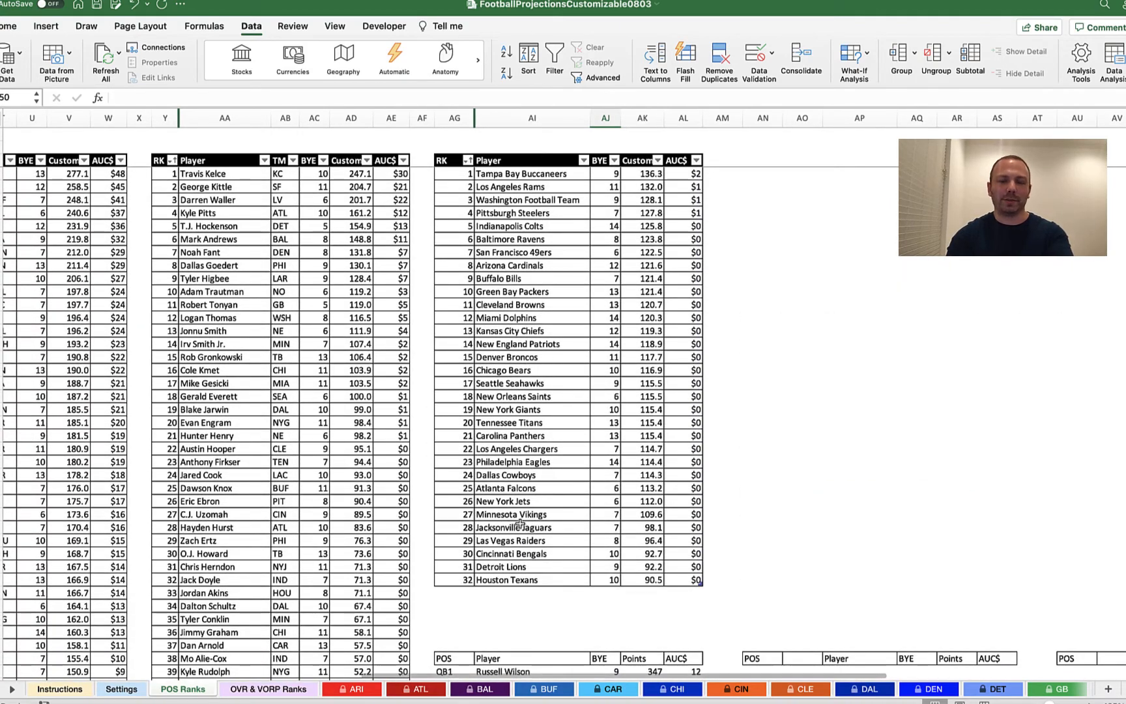
{"action": "scroll", "coordinate": [529, 359], "scroll_direction": "down", "scroll_amount": 5}
{"action": "scroll", "coordinate": [538, 248], "scroll_direction": "down", "scroll_amount": 3}
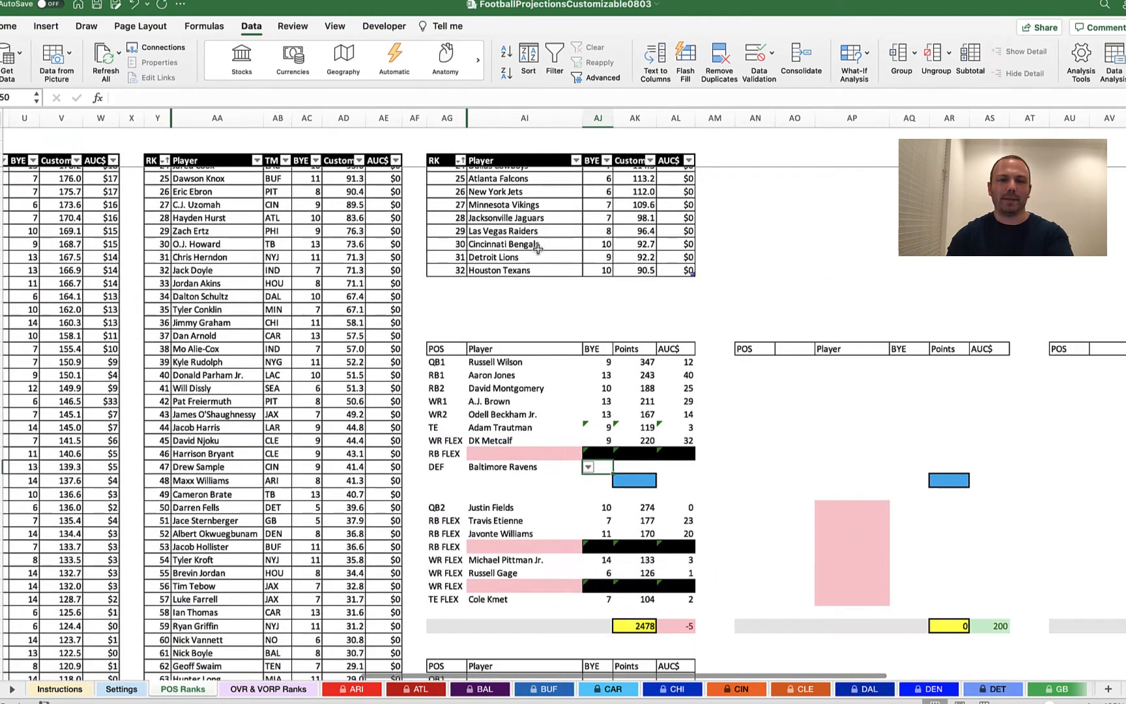
Review the team defense rankings table above the roster that has Baltimore Ravens as DEF.
{"action": "scroll", "coordinate": [540, 286], "scroll_direction": "up", "scroll_amount": 6}
{"action": "scroll", "coordinate": [531, 386], "scroll_direction": "down", "scroll_amount": 7}
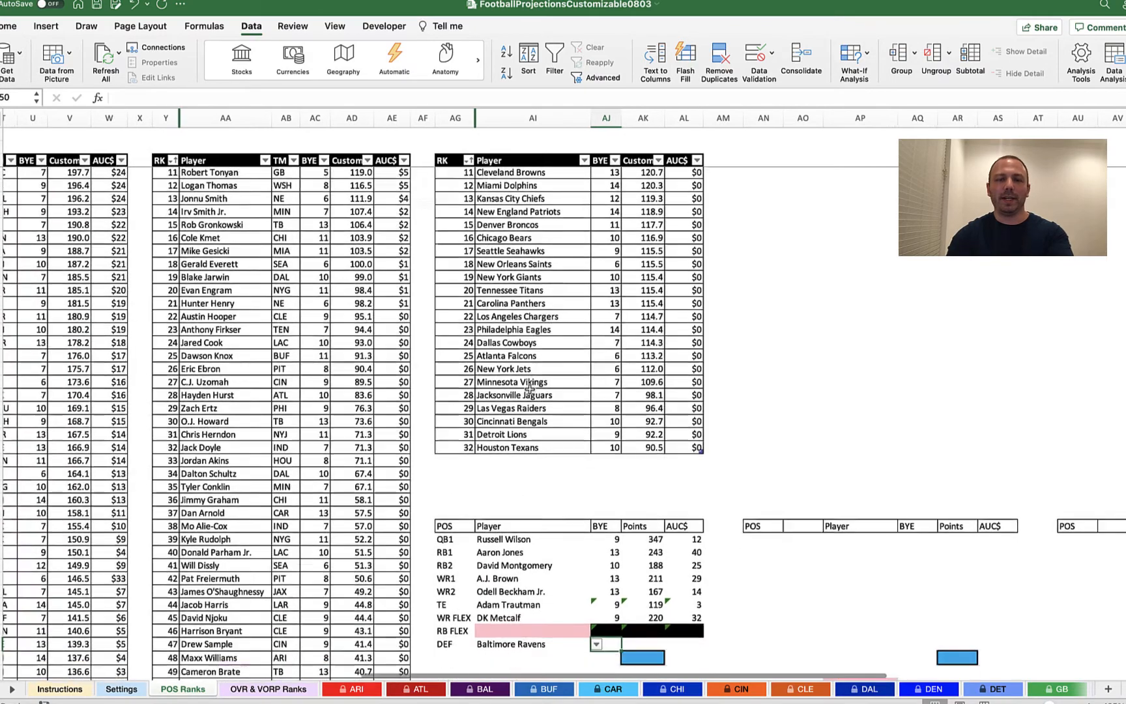
{"action": "scroll", "coordinate": [558, 298], "scroll_direction": "up", "scroll_amount": 10}
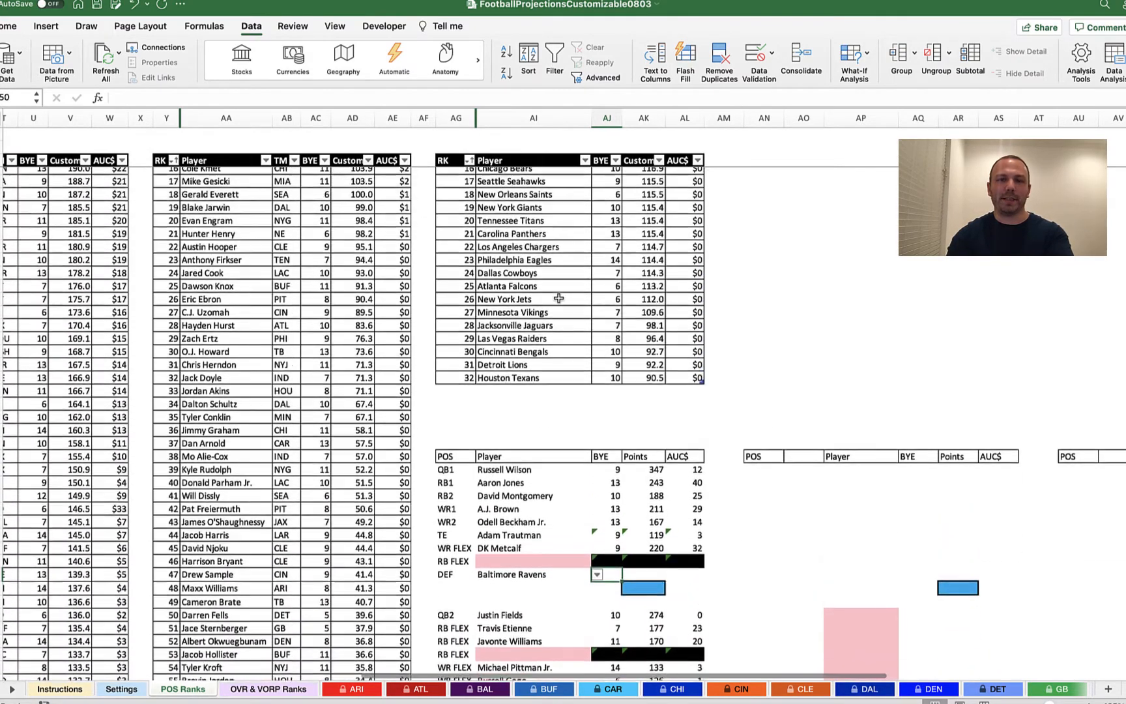
{"action": "scroll", "coordinate": [549, 288], "scroll_direction": "left", "scroll_amount": 1}
{"action": "scroll", "coordinate": [550, 287], "scroll_direction": "up", "scroll_amount": 3}
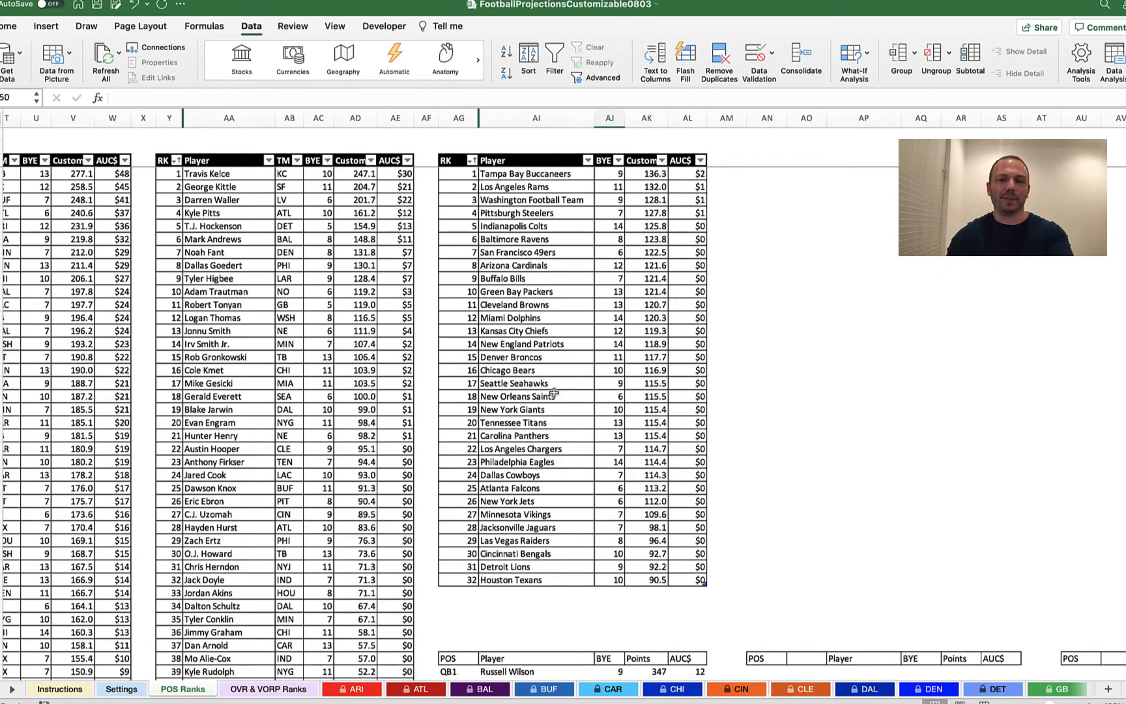
{"action": "scroll", "coordinate": [557, 413], "scroll_direction": "down", "scroll_amount": 8}
{"action": "scroll", "coordinate": [574, 456], "scroll_direction": "left", "scroll_amount": 1}
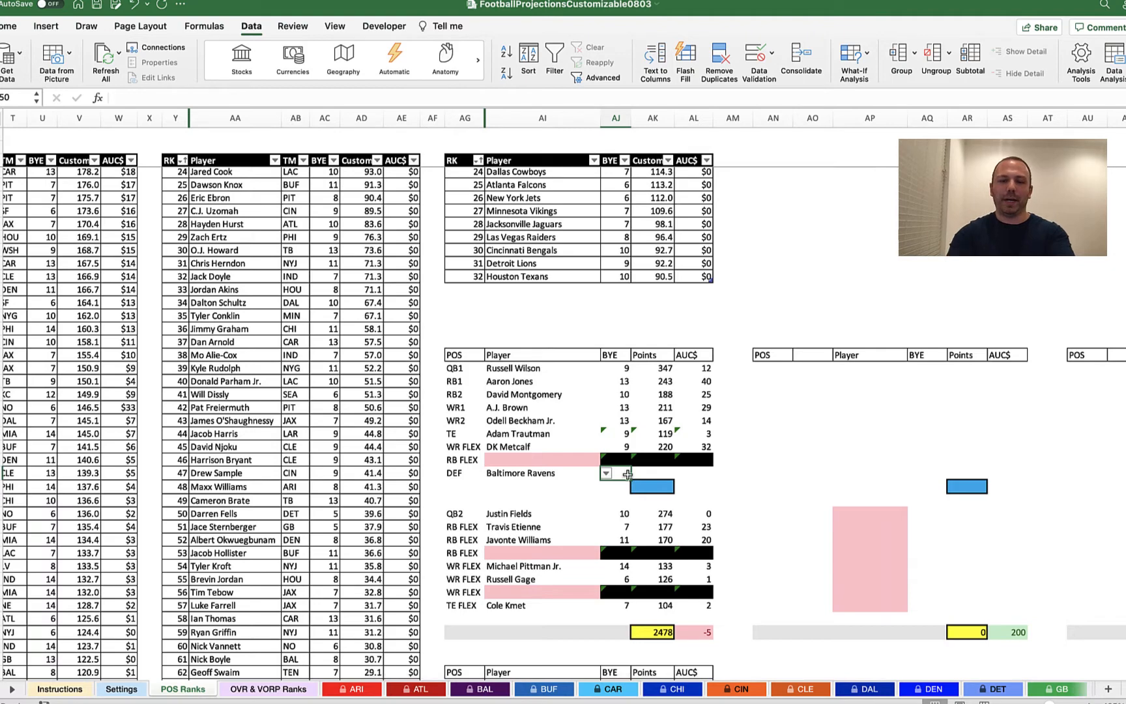
Start an INDEX formula in the Baltimore Ravens BYE cell using the defense bye weeks AJ4:AJ15, with MATCH as the row argument.
{"action": "type", "text": "=index"}
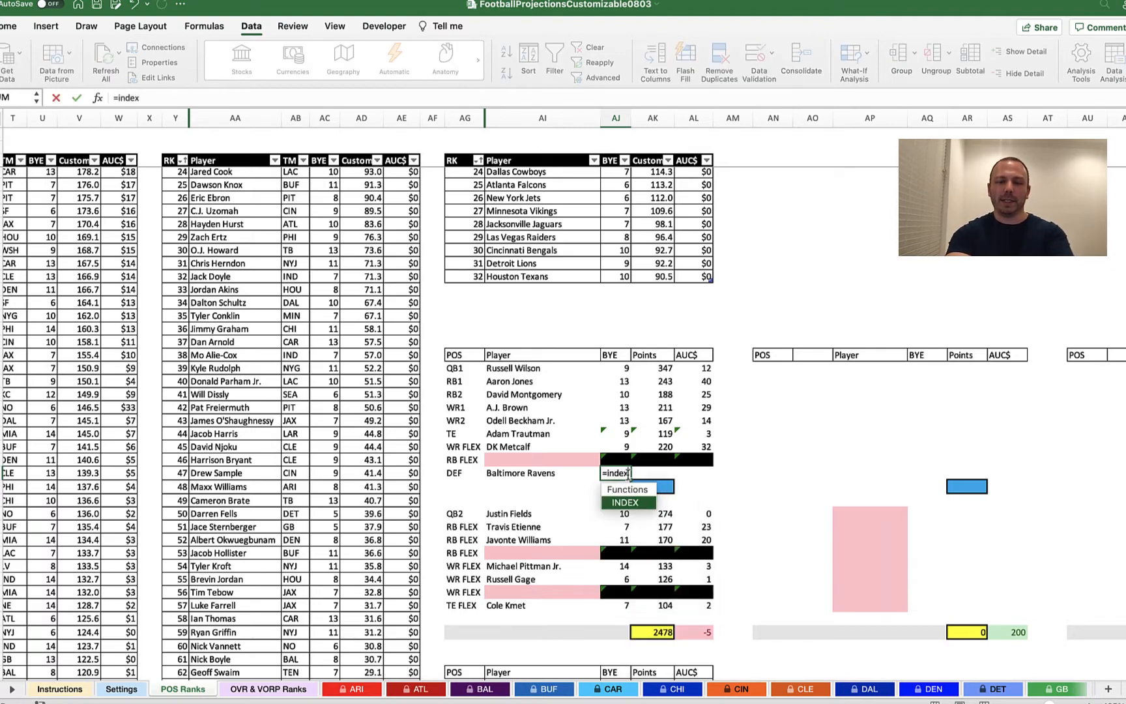
{"action": "type", "text": "("}
{"action": "scroll", "coordinate": [628, 474], "scroll_direction": "up", "scroll_amount": 8}
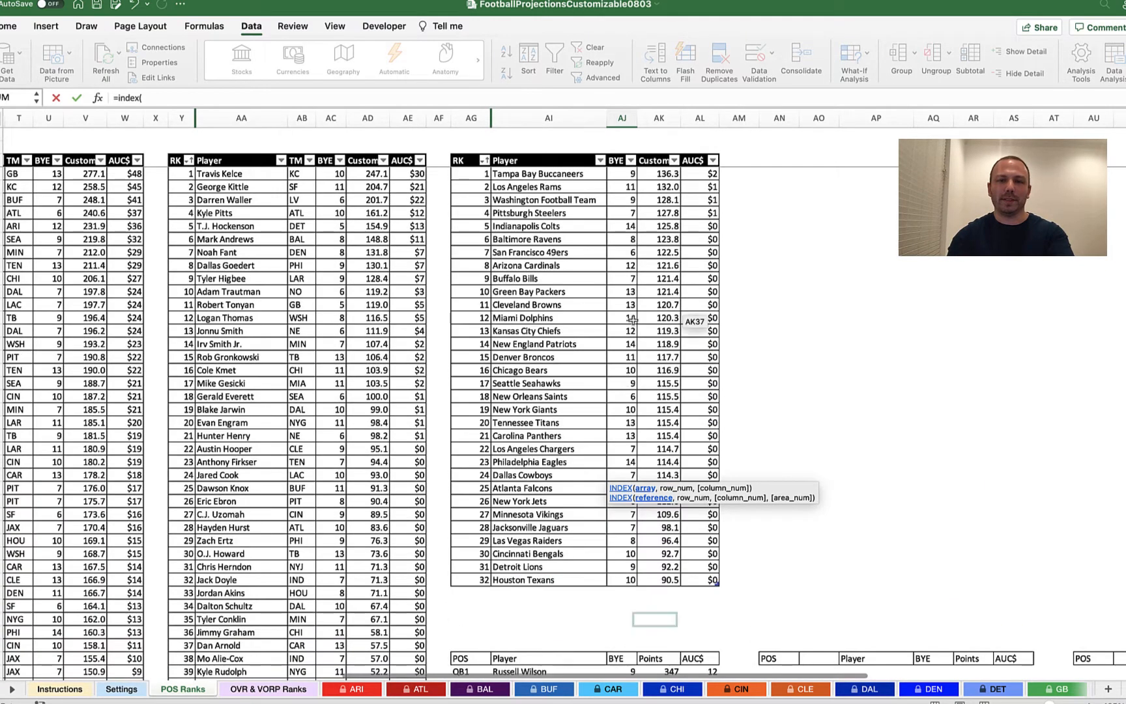
{"action": "mouse_move", "coordinate": [629, 174]}
{"action": "left_mouse_down"}
{"action": "mouse_move", "coordinate": [645, 386]}
{"action": "mouse_move", "coordinate": [633, 384]}
{"action": "mouse_move", "coordinate": [632, 316]}
{"action": "left_mouse_up"}
{"action": "type", "text": ","}
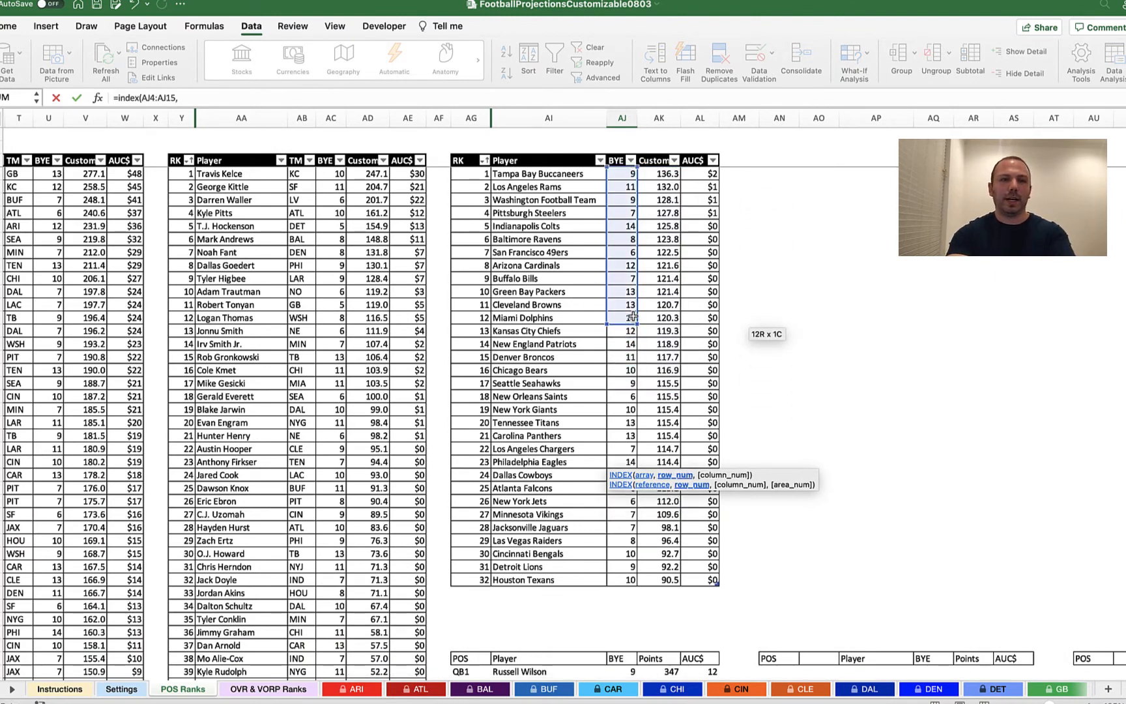
{"action": "type", "text": "MATC"}
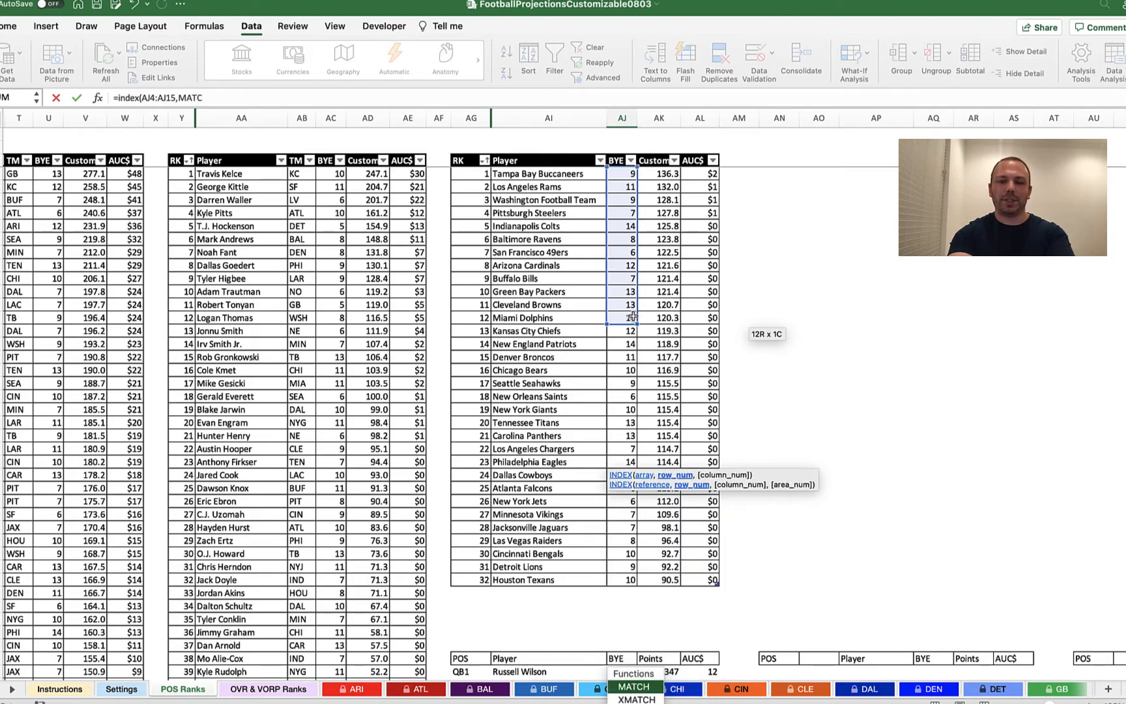
{"action": "type", "text": "H"}
{"action": "scroll", "coordinate": [626, 325], "scroll_direction": "down", "scroll_amount": 7}
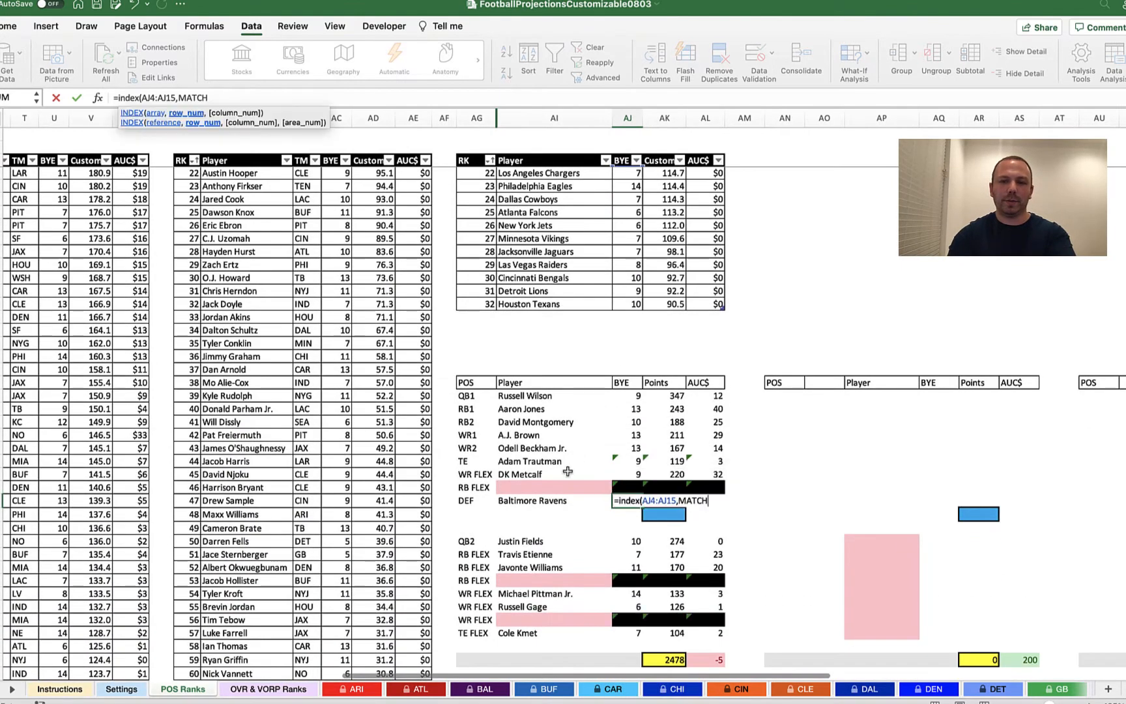
{"action": "left_click", "coordinate": [559, 499]}
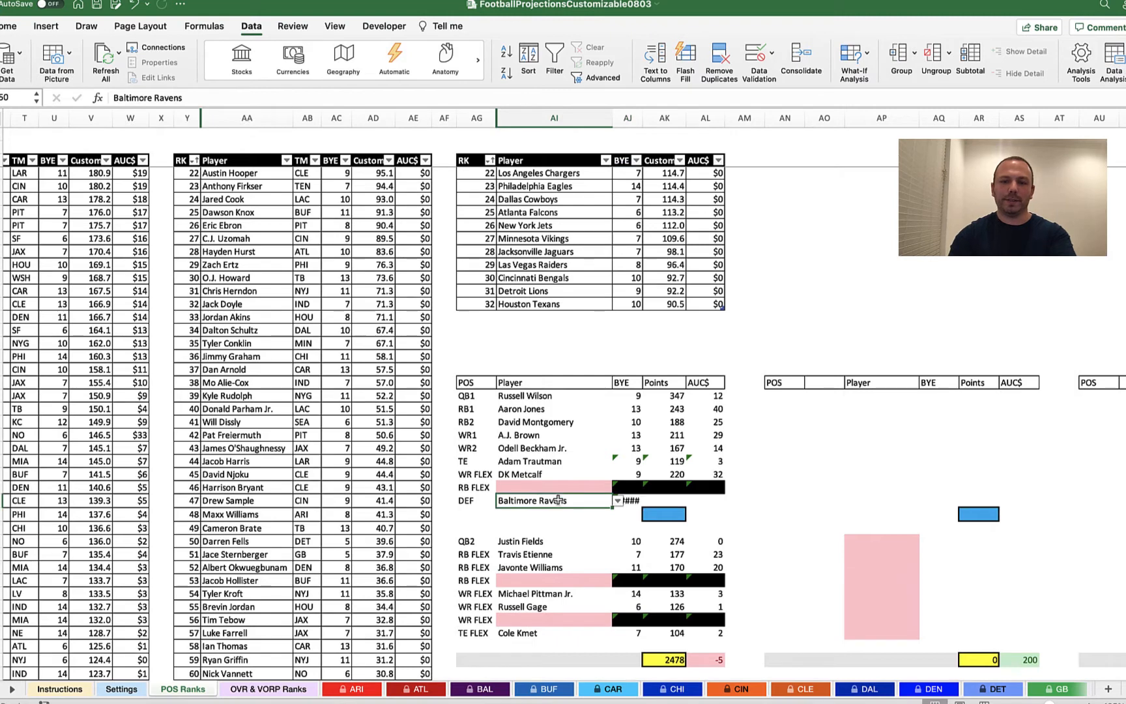
Reopen the Baltimore Ravens BYE formula and replace its closing parenthesis with an opening one after MATCH.
{"action": "left_click", "coordinate": [632, 501]}
{"action": "left_click", "coordinate": [245, 98]}
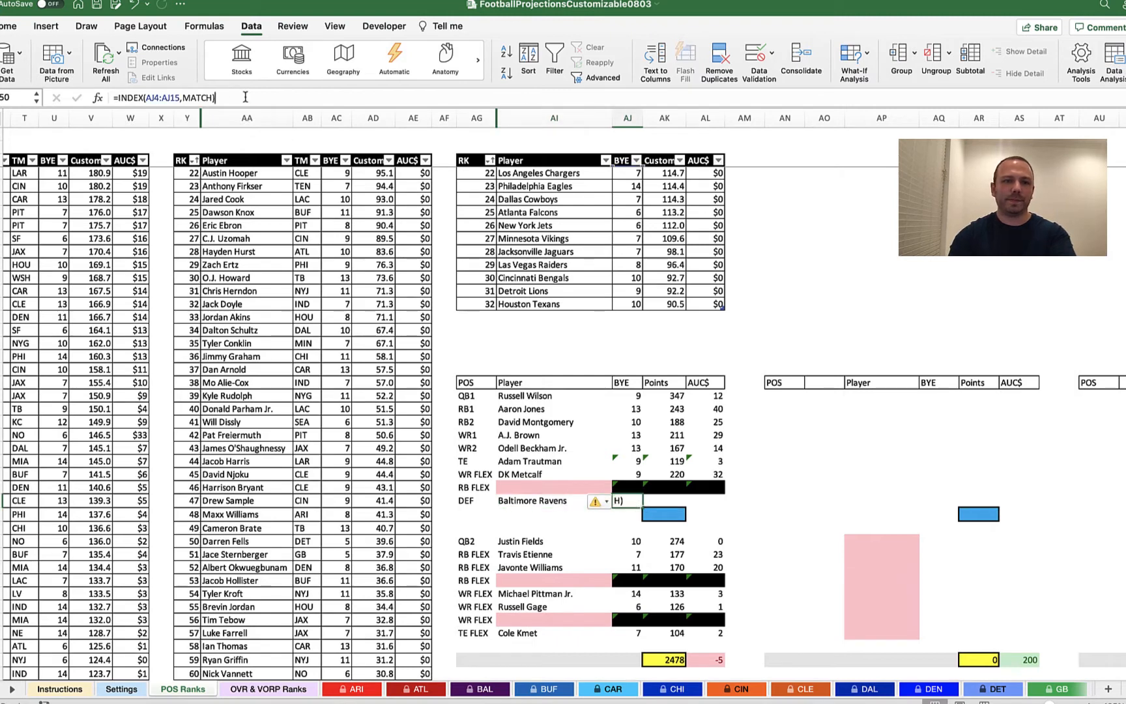
{"action": "key", "text": "BackSpace"}
{"action": "type", "text": "("}
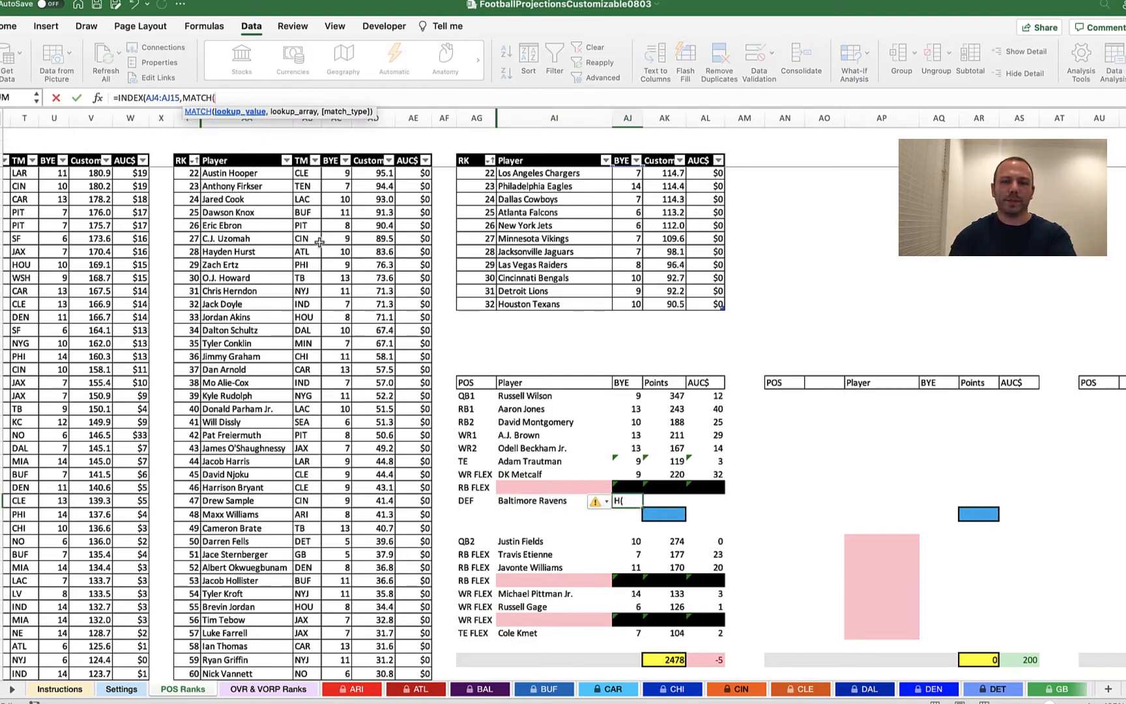
{"action": "left_click", "coordinate": [546, 503]}
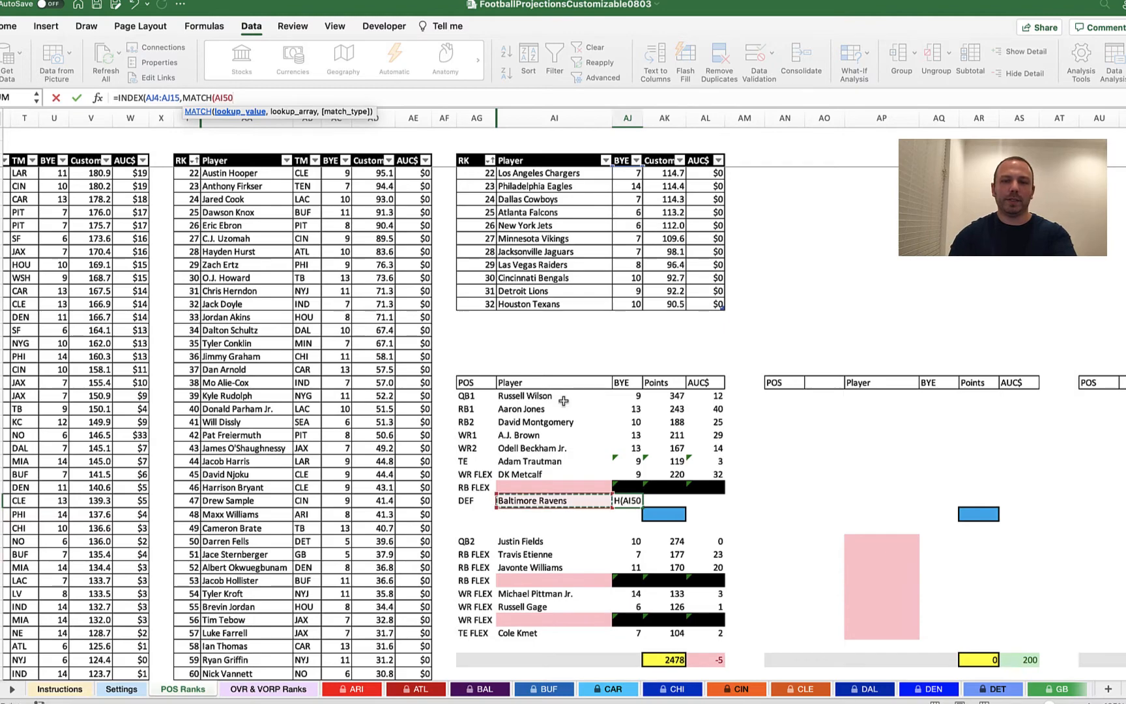
{"action": "scroll", "coordinate": [563, 401], "scroll_direction": "up", "scroll_amount": 7}
{"action": "left_click_drag", "start_coordinate": [559, 174], "coordinate": [556, 317]}
{"action": "type", "text": ","}
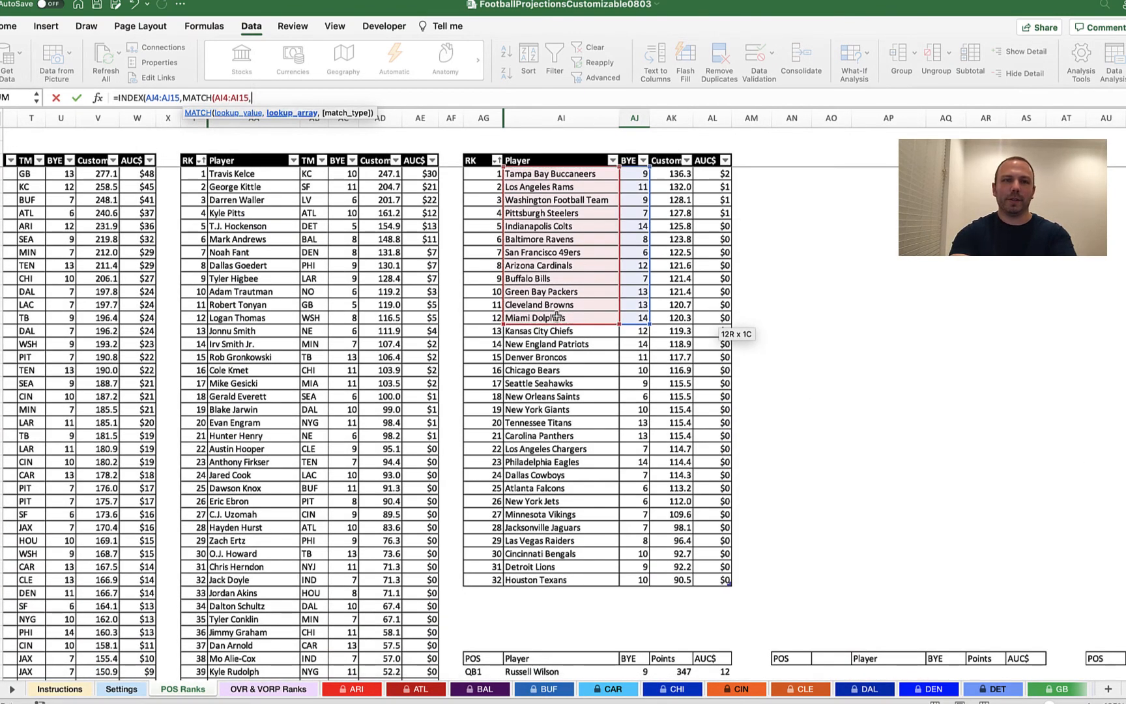
{"action": "key", "text": "BackSpace"}
{"action": "key", "text": "BackSpace"}
{"action": "key", "text": "BackSpace"}
{"action": "key", "text": "BackSpace"}
{"action": "key", "text": "BackSpace"}
{"action": "key", "text": "BackSpace"}
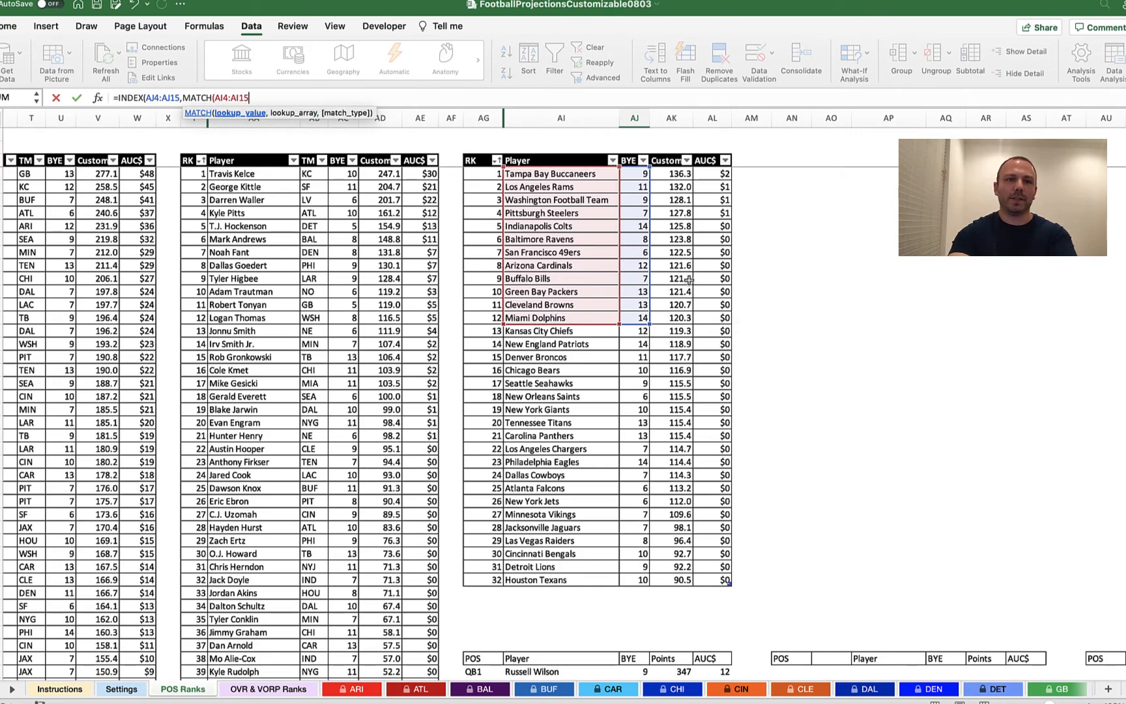
{"action": "key", "text": "BackSpace"}
{"action": "key", "text": "BackSpace"}
{"action": "key", "text": "BackSpace"}
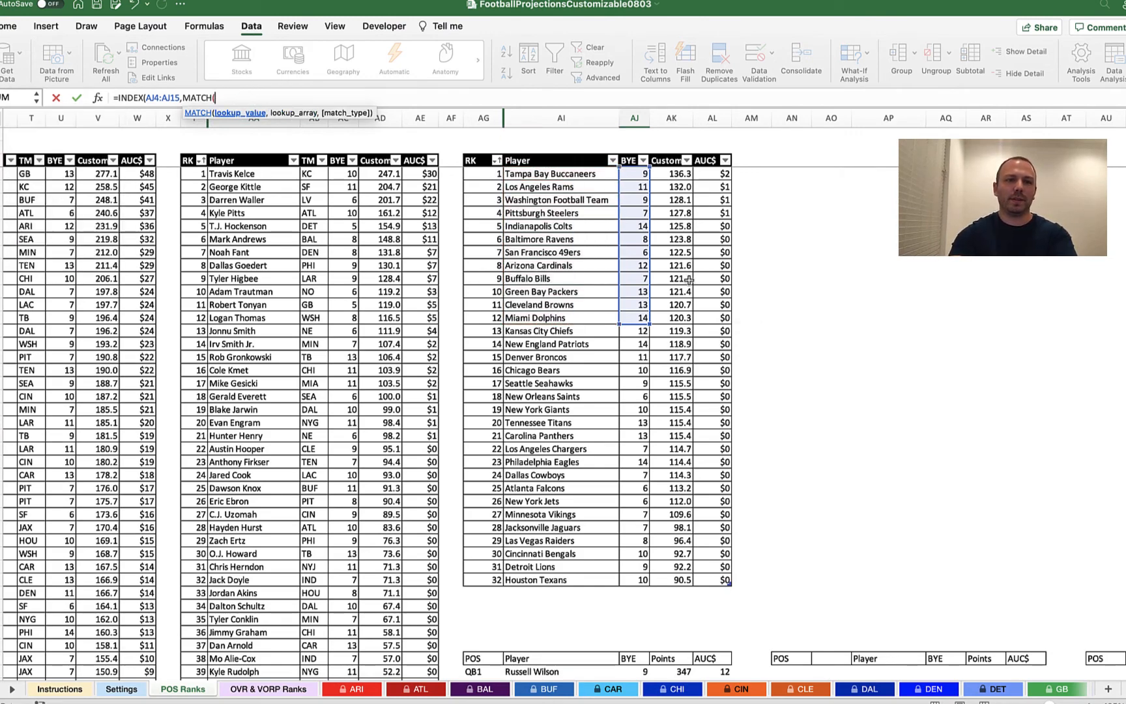
Complete the DEF row's BYE formula so MATCH looks up AI50 in AI4:AI15 with exact match 0.
{"action": "scroll", "coordinate": [892, 412], "scroll_direction": "down", "scroll_amount": 9}
{"action": "scroll", "coordinate": [892, 411], "scroll_direction": "down", "scroll_amount": 1}
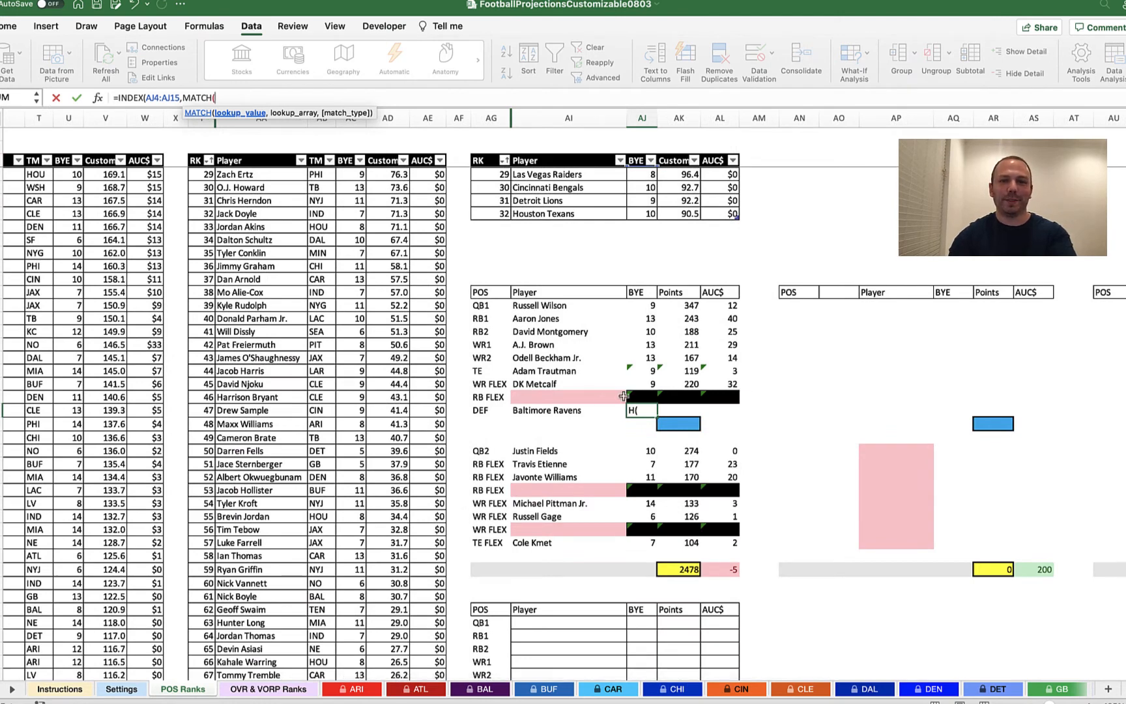
{"action": "left_click", "coordinate": [568, 410]}
{"action": "type", "text": ","}
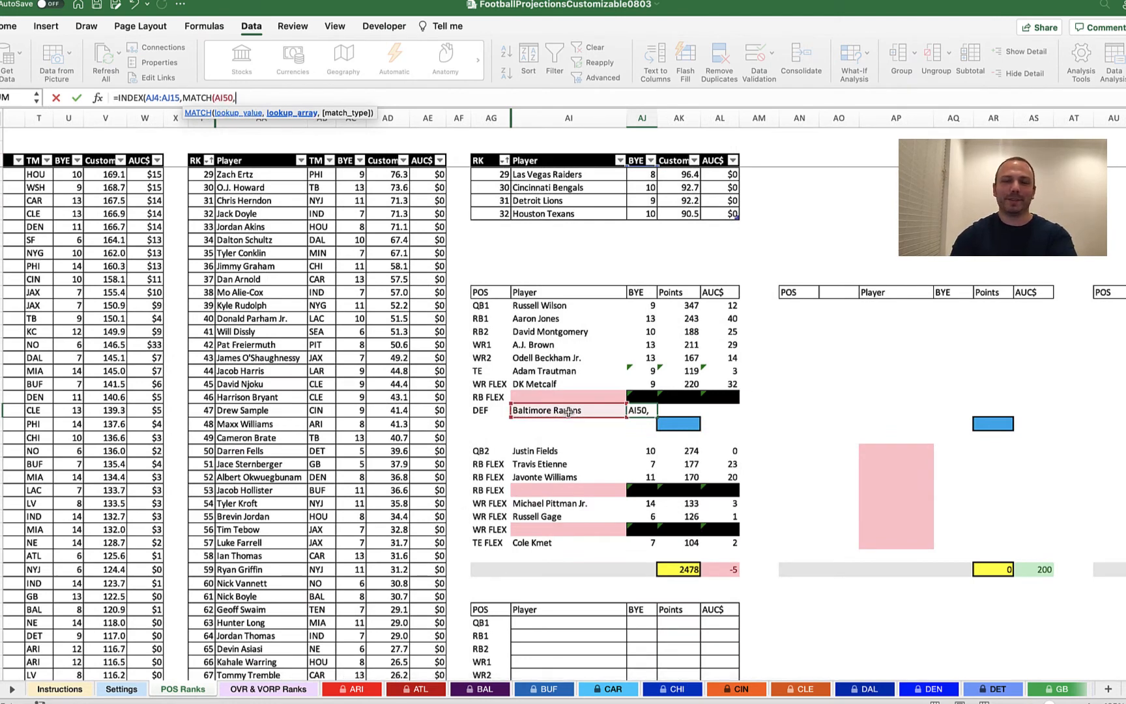
{"action": "scroll", "coordinate": [688, 334], "scroll_direction": "up", "scroll_amount": 10}
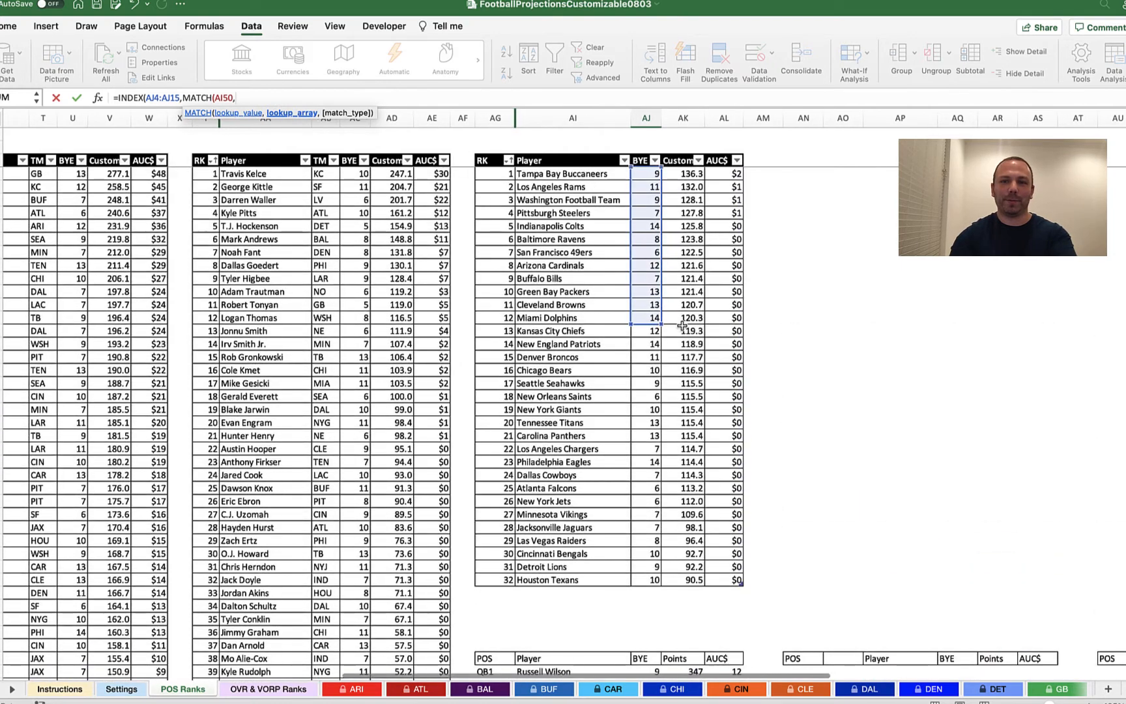
{"action": "scroll", "coordinate": [684, 329], "scroll_direction": "left", "scroll_amount": 1}
{"action": "left_click_drag", "start_coordinate": [605, 174], "coordinate": [604, 316]}
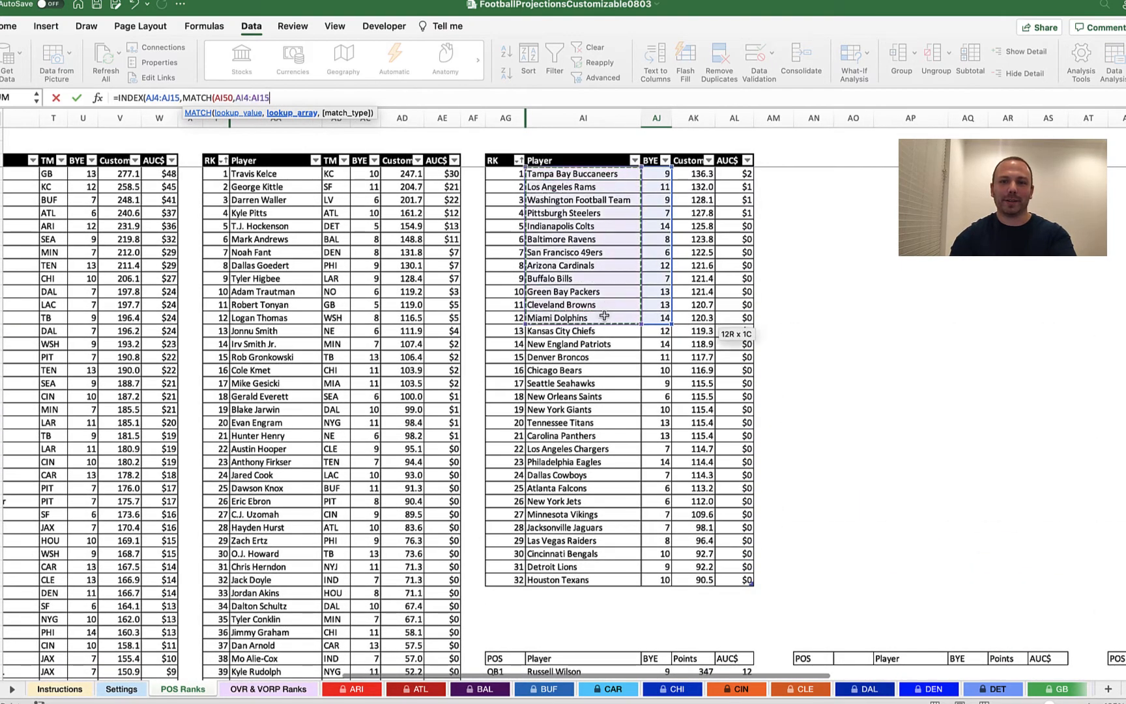
{"action": "type", "text": ",0"}
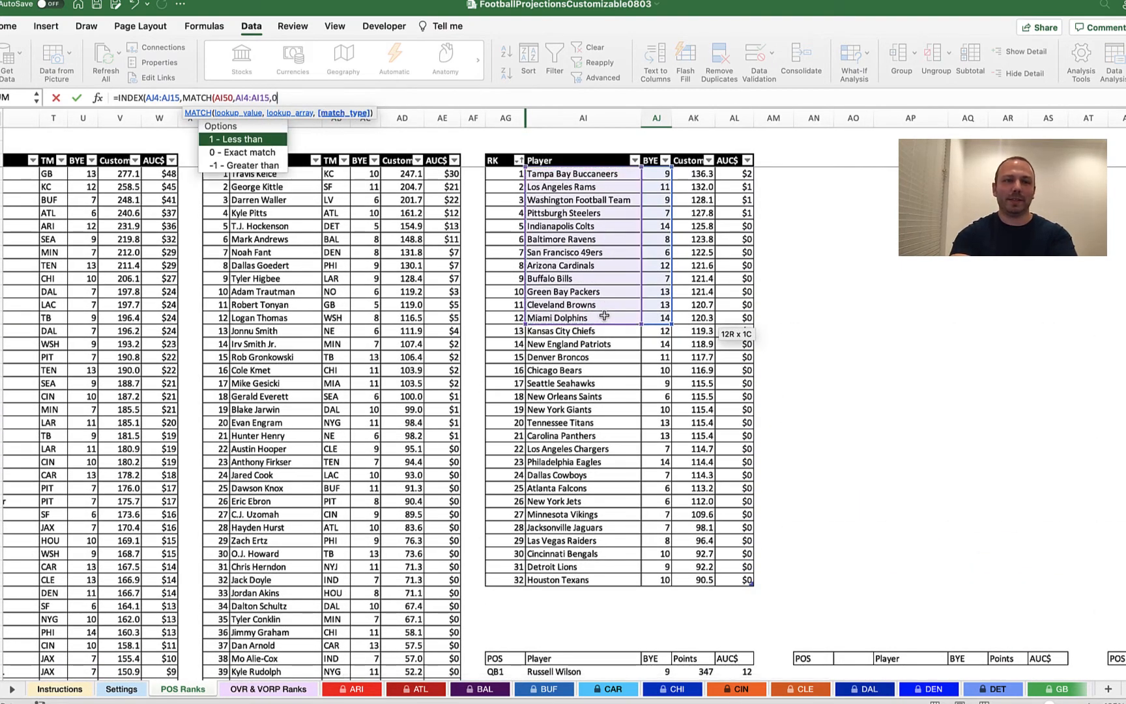
{"action": "type", "text": "))"}
{"action": "key", "text": "Return"}
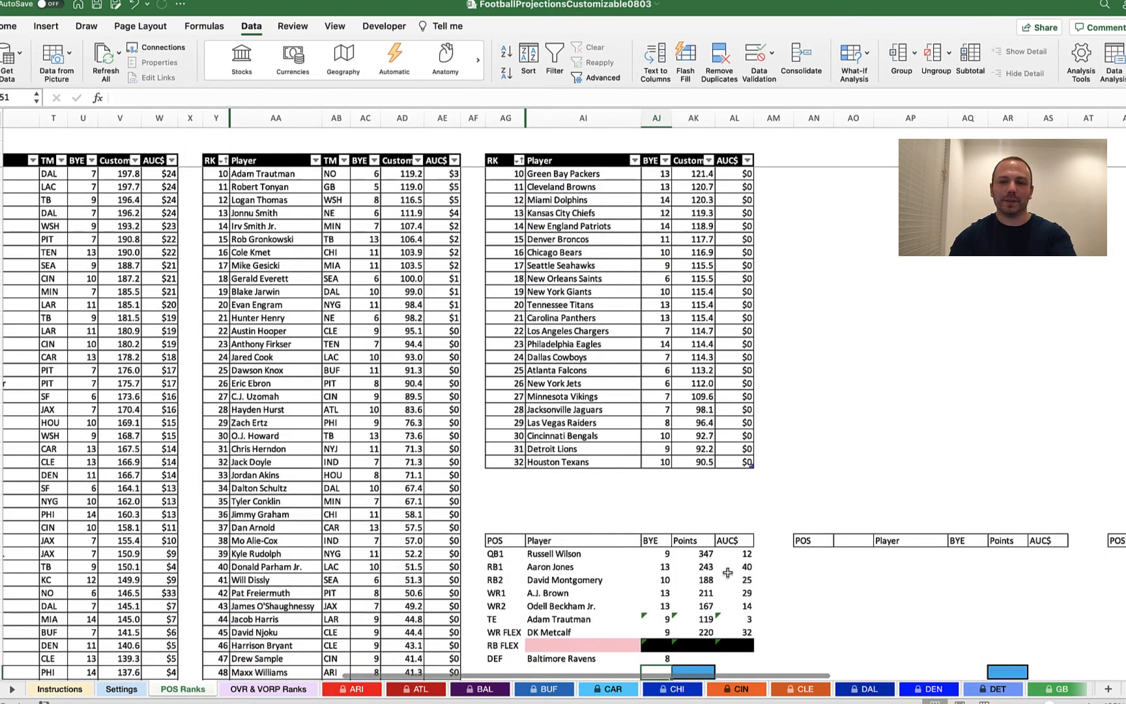
Start an INDEX formula in the DEF row's Points cell using the defense custom points AK4:AK15 as the array.
{"action": "scroll", "coordinate": [710, 580], "scroll_direction": "down", "scroll_amount": 5}
{"action": "left_click", "coordinate": [702, 599]}
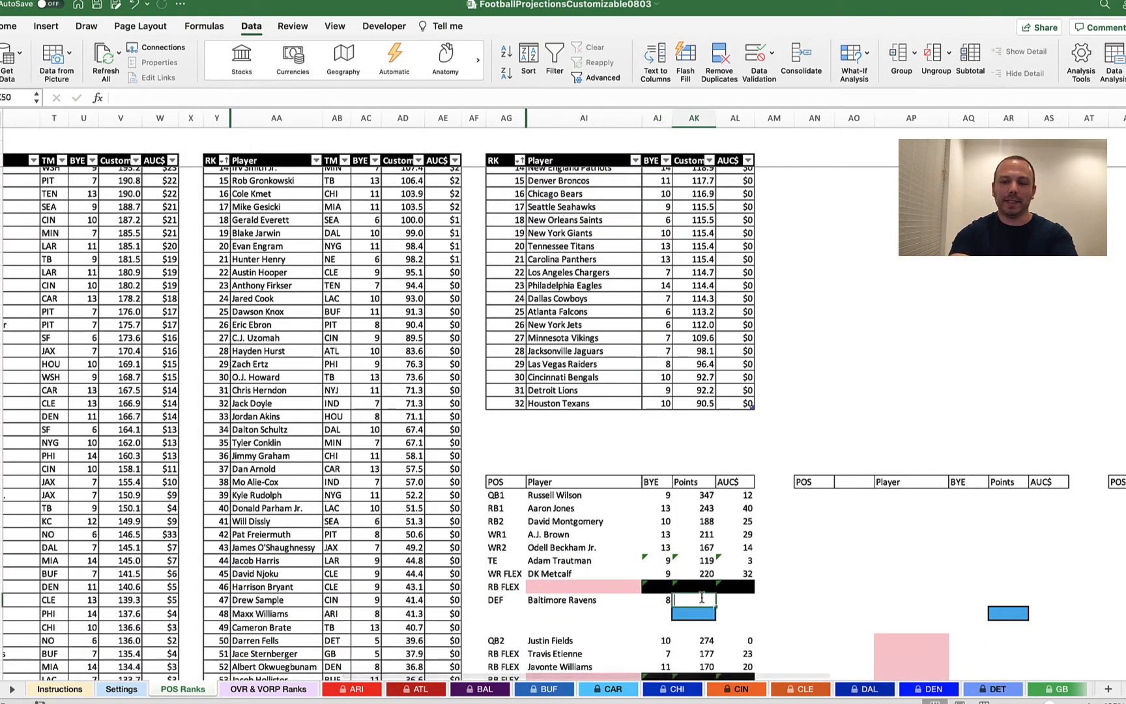
{"action": "type", "text": "=index"}
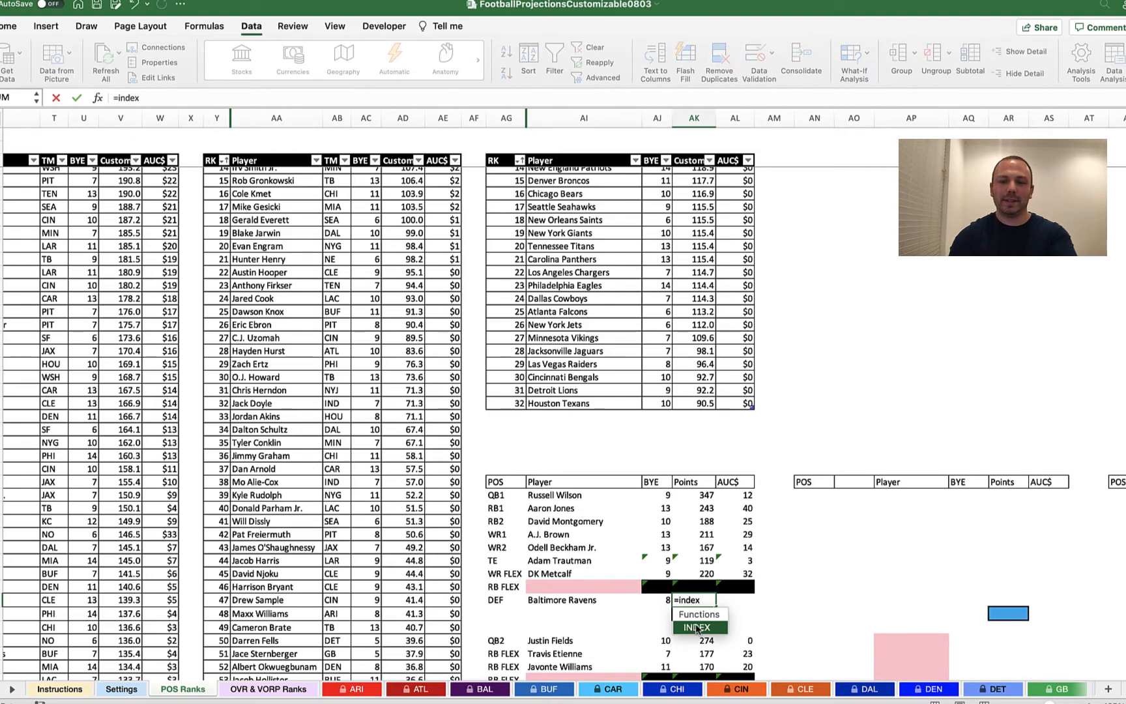
{"action": "key", "text": "Tab"}
{"action": "scroll", "coordinate": [712, 320], "scroll_direction": "up", "scroll_amount": 5}
{"action": "scroll", "coordinate": [712, 319], "scroll_direction": "up", "scroll_amount": 1}
{"action": "left_click_drag", "start_coordinate": [698, 173], "coordinate": [708, 318]}
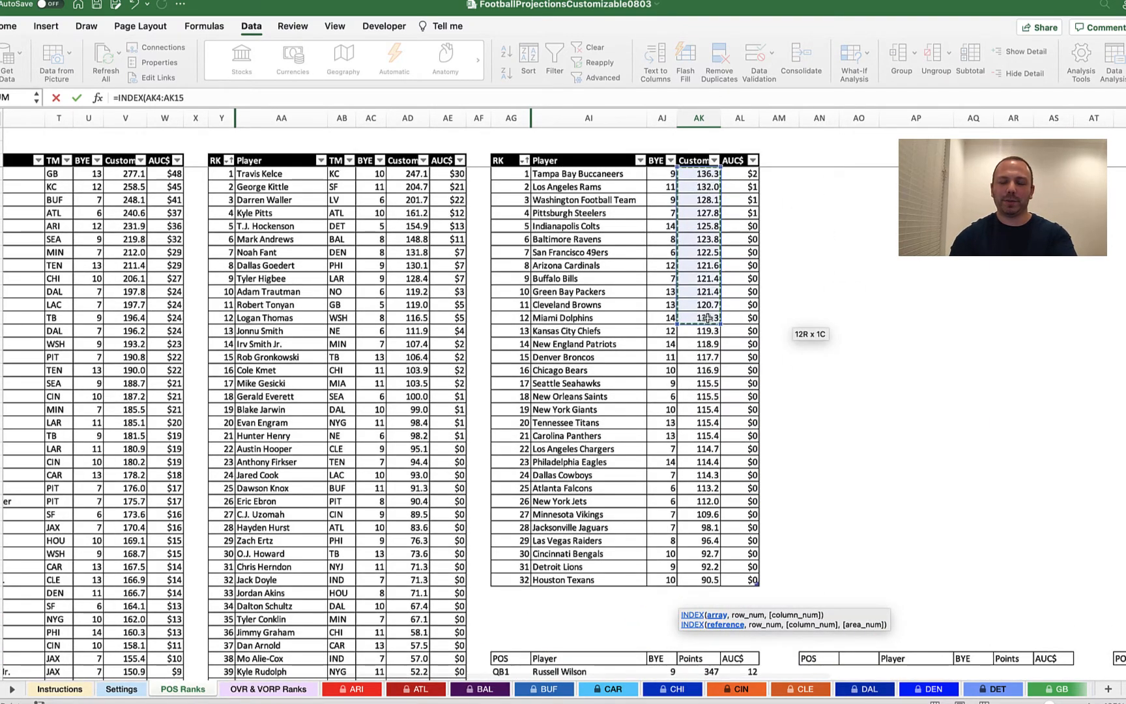
Complete the DEF row's Points formula with MATCH(AI50,AI4:AI15,0) as the row argument.
{"action": "type", "text": ",mat"}
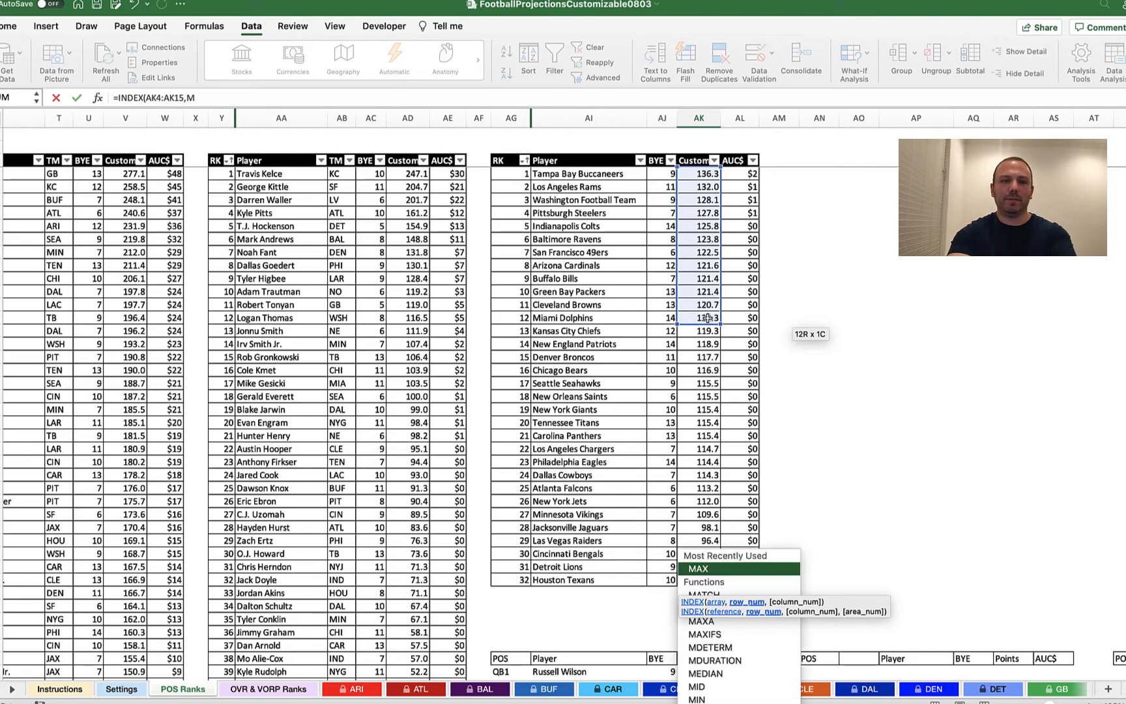
{"action": "key", "text": "Tab"}
{"action": "scroll", "coordinate": [737, 369], "scroll_direction": "down", "scroll_amount": 5}
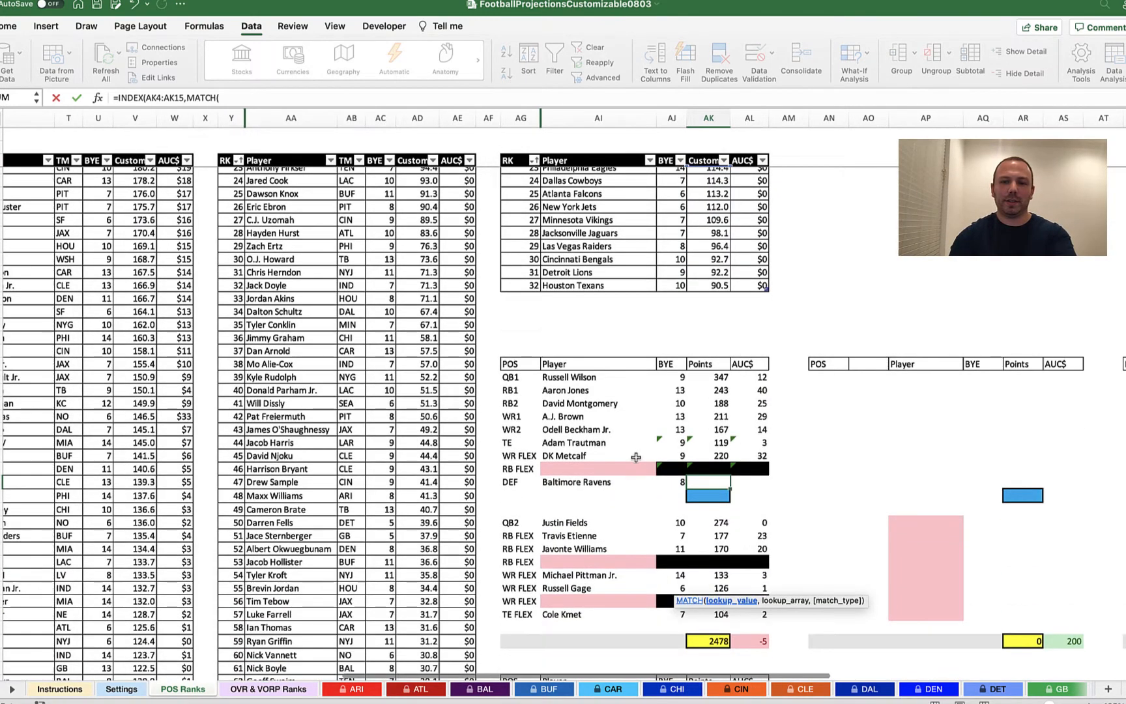
{"action": "left_click", "coordinate": [607, 482]}
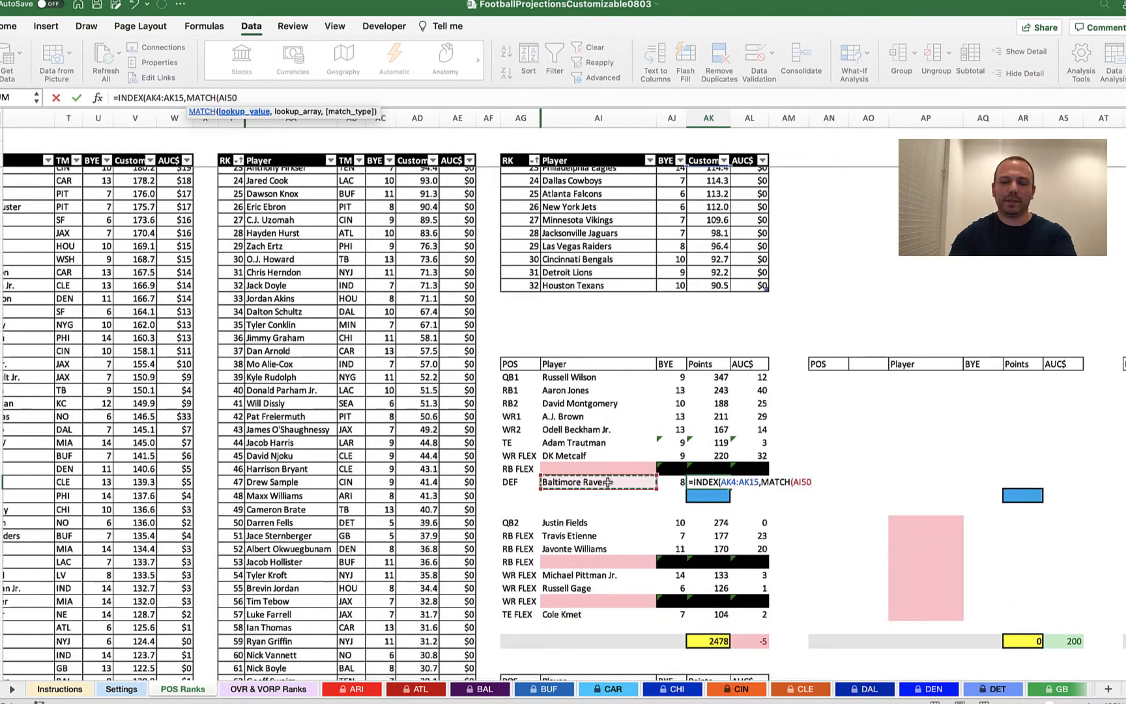
{"action": "type", "text": ","}
{"action": "scroll", "coordinate": [643, 370], "scroll_direction": "up", "scroll_amount": 5}
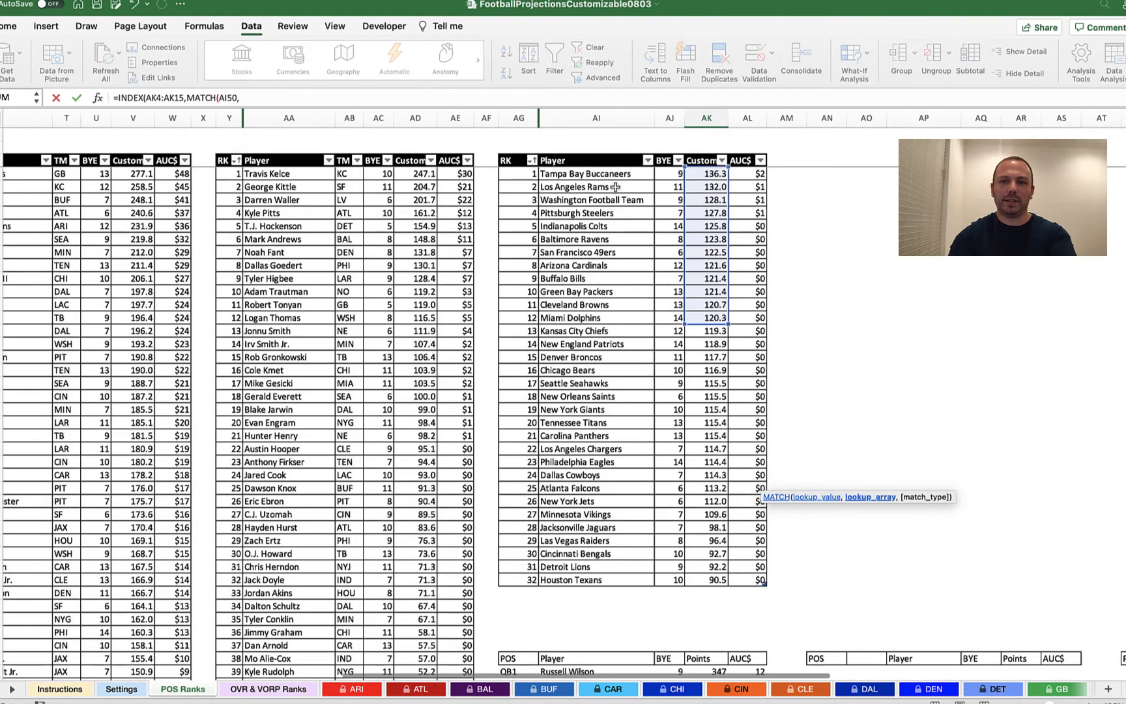
{"action": "left_click_drag", "start_coordinate": [612, 173], "coordinate": [602, 312]}
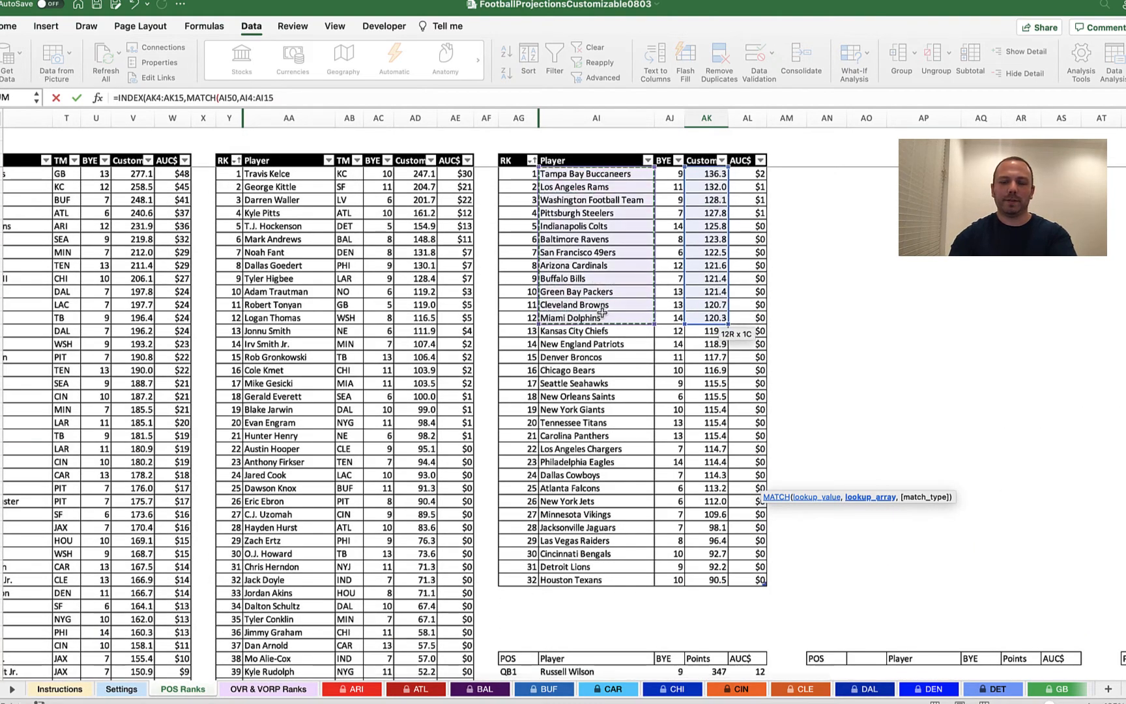
{"action": "type", "text": ","}
{"action": "type", "text": "0))"}
{"action": "key", "text": "Return"}
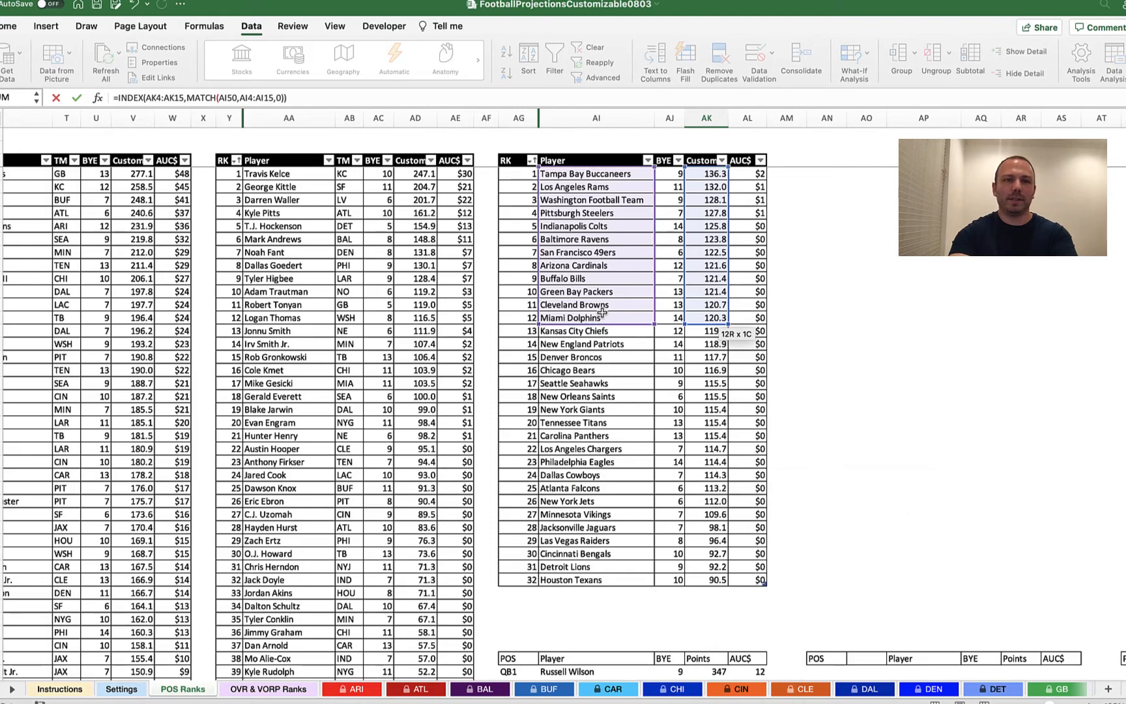
Start an INDEX formula in the DEF row's AUC$ cell using the defense auction values AL4:AL15 as the array.
{"action": "scroll", "coordinate": [603, 317], "scroll_direction": "down", "scroll_amount": 3}
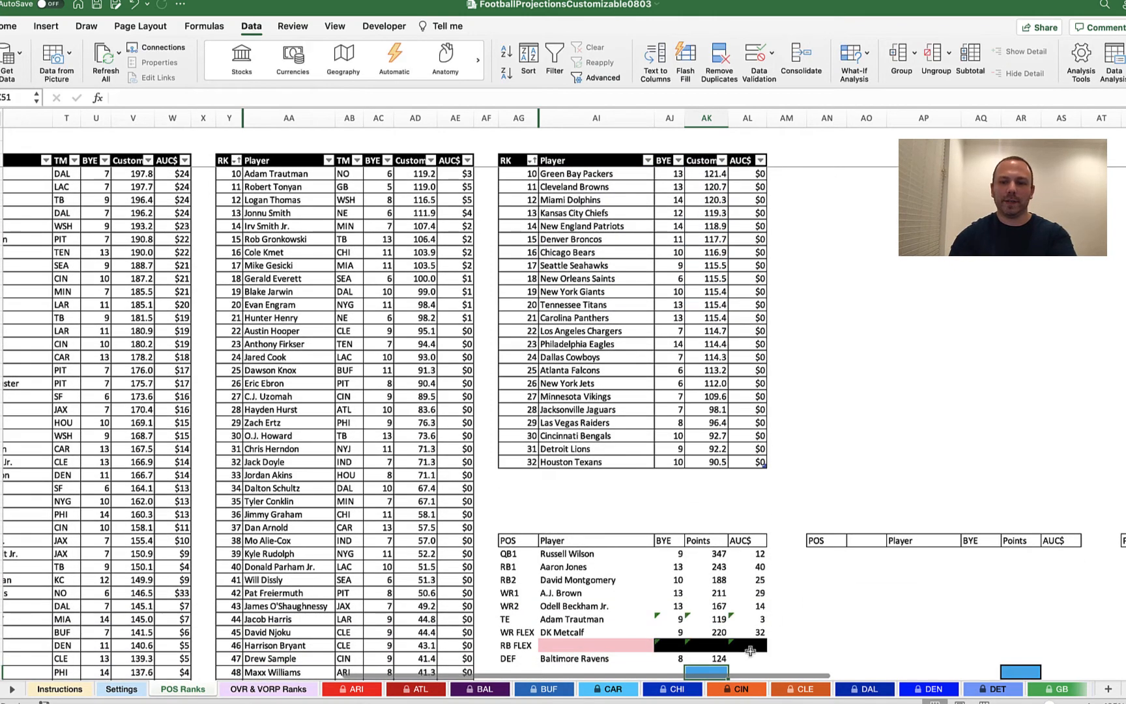
{"action": "left_click", "coordinate": [749, 657]}
{"action": "type", "text": "="}
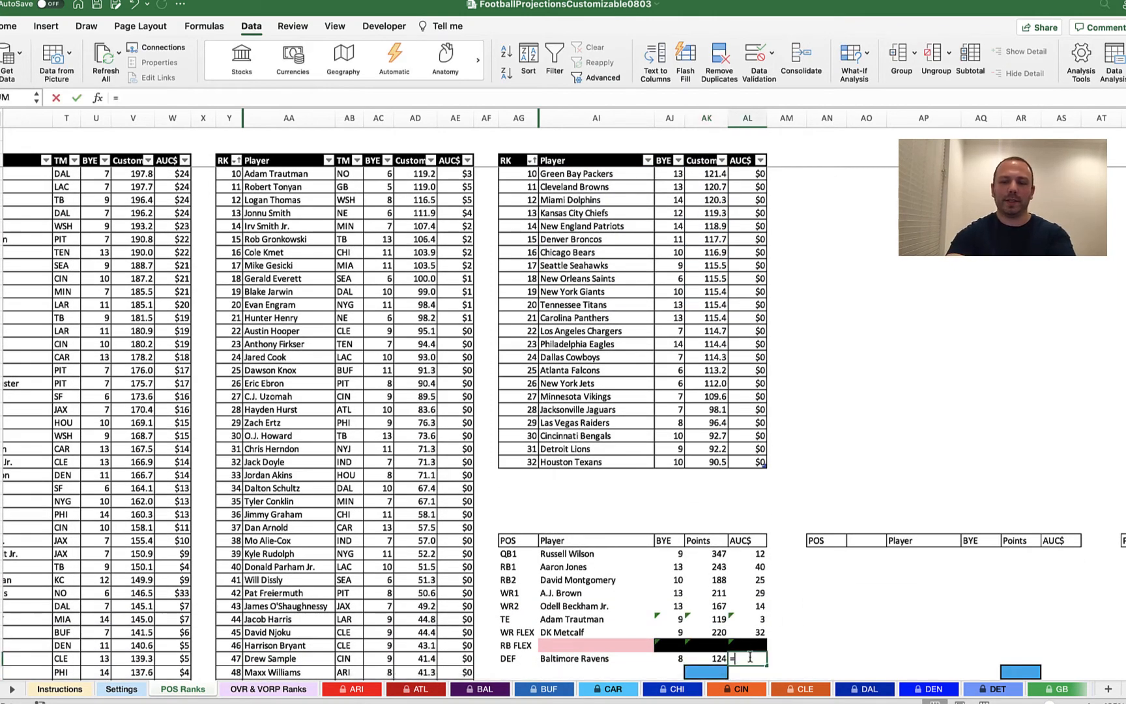
{"action": "type", "text": "inde"}
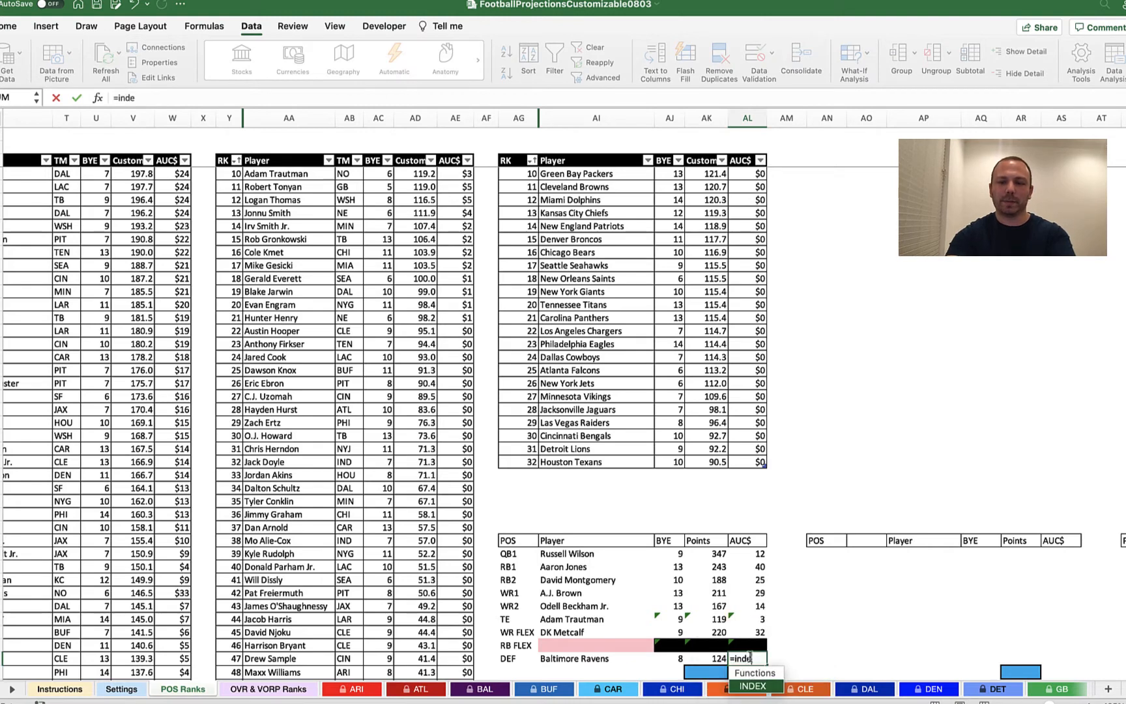
{"action": "type", "text": "x("}
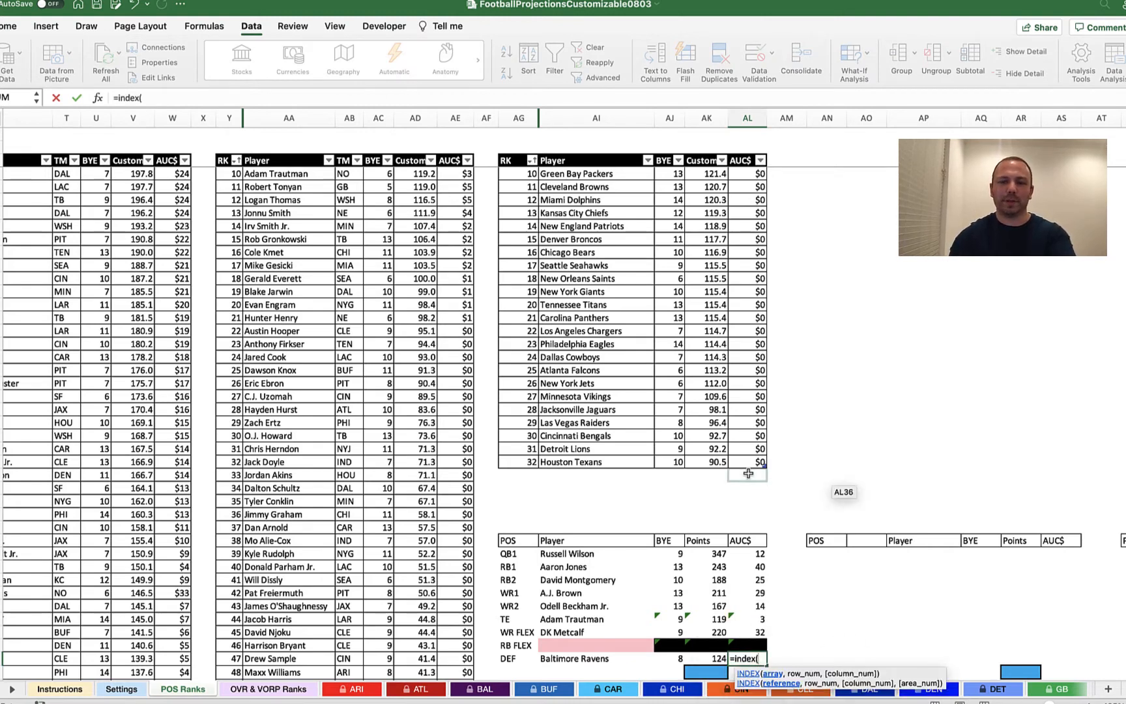
{"action": "scroll", "coordinate": [748, 473], "scroll_direction": "up", "scroll_amount": 5}
{"action": "left_click_drag", "start_coordinate": [763, 173], "coordinate": [762, 317]}
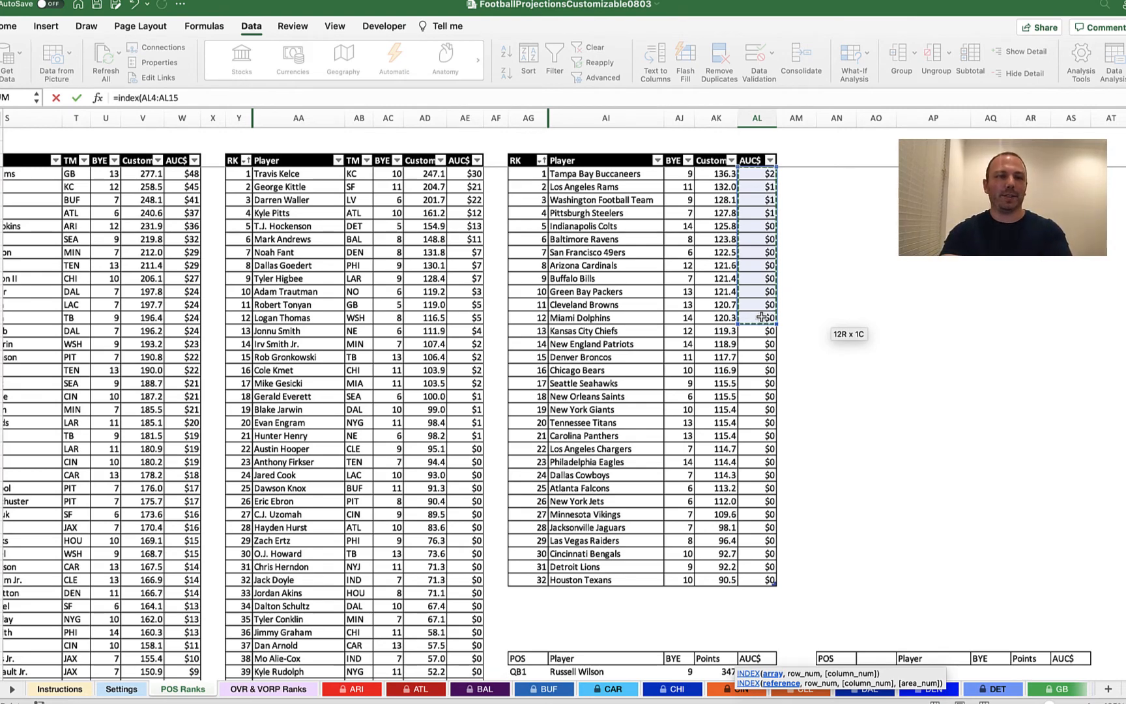
{"action": "type", "text": ","}
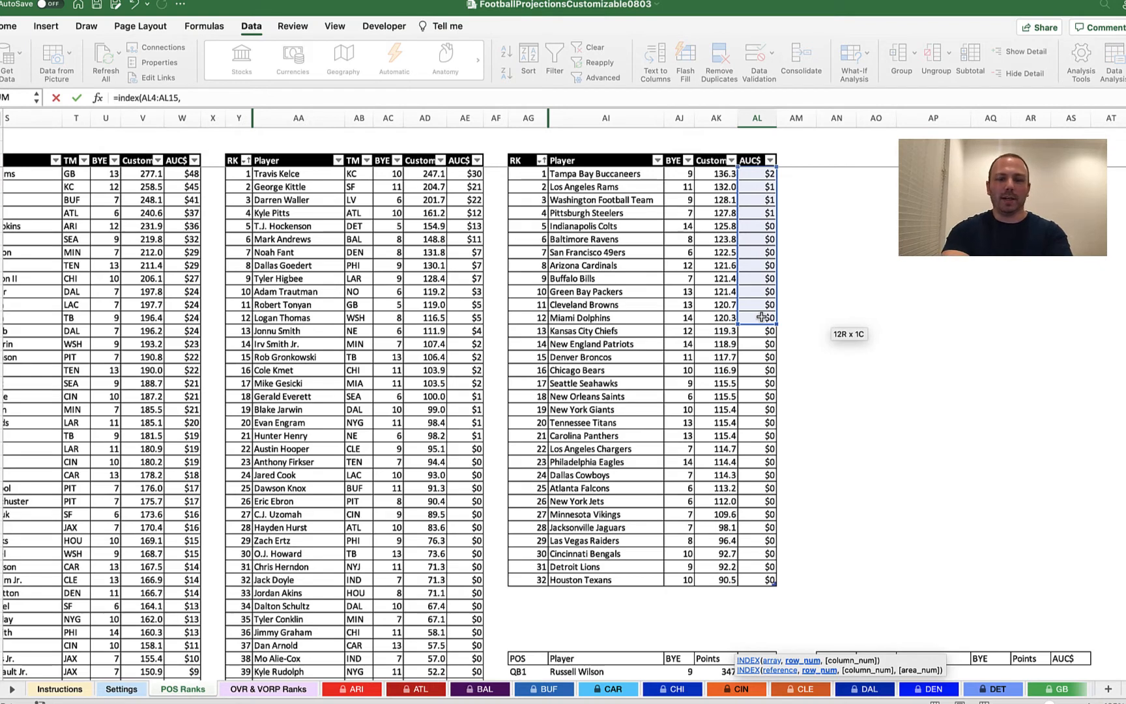
Complete the DEF row's AUC$ formula with MATCH(AI50,AI4:AI15,0) as the row argument.
{"action": "type", "text": "MATCH"}
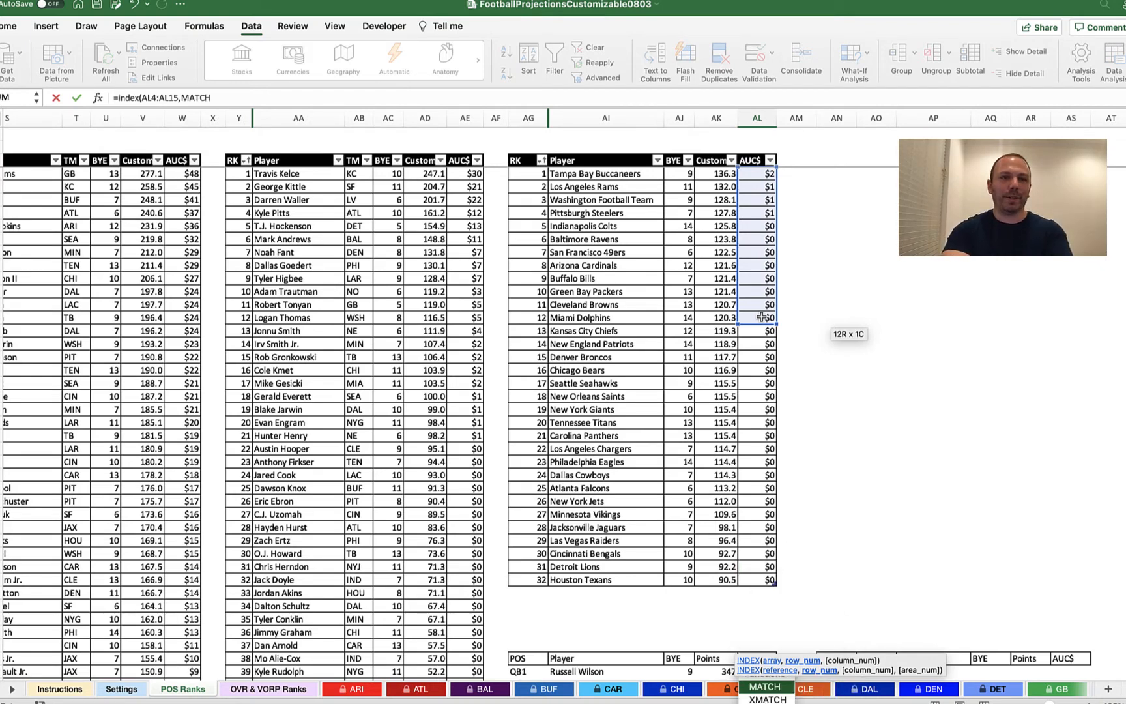
{"action": "type", "text": "("}
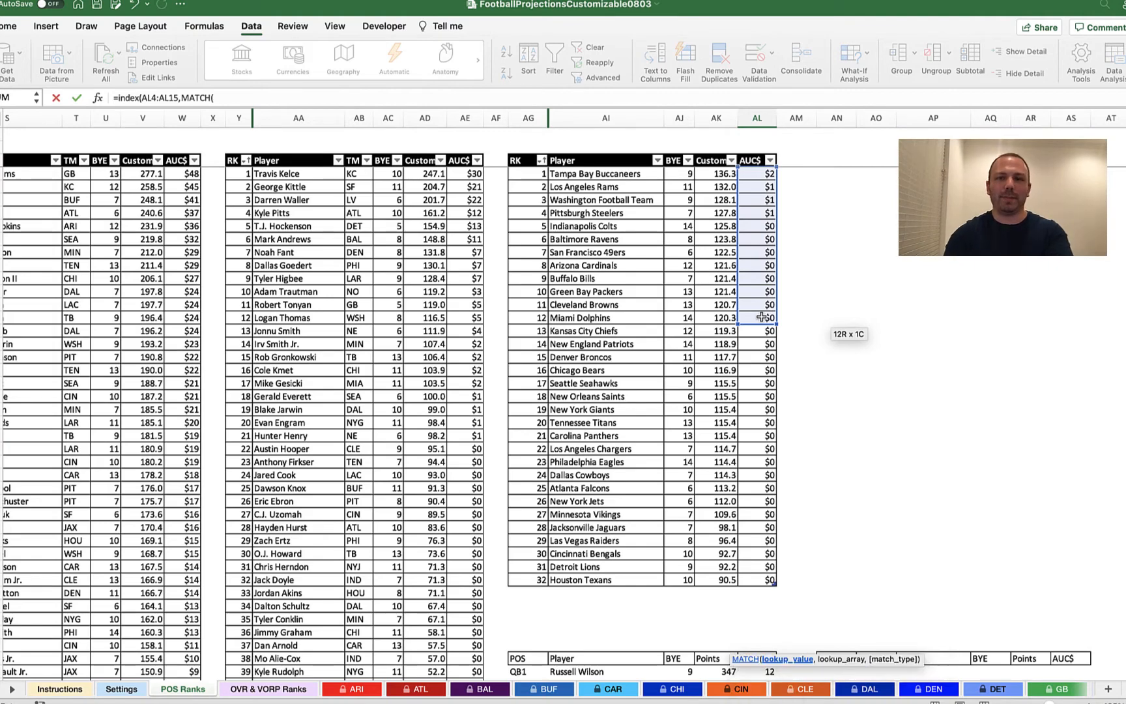
{"action": "scroll", "coordinate": [762, 317], "scroll_direction": "down", "scroll_amount": 10}
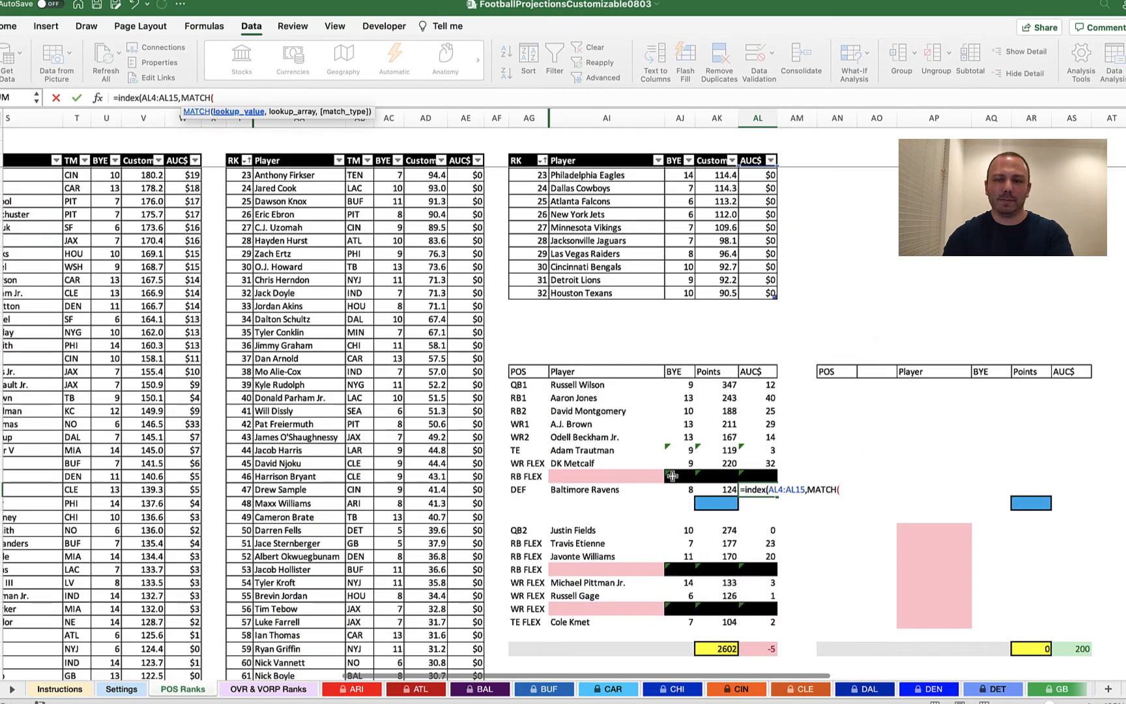
{"action": "left_click", "coordinate": [629, 489]}
{"action": "type", "text": ","}
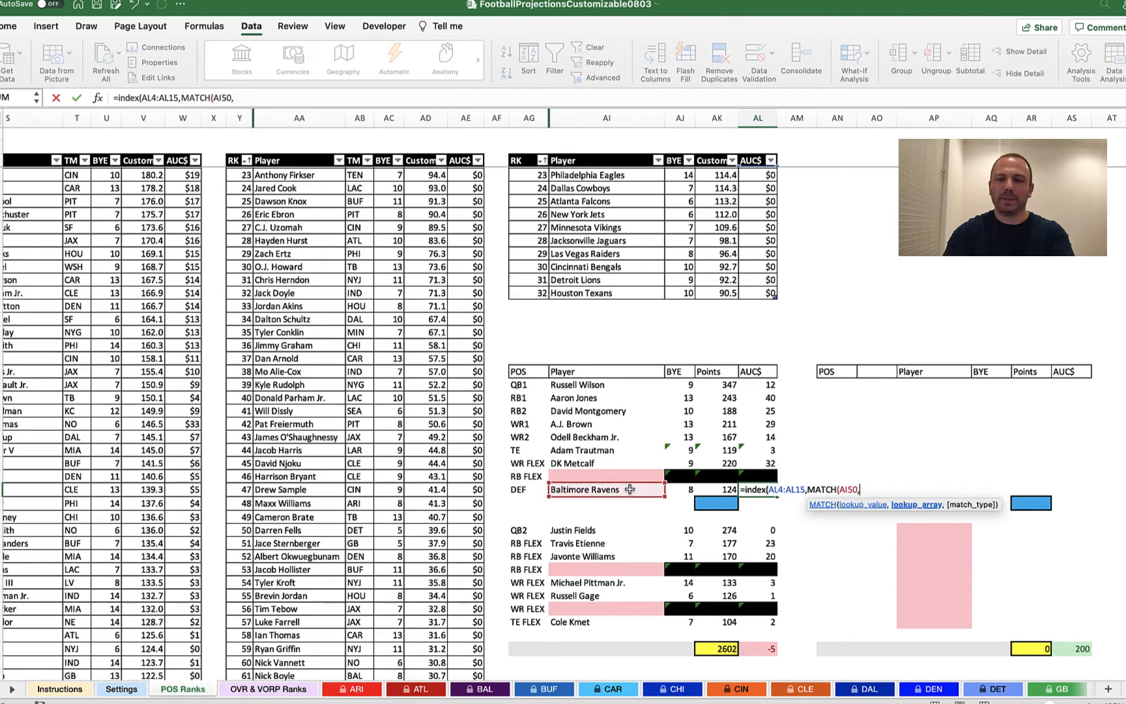
{"action": "scroll", "coordinate": [657, 365], "scroll_direction": "up", "scroll_amount": 10}
{"action": "left_click_drag", "start_coordinate": [663, 170], "coordinate": [654, 183]}
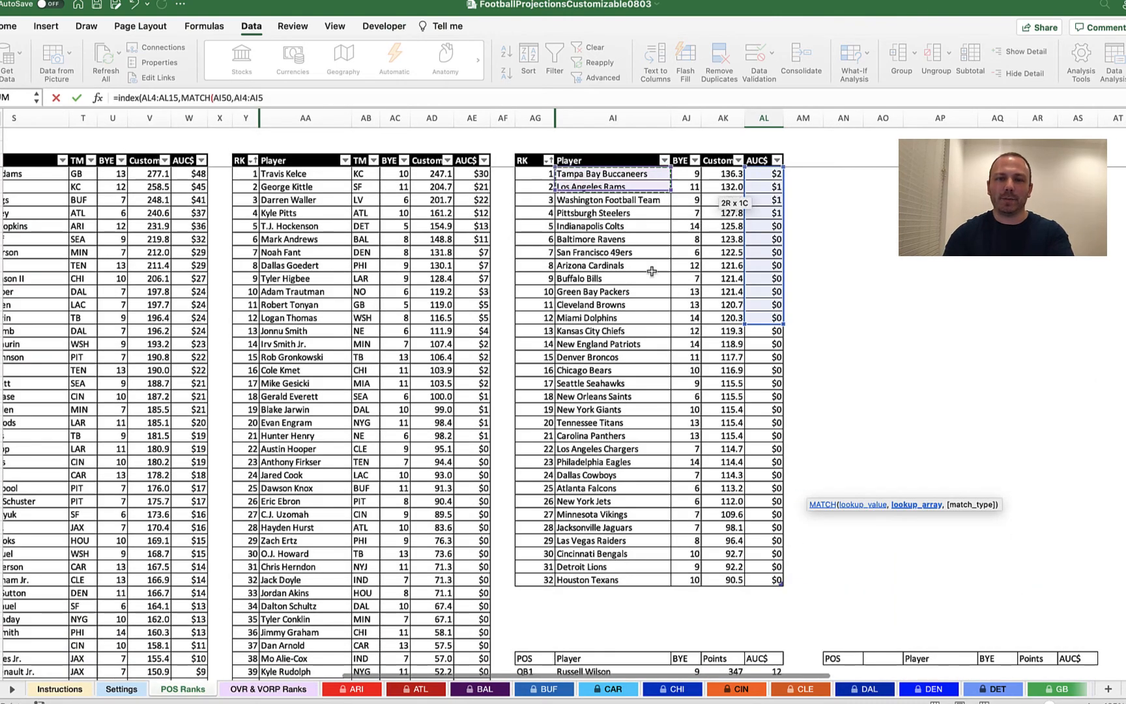
{"action": "left_click_drag", "start_coordinate": [651, 271], "coordinate": [653, 316]}
{"action": "type", "text": ","}
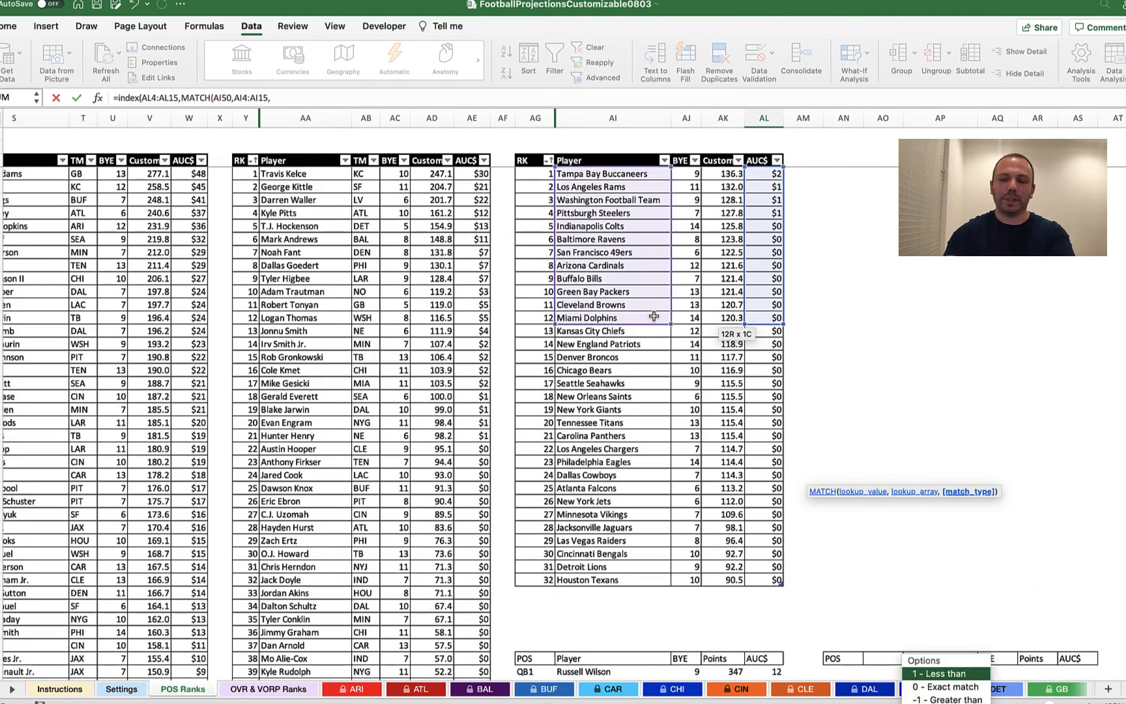
{"action": "type", "text": "0))"}
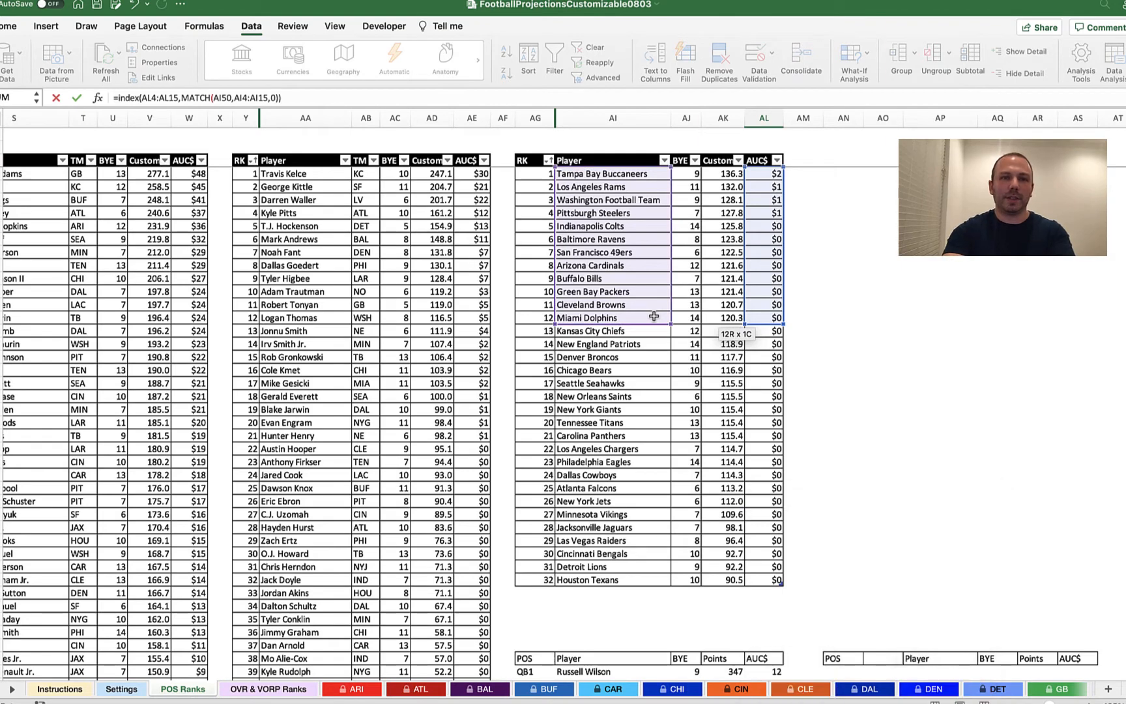
{"action": "key", "text": "Return"}
{"action": "scroll", "coordinate": [759, 583], "scroll_direction": "down", "scroll_amount": 6}
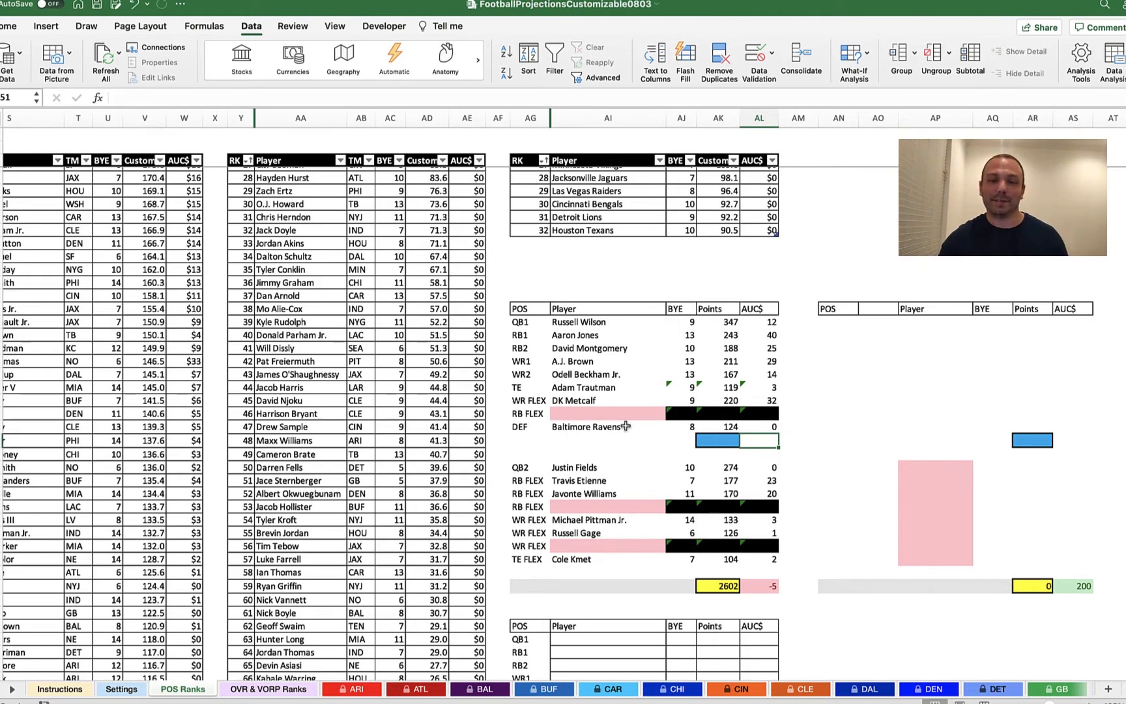
{"action": "scroll", "coordinate": [619, 536], "scroll_direction": "down", "scroll_amount": 1}
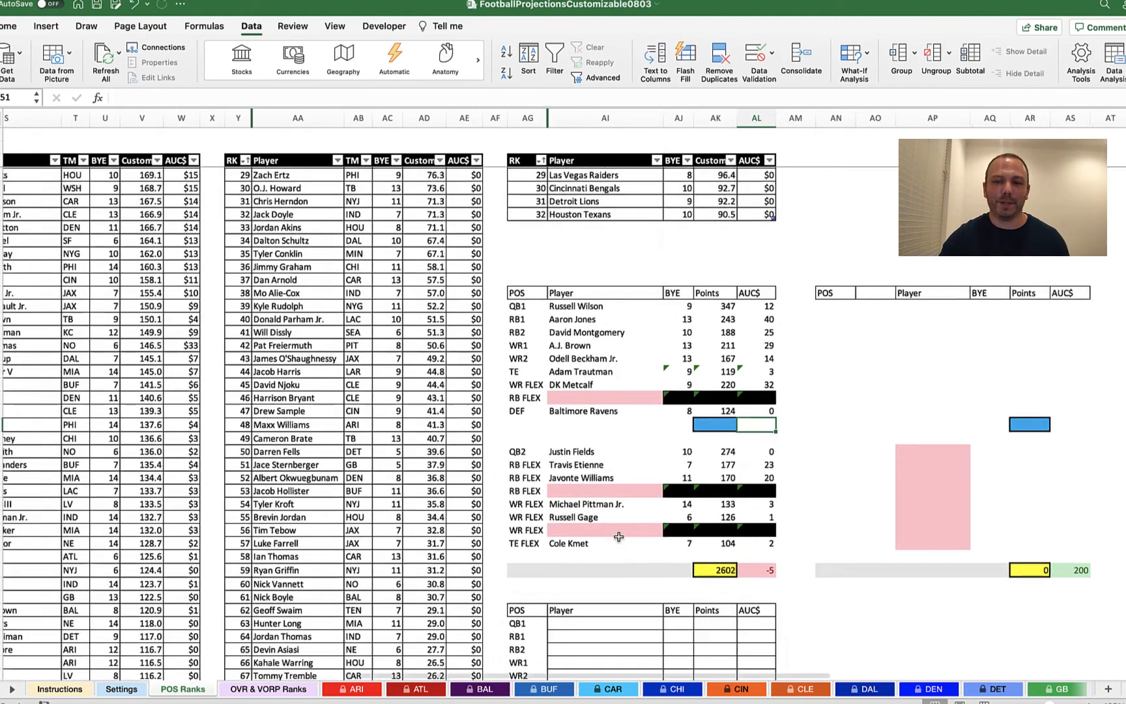
{"action": "scroll", "coordinate": [618, 536], "scroll_direction": "down", "scroll_amount": 8}
{"action": "scroll", "coordinate": [615, 492], "scroll_direction": "up", "scroll_amount": 10}
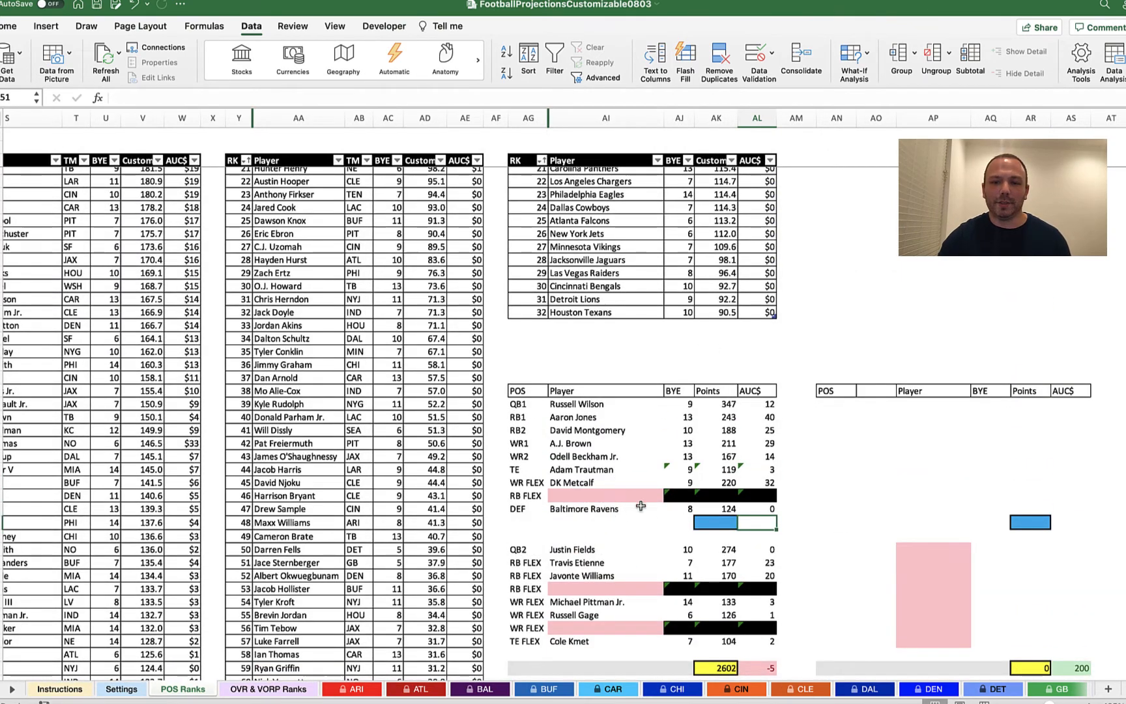
{"action": "scroll", "coordinate": [621, 417], "scroll_direction": "down", "scroll_amount": 8}
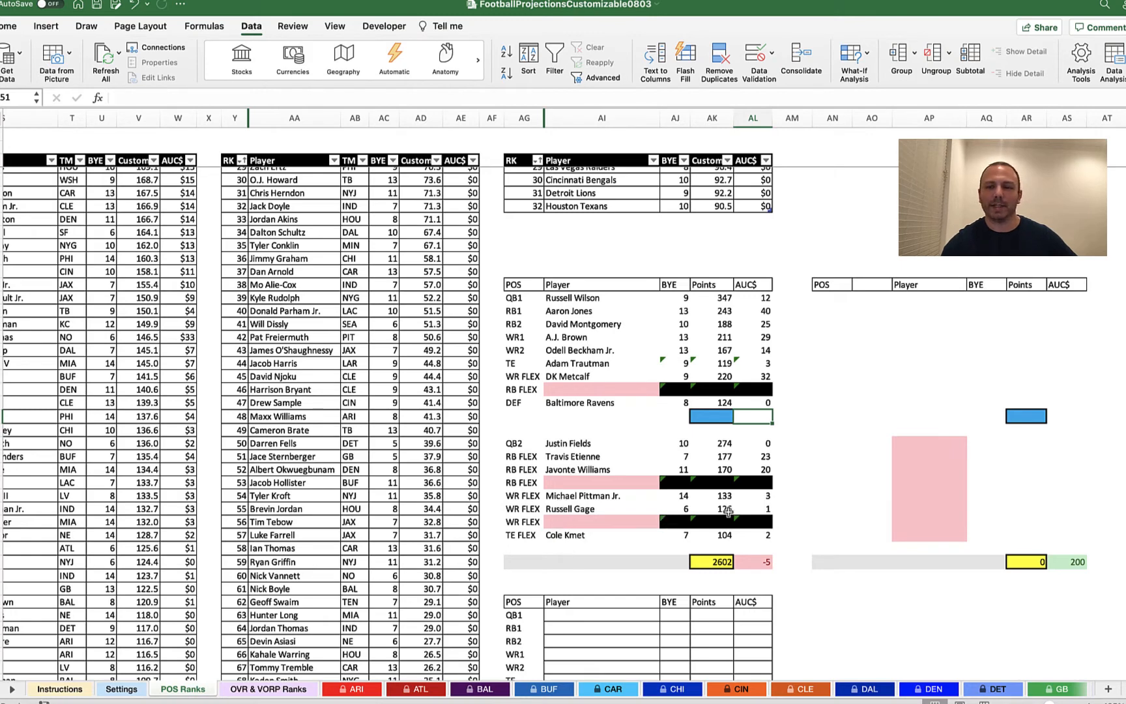
{"action": "left_click", "coordinate": [849, 401]}
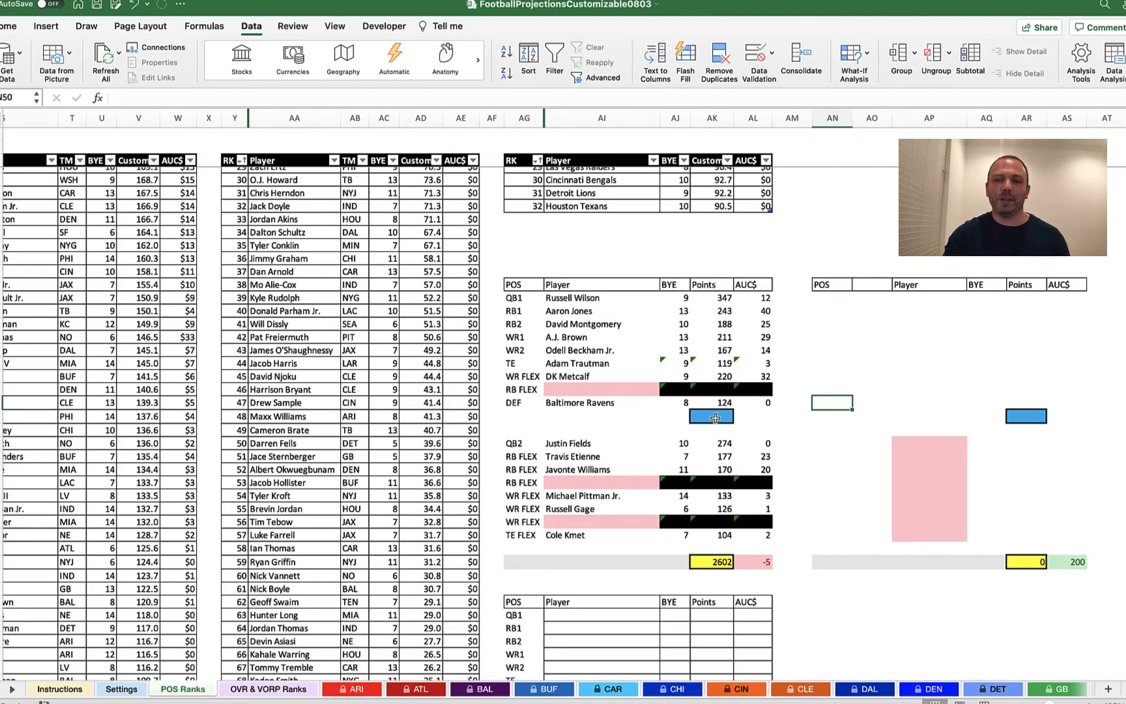
Enter =SUM(AK42:AK50) in the blue cell below the DEF row's Points to total the starters' points.
{"action": "left_click", "coordinate": [714, 418]}
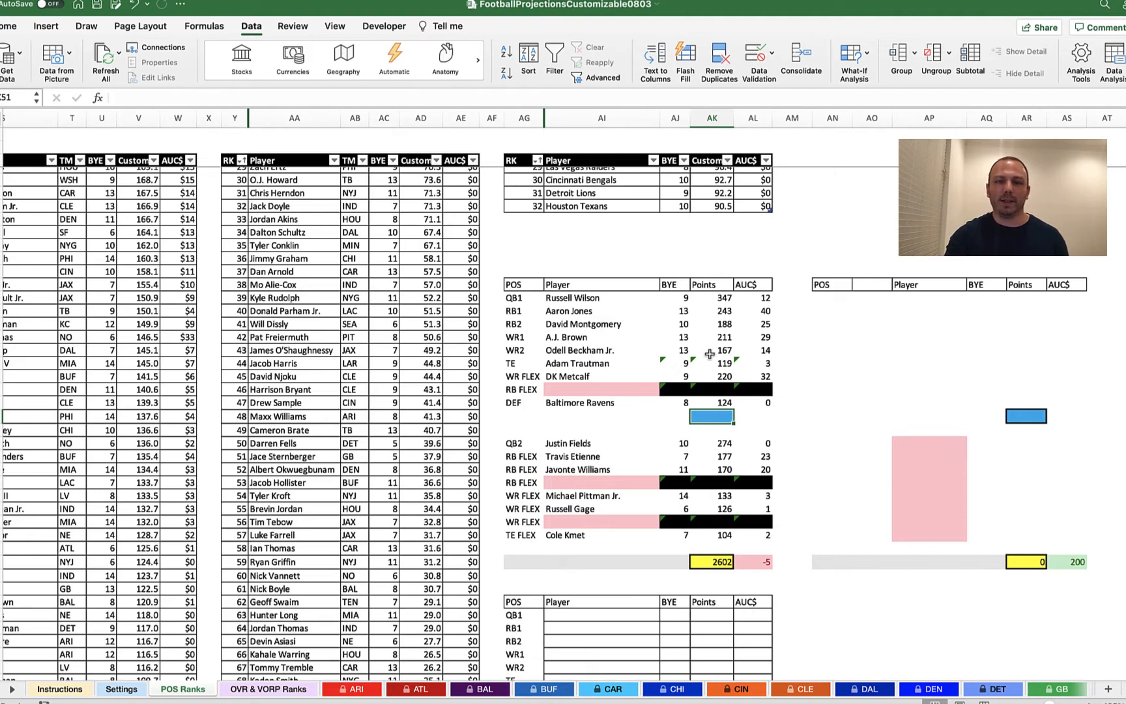
{"action": "type", "text": "="}
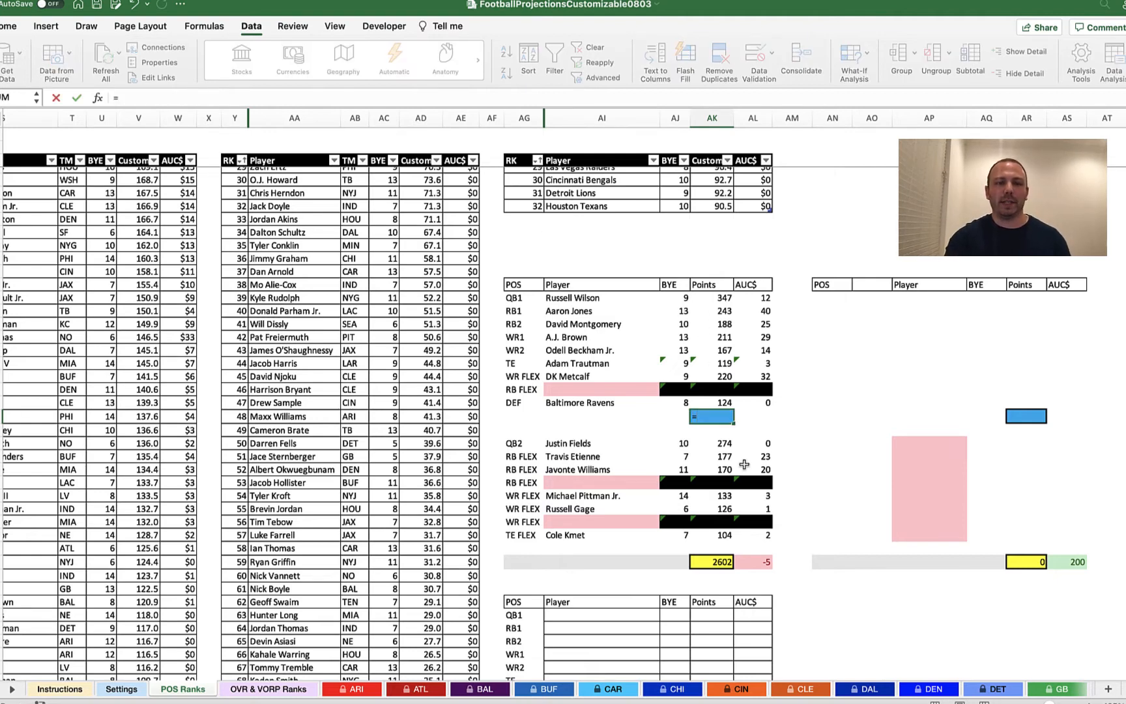
{"action": "type", "text": "SUM("}
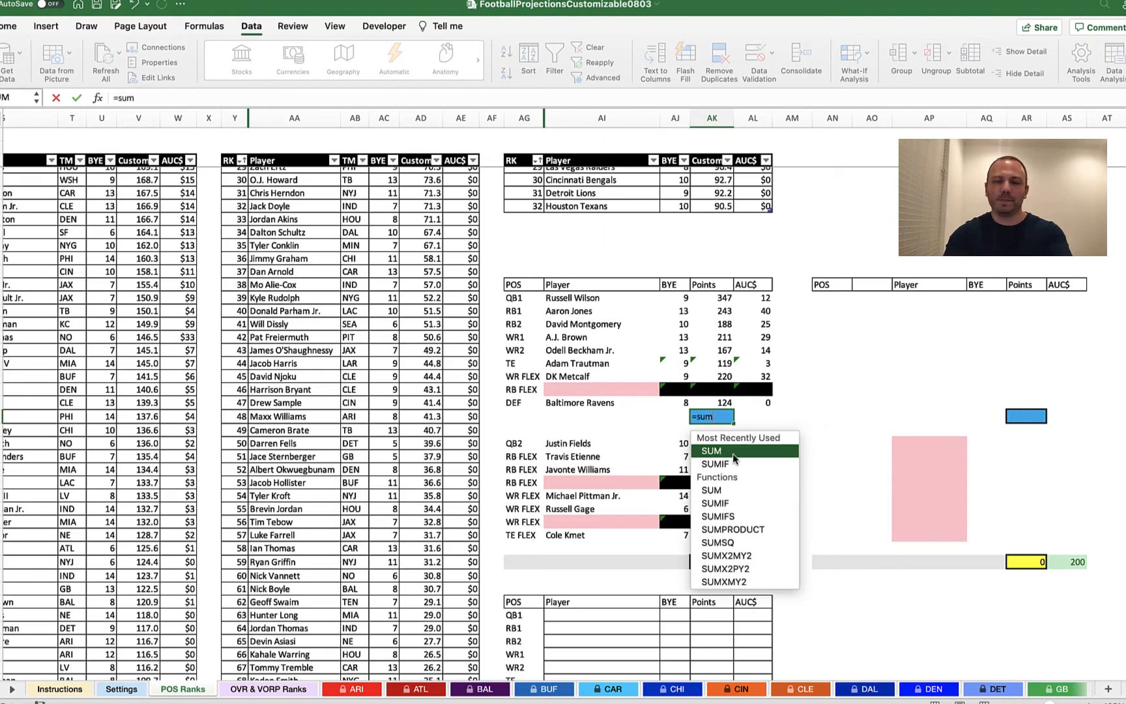
{"action": "left_click_drag", "start_coordinate": [717, 298], "coordinate": [721, 401]}
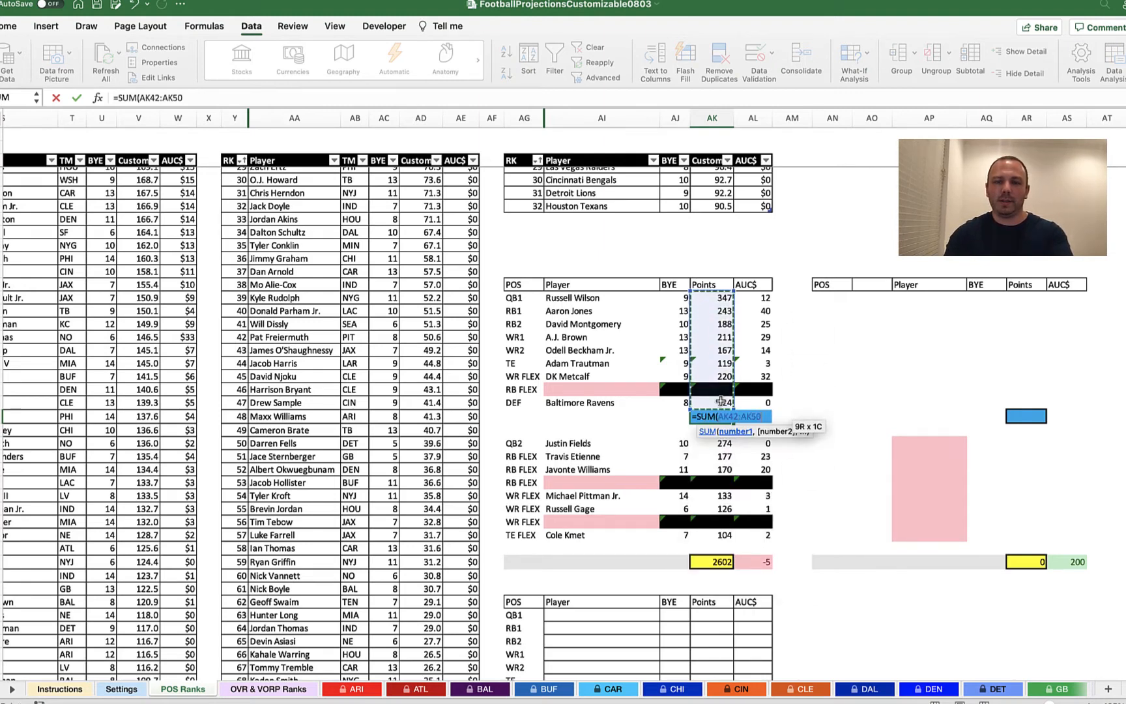
{"action": "type", "text": ")"}
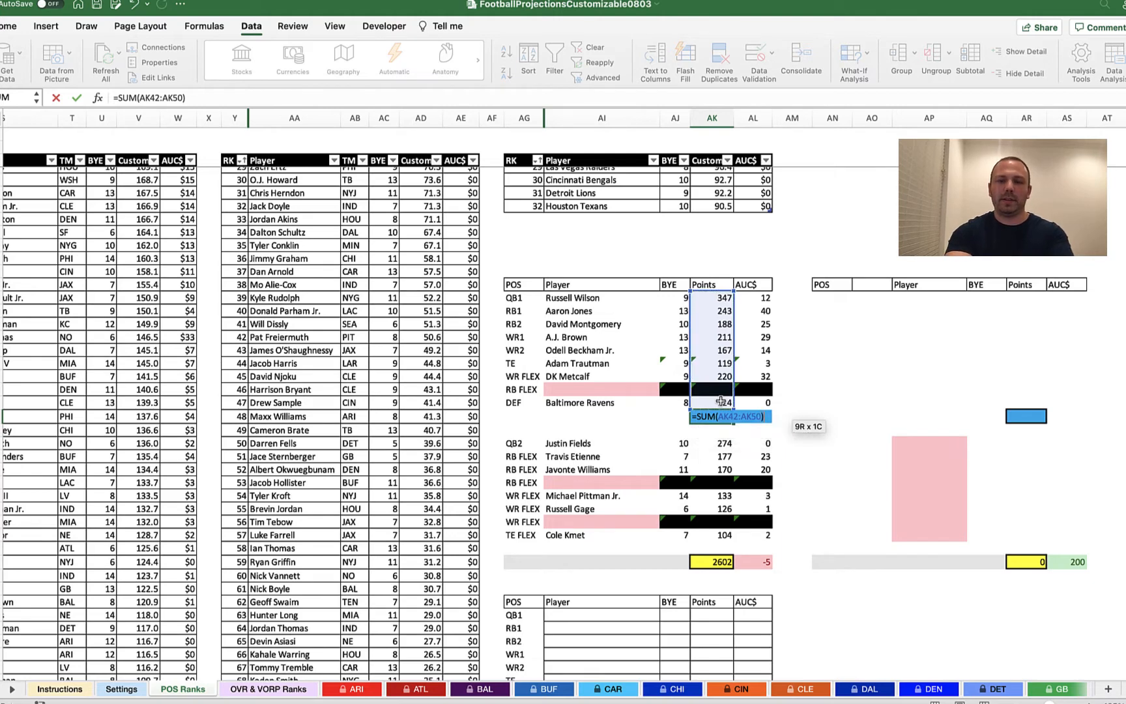
{"action": "key", "text": "Return"}
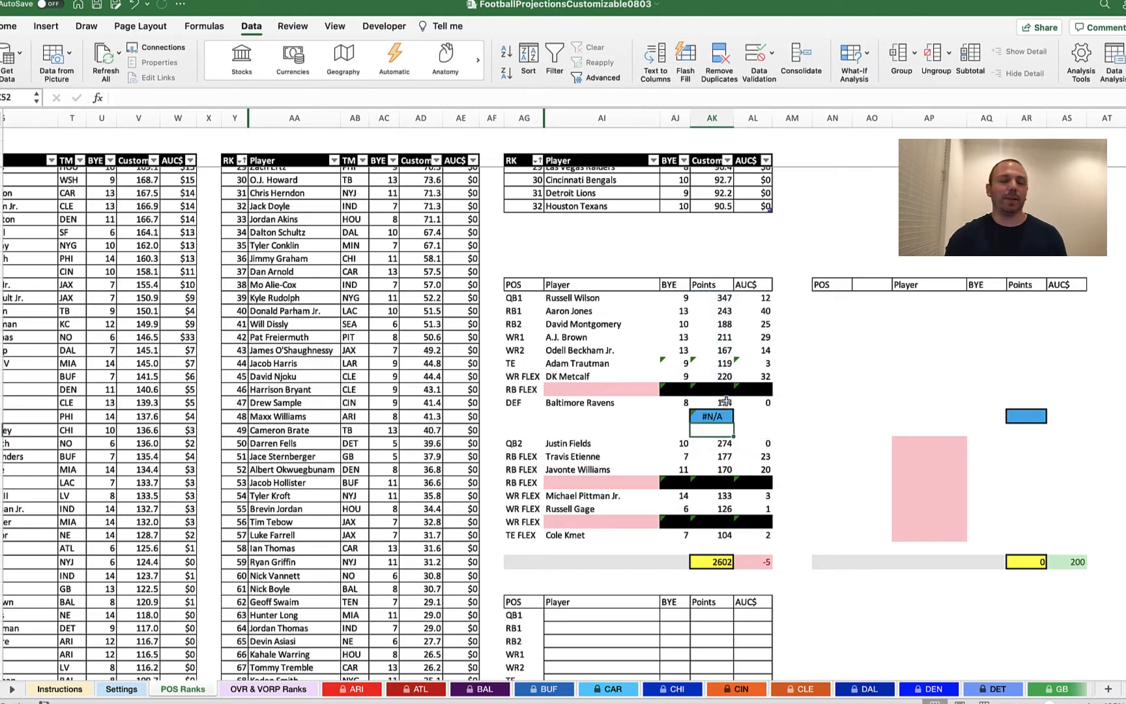
Check the empty RB FLEX row's Points formula and change the starters' points total in AK51 to use SUMIF.
{"action": "left_click", "coordinate": [726, 417]}
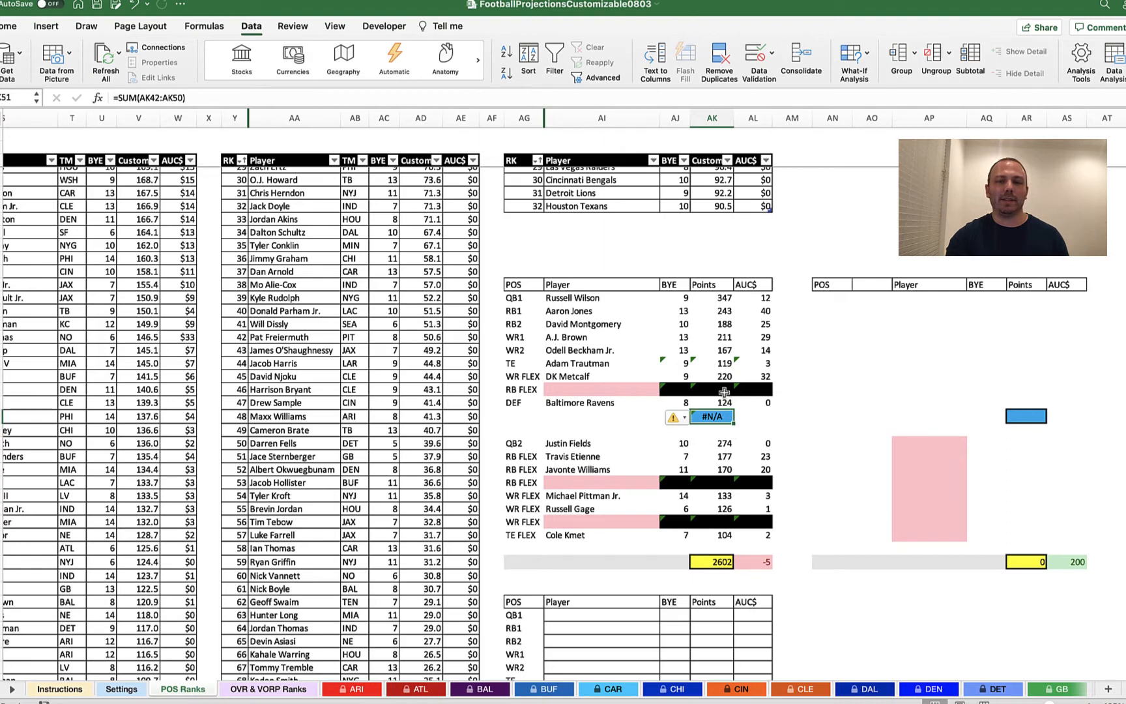
{"action": "left_click", "coordinate": [724, 391]}
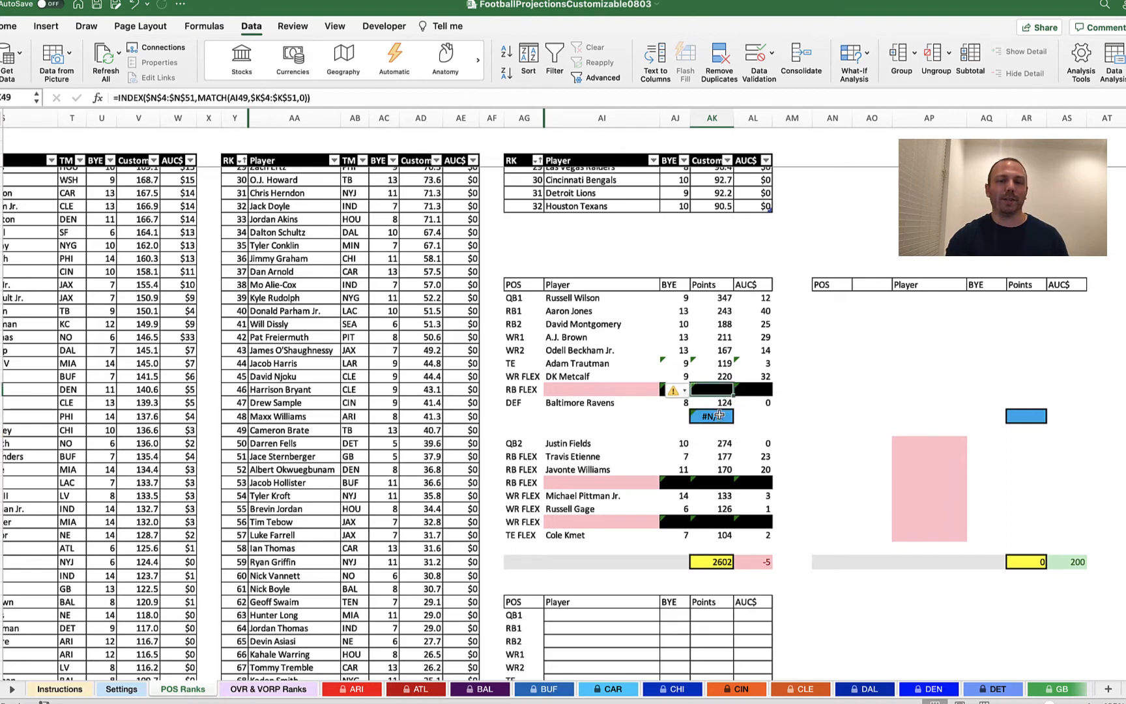
{"action": "left_click", "coordinate": [718, 415]}
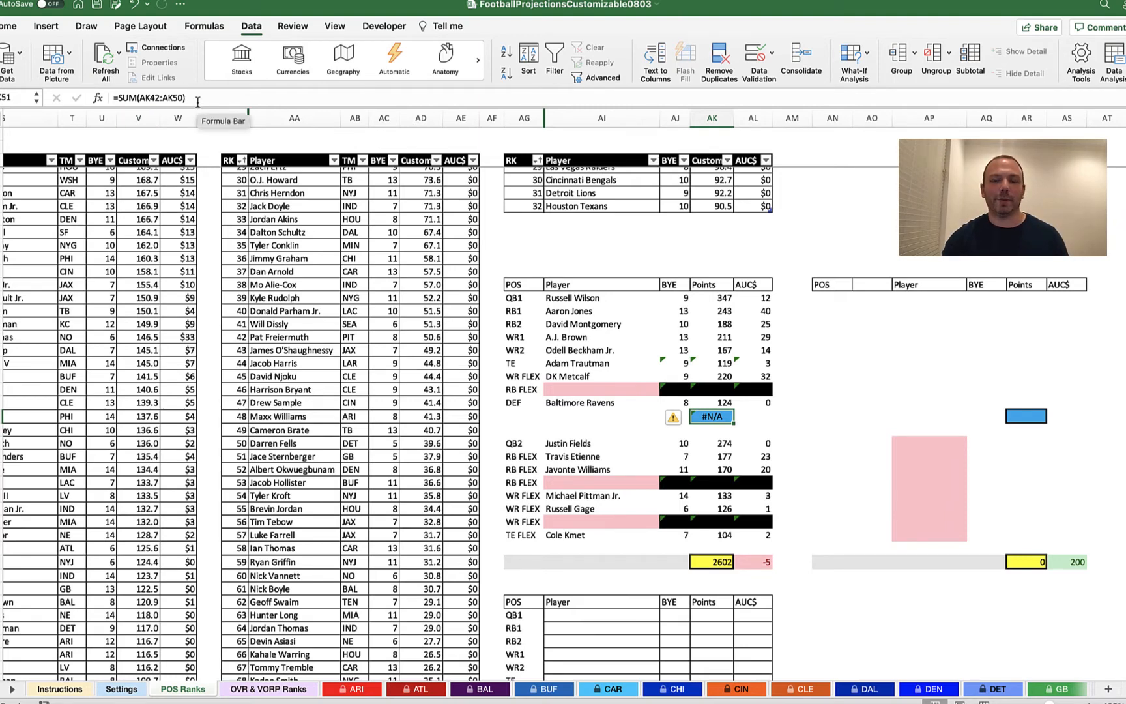
{"action": "left_click", "coordinate": [138, 98]}
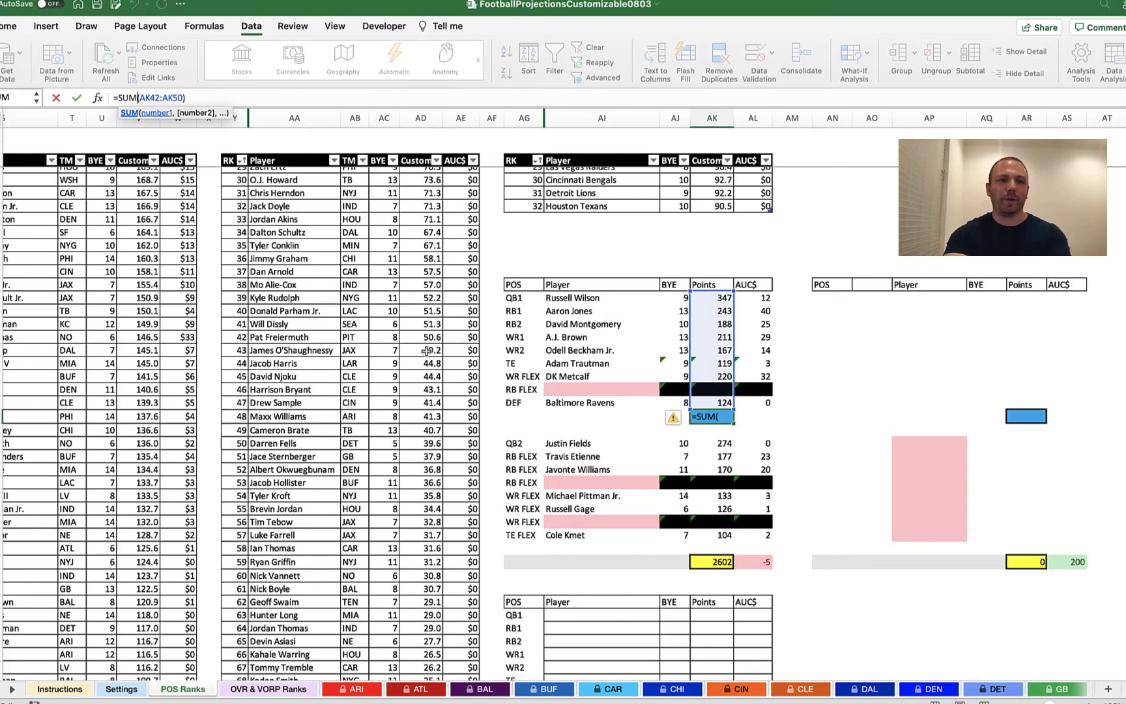
{"action": "type", "text": "IF"}
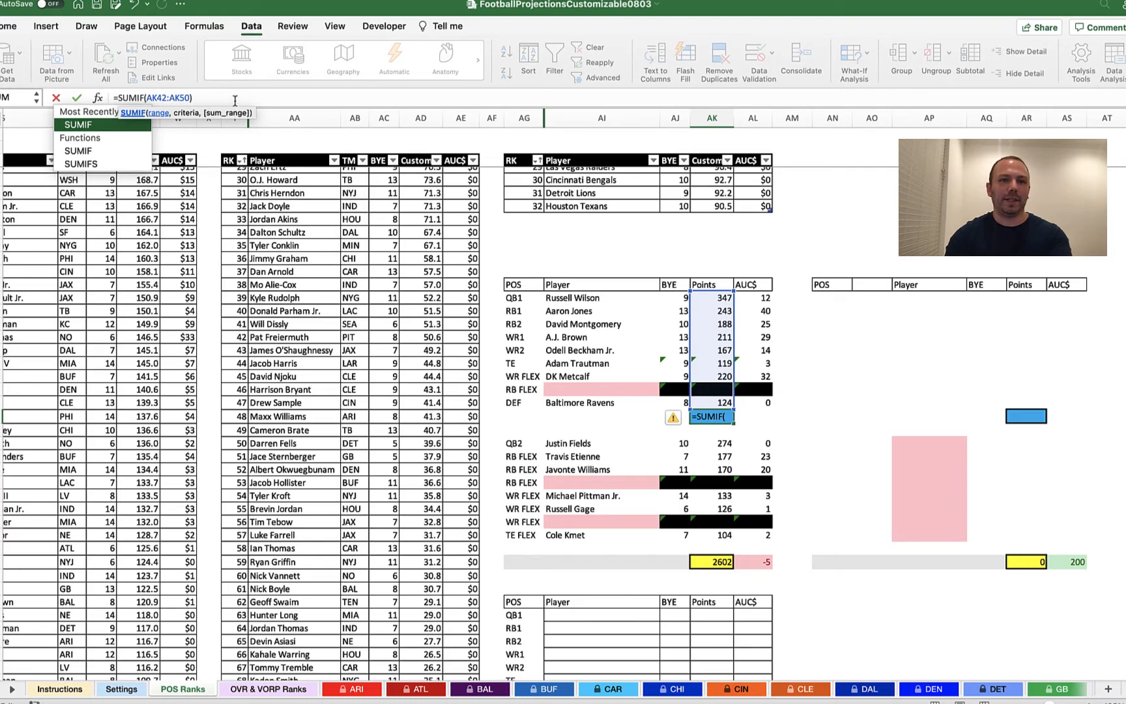
Complete the starters' points total in AK51 as =SUMIF(AK42:AK50,">0").
{"action": "left_click", "coordinate": [235, 100]}
{"action": "key", "text": "Left"}
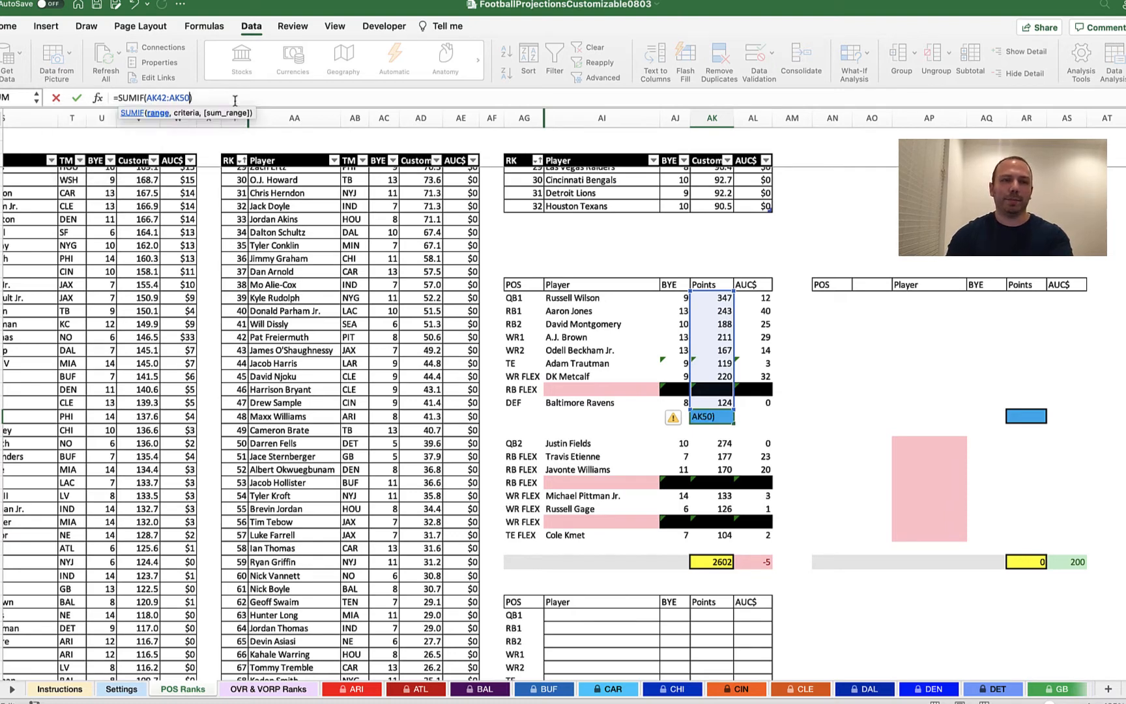
{"action": "type", "text": ","}
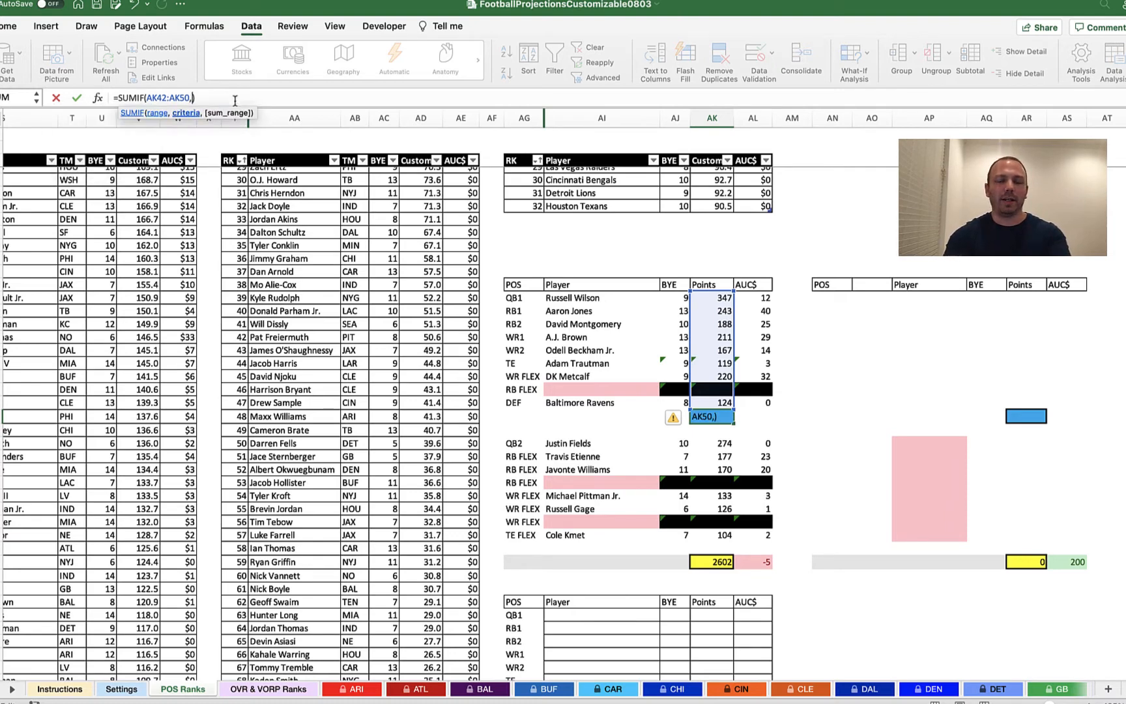
{"action": "type", "text": "\""}
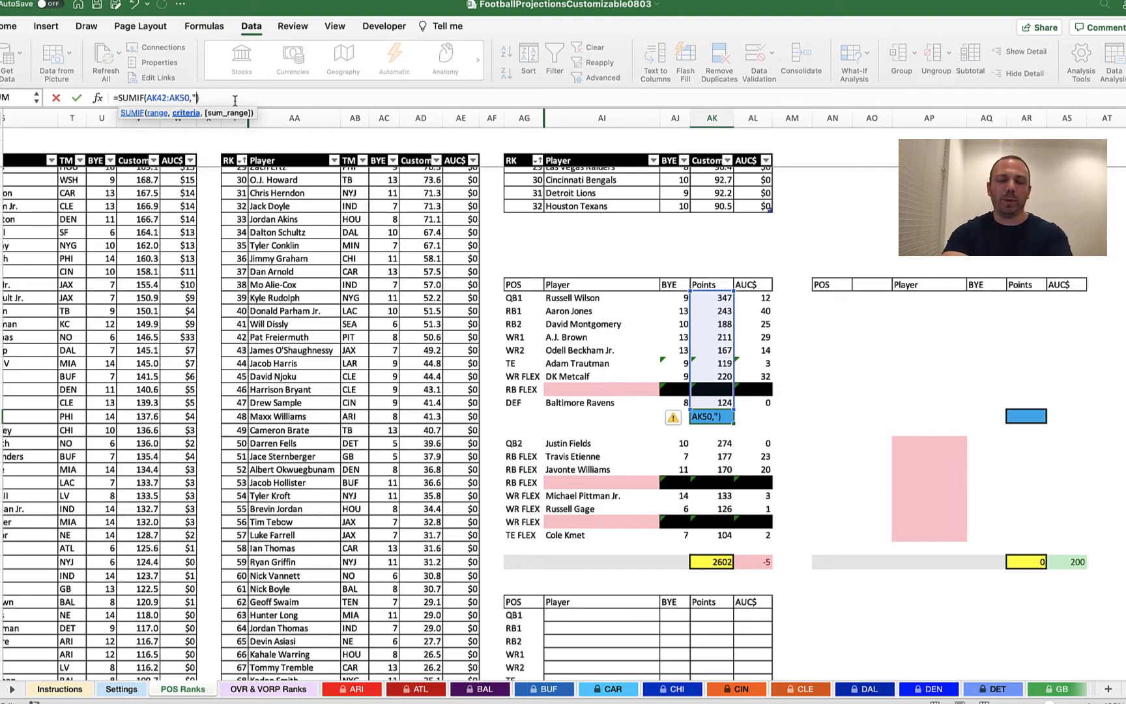
{"action": "type", "text": ">"}
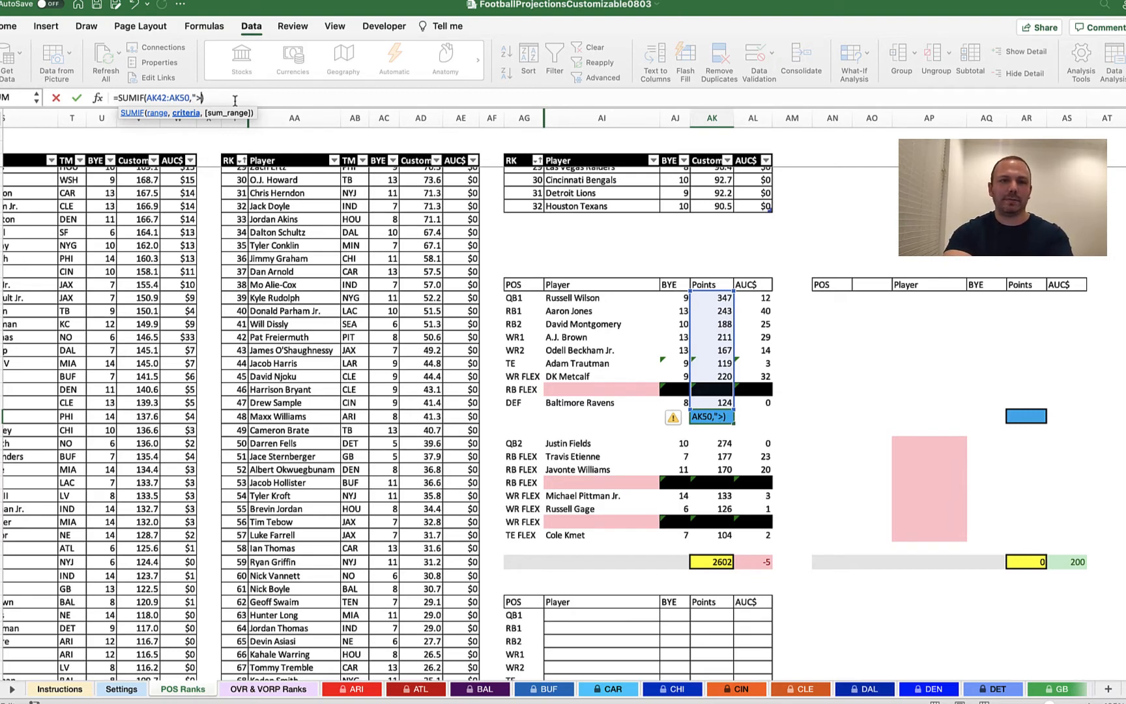
{"action": "type", "text": "0"}
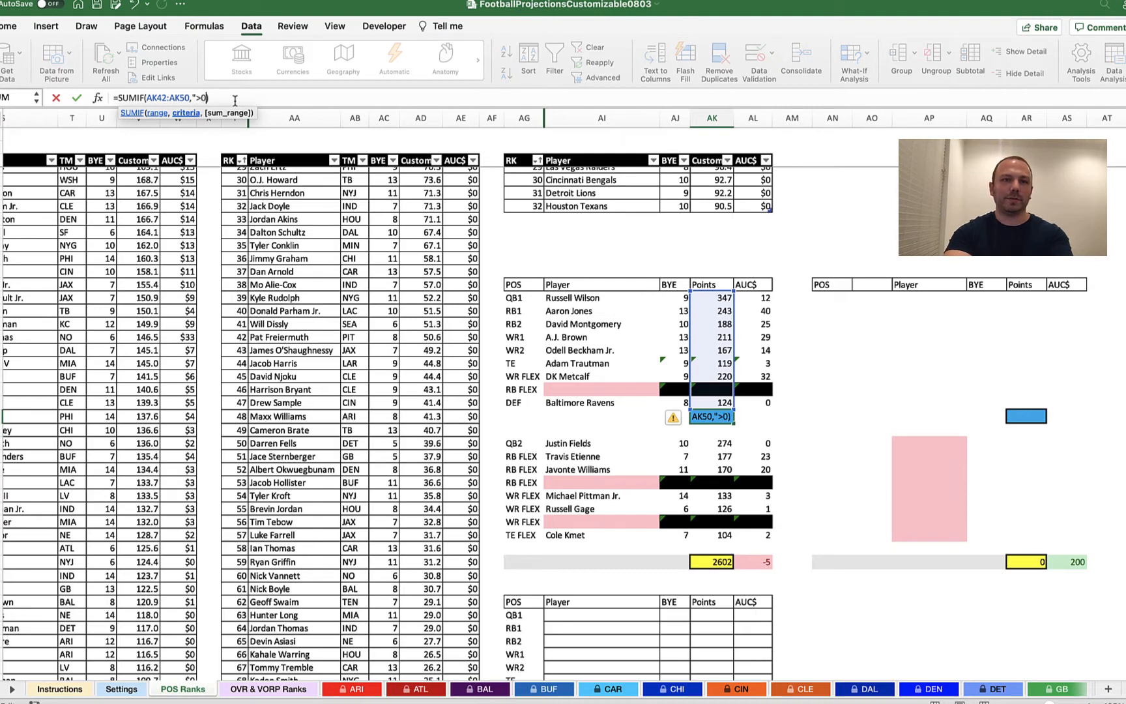
{"action": "type", "text": "\""}
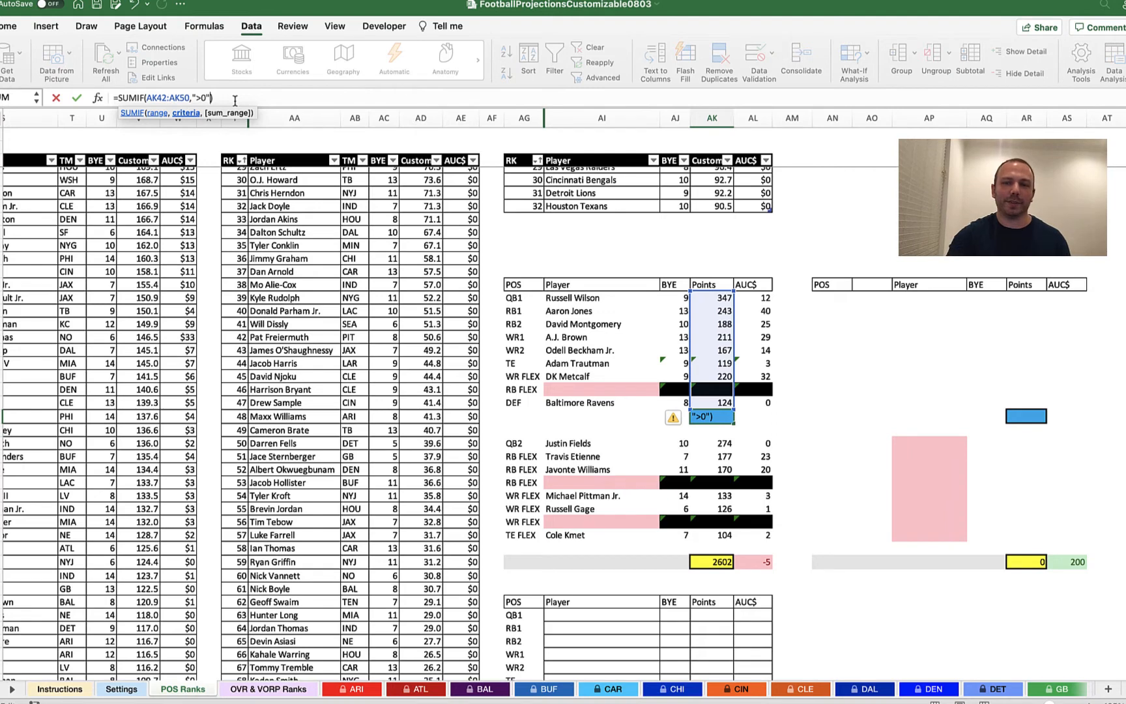
{"action": "key", "text": "Return"}
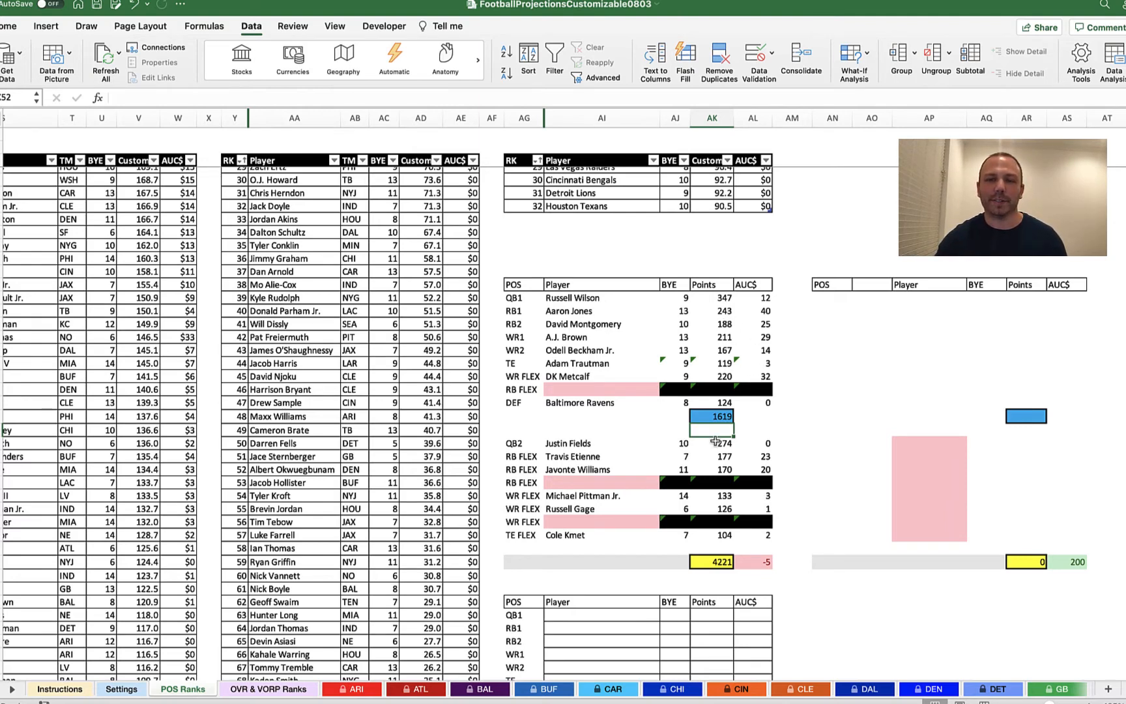
Clear the yellow total cell AK62 below the bench's Points and start a SUMIF formula there.
{"action": "scroll", "coordinate": [715, 441], "scroll_direction": "down", "scroll_amount": 3}
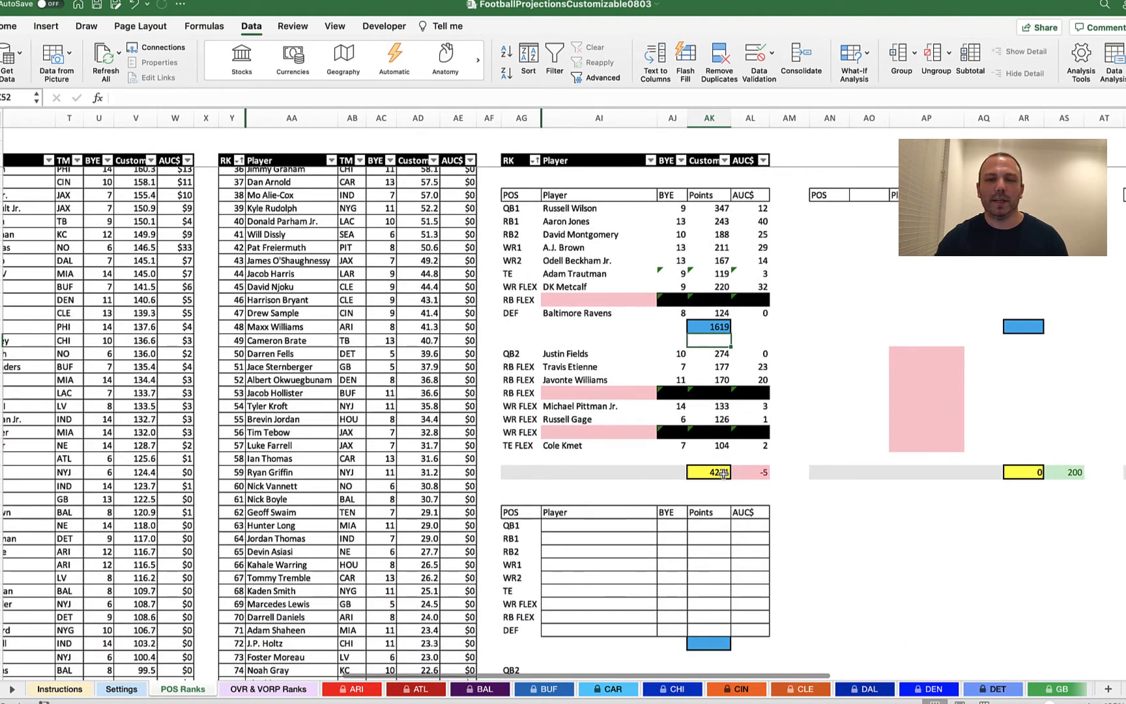
{"action": "left_click", "coordinate": [723, 473]}
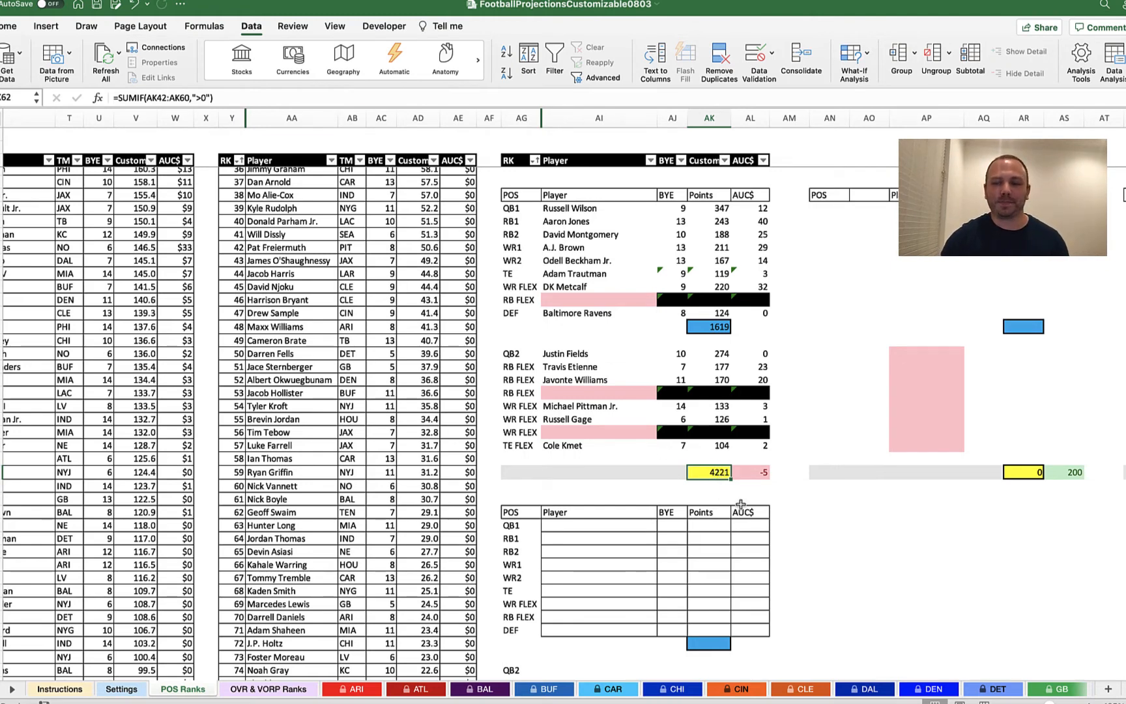
{"action": "key", "text": "Delete"}
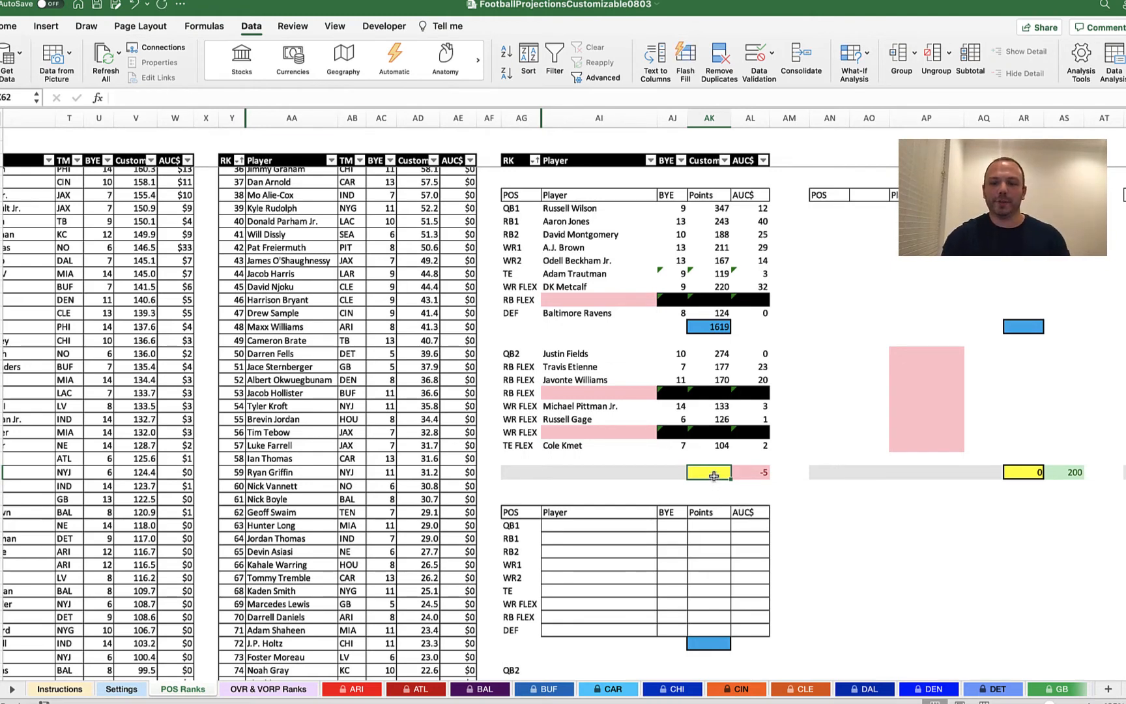
{"action": "type", "text": "=sumif"}
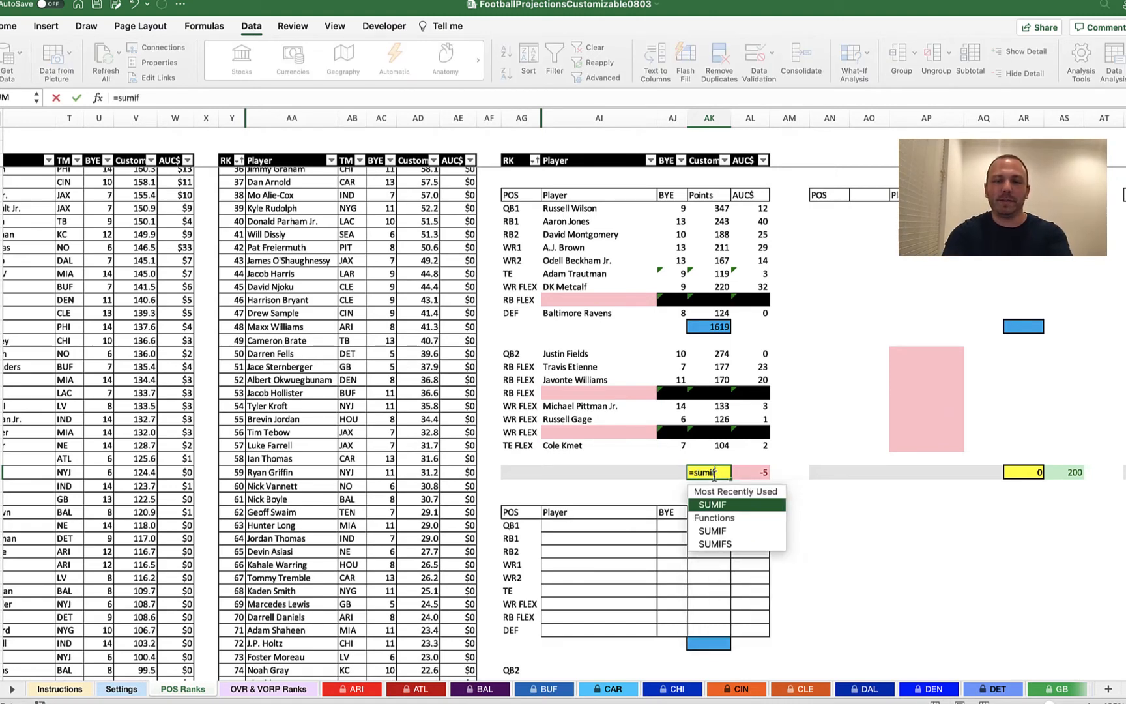
{"action": "double_click", "coordinate": [723, 509]}
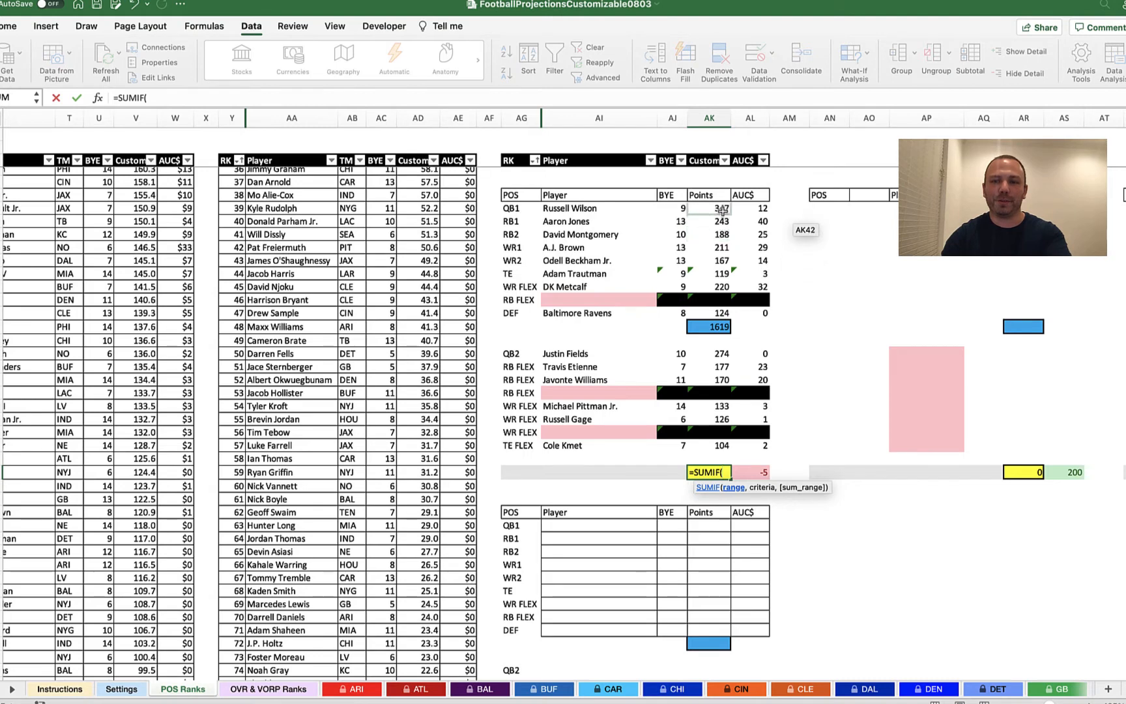
Try to give the SUMIF two separate point ranges, AK42:AK50 for starters and AK53:AK60 for the bench.
{"action": "left_click_drag", "start_coordinate": [721, 210], "coordinate": [714, 306]}
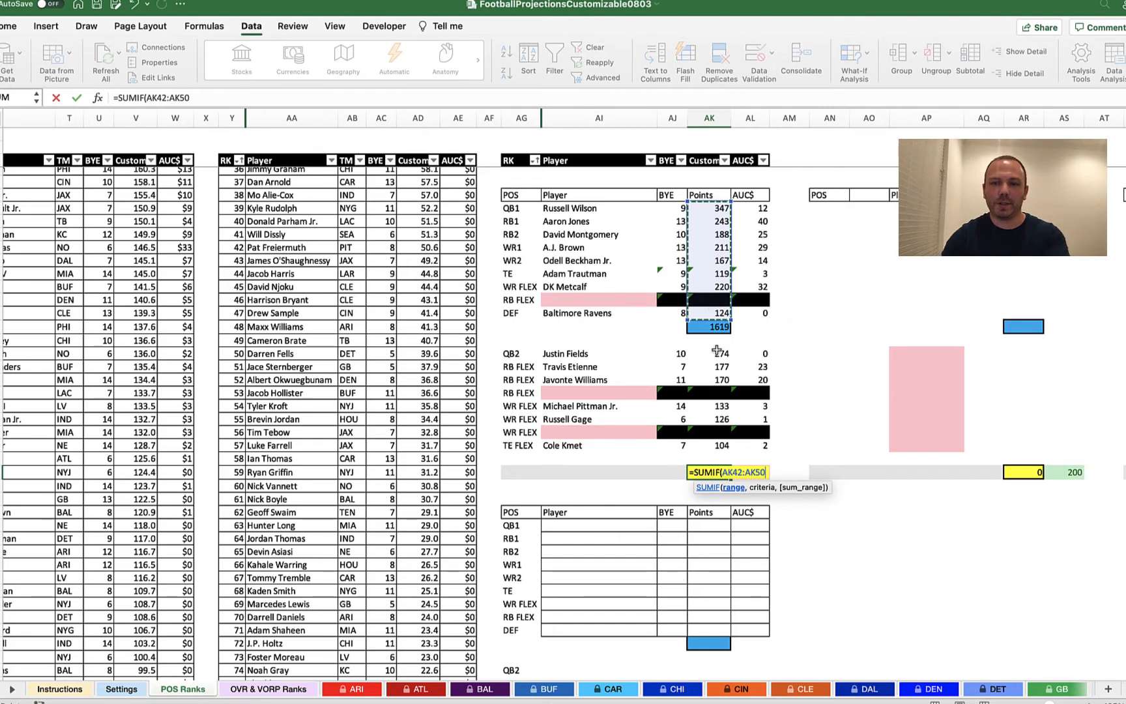
{"action": "type", "text": ","}
{"action": "left_click_drag", "start_coordinate": [717, 353], "coordinate": [713, 443]}
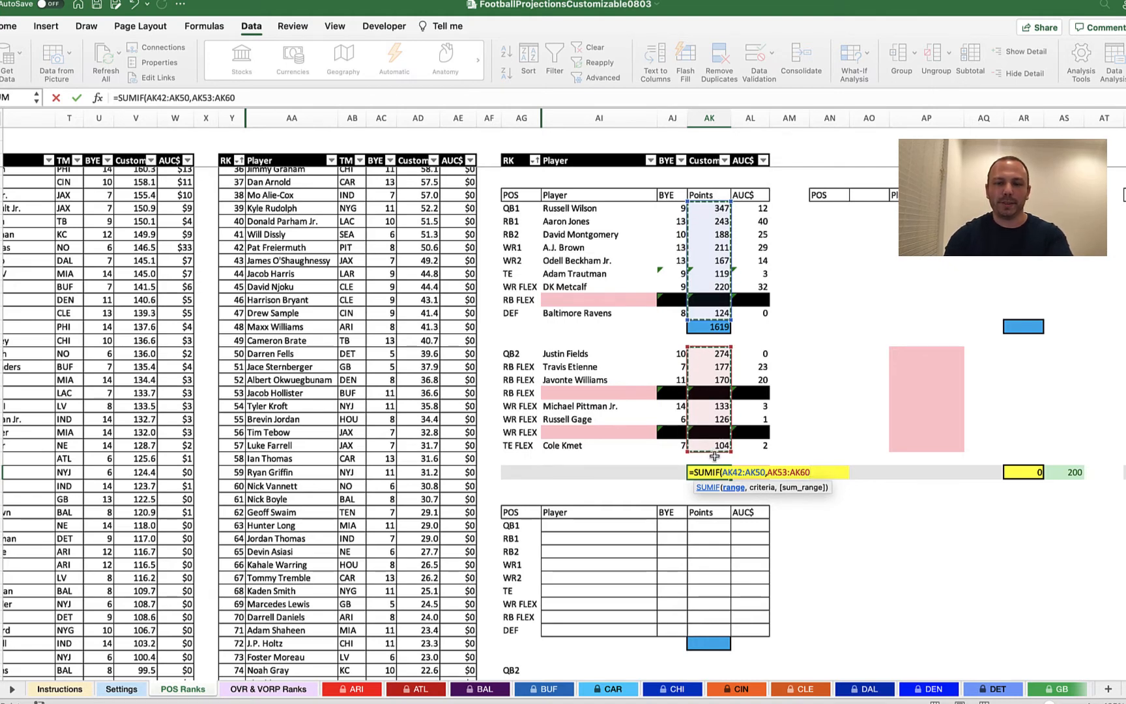
{"action": "type", "text": ","}
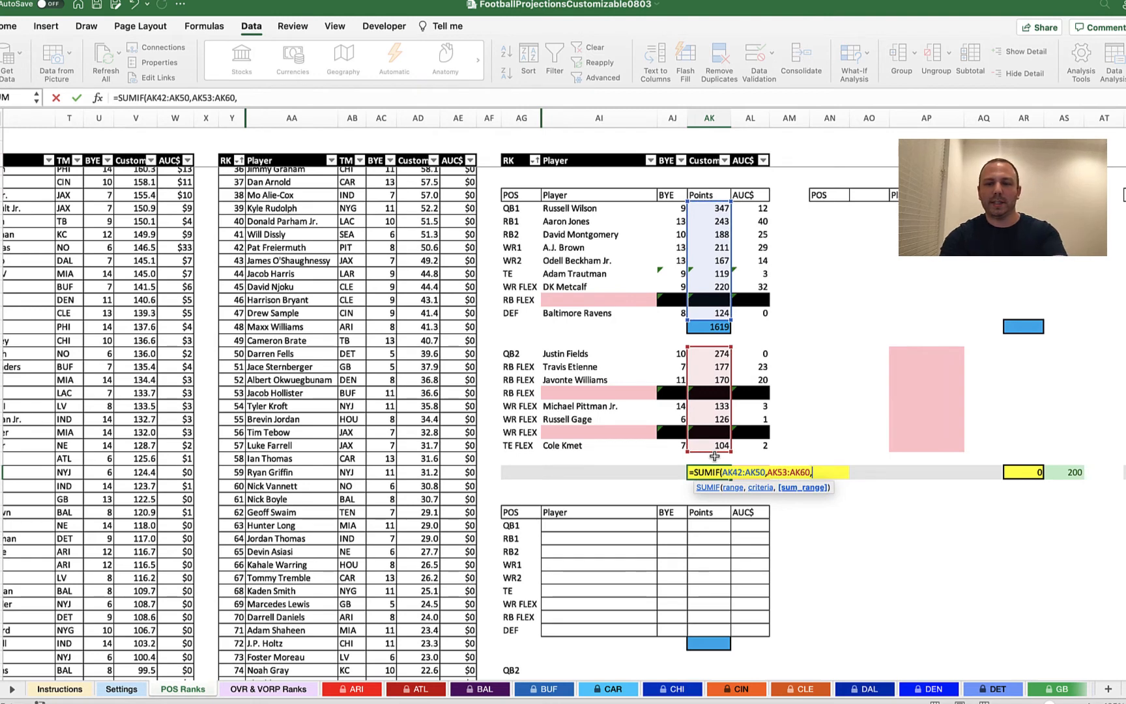
Remove both point ranges from the unfinished SUMIF formula in AK62.
{"action": "key", "text": "BackSpace"}
{"action": "key", "text": "BackSpace"}
{"action": "key", "text": "BackSpace"}
{"action": "key", "text": "BackSpace"}
{"action": "key", "text": "BackSpace"}
{"action": "key", "text": "BackSpace"}
{"action": "key", "text": "BackSpace"}
{"action": "key", "text": "BackSpace"}
{"action": "key", "text": "BackSpace"}
{"action": "key", "text": "BackSpace"}
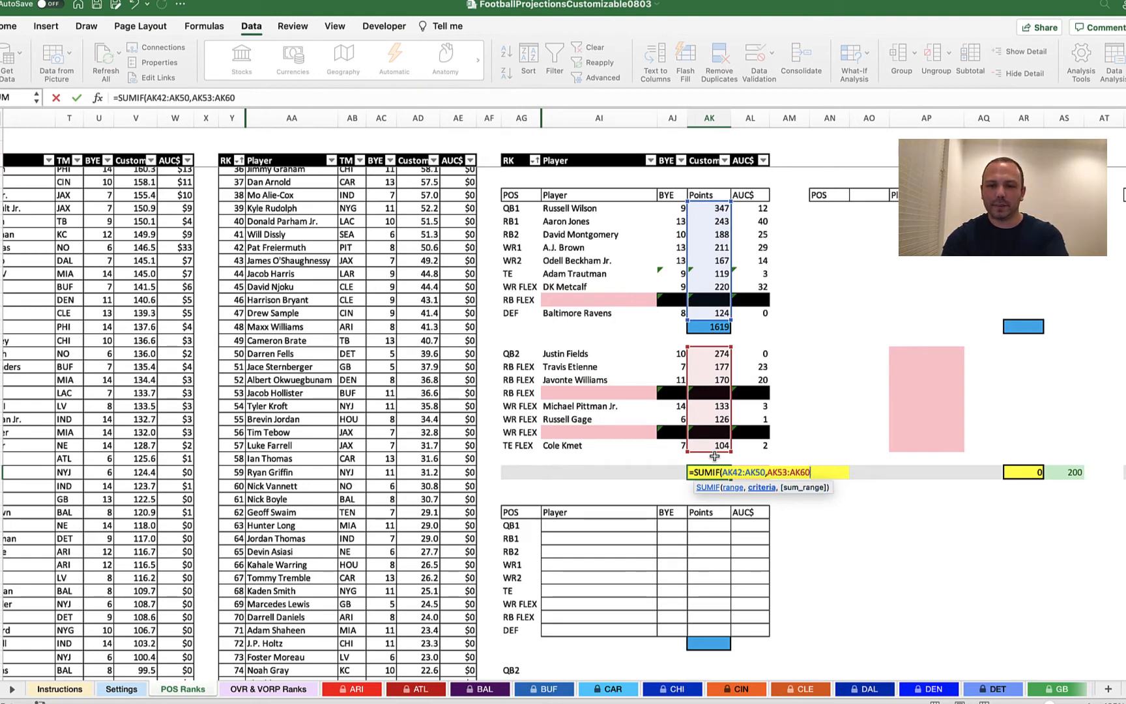
{"action": "type", "text": "AK"}
{"action": "key", "text": "BackSpace"}
{"action": "key", "text": "BackSpace"}
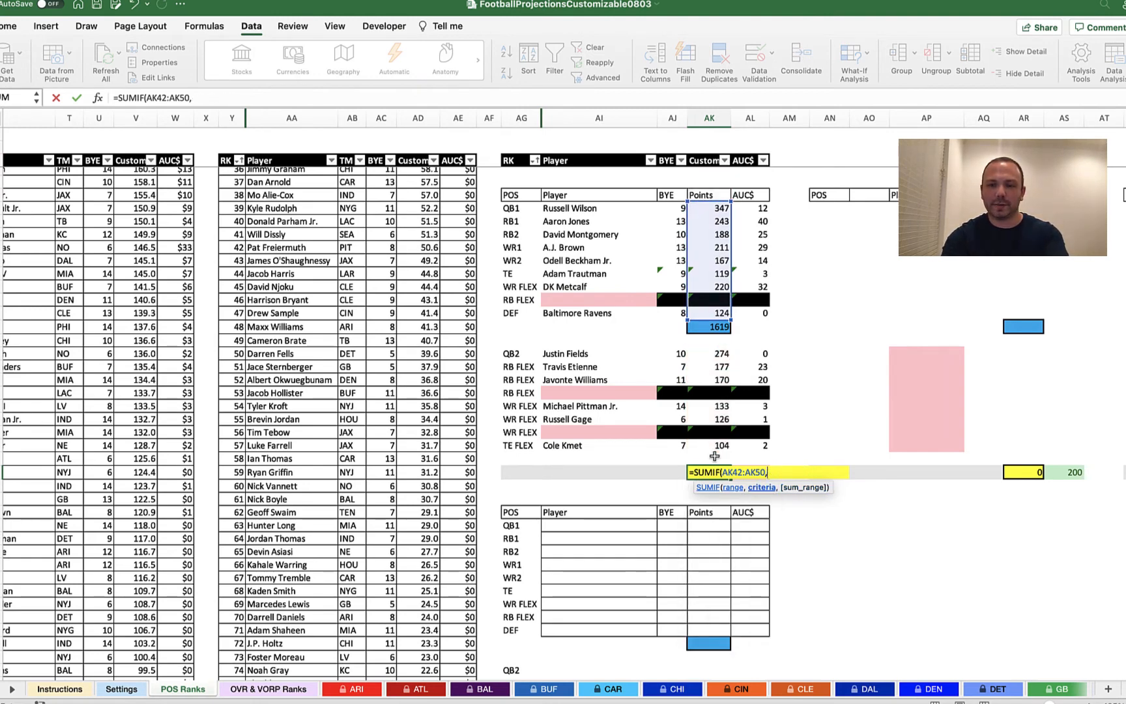
{"action": "key", "text": "BackSpace"}
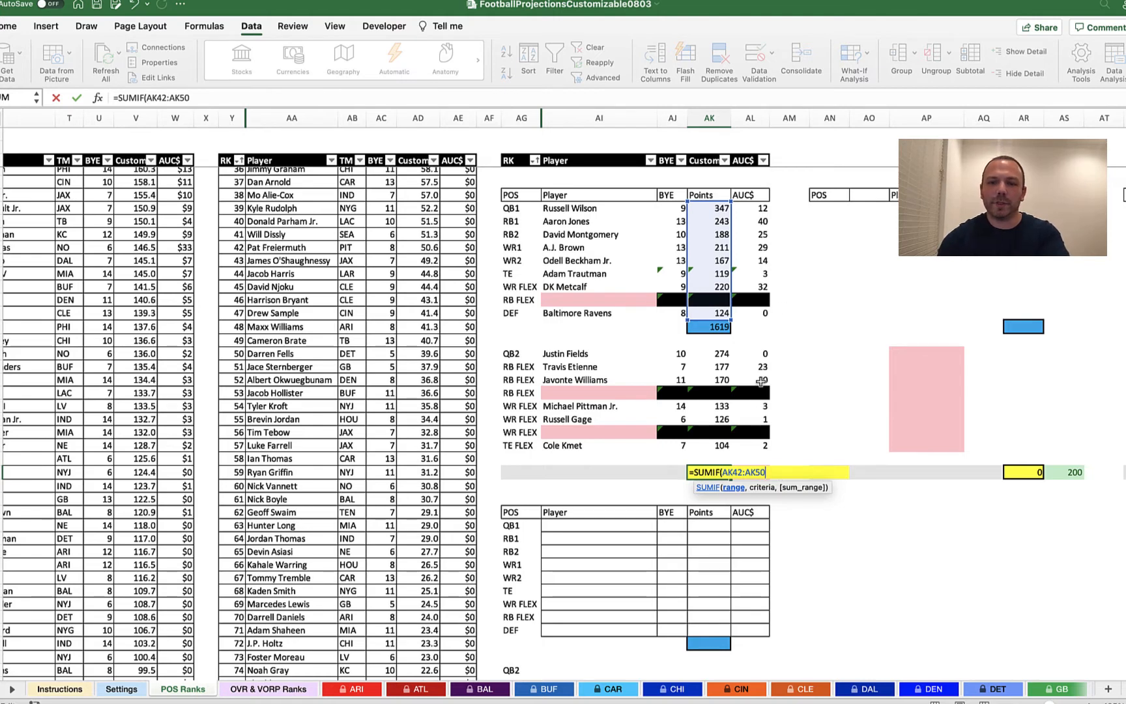
{"action": "key", "text": "BackSpace"}
{"action": "key", "text": "BackSpace"}
{"action": "key", "text": "BackSpace"}
{"action": "key", "text": "BackSpace"}
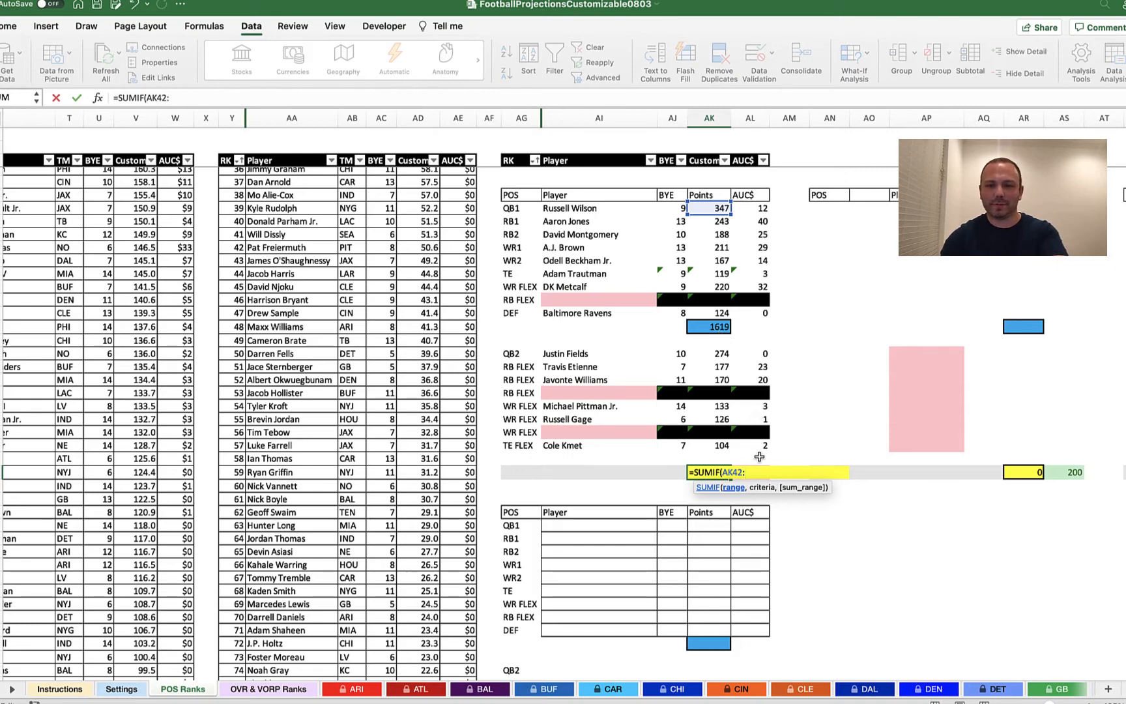
{"action": "key", "text": "BackSpace"}
{"action": "key", "text": "BackSpace"}
{"action": "key", "text": "BackSpace"}
{"action": "key", "text": "BackSpace"}
{"action": "key", "text": "BackSpace"}
{"action": "key", "text": "BackSpace"}
{"action": "key", "text": "BackSpace"}
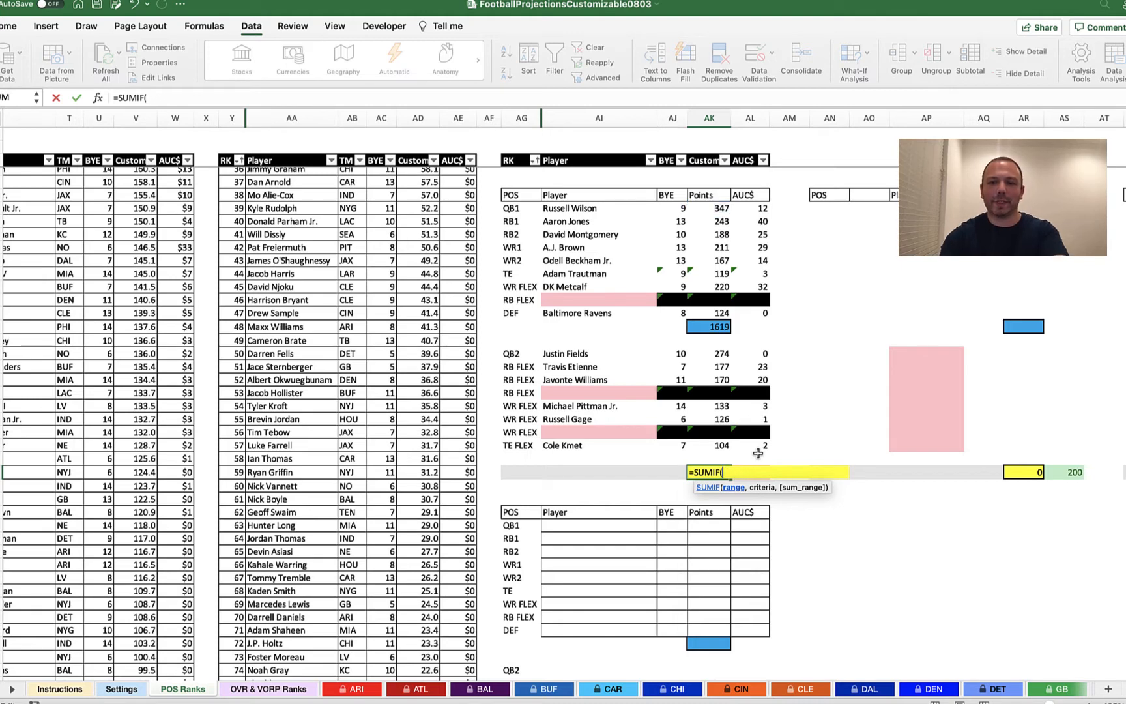
Try SUMIFS in AK62 with the whole Points range AK42:AK60, and change the function back to SUMIF.
{"action": "type", "text": "FS"}
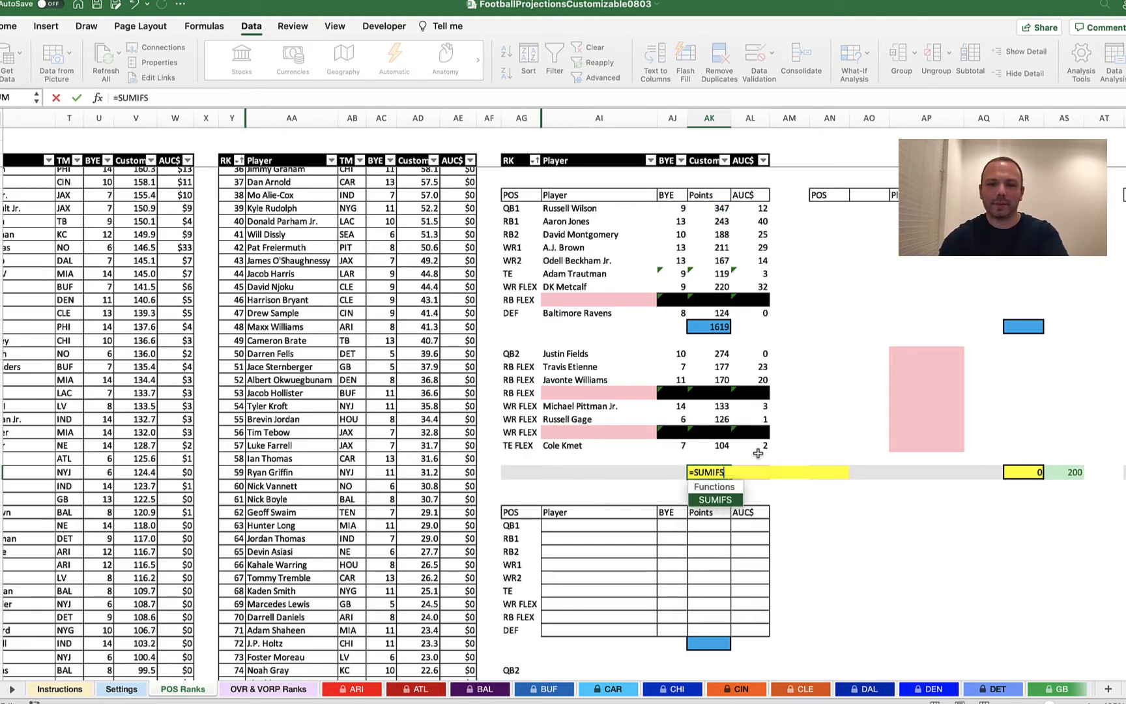
{"action": "double_click", "coordinate": [726, 497]}
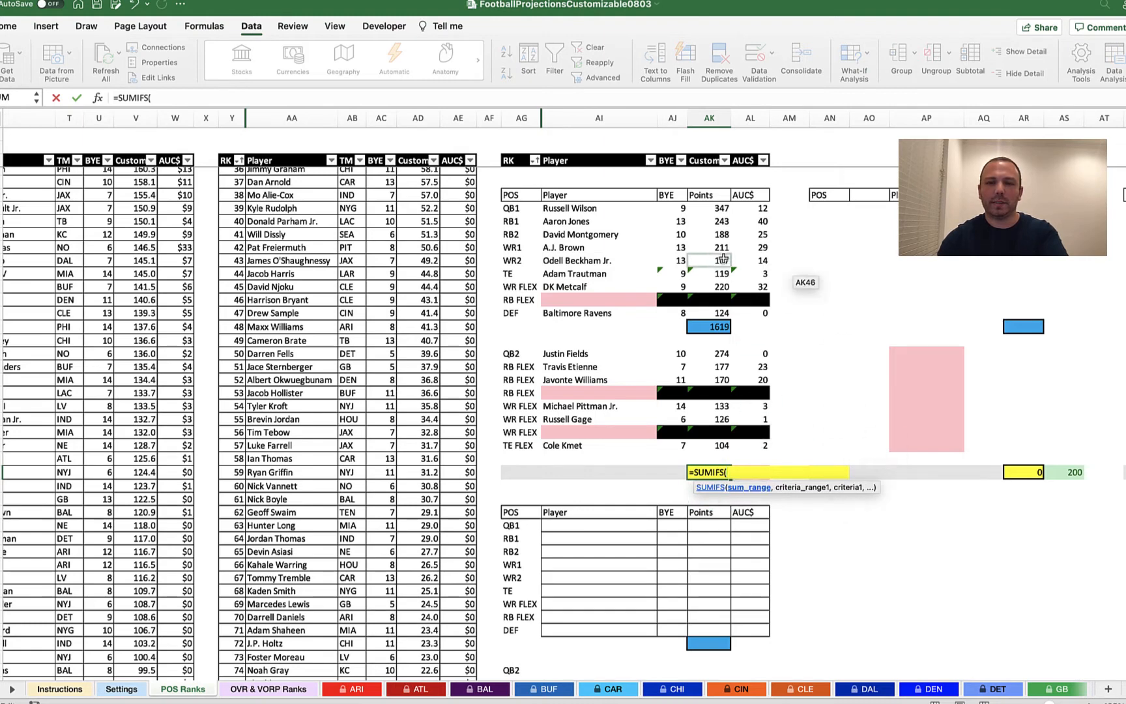
{"action": "left_click_drag", "start_coordinate": [716, 209], "coordinate": [715, 441]}
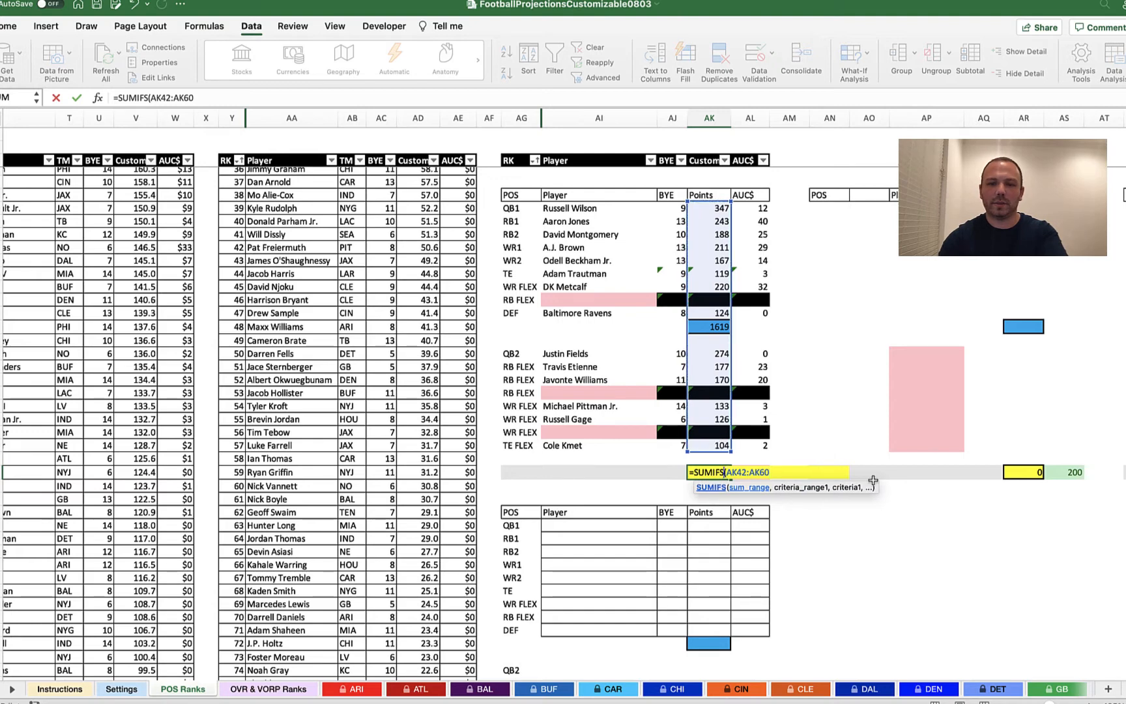
{"action": "key", "text": "BackSpace"}
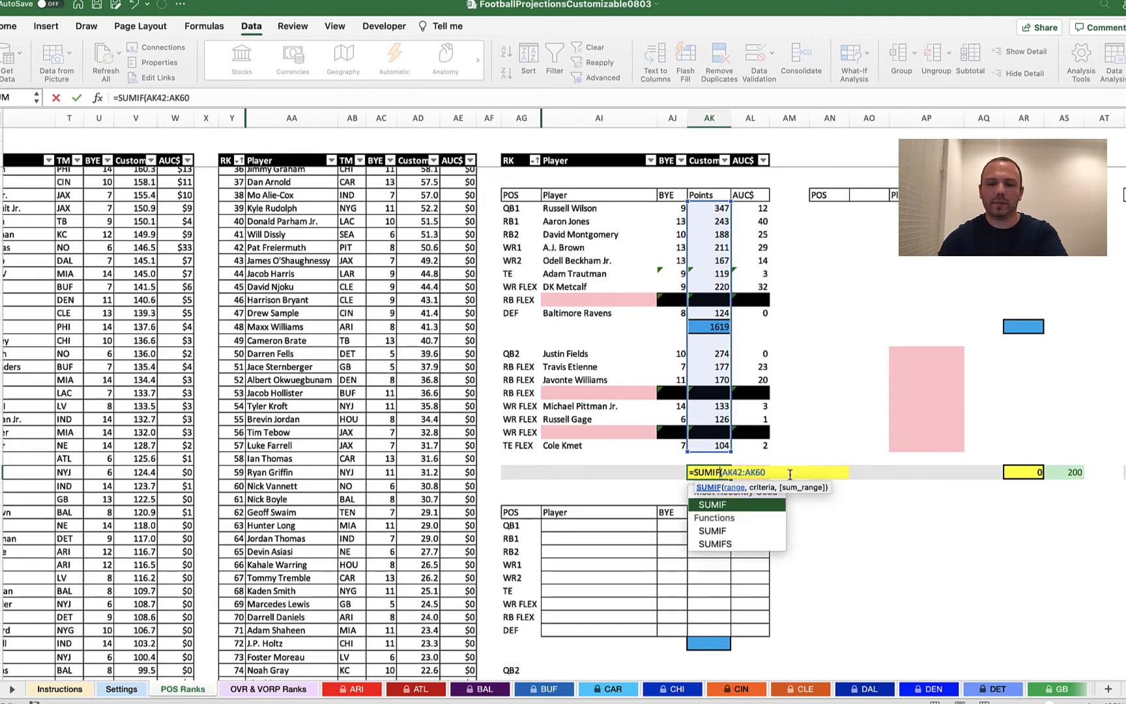
{"action": "left_click", "coordinate": [787, 474]}
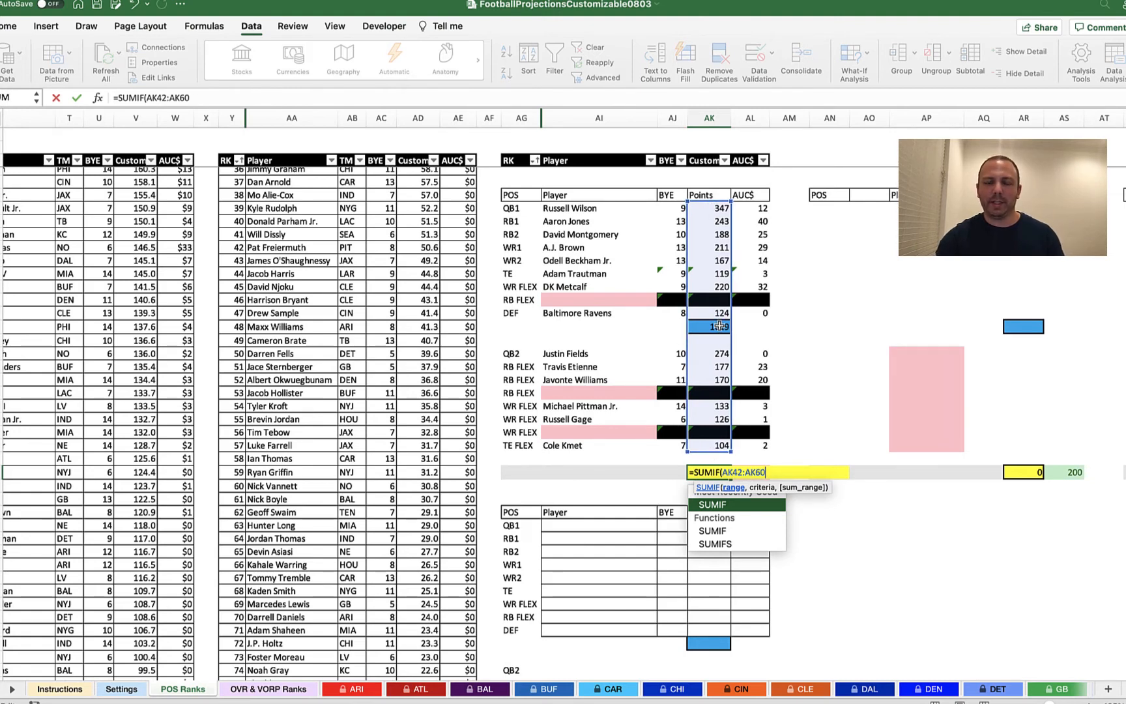
Add the criterion ">0" to AK62's SUMIF and subtract the starters' total AK51 from its result.
{"action": "type", "text": ",\">0"}
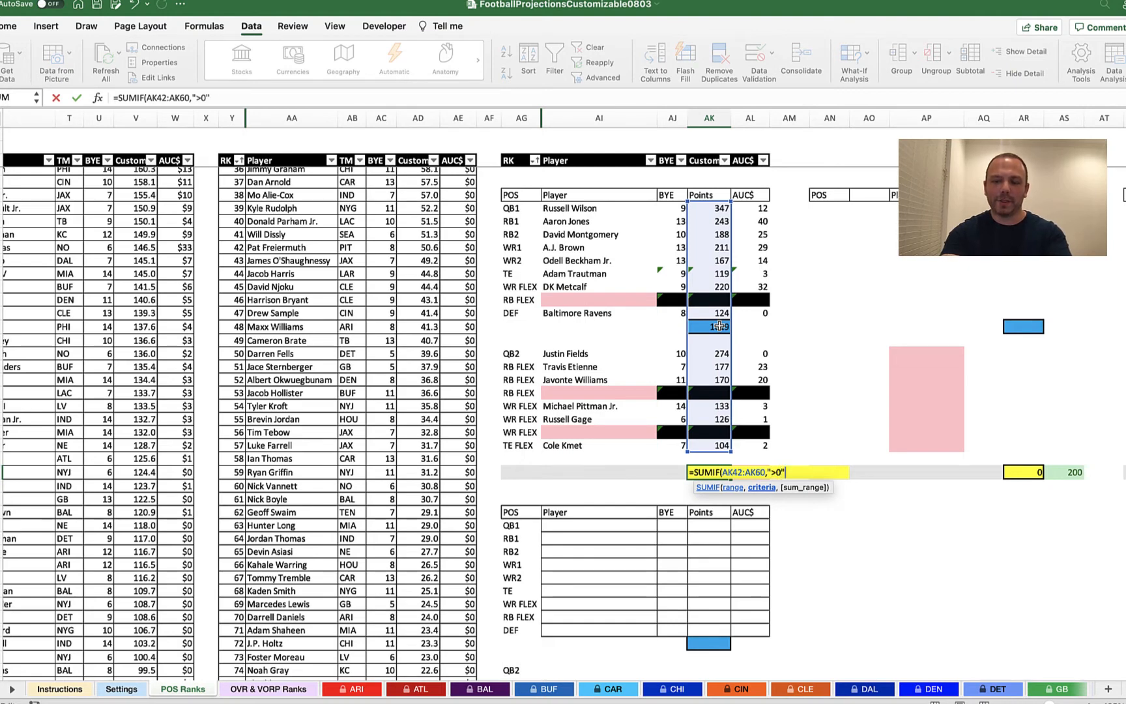
{"action": "type", "text": ")-"}
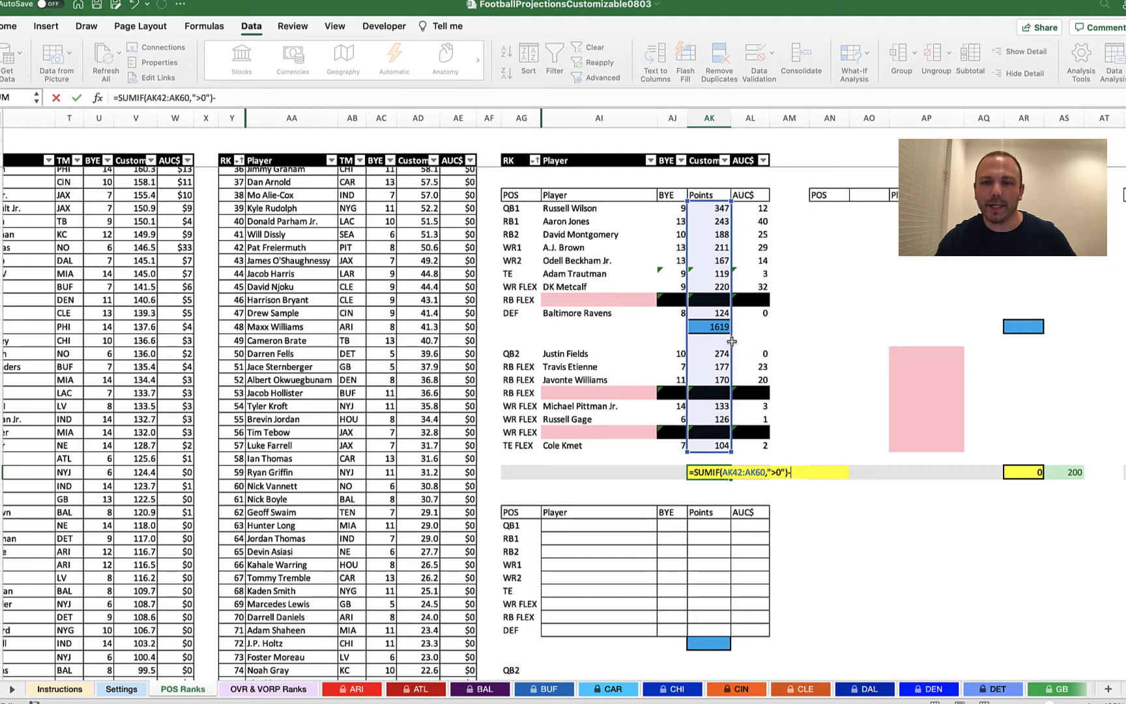
{"action": "left_click", "coordinate": [719, 326]}
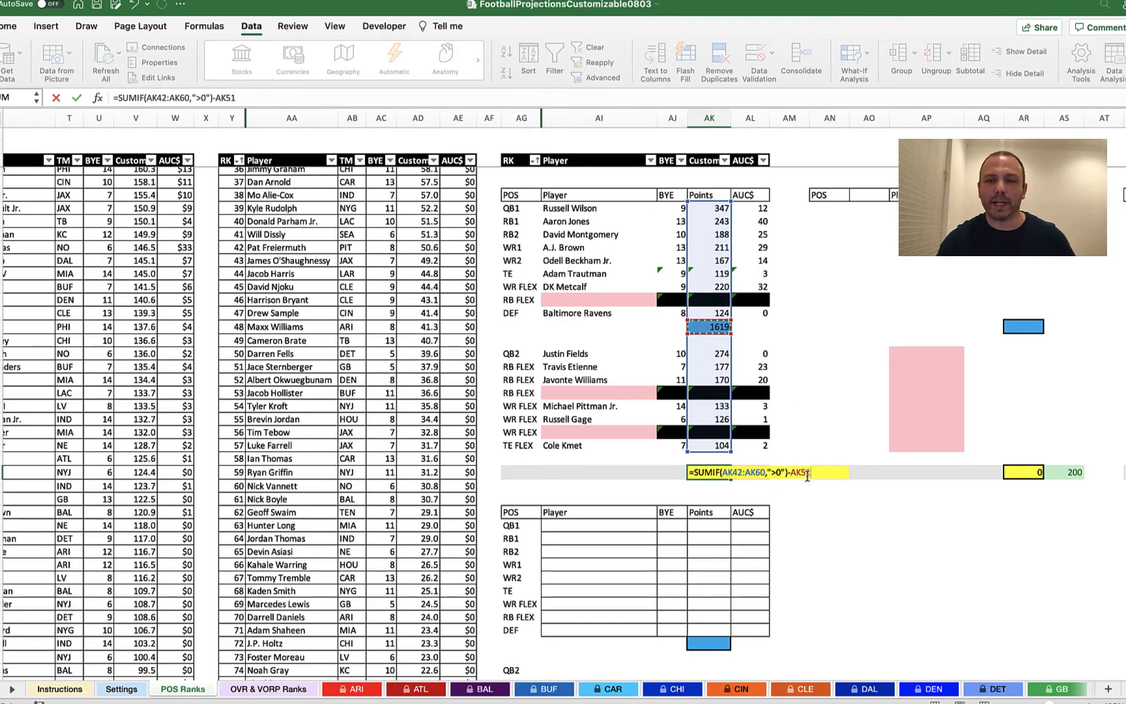
{"action": "key", "text": "Return"}
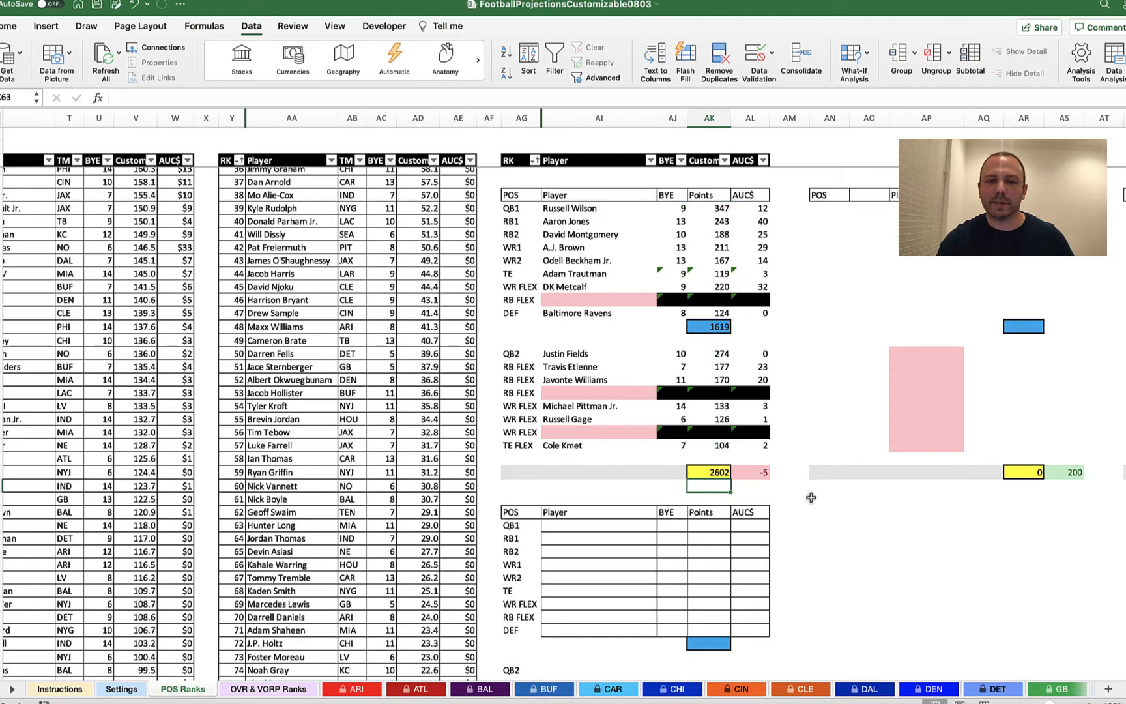
Clear the remaining auction budget cell AL62 and begin a new formula there as 200 minus a SUMIF.
{"action": "left_click", "coordinate": [822, 376]}
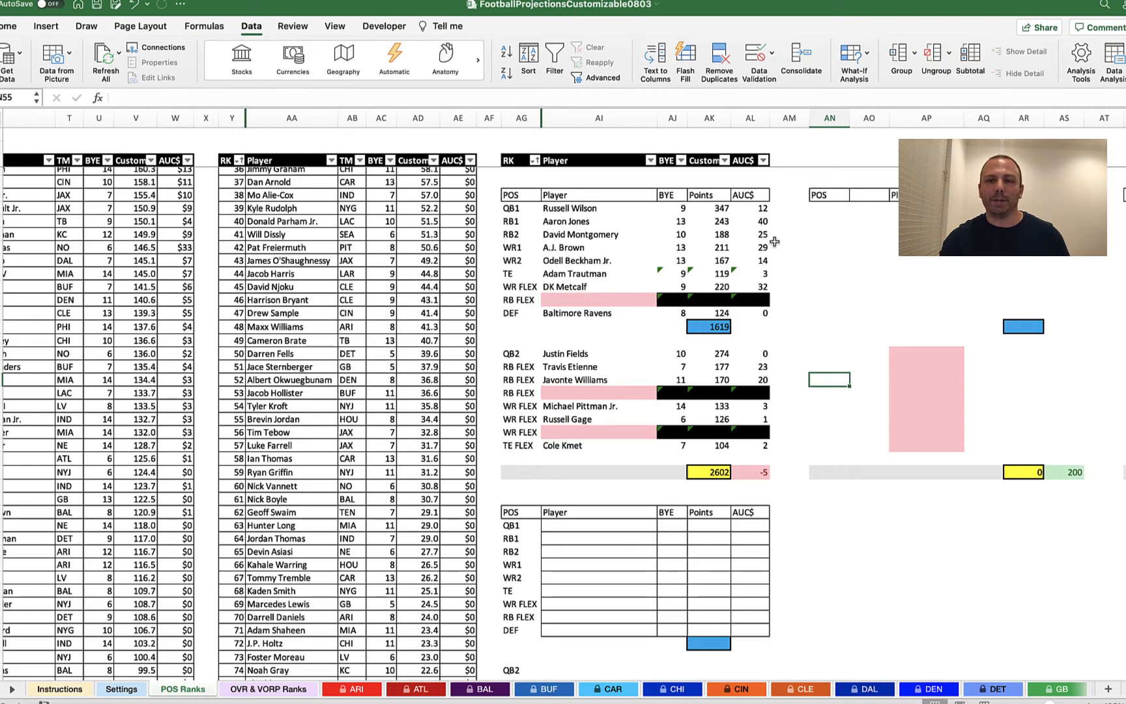
{"action": "left_click", "coordinate": [756, 473]}
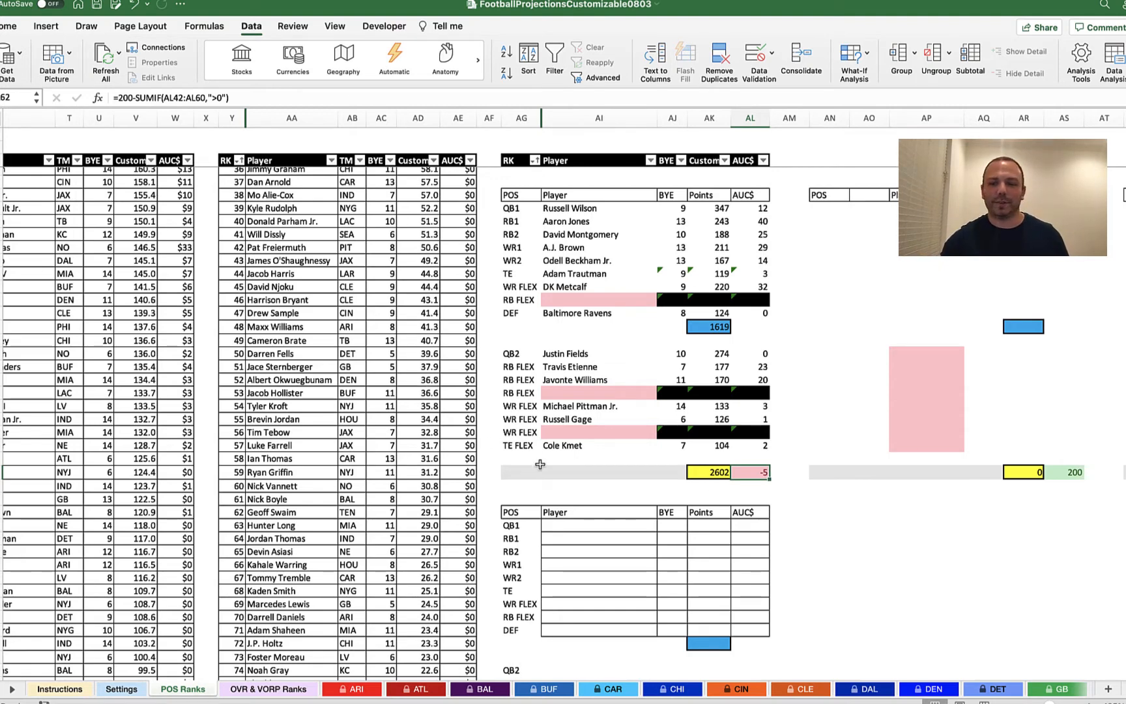
{"action": "key", "text": "Delete"}
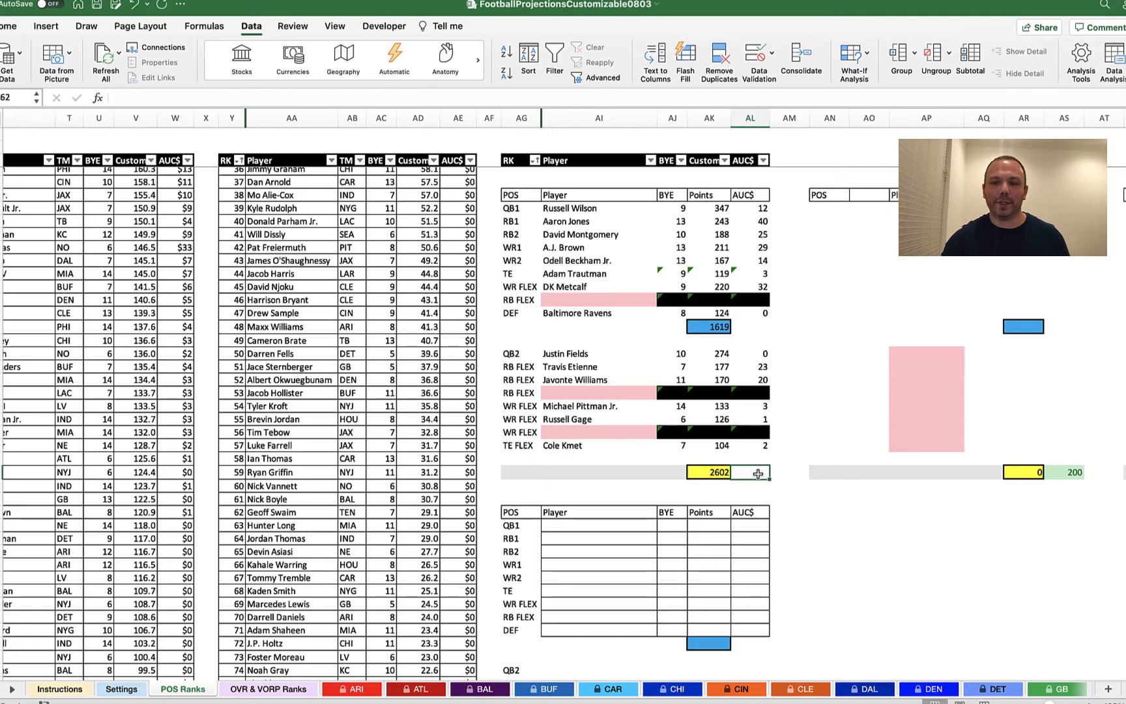
{"action": "type", "text": "=200"}
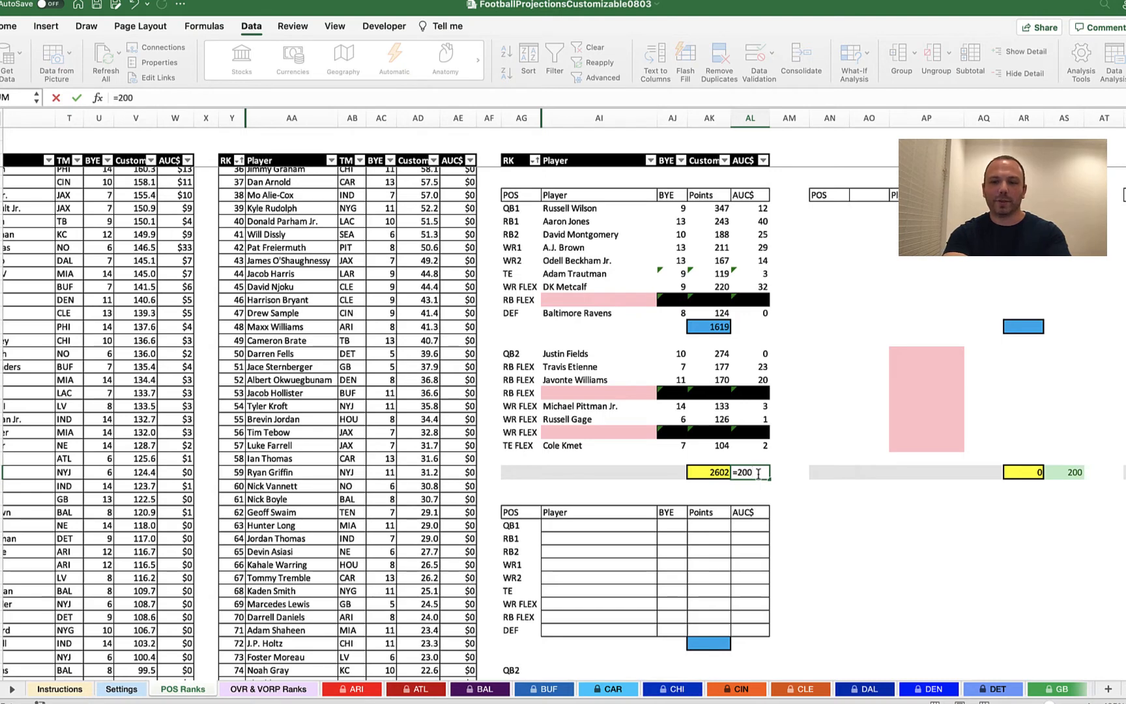
{"action": "type", "text": "-"}
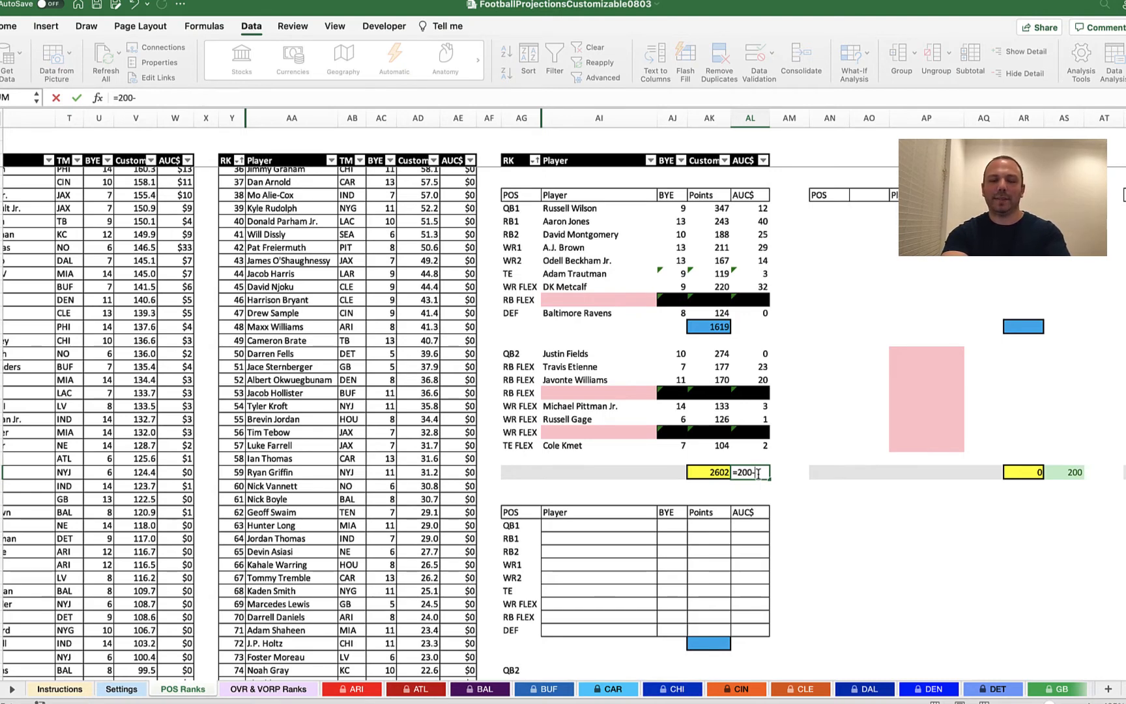
{"action": "type", "text": "sum"}
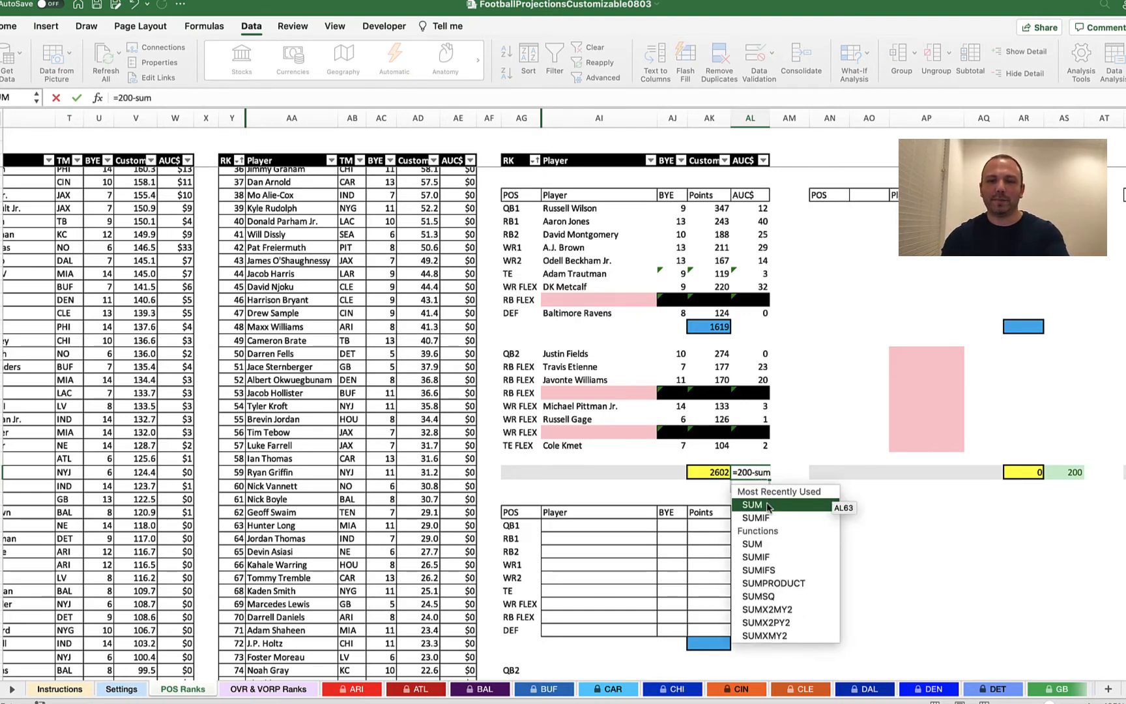
{"action": "double_click", "coordinate": [767, 506]}
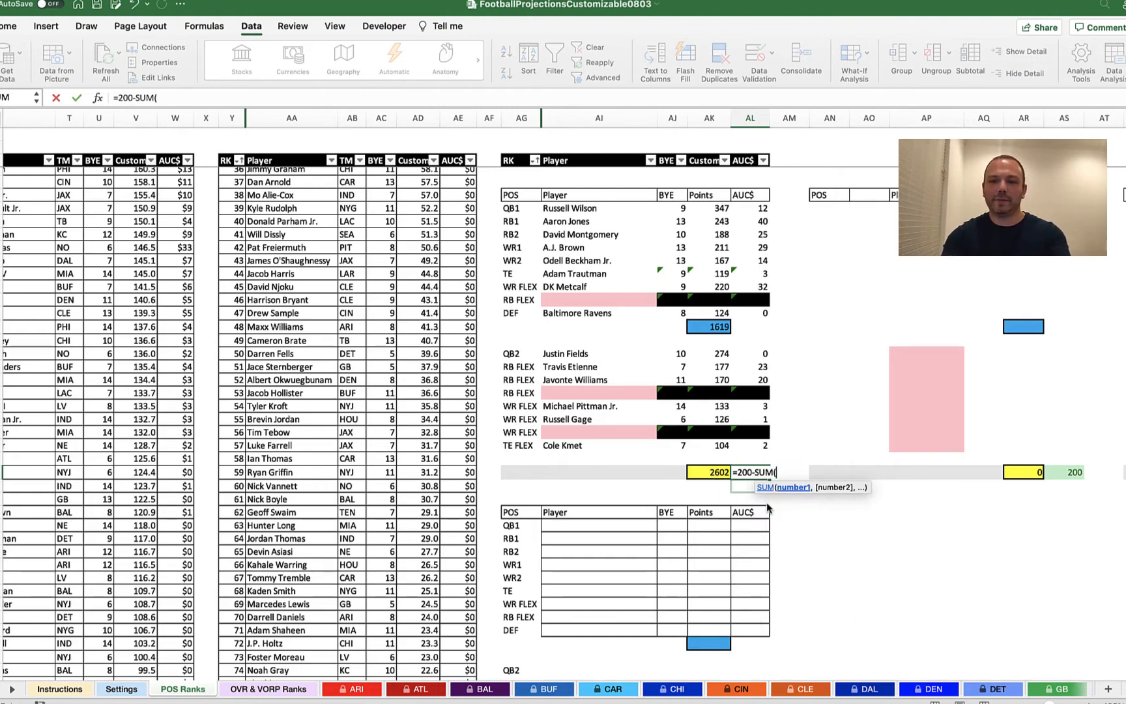
{"action": "key", "text": "BackSpace"}
{"action": "type", "text": "IF"}
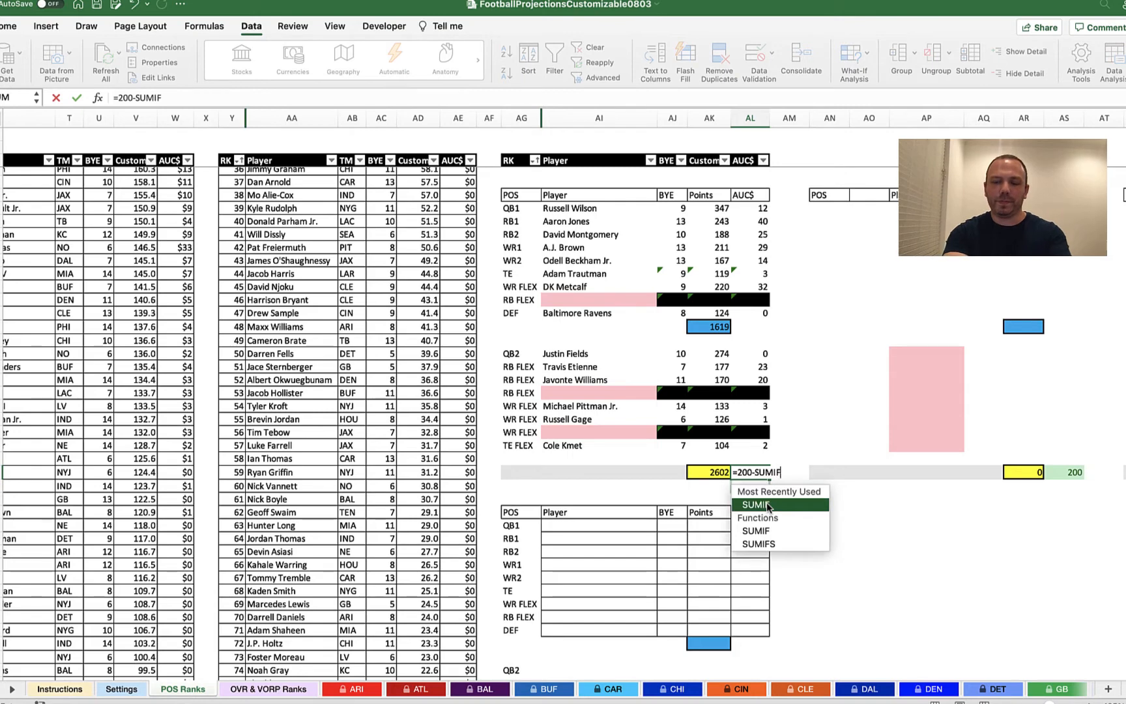
{"action": "double_click", "coordinate": [756, 504]}
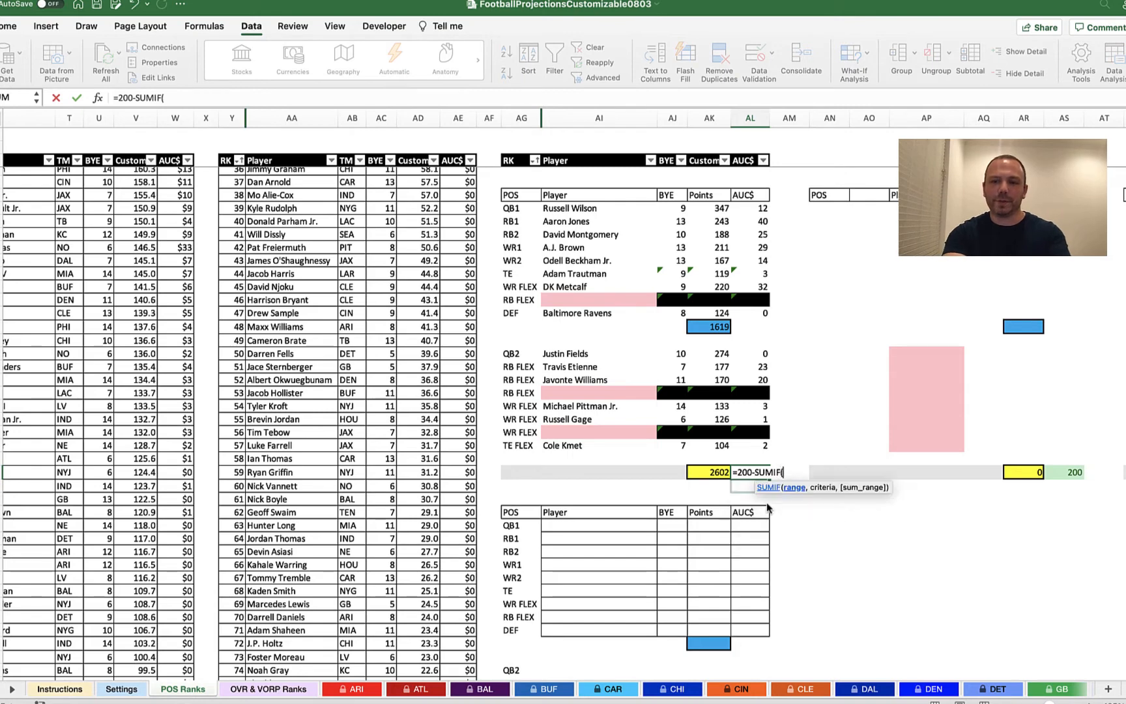
Complete AL62's SUMIF with the auction cost range AL42:AL60 and the criterion ">0".
{"action": "left_click", "coordinate": [759, 208]}
{"action": "left_click_drag", "start_coordinate": [760, 208], "coordinate": [761, 440]}
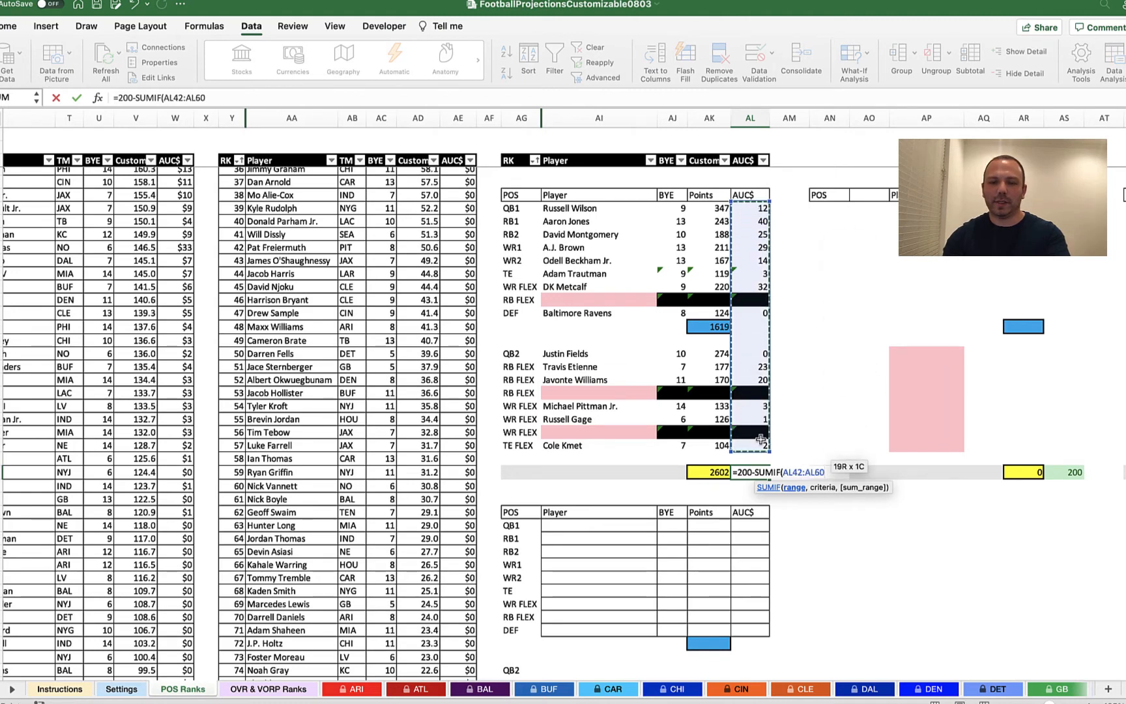
{"action": "type", "text": ","}
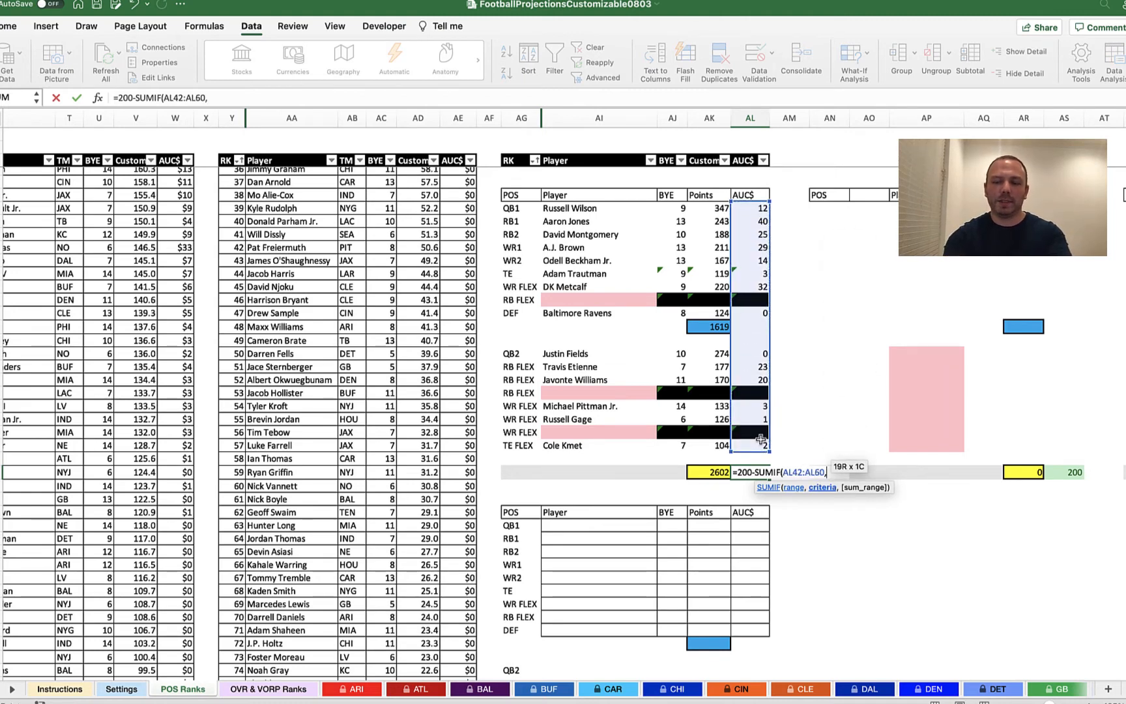
{"action": "type", "text": "\">0\""}
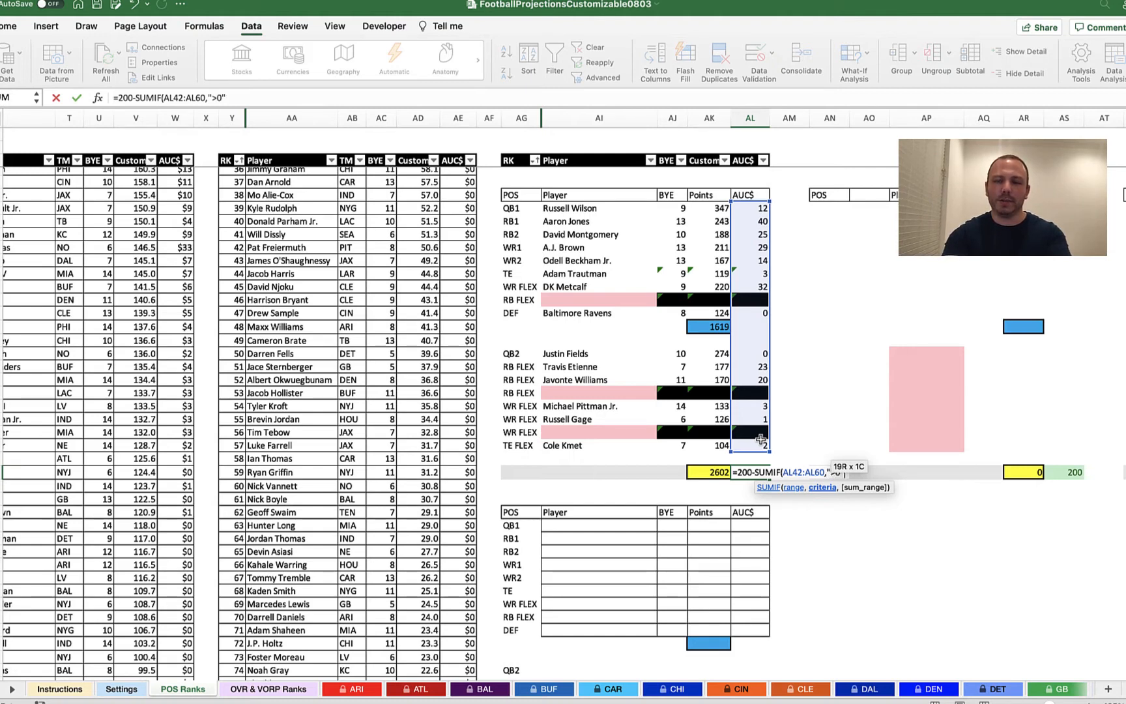
{"action": "type", "text": ">0\")"}
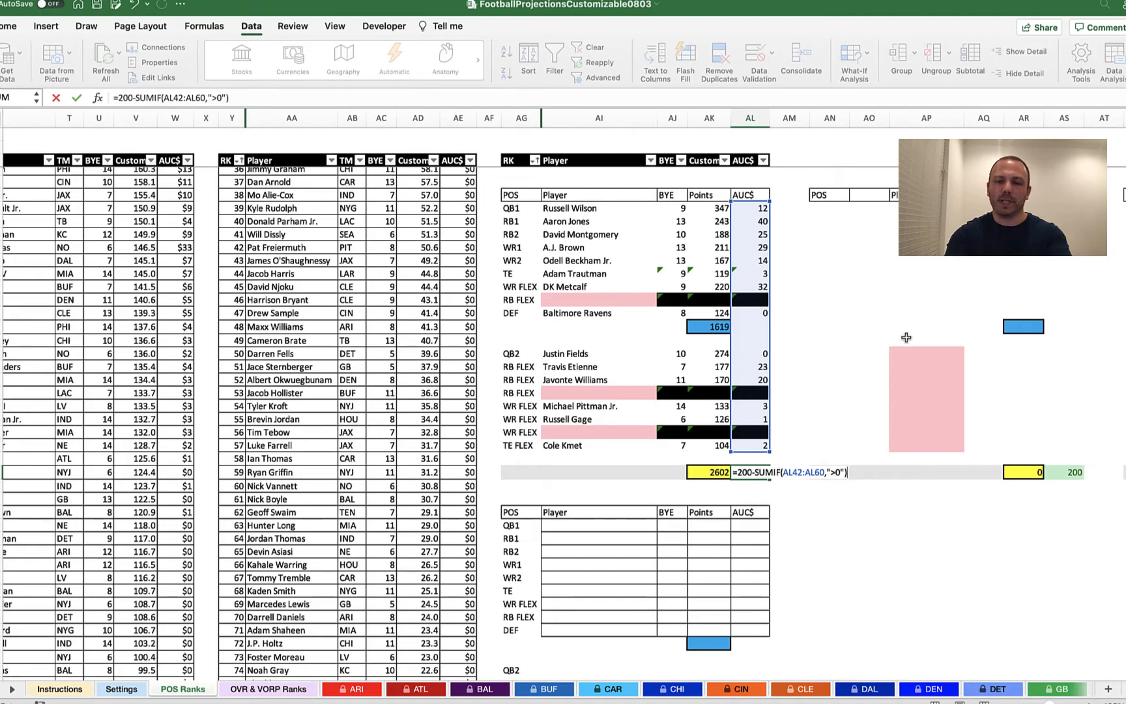
{"action": "key", "text": "Return"}
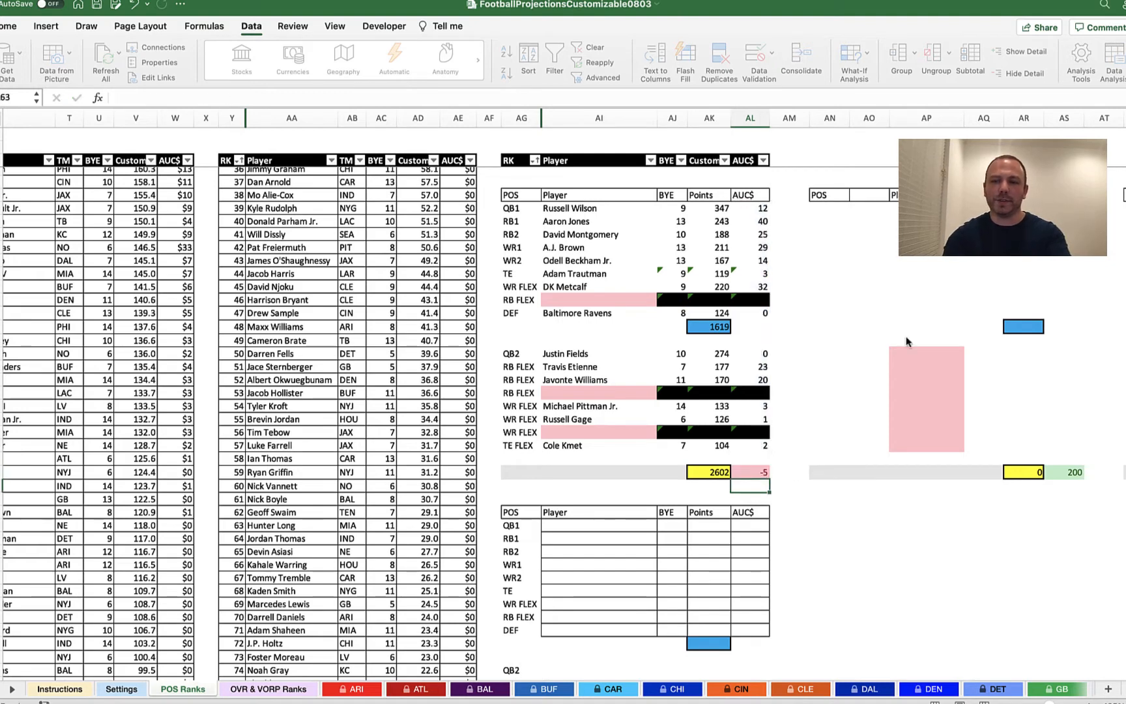
Add a conditional formatting rule to AL62 giving values greater than 0 a green fill with dark green text.
{"action": "left_click", "coordinate": [758, 471]}
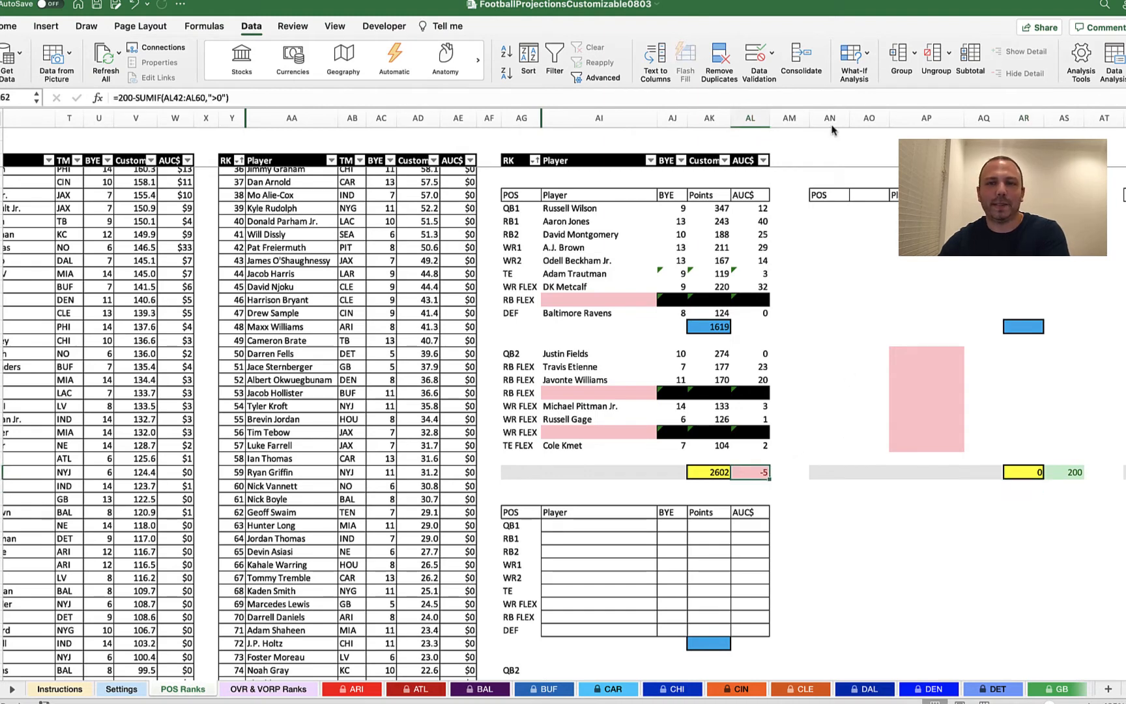
{"action": "left_click", "coordinate": [9, 26]}
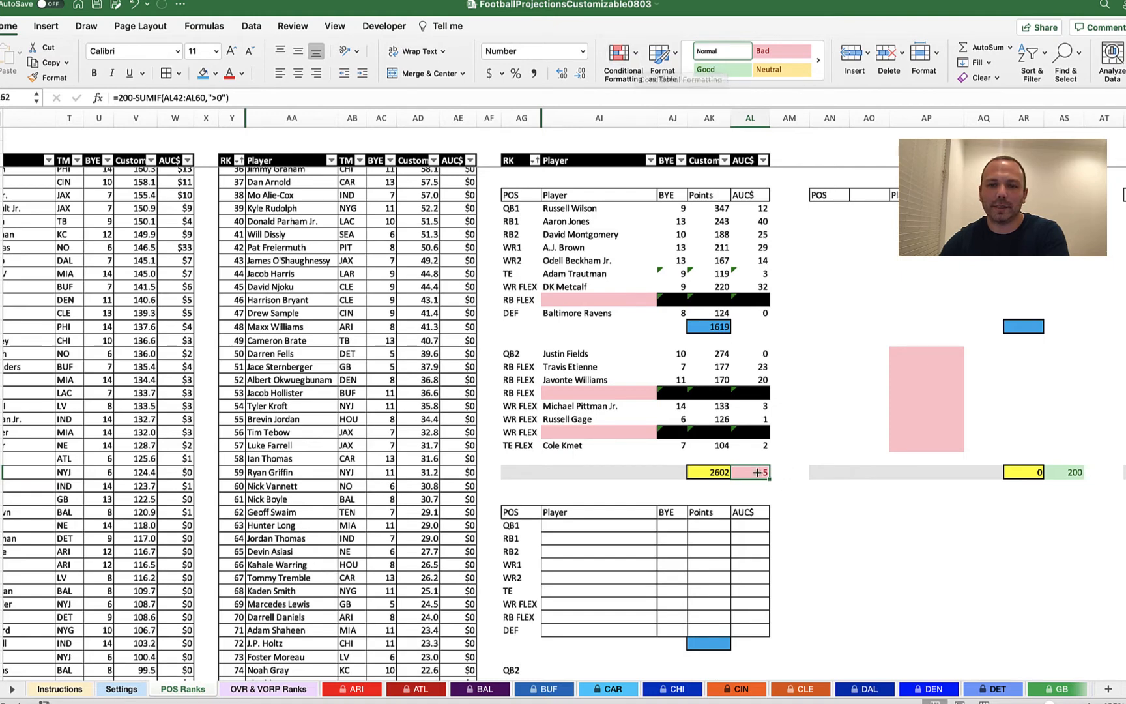
{"action": "left_click", "coordinate": [626, 59]}
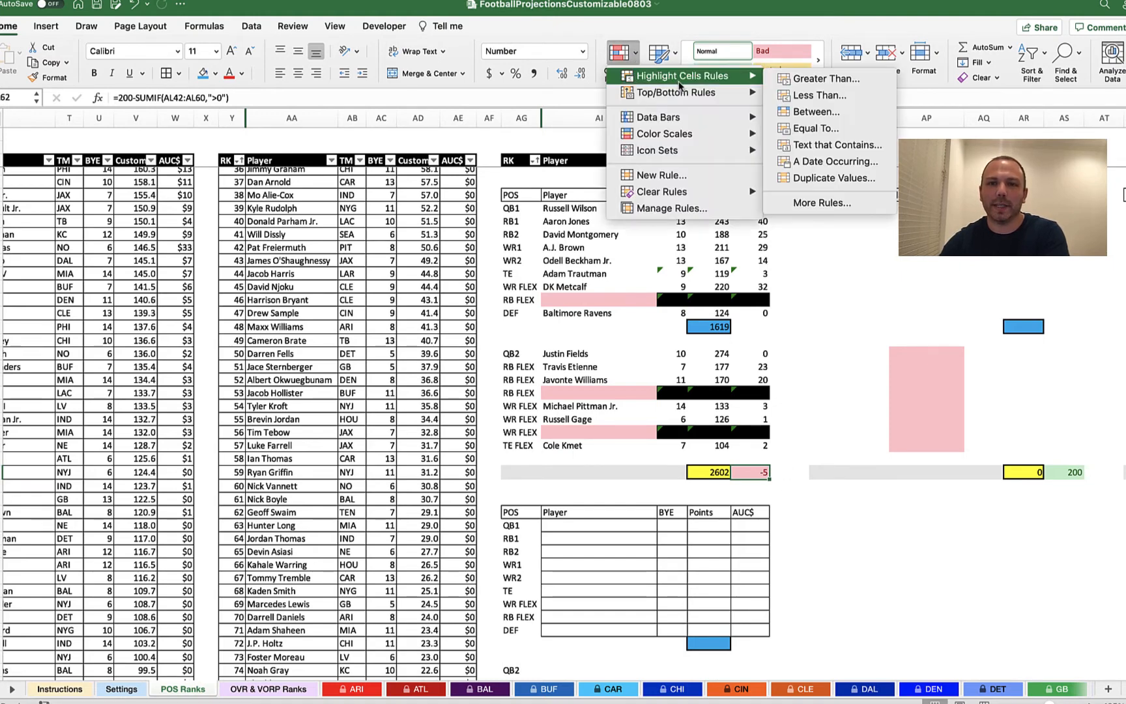
{"action": "mouse_move", "coordinate": [736, 80]}
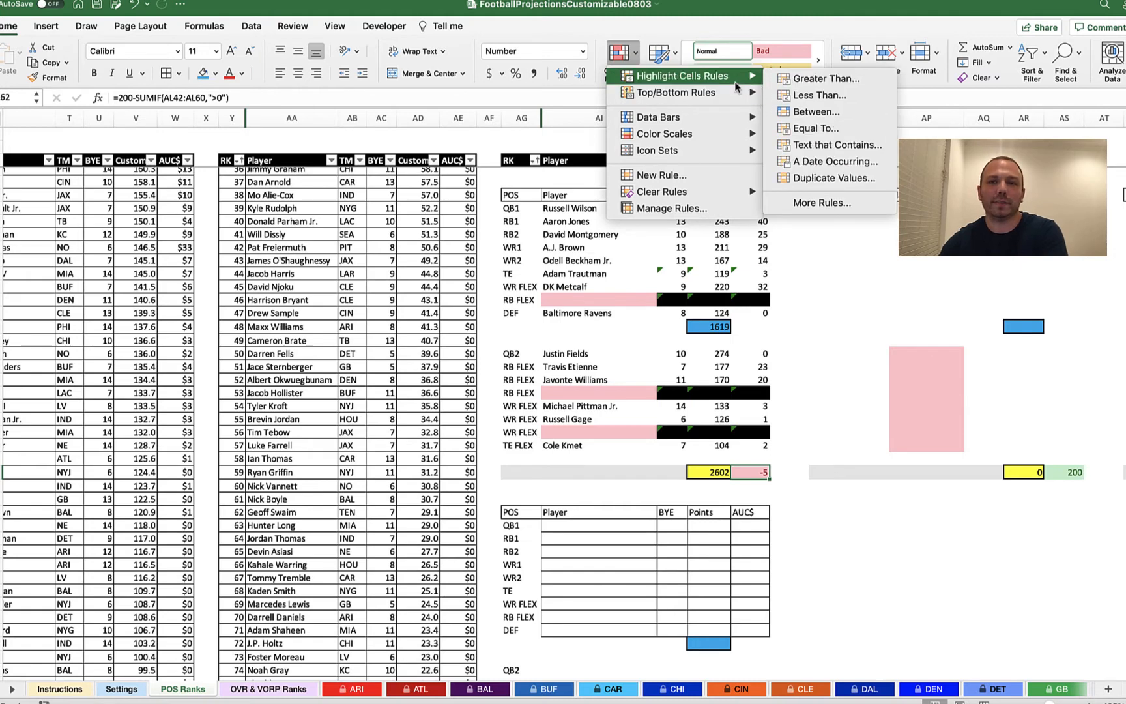
{"action": "left_click", "coordinate": [809, 79]}
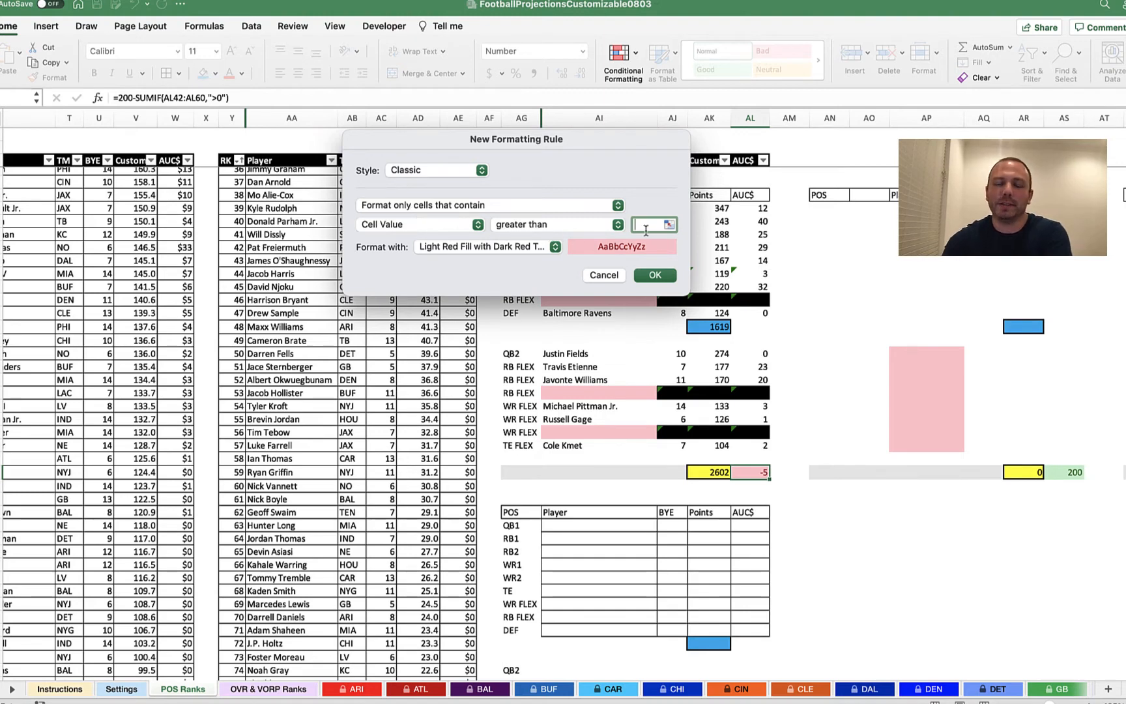
{"action": "left_click", "coordinate": [528, 247]}
{"action": "left_click", "coordinate": [515, 278]}
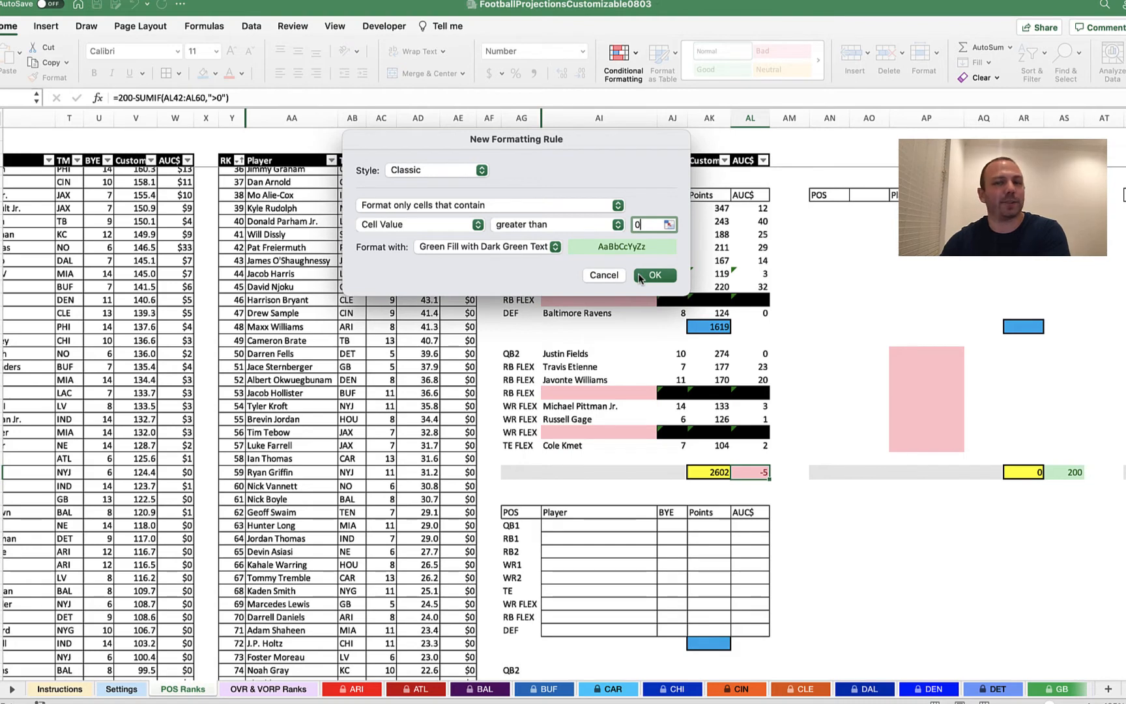
{"action": "left_click", "coordinate": [638, 274]}
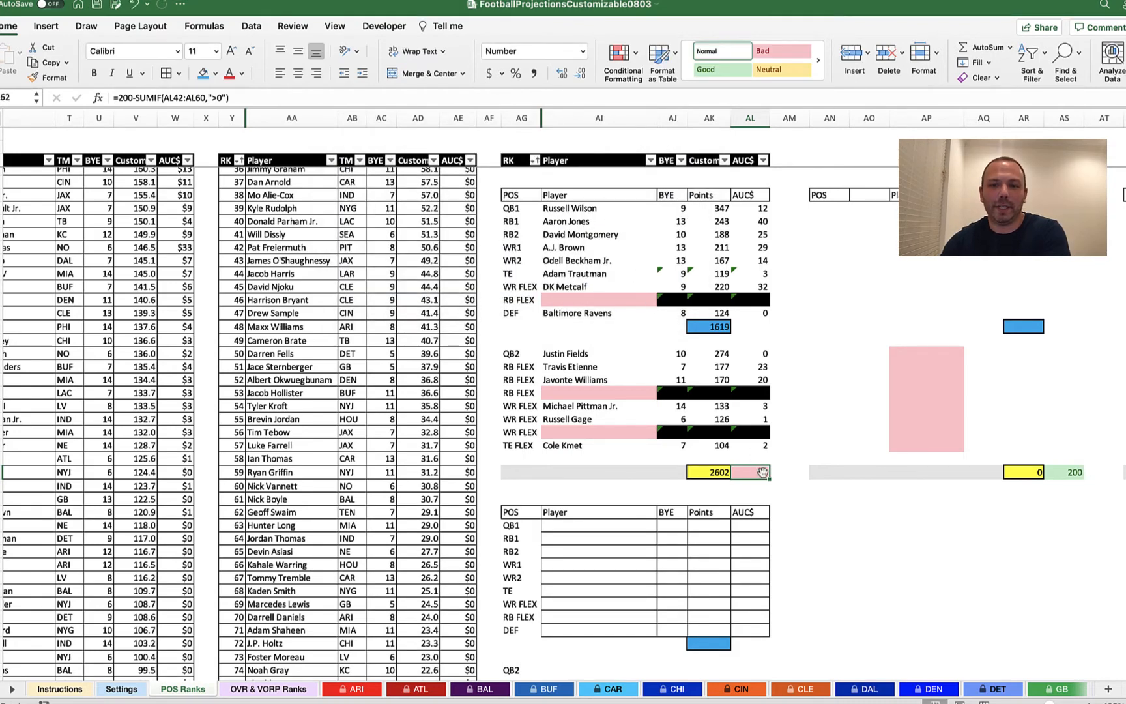
Add a second conditional formatting rule to AL62 giving values less than 0 a light red fill with dark red text.
{"action": "left_click", "coordinate": [620, 54]}
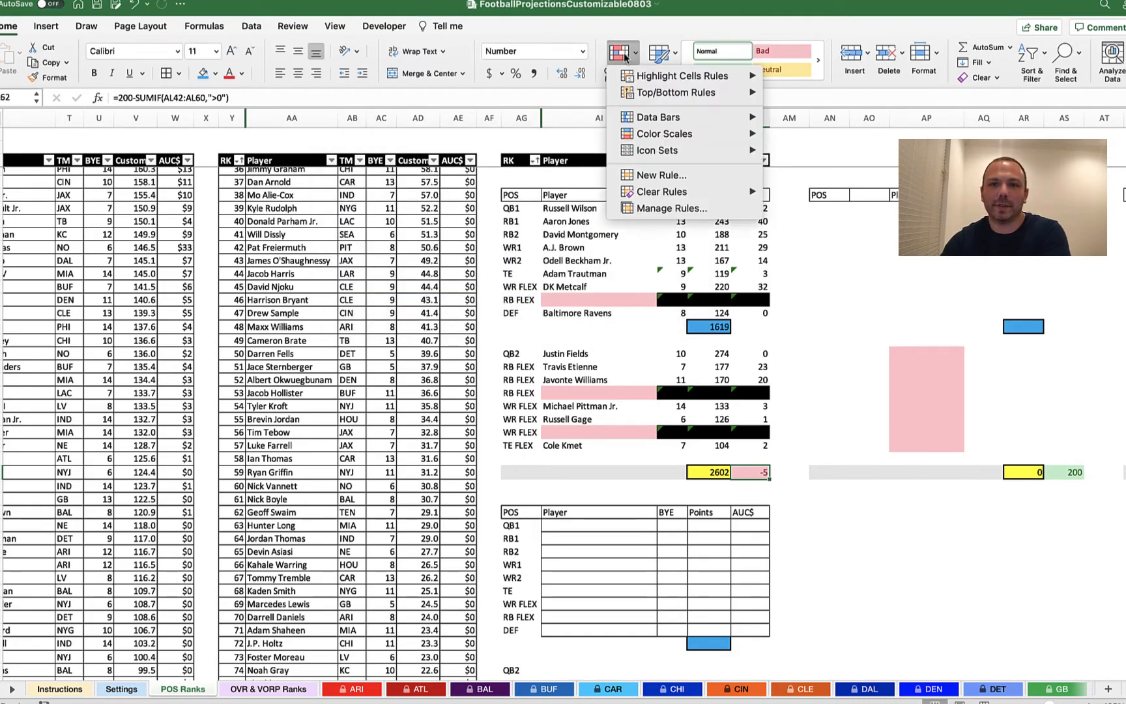
{"action": "mouse_move", "coordinate": [700, 81]}
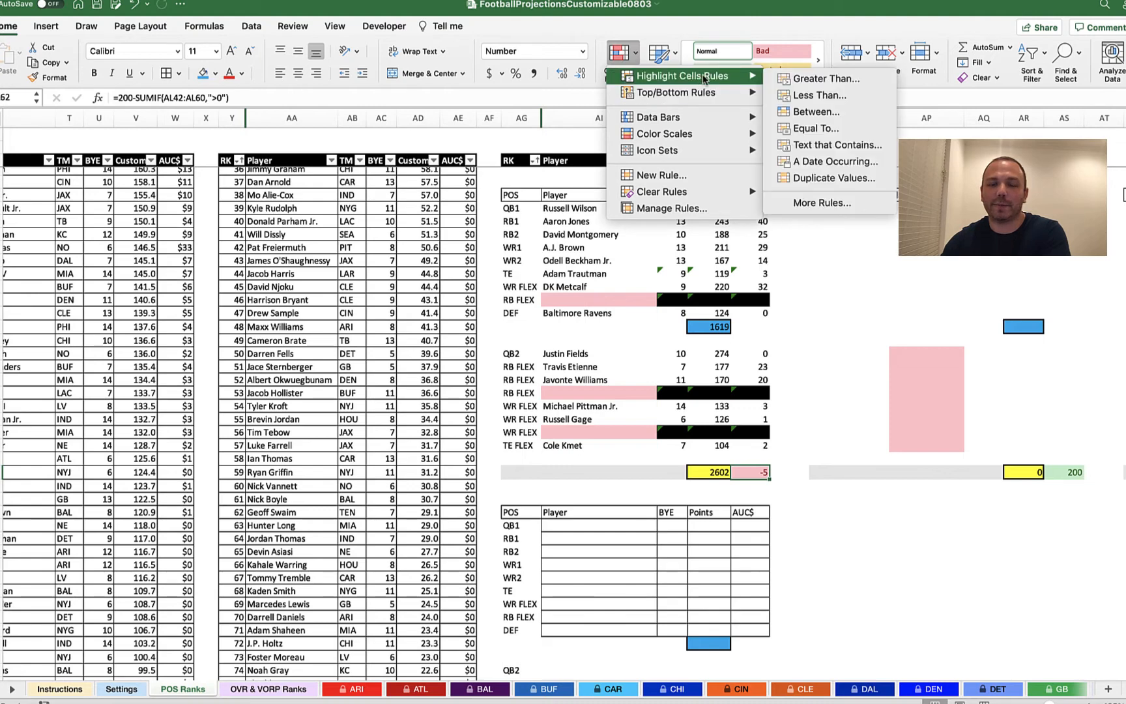
{"action": "left_click", "coordinate": [817, 95]}
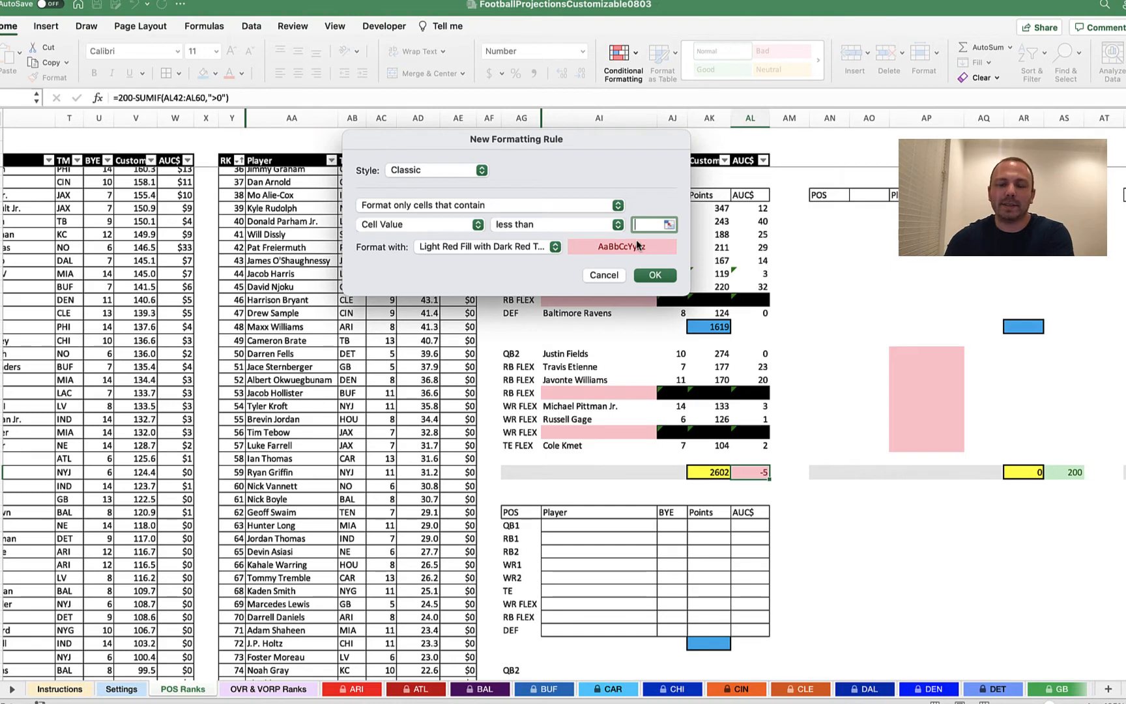
{"action": "type", "text": "0"}
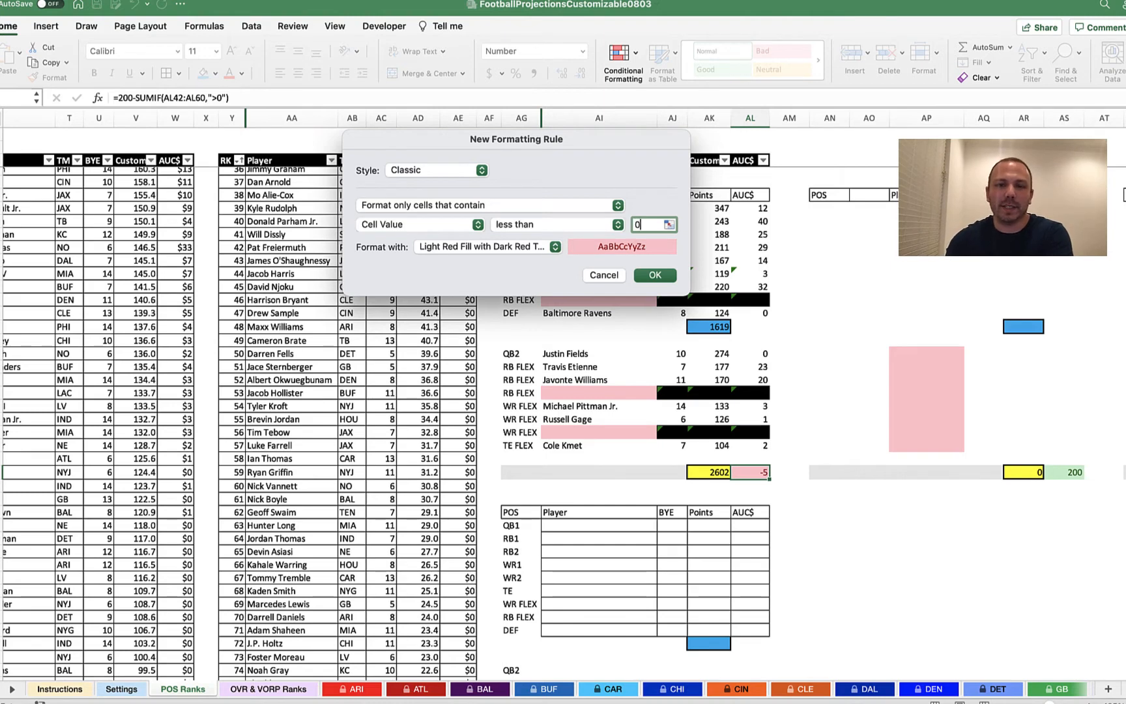
{"action": "left_click", "coordinate": [656, 276]}
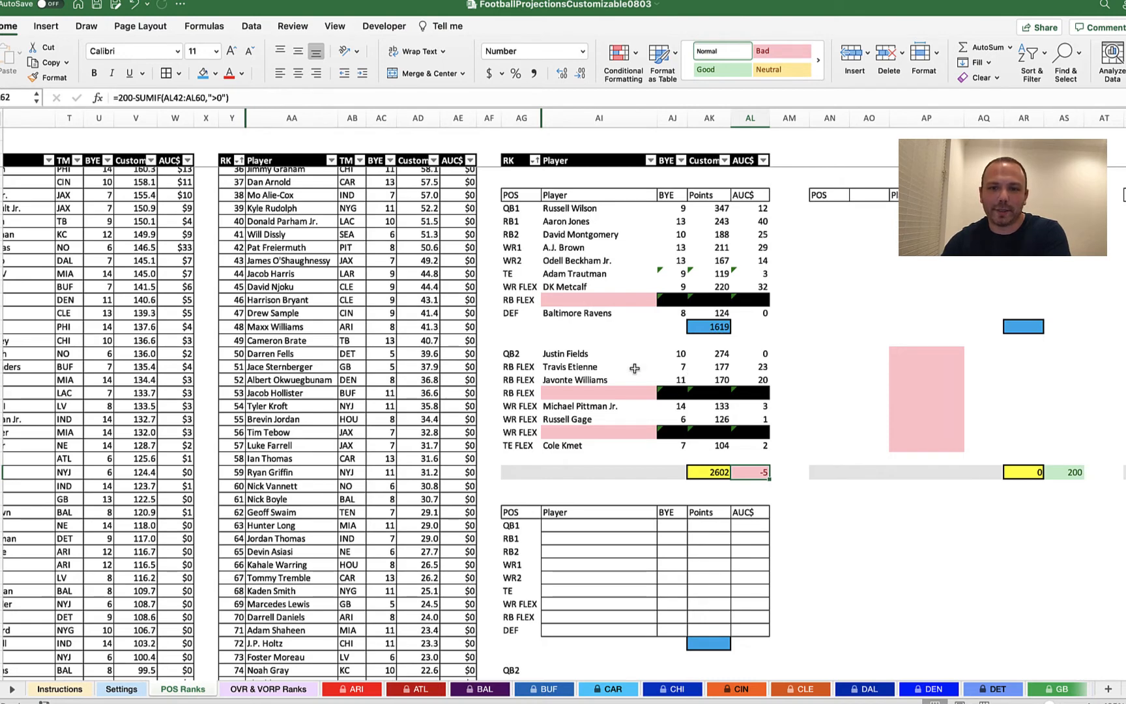
Replace Javonte Williams in the bench's second RB FLEX slot with Ronald Jones II.
{"action": "left_click", "coordinate": [599, 376]}
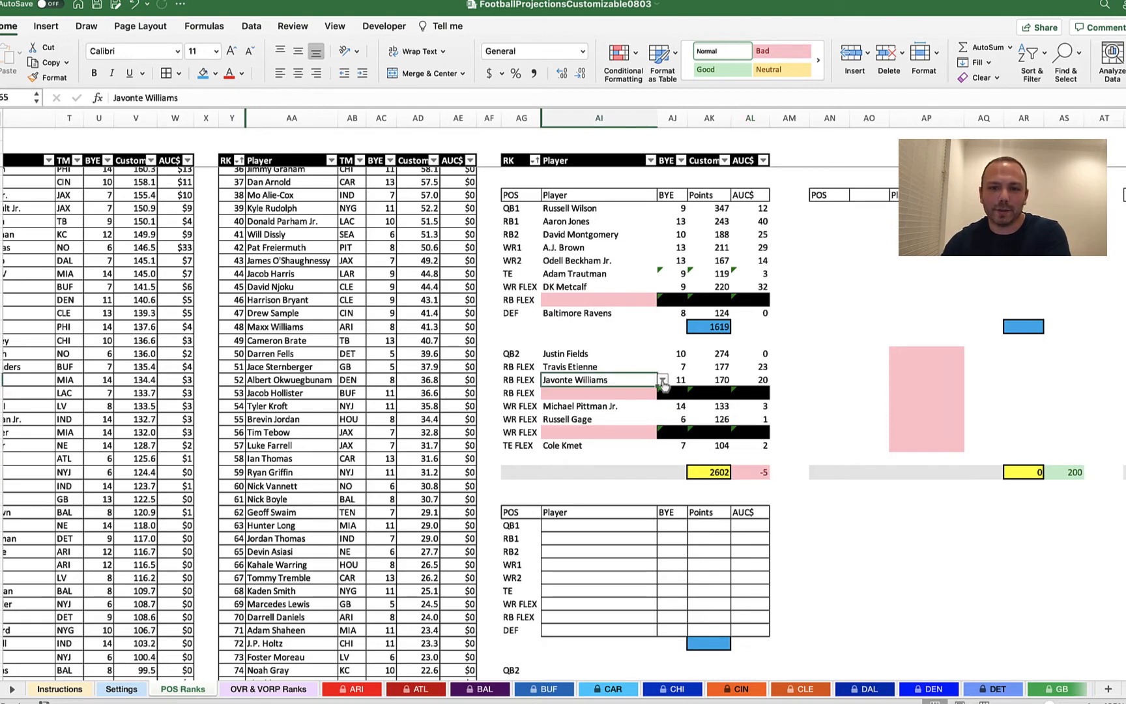
{"action": "left_click", "coordinate": [662, 379]}
{"action": "scroll", "coordinate": [618, 465], "scroll_direction": "down", "scroll_amount": 8}
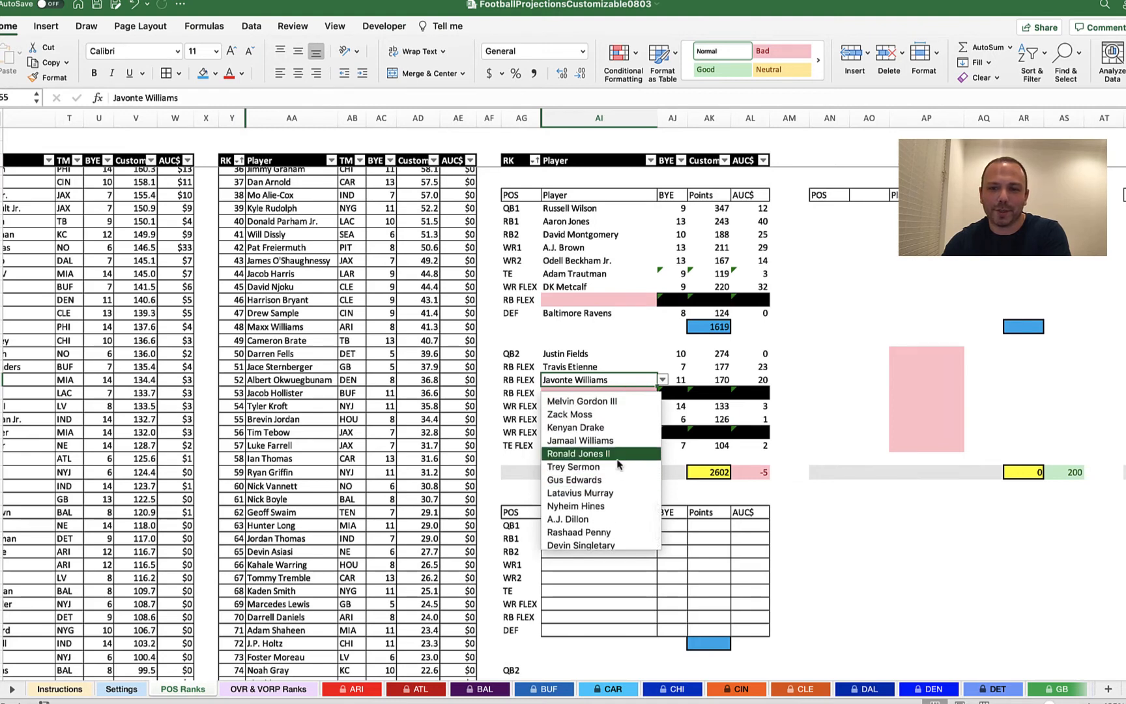
{"action": "left_click", "coordinate": [617, 453]}
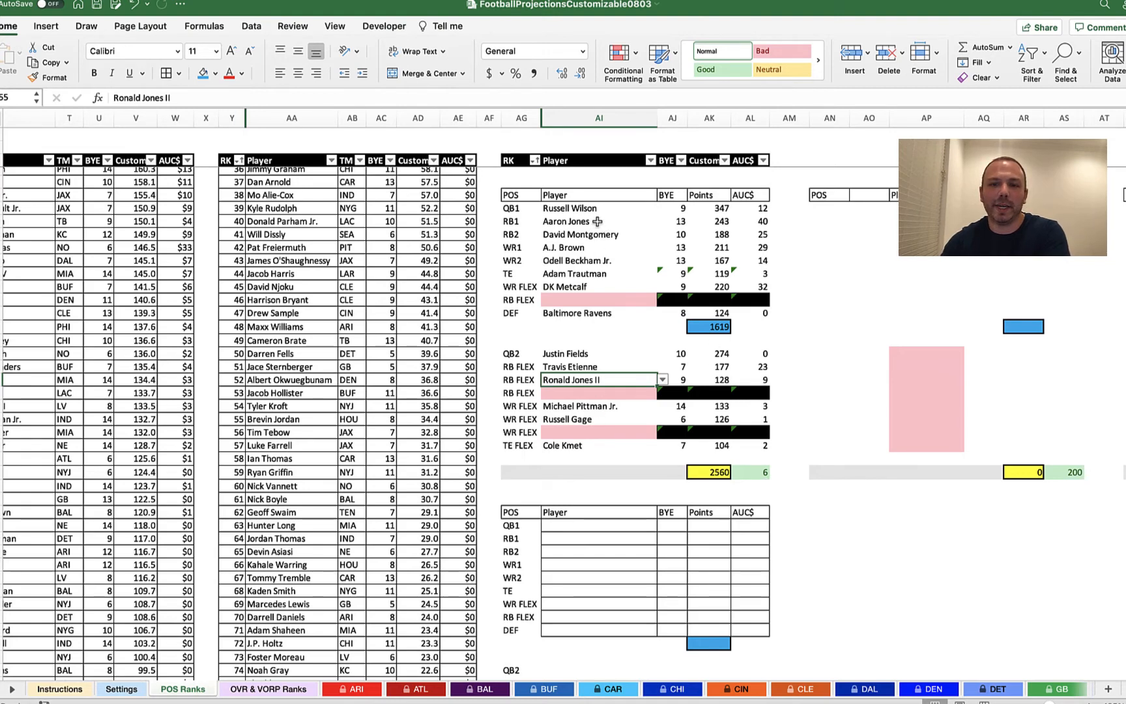
Change the bench's second RB FLEX player to Damien Harris.
{"action": "left_click", "coordinate": [662, 380]}
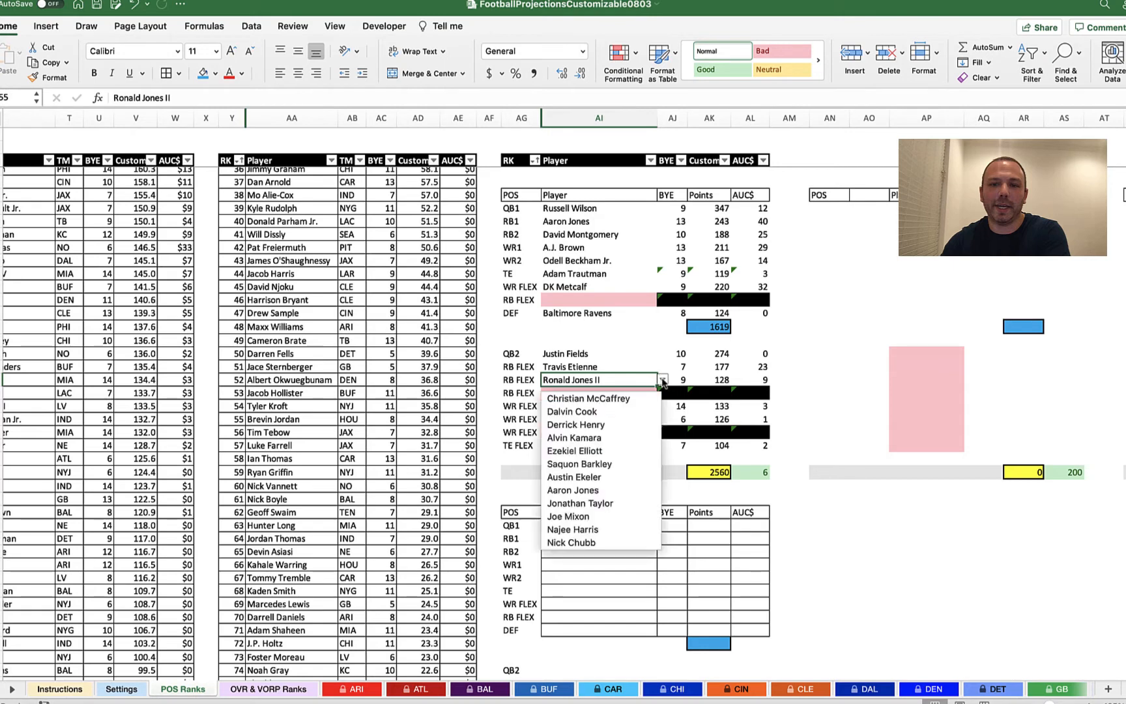
{"action": "scroll", "coordinate": [616, 473], "scroll_direction": "down", "scroll_amount": 5}
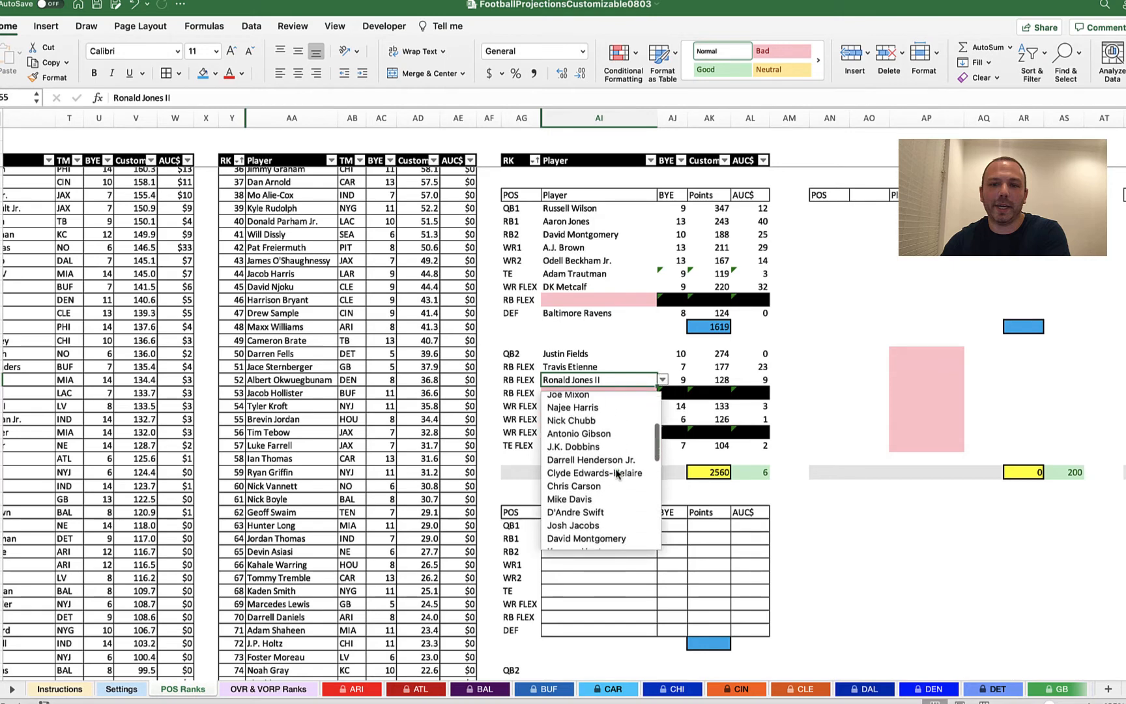
{"action": "scroll", "coordinate": [616, 473], "scroll_direction": "down", "scroll_amount": 3}
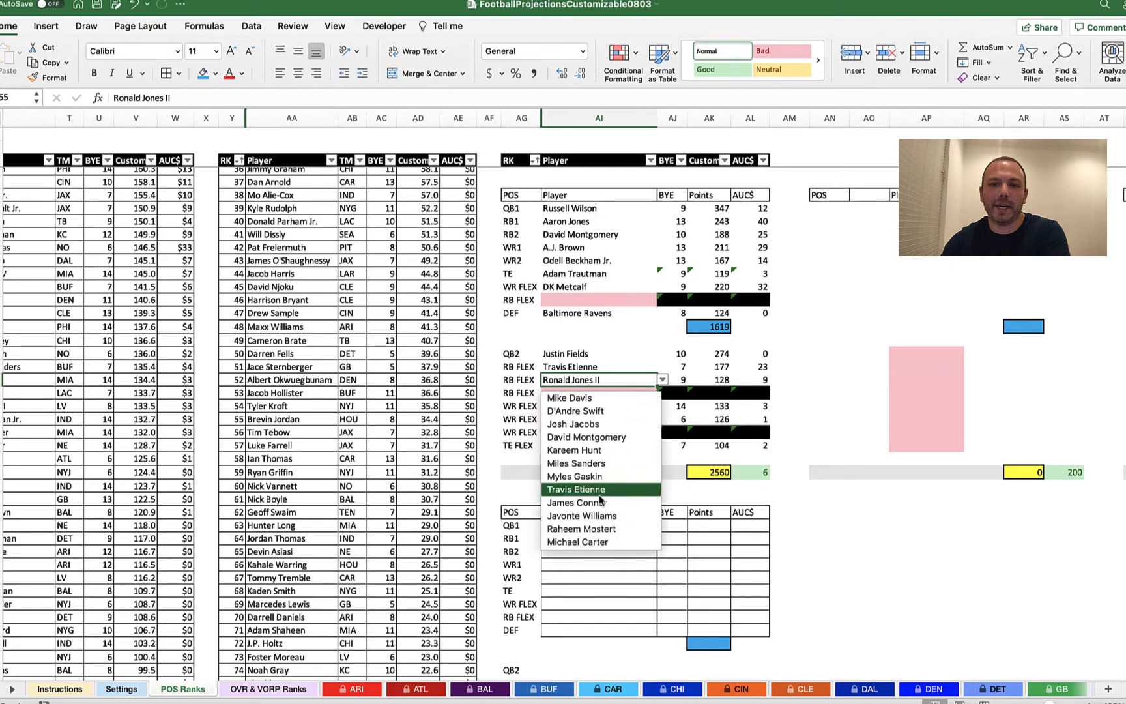
{"action": "scroll", "coordinate": [594, 519], "scroll_direction": "down", "scroll_amount": 3}
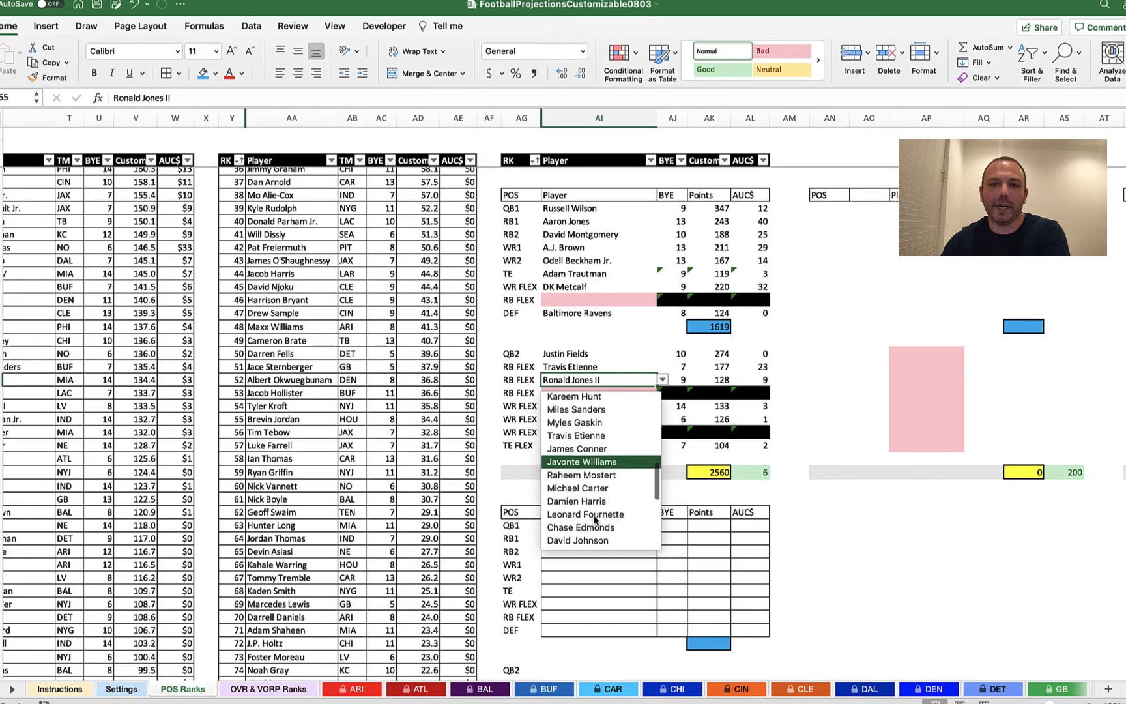
{"action": "left_click", "coordinate": [587, 503]}
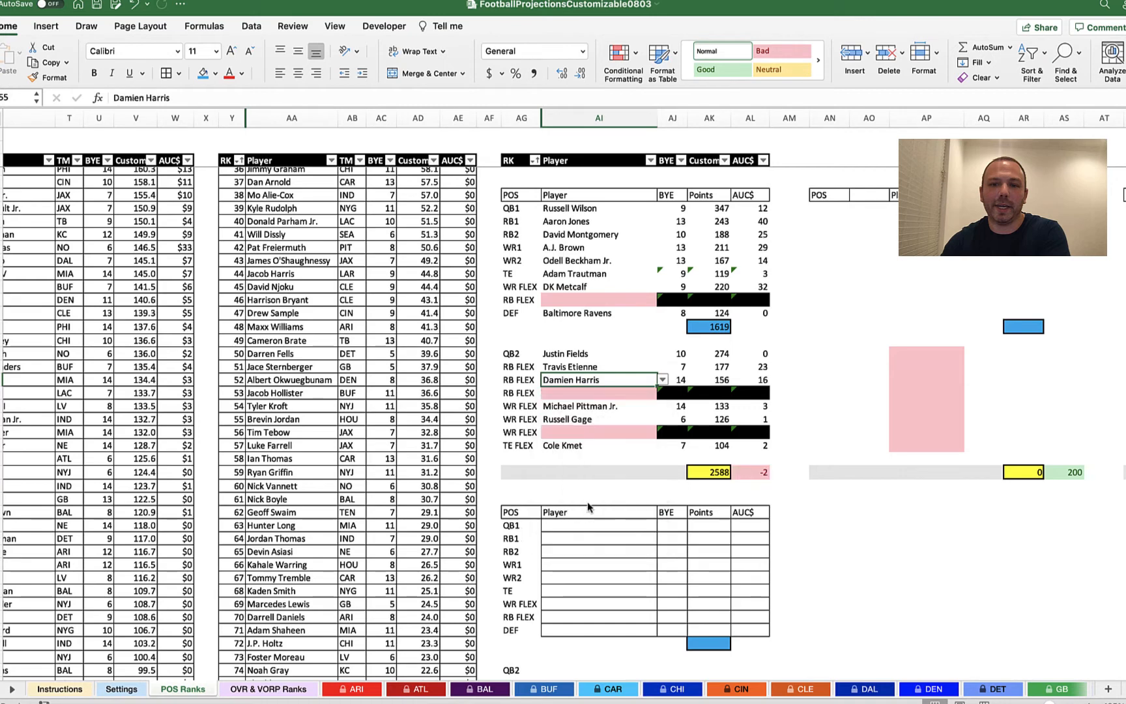
Change the bench's second RB FLEX player to Zack Moss.
{"action": "left_click", "coordinate": [661, 379]}
{"action": "scroll", "coordinate": [609, 465], "scroll_direction": "down", "scroll_amount": 10}
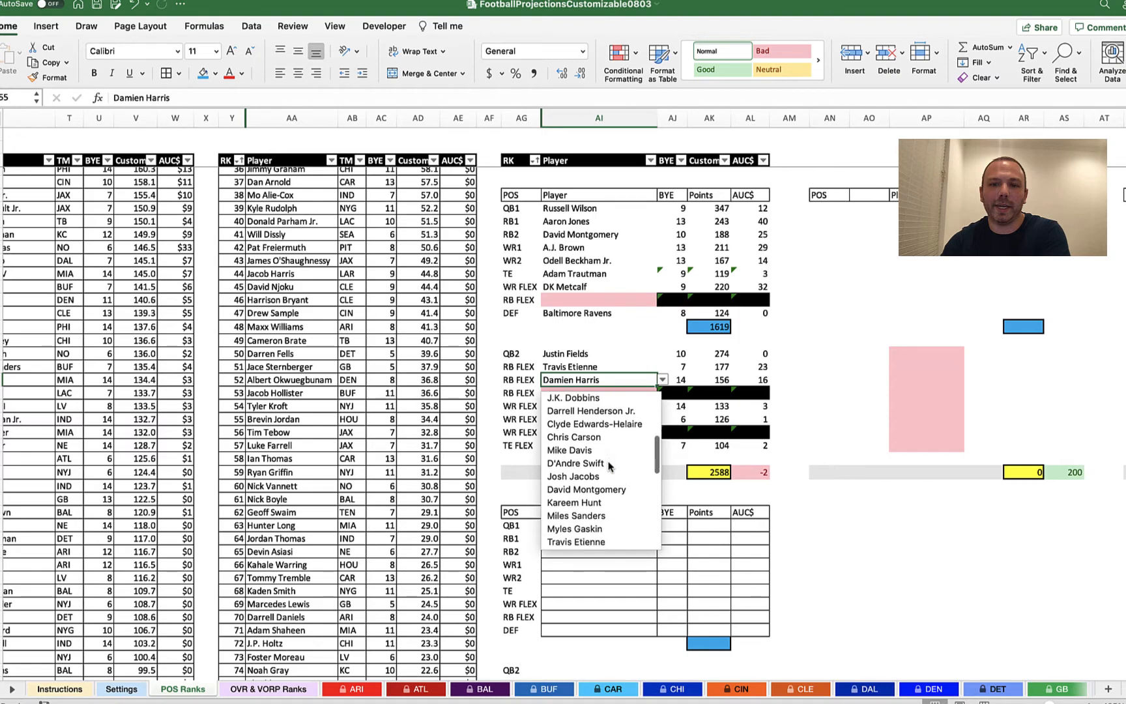
{"action": "scroll", "coordinate": [609, 464], "scroll_direction": "down", "scroll_amount": 2}
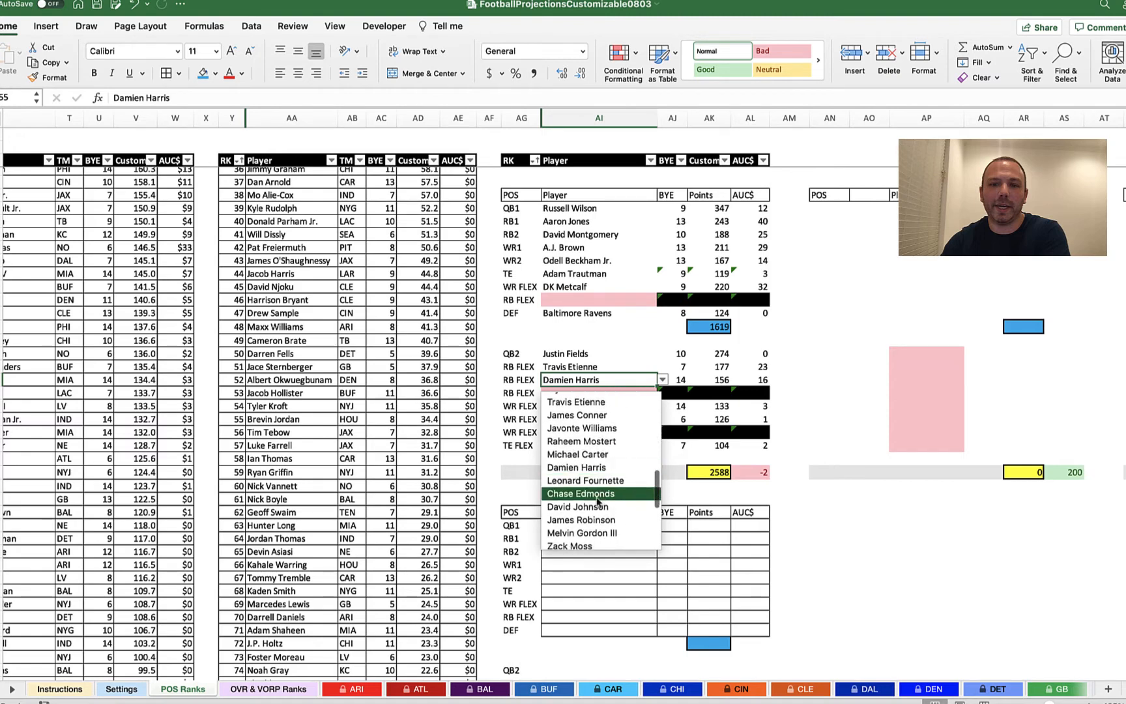
{"action": "scroll", "coordinate": [590, 521], "scroll_direction": "down", "scroll_amount": 2}
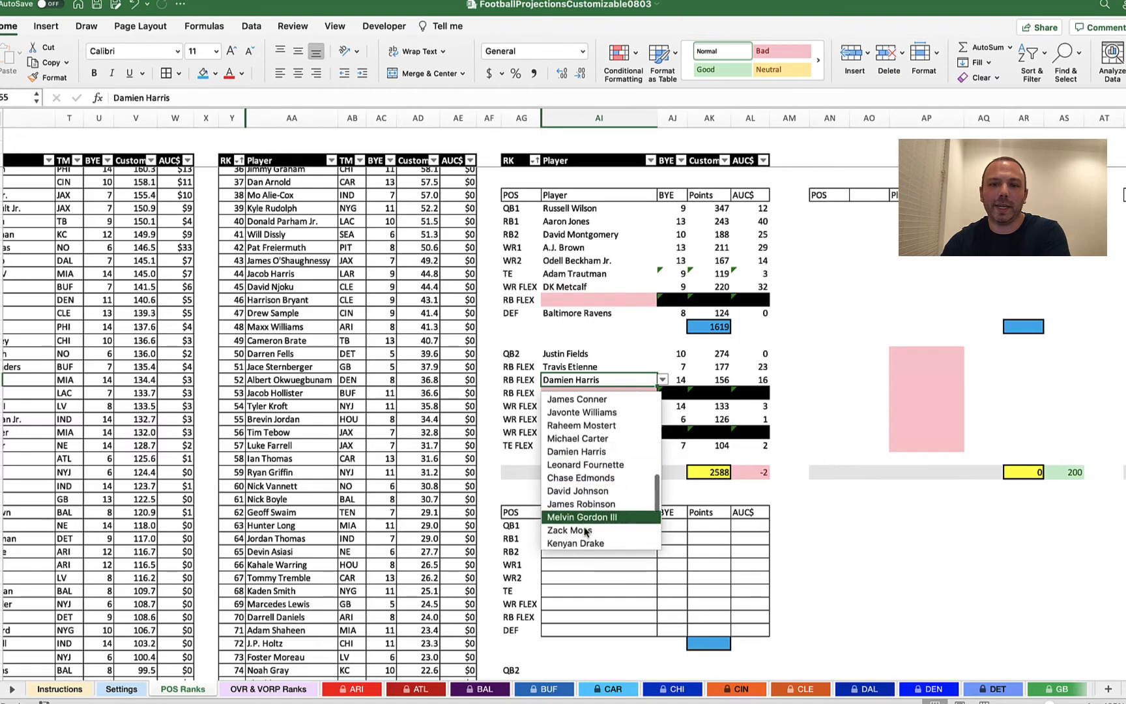
{"action": "left_click", "coordinate": [584, 525]}
{"action": "left_click", "coordinate": [856, 396]}
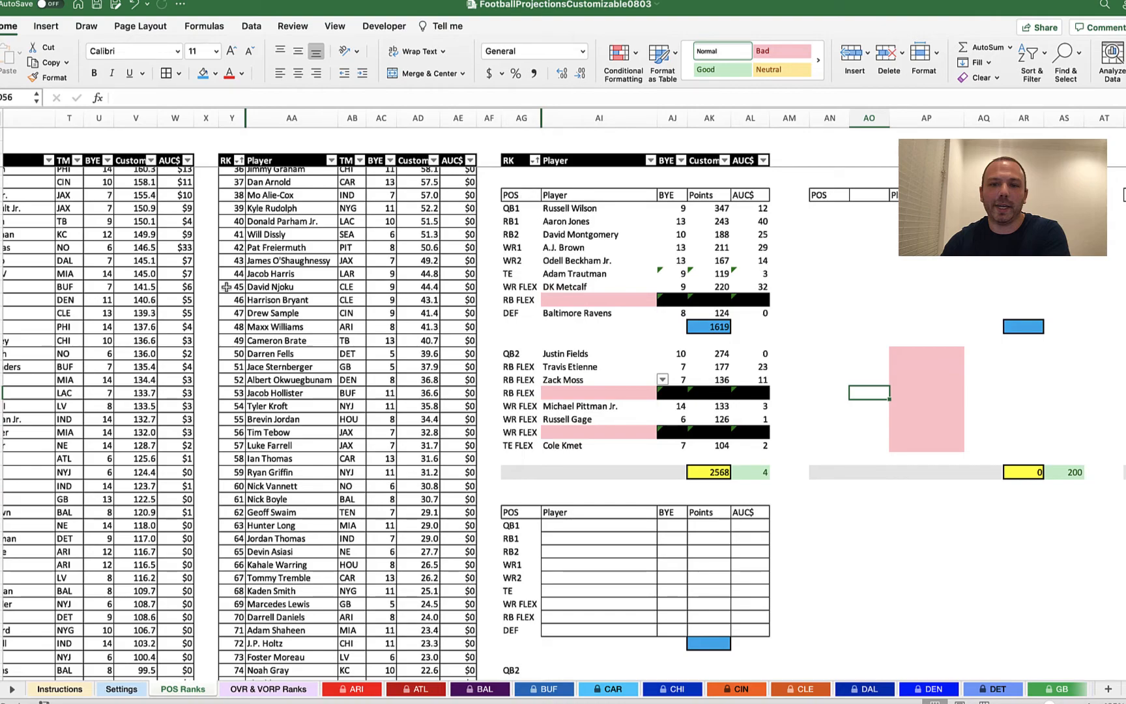
Copy the filled roster block AG41:AL62, including its totals, into the second roster area starting at AN41.
{"action": "scroll", "coordinate": [391, 260], "scroll_direction": "left", "scroll_amount": 10}
{"action": "scroll", "coordinate": [225, 287], "scroll_direction": "right", "scroll_amount": 8}
{"action": "scroll", "coordinate": [225, 286], "scroll_direction": "up", "scroll_amount": 2}
{"action": "scroll", "coordinate": [260, 293], "scroll_direction": "right", "scroll_amount": 10}
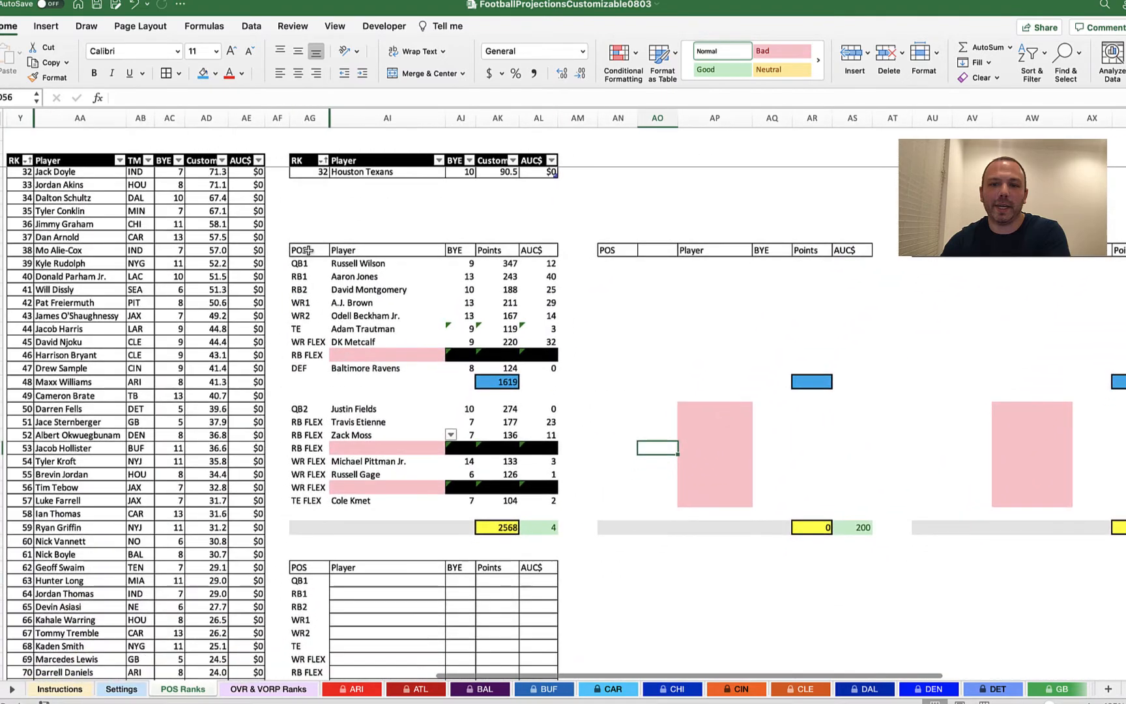
{"action": "left_click_drag", "start_coordinate": [306, 250], "coordinate": [545, 530]}
{"action": "key", "text": "ctrl+c"}
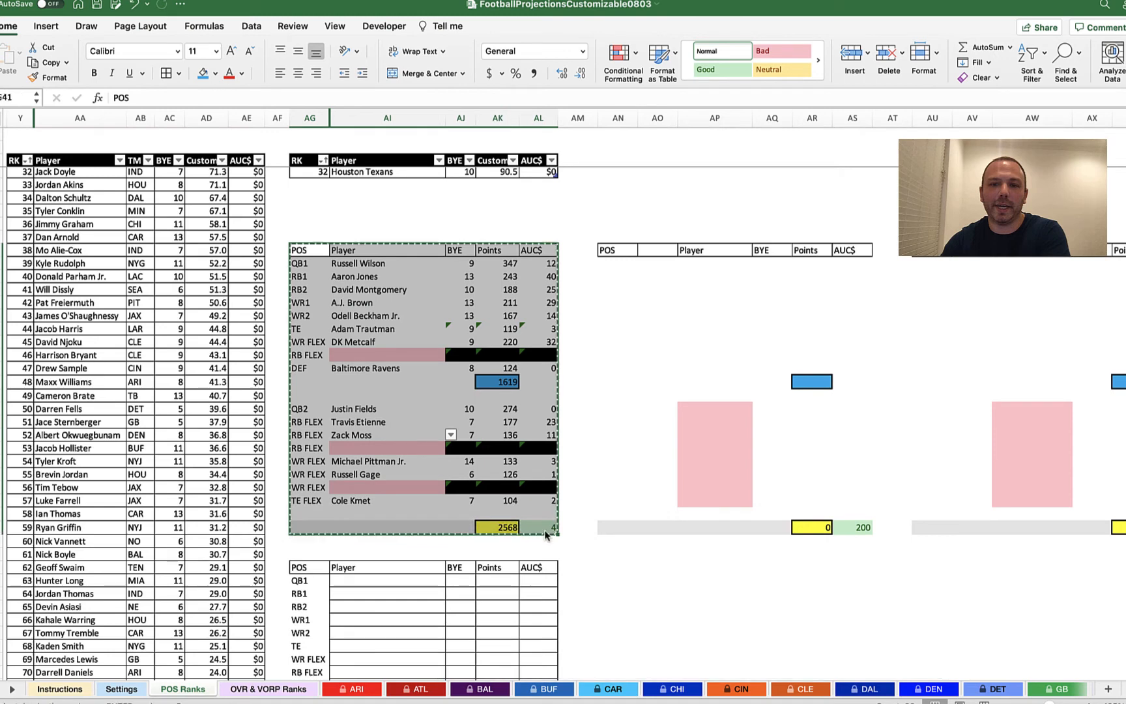
{"action": "left_click", "coordinate": [622, 251]}
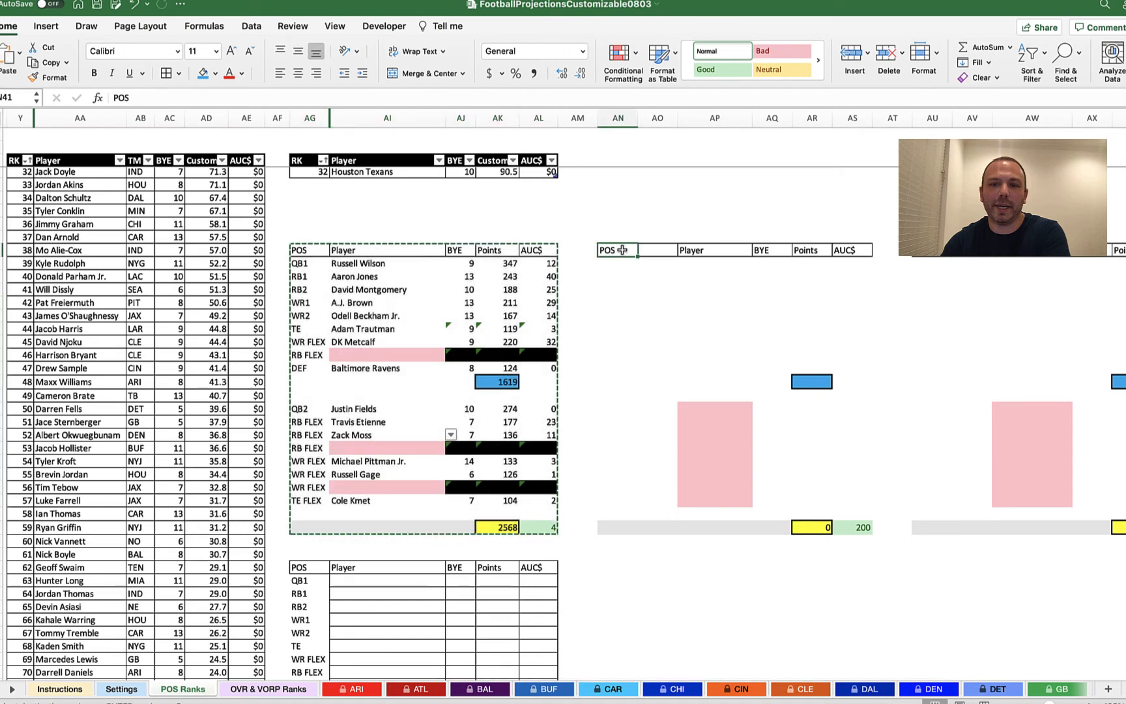
{"action": "key", "text": "ctrl+v"}
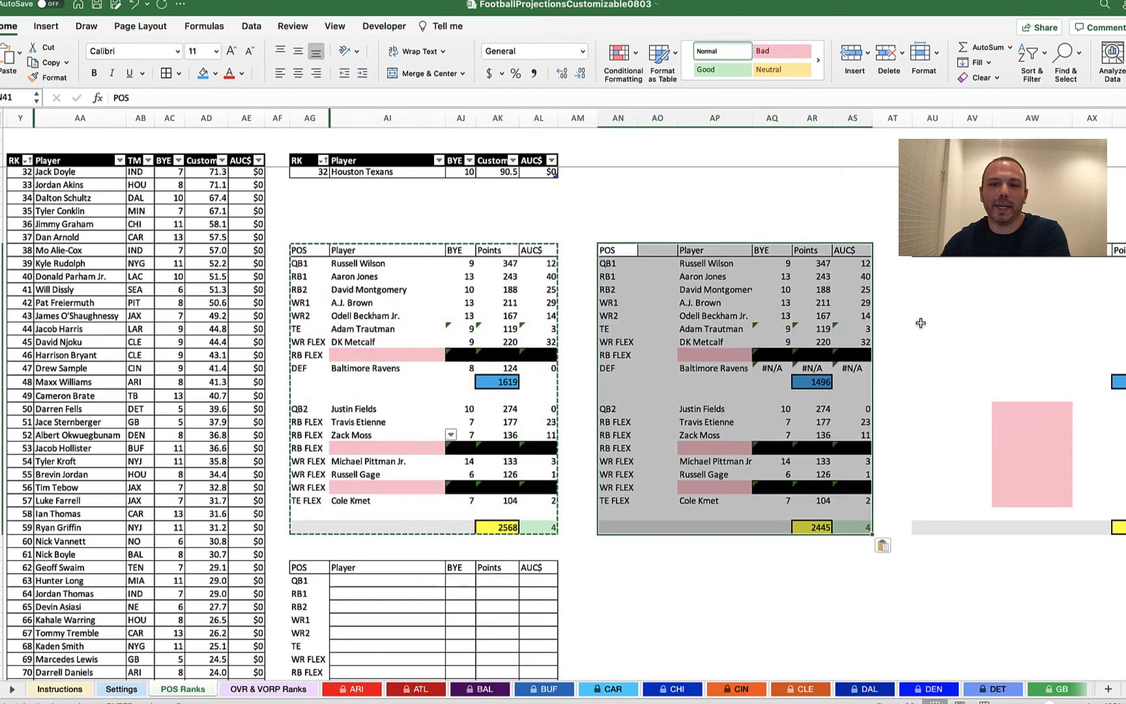
{"action": "left_click", "coordinate": [914, 365]}
Make the INDEX range in the first roster's DEF bye formula (AJ50) absolute, locking its columns and rows.
{"action": "left_click", "coordinate": [460, 367]}
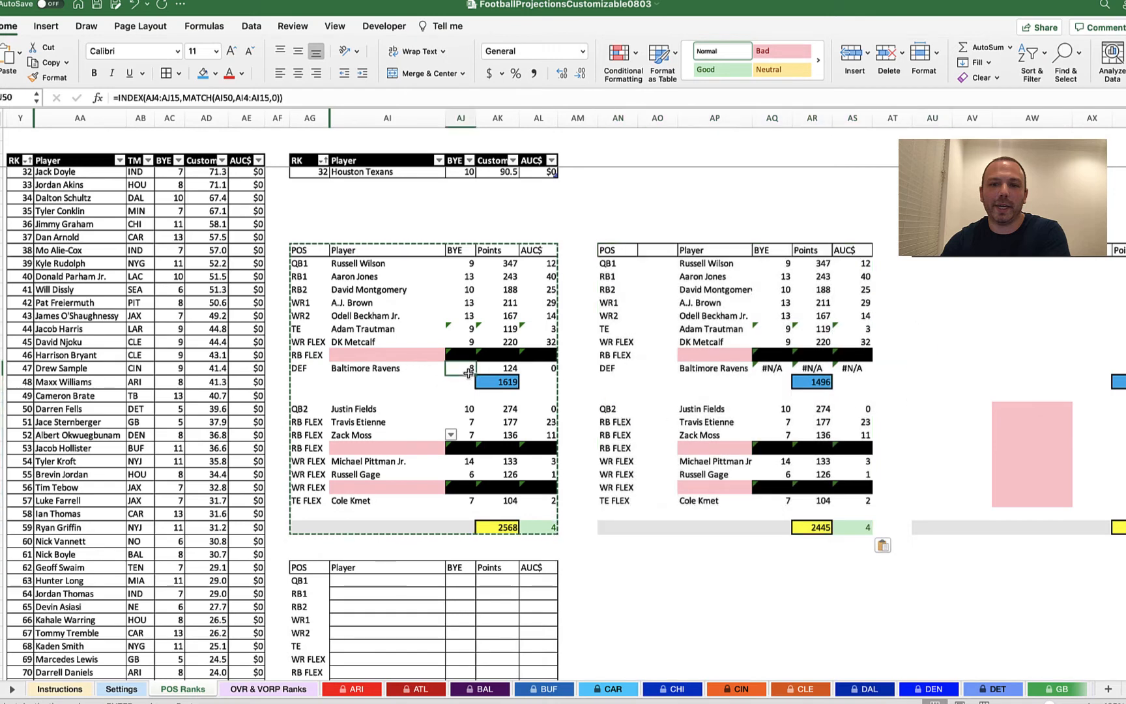
{"action": "left_click", "coordinate": [166, 96]}
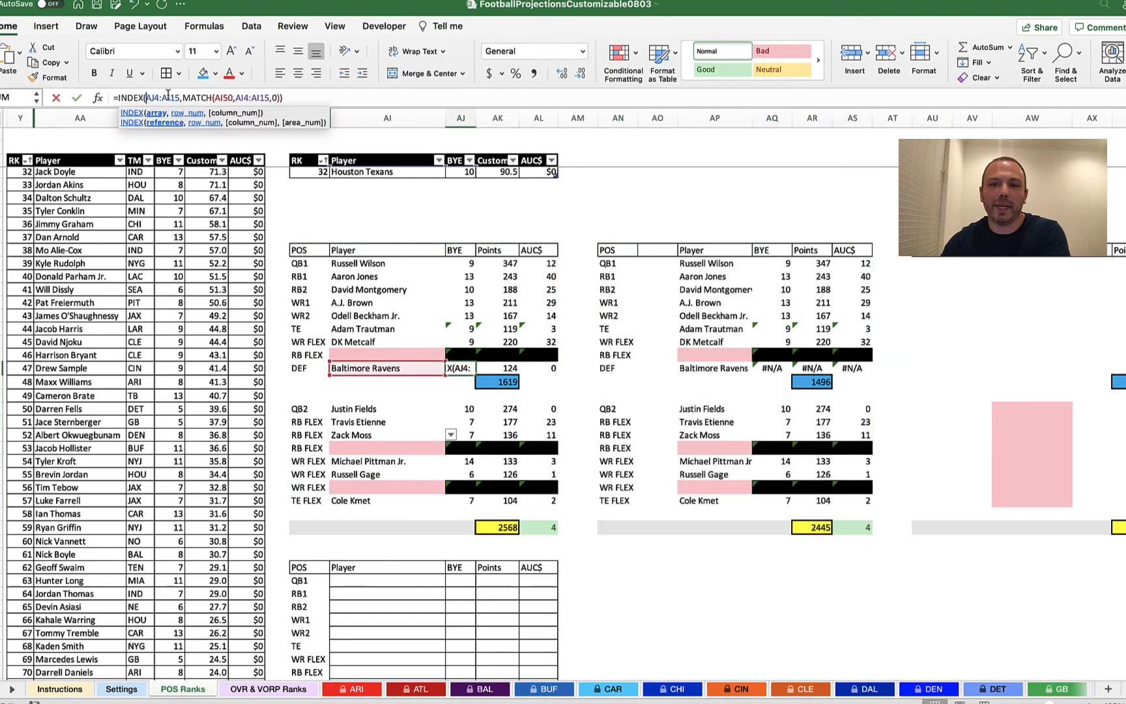
{"action": "type", "text": "$AJ"}
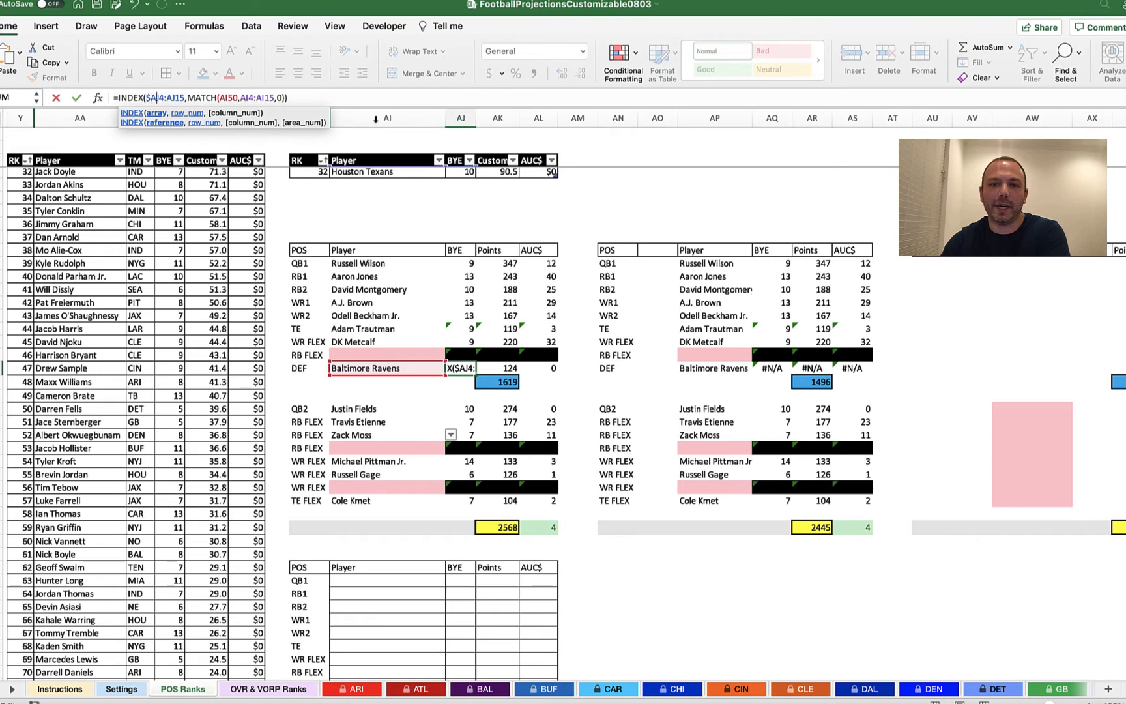
{"action": "type", "text": "$"}
{"action": "key", "text": "Right"}
{"action": "key", "text": "Right"}
{"action": "type", "text": "$AJ"}
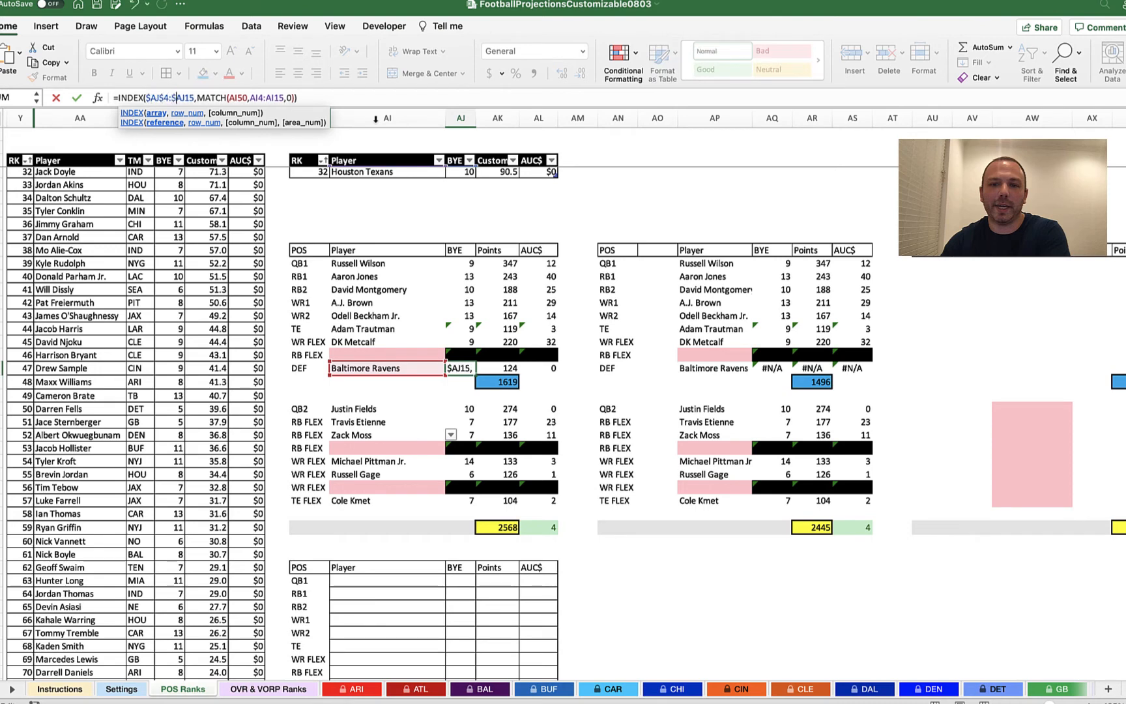
{"action": "type", "text": "$"}
Make the column AI lookup range in AJ50's MATCH absolute, keeping the AI50 lookup reference relative.
{"action": "key", "text": "Right"}
{"action": "key", "text": "Right"}
{"action": "key", "text": "Right"}
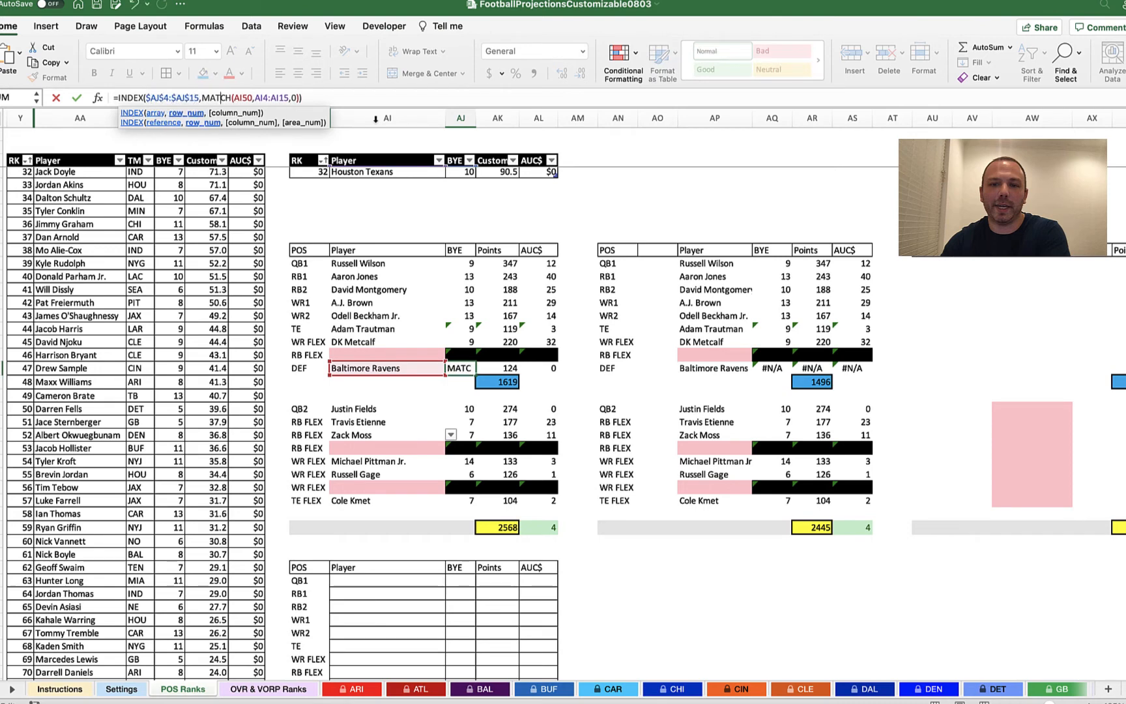
{"action": "key", "text": "Right"}
{"action": "key", "text": "Right"}
{"action": "key", "text": "Right"}
{"action": "key", "text": "Right"}
{"action": "key", "text": "Right"}
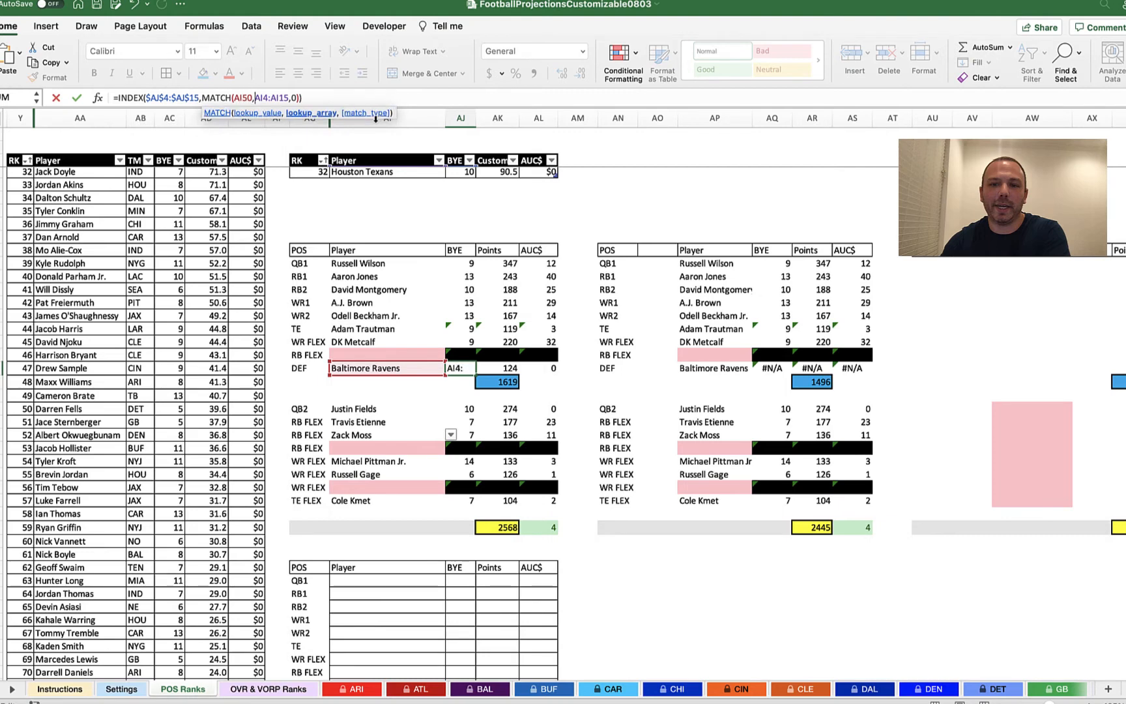
{"action": "key", "text": "Right"}
{"action": "type", "text": "$AJ$"}
{"action": "key", "text": "Right"}
{"action": "key", "text": "Right"}
{"action": "type", "text": "$"}
{"action": "key", "text": "Right"}
{"action": "key", "text": "Right"}
{"action": "type", "text": "$"}
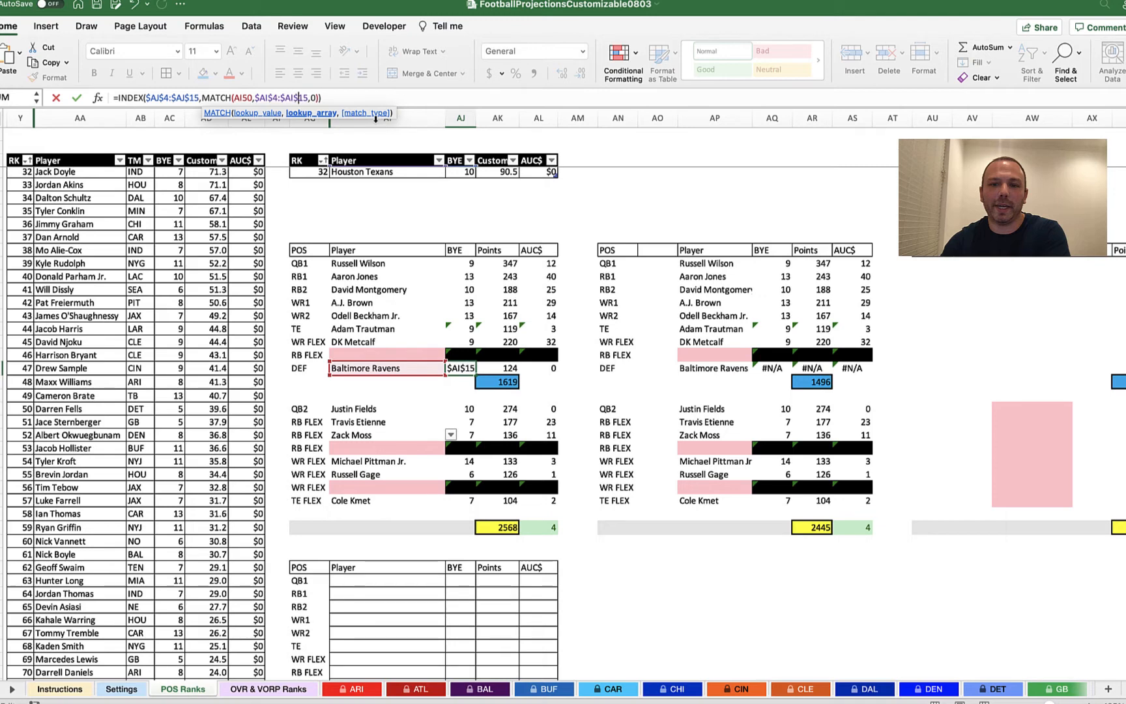
{"action": "key", "text": "Return"}
Make the INDEX range in the DEF points formula (AK50) absolute, locking column AK and both row numbers.
{"action": "key", "text": "Right"}
{"action": "key", "text": "Up"}
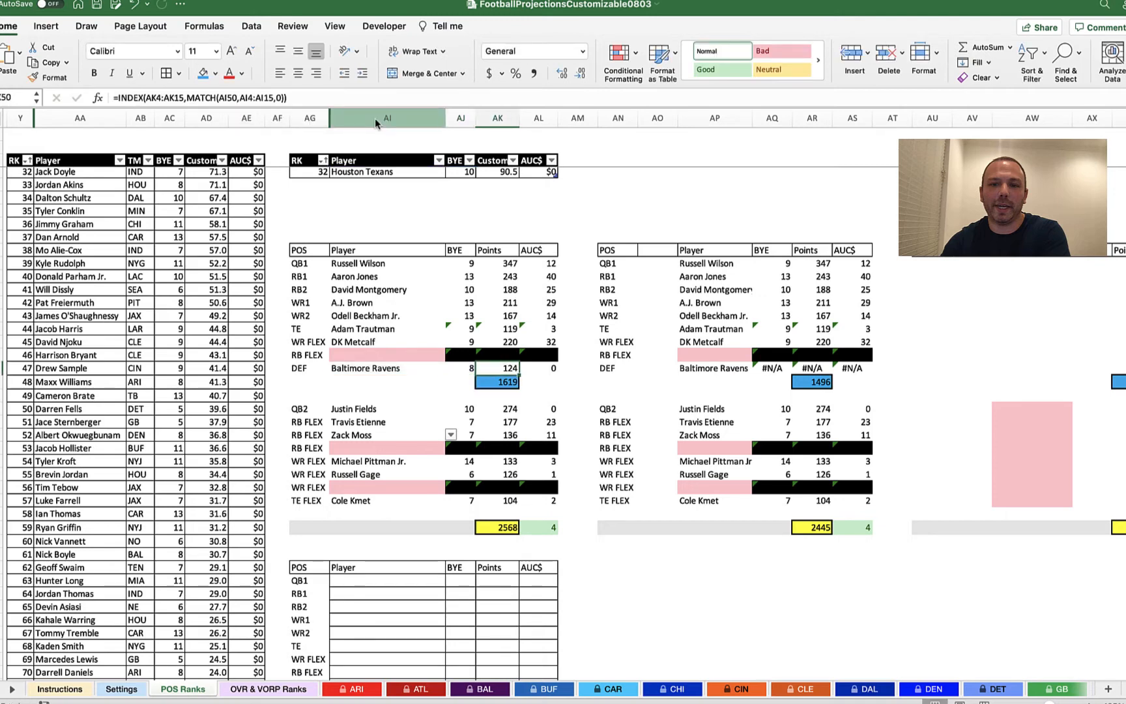
{"action": "left_click", "coordinate": [146, 98]}
{"action": "type", "text": "$AK"}
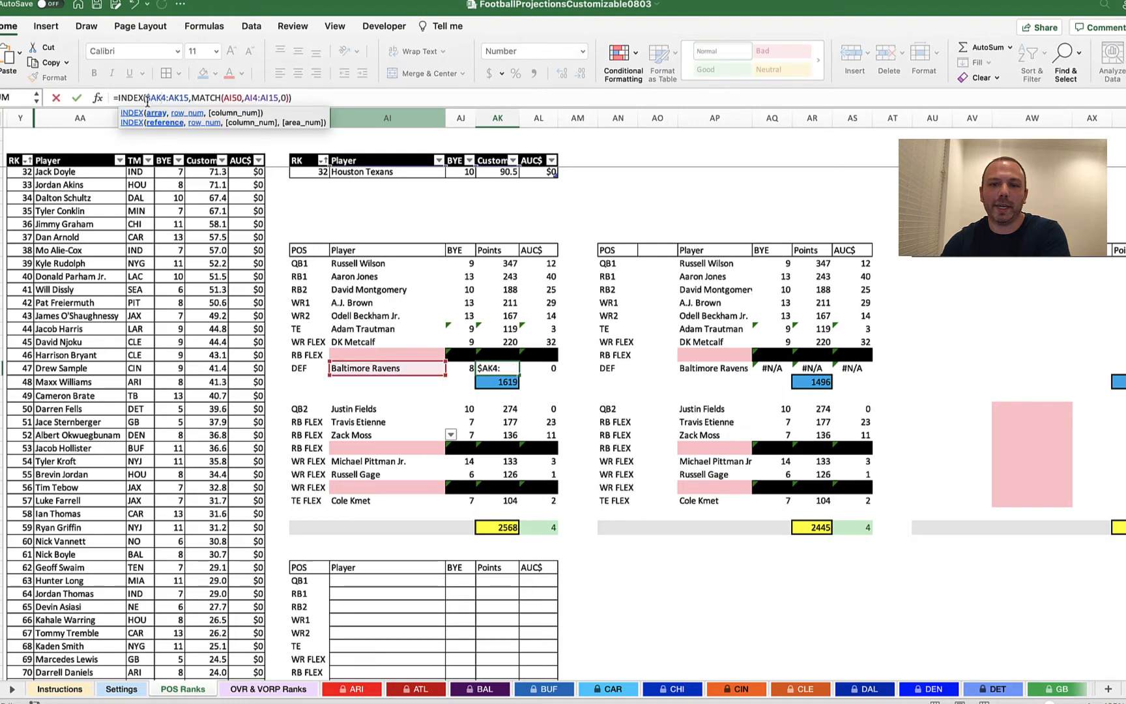
{"action": "type", "text": "$"}
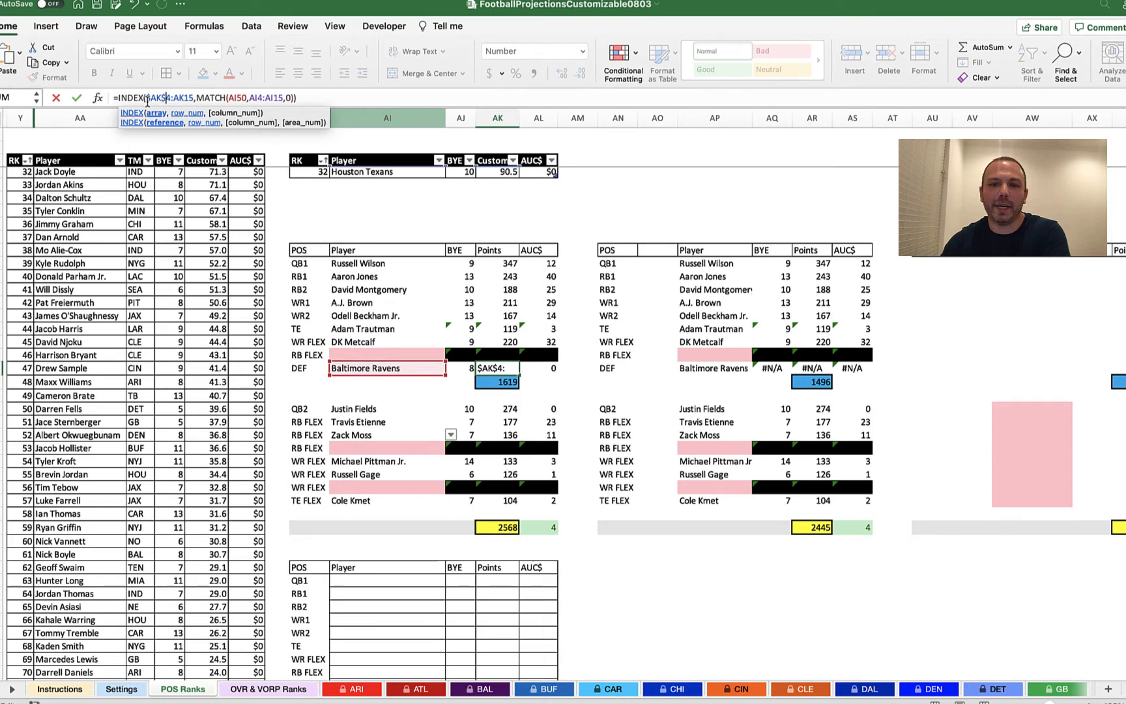
{"action": "key", "text": "Right"}
{"action": "key", "text": "Right"}
{"action": "type", "text": "$AK$"}
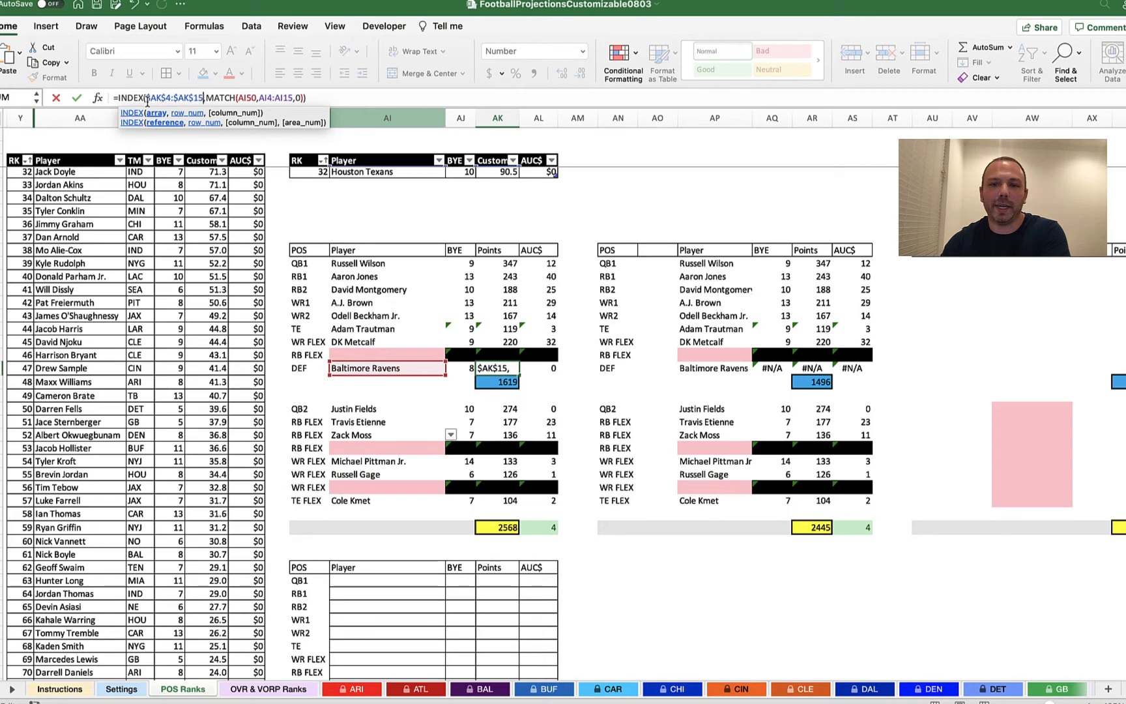
Make the column AI lookup range in AK50's MATCH absolute, leaving AI50 relative.
{"action": "key", "text": "Right"}
{"action": "key", "text": "Right"}
{"action": "key", "text": "Right"}
{"action": "key", "text": "Right"}
{"action": "key", "text": "Right"}
{"action": "key", "text": "Right"}
{"action": "key", "text": "Right"}
{"action": "key", "text": "Right"}
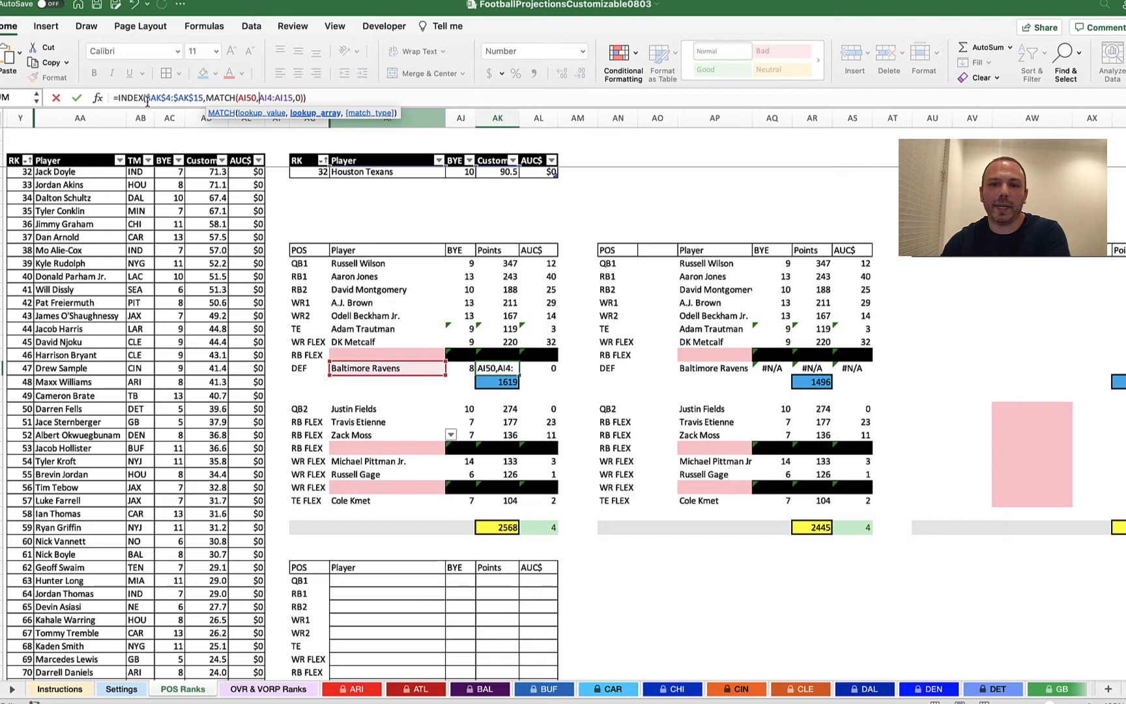
{"action": "type", "text": "$AK$"}
{"action": "key", "text": "Right"}
{"action": "key", "text": "Right"}
{"action": "key", "text": "Right"}
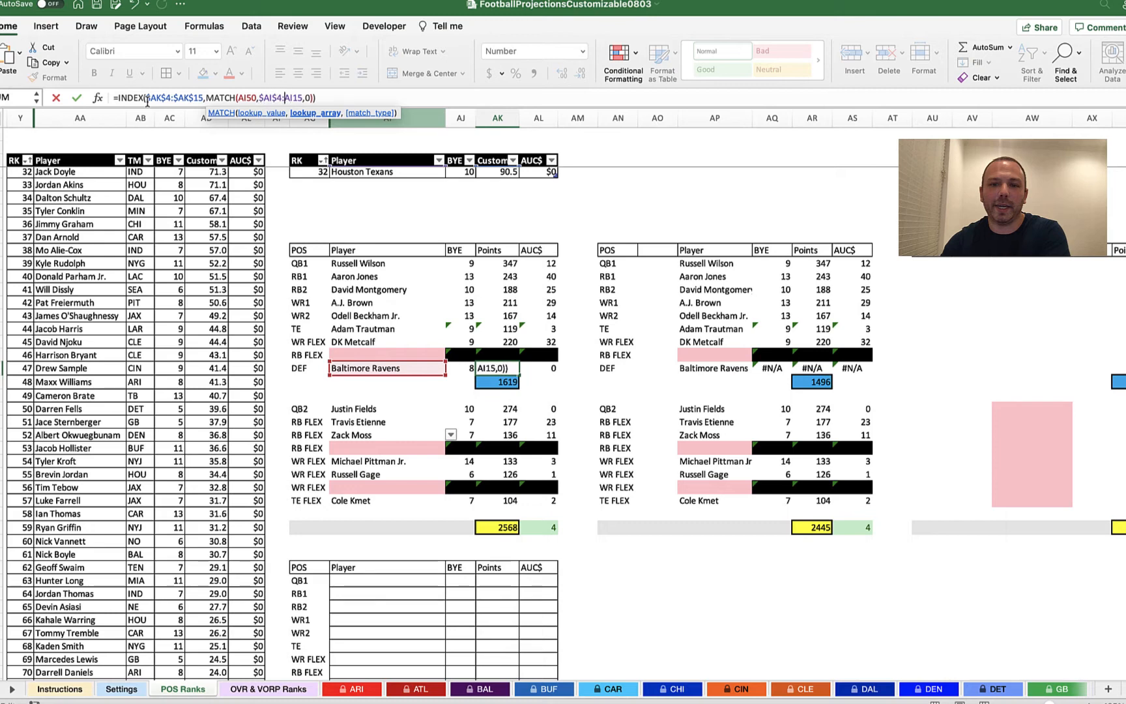
{"action": "type", "text": "$AK"}
{"action": "type", "text": "$AI$"}
{"action": "key", "text": "Tab"}
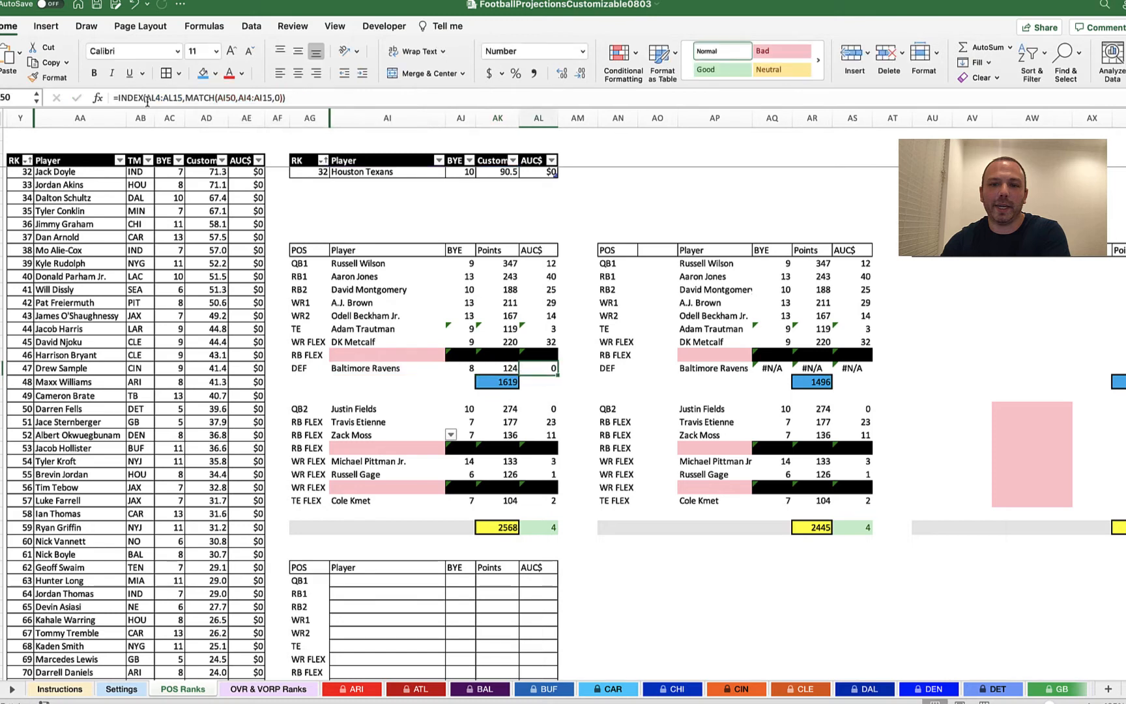
Make the INDEX range in the DEF auction value formula (AL50) absolute, locking column AL and both row numbers.
{"action": "left_click", "coordinate": [147, 99]}
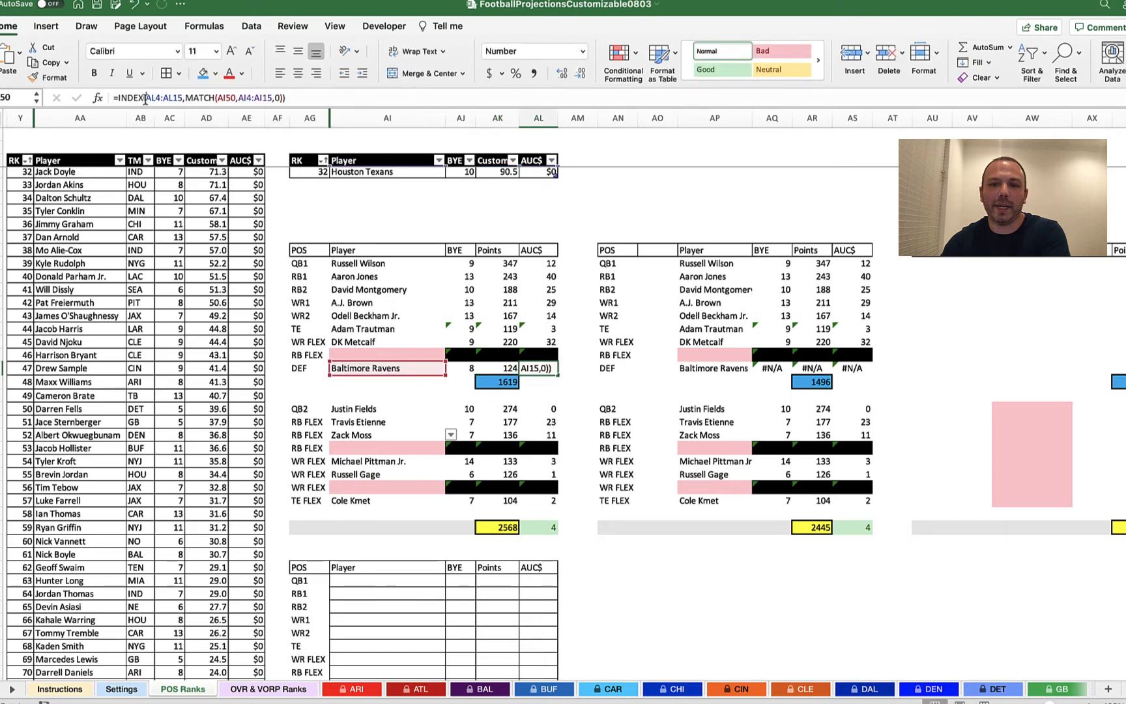
{"action": "type", "text": "$AL"}
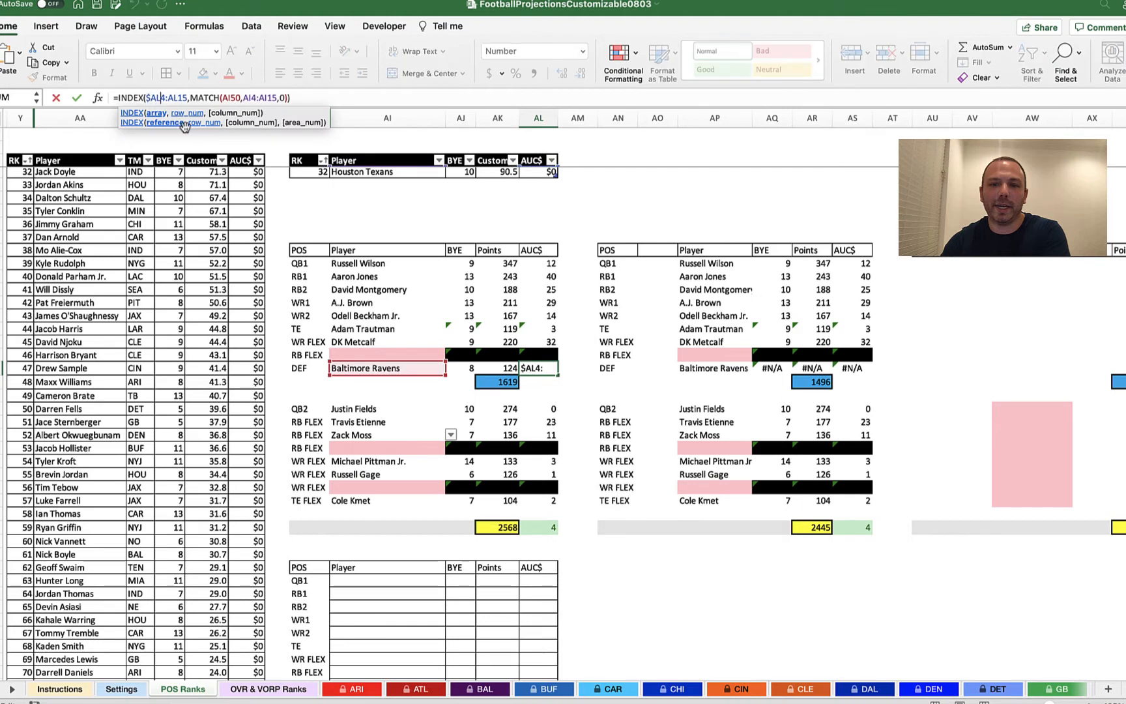
{"action": "type", "text": "$"}
{"action": "key", "text": "Right"}
{"action": "key", "text": "Right"}
{"action": "type", "text": "$AL"}
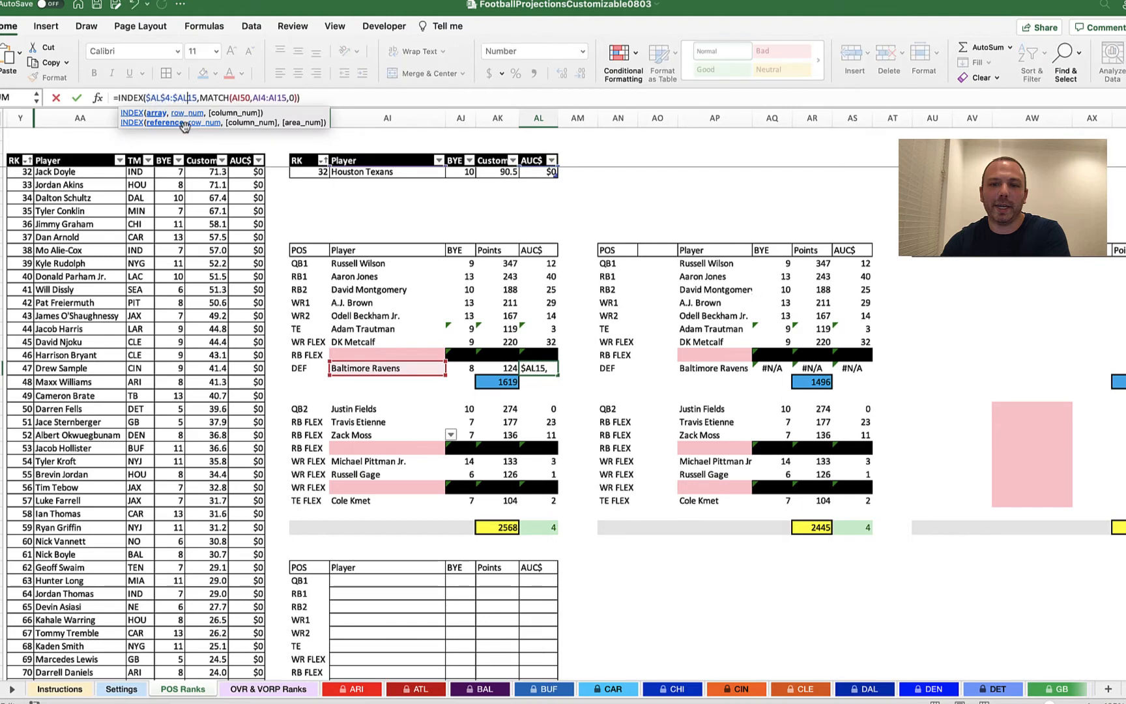
{"action": "type", "text": "$"}
Make the column AI lookup range in AL50's MATCH absolute, leaving AI50 relative.
{"action": "key", "text": "Right"}
{"action": "key", "text": "Right"}
{"action": "key", "text": "Right"}
{"action": "key", "text": "Right"}
{"action": "key", "text": "Right"}
{"action": "key", "text": "Right"}
{"action": "key", "text": "Right"}
{"action": "key", "text": "Right"}
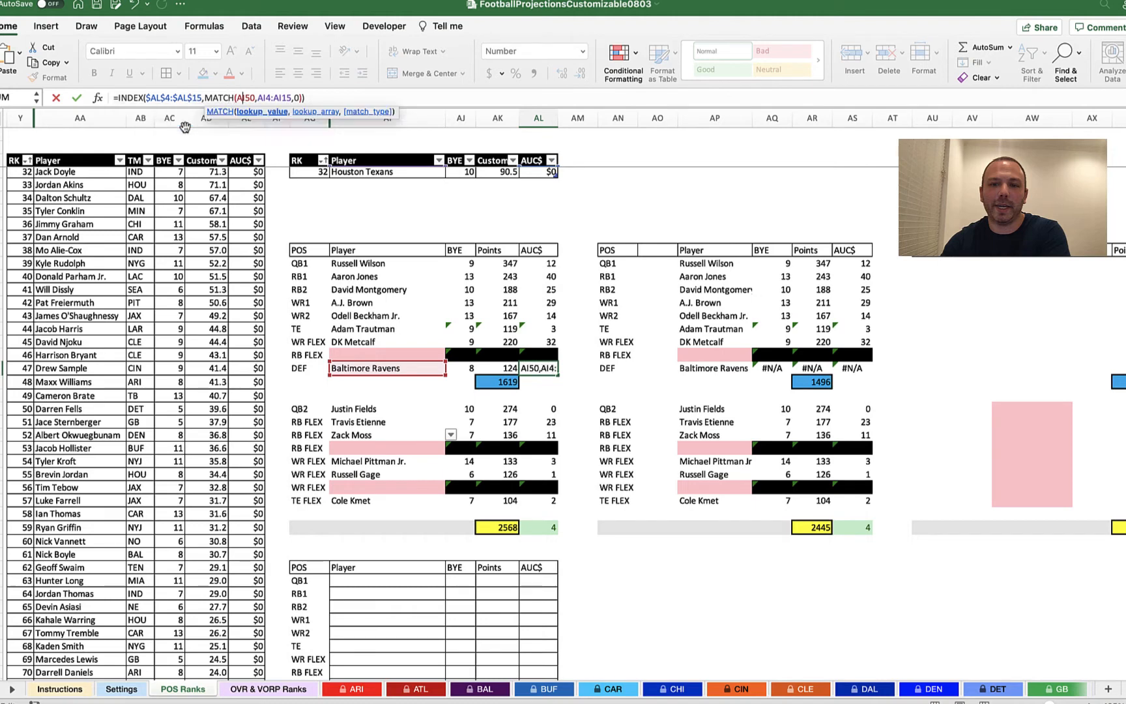
{"action": "key", "text": "Right"}
{"action": "type", "text": "$AL"}
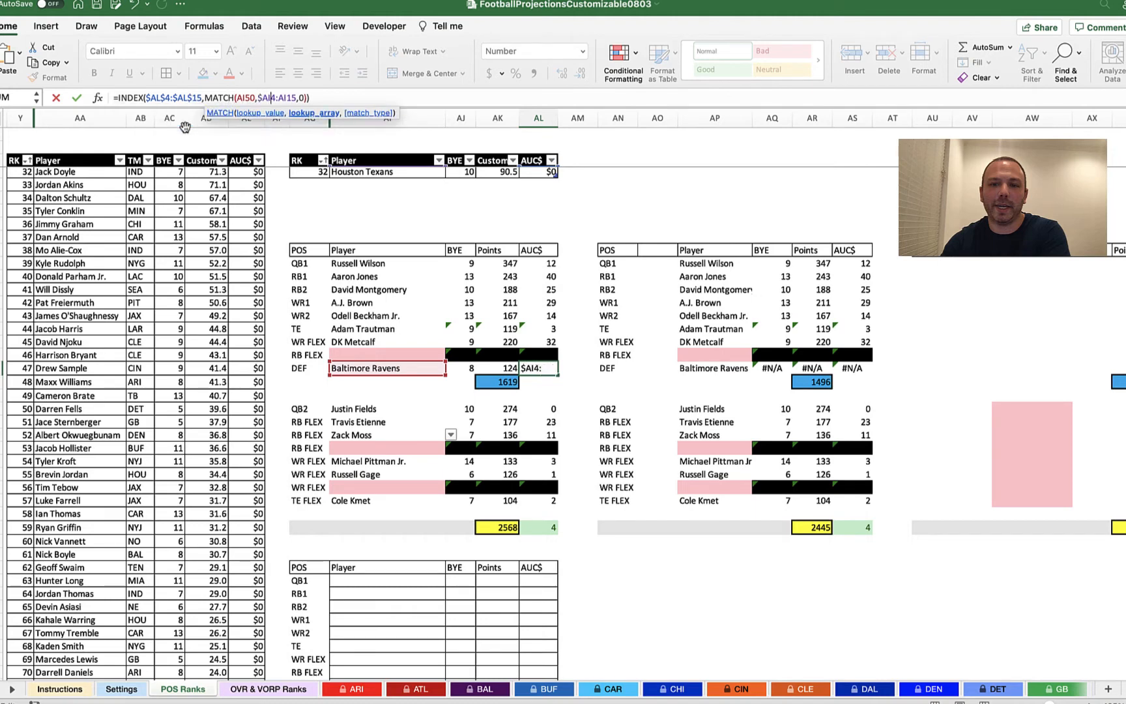
{"action": "type", "text": "$"}
{"action": "key", "text": "Right"}
{"action": "key", "text": "Right"}
{"action": "type", "text": "$AL$"}
{"action": "key", "text": "Return"}
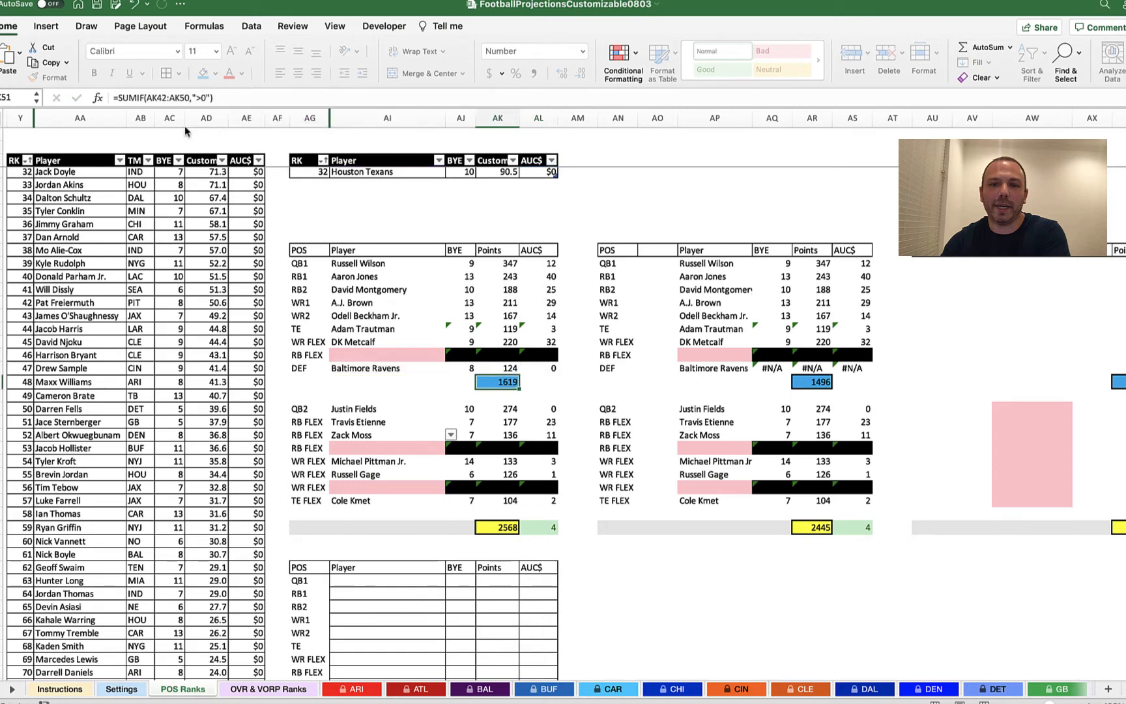
Copy the corrected Baltimore Ravens DEF entry AI50:AL50 over the second roster's DEF entry at AP50.
{"action": "left_click", "coordinate": [408, 367]}
{"action": "left_click_drag", "start_coordinate": [408, 368], "coordinate": [550, 368]}
{"action": "key", "text": "cmd+c"}
{"action": "left_click", "coordinate": [705, 369]}
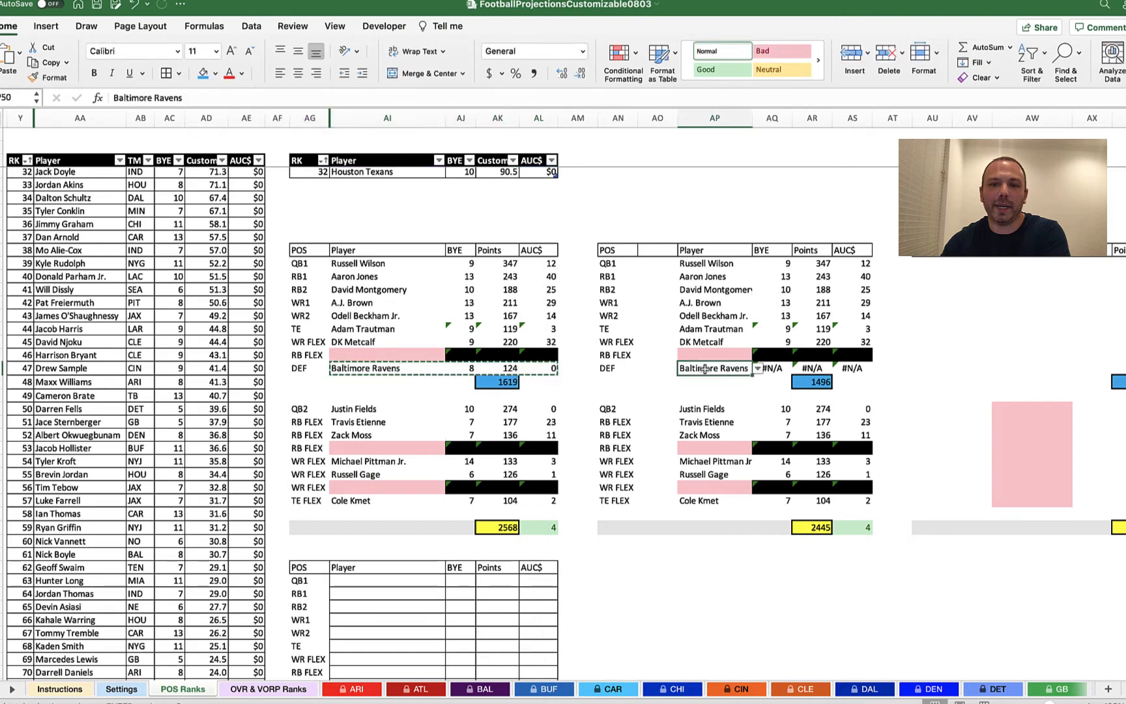
{"action": "key", "text": "cmd+v"}
{"action": "left_click", "coordinate": [932, 224]}
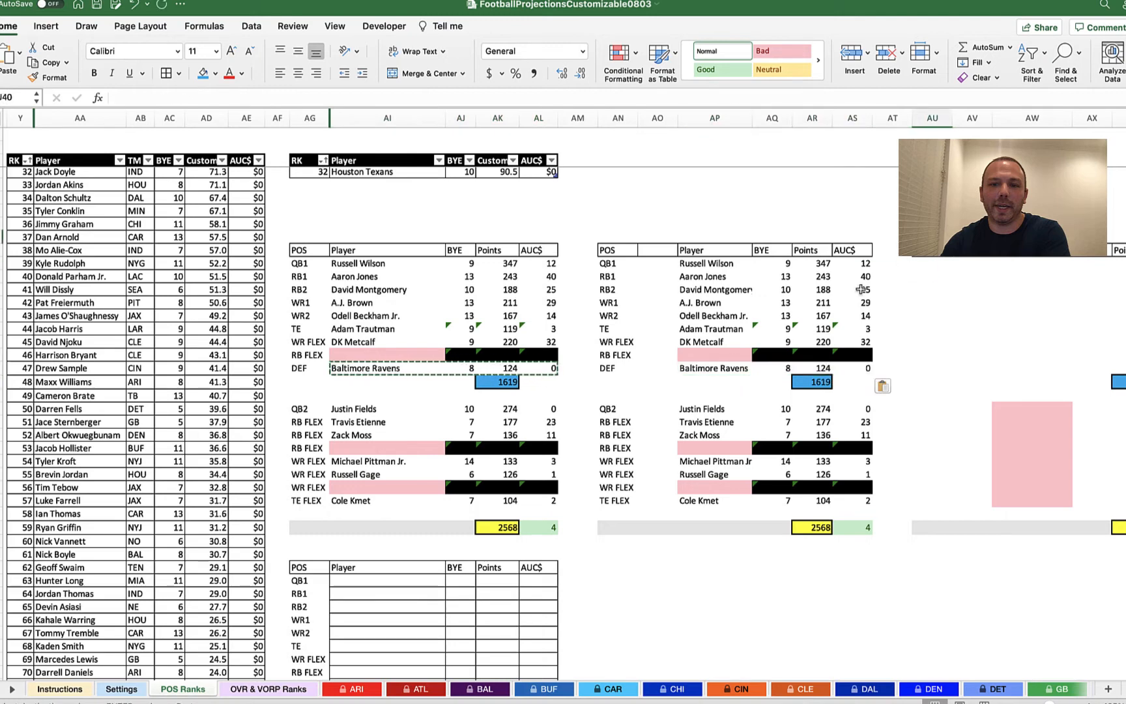
Clear DK Metcalf from the second roster's WR FLEX slot in AP48.
{"action": "left_click", "coordinate": [723, 341]}
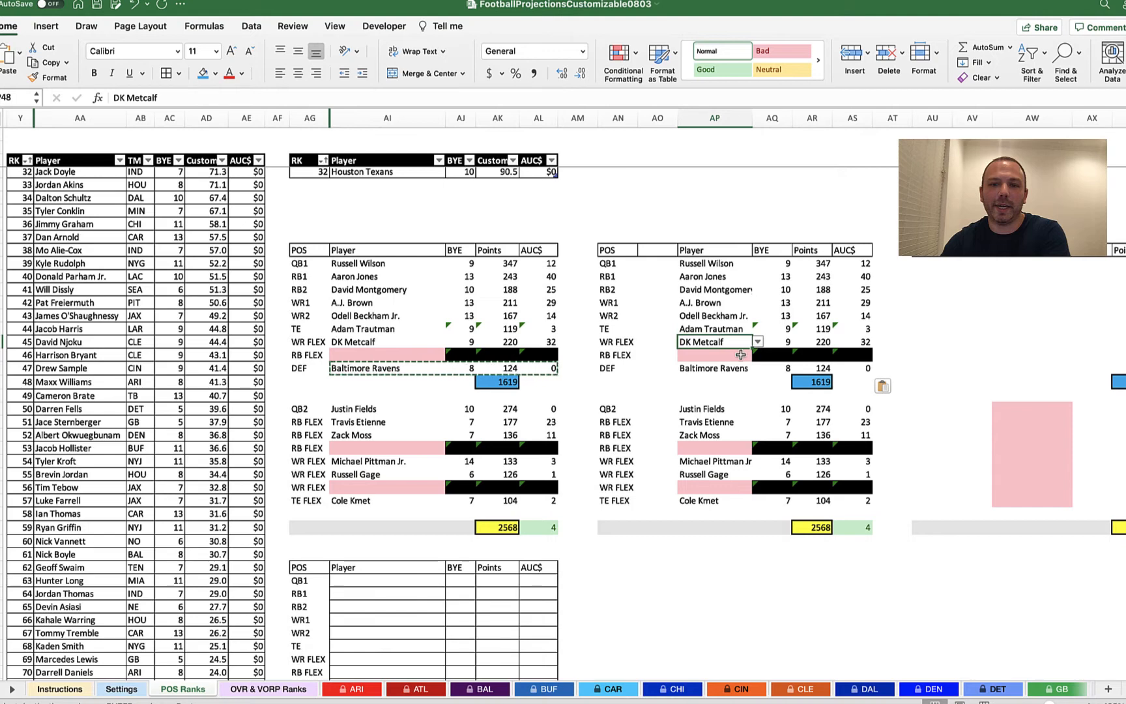
{"action": "left_click", "coordinate": [756, 342]}
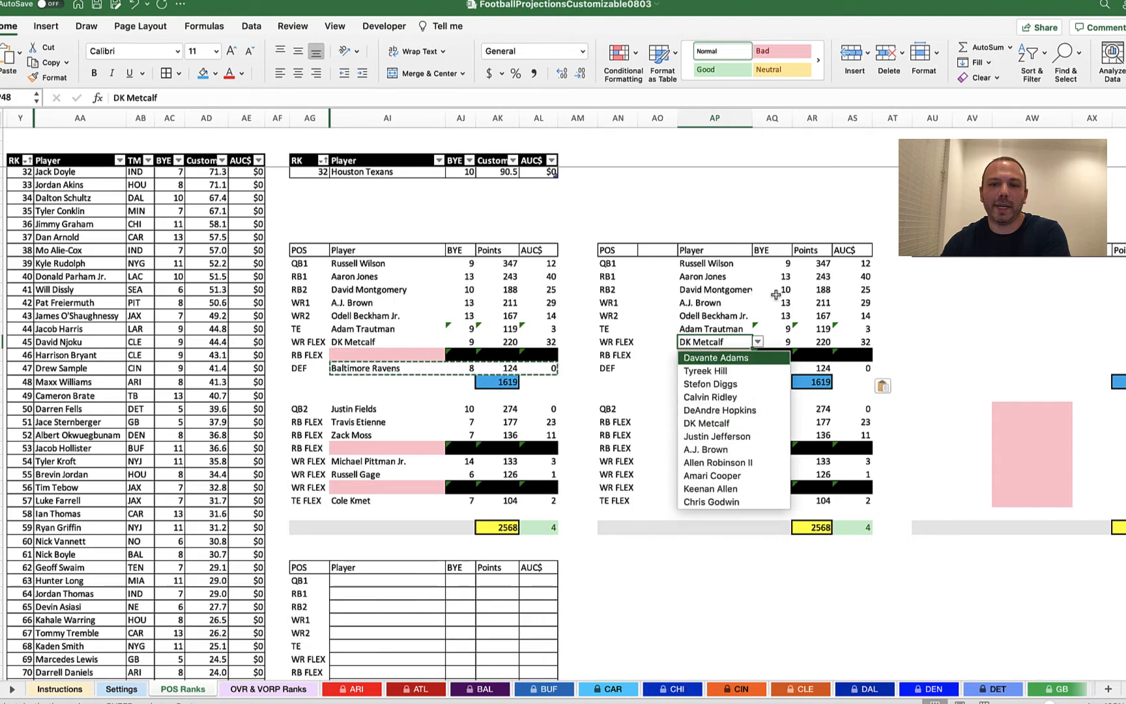
{"action": "left_click", "coordinate": [756, 341]}
{"action": "key", "text": "Delete"}
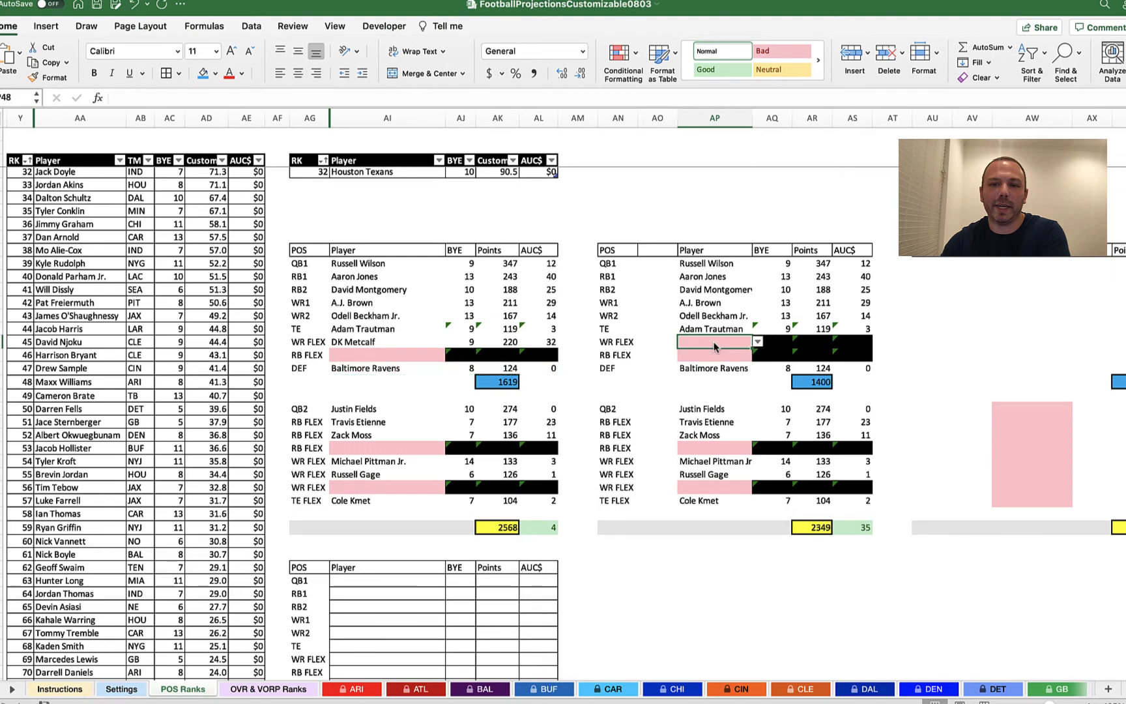
Choose Chris Carson for the second roster's RB FLEX slot in AP49.
{"action": "left_click", "coordinate": [715, 355]}
{"action": "left_click", "coordinate": [757, 354]}
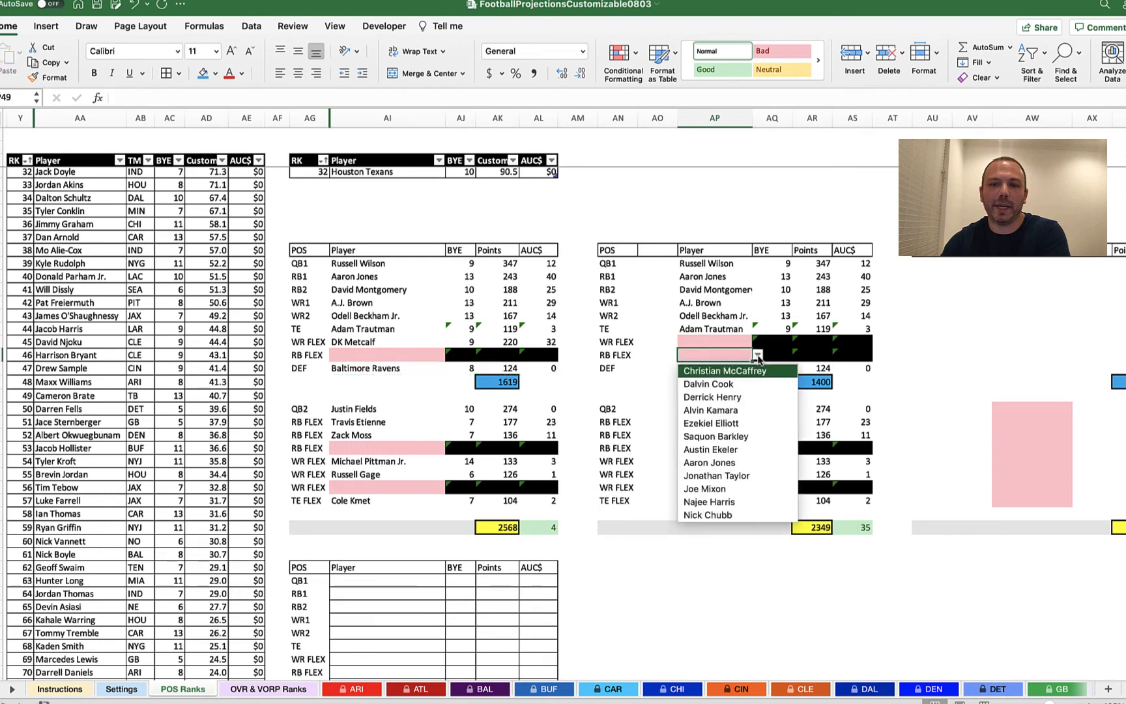
{"action": "scroll", "coordinate": [730, 433], "scroll_direction": "down", "scroll_amount": 5}
{"action": "scroll", "coordinate": [729, 433], "scroll_direction": "down", "scroll_amount": 1}
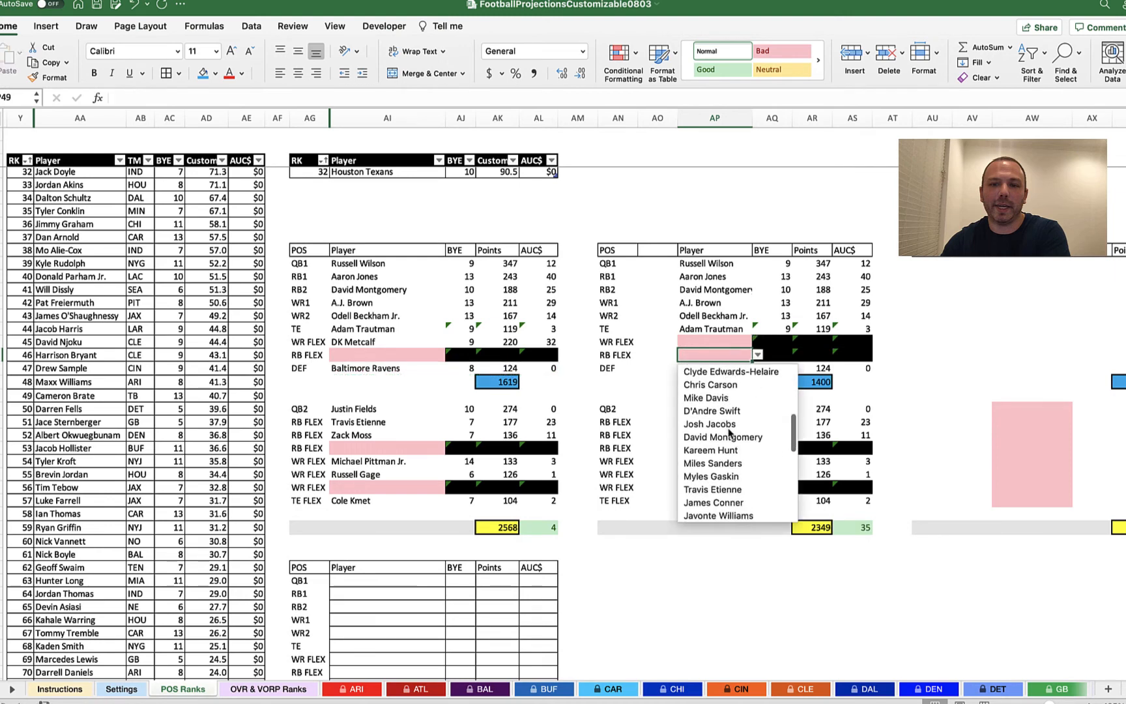
{"action": "left_click", "coordinate": [710, 384]}
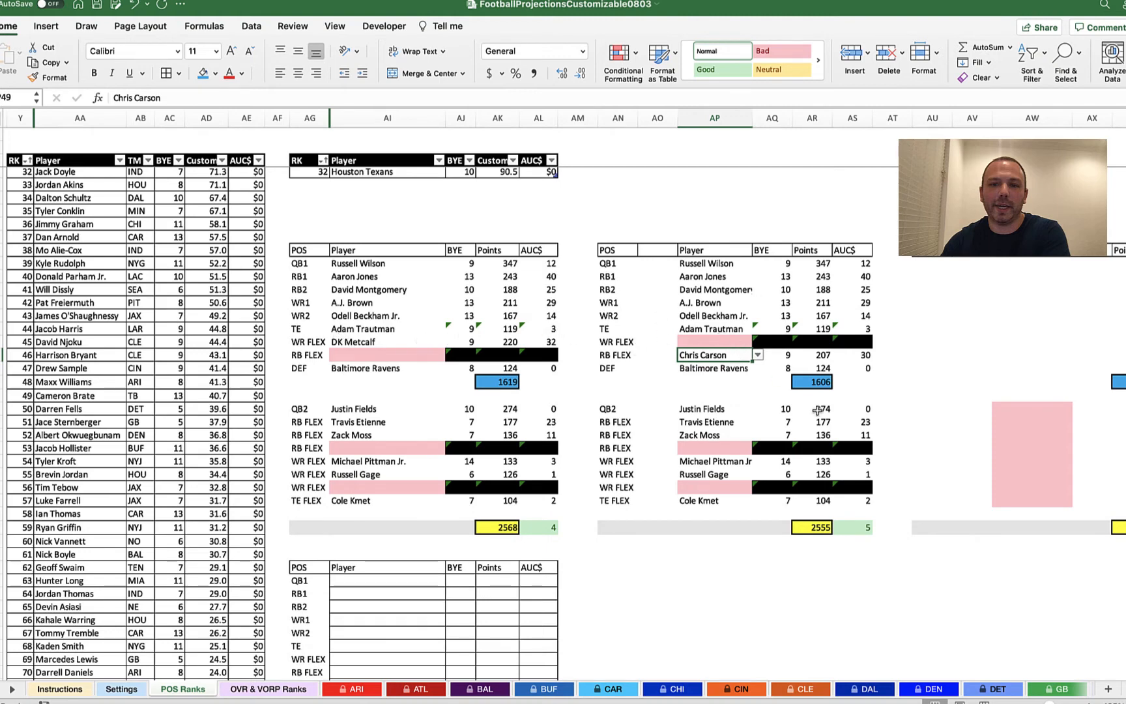
Compare the starter point totals of both rosters, DK Metcalf's auction value and the second roster's remaining budget.
{"action": "left_click", "coordinate": [502, 385]}
{"action": "left_click", "coordinate": [812, 381]}
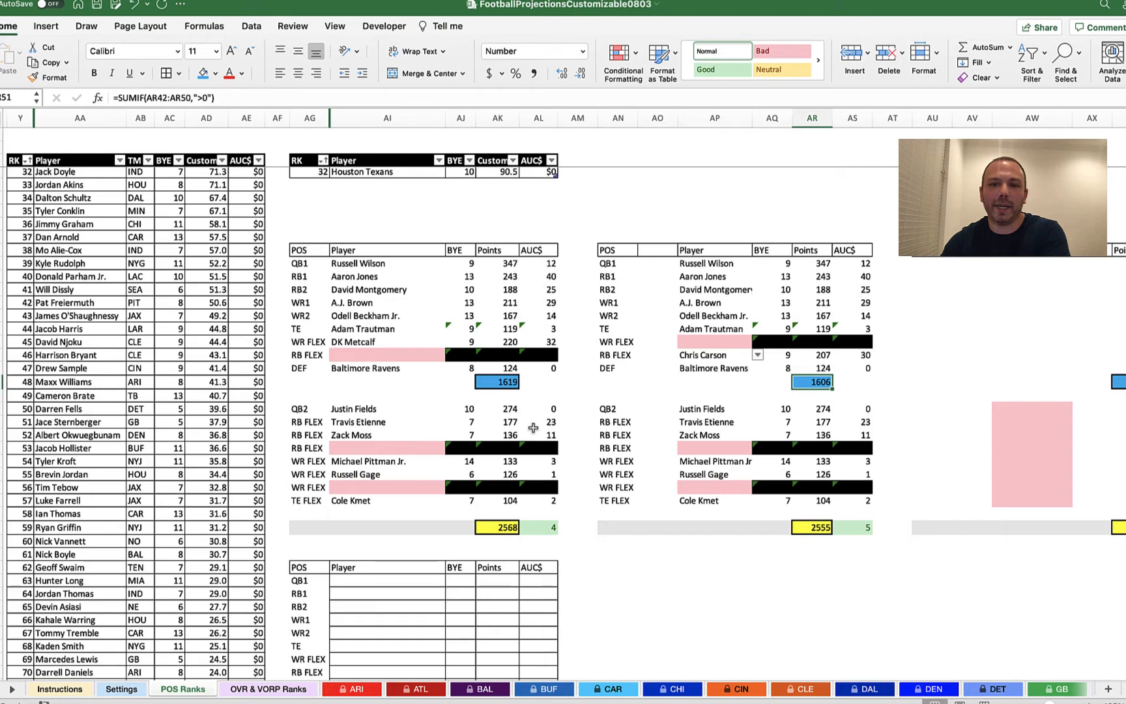
{"action": "left_click", "coordinate": [546, 346]}
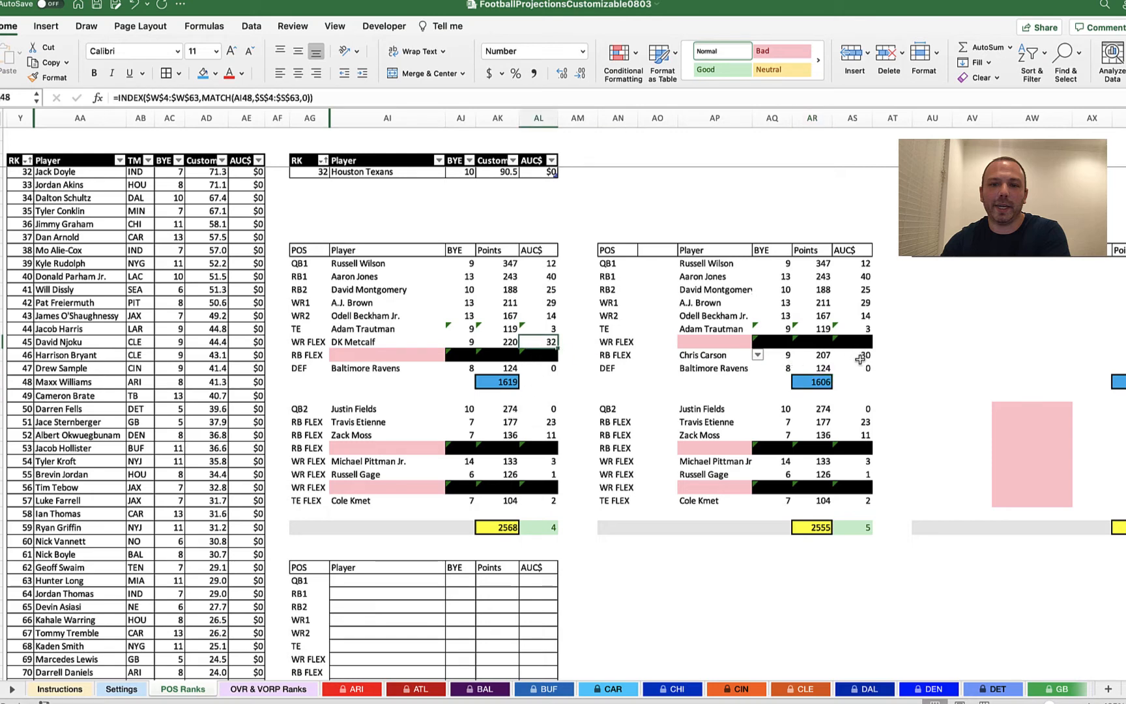
{"action": "left_click", "coordinate": [857, 526]}
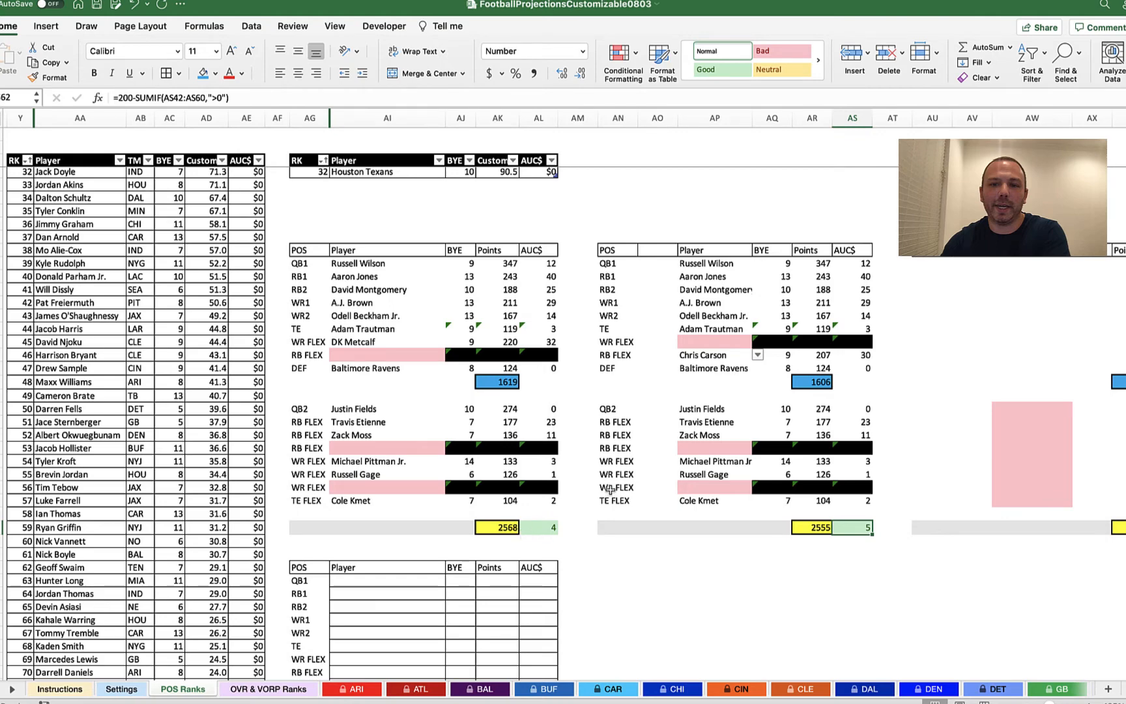
Replace Aaron Jones with Ronald Jones II in the second roster's RB1 slot, AP43.
{"action": "scroll", "coordinate": [610, 489], "scroll_direction": "up", "scroll_amount": 5}
{"action": "scroll", "coordinate": [609, 489], "scroll_direction": "right", "scroll_amount": 5}
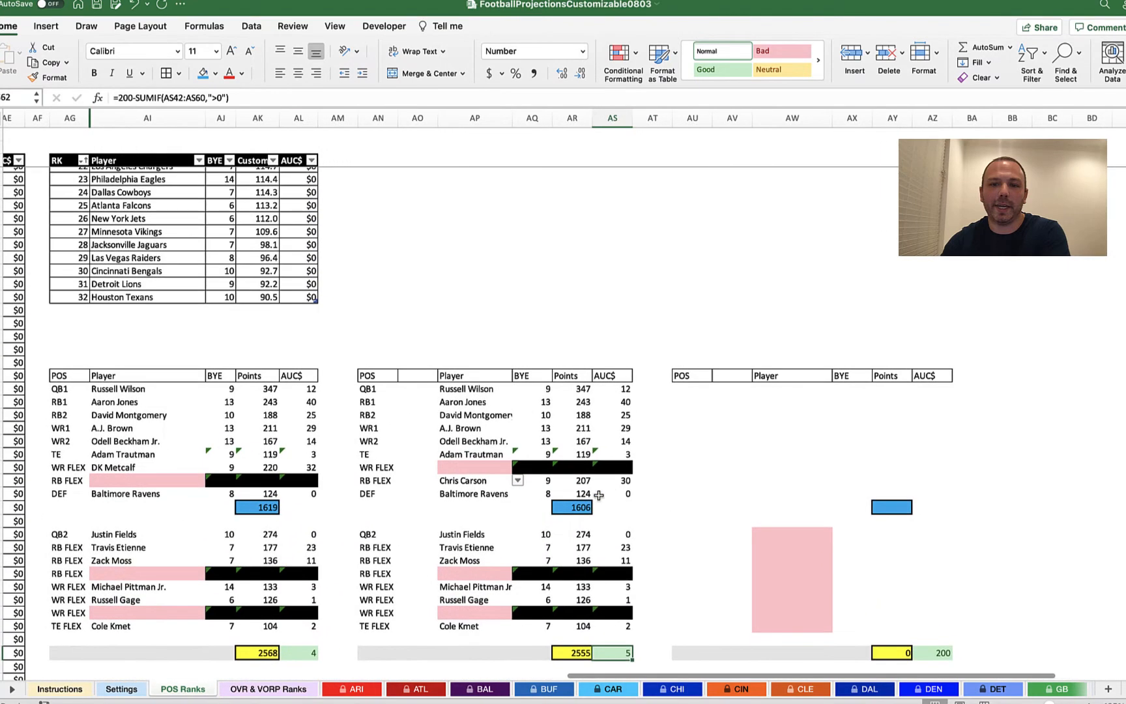
{"action": "scroll", "coordinate": [493, 514], "scroll_direction": "down", "scroll_amount": 5}
{"action": "scroll", "coordinate": [493, 514], "scroll_direction": "left", "scroll_amount": 3}
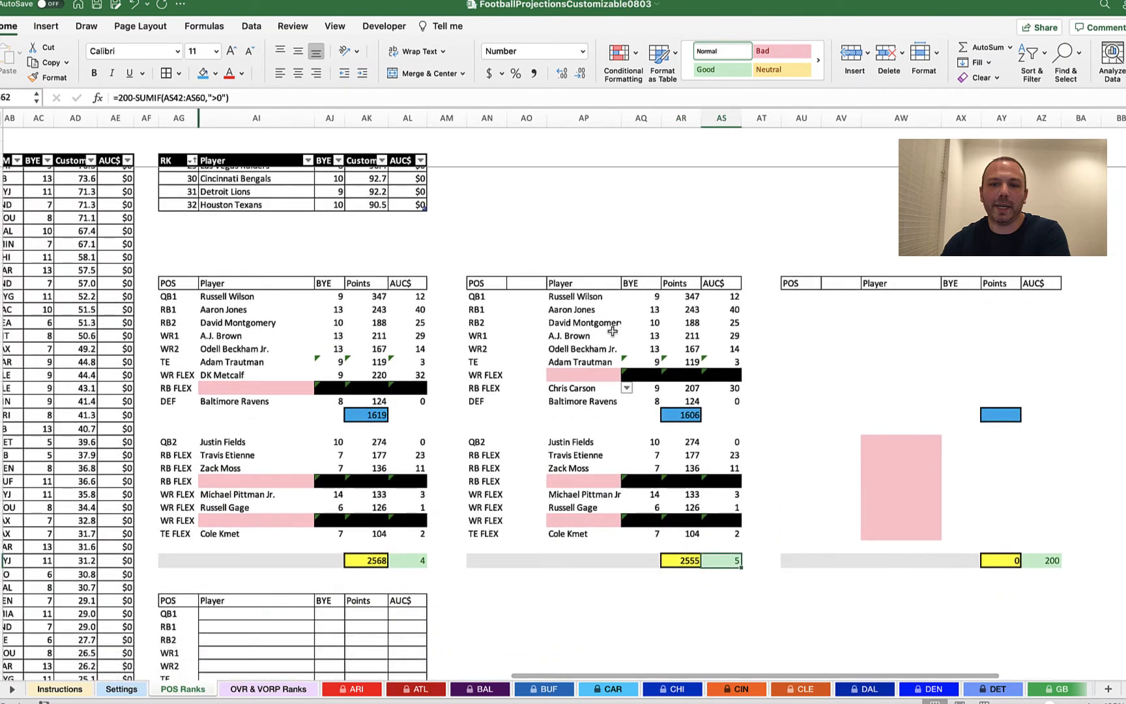
{"action": "left_click", "coordinate": [604, 311]}
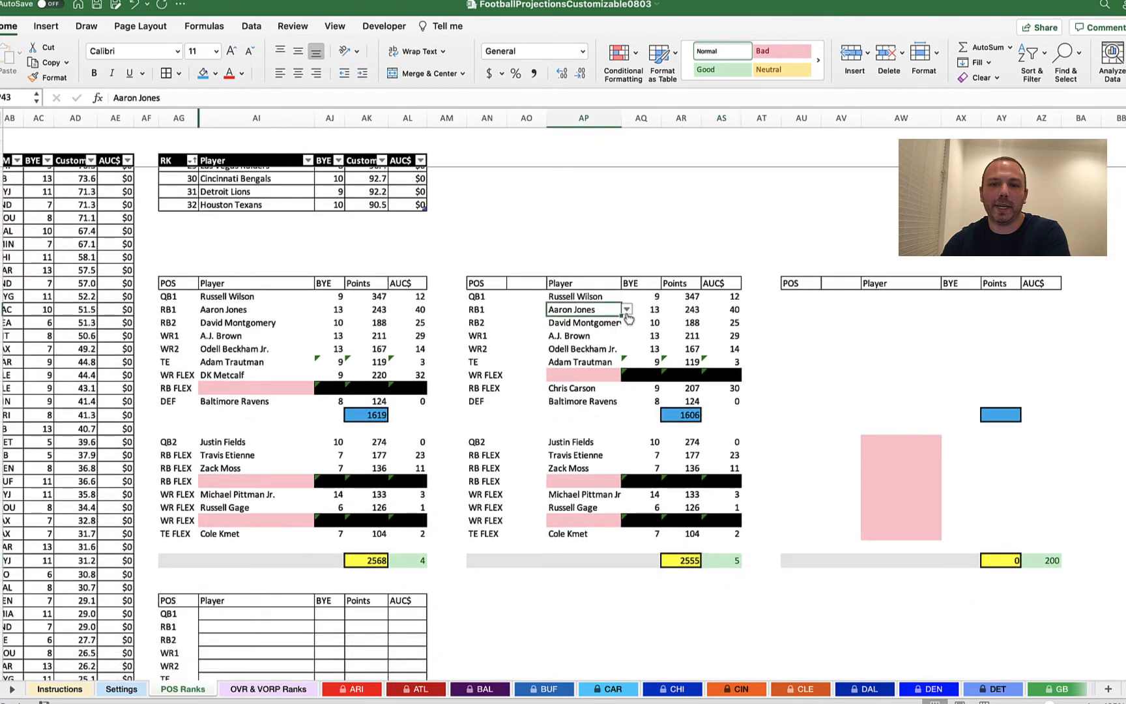
{"action": "left_click", "coordinate": [626, 310]}
{"action": "scroll", "coordinate": [593, 414], "scroll_direction": "down", "scroll_amount": 10}
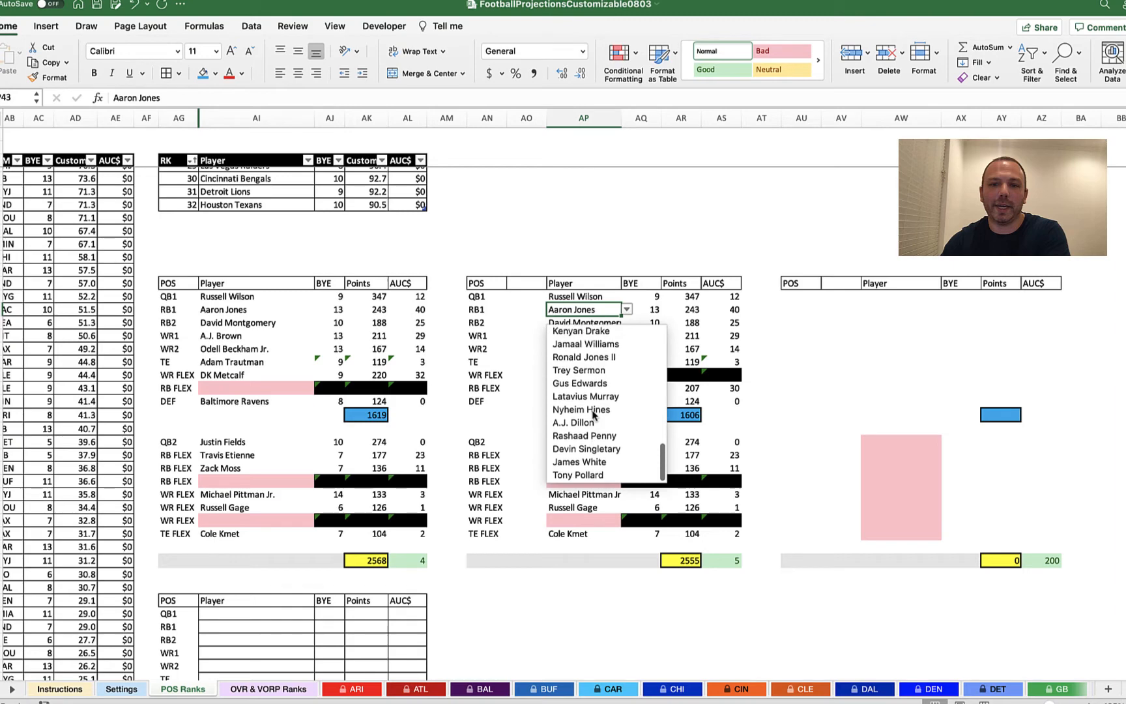
{"action": "scroll", "coordinate": [594, 410], "scroll_direction": "up", "scroll_amount": 2}
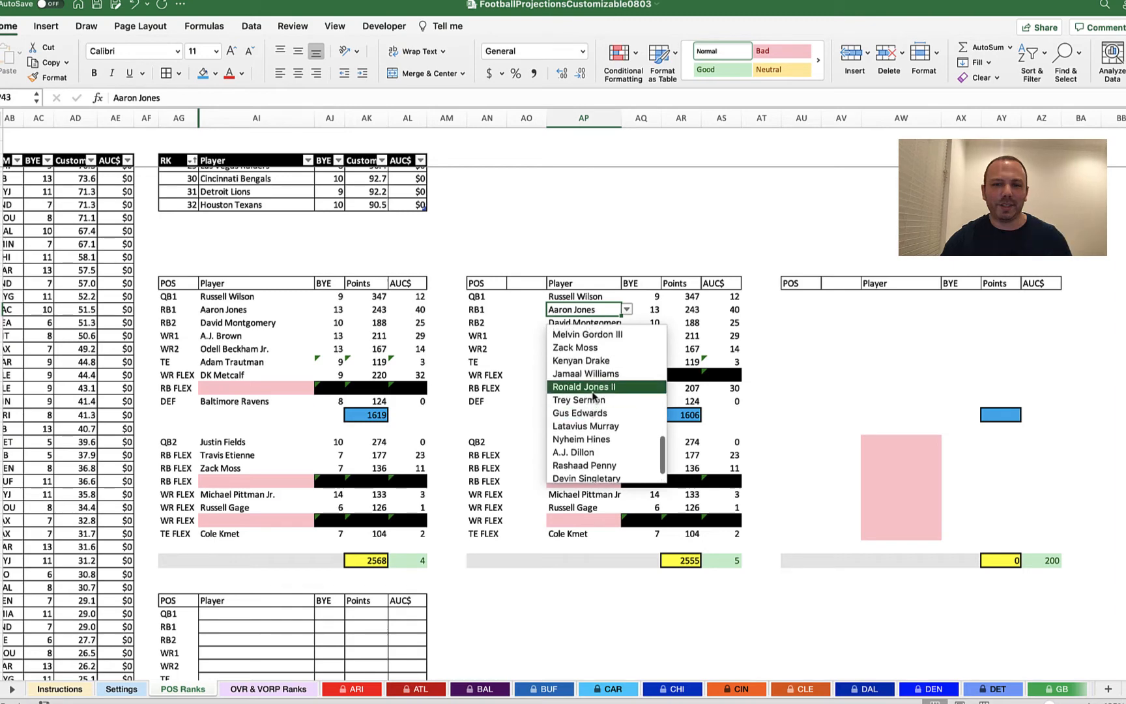
{"action": "left_click", "coordinate": [593, 391]}
Replace David Montgomery with Nyheim Hines in the second roster's RB2 slot, AP44.
{"action": "left_click", "coordinate": [609, 322]}
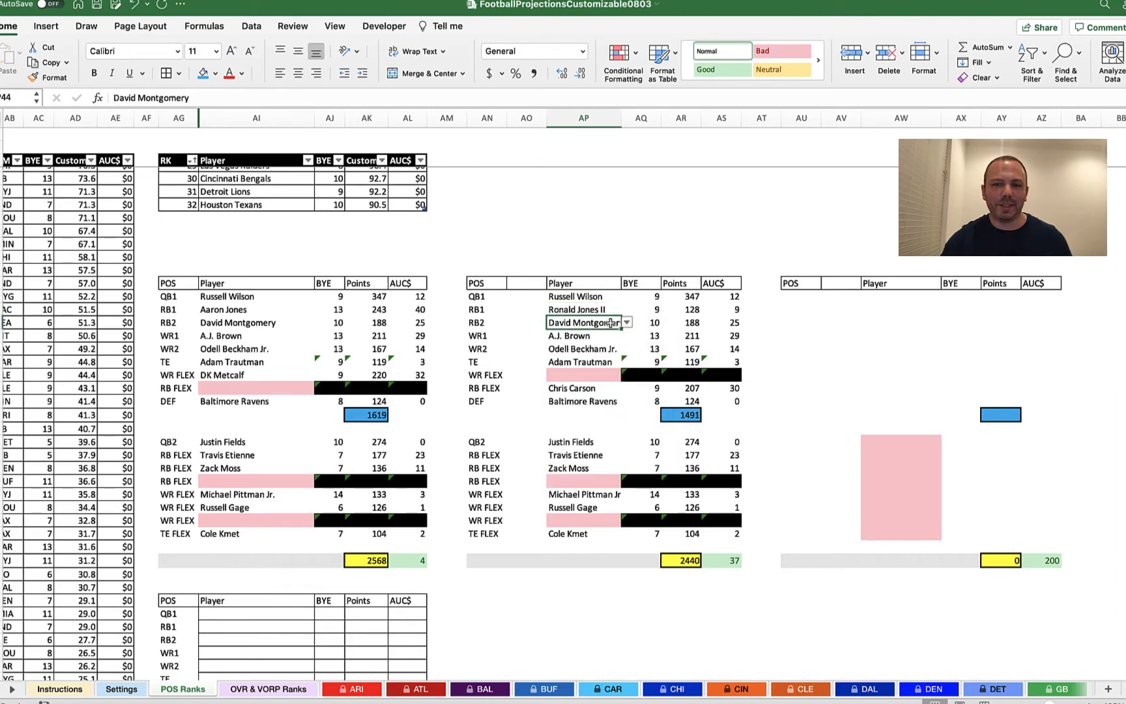
{"action": "left_click", "coordinate": [626, 322]}
{"action": "scroll", "coordinate": [606, 450], "scroll_direction": "down", "scroll_amount": 10}
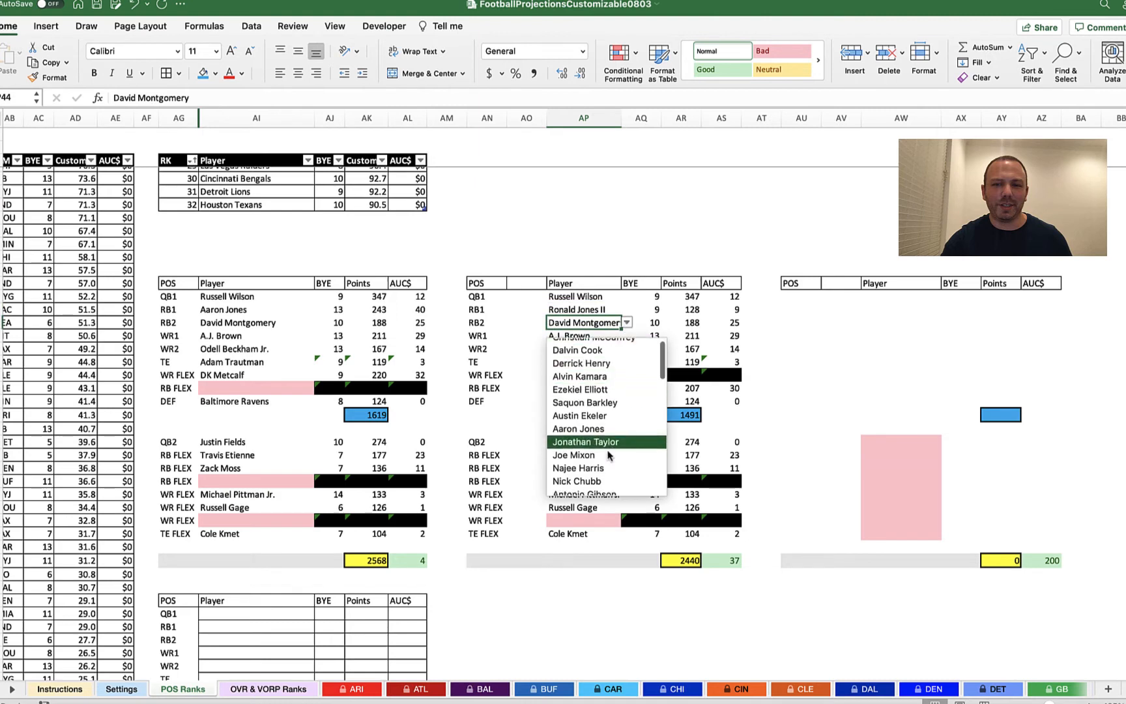
{"action": "scroll", "coordinate": [608, 454], "scroll_direction": "up", "scroll_amount": 4}
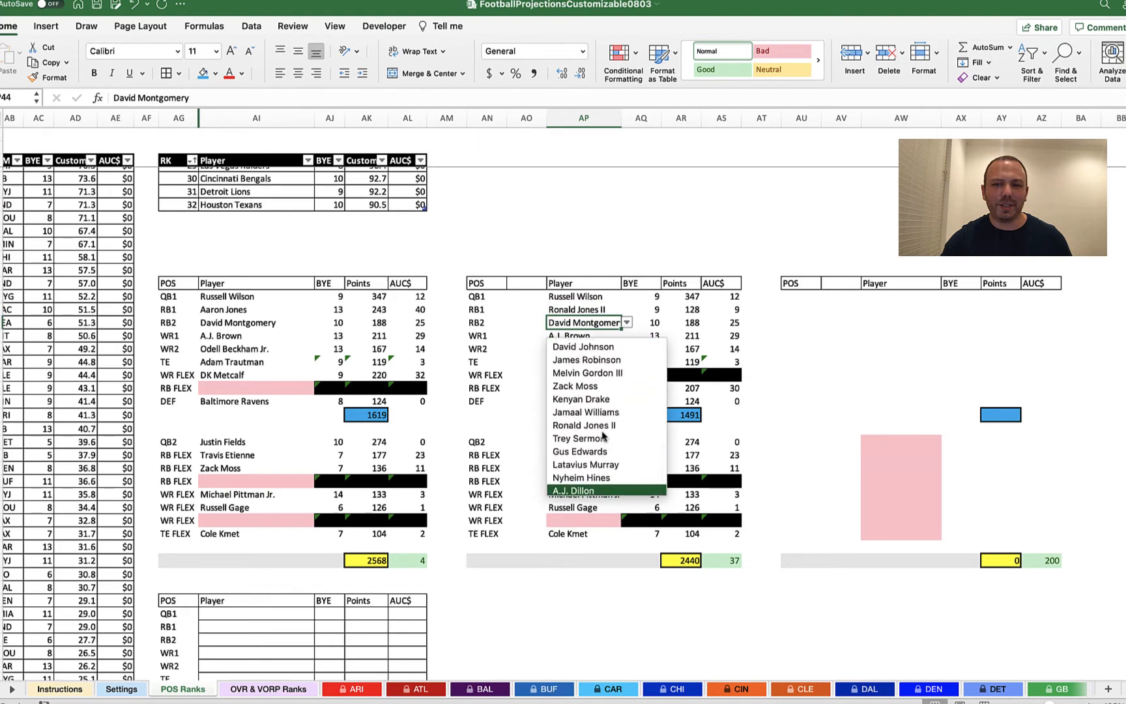
{"action": "scroll", "coordinate": [602, 435], "scroll_direction": "down", "scroll_amount": 4}
{"action": "left_click", "coordinate": [599, 426]}
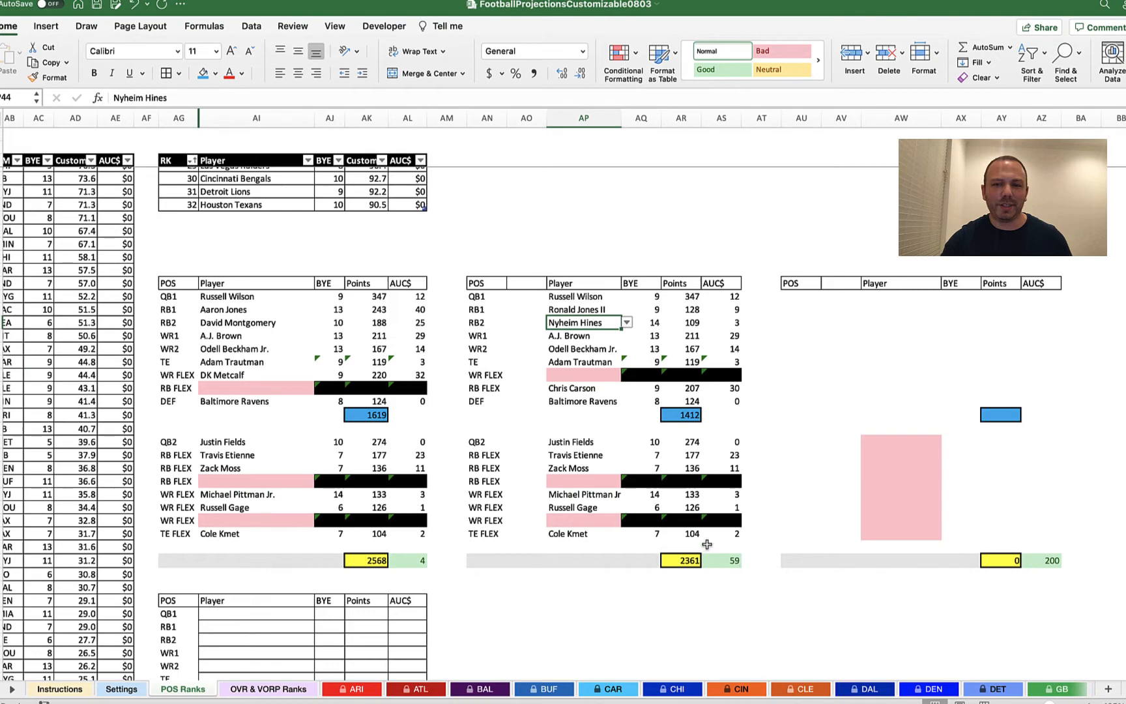
Replace Odell Beckham Jr. with Keenan Allen in the second roster's WR2 slot, AP46.
{"action": "left_click", "coordinate": [606, 347]}
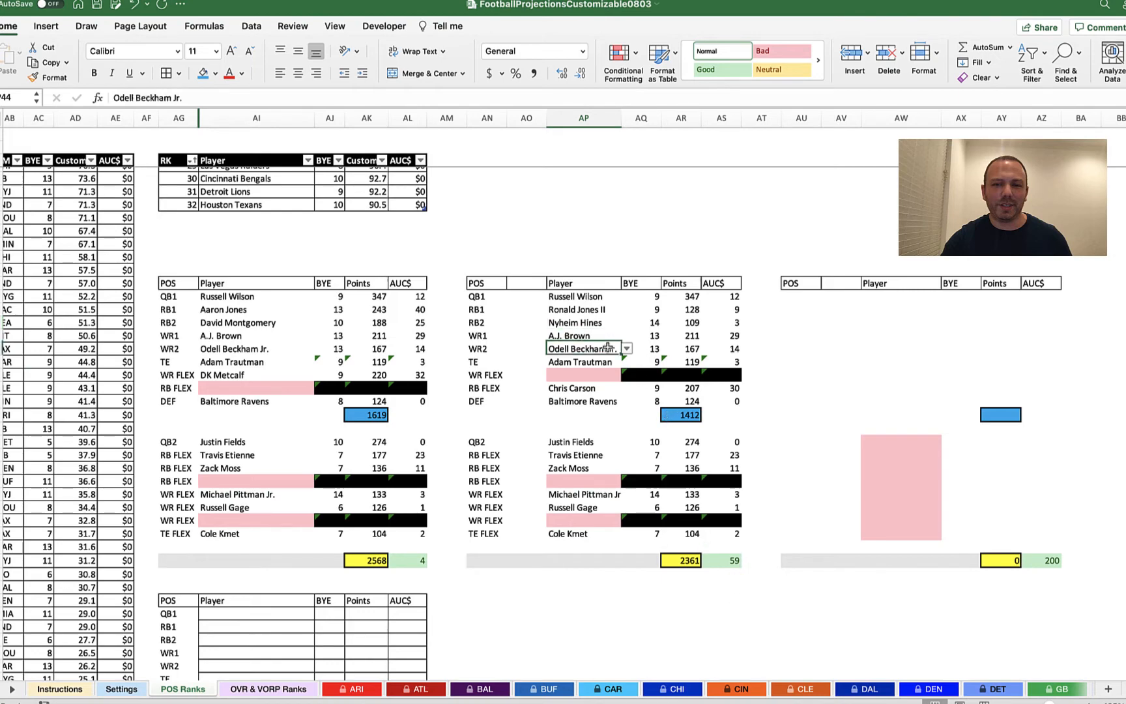
{"action": "left_click", "coordinate": [626, 349]}
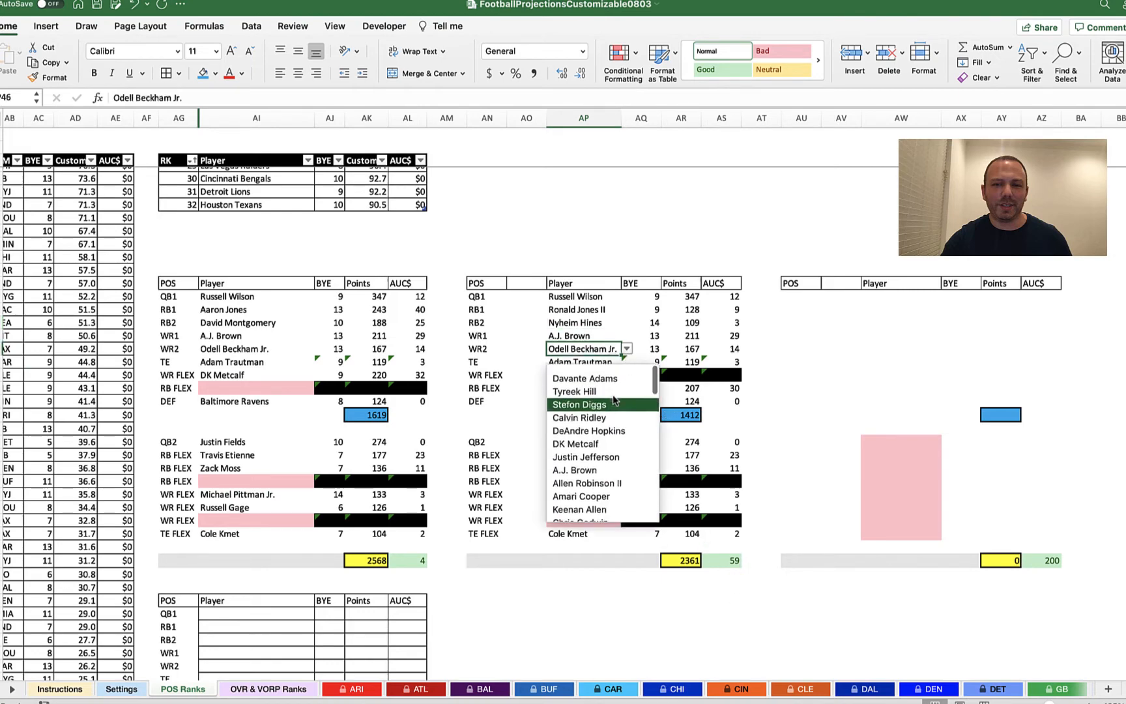
{"action": "left_click", "coordinate": [593, 503]}
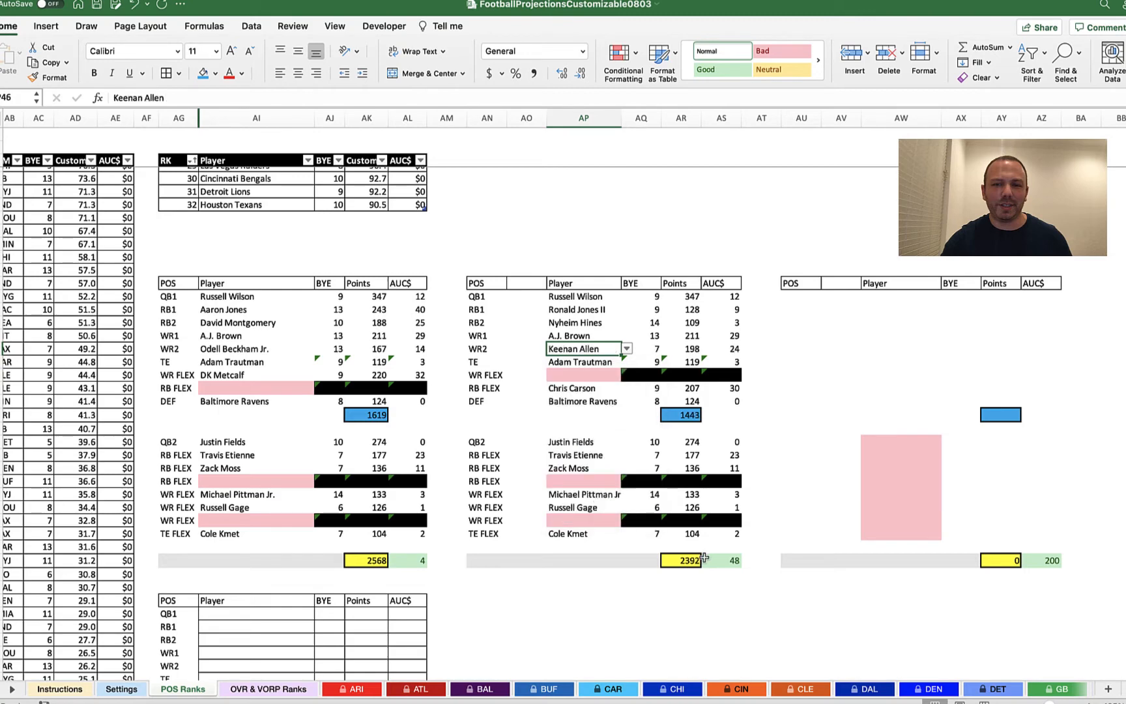
Clear Chris Carson from the second roster's RB FLEX slot in AP49.
{"action": "left_click", "coordinate": [598, 387]}
{"action": "left_click", "coordinate": [626, 389]}
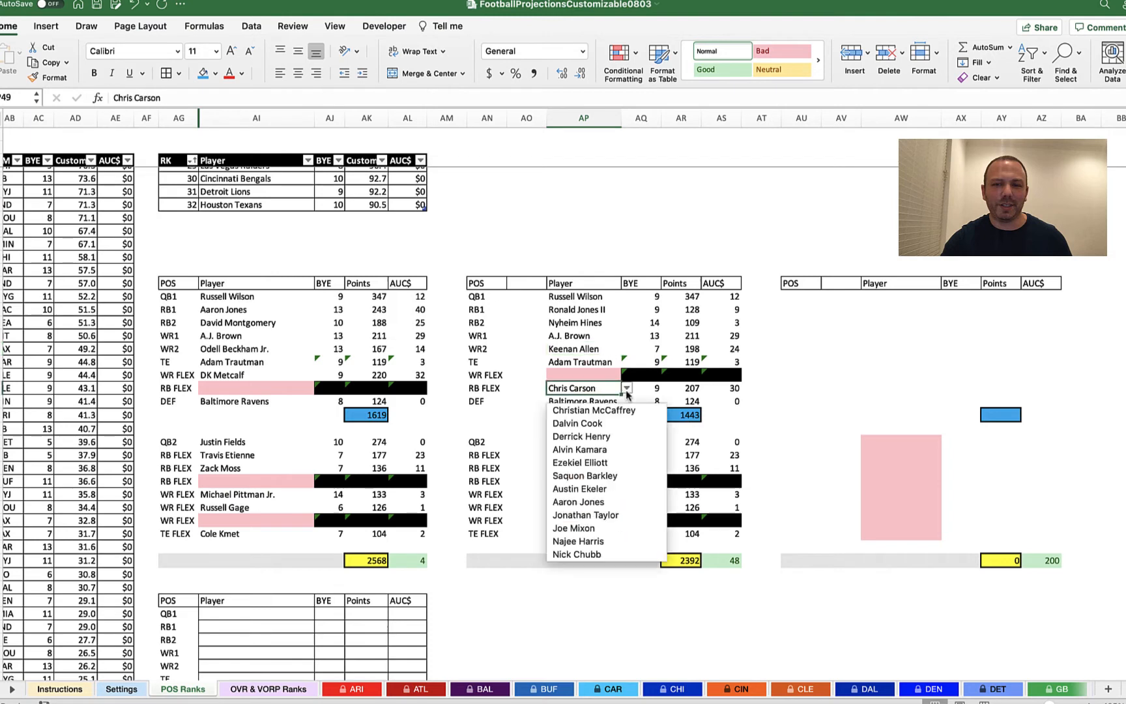
{"action": "left_click", "coordinate": [626, 389]}
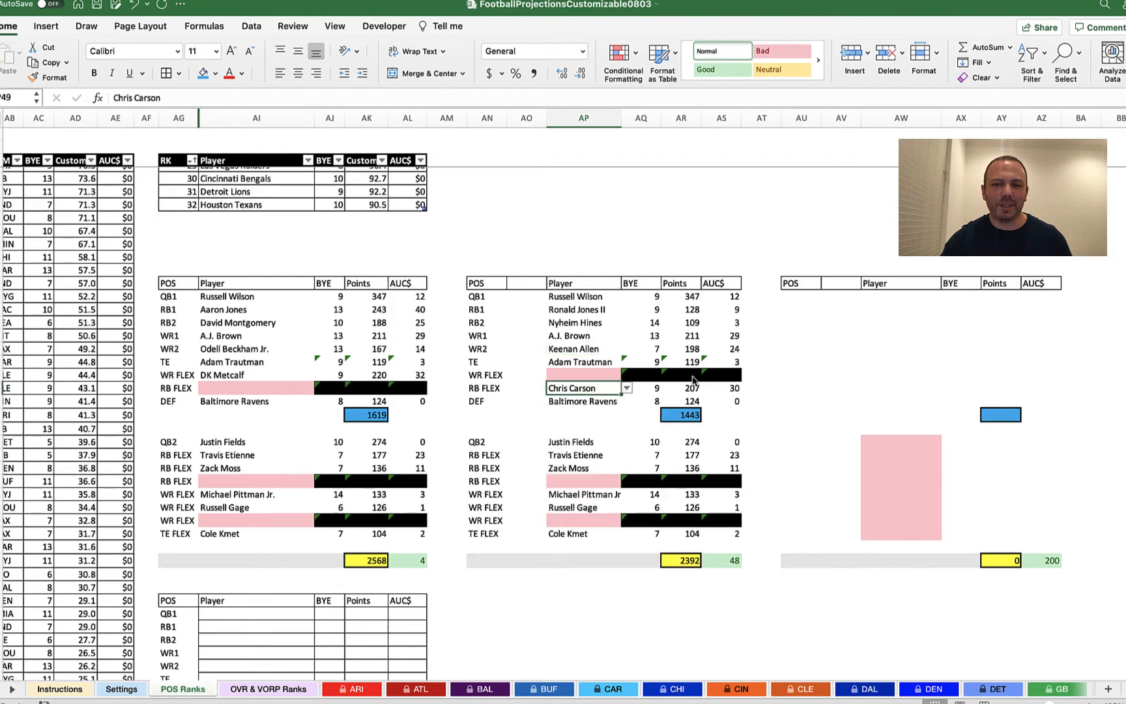
{"action": "key", "text": "Delete"}
Choose Calvin Ridley for the second roster's WR FLEX slot in AP48 and Travis Kelce for its TE slot in AP47.
{"action": "left_click", "coordinate": [598, 372]}
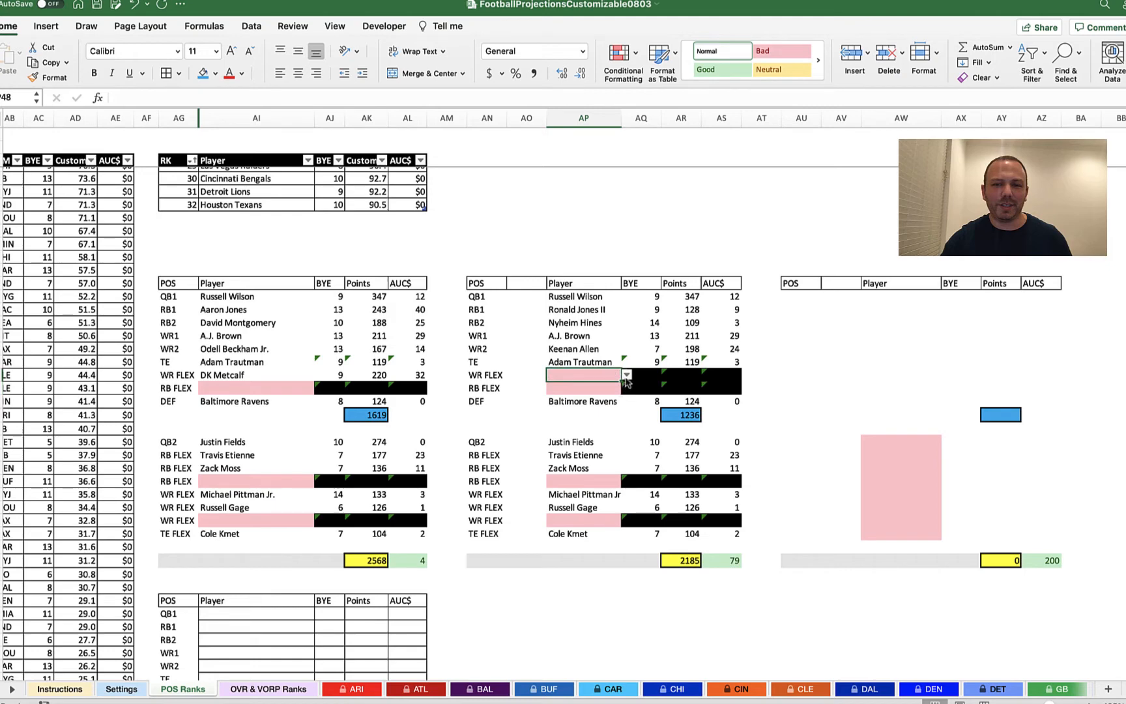
{"action": "left_click", "coordinate": [626, 374]}
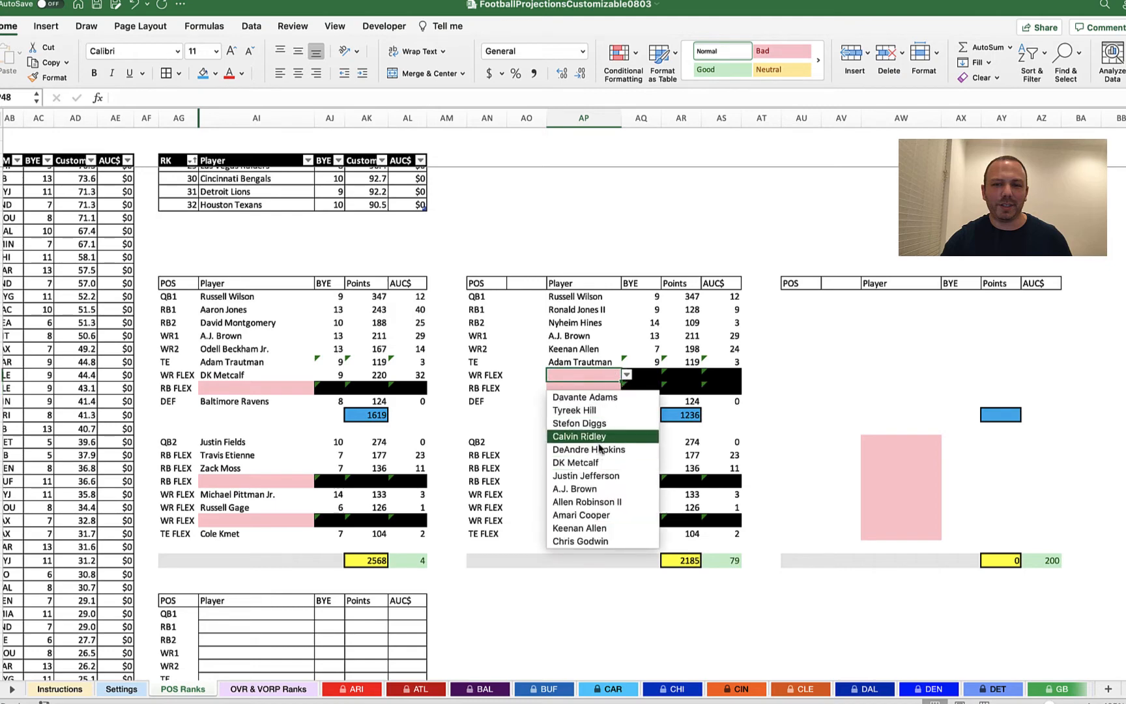
{"action": "left_click", "coordinate": [600, 438]}
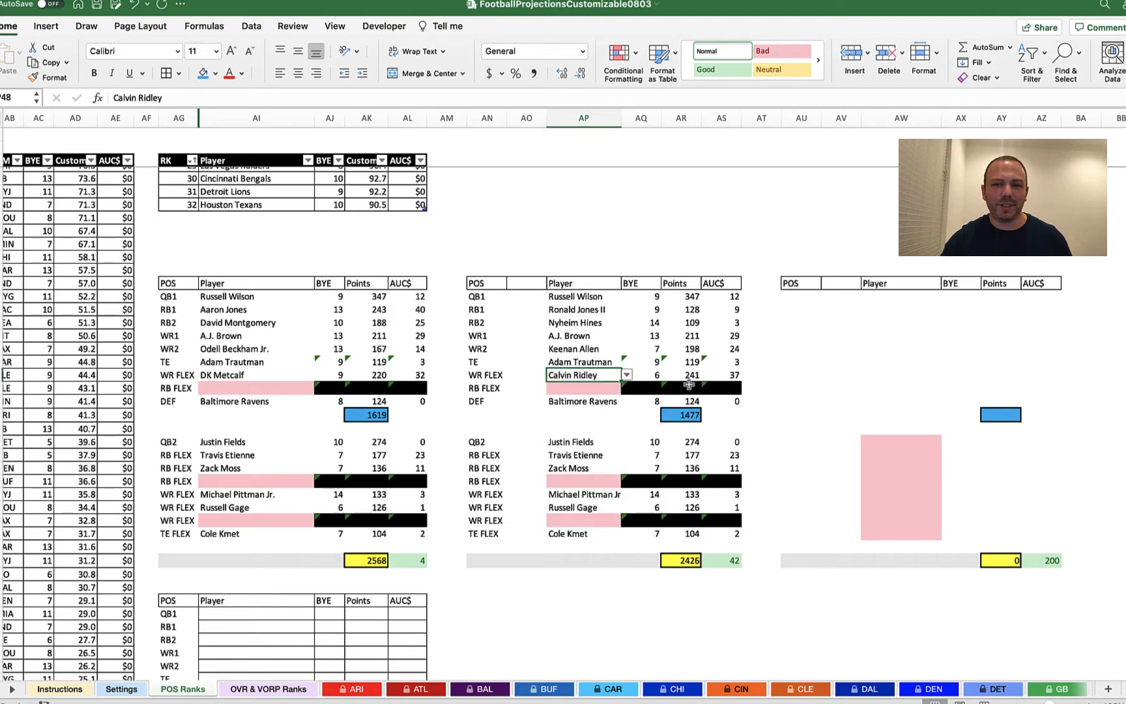
{"action": "left_click", "coordinate": [609, 362]}
{"action": "left_click", "coordinate": [628, 363]}
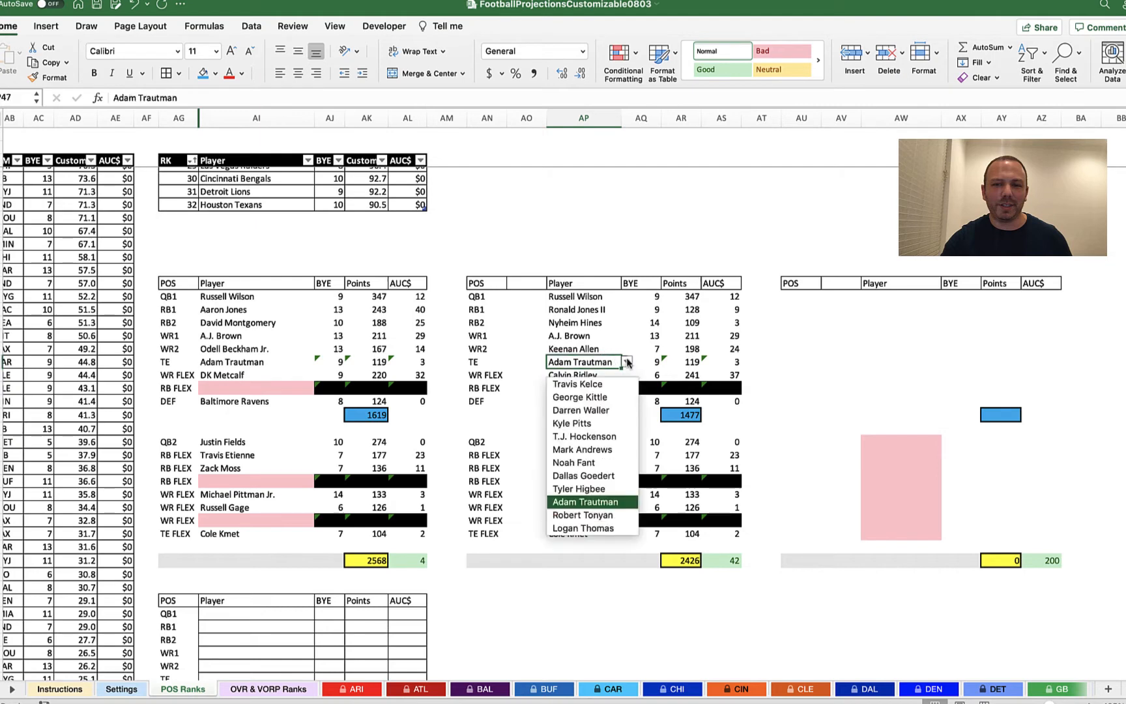
{"action": "left_click", "coordinate": [598, 384]}
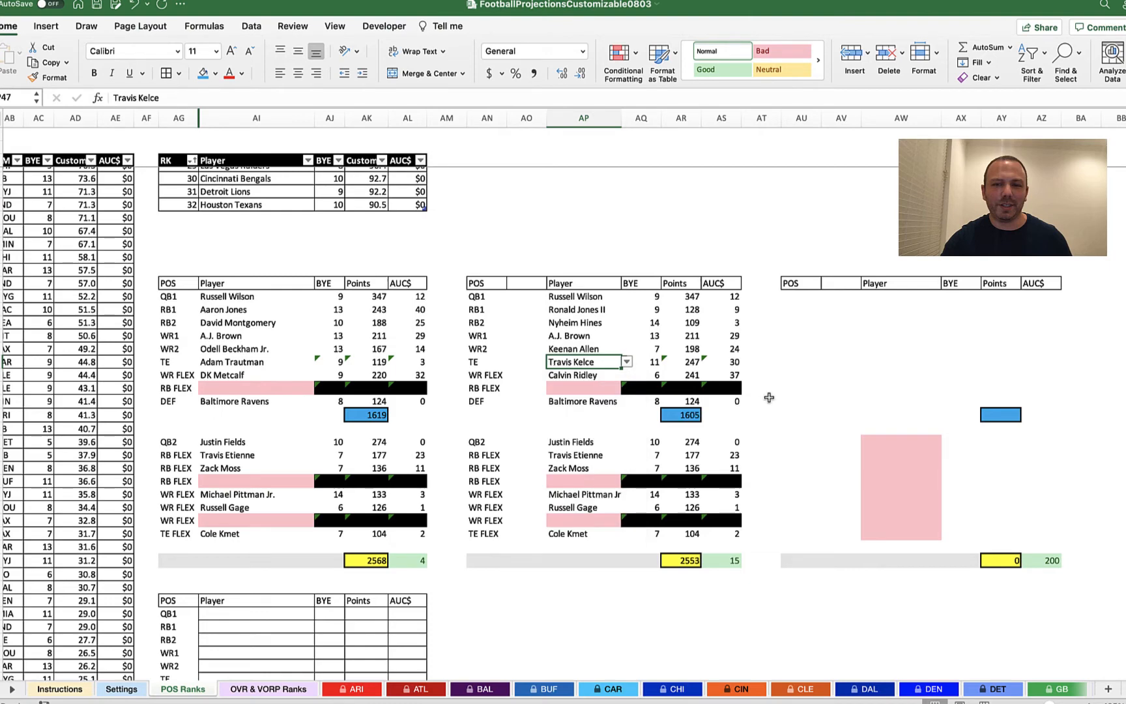
Replace Zack Moss with James White in the second roster's bench RB FLEX slot, AP55.
{"action": "scroll", "coordinate": [769, 397], "scroll_direction": "down", "scroll_amount": 5}
{"action": "scroll", "coordinate": [769, 397], "scroll_direction": "up", "scroll_amount": 6}
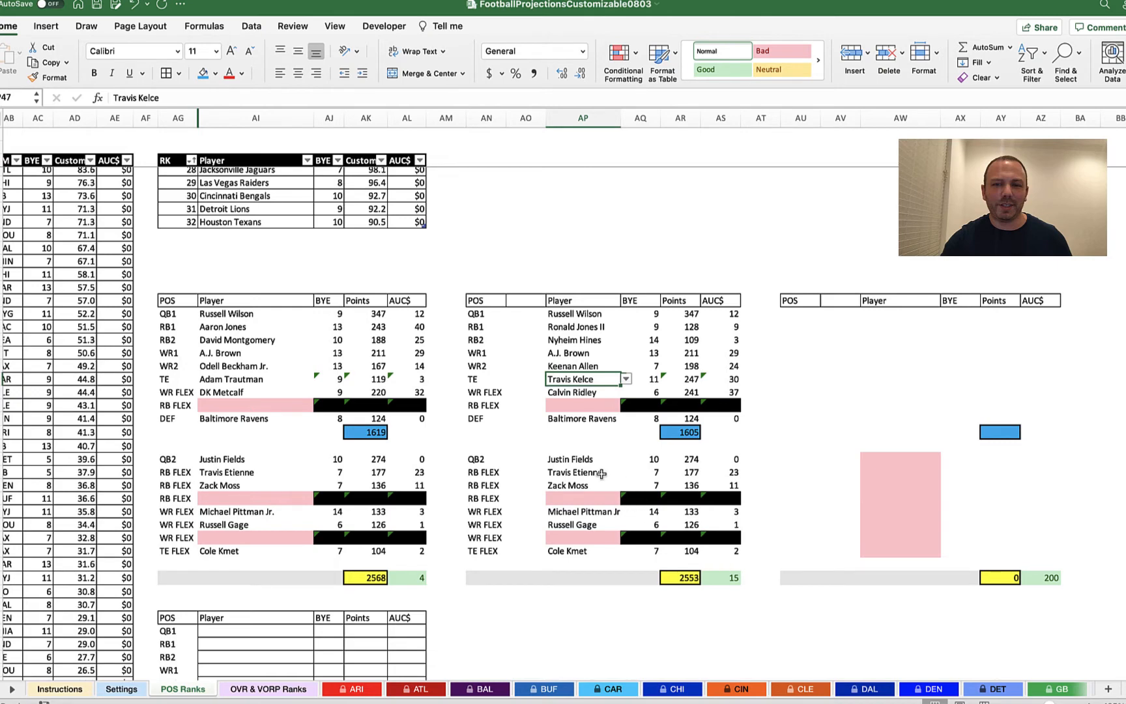
{"action": "left_click", "coordinate": [600, 473]}
{"action": "left_click", "coordinate": [606, 486]}
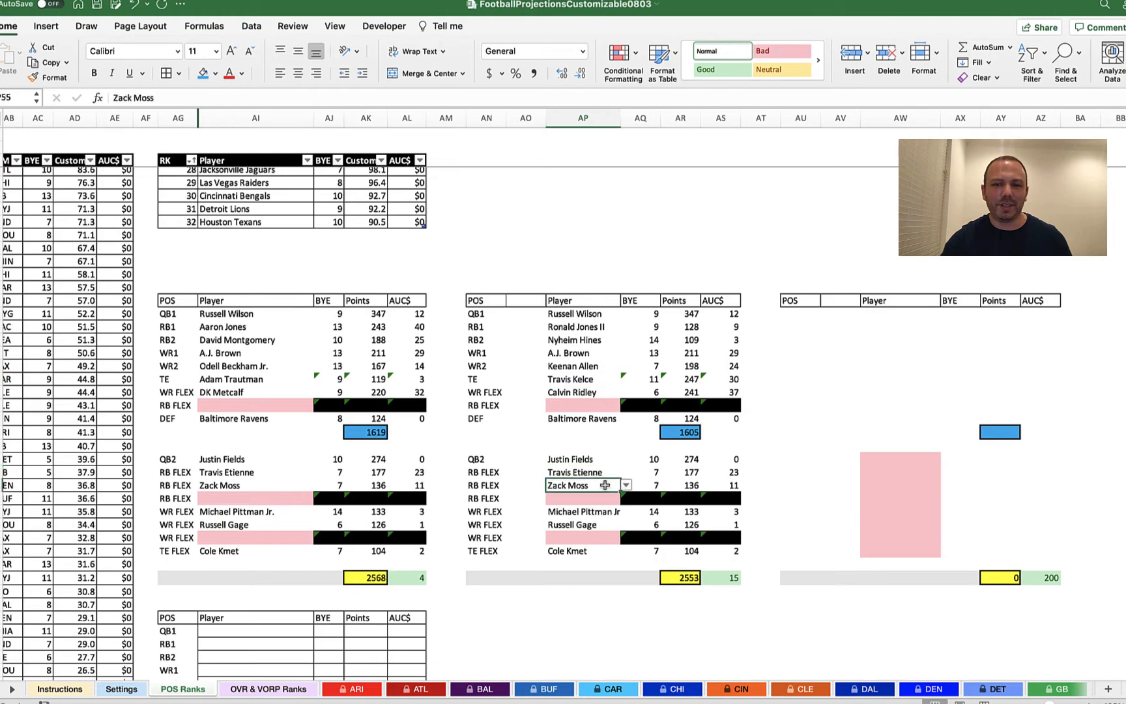
{"action": "left_click", "coordinate": [625, 485]}
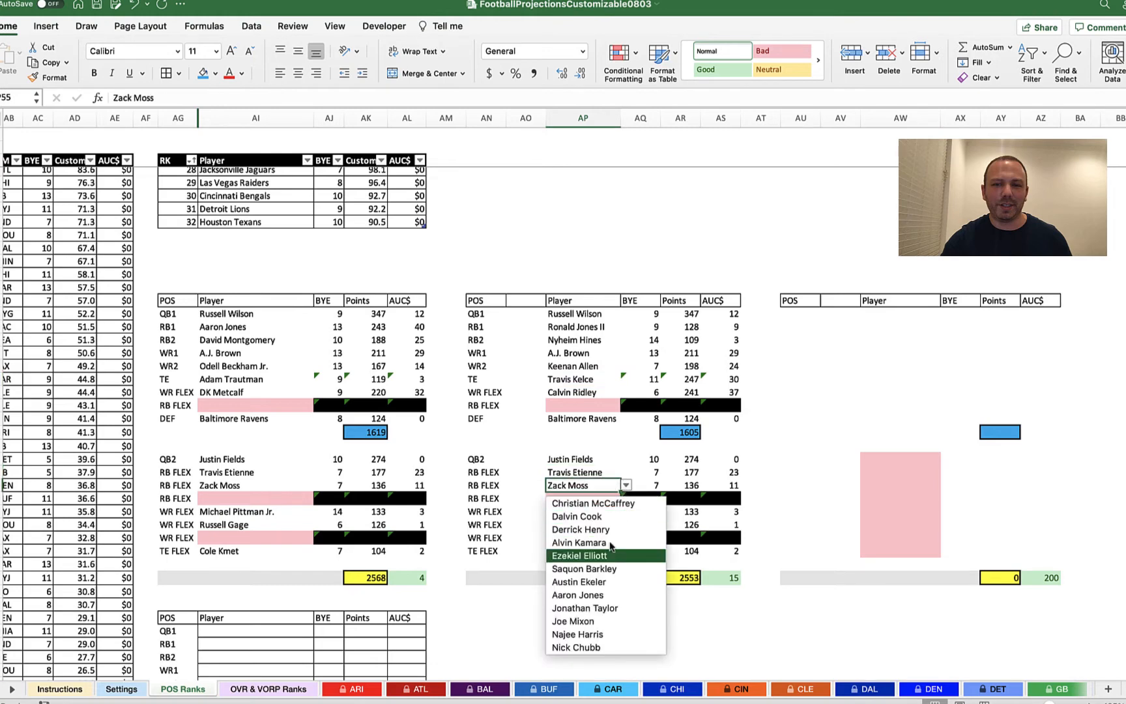
{"action": "scroll", "coordinate": [609, 522], "scroll_direction": "down", "scroll_amount": 10}
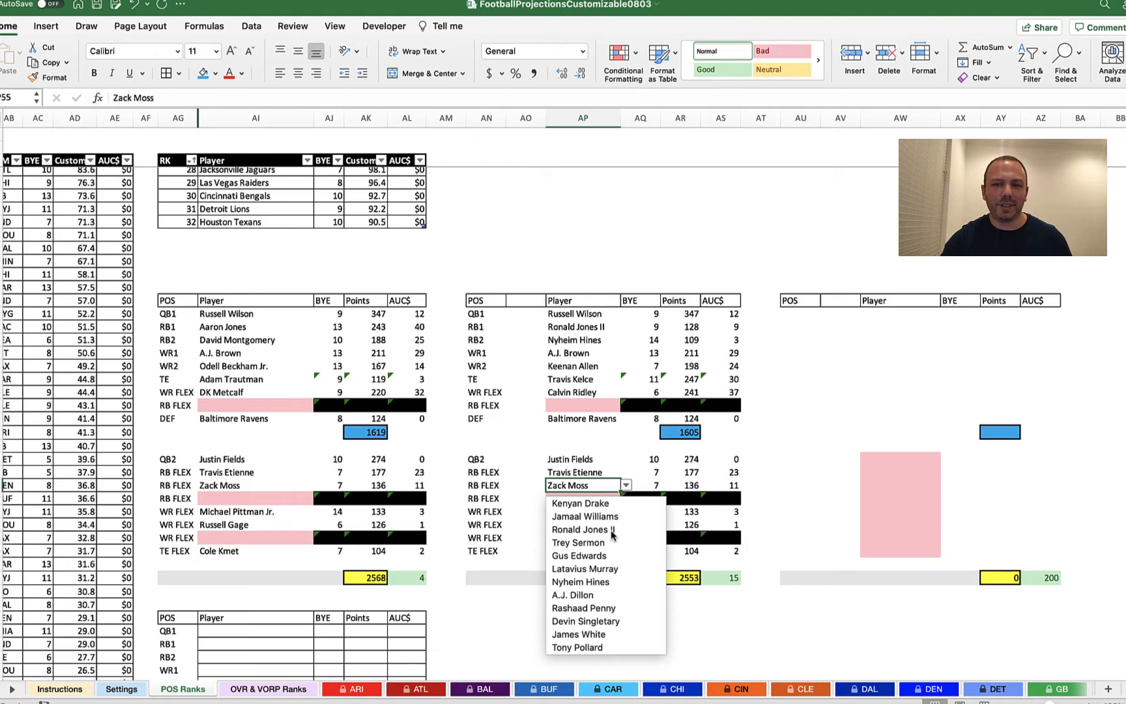
{"action": "left_click", "coordinate": [588, 635]}
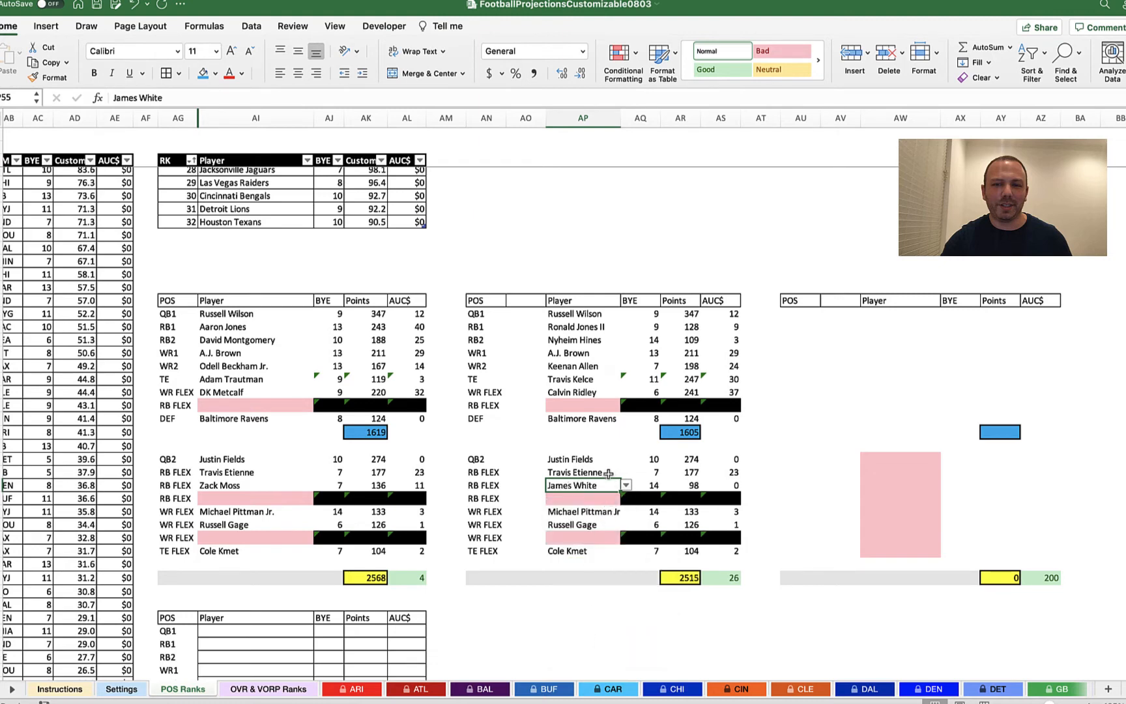
Replace Travis Etienne with A.J. Dillon in the second roster's bench RB FLEX slot, AP54.
{"action": "left_click", "coordinate": [608, 473]}
{"action": "left_click", "coordinate": [625, 473]}
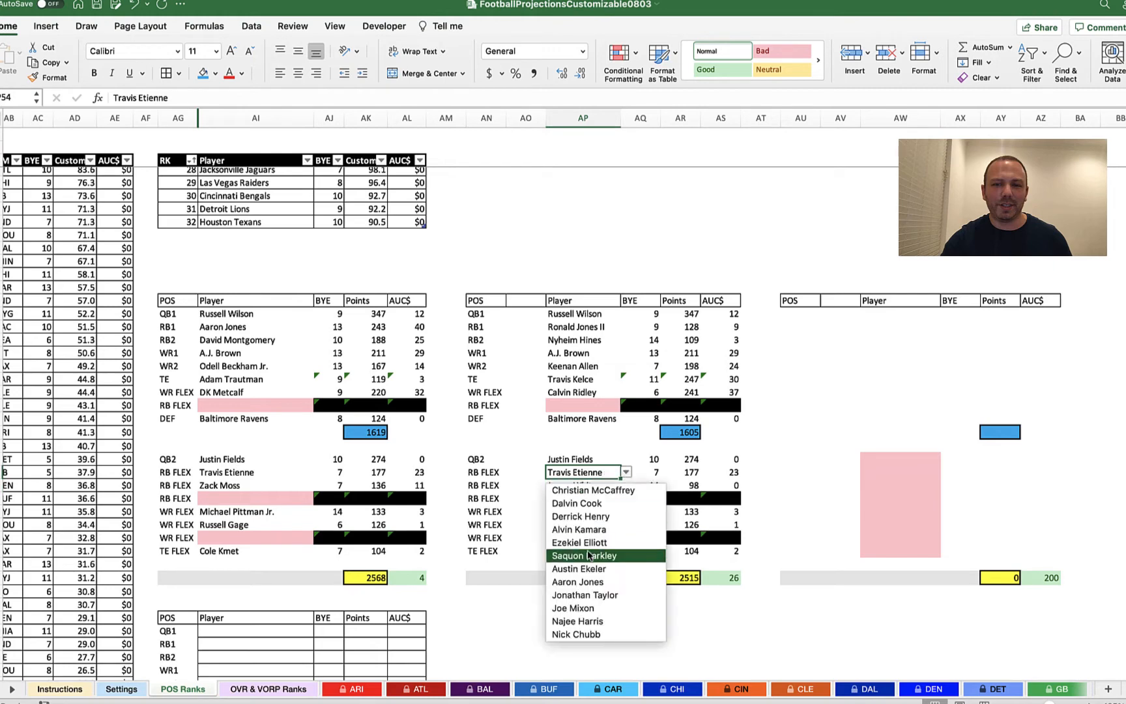
{"action": "scroll", "coordinate": [587, 557], "scroll_direction": "down", "scroll_amount": 5}
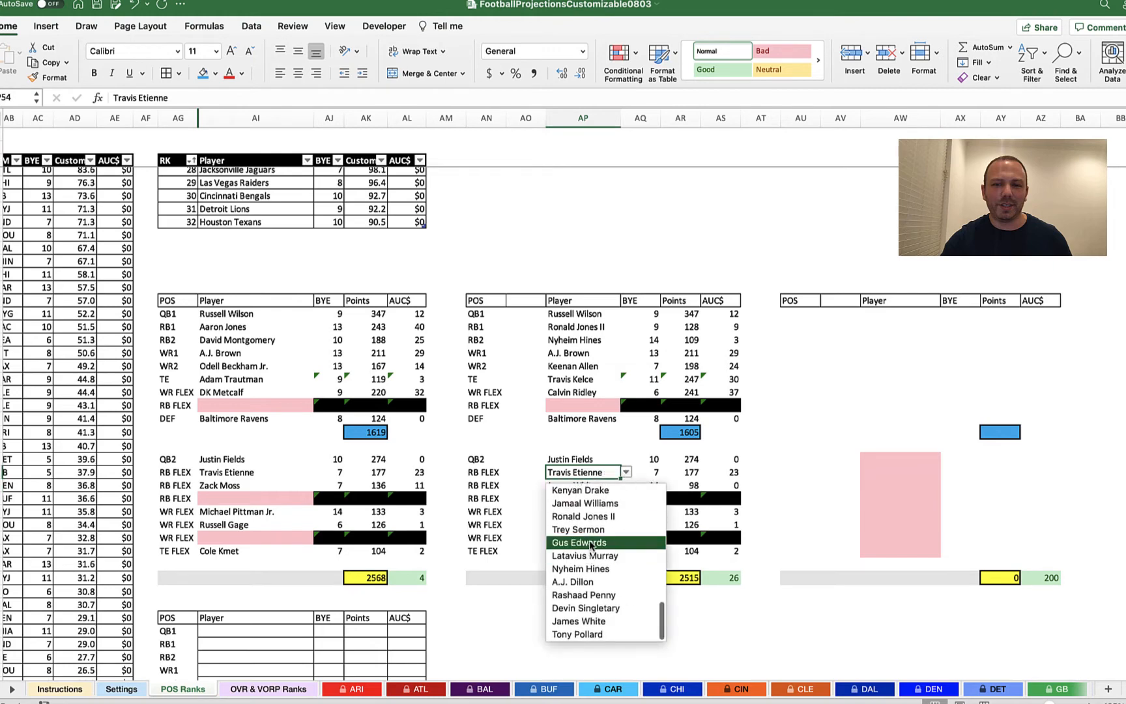
{"action": "left_click", "coordinate": [574, 582]}
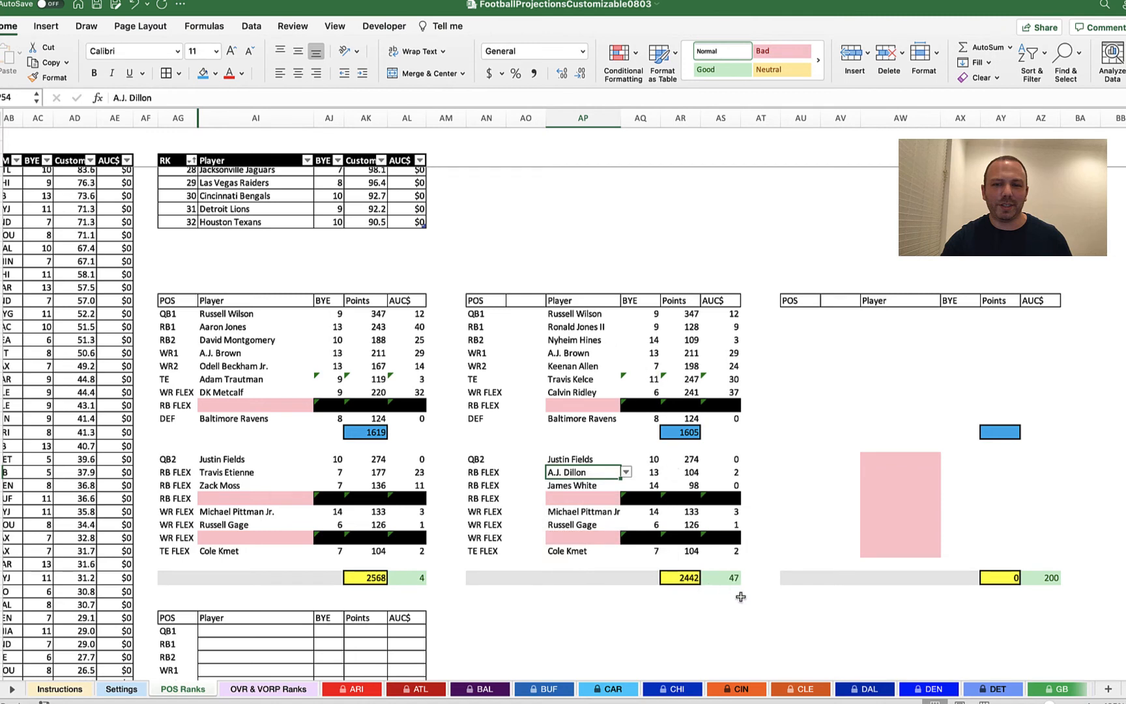
Replace Ronald Jones II with Dalvin Cook in the second roster's RB1 slot, AP43.
{"action": "left_click", "coordinate": [598, 328]}
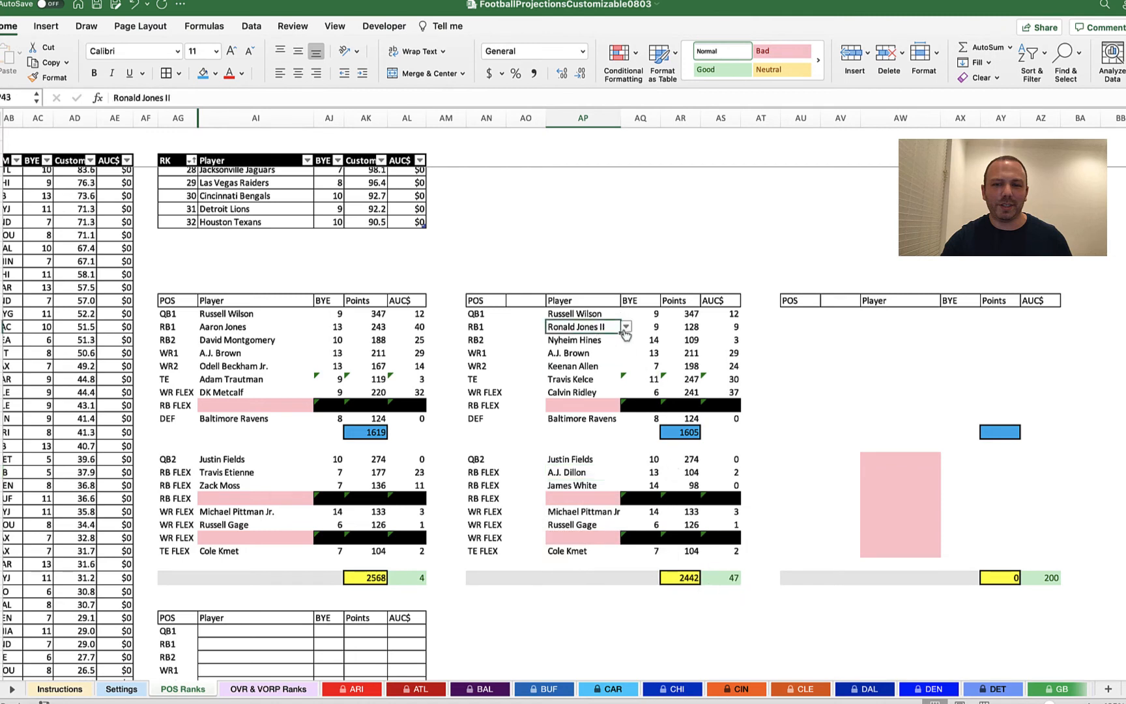
{"action": "left_click", "coordinate": [625, 327]}
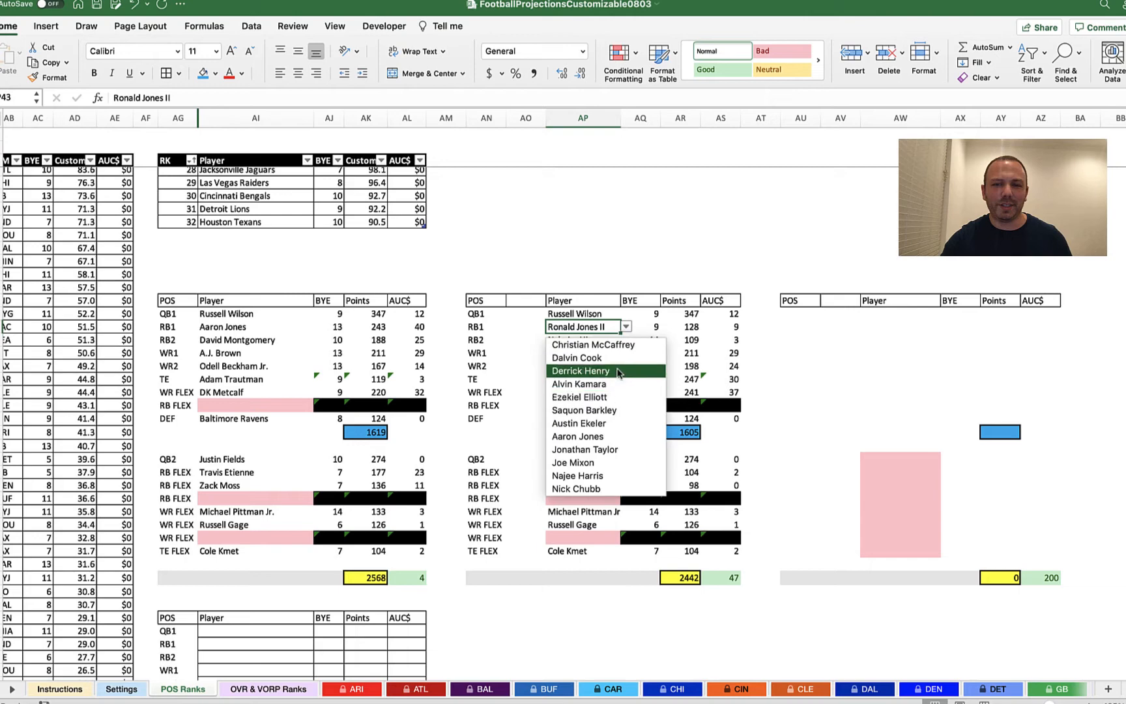
{"action": "left_click", "coordinate": [616, 359]}
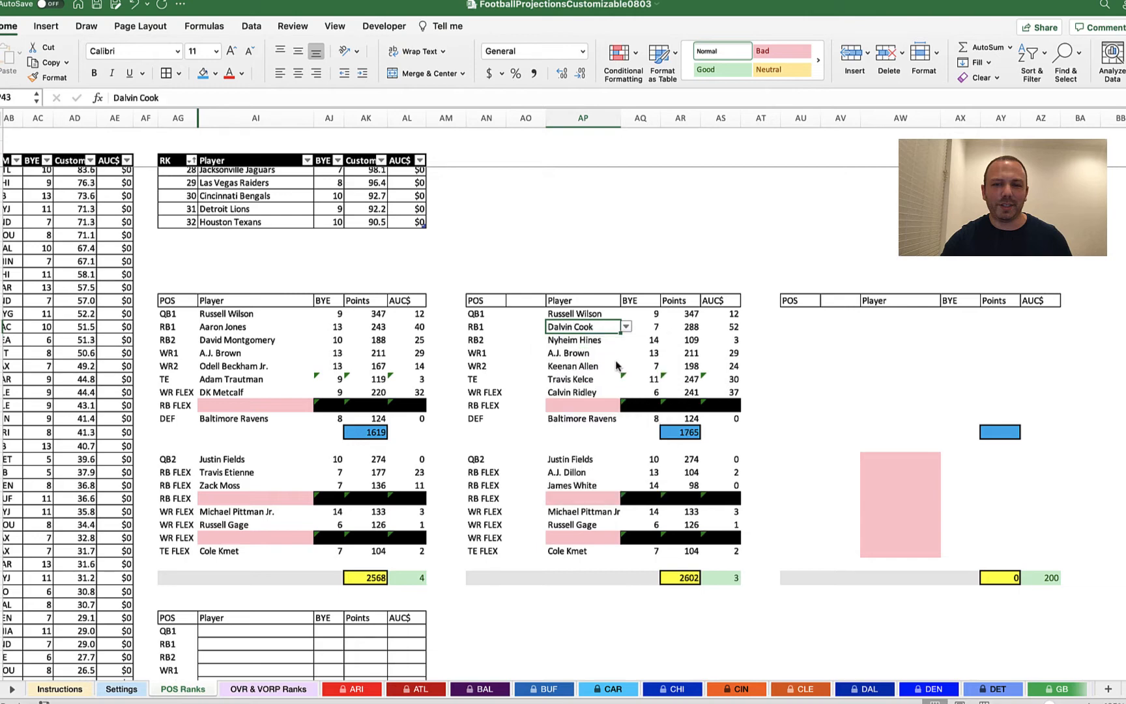
{"action": "left_click", "coordinate": [778, 433]}
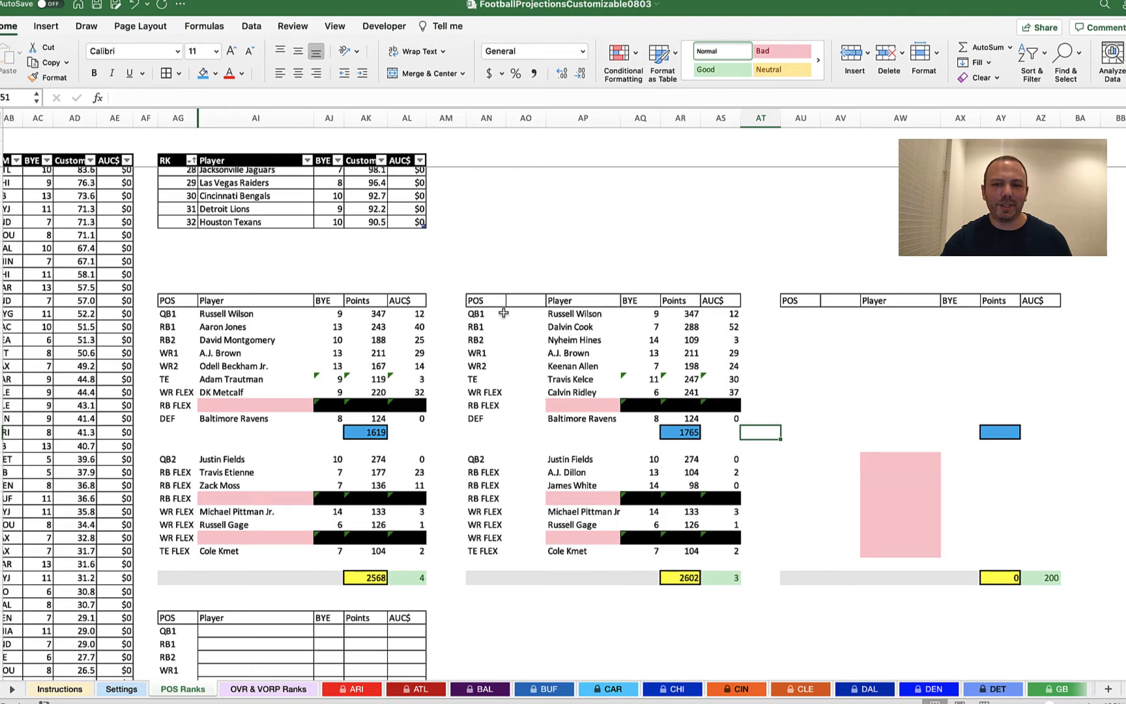
Copy the entire second roster, from its header row through its totals row, over the empty third roster block starting at AU41.
{"action": "left_click_drag", "start_coordinate": [491, 301], "coordinate": [715, 572]}
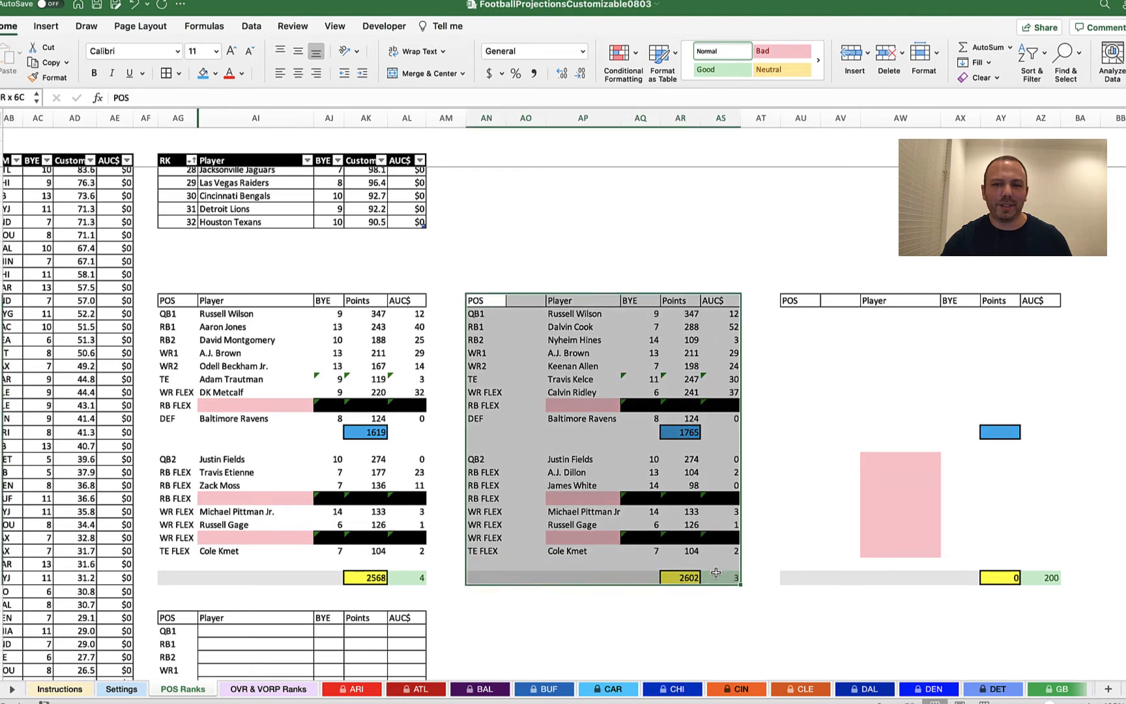
{"action": "key", "text": "super+c"}
{"action": "left_click", "coordinate": [808, 303]}
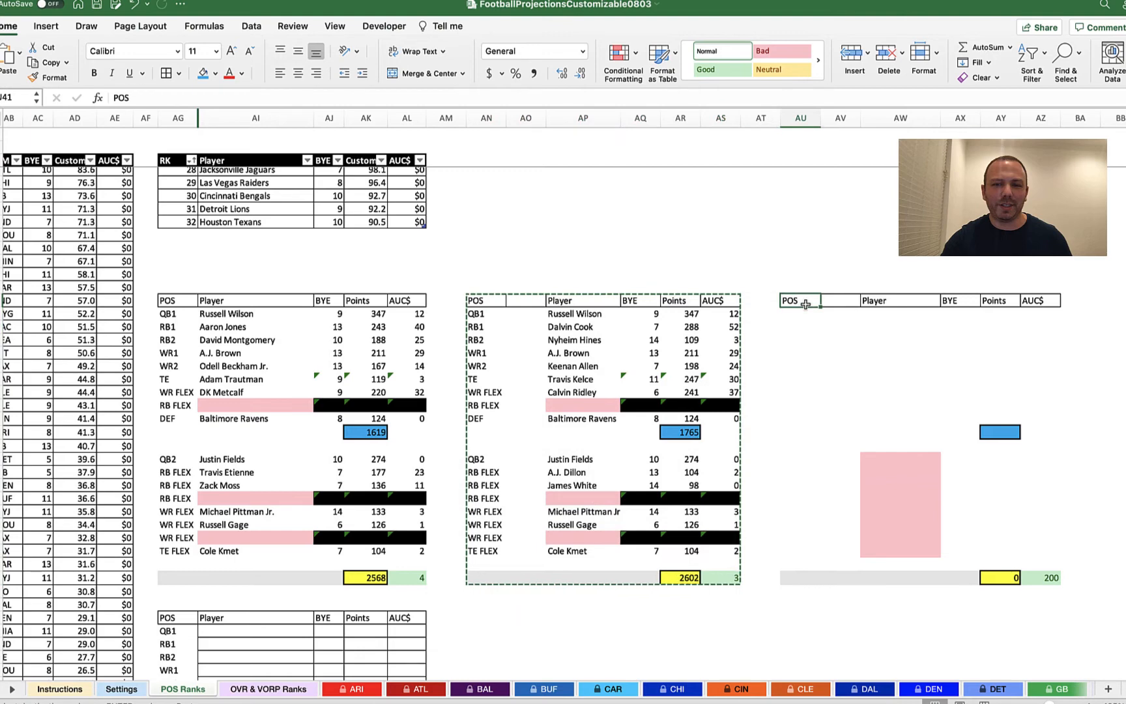
{"action": "key", "text": "super+v"}
Replace Calvin Ridley with CeeDee Lamb in the third roster's WR FLEX slot, AW48.
{"action": "scroll", "coordinate": [916, 321], "scroll_direction": "right", "scroll_amount": 4}
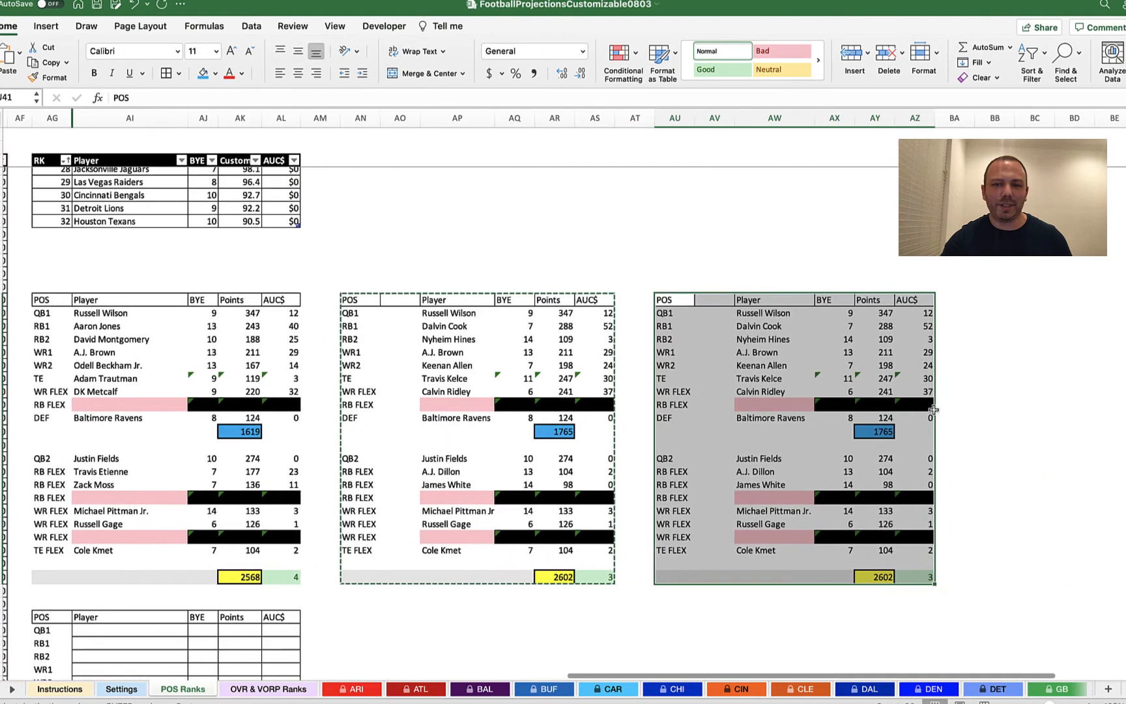
{"action": "left_click", "coordinate": [830, 386]}
{"action": "left_click", "coordinate": [797, 389]}
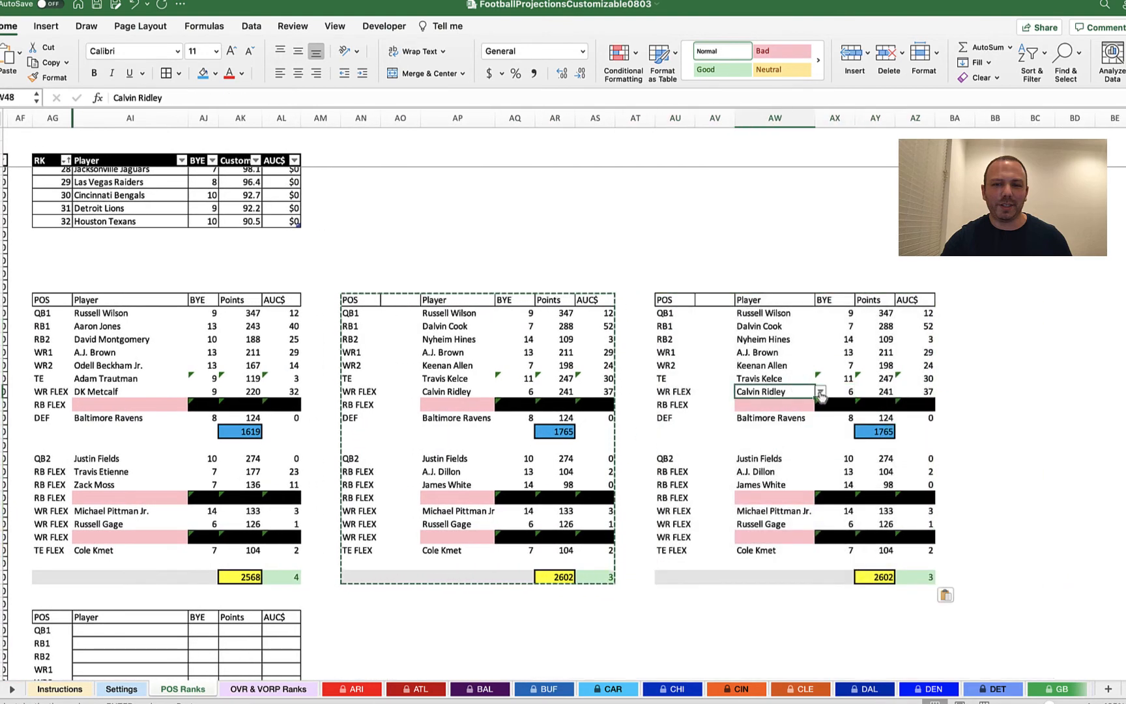
{"action": "left_click", "coordinate": [820, 391]}
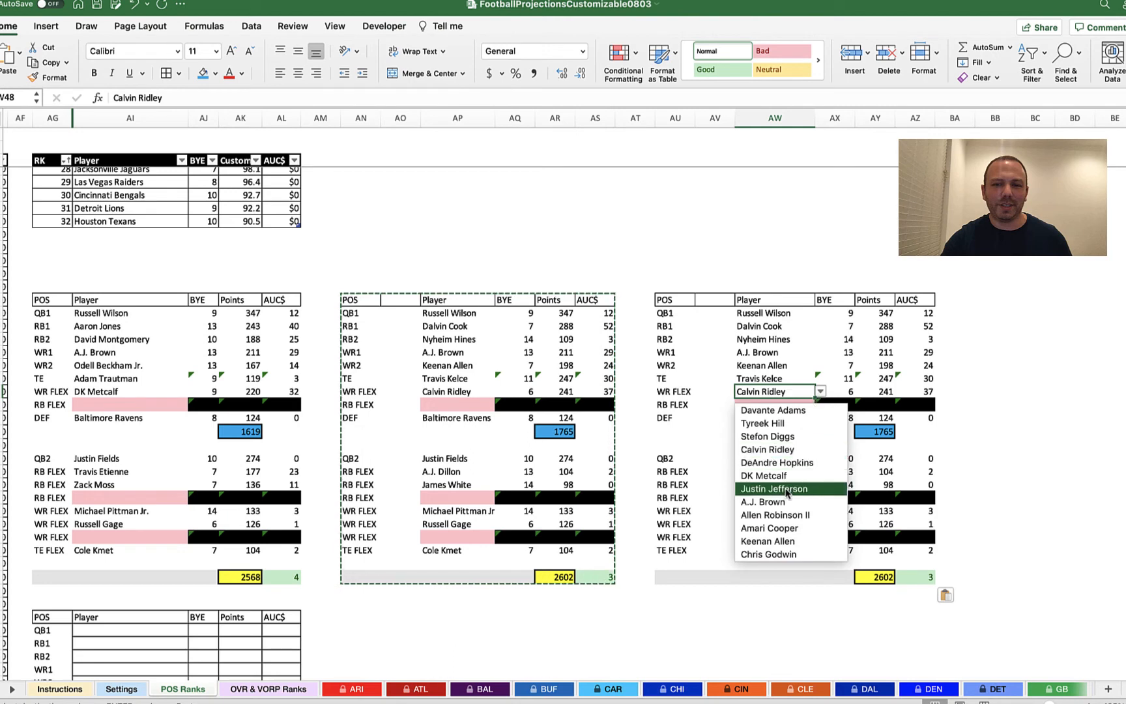
{"action": "scroll", "coordinate": [770, 532], "scroll_direction": "down", "scroll_amount": 3}
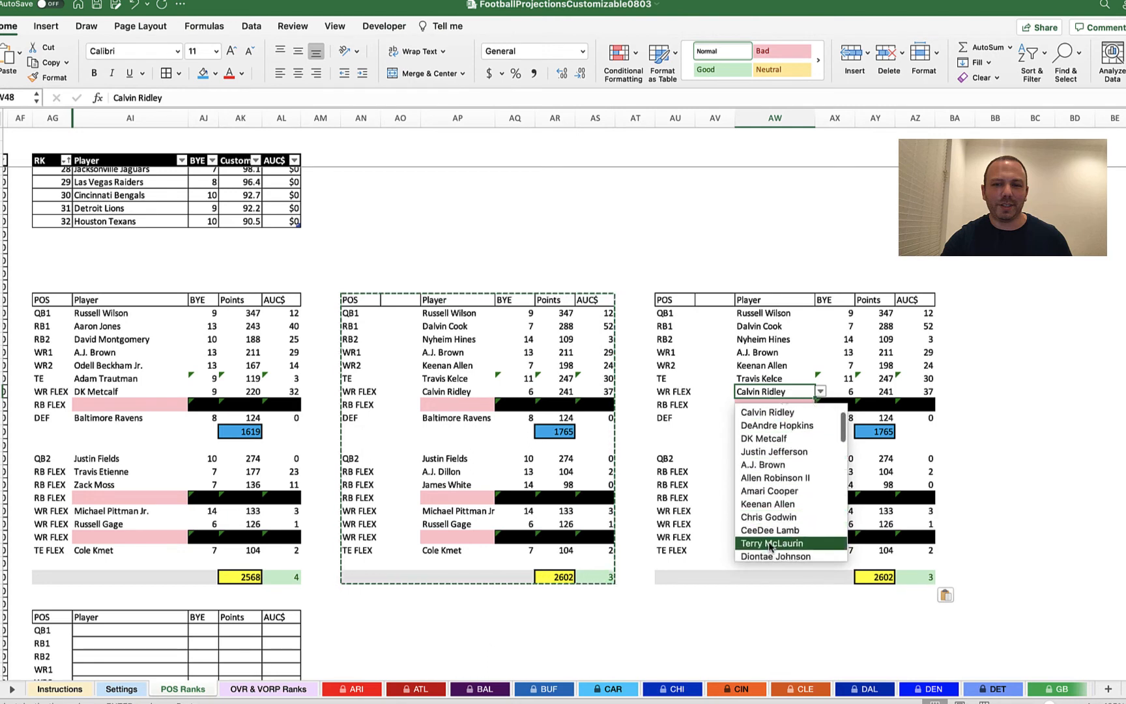
{"action": "left_click", "coordinate": [771, 528]}
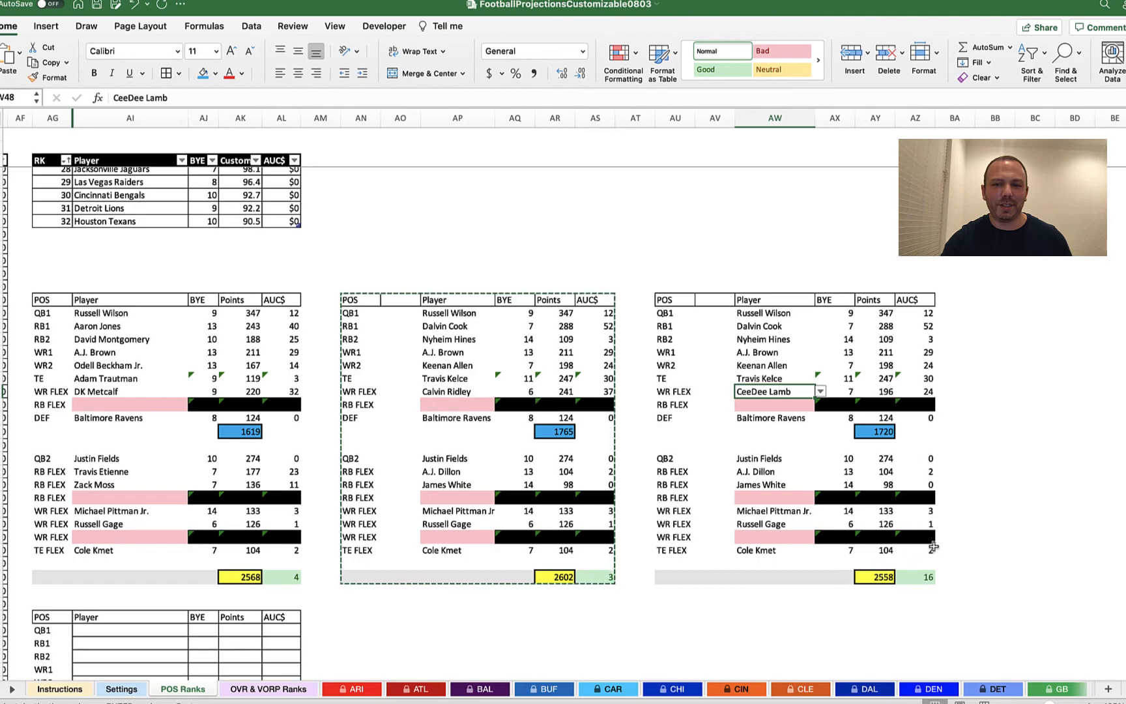
Try Travis Etienne in place of Nyheim Hines in the third roster's RB2 slot, AW44.
{"action": "scroll", "coordinate": [474, 572], "scroll_direction": "up", "scroll_amount": 5}
{"action": "scroll", "coordinate": [474, 571], "scroll_direction": "left", "scroll_amount": 3}
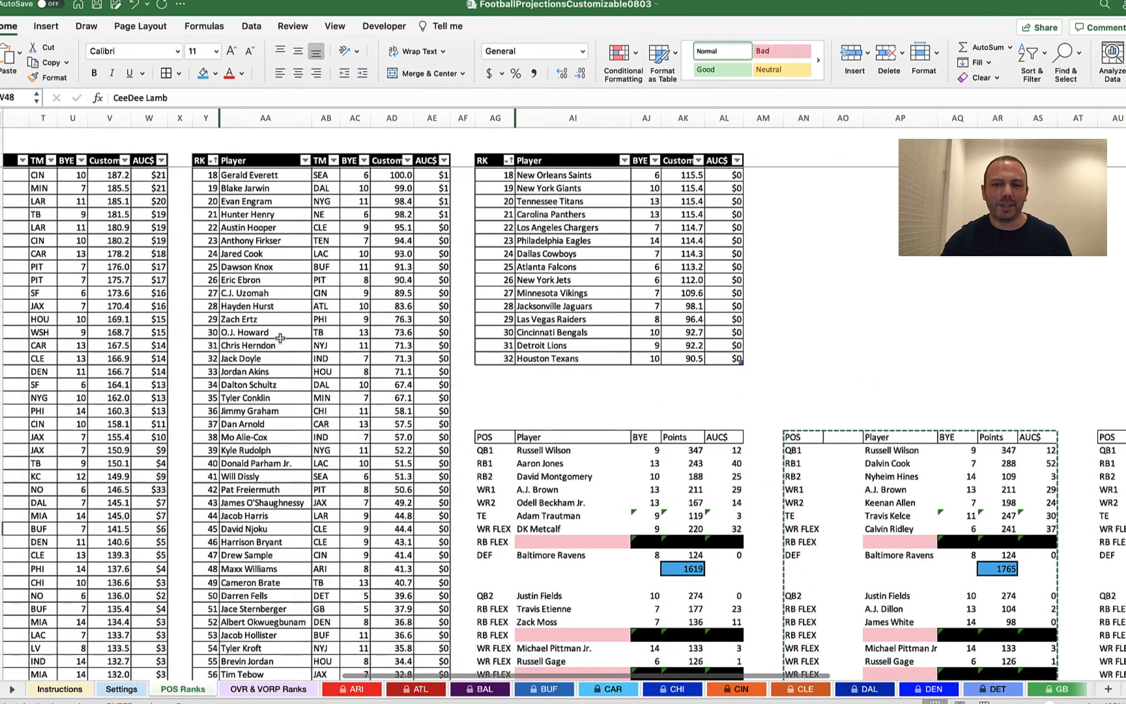
{"action": "scroll", "coordinate": [517, 396], "scroll_direction": "down", "scroll_amount": 3}
{"action": "scroll", "coordinate": [518, 395], "scroll_direction": "right", "scroll_amount": 6}
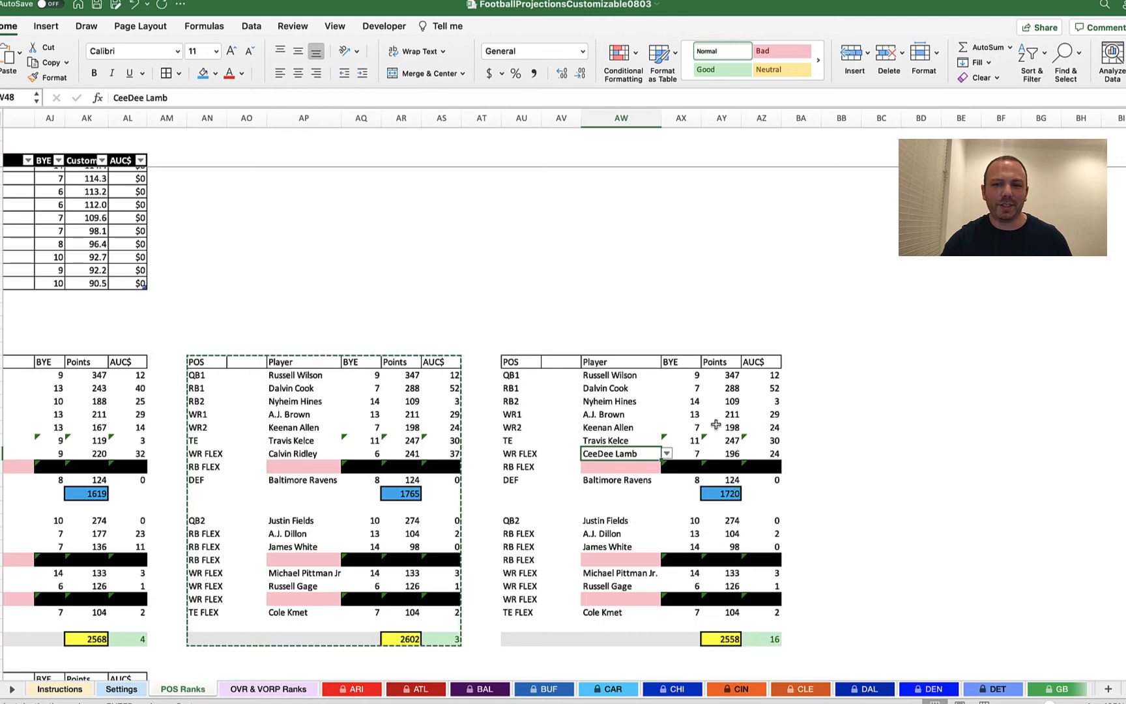
{"action": "left_click", "coordinate": [632, 412]}
{"action": "left_click", "coordinate": [631, 402]}
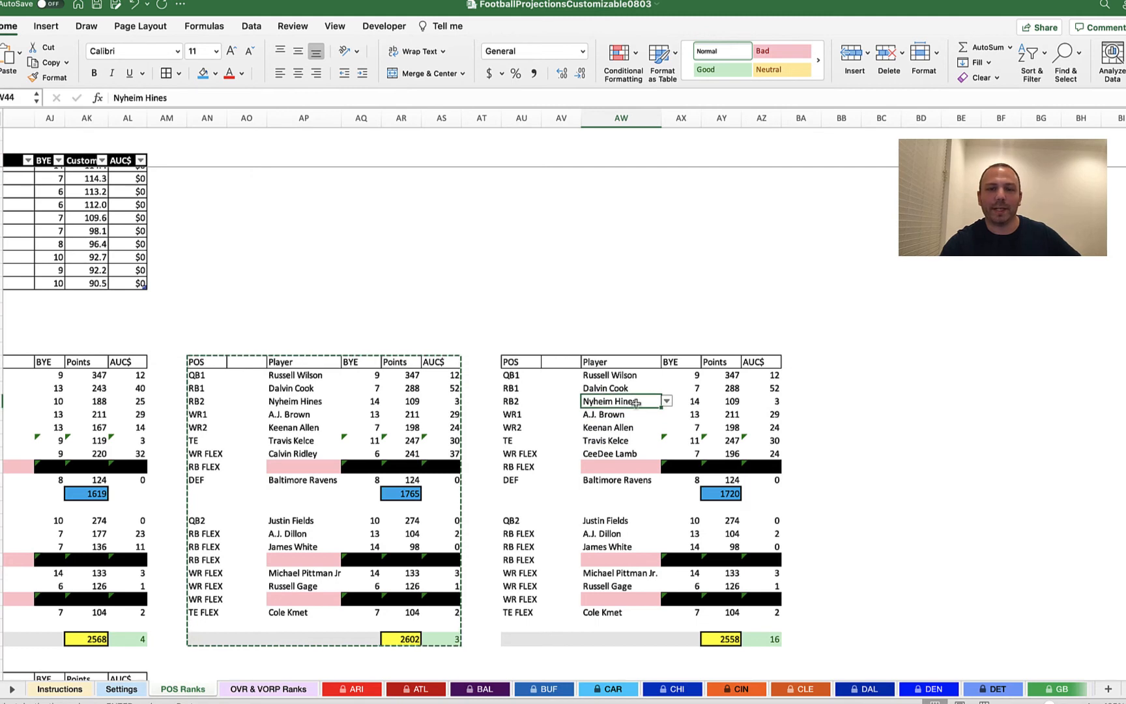
{"action": "left_click", "coordinate": [666, 401]}
{"action": "scroll", "coordinate": [650, 469], "scroll_direction": "down", "scroll_amount": 5}
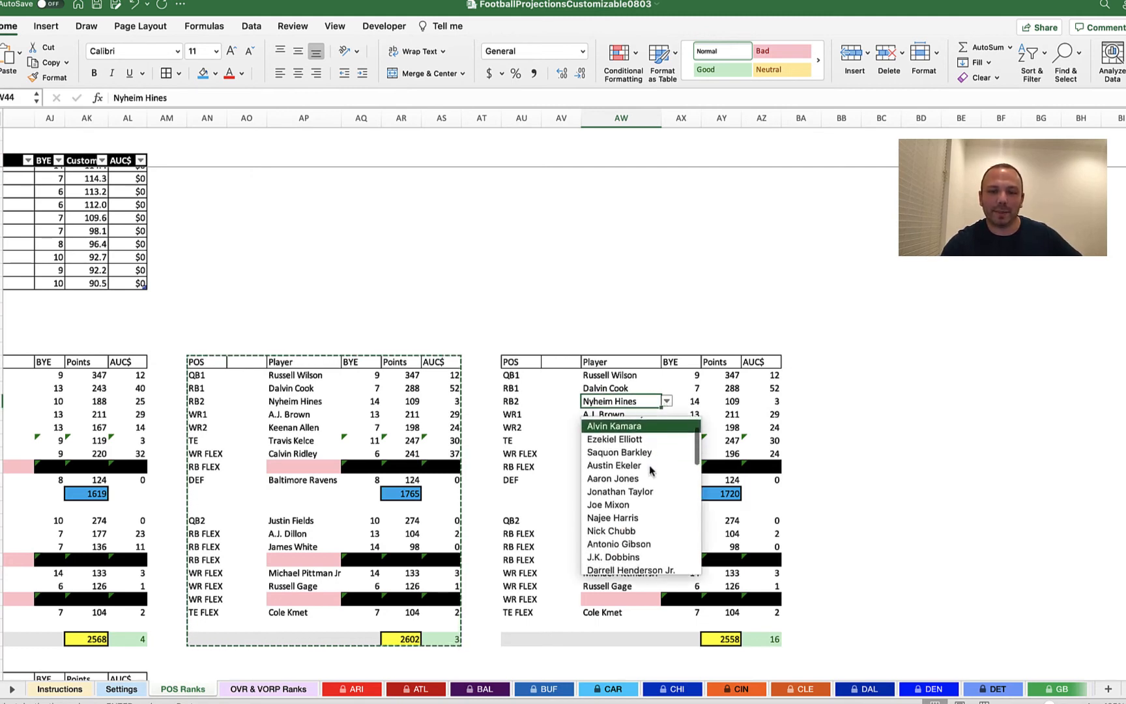
{"action": "scroll", "coordinate": [629, 521], "scroll_direction": "down", "scroll_amount": 2}
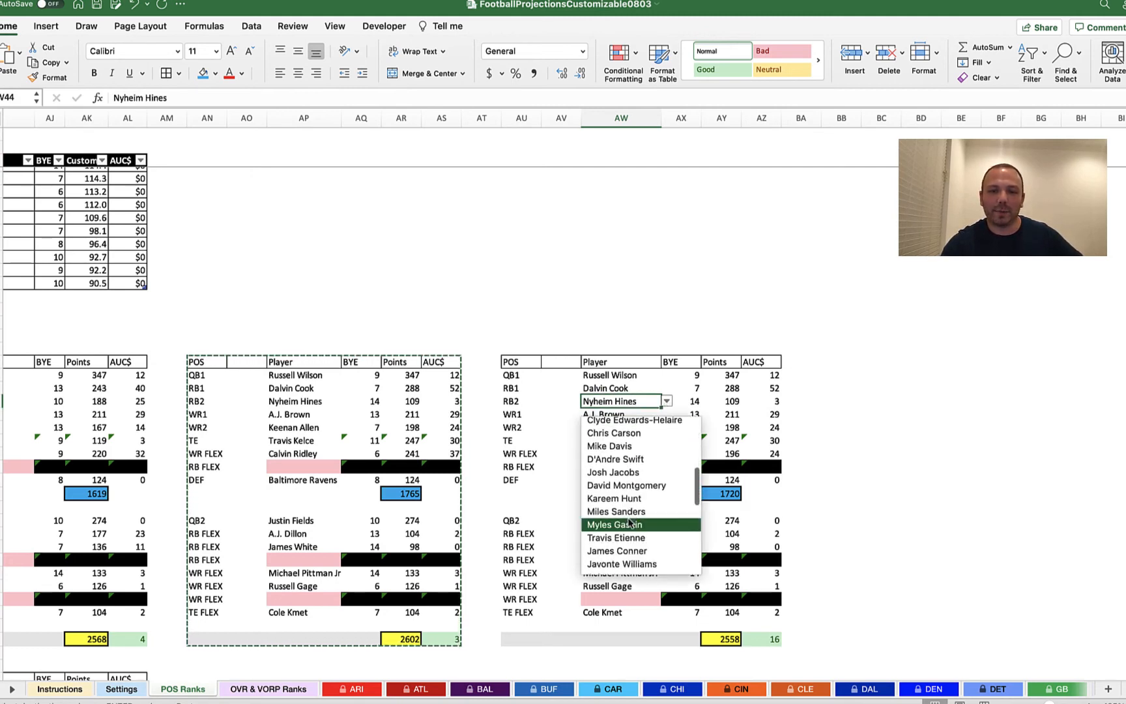
{"action": "left_click", "coordinate": [623, 538]}
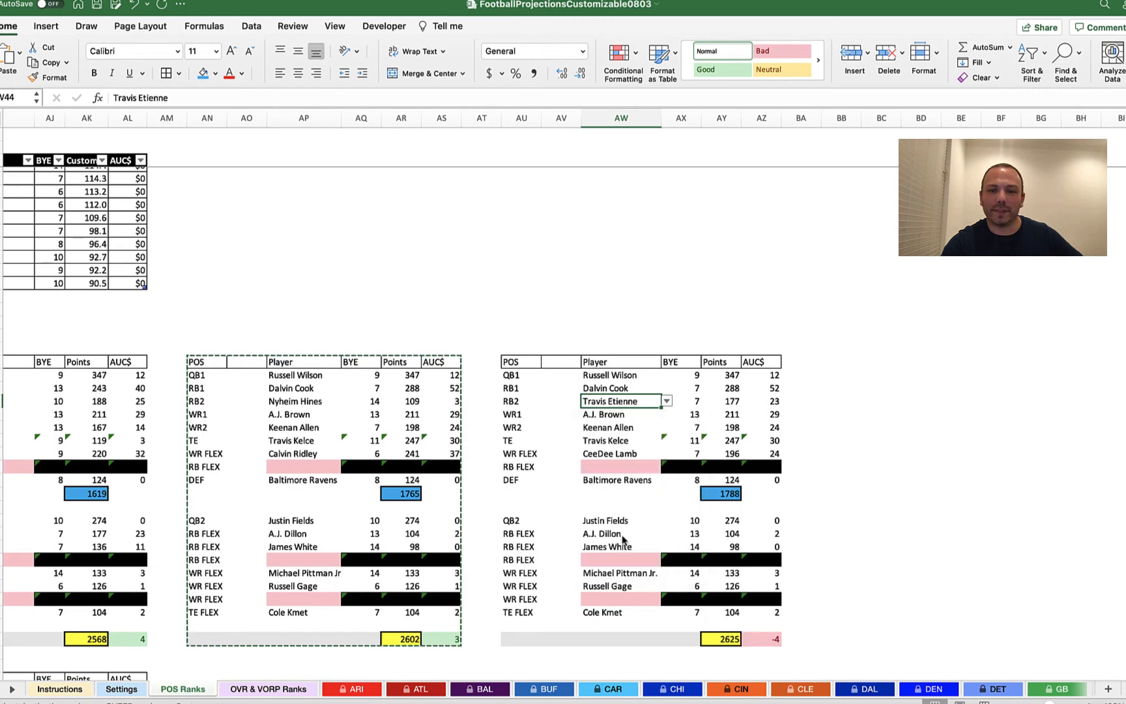
Choose Damien Harris for the third roster's RB2 slot, AW44.
{"action": "left_click", "coordinate": [666, 401]}
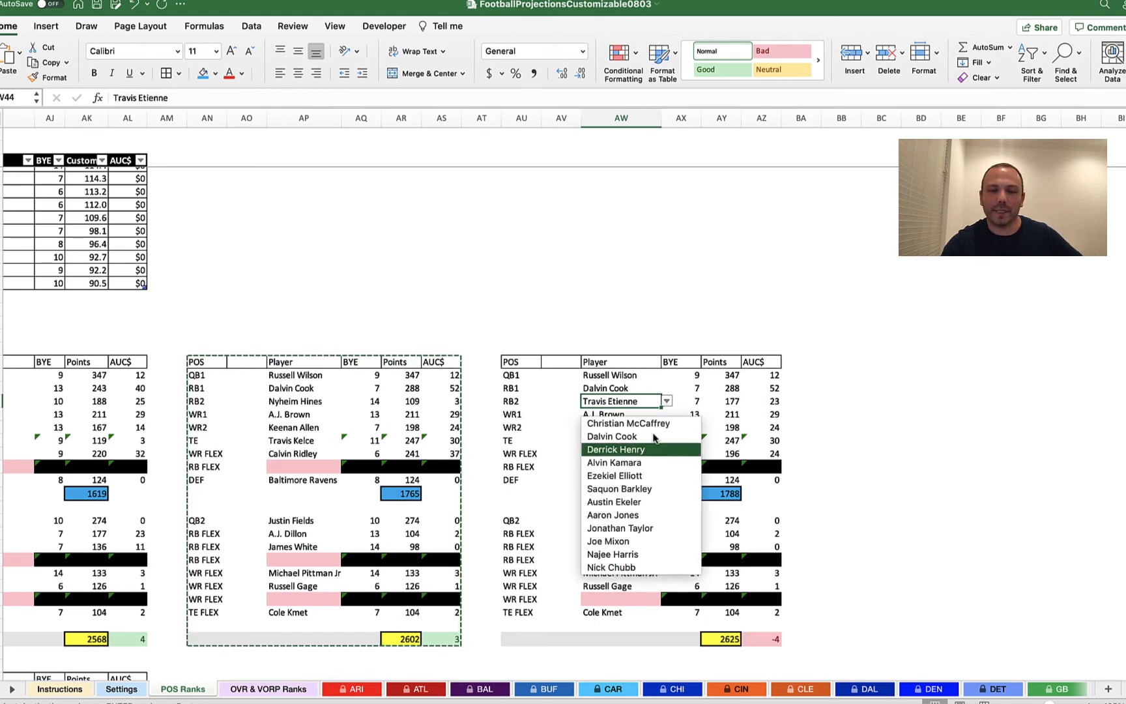
{"action": "scroll", "coordinate": [637, 474], "scroll_direction": "down", "scroll_amount": 2}
{"action": "scroll", "coordinate": [637, 474], "scroll_direction": "down", "scroll_amount": 5}
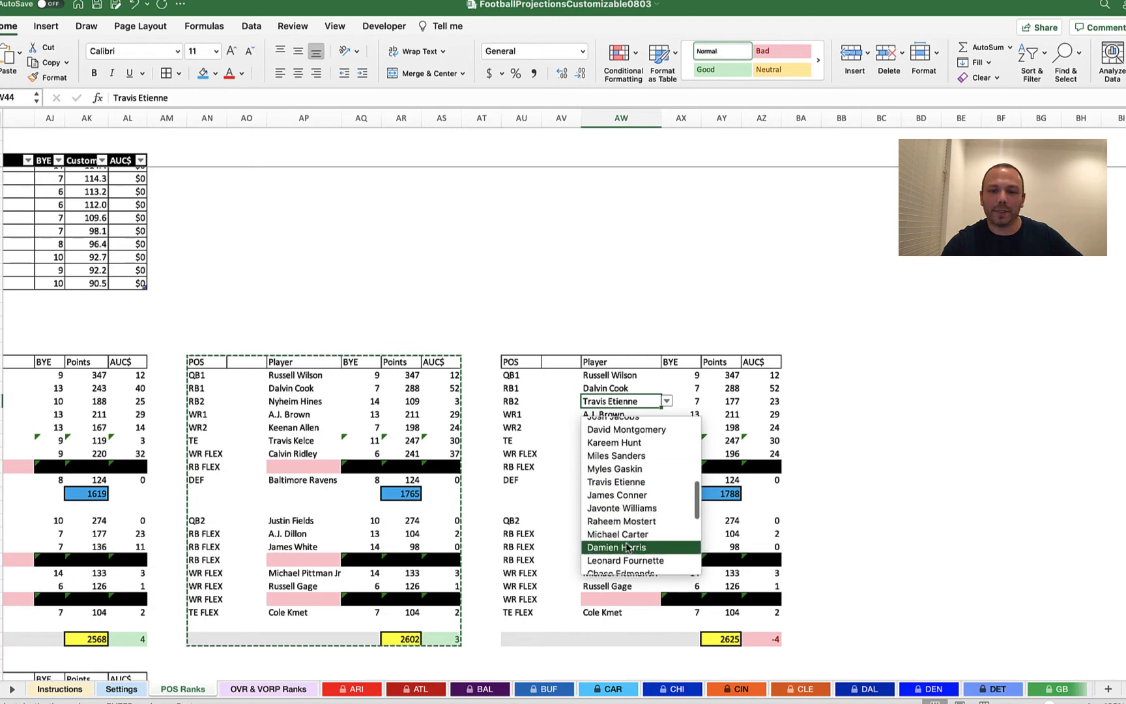
{"action": "left_click", "coordinate": [627, 547]}
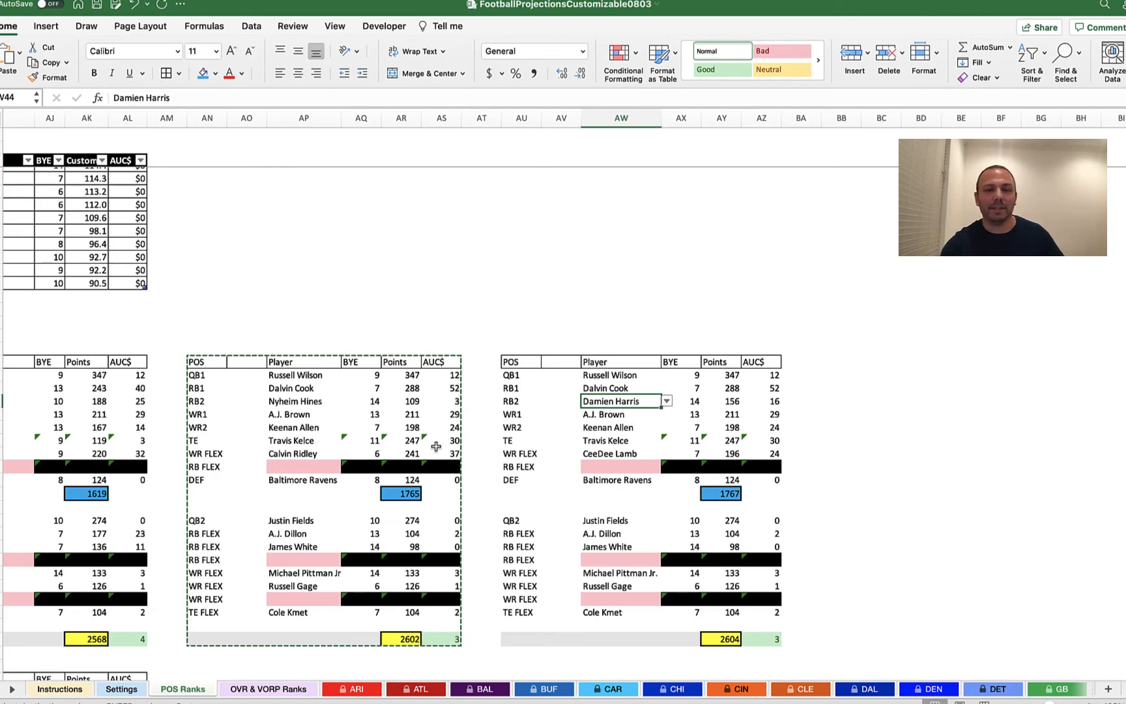
{"action": "scroll", "coordinate": [436, 446], "scroll_direction": "down", "scroll_amount": 4}
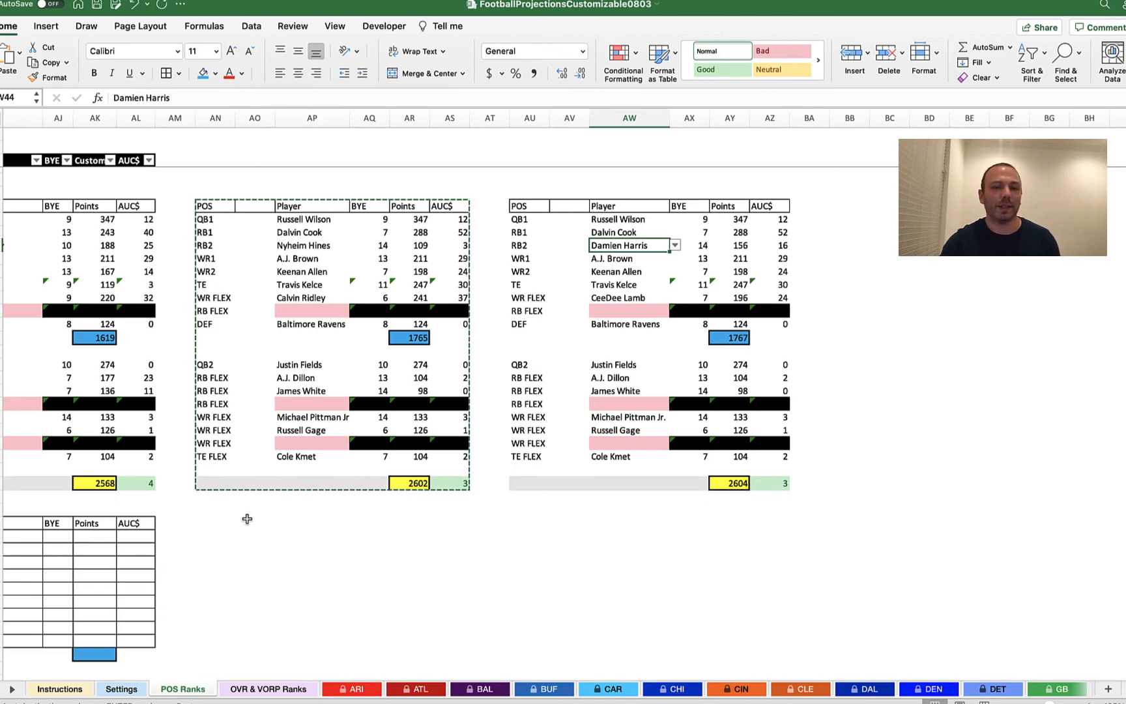
{"action": "left_click", "coordinate": [248, 521]}
{"action": "scroll", "coordinate": [217, 531], "scroll_direction": "up", "scroll_amount": 4}
{"action": "scroll", "coordinate": [217, 530], "scroll_direction": "left", "scroll_amount": 1}
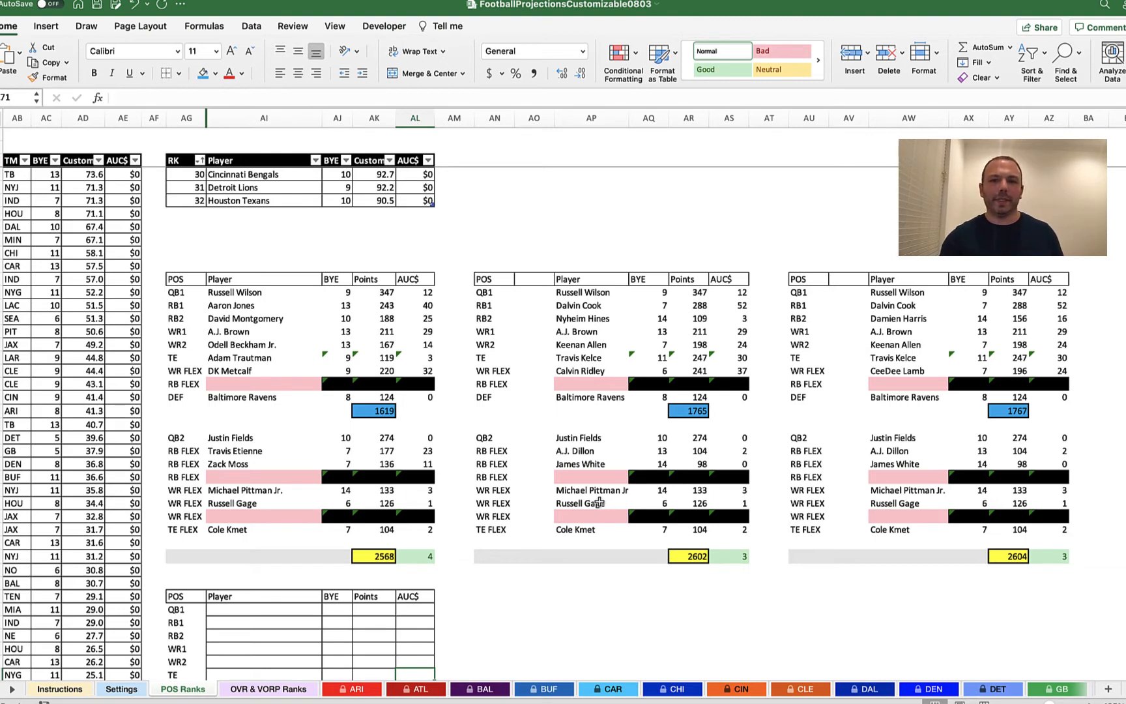
{"action": "scroll", "coordinate": [960, 466], "scroll_direction": "right", "scroll_amount": 2}
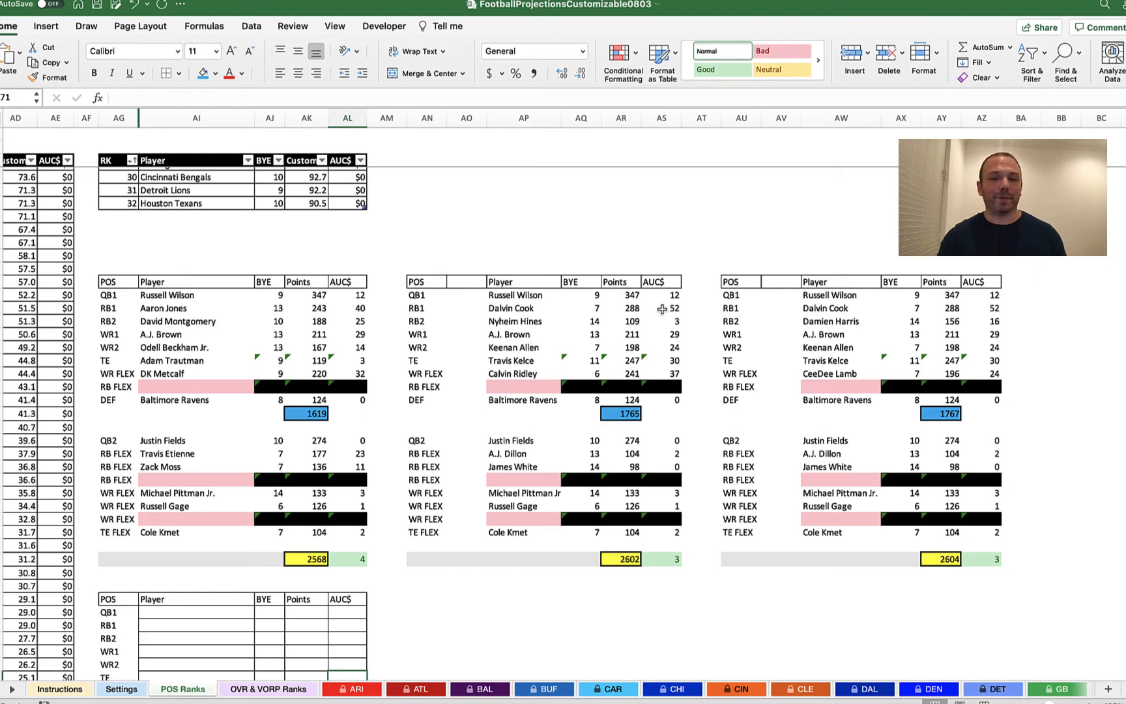
Start a new table below the second roster with the headers Player in AP65 and Proj AUC$ in AQ65.
{"action": "scroll", "coordinate": [625, 338], "scroll_direction": "down", "scroll_amount": 5}
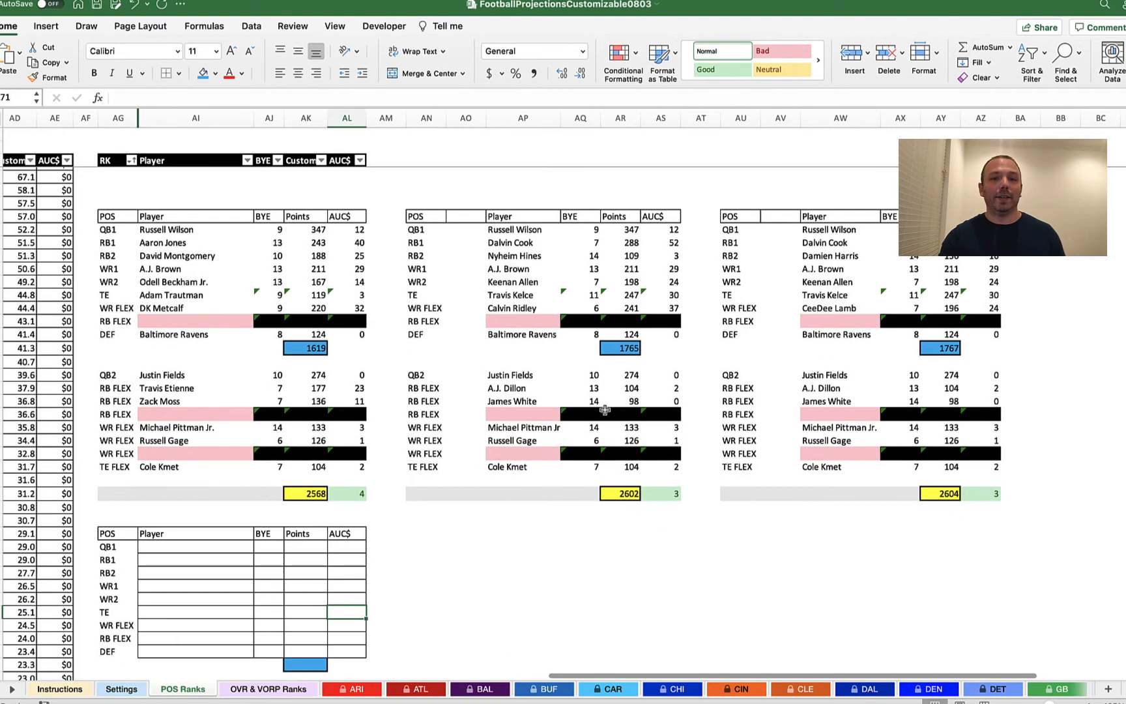
{"action": "left_click", "coordinate": [465, 532]}
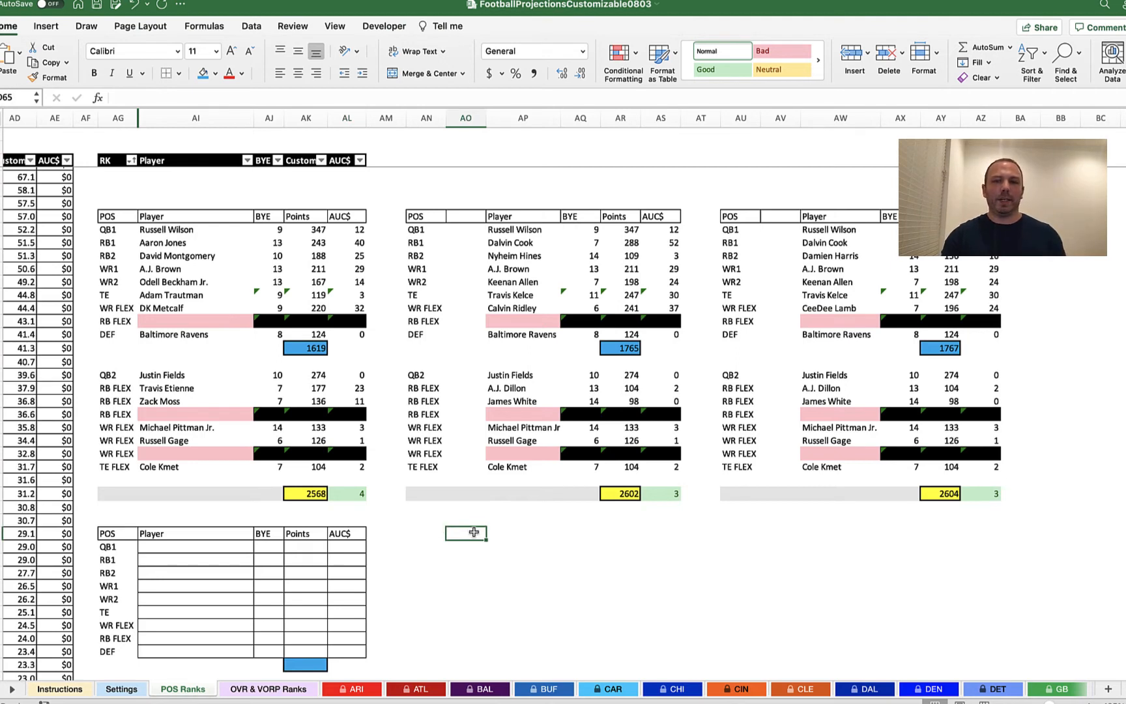
{"action": "left_click", "coordinate": [507, 529]}
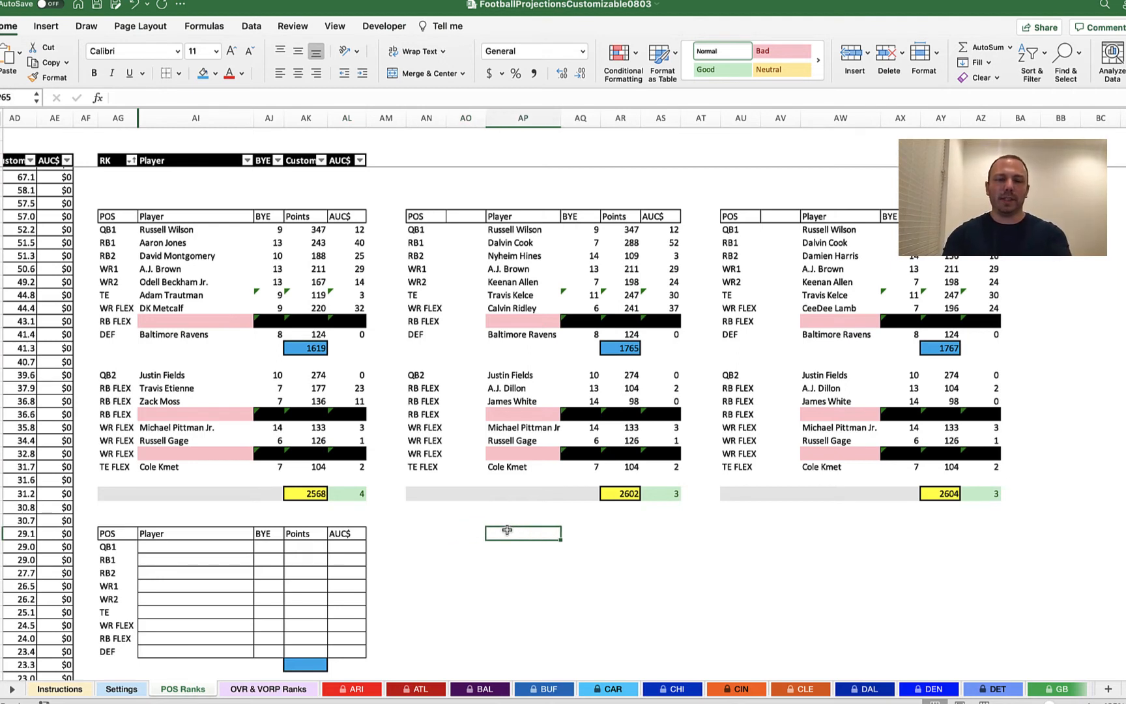
{"action": "type", "text": "Player"}
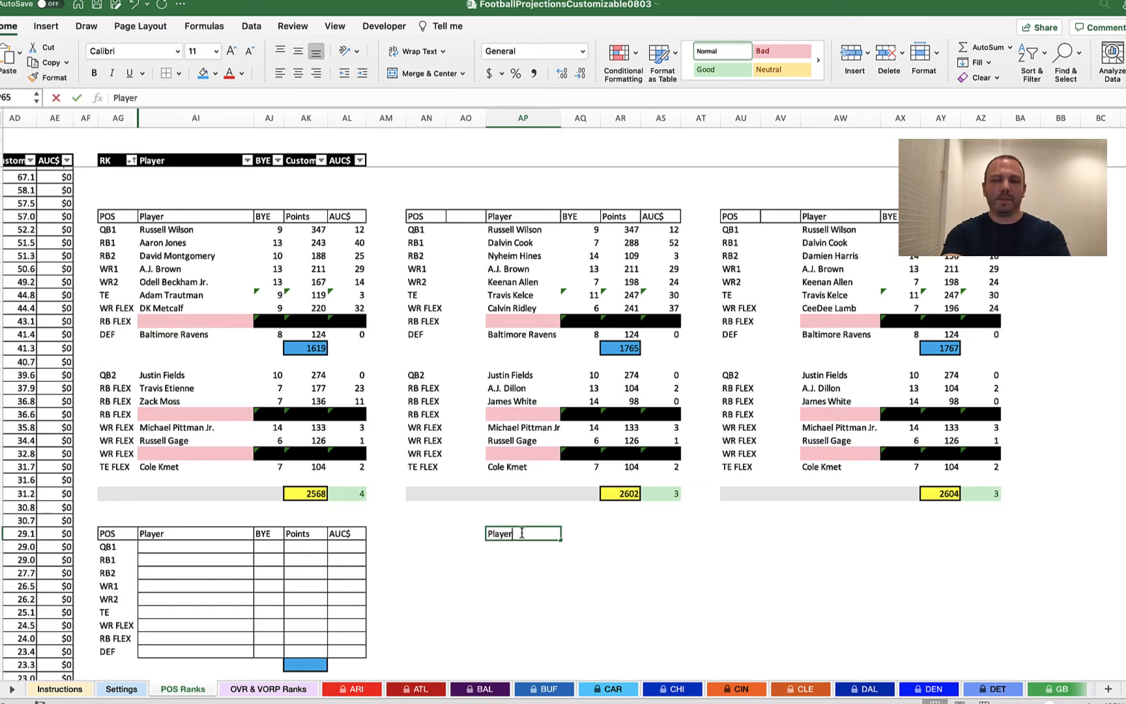
{"action": "key", "text": "Return"}
{"action": "left_click", "coordinate": [578, 533]}
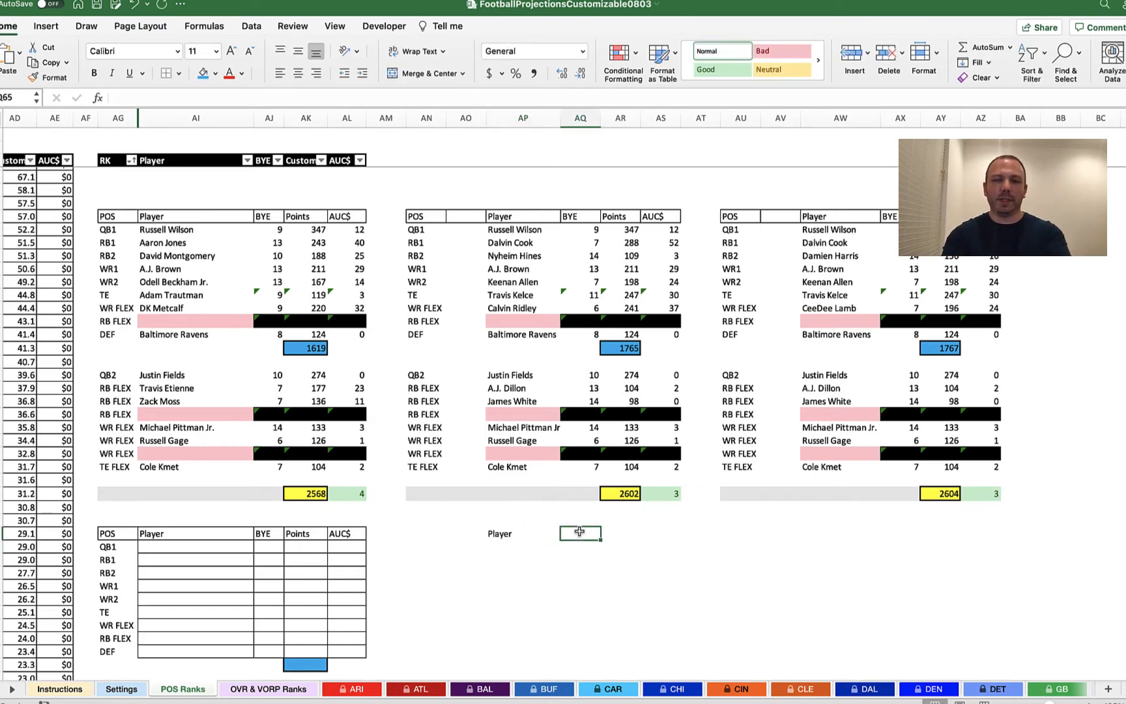
{"action": "type", "text": "A"}
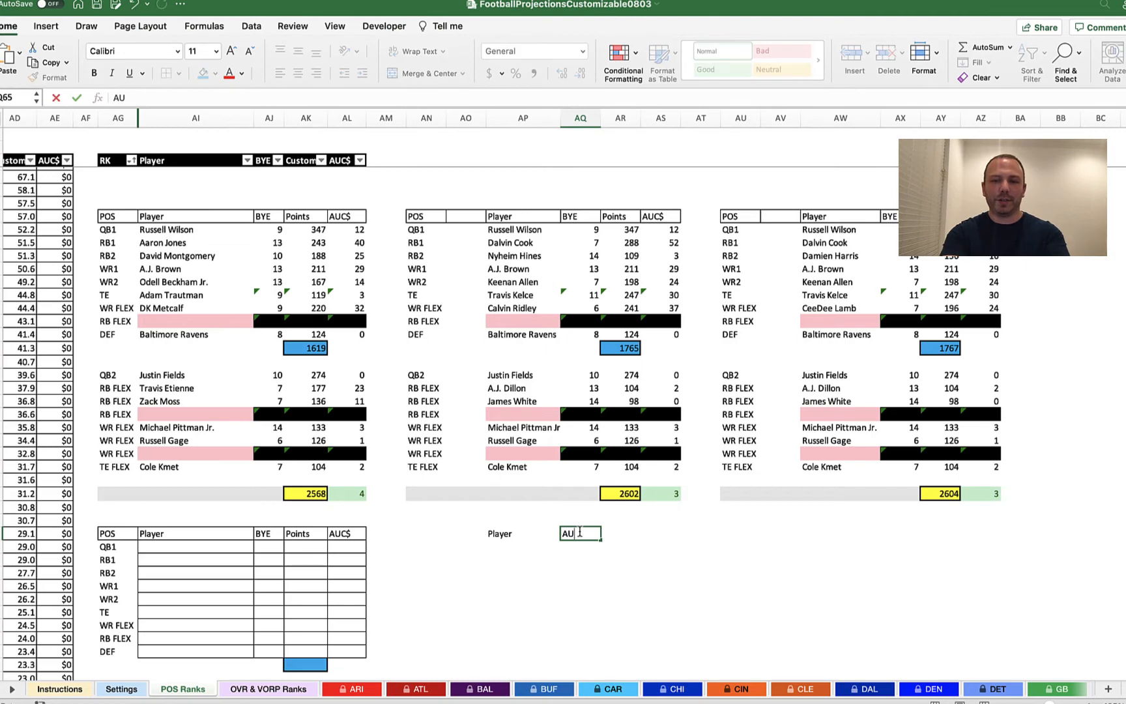
{"action": "key", "text": "BackSpace"}
{"action": "type", "text": "Proj"}
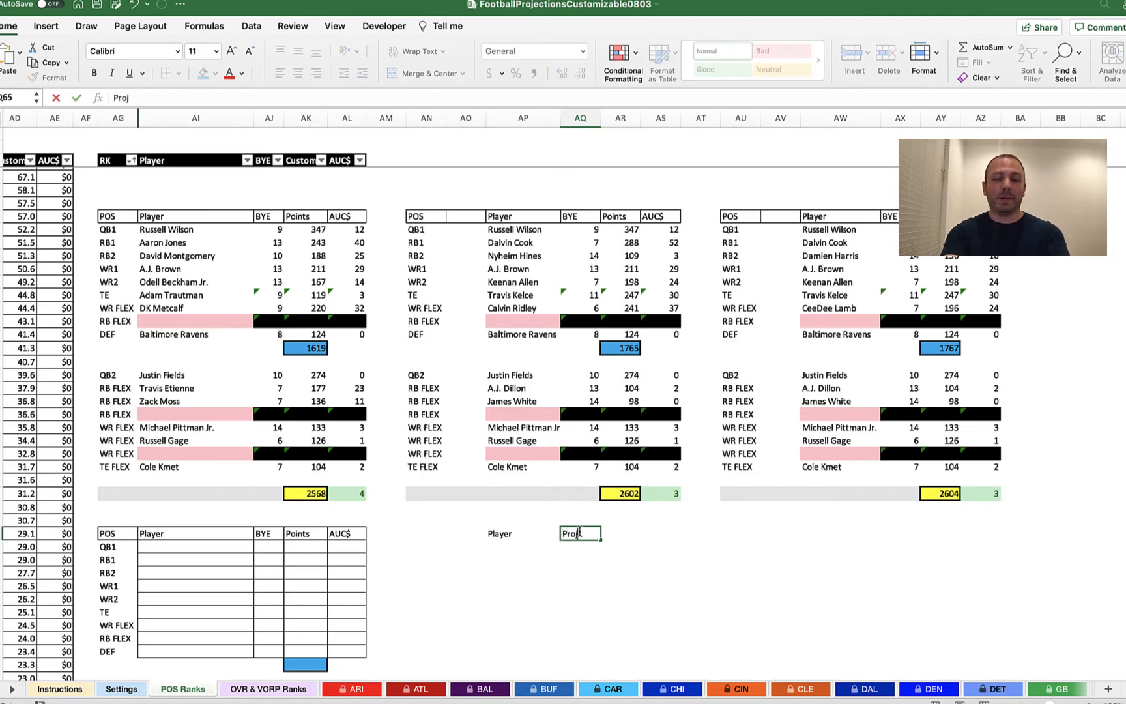
{"action": "type", "text": " AUC"}
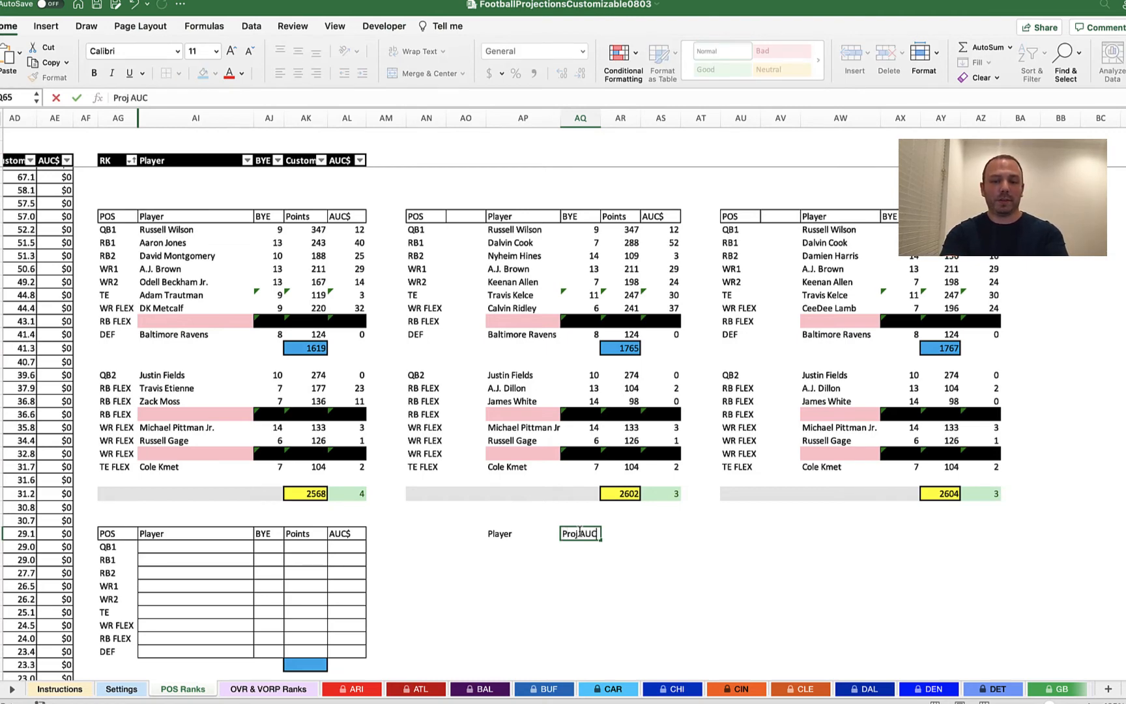
{"action": "type", "text": "$"}
{"action": "key", "text": "Tab"}
Add the headers Actual in AR65 and Difference in AS65 to the new table.
{"action": "type", "text": "Ac"}
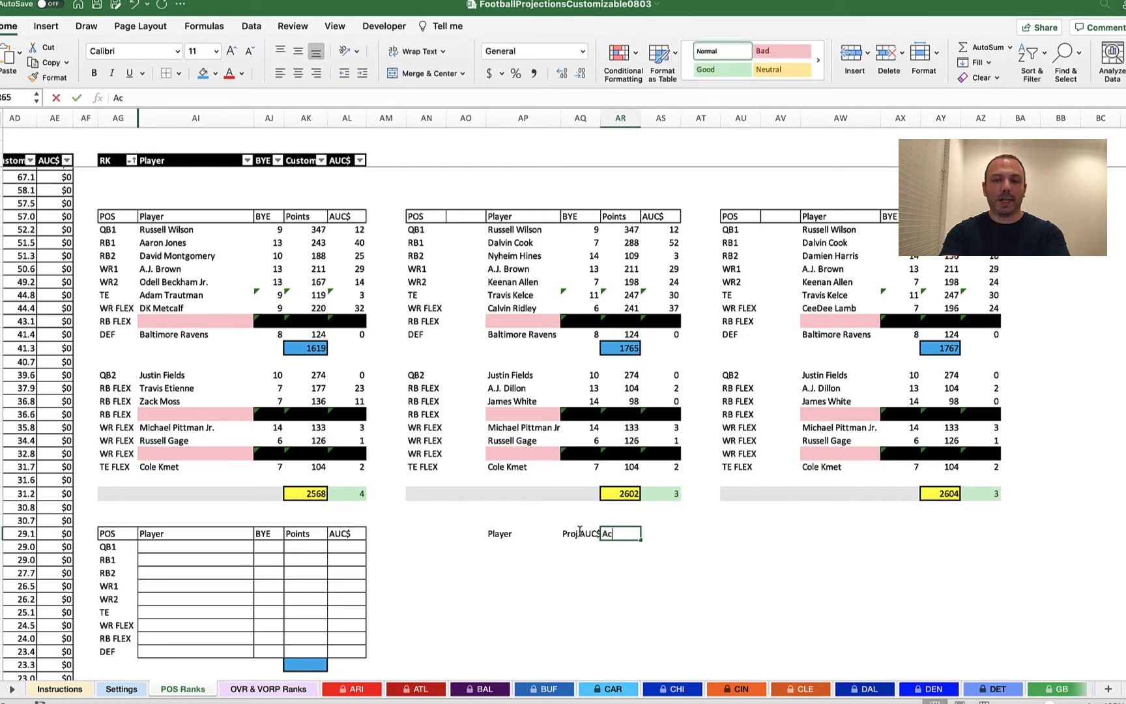
{"action": "type", "text": "tual"}
{"action": "key", "text": "Tab"}
{"action": "type", "text": "Di"}
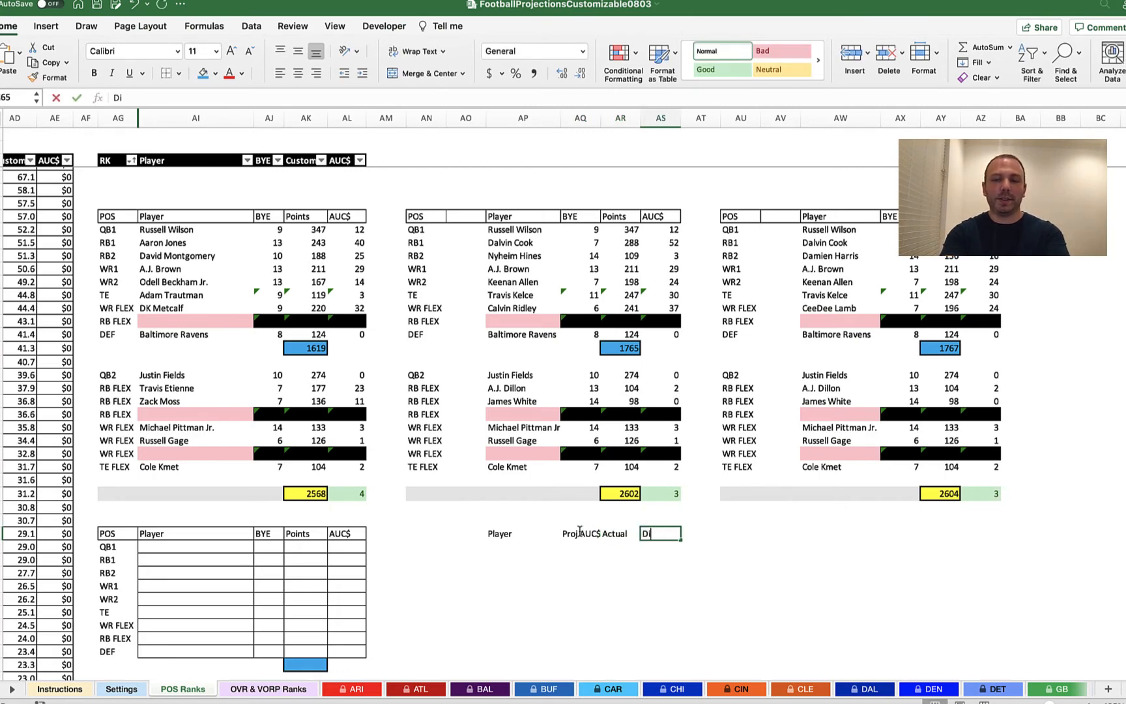
{"action": "type", "text": "fference"}
{"action": "key", "text": "Return"}
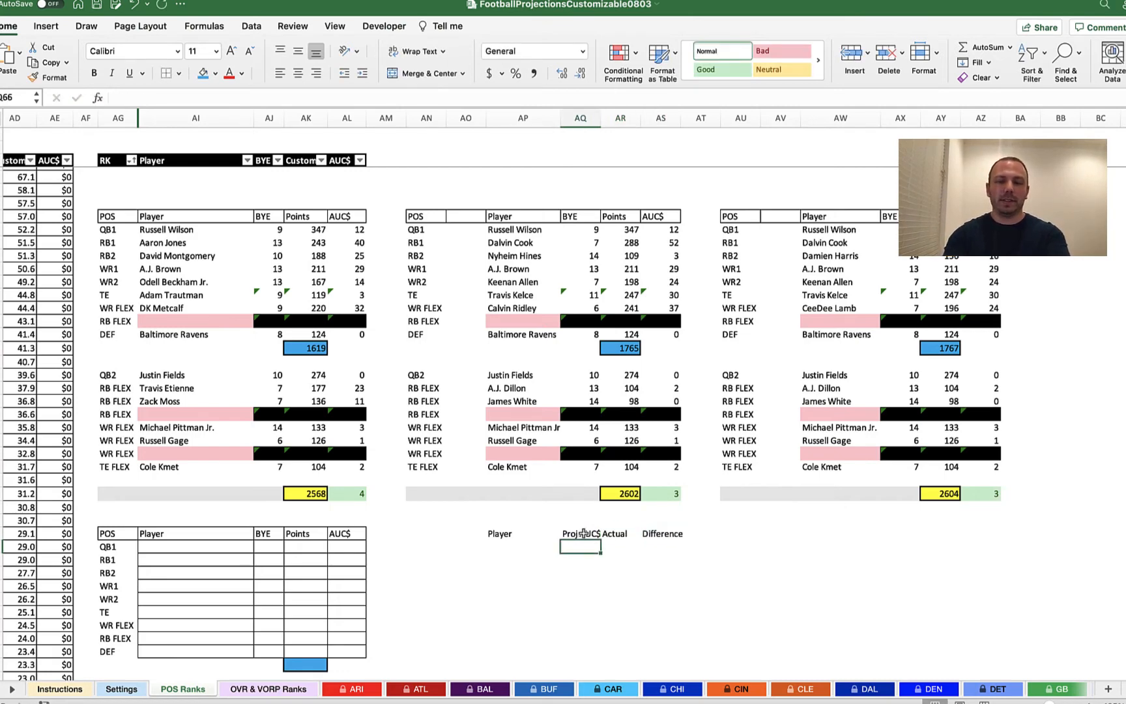
Apply all borders to the new price-tracking table, from the header row AP65:AS65 down to row 87.
{"action": "scroll", "coordinate": [553, 528], "scroll_direction": "down", "scroll_amount": 5}
{"action": "left_click_drag", "start_coordinate": [520, 370], "coordinate": [676, 655]}
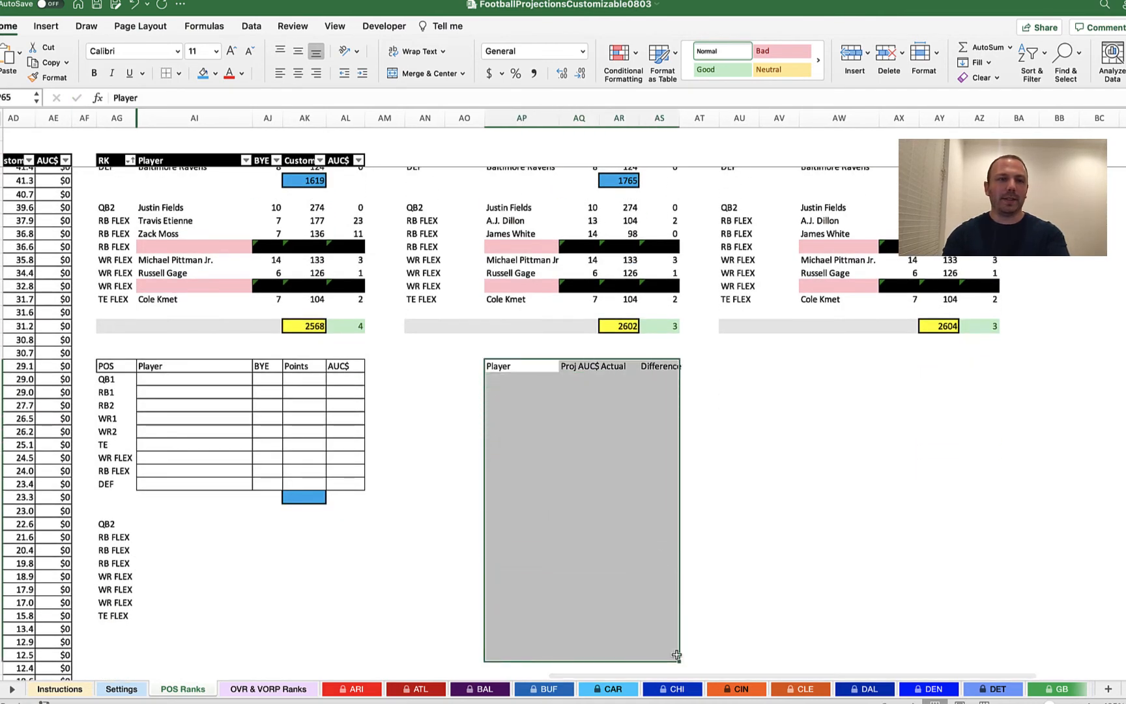
{"action": "left_click", "coordinate": [179, 73]}
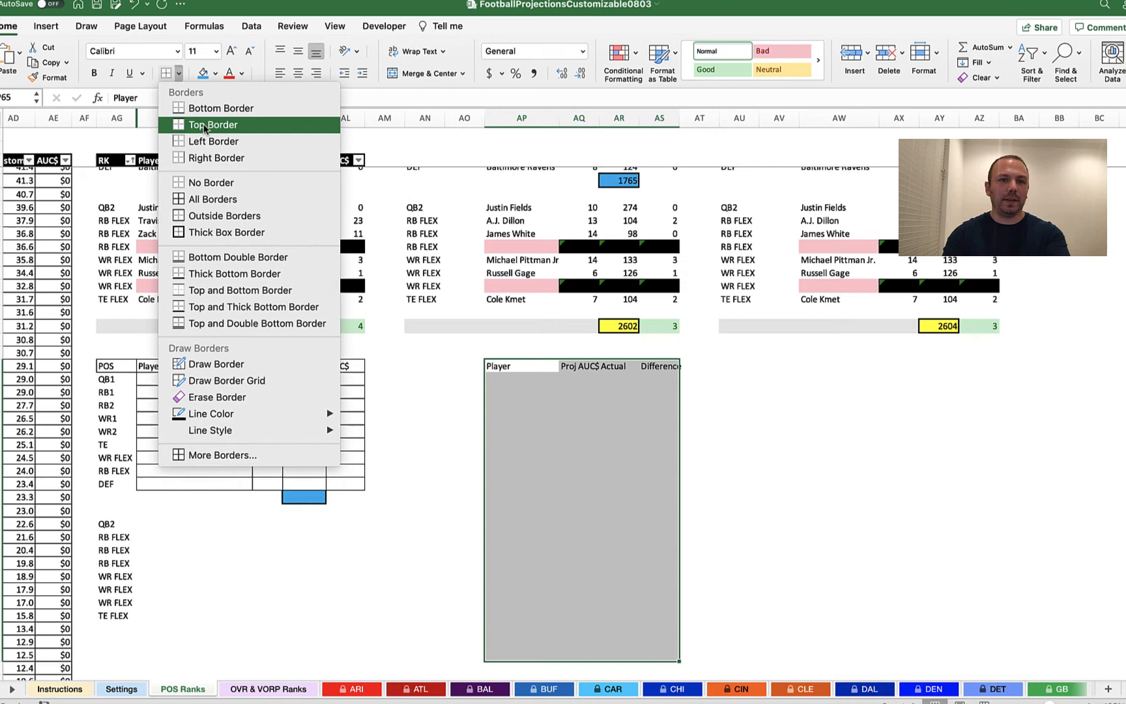
{"action": "left_click", "coordinate": [204, 199]}
{"action": "left_click_drag", "start_coordinate": [703, 432], "coordinate": [768, 461]}
{"action": "left_click", "coordinate": [768, 461]}
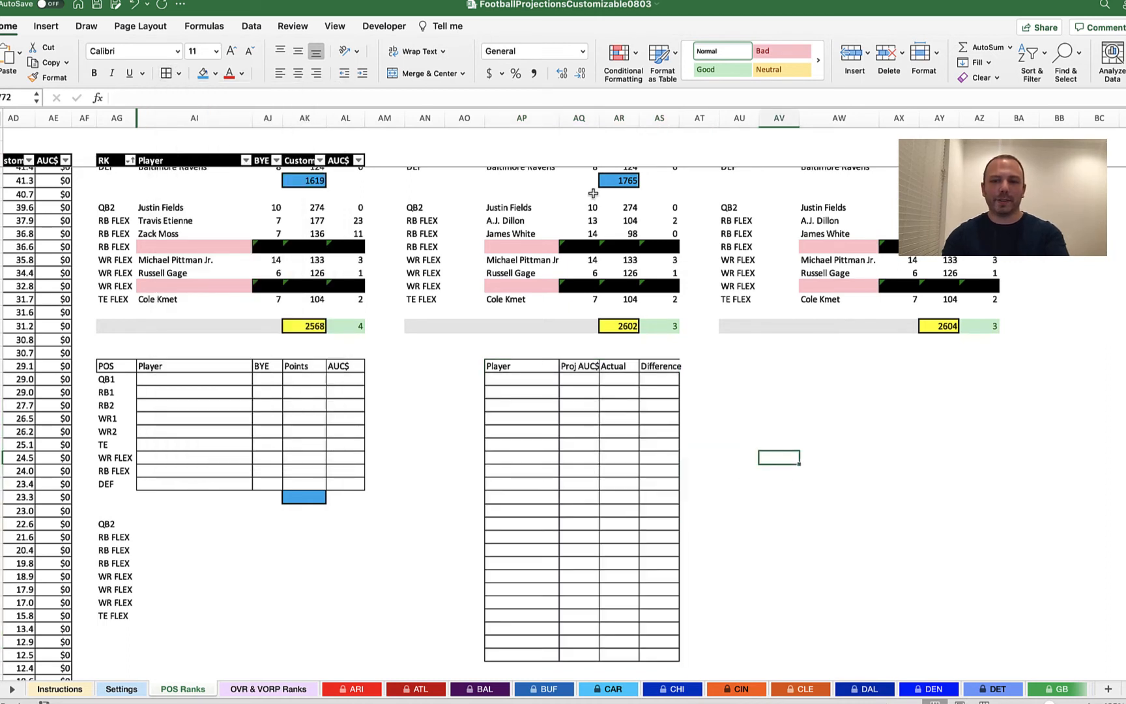
Widen columns AQ and AS so the Proj AUC$ and Difference headers fit inside their cells.
{"action": "left_click_drag", "start_coordinate": [600, 119], "coordinate": [605, 118]}
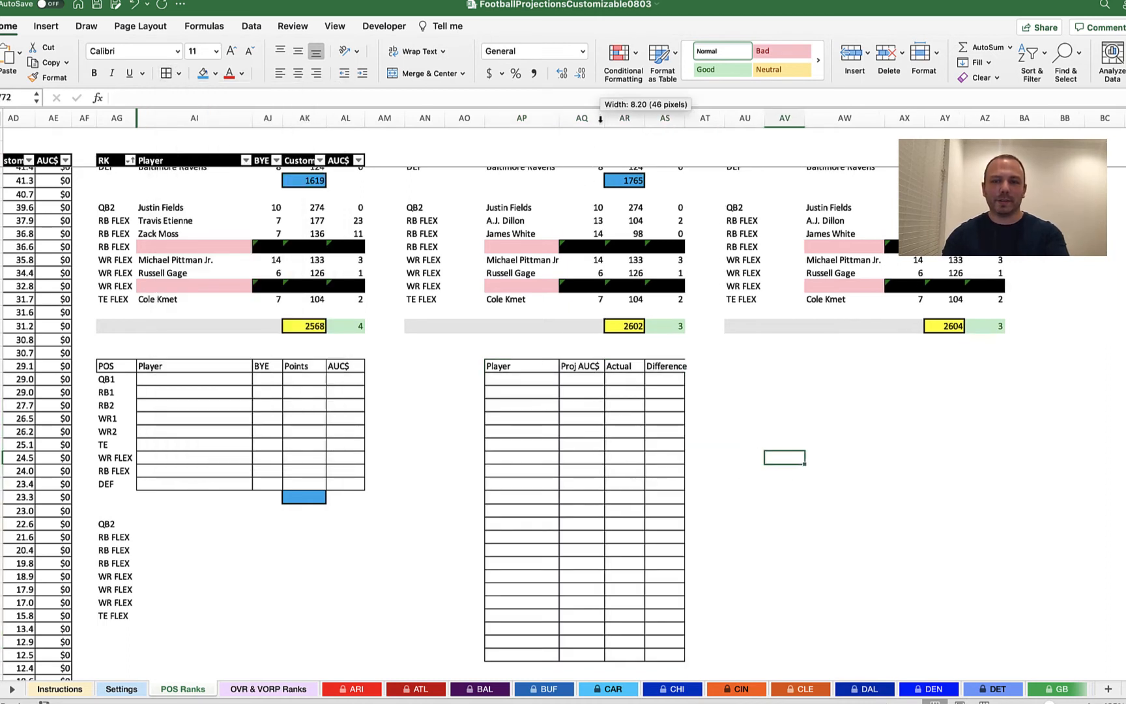
{"action": "left_click_drag", "start_coordinate": [688, 118], "coordinate": [693, 118]}
{"action": "left_click", "coordinate": [772, 480]}
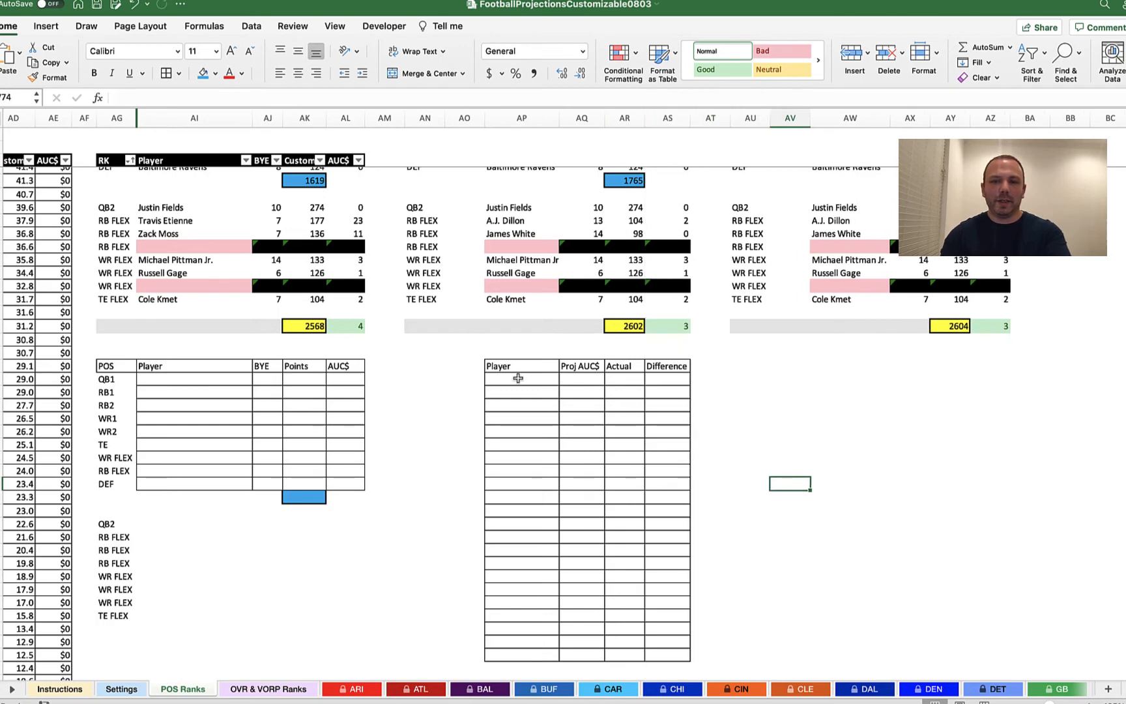
Enter R. Wilson with a projected auction price of 12 in the tracking table's first row, AP66:AQ66.
{"action": "scroll", "coordinate": [551, 406], "scroll_direction": "up", "scroll_amount": 5}
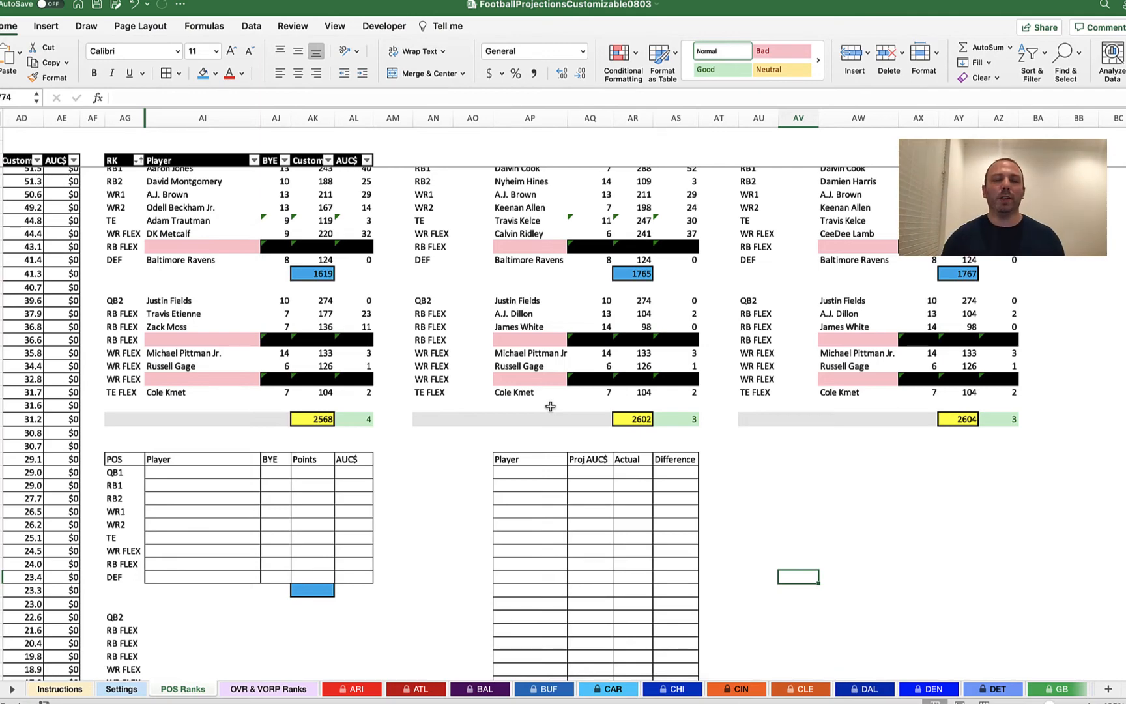
{"action": "scroll", "coordinate": [551, 407], "scroll_direction": "up", "scroll_amount": 5}
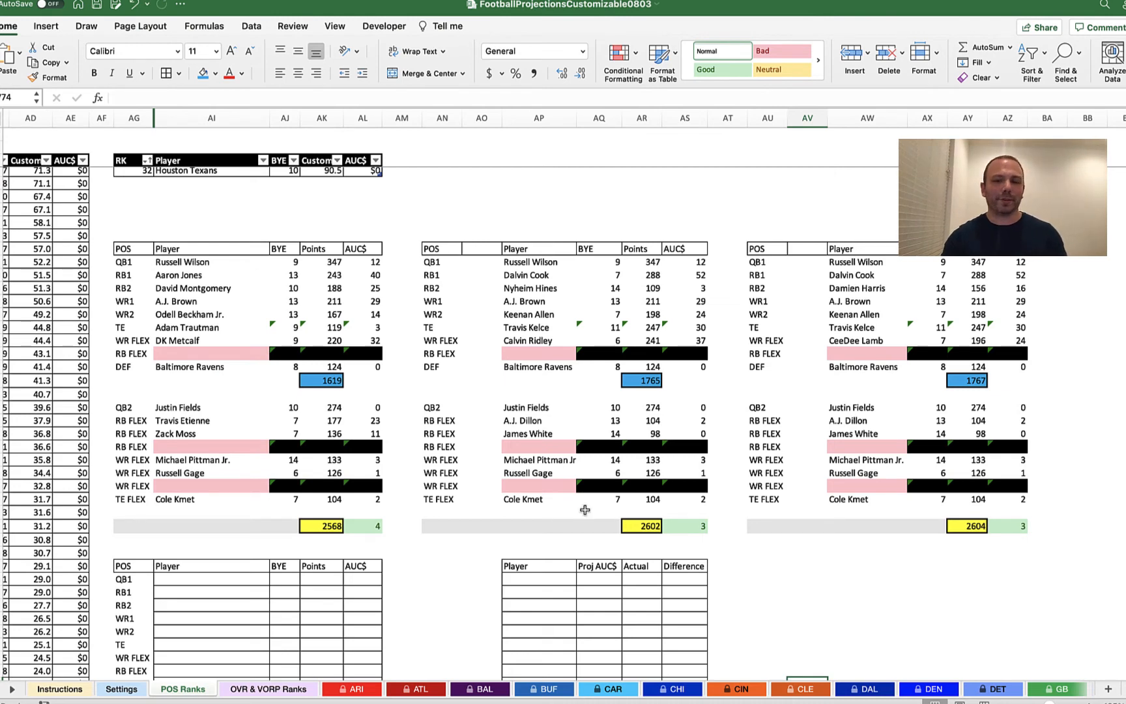
{"action": "left_click", "coordinate": [563, 578]}
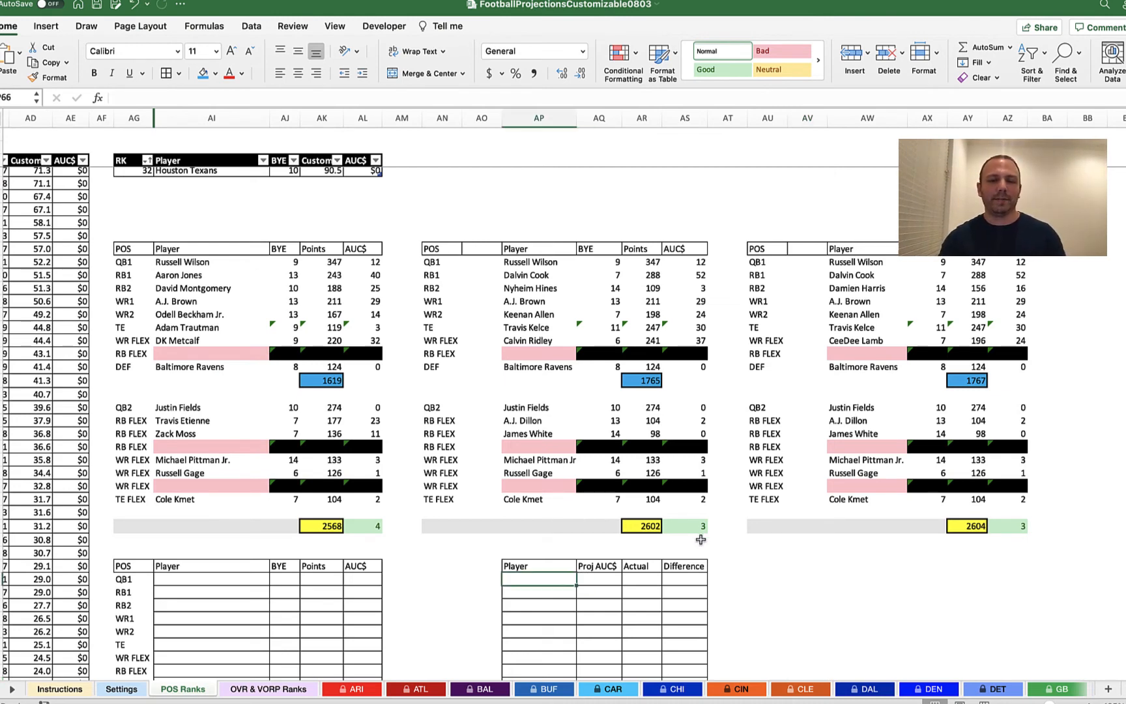
{"action": "scroll", "coordinate": [700, 539], "scroll_direction": "down", "scroll_amount": 2}
{"action": "scroll", "coordinate": [700, 539], "scroll_direction": "up", "scroll_amount": 2}
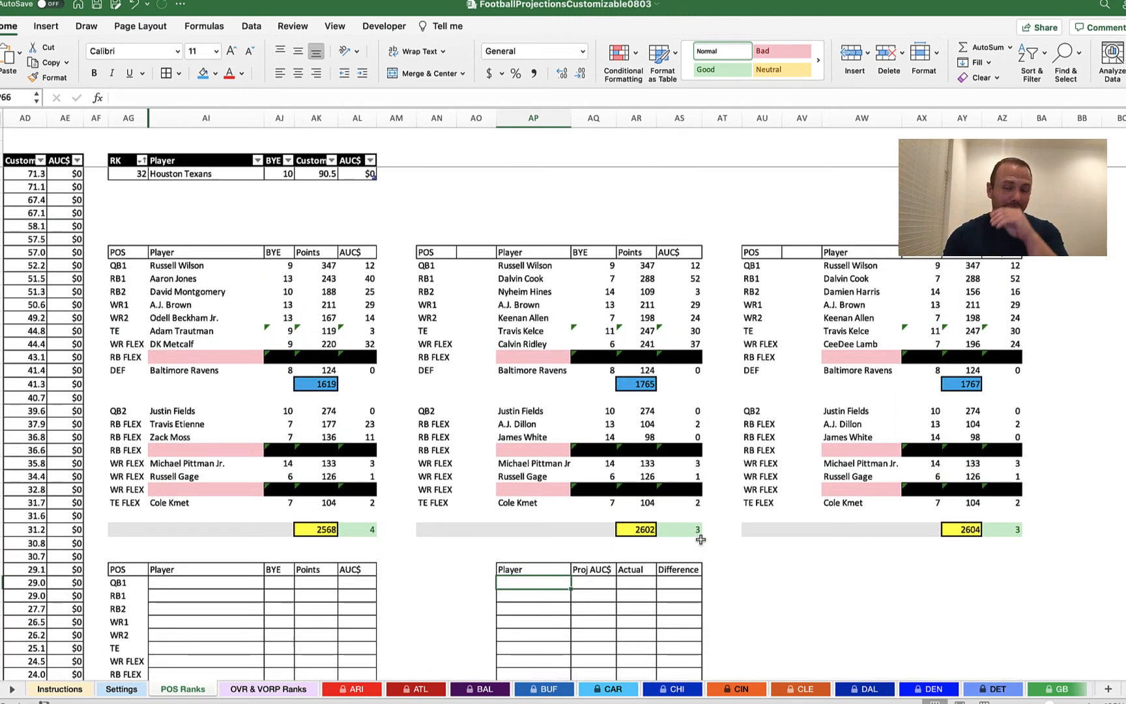
{"action": "scroll", "coordinate": [700, 540], "scroll_direction": "down", "scroll_amount": 3}
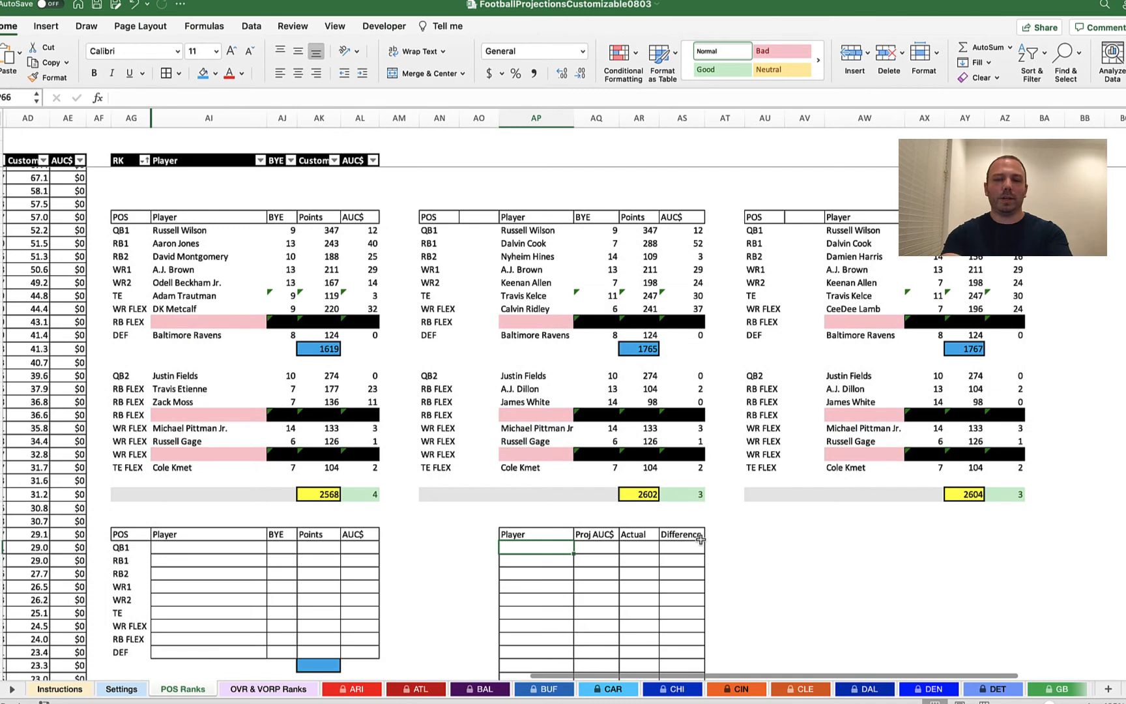
{"action": "type", "text": "R"}
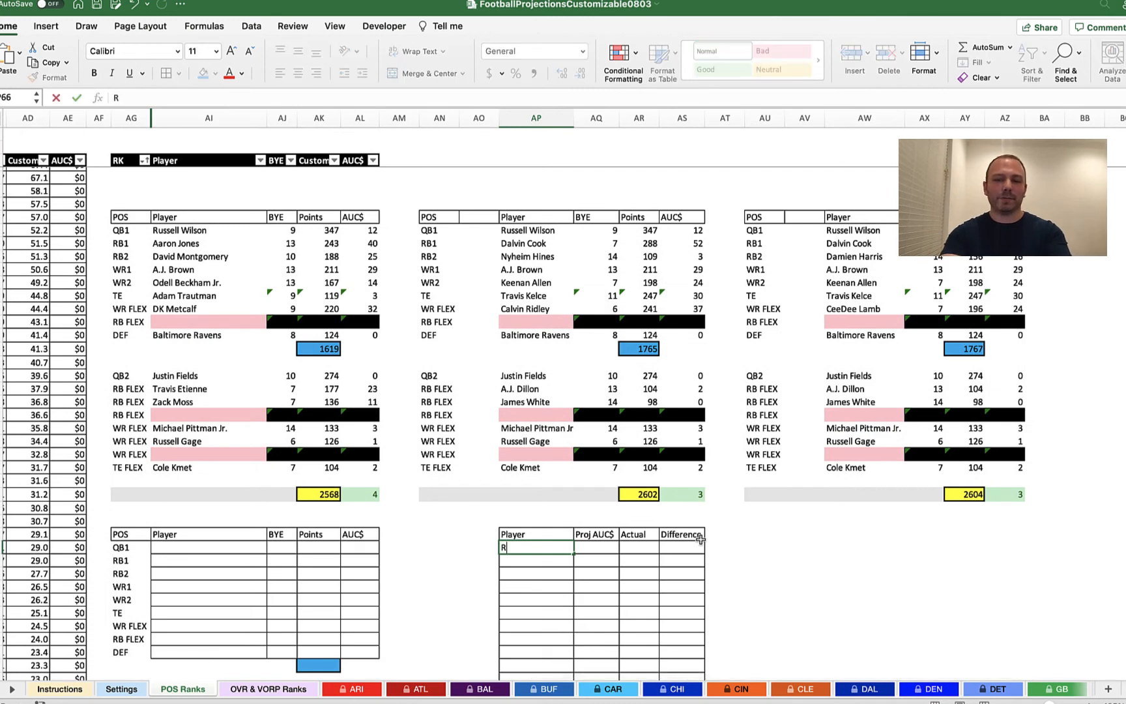
{"action": "type", "text": ". Wilson"}
{"action": "key", "text": "Tab"}
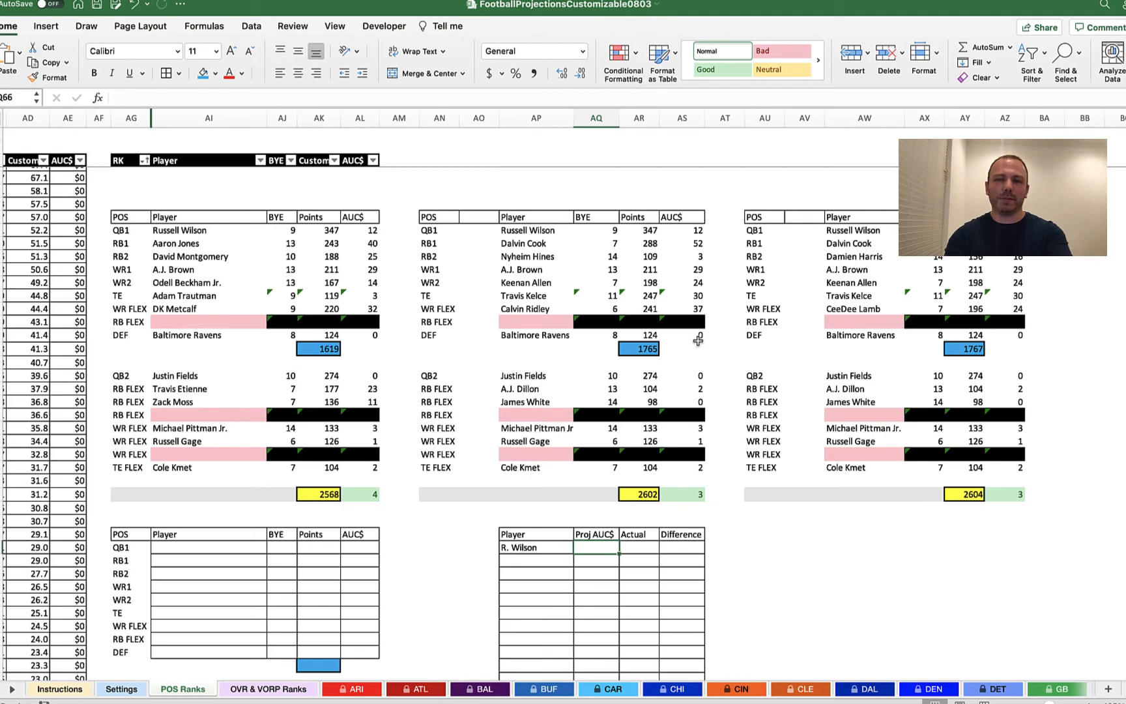
{"action": "type", "text": "12"}
{"action": "key", "text": "Return"}
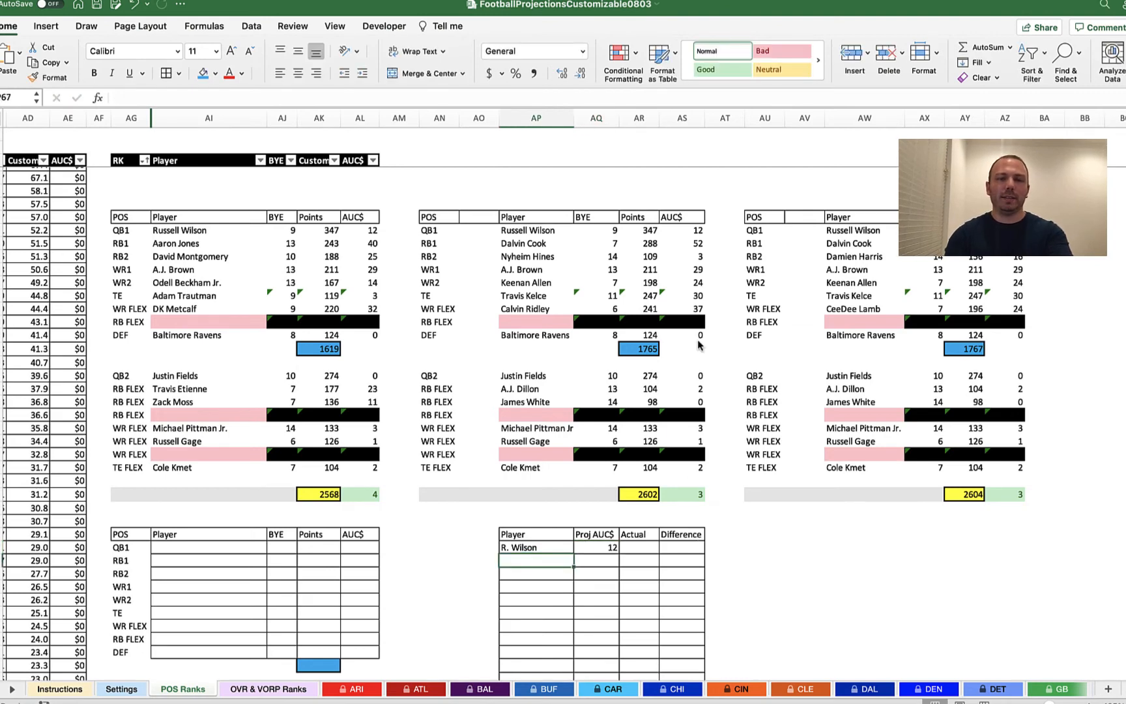
Add Cook with a projected price of 52 and AJ Brown with 29 in rows 67 and 68.
{"action": "type", "text": "Cook"}
{"action": "key", "text": "Tab"}
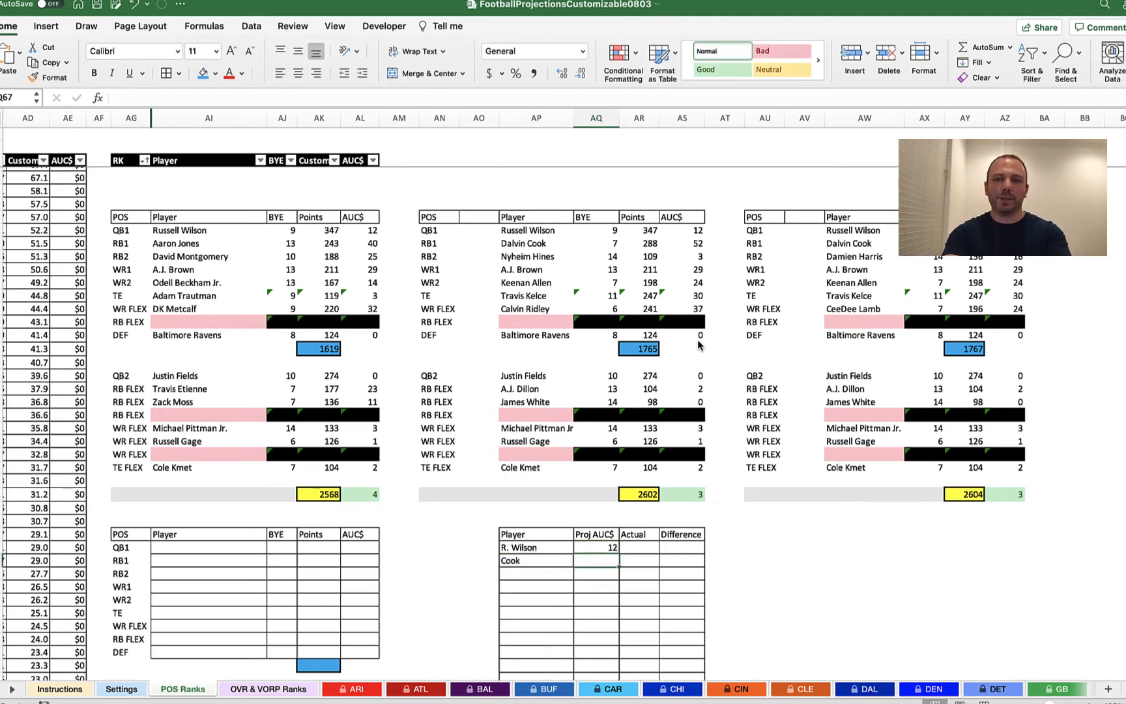
{"action": "type", "text": "52"}
{"action": "key", "text": "Return"}
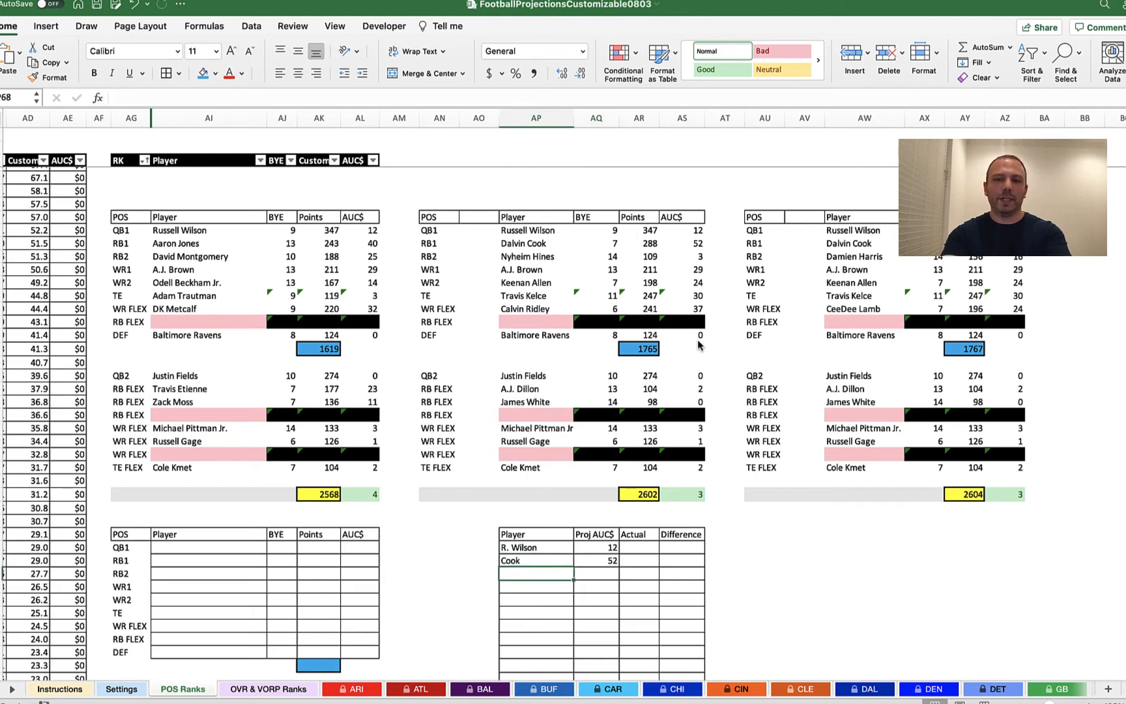
{"action": "type", "text": "AJ Brown"}
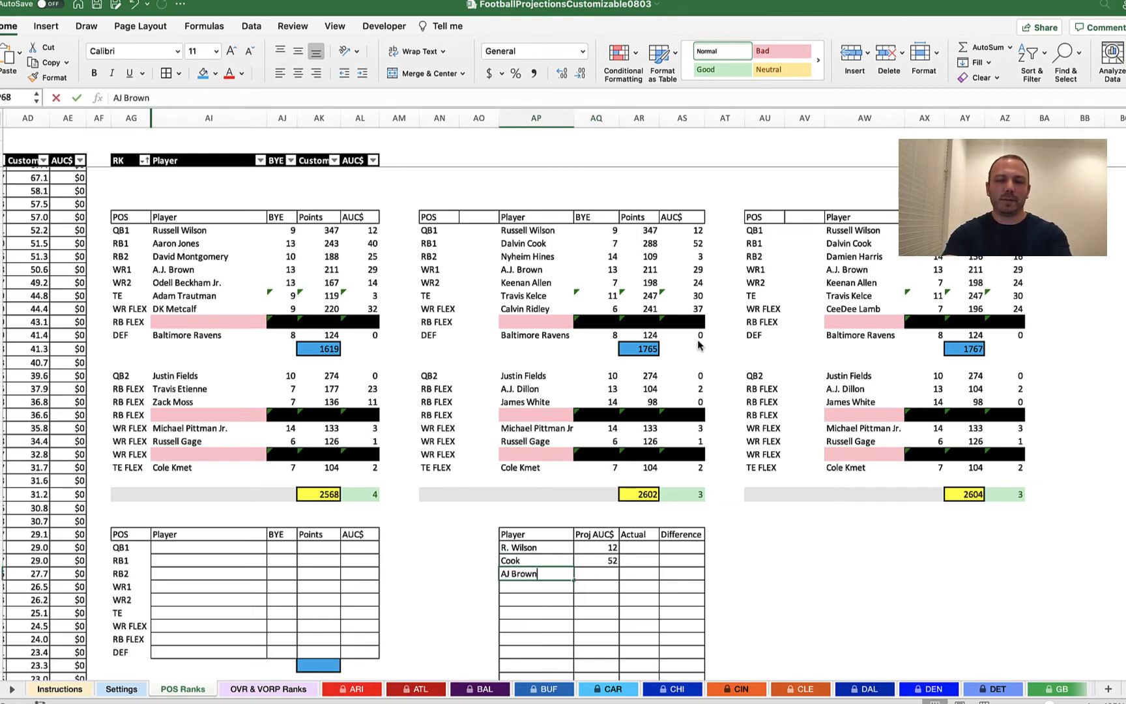
{"action": "key", "text": "Tab"}
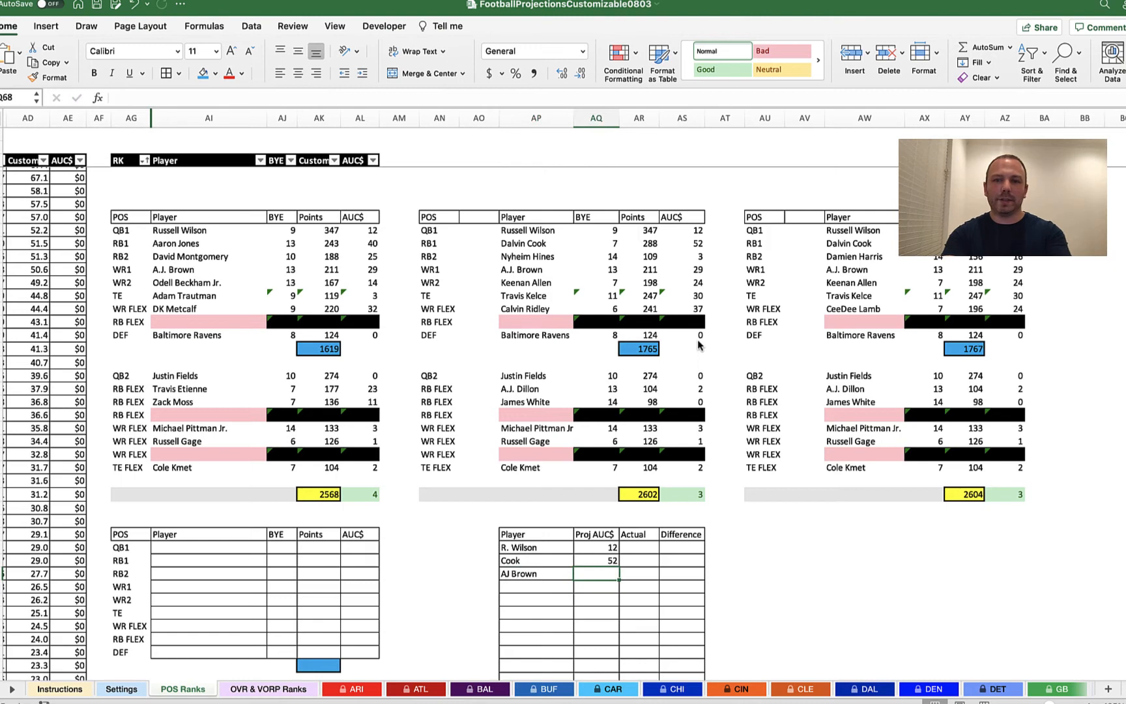
{"action": "type", "text": "29"}
{"action": "key", "text": "Return"}
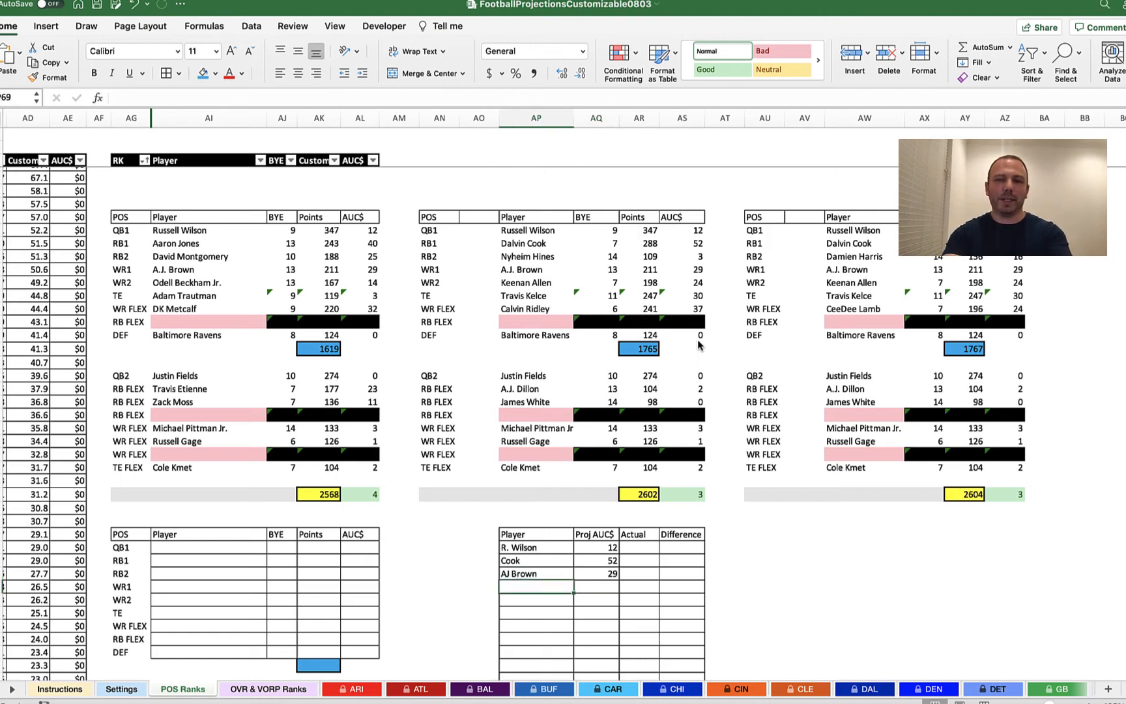
Add K. Allen with a projected price of 24 and Kelce with 30 in rows 69 and 70.
{"action": "type", "text": "K. Allen"}
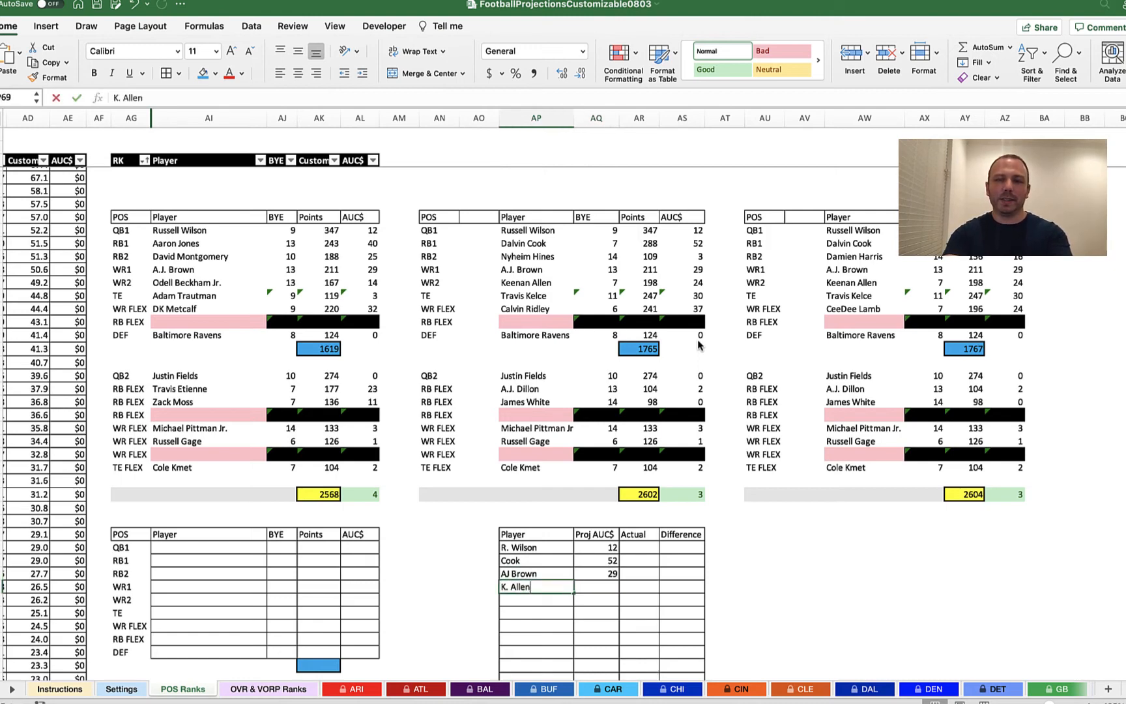
{"action": "key", "text": "Tab"}
{"action": "type", "text": "24"}
{"action": "key", "text": "Return"}
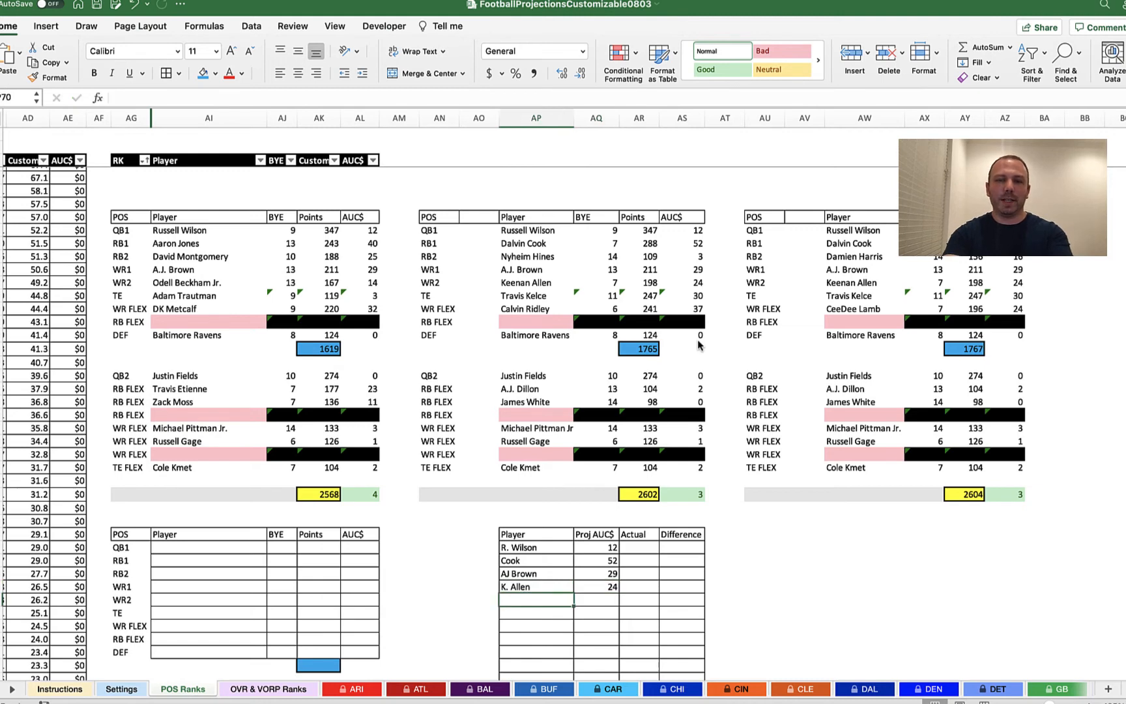
{"action": "type", "text": "Kelce"}
{"action": "key", "text": "Tab"}
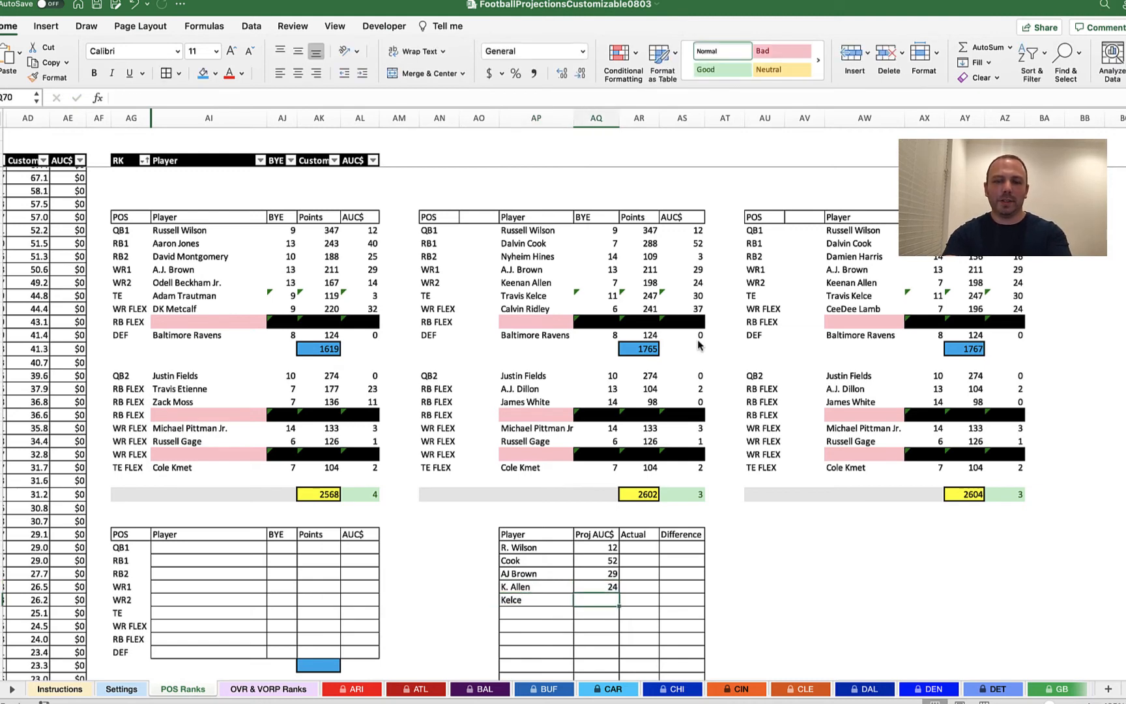
{"action": "type", "text": "30"}
{"action": "key", "text": "Tab"}
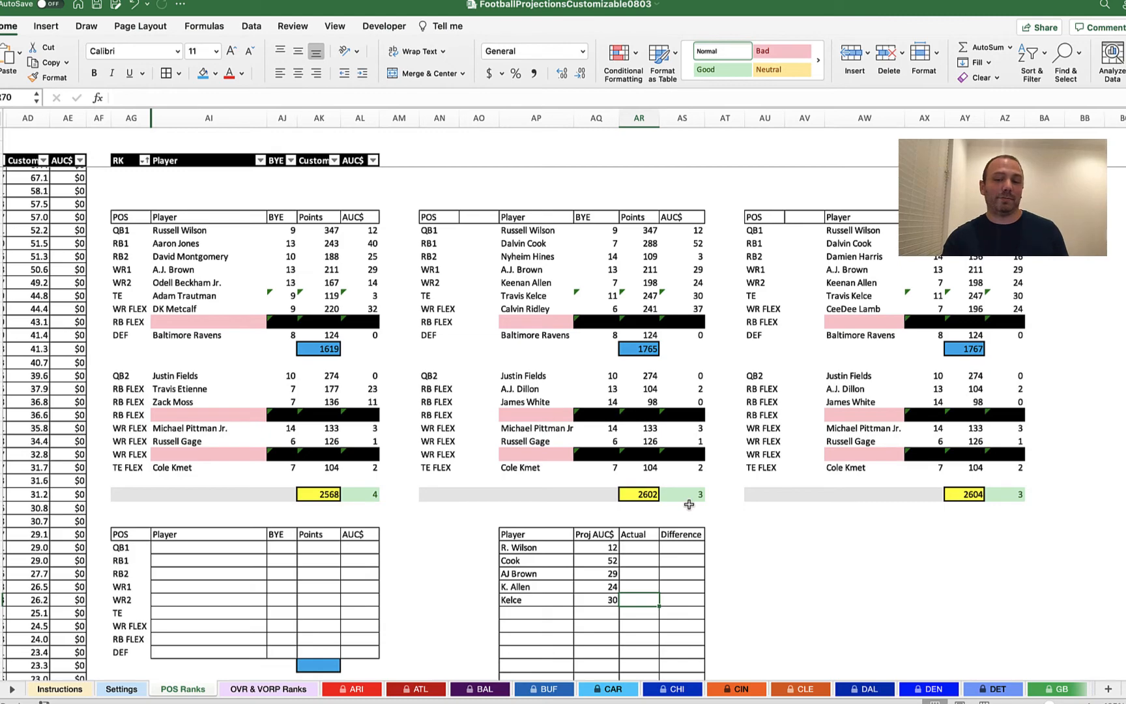
{"action": "scroll", "coordinate": [688, 504], "scroll_direction": "down", "scroll_amount": 4}
{"action": "scroll", "coordinate": [697, 489], "scroll_direction": "up", "scroll_amount": 3}
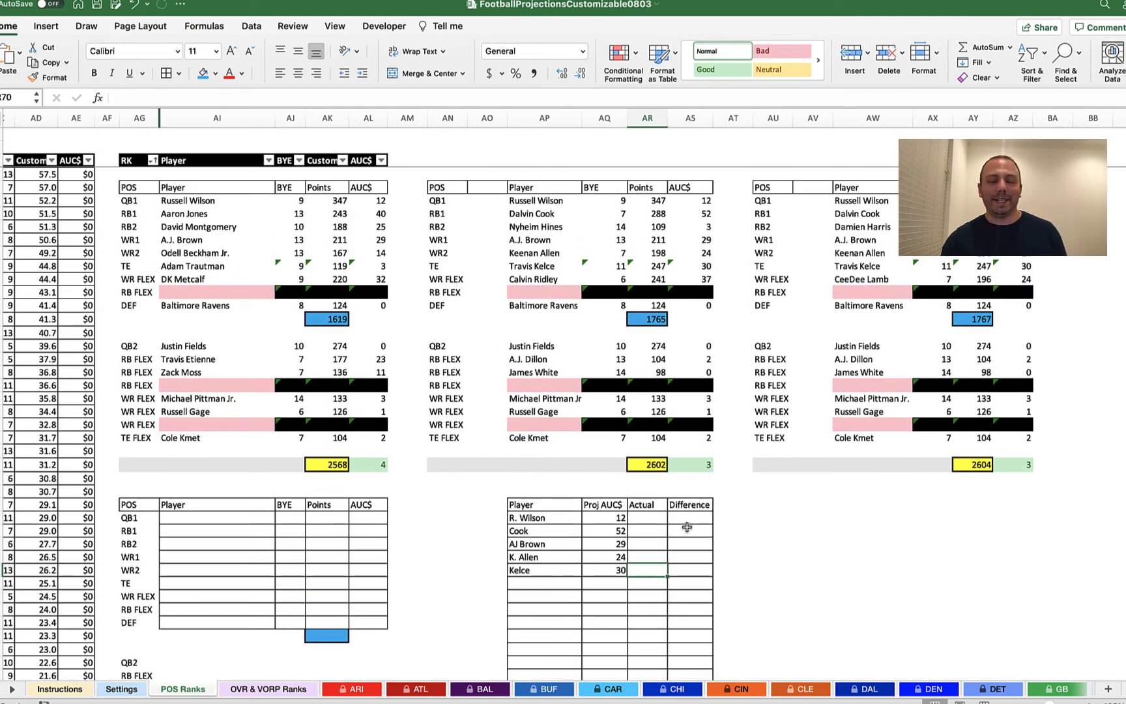
{"action": "scroll", "coordinate": [709, 501], "scroll_direction": "down", "scroll_amount": 3}
{"action": "scroll", "coordinate": [710, 512], "scroll_direction": "up", "scroll_amount": 2}
{"action": "scroll", "coordinate": [717, 515], "scroll_direction": "right", "scroll_amount": 2}
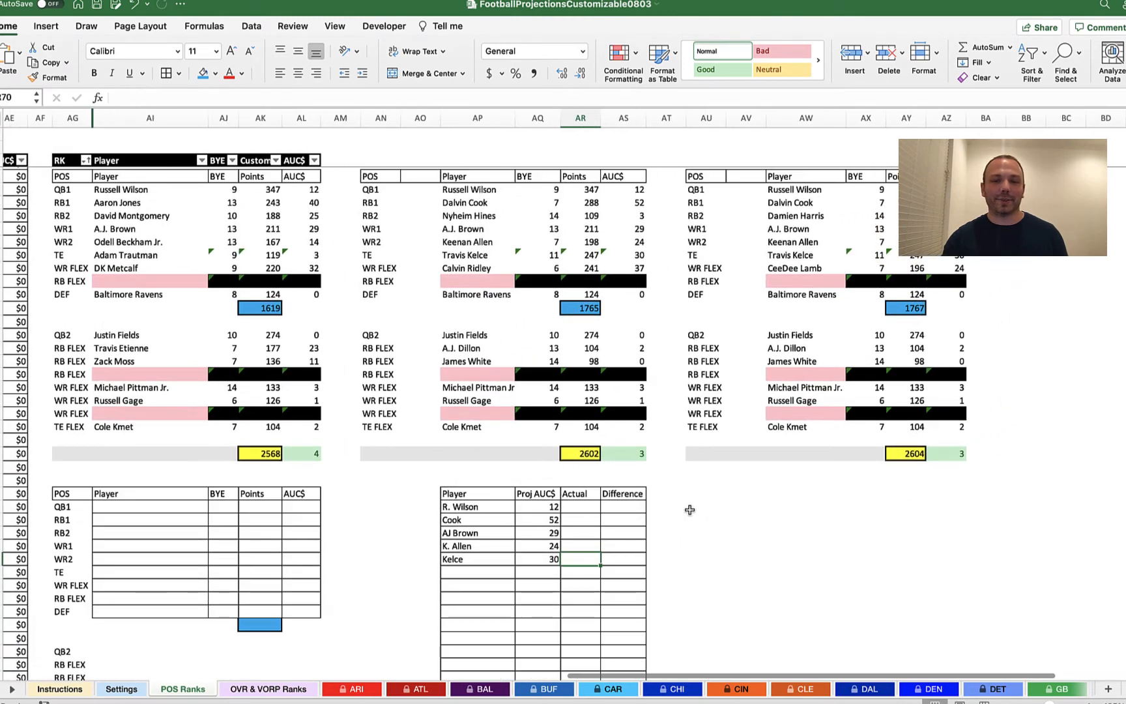
{"action": "scroll", "coordinate": [606, 525], "scroll_direction": "down", "scroll_amount": 2}
{"action": "scroll", "coordinate": [606, 524], "scroll_direction": "left", "scroll_amount": 1}
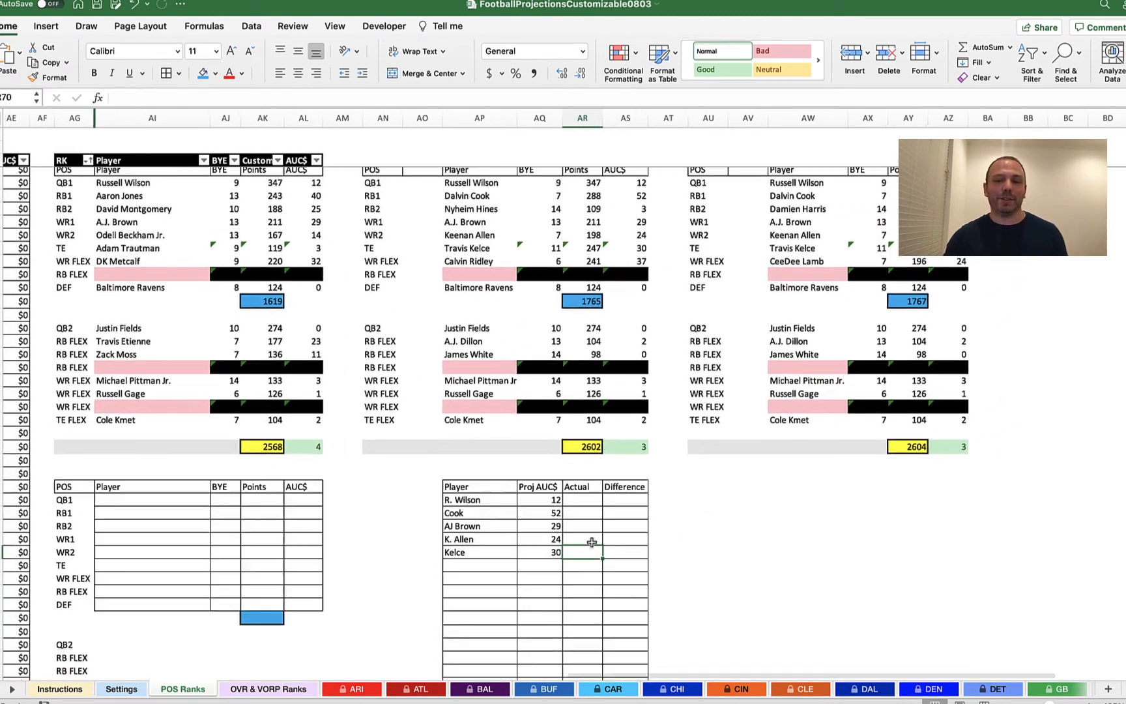
Fill the Proj AUC$ cells AQ71 through AQ80 with 1 each for the remaining unnamed players.
{"action": "scroll", "coordinate": [535, 547], "scroll_direction": "down", "scroll_amount": 5}
{"action": "left_click", "coordinate": [553, 463]}
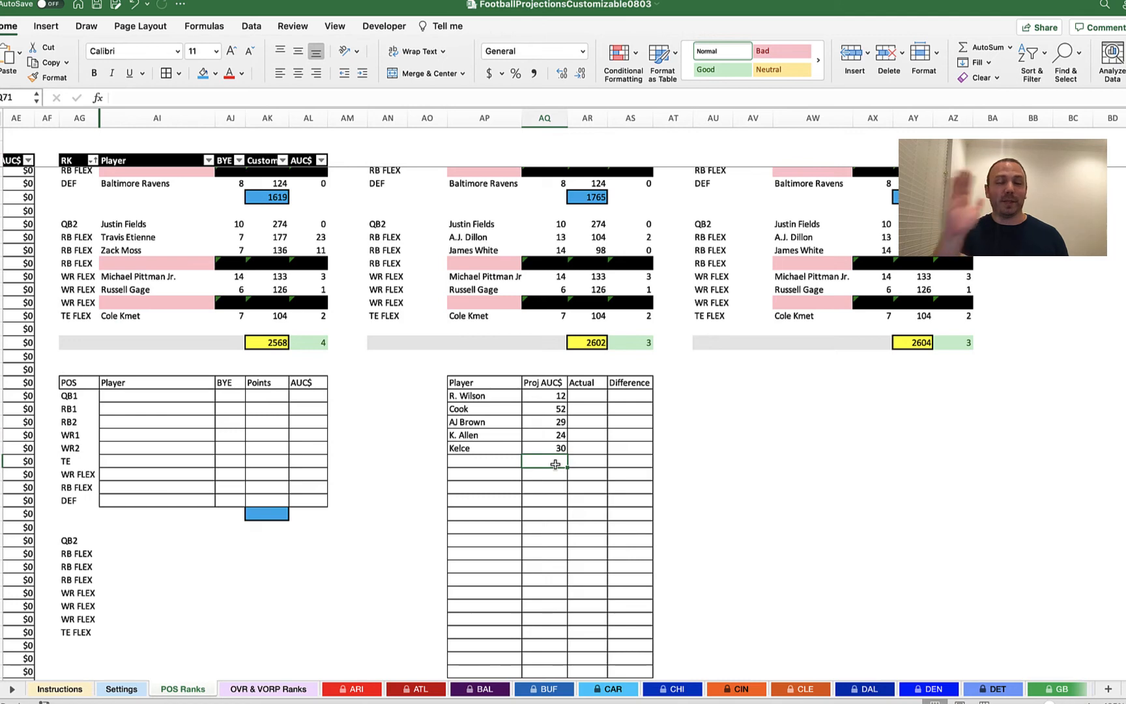
{"action": "type", "text": "1"}
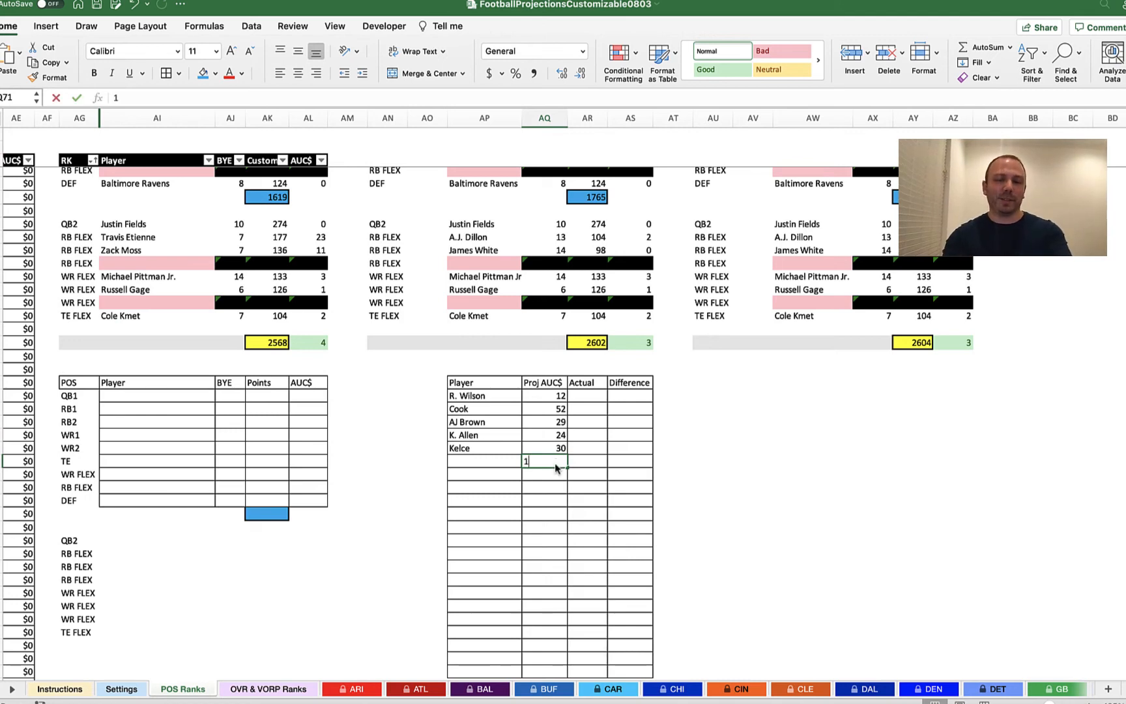
{"action": "key", "text": "Return"}
{"action": "type", "text": "1"}
{"action": "key", "text": "Return"}
{"action": "type", "text": "1"}
{"action": "key", "text": "Return"}
{"action": "type", "text": "1 1 1 "}
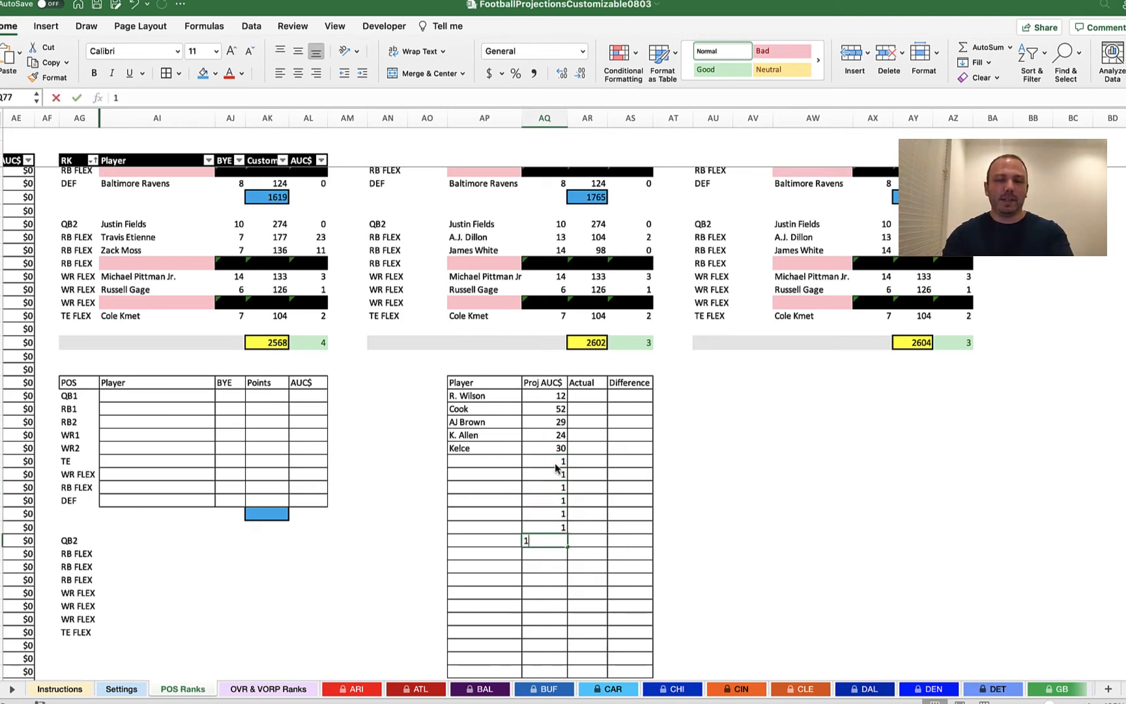
{"action": "type", "text": "1 1 1 1"}
{"action": "key", "text": "Return"}
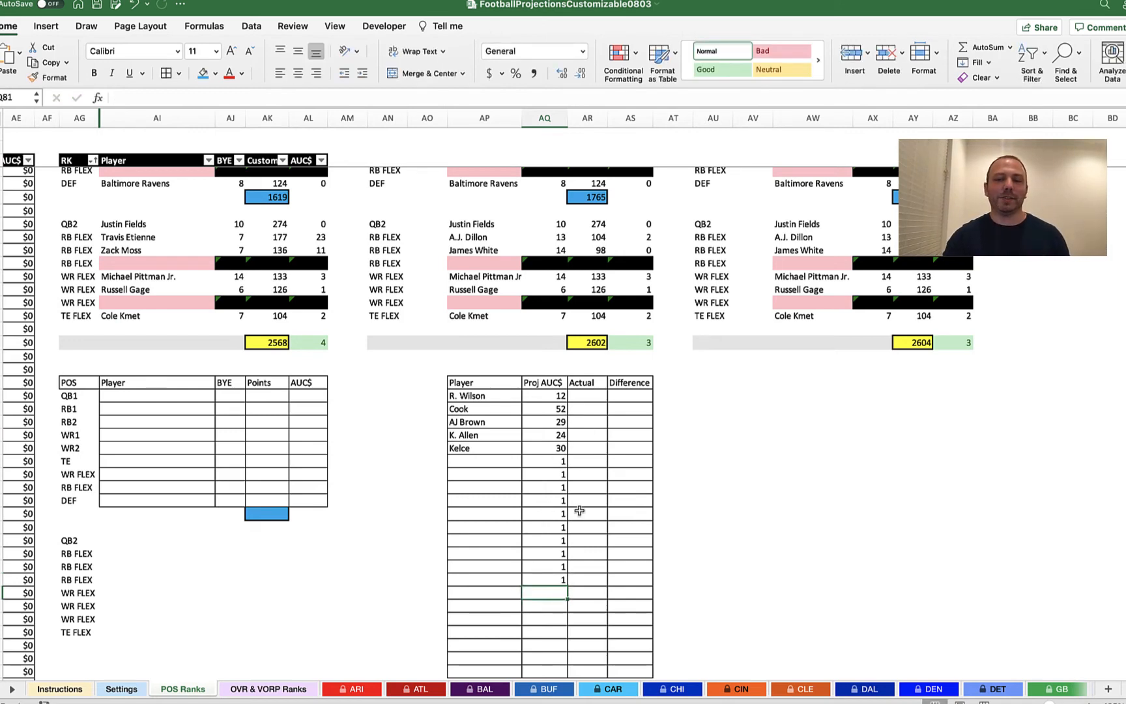
Below the Proj AUC$ column, calculate the projected budget left in AQ88 with =200-SUM(AQ66:AQ80).
{"action": "scroll", "coordinate": [578, 510], "scroll_direction": "down", "scroll_amount": 2}
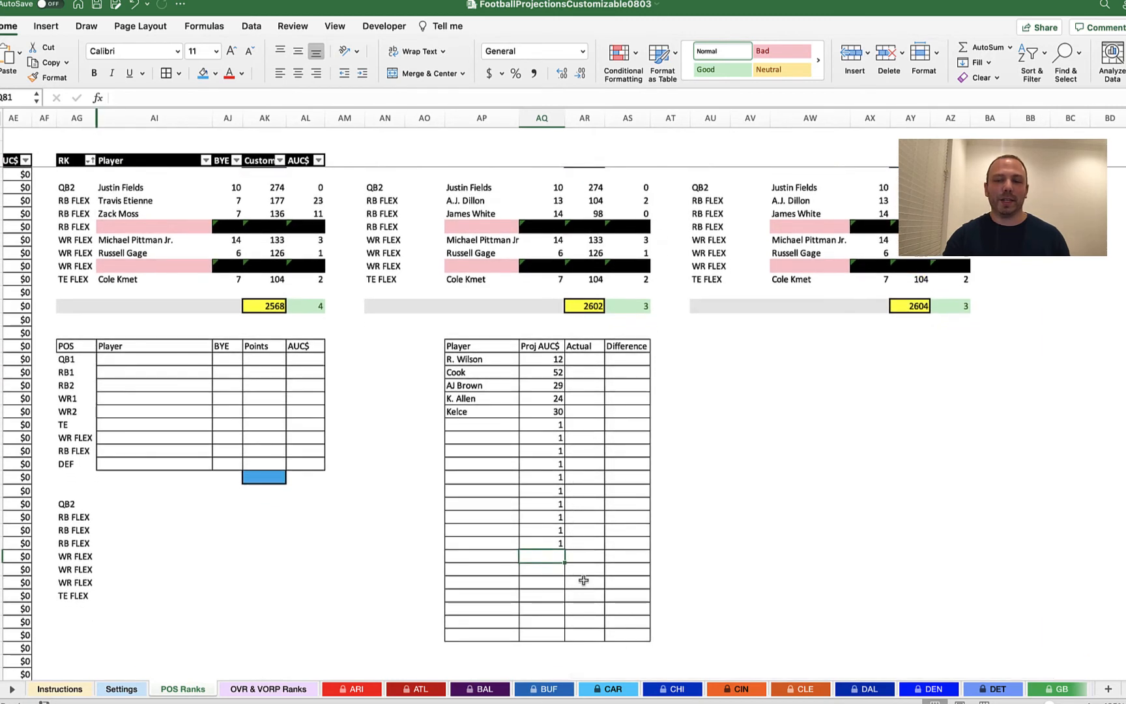
{"action": "left_click", "coordinate": [551, 647]}
{"action": "type", "text": "="}
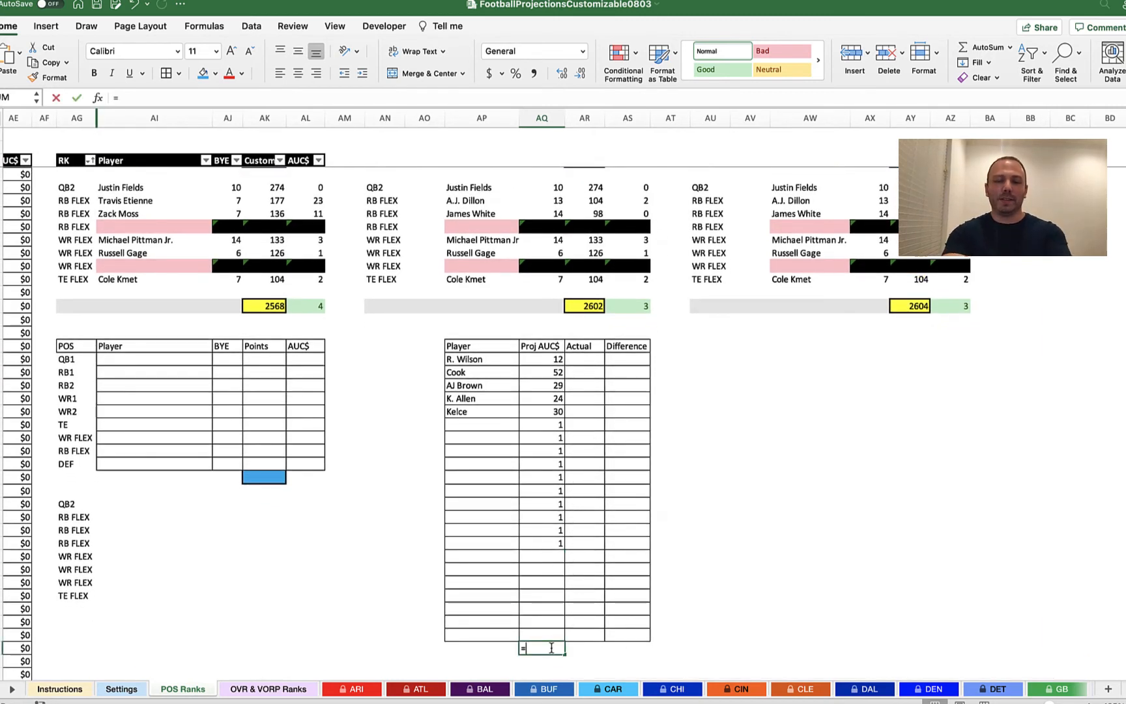
{"action": "type", "text": "200-"}
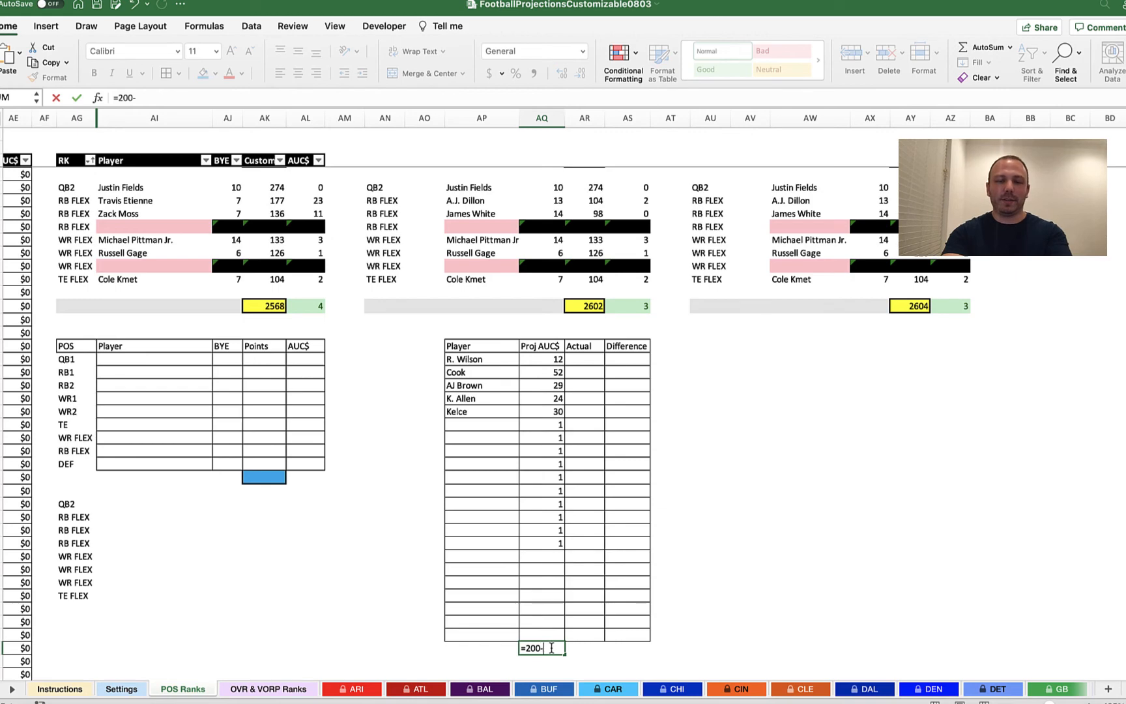
{"action": "type", "text": "sum"}
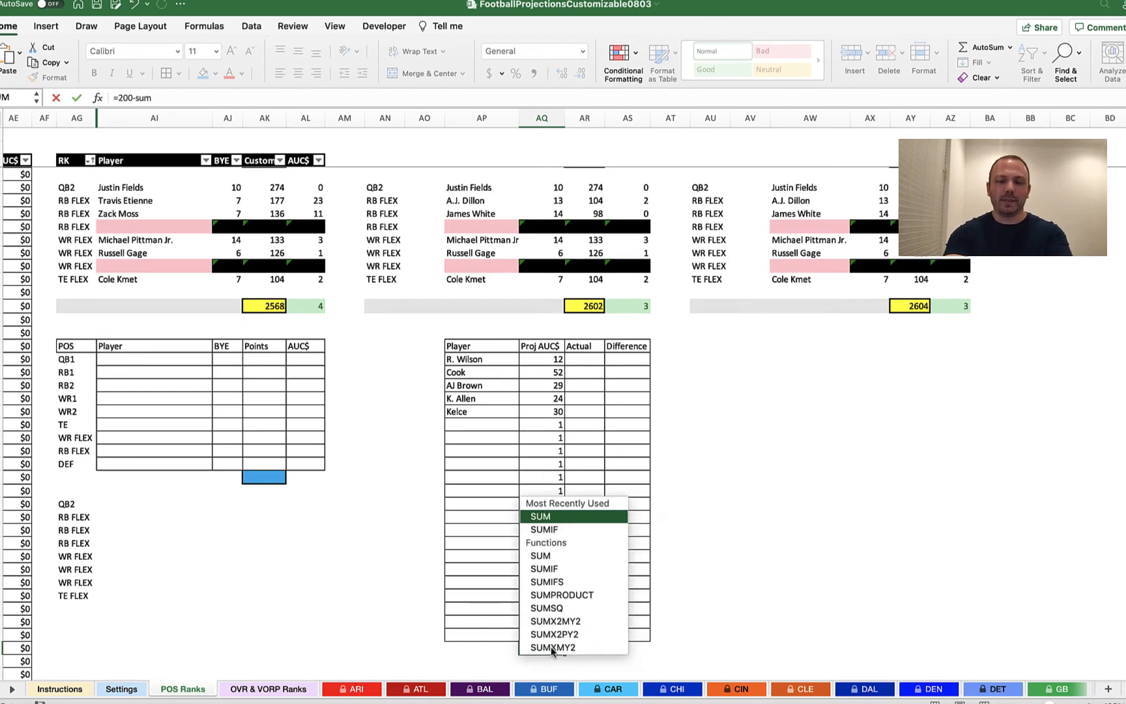
{"action": "type", "text": "("}
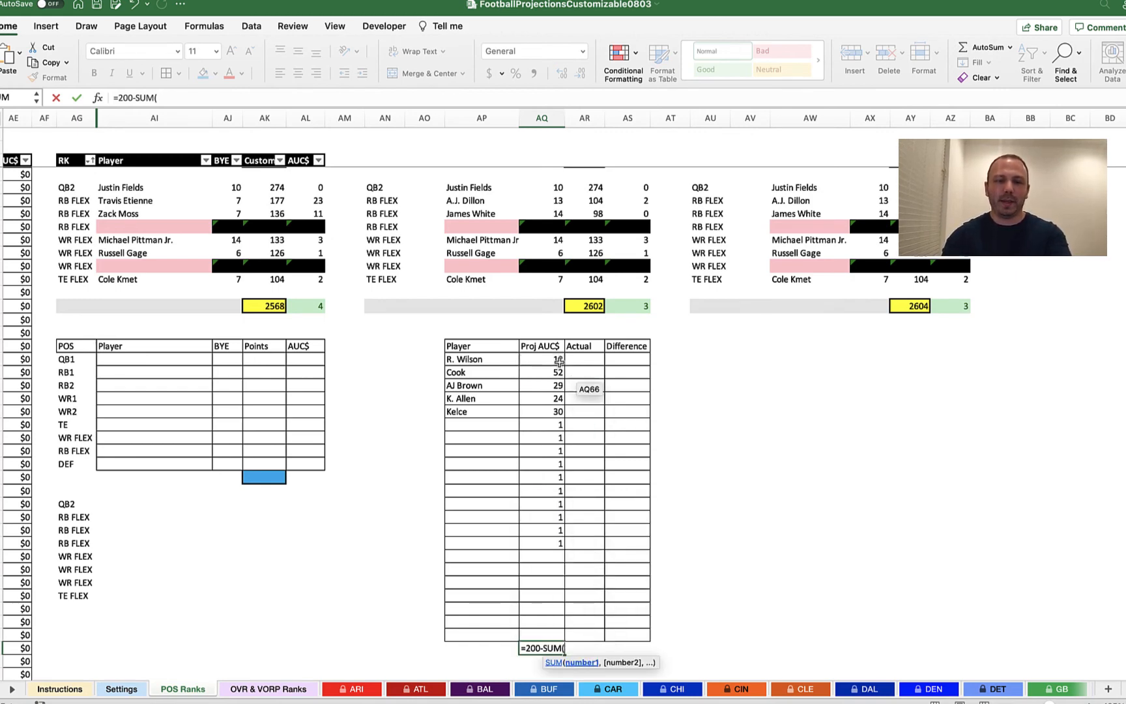
{"action": "left_click_drag", "start_coordinate": [558, 360], "coordinate": [548, 540]}
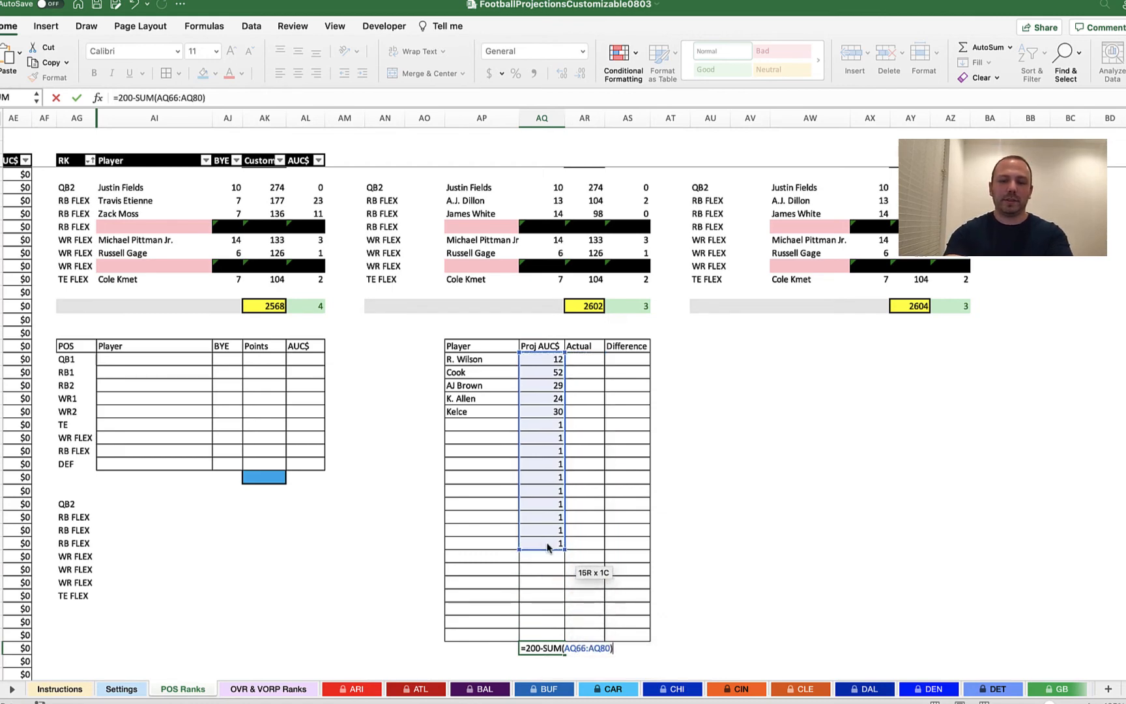
{"action": "key", "text": "Return"}
{"action": "left_click", "coordinate": [555, 646]}
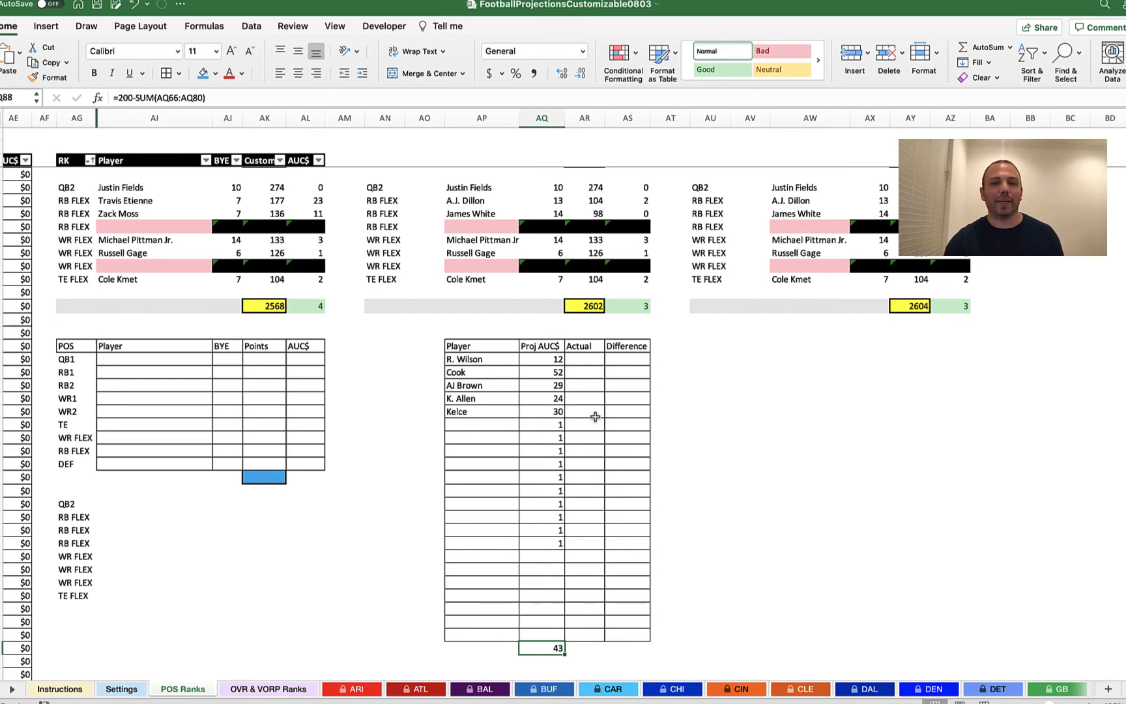
Enter actual auction prices of 18 for R. Wilson and 60 for Cook in the tracking table.
{"action": "left_click", "coordinate": [598, 360]}
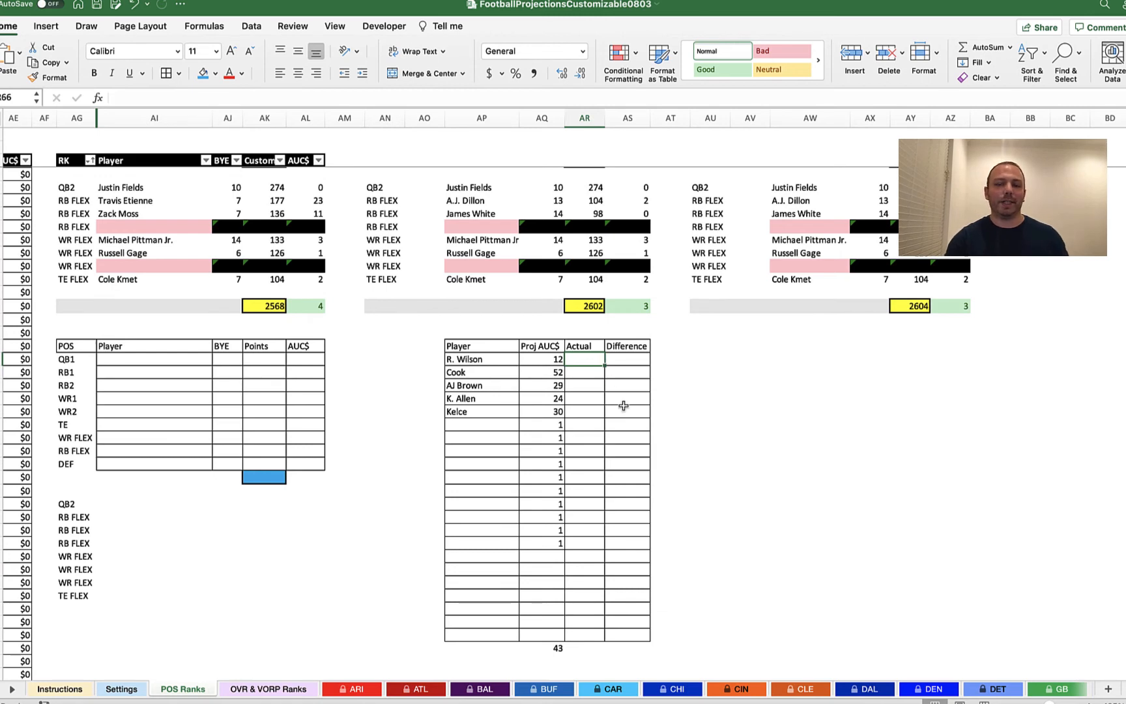
{"action": "type", "text": "18"}
{"action": "key", "text": "Return"}
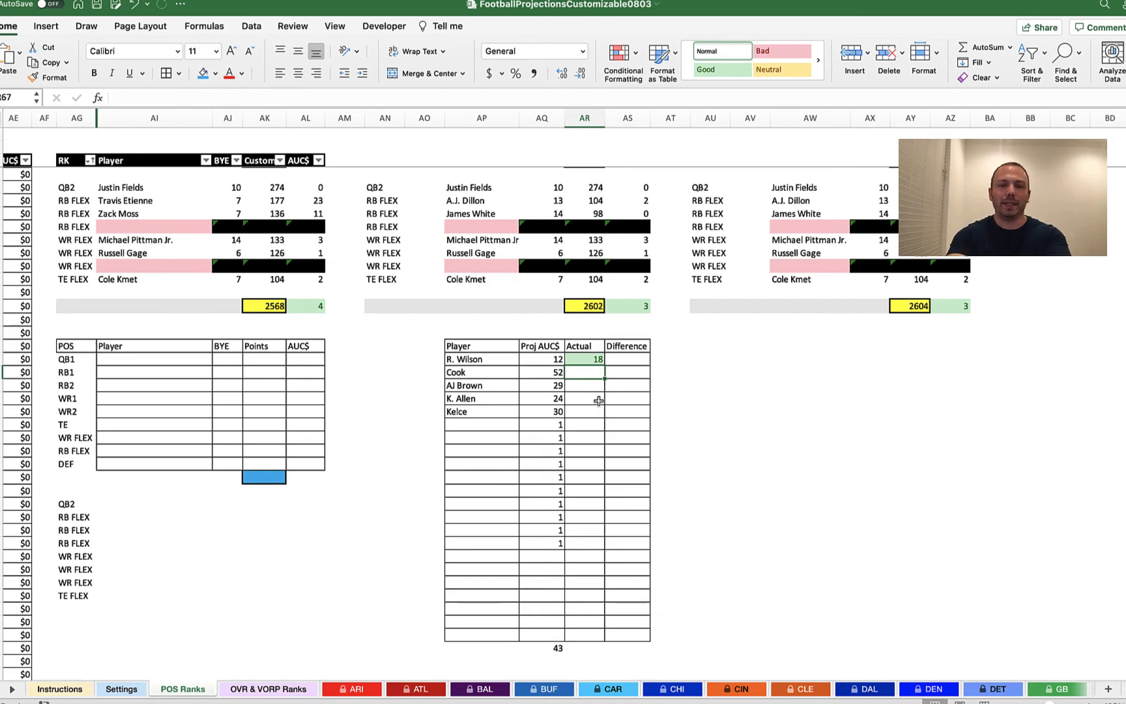
{"action": "type", "text": "60"}
{"action": "key", "text": "Return"}
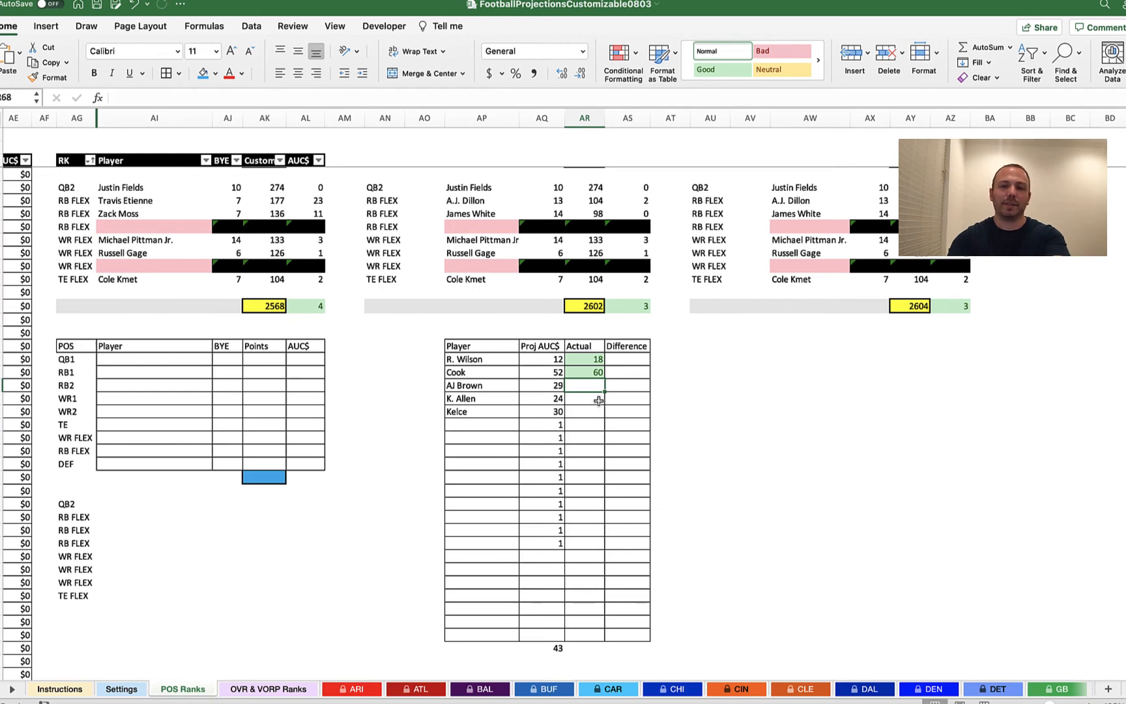
Clear the conditional formatting rules from the tracking table's entire Actual column, AR66:AR87.
{"action": "left_click_drag", "start_coordinate": [589, 359], "coordinate": [595, 409]}
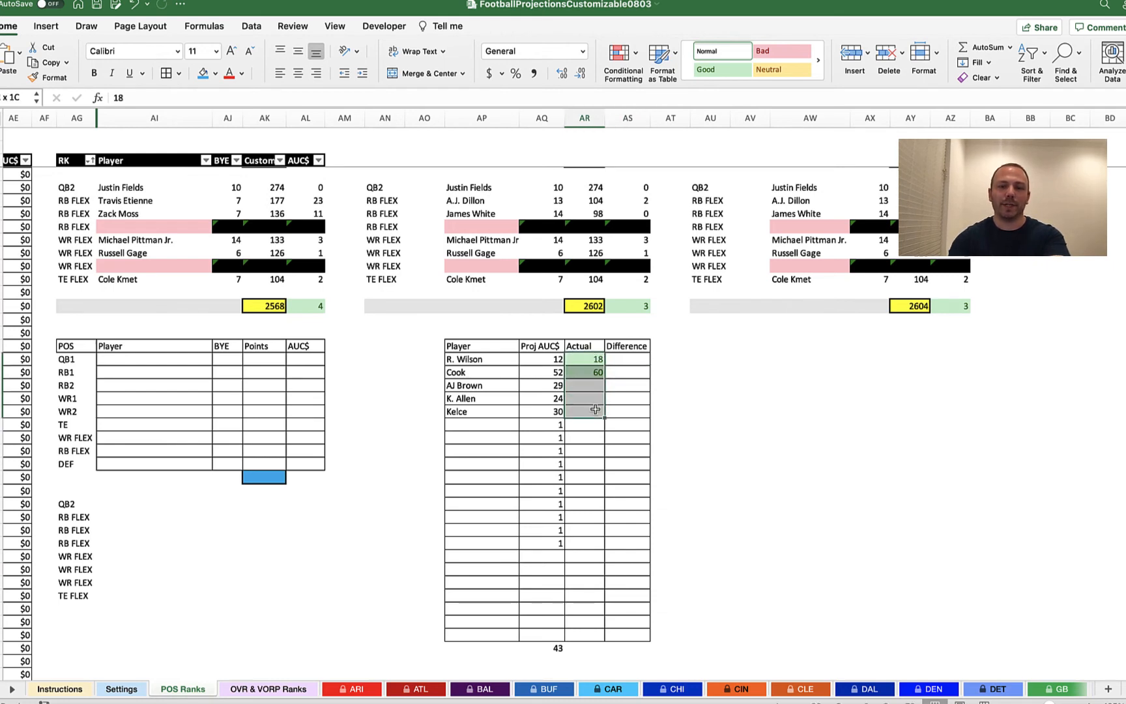
{"action": "left_click", "coordinate": [620, 53]}
{"action": "mouse_move", "coordinate": [708, 99]}
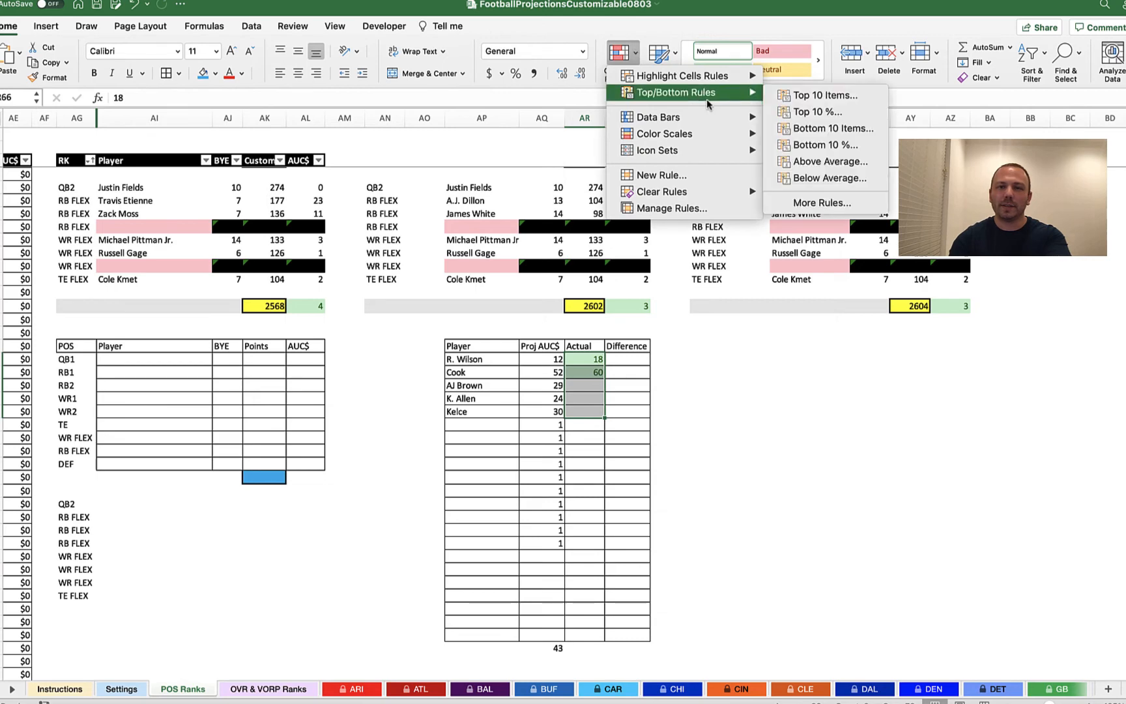
{"action": "mouse_move", "coordinate": [723, 191]}
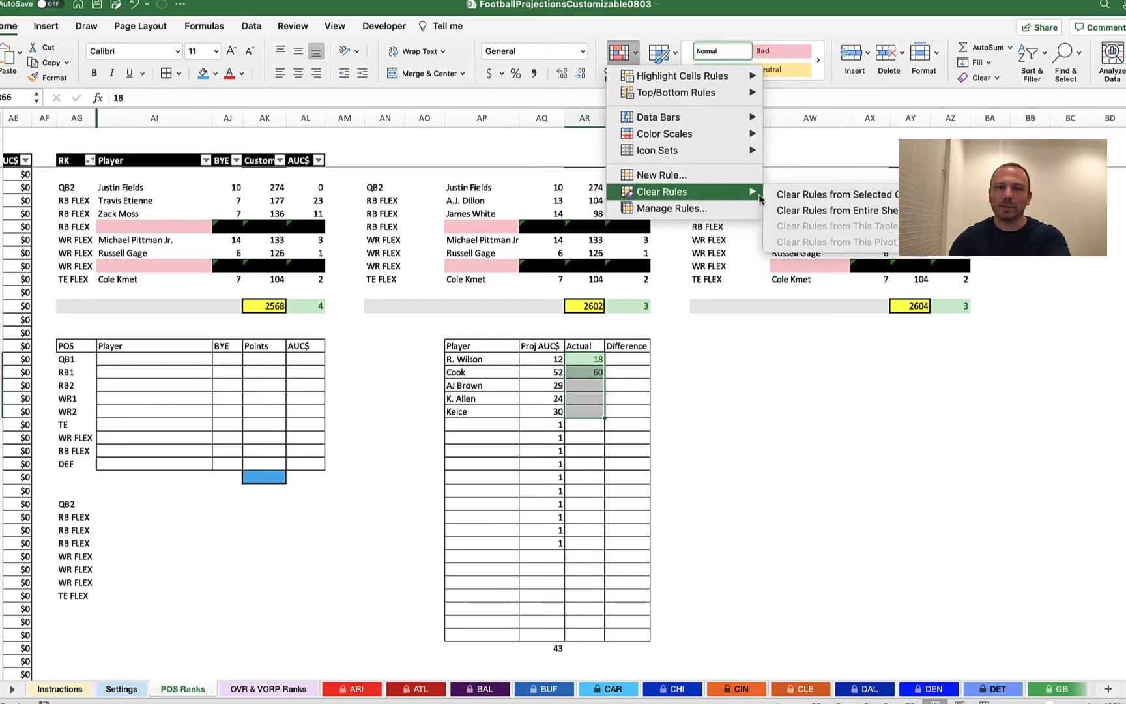
{"action": "left_click", "coordinate": [789, 194]}
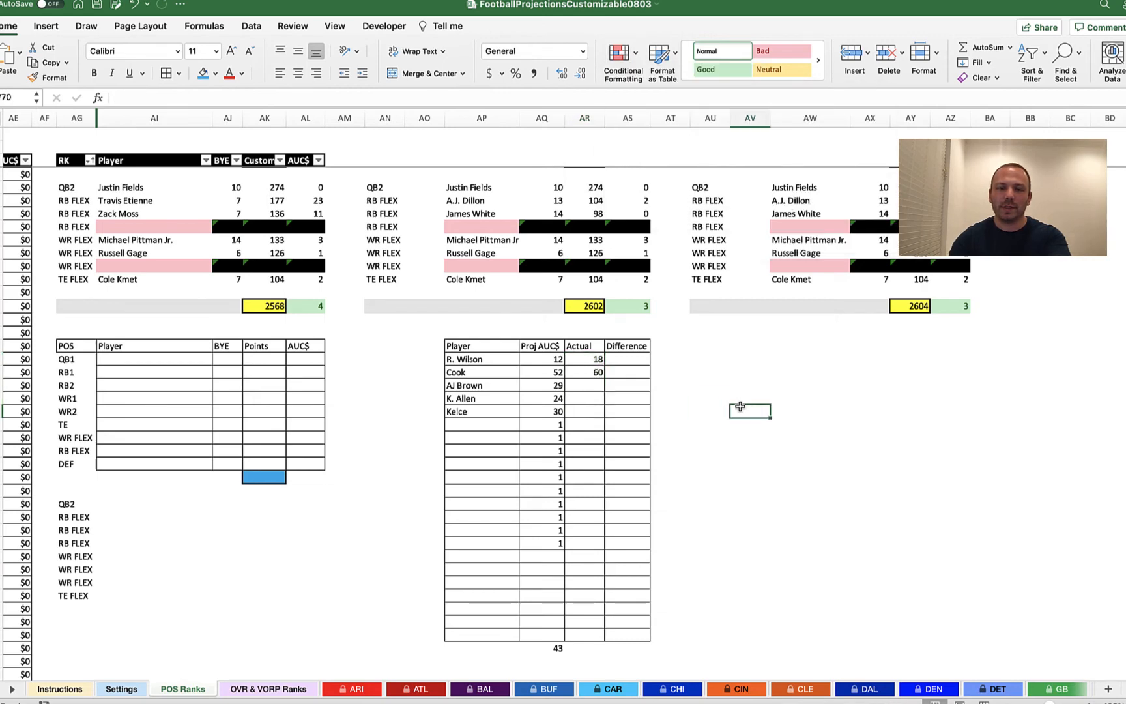
{"action": "left_click_drag", "start_coordinate": [596, 360], "coordinate": [592, 634]}
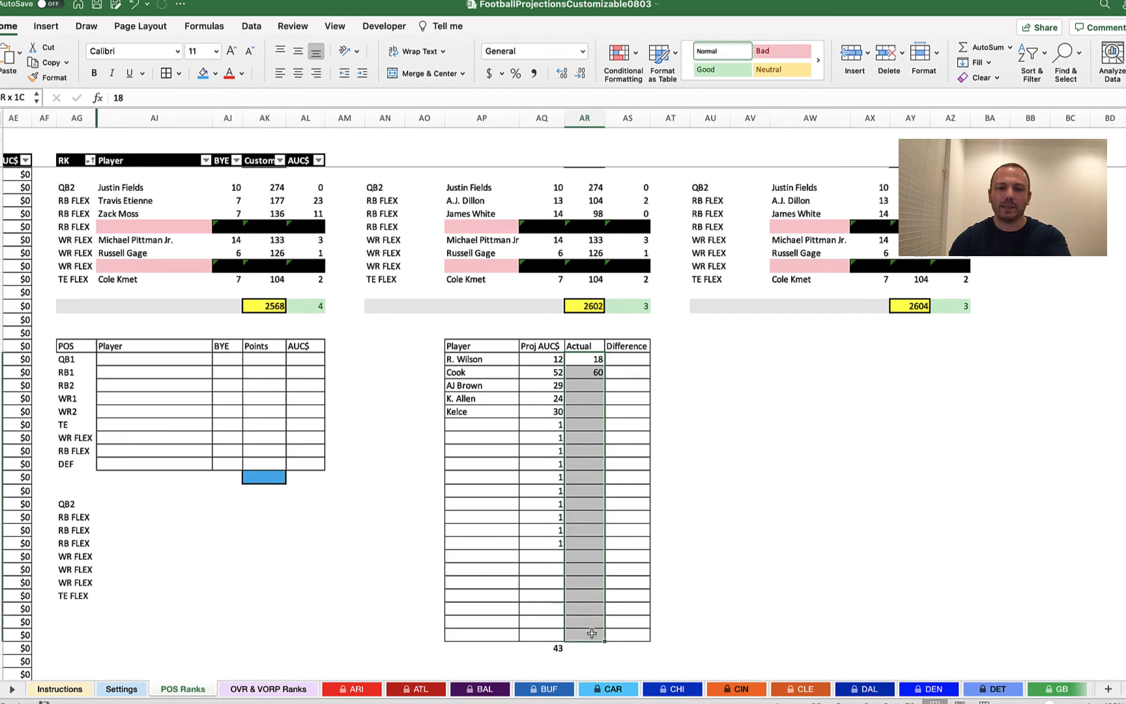
{"action": "left_click", "coordinate": [614, 59]}
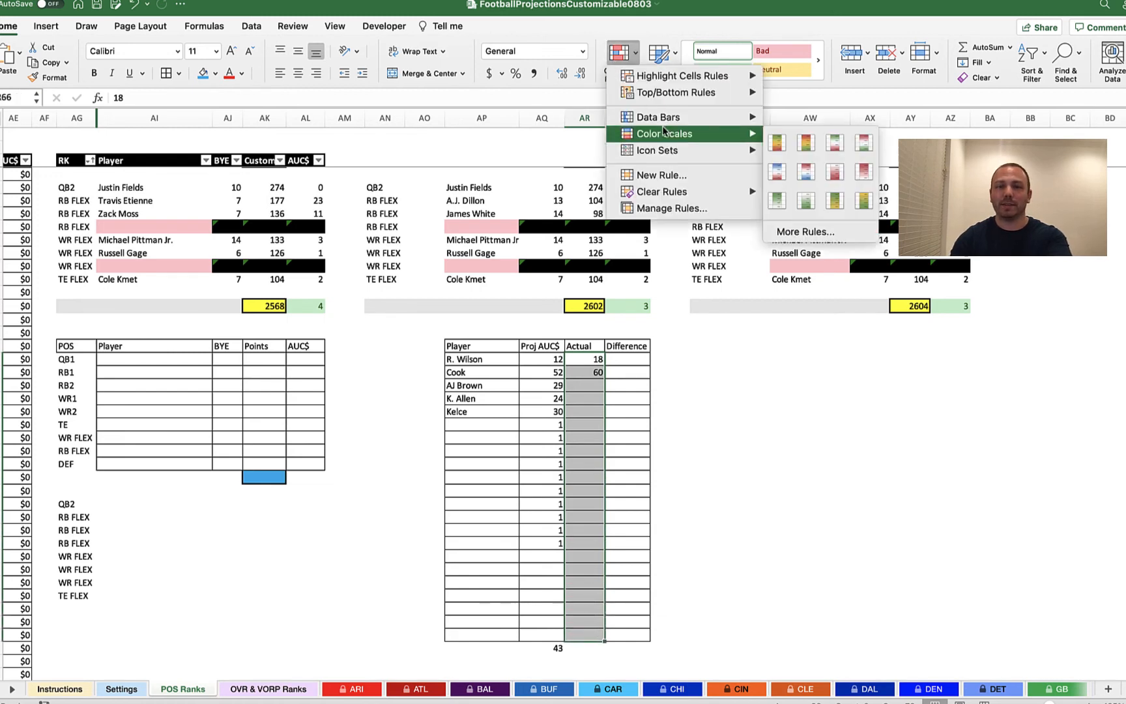
{"action": "mouse_move", "coordinate": [680, 192]}
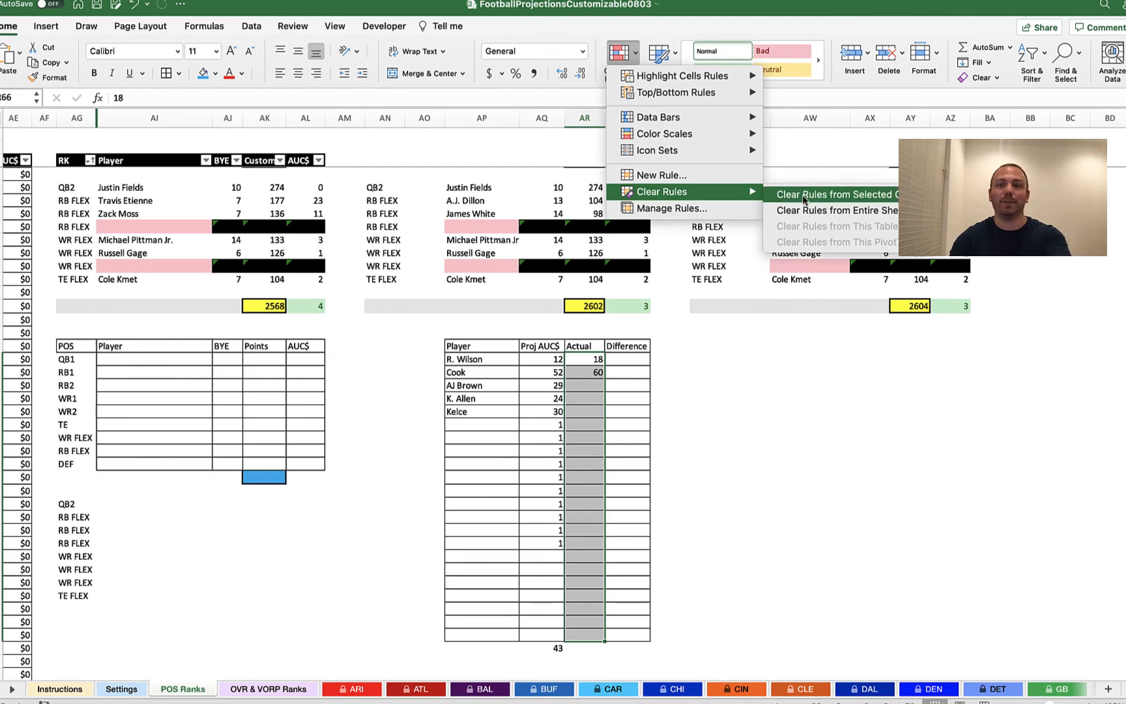
{"action": "left_click", "coordinate": [803, 195]}
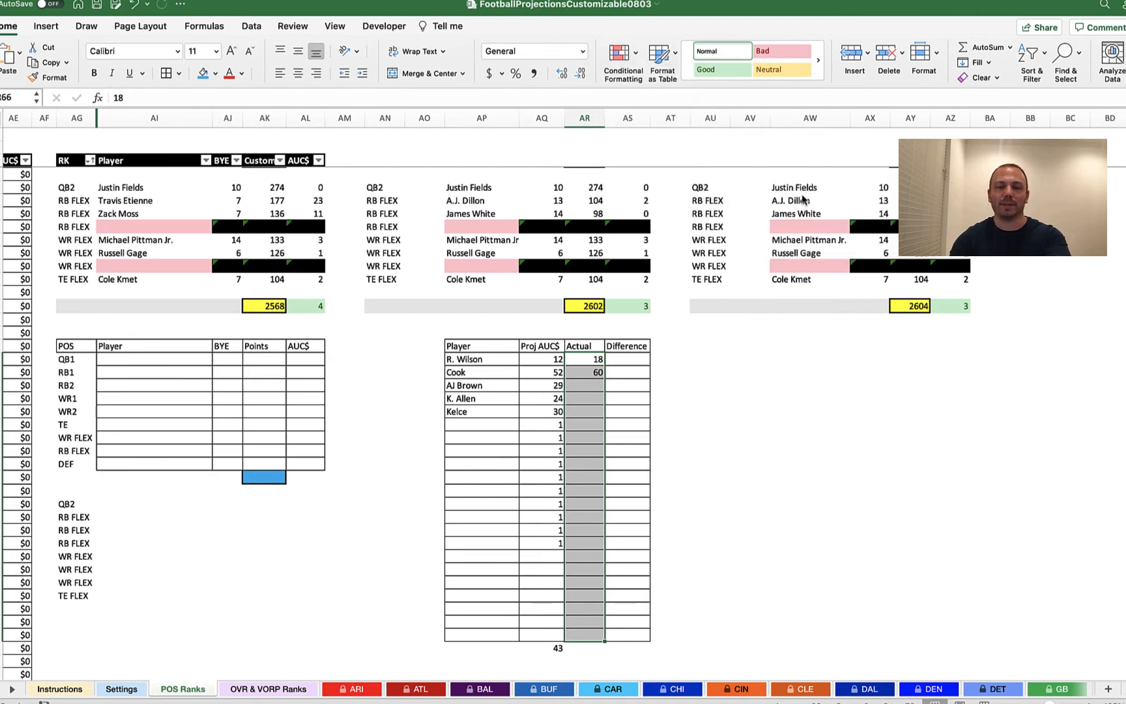
{"action": "left_click", "coordinate": [750, 477]}
Enter actual auction prices of 25 for AJ Brown, 30 for K. Allen and 40 for Kelce.
{"action": "left_click", "coordinate": [591, 384]}
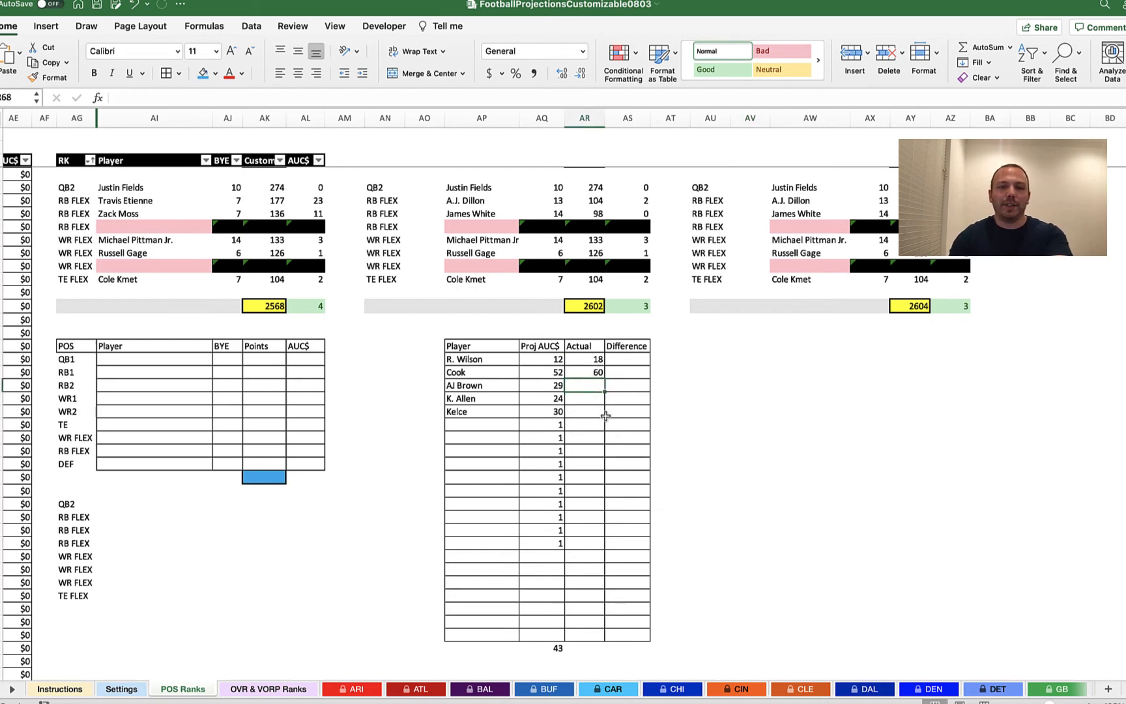
{"action": "type", "text": "25"}
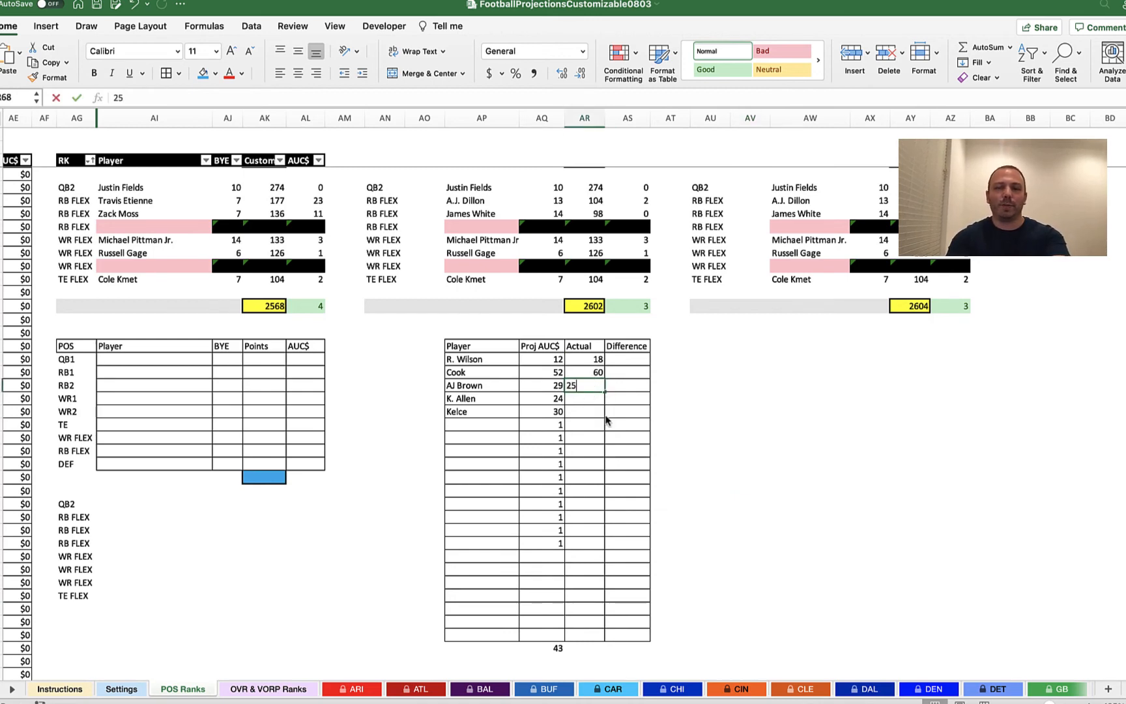
{"action": "key", "text": "Return"}
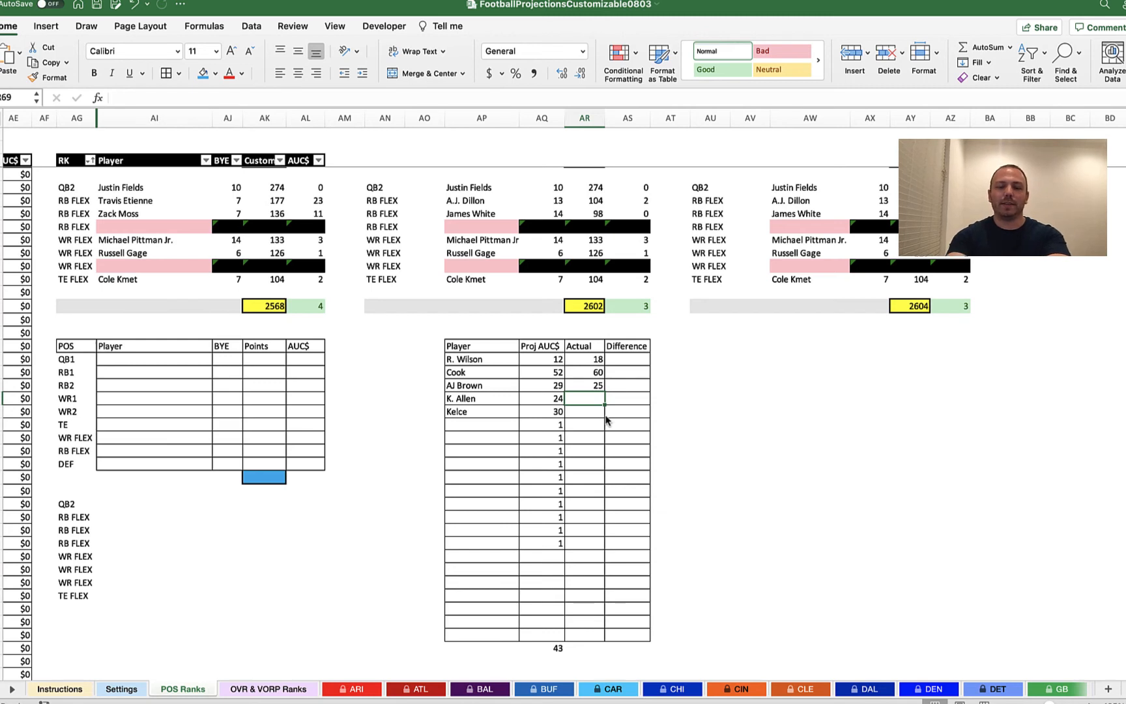
{"action": "type", "text": "30"}
{"action": "key", "text": "Return"}
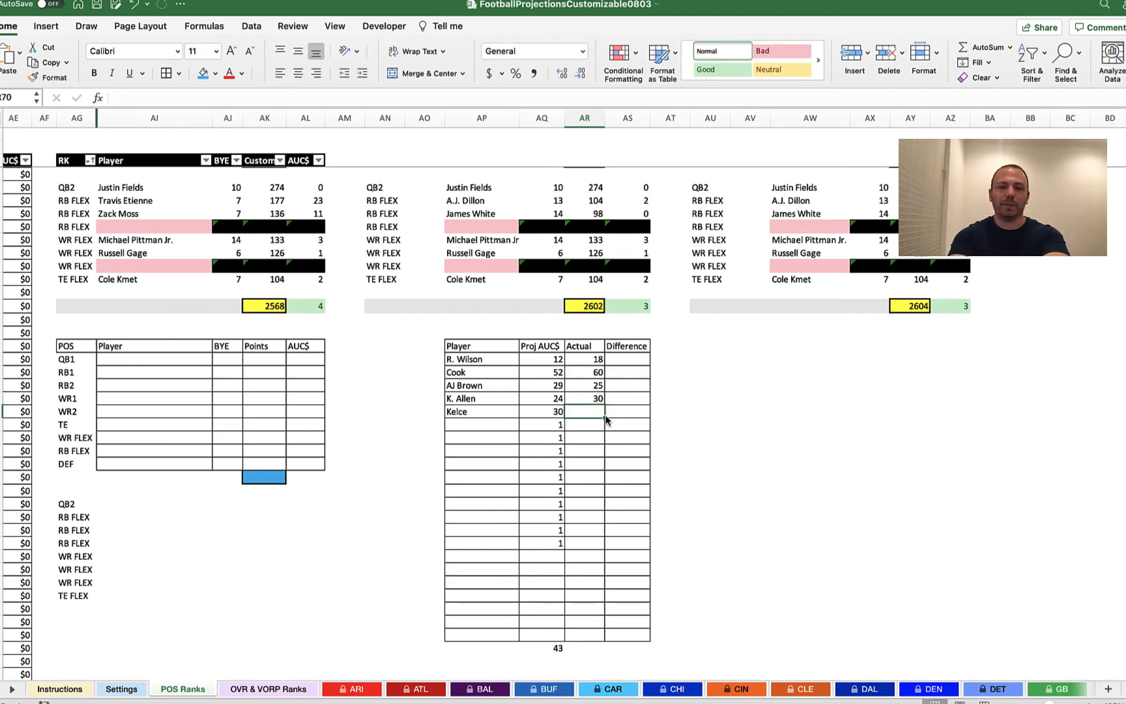
{"action": "type", "text": "40"}
{"action": "key", "text": "Return"}
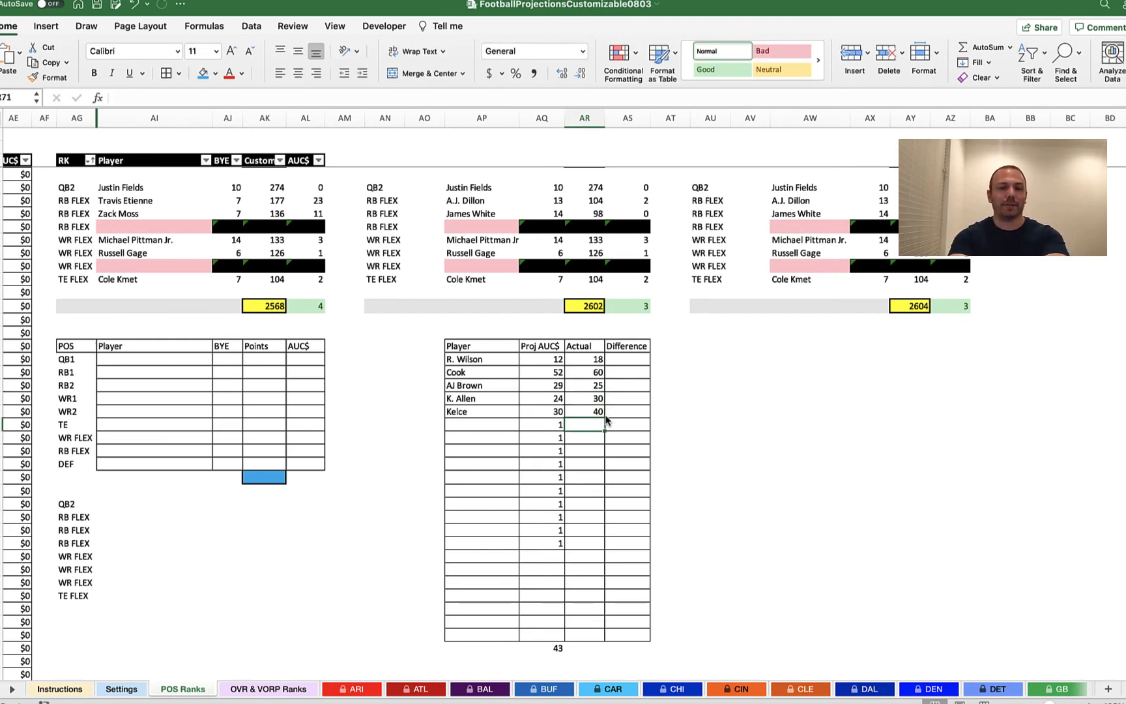
{"action": "left_click", "coordinate": [636, 359]}
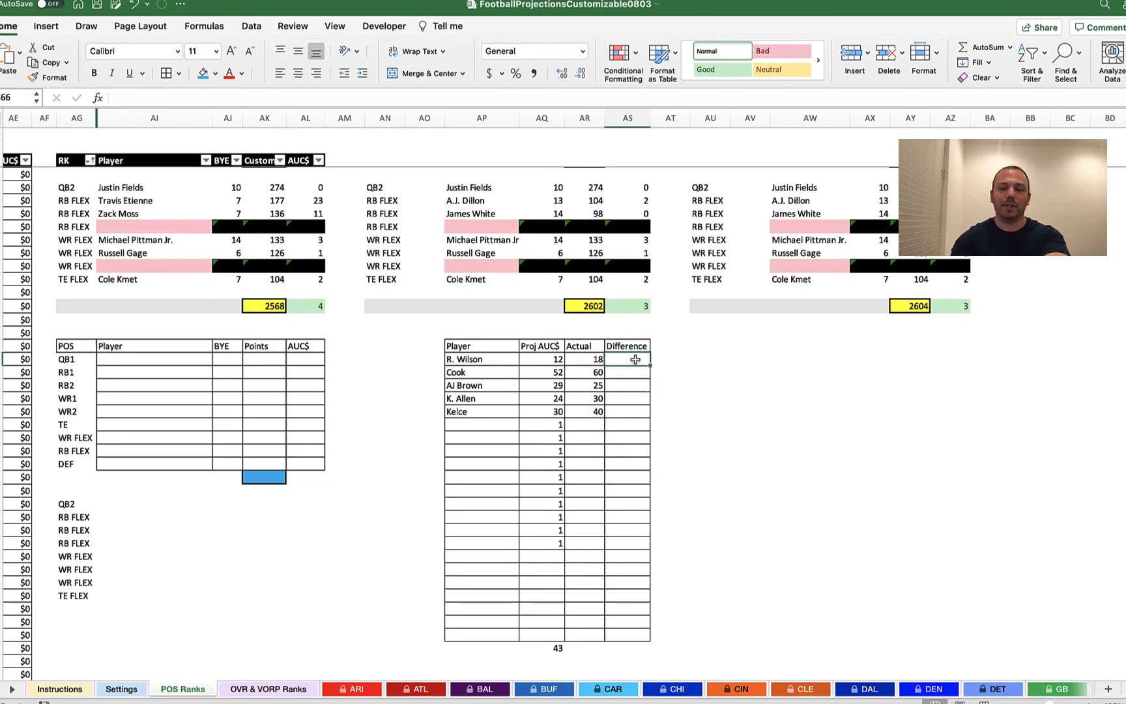
{"action": "type", "text": "="}
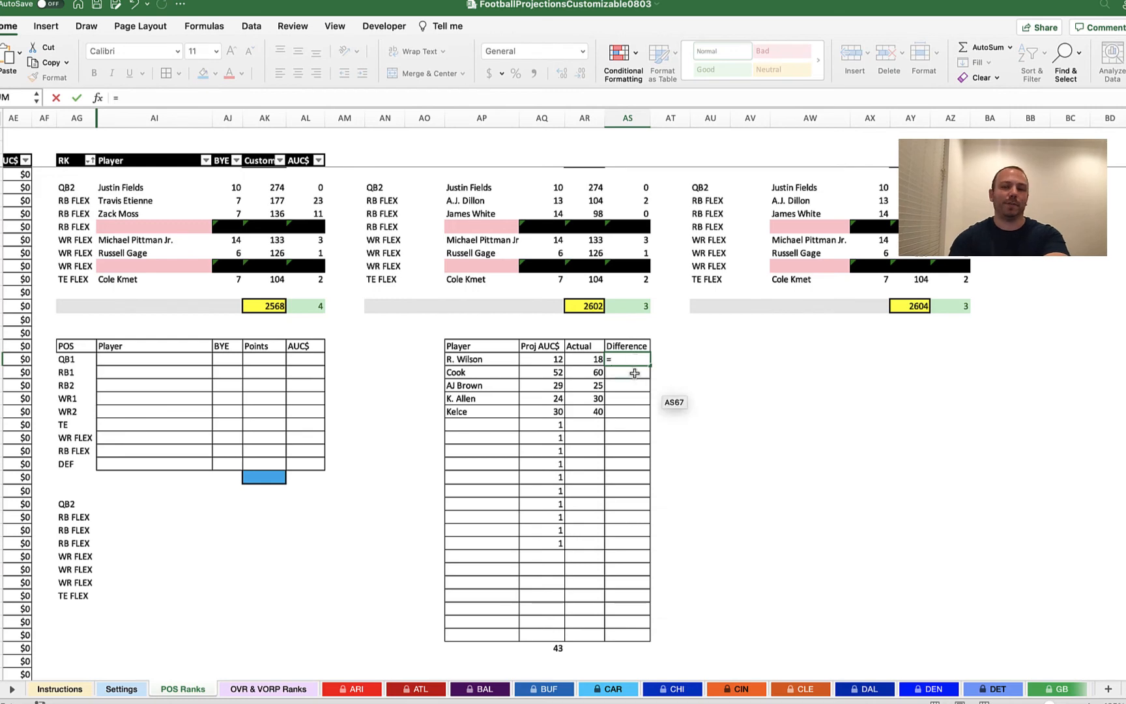
{"action": "left_click", "coordinate": [553, 360]}
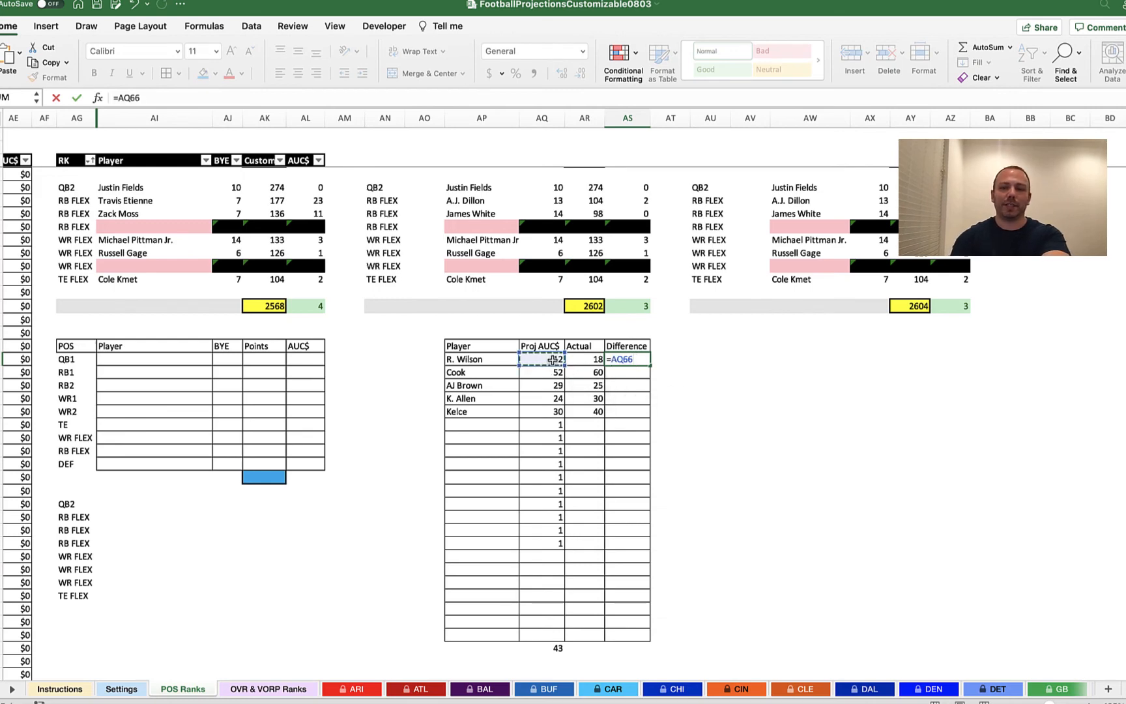
{"action": "type", "text": "-"}
{"action": "left_click", "coordinate": [595, 359]}
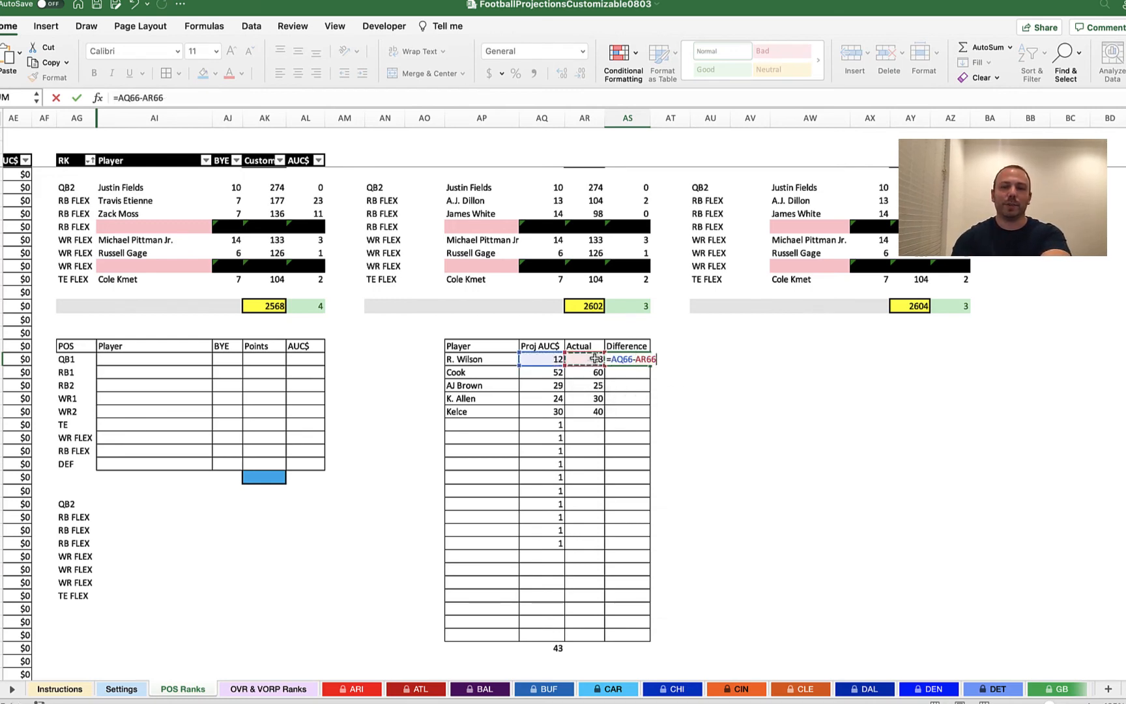
{"action": "key", "text": "Return"}
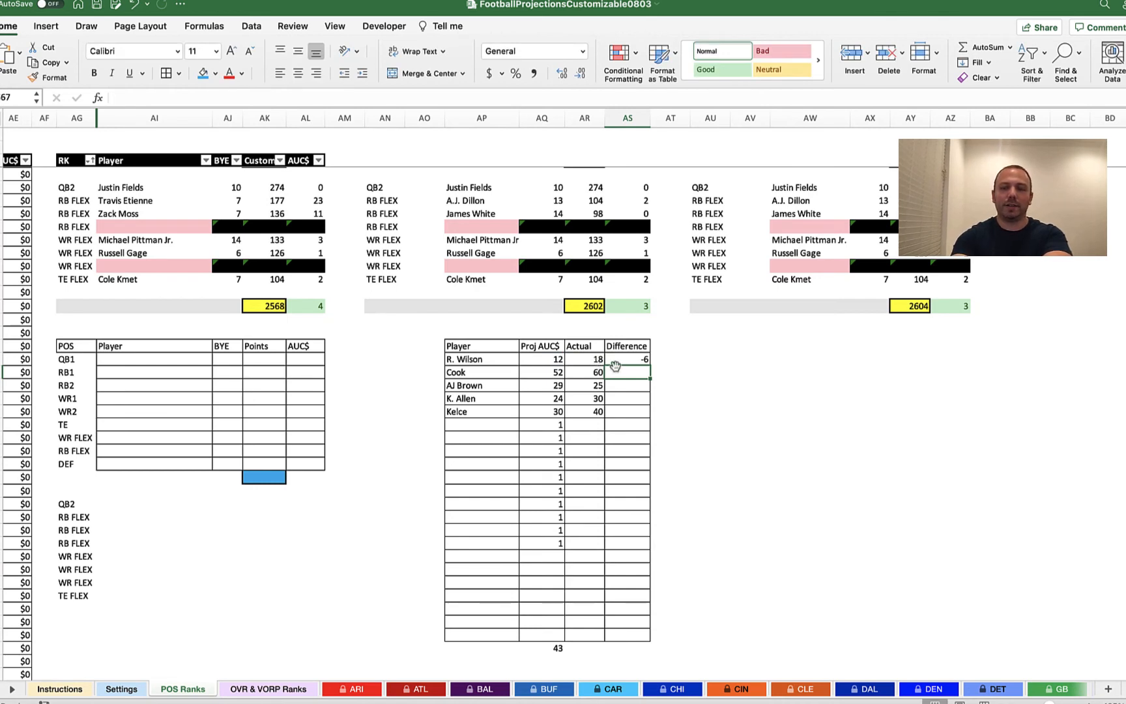
Enter =AQ67-AR67 as Cook's difference in AS67 and fill the difference formula down through AS80.
{"action": "type", "text": "="}
{"action": "left_click", "coordinate": [552, 371]}
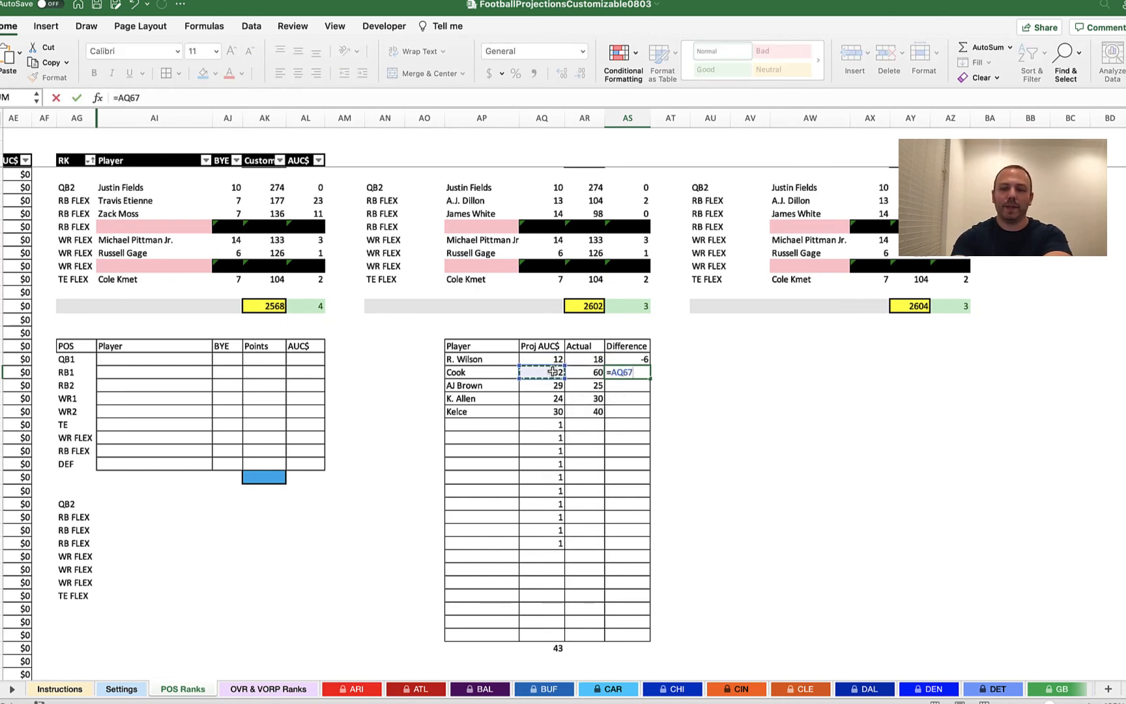
{"action": "type", "text": "-"}
{"action": "left_click", "coordinate": [592, 372]}
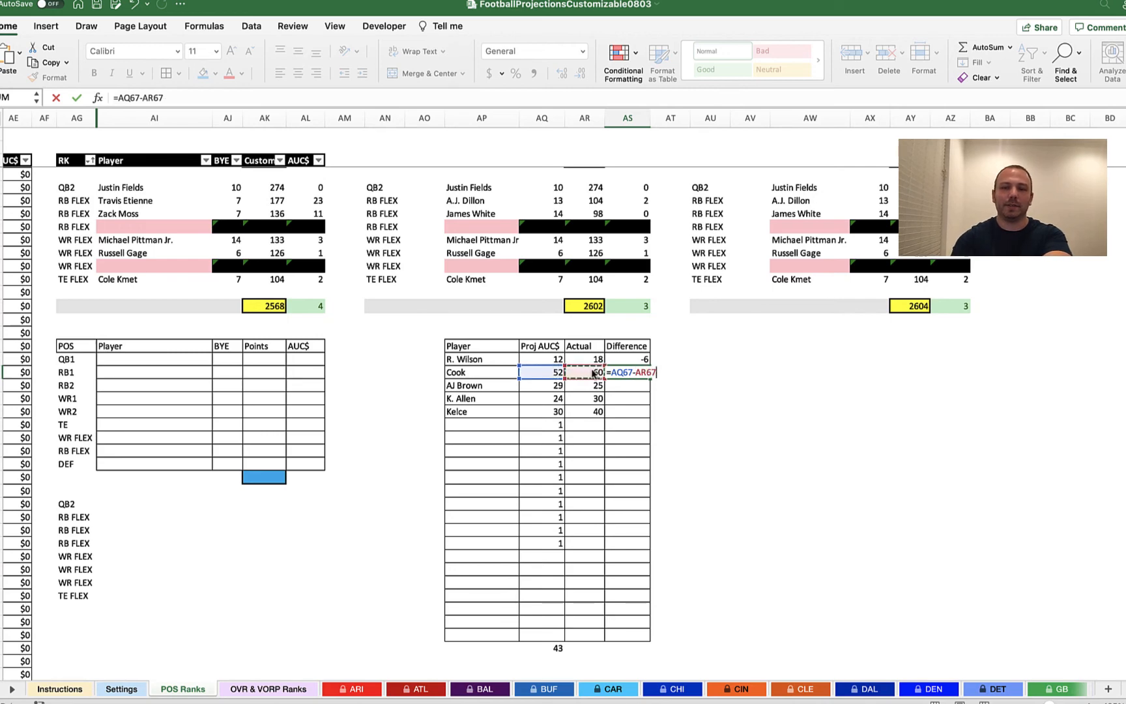
{"action": "key", "text": "Return"}
{"action": "left_click_drag", "start_coordinate": [629, 359], "coordinate": [642, 549]}
{"action": "left_click", "coordinate": [592, 426]}
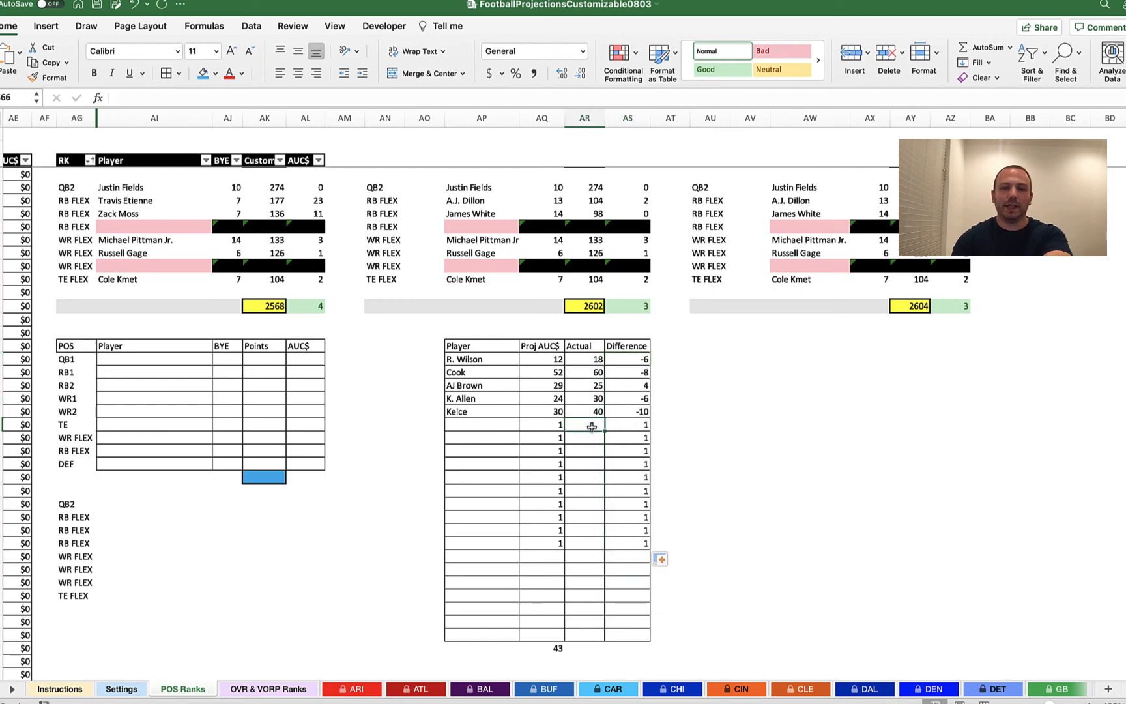
Total the Difference column beneath the tracking table in AS88 with =SUM(AS66:AS80).
{"action": "scroll", "coordinate": [593, 429], "scroll_direction": "down", "scroll_amount": 3}
{"action": "left_click", "coordinate": [630, 581]}
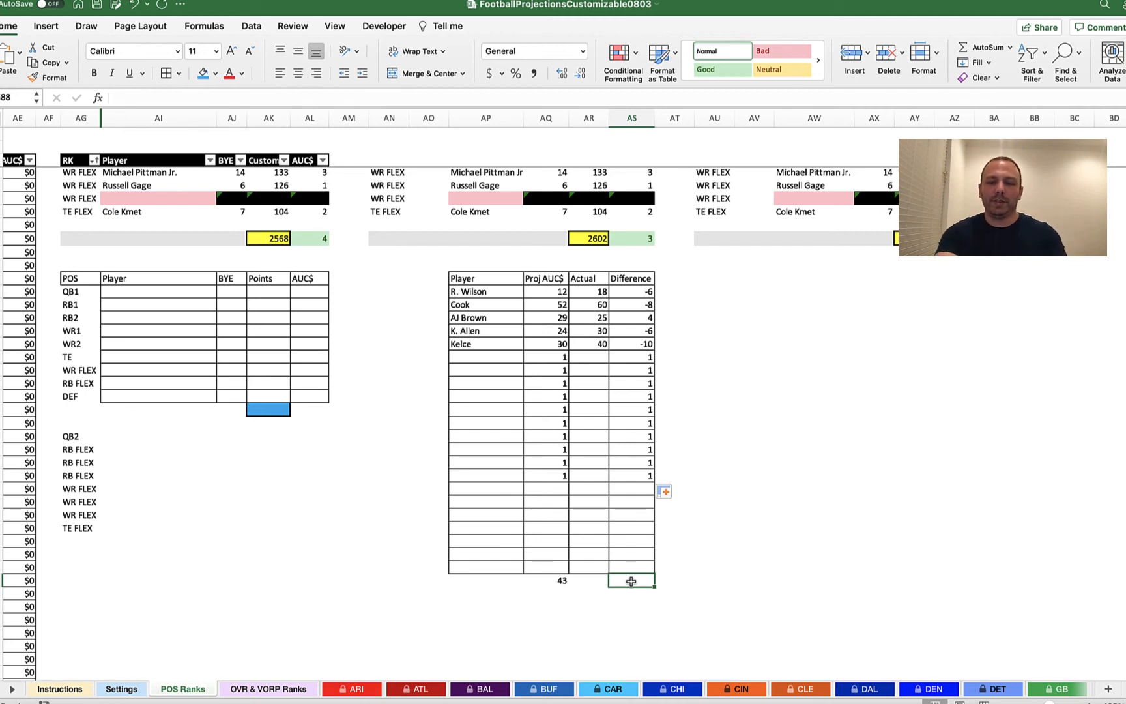
{"action": "type", "text": "=sum"}
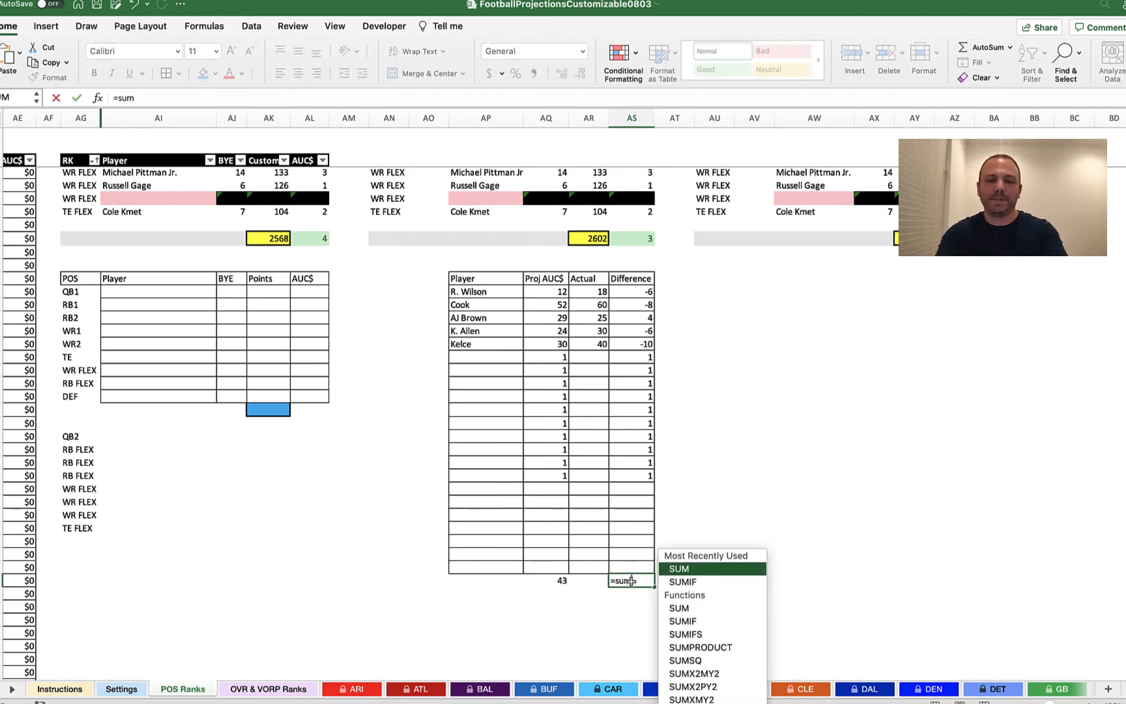
{"action": "double_click", "coordinate": [700, 568]}
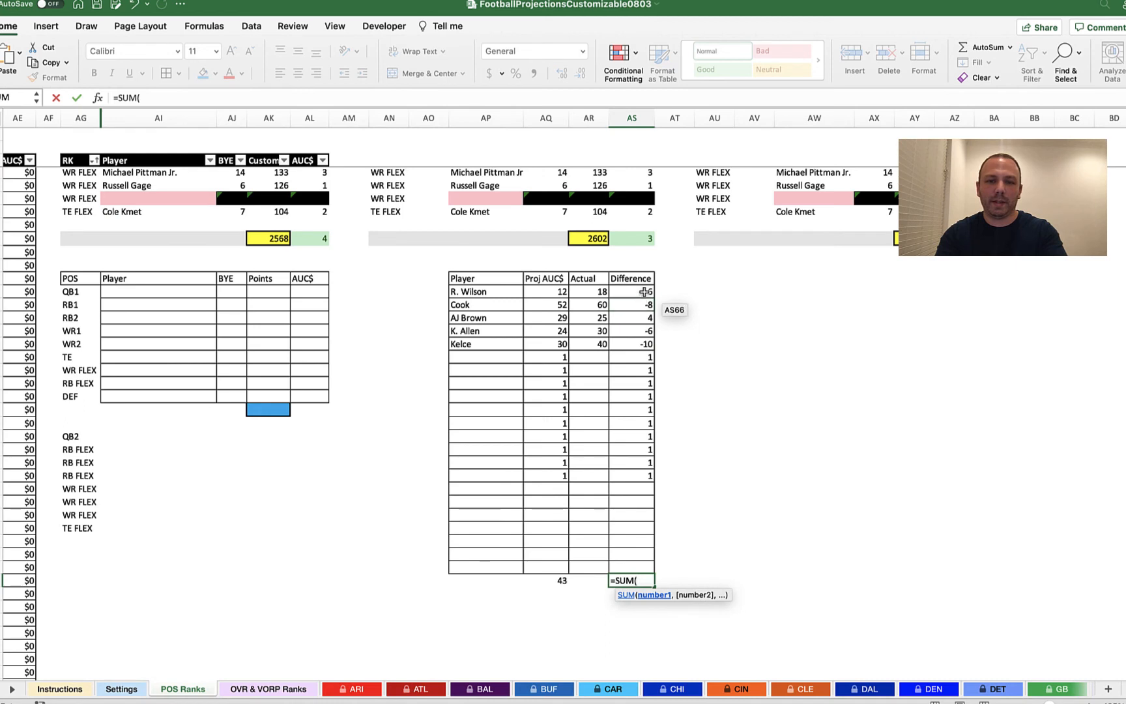
{"action": "left_click_drag", "start_coordinate": [644, 291], "coordinate": [639, 478]}
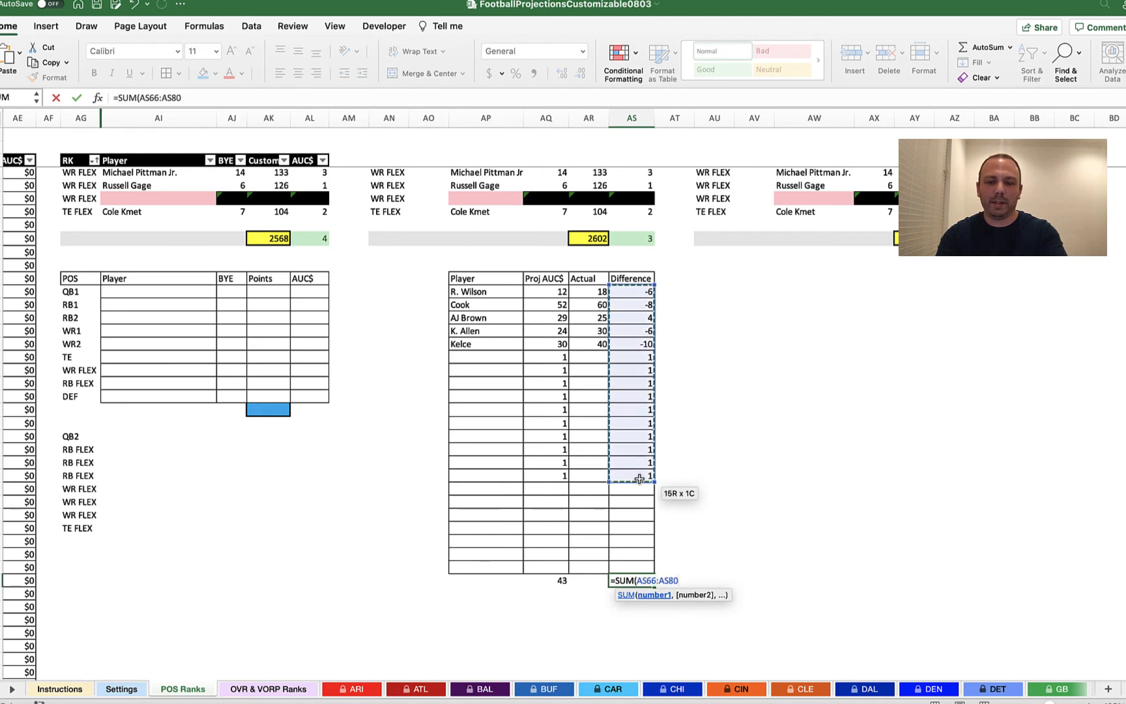
{"action": "key", "text": "Return"}
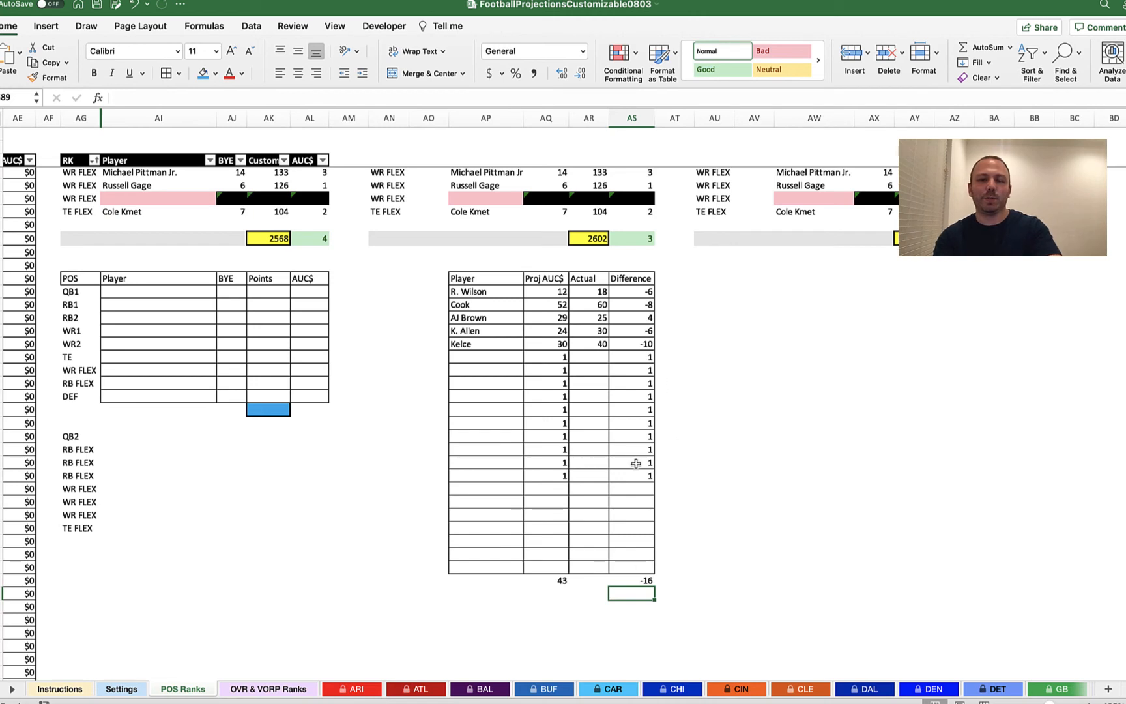
Calculate the combined remaining budget and difference total in AR89 with =SUM(AQ88:AS88).
{"action": "left_click", "coordinate": [591, 593]}
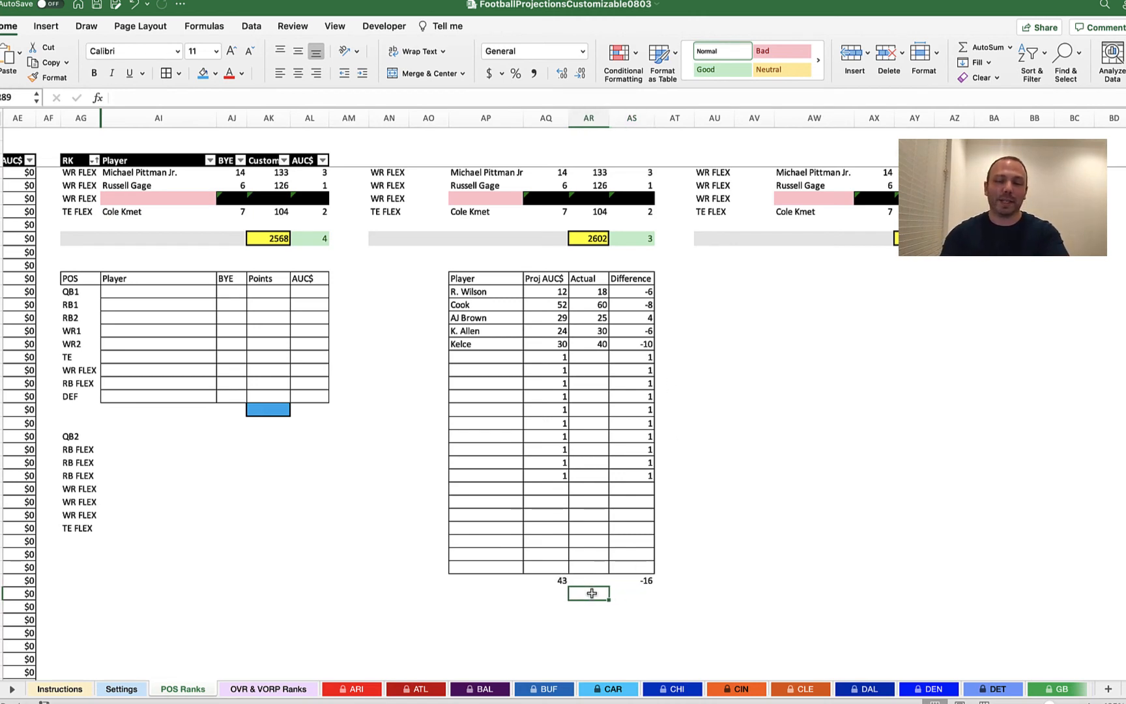
{"action": "type", "text": "="}
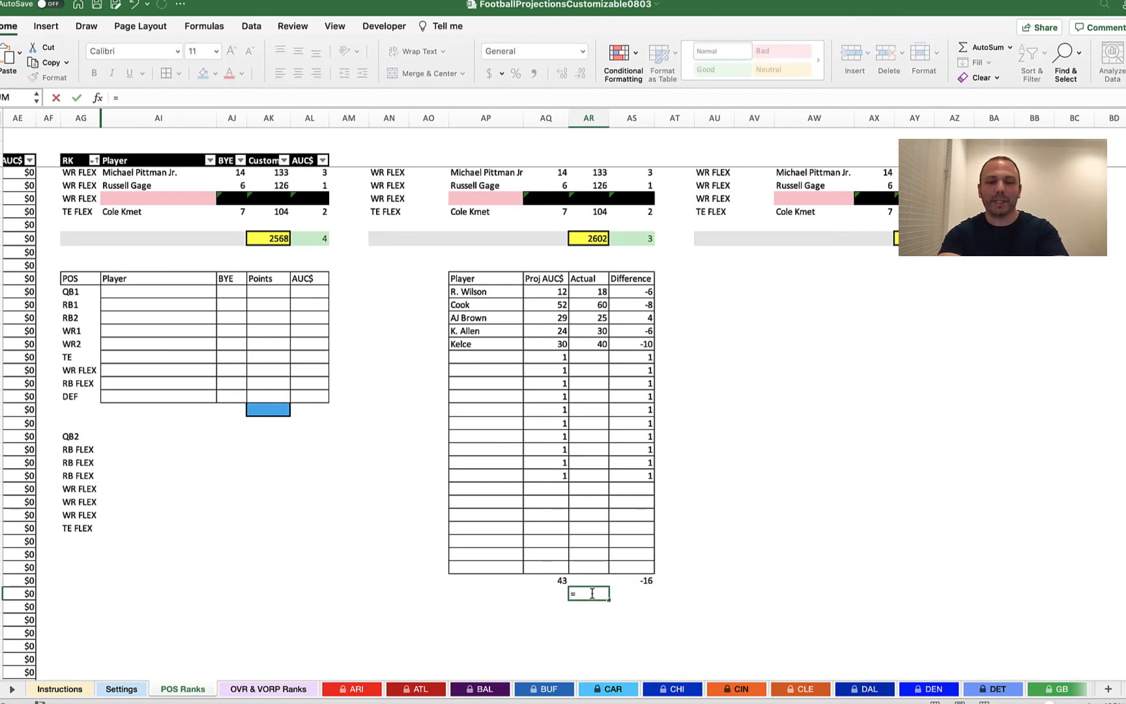
{"action": "type", "text": "sum"}
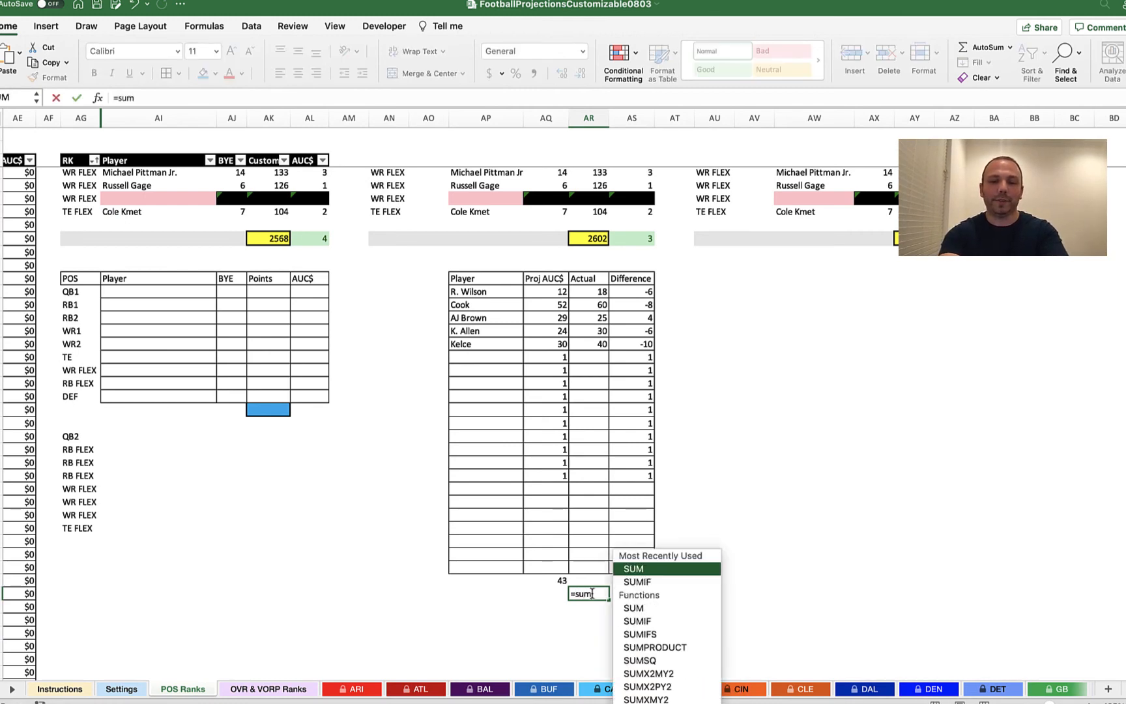
{"action": "double_click", "coordinate": [668, 570]}
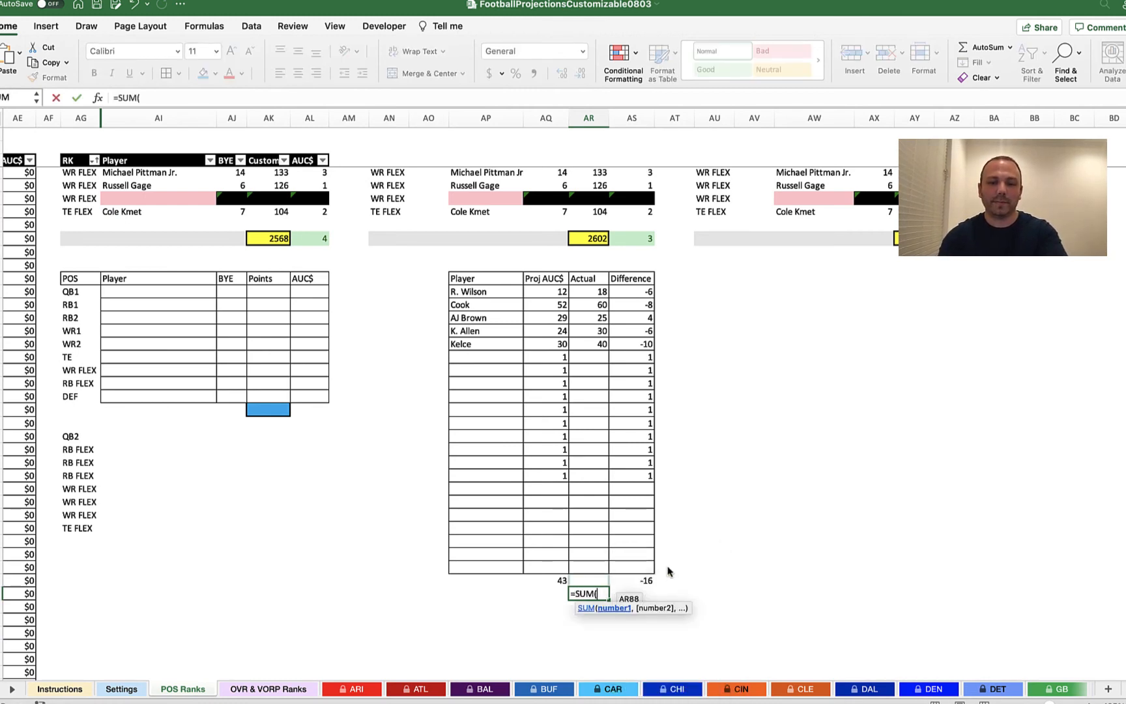
{"action": "left_click", "coordinate": [561, 580]}
{"action": "left_click_drag", "start_coordinate": [561, 580], "coordinate": [632, 580]}
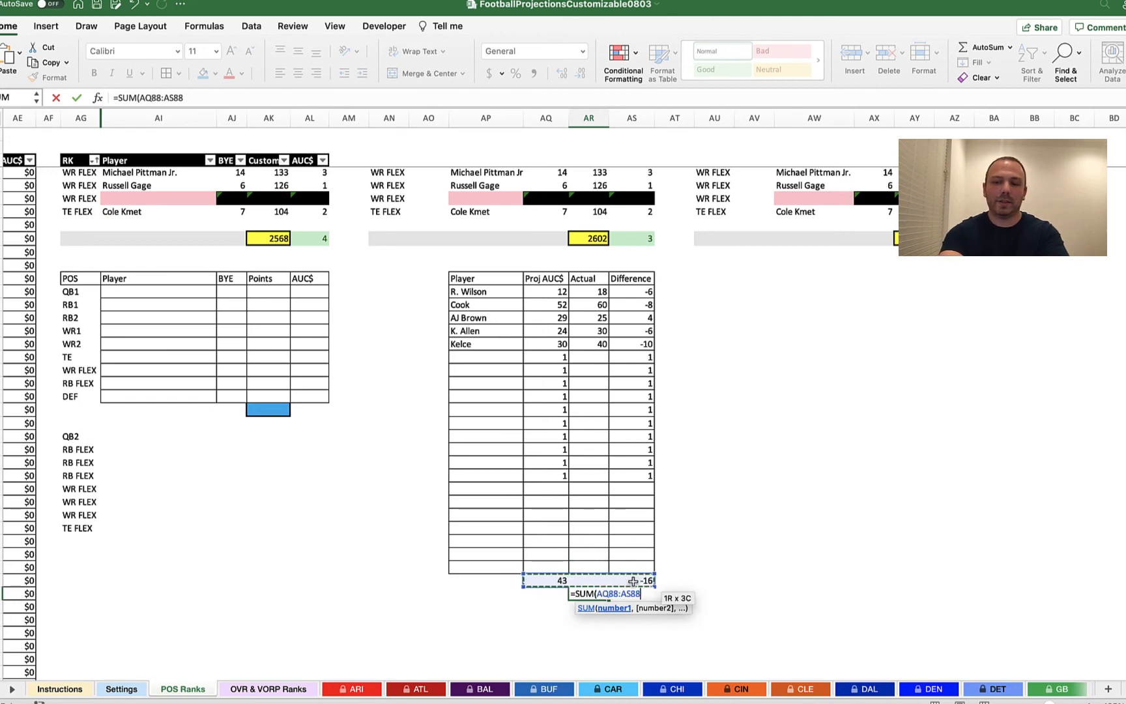
{"action": "key", "text": "Return"}
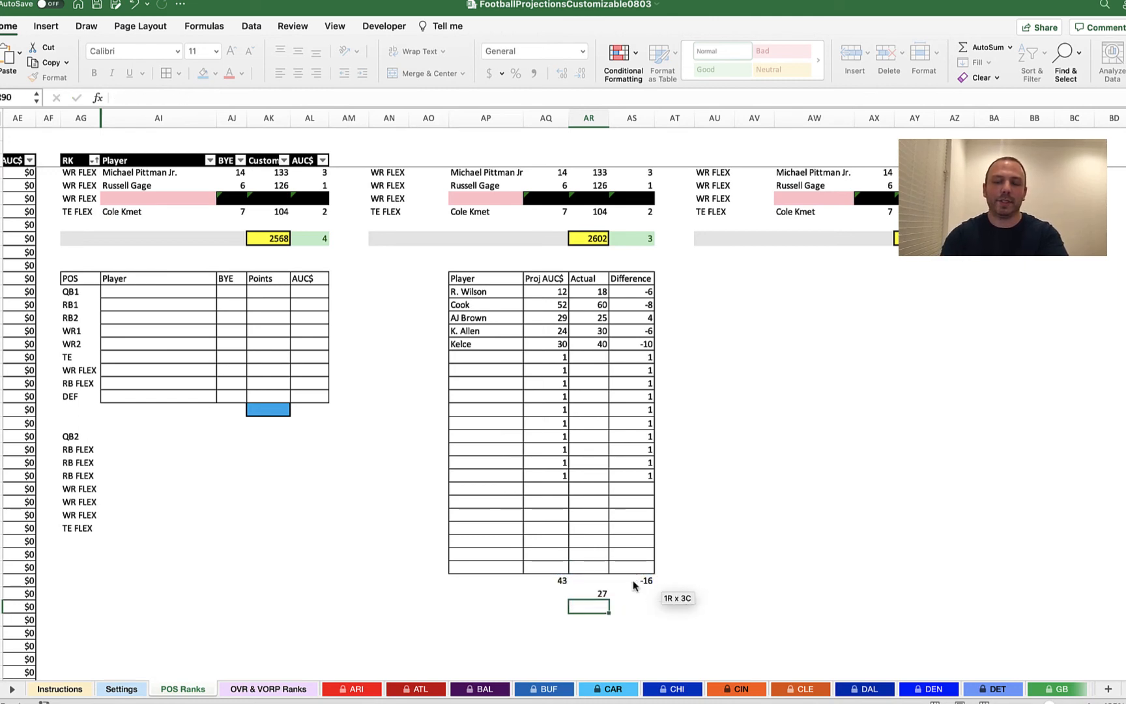
Merge and center AP89:AQ89 and label the merged cell Actual Budget Cushion.
{"action": "left_click", "coordinate": [507, 594]}
{"action": "left_click_drag", "start_coordinate": [507, 594], "coordinate": [547, 595]}
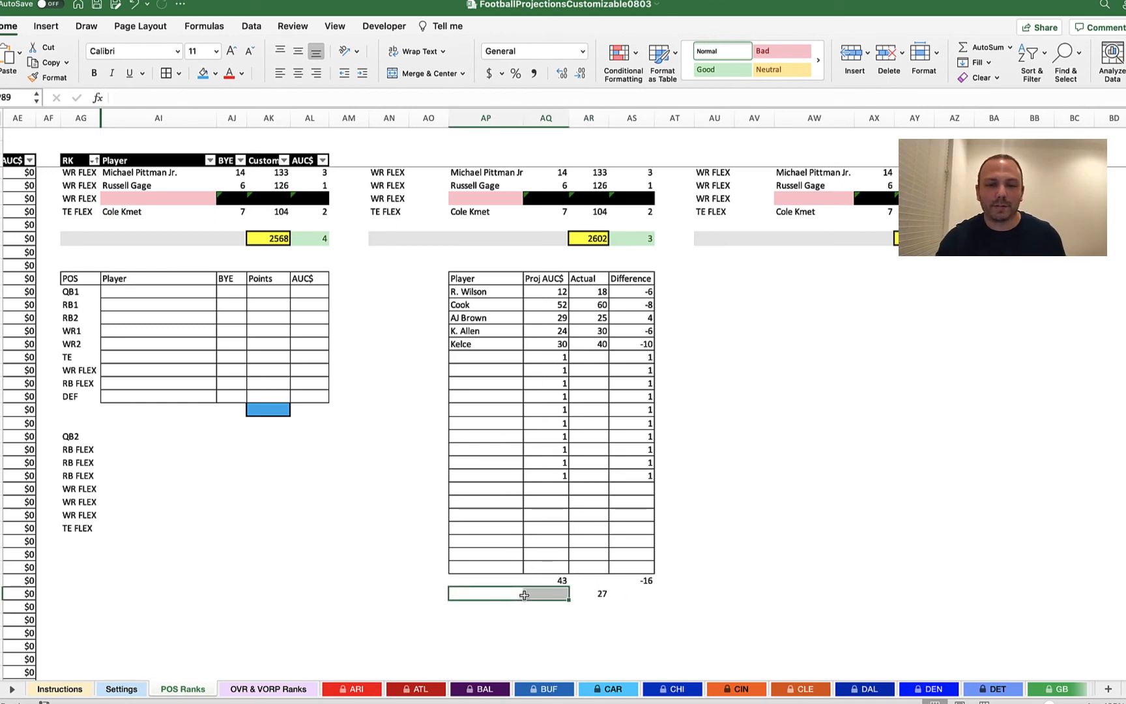
{"action": "left_click", "coordinate": [410, 73]}
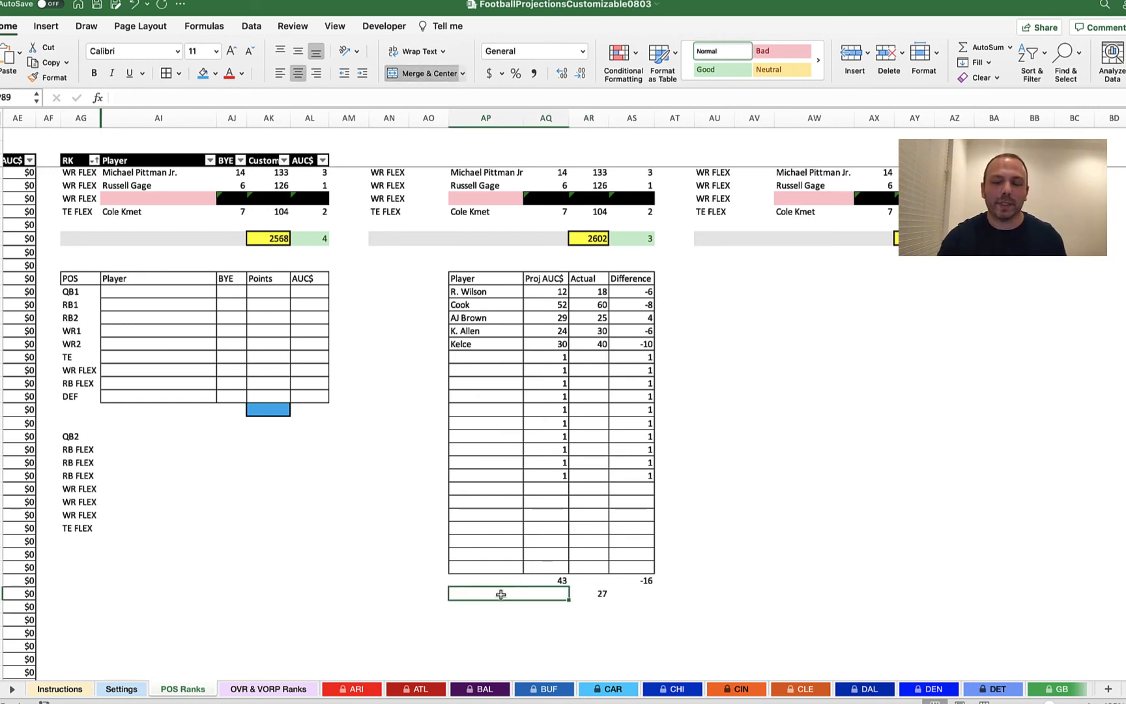
{"action": "type", "text": "Actual"}
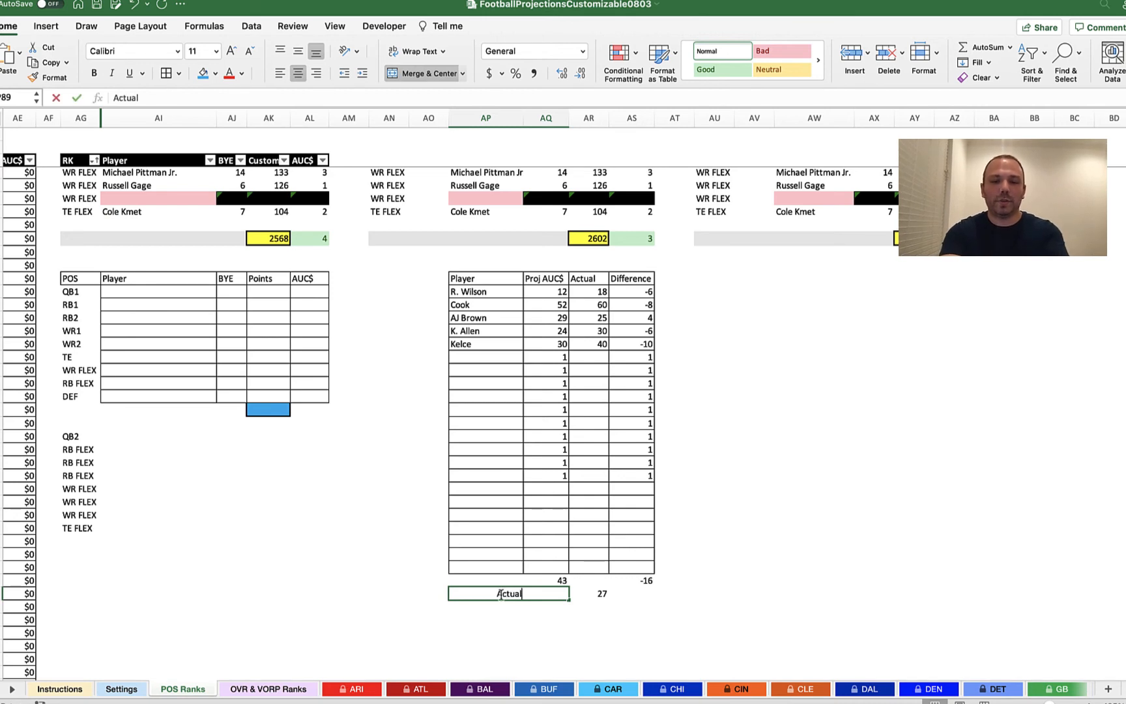
{"action": "type", "text": " Bud"}
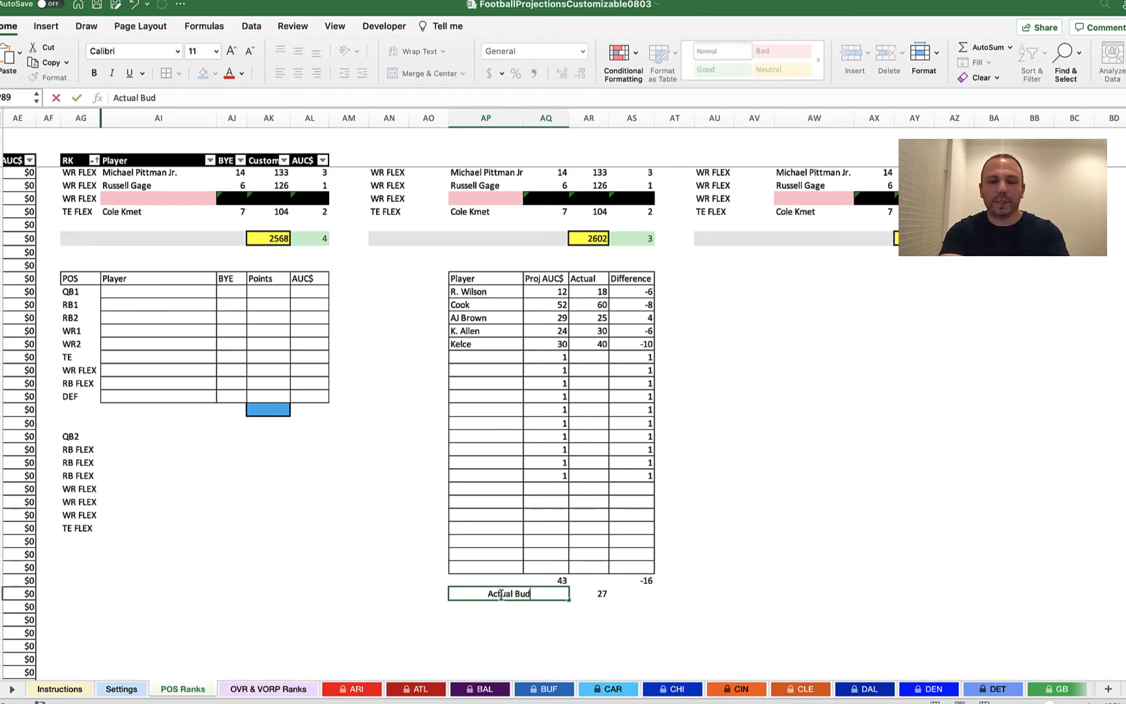
{"action": "type", "text": "get Cust"}
{"action": "key", "text": "BackSpace"}
{"action": "key", "text": "BackSpace"}
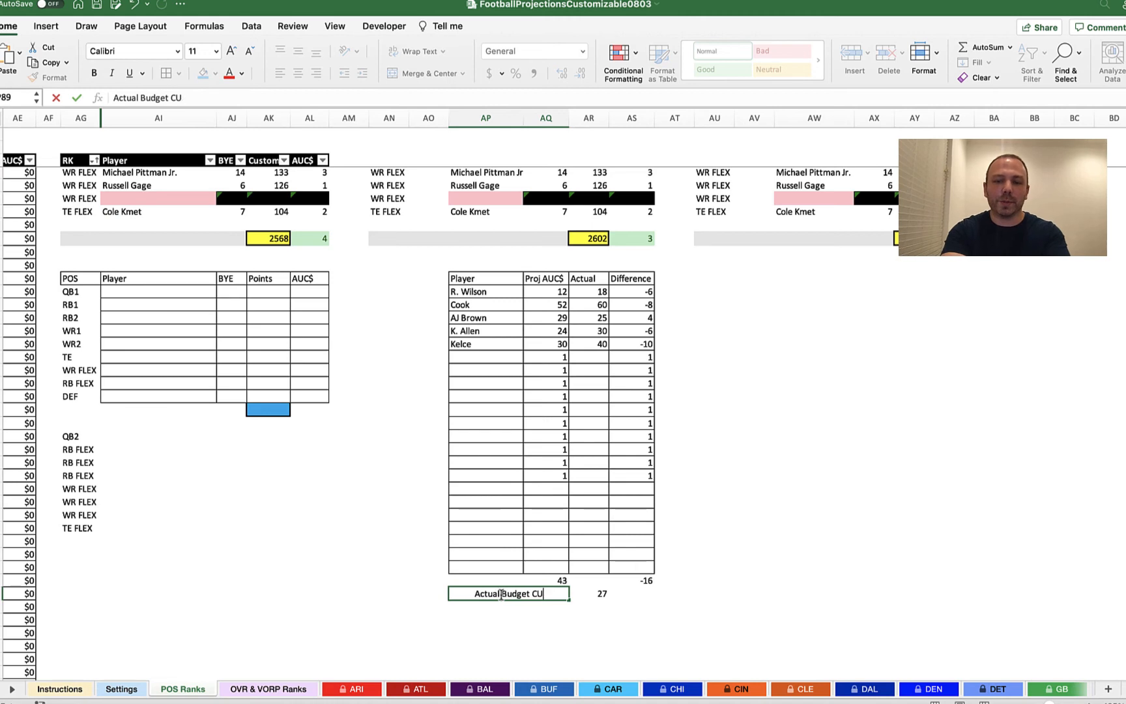
{"action": "type", "text": "shion"}
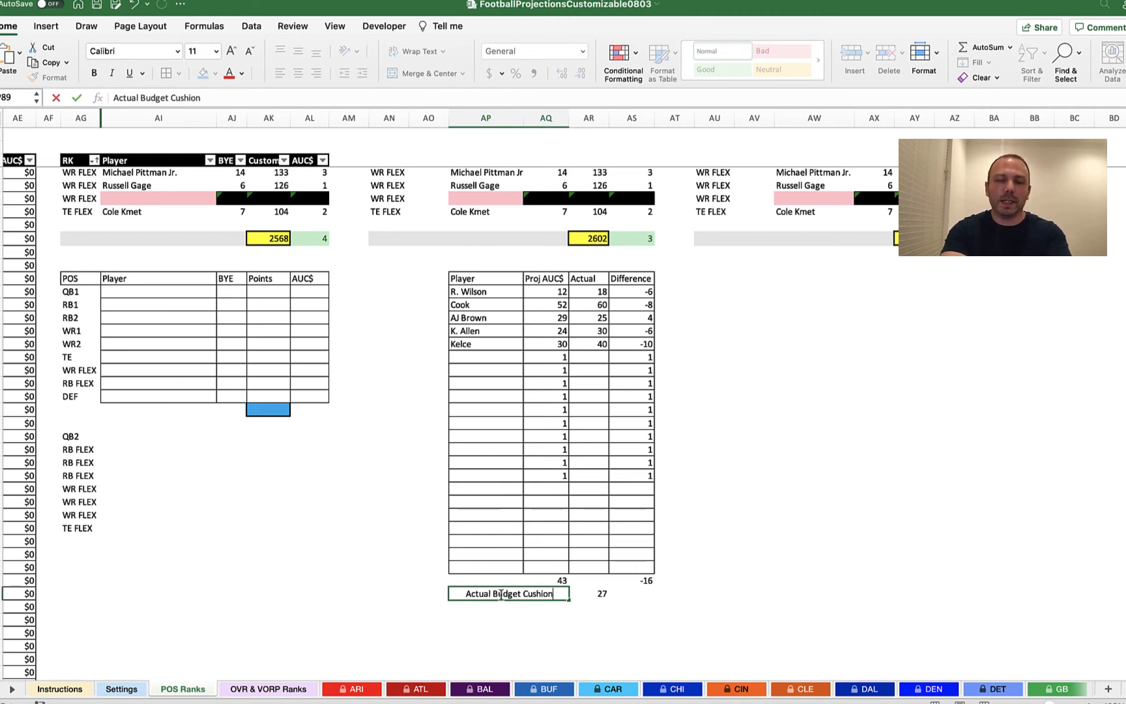
{"action": "key", "text": "Return"}
Apply a thick box border around the Actual Budget Cushion label.
{"action": "left_click", "coordinate": [515, 594]}
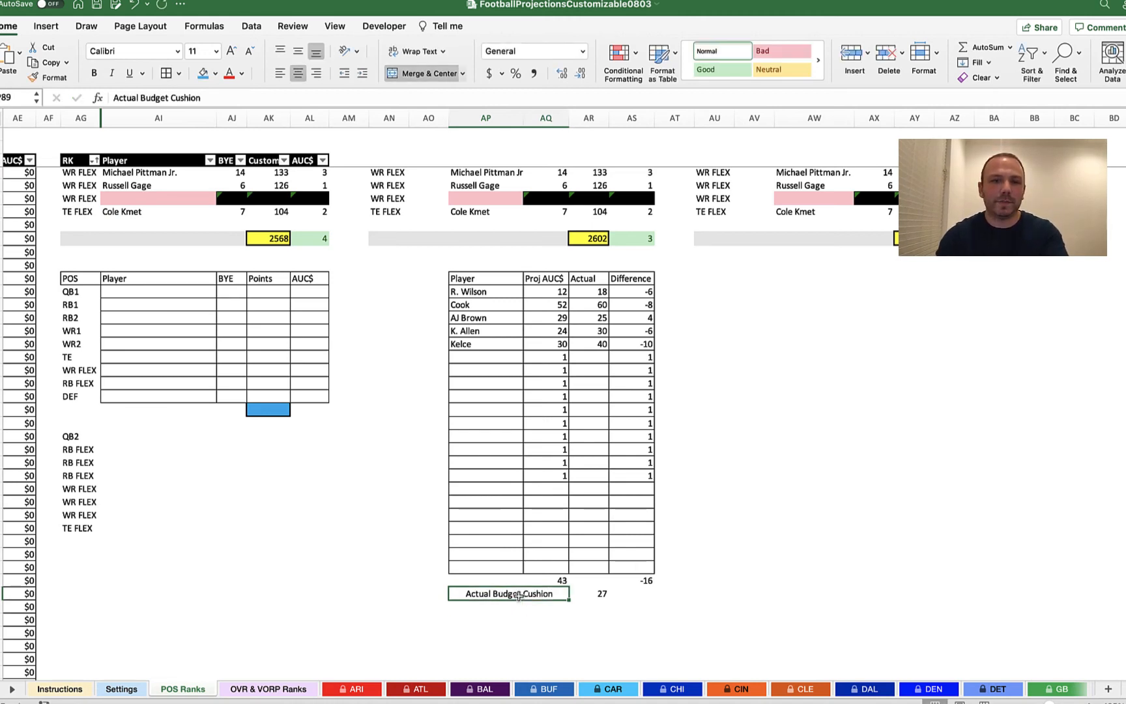
{"action": "left_click", "coordinate": [178, 73]}
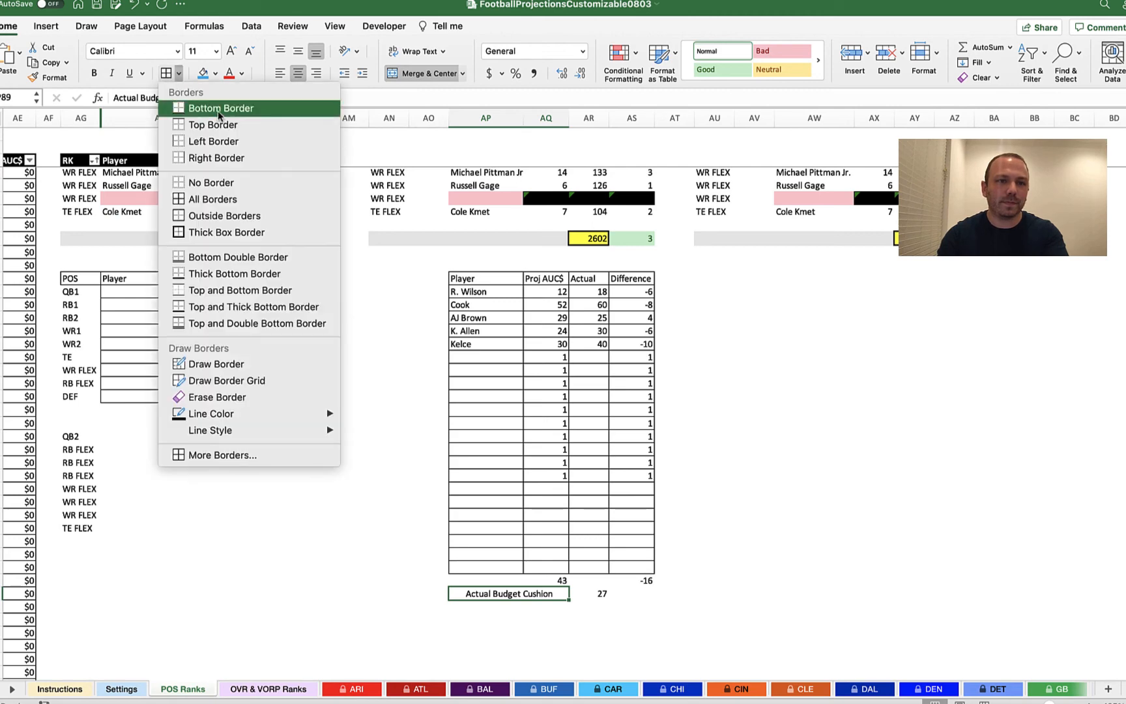
{"action": "left_click", "coordinate": [226, 232]}
{"action": "left_click", "coordinate": [674, 544]}
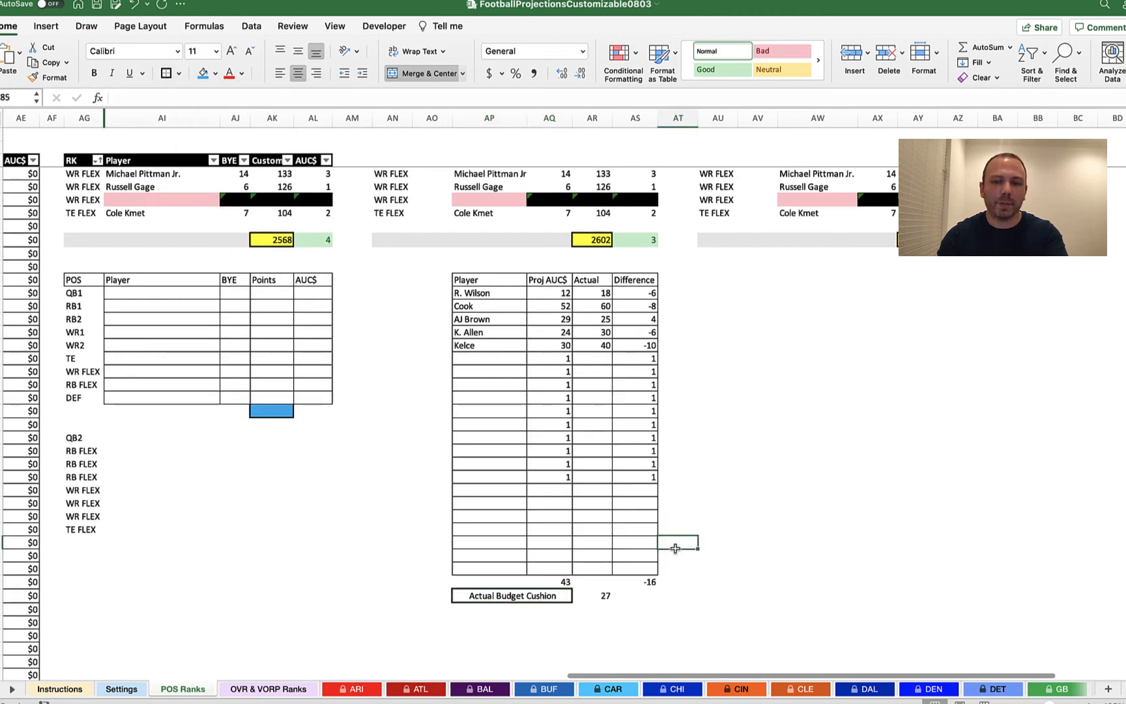
Fill the budget cushion result cell AR89 with the standard orange color.
{"action": "left_click", "coordinate": [594, 596]}
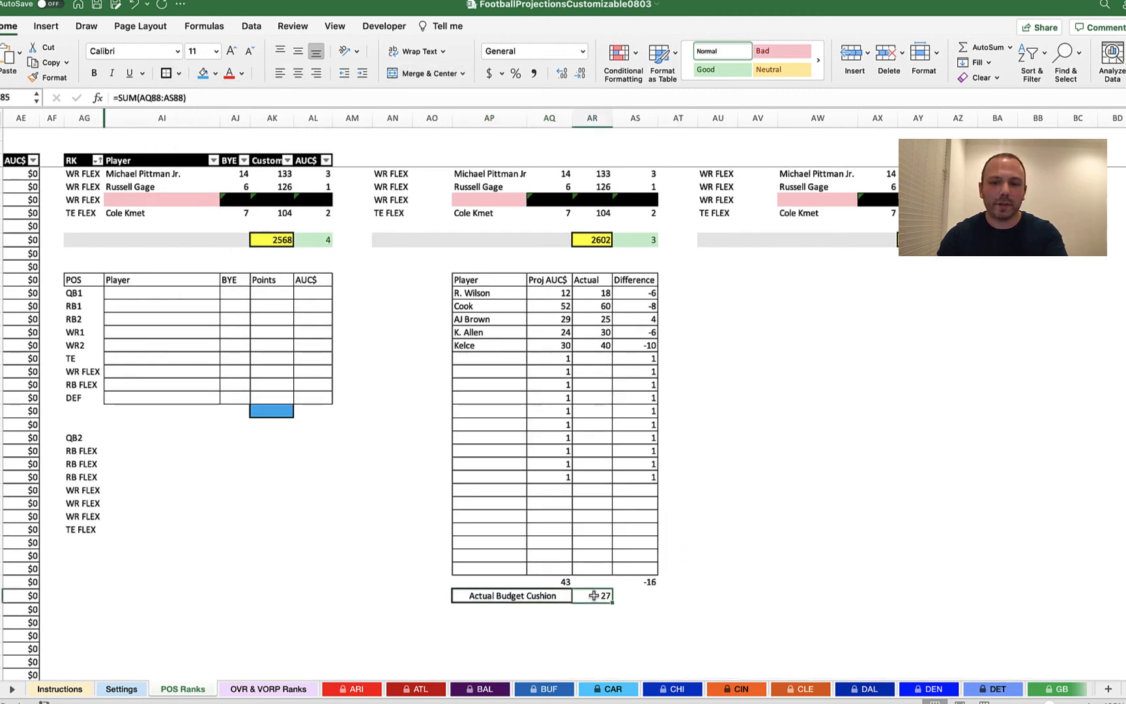
{"action": "left_click", "coordinate": [215, 74]}
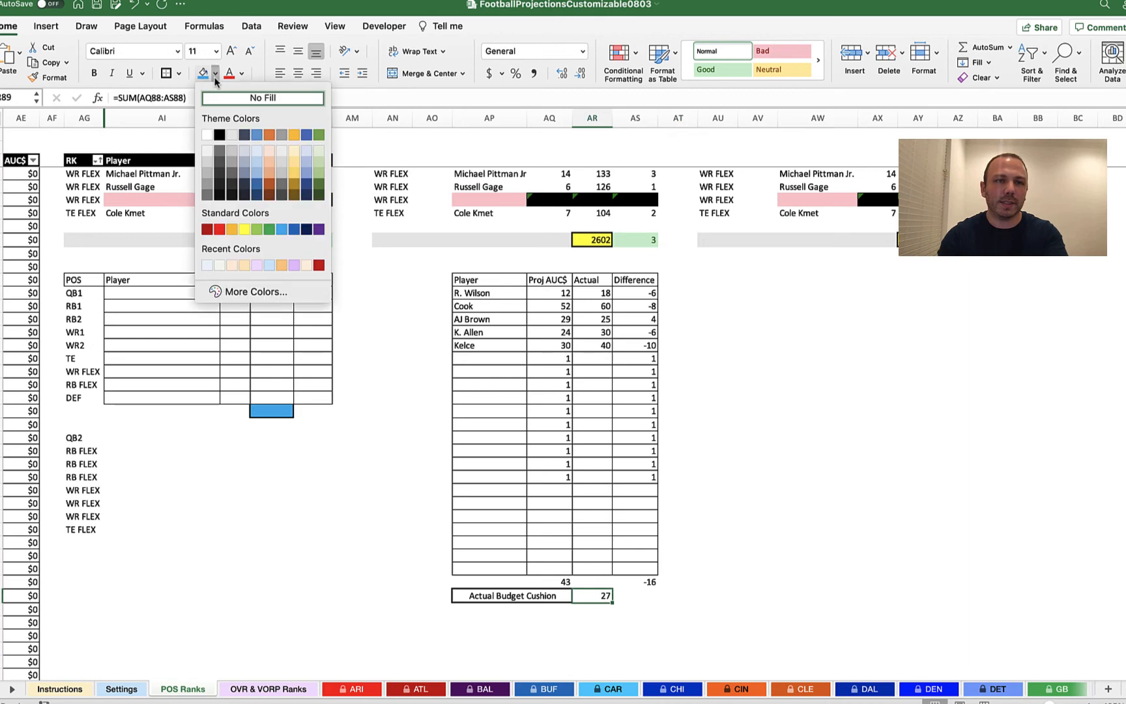
{"action": "left_click", "coordinate": [232, 229]}
{"action": "left_click", "coordinate": [695, 396]}
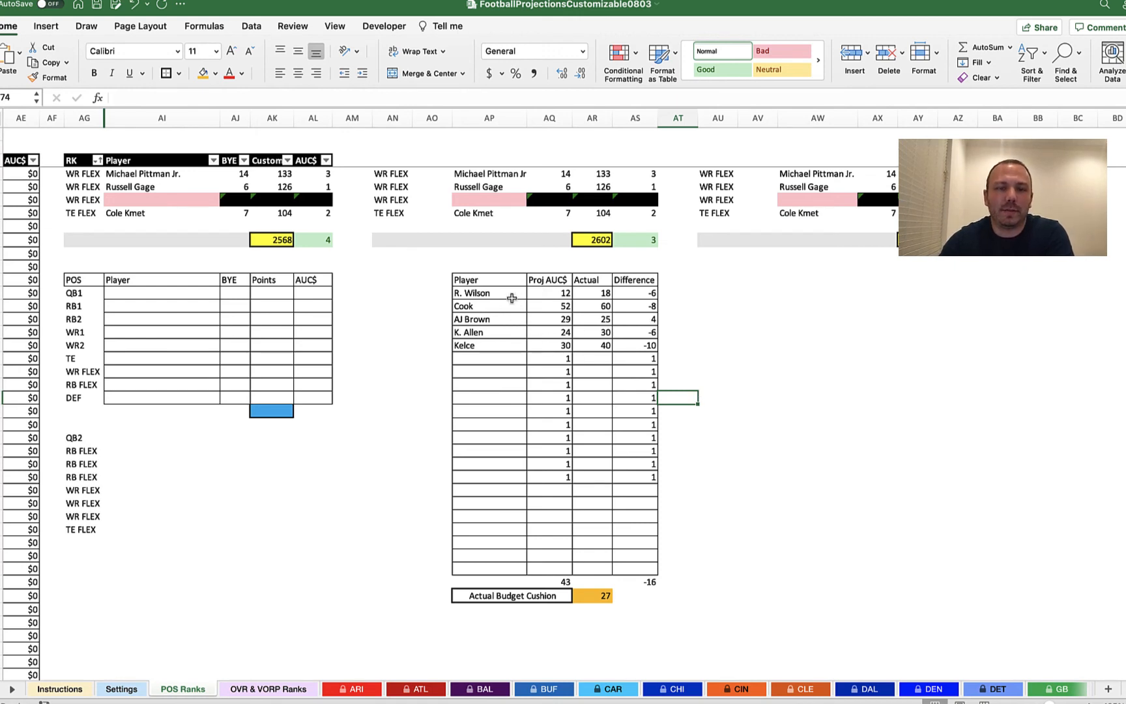
Examine the five tracked players' projected and actual prices, and compare the tracking table with the three lineups above it.
{"action": "left_click_drag", "start_coordinate": [511, 294], "coordinate": [510, 346]}
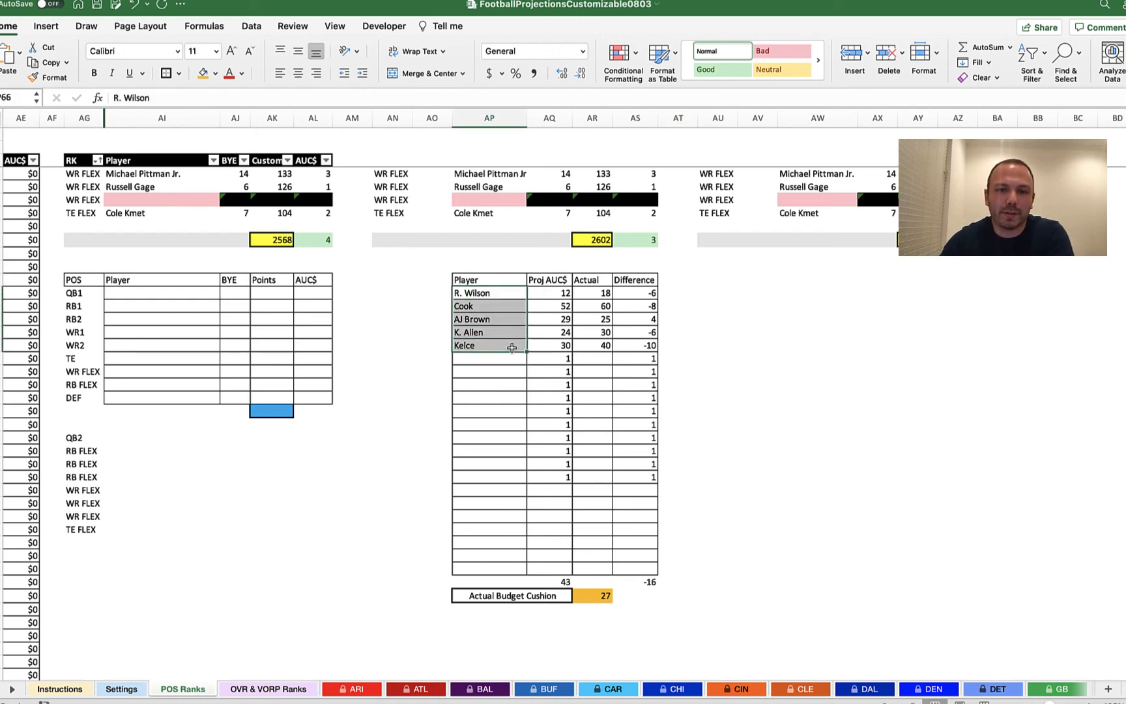
{"action": "left_click_drag", "start_coordinate": [561, 293], "coordinate": [558, 346]}
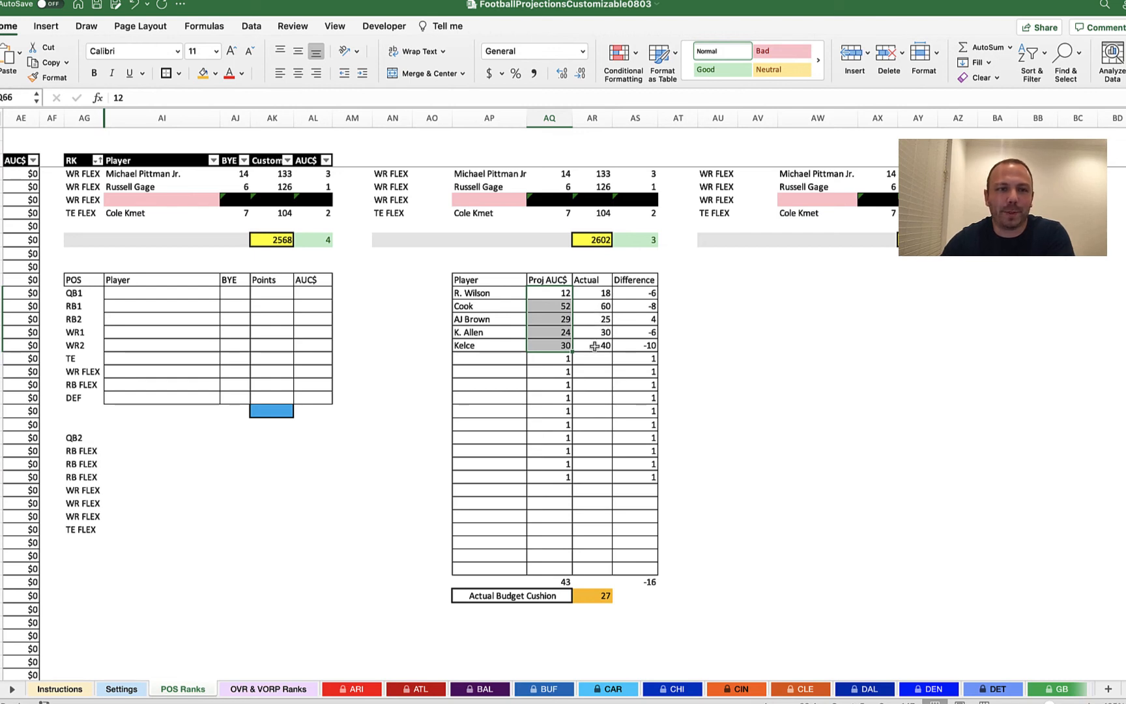
{"action": "left_click_drag", "start_coordinate": [604, 295], "coordinate": [604, 347]}
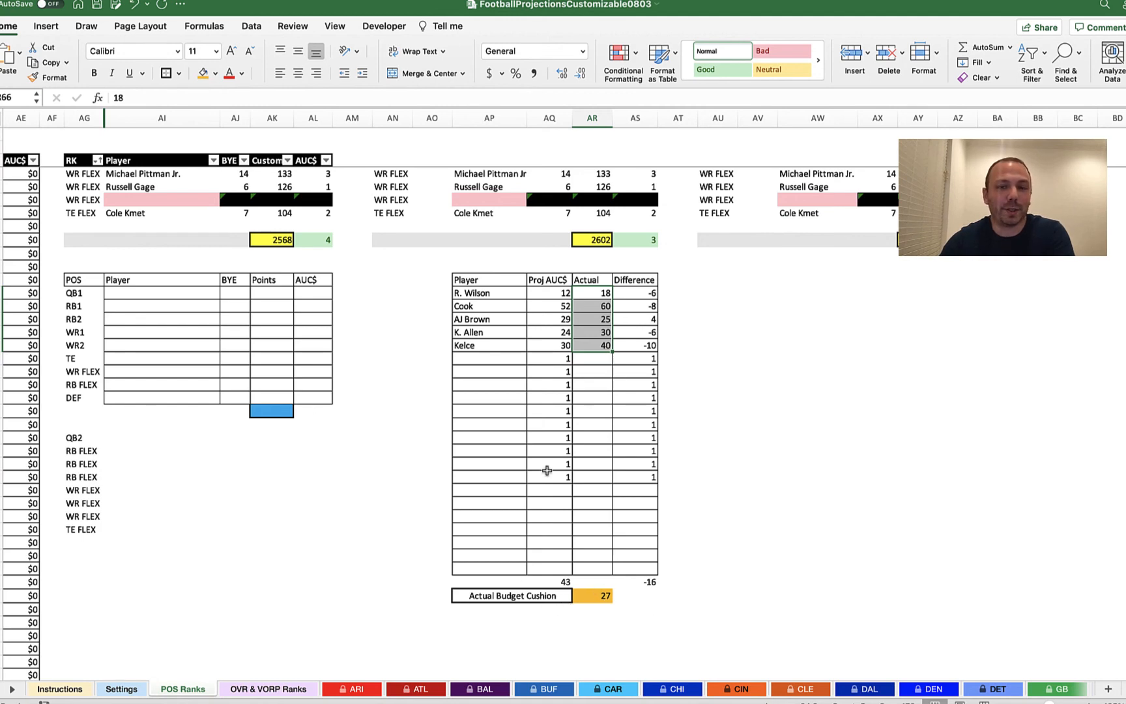
{"action": "left_click", "coordinate": [493, 362]}
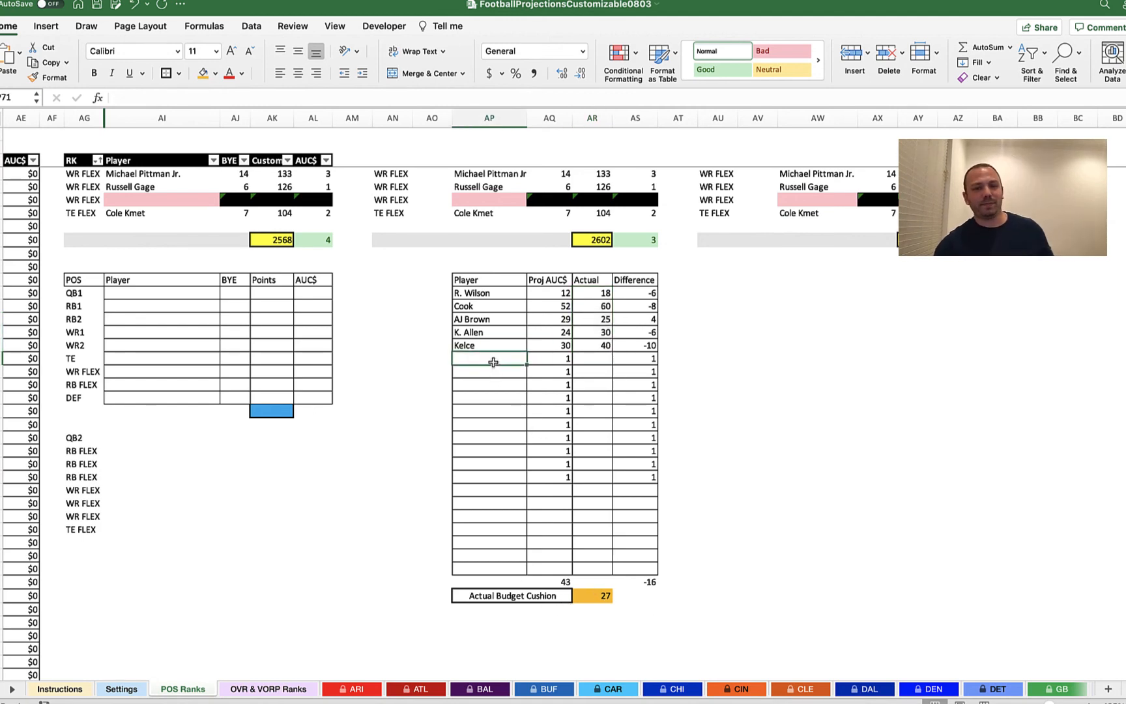
{"action": "scroll", "coordinate": [573, 432], "scroll_direction": "up", "scroll_amount": 4}
{"action": "scroll", "coordinate": [574, 431], "scroll_direction": "left", "scroll_amount": 1}
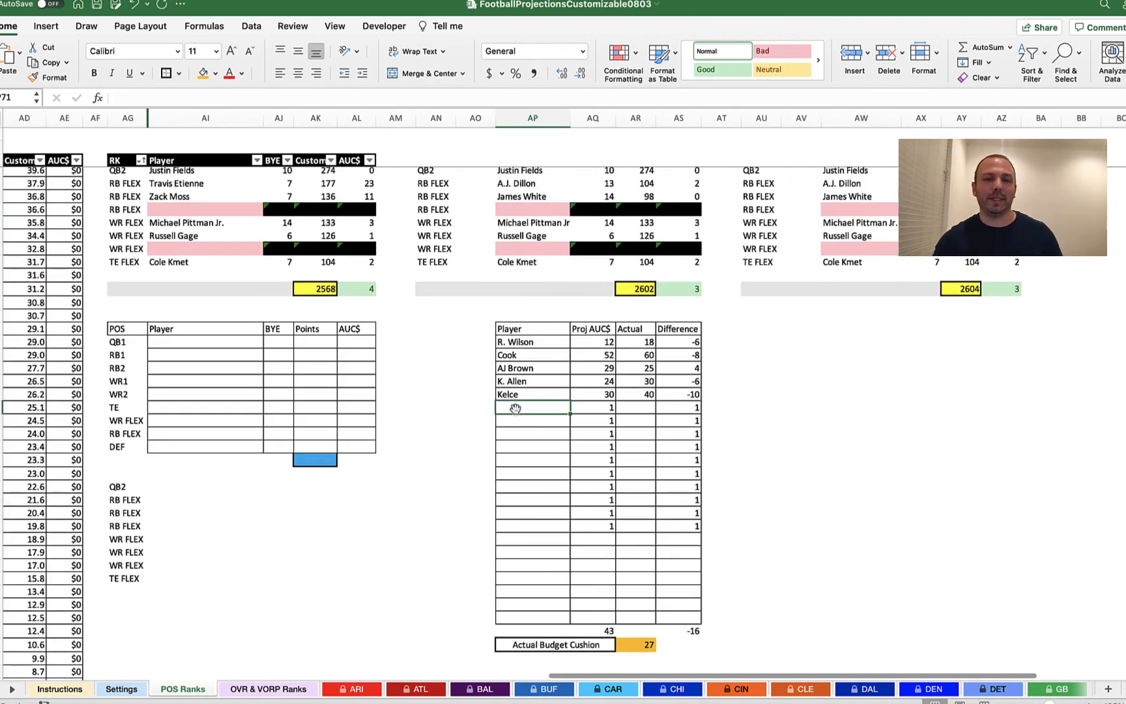
{"action": "scroll", "coordinate": [524, 420], "scroll_direction": "up", "scroll_amount": 10}
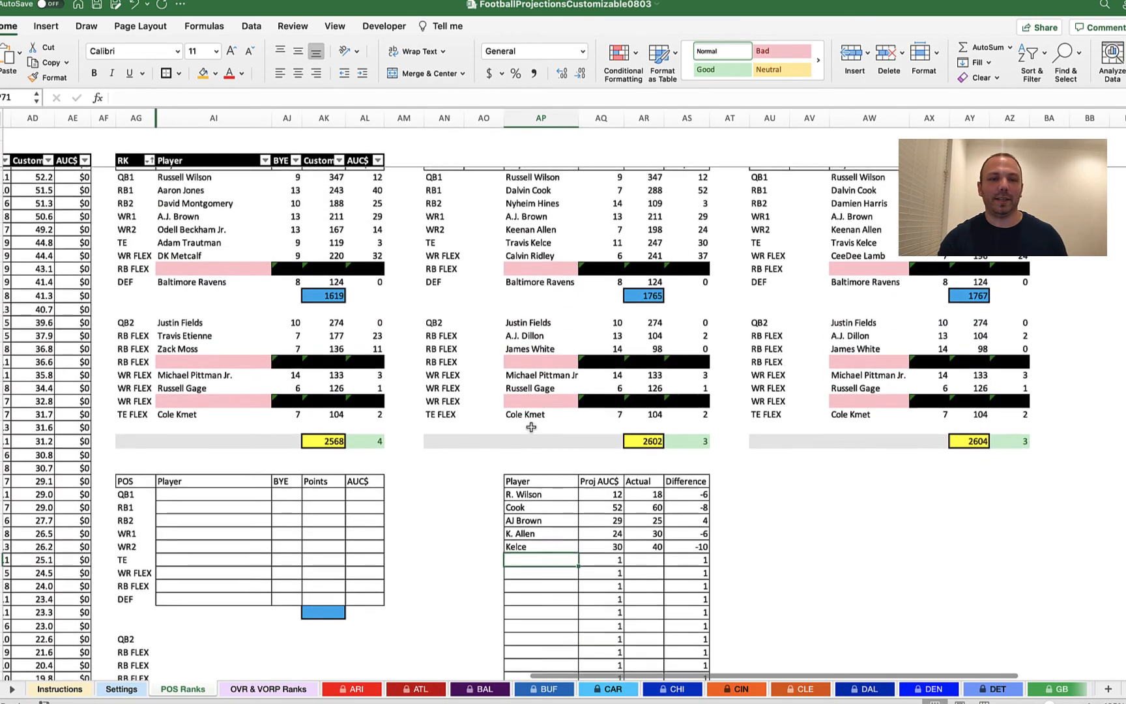
{"action": "scroll", "coordinate": [460, 423], "scroll_direction": "up", "scroll_amount": 4}
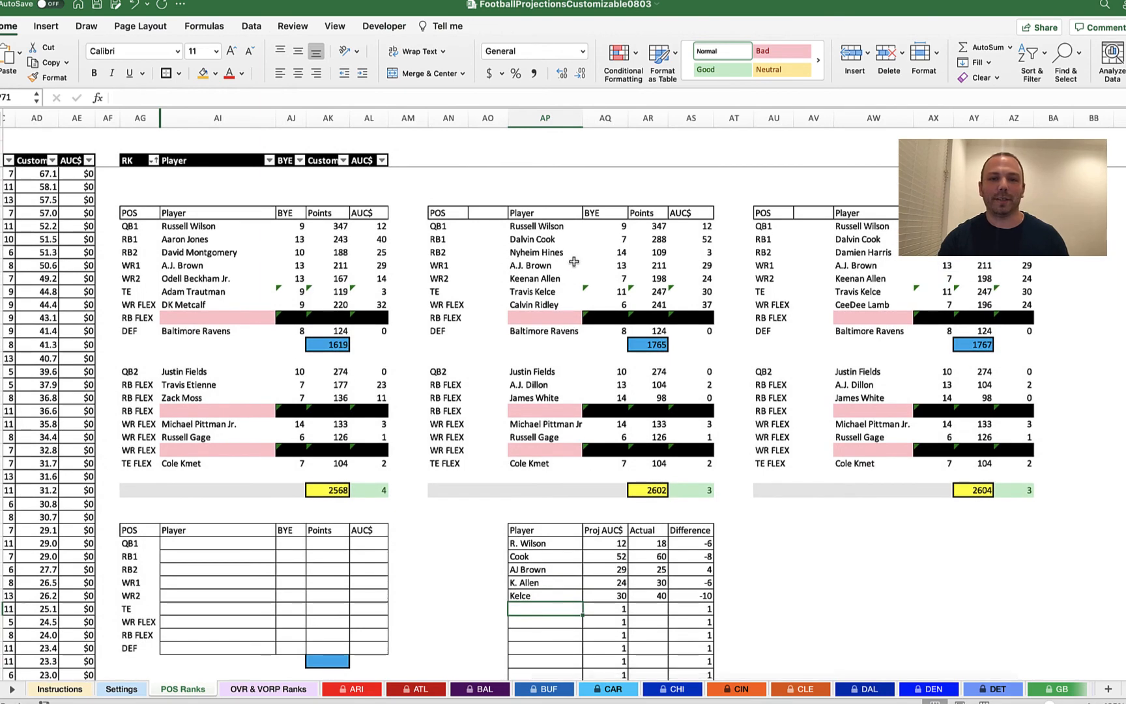
{"action": "scroll", "coordinate": [857, 363], "scroll_direction": "right", "scroll_amount": 3}
{"action": "scroll", "coordinate": [856, 364], "scroll_direction": "down", "scroll_amount": 1}
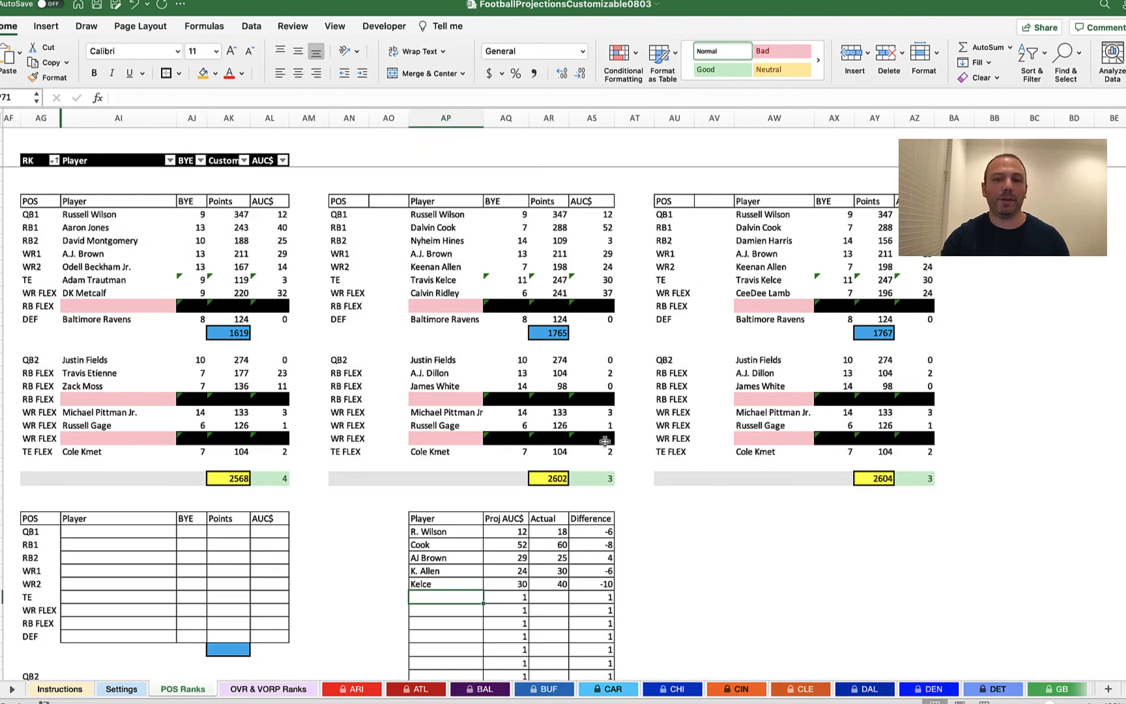
{"action": "scroll", "coordinate": [606, 441], "scroll_direction": "down", "scroll_amount": 5}
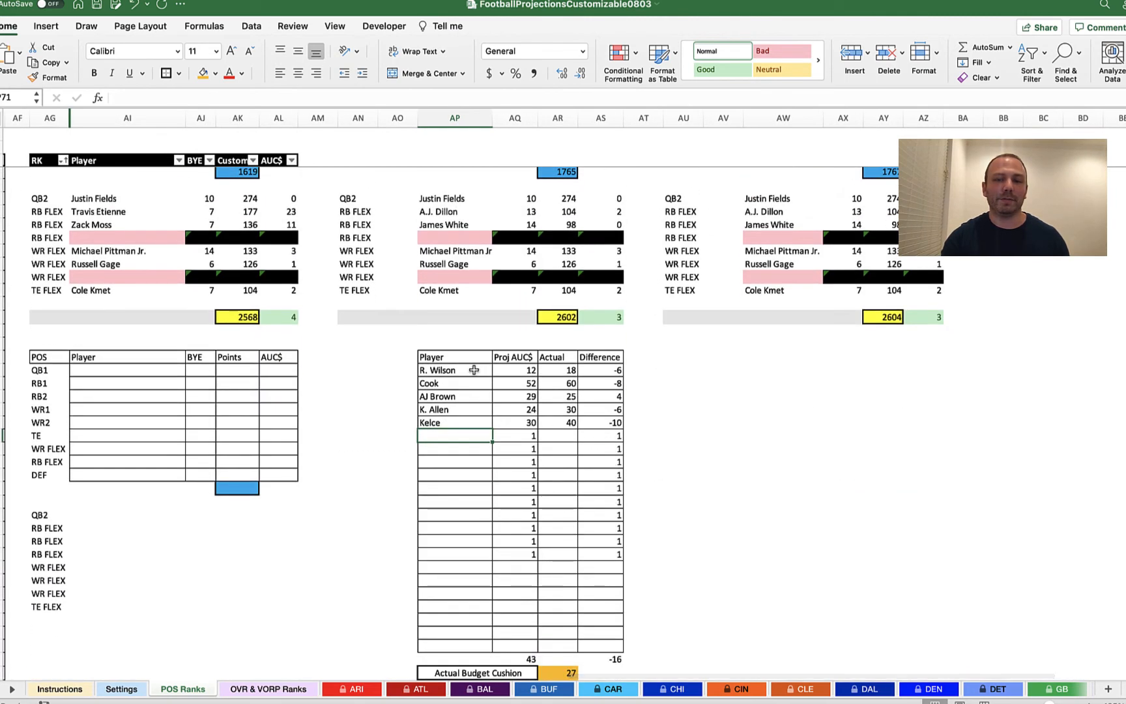
{"action": "scroll", "coordinate": [357, 251], "scroll_direction": "up", "scroll_amount": 7}
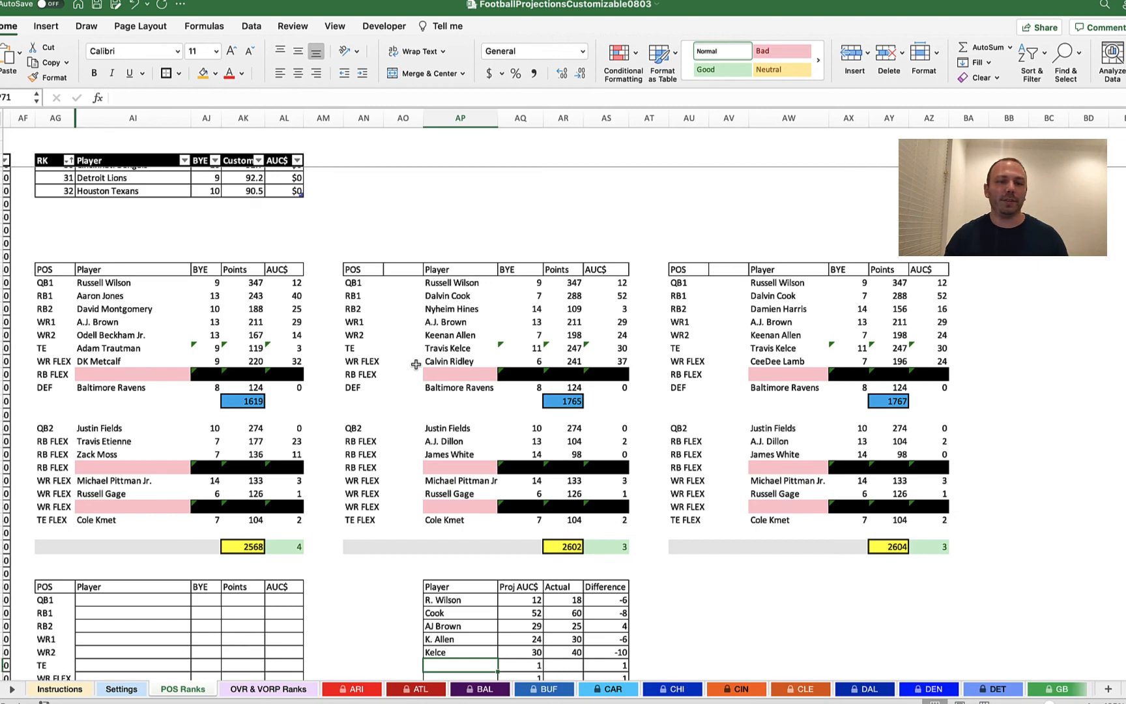
{"action": "scroll", "coordinate": [424, 391], "scroll_direction": "down", "scroll_amount": 10}
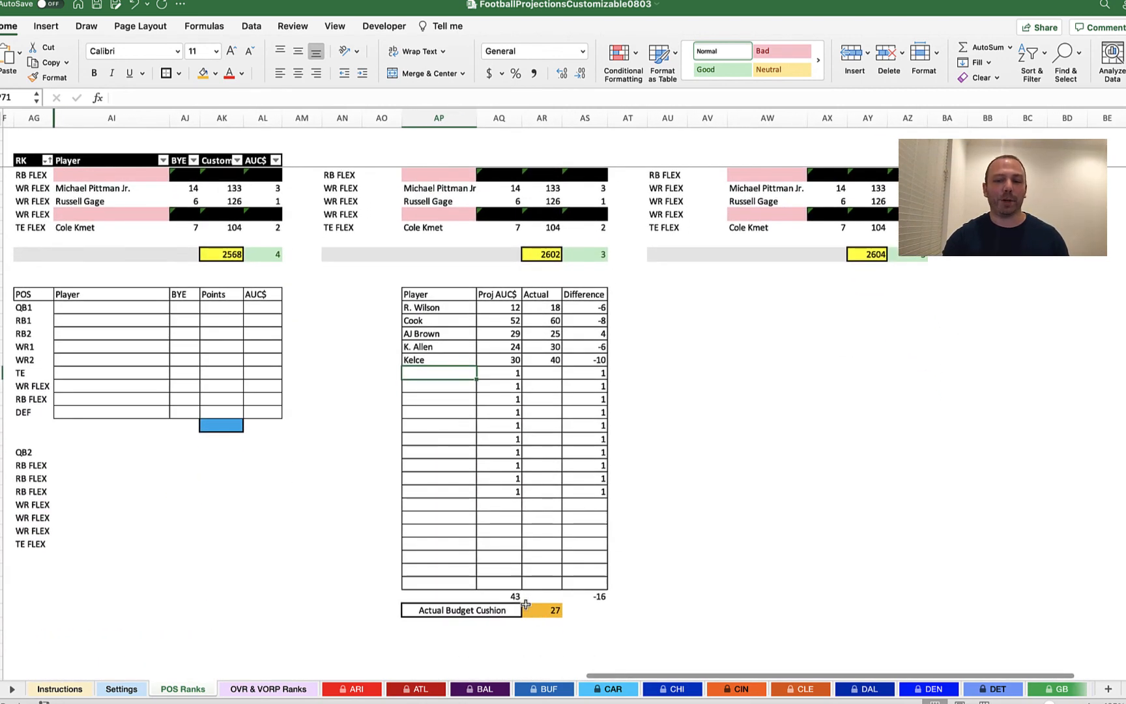
{"action": "scroll", "coordinate": [508, 596], "scroll_direction": "up", "scroll_amount": 4}
{"action": "scroll", "coordinate": [507, 597], "scroll_direction": "up", "scroll_amount": 8}
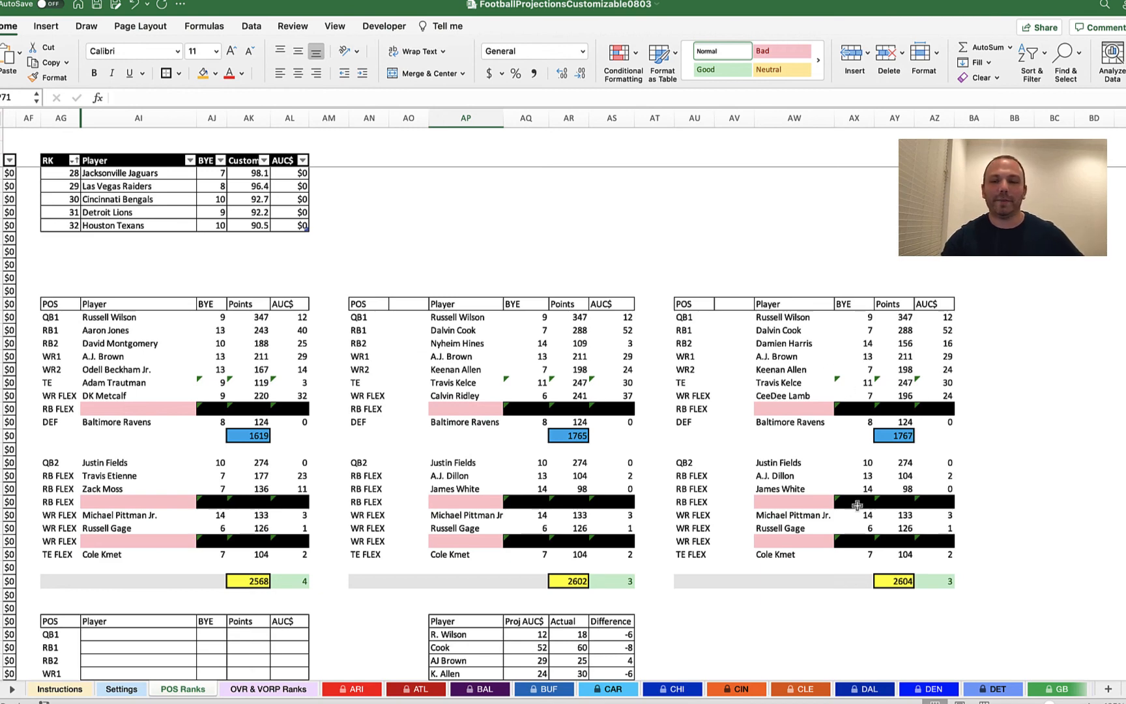
Review the tracking table down to its difference total and Actual Budget Cushion, alongside the points and auction totals of the three lineups.
{"action": "scroll", "coordinate": [847, 456], "scroll_direction": "down", "scroll_amount": 5}
{"action": "scroll", "coordinate": [849, 456], "scroll_direction": "up", "scroll_amount": 5}
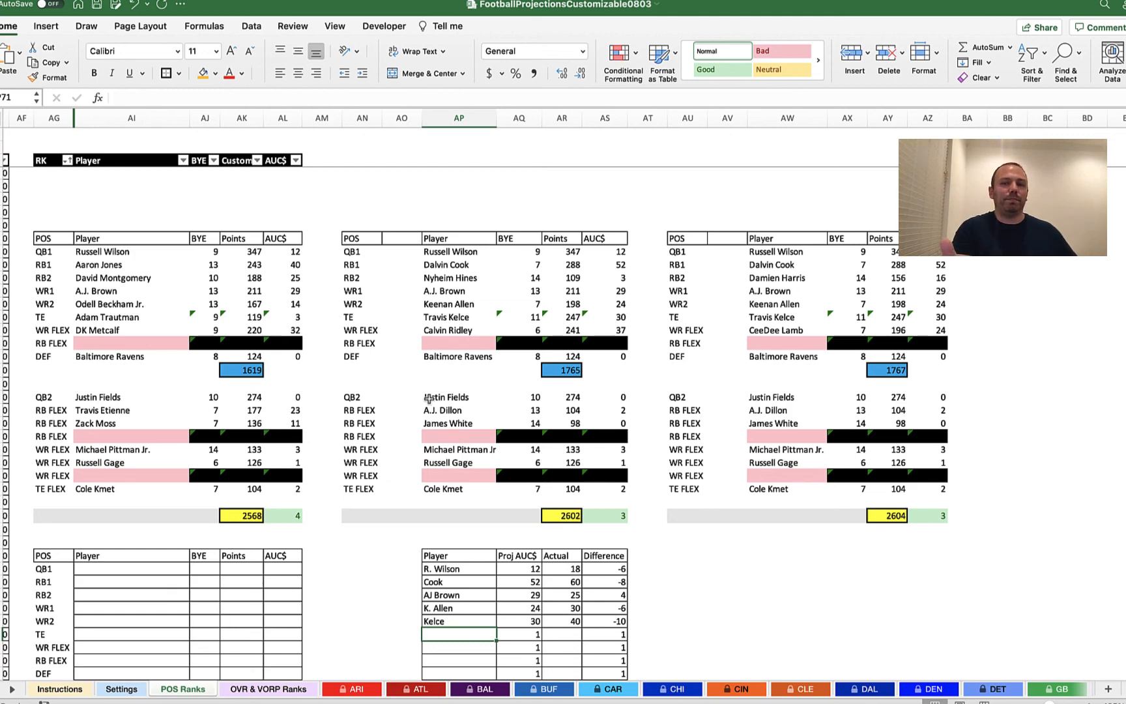
{"action": "scroll", "coordinate": [428, 398], "scroll_direction": "down", "scroll_amount": 10}
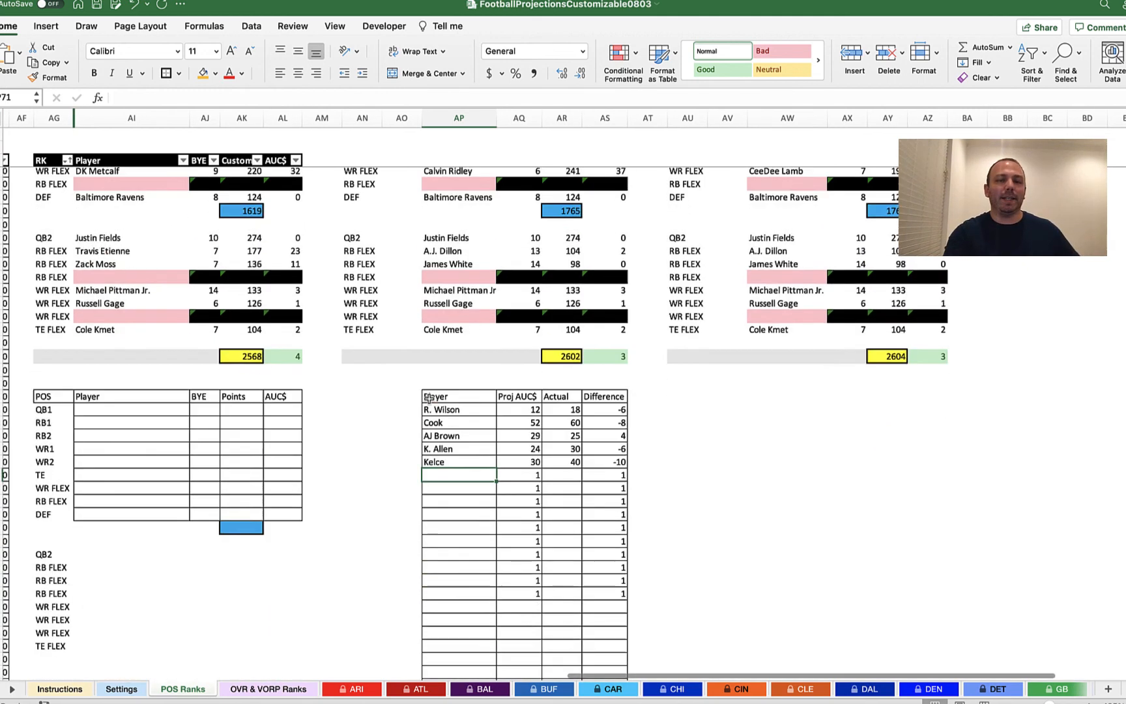
{"action": "scroll", "coordinate": [429, 399], "scroll_direction": "up", "scroll_amount": 4}
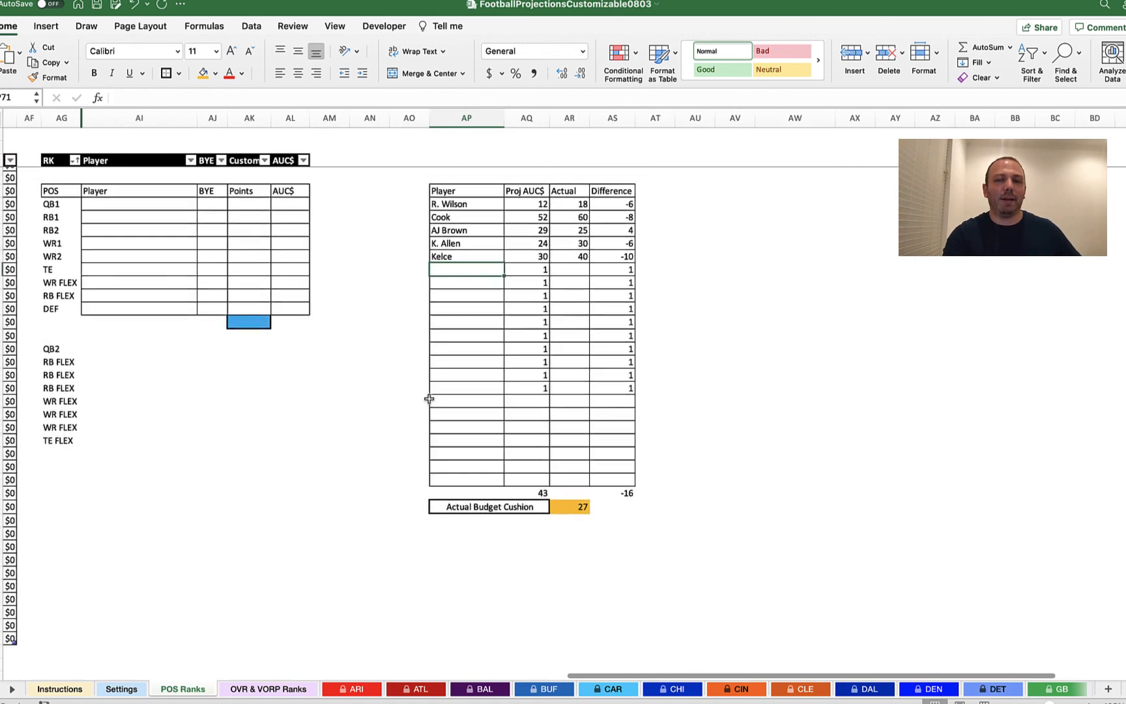
{"action": "scroll", "coordinate": [429, 399], "scroll_direction": "up", "scroll_amount": 2}
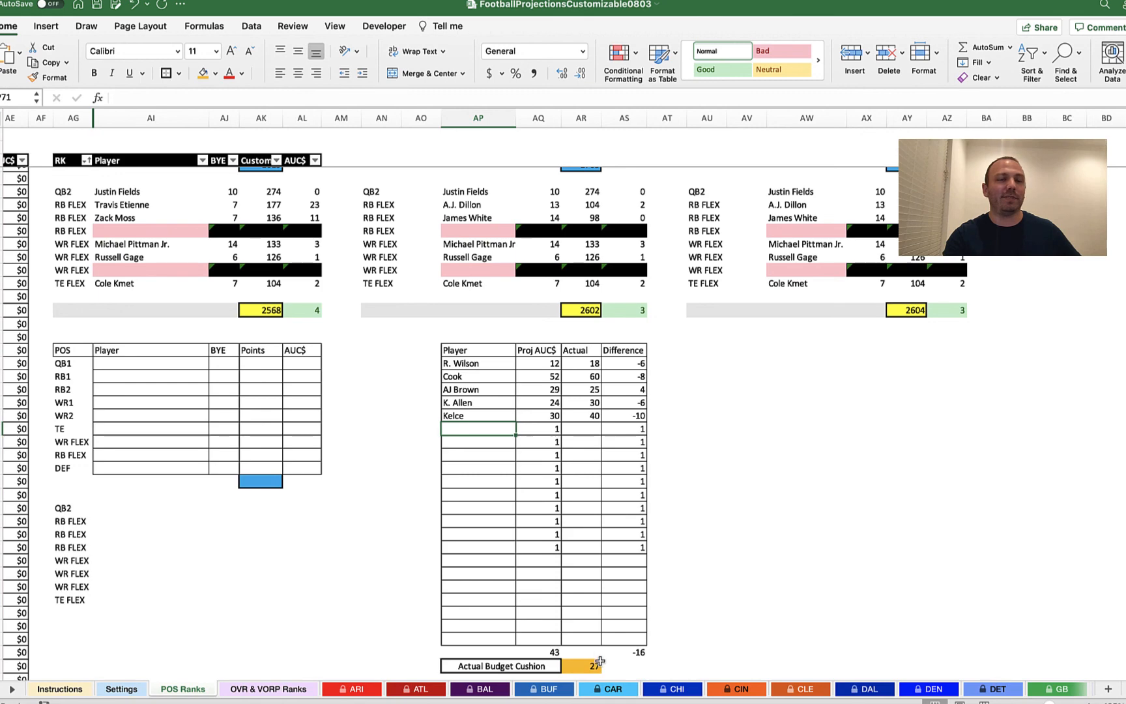
{"action": "scroll", "coordinate": [630, 537], "scroll_direction": "up", "scroll_amount": 4}
{"action": "scroll", "coordinate": [631, 538], "scroll_direction": "up", "scroll_amount": 1}
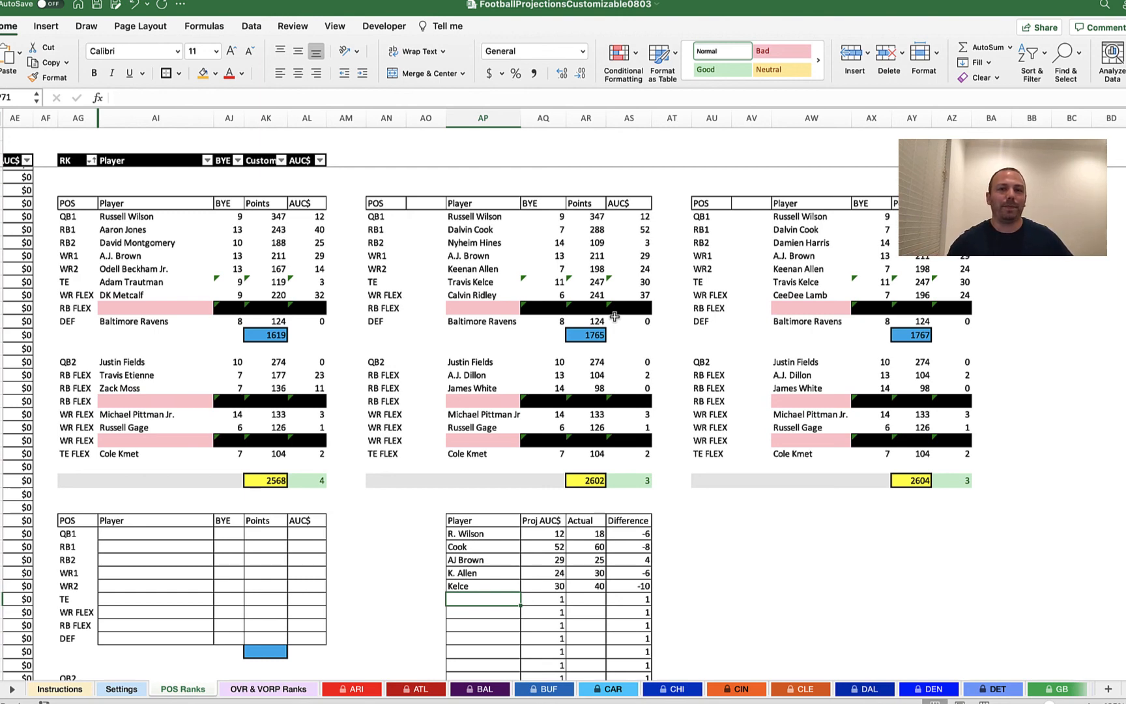
{"action": "mouse_move", "coordinate": [613, 2]}
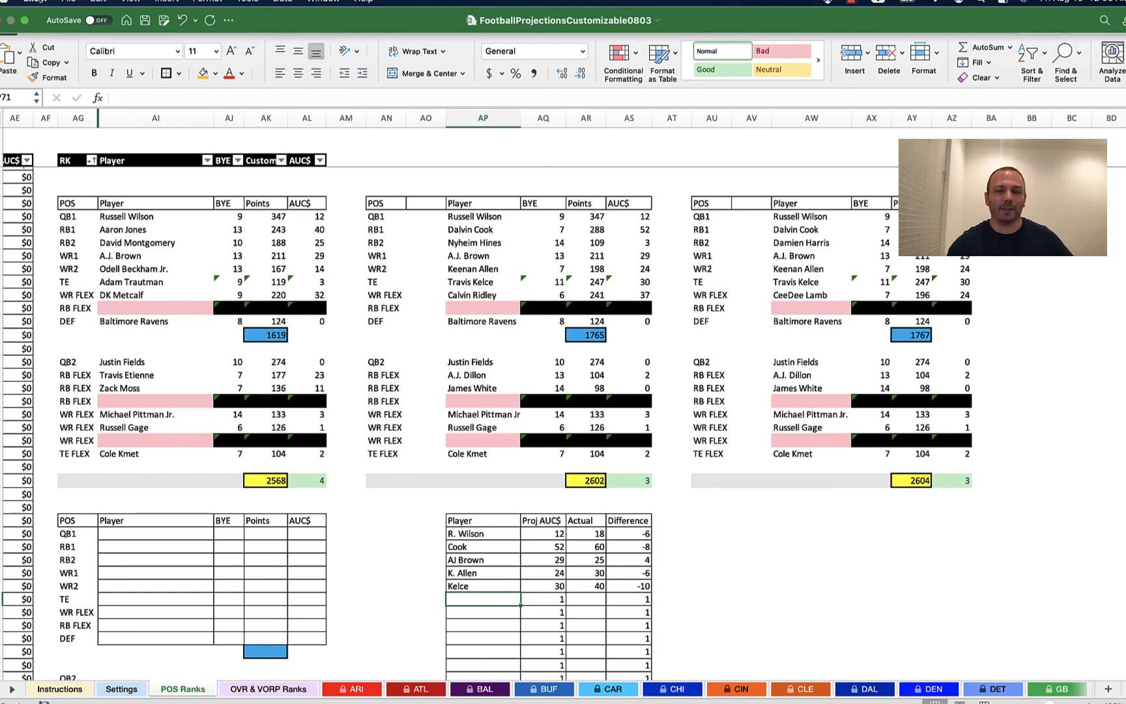